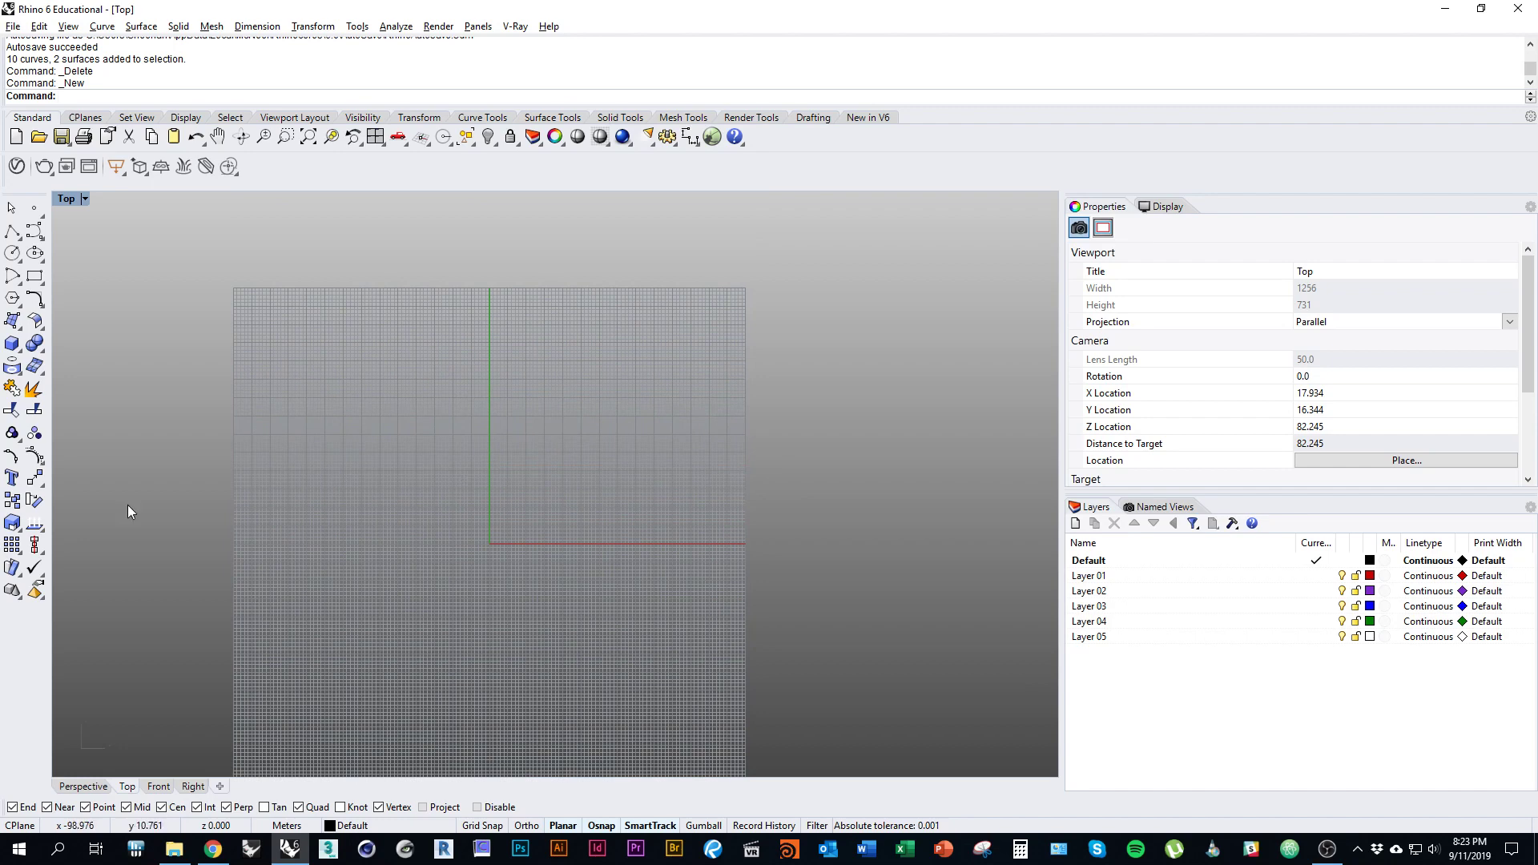
Step: Preview the drawings BW CAD-407.pdf and BW CAD-408.pdf in the P1 folder in File Explorer, and return to Rhino
right_click_drag(519, 523, 568, 510)
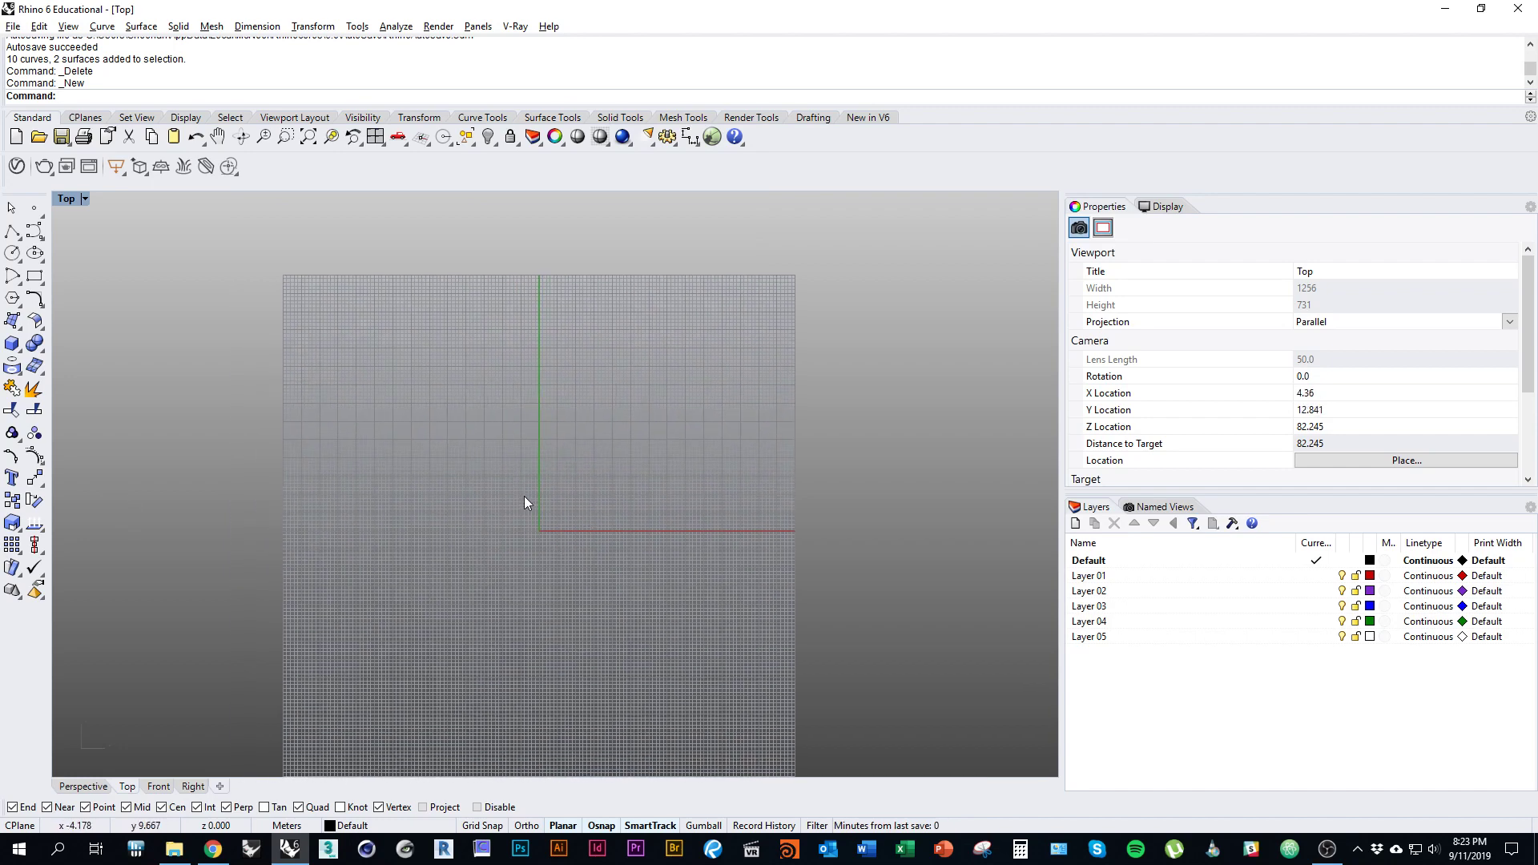
mouse_move(180, 848)
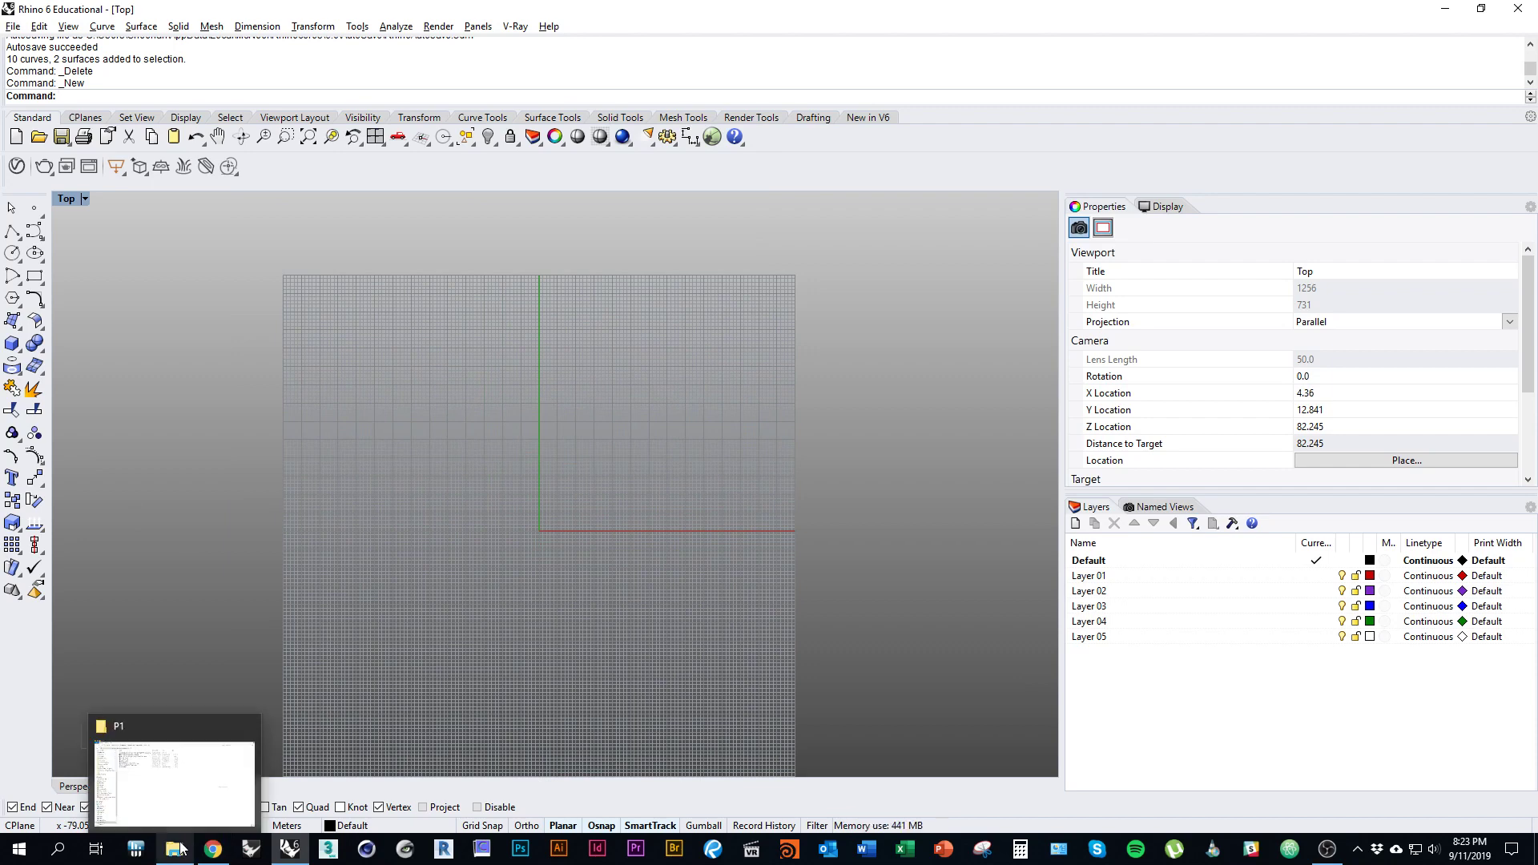
left_click(174, 781)
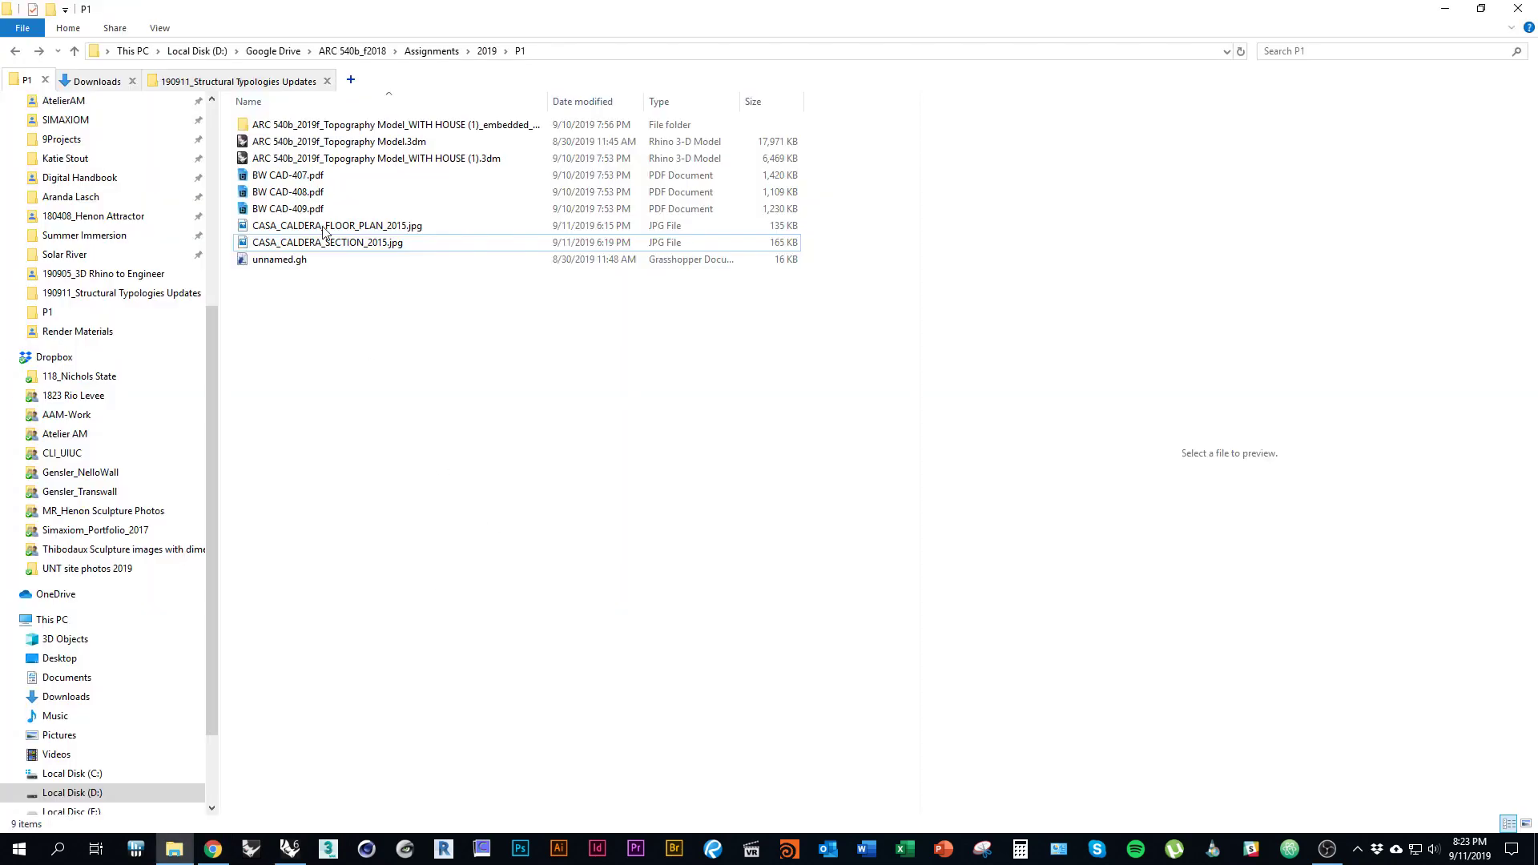
left_click(301, 176)
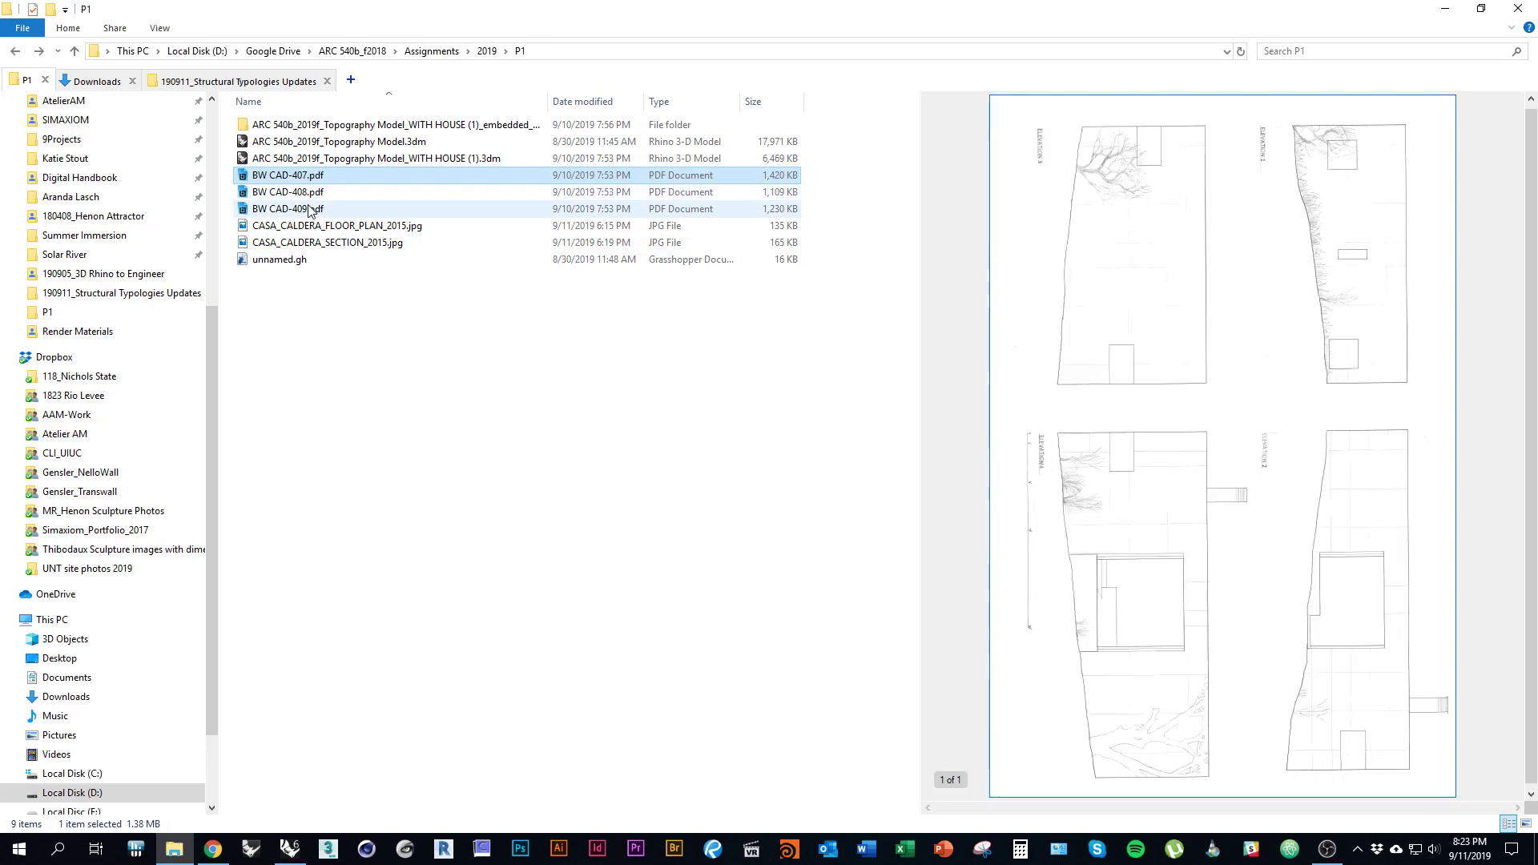
left_click(306, 192)
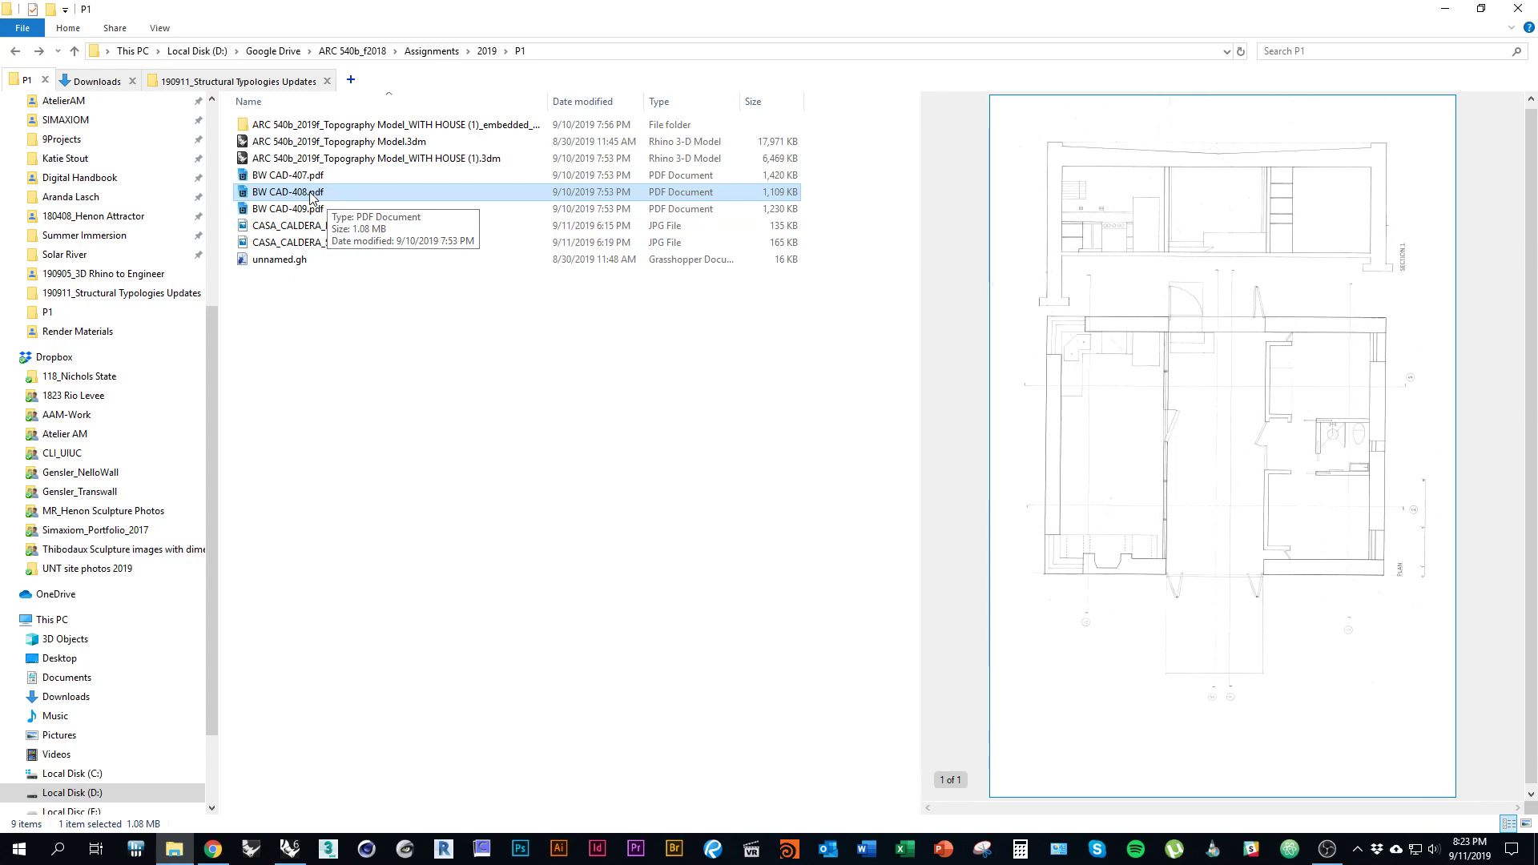
left_click_drag(319, 199, 332, 781)
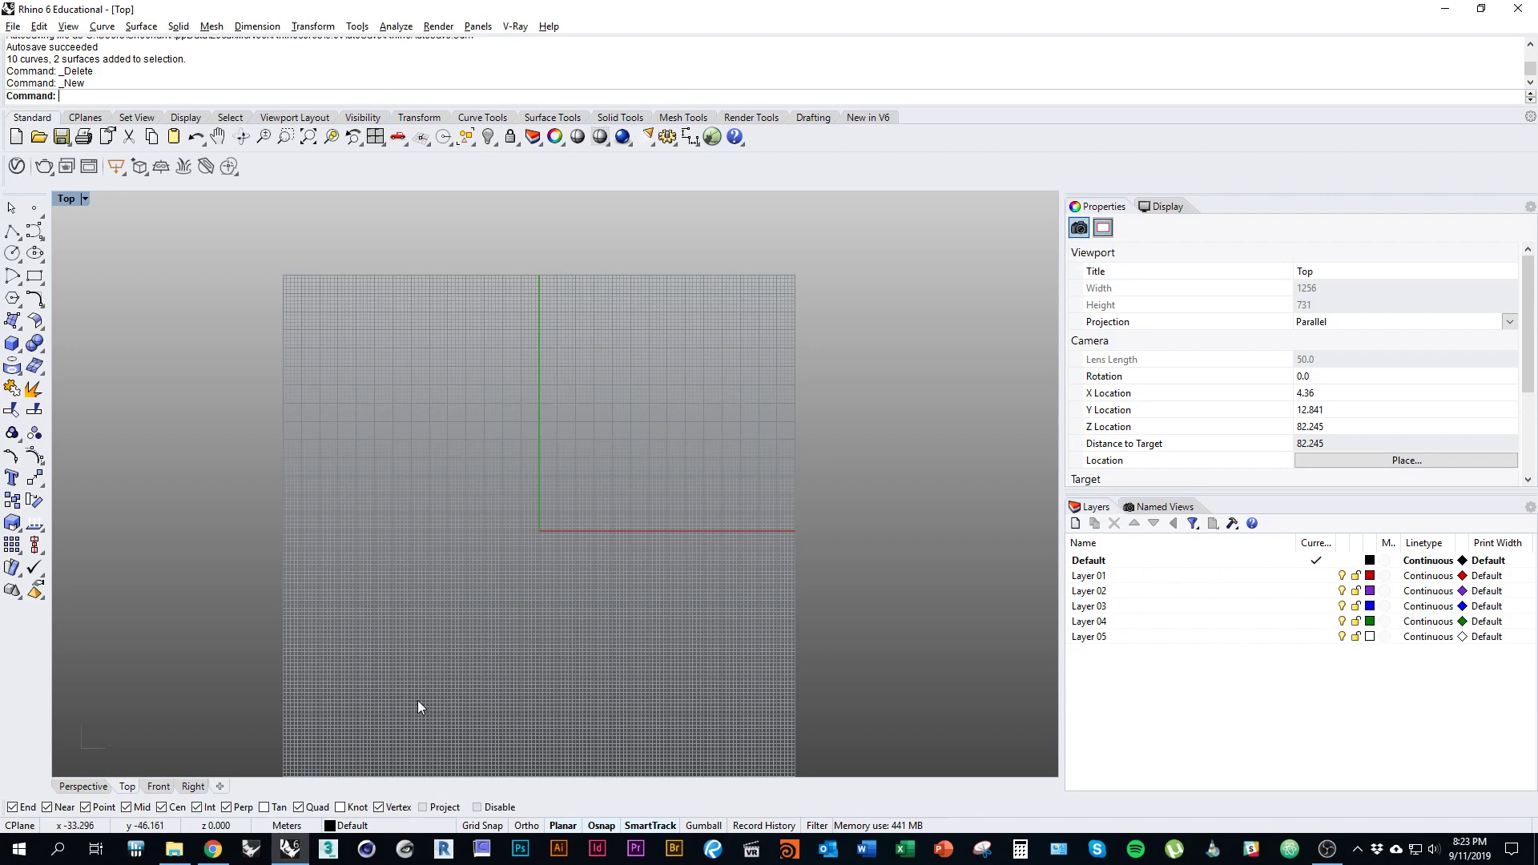
Step: Set the document's model units to Feet
type("s")
key("Return")
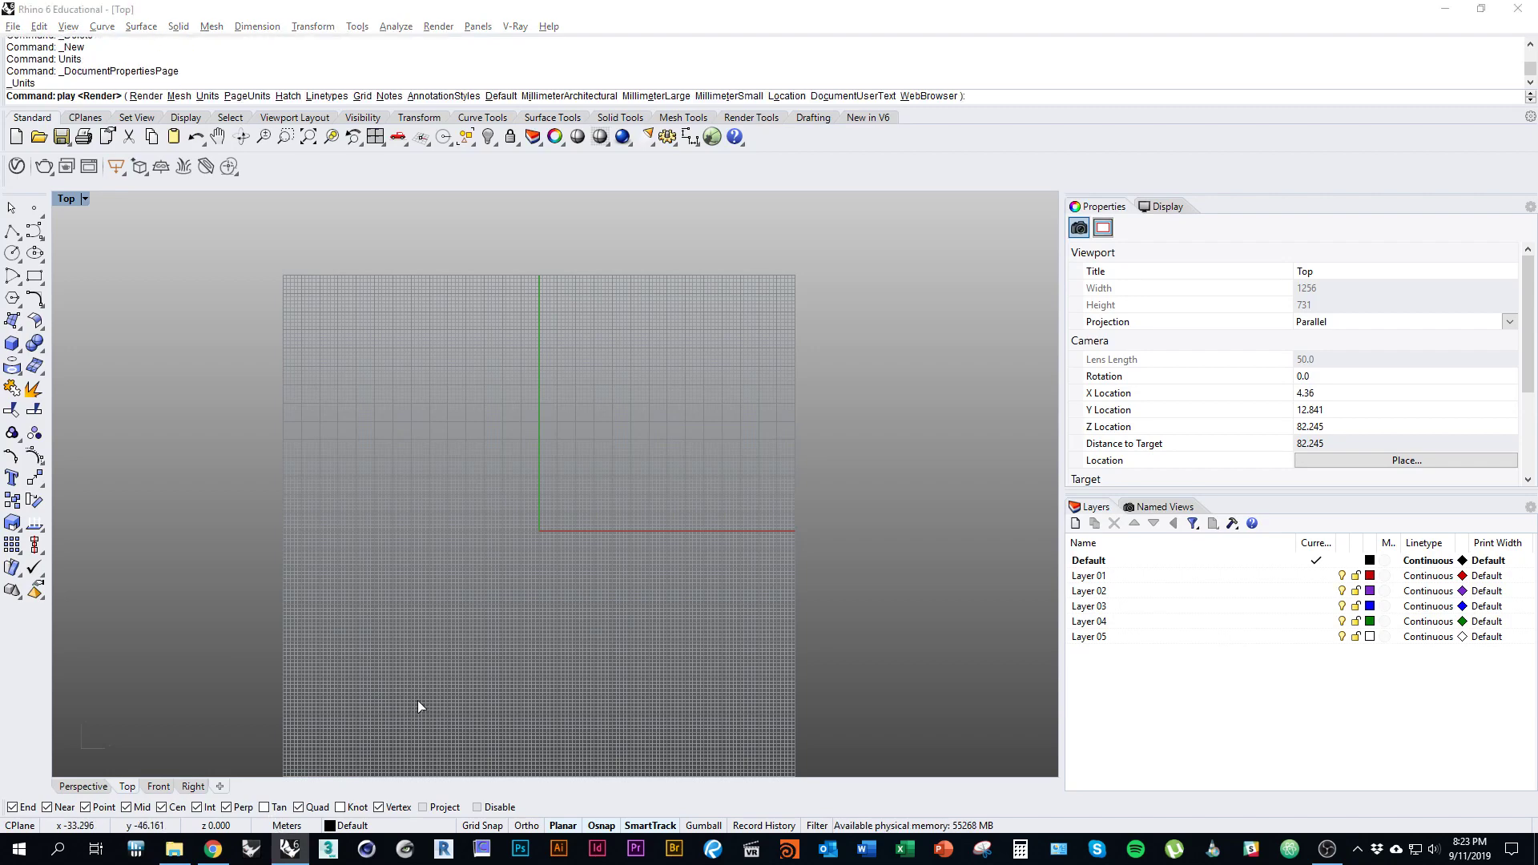
left_click(705, 273)
left_click(647, 385)
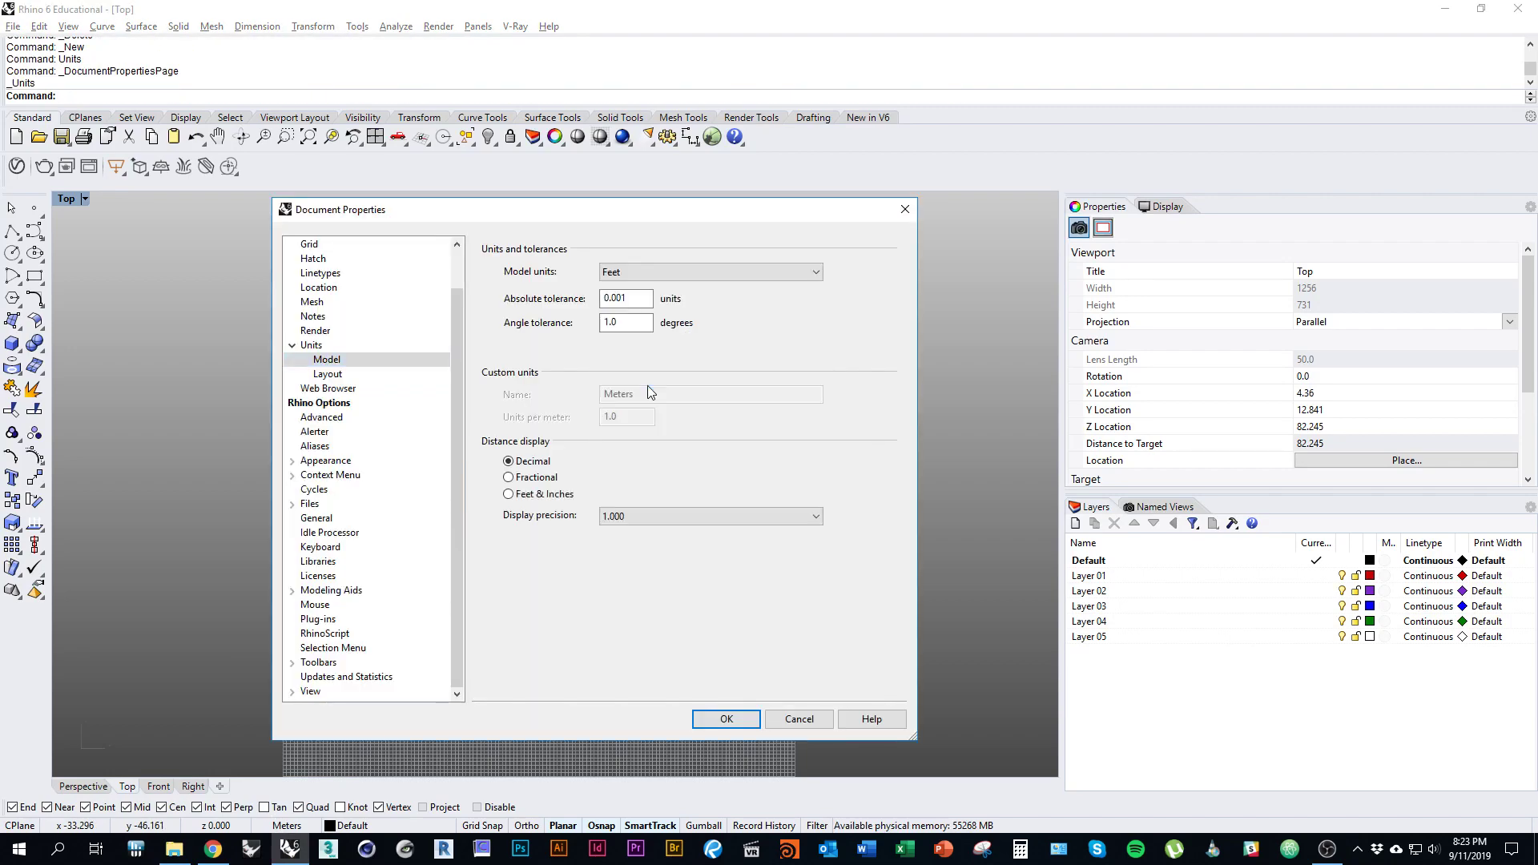
left_click(726, 719)
Step: Hide the construction grid in the Top viewport with the Grid command's ShowGrid option
right_click_drag(611, 561, 665, 525)
scroll(665, 525, "down", 2)
right_click_drag(644, 529, 601, 537)
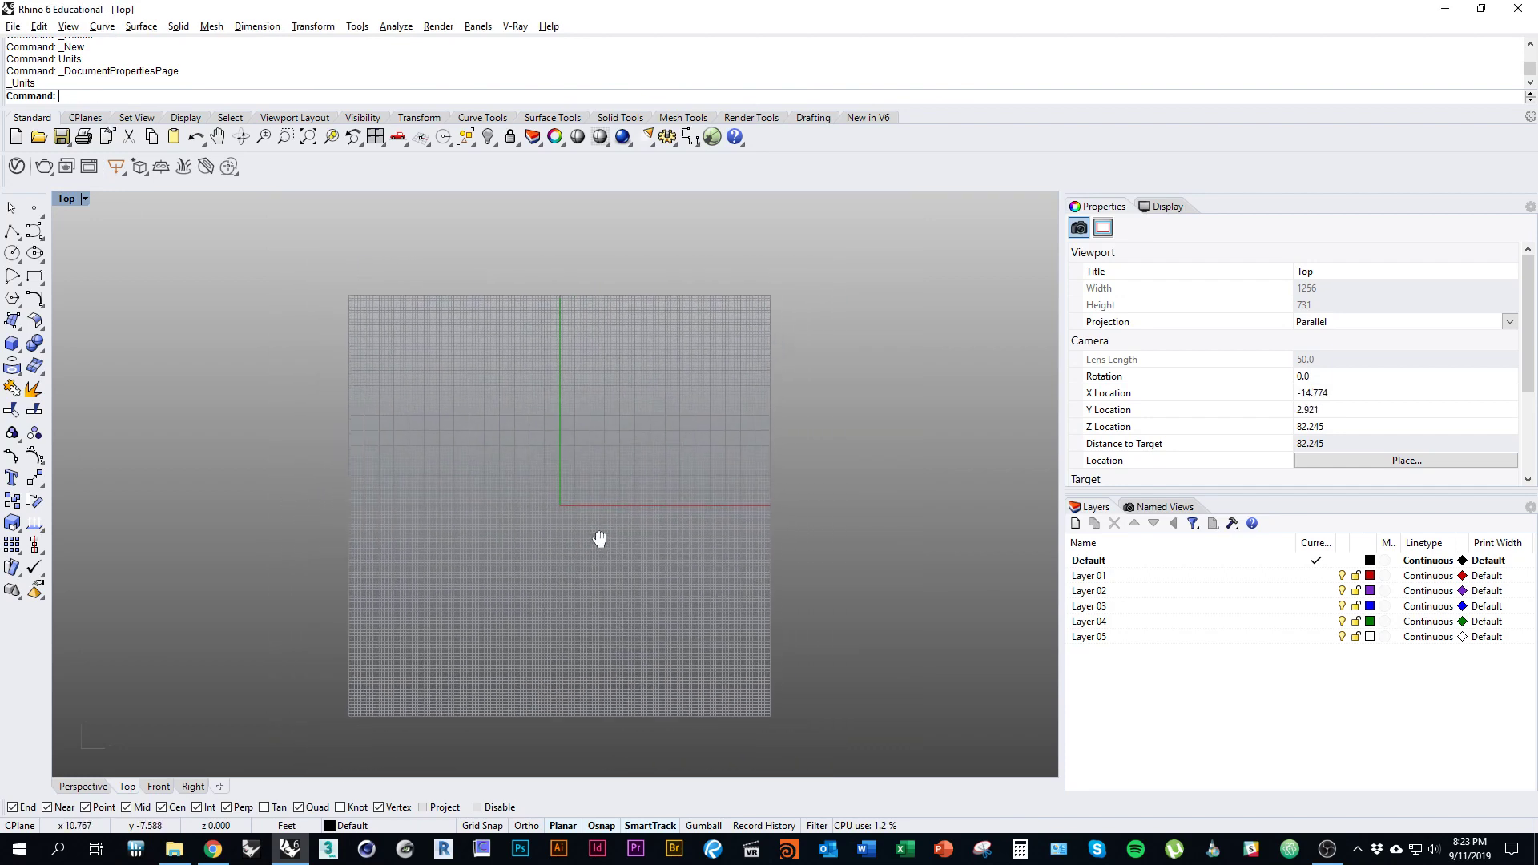
scroll(597, 530, "up", 6)
type("Grid")
key("Return")
type("h")
key("Return")
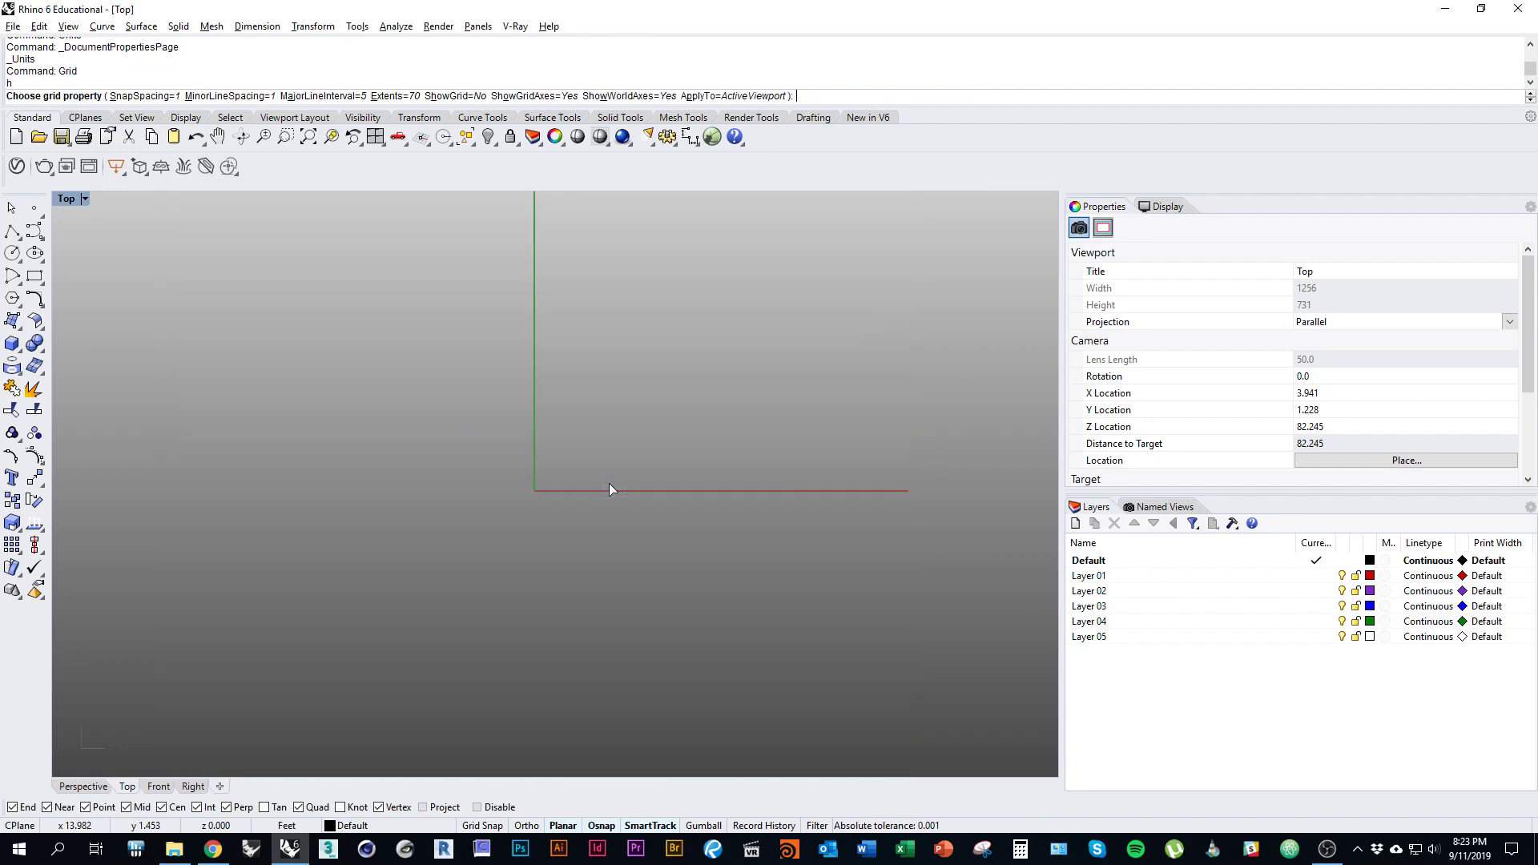
Step: Import BW CAD-408.pdf from the P1 folder in File Explorer into the Rhino model, using the Import file option
key("alt+Tab")
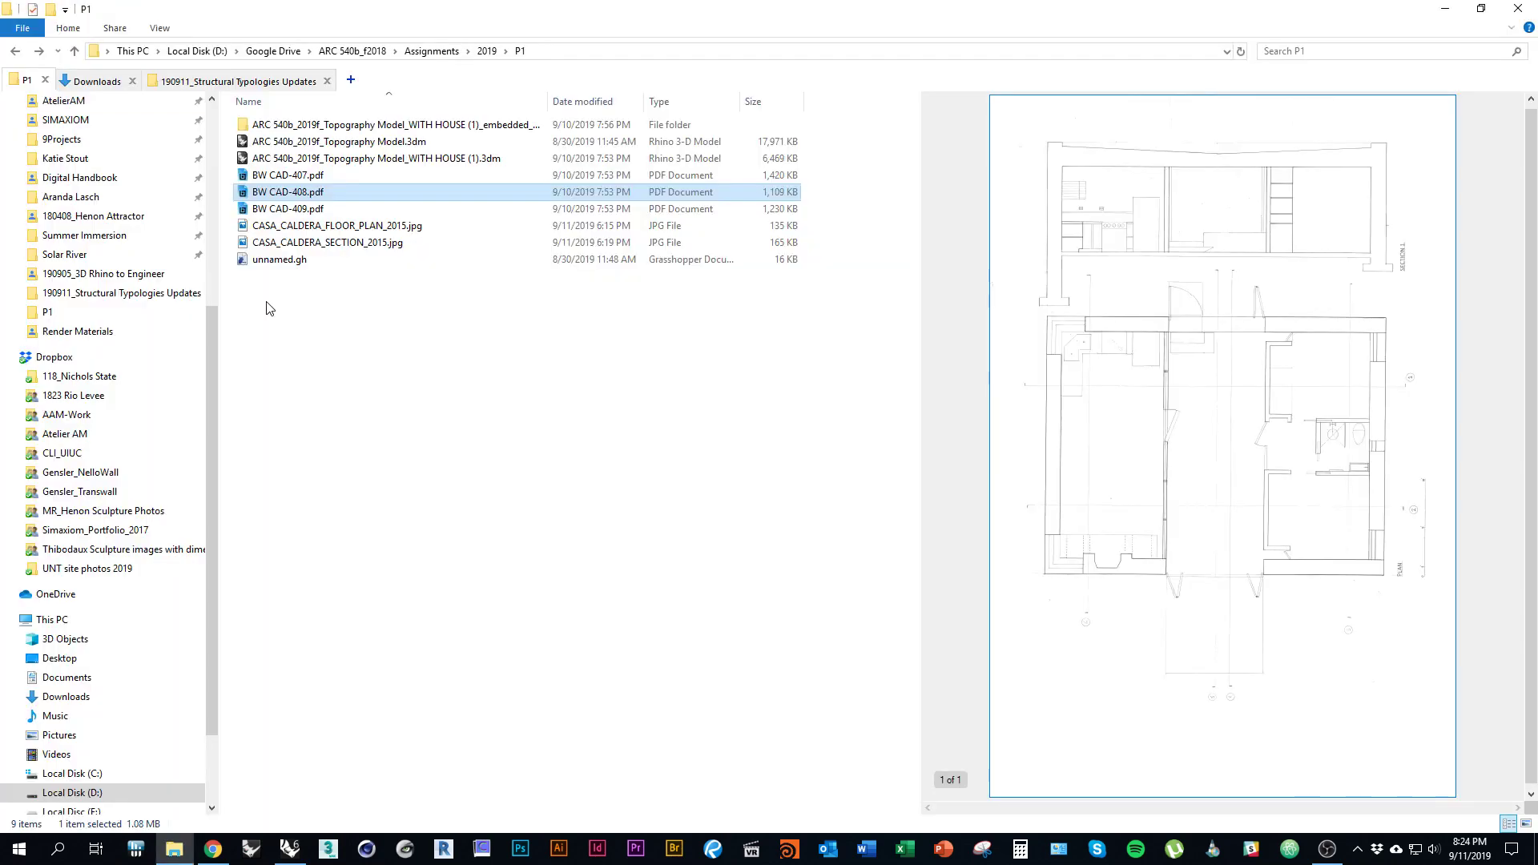
left_click_drag(315, 195, 584, 526)
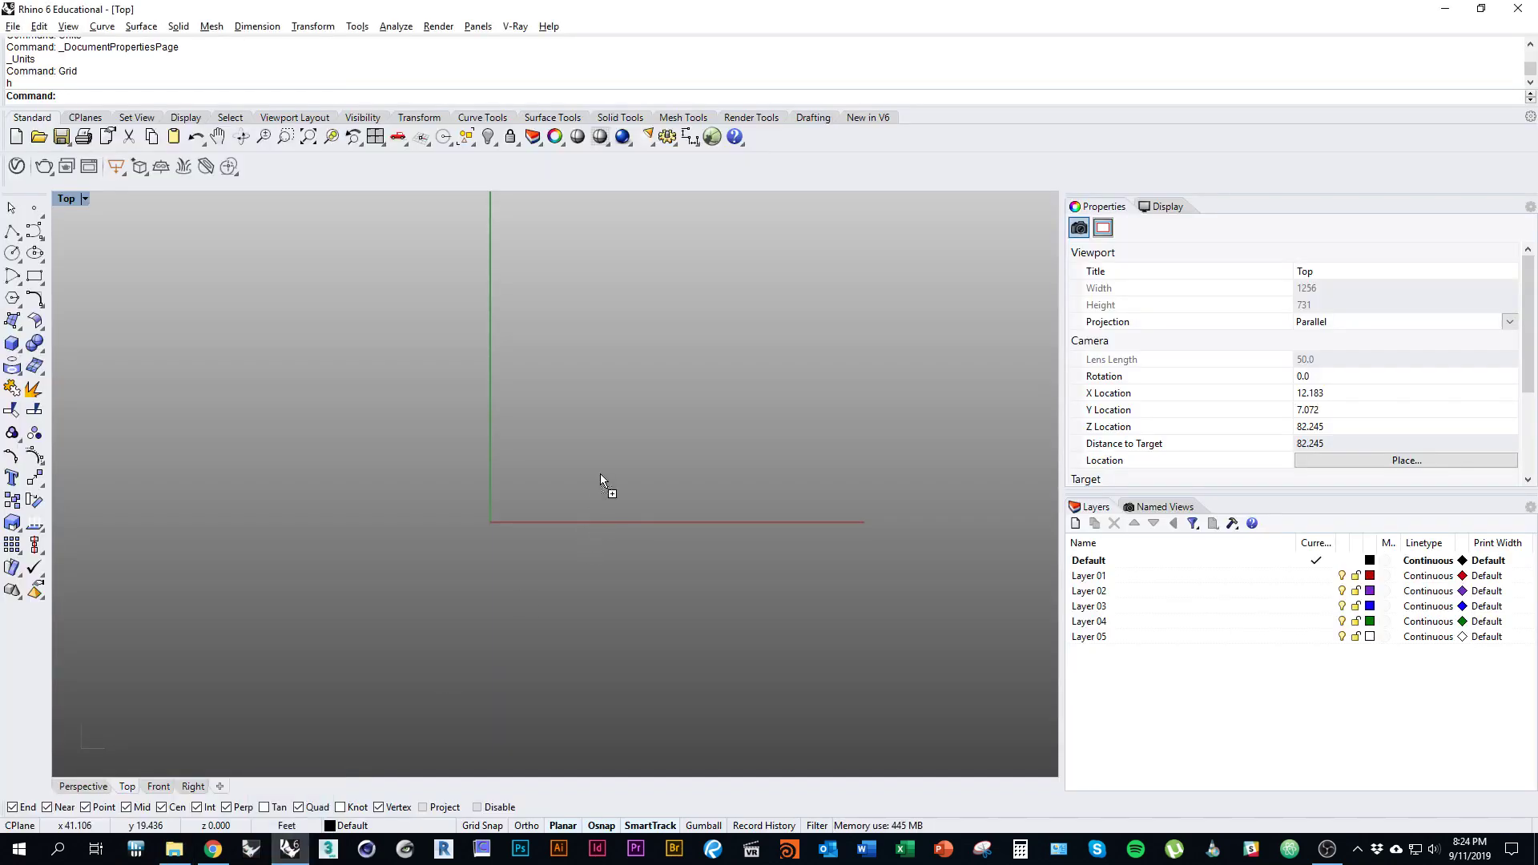
left_click_drag(600, 474, 600, 474)
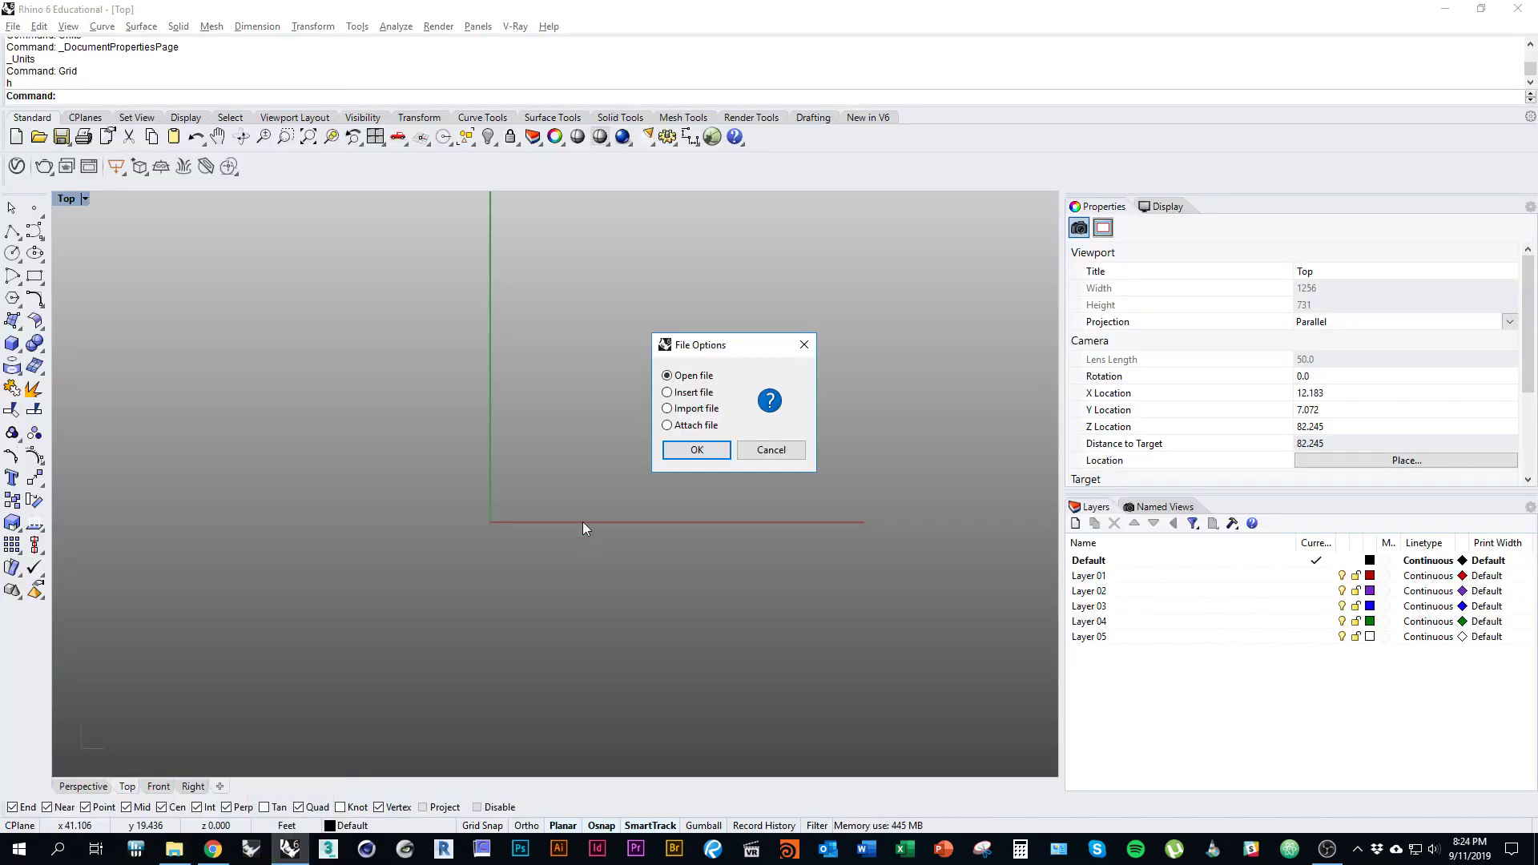
left_click(695, 410)
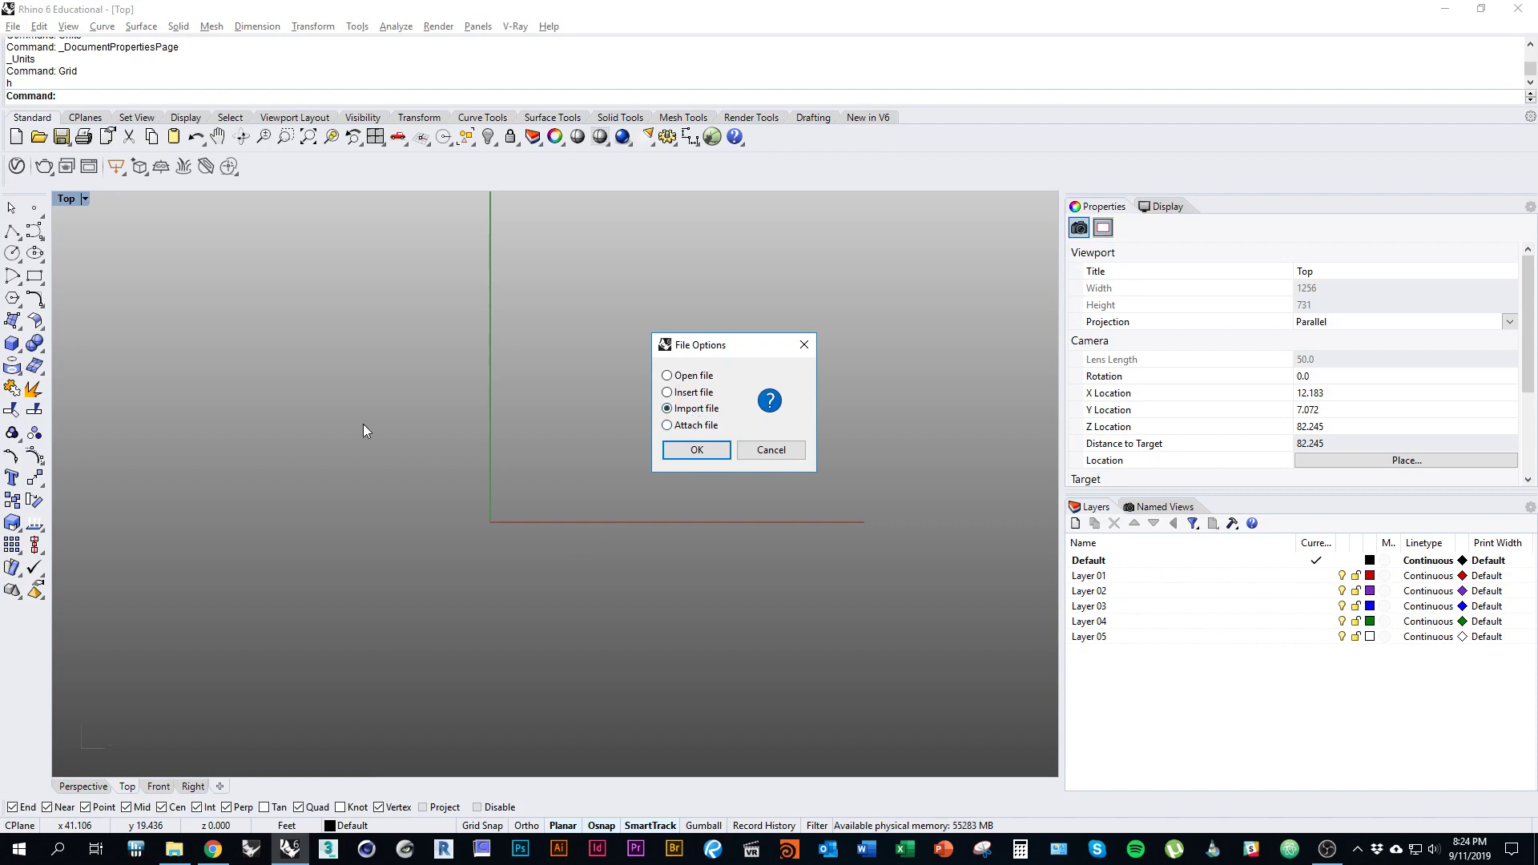
left_click(697, 451)
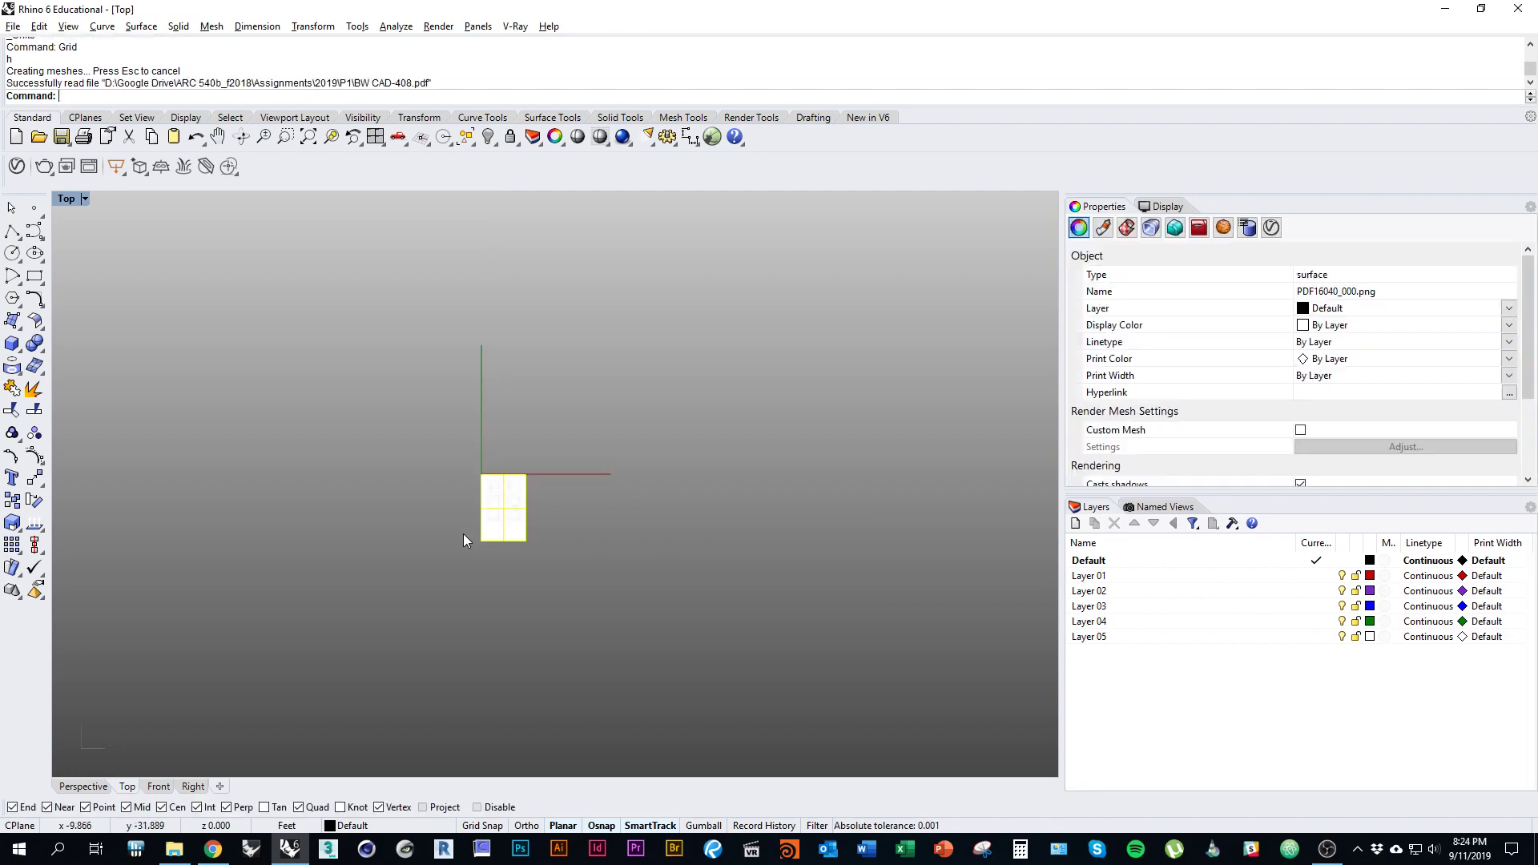
Step: Examine the floor plan and section drawings on the imported sheet
scroll(475, 500, "up", 20)
scroll(439, 495, "down", 8)
scroll(513, 607, "up", 8)
left_click(577, 505)
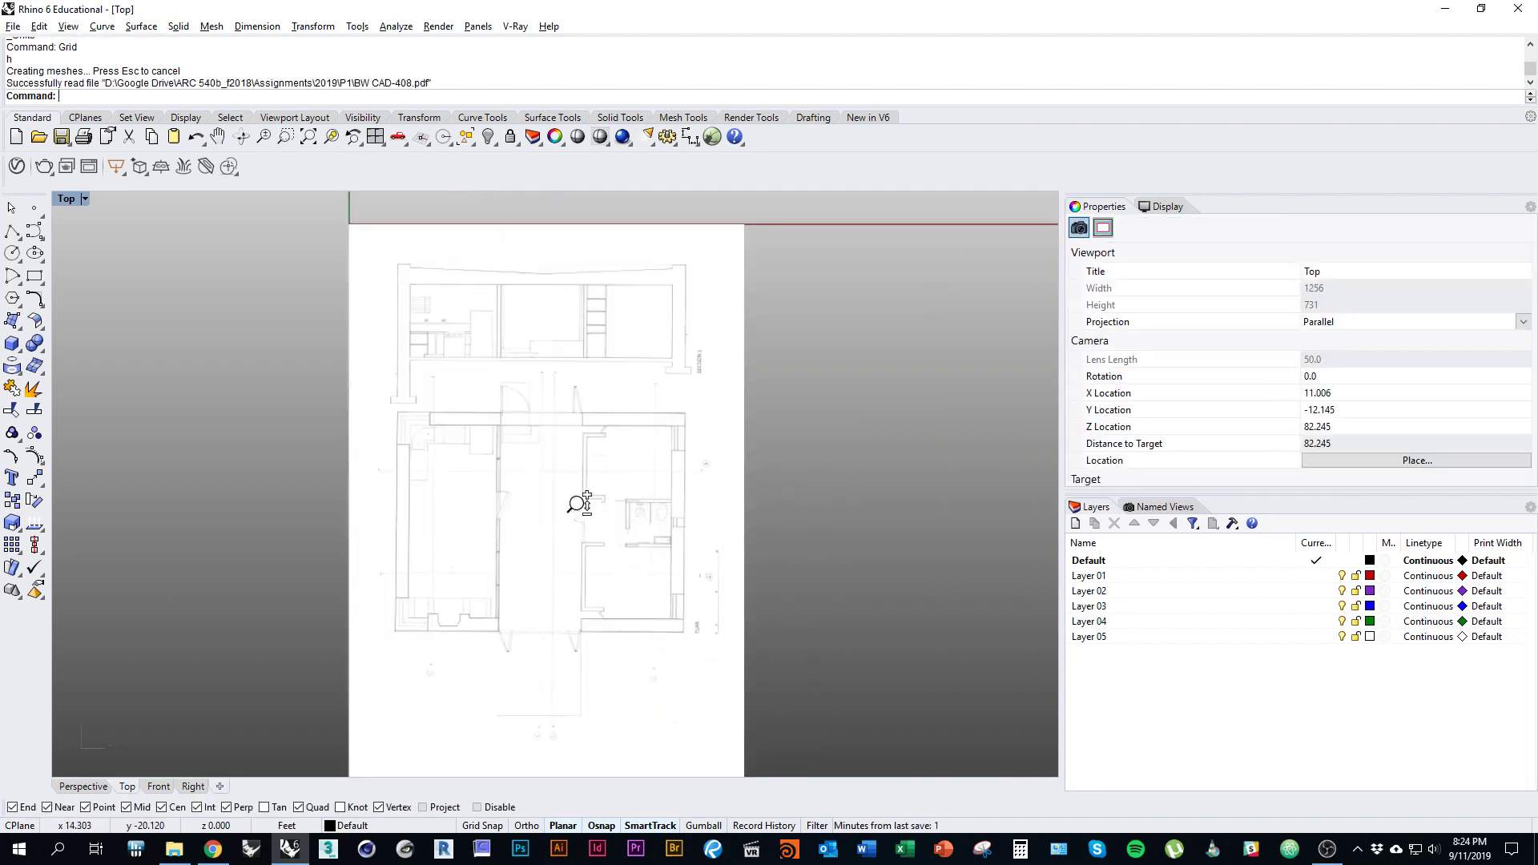
left_click(618, 553)
right_click_drag(713, 537, 700, 568)
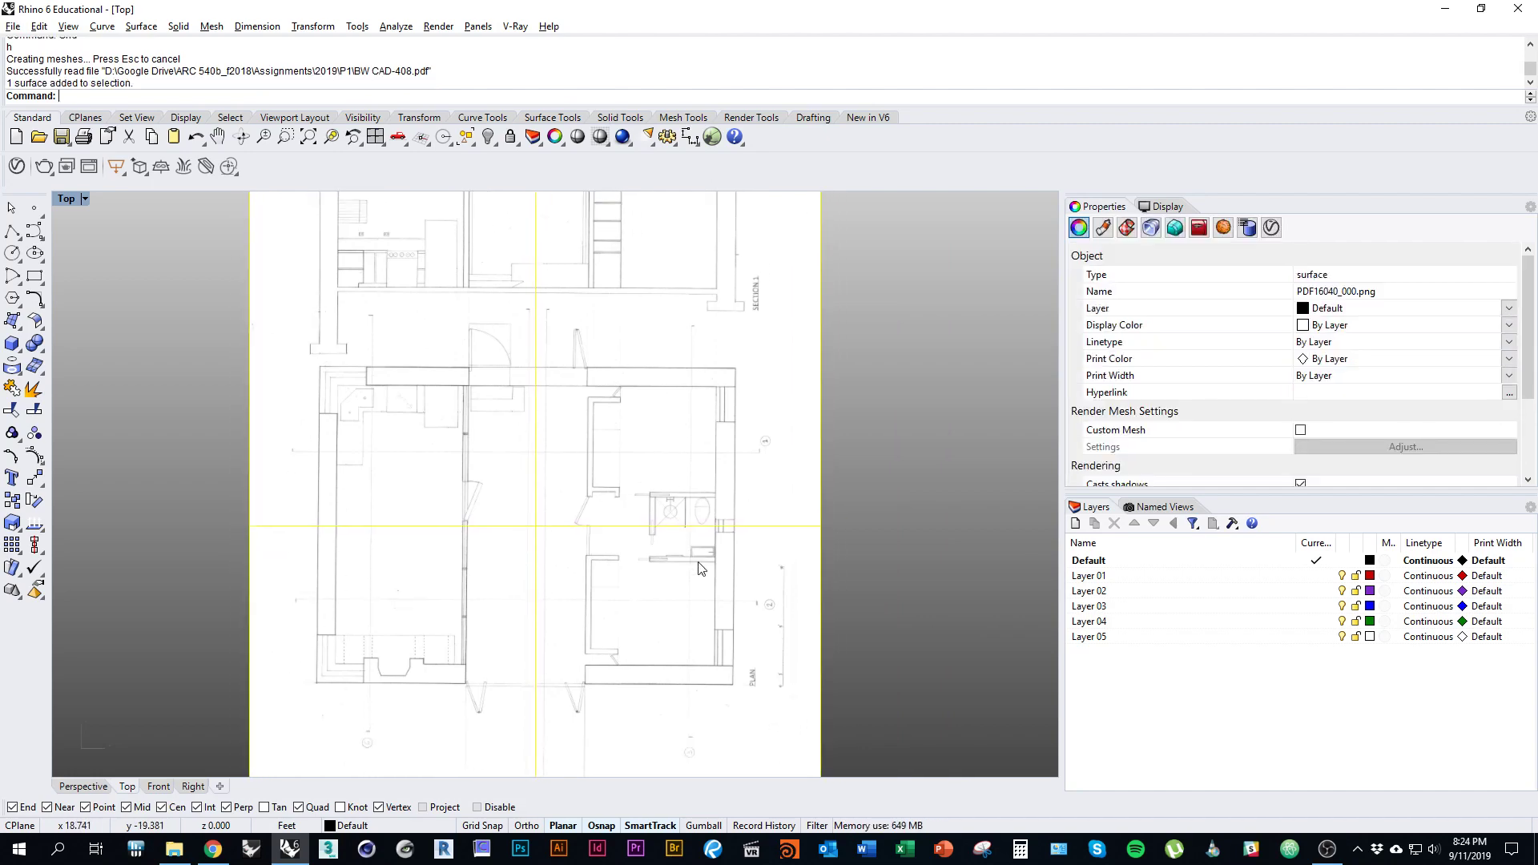
scroll(562, 481, "down", 3)
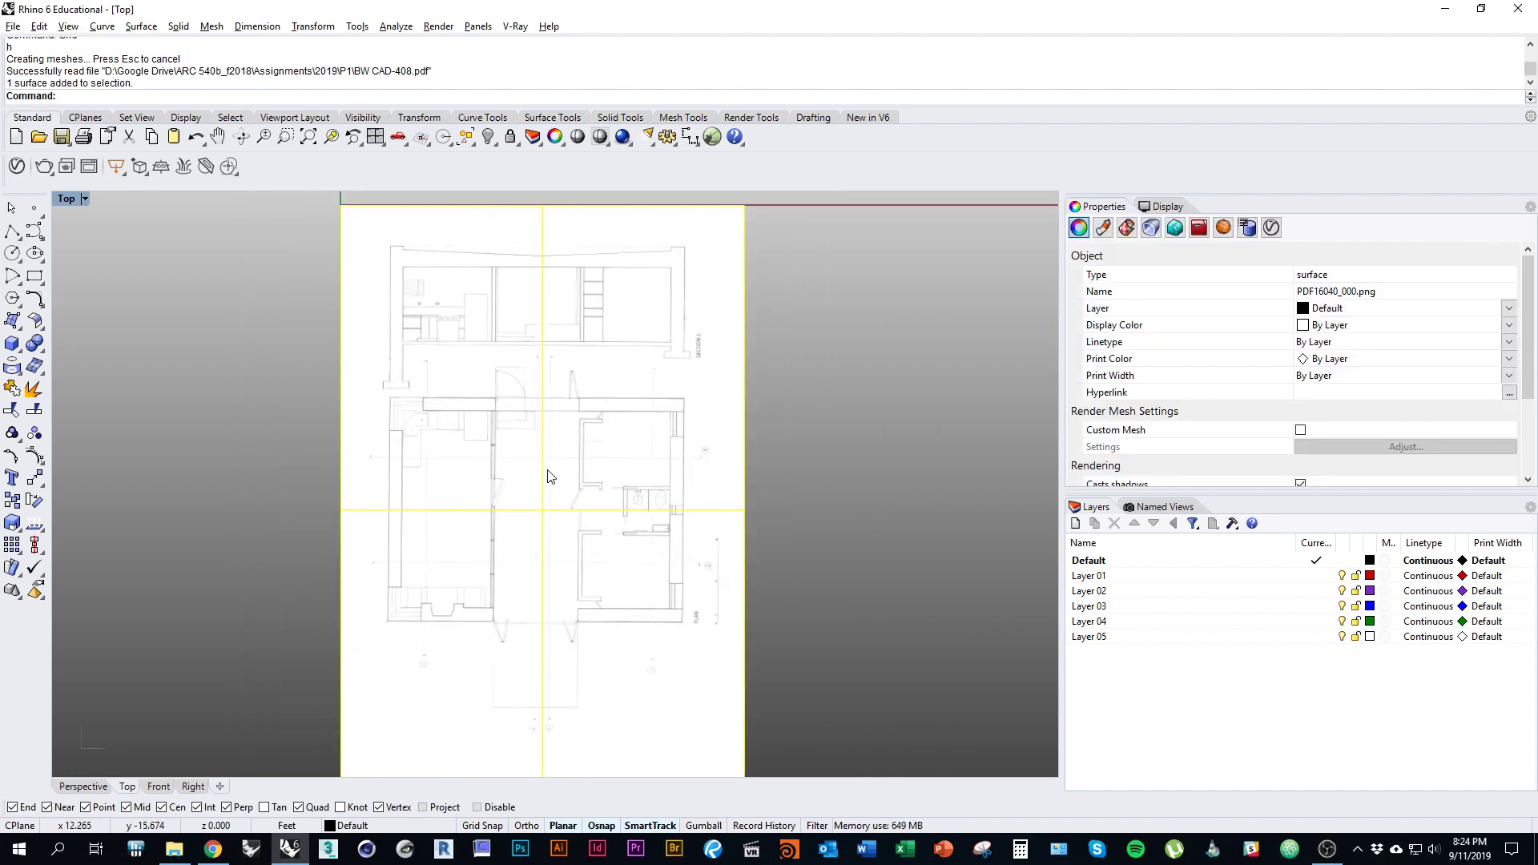
right_click_drag(550, 476, 572, 545)
left_click(825, 633)
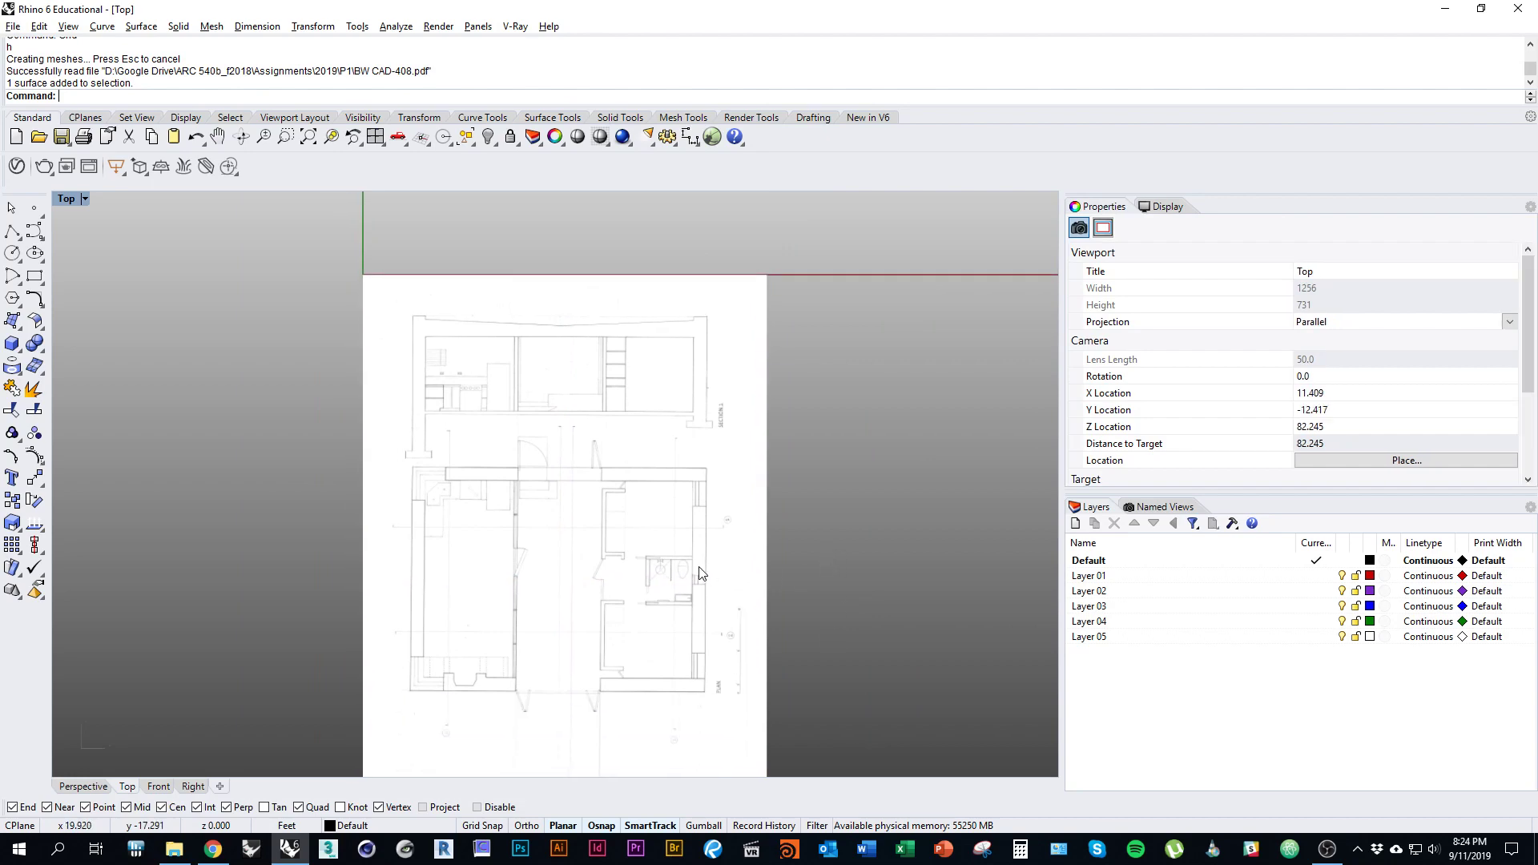
Step: Move the imported drawing sheet away from the origin so it straddles the red X axis, and deselect it
left_click_drag(699, 567, 686, 357)
right_click_drag(666, 433, 612, 632)
left_click_drag(589, 593, 708, 380)
right_click_drag(721, 449, 623, 591)
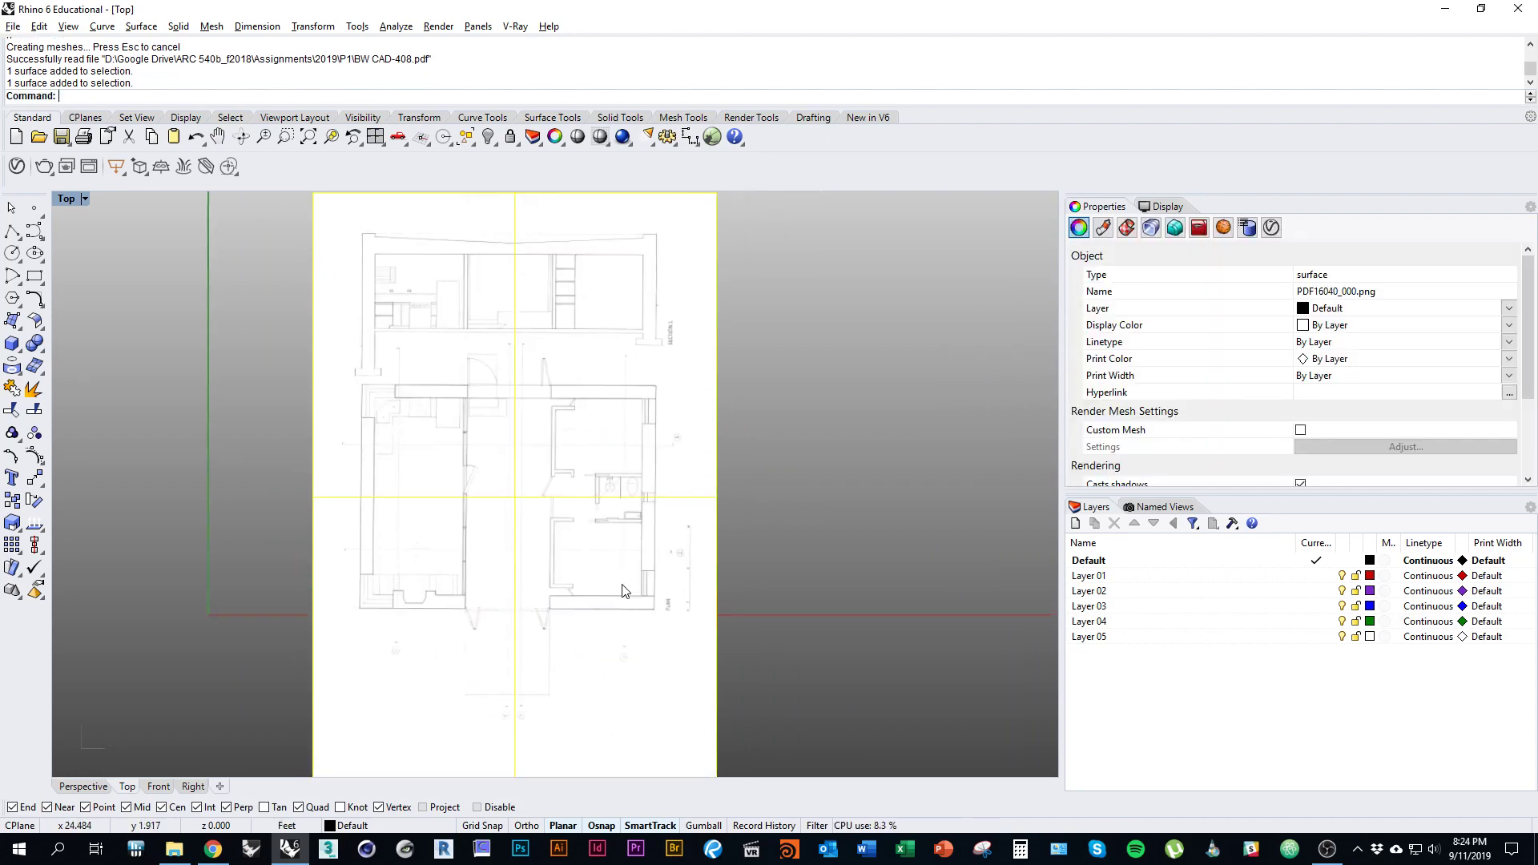
left_click_drag(625, 592, 810, 541)
right_click_drag(810, 540, 622, 592)
scroll(561, 484, "down", 5)
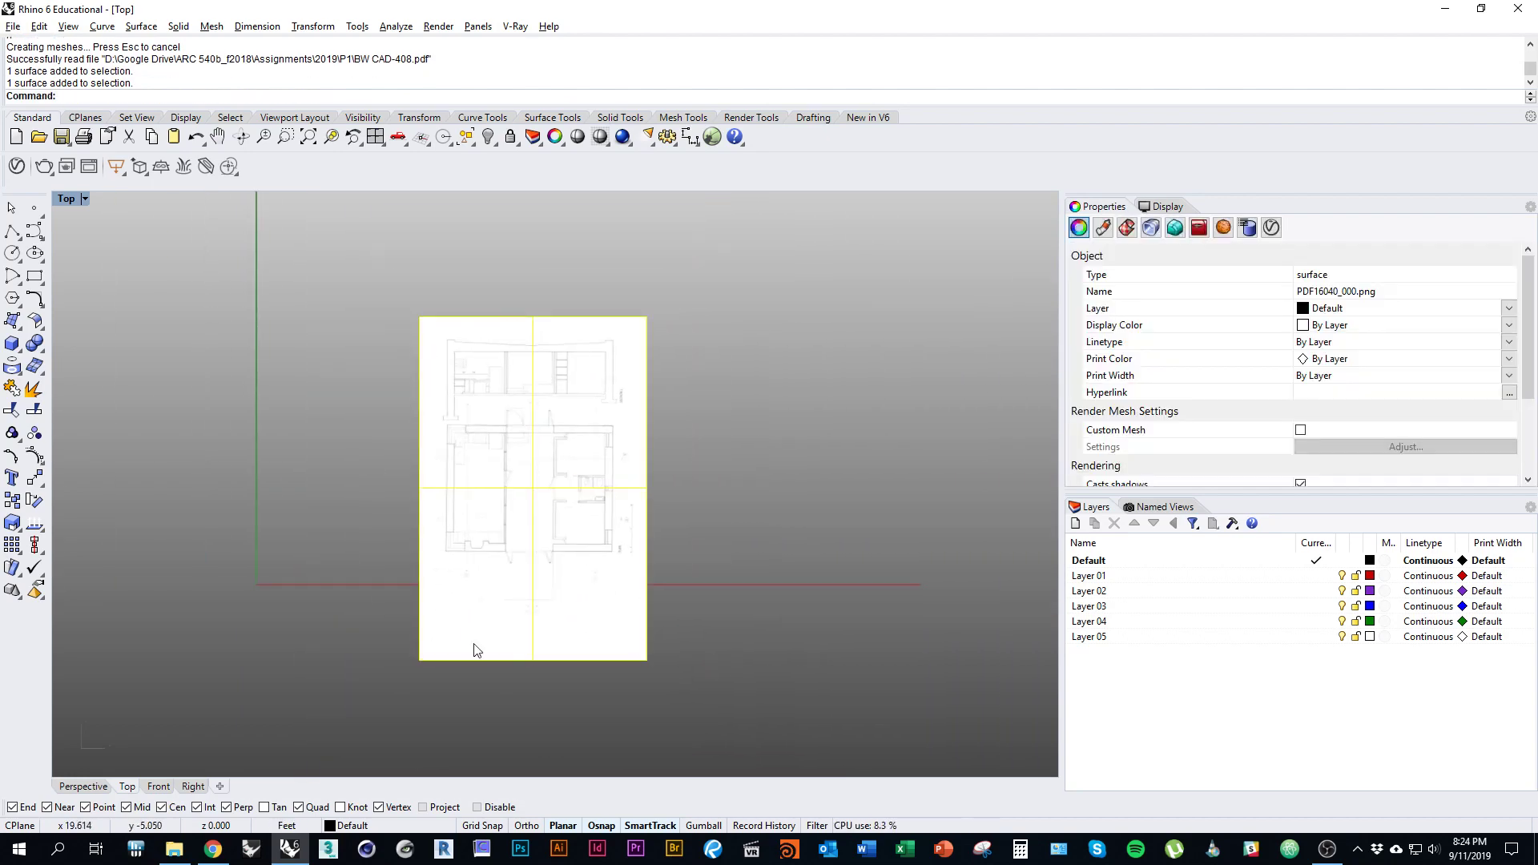
left_click(714, 609)
right_click_drag(543, 736, 655, 723)
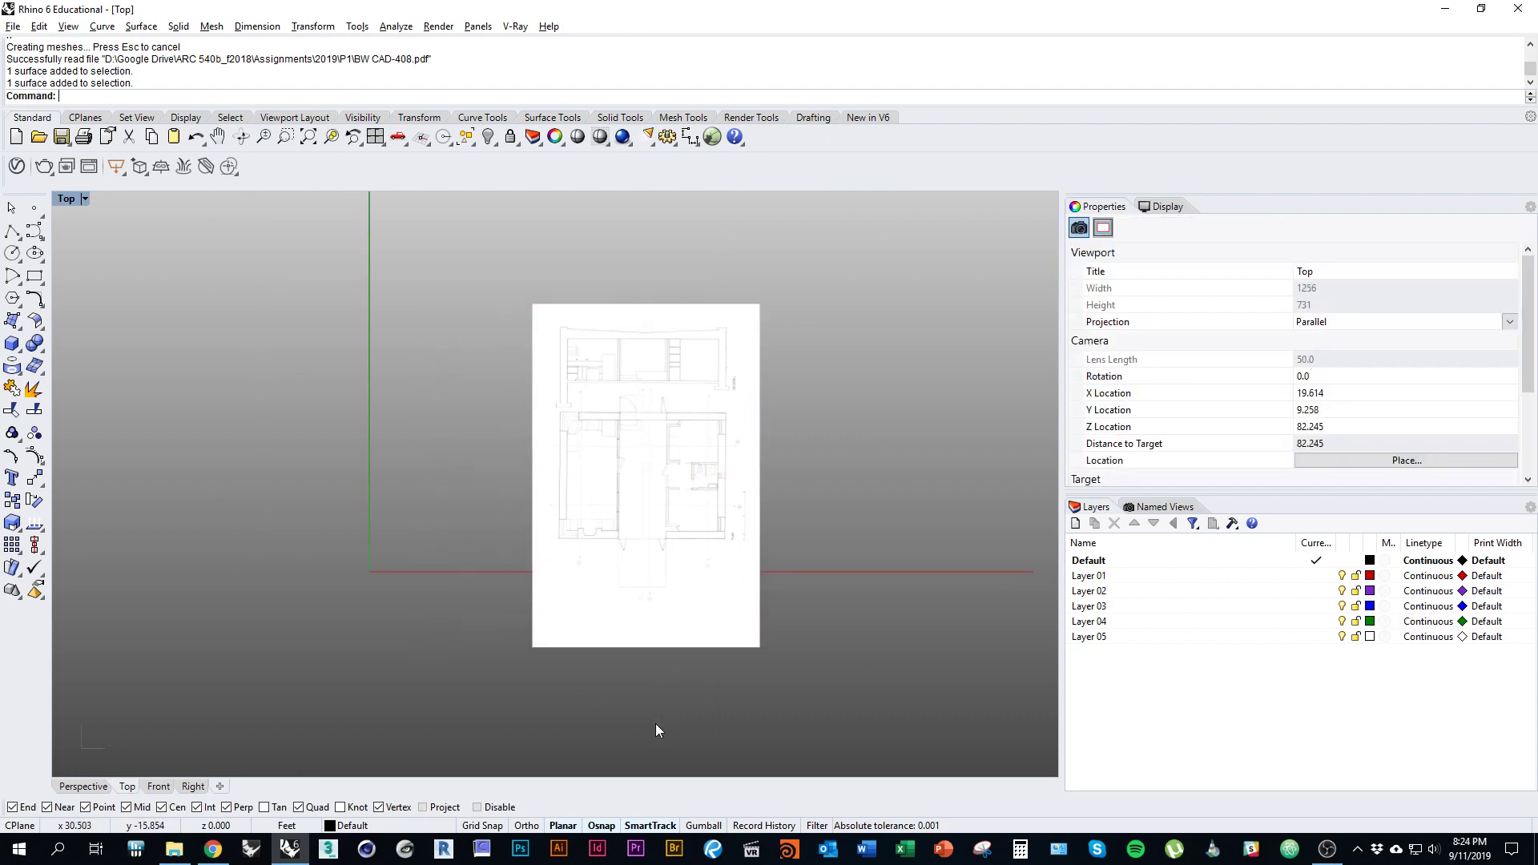
Step: Scale the drawing sheet from the scale bar's 0 mark so that the bar's 0 to 1' segment equals 1 foot
left_click(648, 558)
scroll(693, 508, "up", 5)
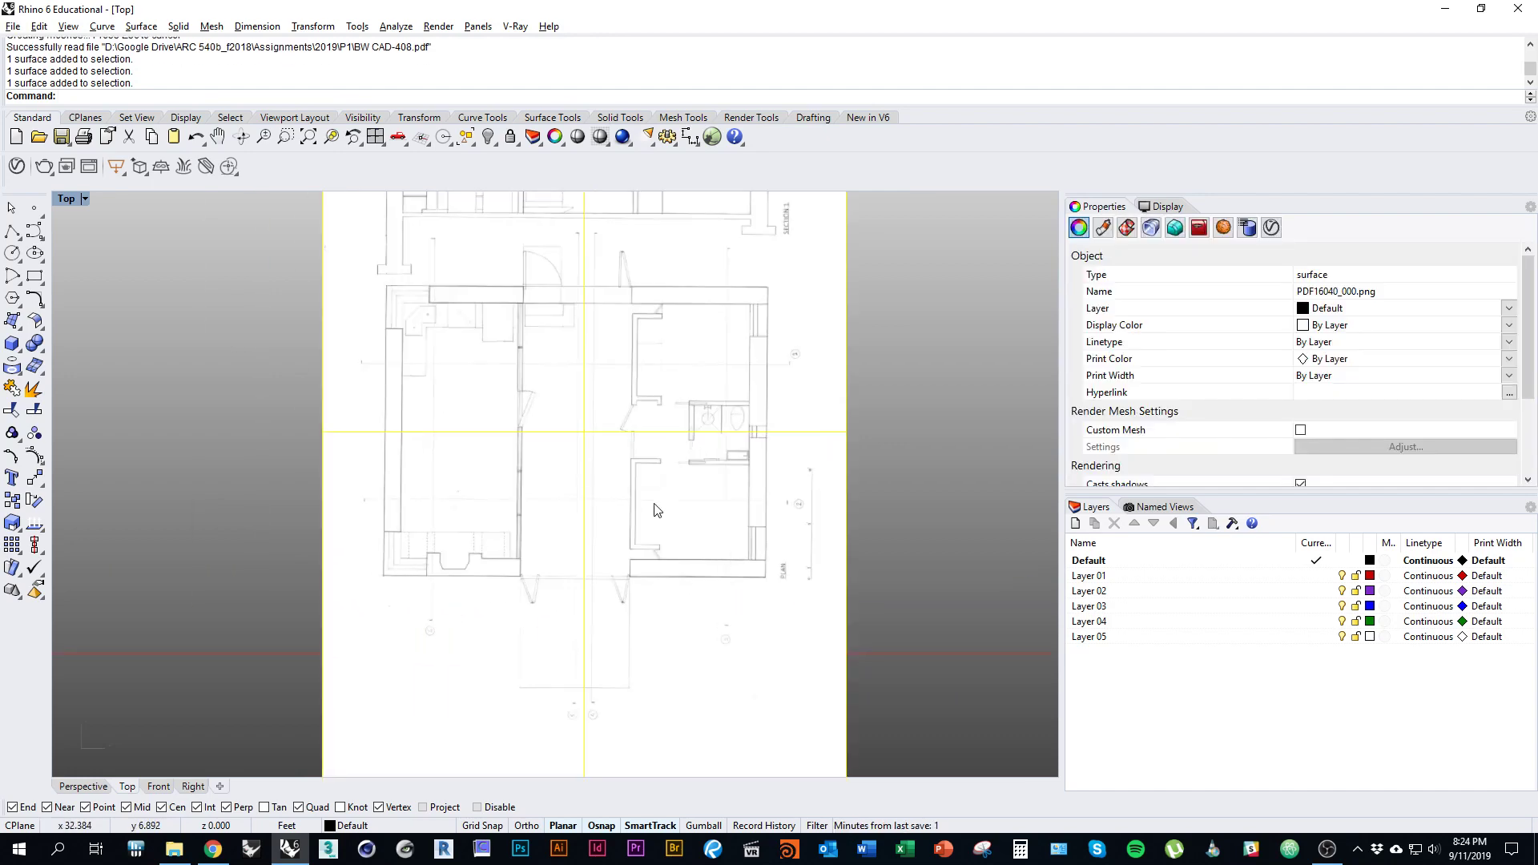
scroll(657, 511, "down", 2)
right_click_drag(683, 507, 639, 571)
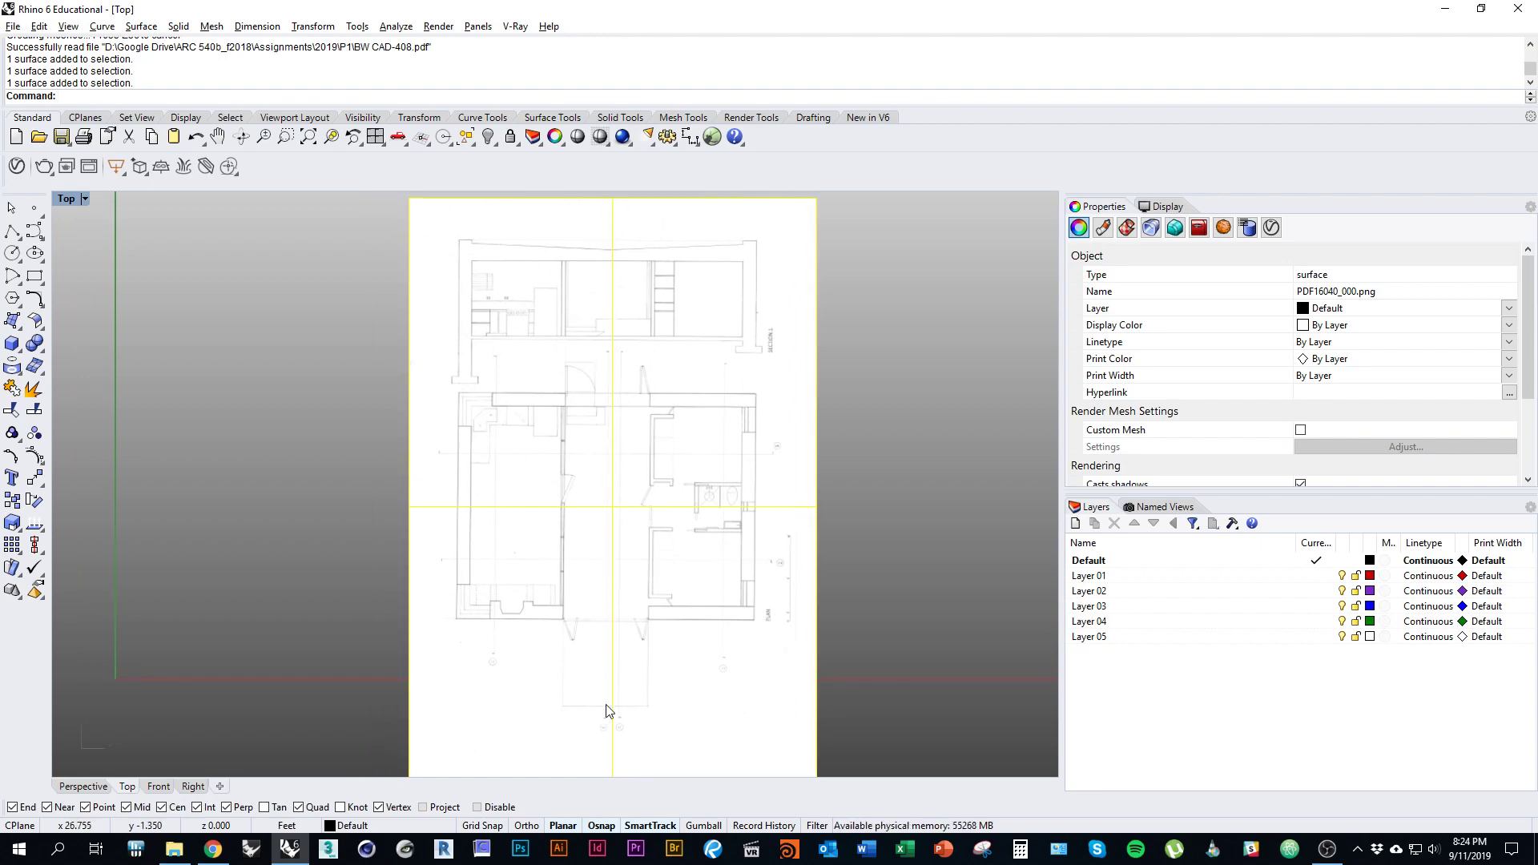
scroll(753, 514, "up", 6)
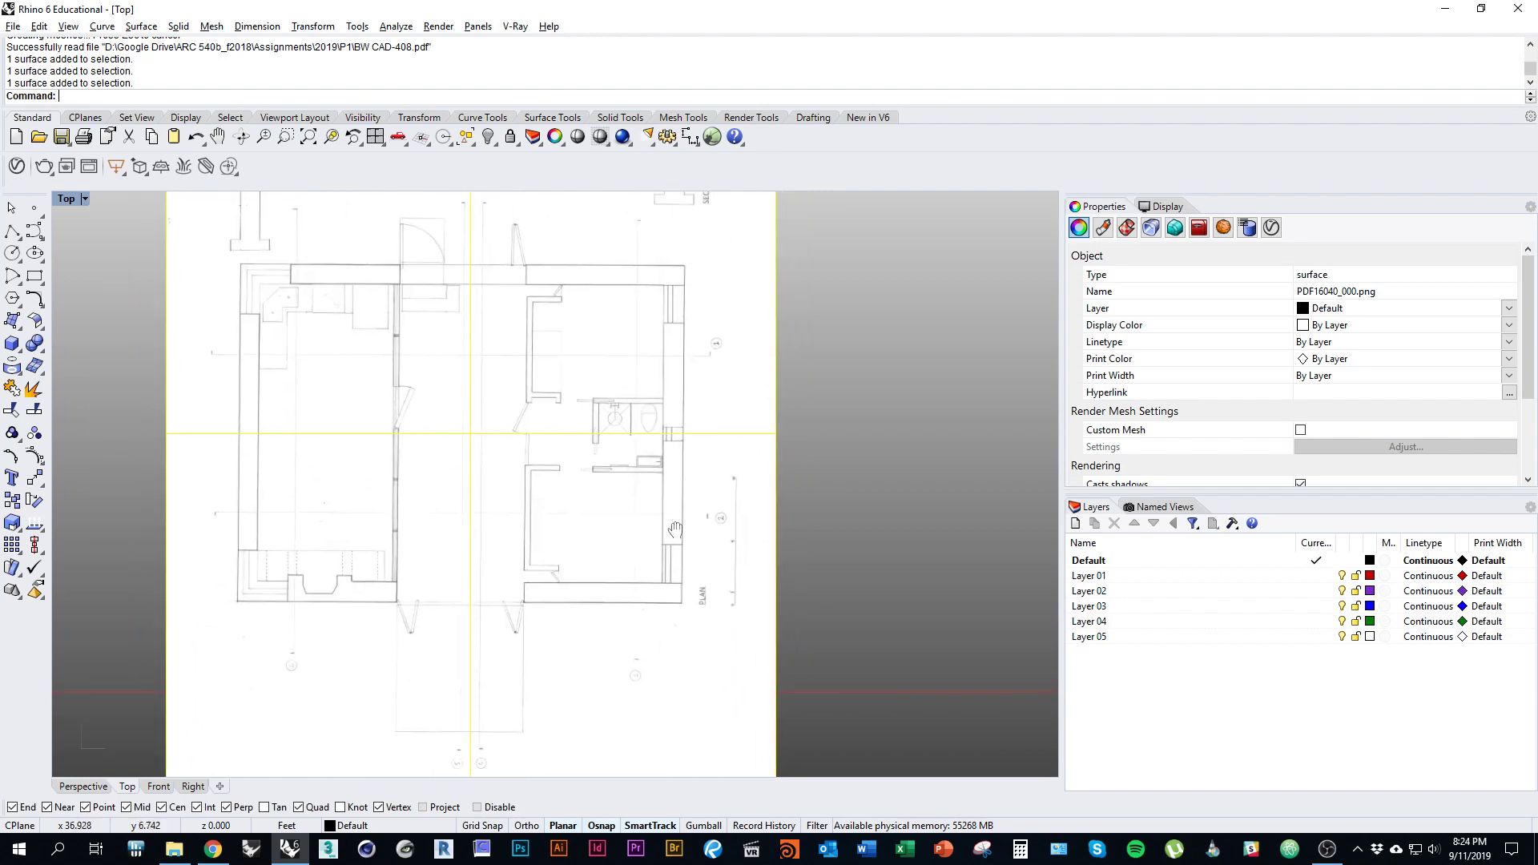
right_click_drag(753, 554, 727, 586)
scroll(606, 428, "down", 6)
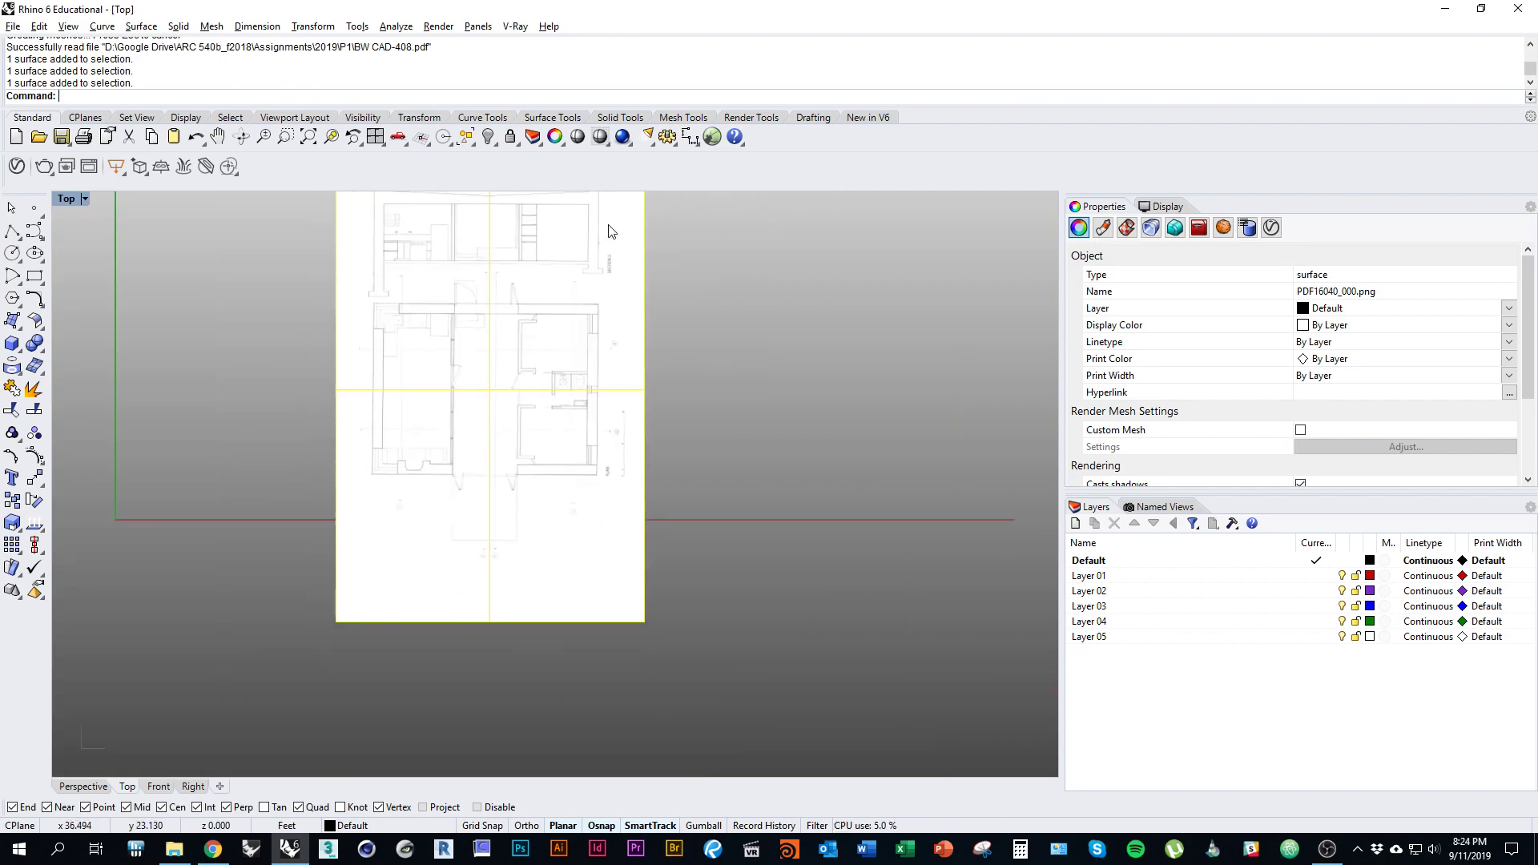
scroll(624, 461, "up", 6)
type("scale")
key("Return")
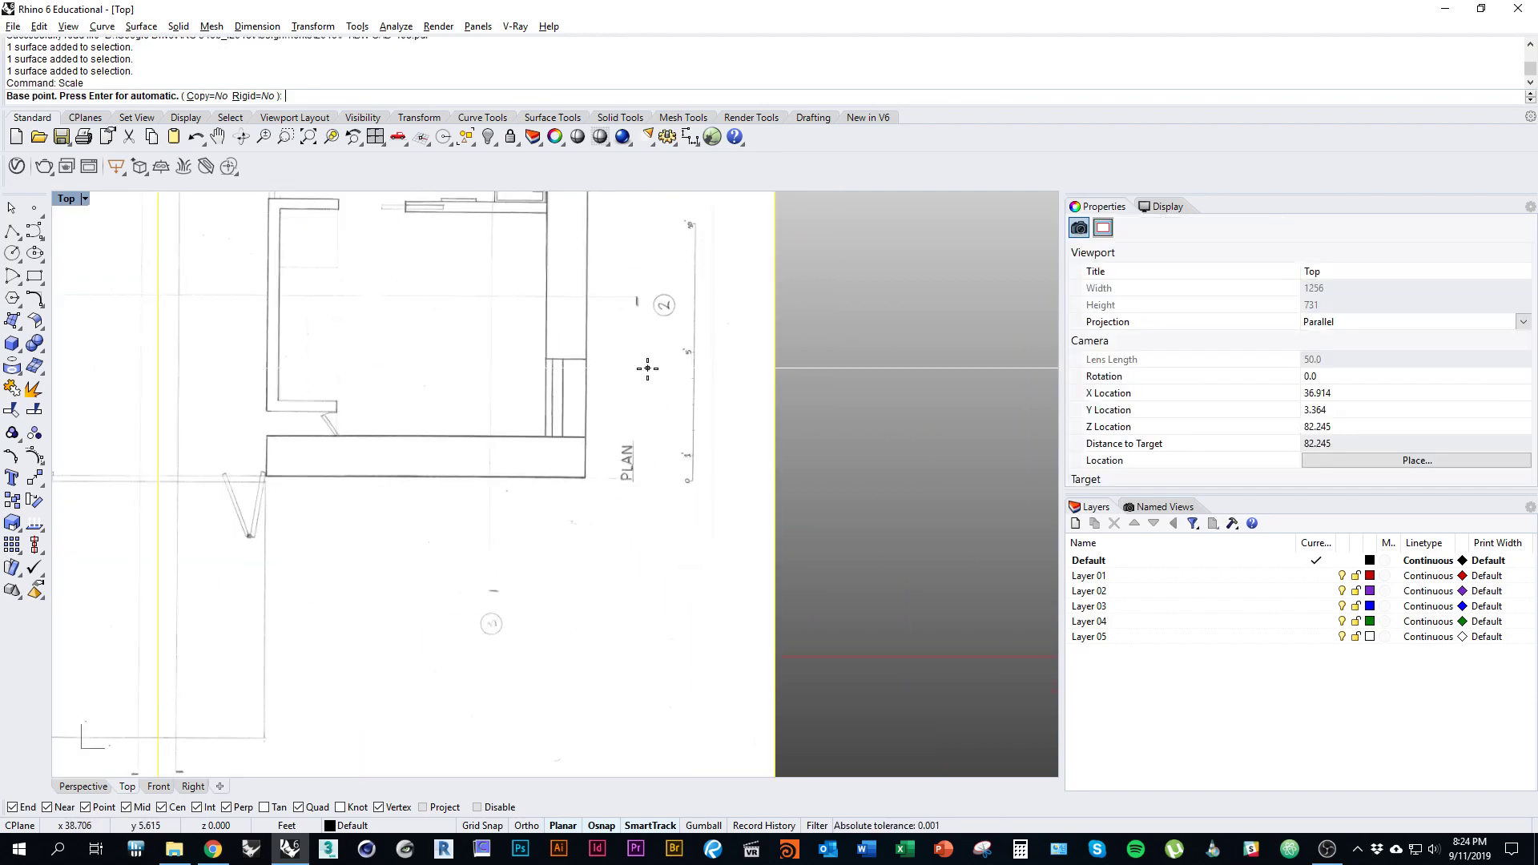
scroll(648, 369, "up", 5)
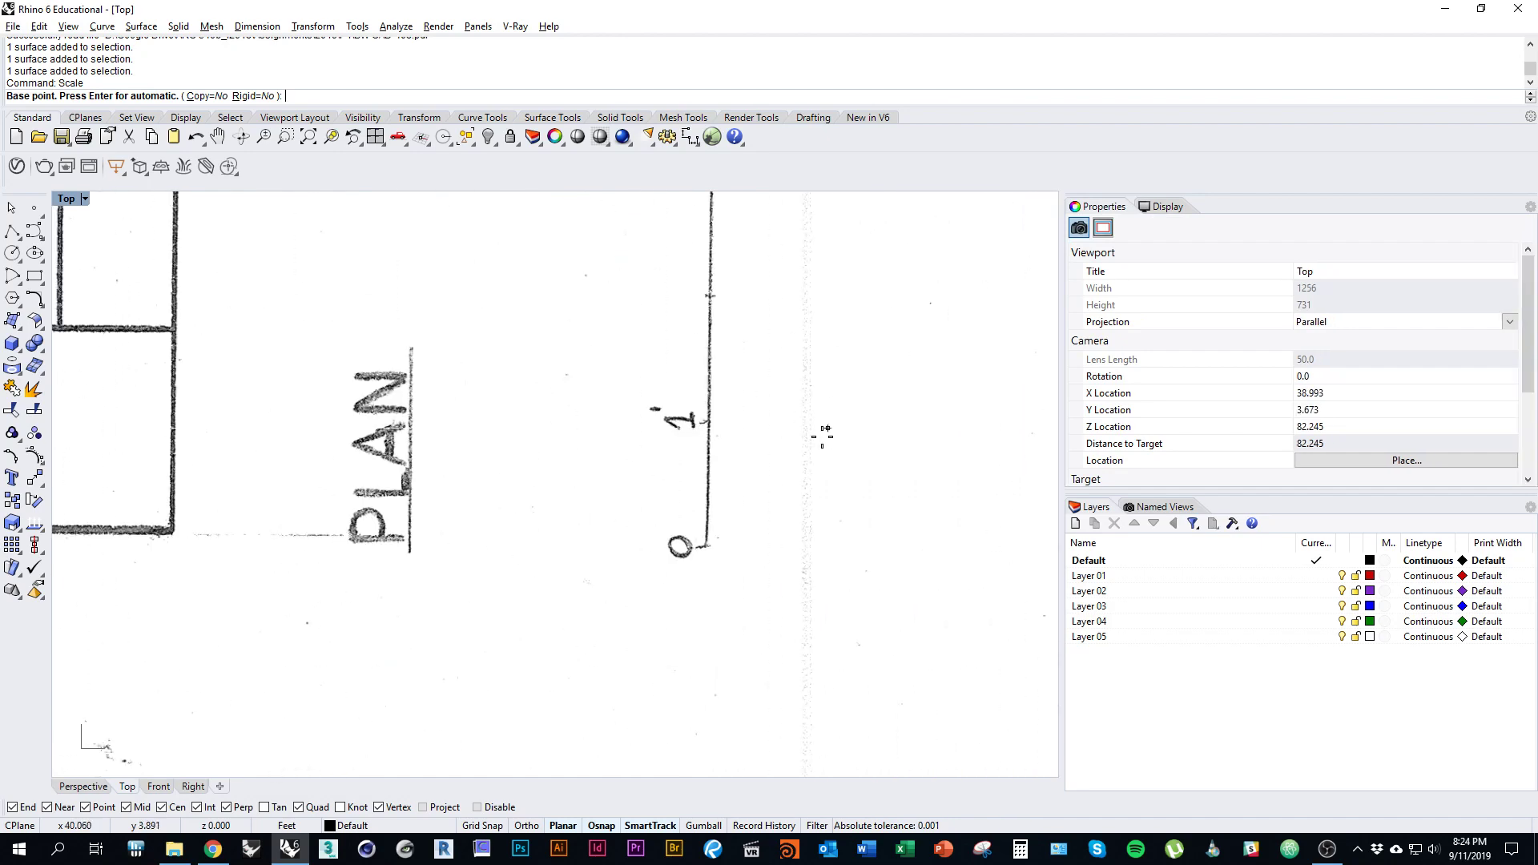
scroll(709, 530, "up", 1)
left_click(702, 547)
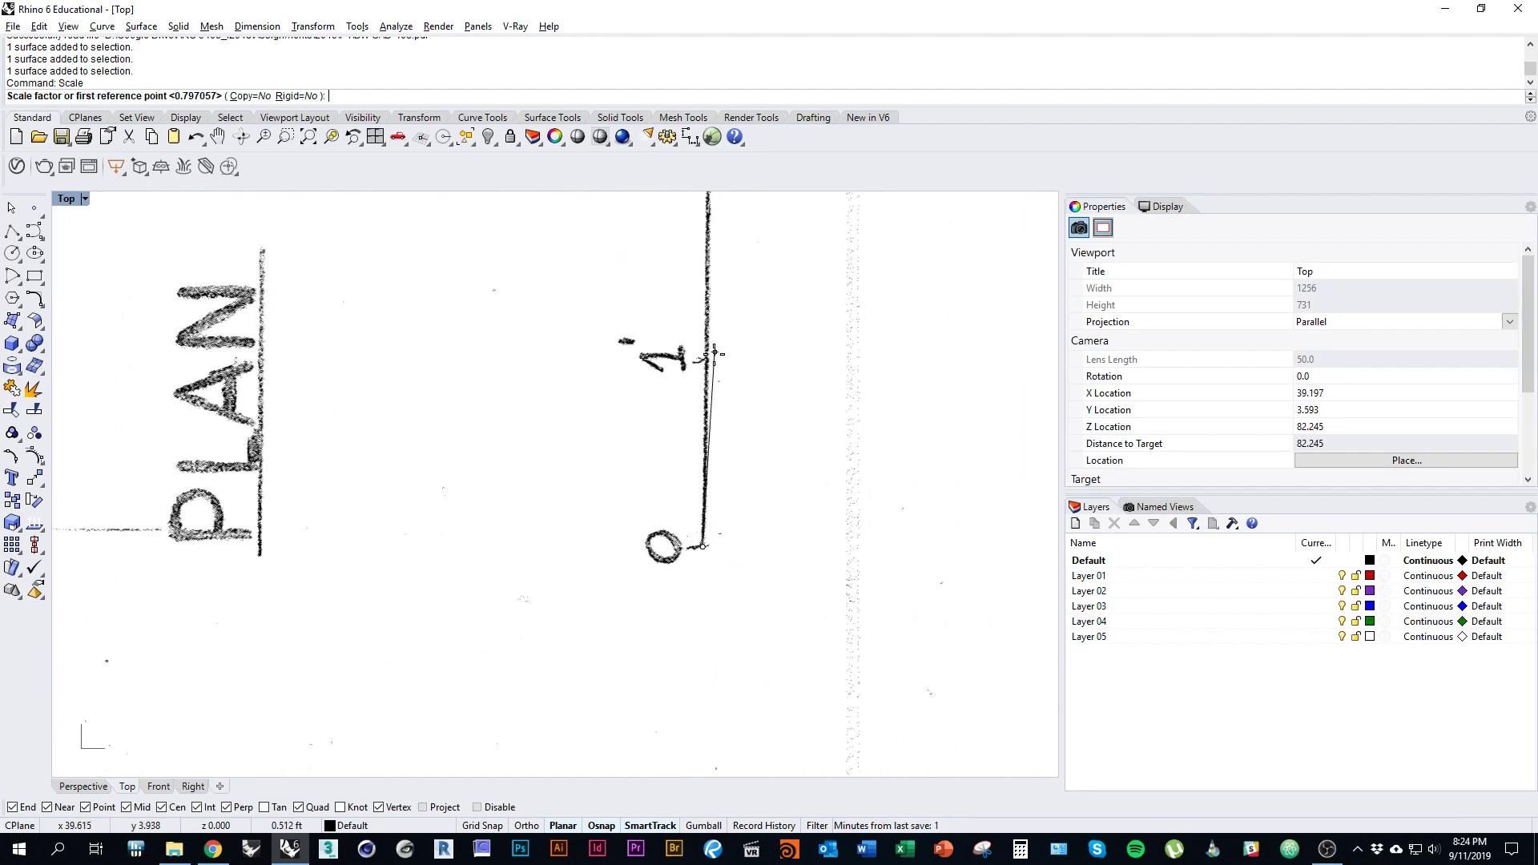
left_click(705, 364)
scroll(745, 511, "down", 5)
scroll(745, 510, "up", 3)
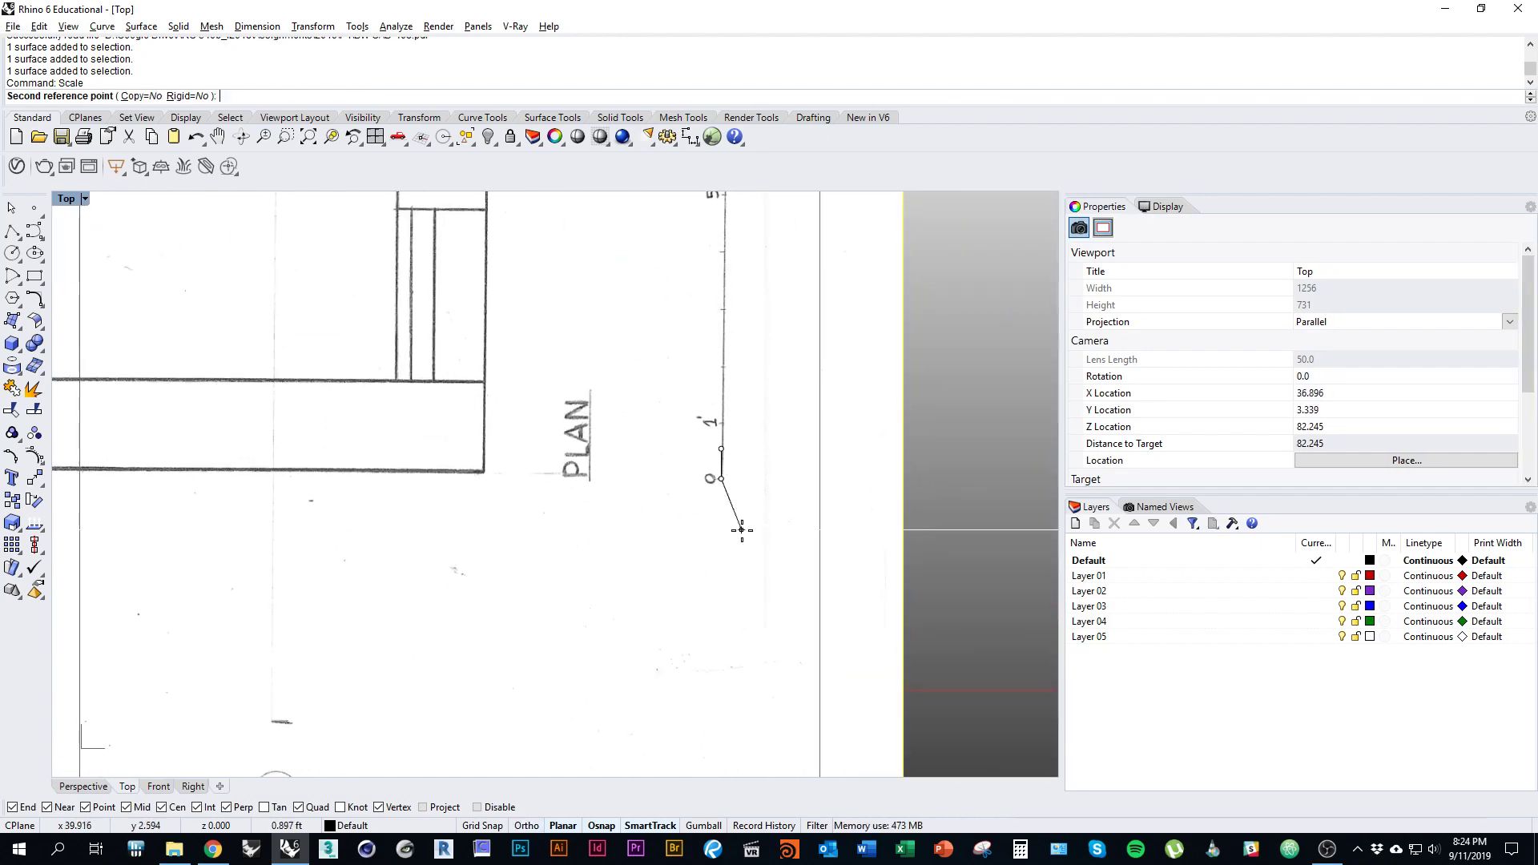
type("1")
key("Return")
scroll(752, 524, "down", 5)
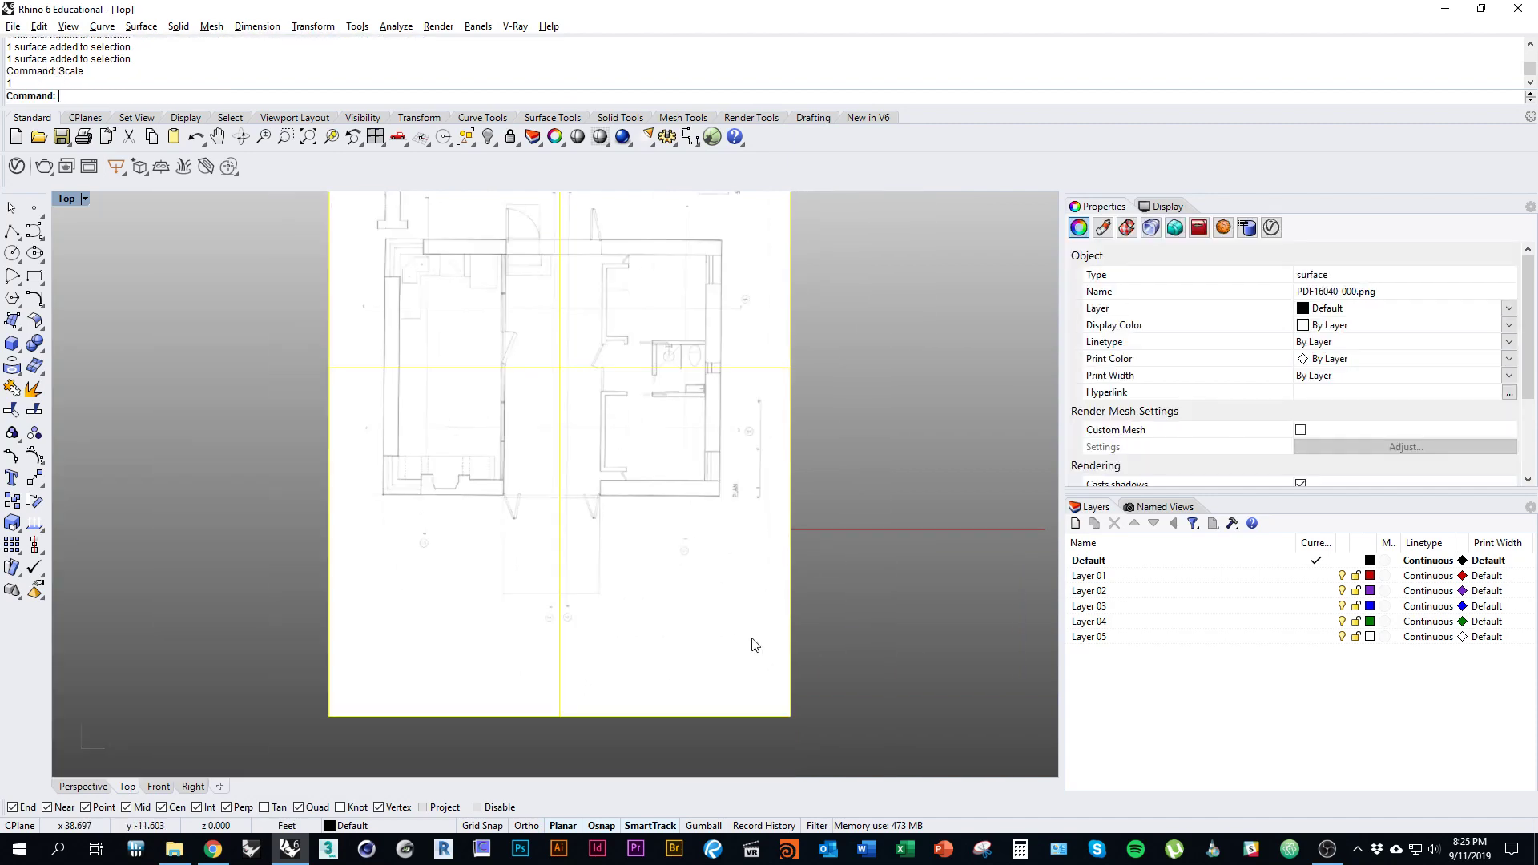
key("Escape")
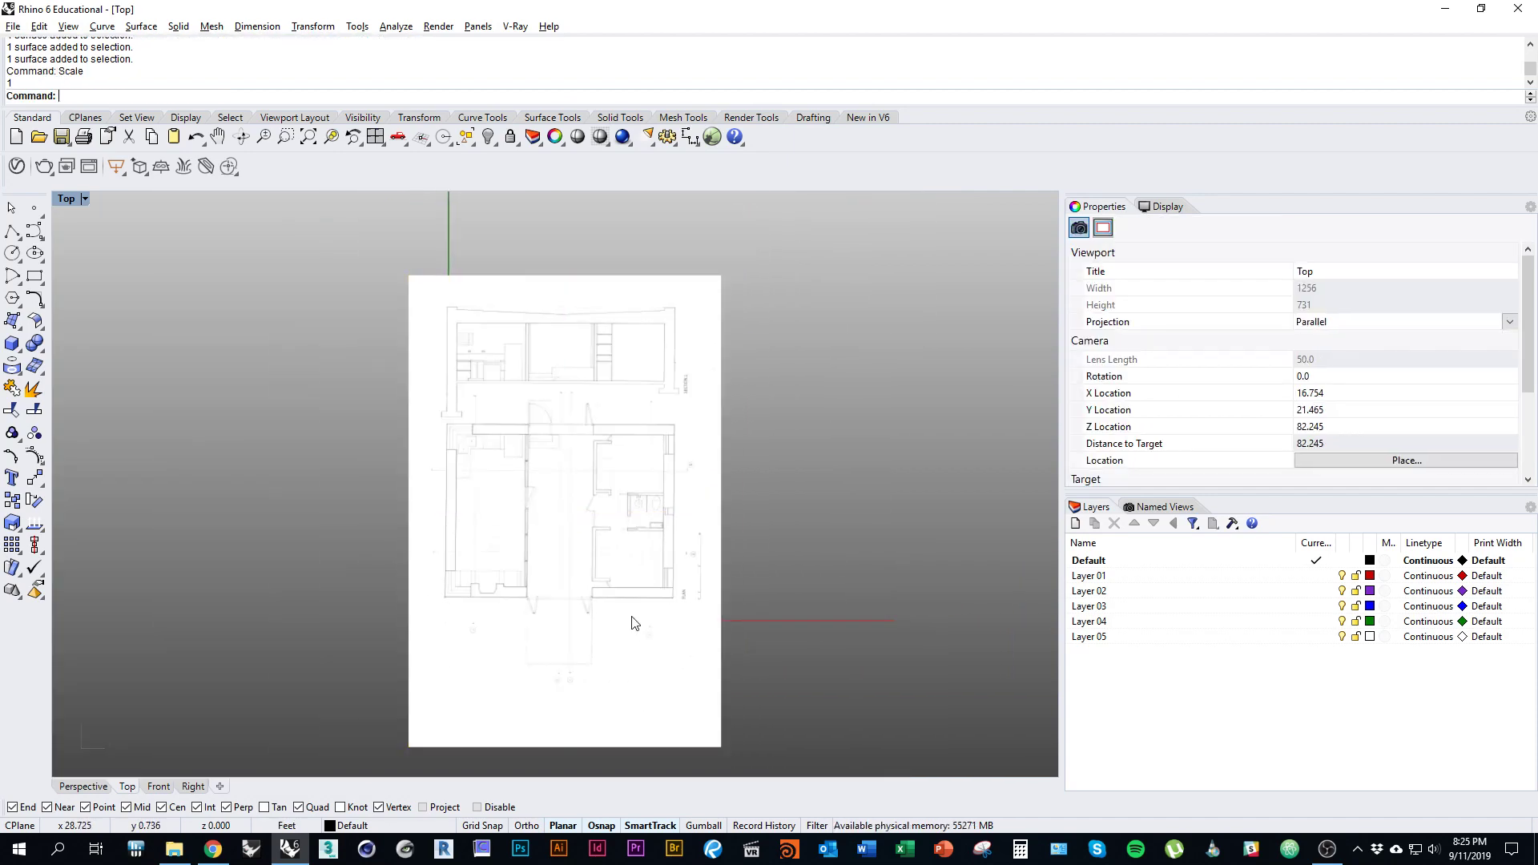
Step: Measure the distance between the 0 and 1' marks of the graphic scale bar beside the plan
scroll(635, 623, "up", 5)
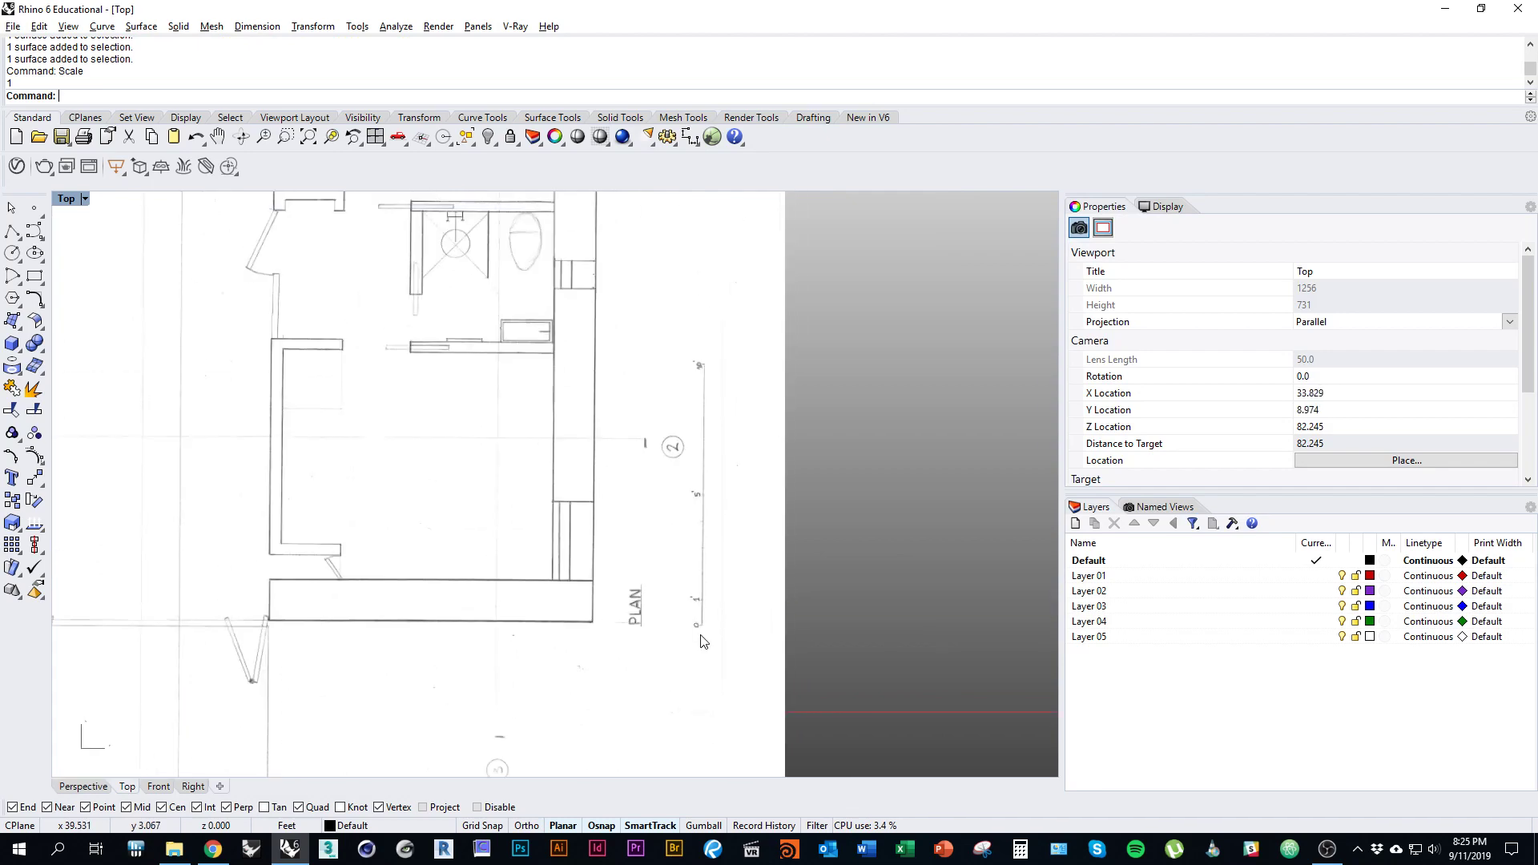
type("istance")
key("Return")
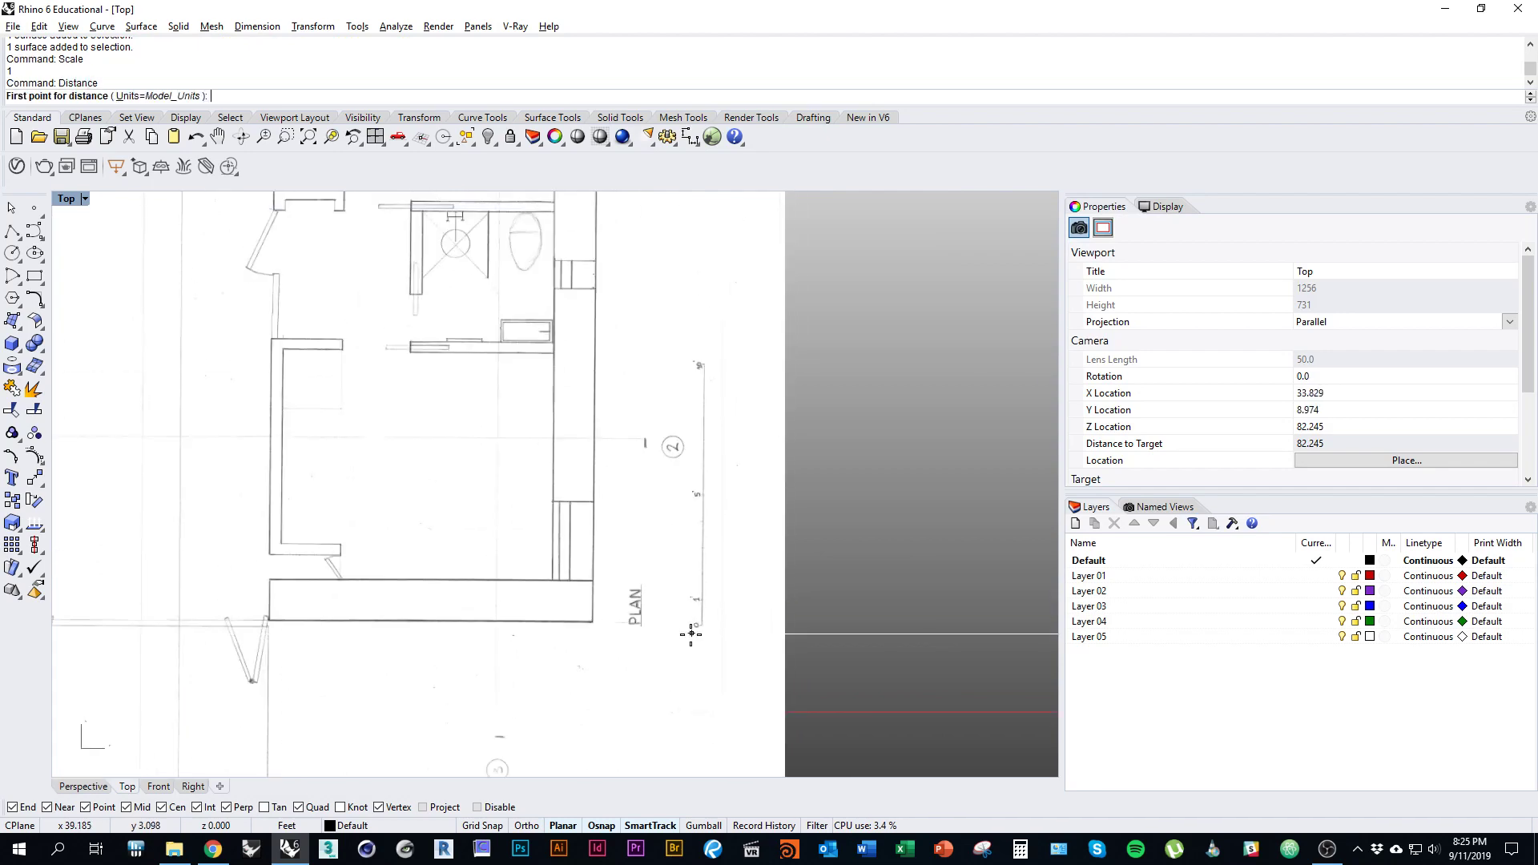
scroll(696, 634, "up", 5)
left_click(684, 659)
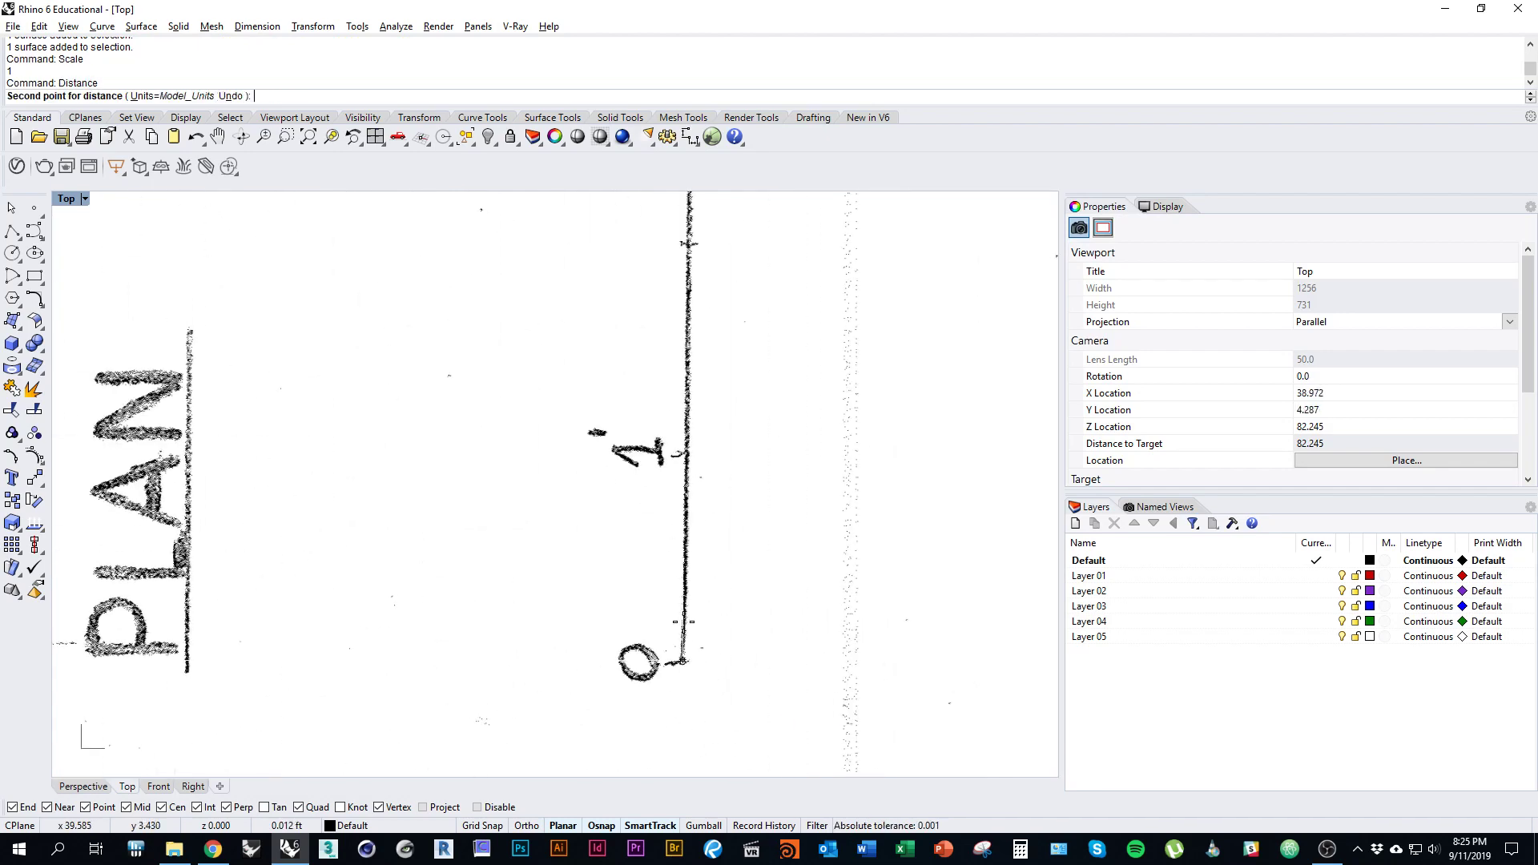
left_click(686, 454)
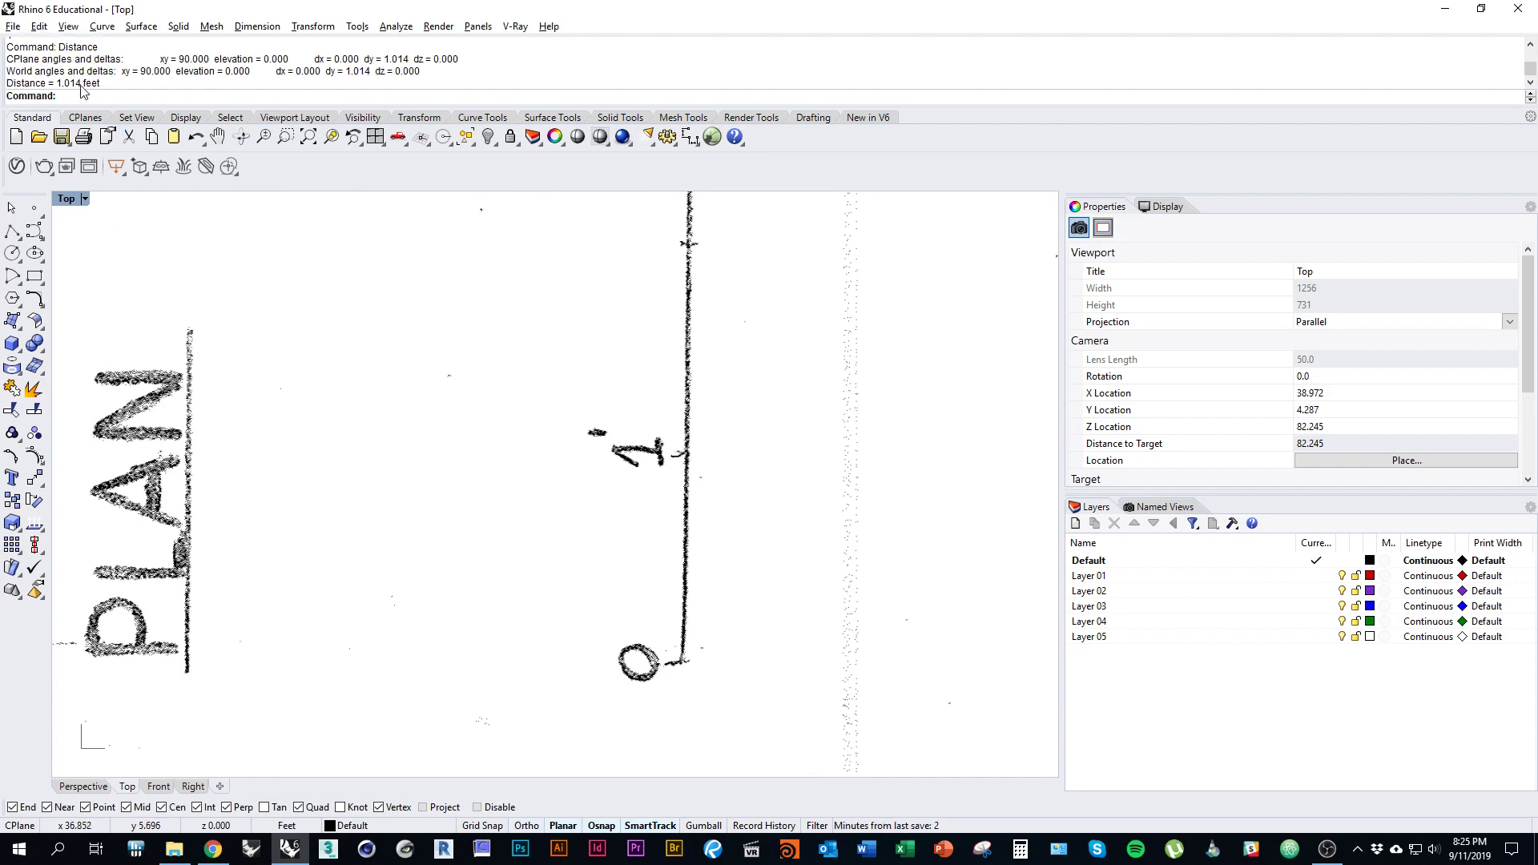
scroll(593, 489, "down", 8)
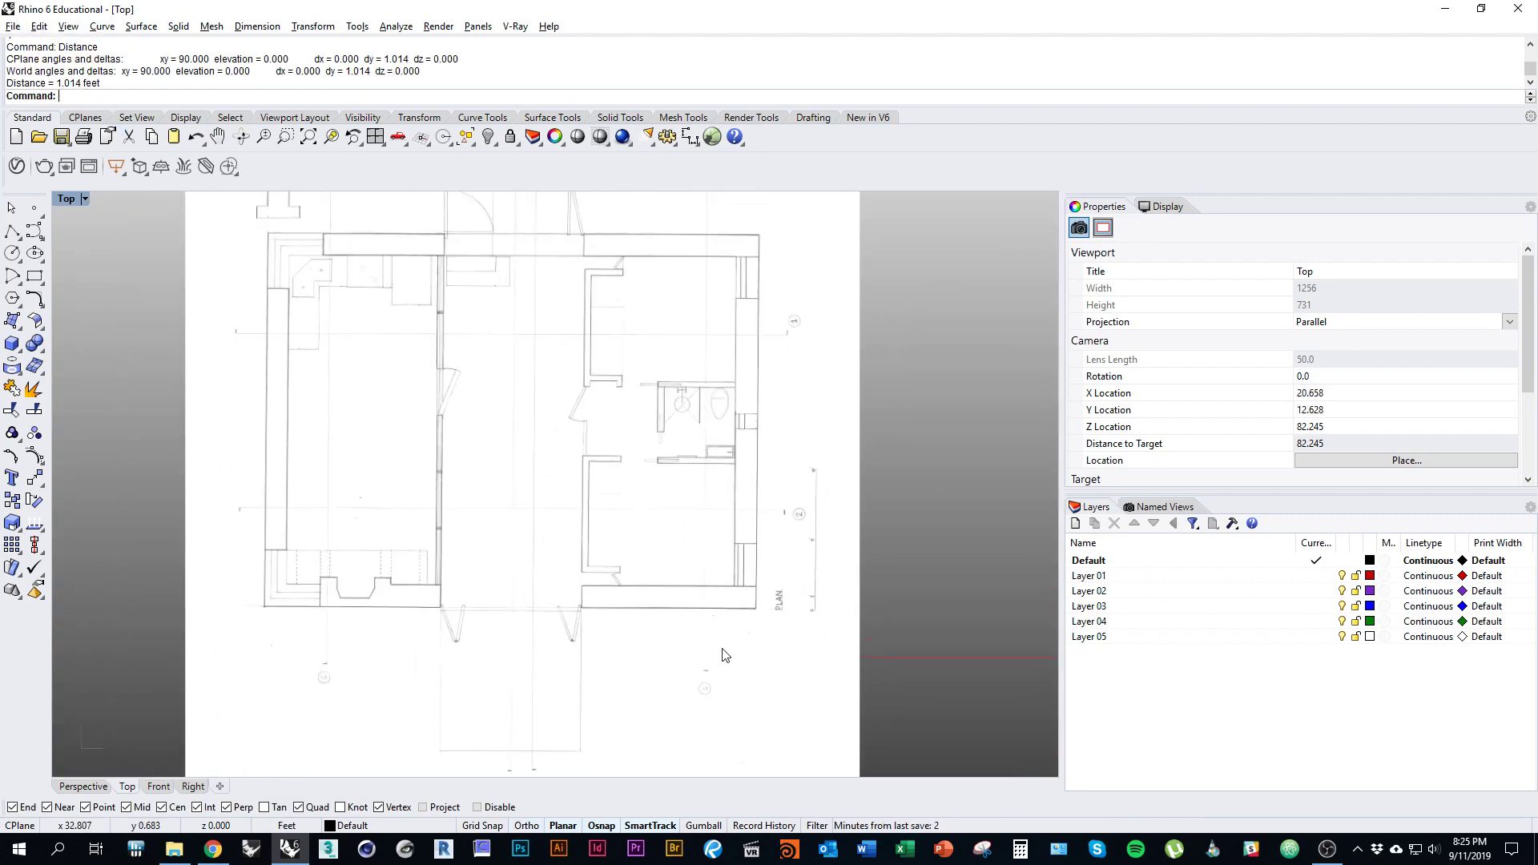
right_click_drag(709, 641, 755, 655)
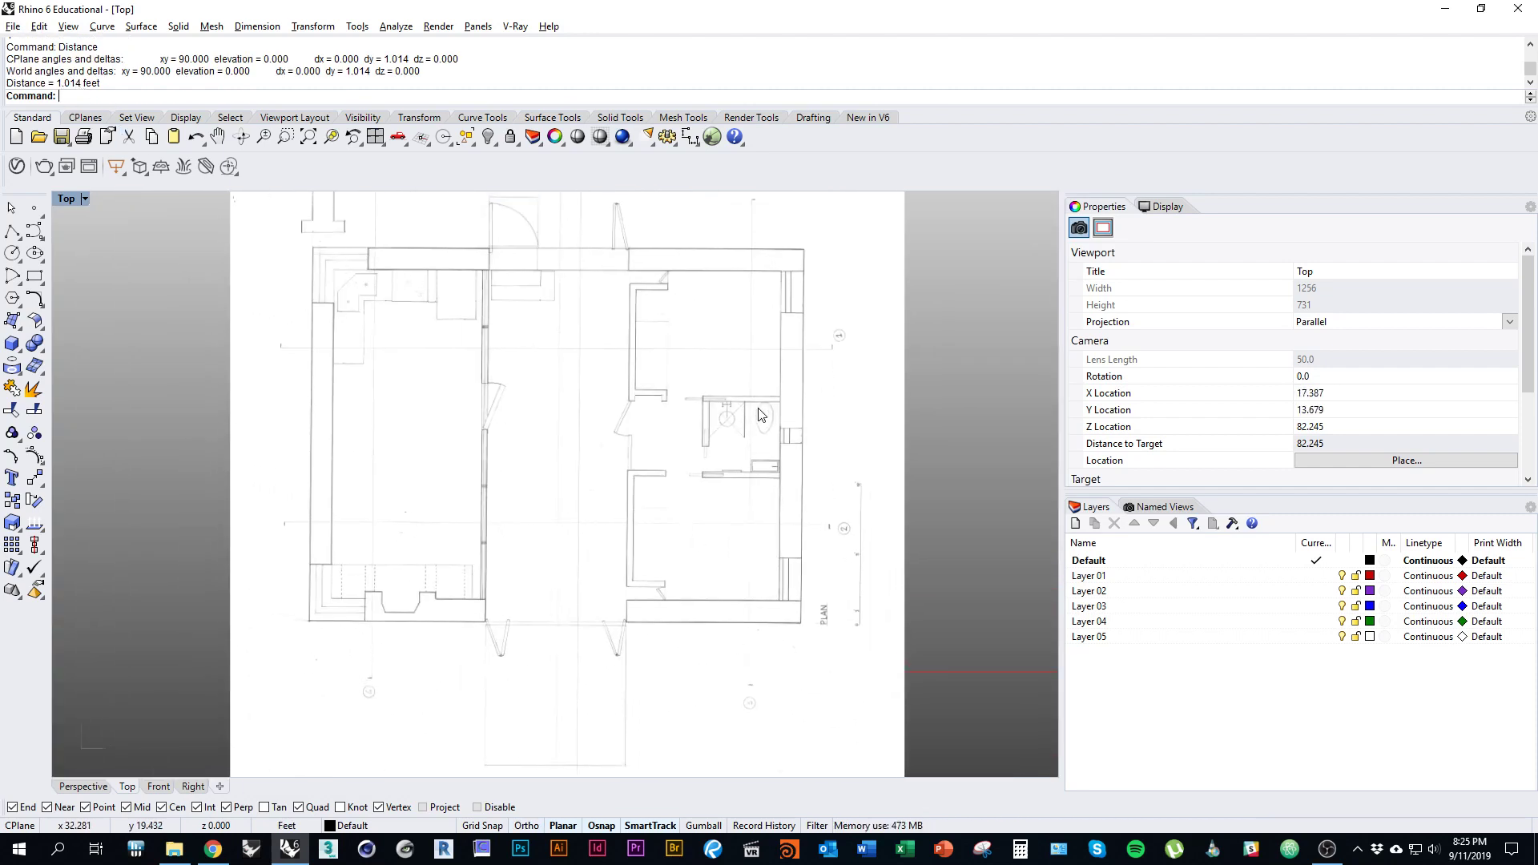
type("rectangle")
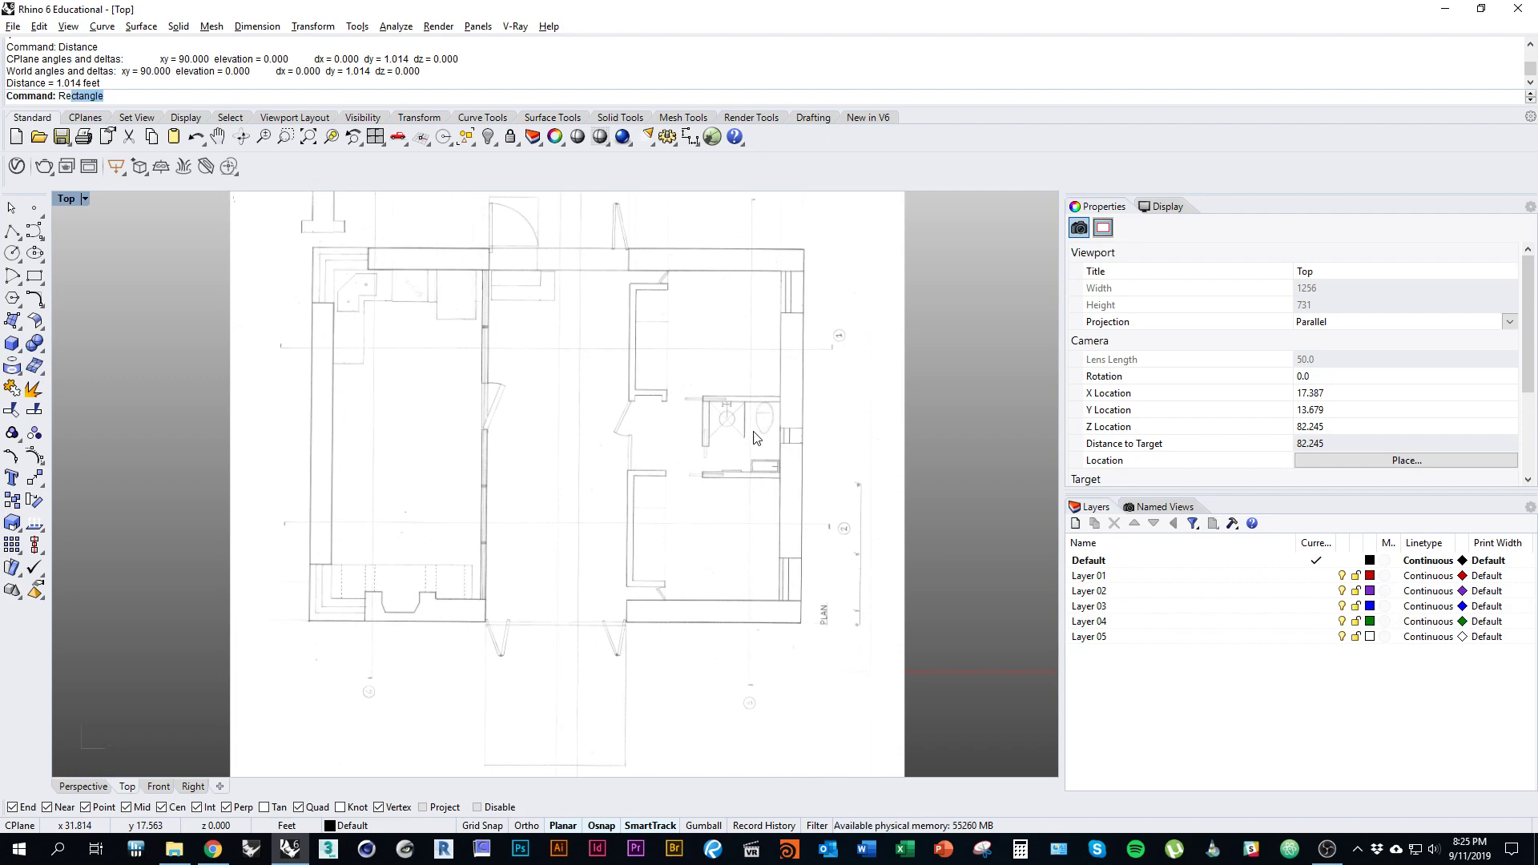
key("Return")
key("Escape")
type("Rectangle")
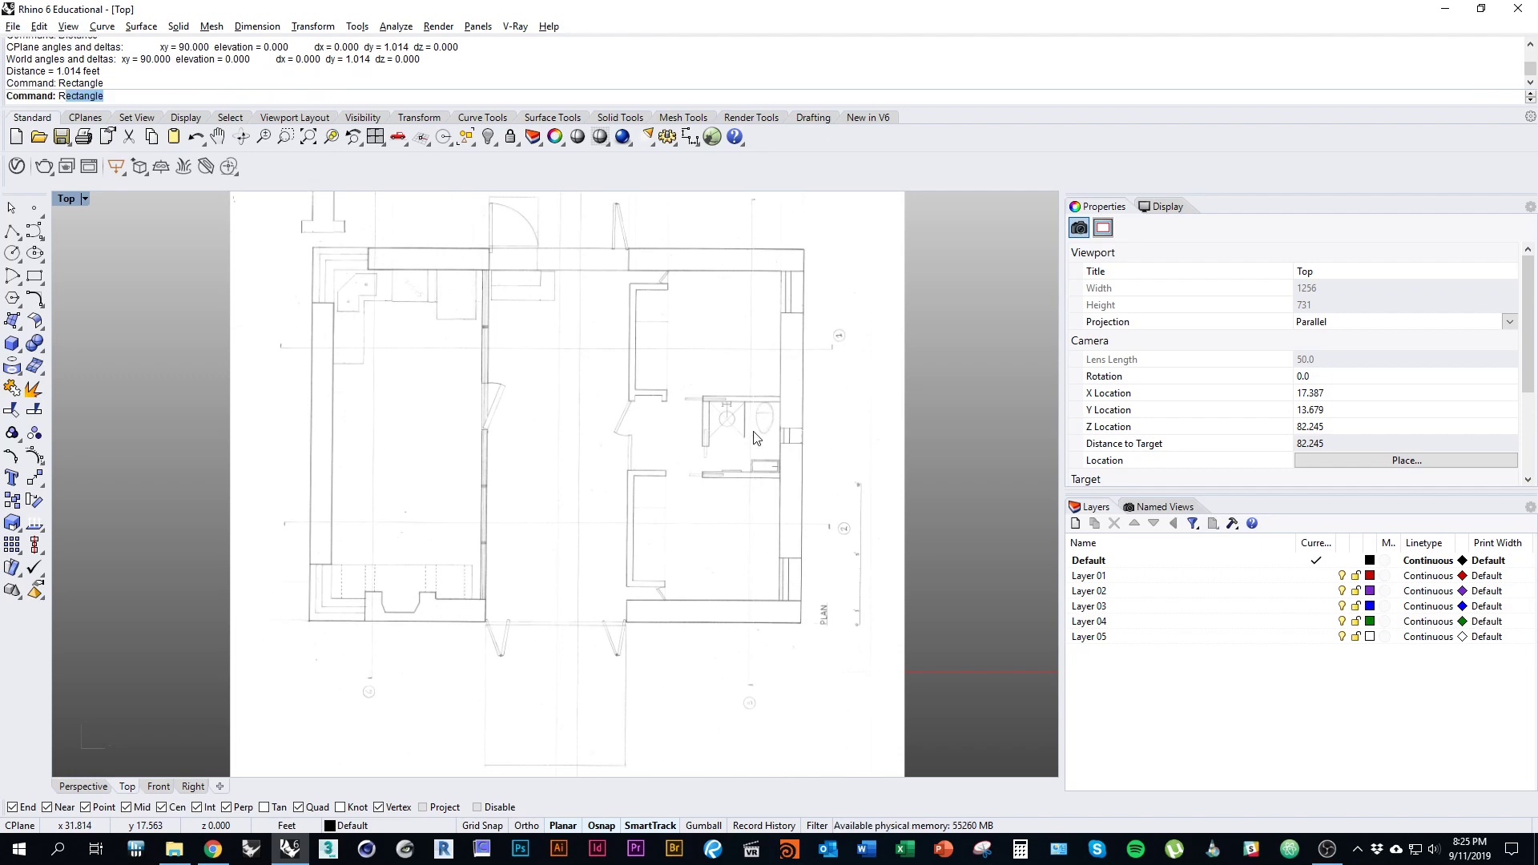
key("Return")
right_click_drag(729, 429, 773, 475)
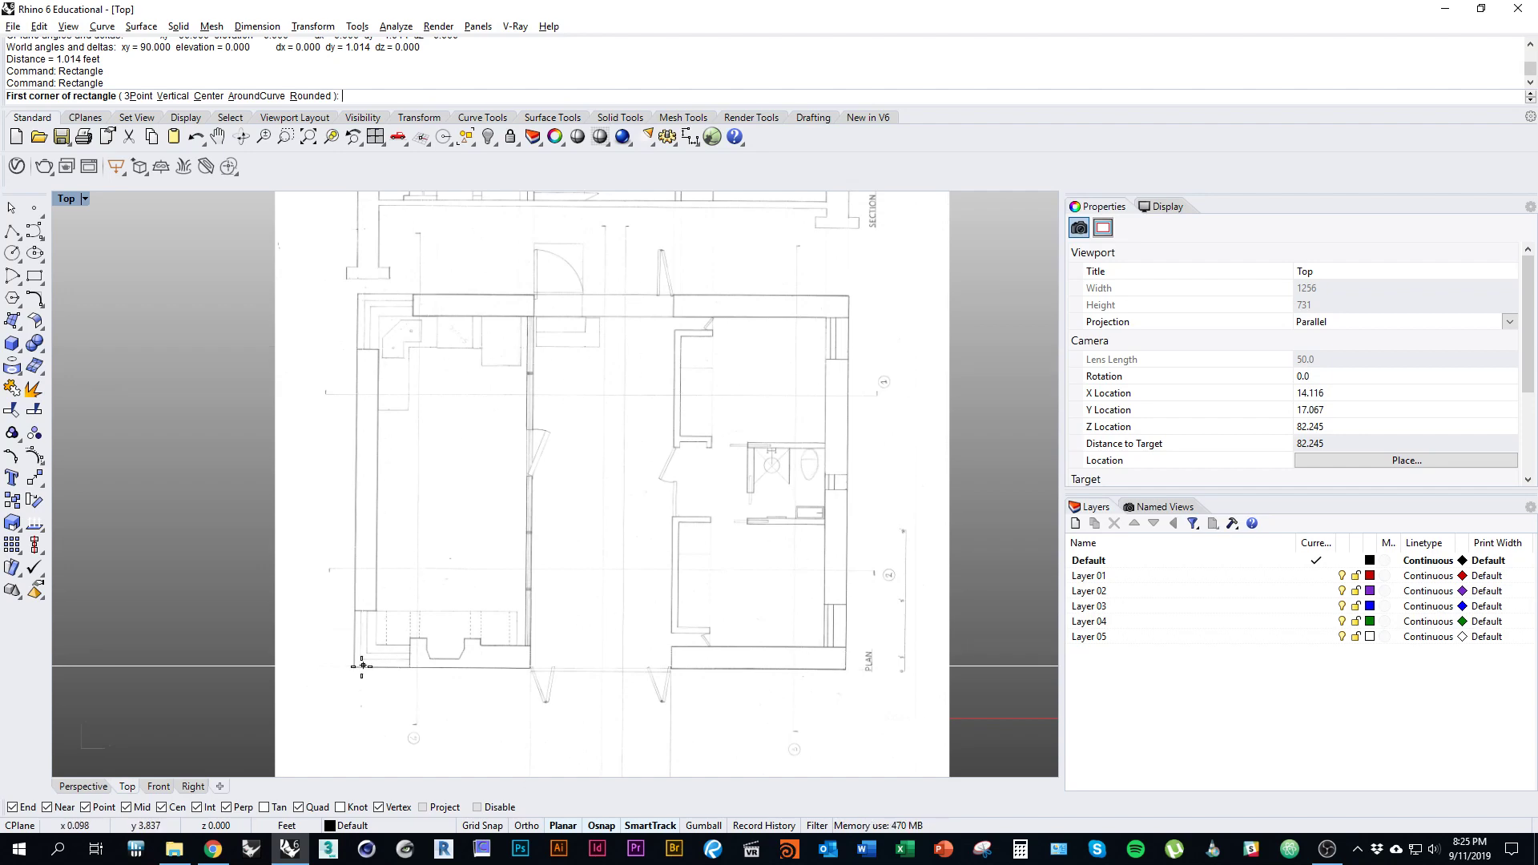
scroll(609, 589, "down", 1)
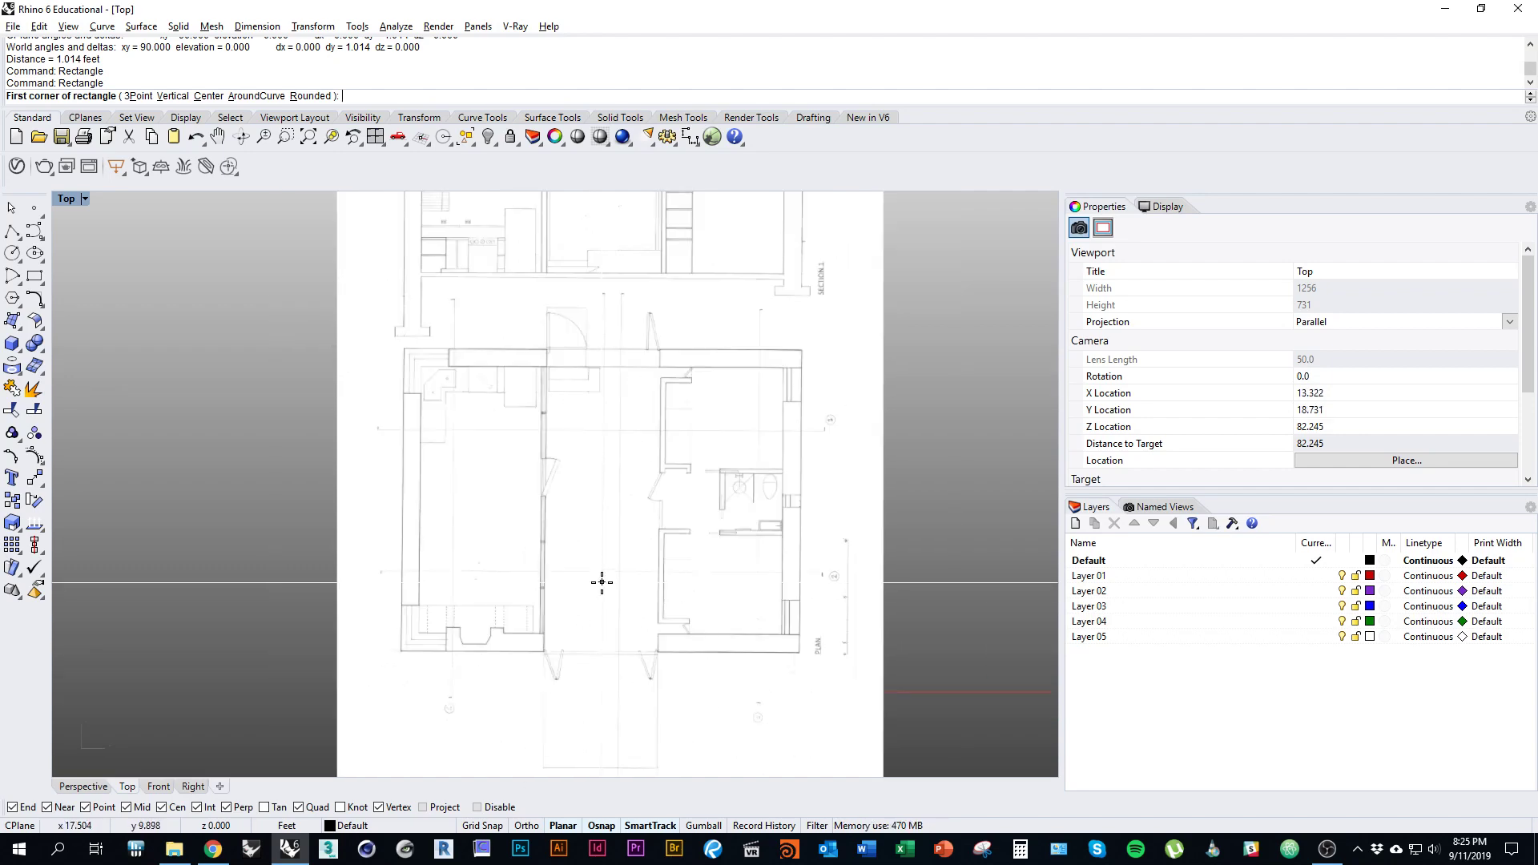
right_click_drag(601, 584, 690, 450)
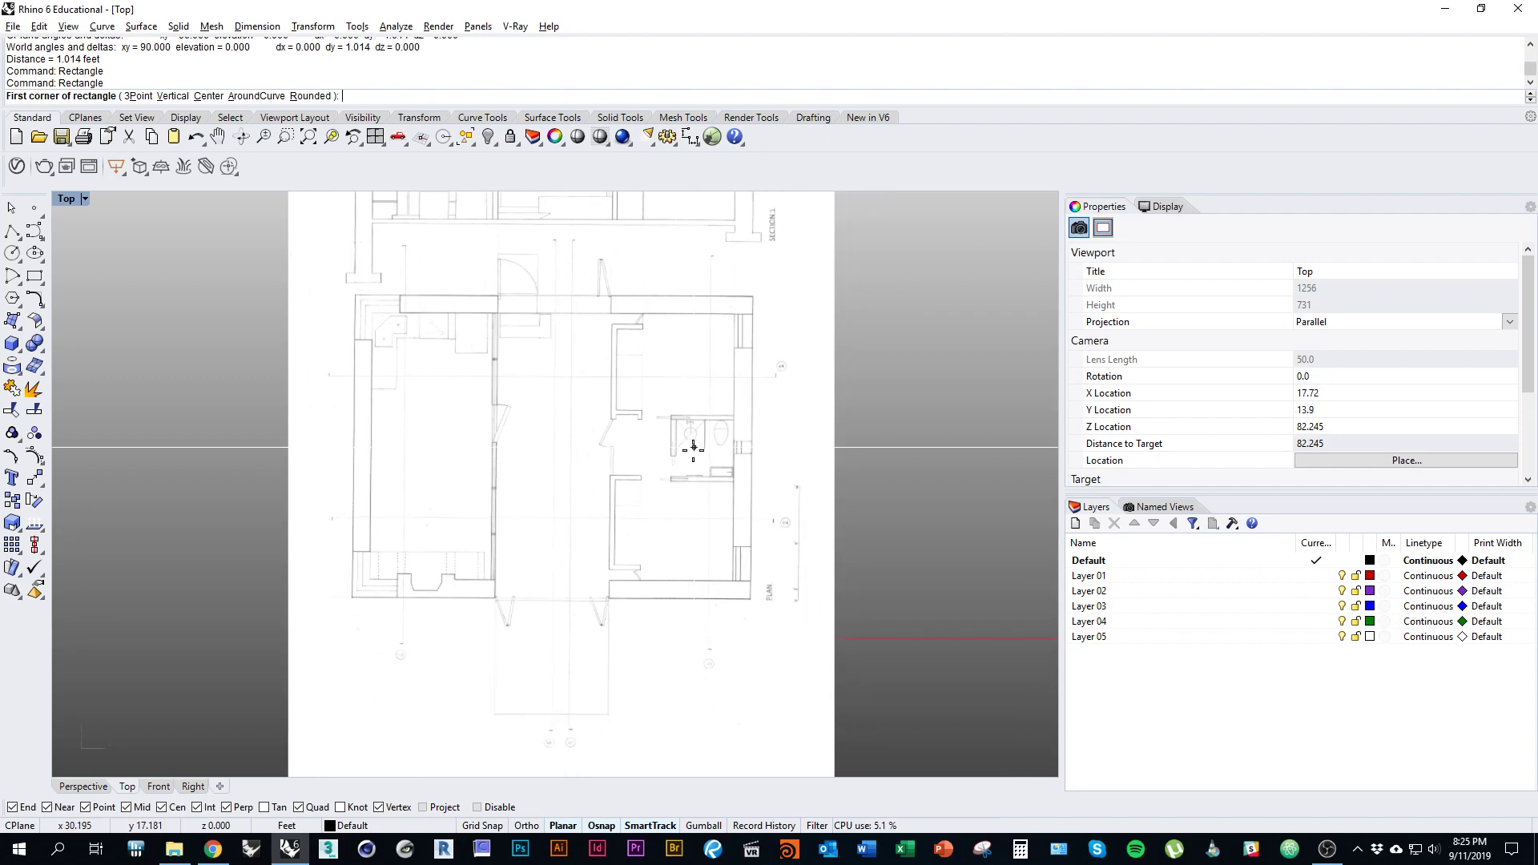
scroll(422, 586, "up", 4)
scroll(348, 610, "down", 4)
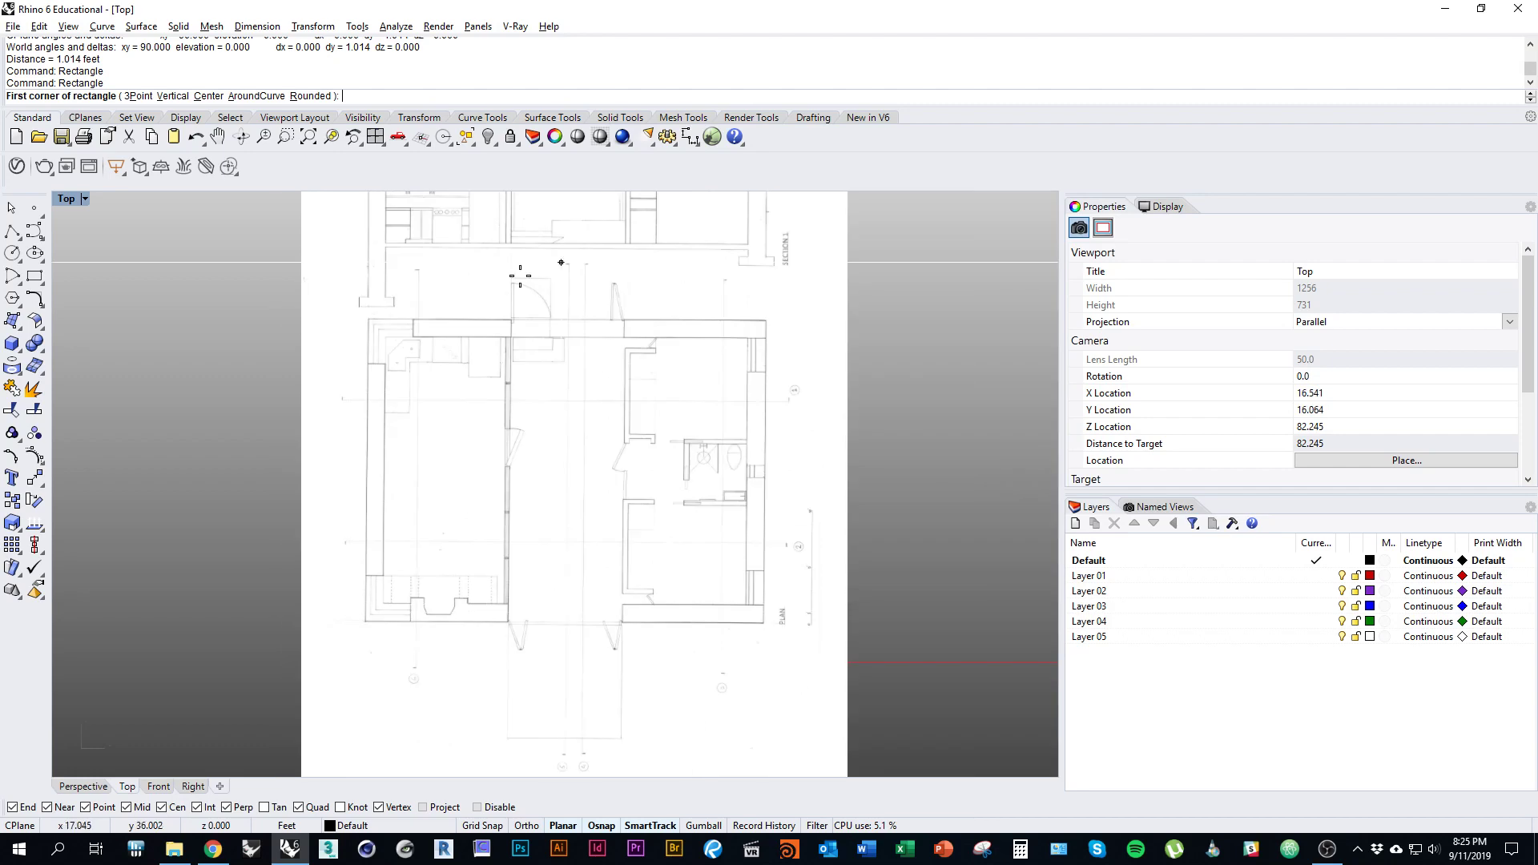
scroll(358, 618, "up", 5)
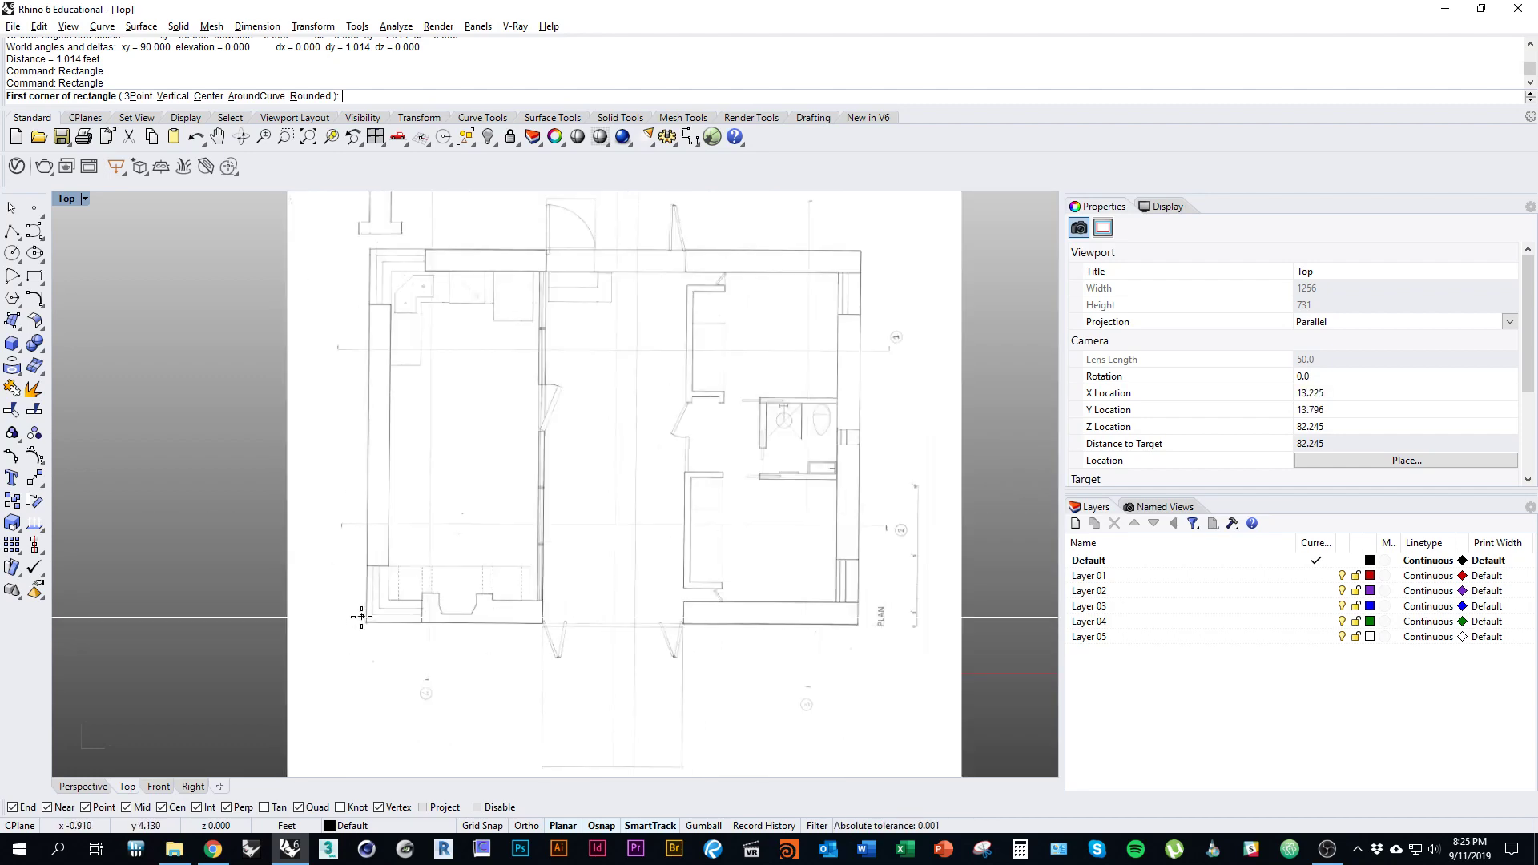
scroll(436, 650, "down", 5)
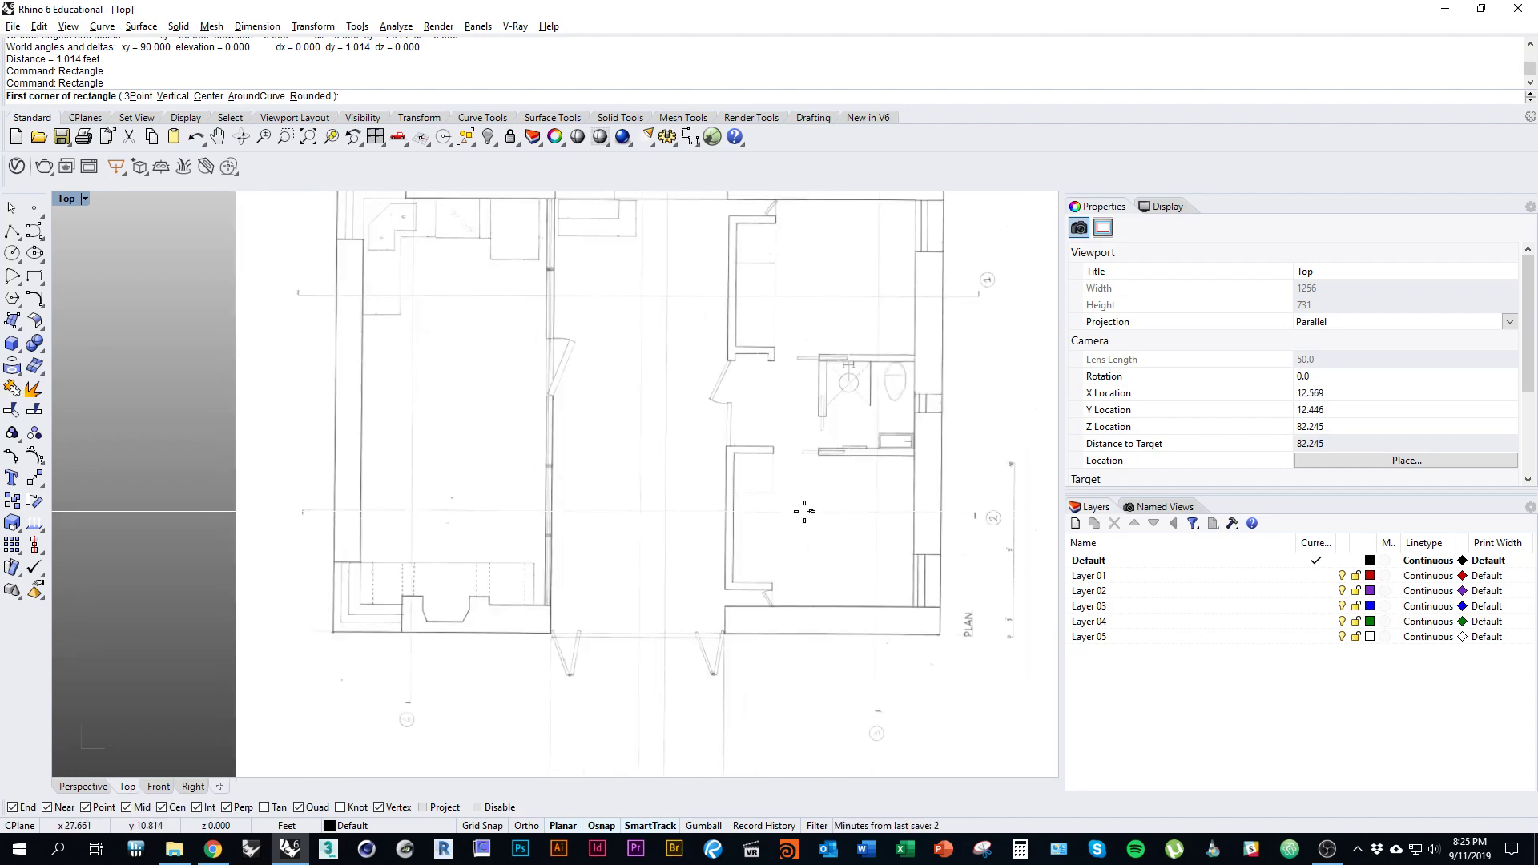
right_click_drag(800, 512, 765, 567)
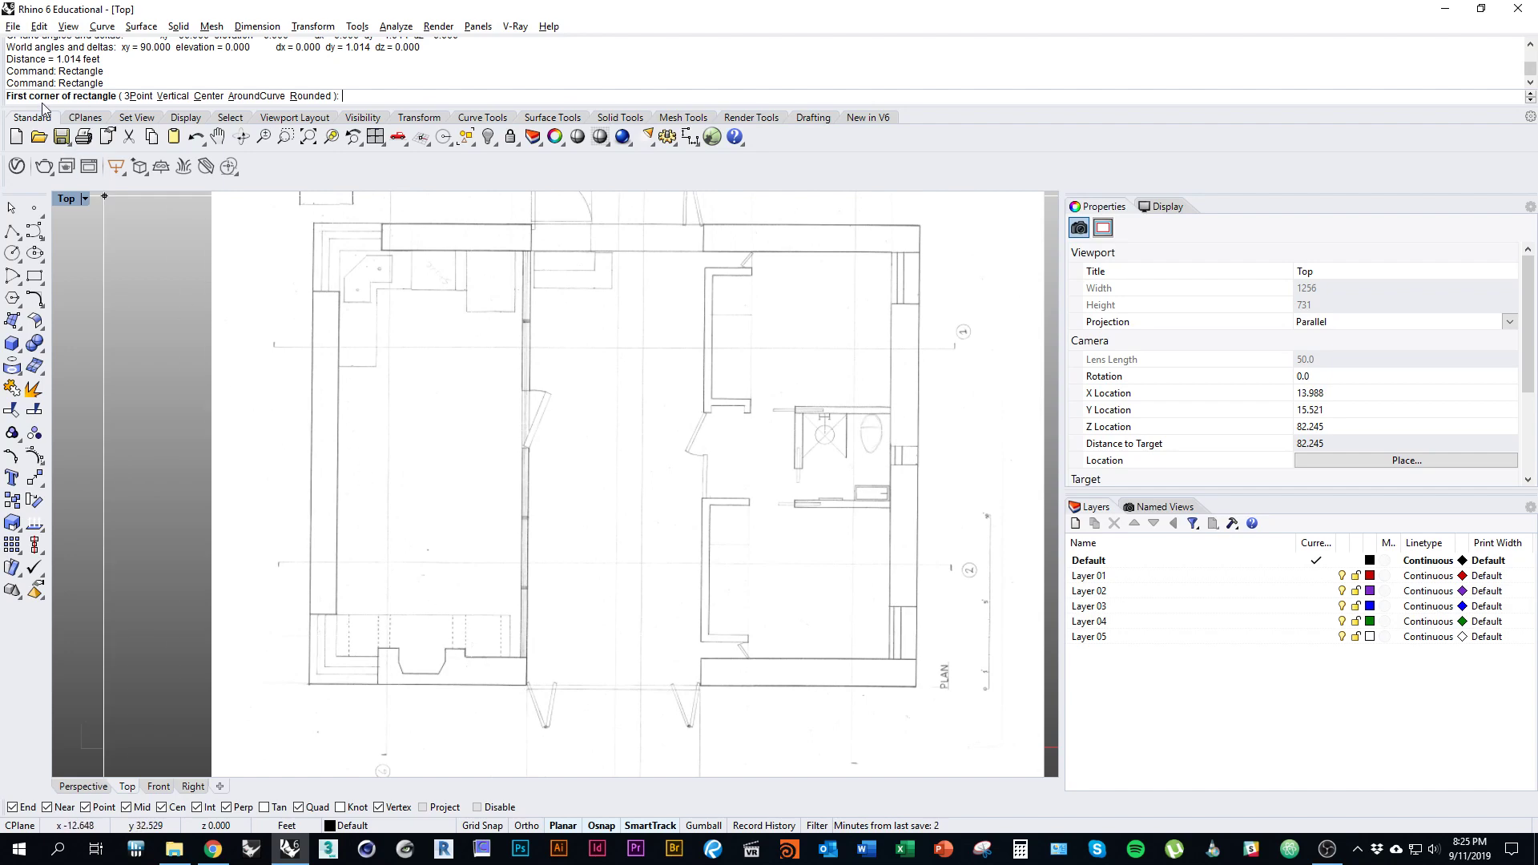
key("Escape")
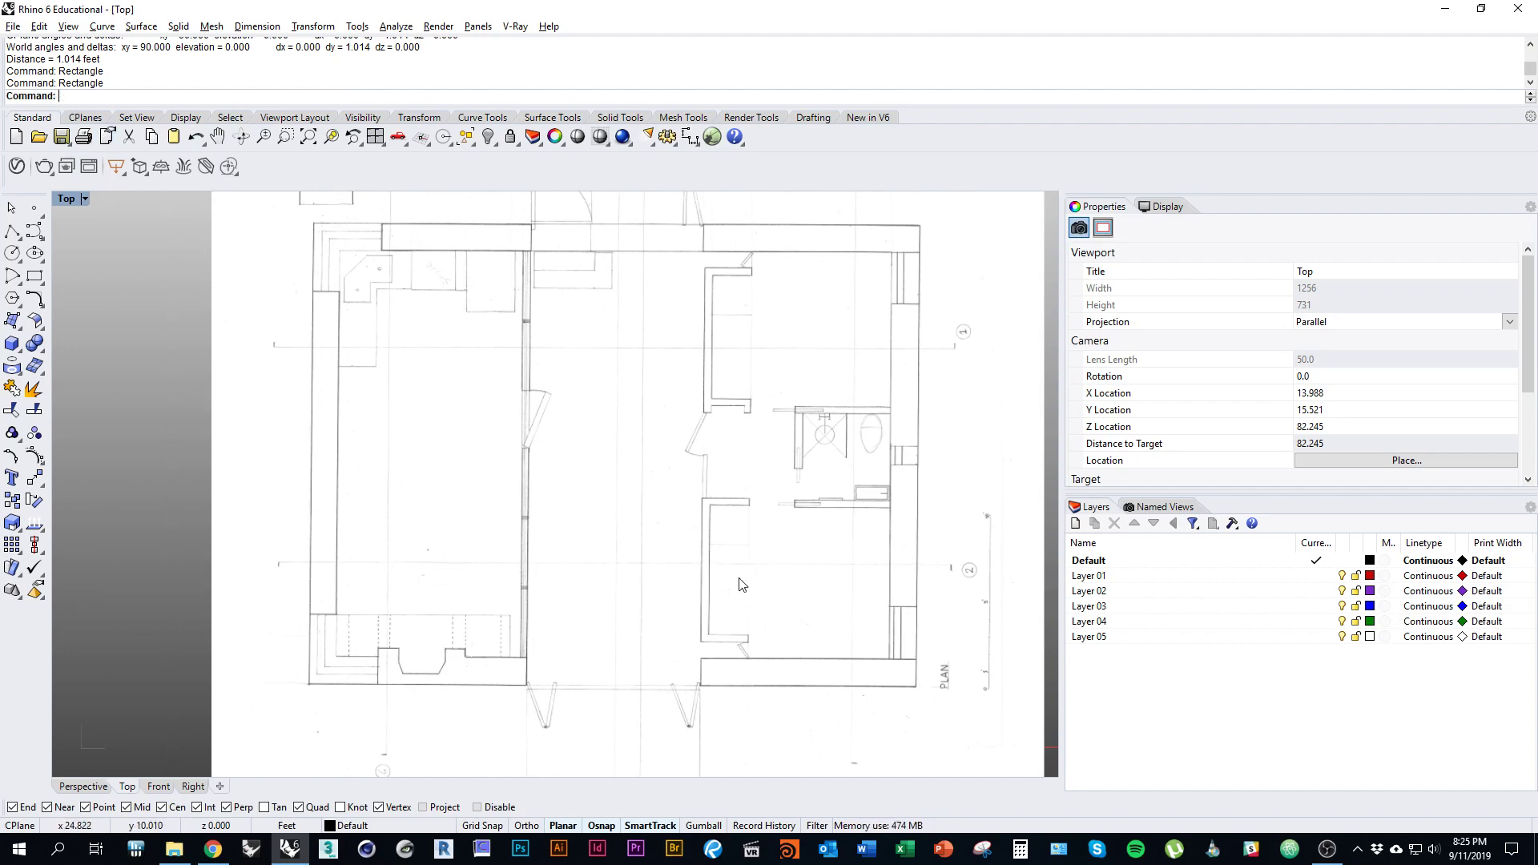
Step: Move the drawing sheet onto Layer 05 and deselect it
left_click(698, 459)
scroll(717, 551, "down", 5)
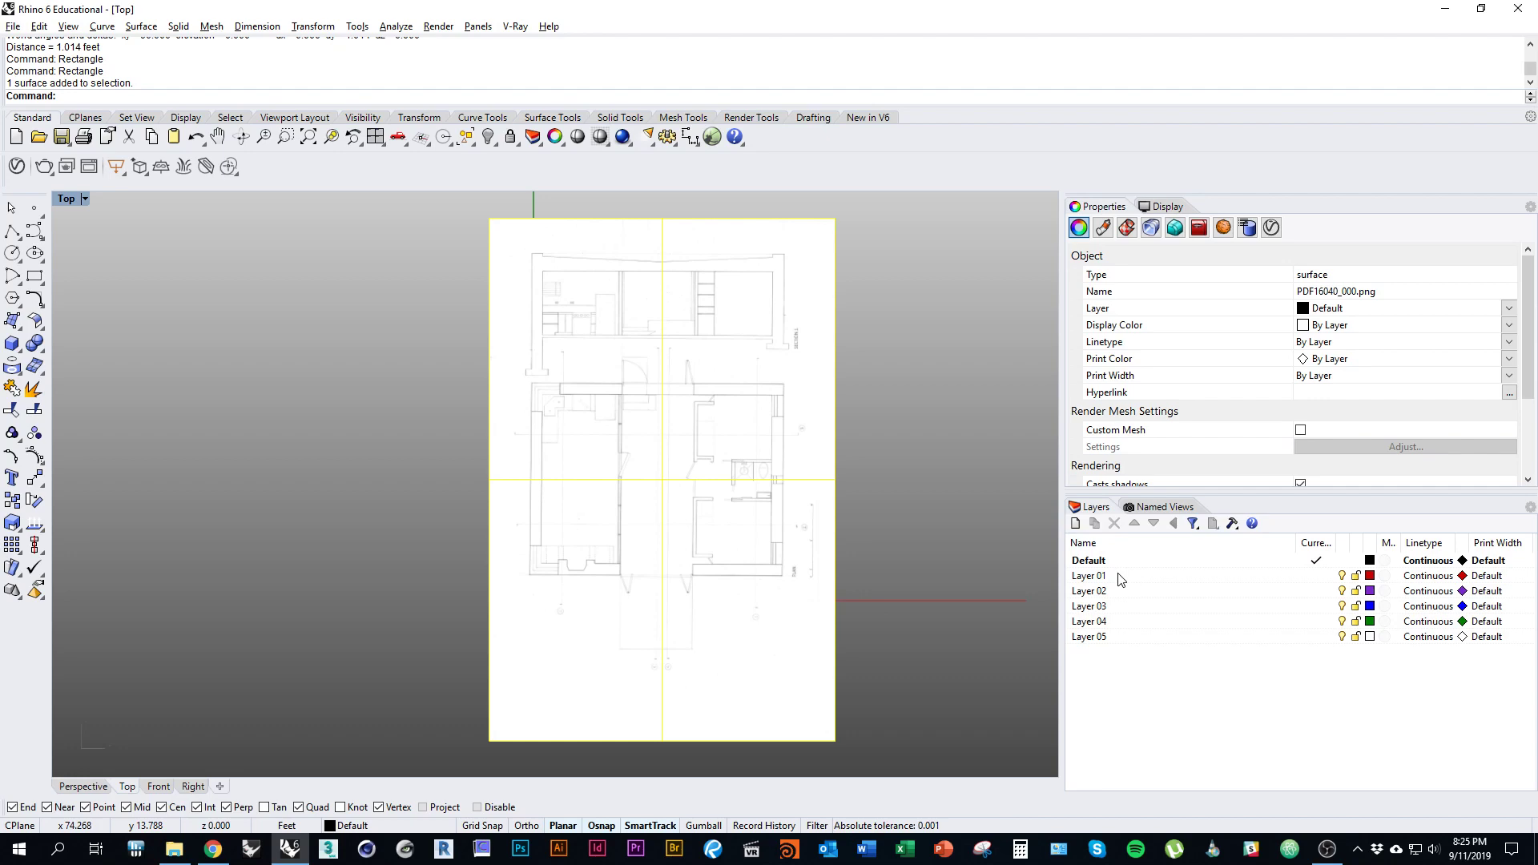
left_click(1131, 638)
right_click(1131, 638)
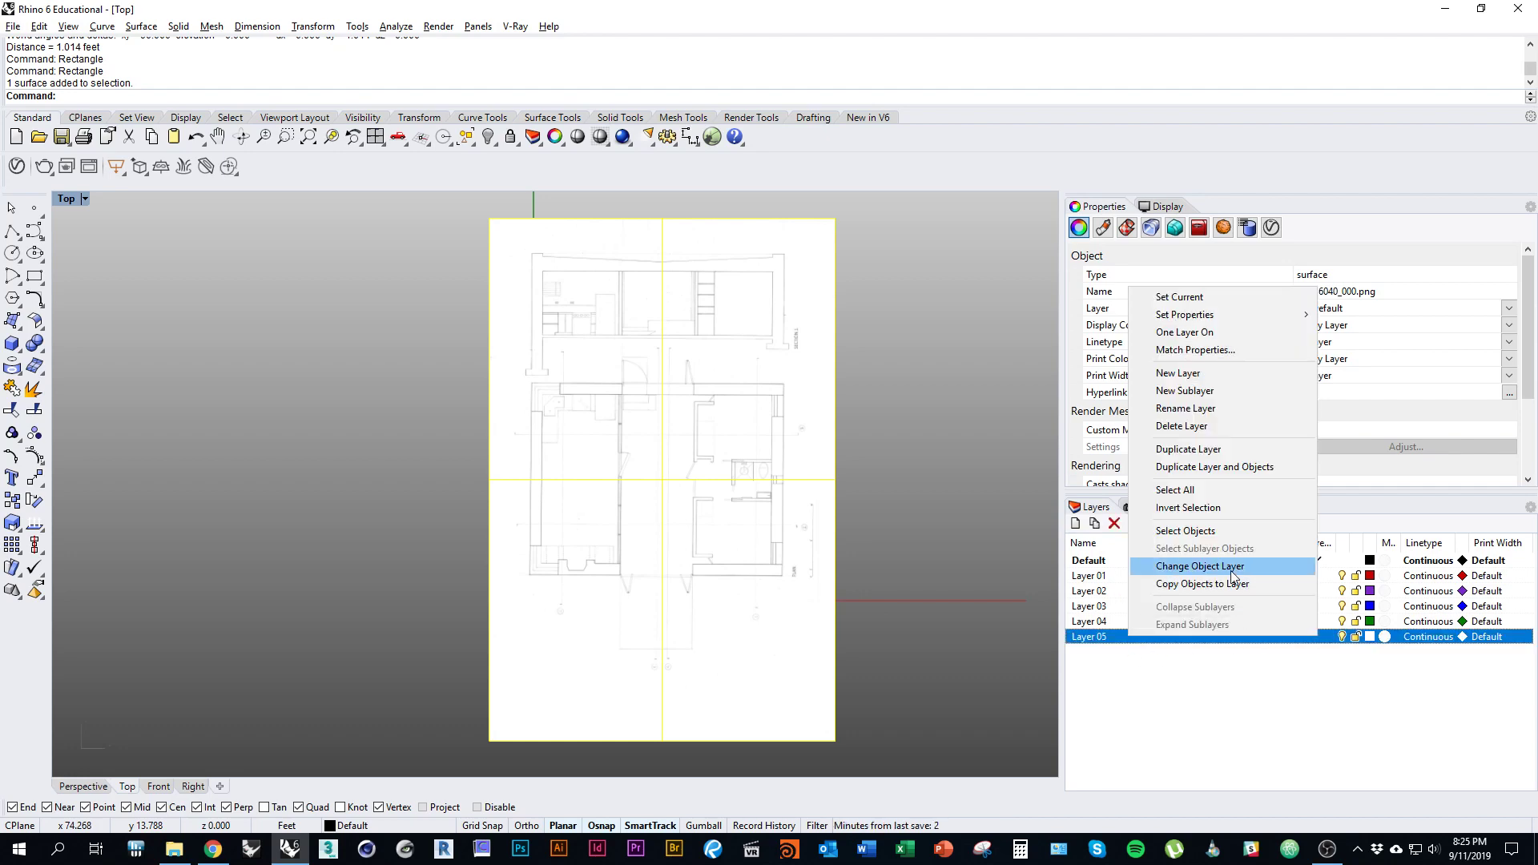
left_click(1234, 575)
left_click(976, 641)
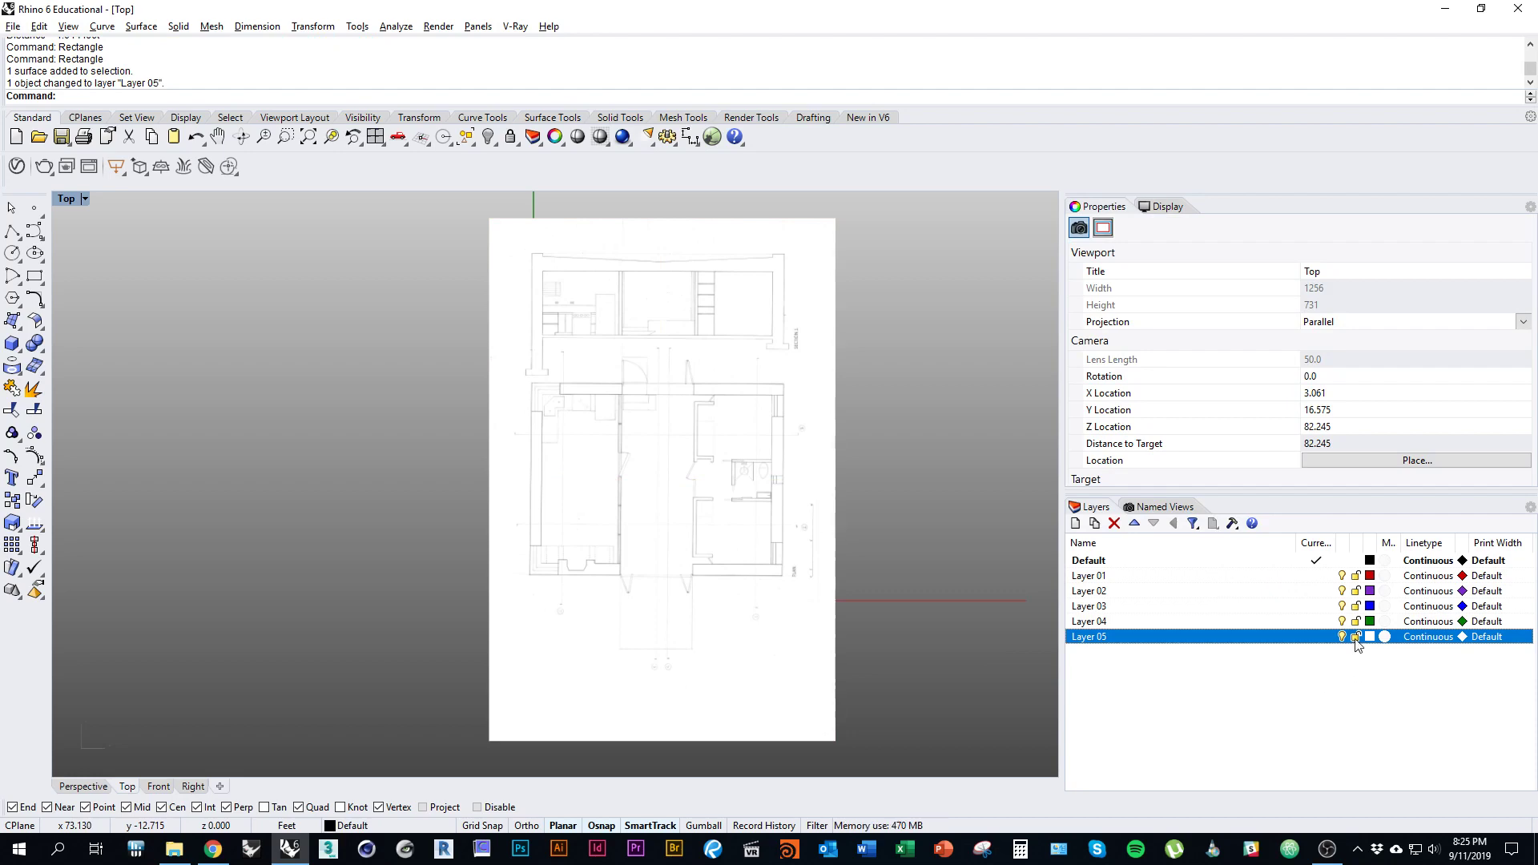
Step: Lock Layer 05 while keeping it visible, and make Layer 01 the current layer
left_click(1355, 637)
left_click(1342, 637)
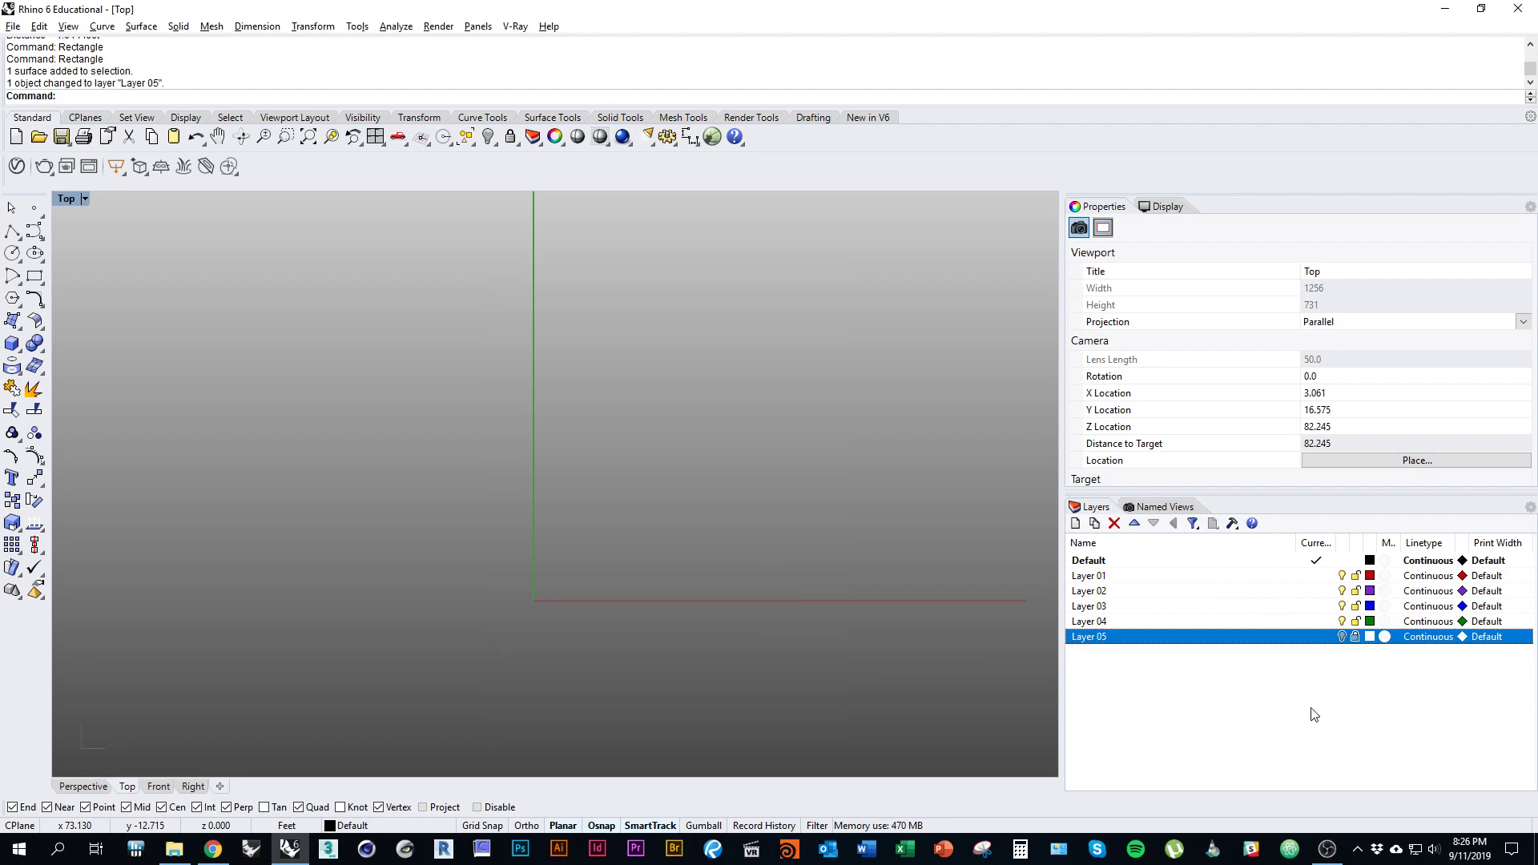
left_click(1342, 637)
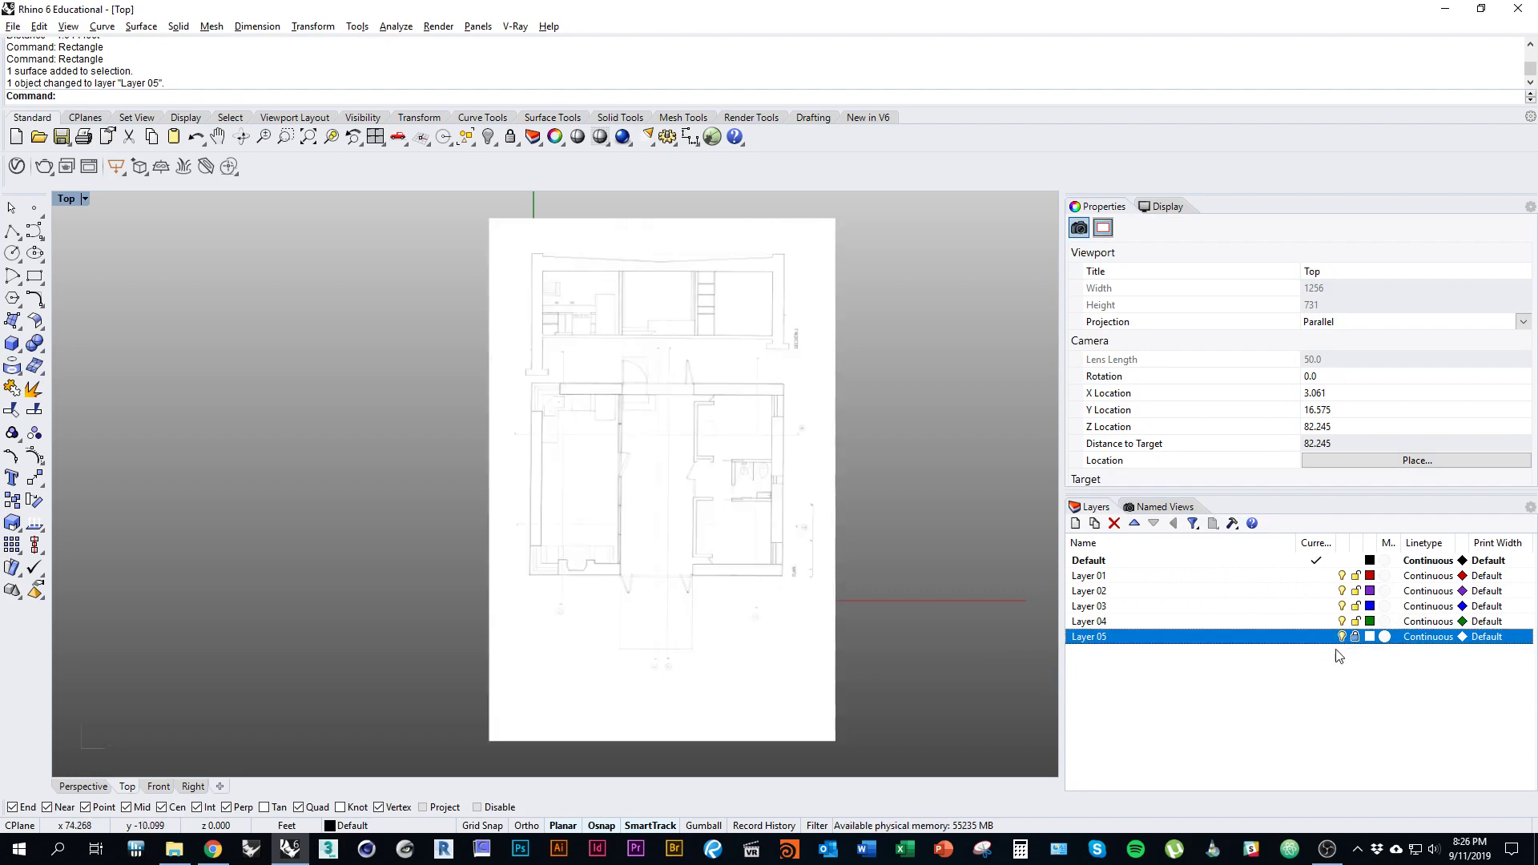
left_click(1316, 575)
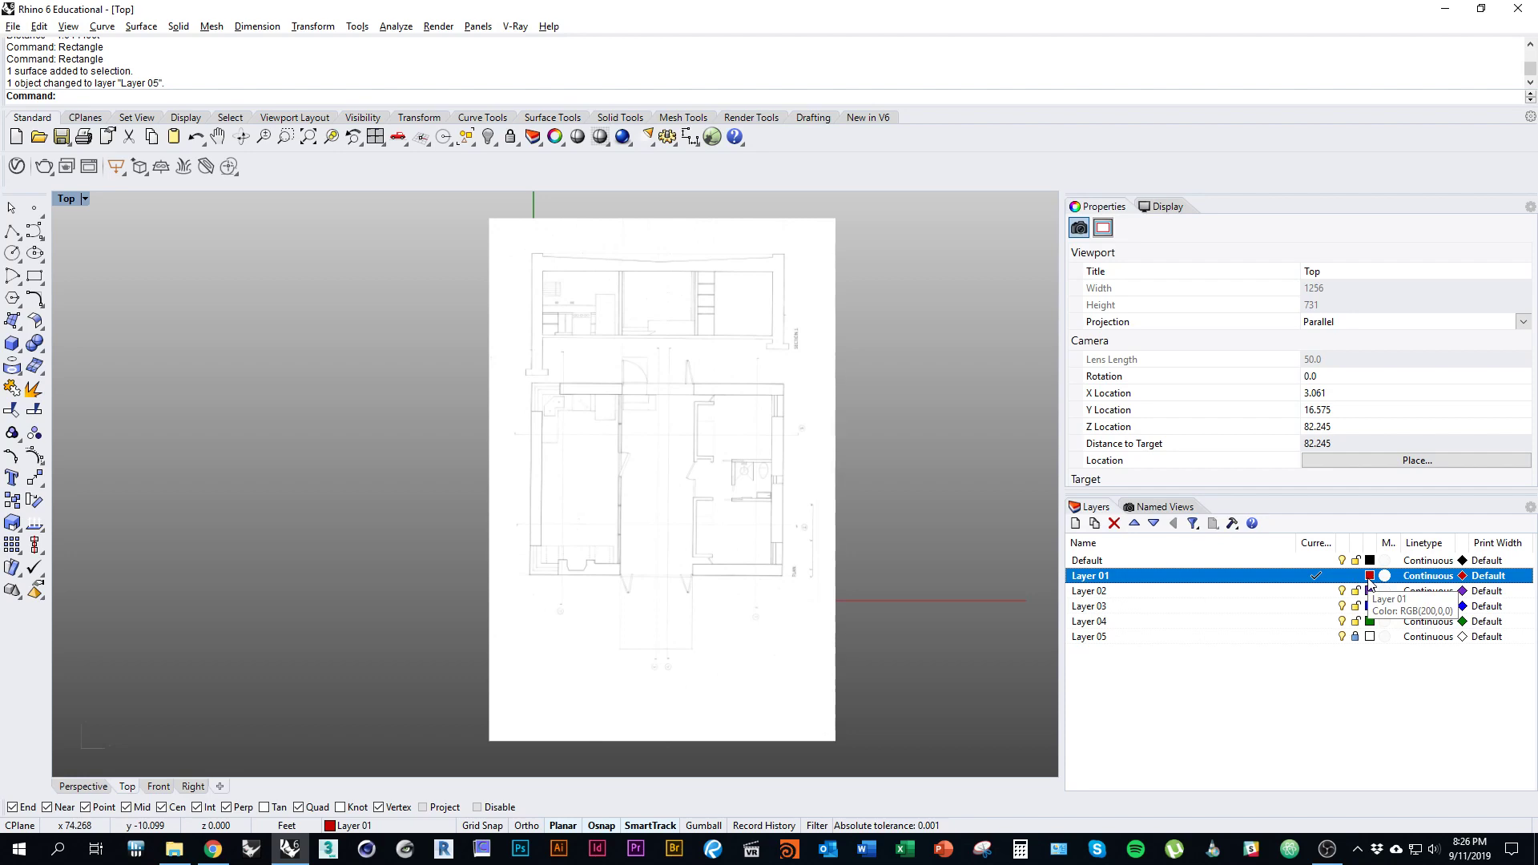
Step: Draw a rectangle about 35.55 ft wide and 27.37 ft high around the floor plan's outer walls, from upper-left to lower-right corner
right_click_drag(940, 615, 970, 613)
scroll(859, 553, "up", 3)
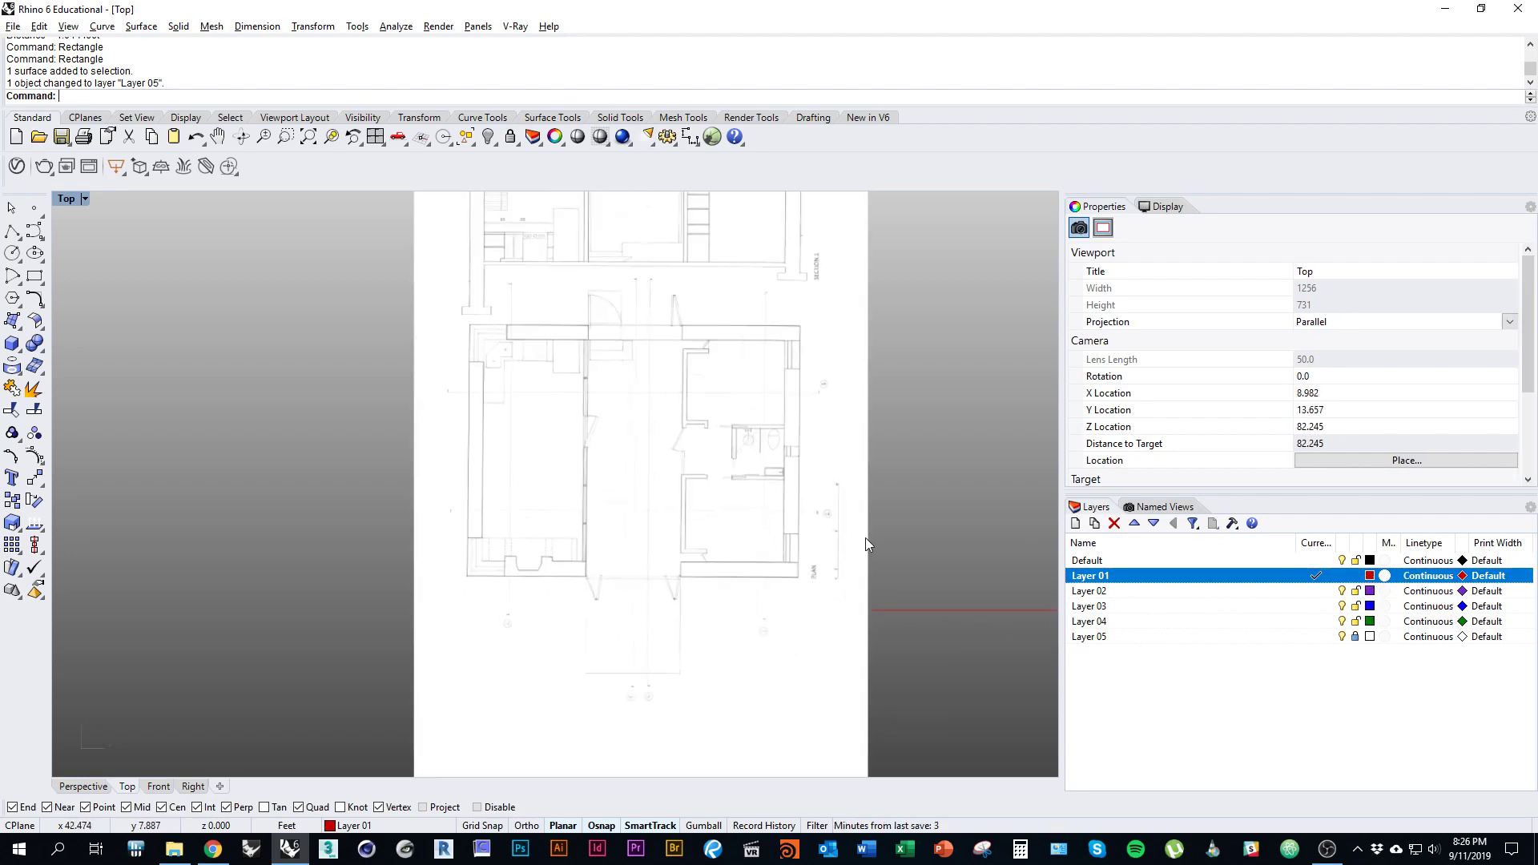
right_click_drag(867, 539, 1001, 551)
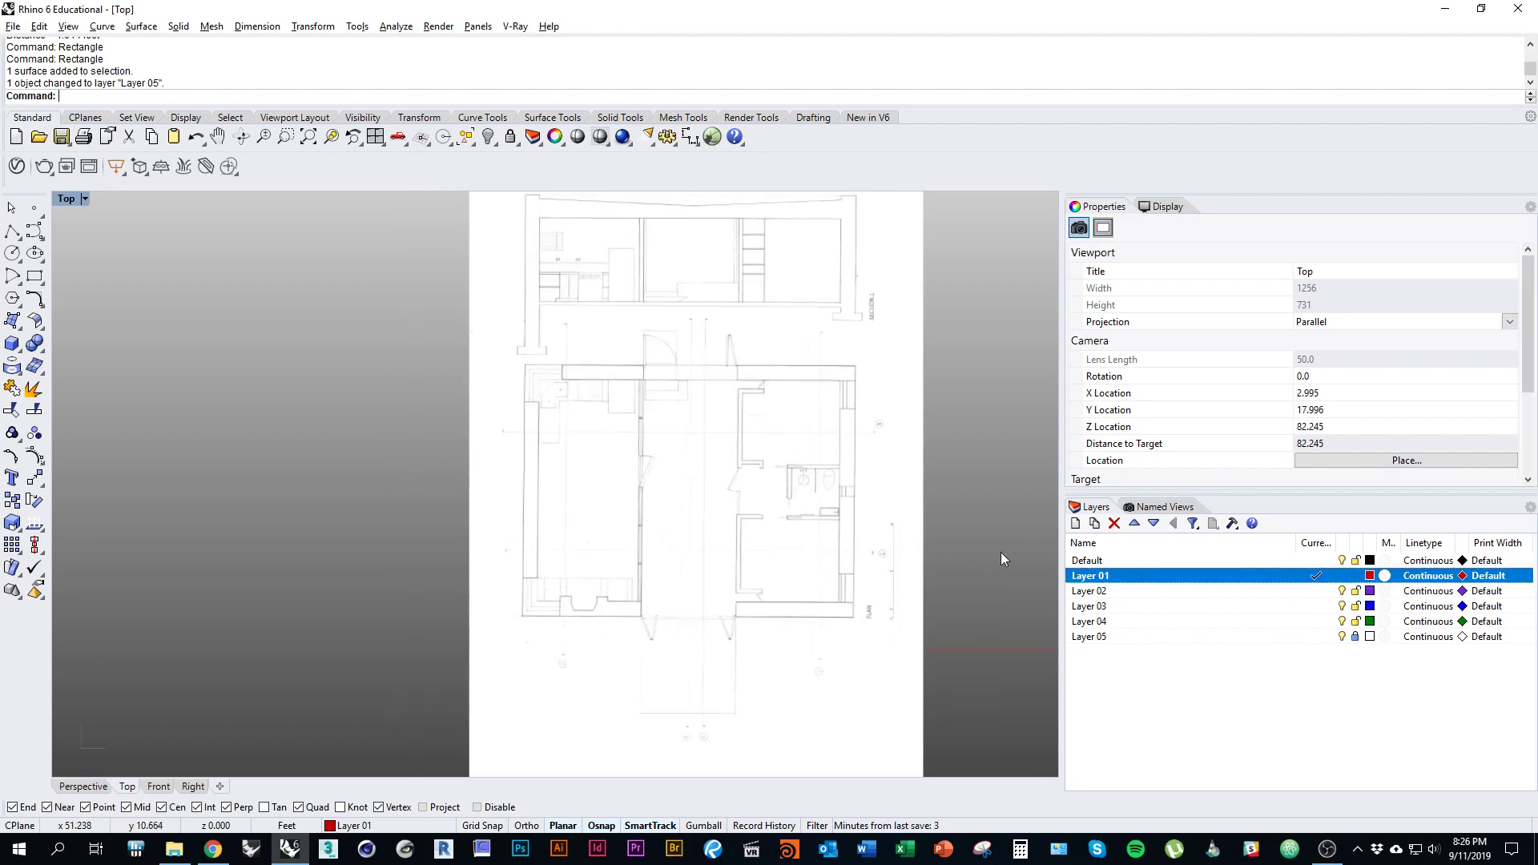
type("Rectangle")
key("Return")
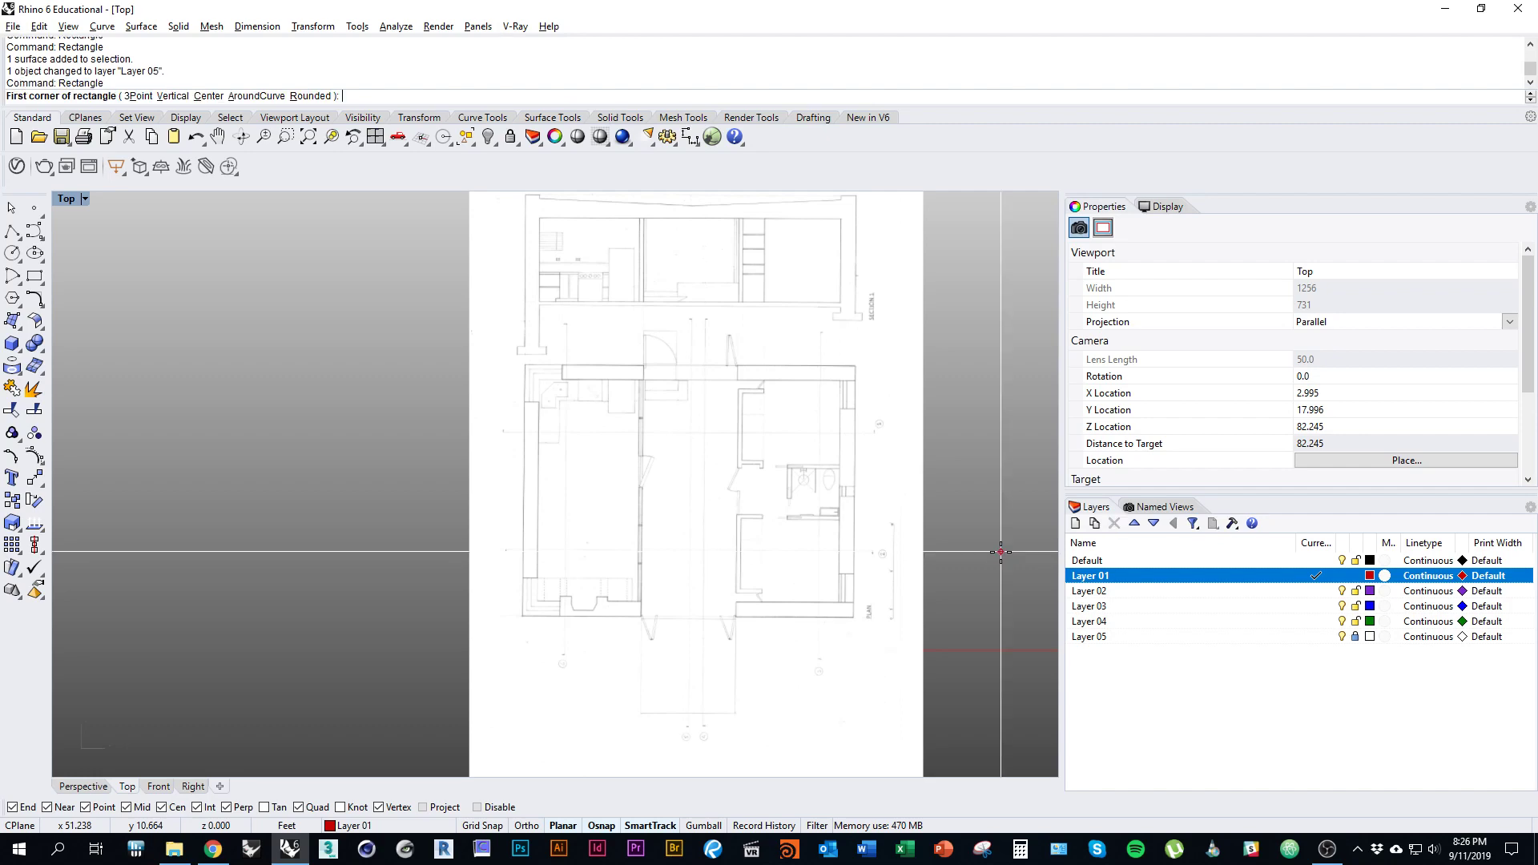
scroll(504, 367, "up", 5)
right_click_drag(568, 360, 564, 243, "ctrl")
left_click(555, 340)
right_click_drag(447, 388, 587, 593, "ctrl")
scroll(621, 494, "up", 14)
right_click_drag(753, 631, 911, 522)
scroll(924, 607, "down", 3)
scroll(926, 637, "up", 4)
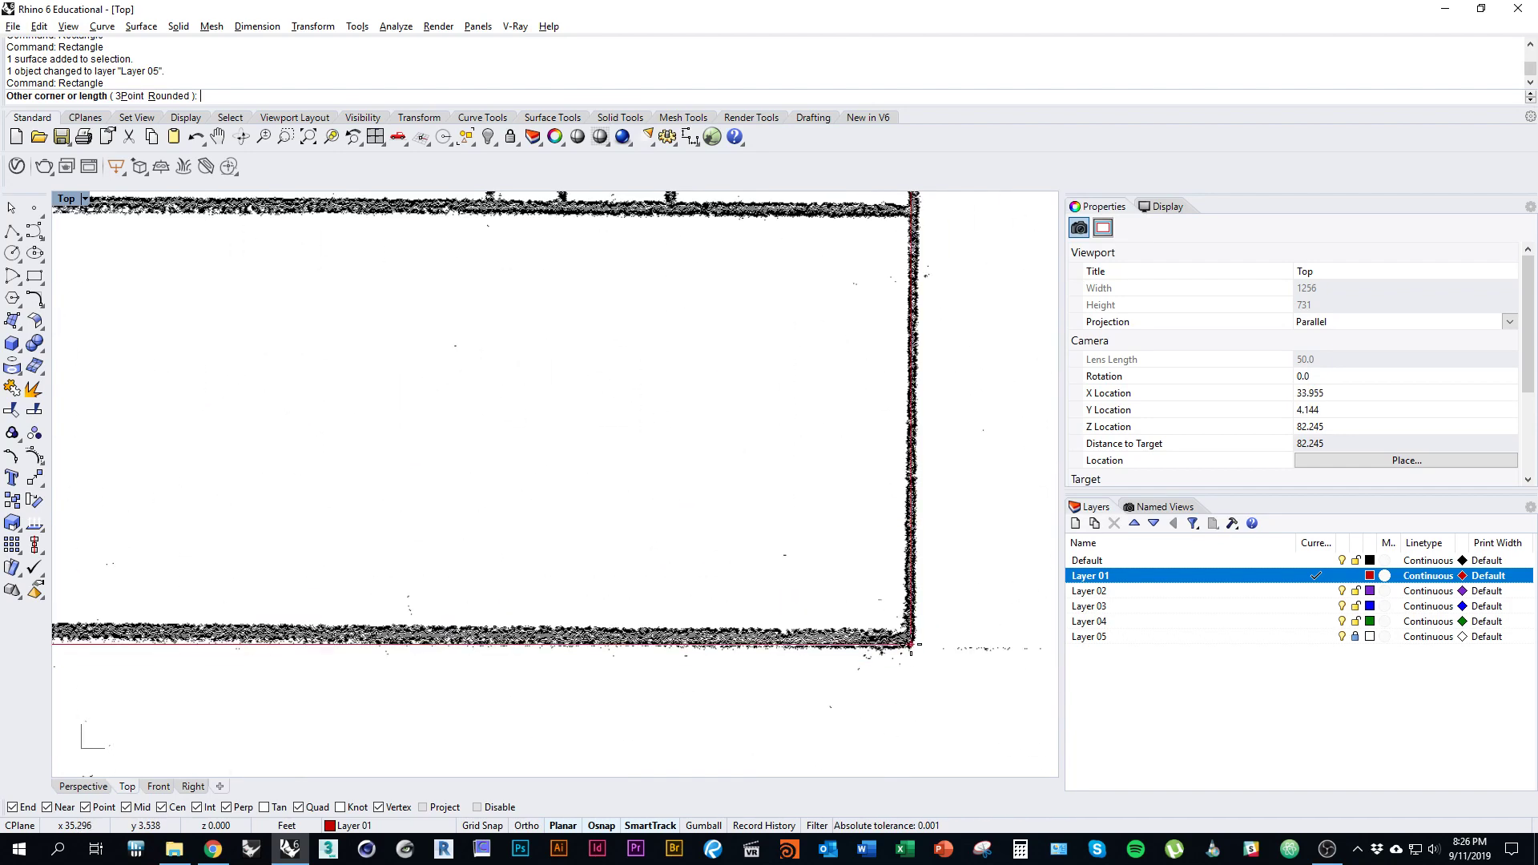
left_click(910, 643)
Step: Scale the rectangle in one direction from its lower-left corner so that its height is 27 feet
right_click_drag(851, 579, 845, 697, "ctrl")
scroll(747, 589, "down", 4)
right_click_drag(746, 589, 846, 673)
left_click(724, 680)
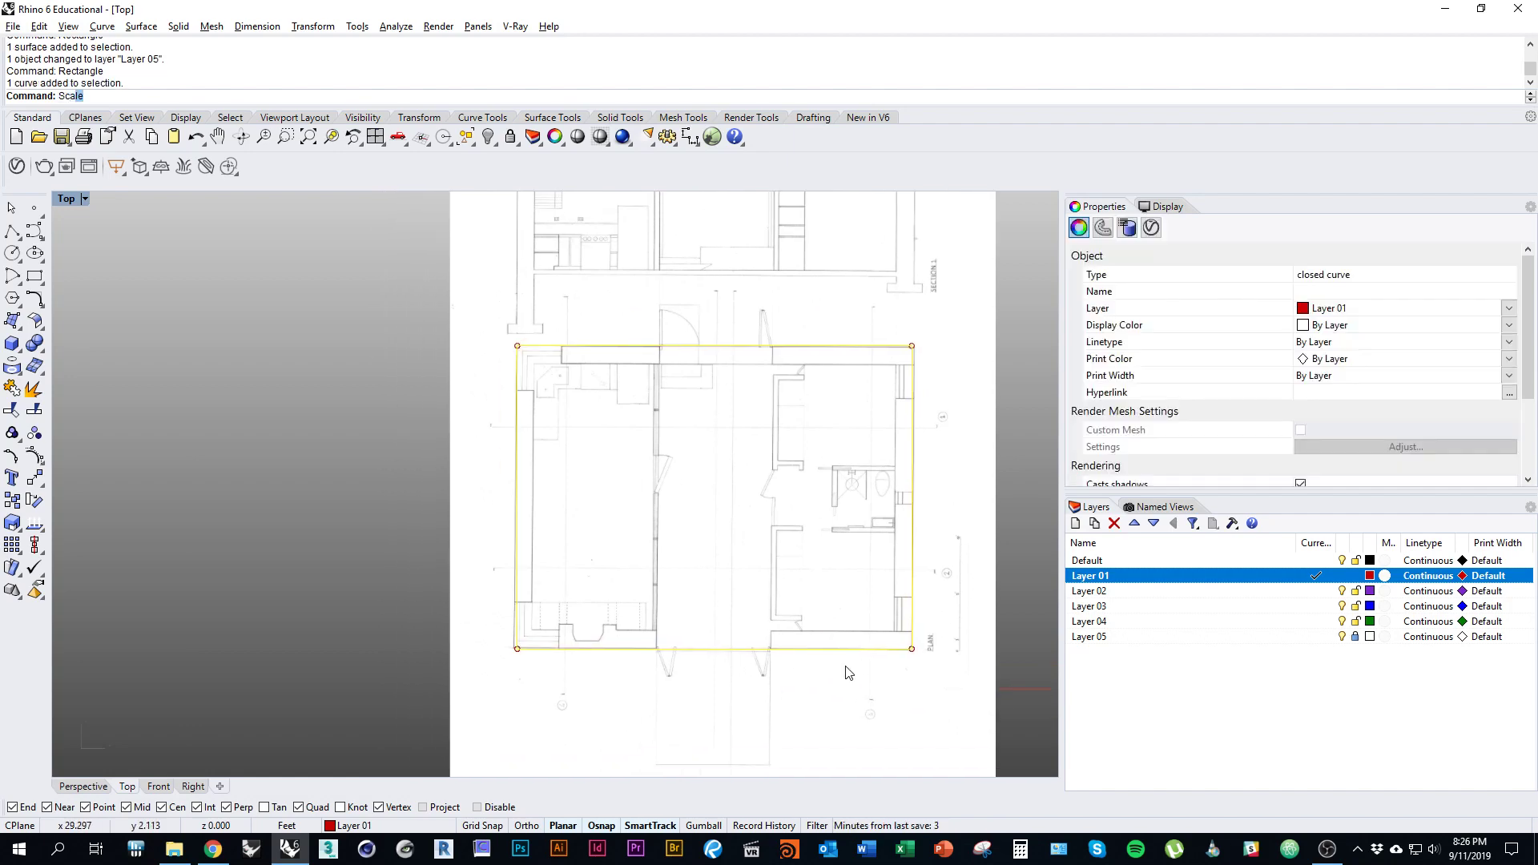
type("Scale1D")
key("Return")
right_click_drag(742, 582, 738, 552)
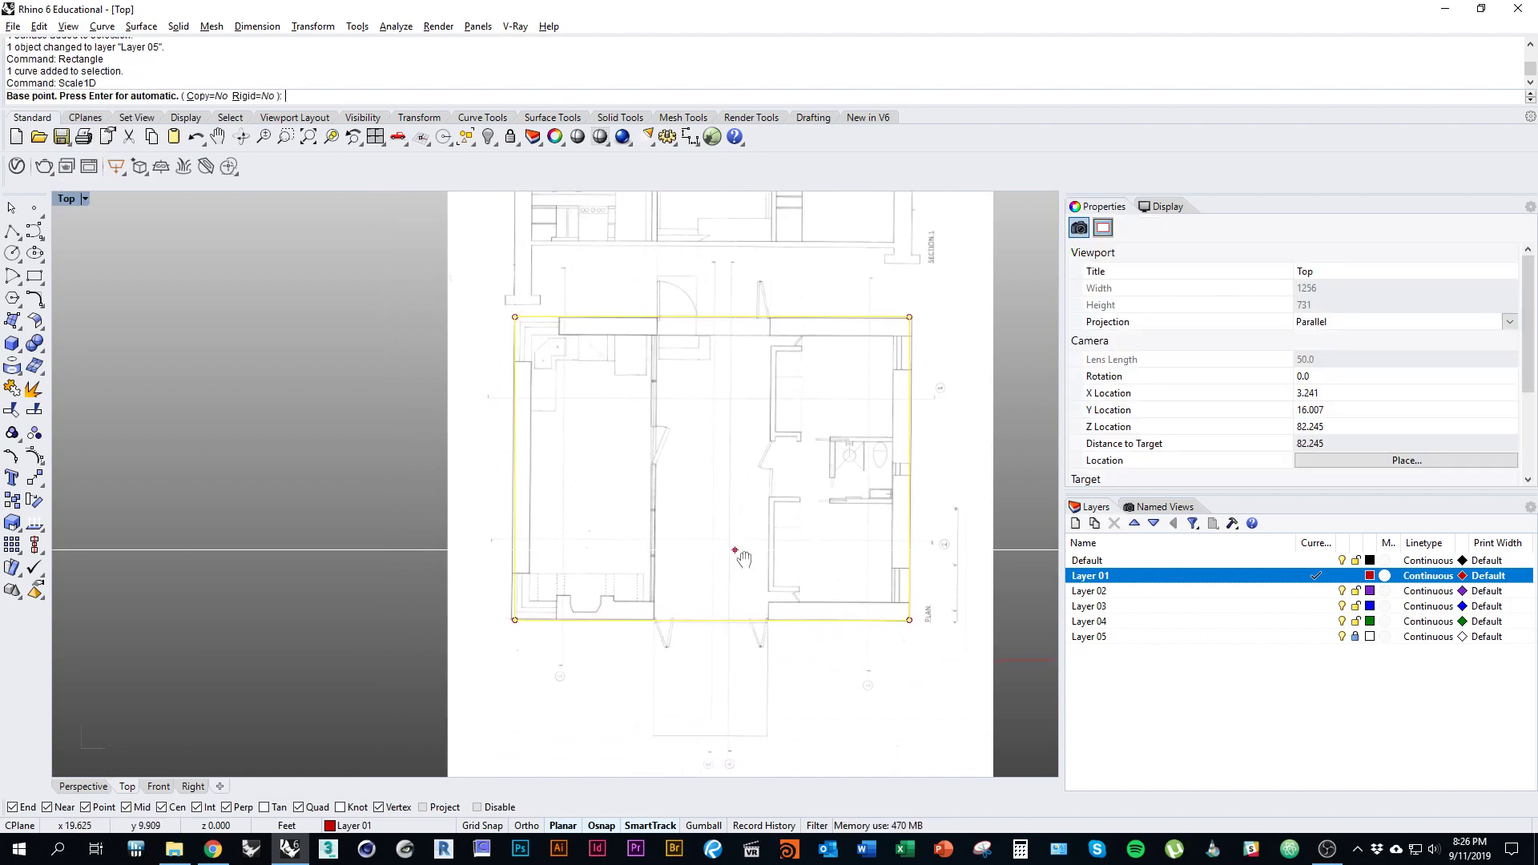
left_click(512, 619)
scroll(535, 348, "up", 6)
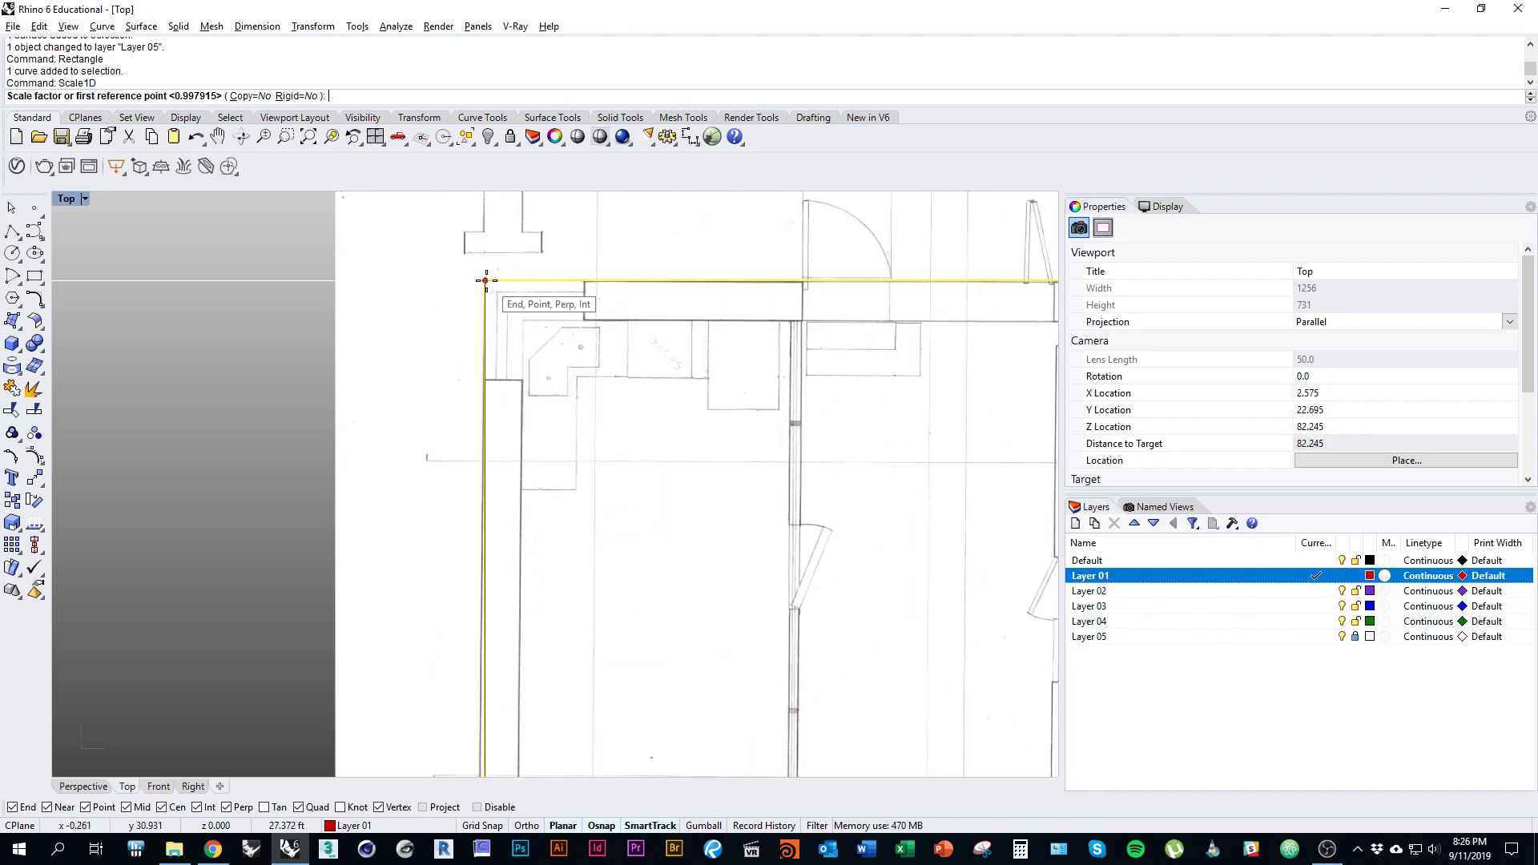
left_click(486, 280)
scroll(486, 280, "down", 5)
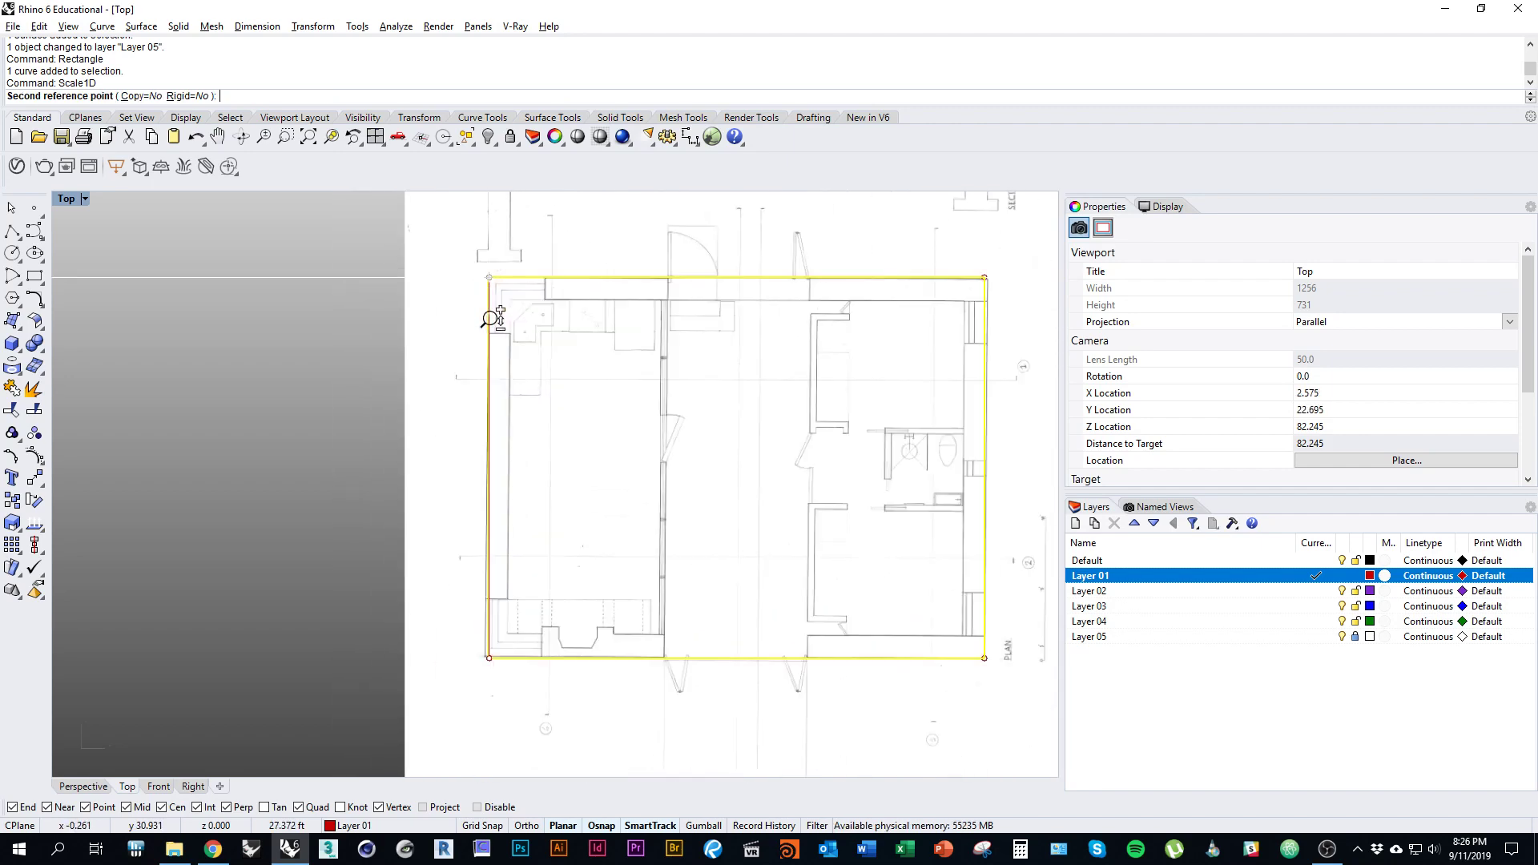
right_click_drag(556, 328, 565, 458)
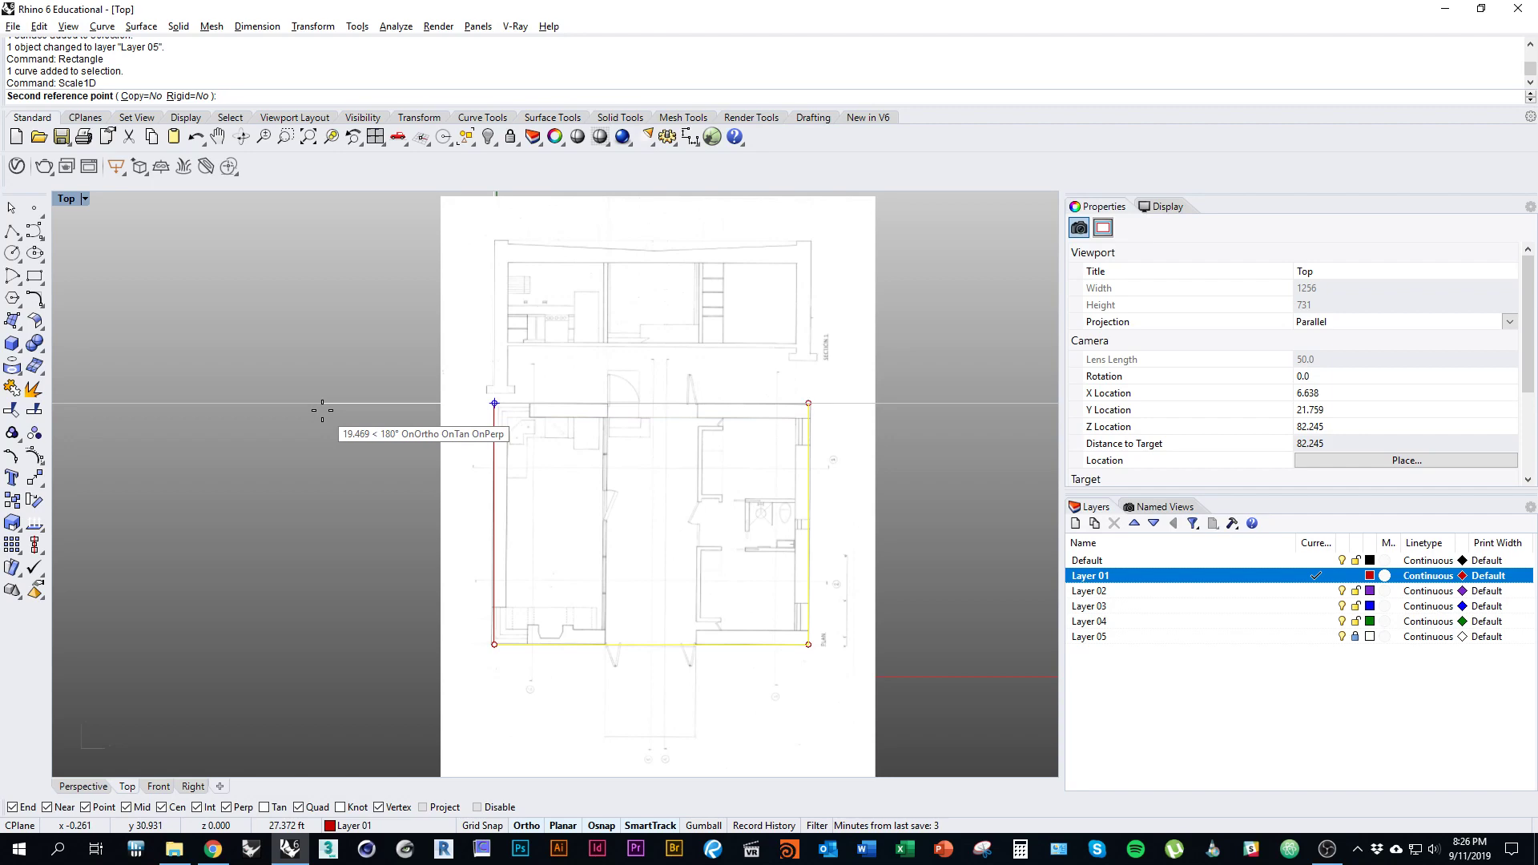
type("27")
key("Return")
Step: Scale the rectangle horizontally with Scale1D from its lower-left corner to a width of 35 feet, and deselect it
scroll(781, 533, "up", 1)
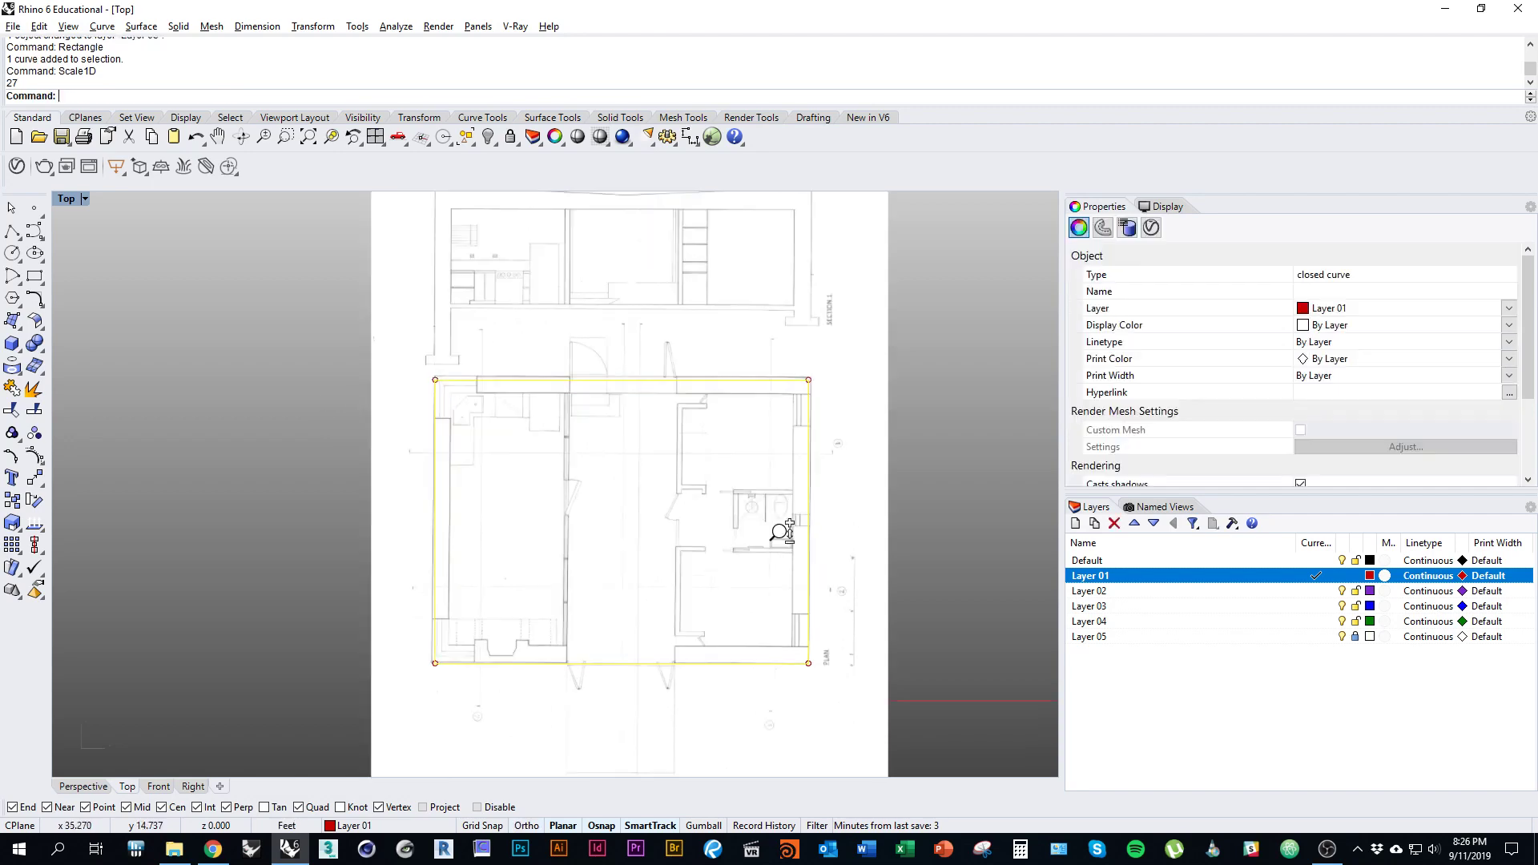
scroll(781, 532, "up", 2)
key("Return")
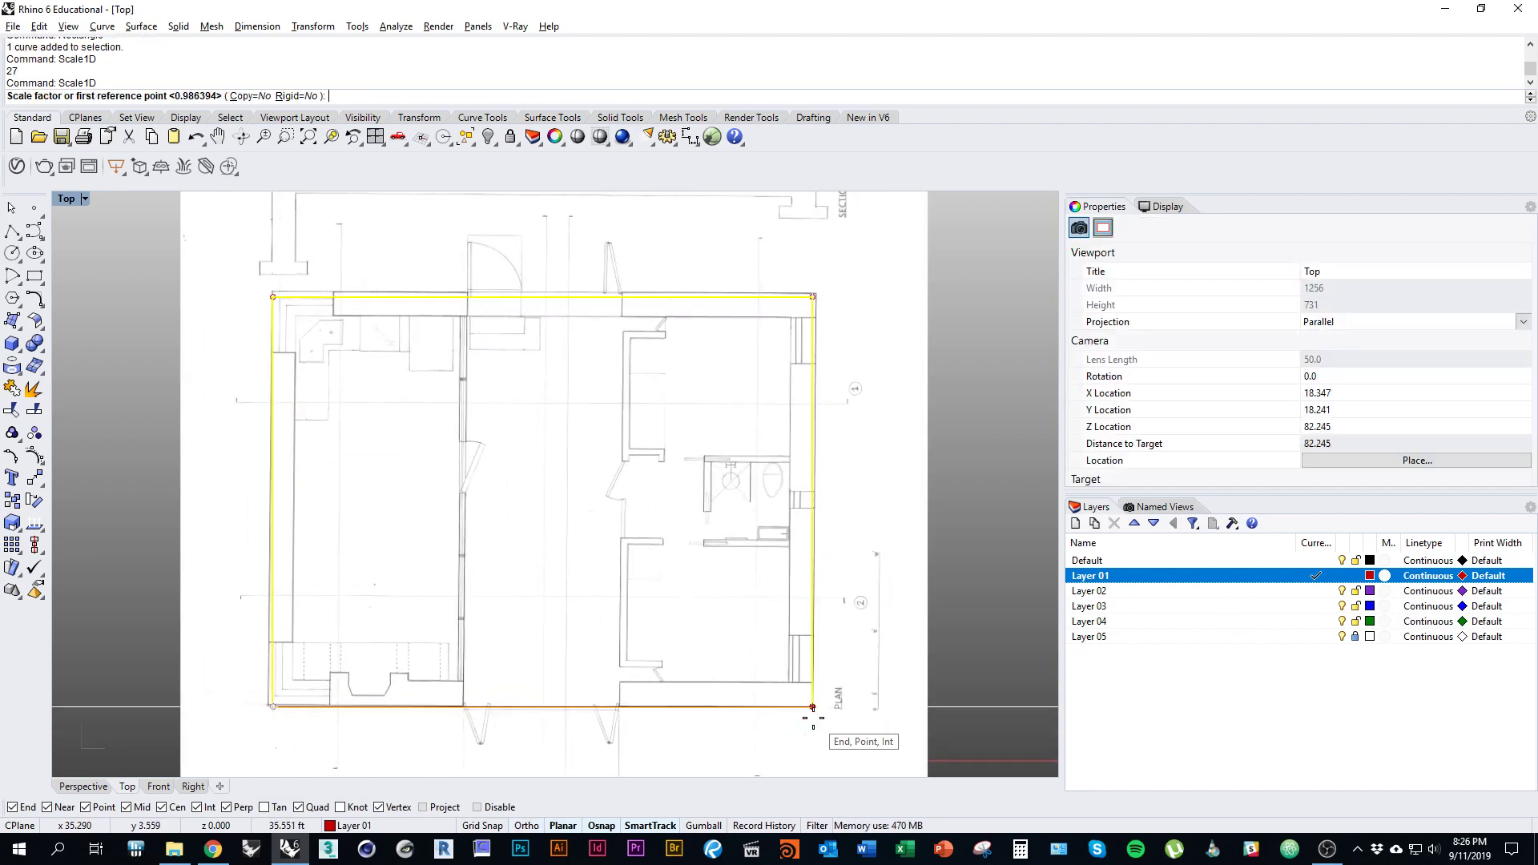
left_click(812, 707)
type("35")
key("Return")
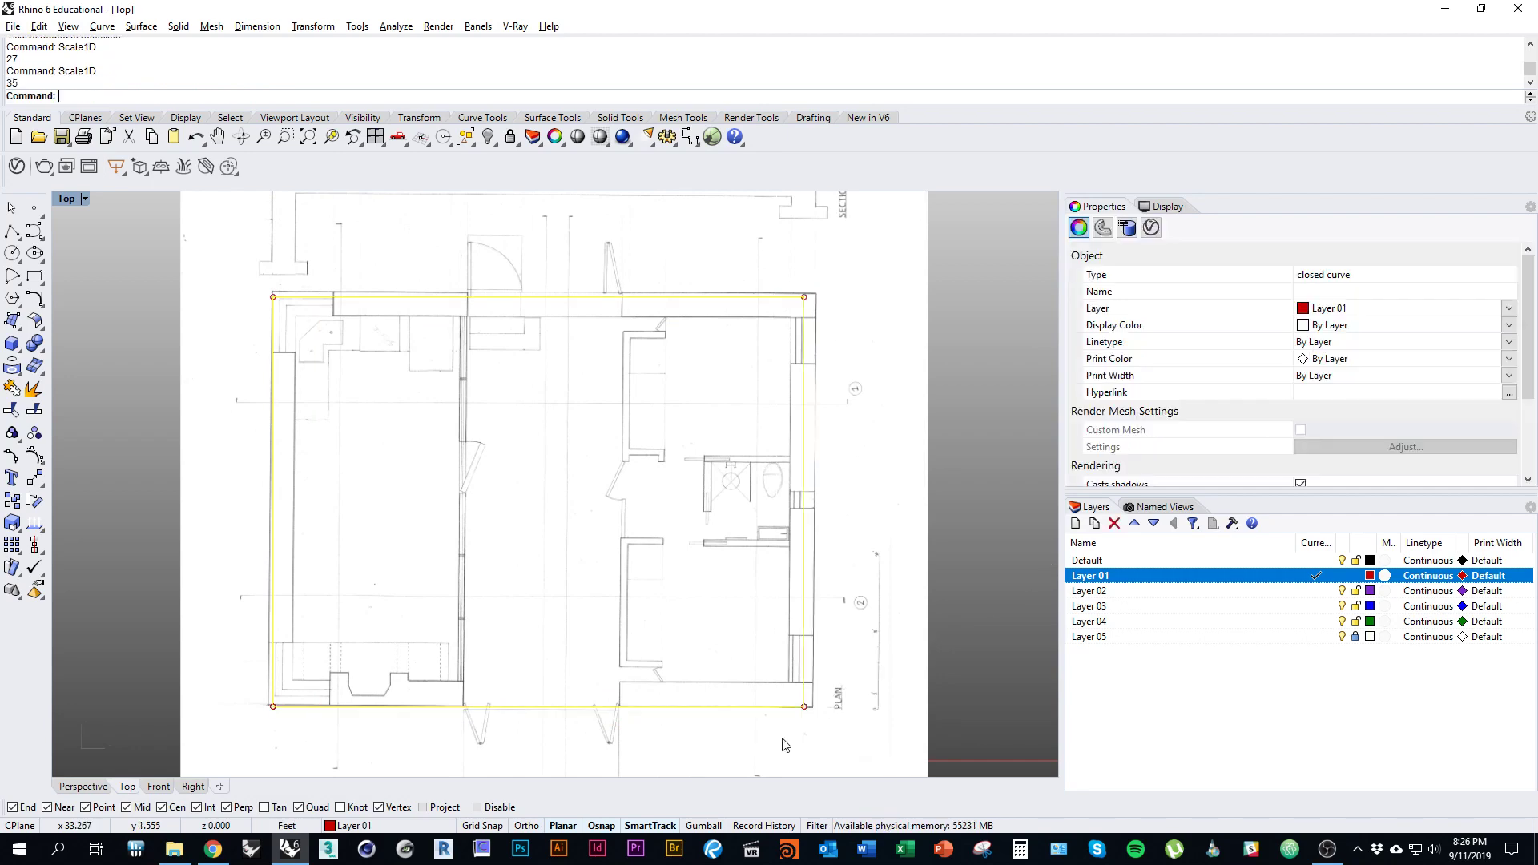
right_click_drag(757, 558, 817, 514)
key("Escape")
Step: Unlock Layer 05 and move the drawing image so the plan's lower-left outer corner meets the reference rectangle's lower-left corner
right_click_drag(746, 628, 695, 585)
left_click(1358, 638)
left_click(652, 679)
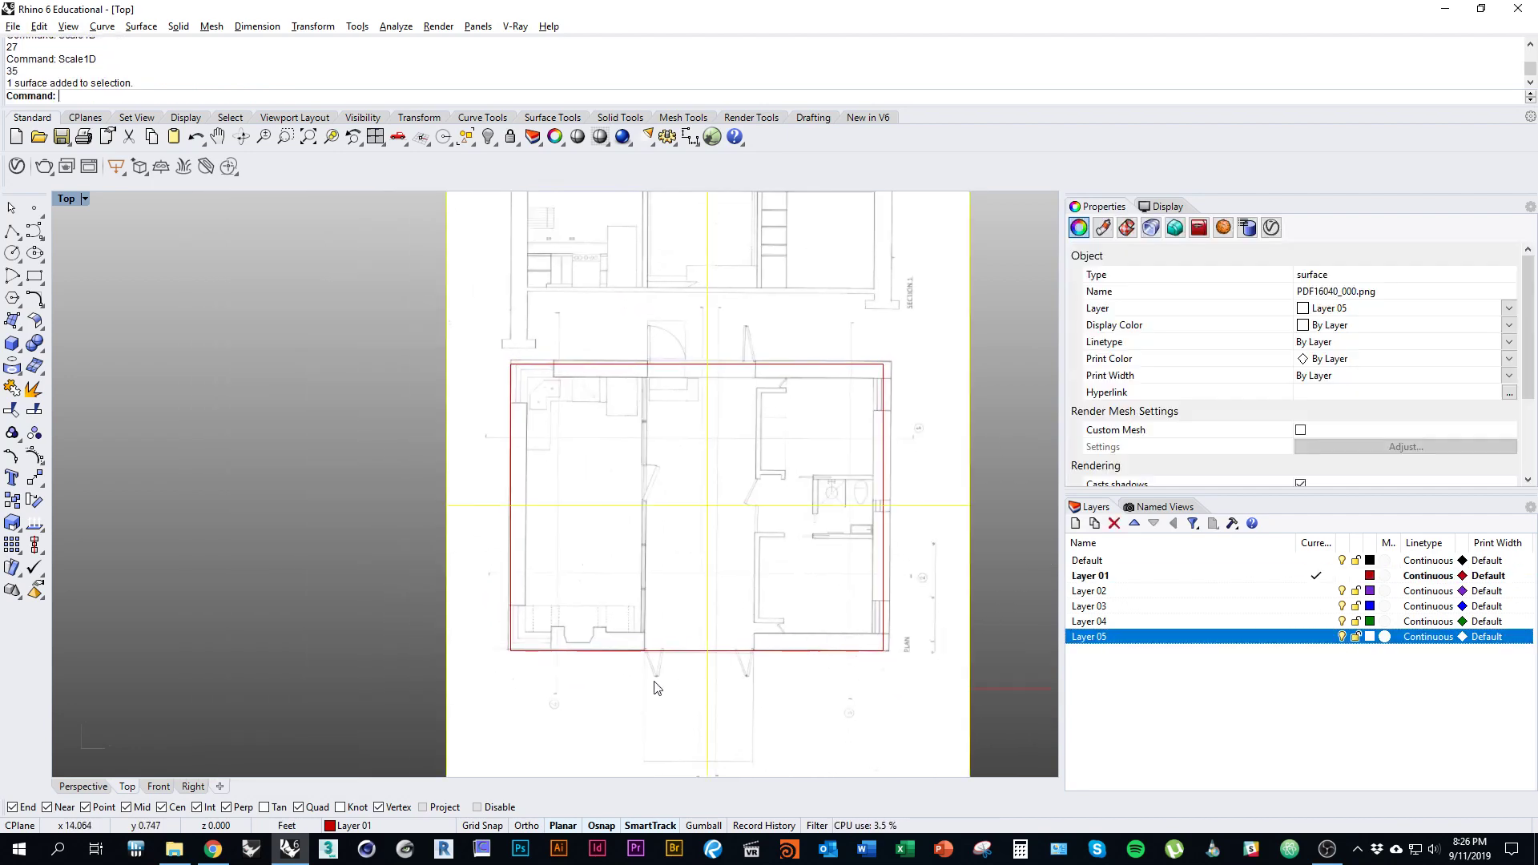
scroll(481, 636, "up", 8)
scroll(439, 638, "up", 6)
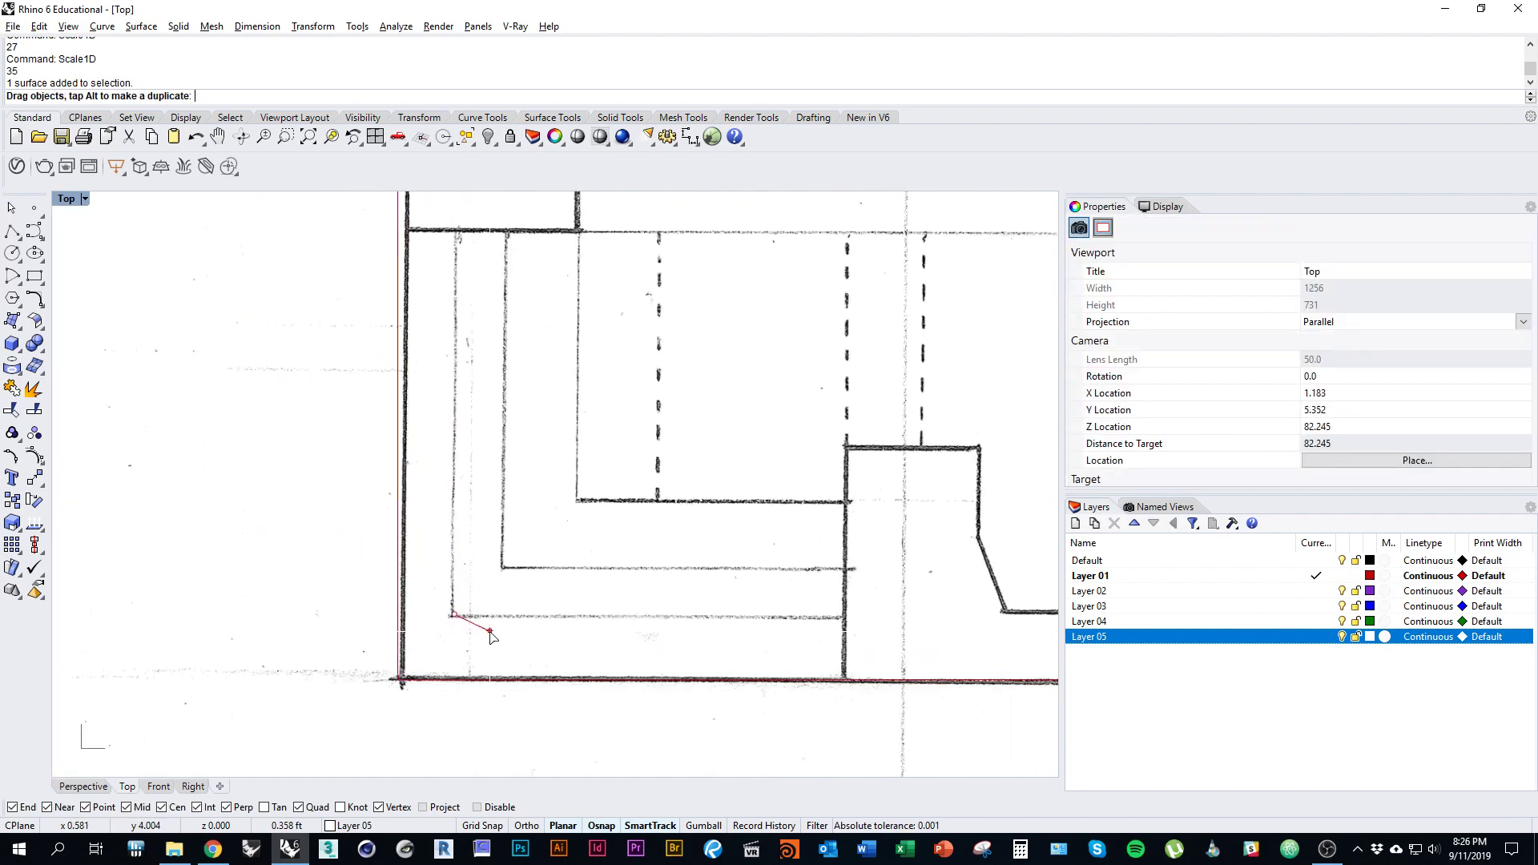
scroll(478, 636, "down", 6)
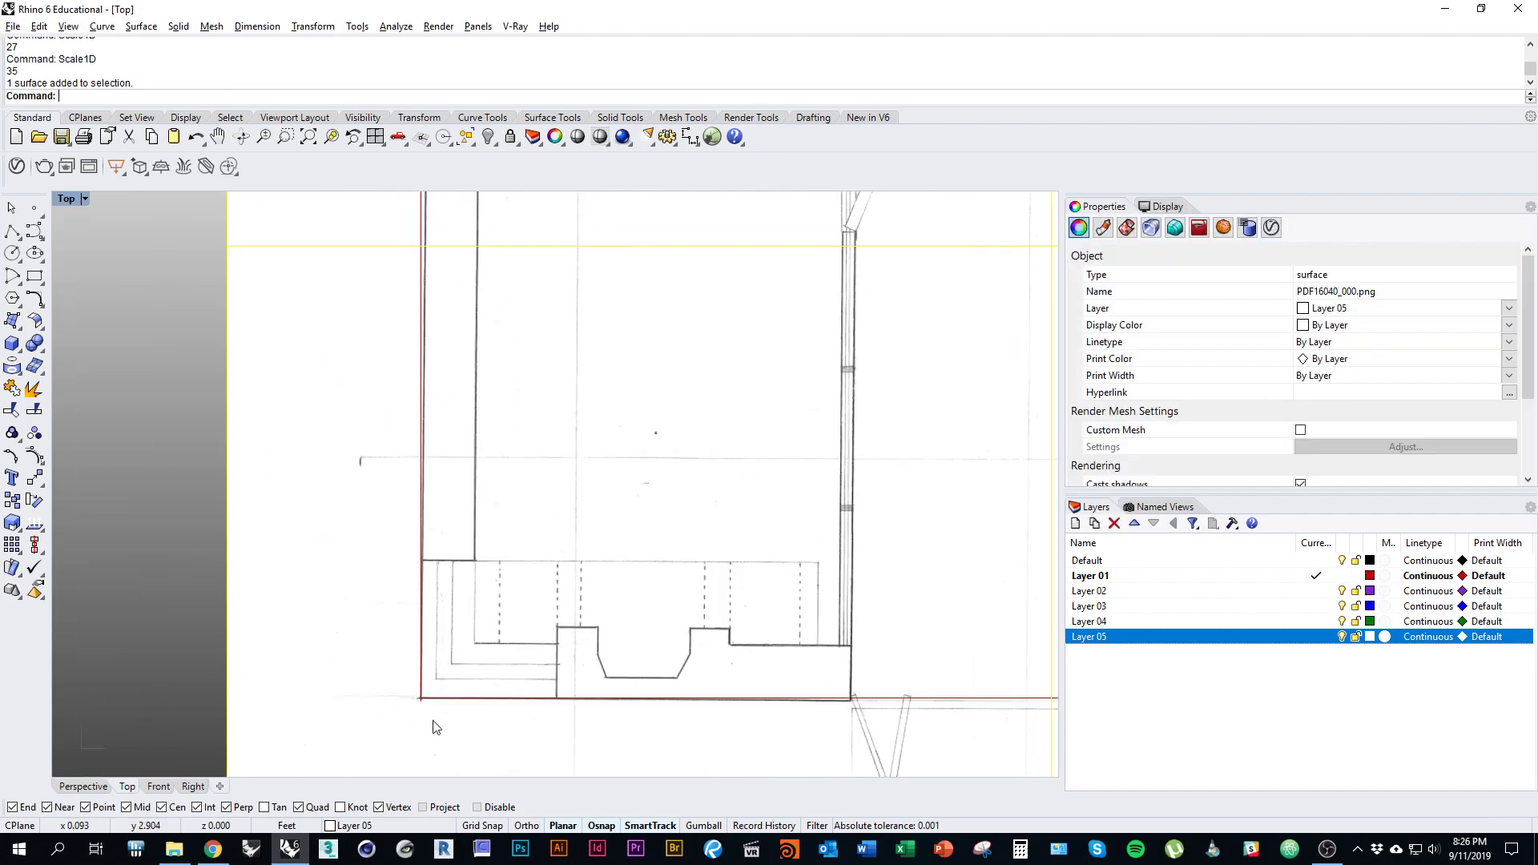
scroll(432, 731, "down", 8)
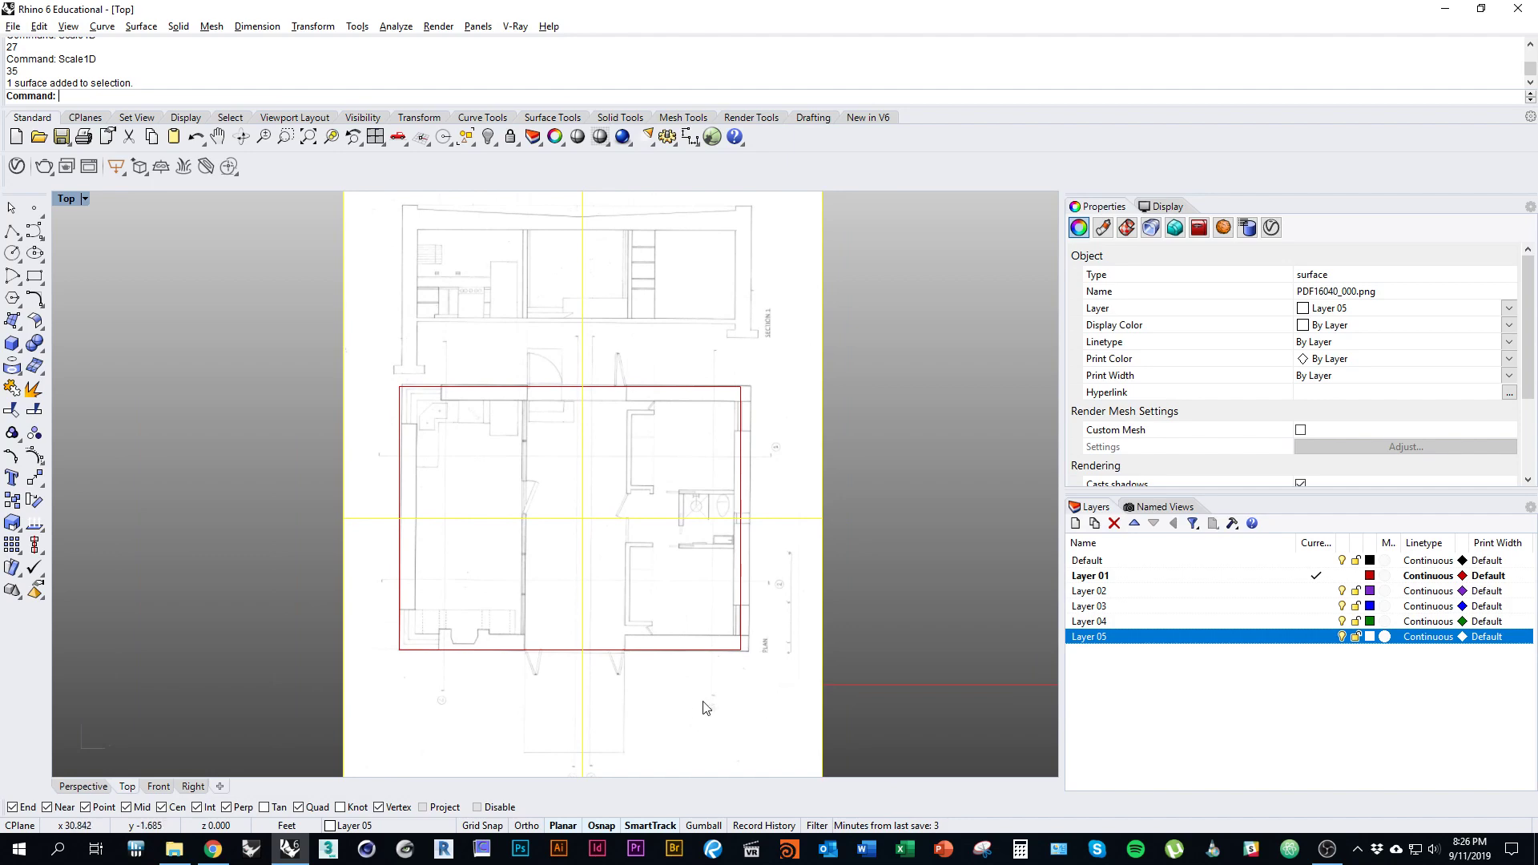
Step: Rotate the drawing image about the rectangle's lower-left corner until the plan's left outer wall lines up with the rectangle's left edge
left_click_drag(703, 702, 721, 684)
scroll(424, 673, "up", 15)
left_click_drag(533, 468, 385, 574)
scroll(439, 658, "down", 1)
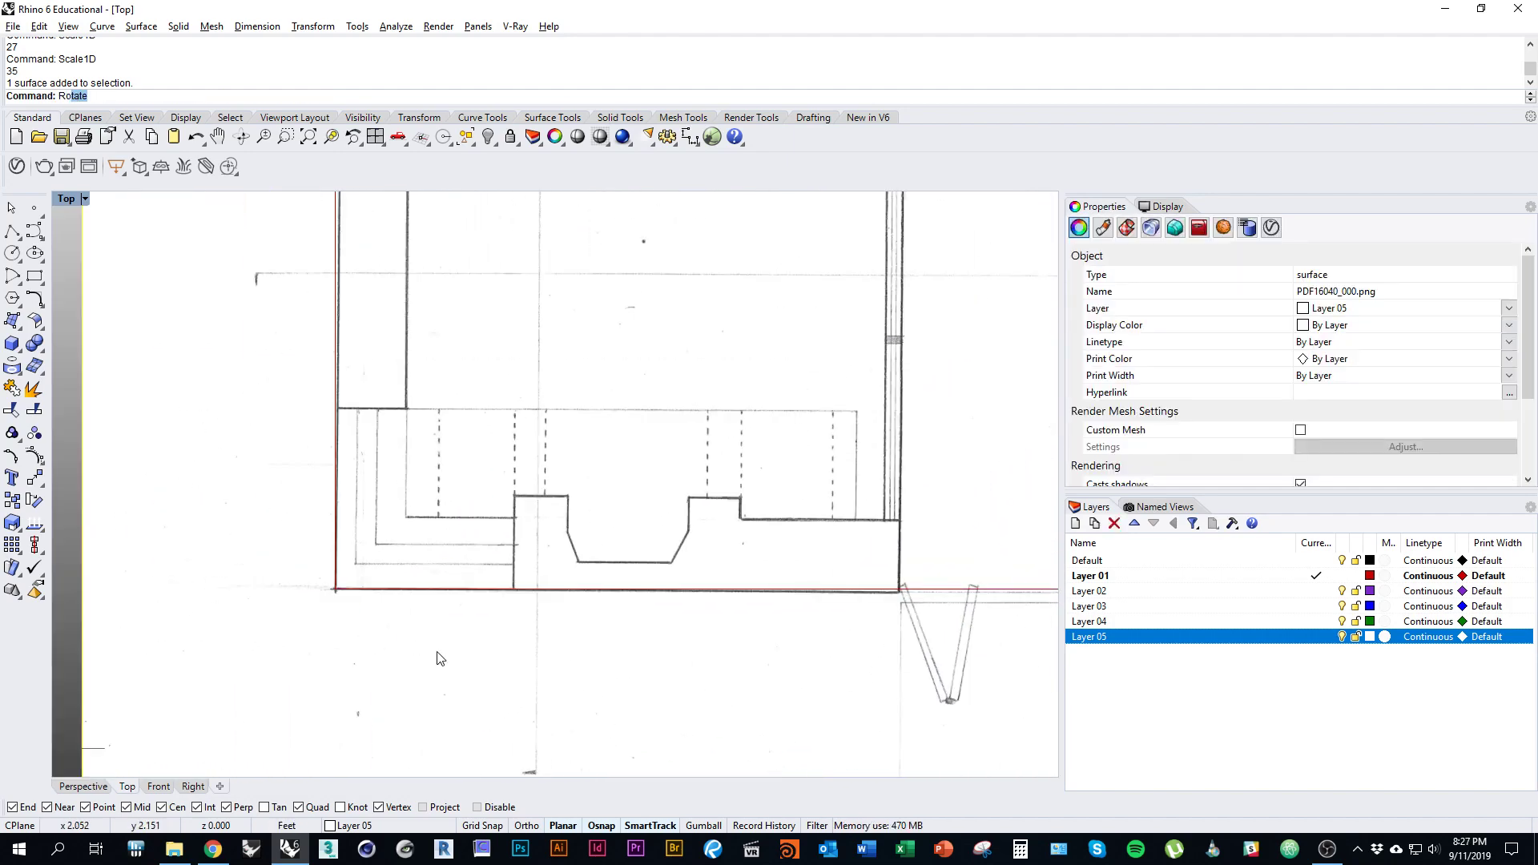
key("Return")
left_click(335, 590)
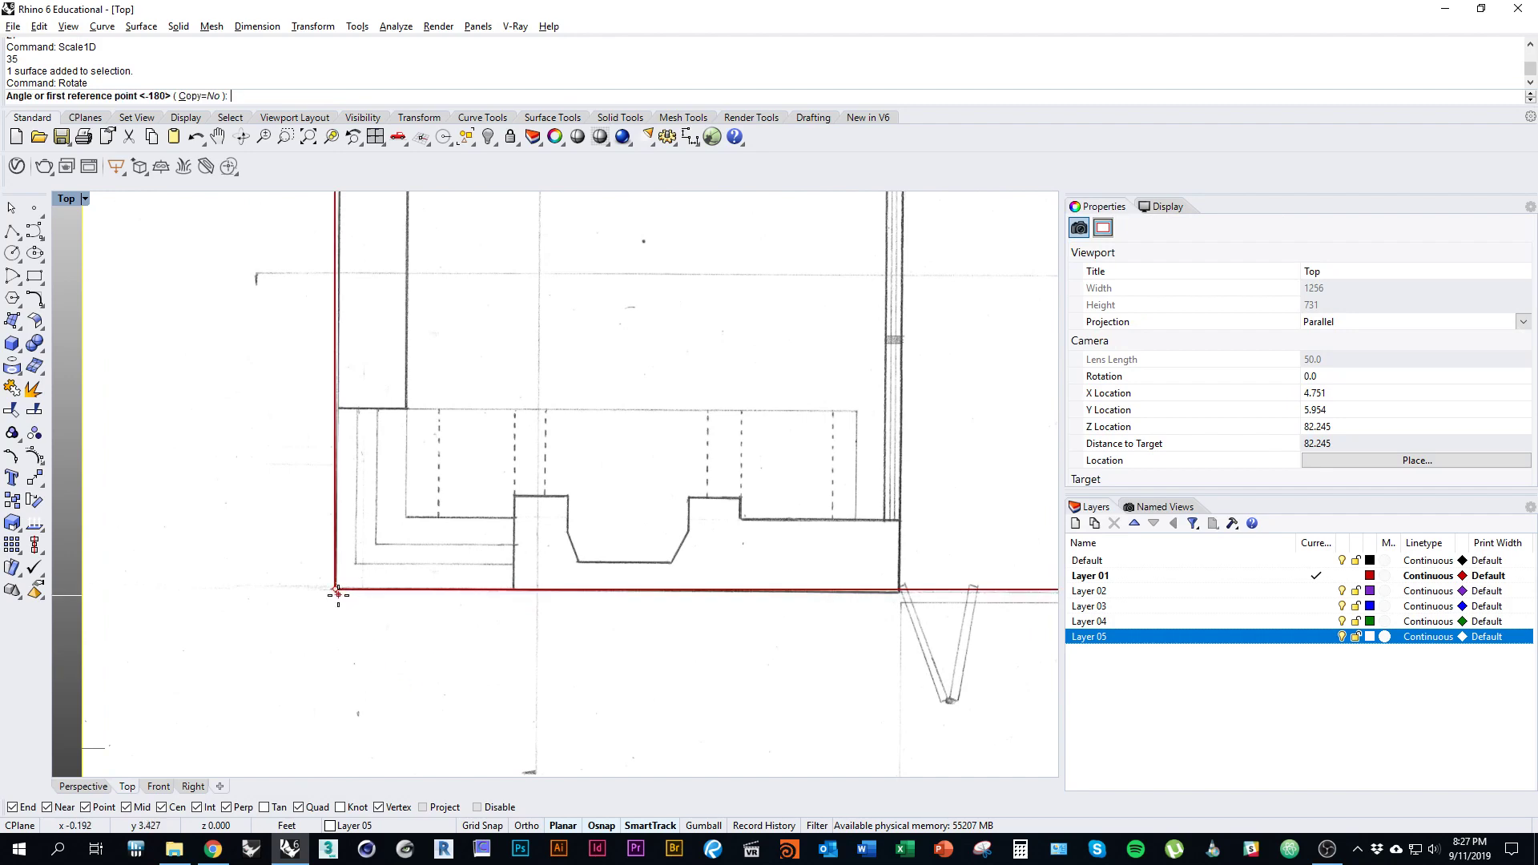
scroll(429, 446, "down", 5)
scroll(393, 364, "up", 6)
scroll(497, 405, "up", 7)
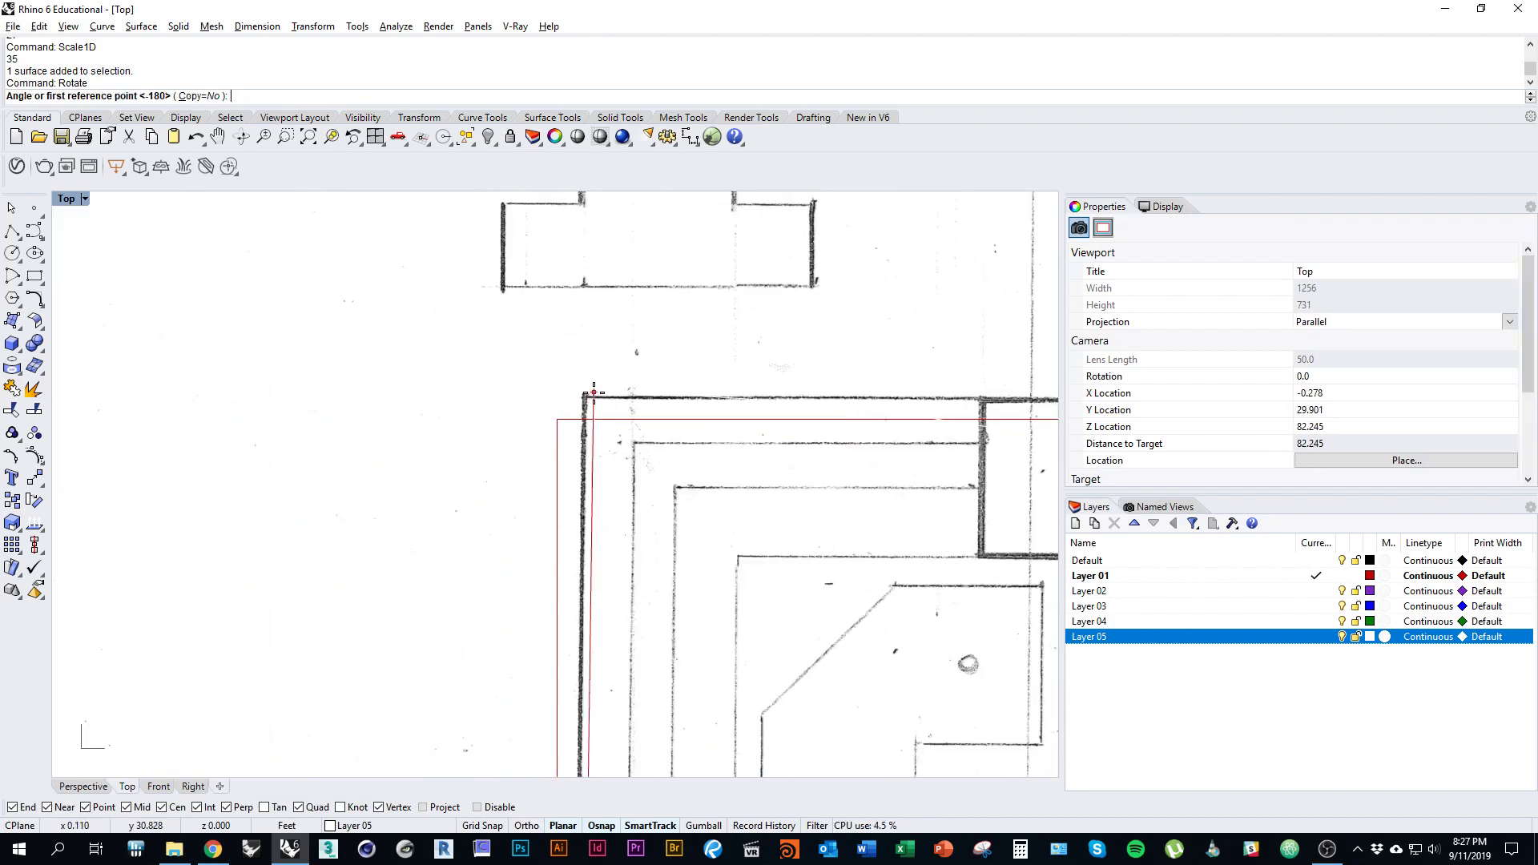
left_click(586, 393)
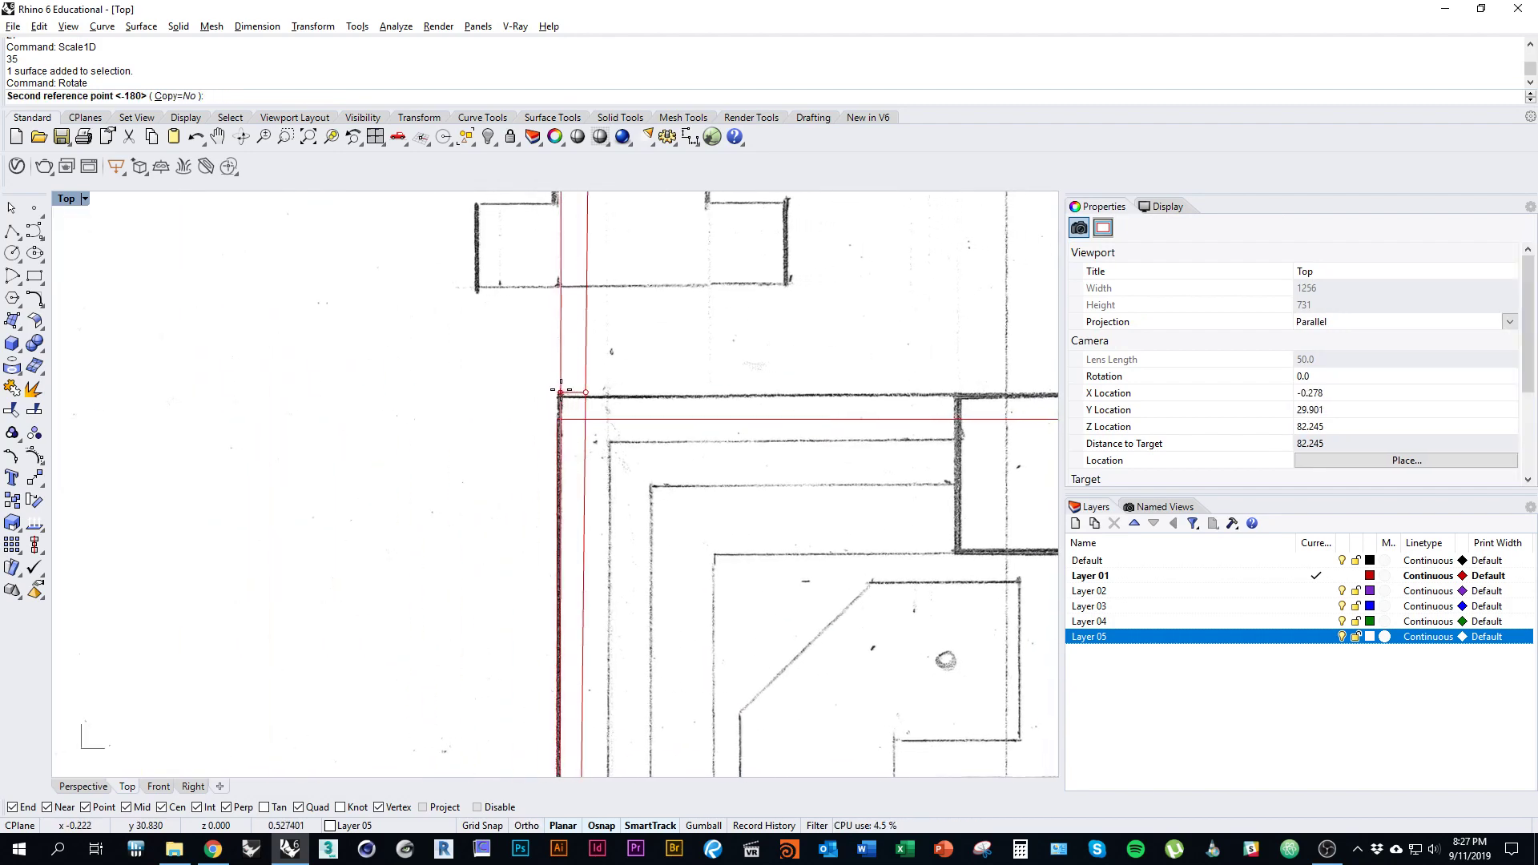
left_click(560, 393)
Step: Scale the drawing image from the lower-left corner so the plan's lower-right outer corner reaches the reference rectangle's lower-right corner
scroll(508, 521, "down", 4)
right_click_drag(576, 505, 592, 415)
key("Return")
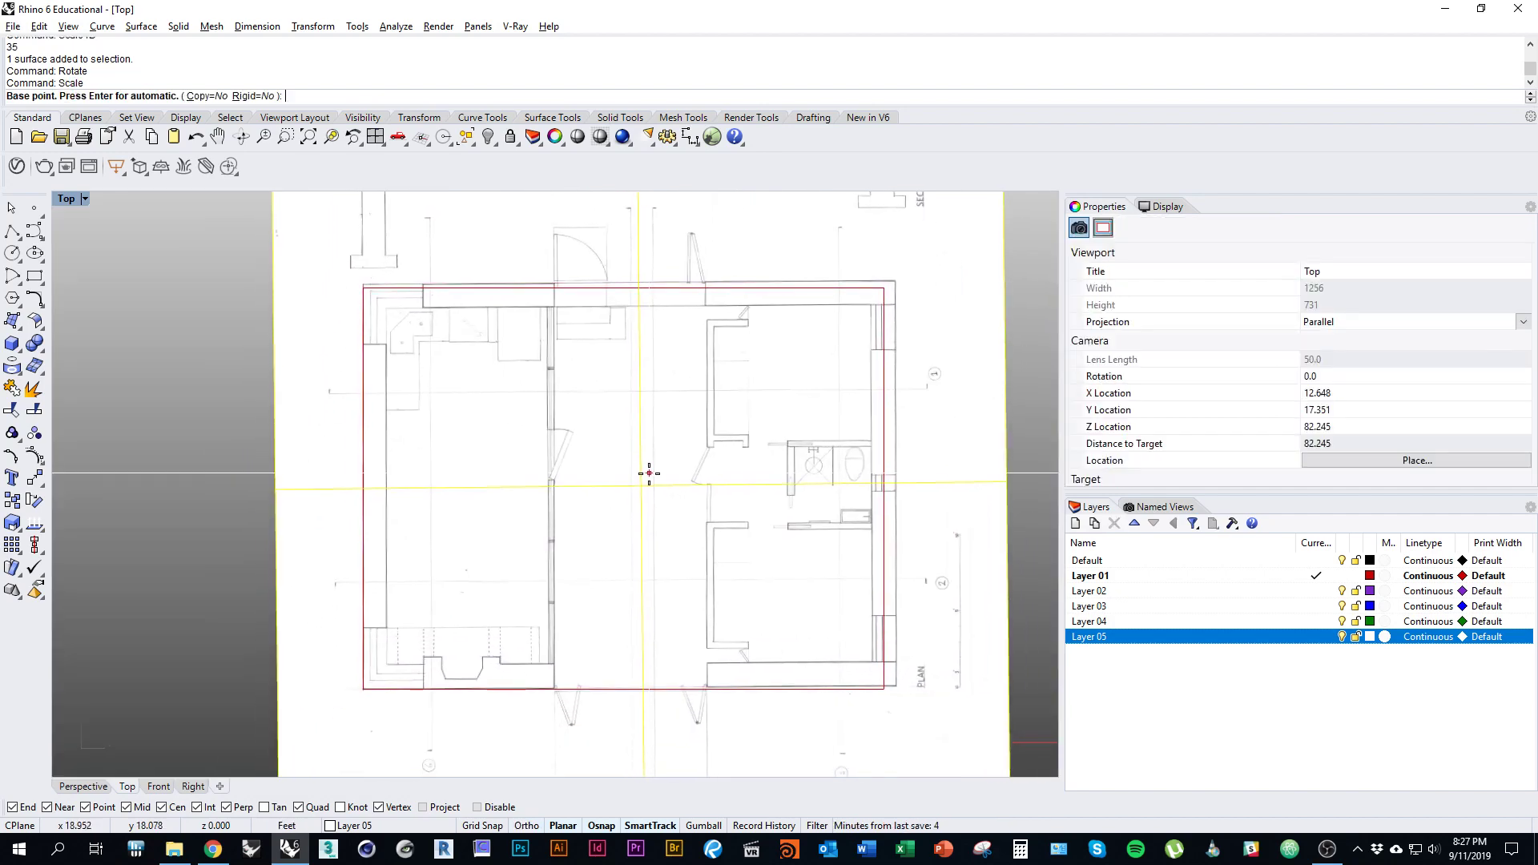
left_click(363, 689)
scroll(851, 693, "up", 12)
left_click(1009, 665)
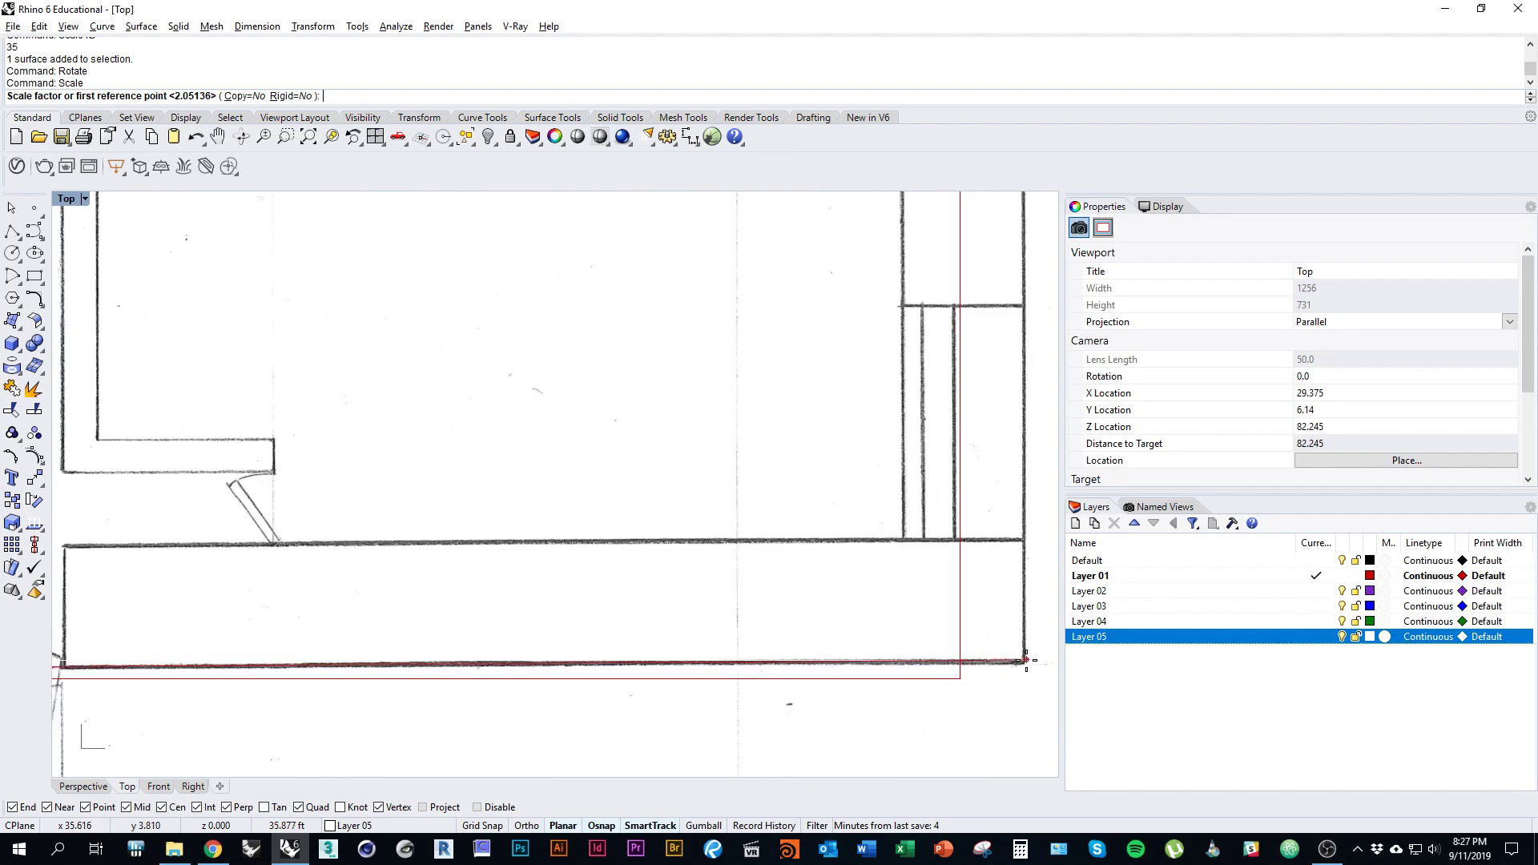
left_click(979, 677)
scroll(967, 646, "down", 13)
right_click_drag(824, 632, 820, 711)
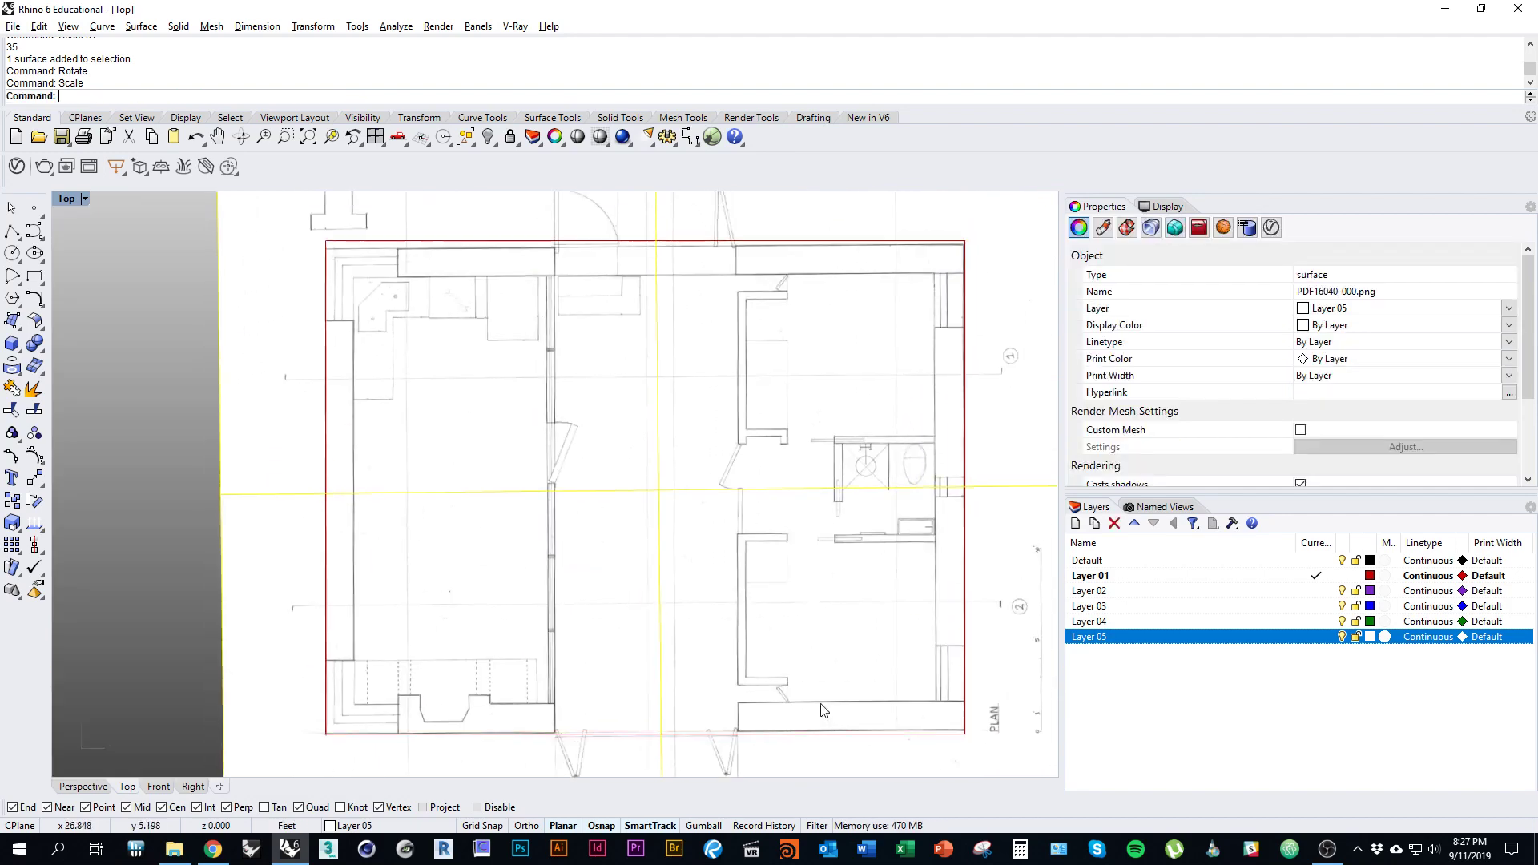
Step: Rotate the drawing image slightly about the plan's lower-left corner to fine-tune its fit to the reference rectangle, and deselect it
scroll(755, 664, "down", 3)
type("ro")
key("Return")
left_click(442, 719)
scroll(601, 583, "up", 2)
left_click(699, 495)
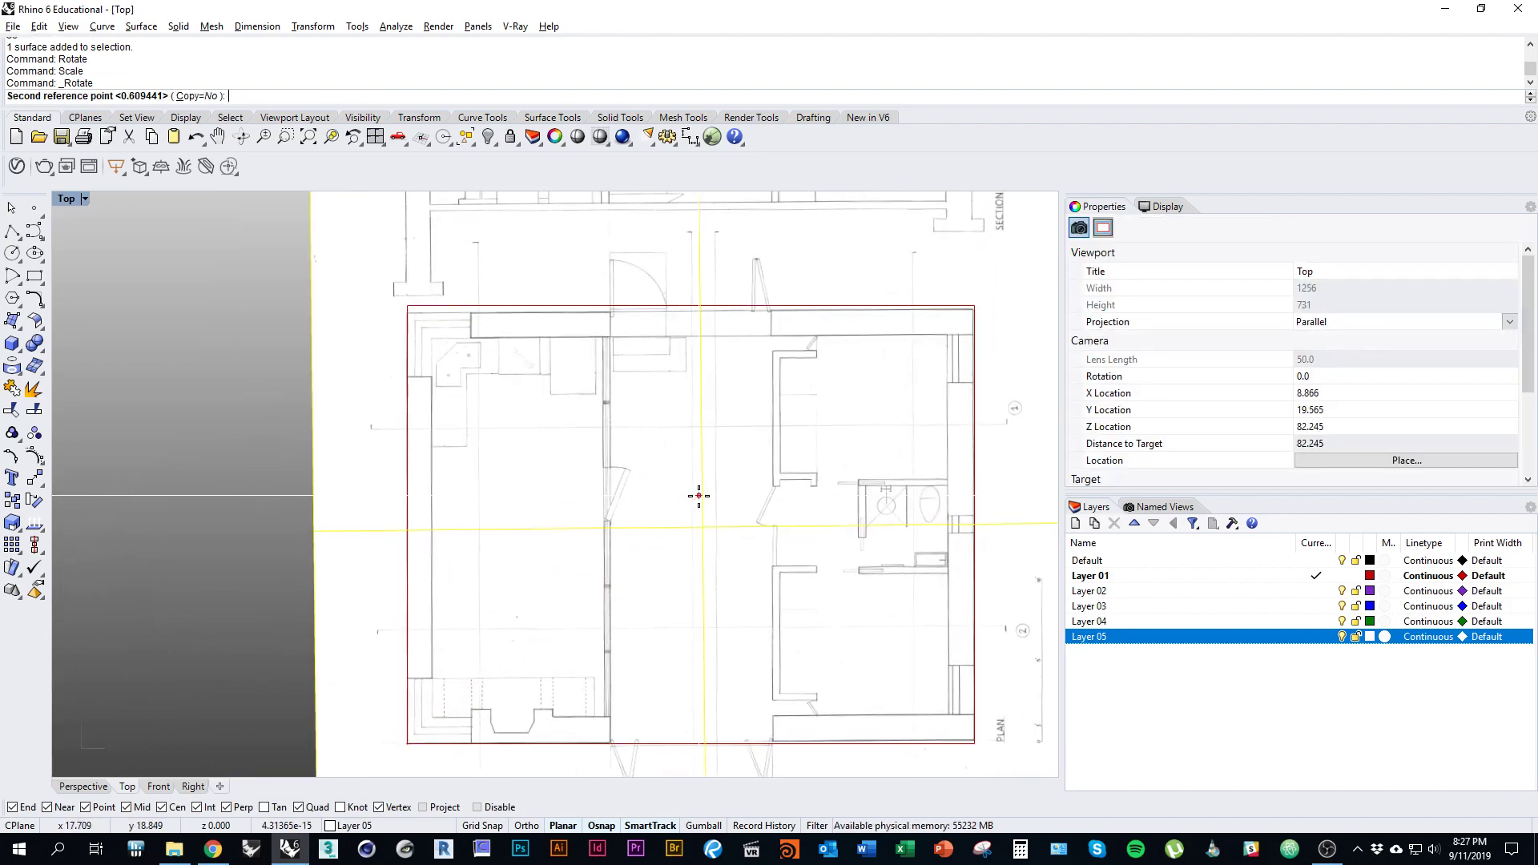
left_click(702, 497)
right_click_drag(781, 562, 727, 567)
scroll(816, 539, "down", 2)
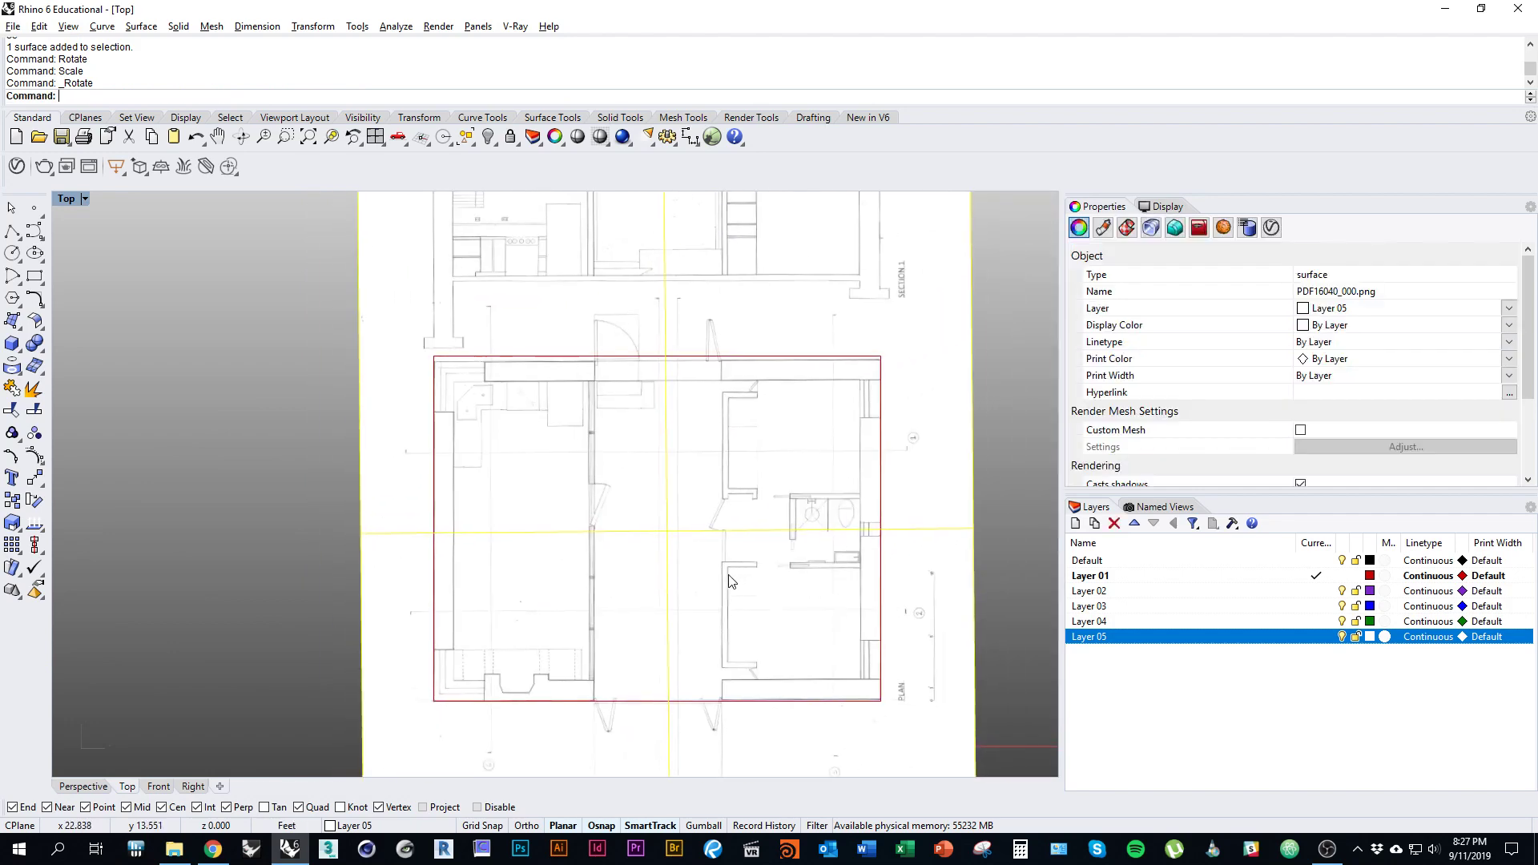
key("Escape")
Step: Offset the reference rectangle 1.5 feet inward to mark the inner faces of the plan's outer walls
scroll(778, 667, "down", 3)
mouse_move(745, 696)
right_mouse_down()
mouse_move(775, 664)
mouse_move(749, 679)
right_mouse_up()
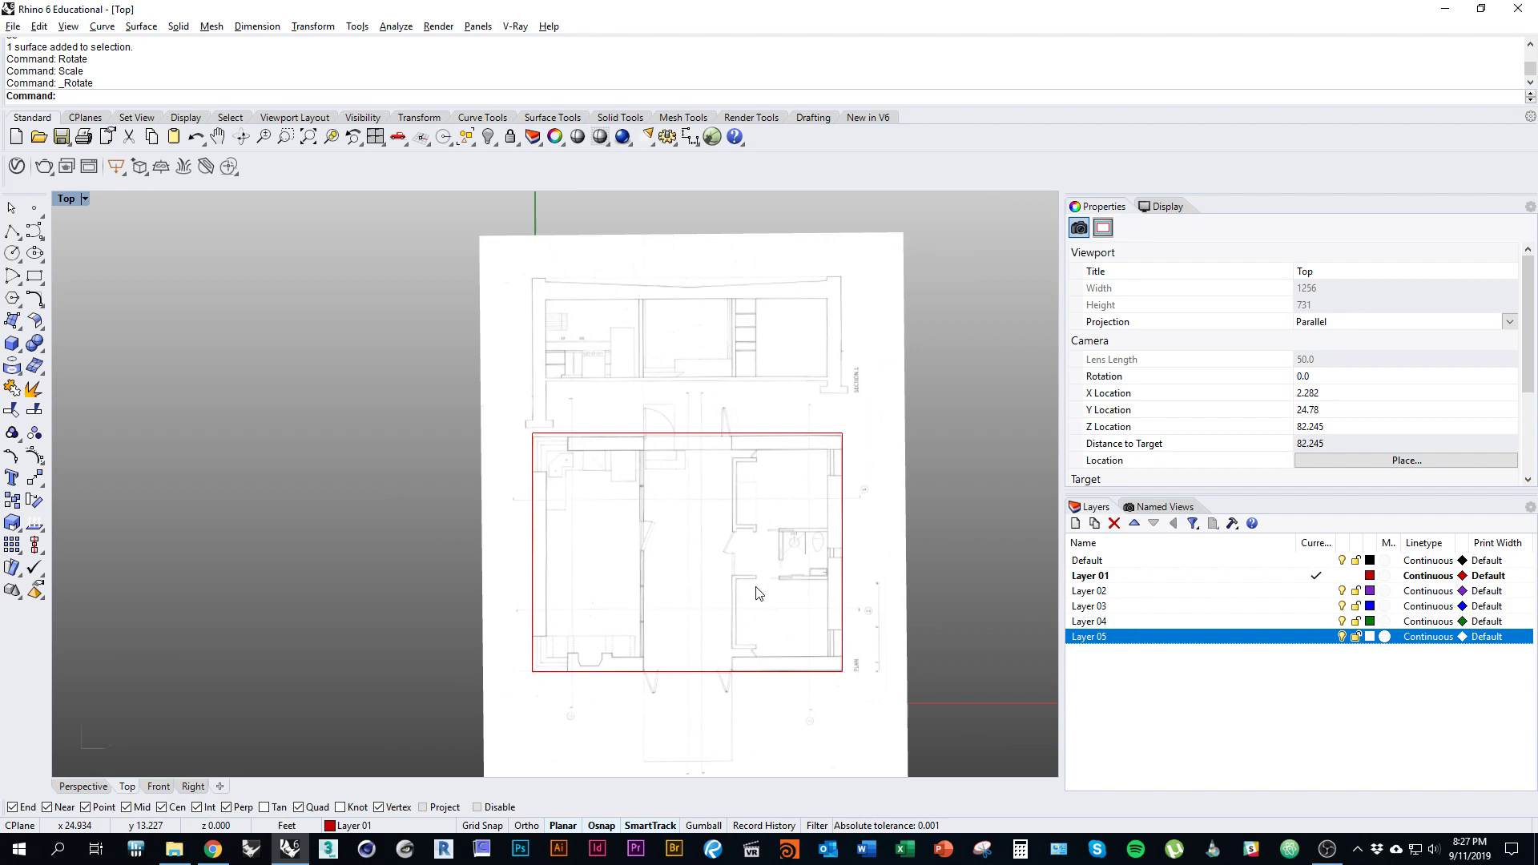
right_click_drag(778, 558, 787, 522)
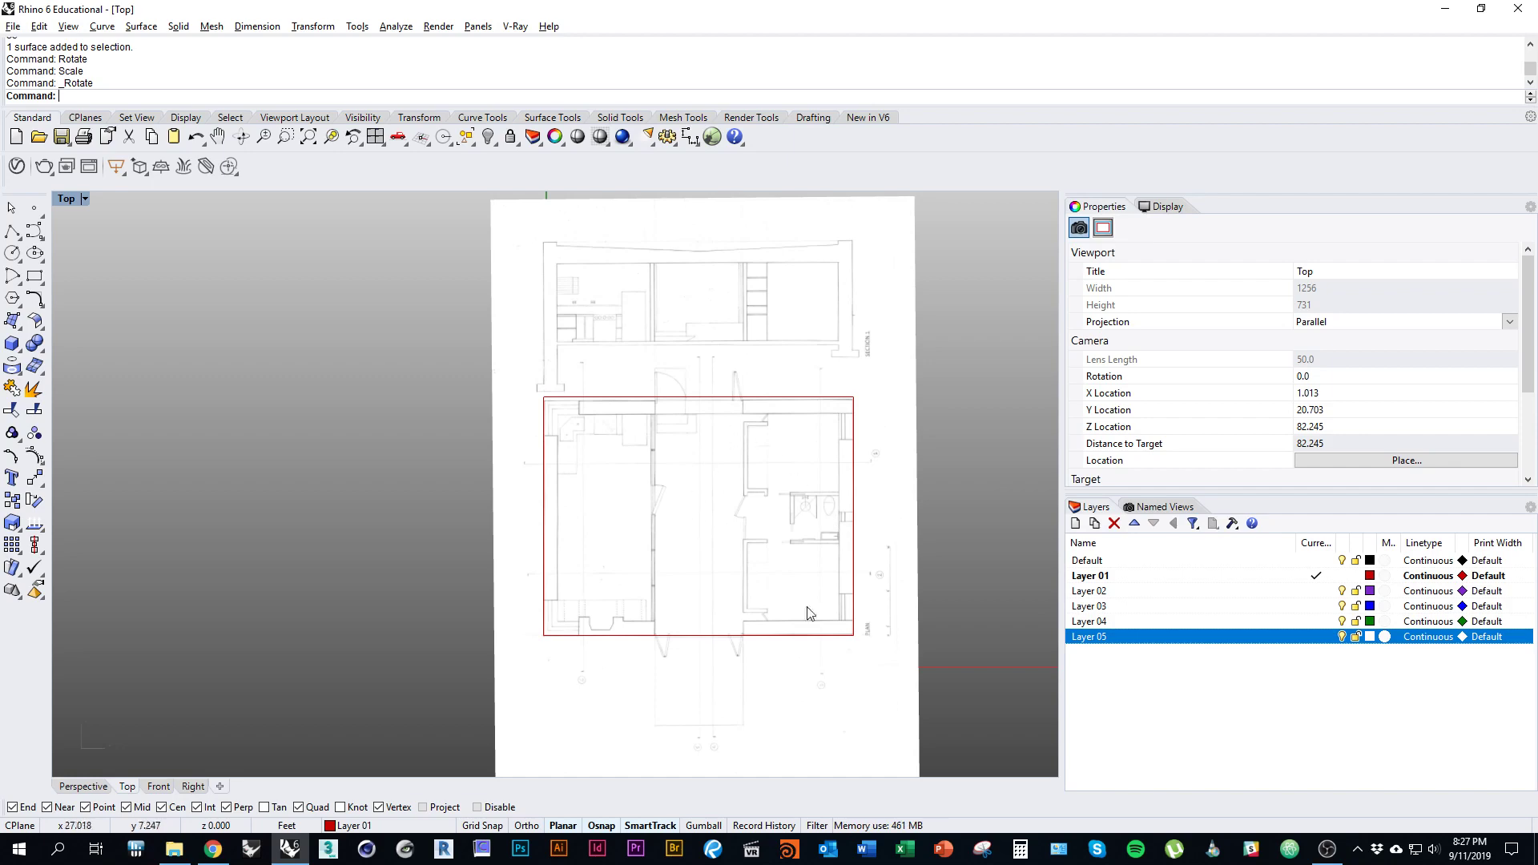
right_click_drag(785, 470, 702, 474)
left_click(756, 529)
right_click_drag(724, 535, 785, 514)
scroll(731, 517, "up", 2)
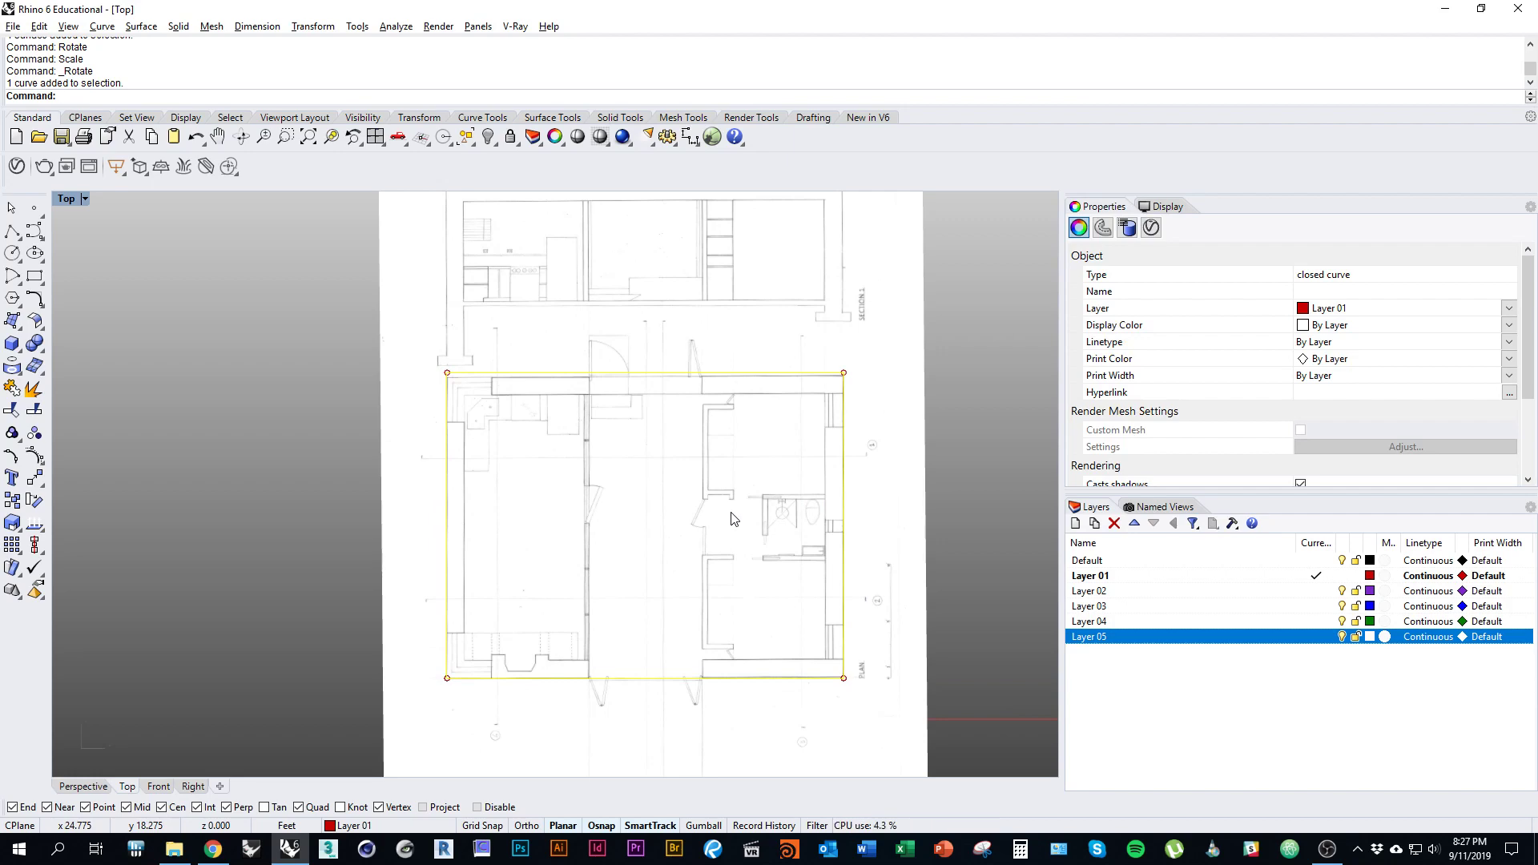
type("set")
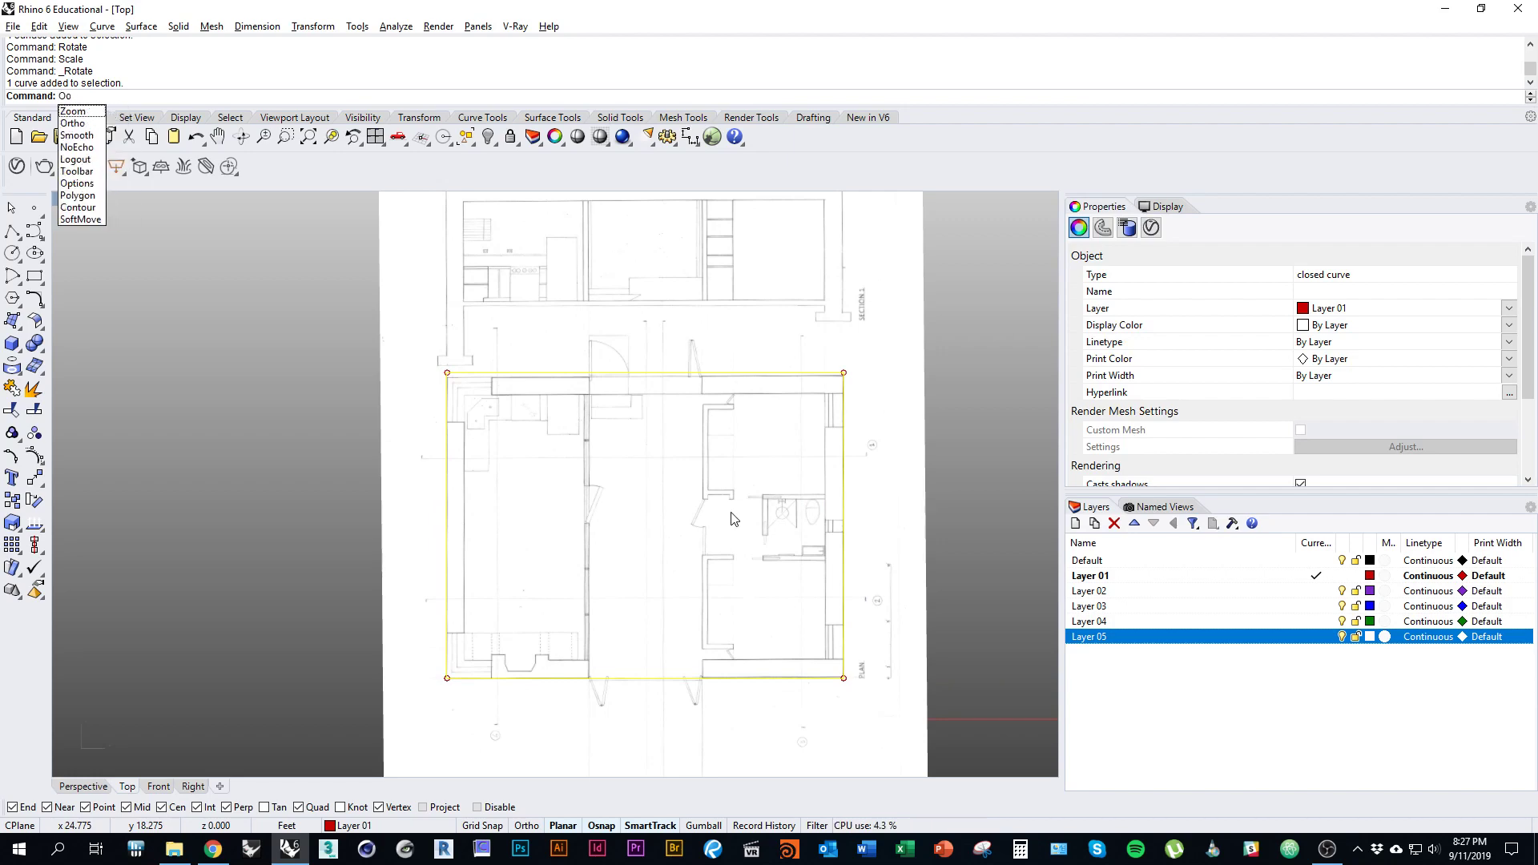
key("Return")
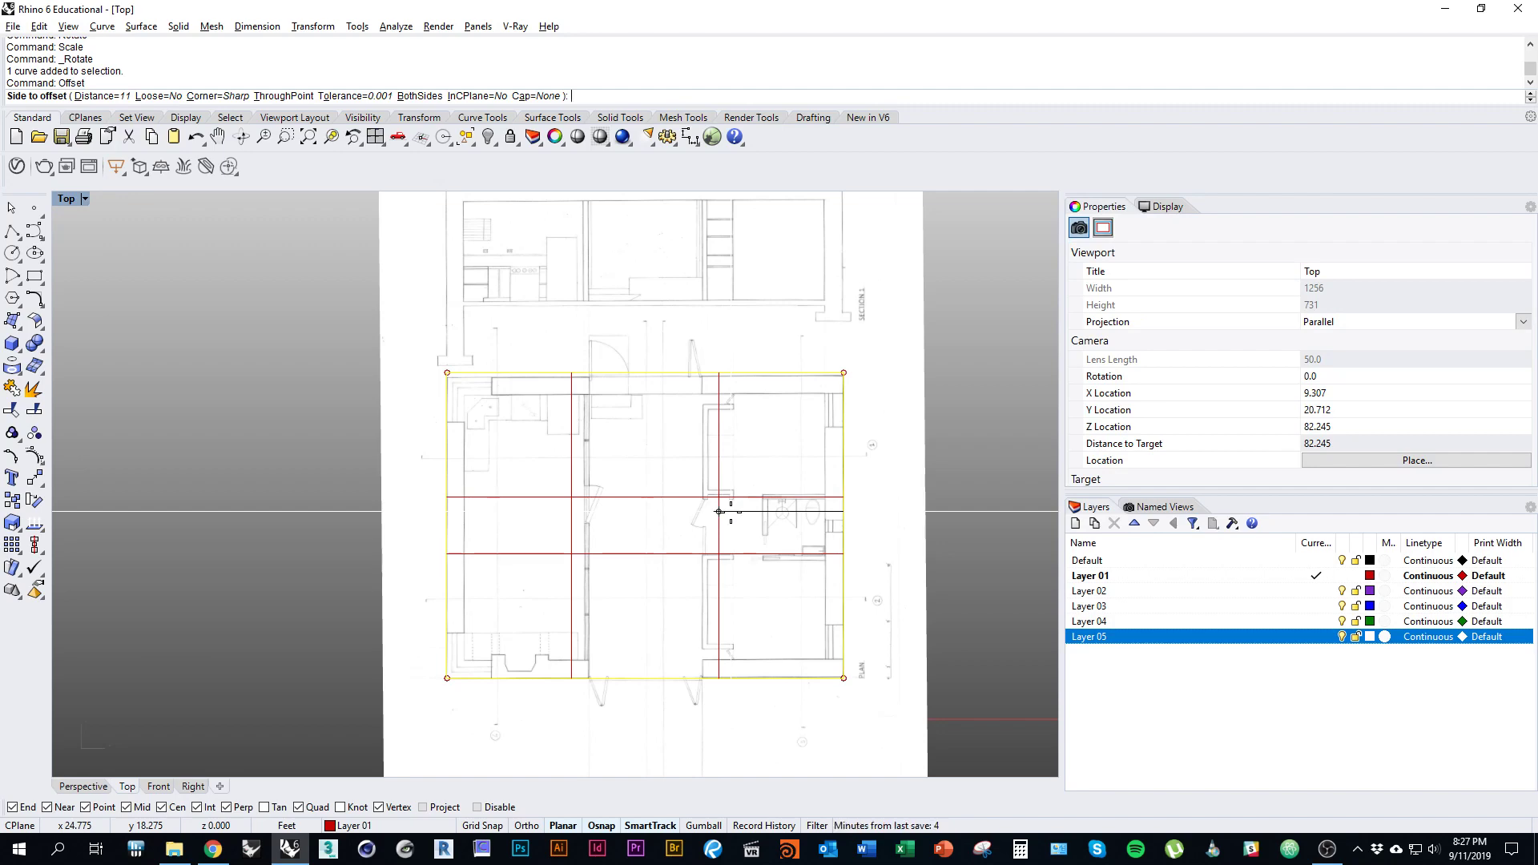
type("1.5")
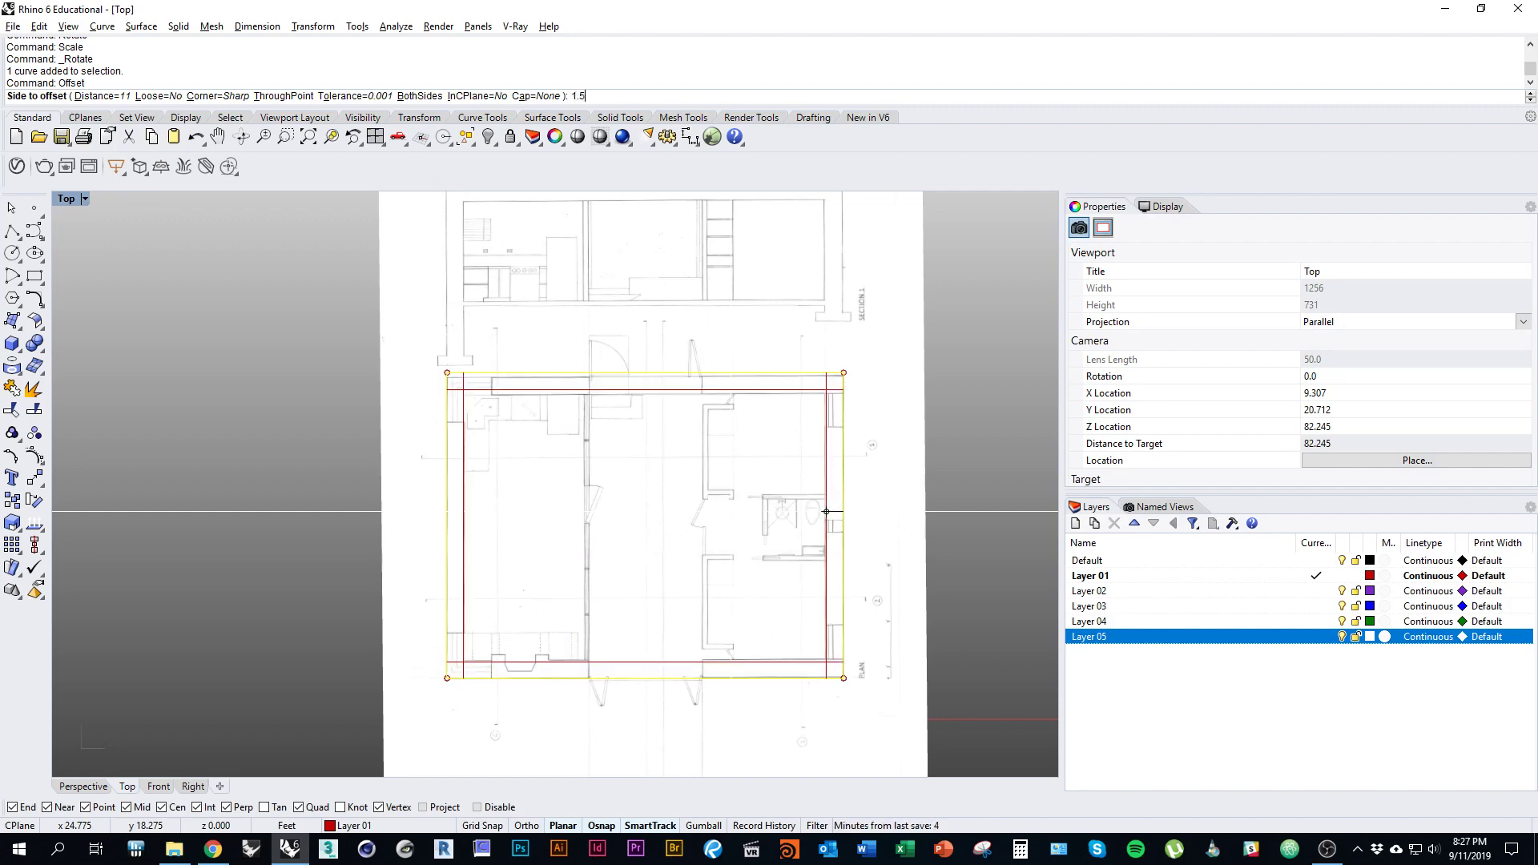
key("Return")
left_click(730, 511)
right_click_drag(792, 490, 762, 493)
key("Escape")
mouse_move(761, 430)
right_mouse_down()
mouse_move(767, 535)
mouse_move(780, 407)
mouse_move(773, 525)
right_mouse_up()
right_click_drag(682, 374, 631, 482)
scroll(601, 426, "up", 2)
right_click_drag(776, 508, 730, 506)
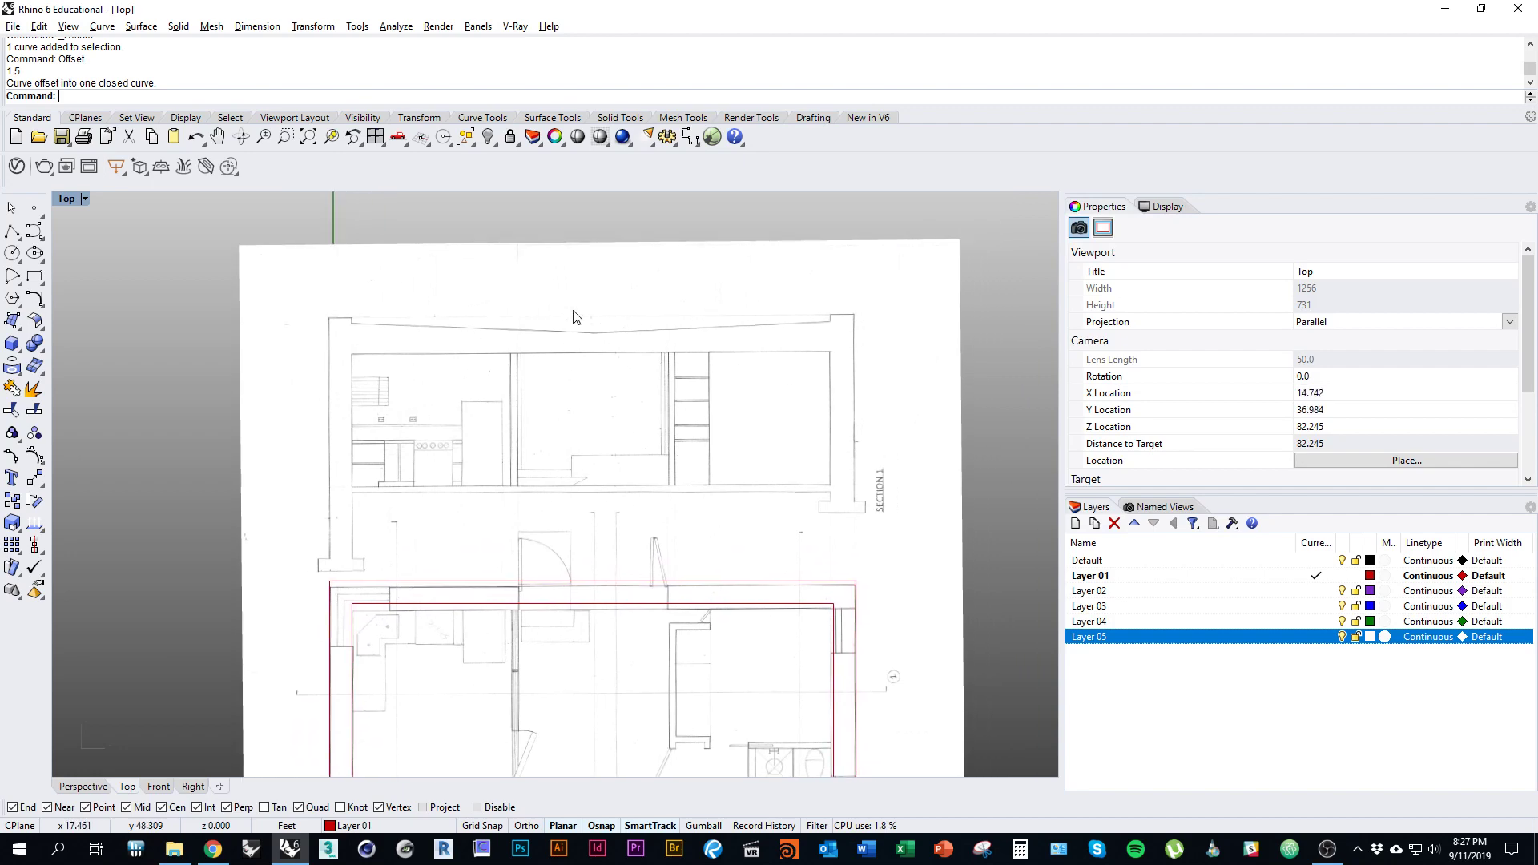
right_click_drag(843, 563, 827, 545)
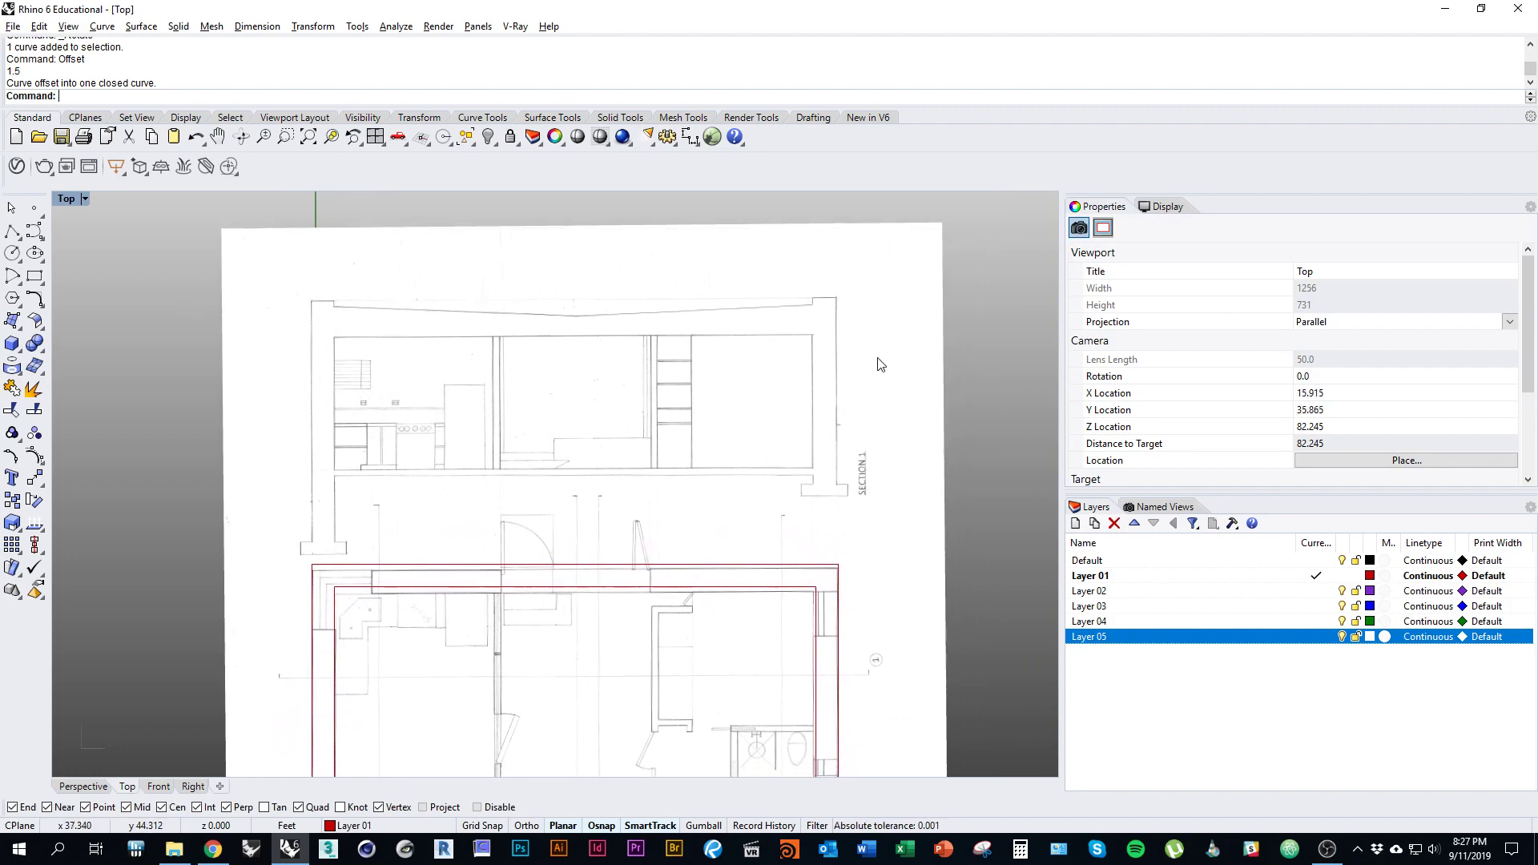
right_click_drag(697, 434, 720, 454)
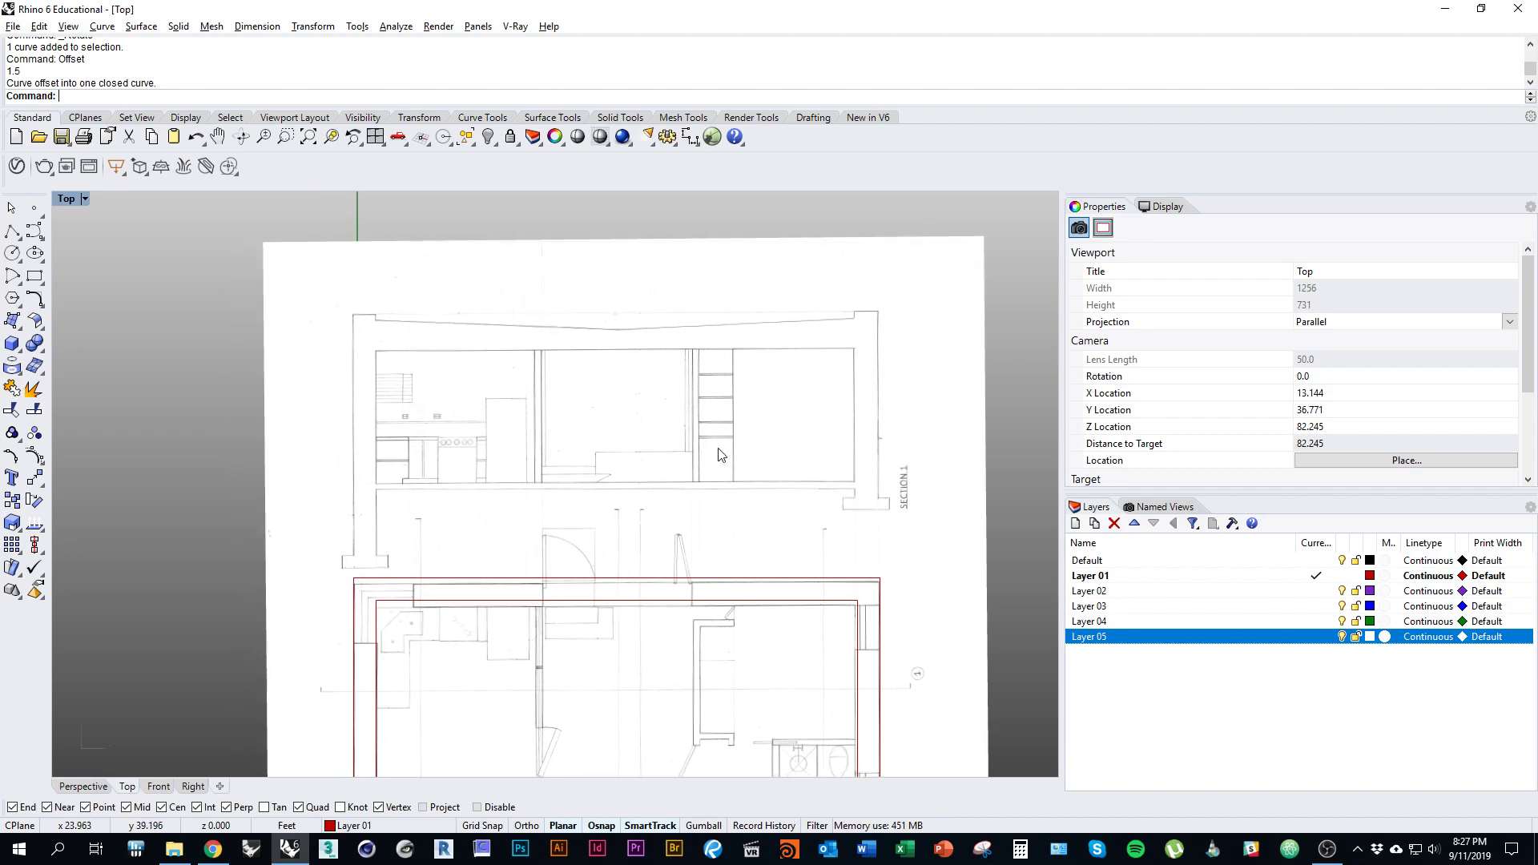
key("Return")
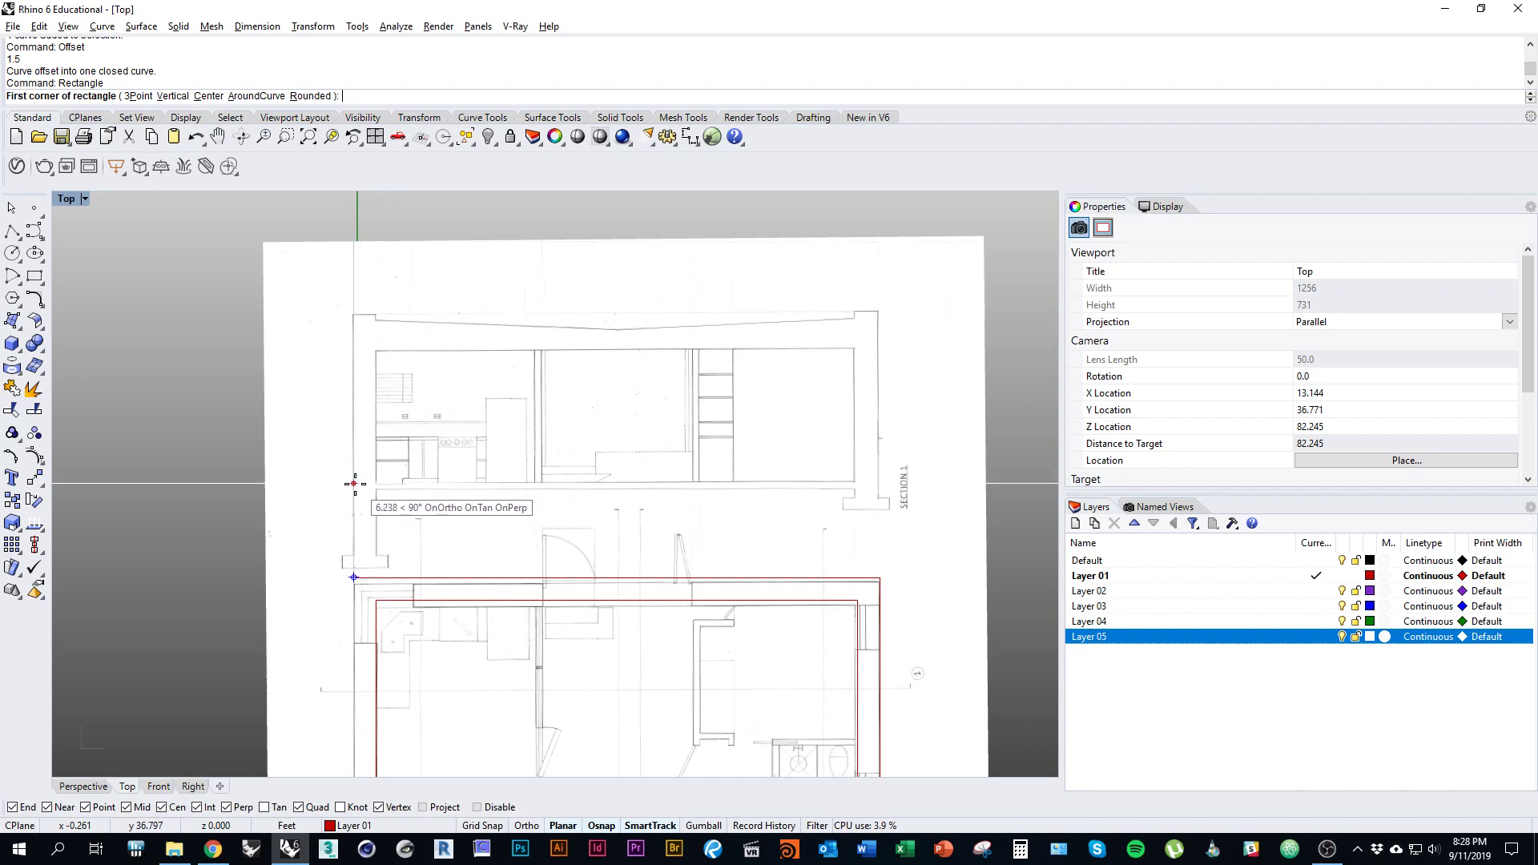
scroll(354, 485, "up", 3)
scroll(354, 484, "down", 2)
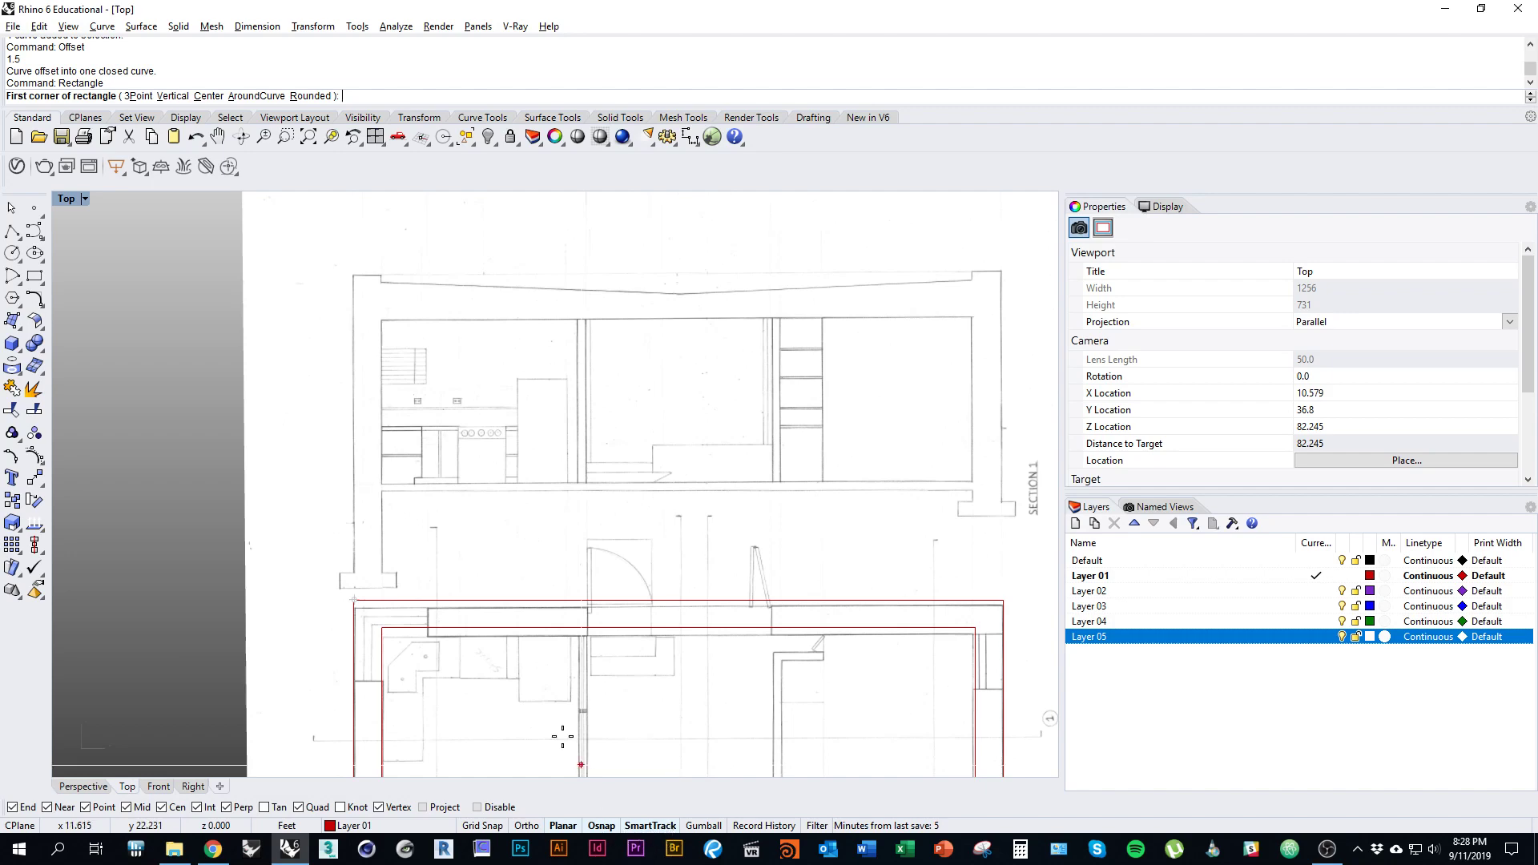
key("Escape")
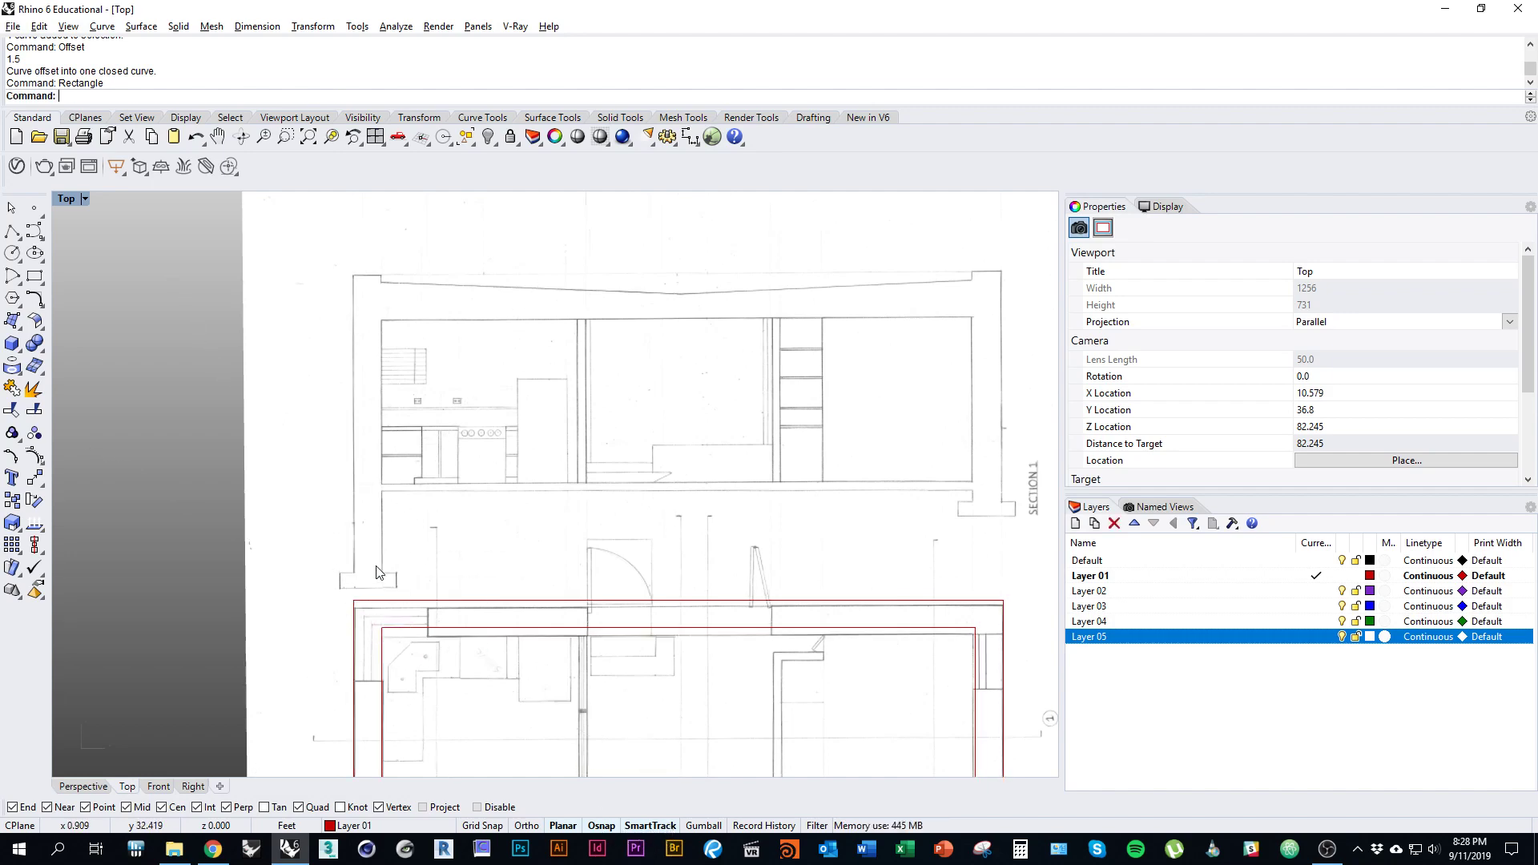
Step: Draw a rectangle around the section from the floor slab's lower-left corner to the roof's upper-right corner, aligned with the plan rectangle's sides
key("Return")
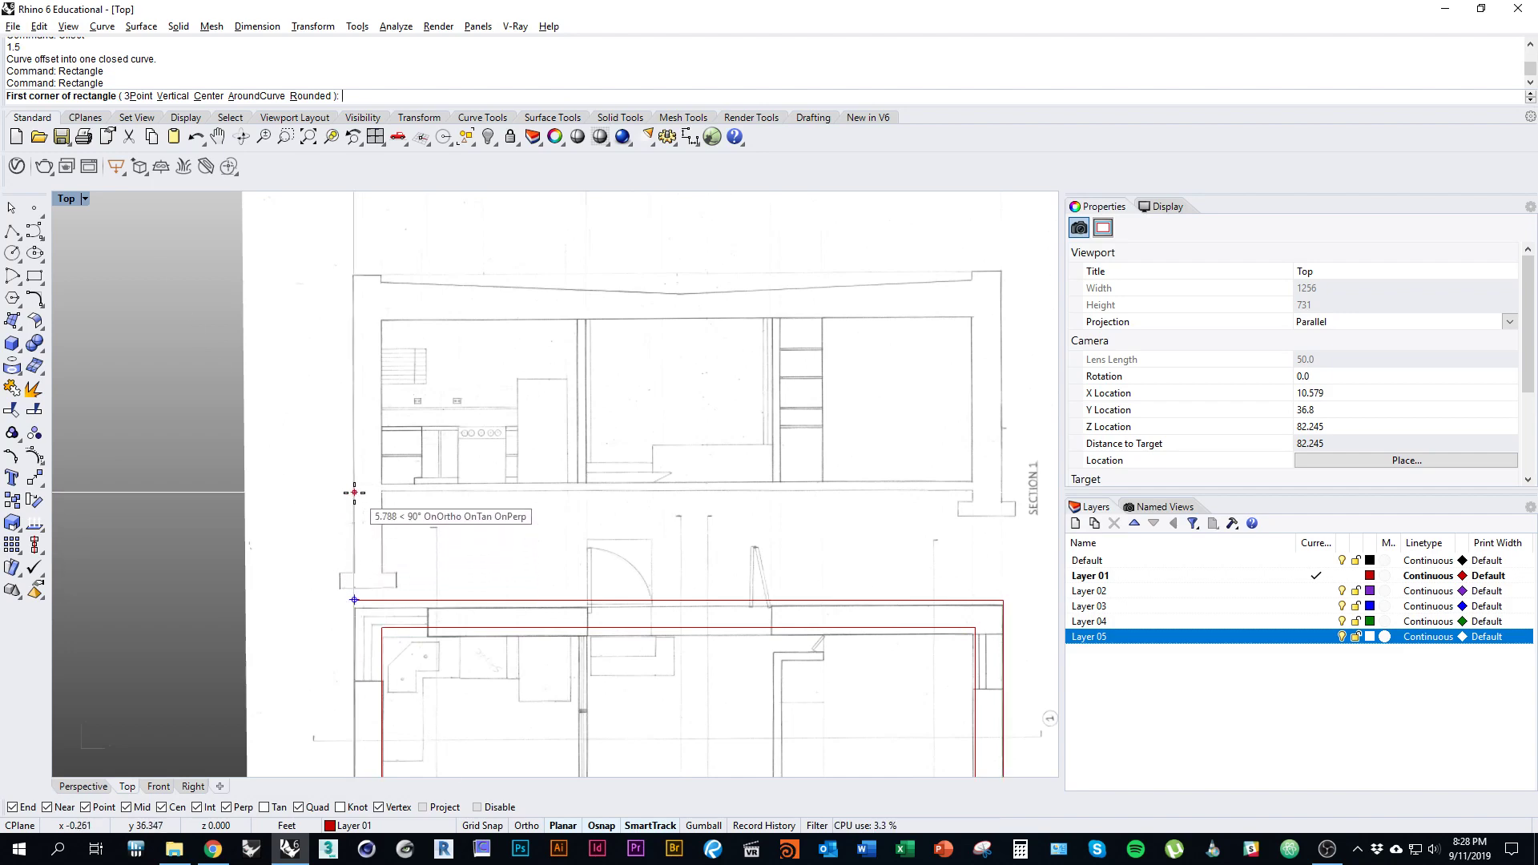
scroll(355, 491, "up", 3)
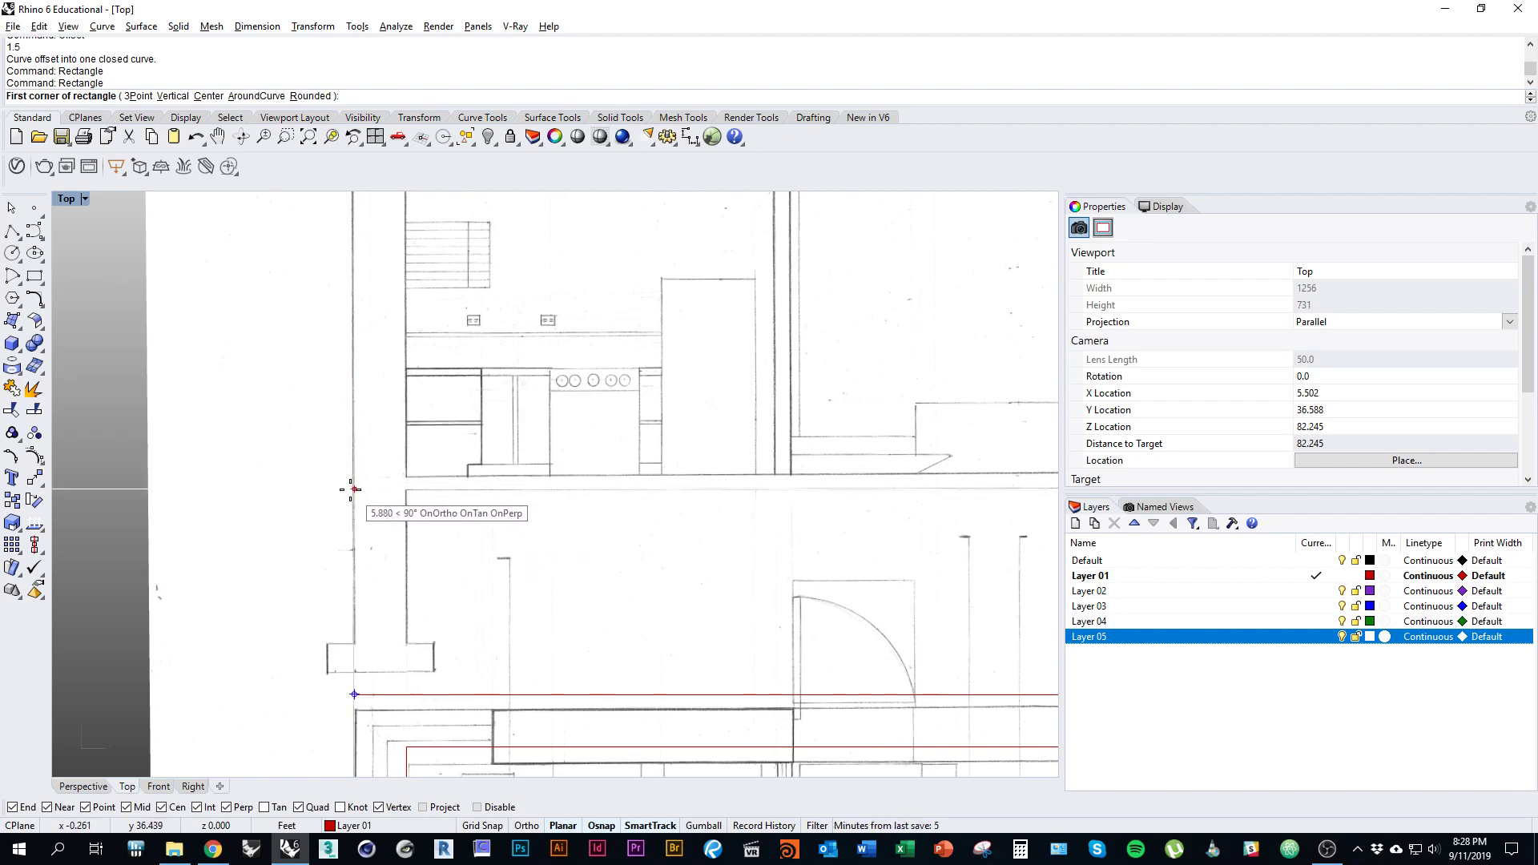
left_click(352, 490)
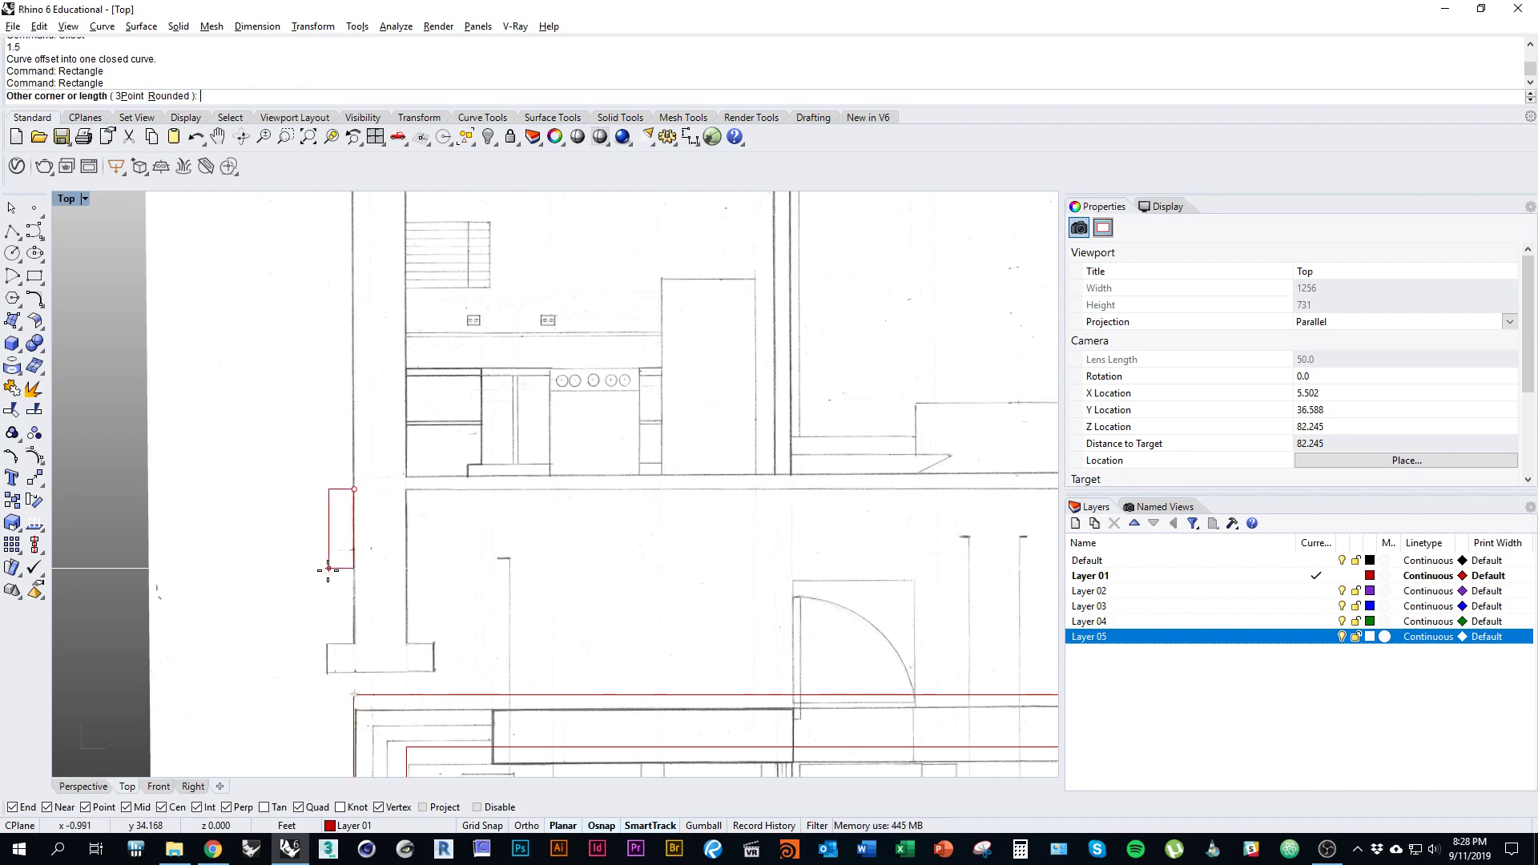
scroll(323, 566, "down", 3)
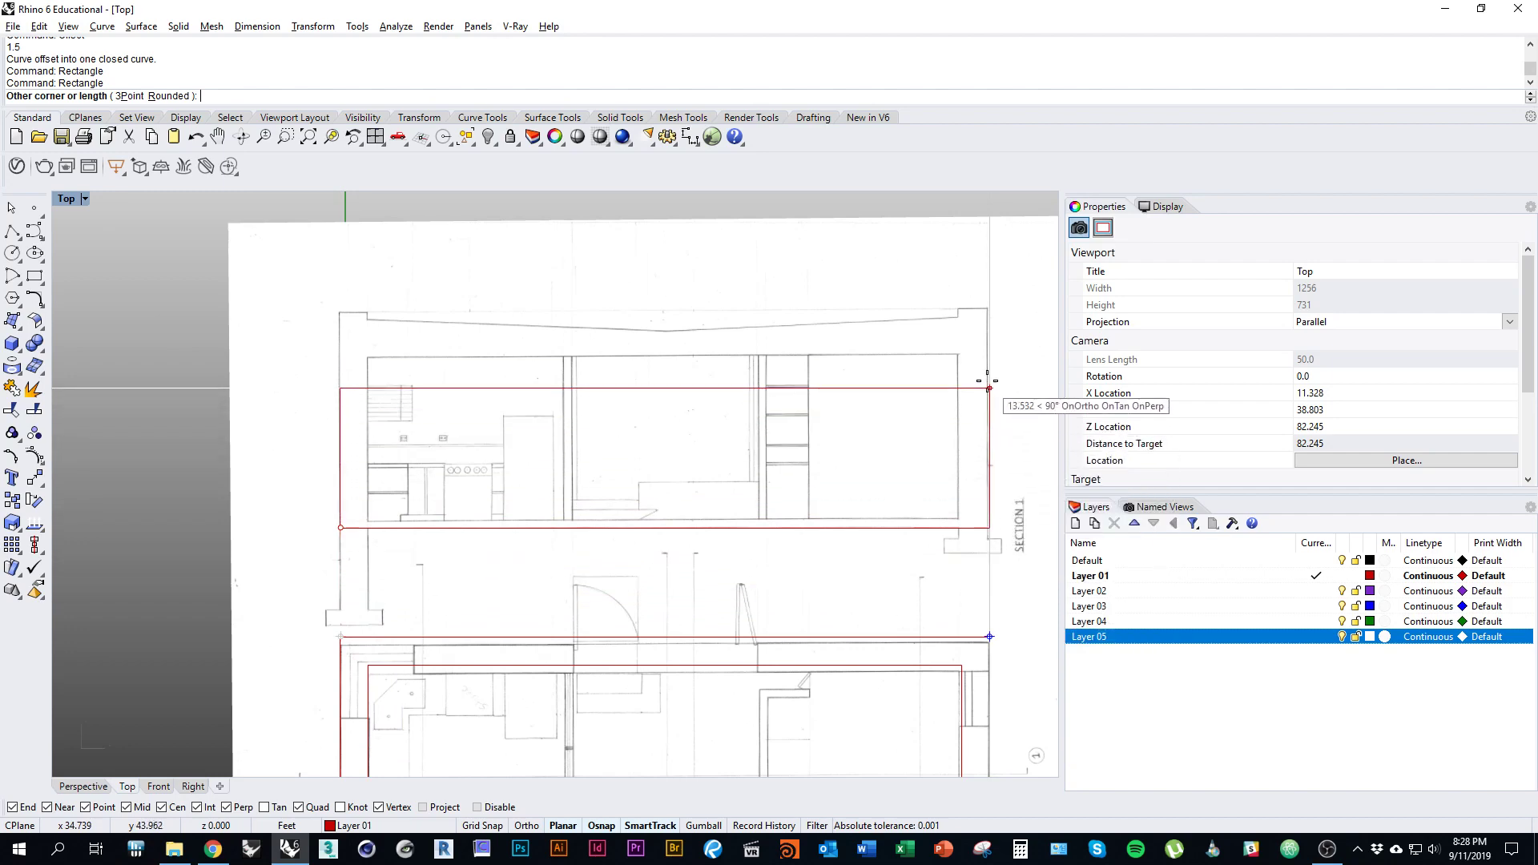
left_click(990, 308)
left_click(986, 476)
left_click(1037, 477)
right_click_drag(995, 551, 961, 569)
right_click_drag(922, 560, 928, 578, "ctrl")
right_click_drag(565, 534, 526, 541)
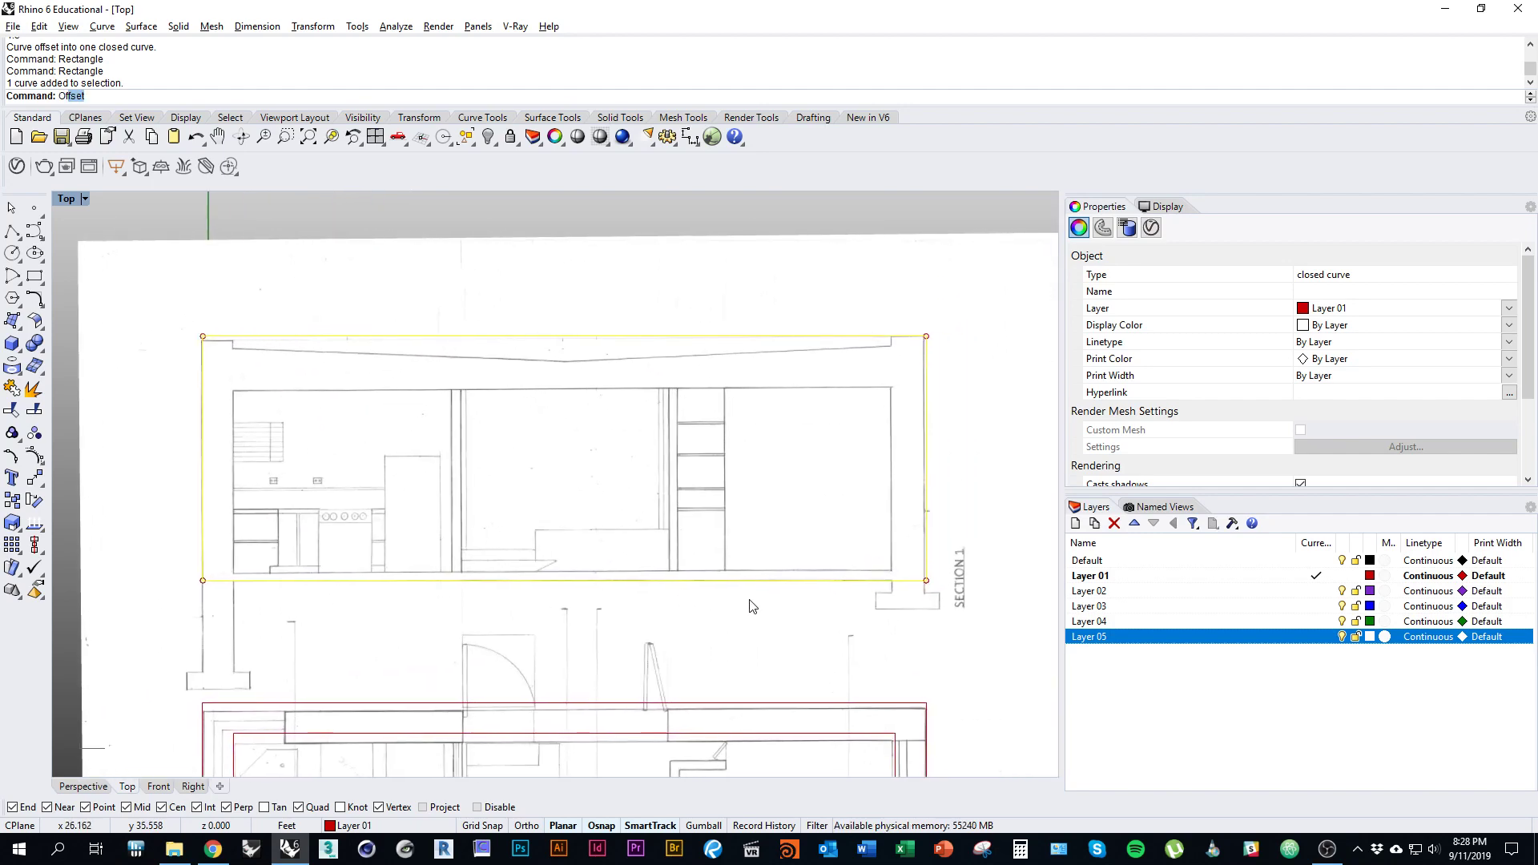
key("BackSpace")
key("BackSpace")
key("BackSpace")
key("BackSpace")
key("BackSpace")
left_click(757, 609)
left_click(743, 583)
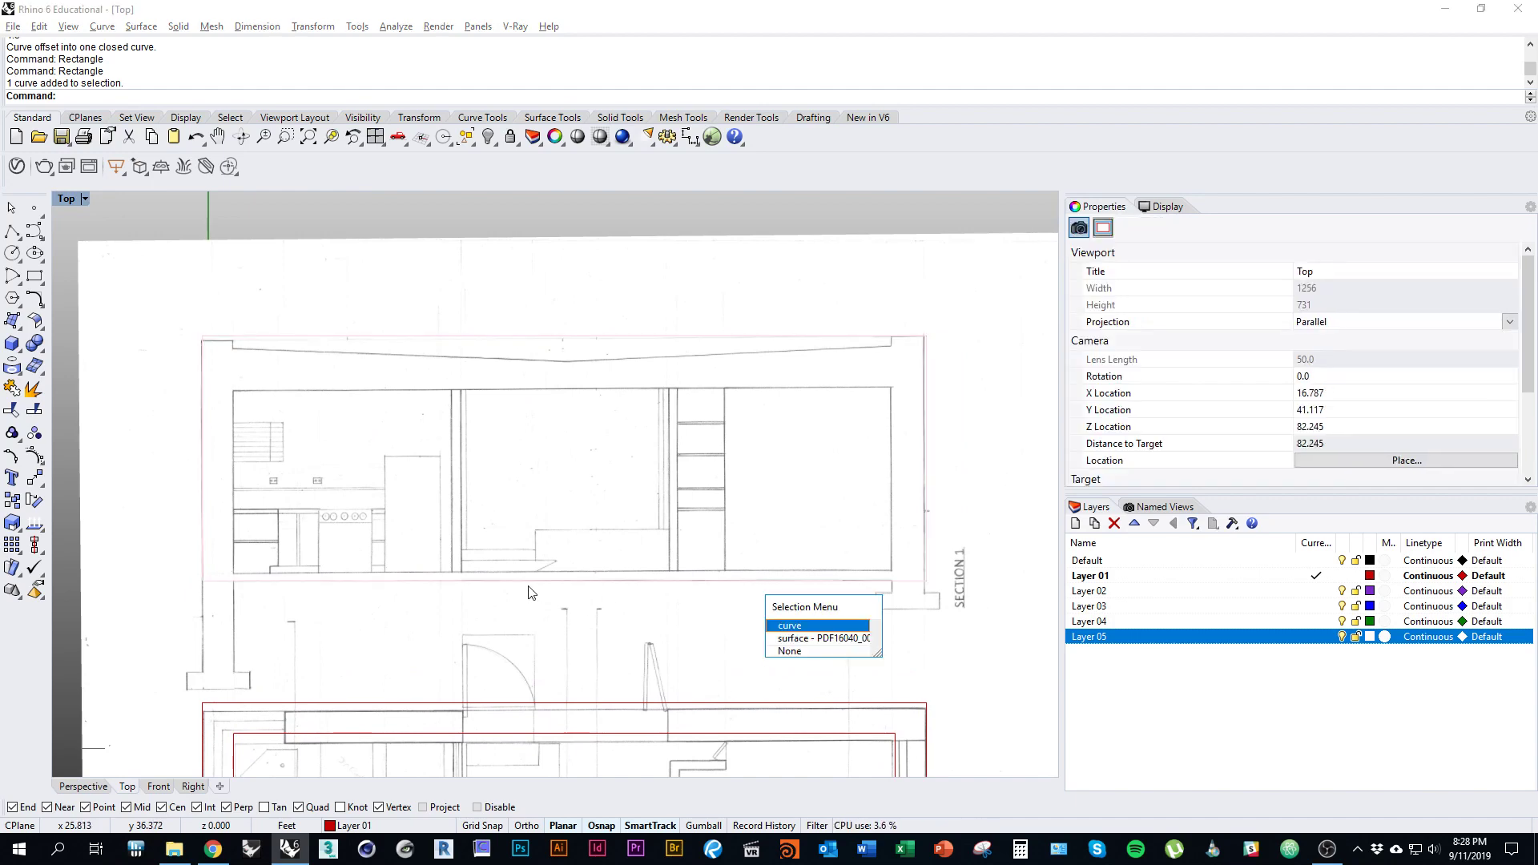
Step: Draw a rectangle over the section's left outer wall, from the top of its footing up to the roof edge, one wall thickness wide
right_click_drag(422, 601, 673, 563)
scroll(673, 563, "down", 1)
right_click_drag(584, 608, 556, 598)
scroll(475, 611, "up", 2)
left_click(478, 619)
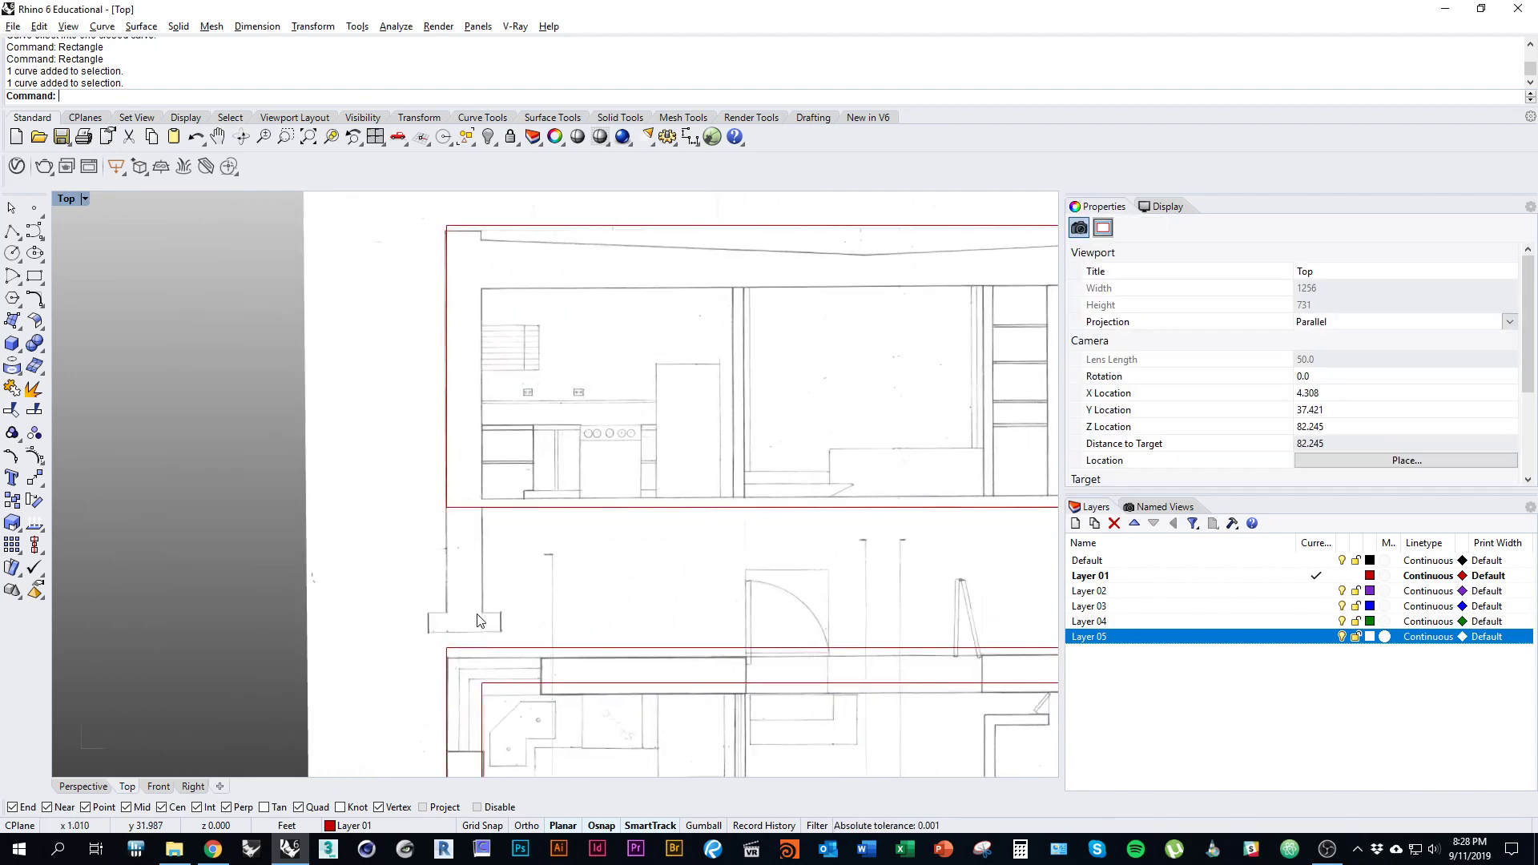
type("Rectangle")
key("Return")
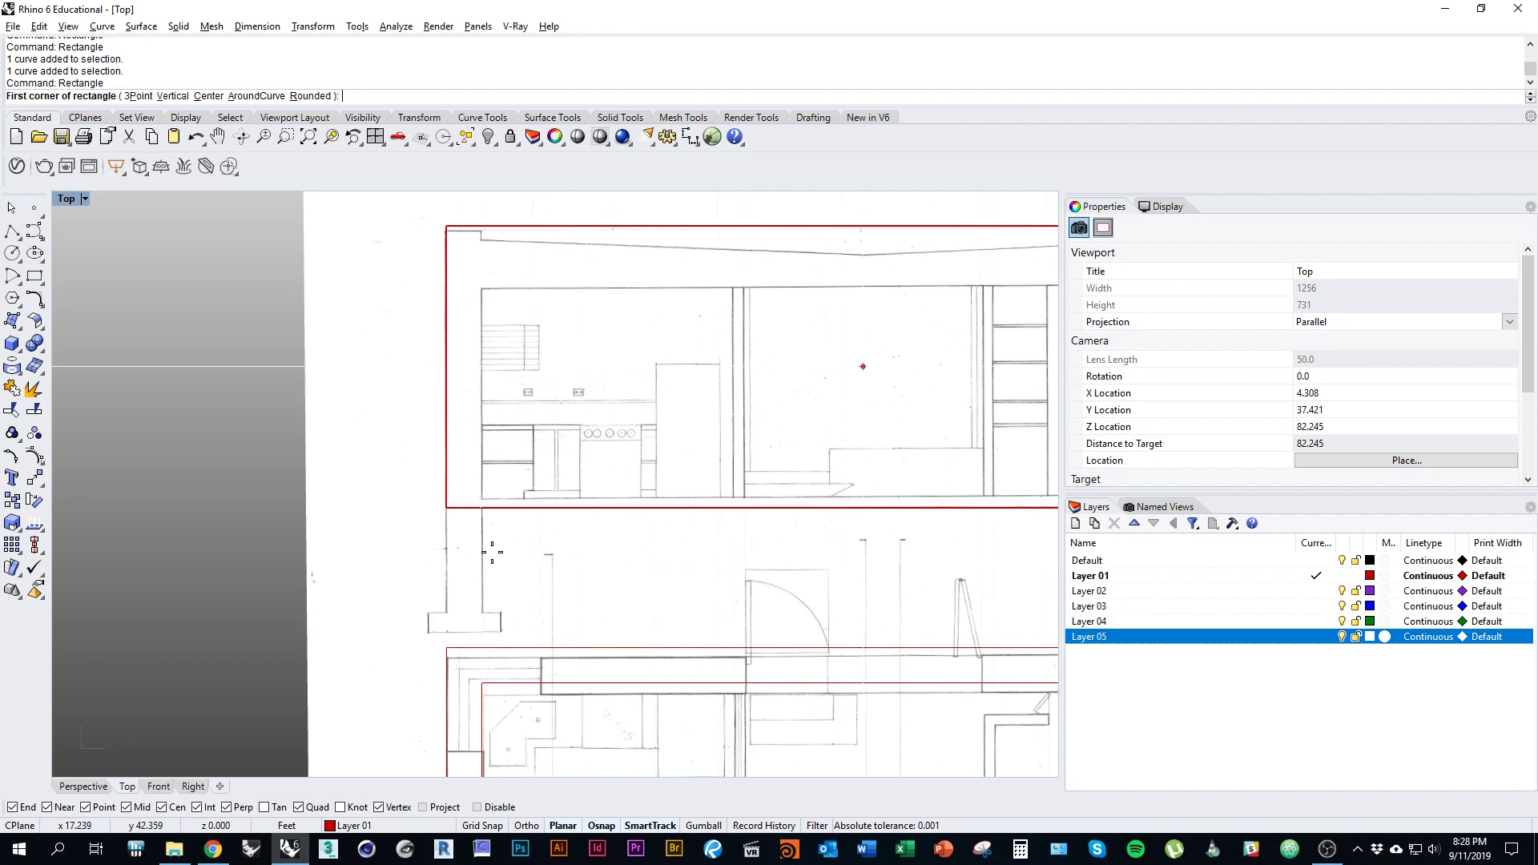
scroll(448, 633, "up", 2)
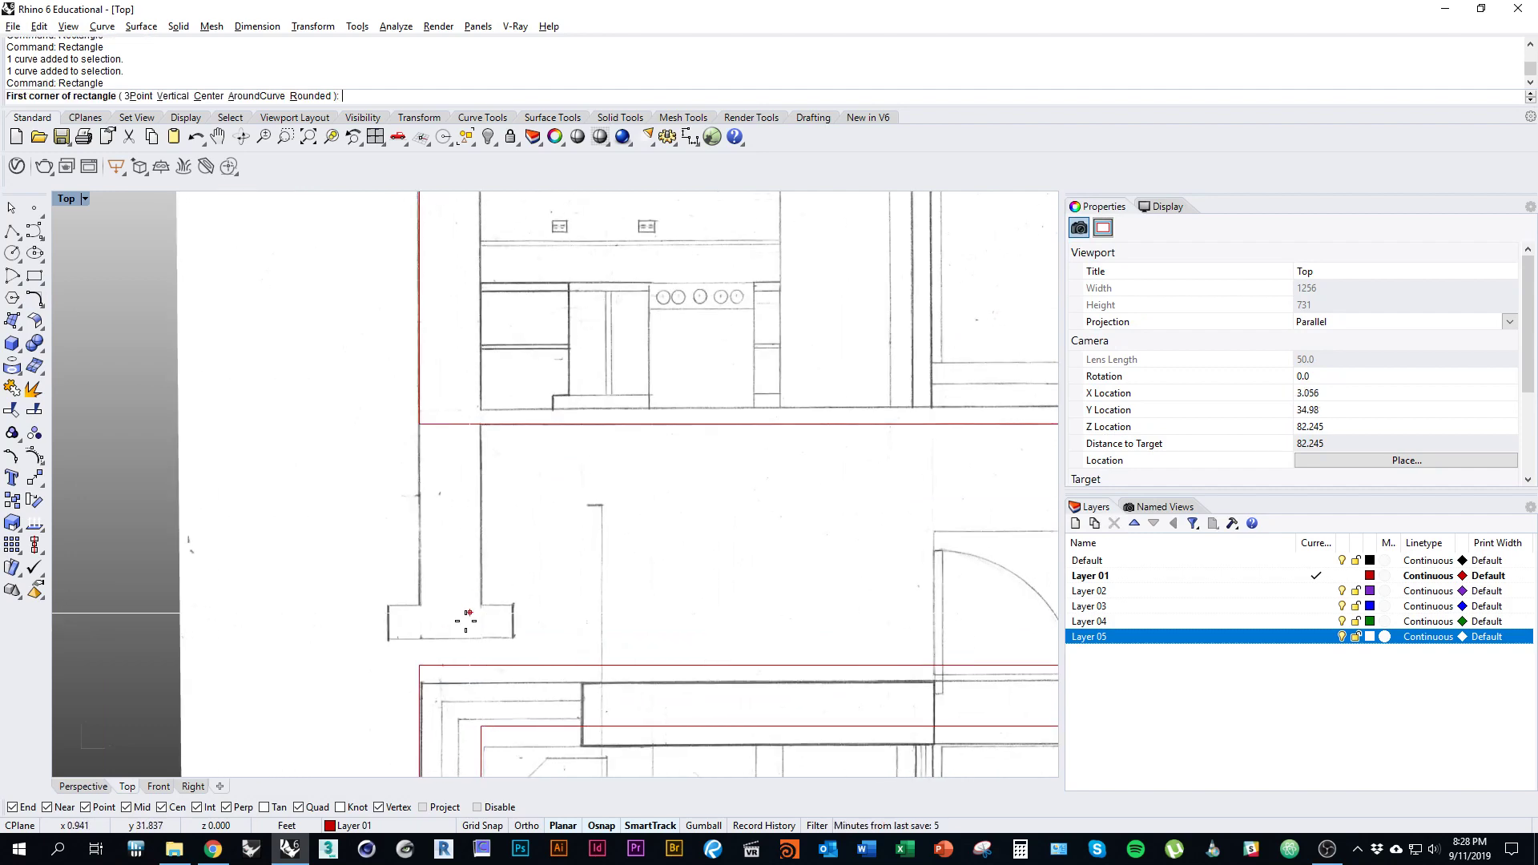
left_click(418, 605)
scroll(462, 585, "down", 2)
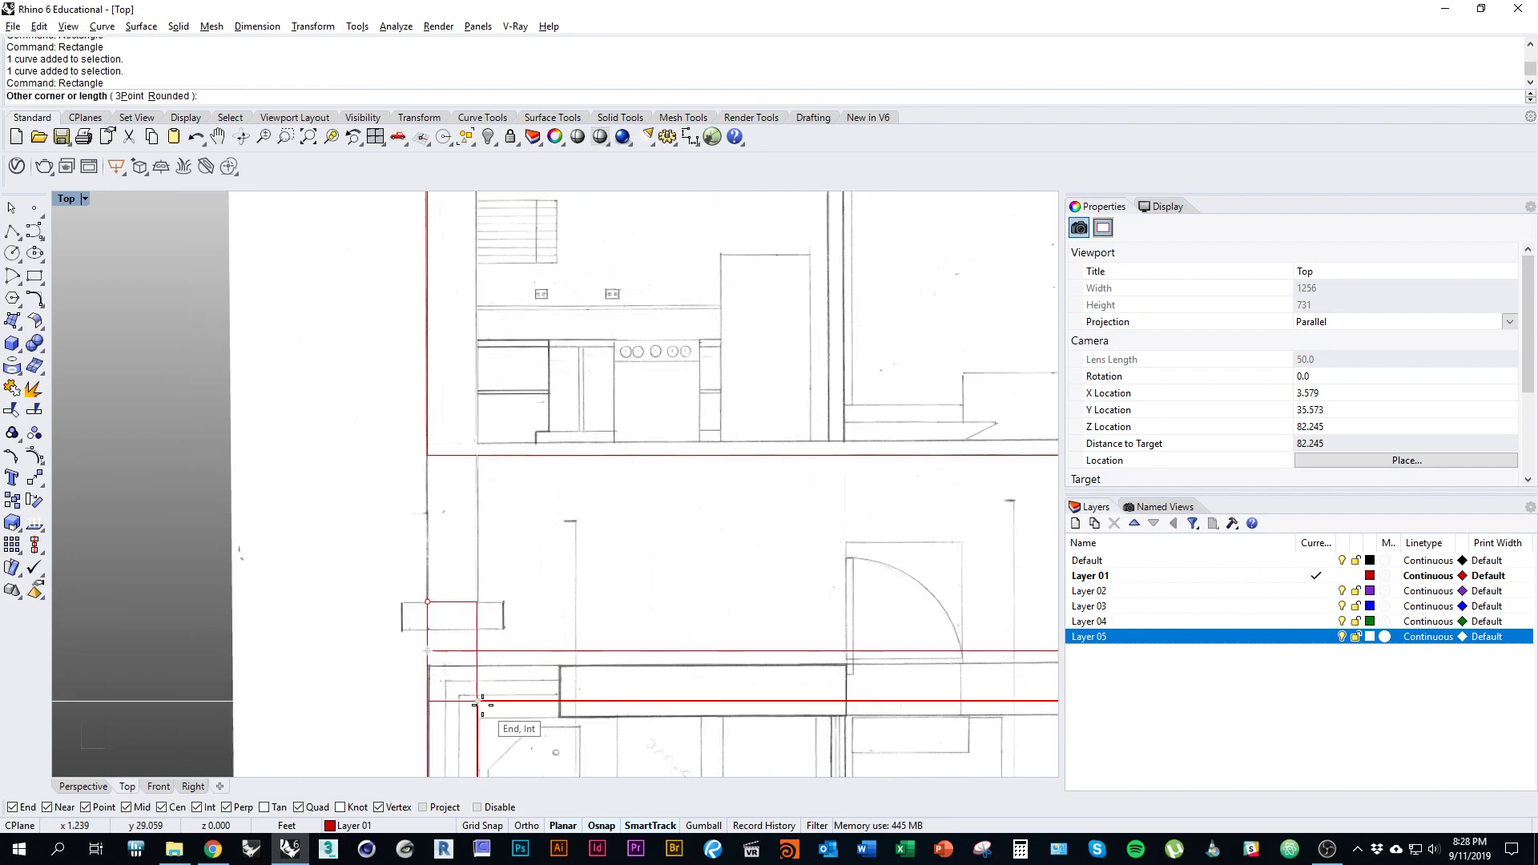
right_click_drag(521, 320, 530, 530)
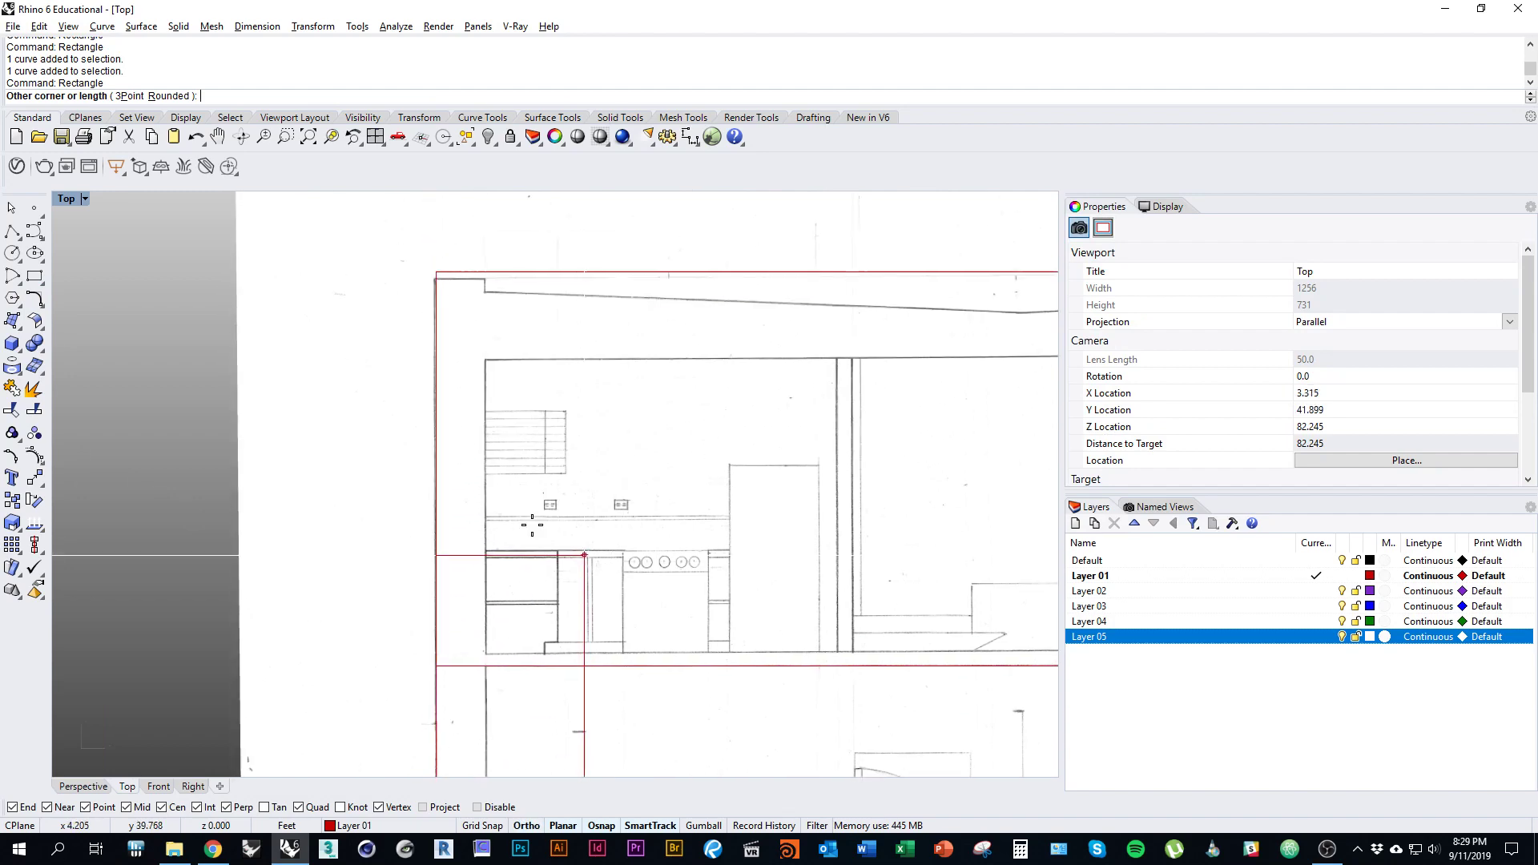
left_click(482, 279)
scroll(456, 358, "down", 4)
right_click_drag(542, 418, 330, 377)
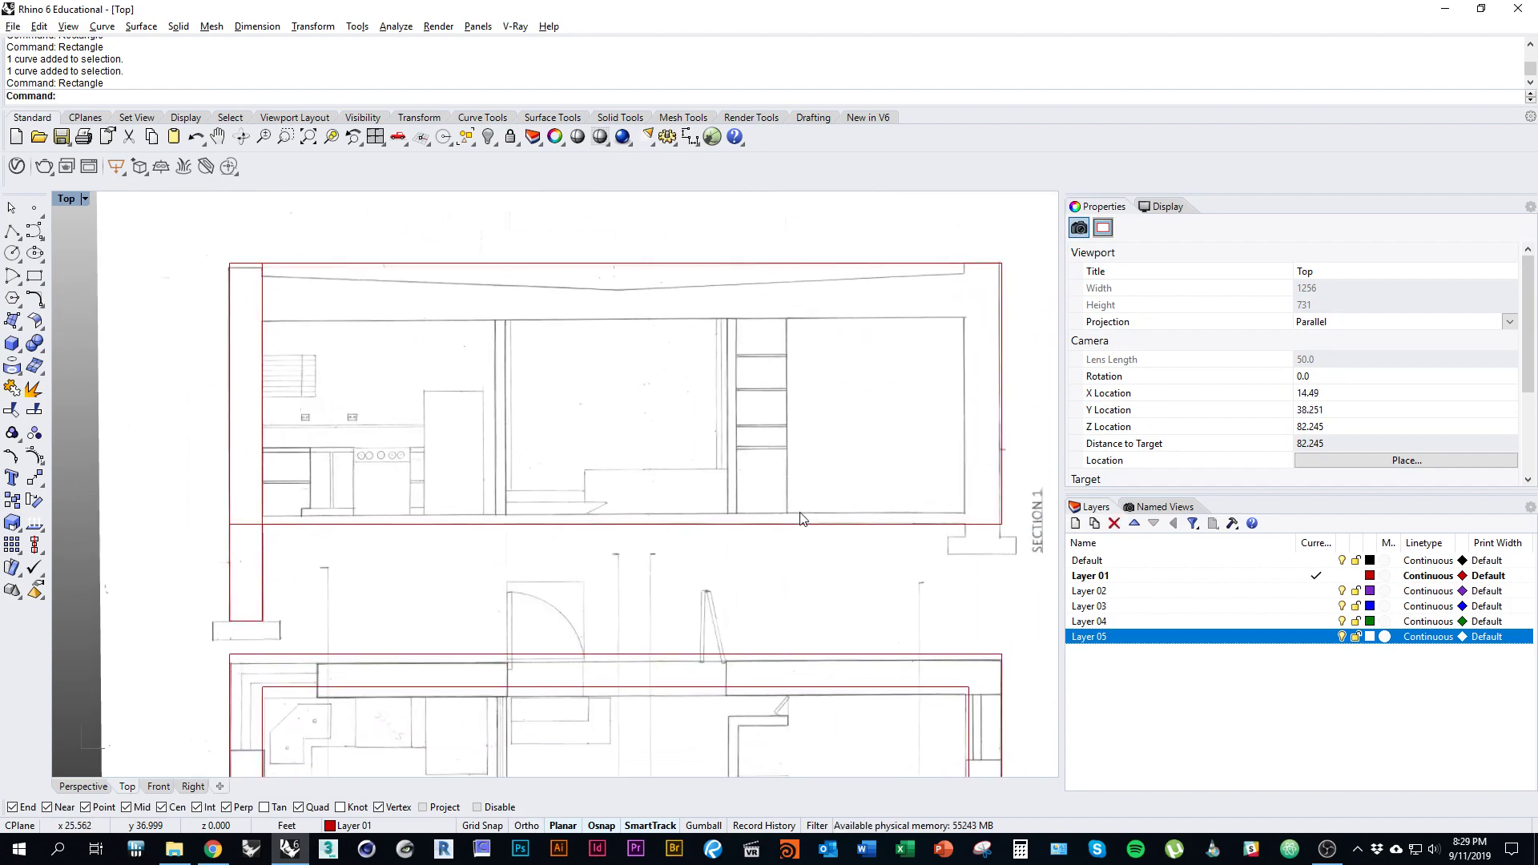
Step: Draw a rectangle over the section's right outer wall, from the top of its footing up to the roof line, aligned with the plan's inner wall line
key("Return")
right_click_drag(802, 519, 717, 504)
mouse_move(920, 639)
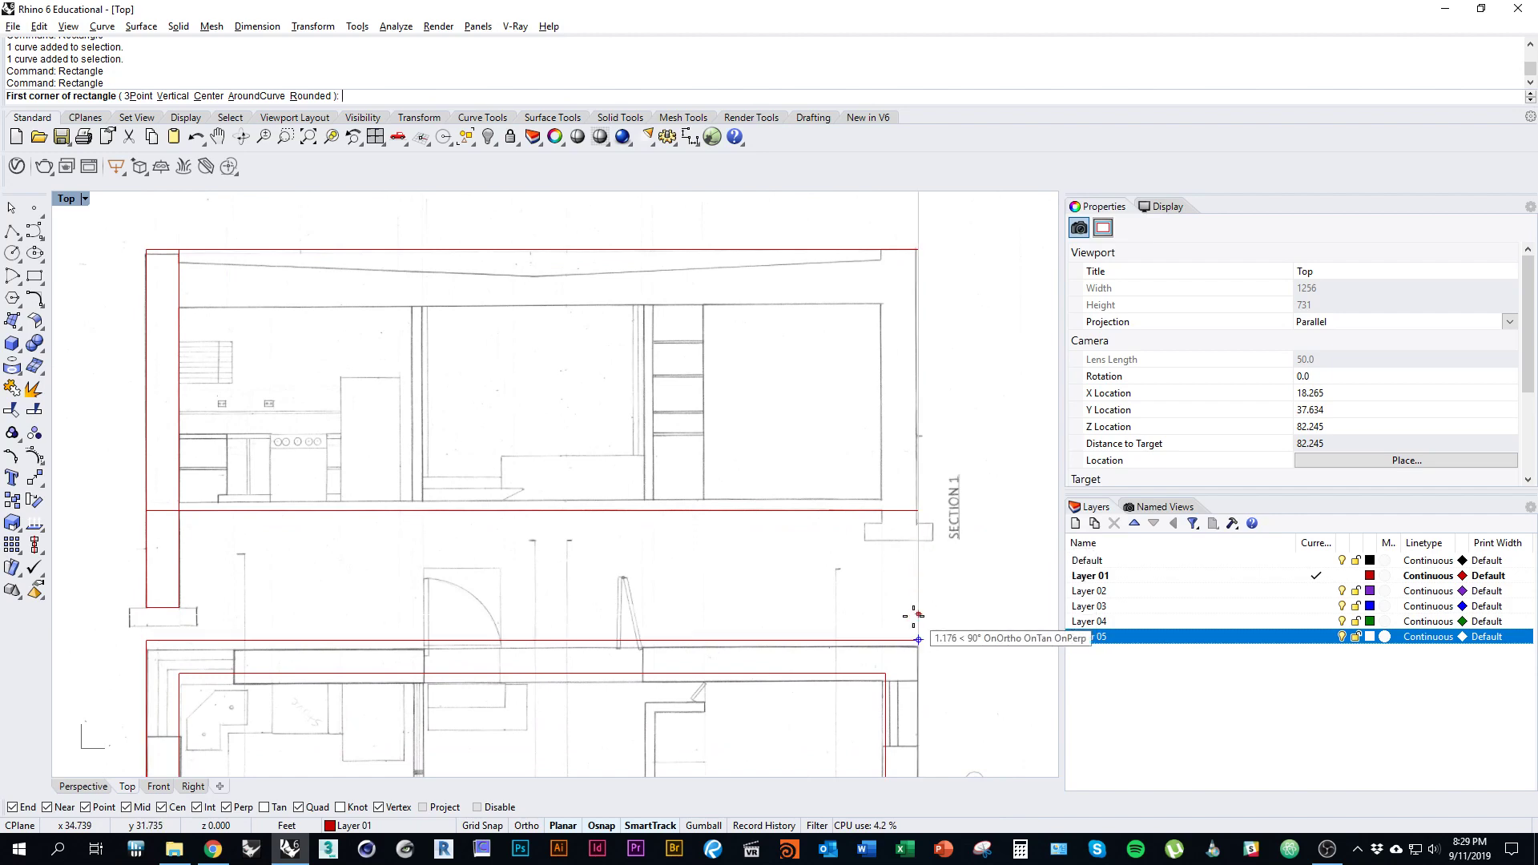
scroll(926, 553, "up", 4)
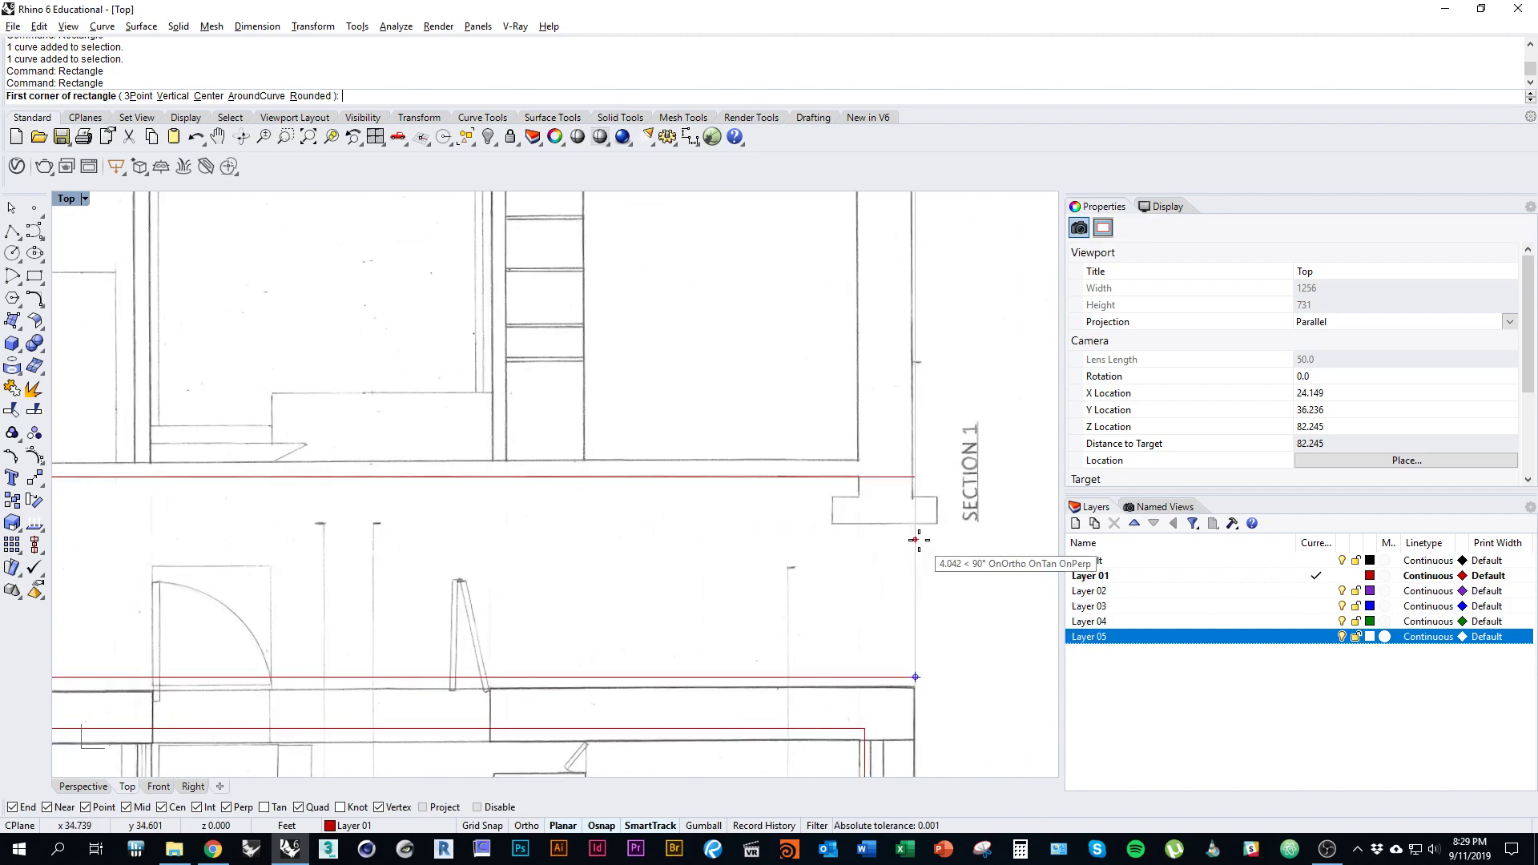
left_click(916, 497)
scroll(869, 545, "down", 3)
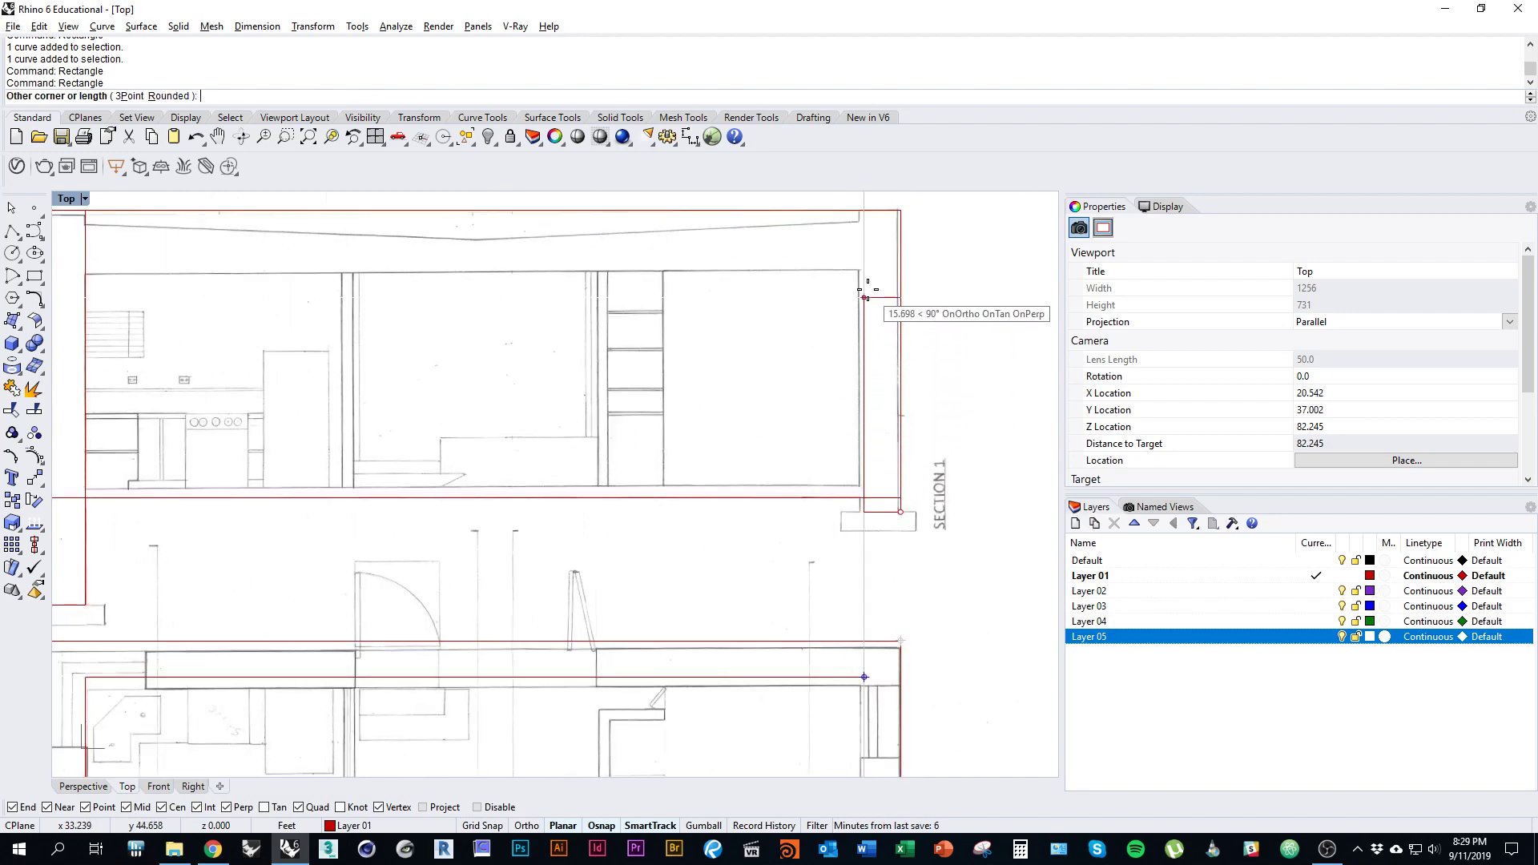
right_click_drag(867, 288, 870, 470)
scroll(868, 452, "up", 4)
left_click(865, 381)
scroll(866, 381, "down", 4)
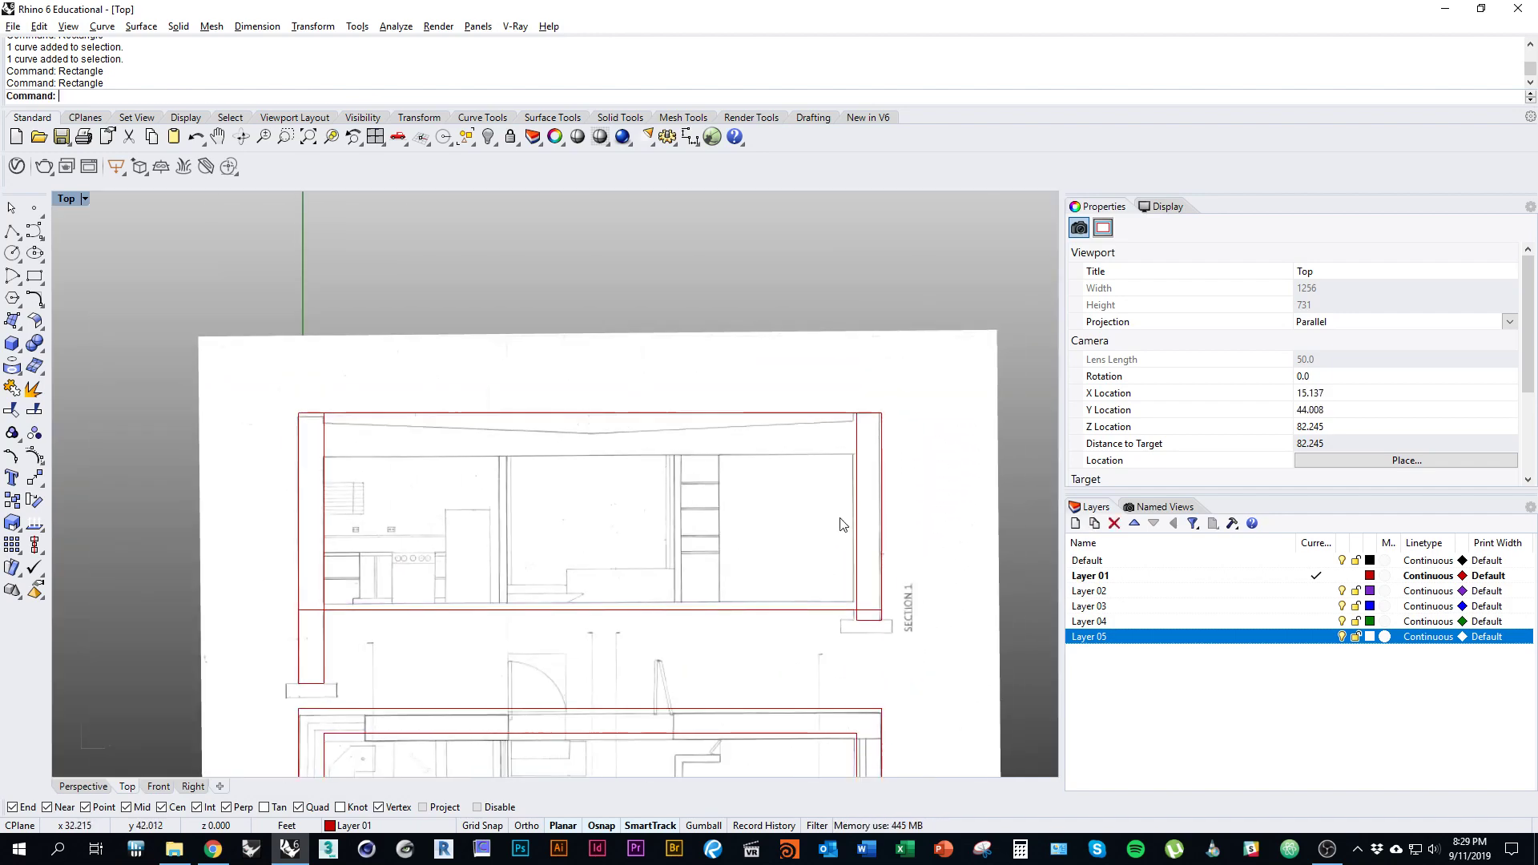
scroll(879, 502, "up", 3)
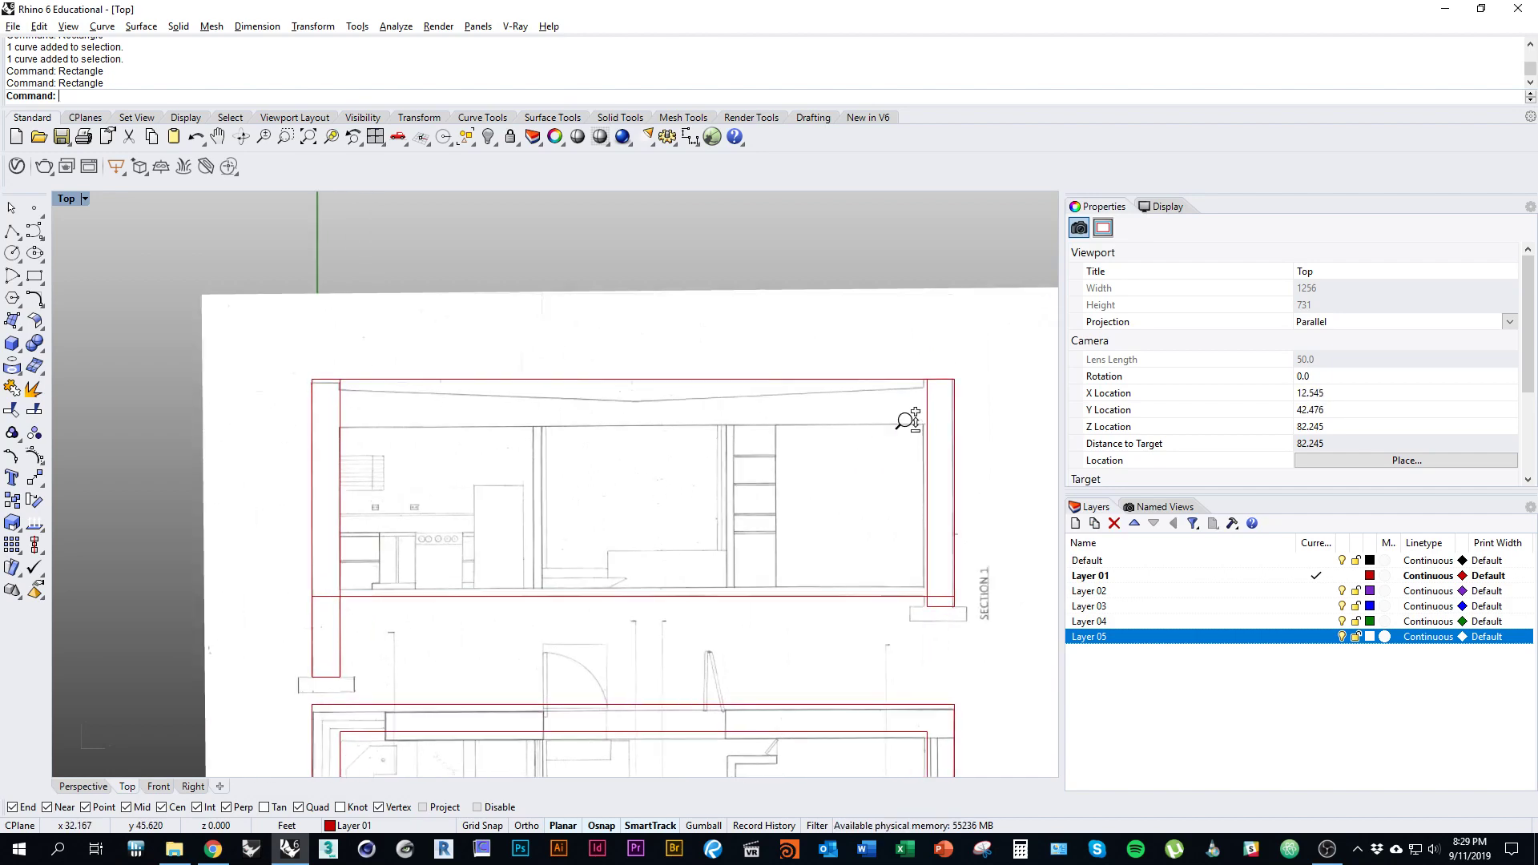
scroll(911, 659, "up", 2)
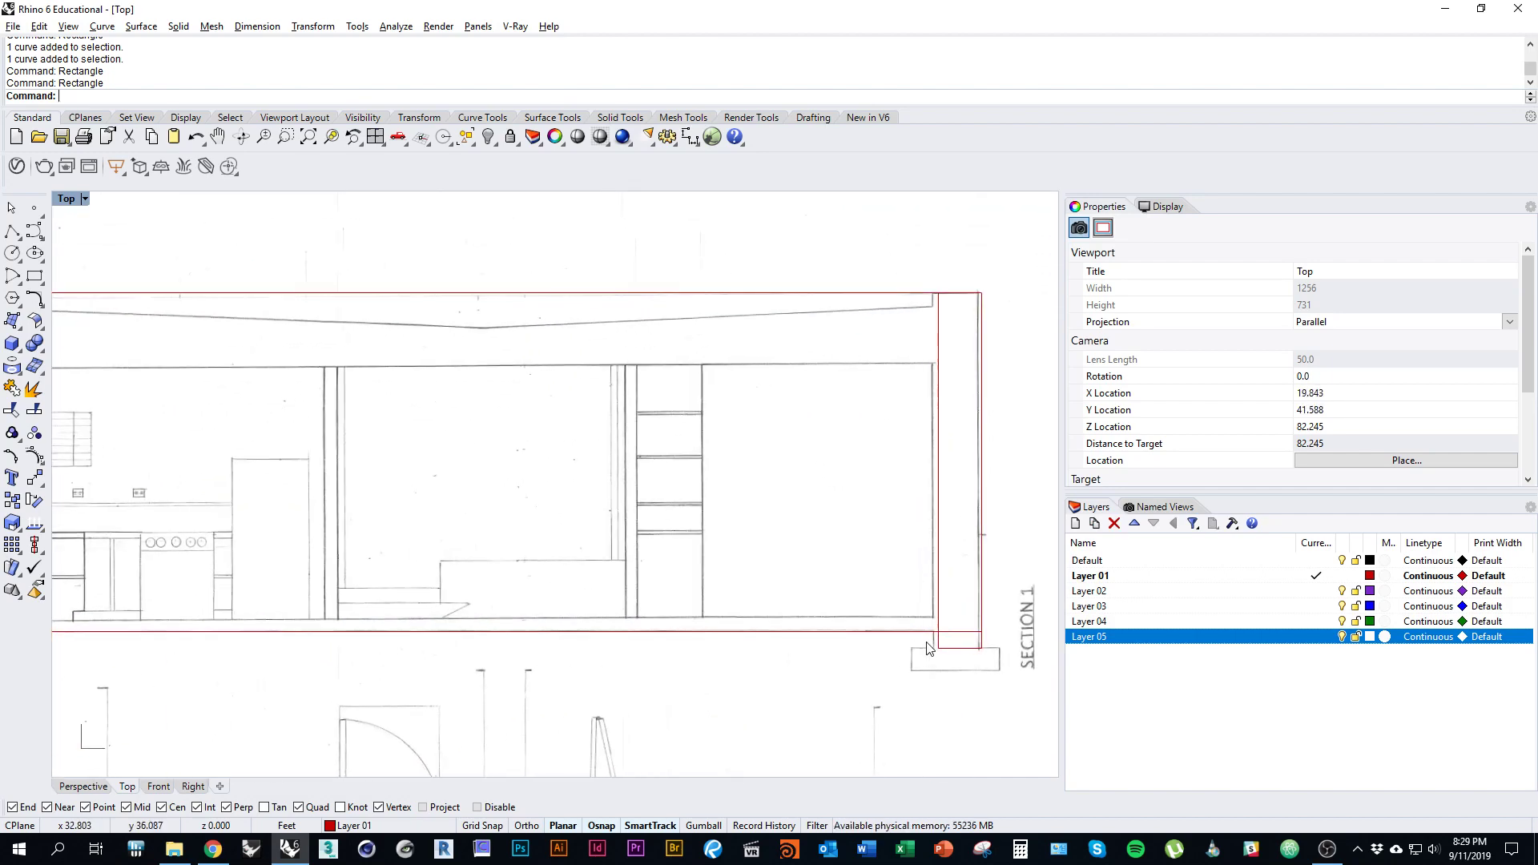
right_click(926, 646)
scroll(933, 631, "up", 7)
scroll(875, 629, "down", 7)
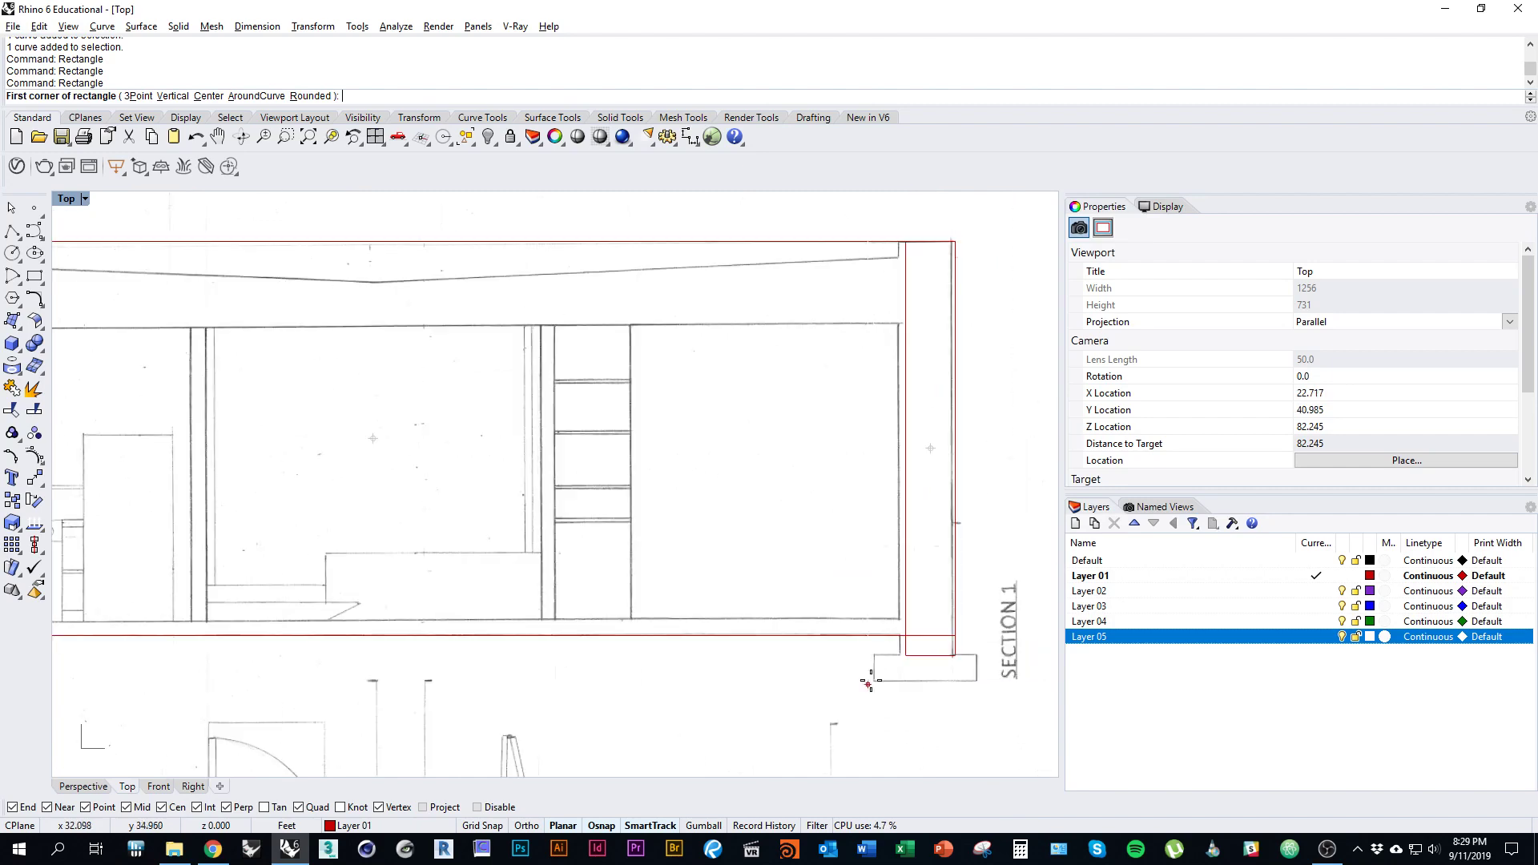
key("Escape")
Step: Explode the large rectangle around the section into separate line segments and deselect them
left_click(877, 644)
left_click(880, 636)
left_click(922, 678)
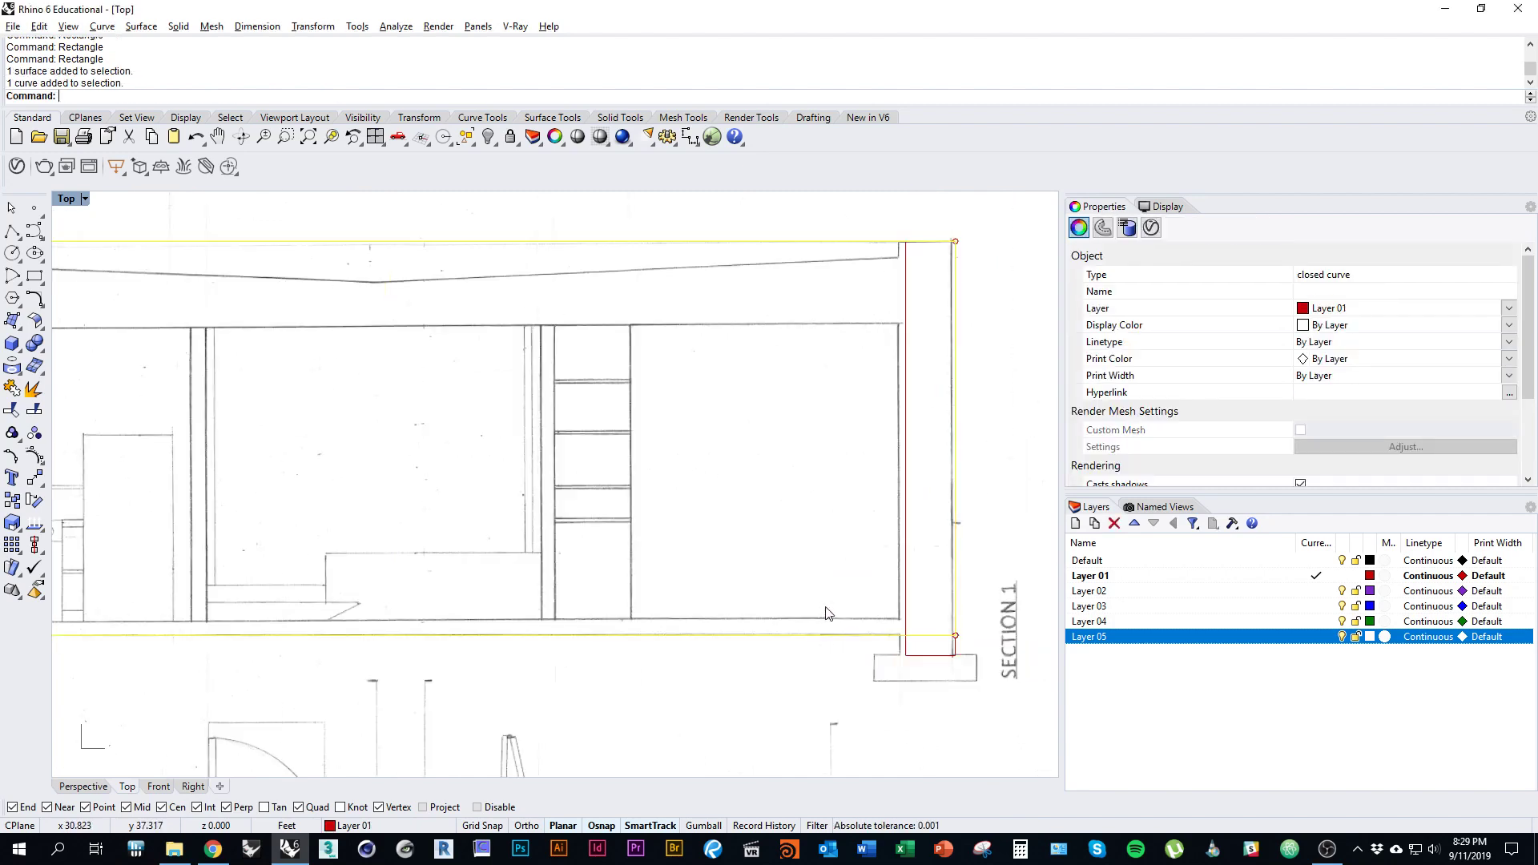
scroll(926, 617, "down", 3)
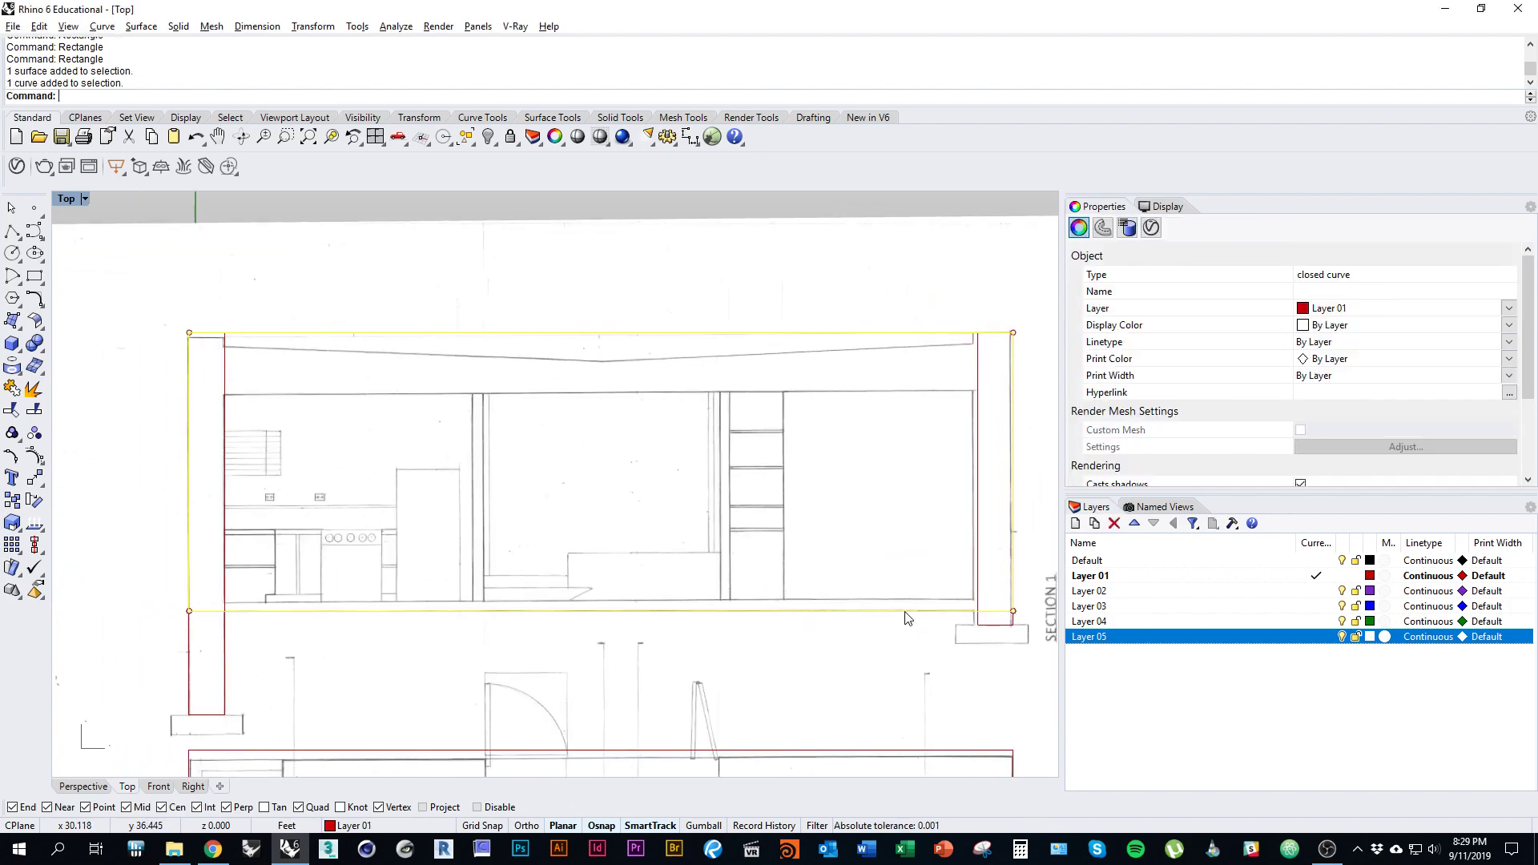
right_click_drag(867, 585, 843, 580)
type("Expl")
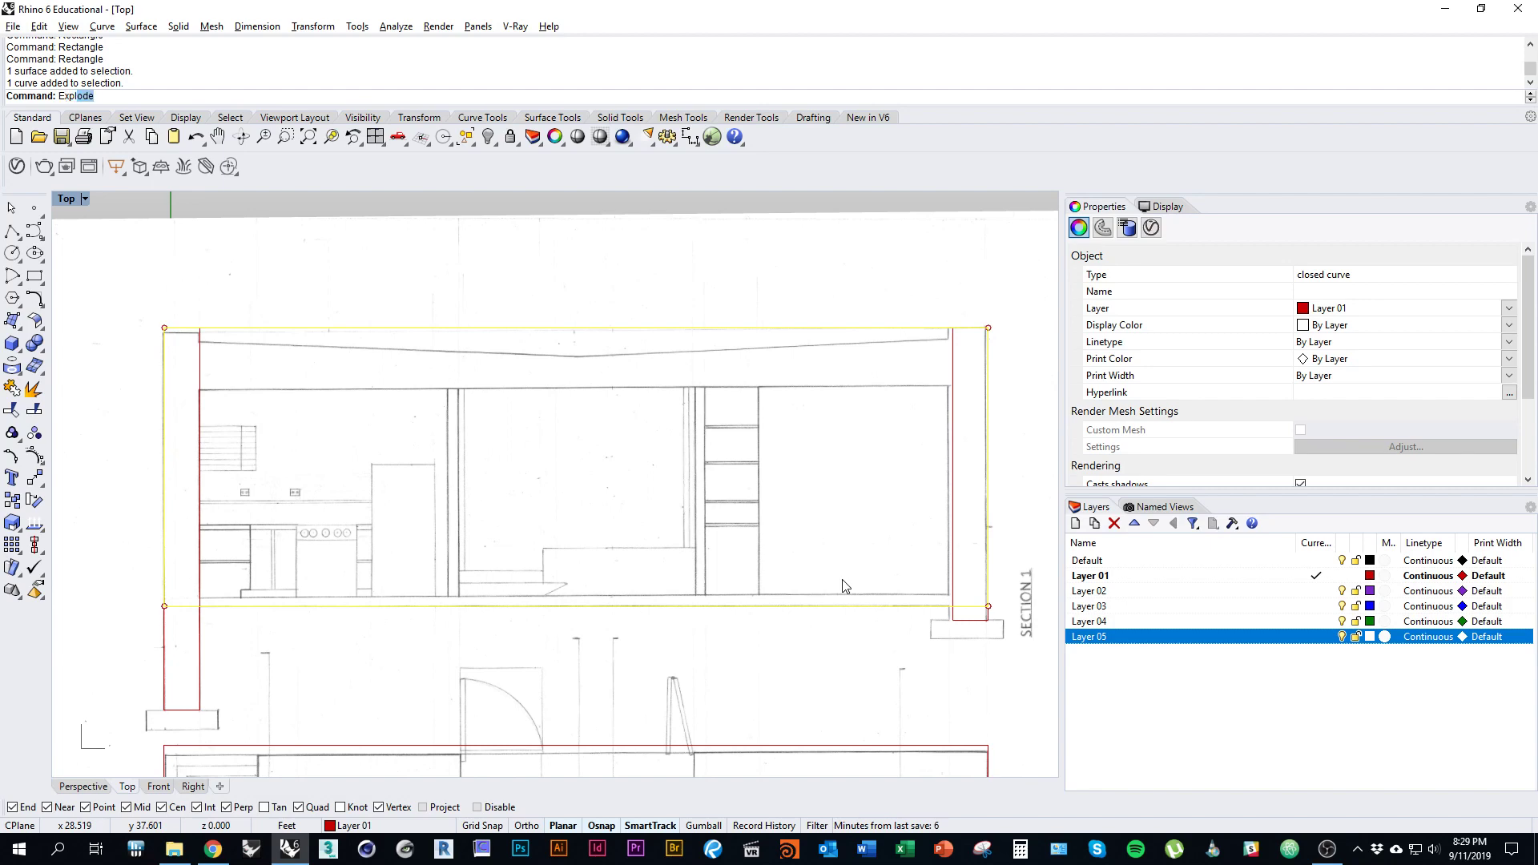
type("ode")
key("Return")
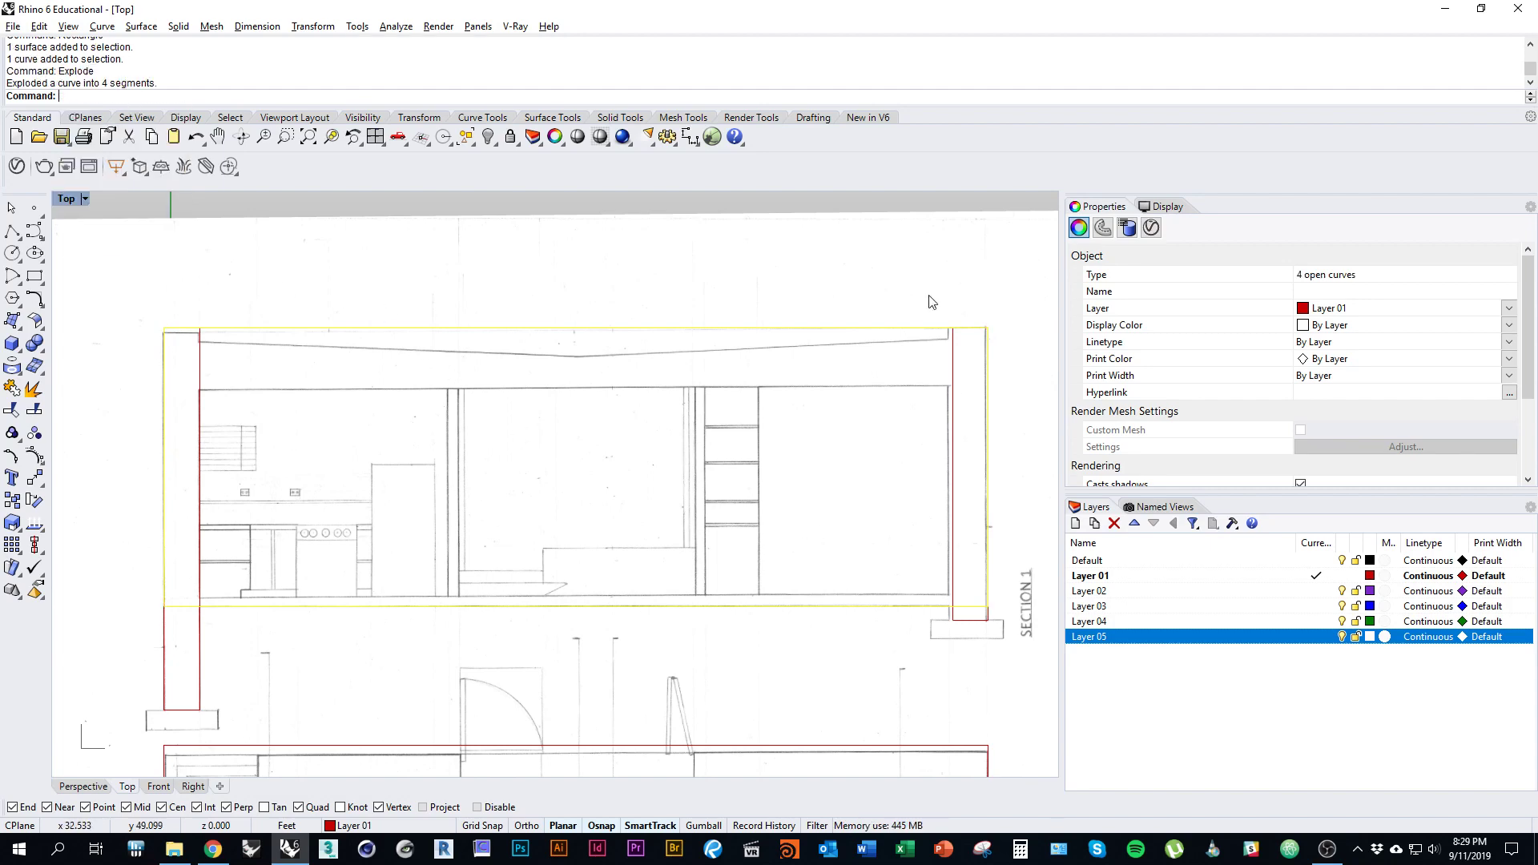
key("Return")
key("Escape")
Step: Lock Layer 05 and offset the section's slab bottom line 5 inches upward to mark the floor surface
left_click(831, 611)
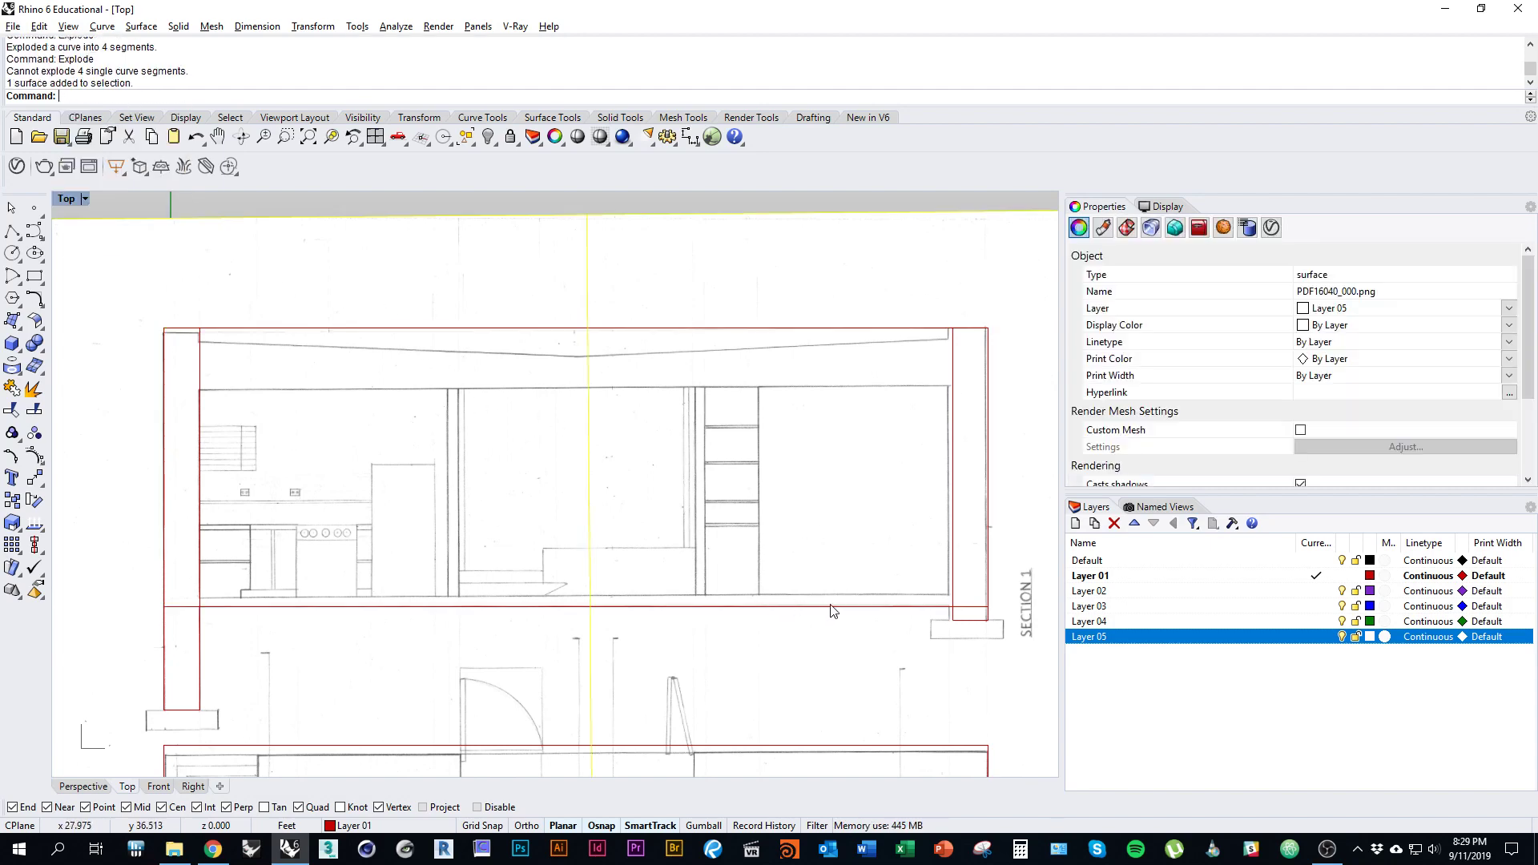
left_click(840, 607)
left_click(841, 609)
mouse_move(862, 612)
right_mouse_down()
mouse_move(805, 576)
mouse_move(871, 614)
right_mouse_up()
left_click(1355, 637)
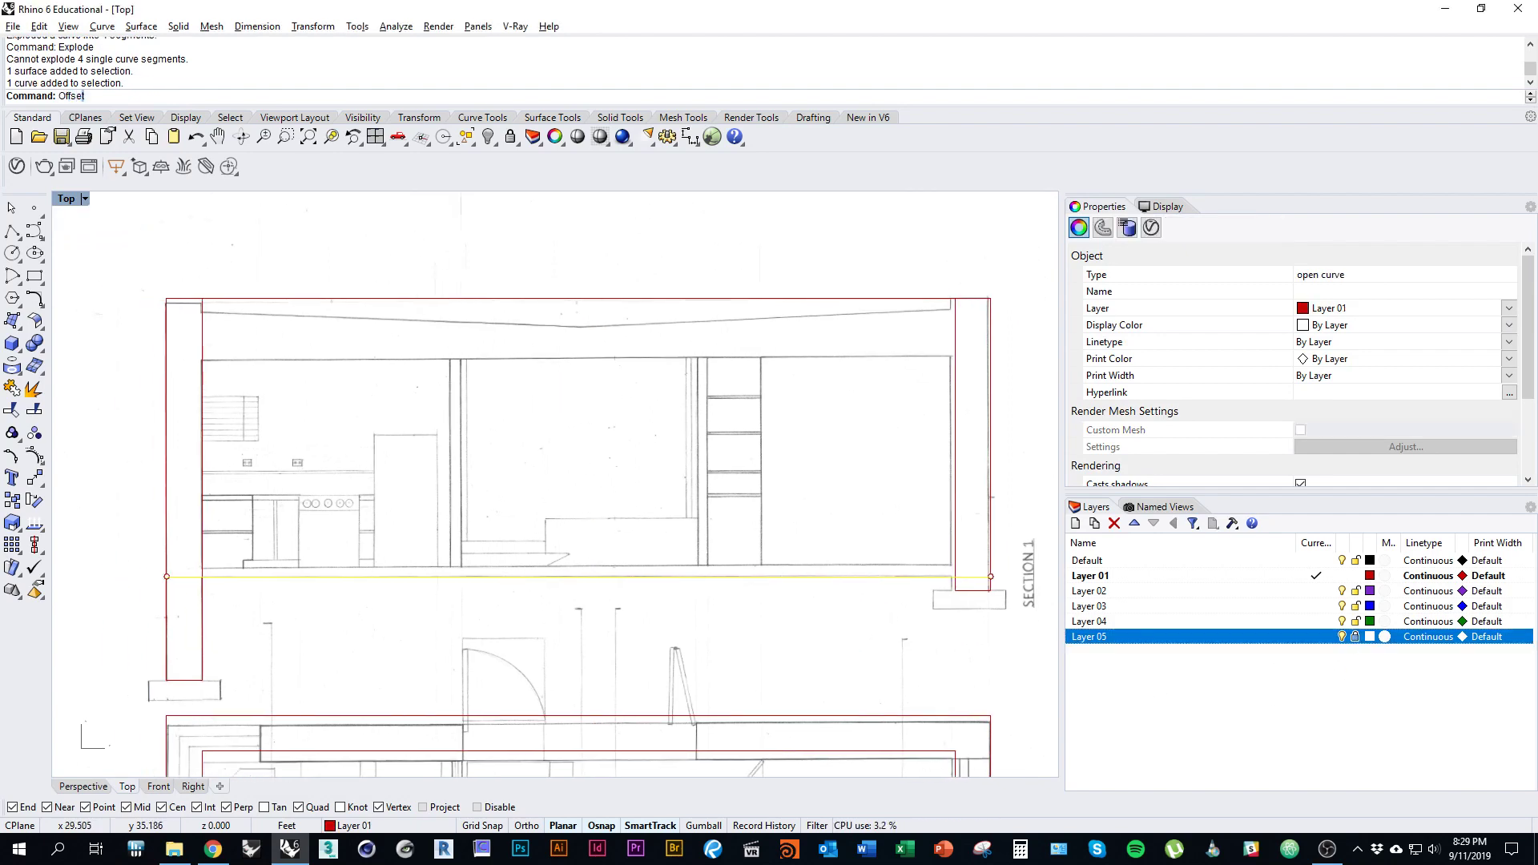
key("Return")
scroll(804, 526, "up", 4)
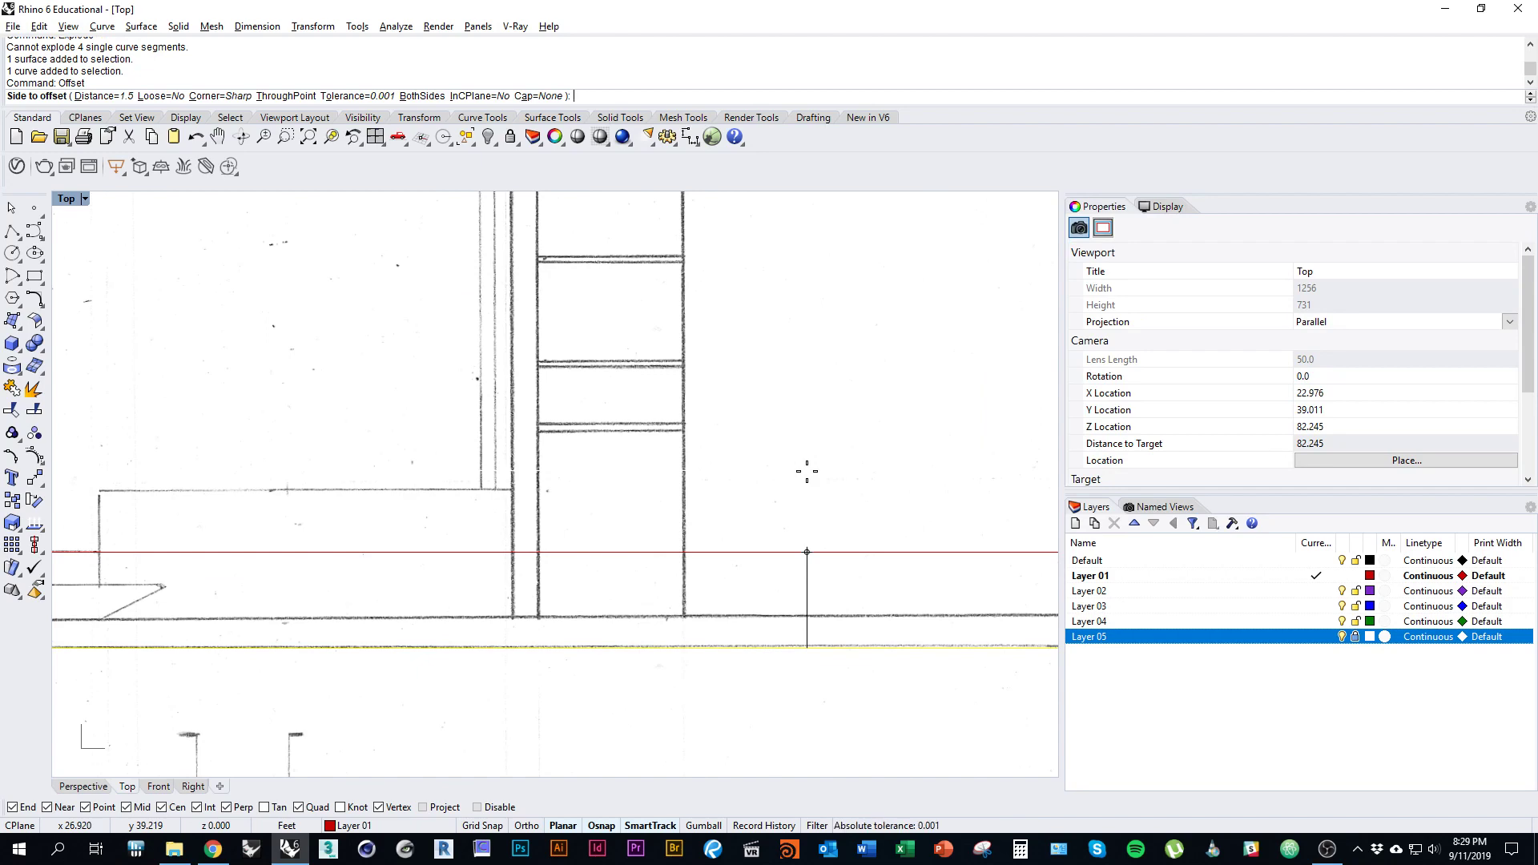
type("5\"")
key("Return")
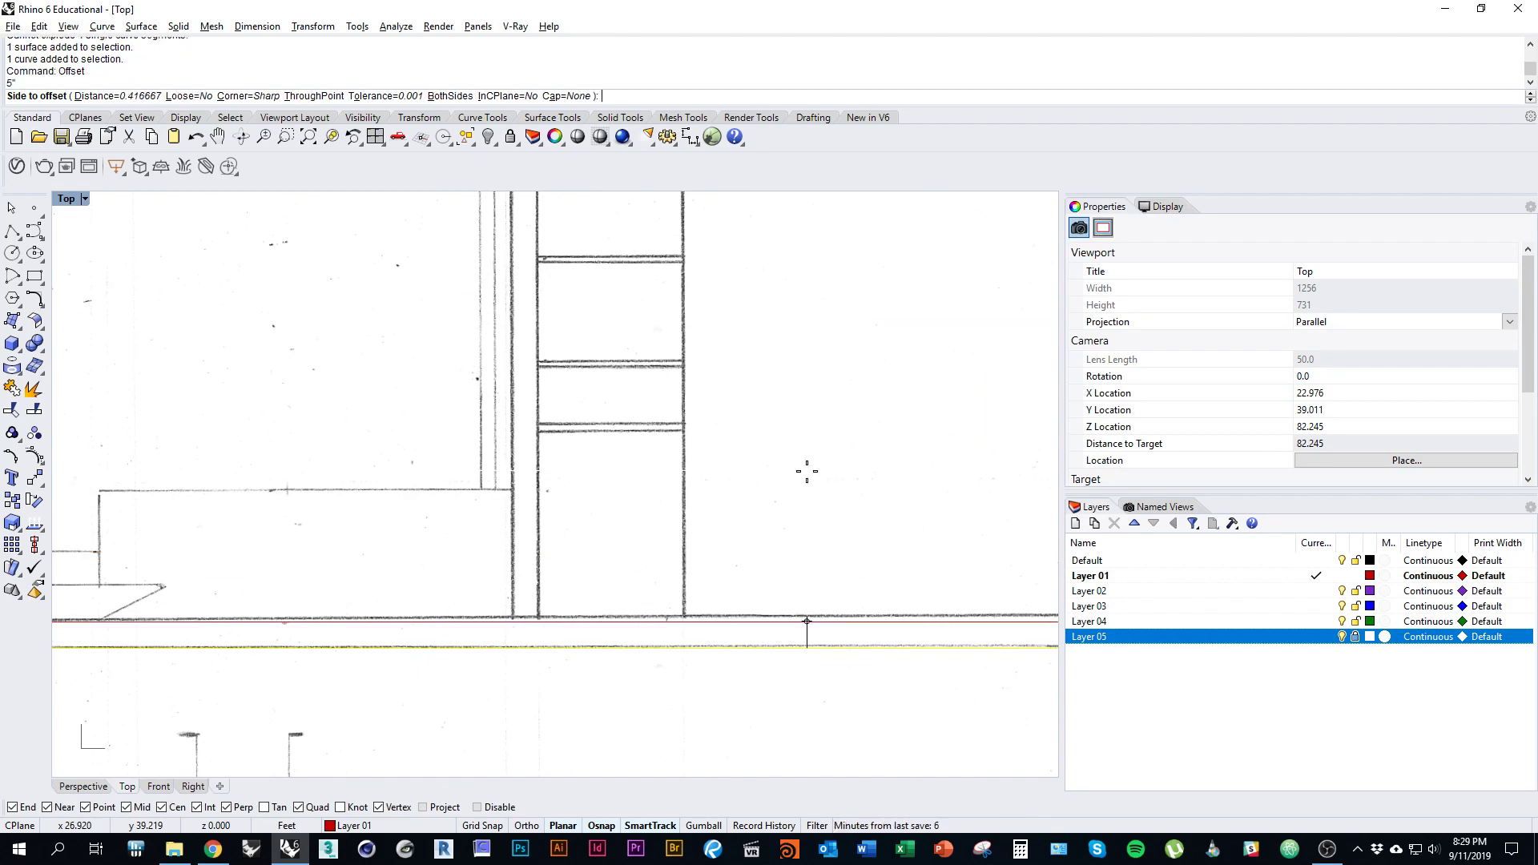
left_click(689, 474)
scroll(526, 539, "down", 5)
scroll(508, 439, "up", 6)
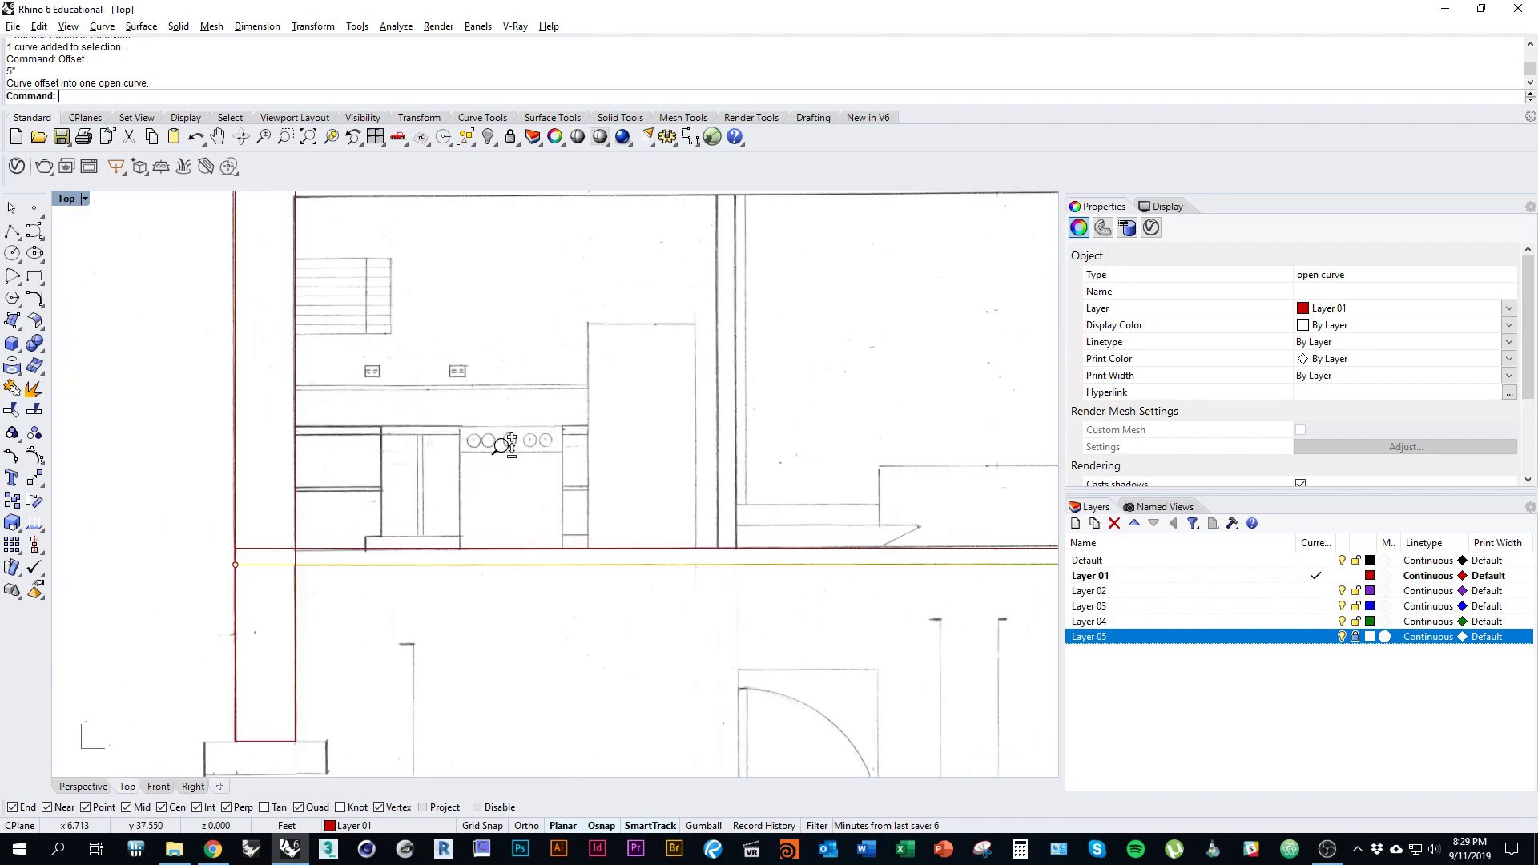
right_click_drag(742, 559, 500, 637)
key("Escape")
right_click_drag(628, 459, 569, 481)
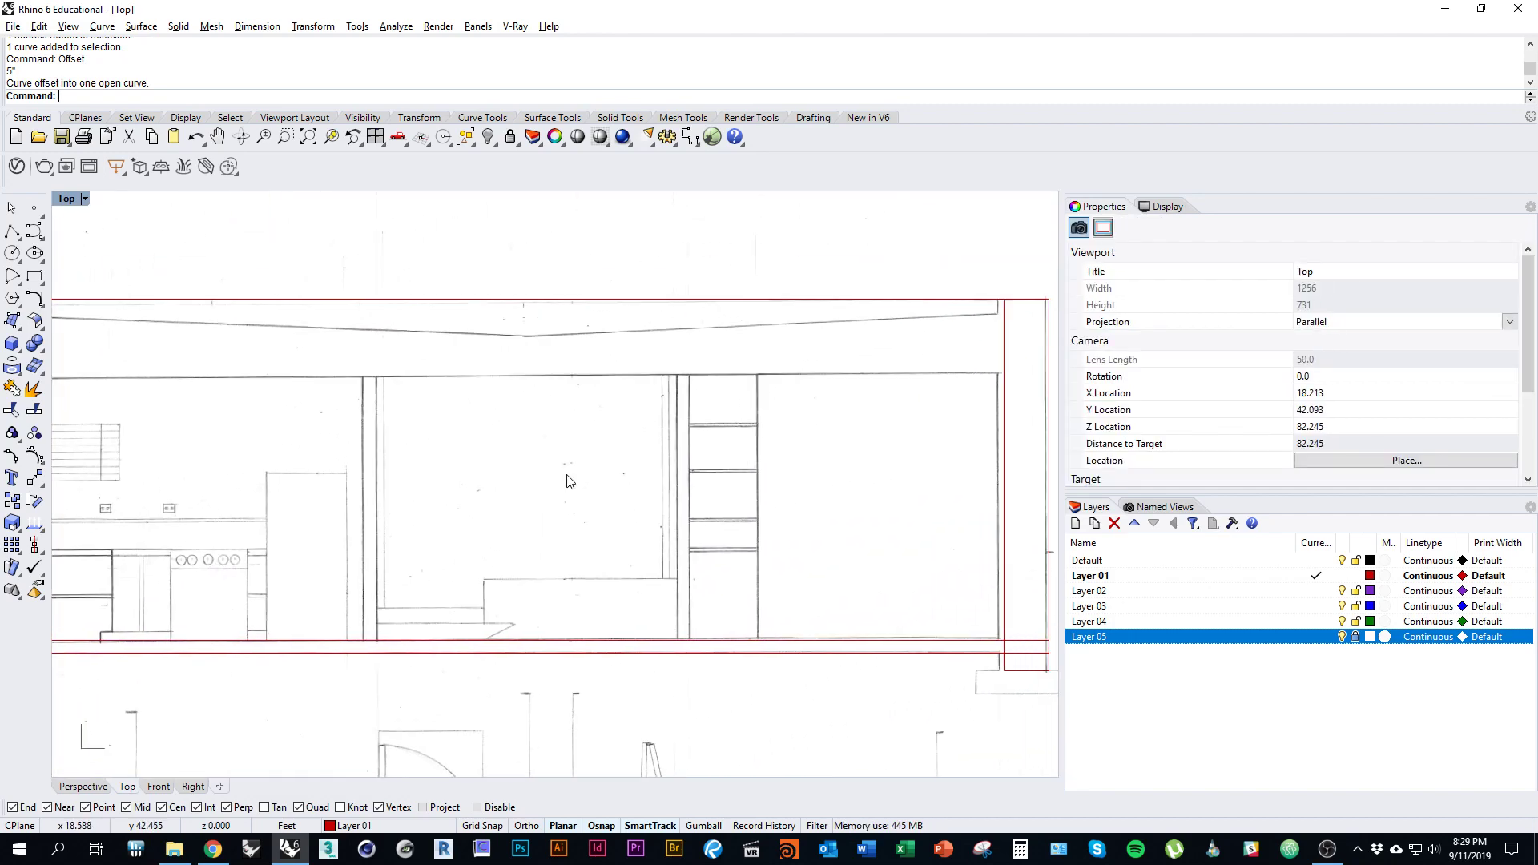
Step: Select the section's floor surface line, the upper of the two slab lines
scroll(569, 481, "down", 3)
right_click_drag(636, 520, 568, 529)
left_click(759, 611)
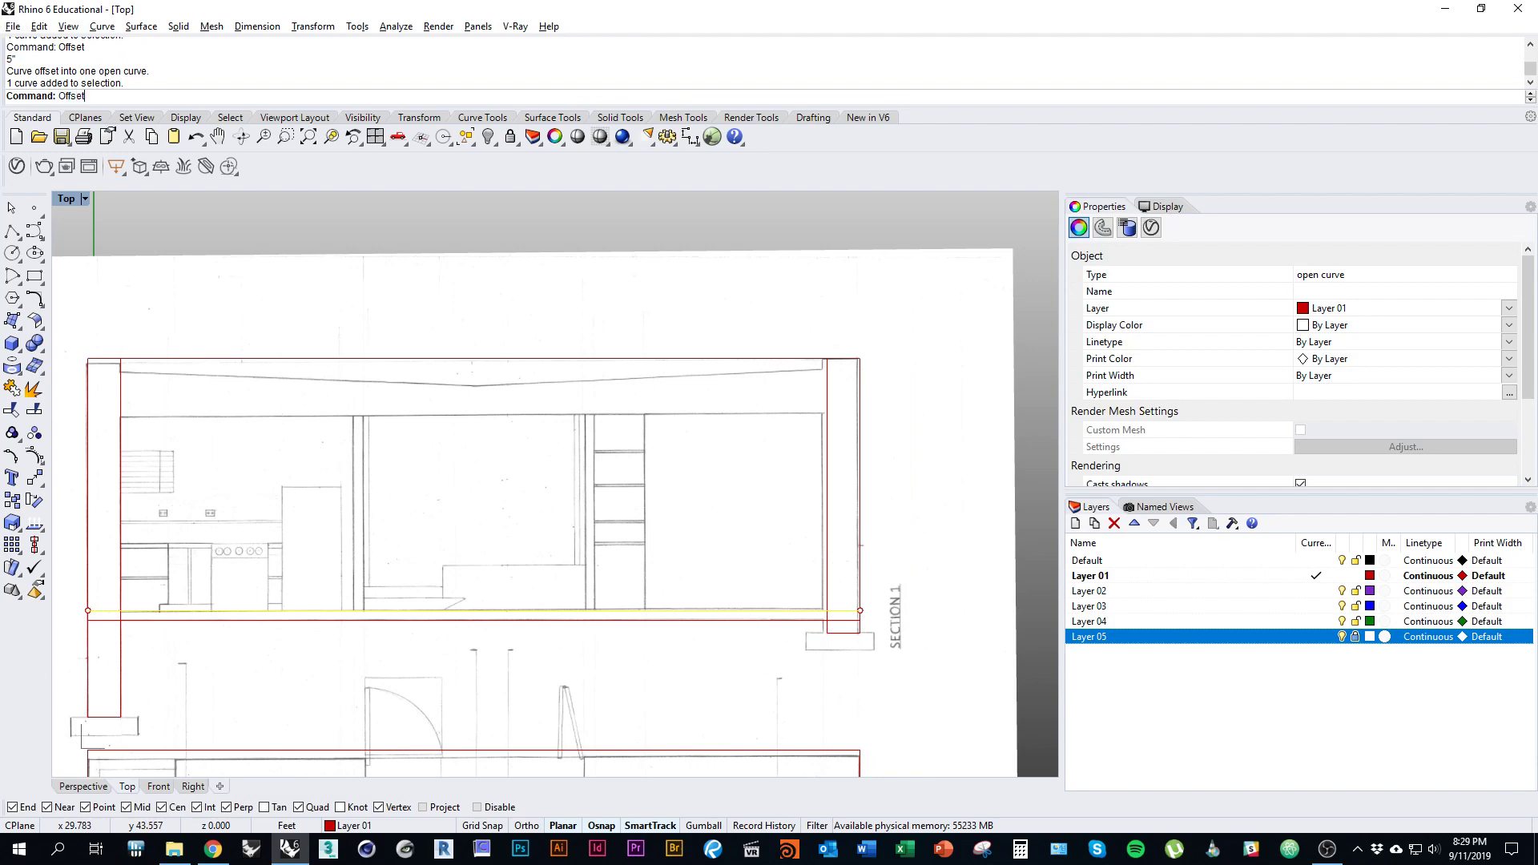
key("Return")
type("d")
key("Return")
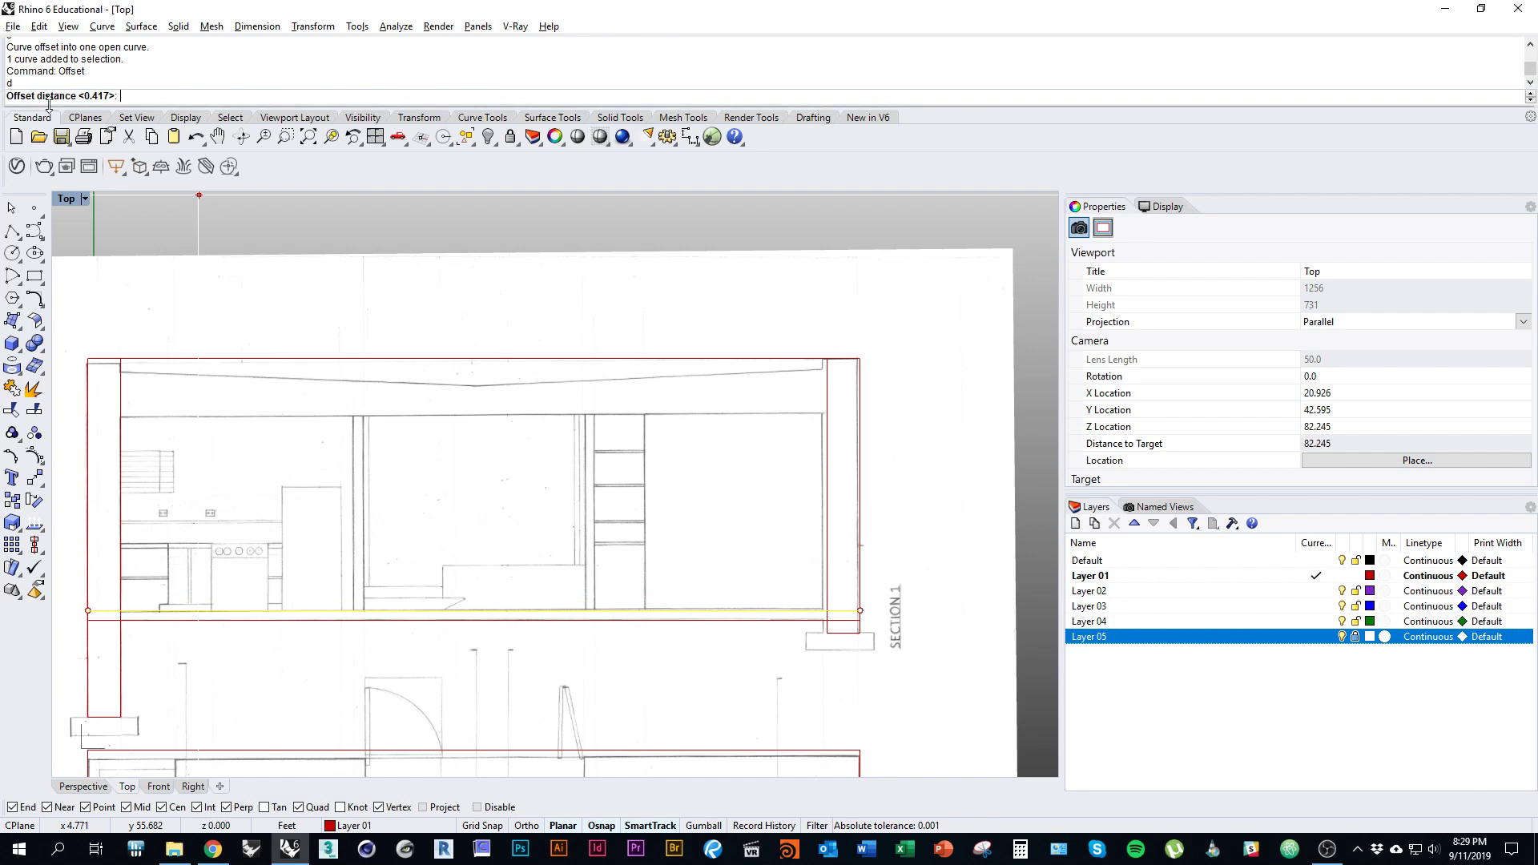
key("Escape")
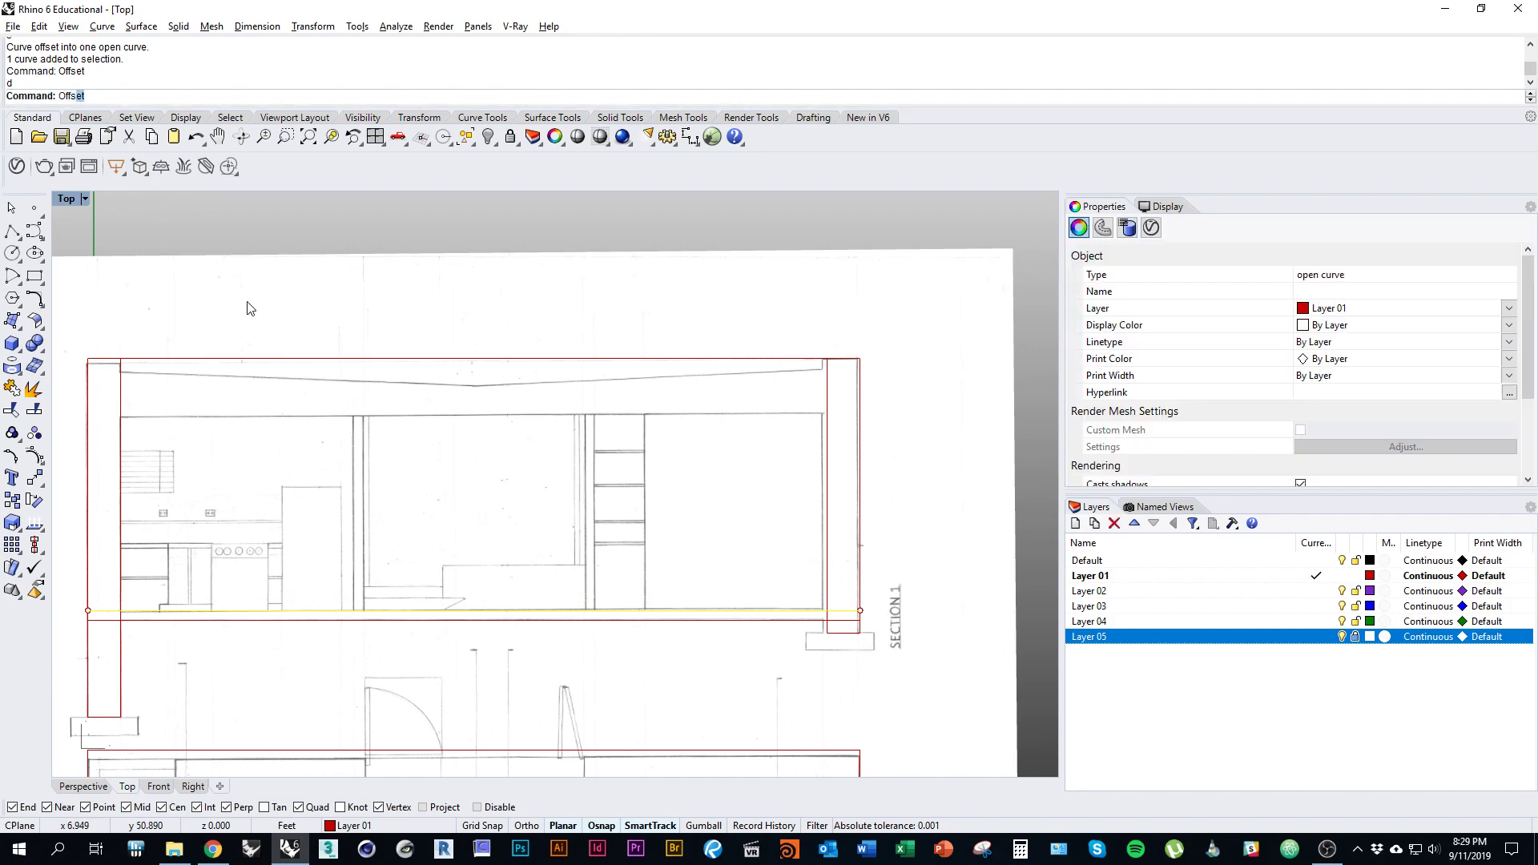
Step: Offset the selected floor surface line 9 feet upward to mark the section's ceiling line
type("Offs")
key("Return")
left_click(81, 97)
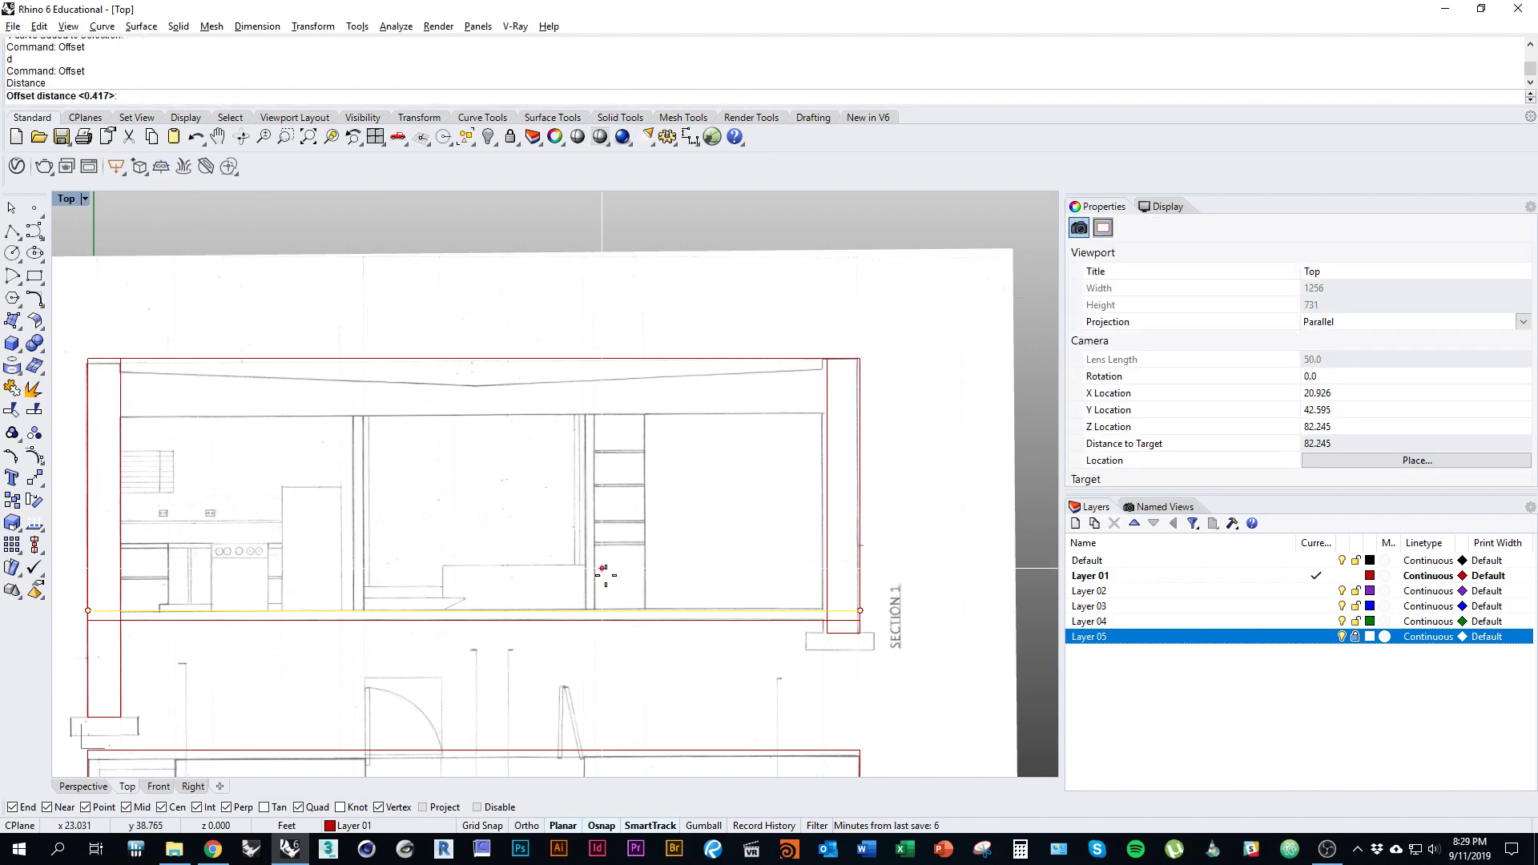
left_click(656, 611)
scroll(653, 620, "up", 3)
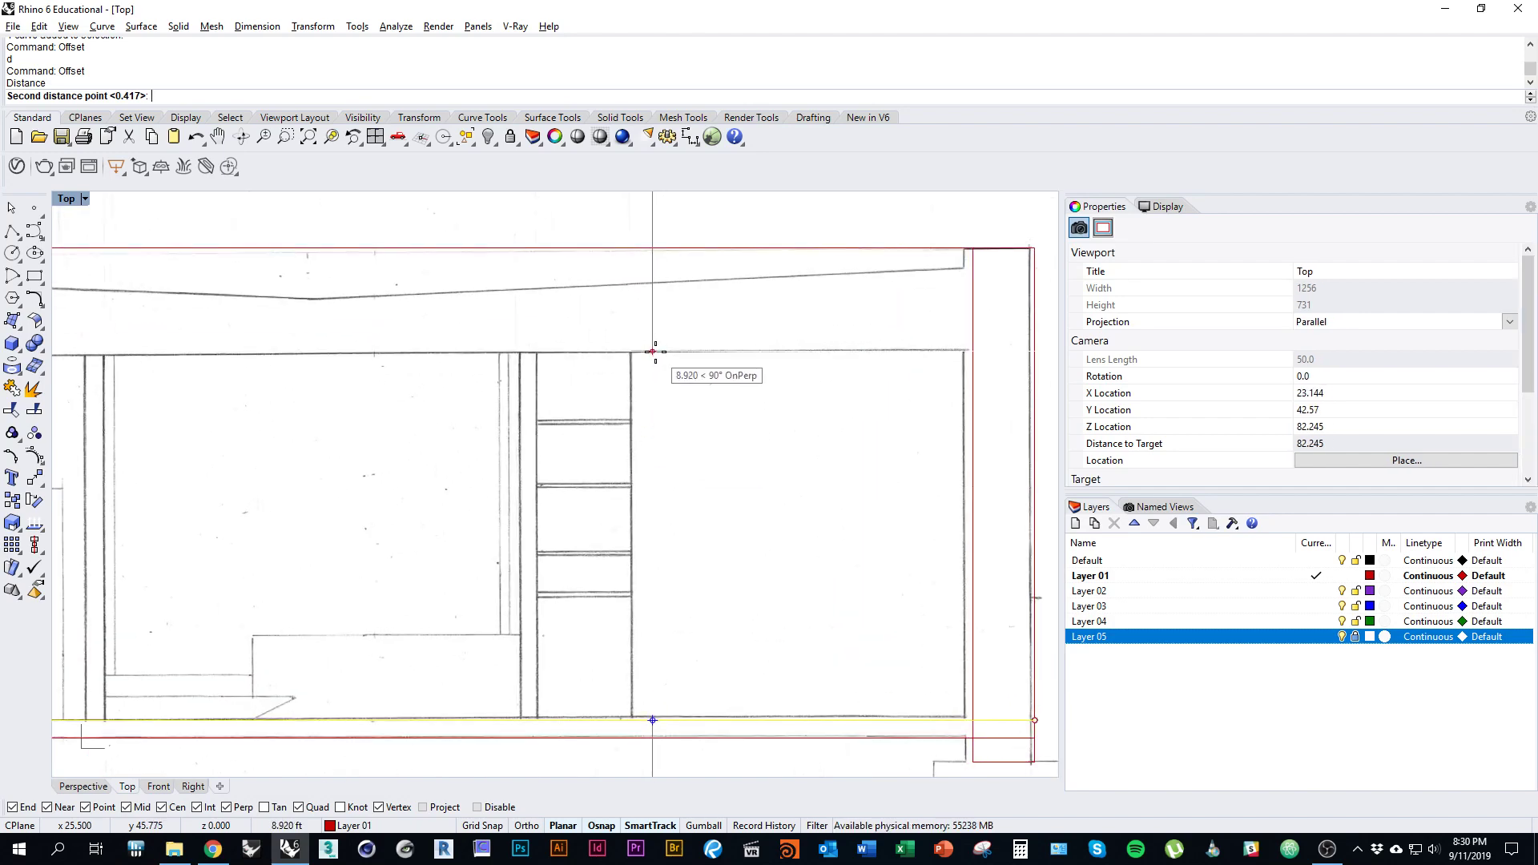
key("Return")
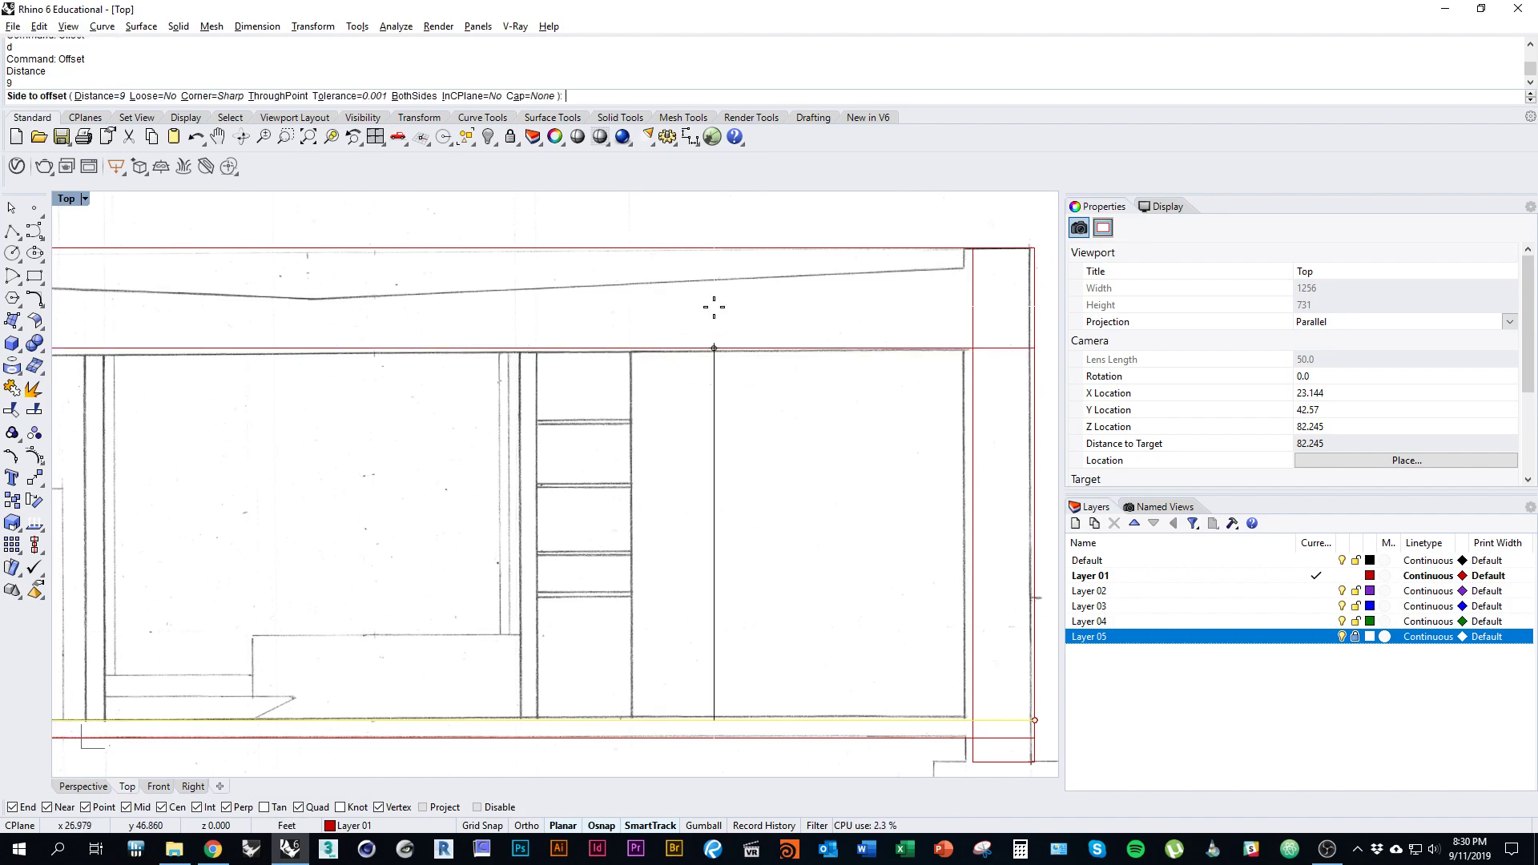
scroll(713, 309, "down", 1)
right_click_drag(715, 322, 737, 333)
left_click(741, 345)
scroll(767, 443, "down", 3)
right_click_drag(710, 447, 880, 463)
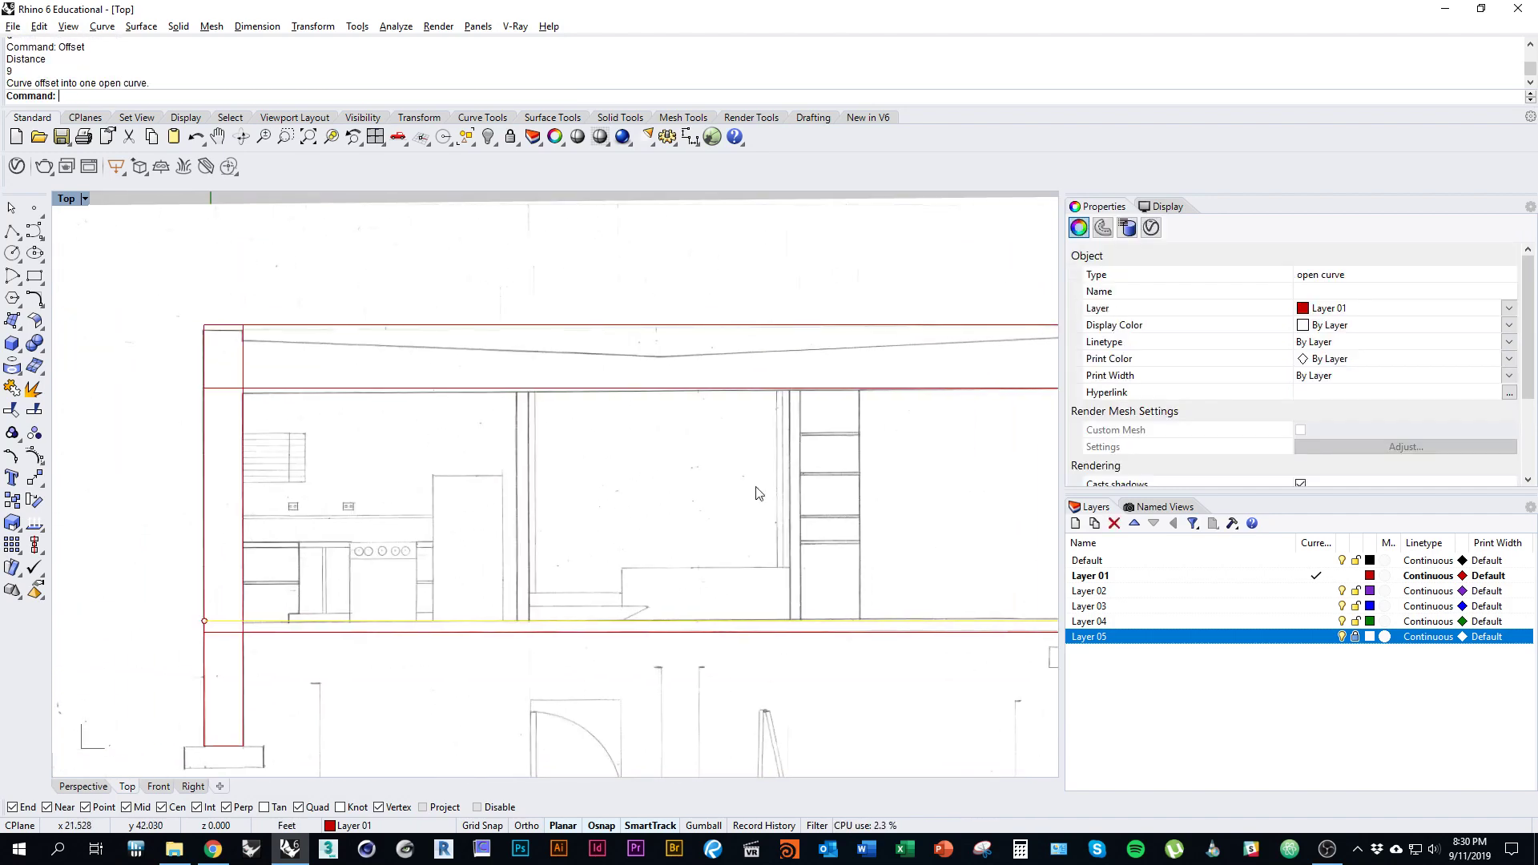
Step: Check the traced section lines against the drawing and examine the plan's outer walls, interior partitions and openings
right_click_drag(758, 493, 656, 467)
scroll(749, 449, "down", 5)
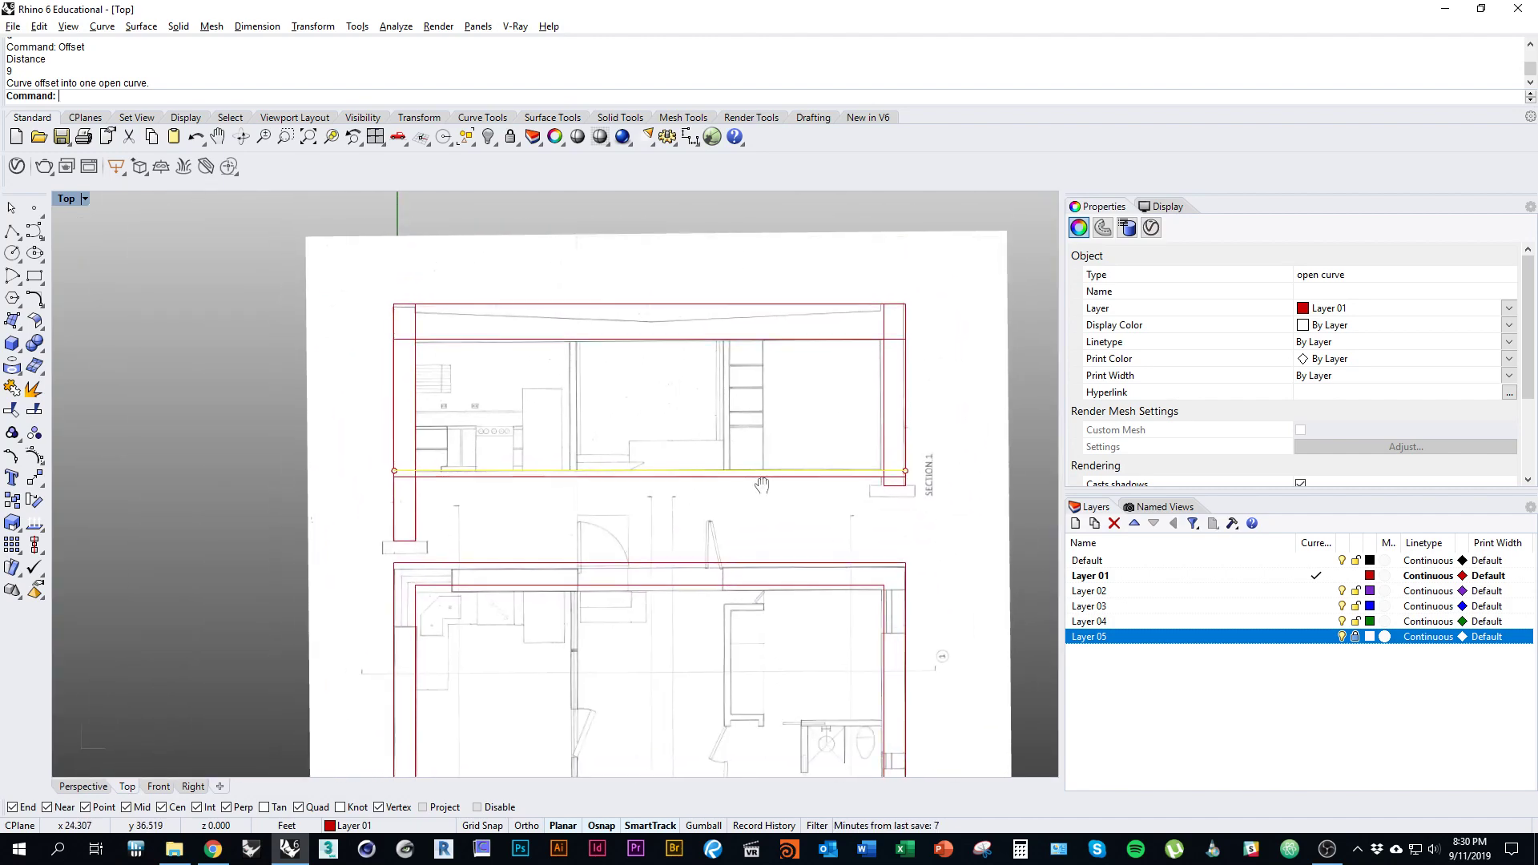
scroll(885, 457, "up", 4)
scroll(932, 518, "down", 1)
mouse_move(932, 518)
right_mouse_down()
mouse_move(958, 491)
mouse_move(889, 266)
mouse_move(845, 255)
mouse_move(803, 207)
mouse_move(810, 699)
mouse_move(841, 211)
mouse_move(854, 275)
right_mouse_up()
right_click_drag(609, 451, 704, 377)
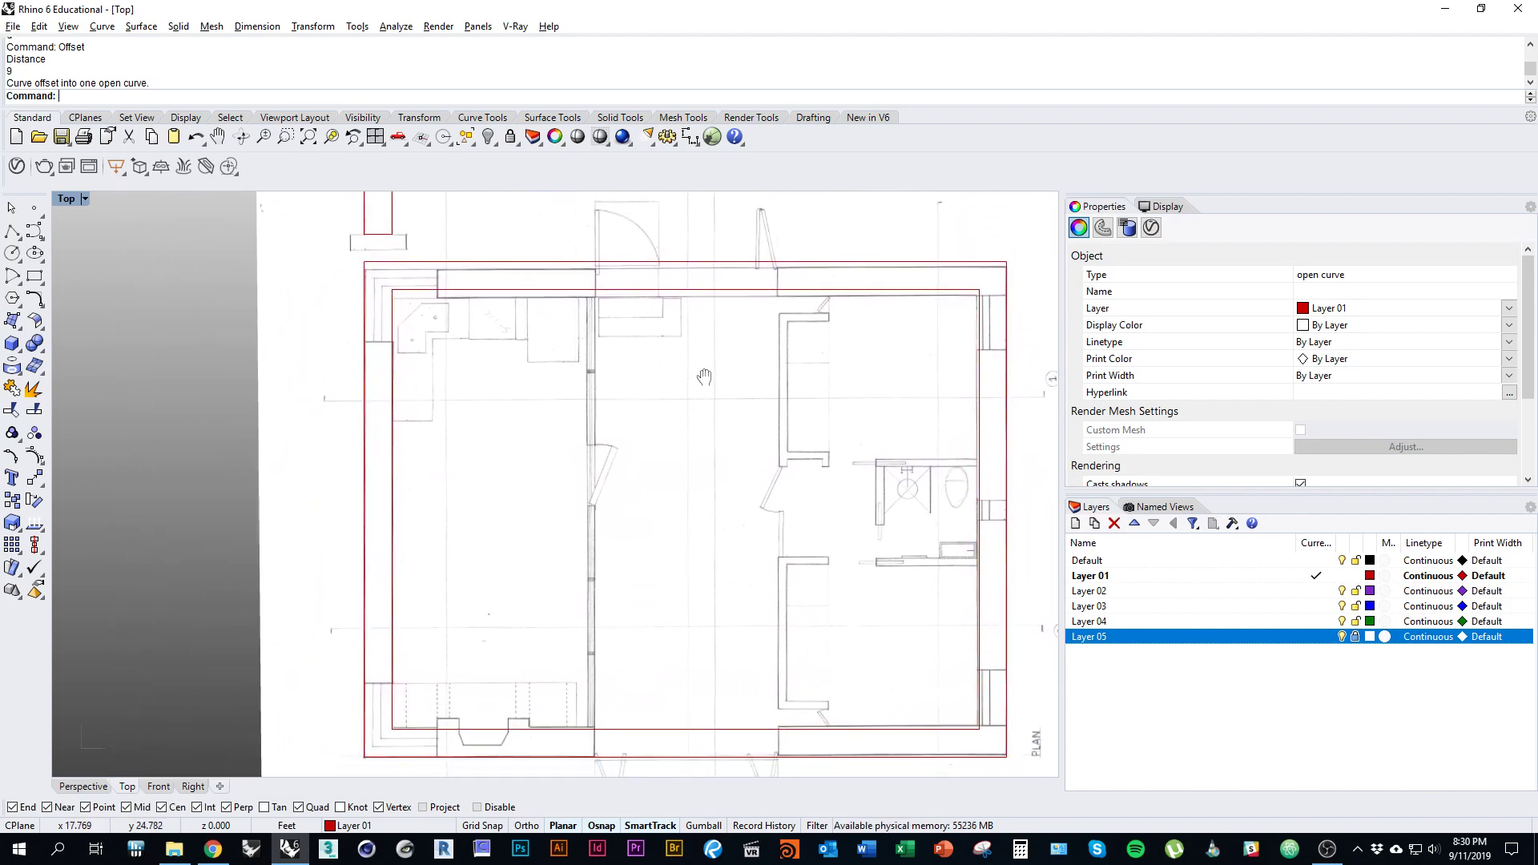
right_click_drag(535, 359, 570, 337, "ctrl")
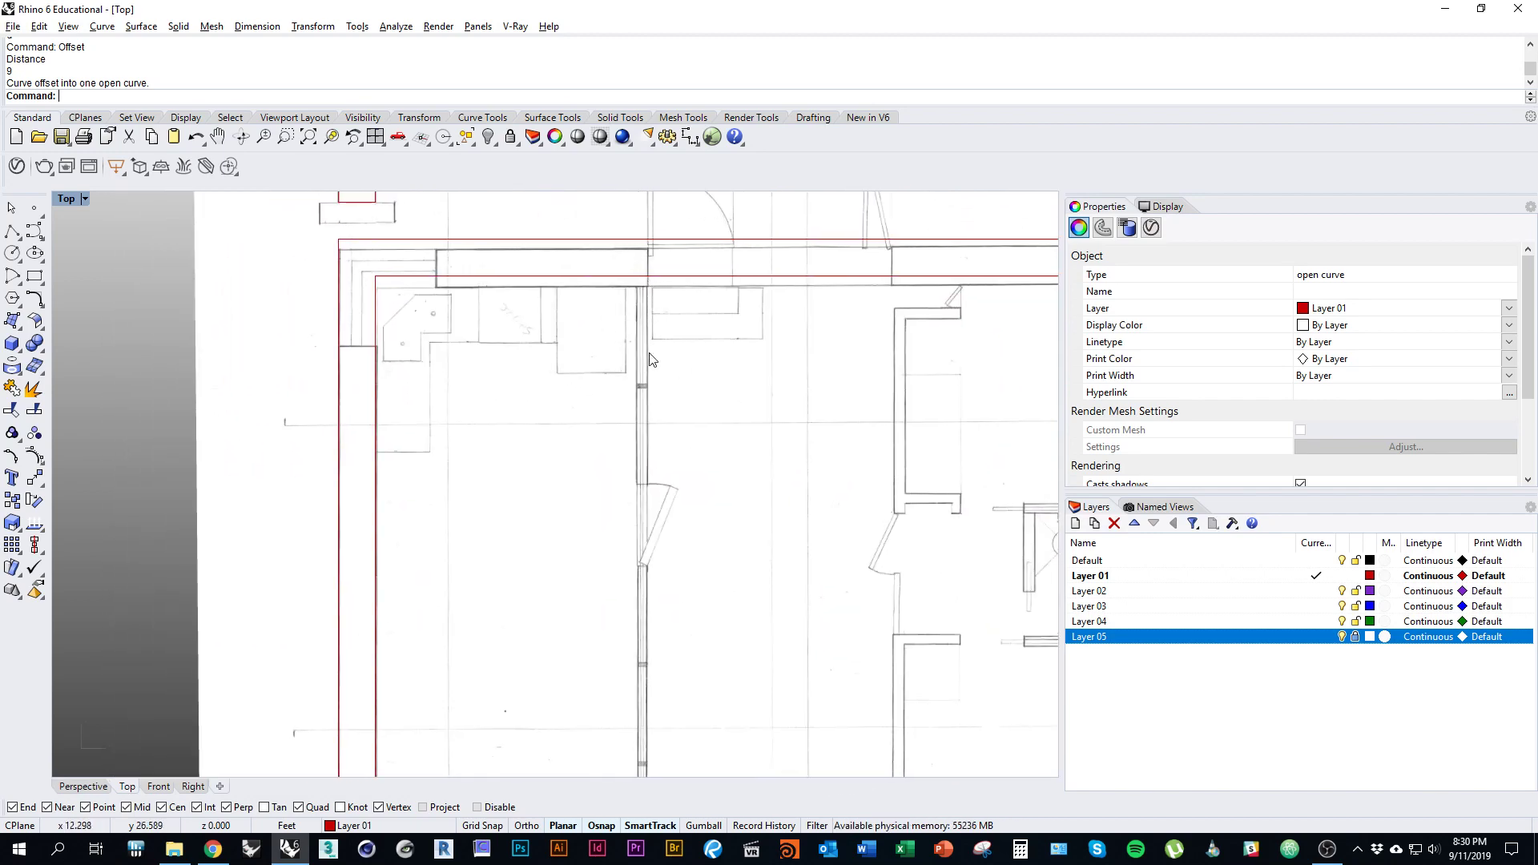
scroll(631, 311, "down", 3)
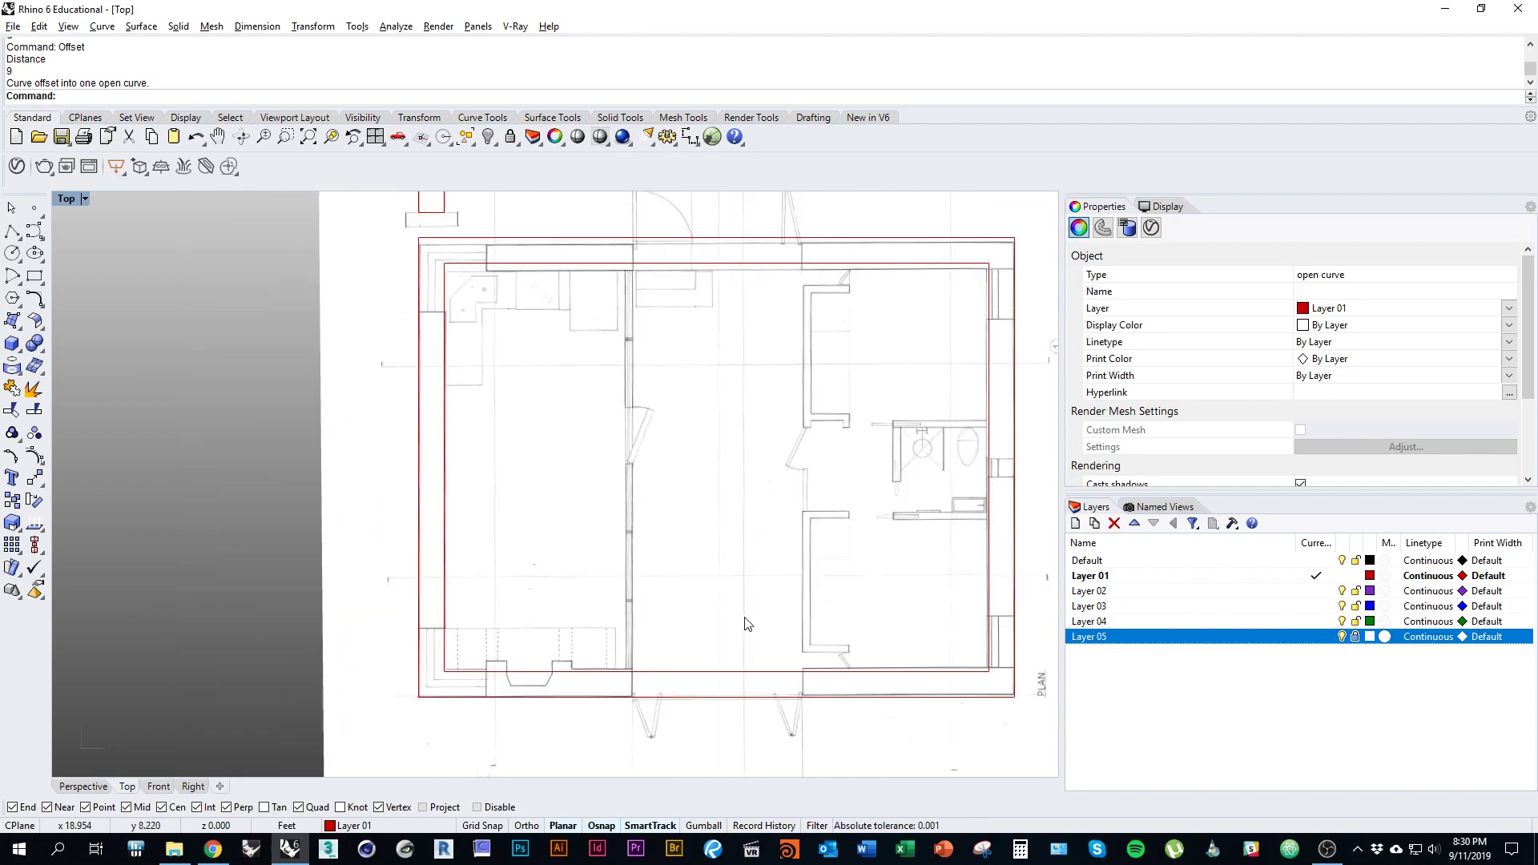
right_click_drag(747, 624, 778, 619)
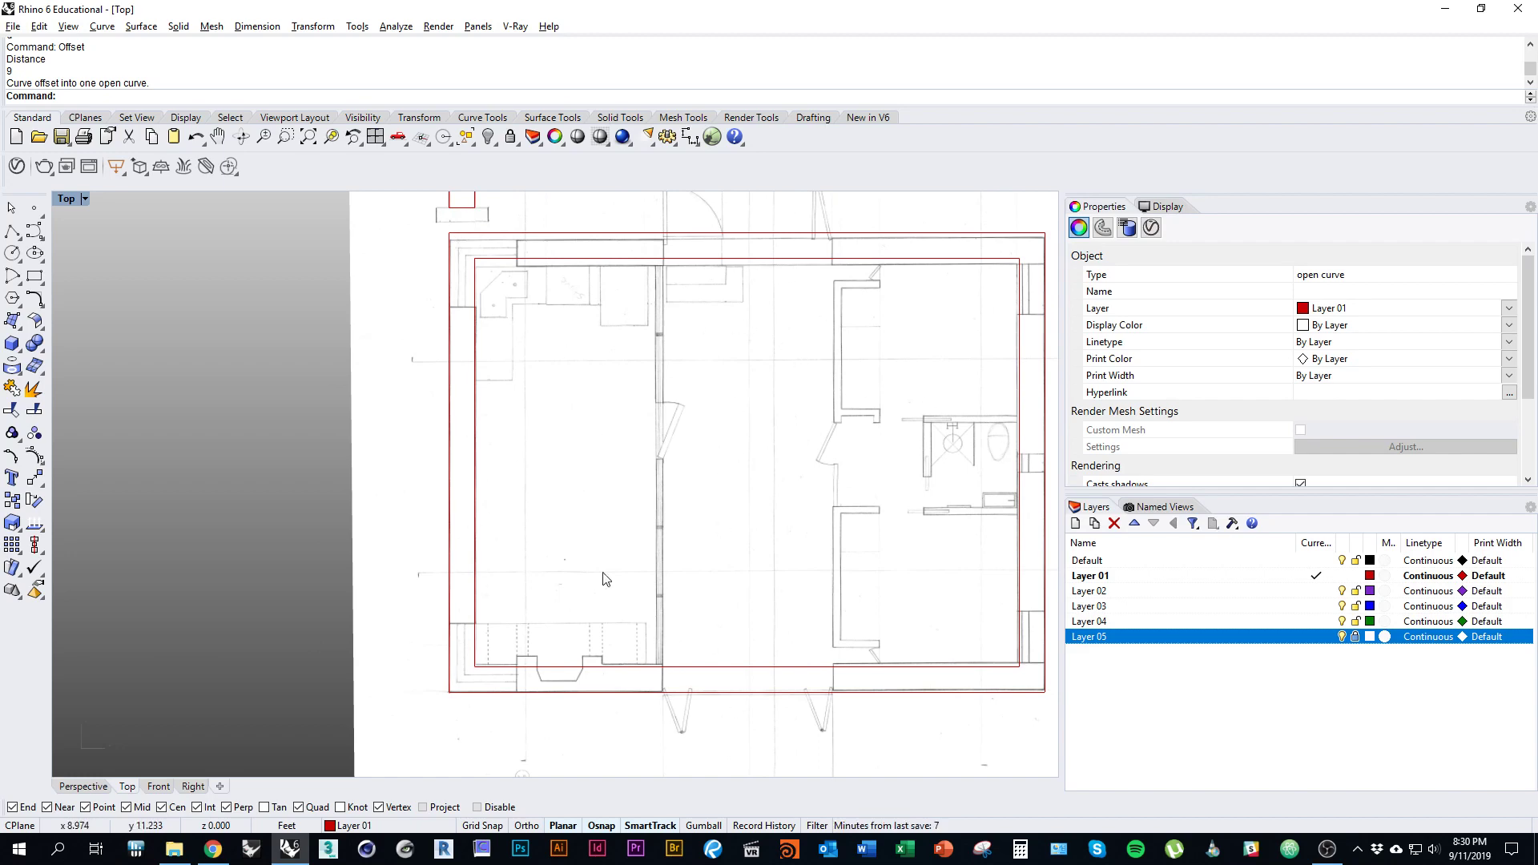
Step: Draw a vertical line along the inner face of the plan's left outer wall, from the inner rectangle's upper corner to its lower corner
right_click_drag(726, 540, 693, 548)
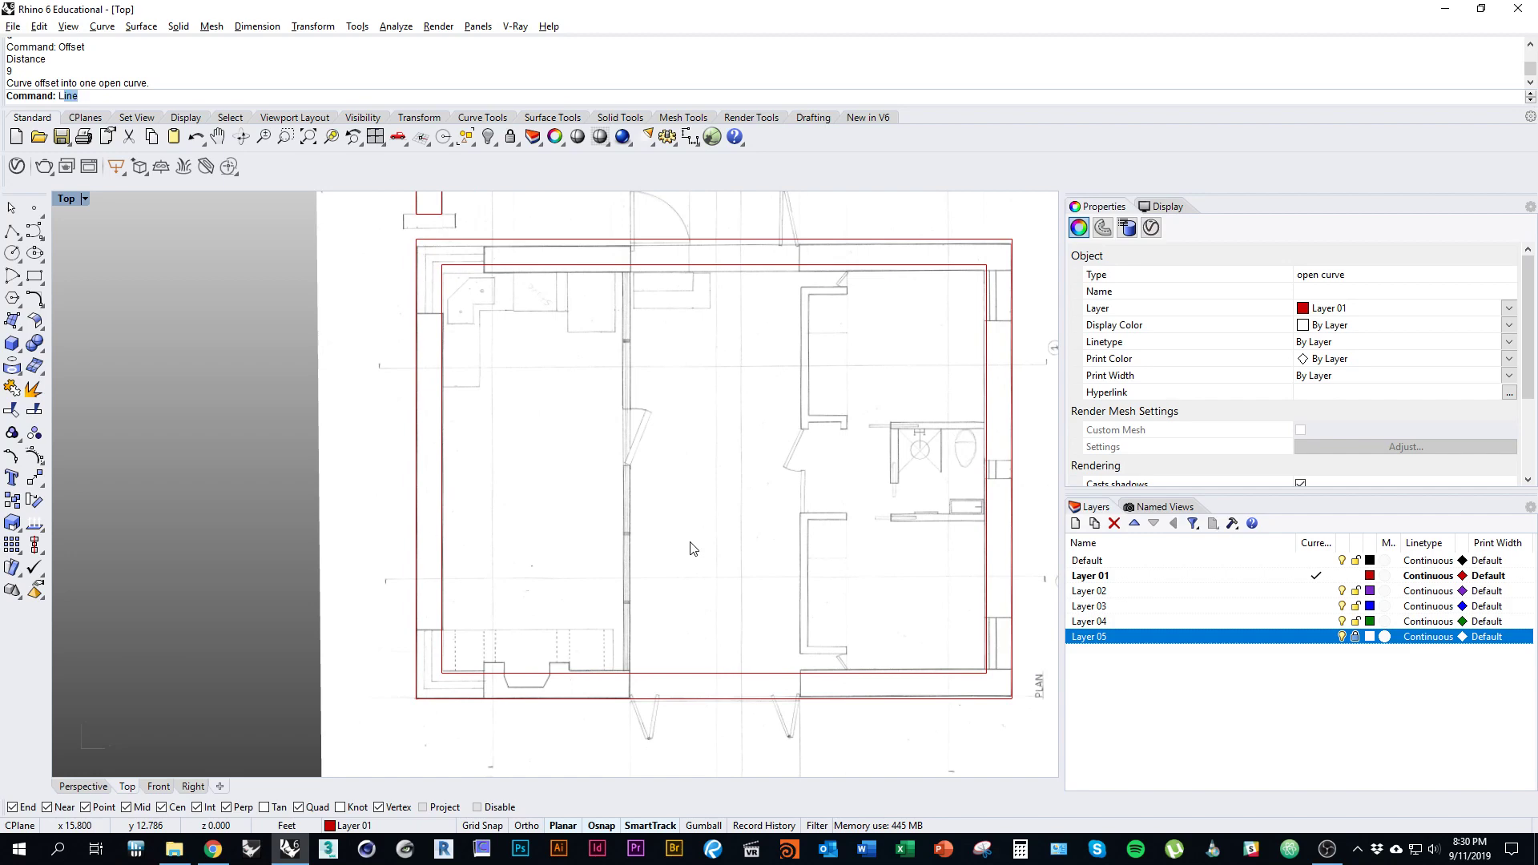
key("Return")
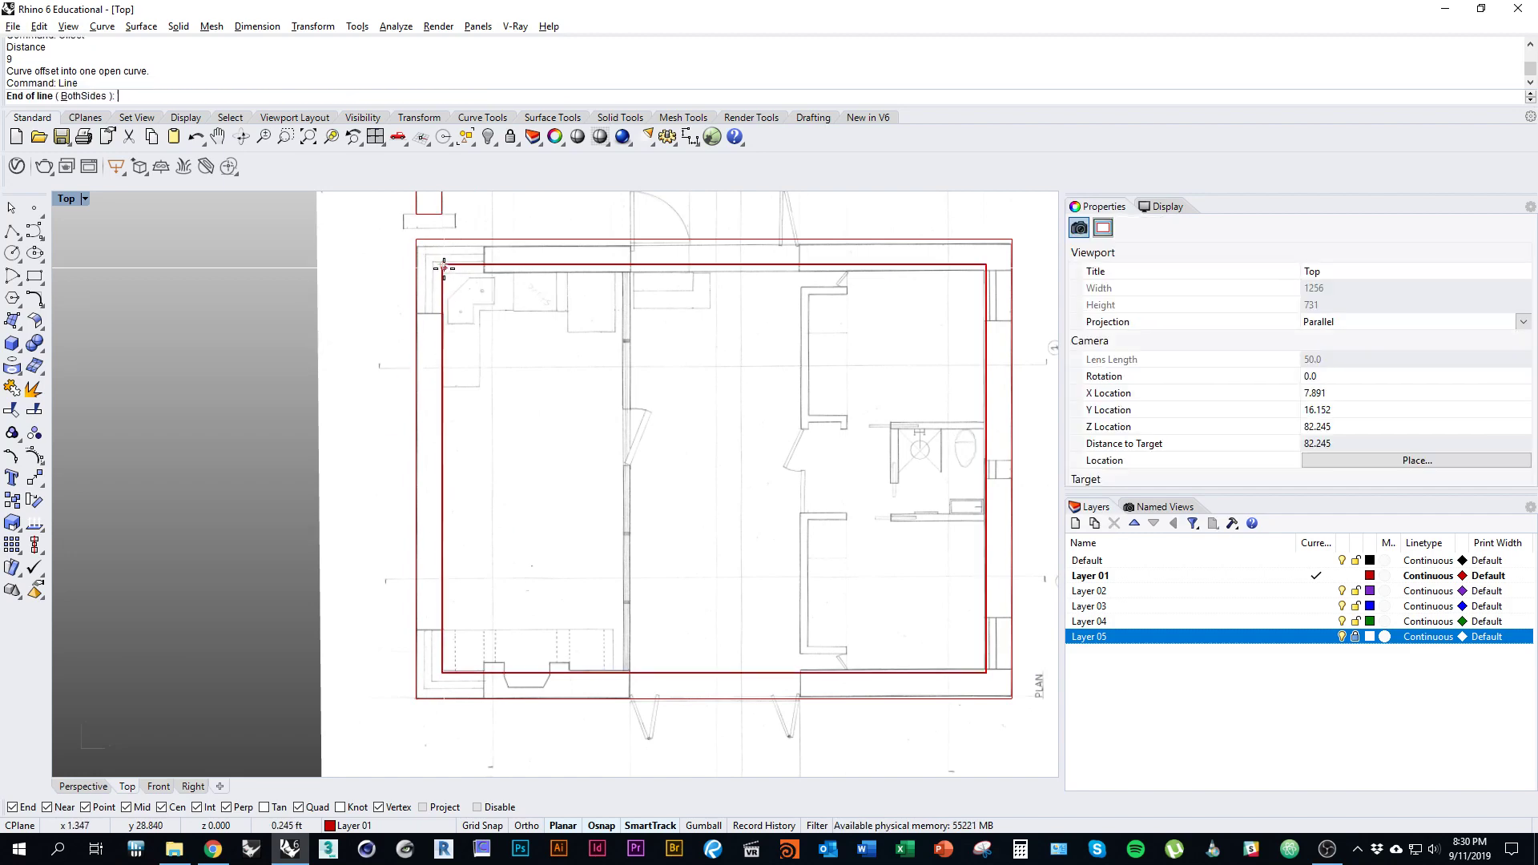
left_click(445, 672)
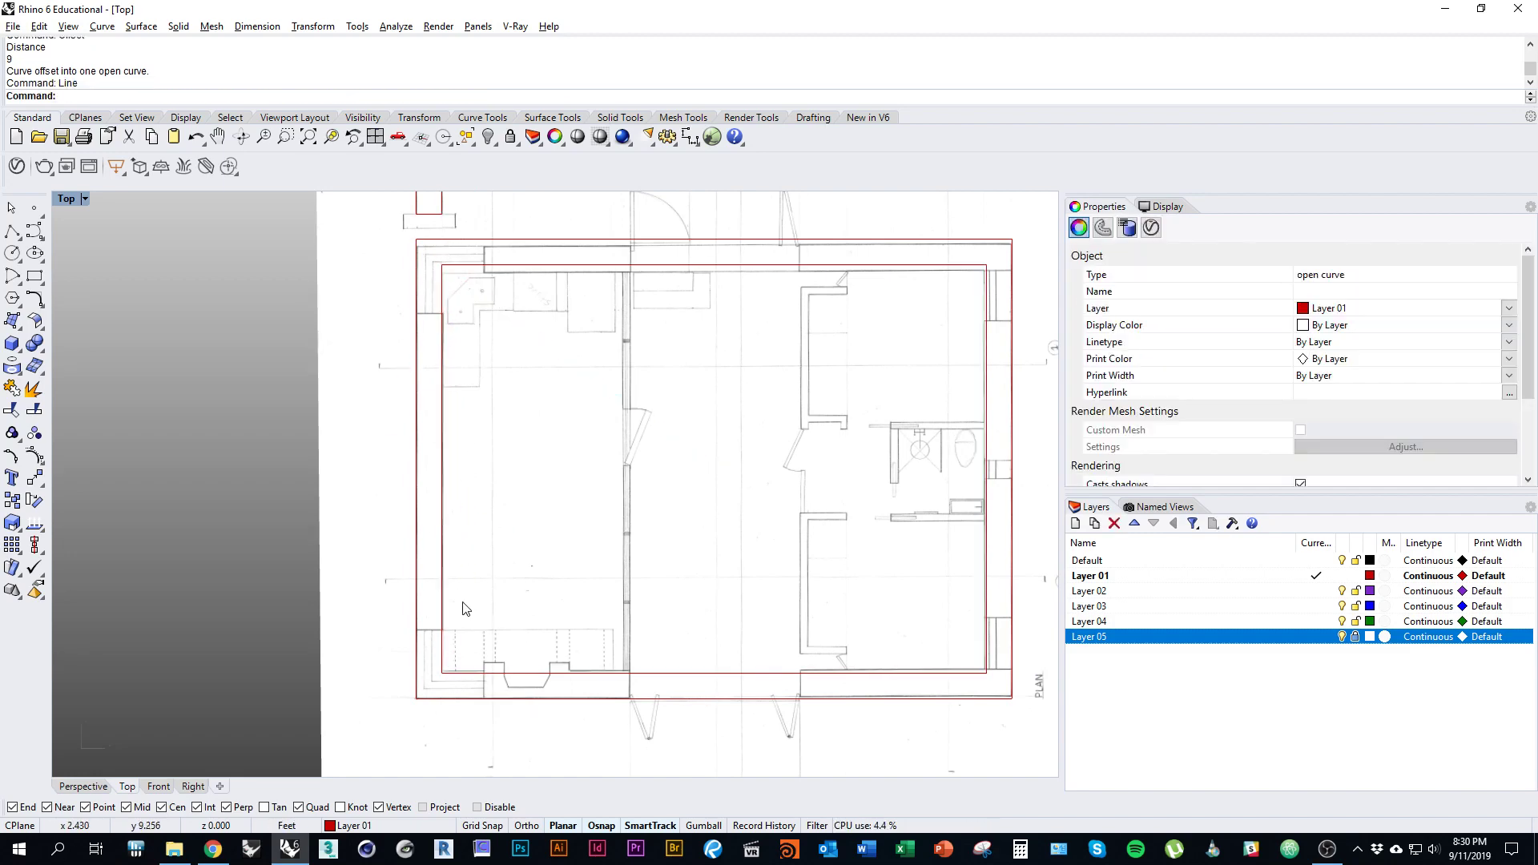
left_click(451, 576)
left_click(608, 526)
key("Escape")
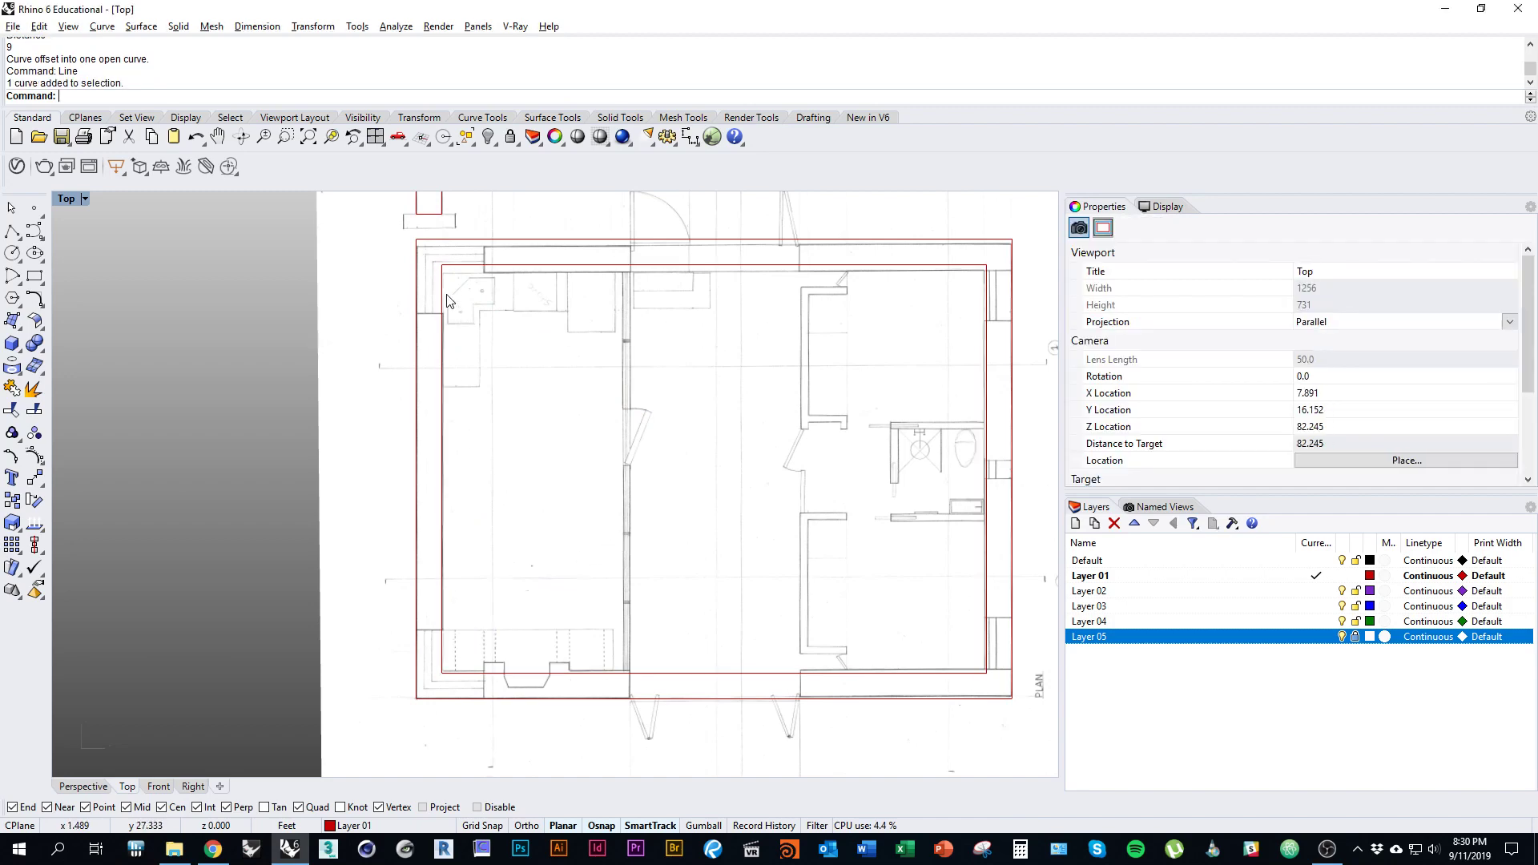
Step: Offset the left wall's inner line 11 feet into the plan to mark the glazed partition
left_click(447, 301)
left_click(496, 358)
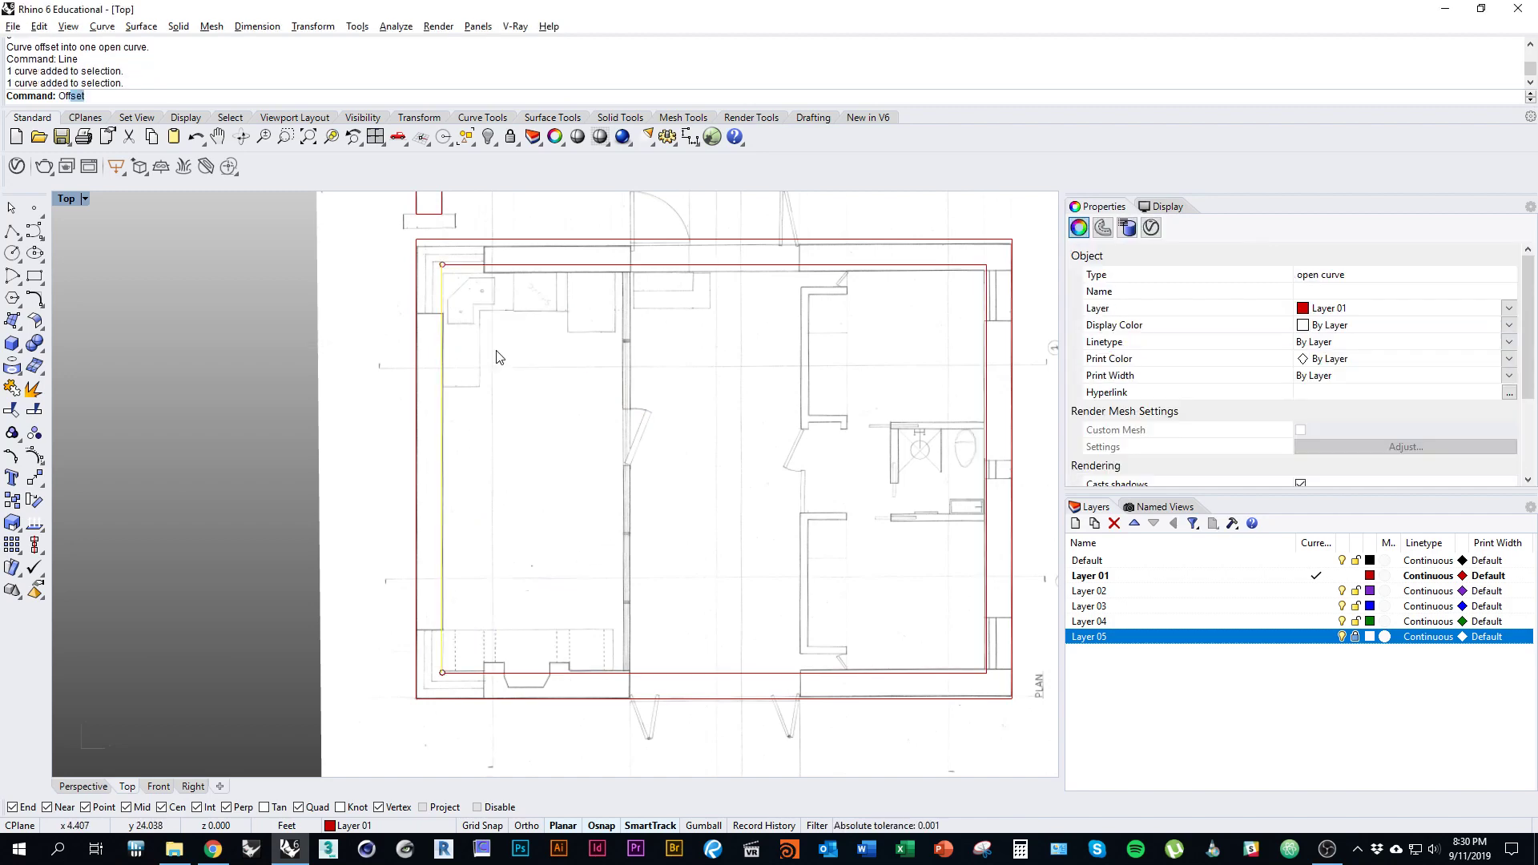
key("Return")
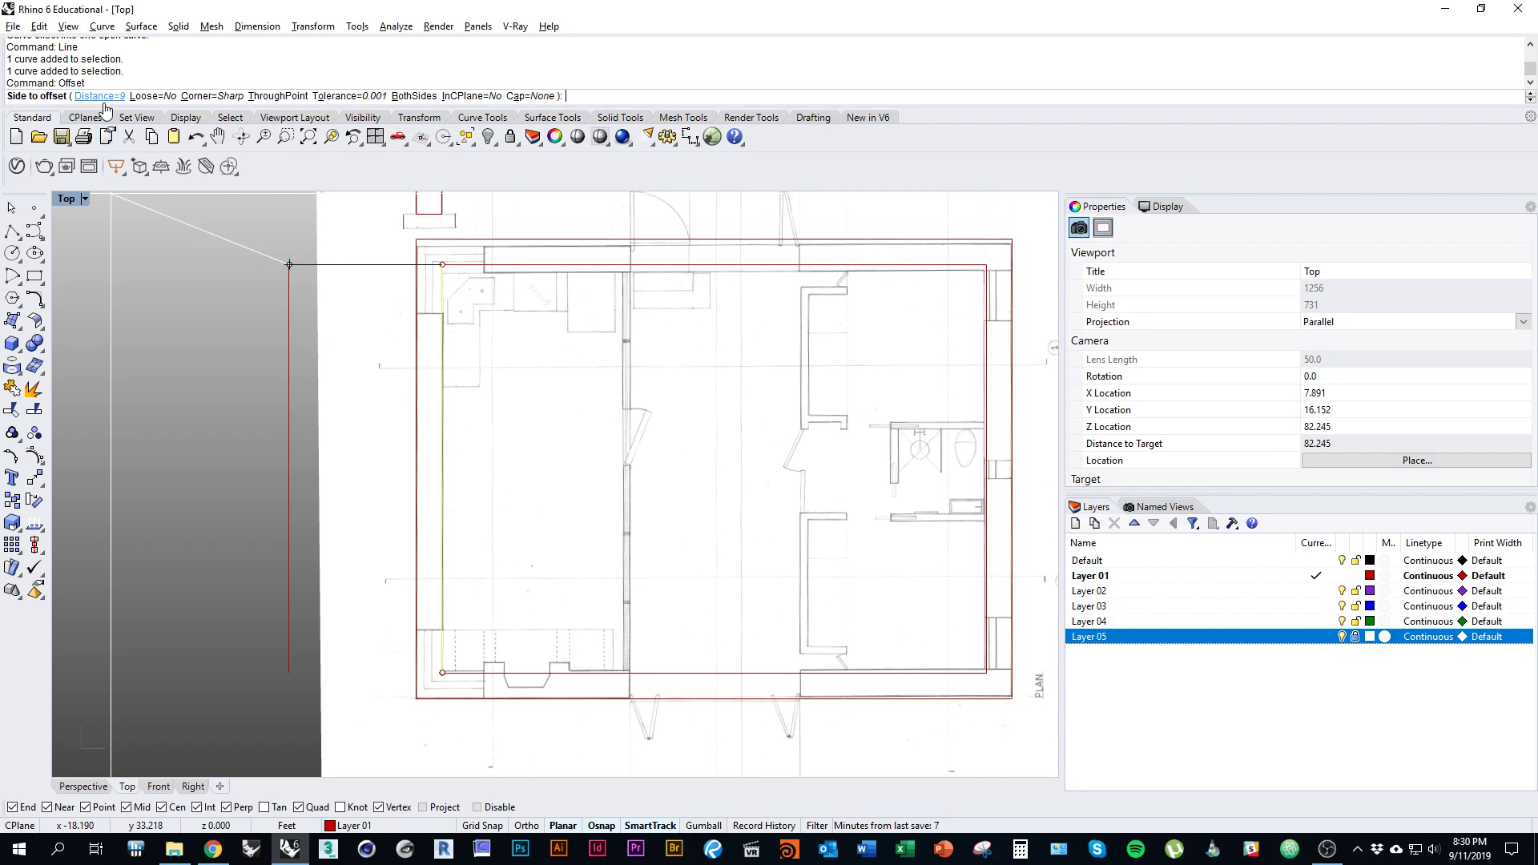
left_click(101, 97)
left_click(442, 468)
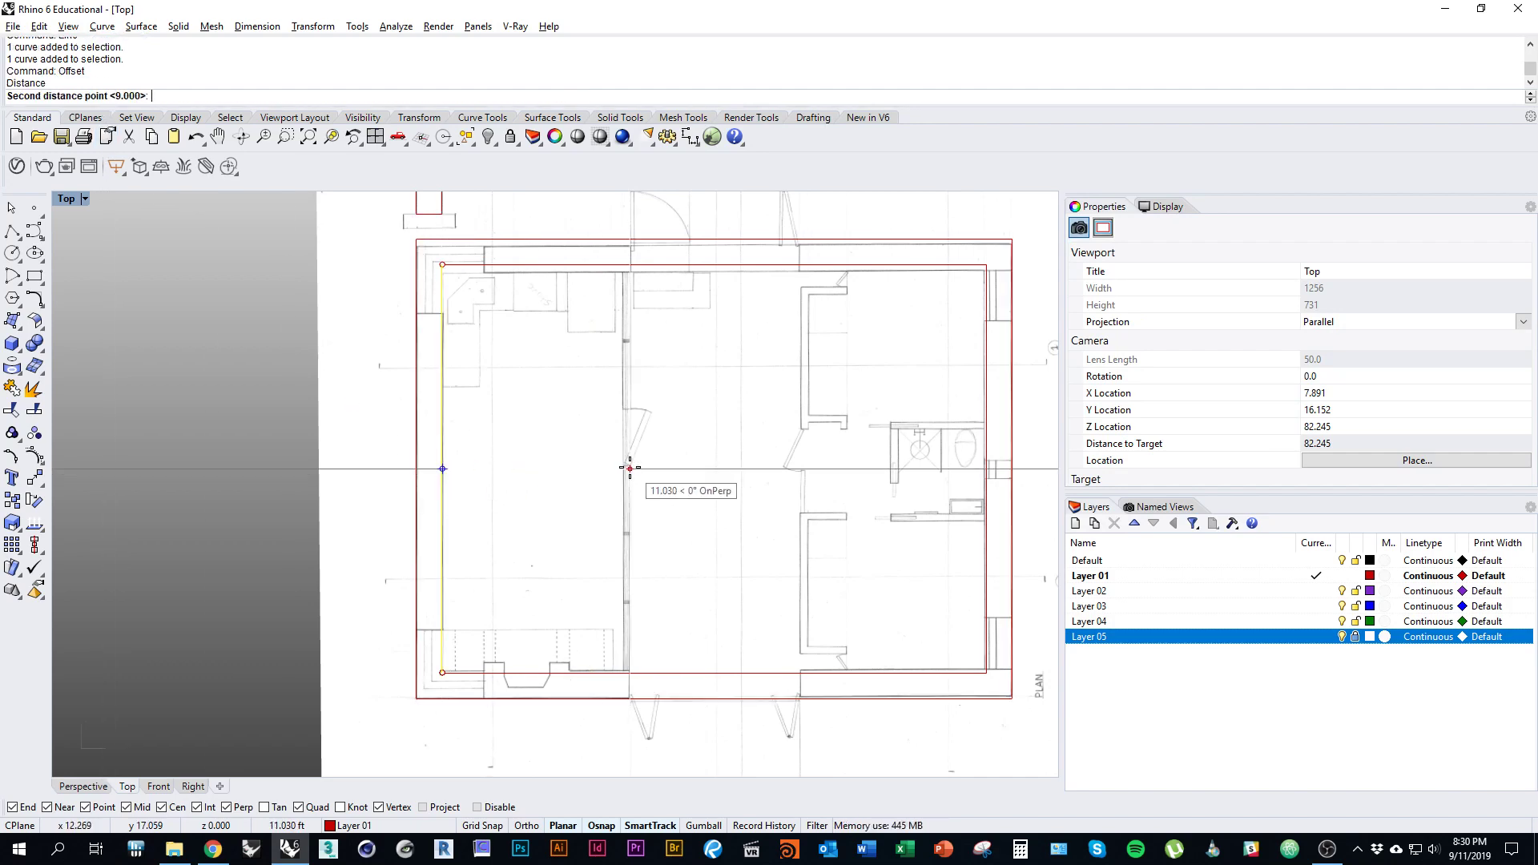
type("11")
key("Return")
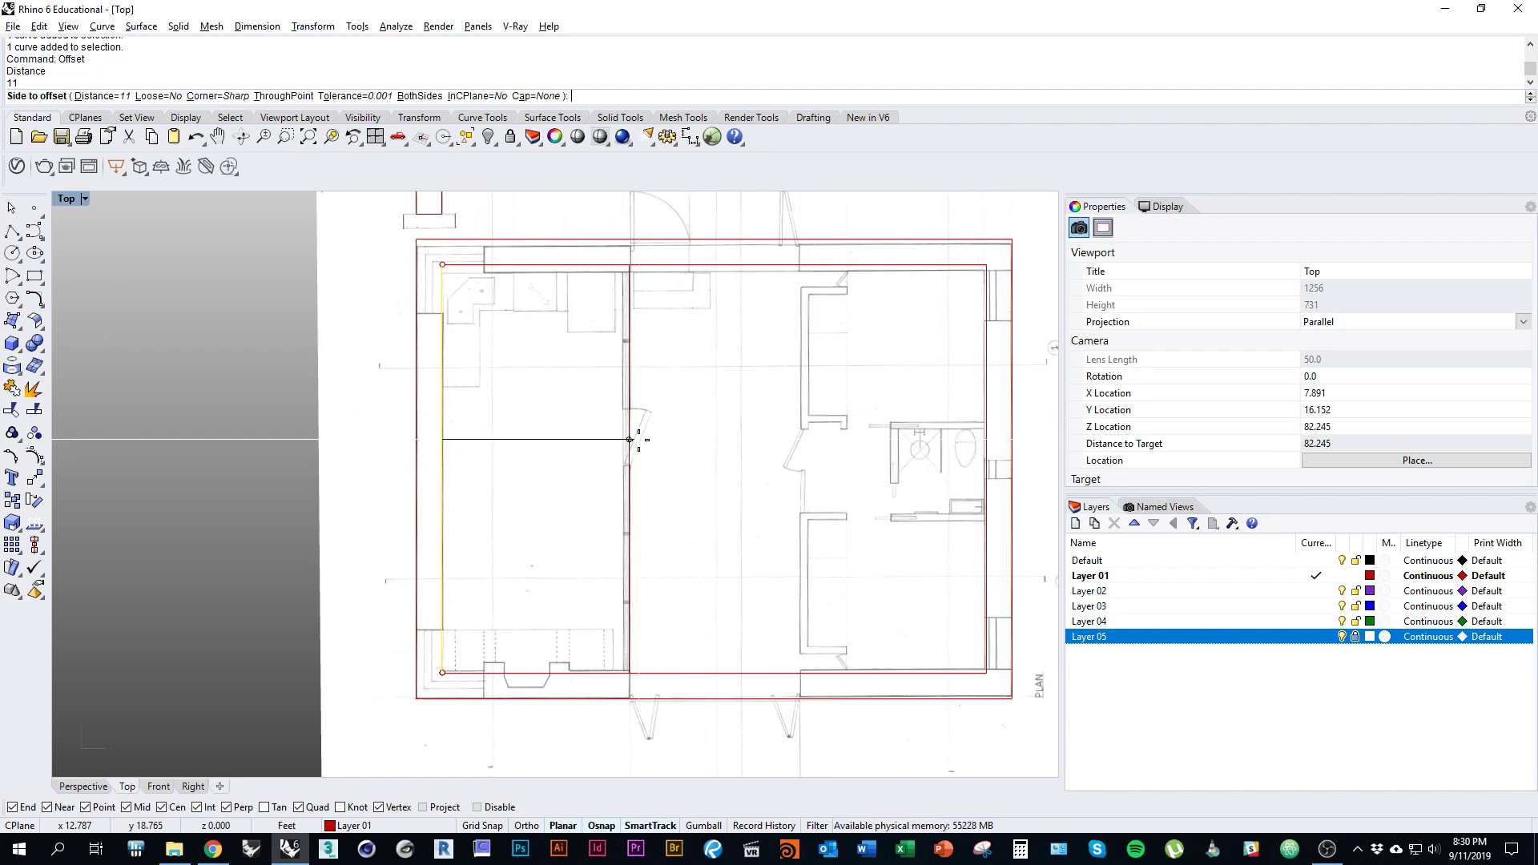
left_click(638, 439)
Step: Mirror the partition line across the plan's vertical centreline, keeping the original, to mark the bedroom-side partition
right_click_drag(639, 439, 451, 502)
left_click(529, 499)
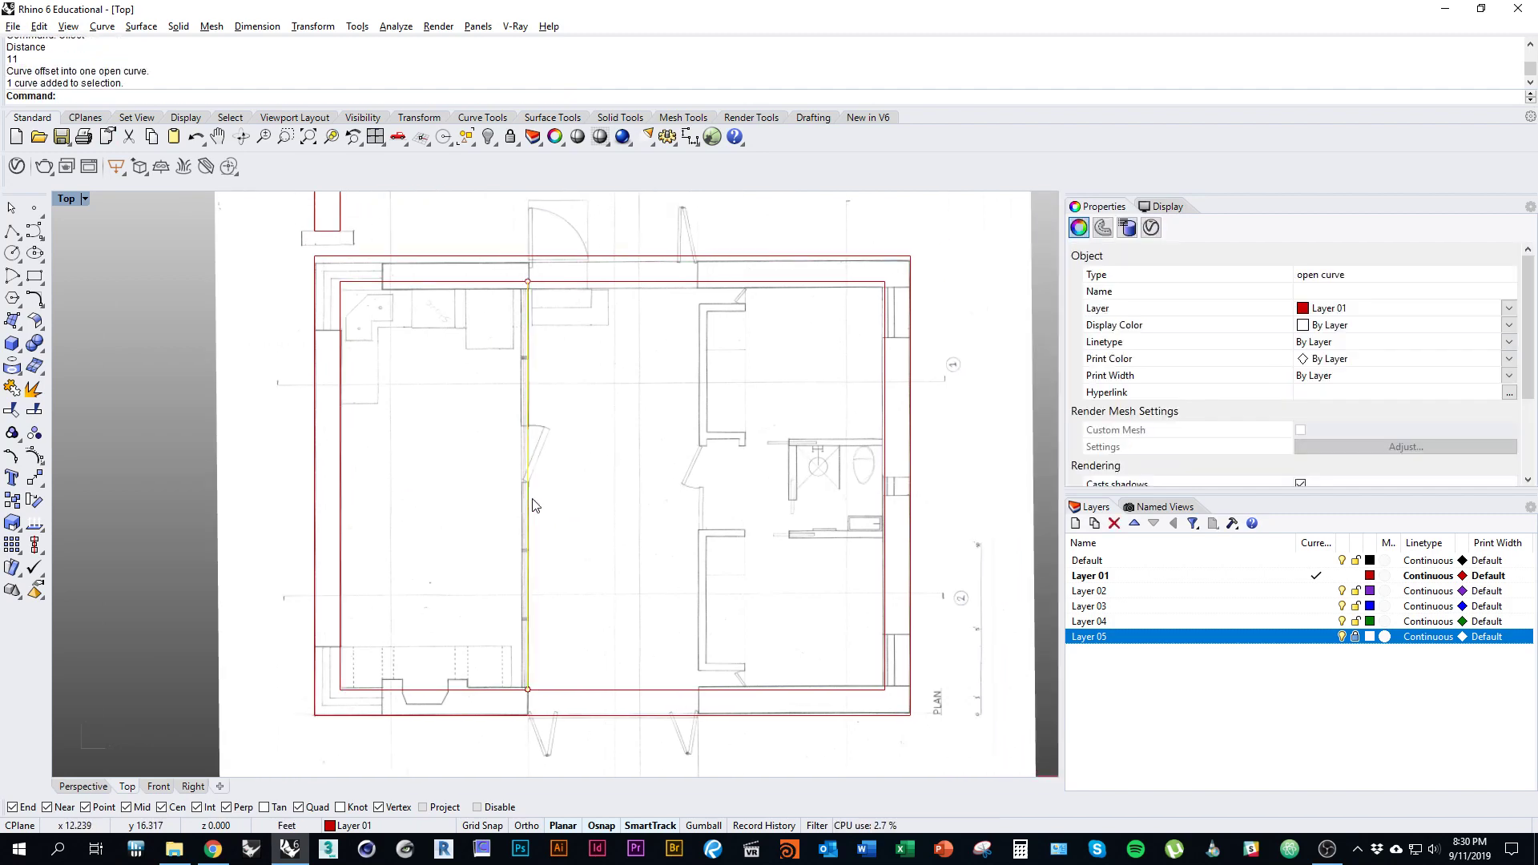
type("Mirror")
key("Return")
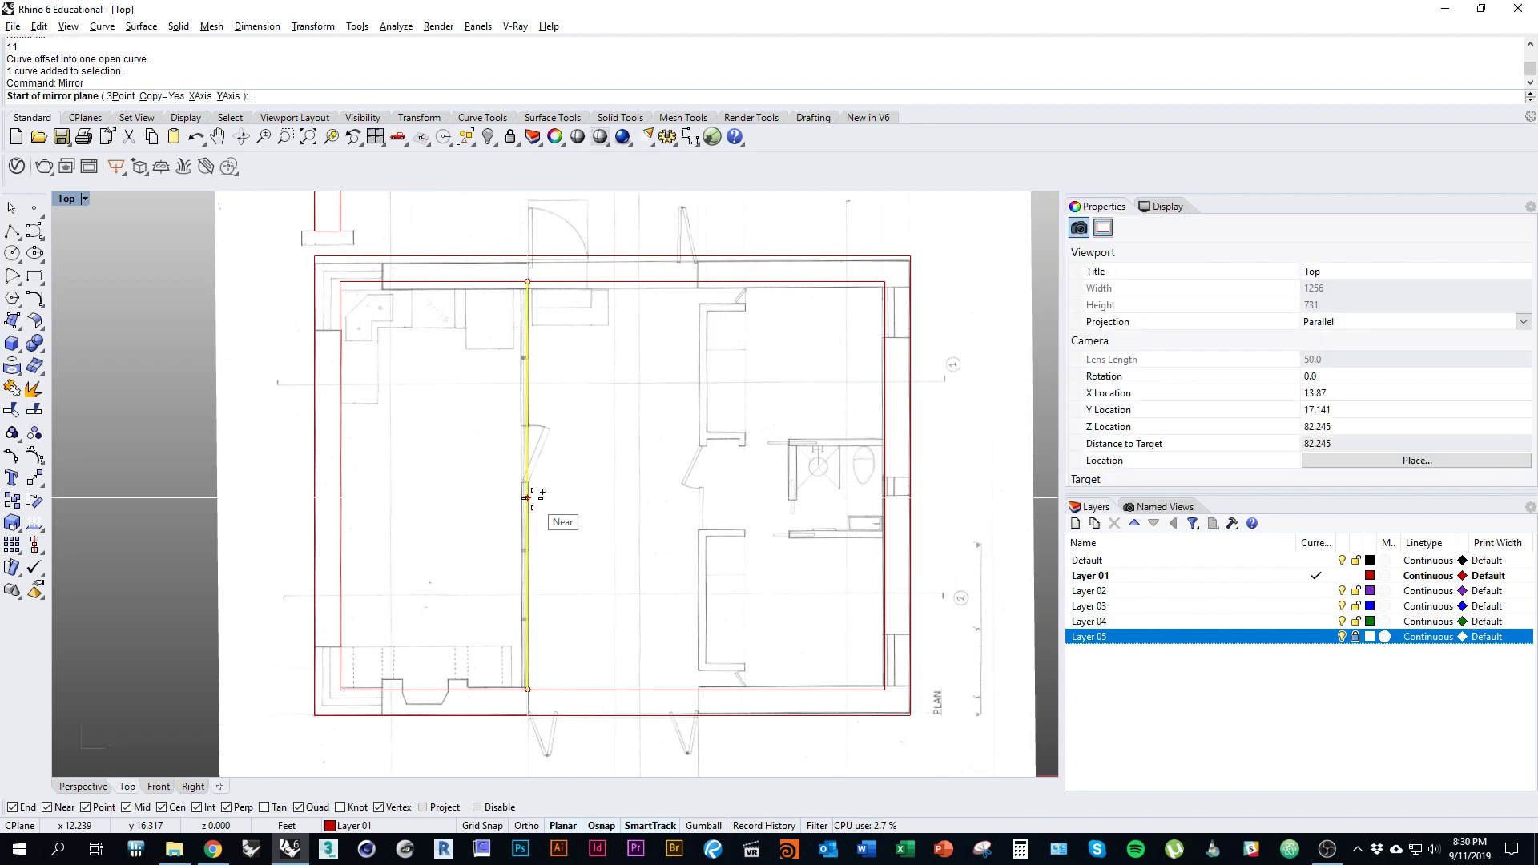
left_click(622, 281)
left_click(621, 213)
right_click_drag(639, 341, 776, 432)
left_click(756, 514)
Step: Examine how the traced lines fit the plan and section, including the partitions, closets, bathroom and doors
scroll(761, 465, "down", 4)
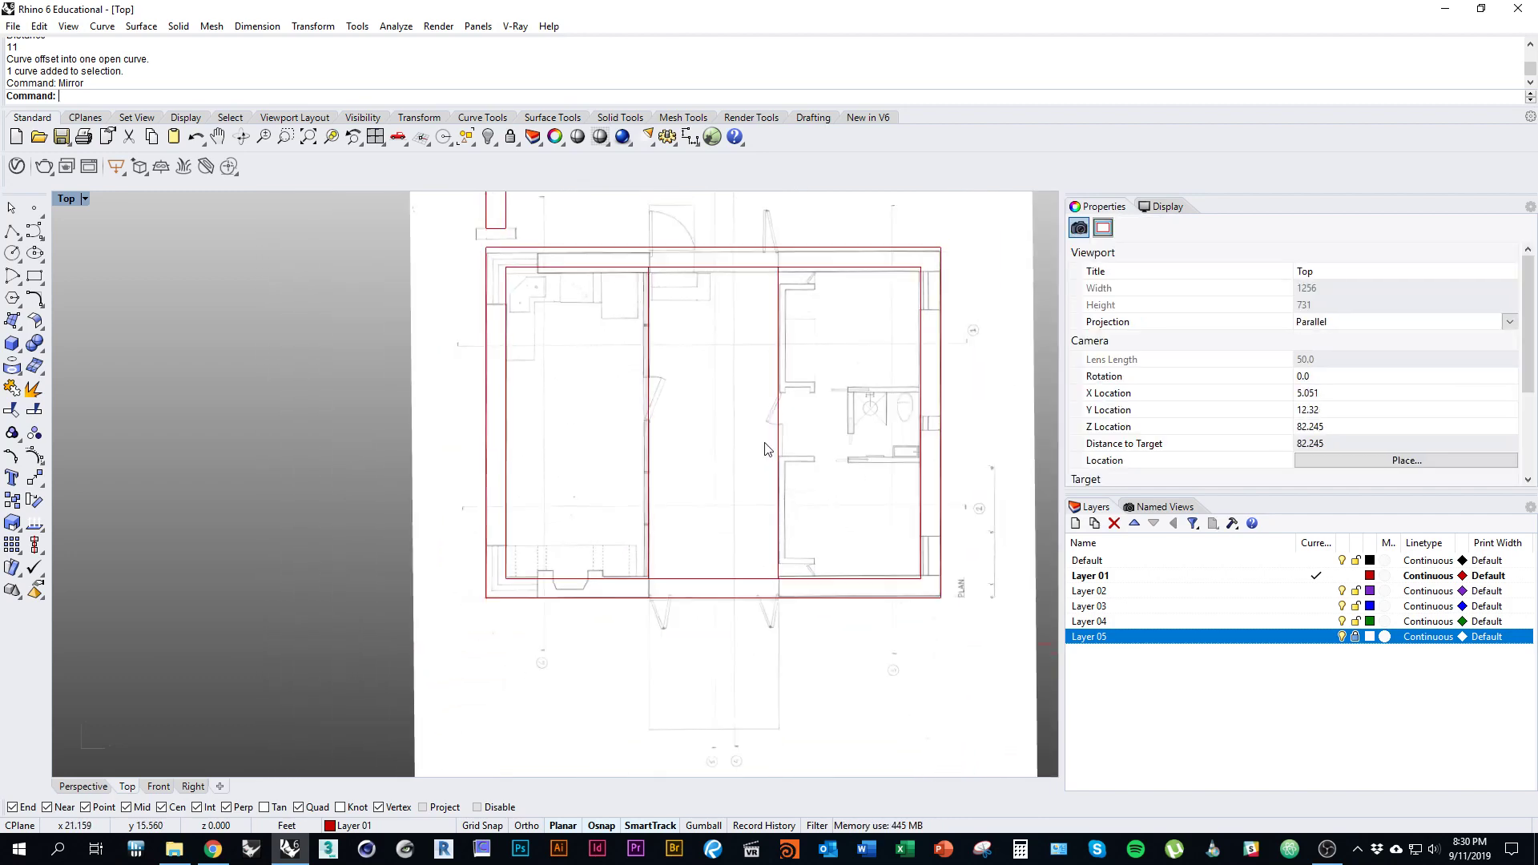
scroll(721, 512, "up", 2)
scroll(746, 490, "down", 2)
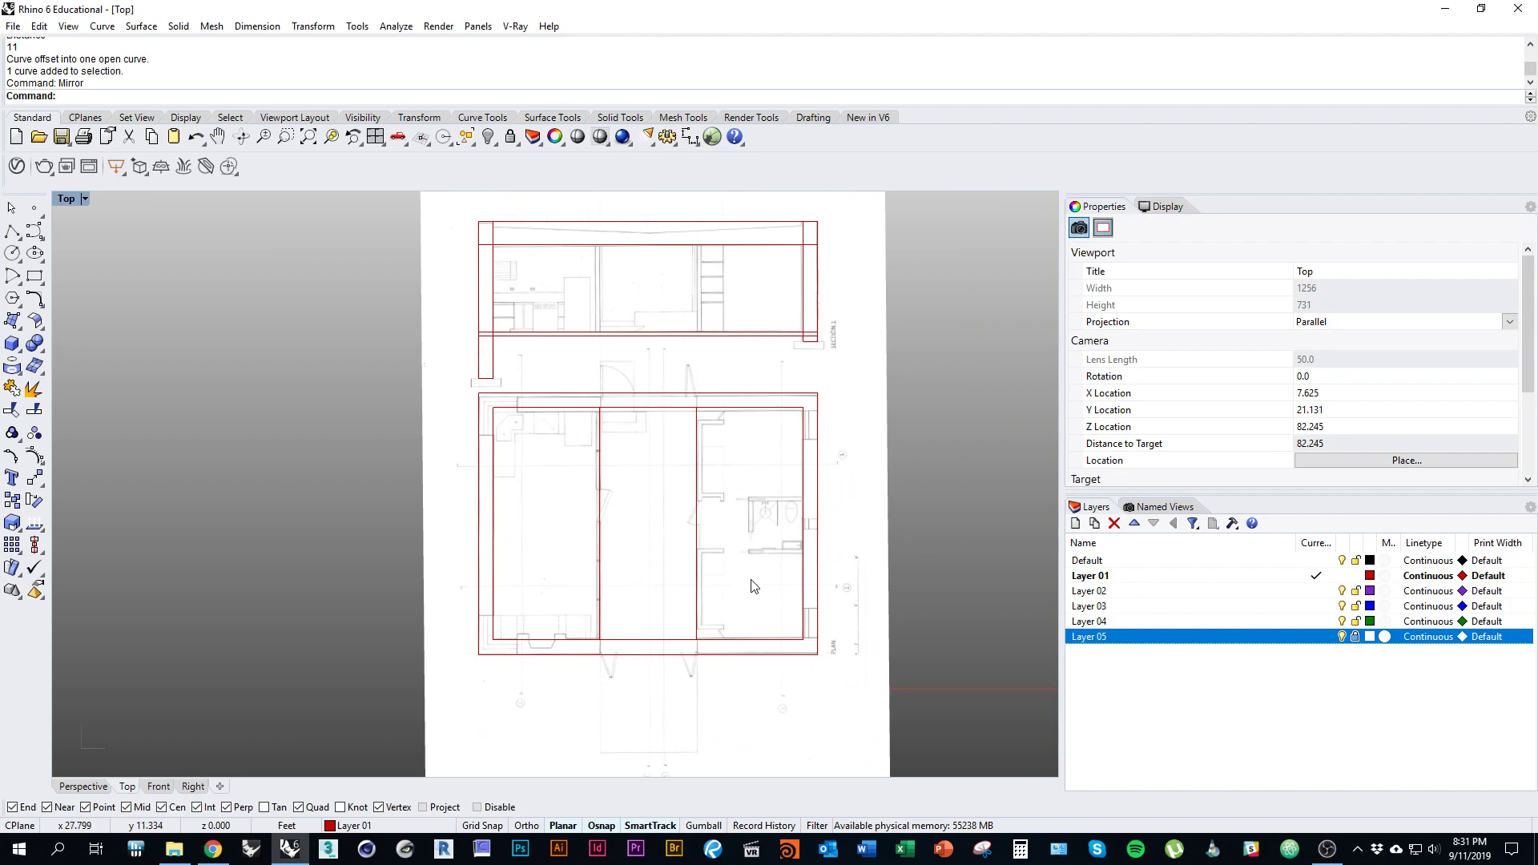
right_click_drag(710, 559, 752, 554)
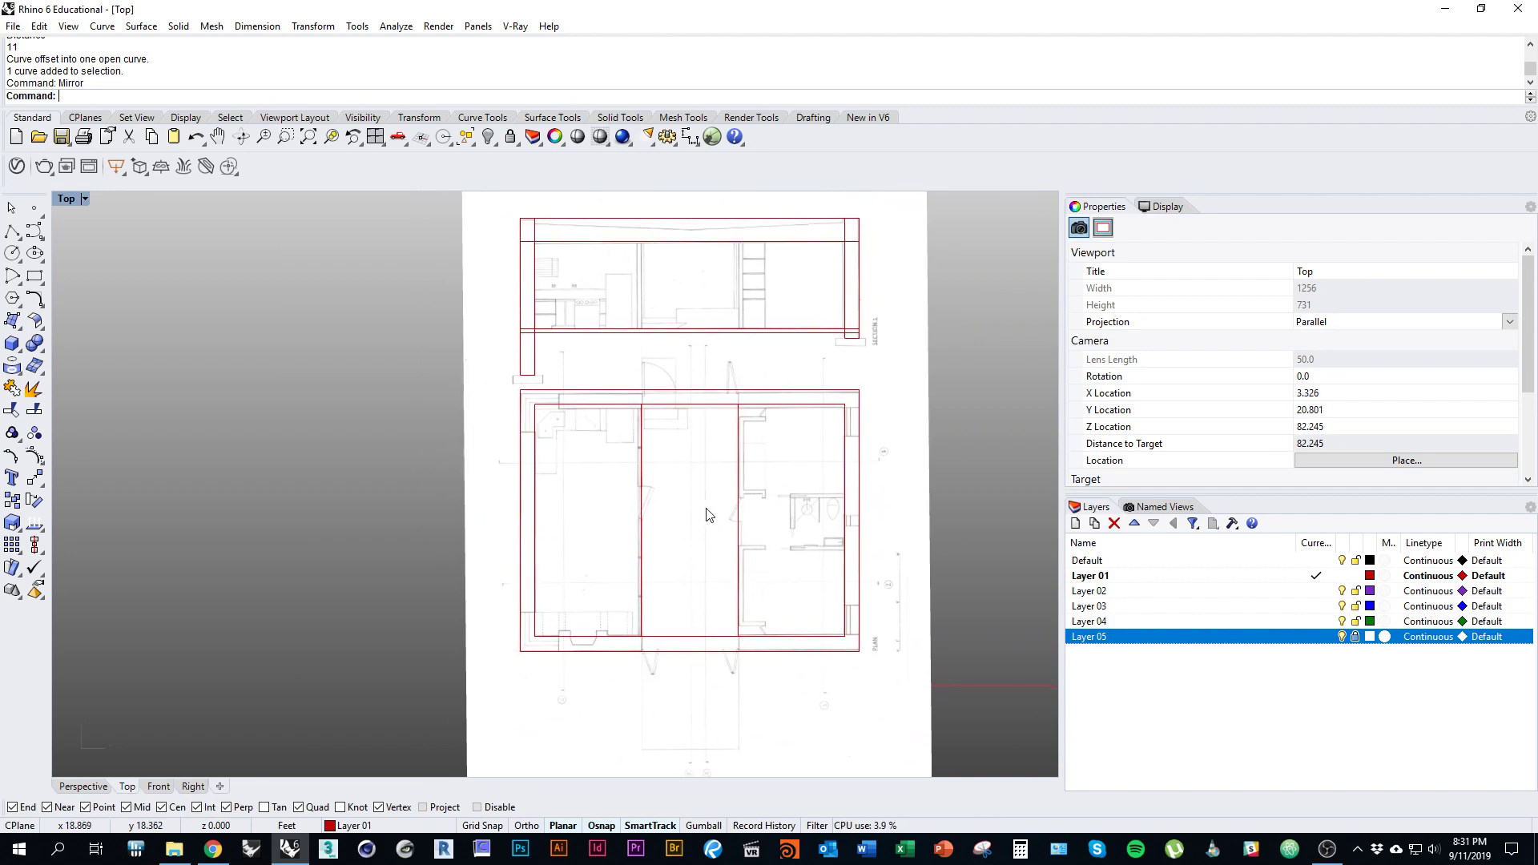
scroll(647, 498, "up", 3)
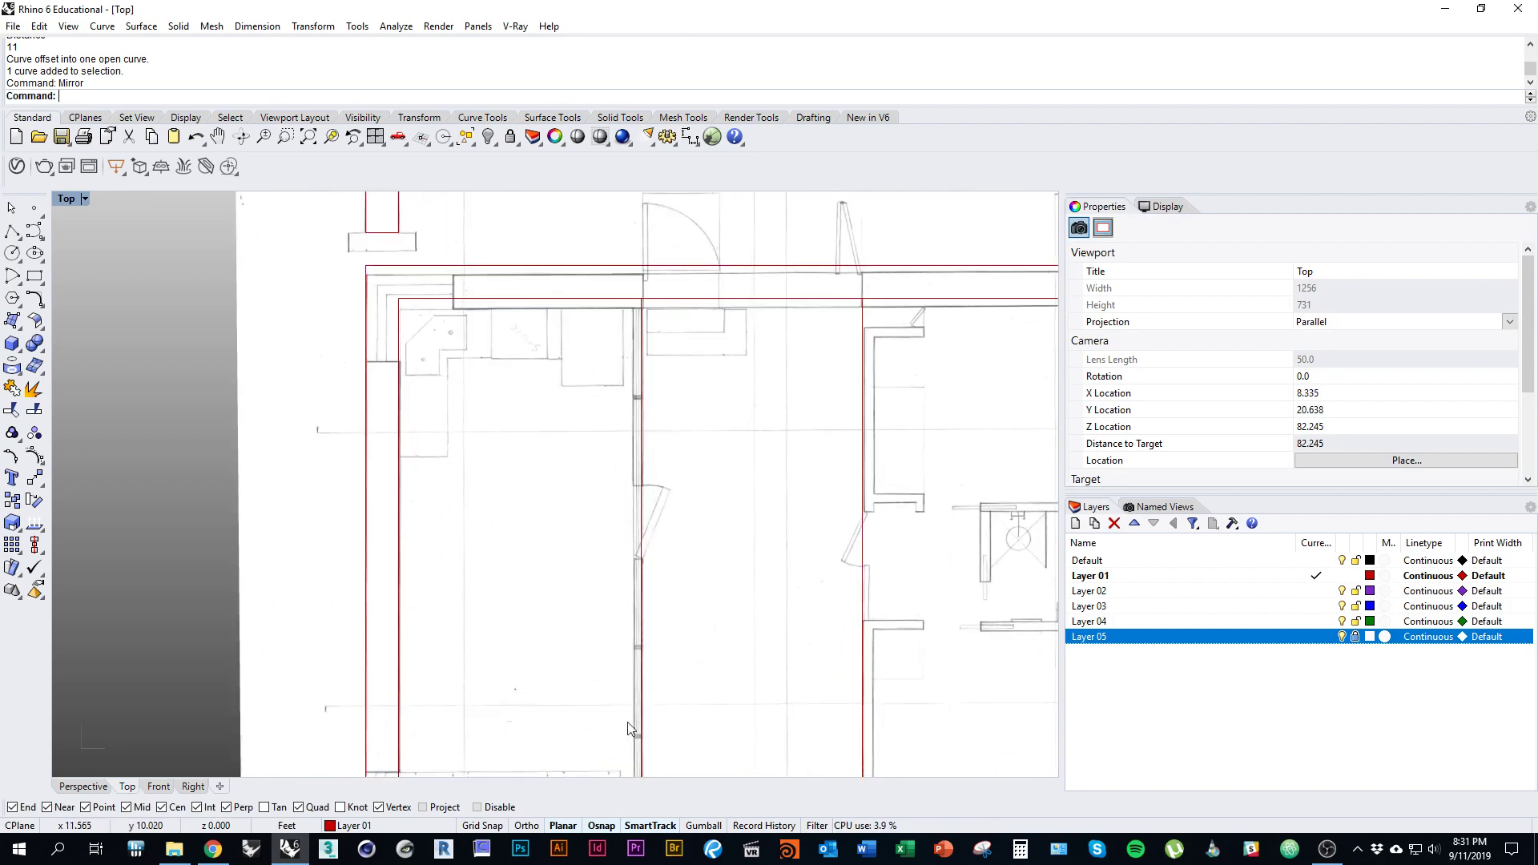
right_click_drag(777, 539, 734, 463)
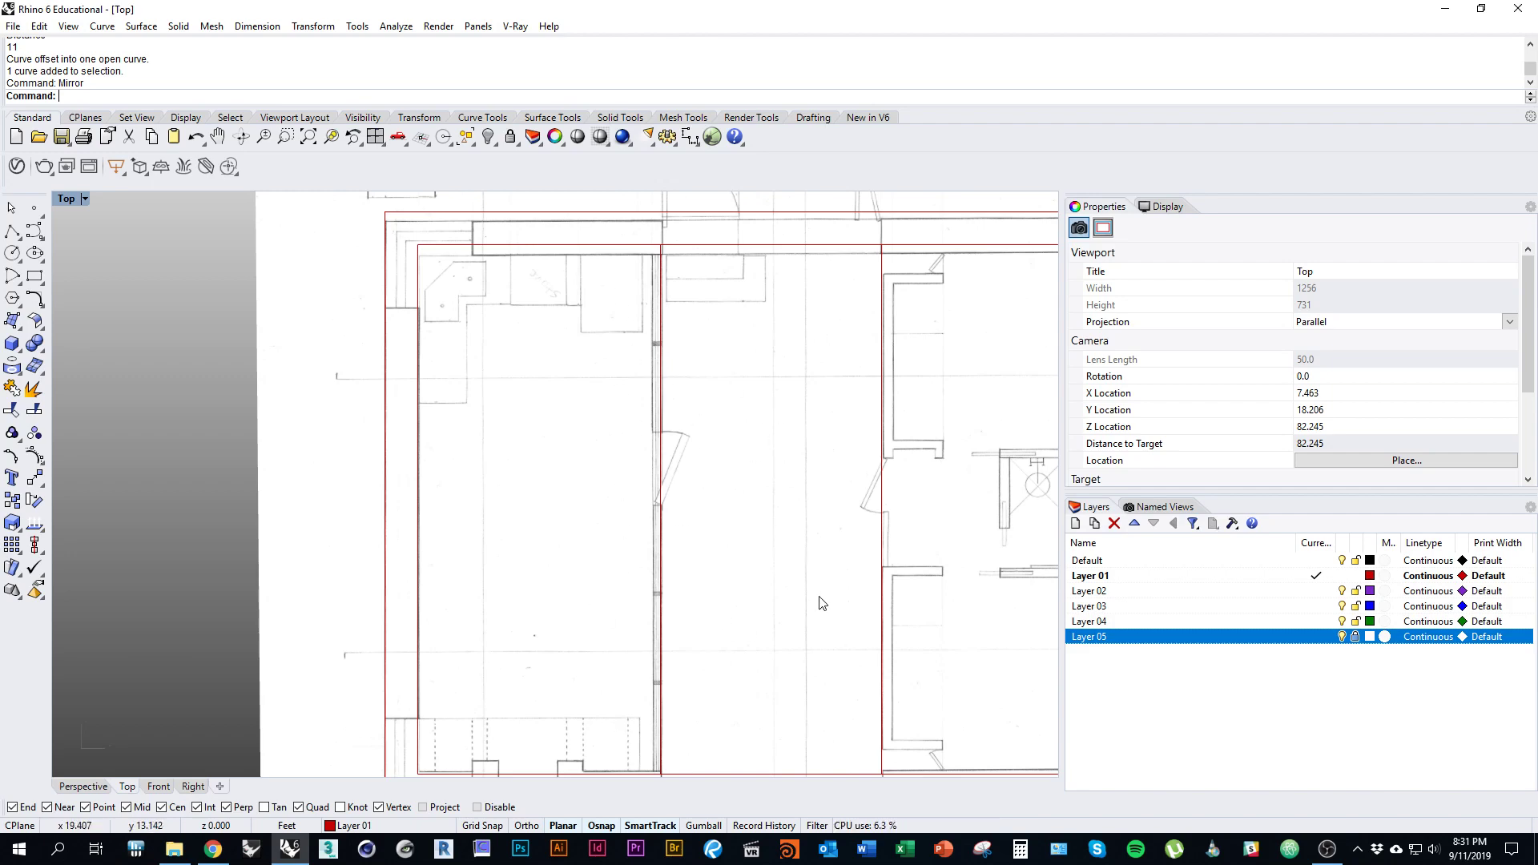
right_click_drag(820, 597, 766, 588)
right_click_drag(859, 493, 729, 534)
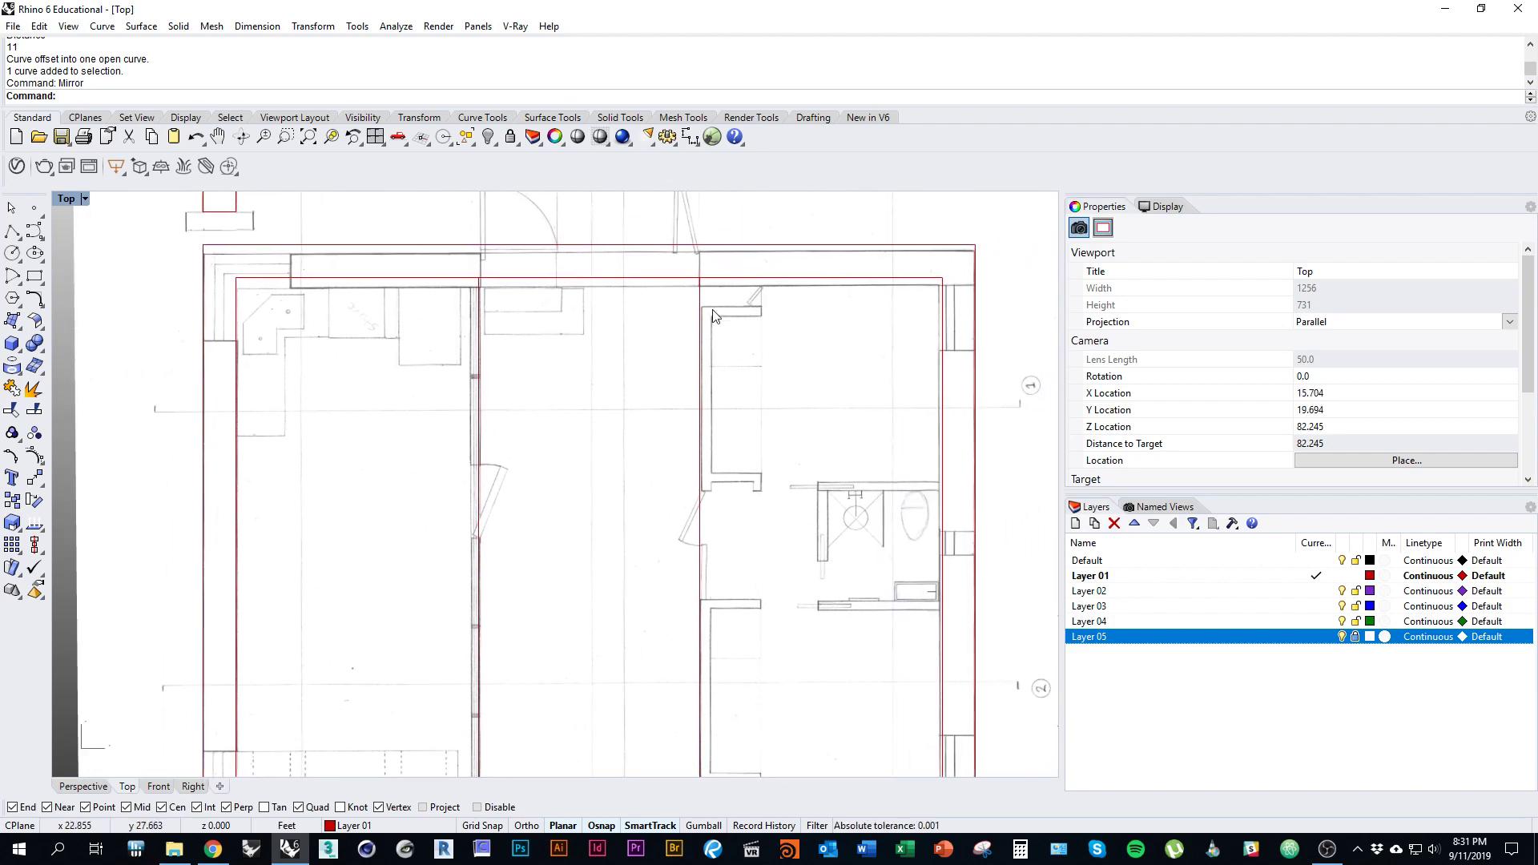
right_click_drag(972, 633, 835, 558)
right_click_drag(868, 629, 885, 582)
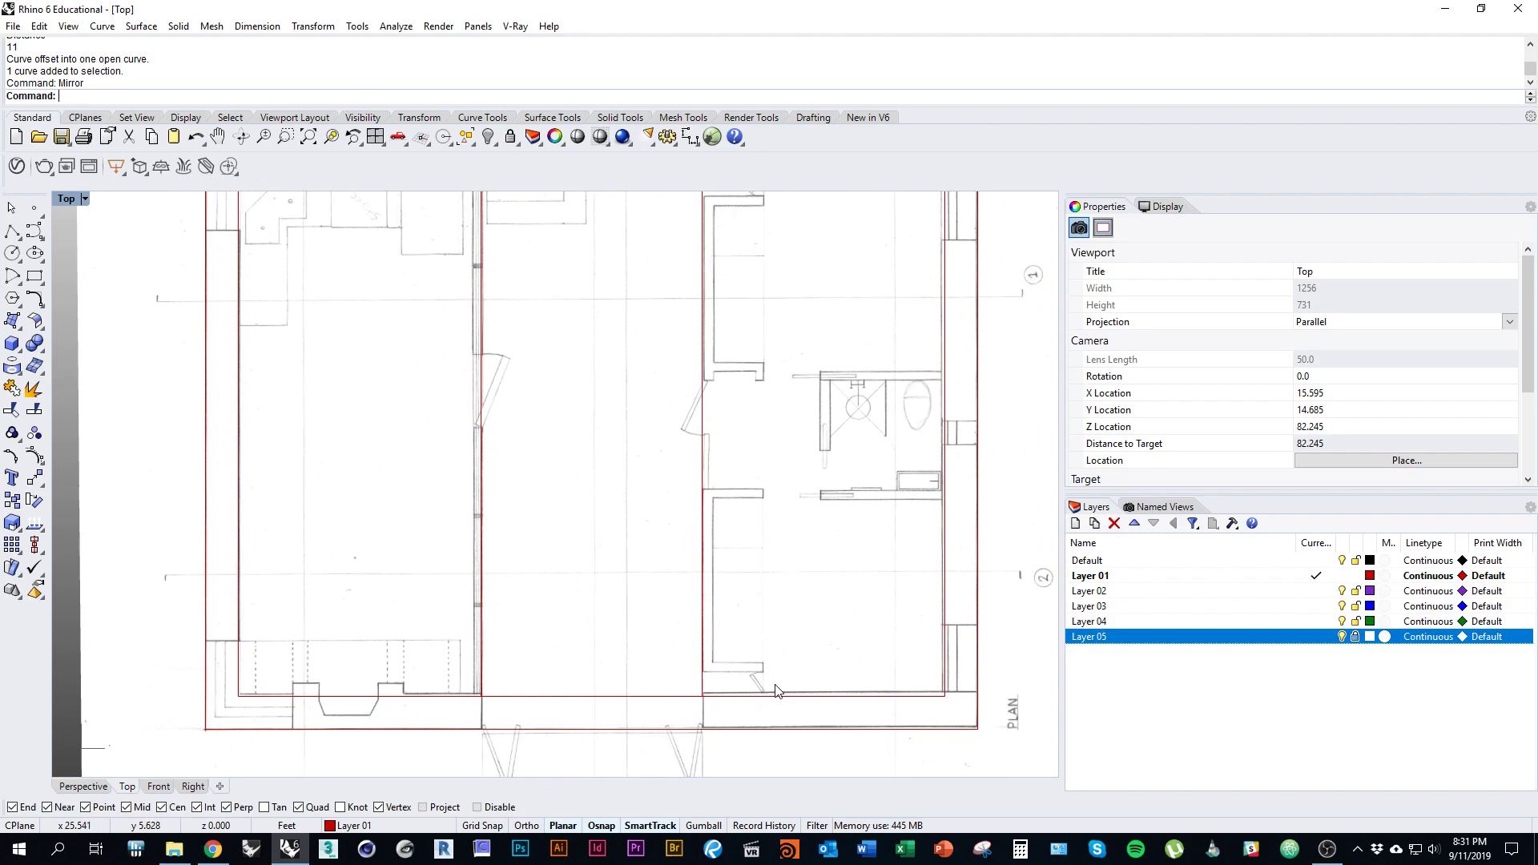
right_click_drag(805, 563, 782, 607)
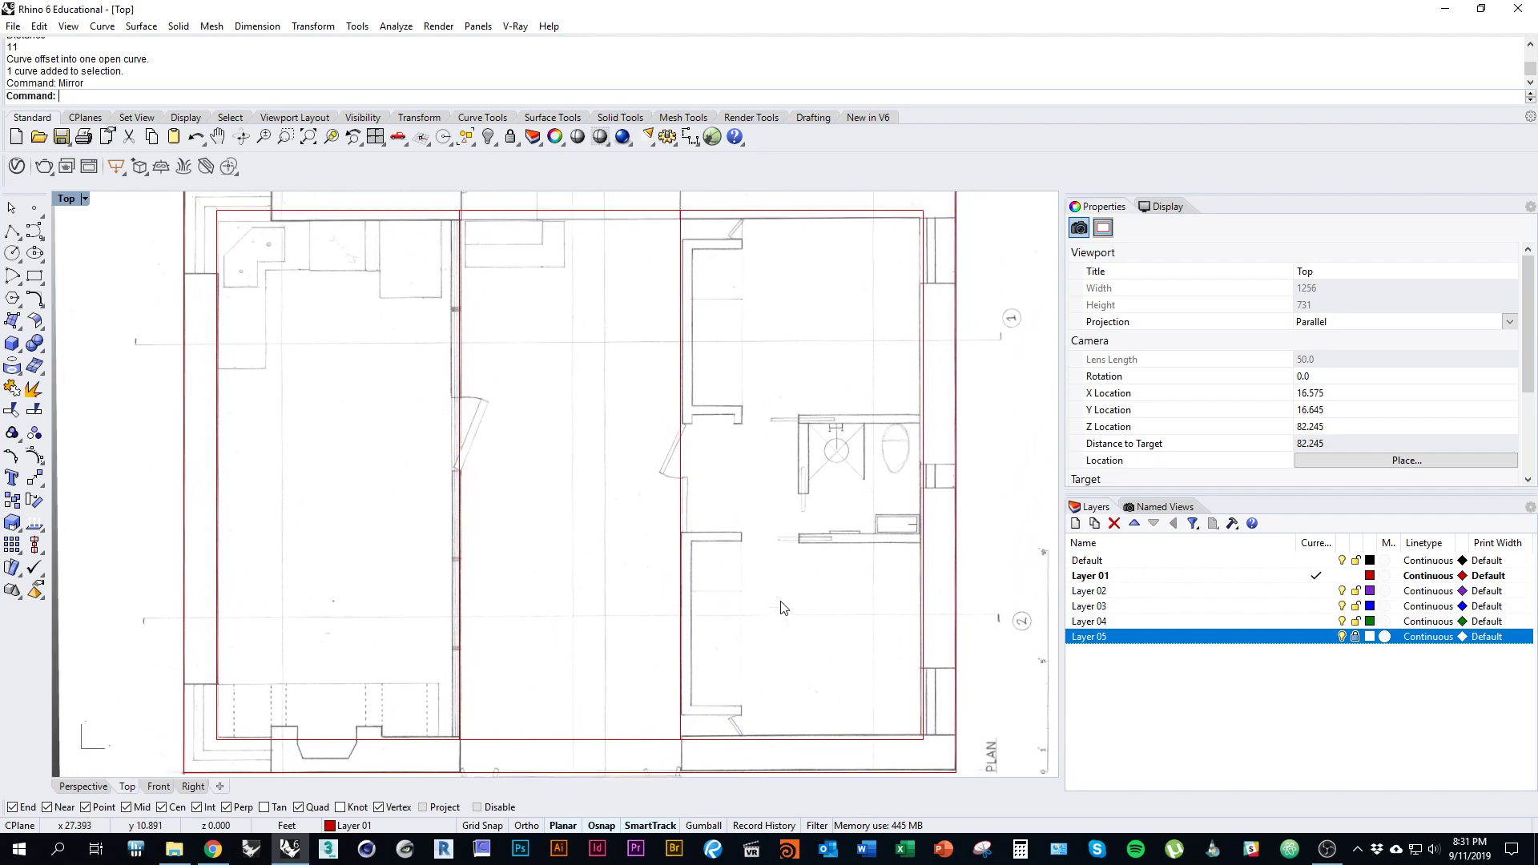
right_click_drag(620, 454, 691, 470)
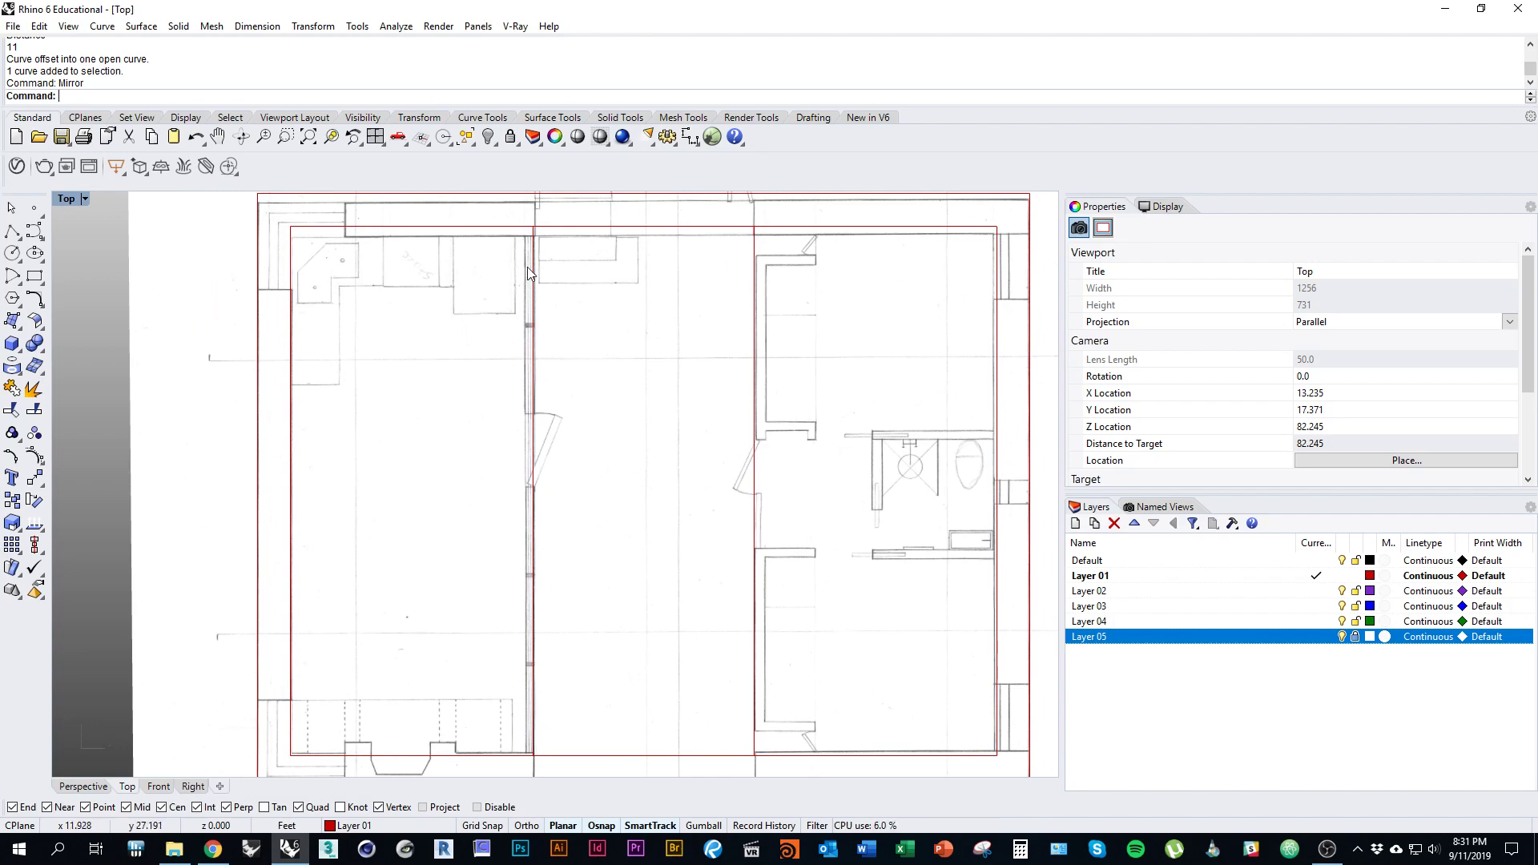
right_click_drag(677, 674, 611, 646)
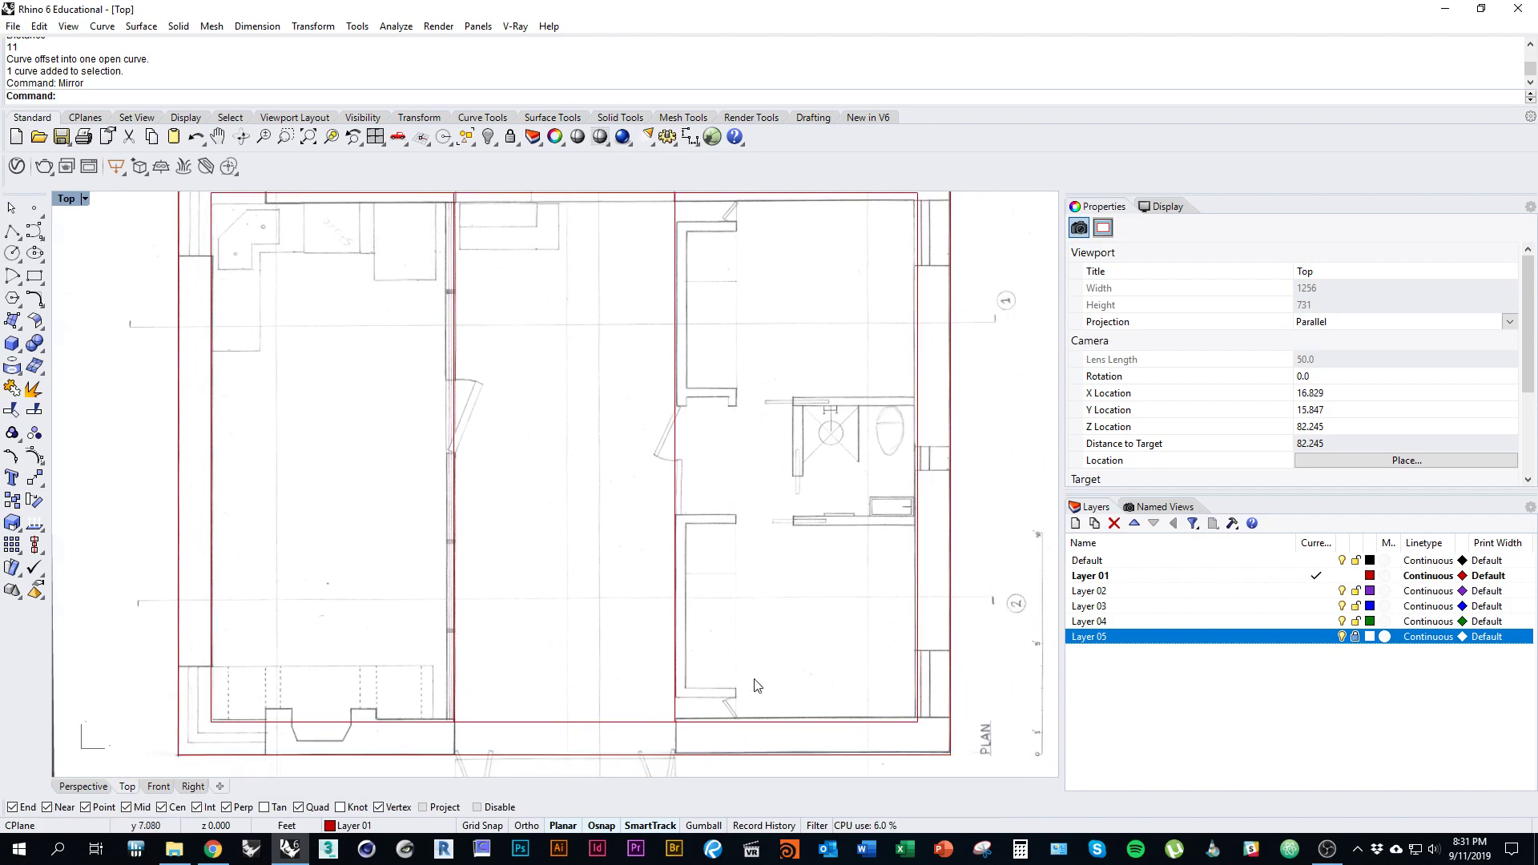
Step: Draw a horizontal line along the upper face of the lower bedroom's partition, from the mirrored partition line to the right wall's inner line
scroll(833, 626, "up", 4)
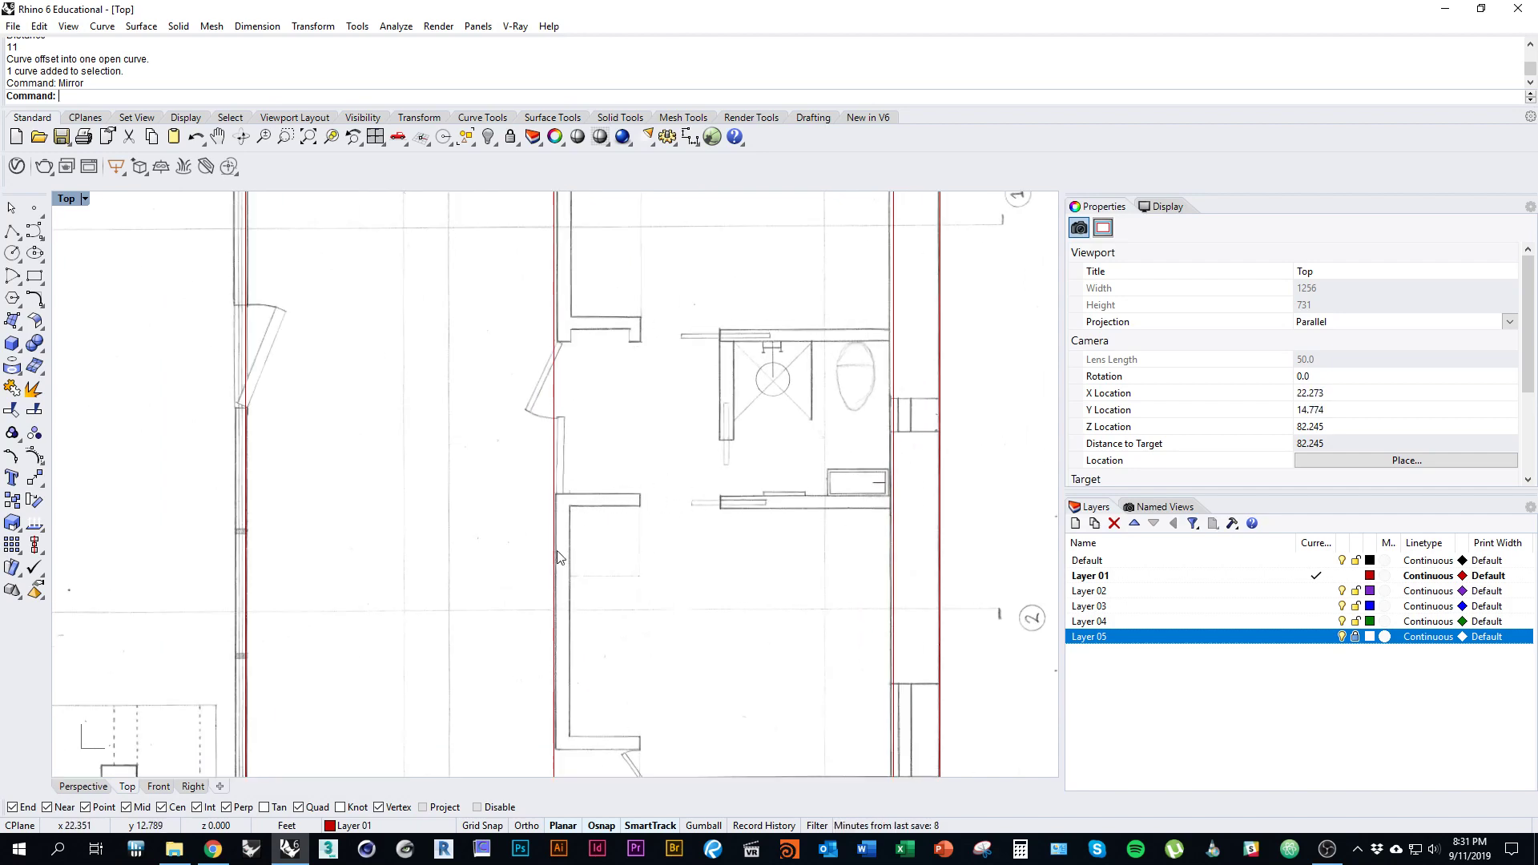
right_click_drag(713, 756, 723, 633)
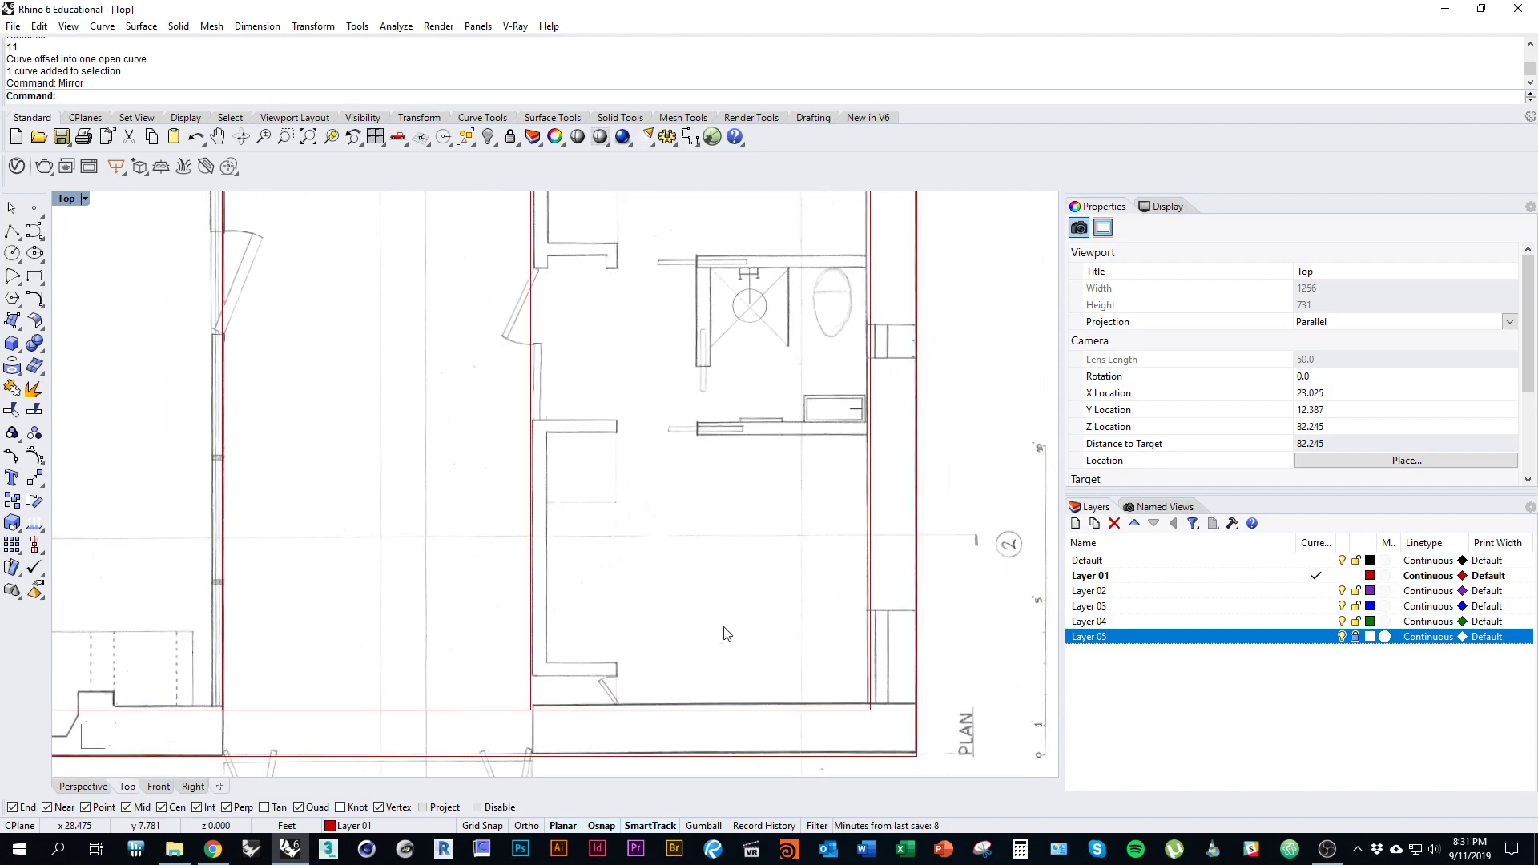
type("line")
key("Return")
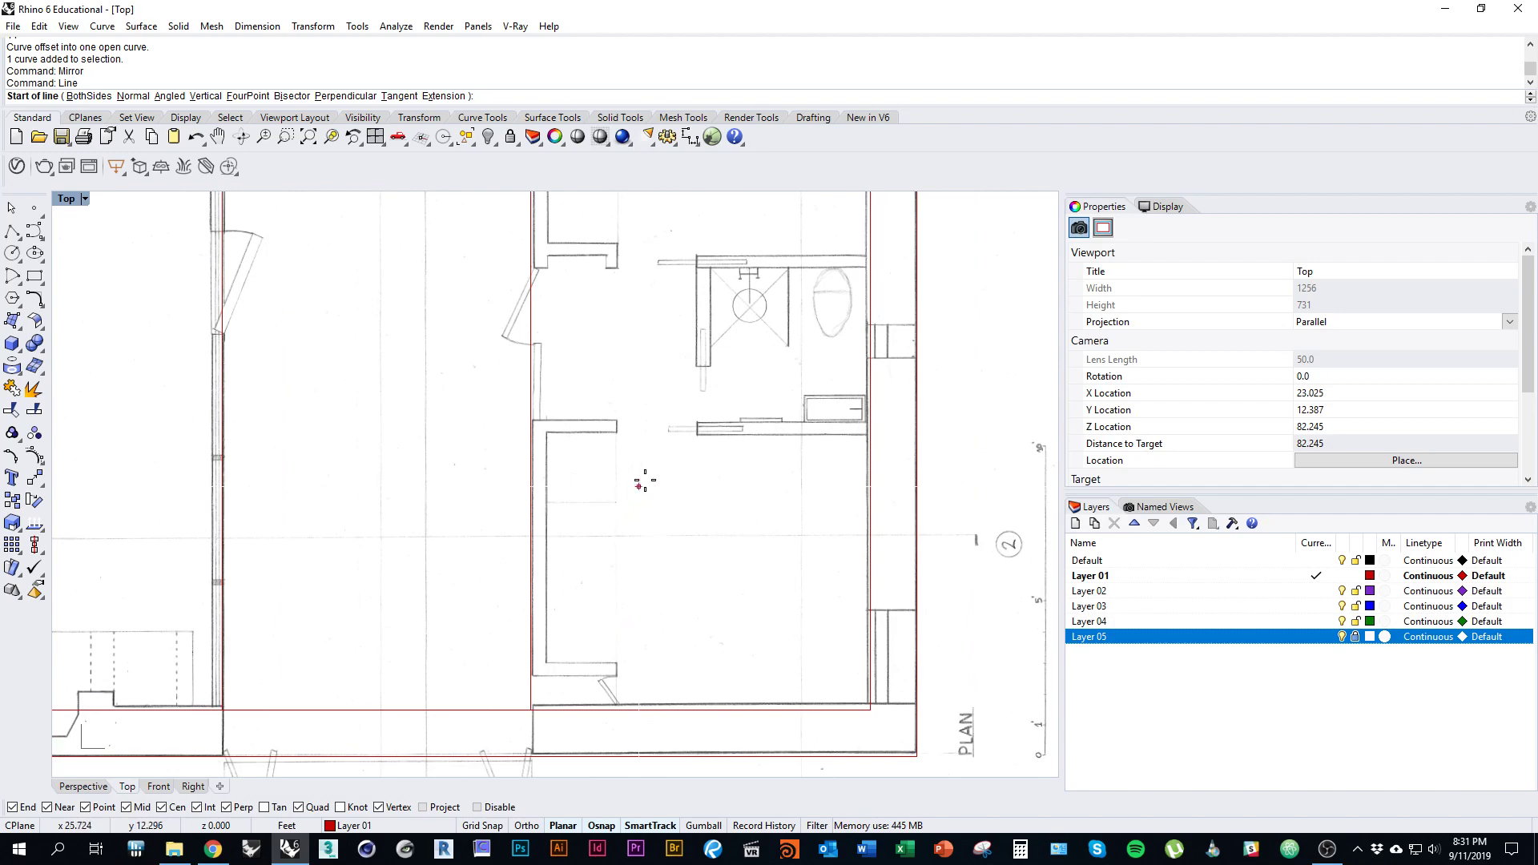
scroll(640, 485, "up", 2)
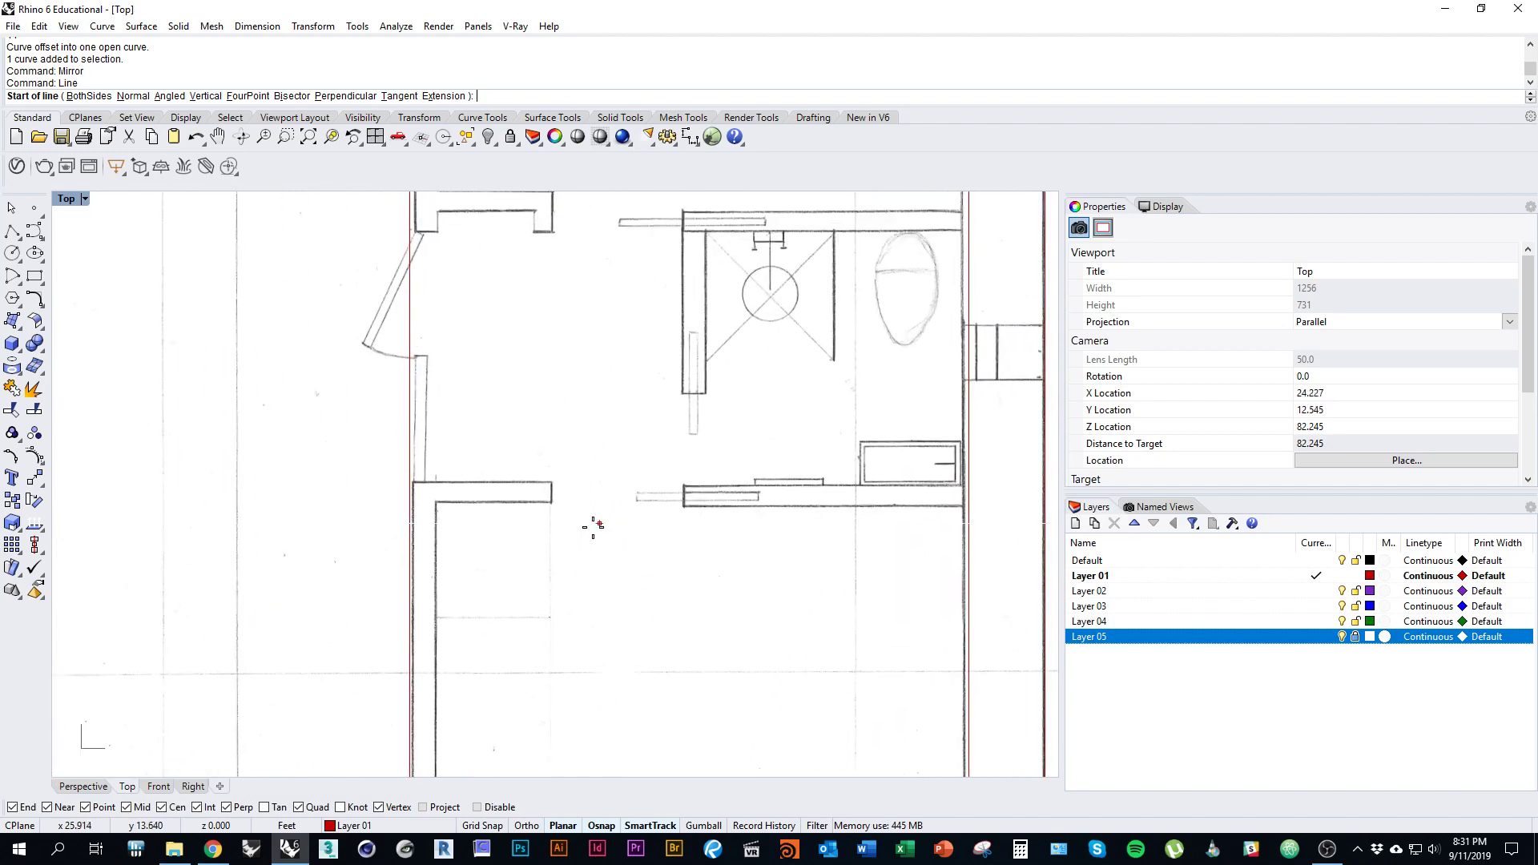
left_click(415, 484)
left_click(967, 484)
scroll(751, 571, "down", 2)
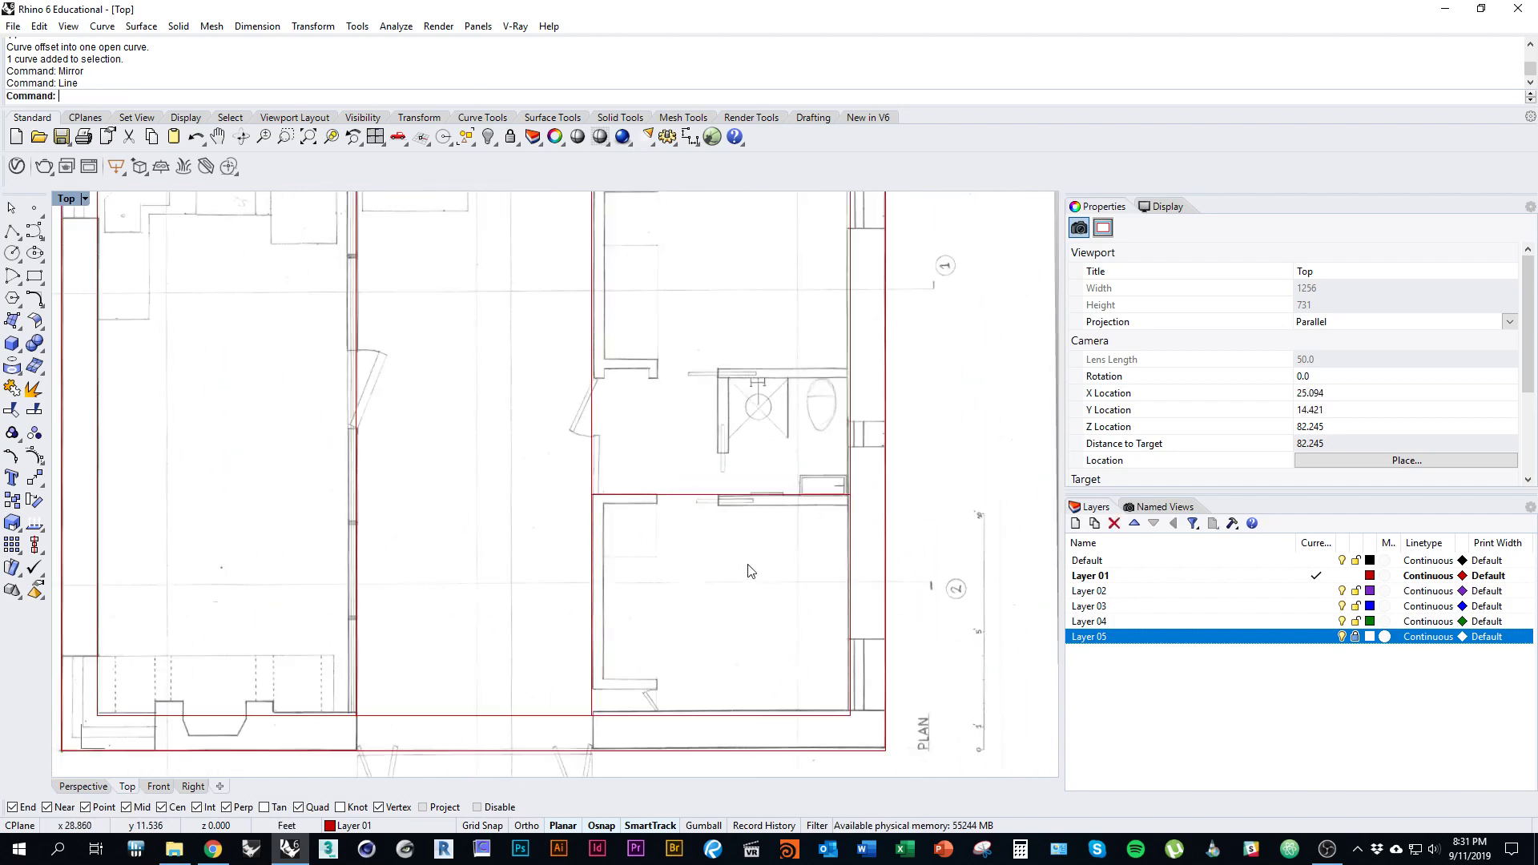
Step: Move the horizontal bedroom partition line down onto the inner rectangle's lower edge, aligned at its lower right corner
scroll(750, 570, "up", 2)
left_click(739, 405)
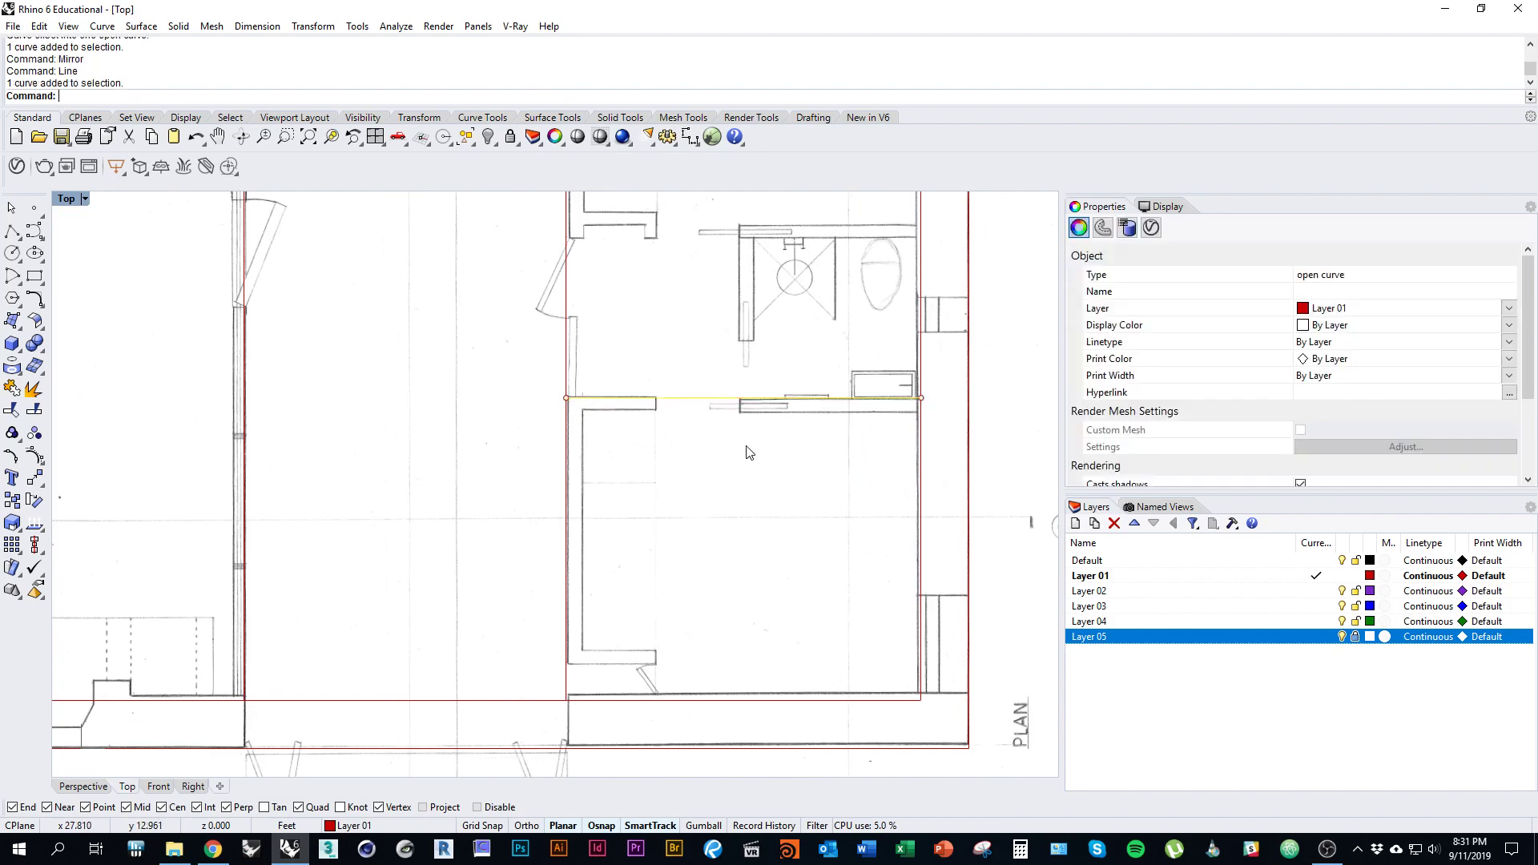
type("m")
key("Return")
left_click(921, 398)
left_click(922, 700)
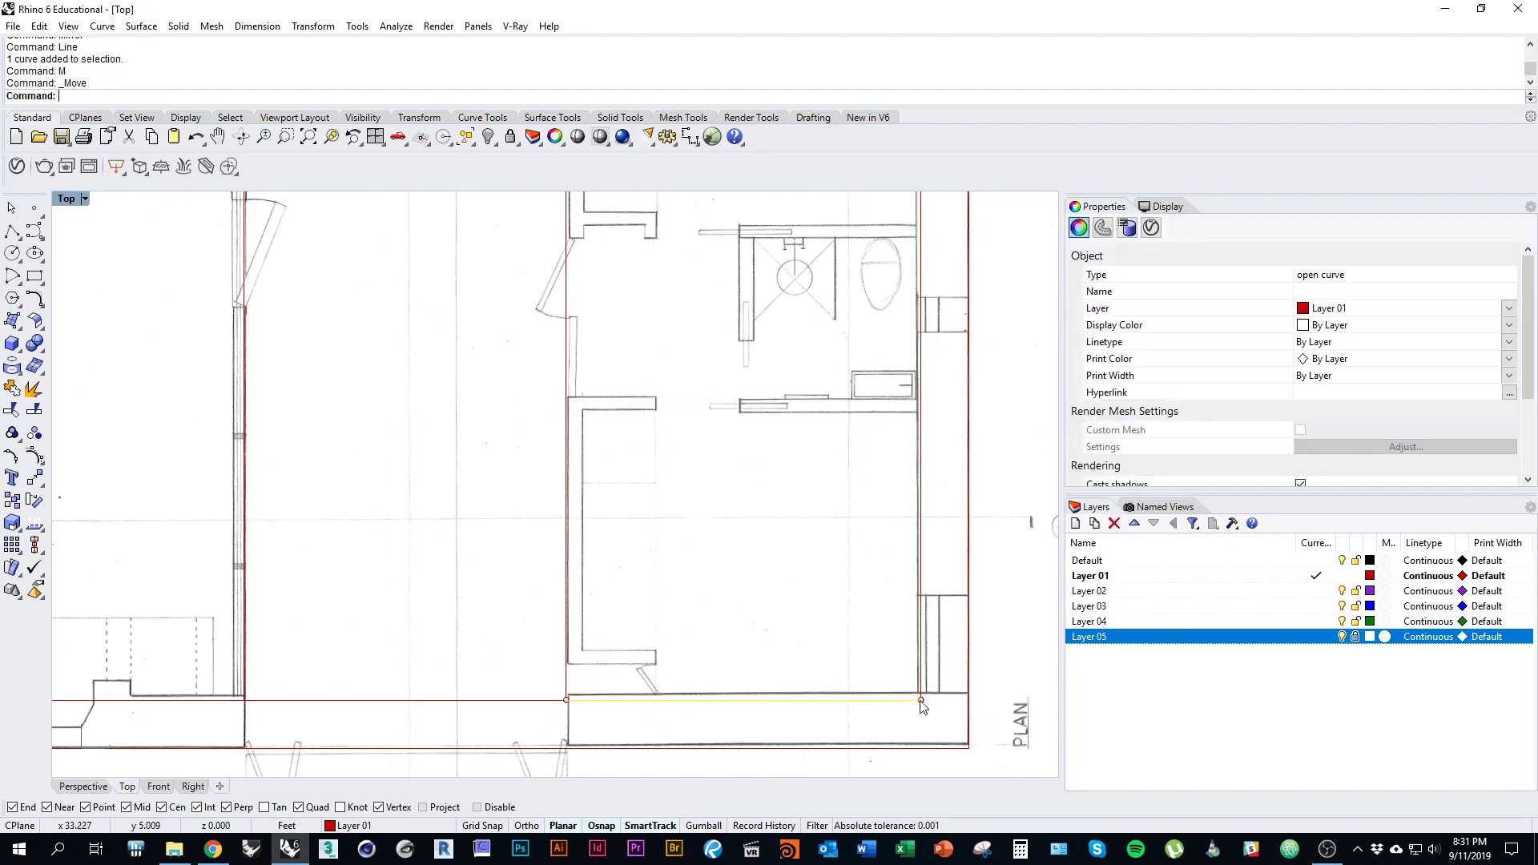
Step: Try offsetting the moved bedroom line upward toward the bathroom partition, at a distance of 9 and then 9.5 feet
type("offset")
key("Return")
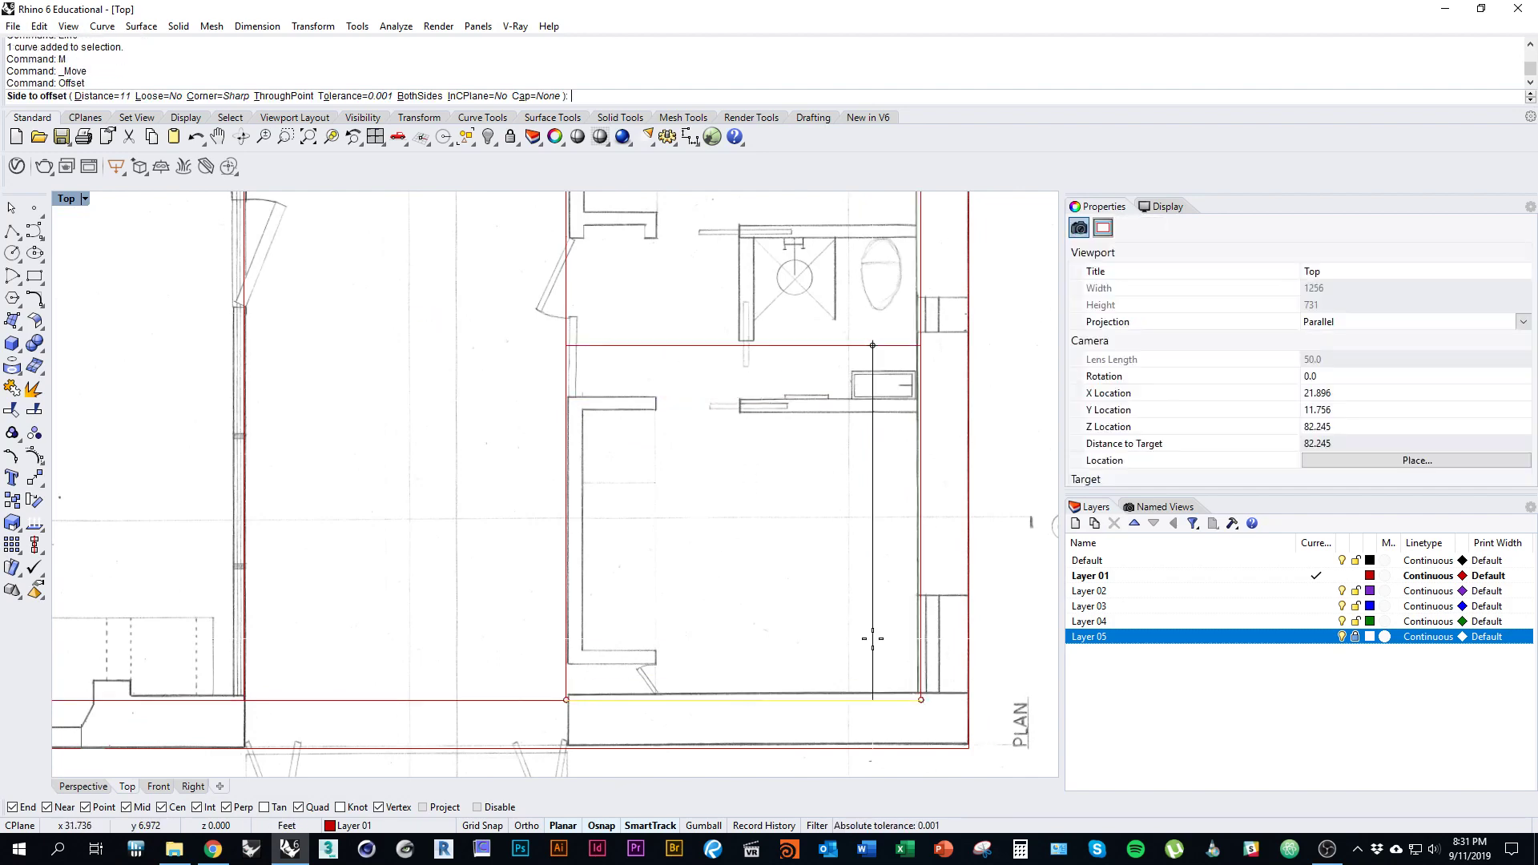
type("d")
key("Return")
left_click(841, 699)
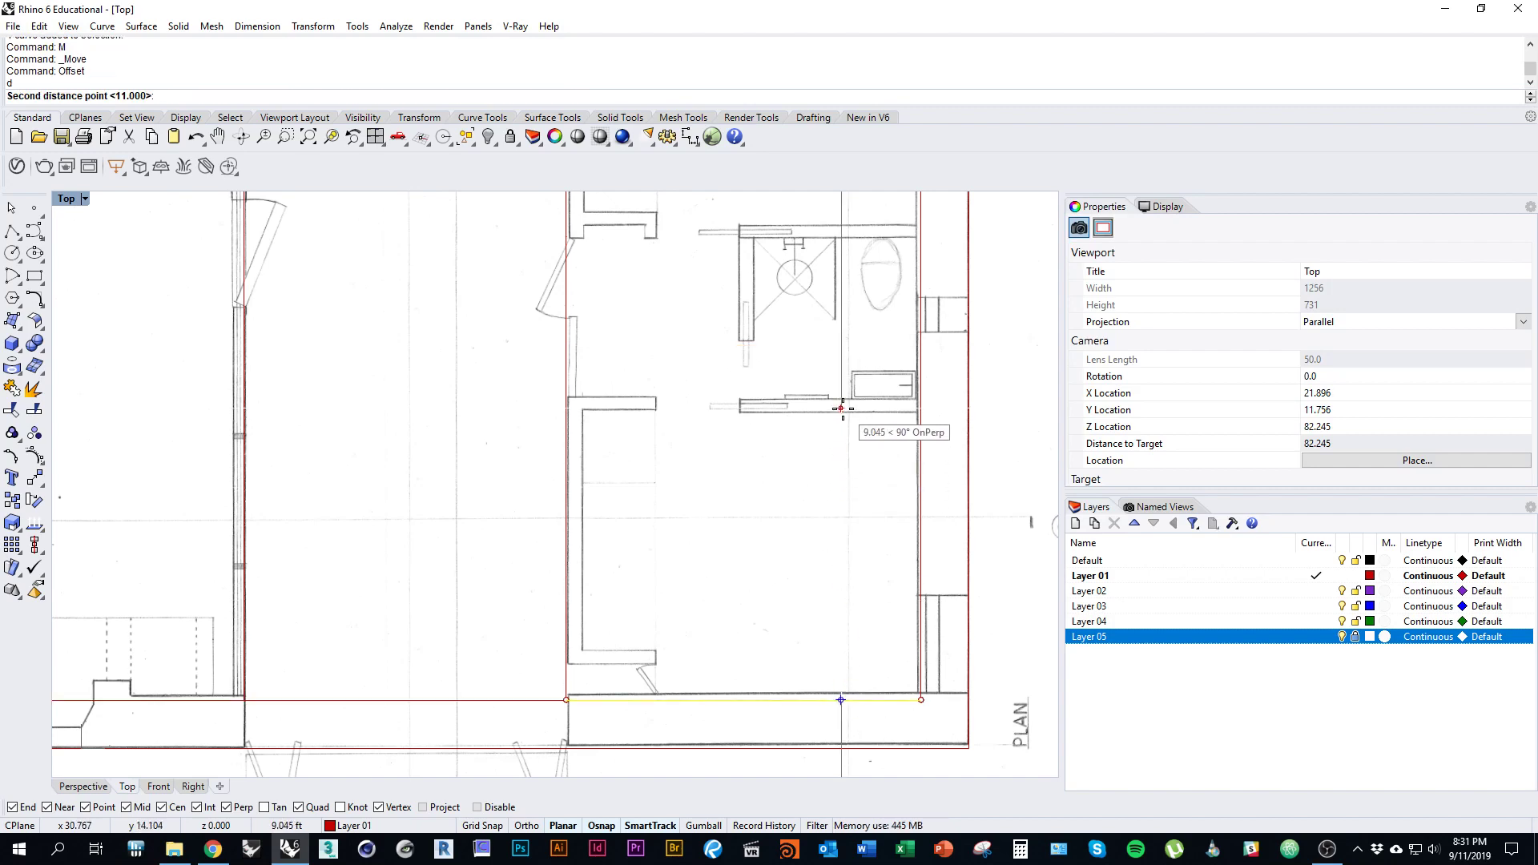
type("9")
key("Return")
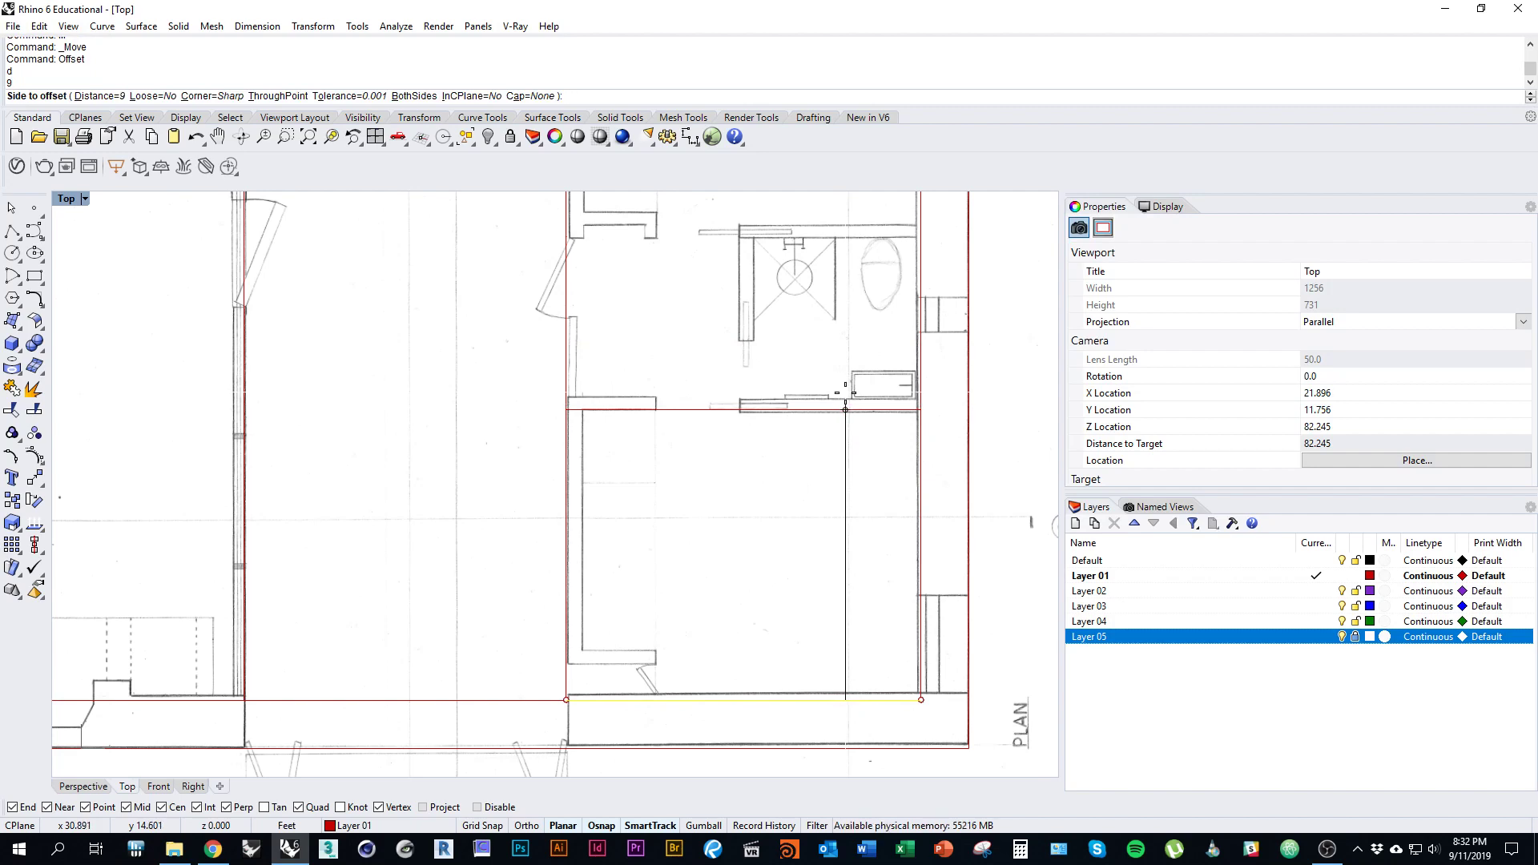
type("9.5")
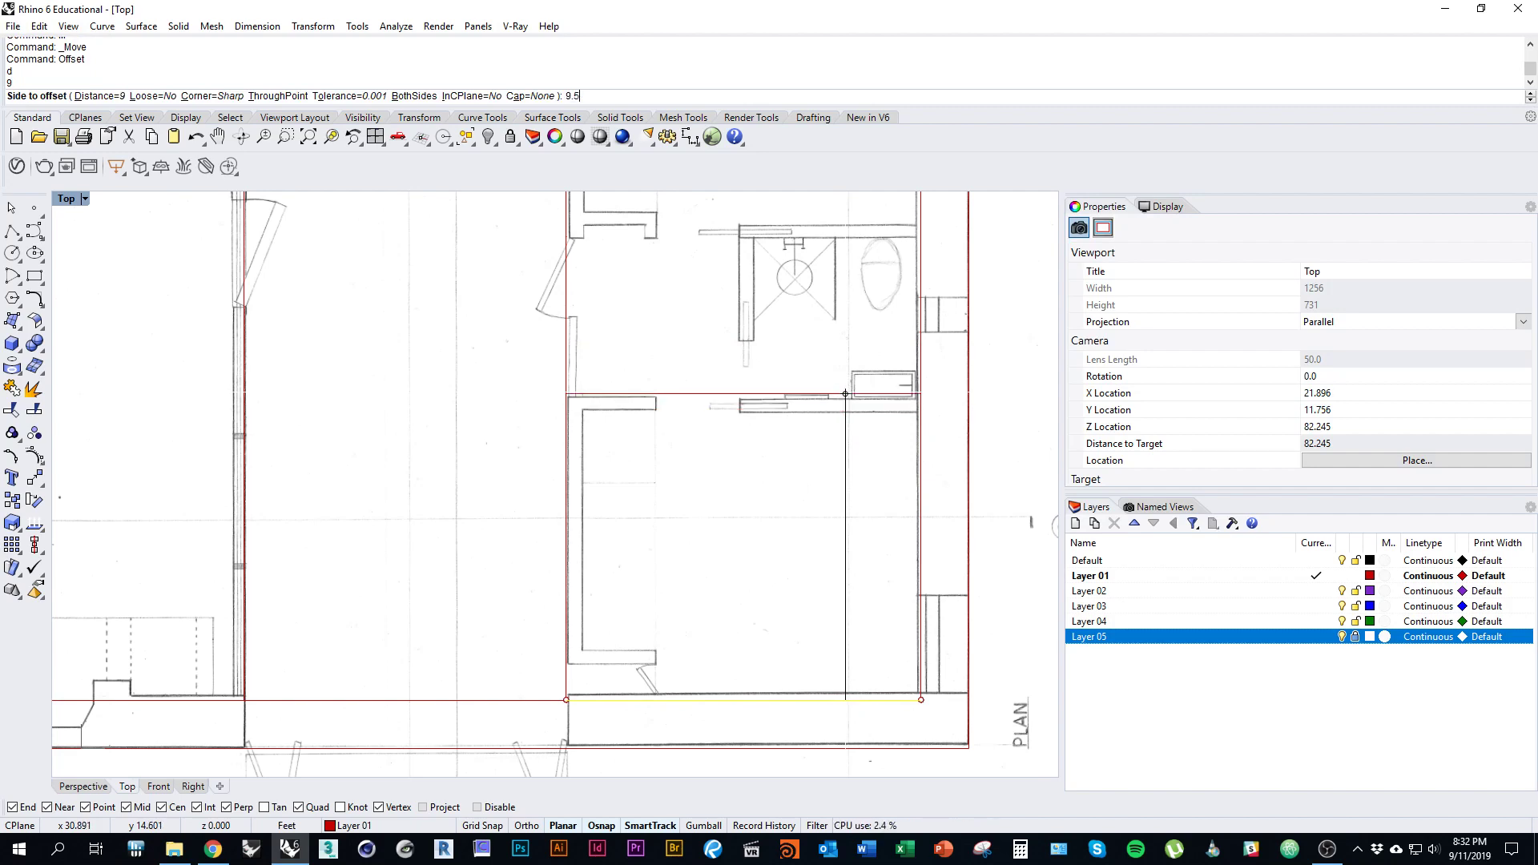
key("Return")
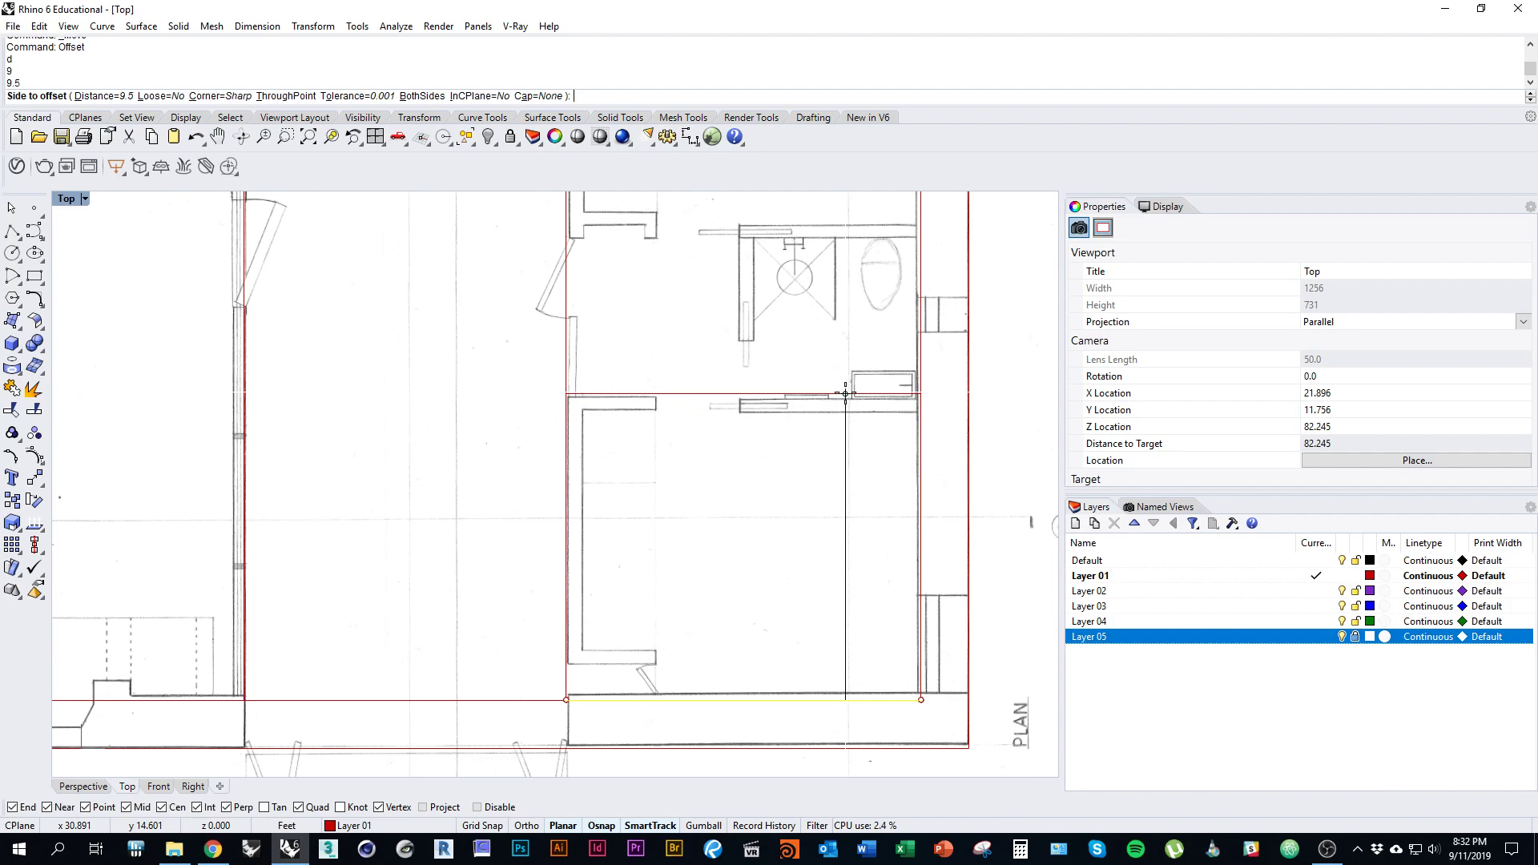
scroll(729, 362, "up", 4)
left_click(648, 419)
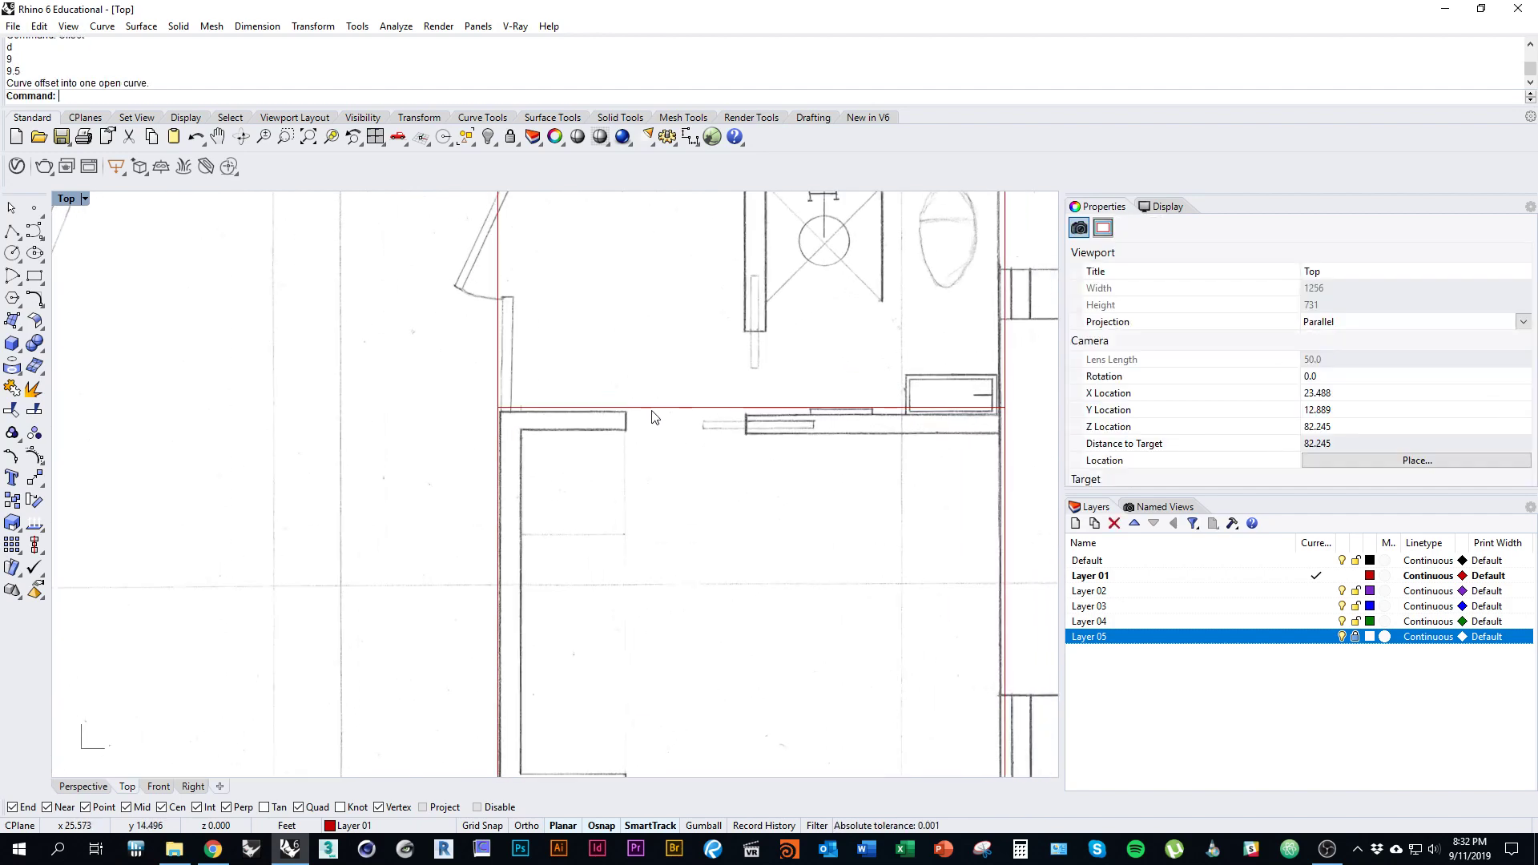
Step: Undo the 9.5-foot offset of the bedroom line
left_click(652, 407)
right_click_drag(660, 459, 598, 371)
key("ctrl+z")
scroll(633, 384, "down", 3)
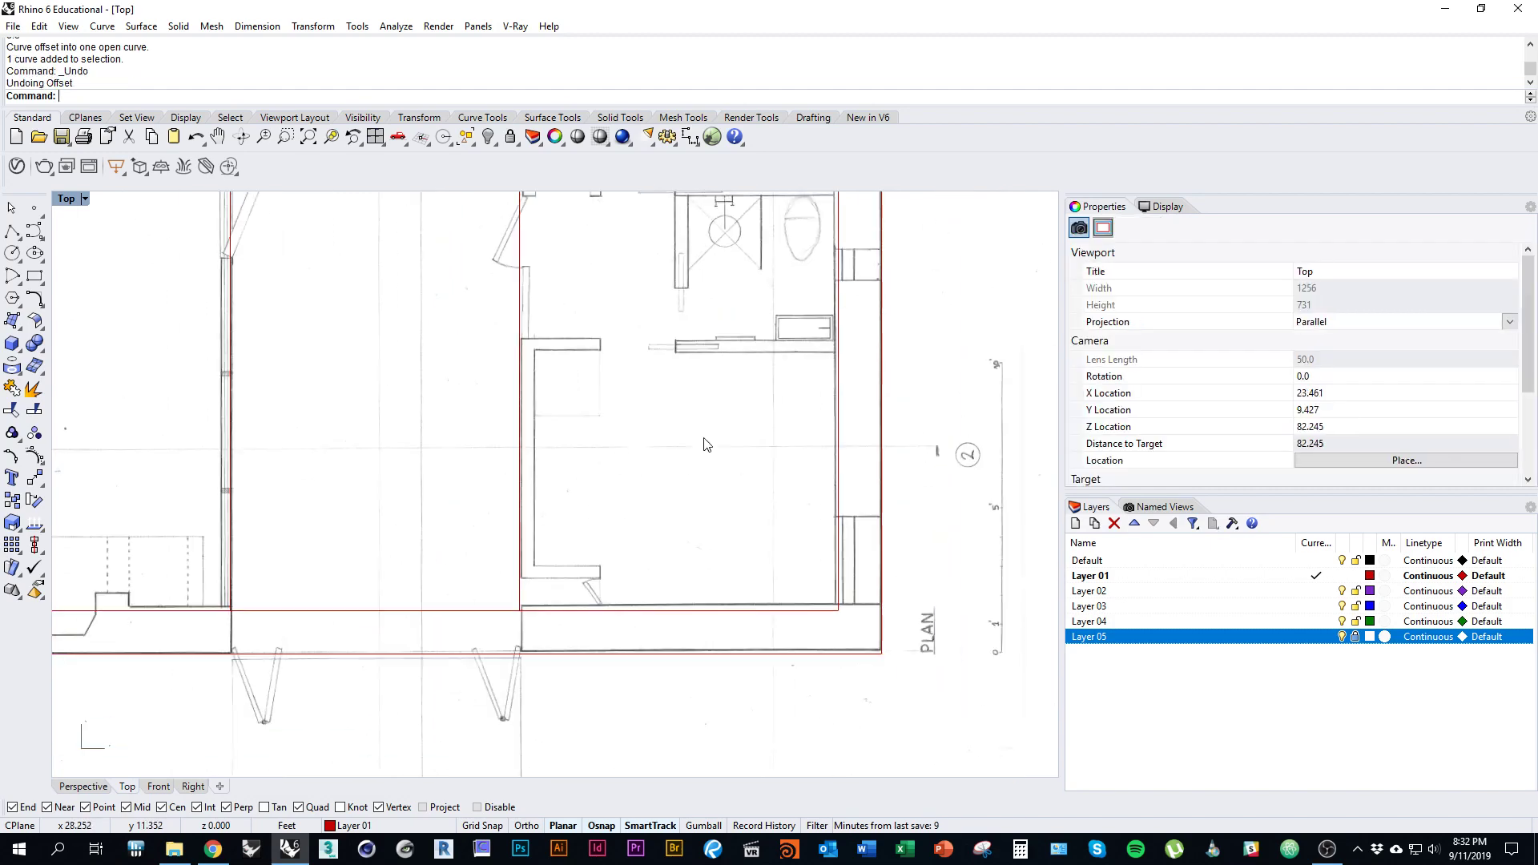
Step: Unlock Layer 05 and shift the drawing image slightly downward so its lower walls align with the traced lines
left_click(1354, 638)
scroll(677, 584, "up", 10)
left_click_drag(697, 480, 696, 491, "shift")
scroll(609, 497, "down", 10)
right_click_drag(659, 509, 646, 579)
key("Escape")
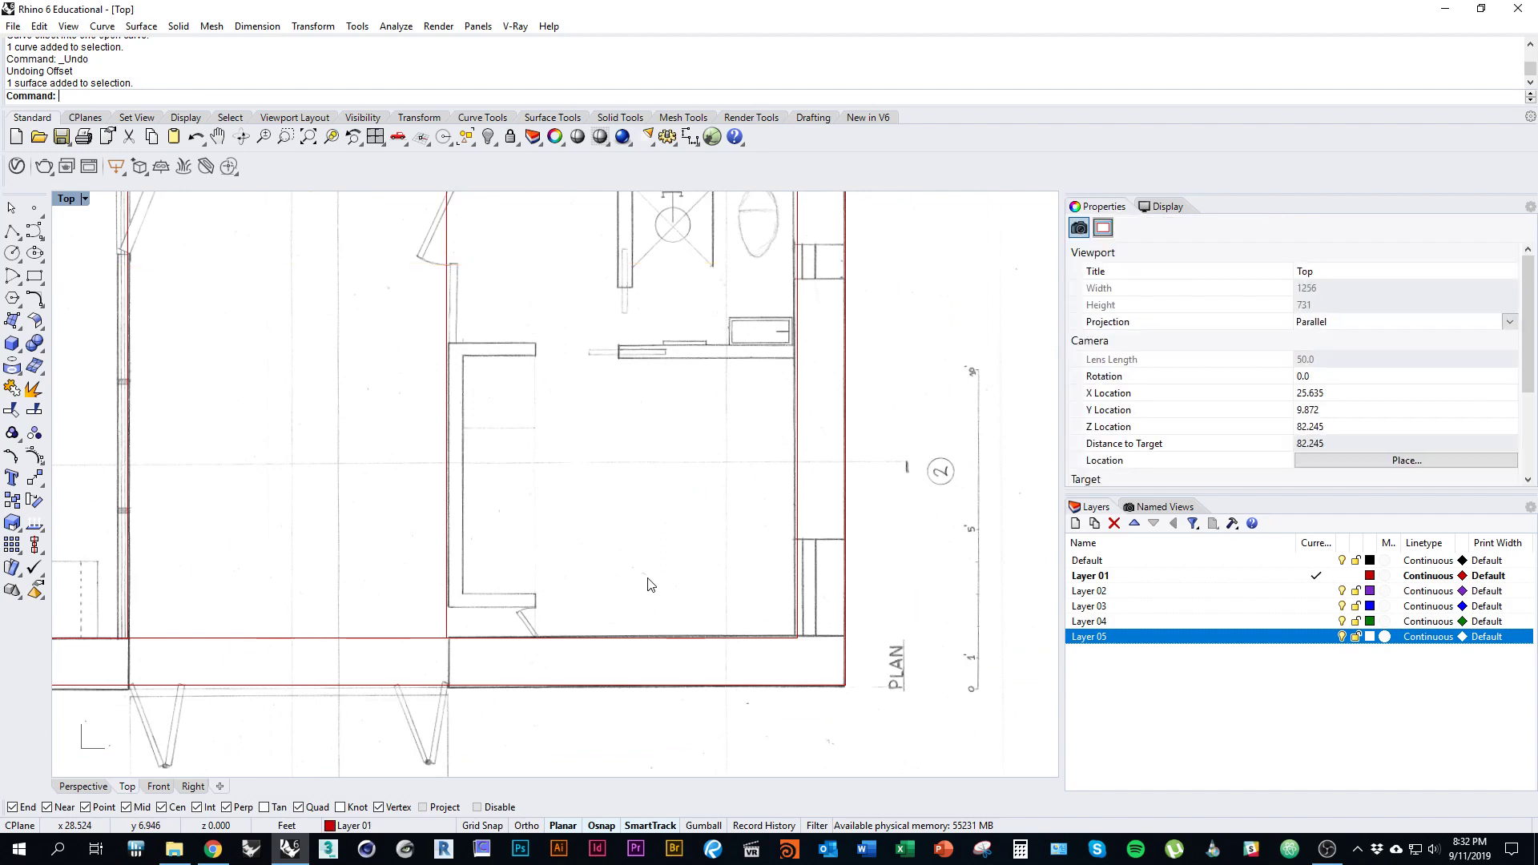
Step: Select the bedroom line on the inner rectangle's lower edge and set the offset distance to 9 and then 9.25 feet
left_click(643, 632)
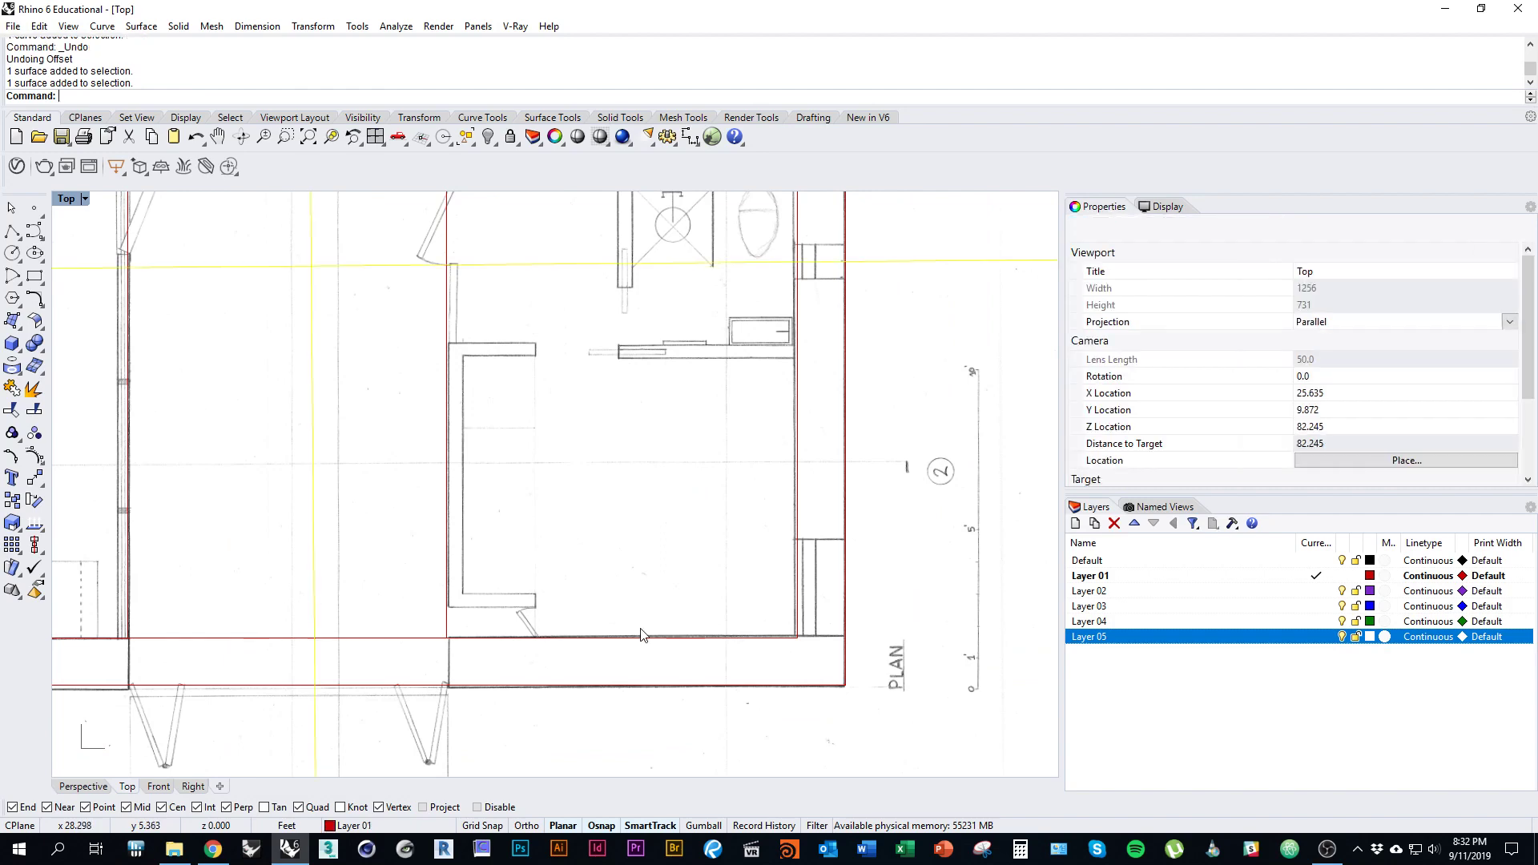
left_click(645, 646)
left_click(642, 641)
left_click(642, 641)
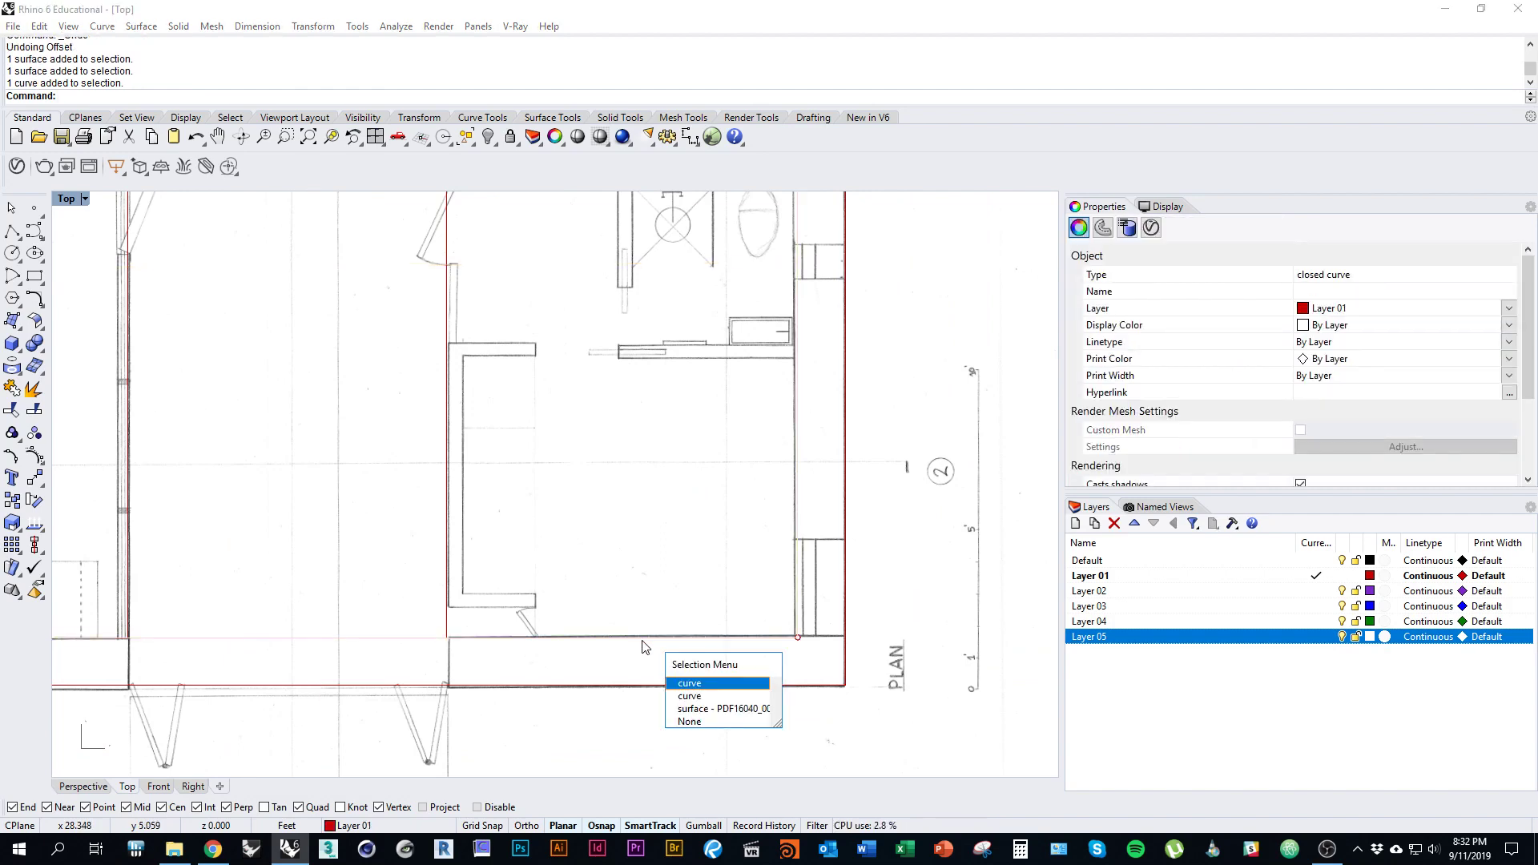
left_click(688, 692)
right_click_drag(675, 601, 677, 629)
type("offset")
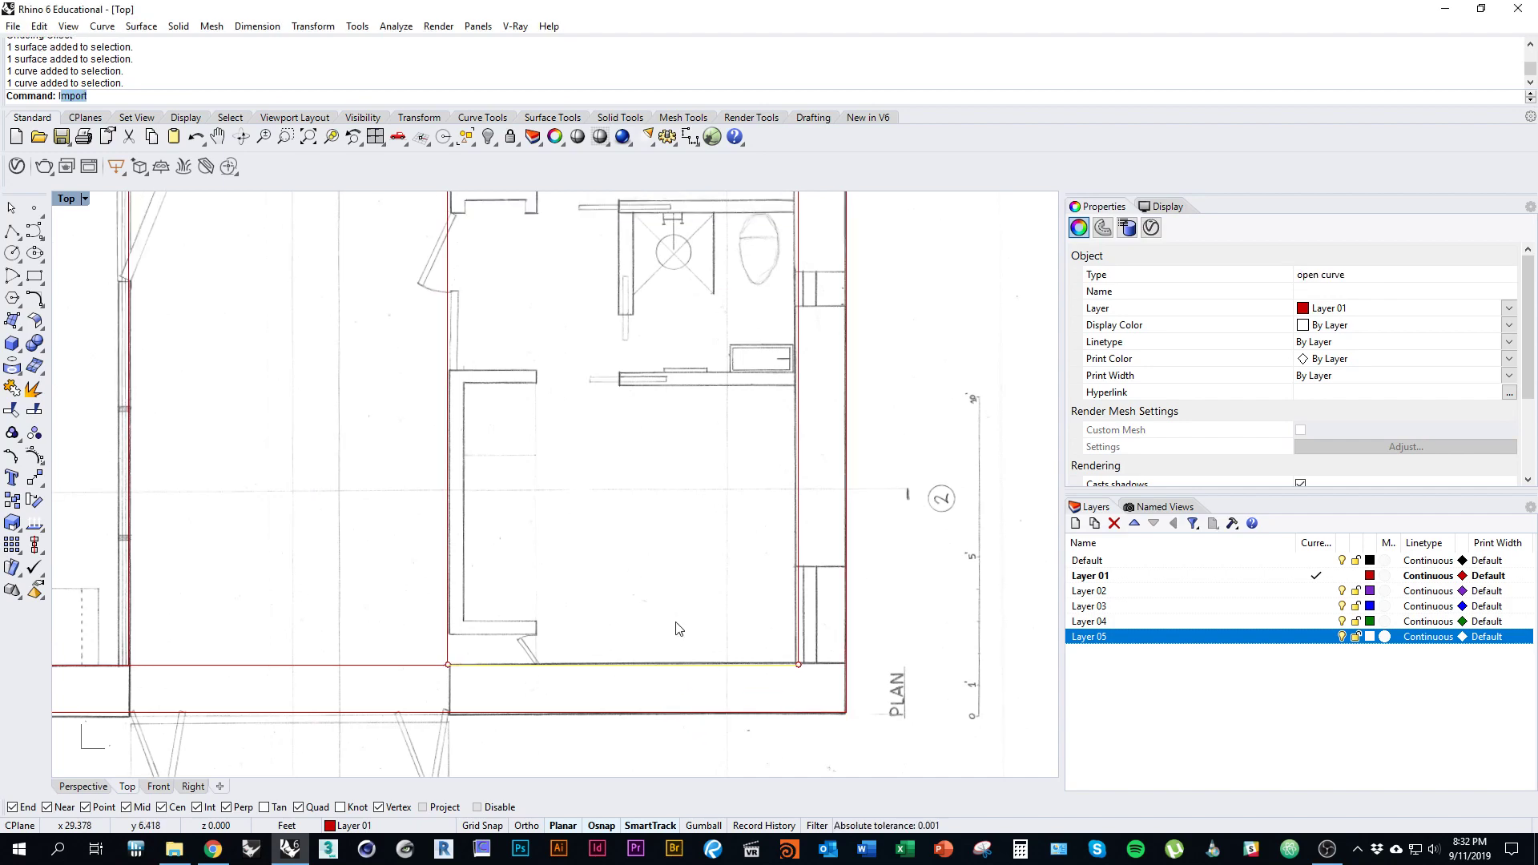
key("Return")
key("Escape")
type("Offset")
key("Return")
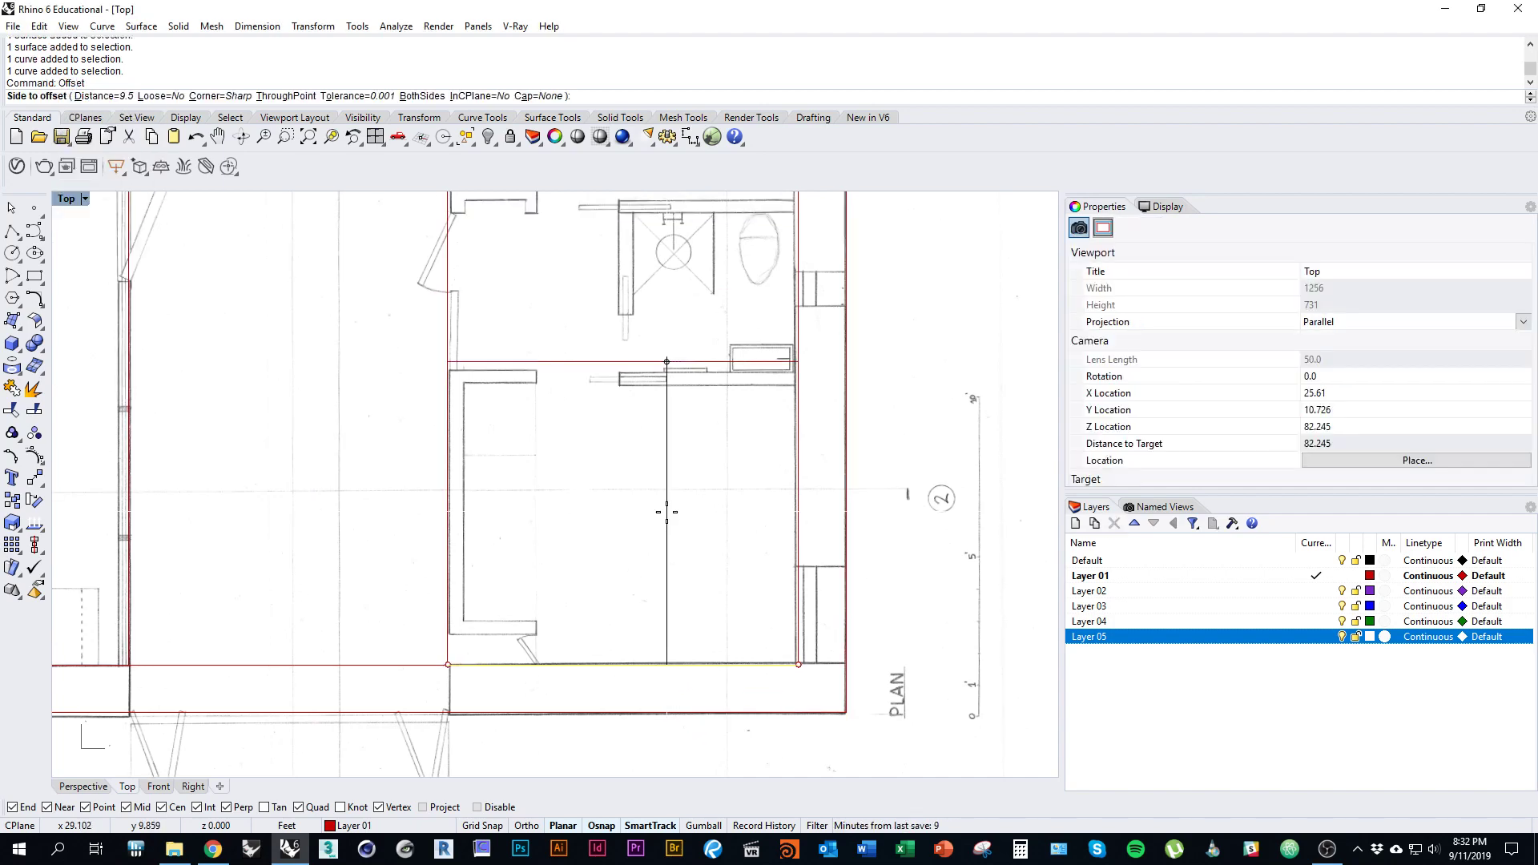
type("9")
key("Return")
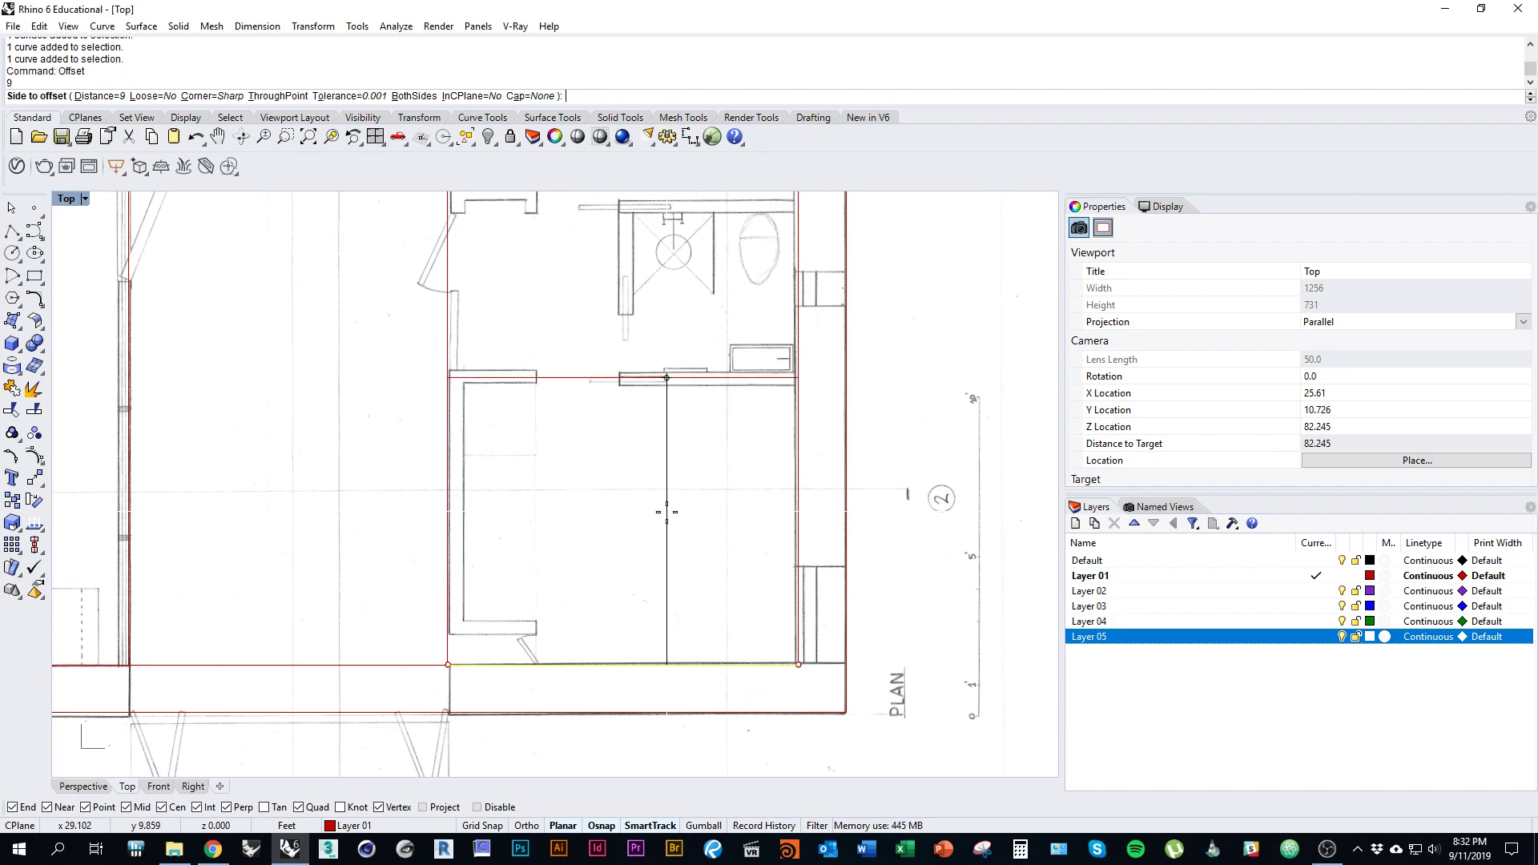
type("25")
key("Return")
key("Escape")
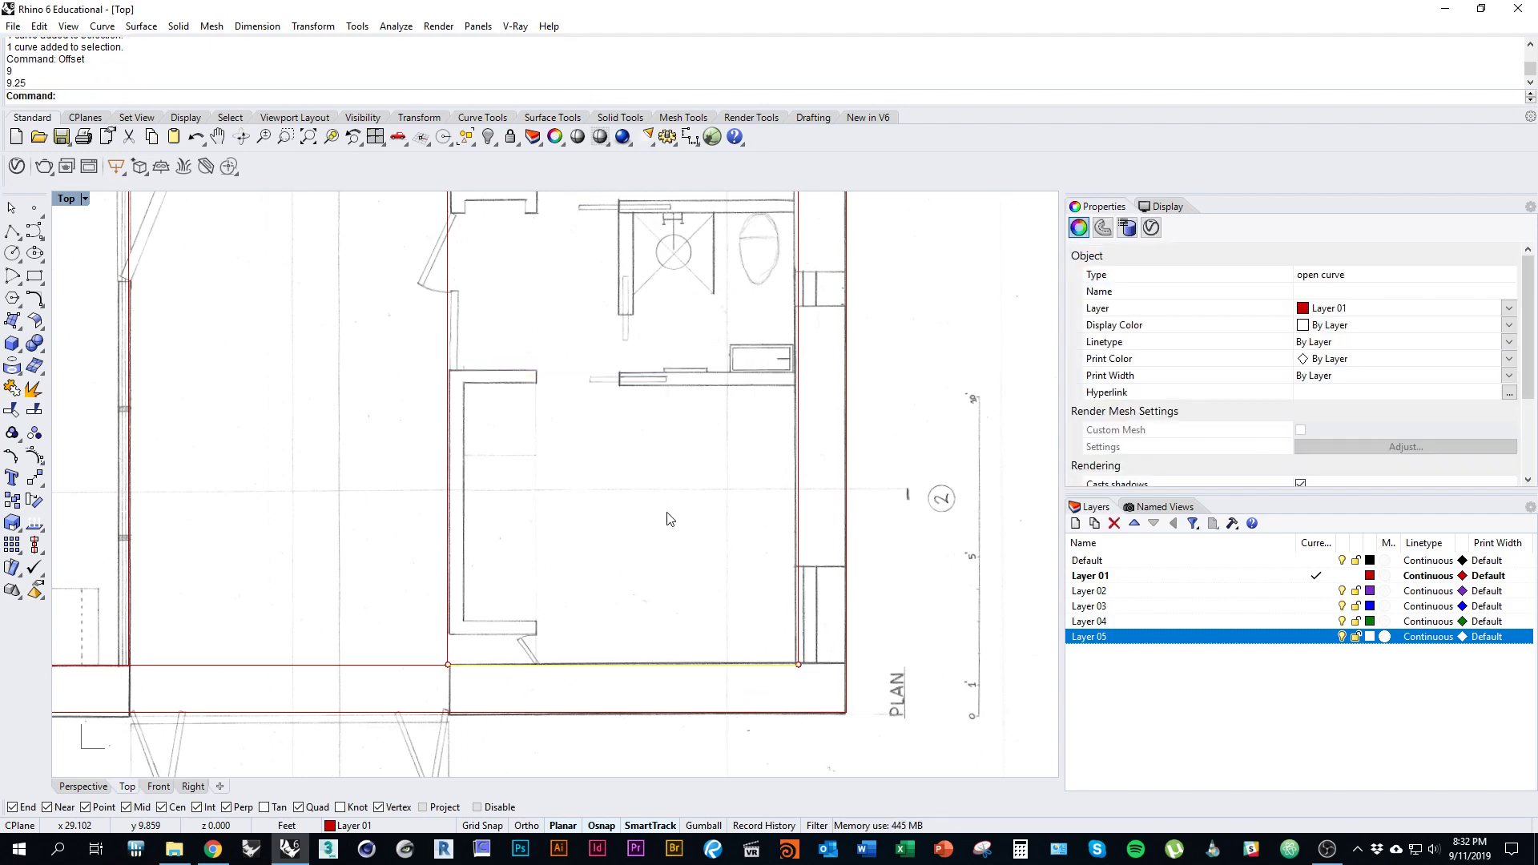
Step: Offset the selected bedroom line upward by 9.25 feet toward the bathroom partition
mouse_move(546, 421)
right_mouse_down()
mouse_move(591, 476)
mouse_move(611, 460)
right_mouse_up()
scroll(591, 476, "up", 3)
left_click(585, 410)
left_click(605, 398)
key("Escape")
key("Escape")
Step: Shift the drawing image on Layer 05 slightly upward so its upper walls align with the traced lines
scroll(638, 425, "down", 5)
right_click_drag(708, 419, 777, 553)
left_click(1355, 637)
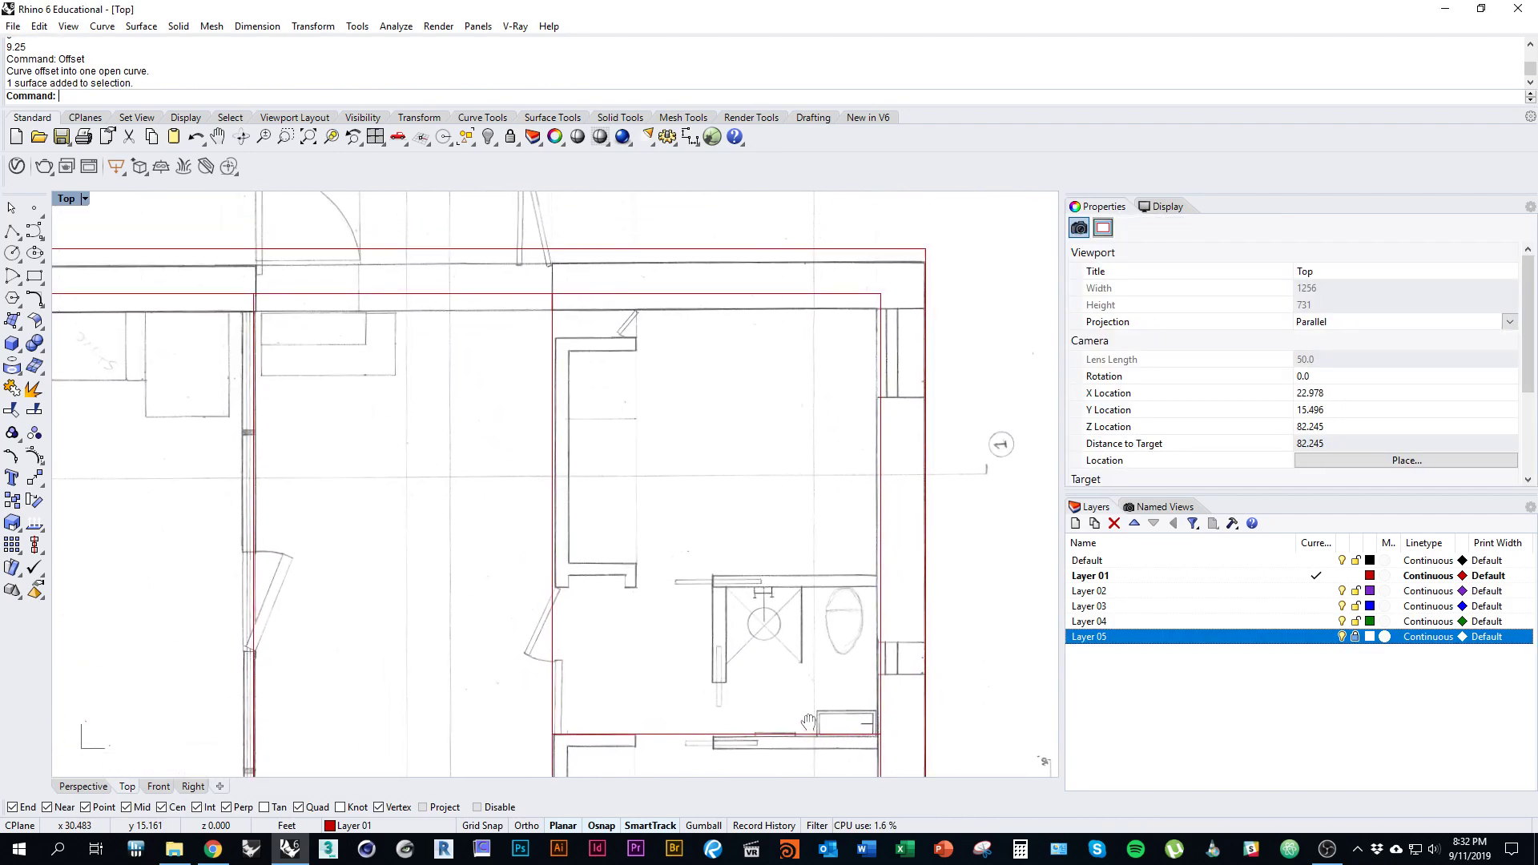
left_click(1355, 637)
scroll(789, 442, "up", 3)
left_click_drag(785, 444, 784, 433)
scroll(713, 448, "down", 3)
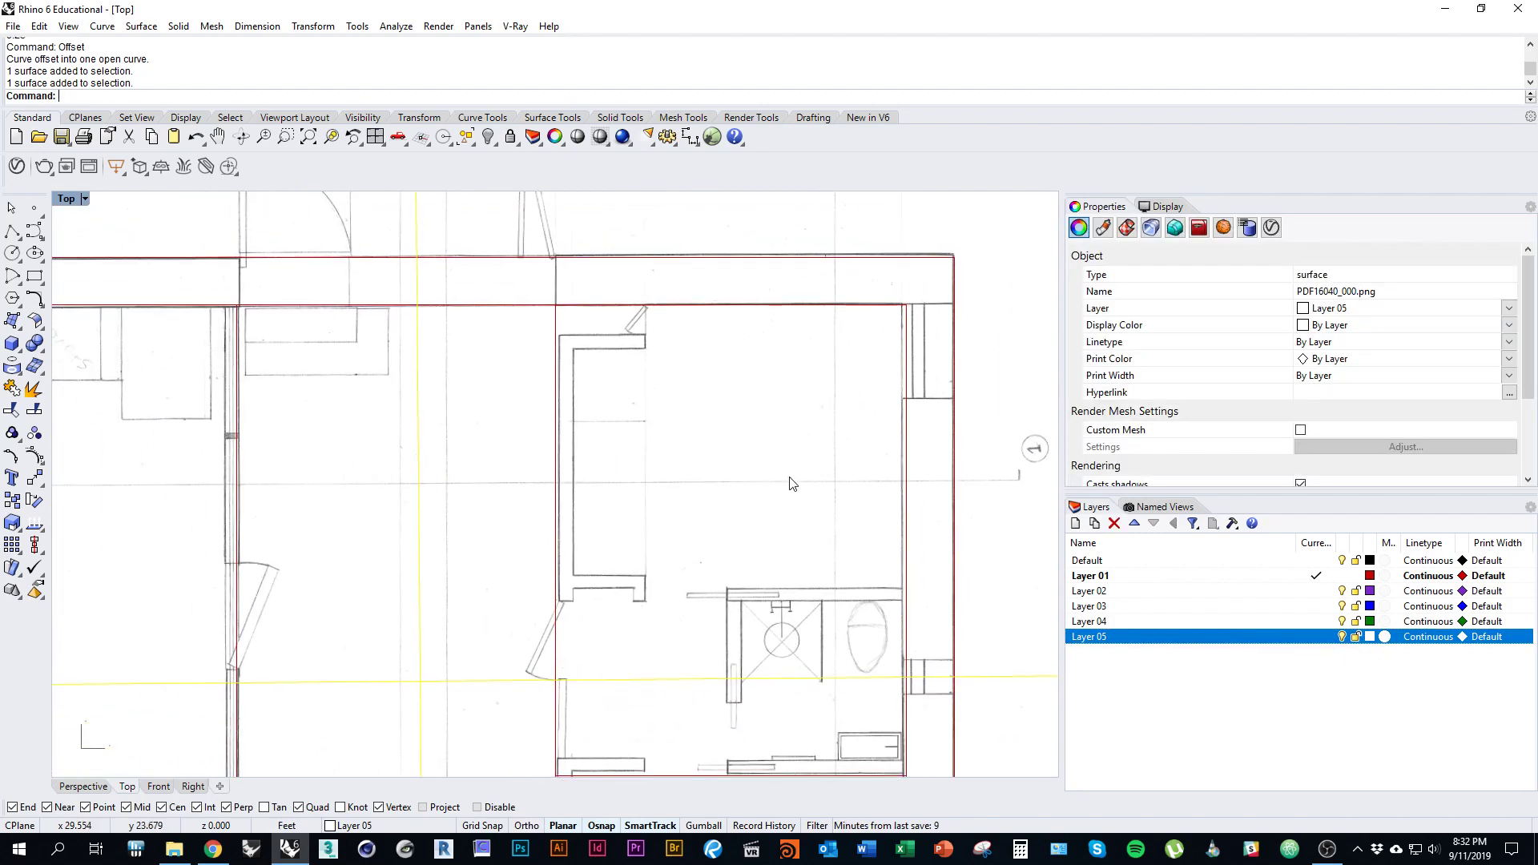
scroll(801, 472, "up", 3)
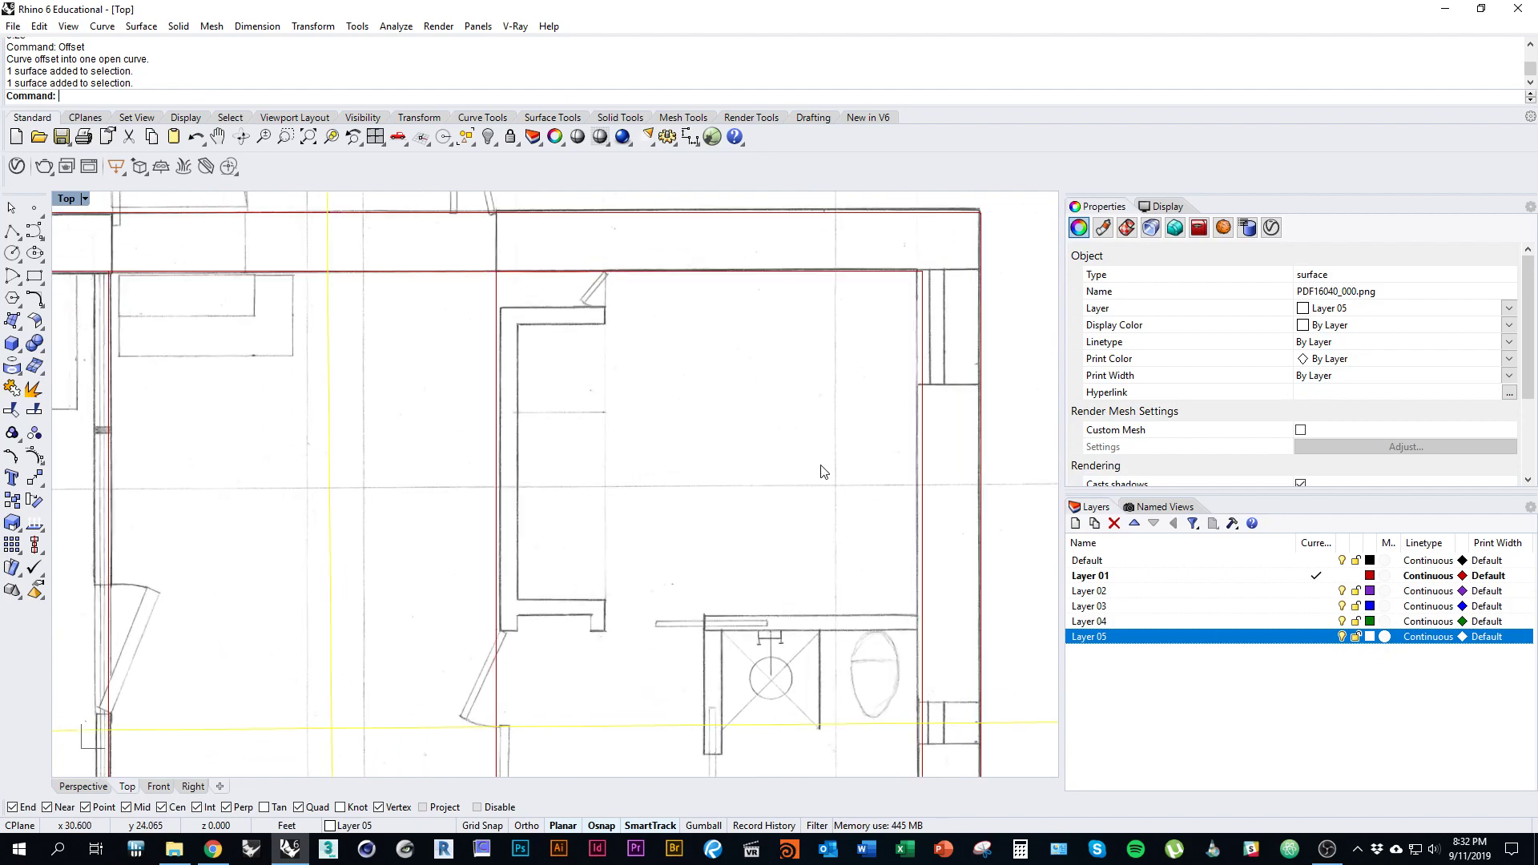
key("Escape")
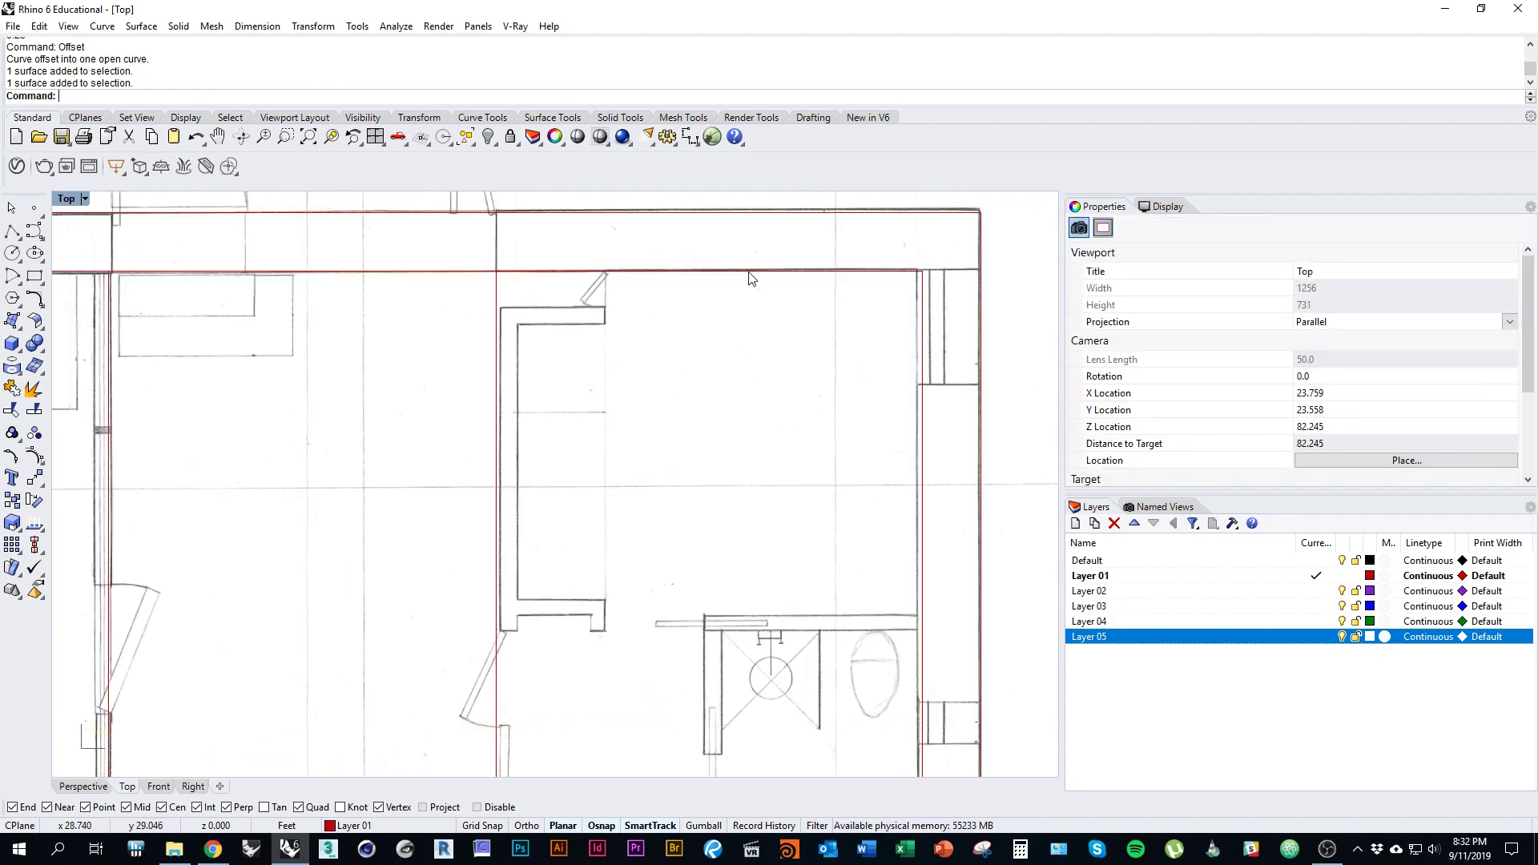
Step: Draw a line along the inner rectangle's upper edge from the bedroom partition to the upper right inner corner
key("Return")
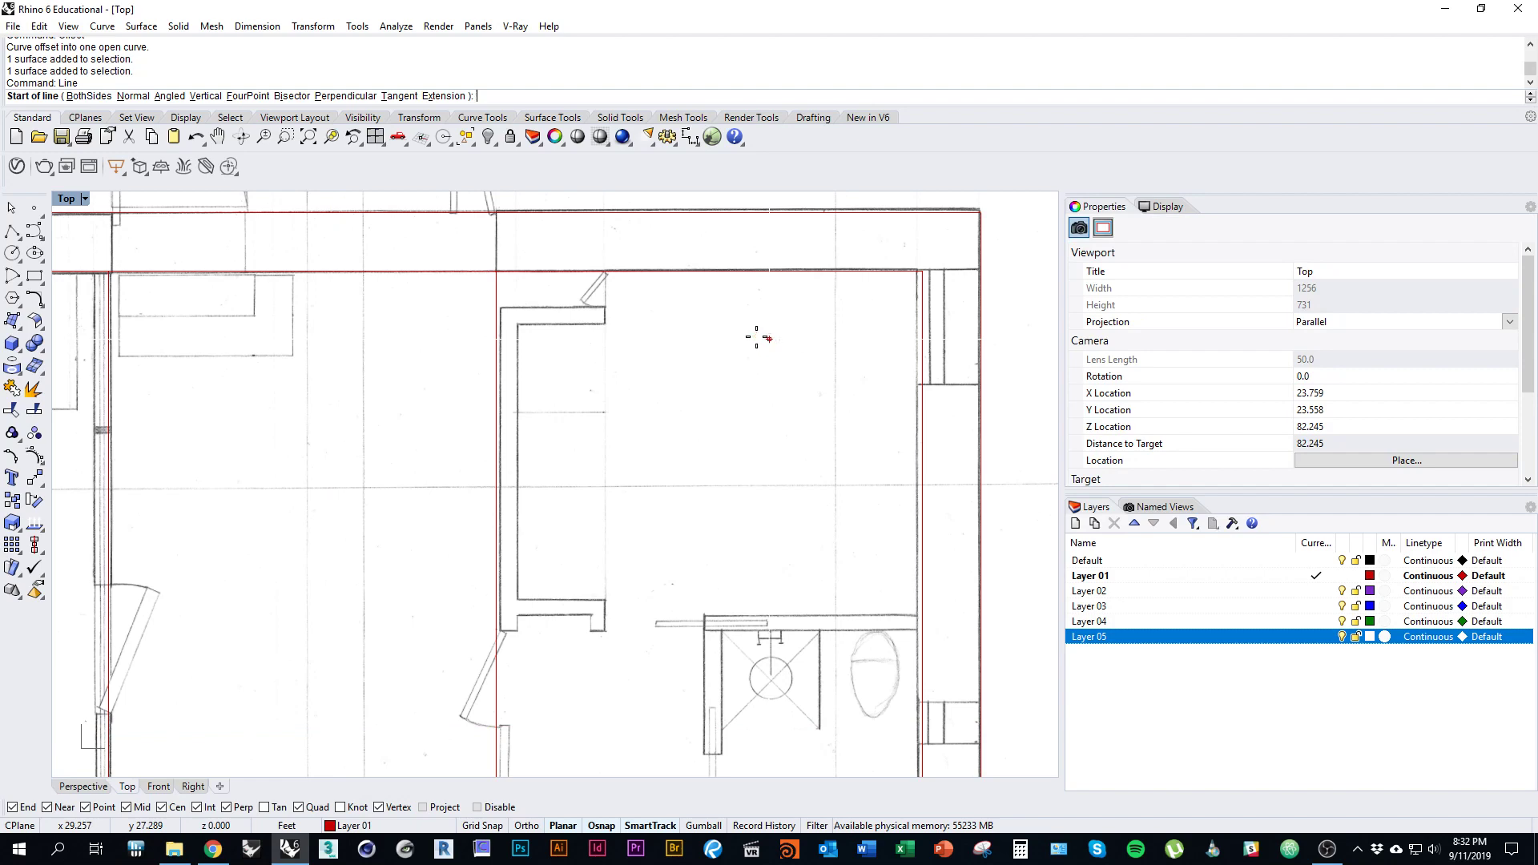
left_click(497, 270)
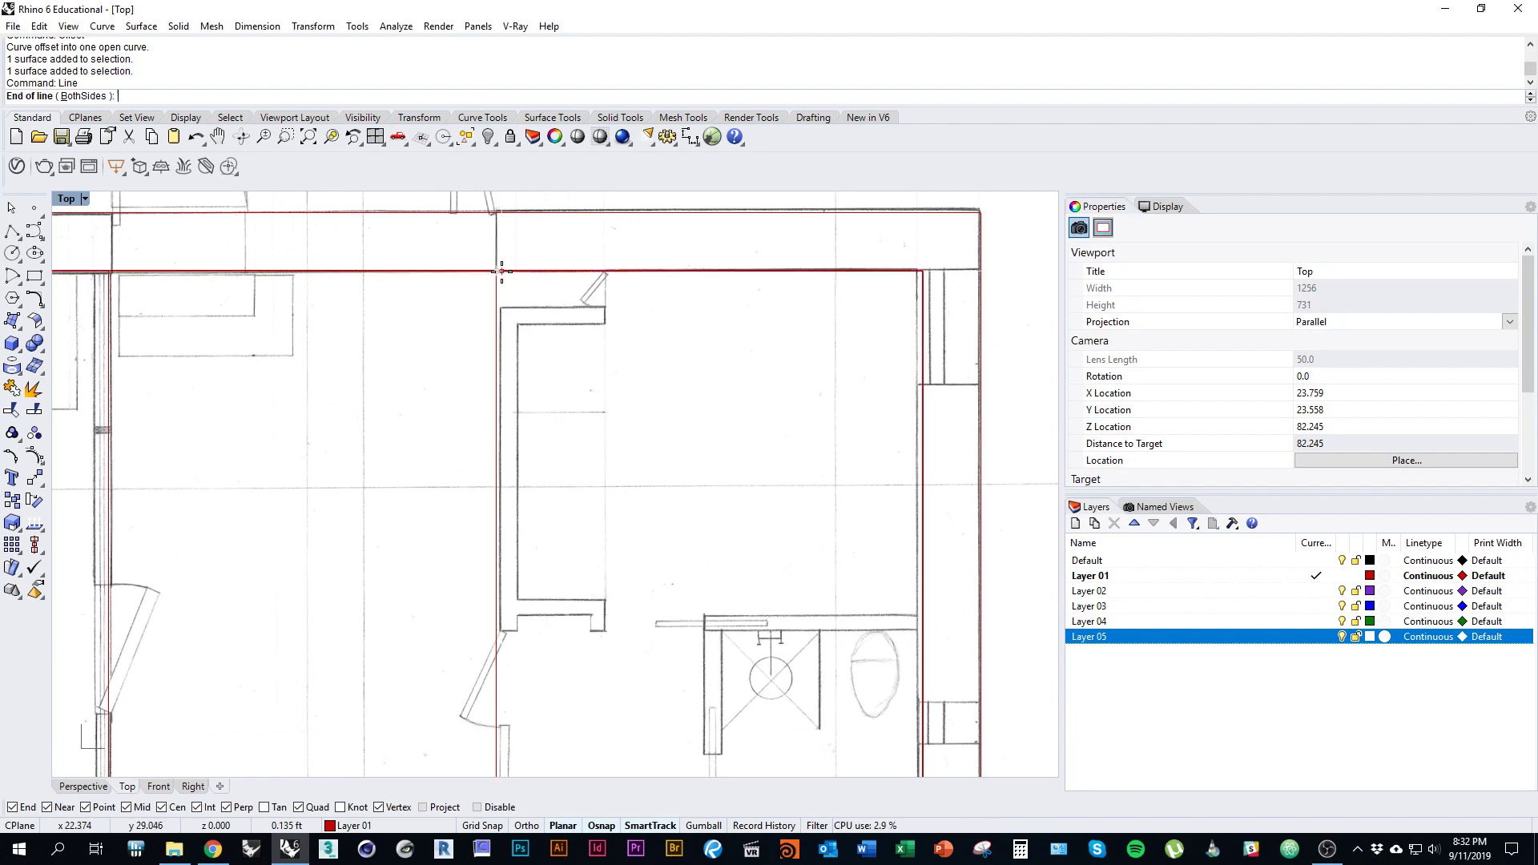
left_click(923, 272)
Step: Offset the upper bedroom line downward by 9.25 feet to the bathroom's upper partition
left_click(862, 277)
left_click(883, 314)
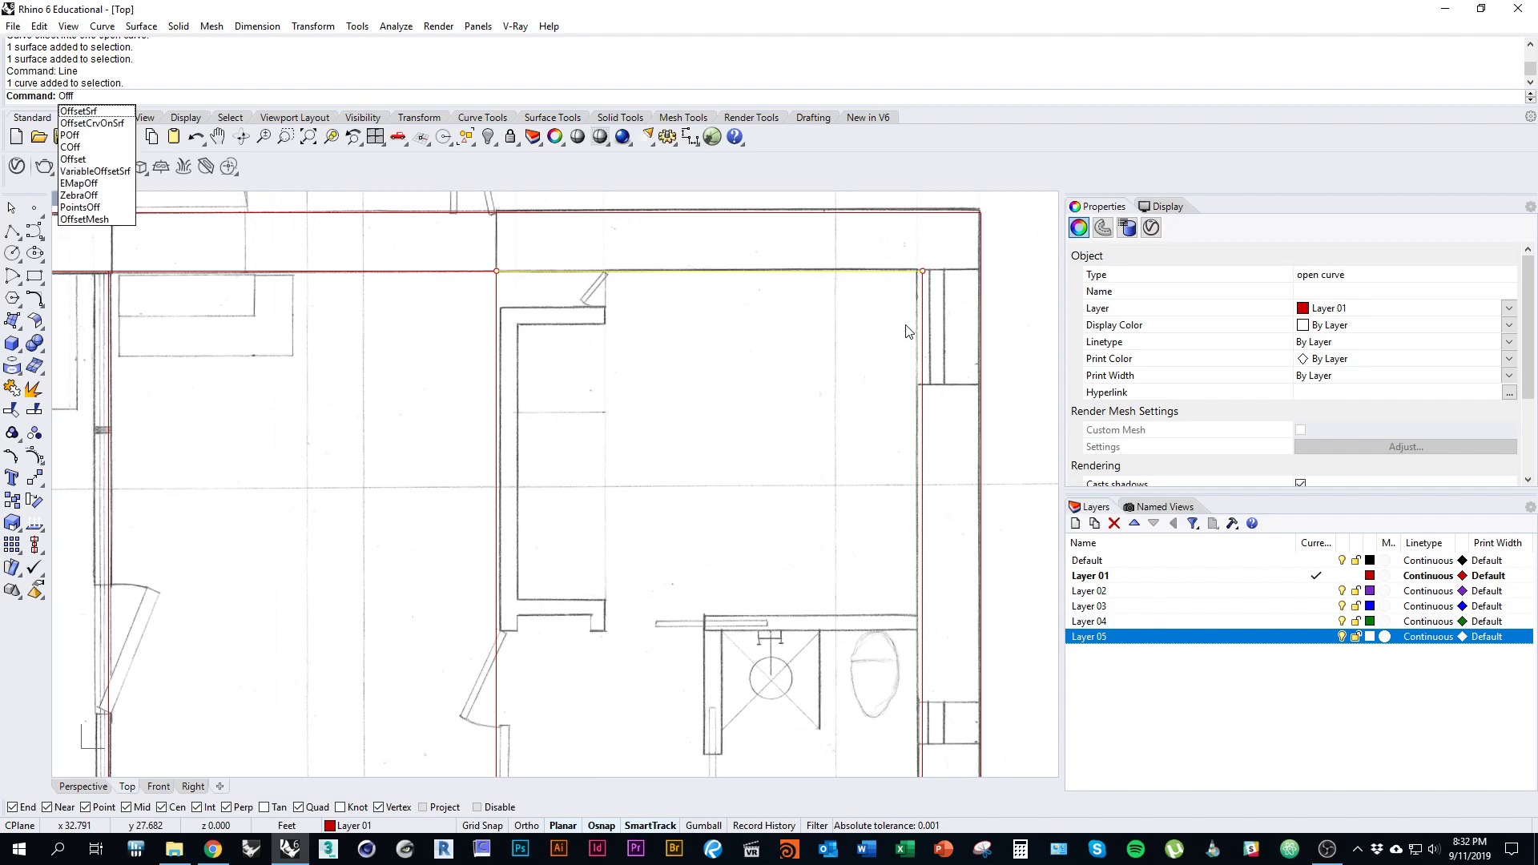
type("set")
key("Return")
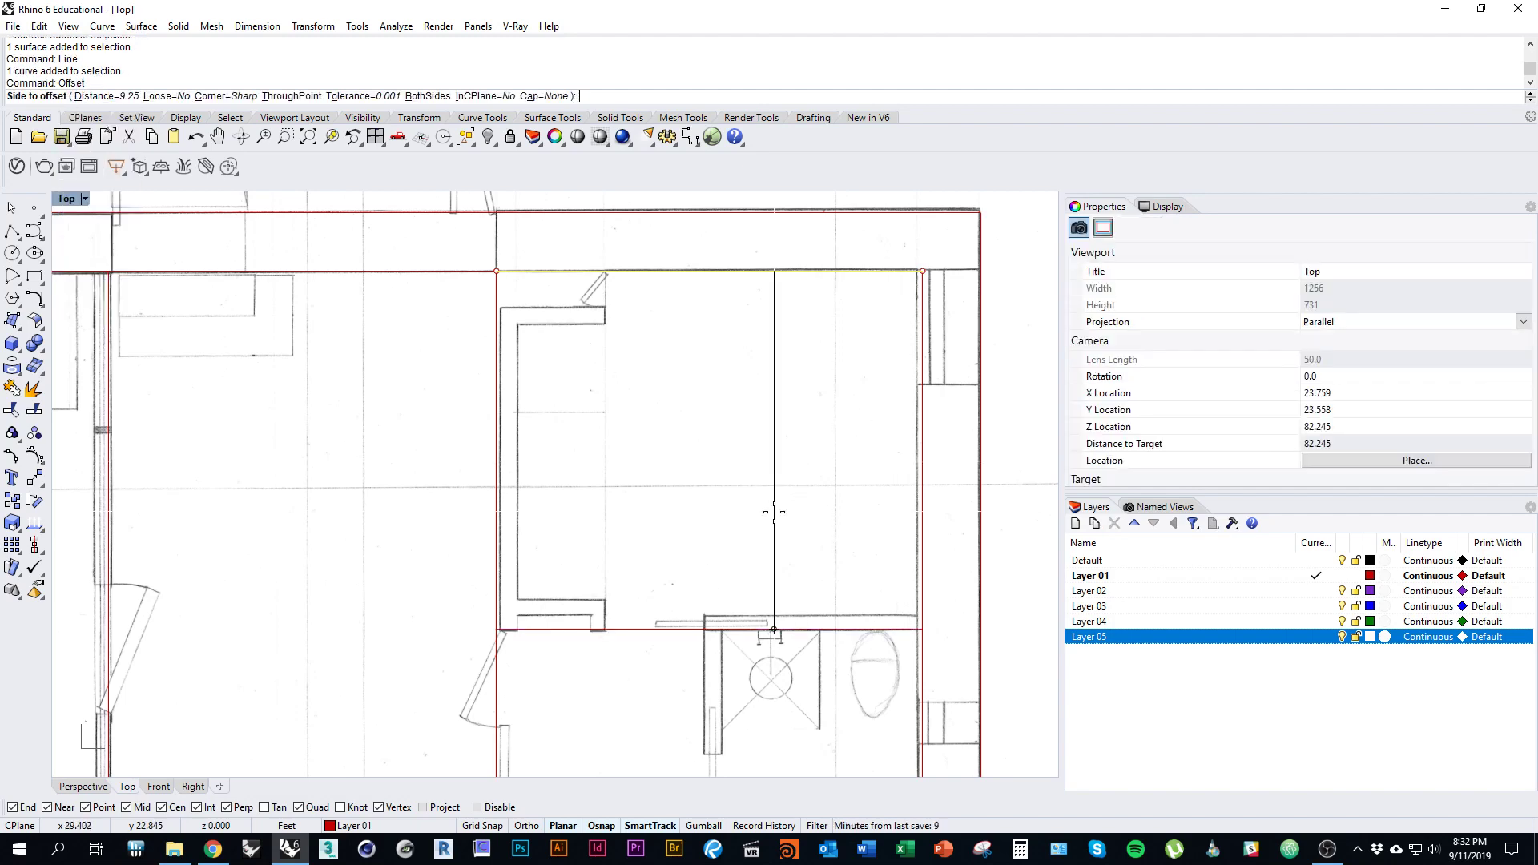
left_click(774, 512)
right_click_drag(696, 605, 725, 537)
scroll(765, 501, "down", 2)
scroll(676, 546, "up", 1)
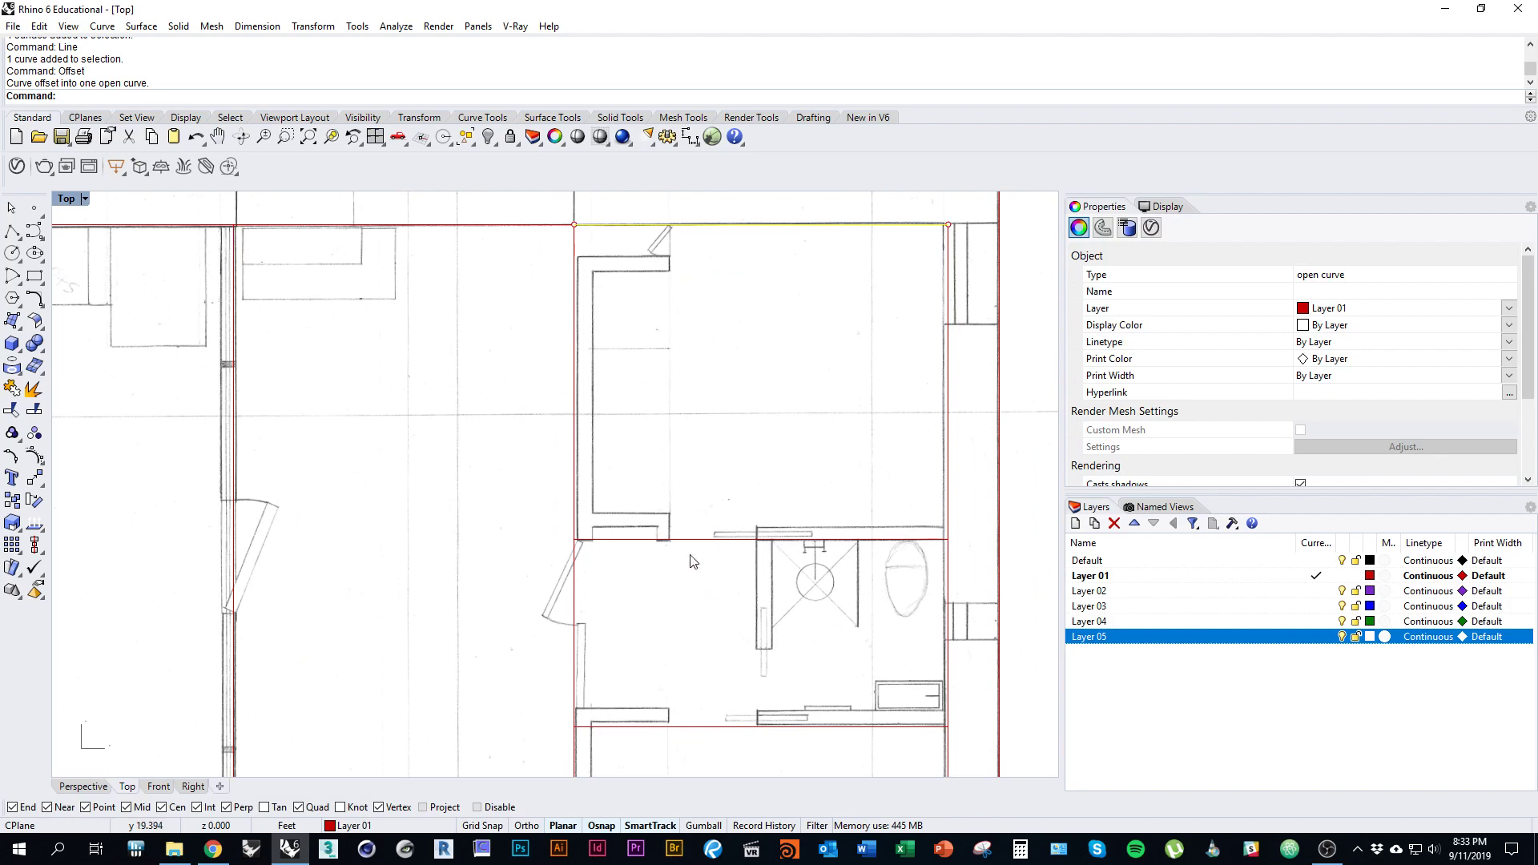
Step: Examine how the traced partition lines match the bathroom, bedroom and closet walls in the drawing
mouse_move(707, 559)
right_mouse_down()
mouse_move(718, 501)
mouse_move(665, 450)
mouse_move(671, 371)
right_mouse_up()
mouse_move(640, 485)
right_mouse_down()
mouse_move(641, 408)
mouse_move(643, 501)
mouse_move(636, 409)
right_mouse_up()
left_click(650, 451)
left_click(772, 490)
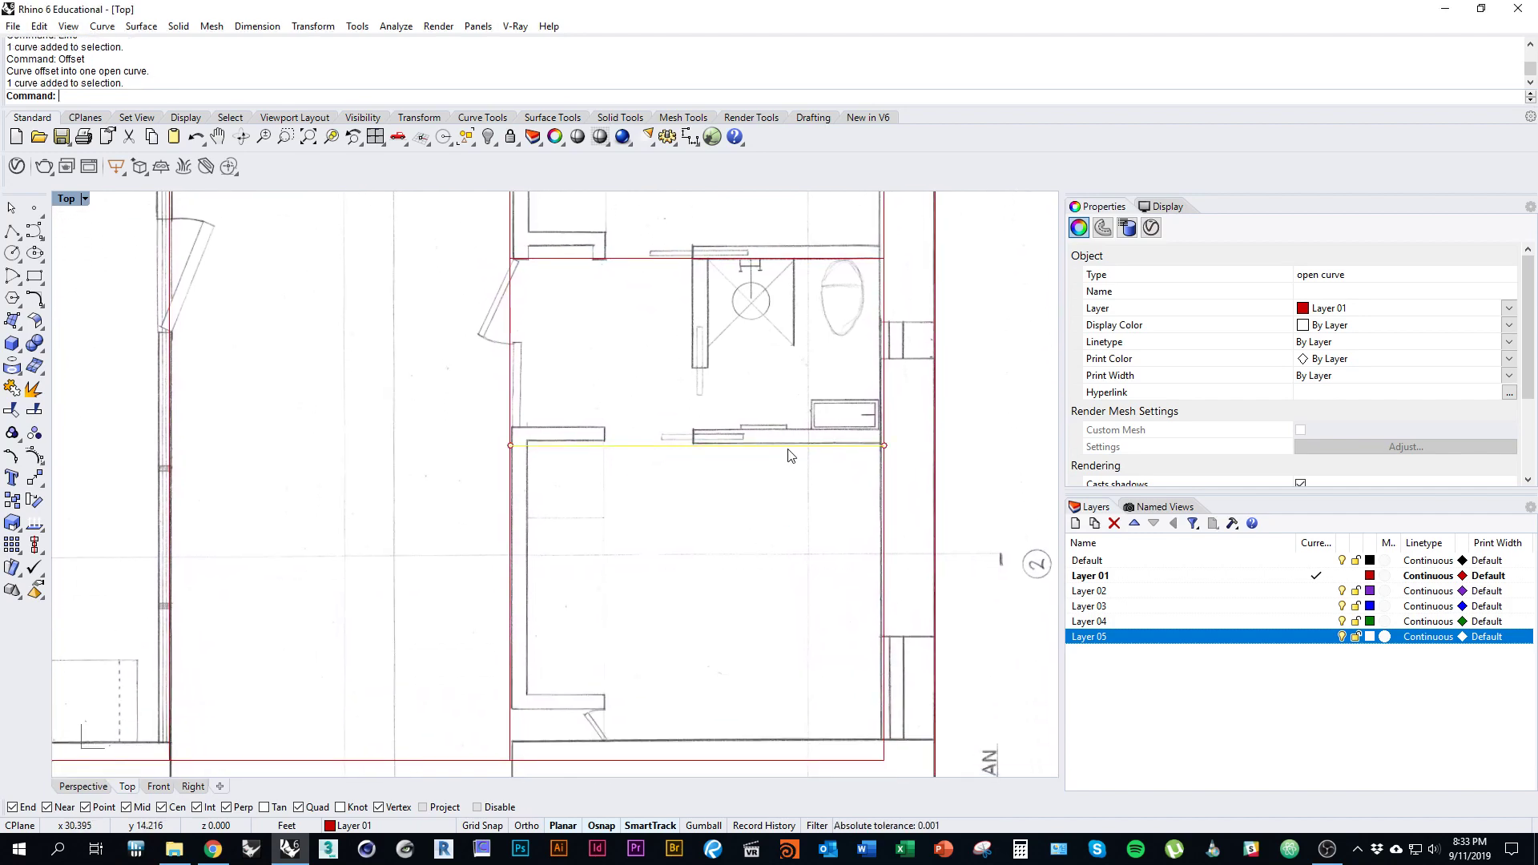
right_click_drag(788, 452, 738, 505)
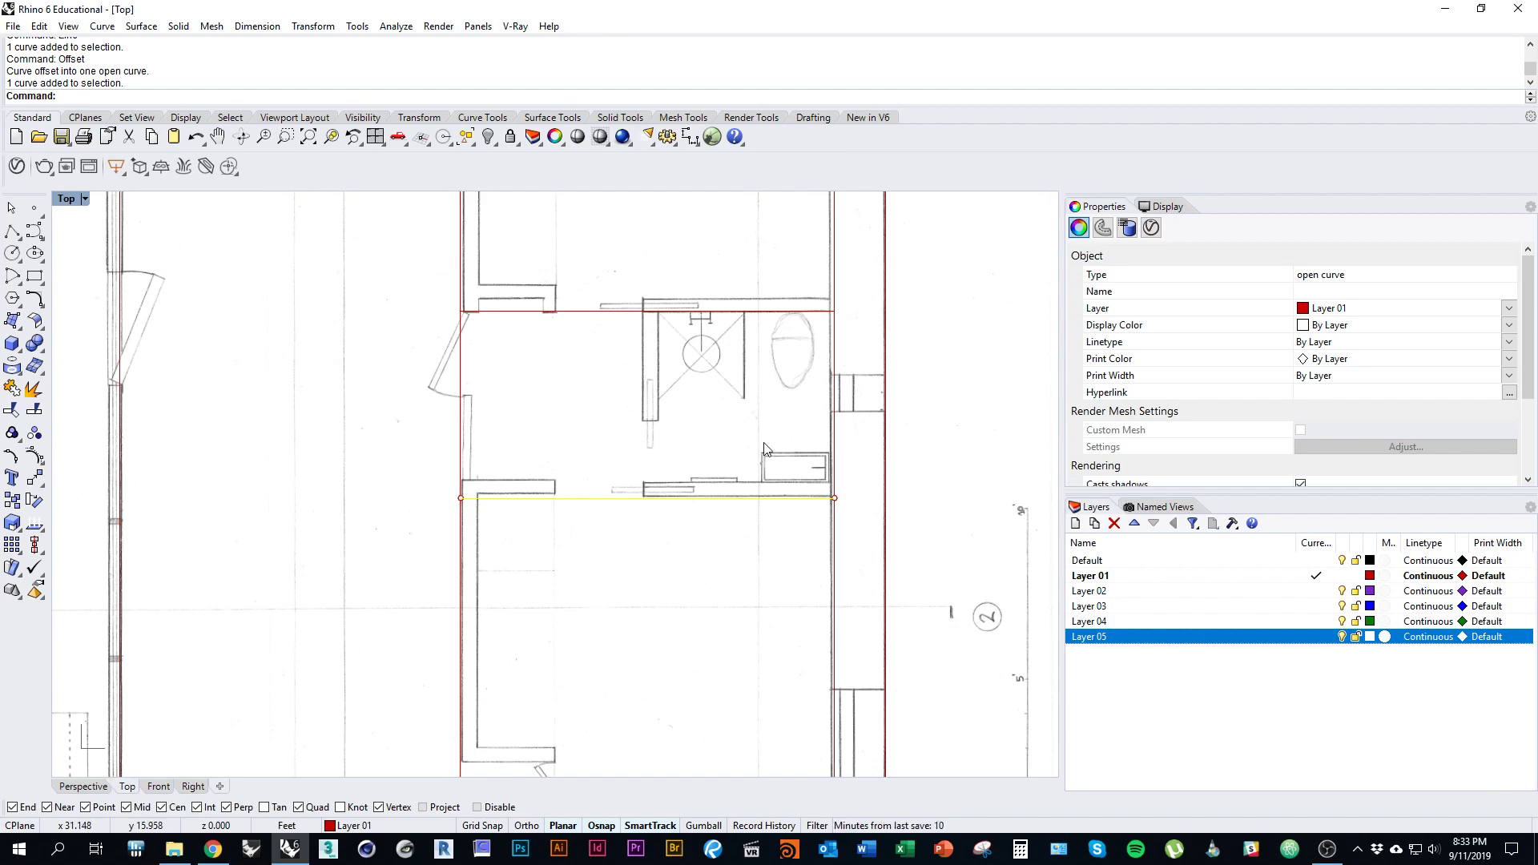
key("Escape")
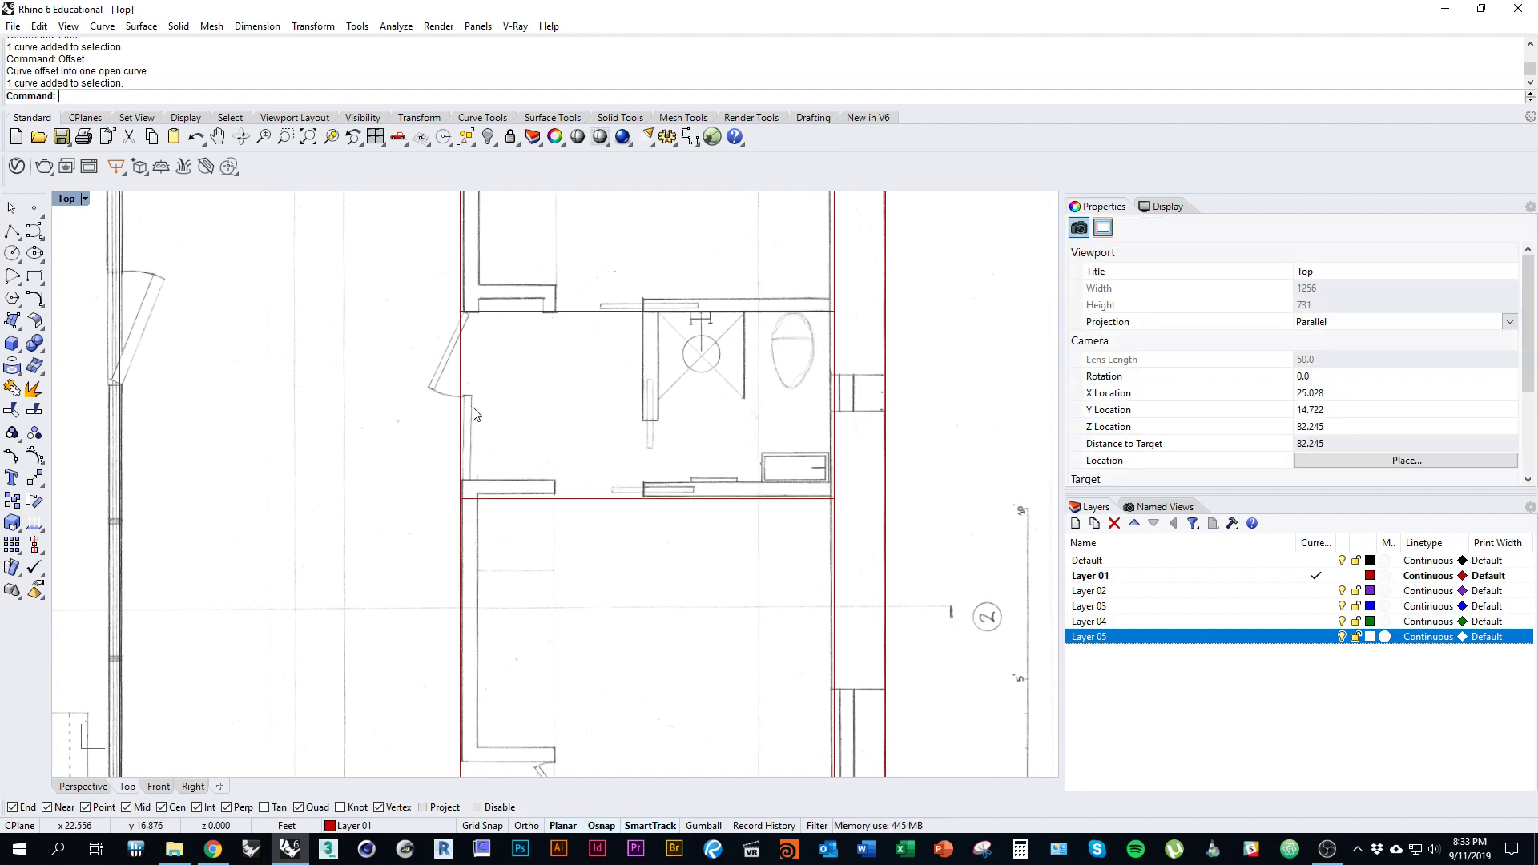
right_click_drag(474, 413, 550, 604)
right_click_drag(542, 452, 531, 538)
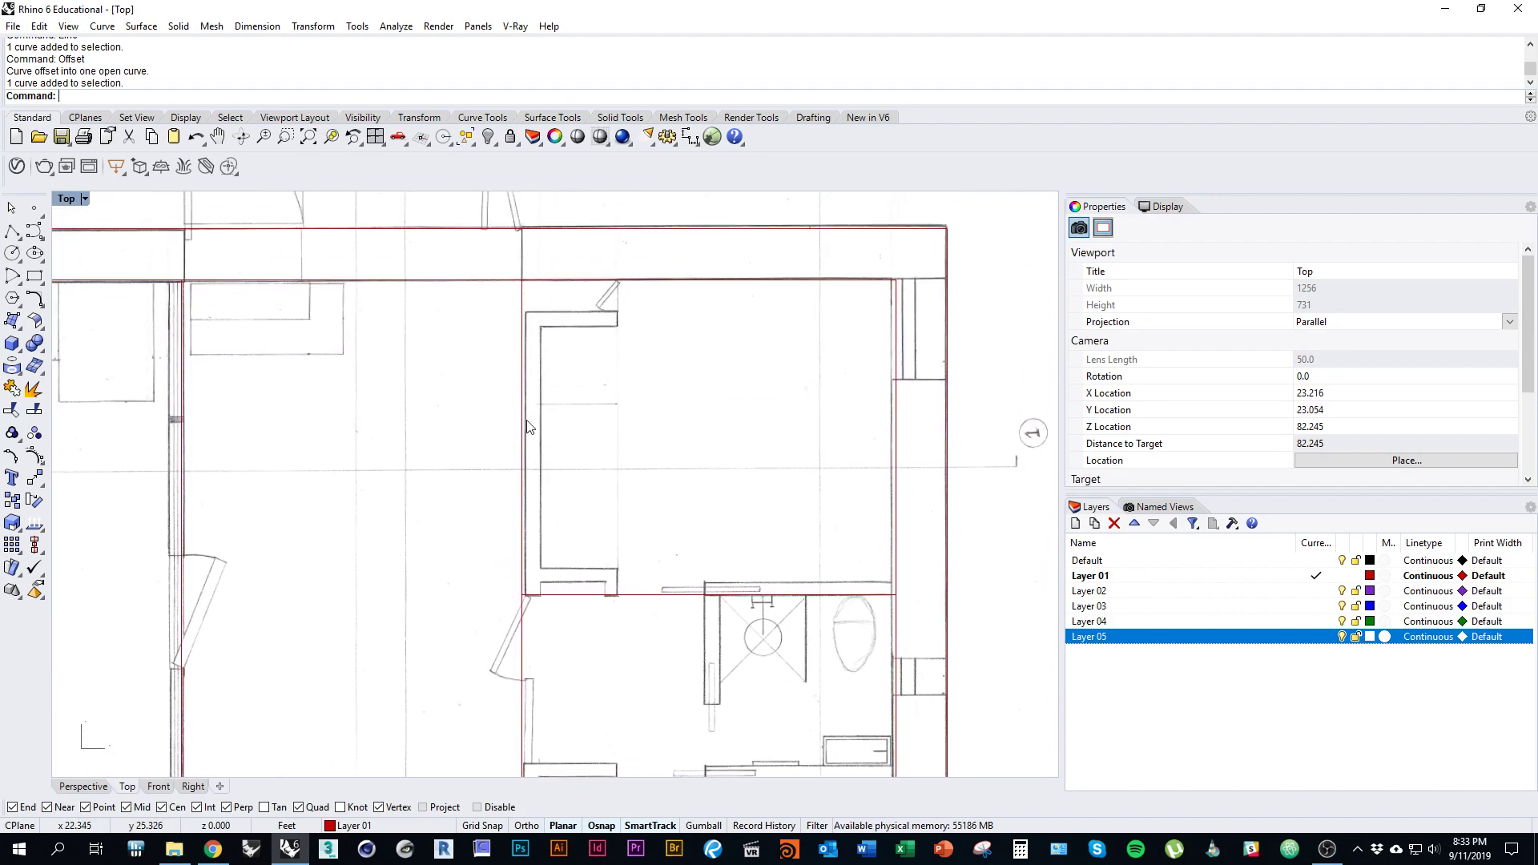
right_click_drag(522, 728, 518, 372)
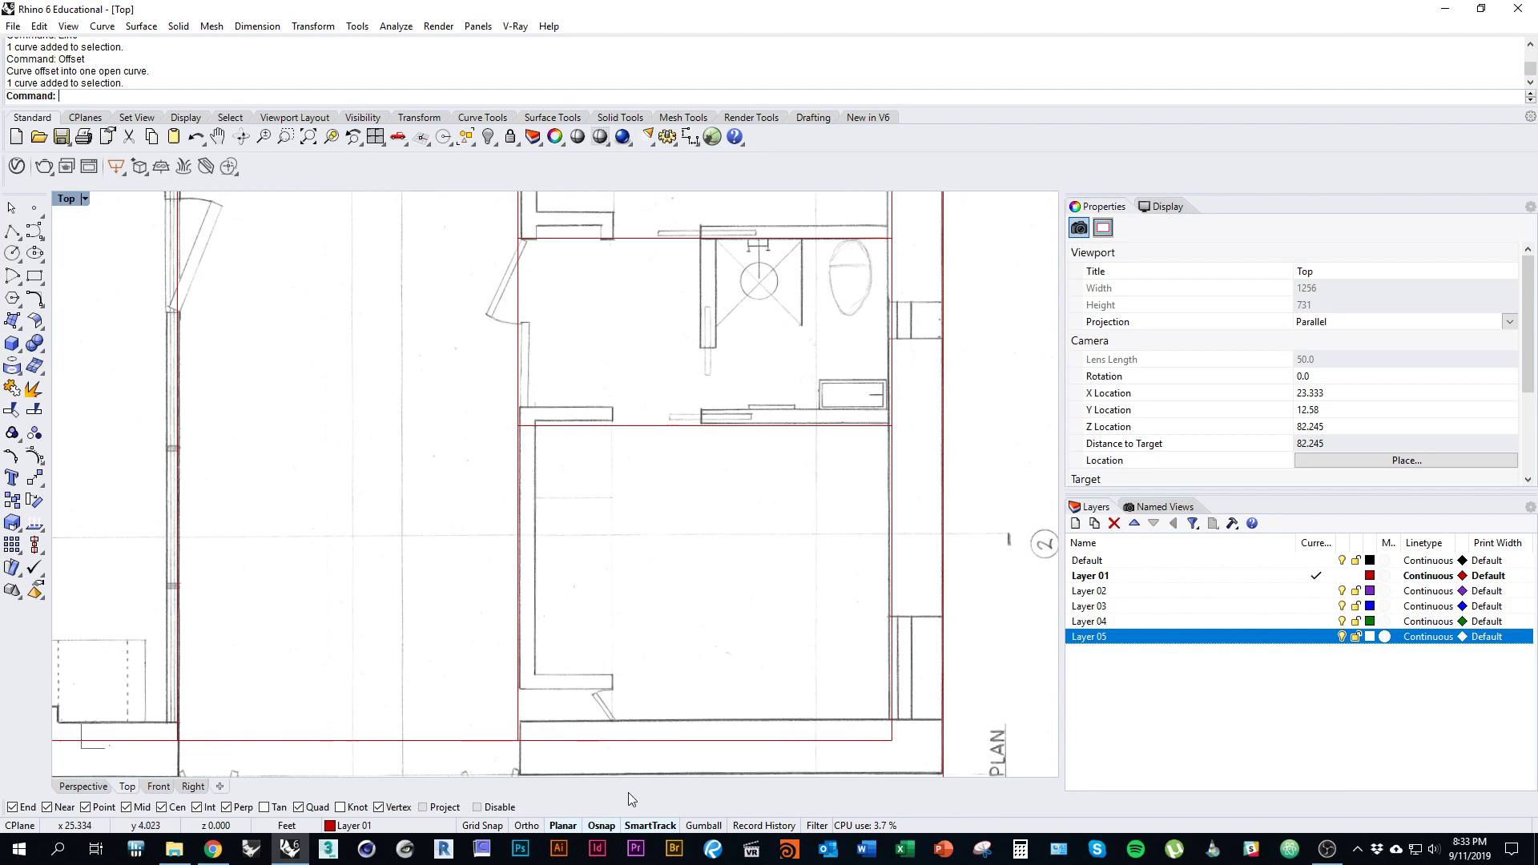
right_click_drag(607, 683, 642, 601)
scroll(598, 610, "up", 4)
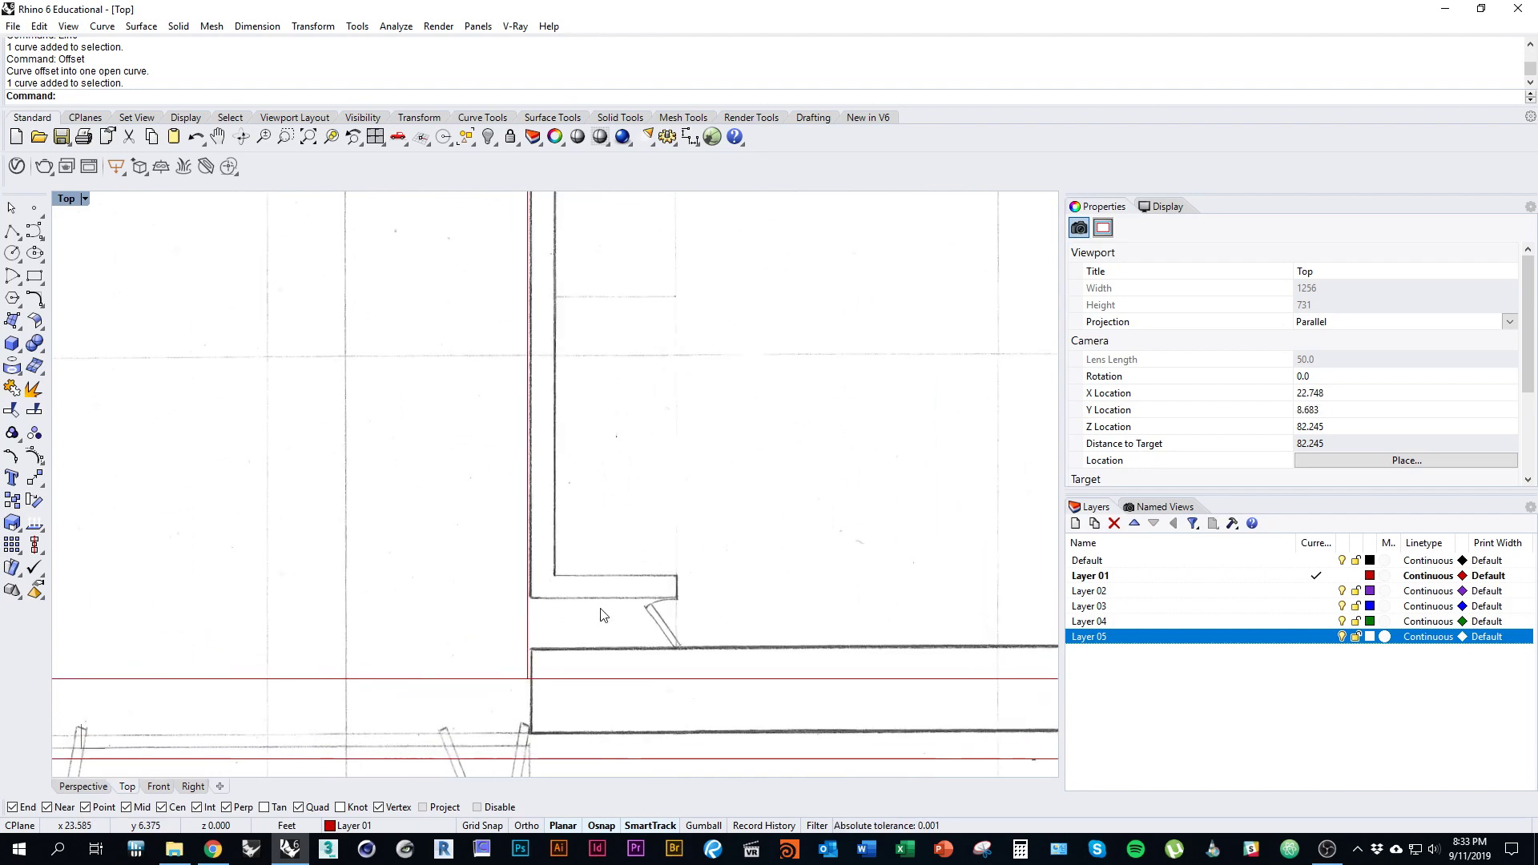
key("Return")
key("Escape")
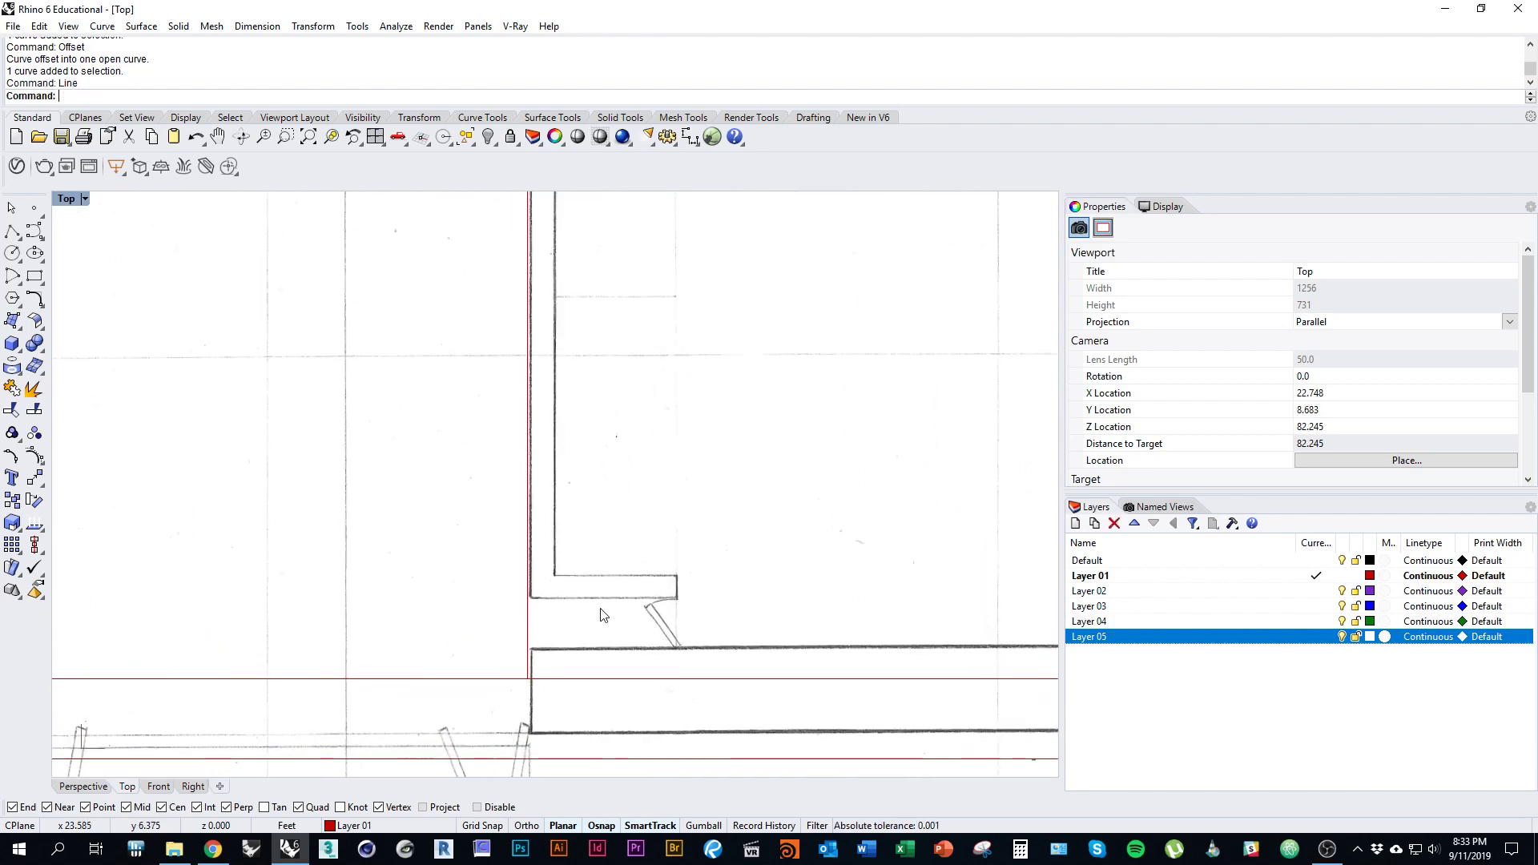
Step: Measure the gap below the lower bedroom's closet wall and the wall's length from the partition line
type("Dista")
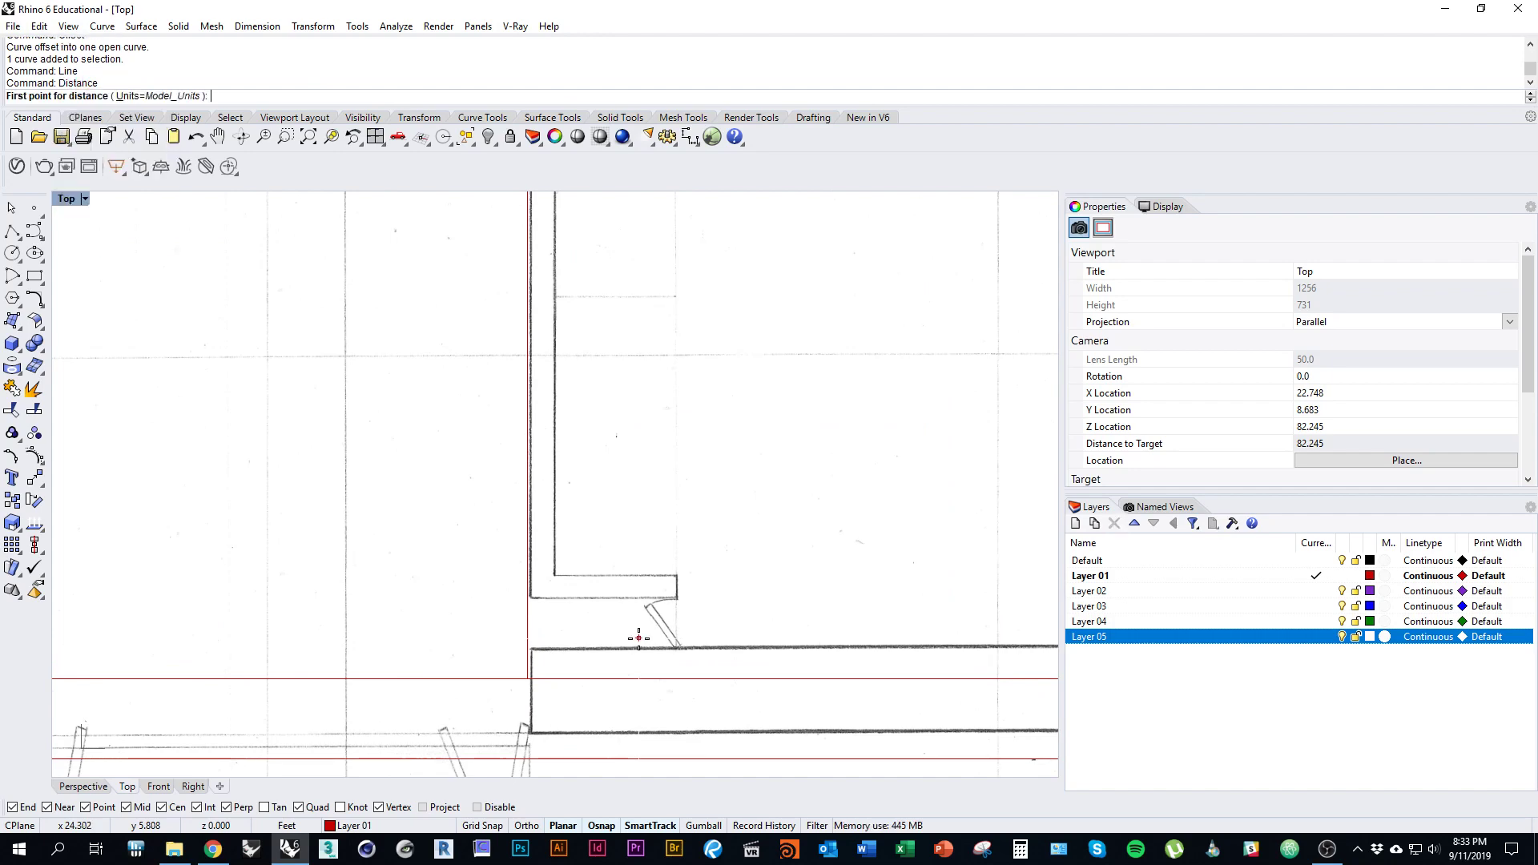
scroll(638, 639, "up", 2)
left_click(694, 579)
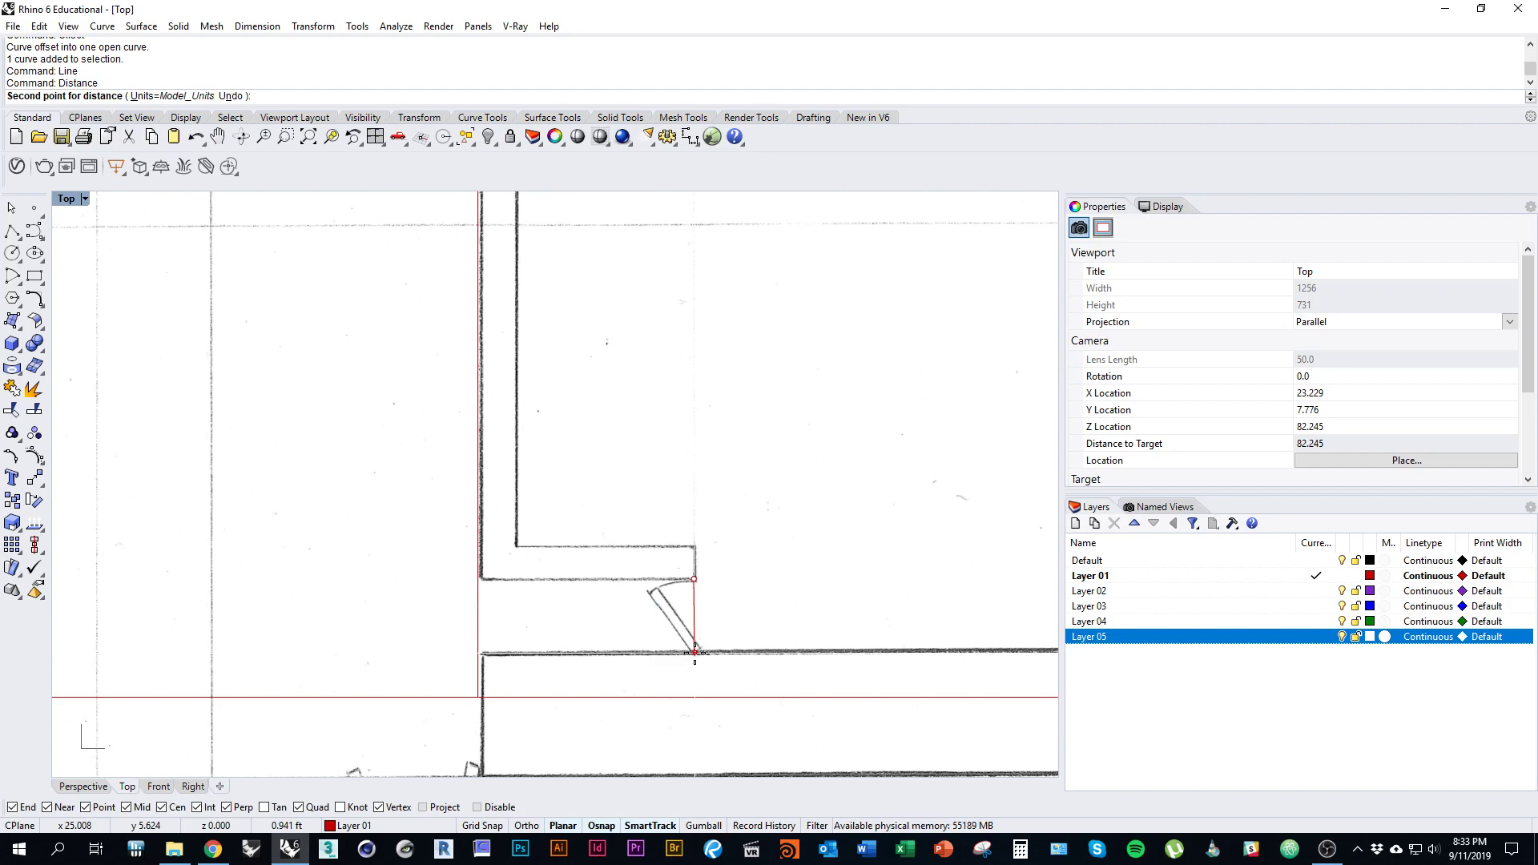
left_click(694, 653)
right_click_drag(576, 629, 531, 629)
key("space")
left_click(432, 580)
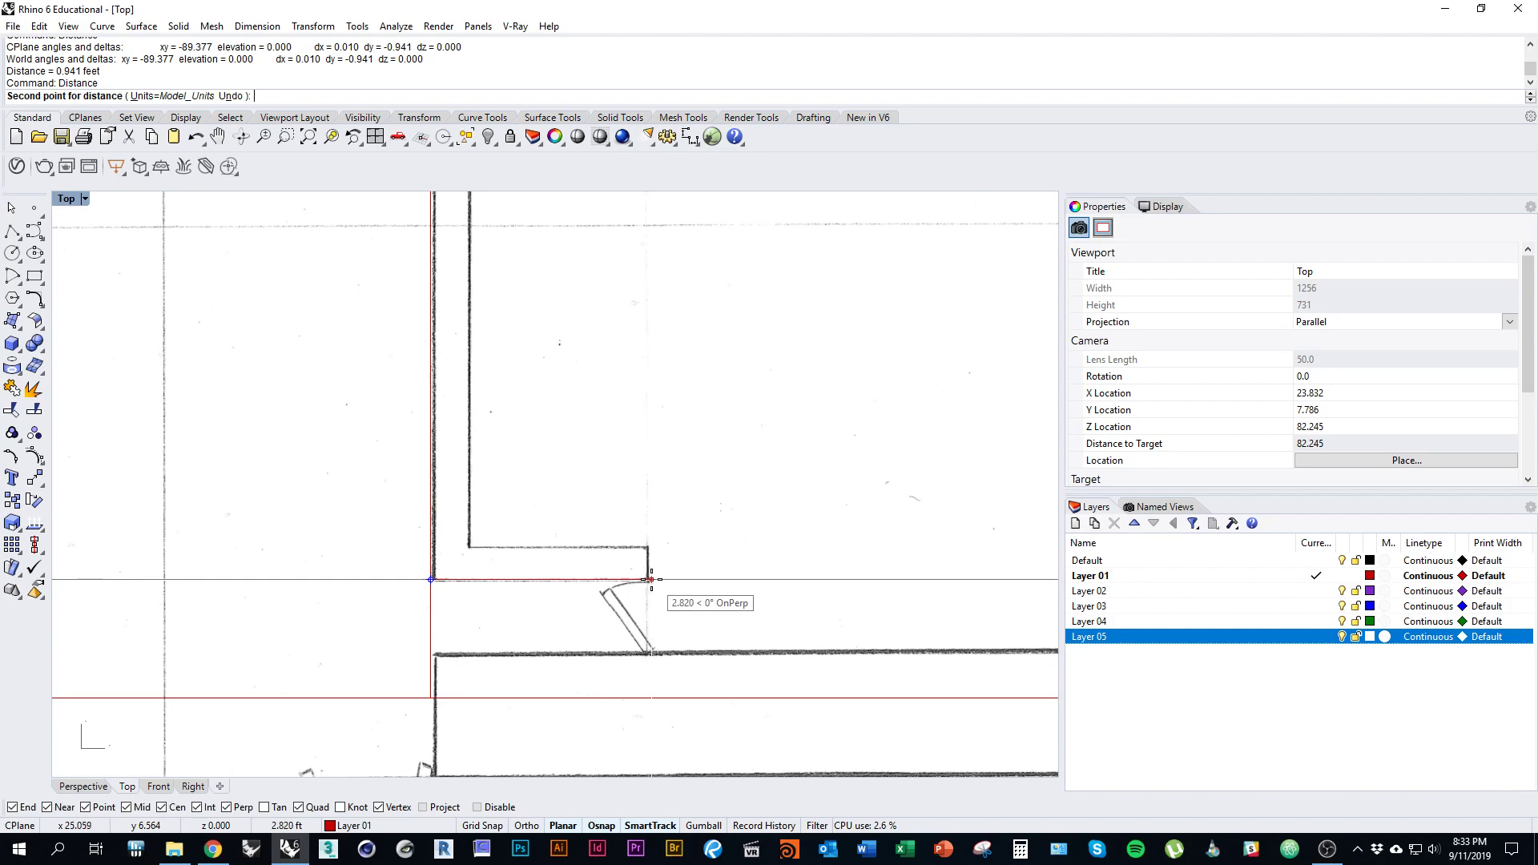
key("Escape")
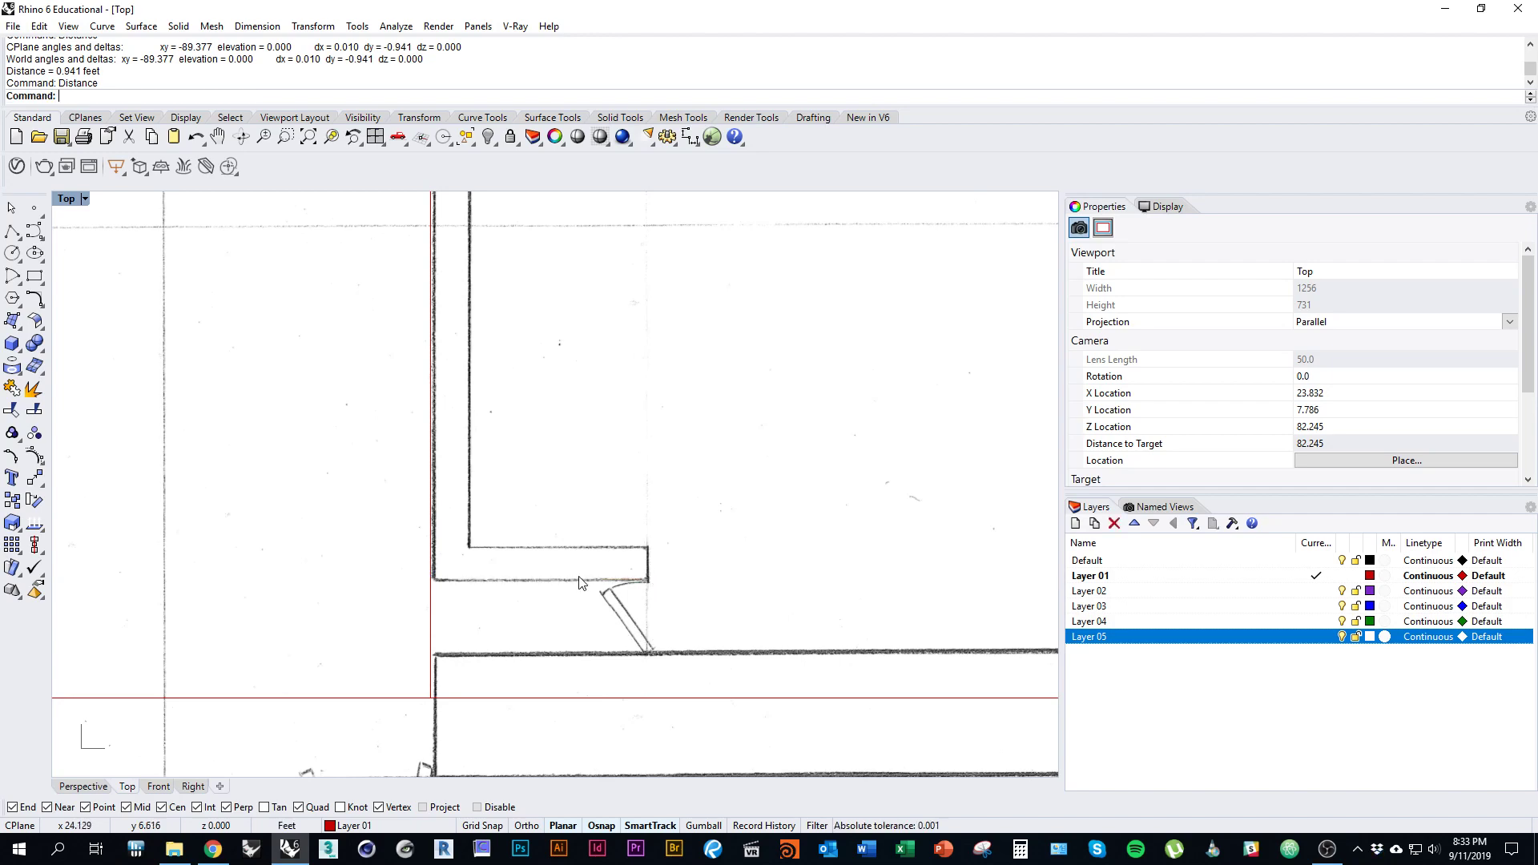
Step: Draw a 2.75-foot line along the inner rectangle's lower edge, starting at the bedroom partition and running toward the outer wall
scroll(550, 623, "down", 6)
right_click_drag(629, 624, 569, 630)
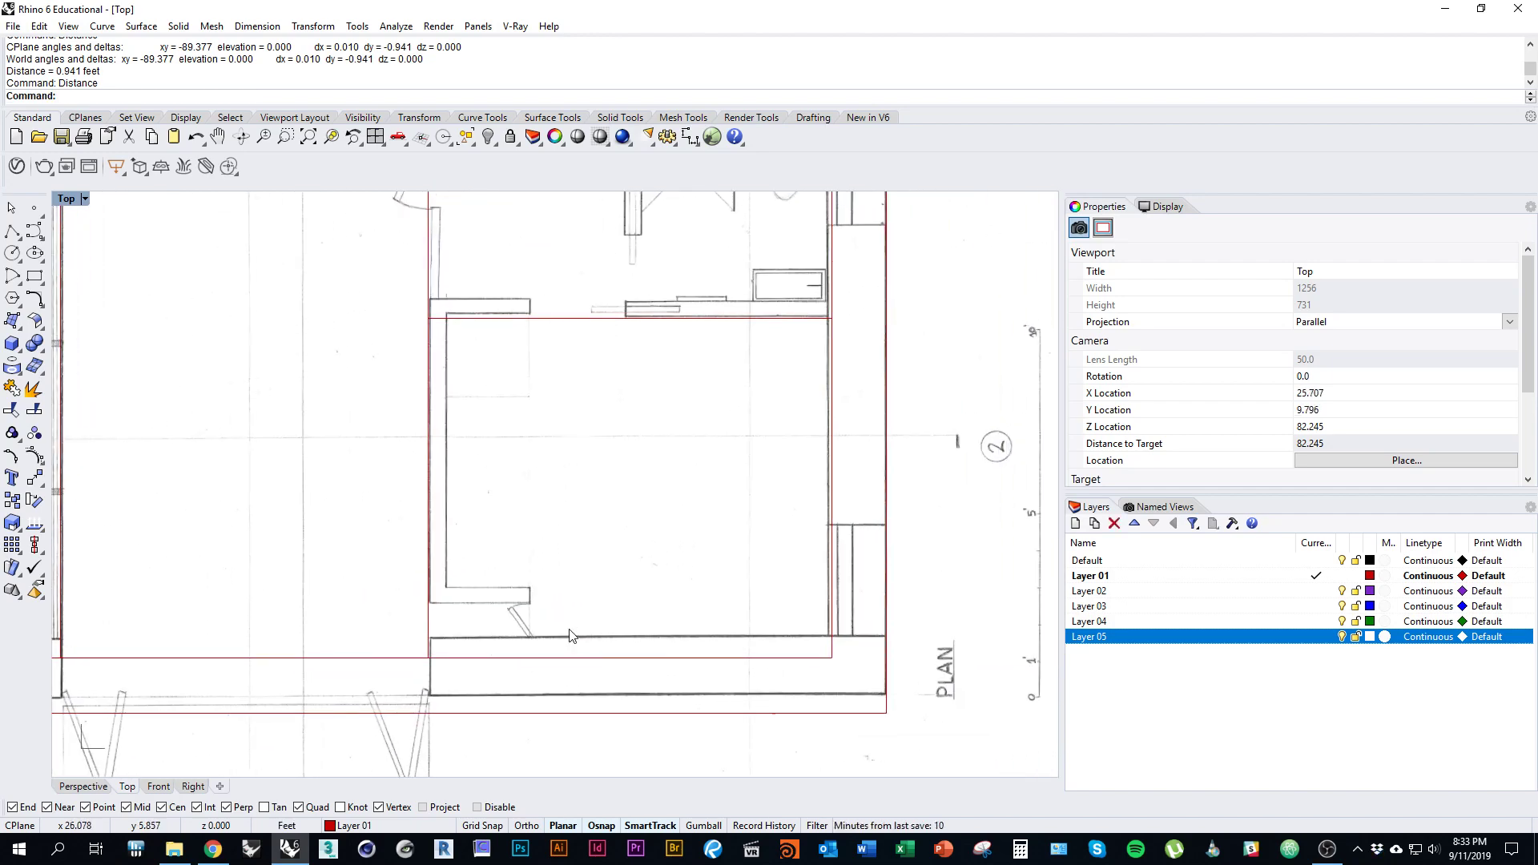
type("line")
key("Return")
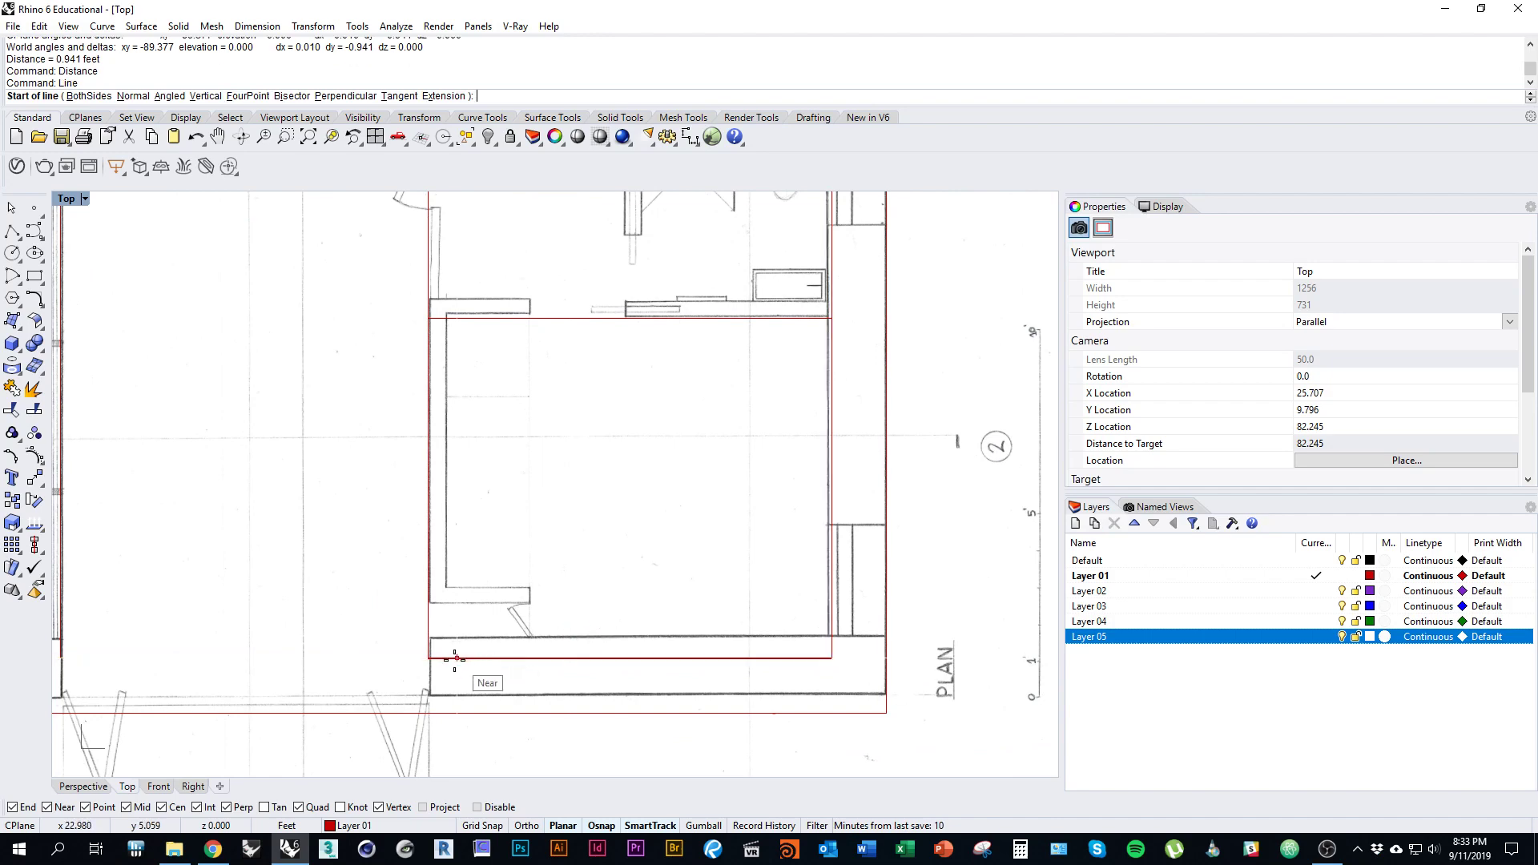
left_click(429, 658)
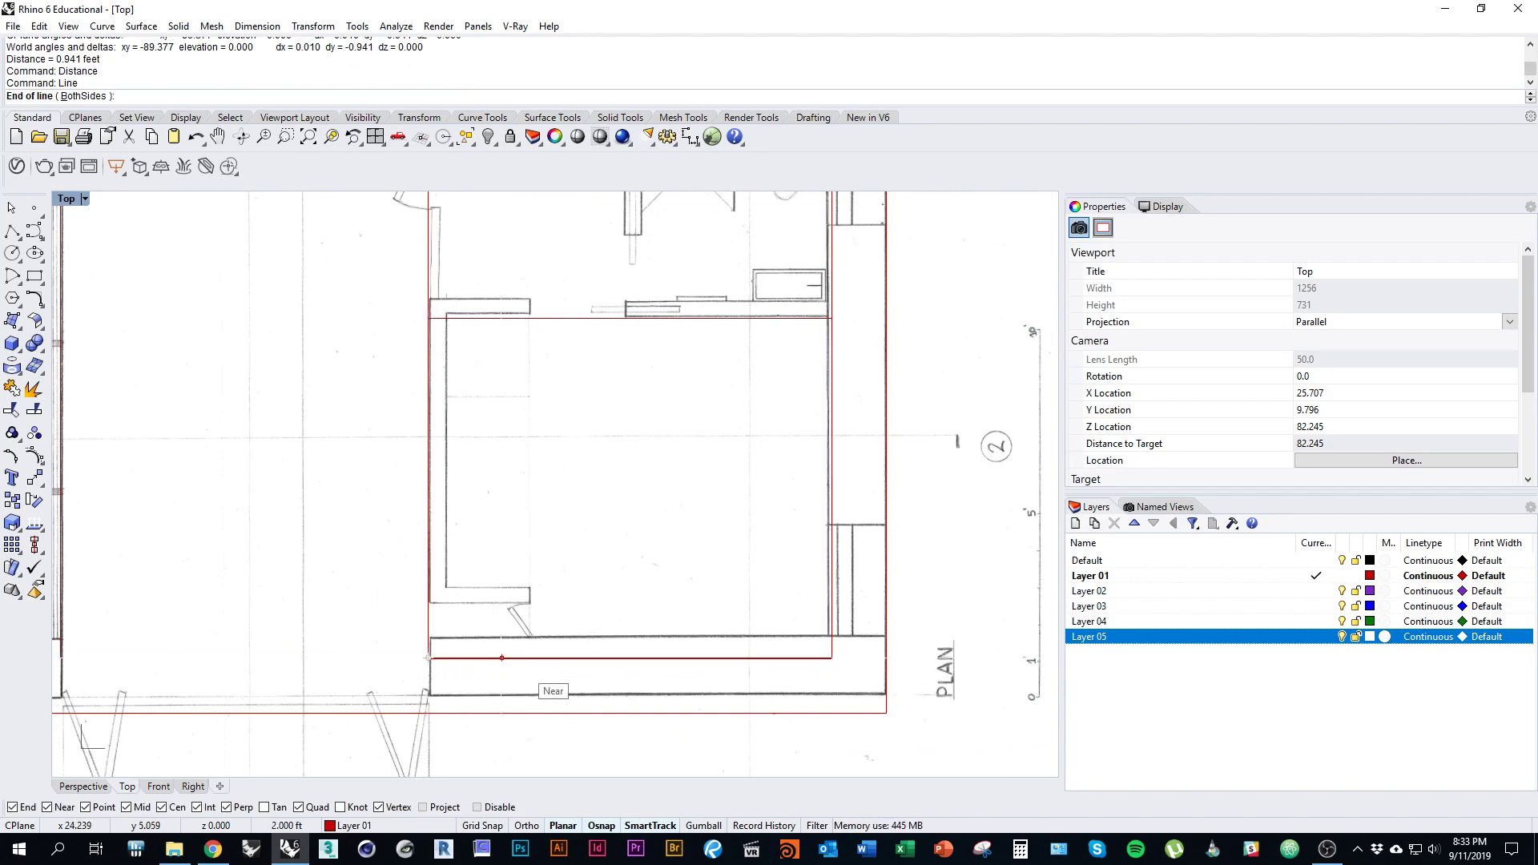
type("2.75")
key("Return")
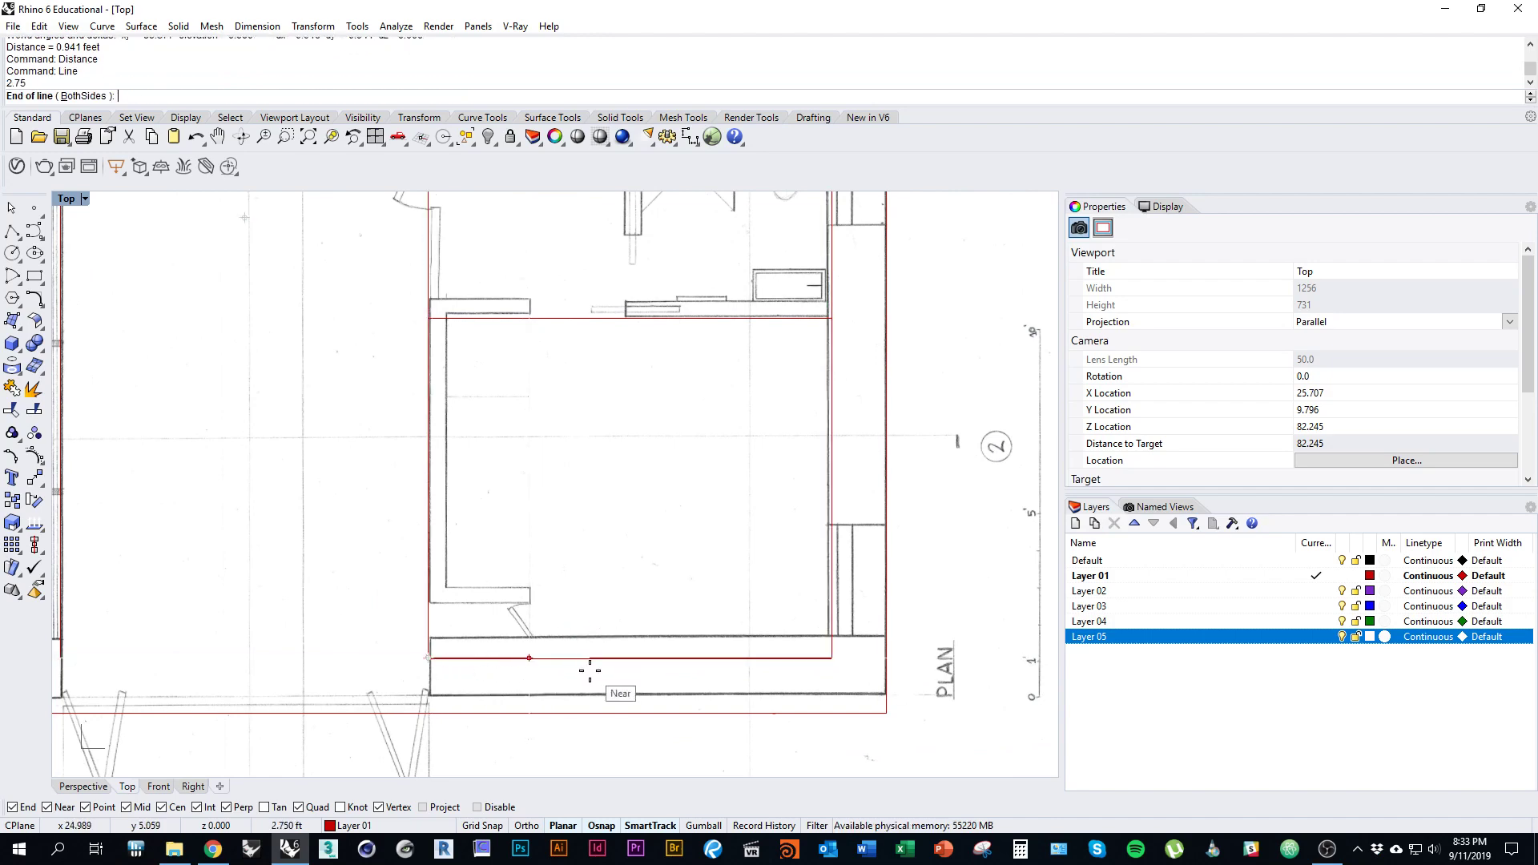
left_click(602, 662)
Step: Offset the 2.75-foot line upward by 1 foot to mark the lower bedroom's closet wall
left_click(519, 658)
left_click(570, 720)
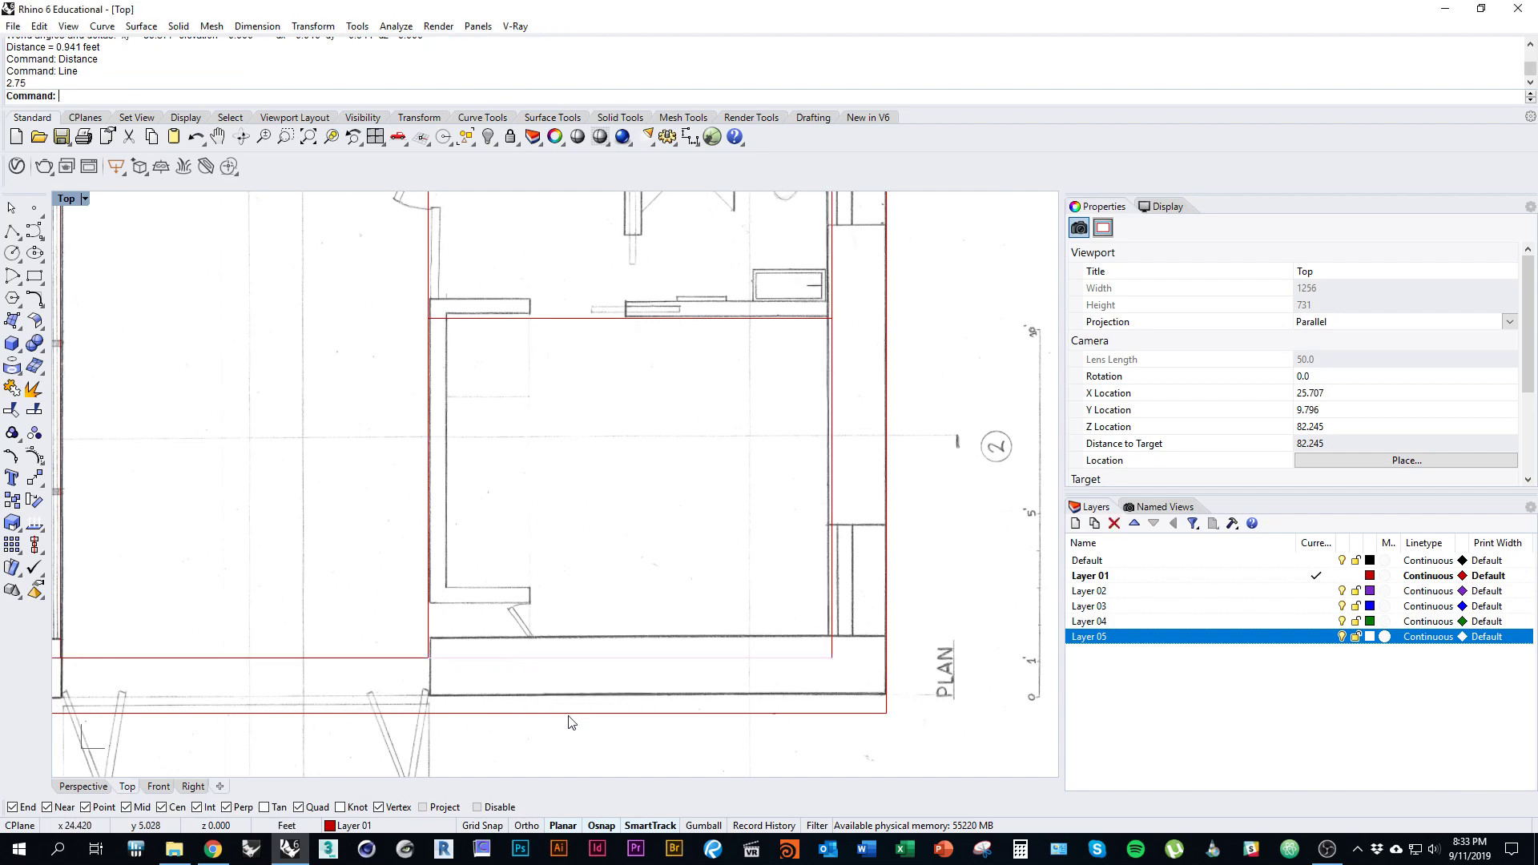
left_click(520, 659)
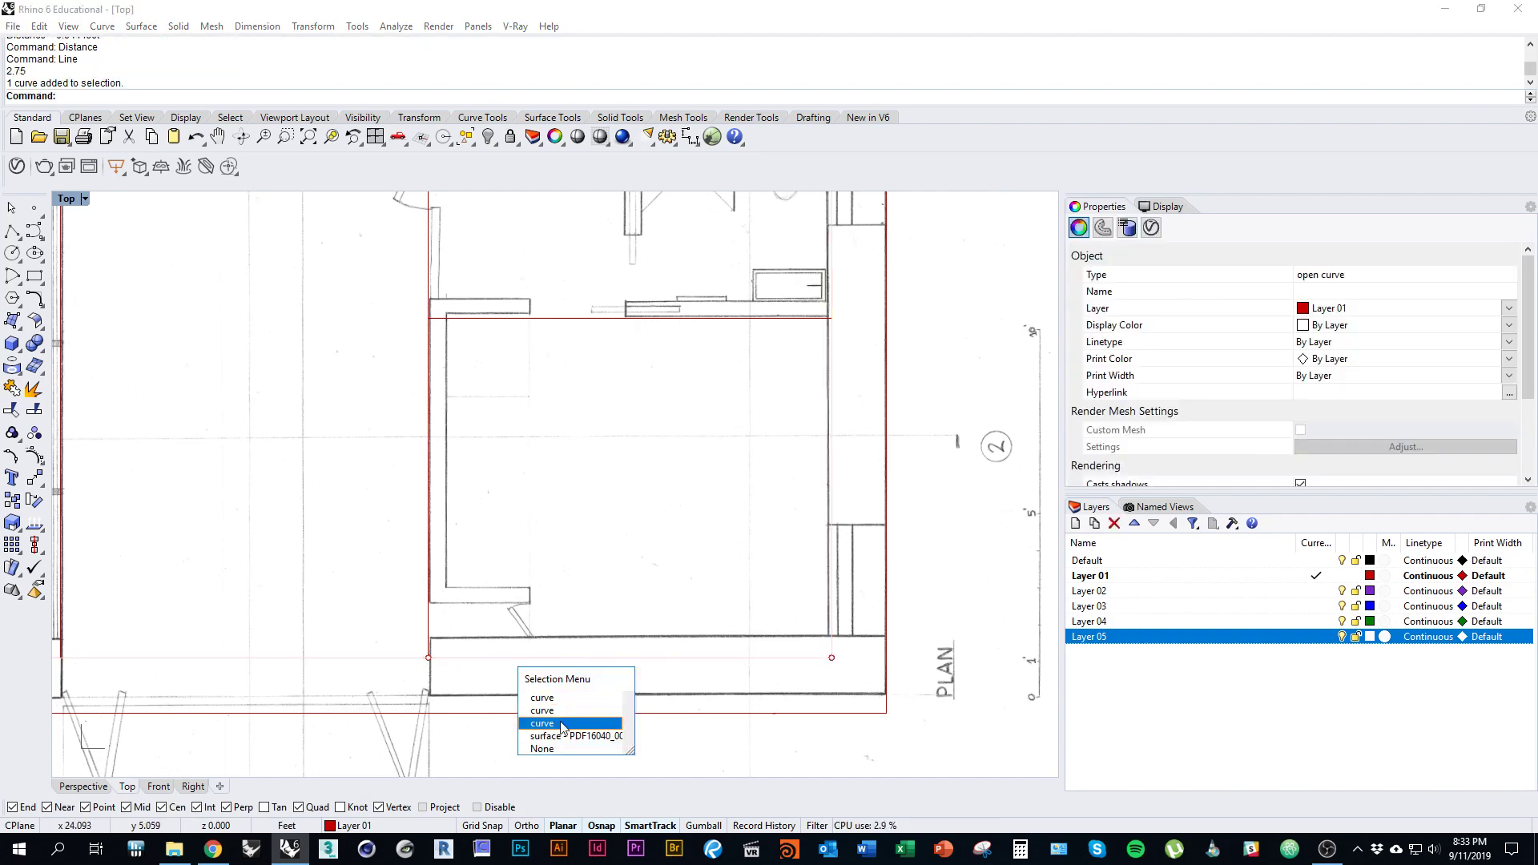
left_click(560, 711)
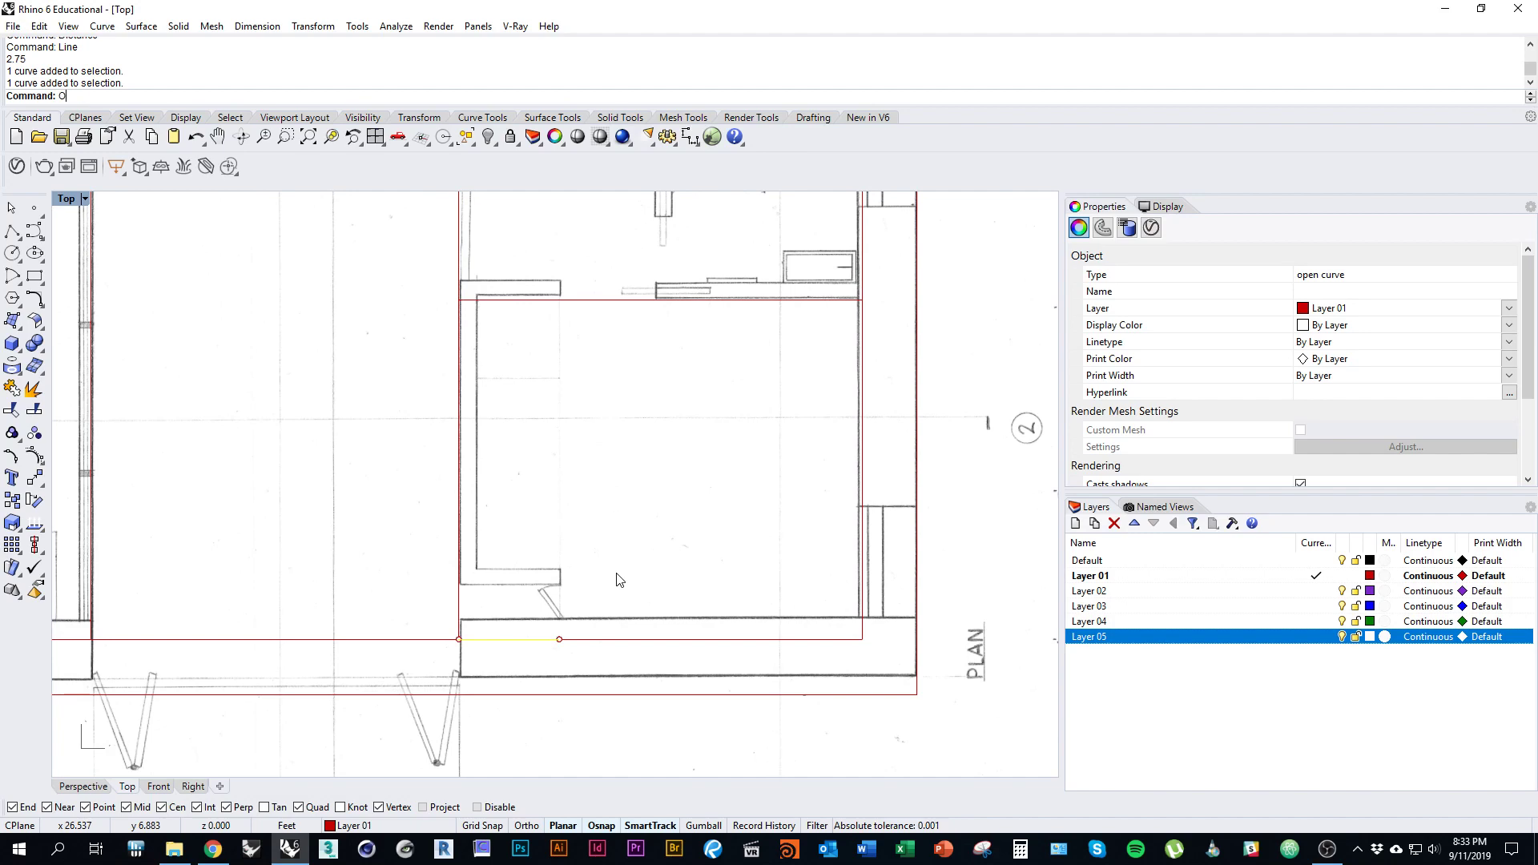
key("Return")
right_click_drag(614, 574, 677, 556)
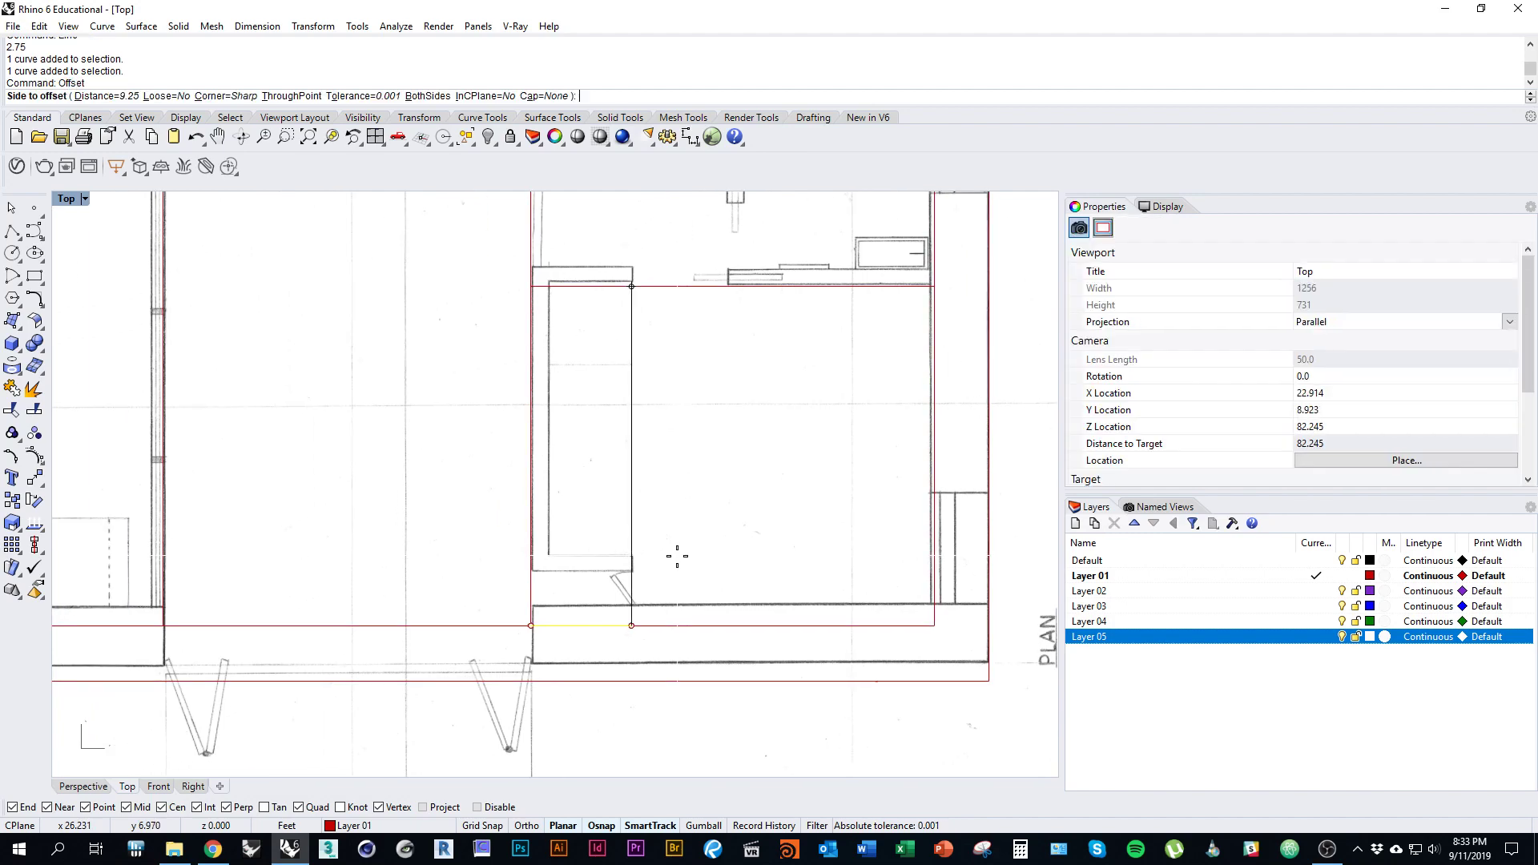
type("1")
key("Return")
left_click(677, 556)
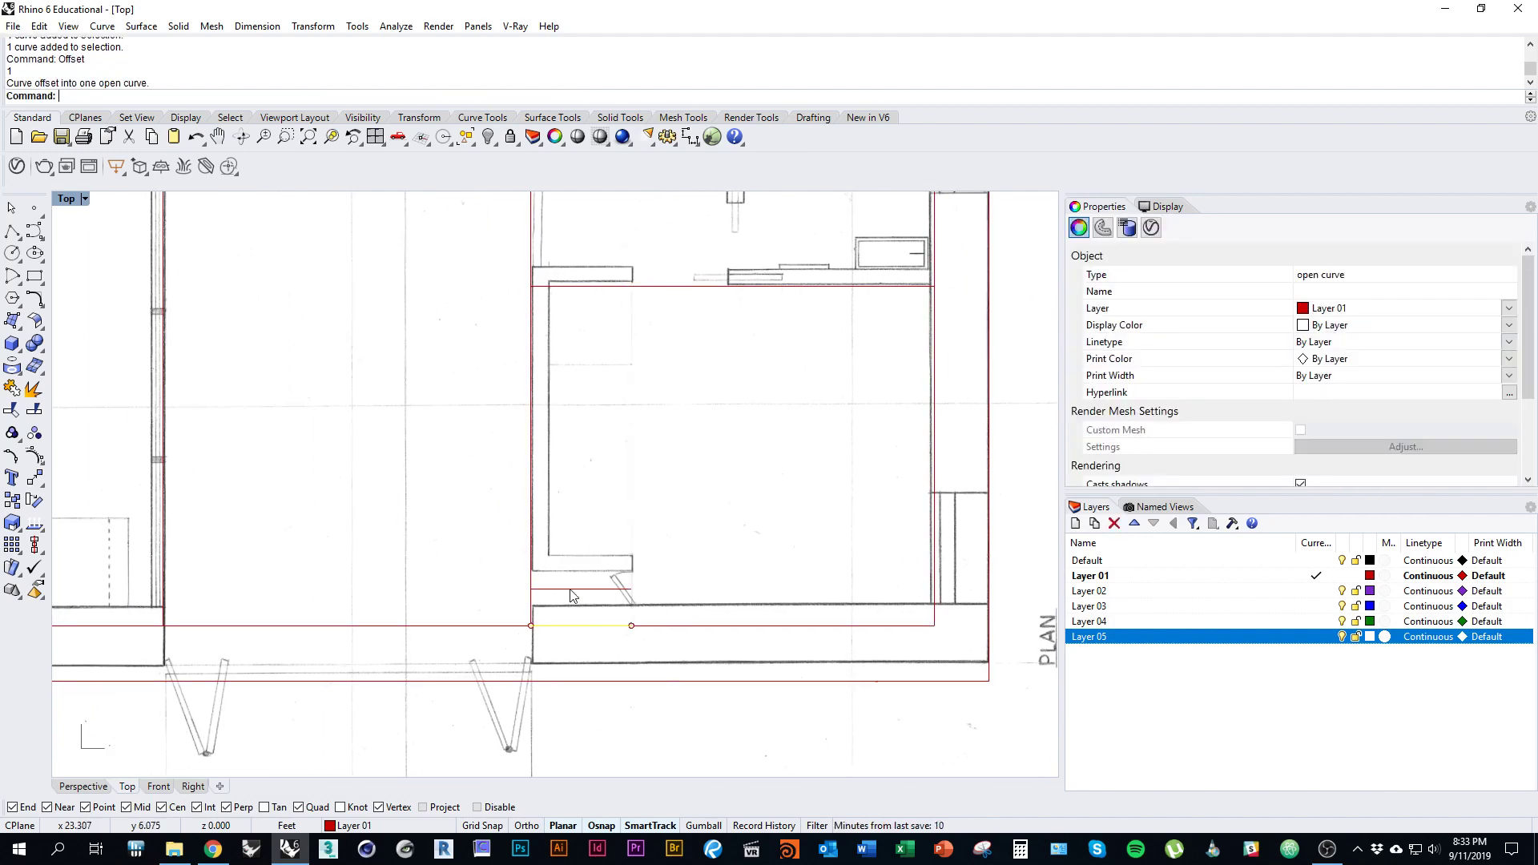
Step: Delete the 2.75-foot source line and the extra curve overlapping the inner rectangle's lower edge below the lower bedroom's closet
right_click_drag(569, 589, 601, 610)
scroll(590, 609, "up", 6)
key("Escape")
left_click(611, 665)
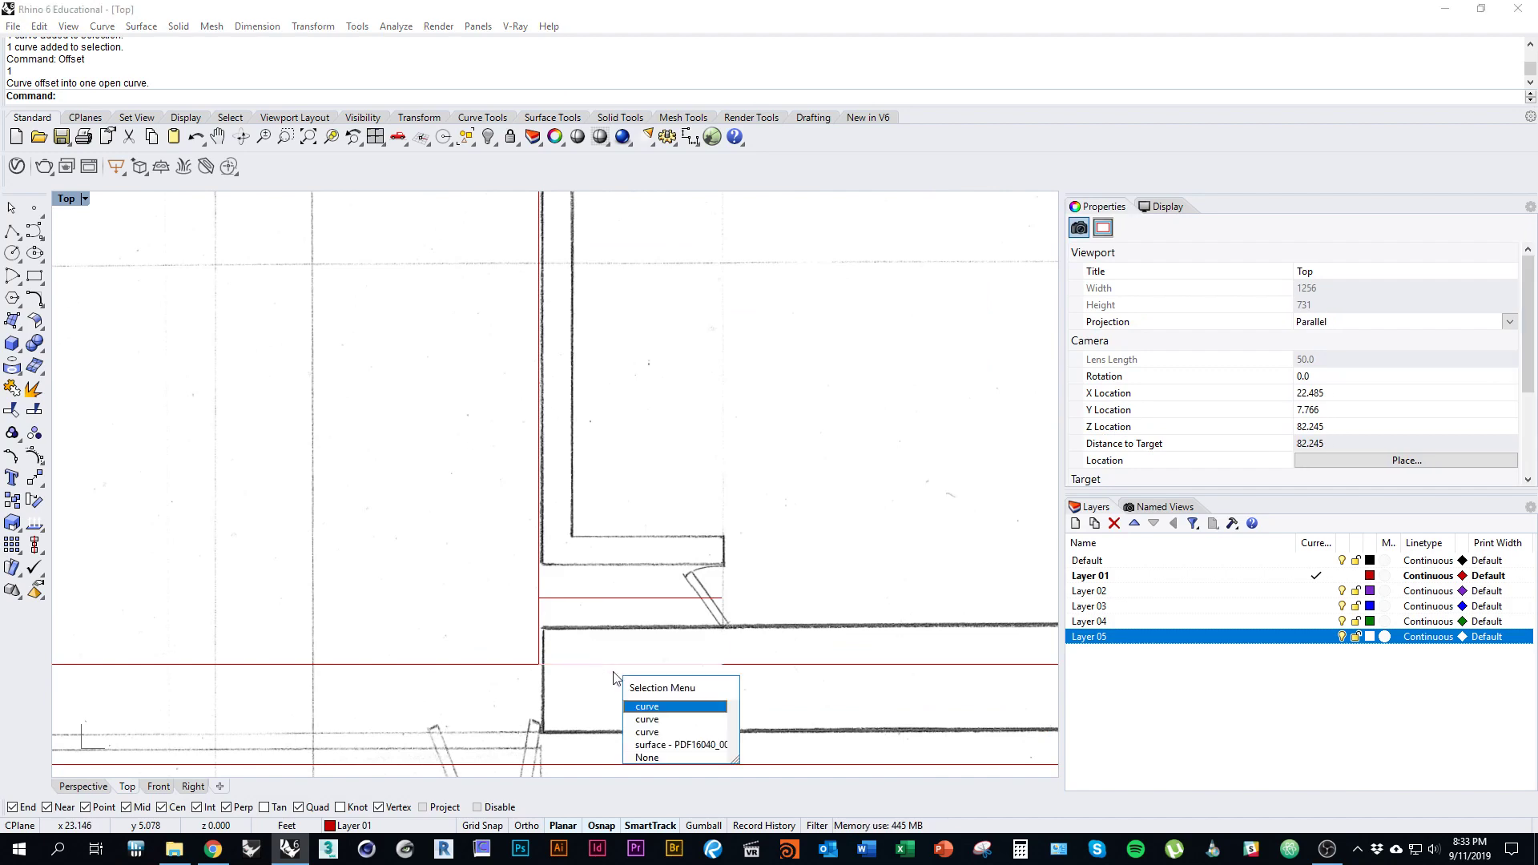
left_click(638, 705)
type("d")
key("Return")
left_click(660, 658)
left_click(665, 665)
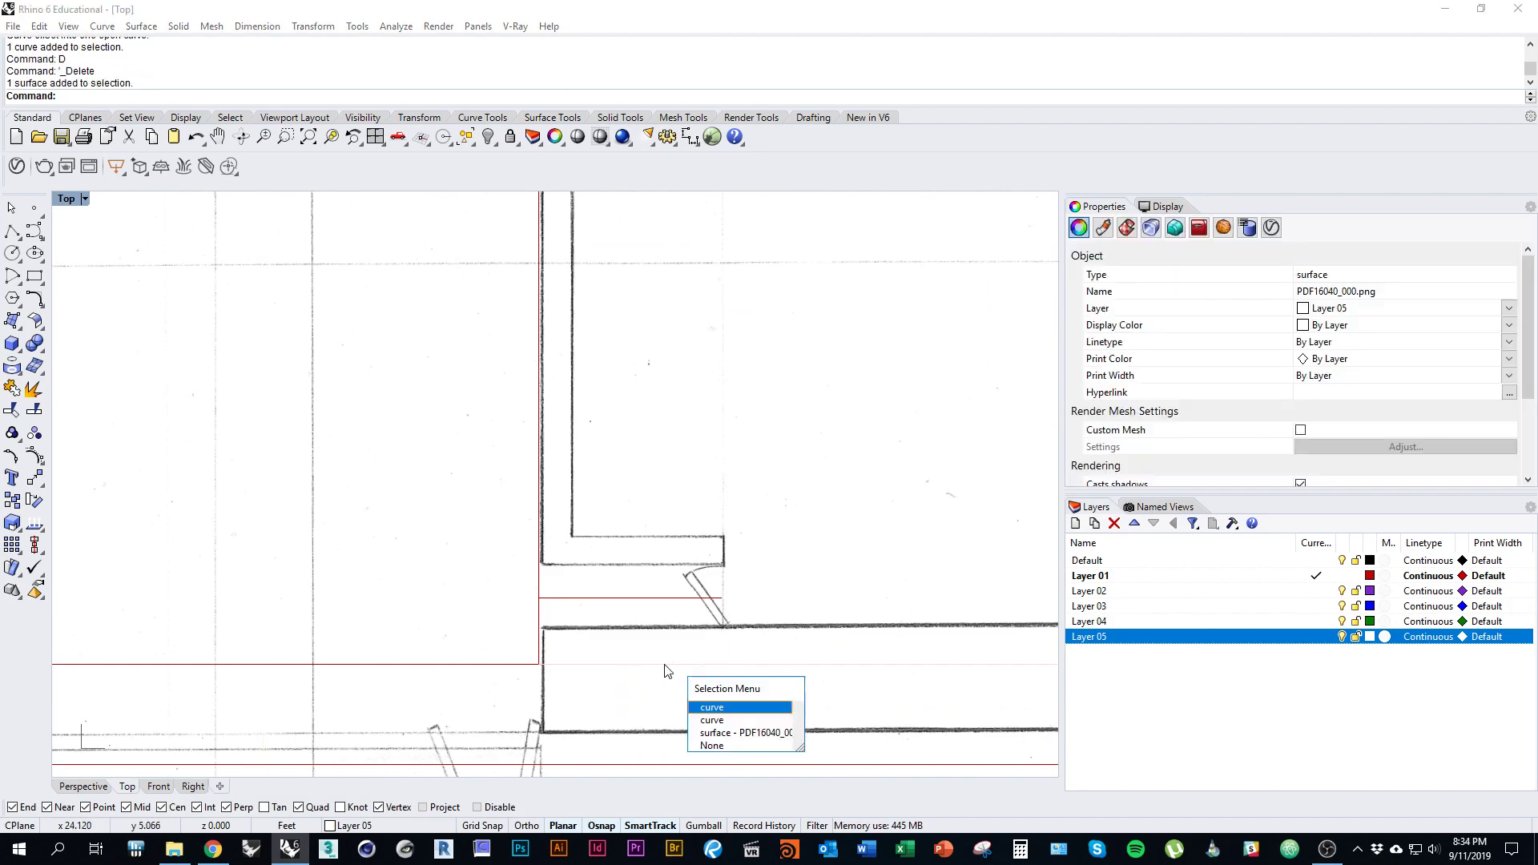
left_click(713, 719)
type("d")
key("Return")
scroll(566, 664, "down", 2)
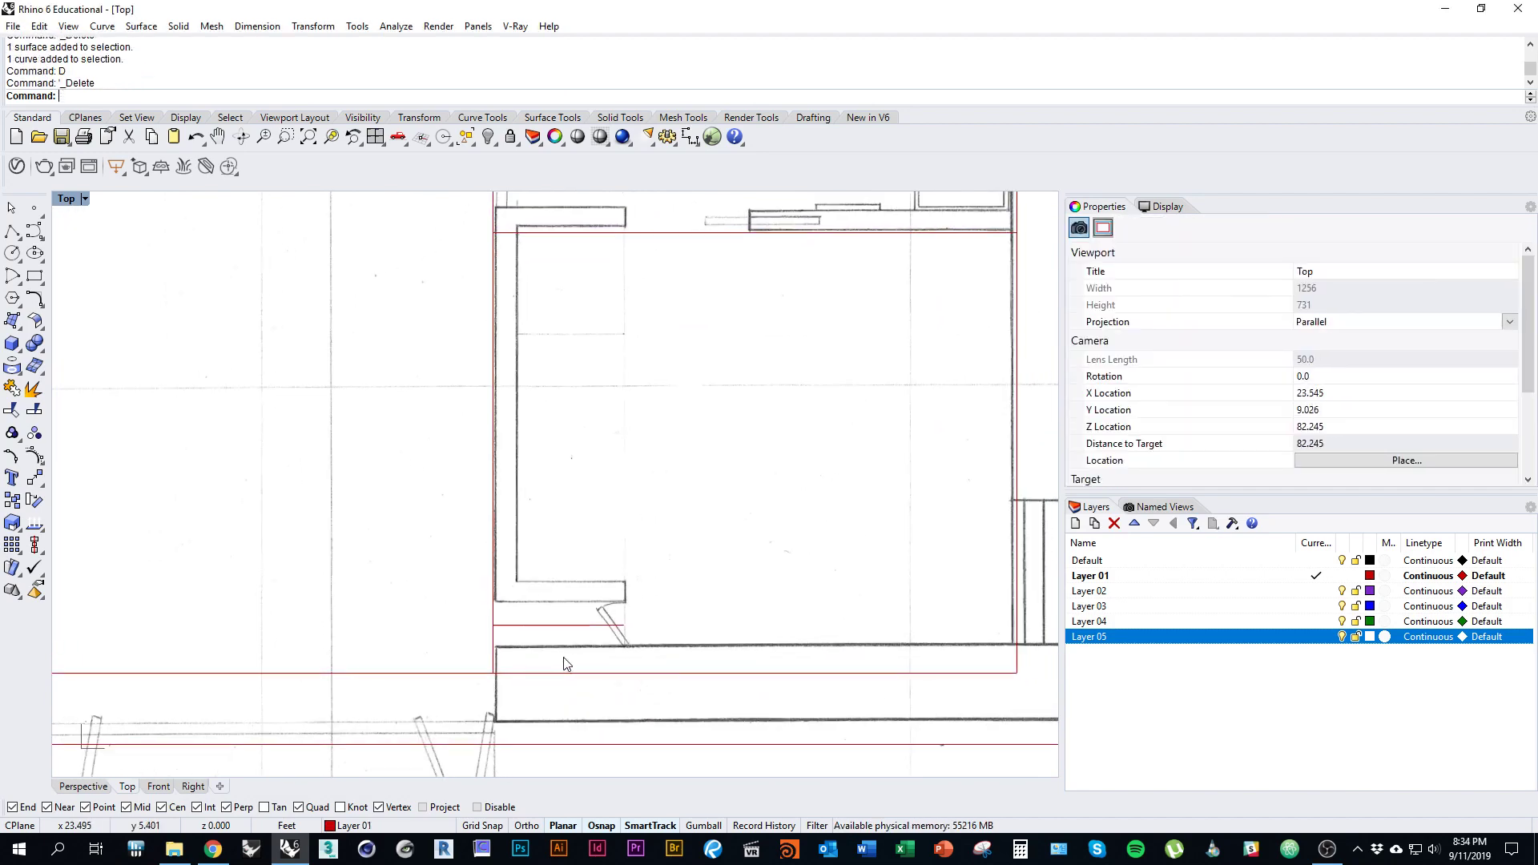
Step: With Layer 05 hidden, trim the partition line's end below the lower closet line and join the two lines
left_click(1342, 636)
right_click_drag(675, 680, 605, 667)
left_click_drag(605, 667, 538, 607)
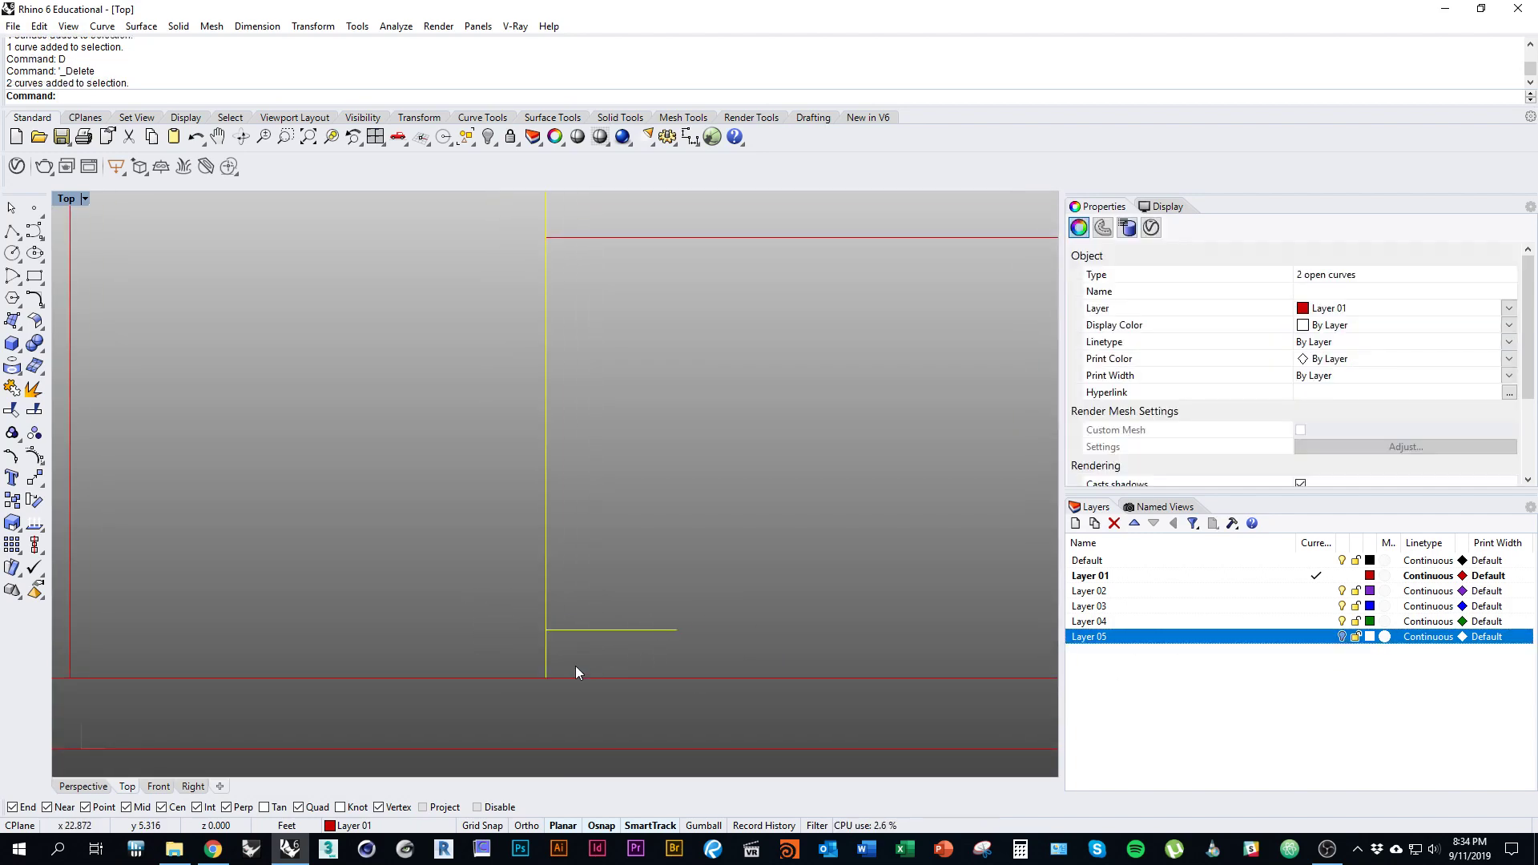
key("ctrl+t")
left_click(549, 662)
right_click(549, 661)
right_click_drag(640, 630, 632, 681, "ctrl")
right_click_drag(651, 569, 593, 651)
key("ctrl+j")
scroll(591, 619, "down", 3)
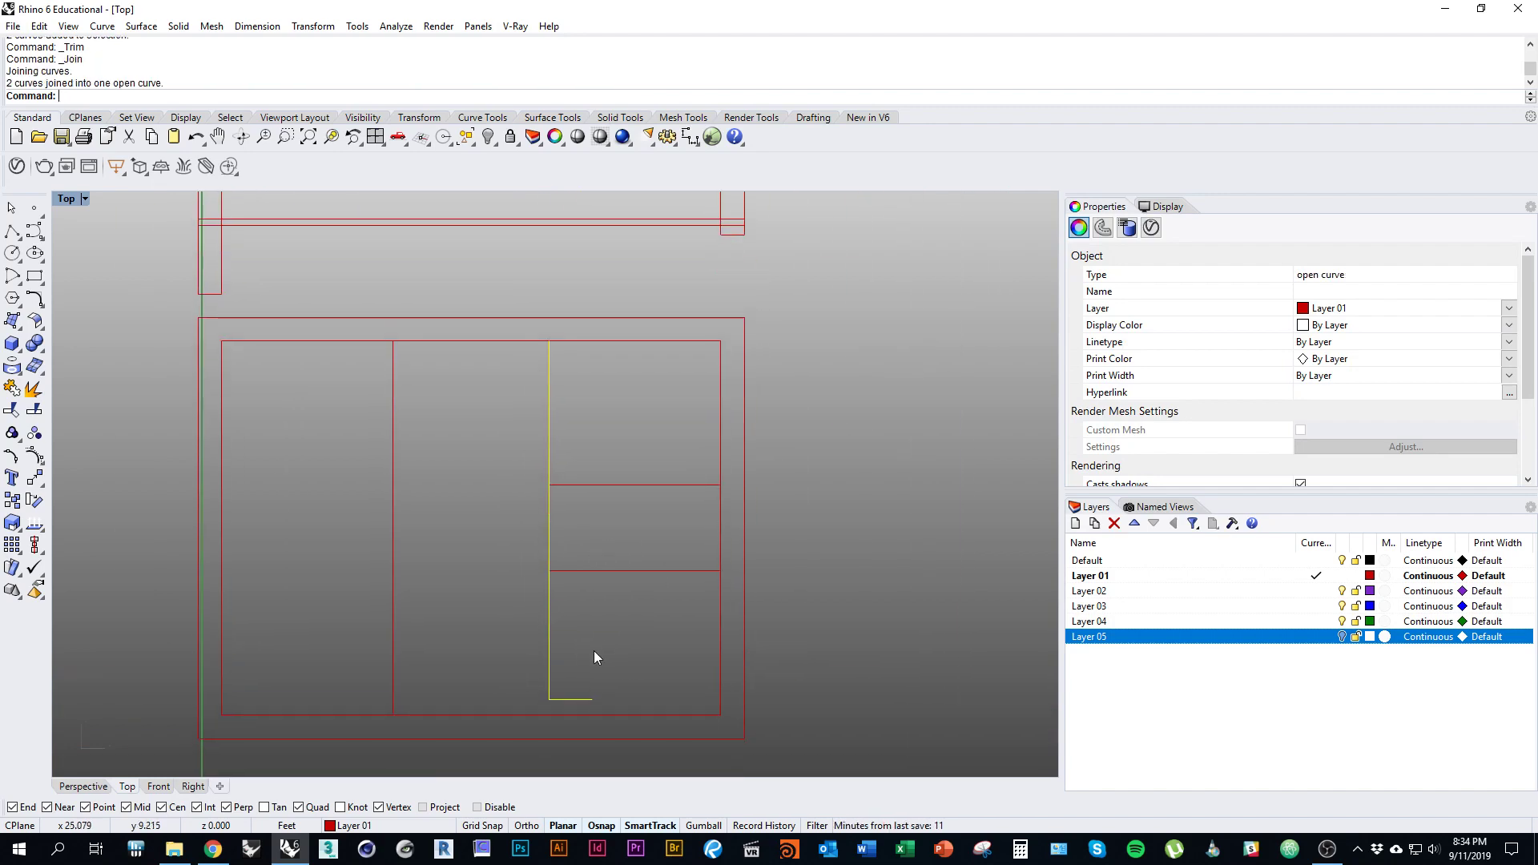
Step: Undo the join and the trim of the partition line
key("ctrl+z")
scroll(552, 729, "up", 3)
key("ctrl+z")
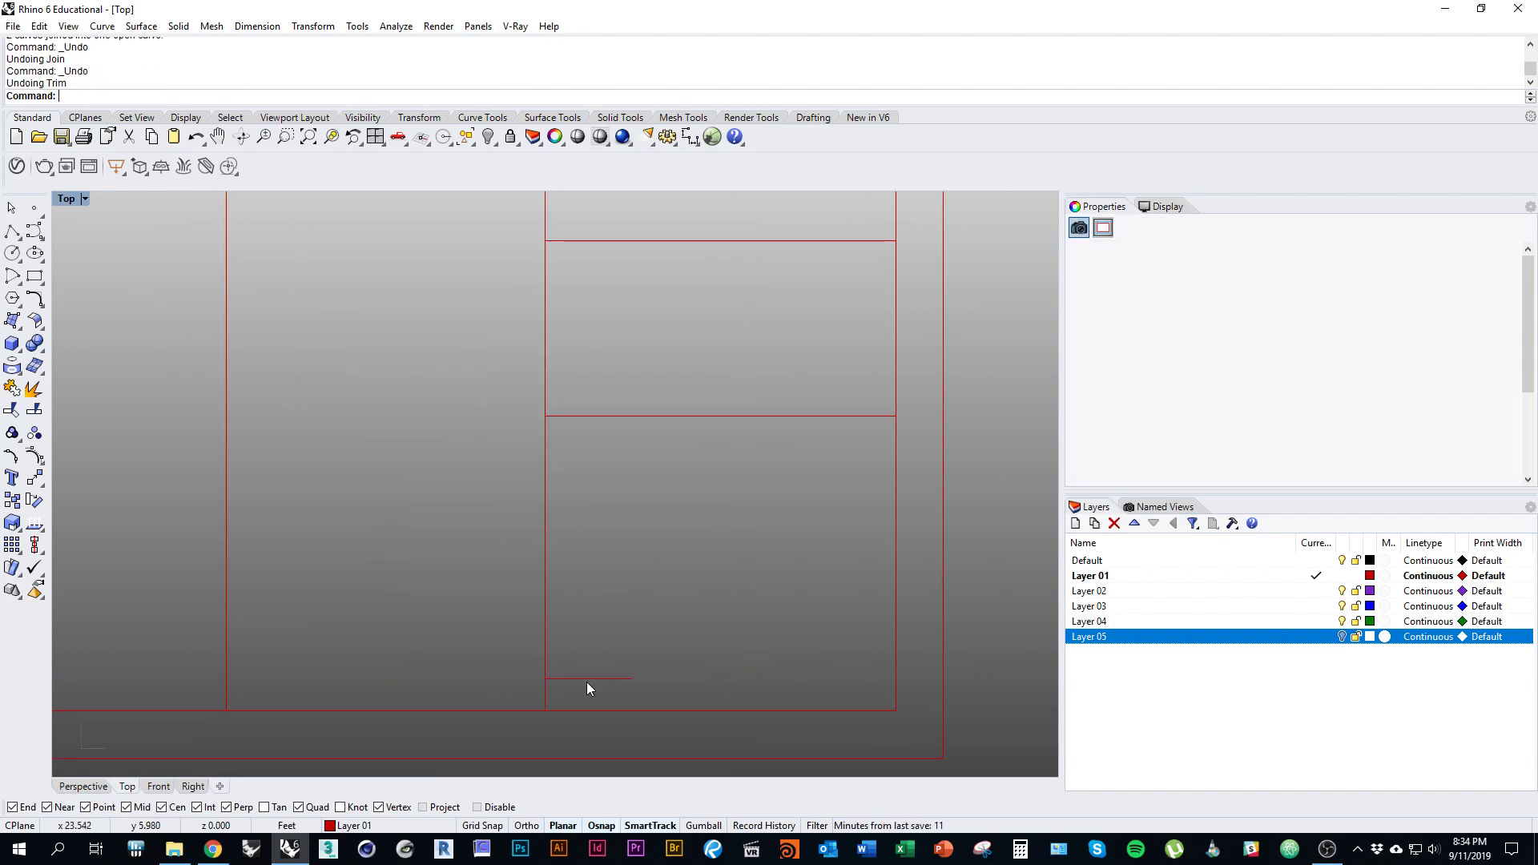
Step: Mirror the lower closet line across the plan's horizontal midline to create the upper bedroom's closet line
left_click(588, 680)
type("mirror")
key("Return")
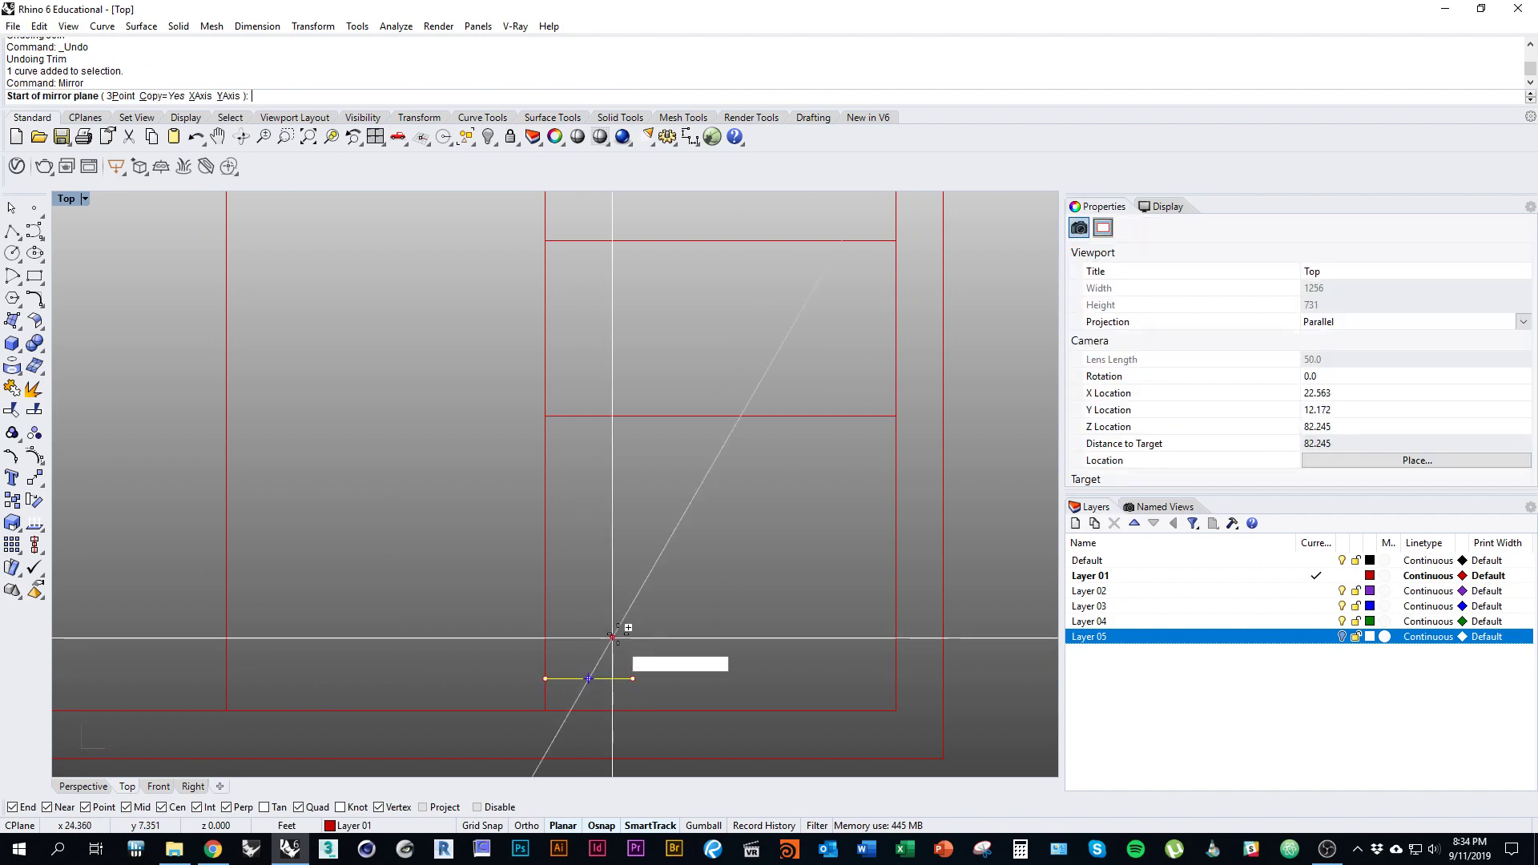
scroll(613, 637, "down", 3)
left_click(572, 444)
left_click(684, 445)
Step: Trim the bedroom partition line's ends that extend past the upper and lower closet lines
right_click_drag(615, 392, 612, 467)
left_click(569, 367, "shift")
left_click(598, 305, "shift")
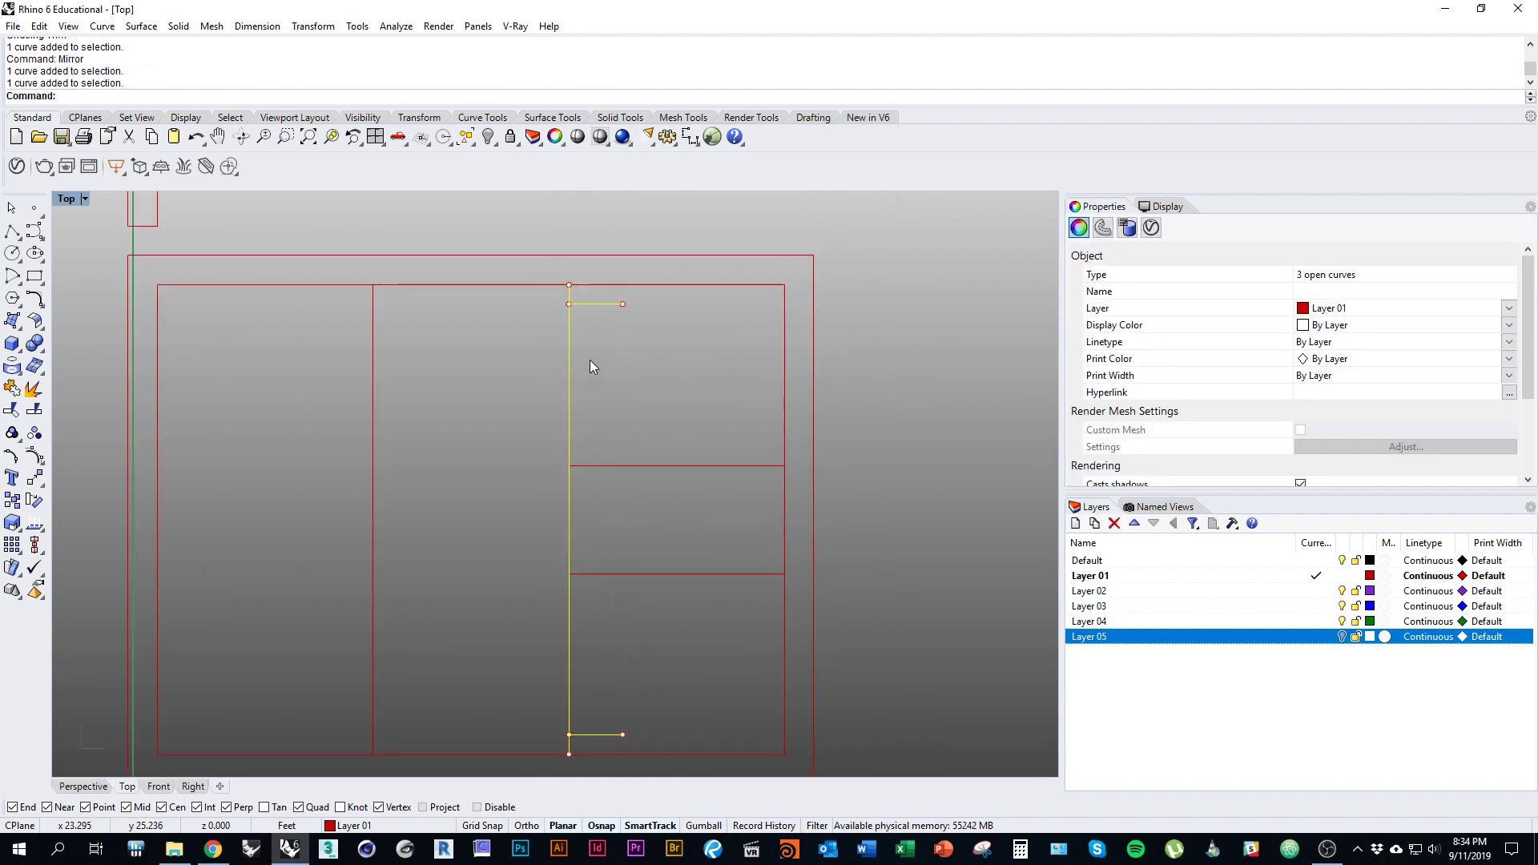
key("Return")
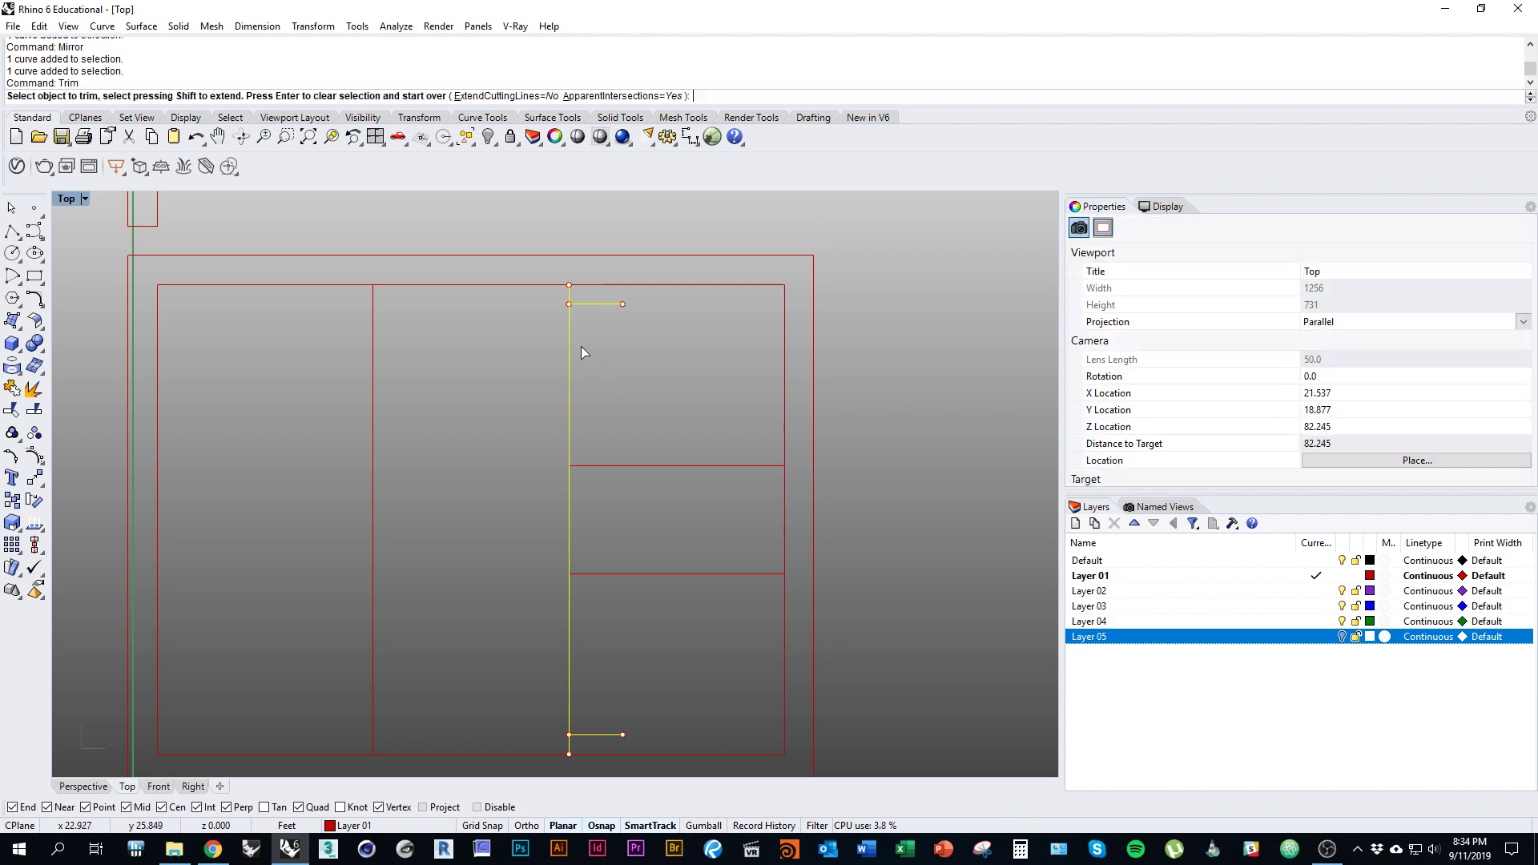
scroll(555, 537, "up", 2)
left_click(575, 749)
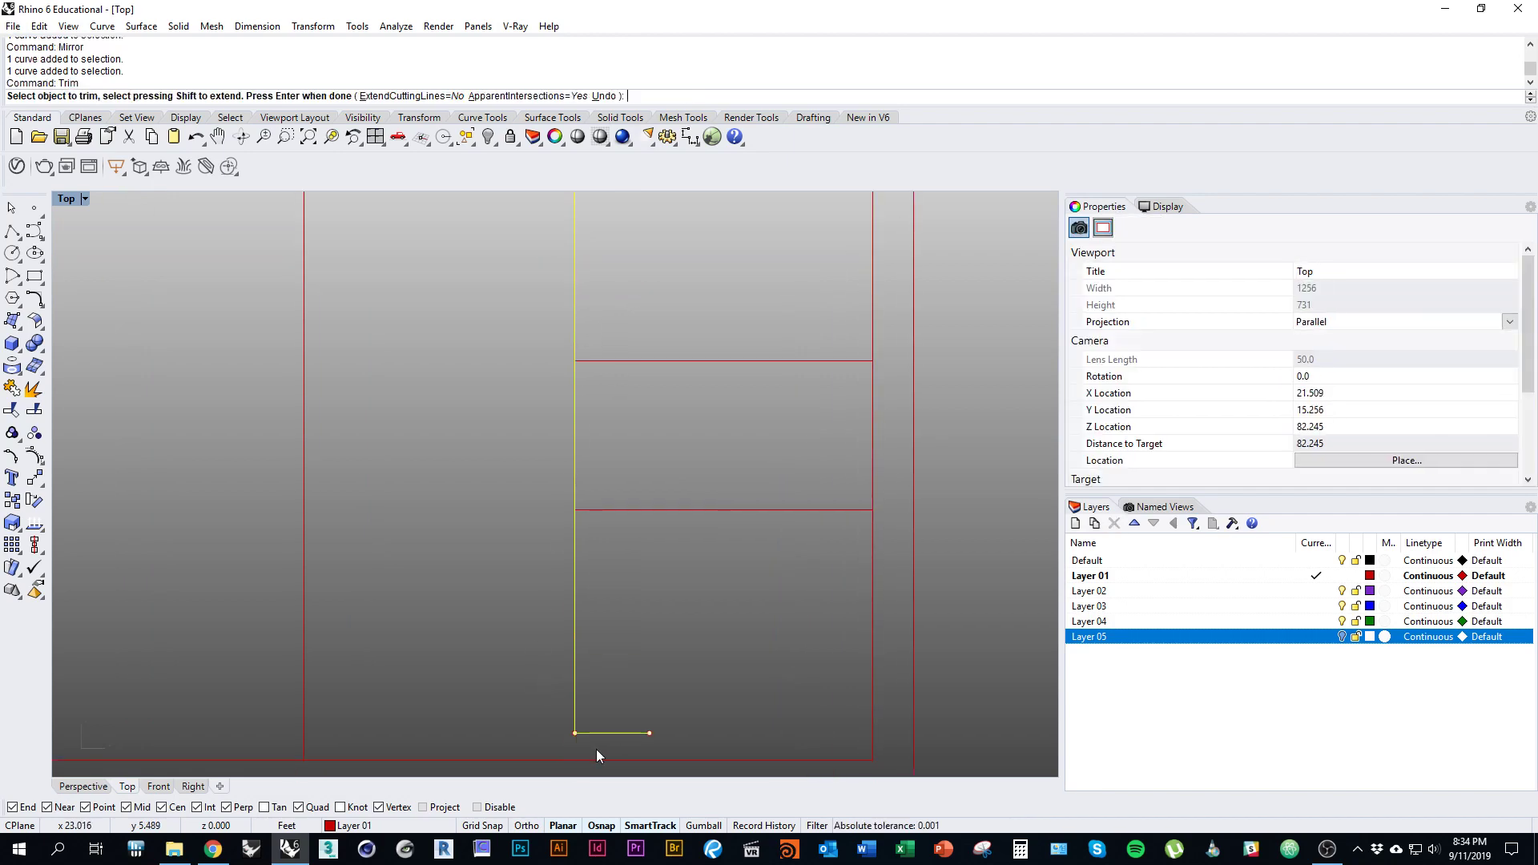
right_click(596, 748)
Step: Show Layer 05 and compare the trimmed partition and closet lines with the closet walls in both bedrooms
right_click_drag(596, 749, 568, 679)
left_click(1342, 636)
right_click_drag(804, 673, 851, 611)
scroll(683, 561, "up", 5)
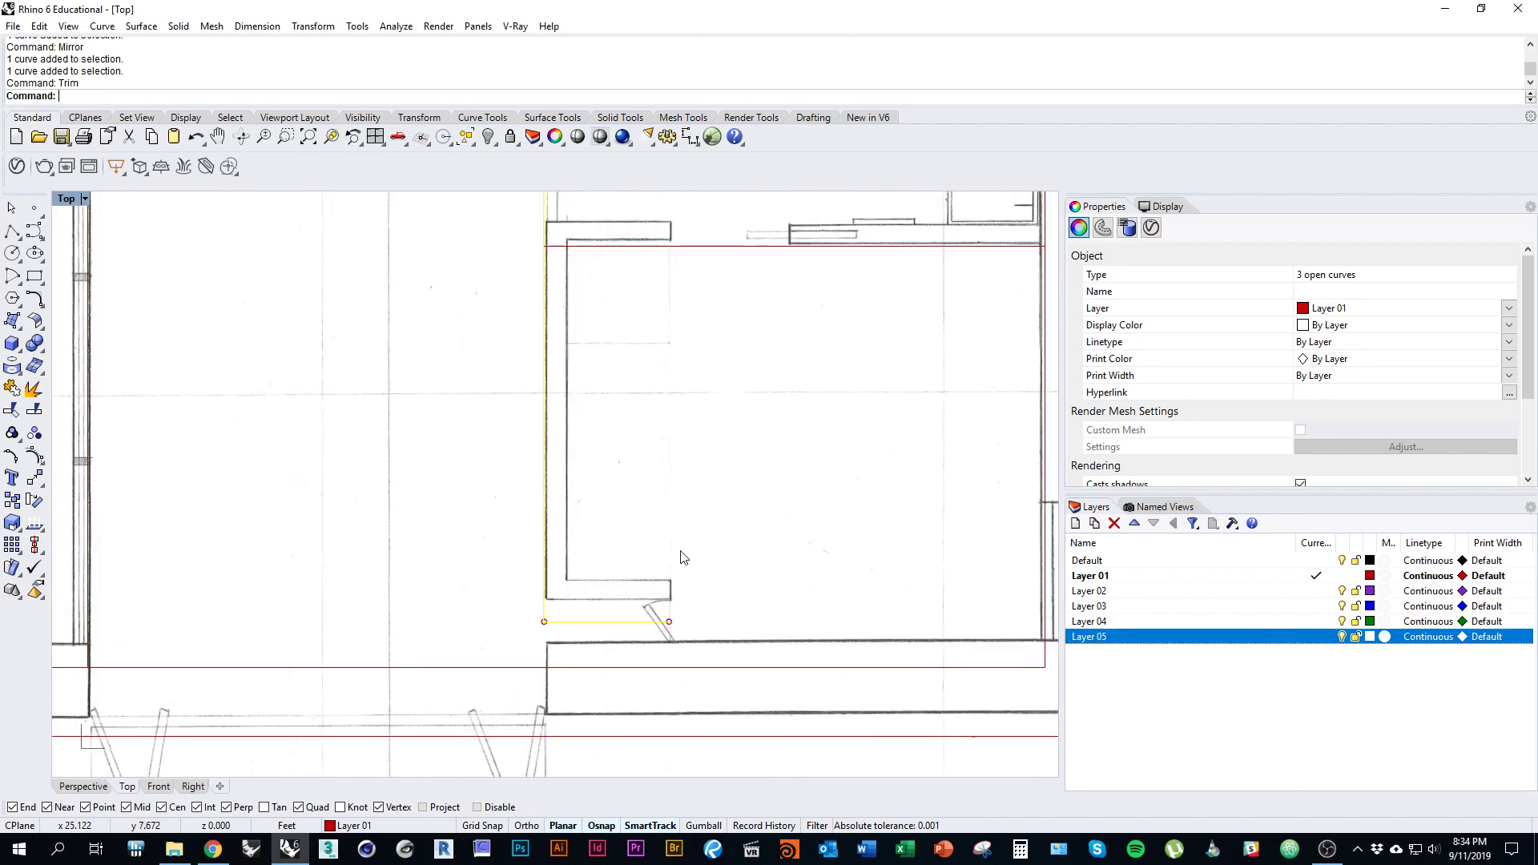
left_click(683, 556)
right_click_drag(732, 474, 707, 601)
scroll(707, 601, "down", 10)
right_click_drag(689, 416, 688, 543)
scroll(687, 543, "up", 10)
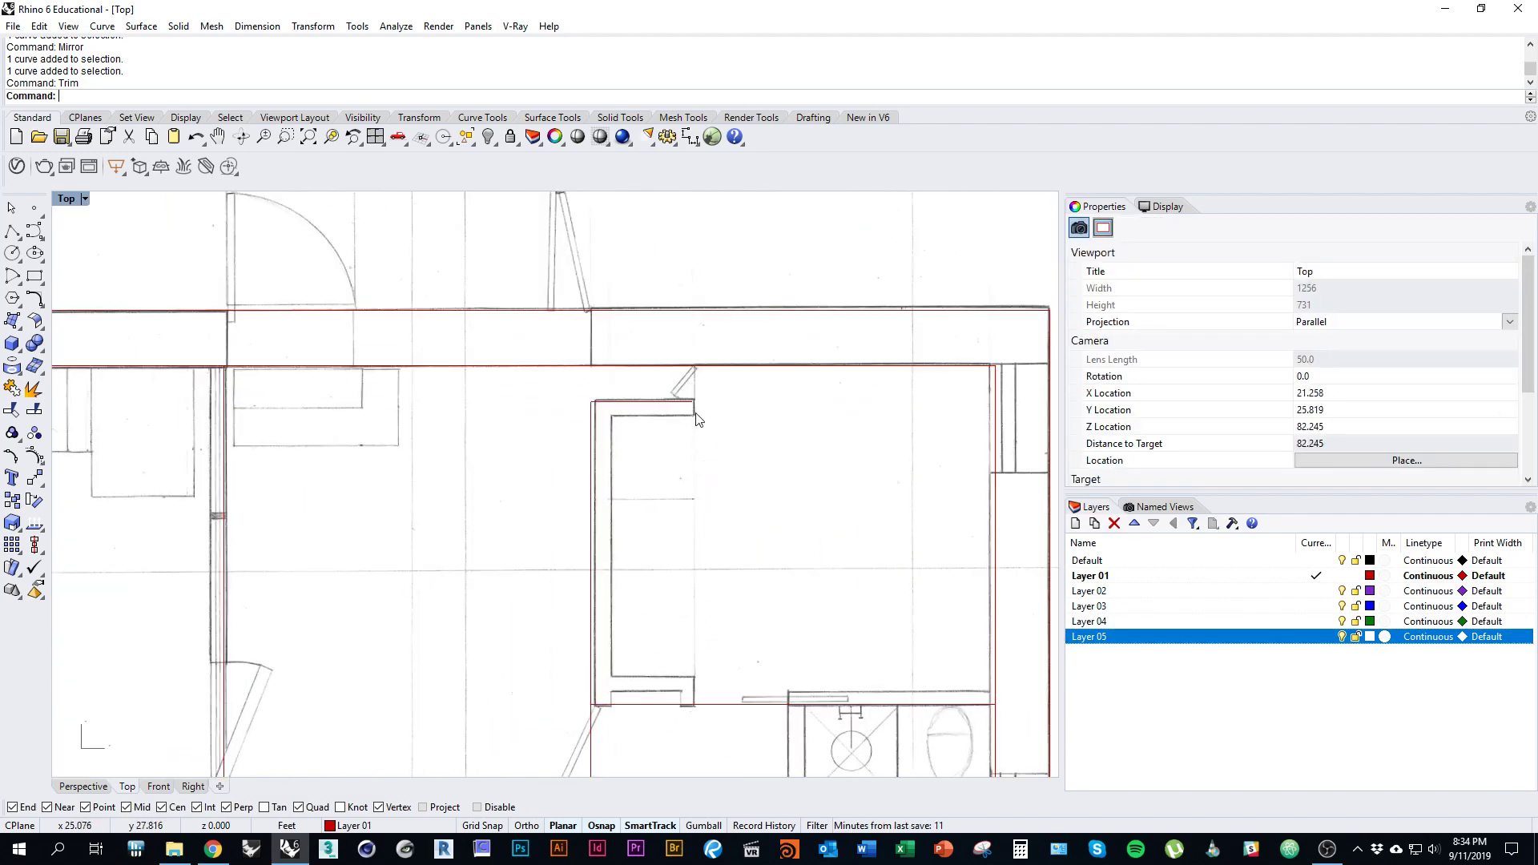
right_click_drag(737, 424, 744, 486)
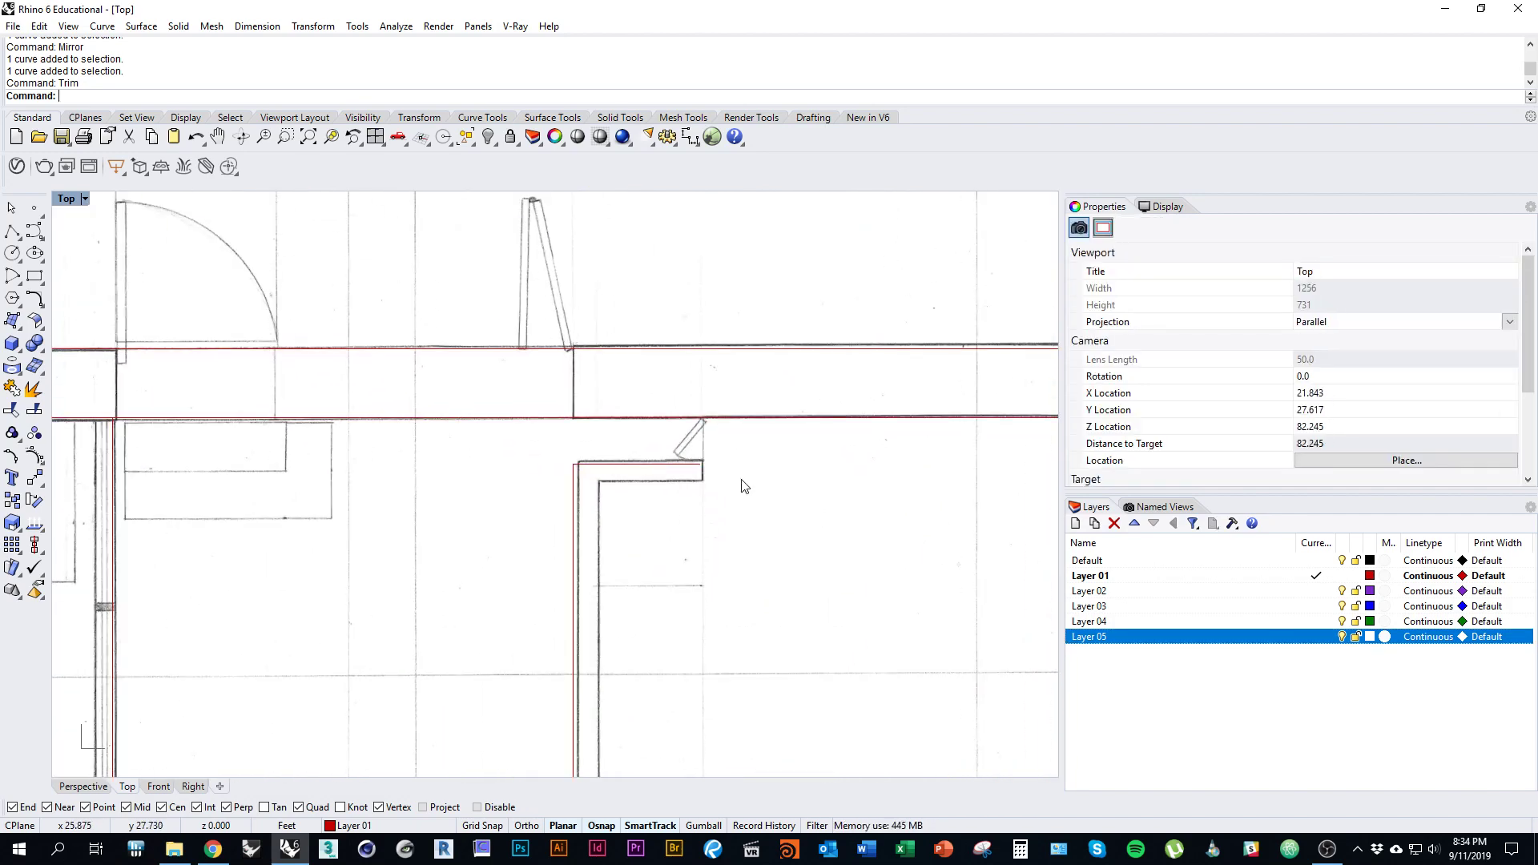
Step: Draw a vertical line from the upper closet line's free end to the inner rectangle's upper edge
key("Return")
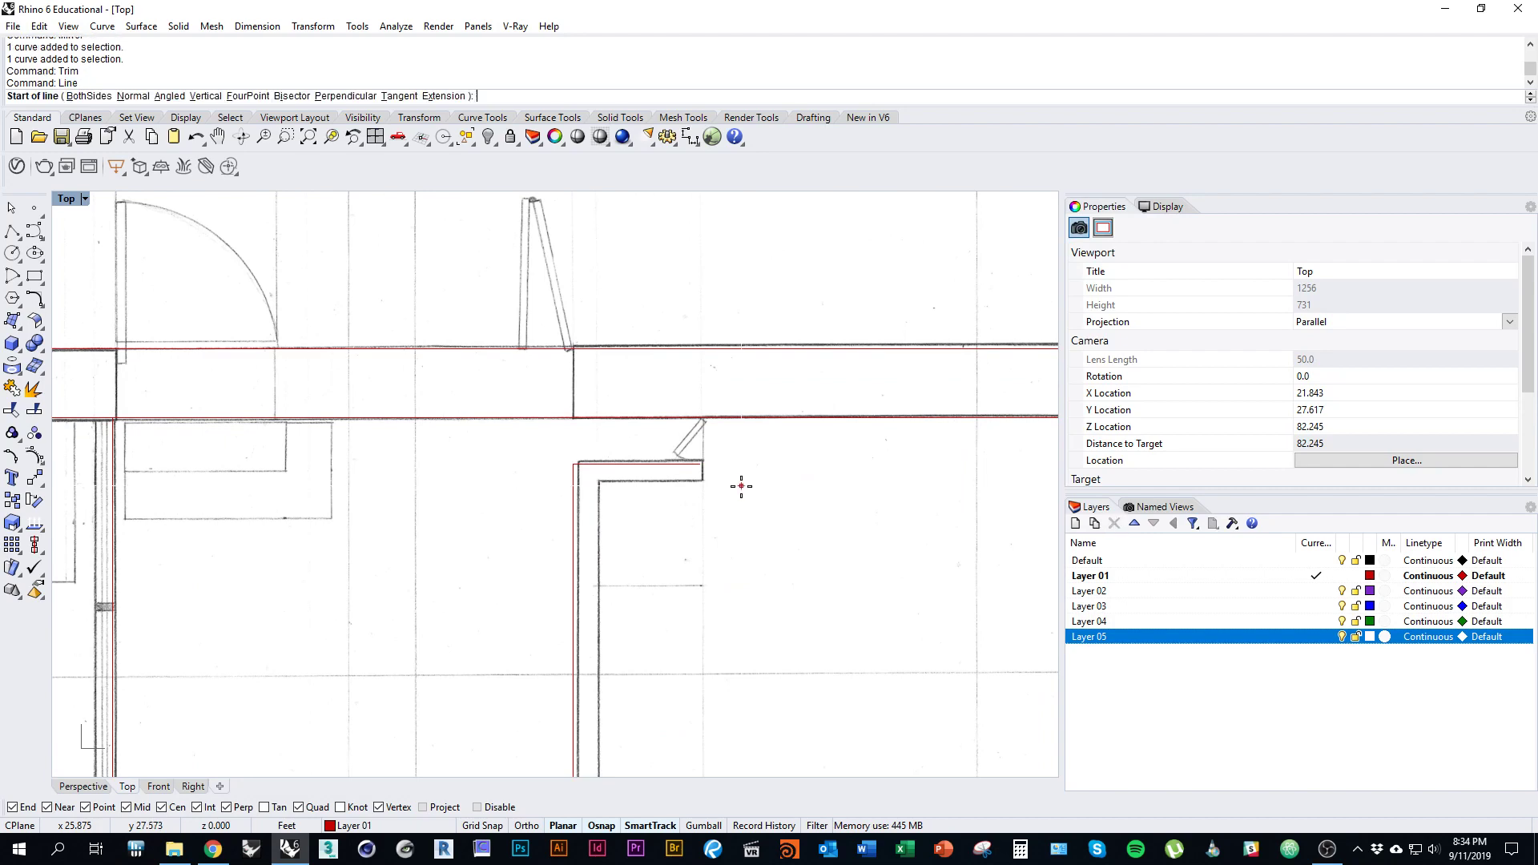
scroll(741, 487, "up", 3)
left_click(689, 454)
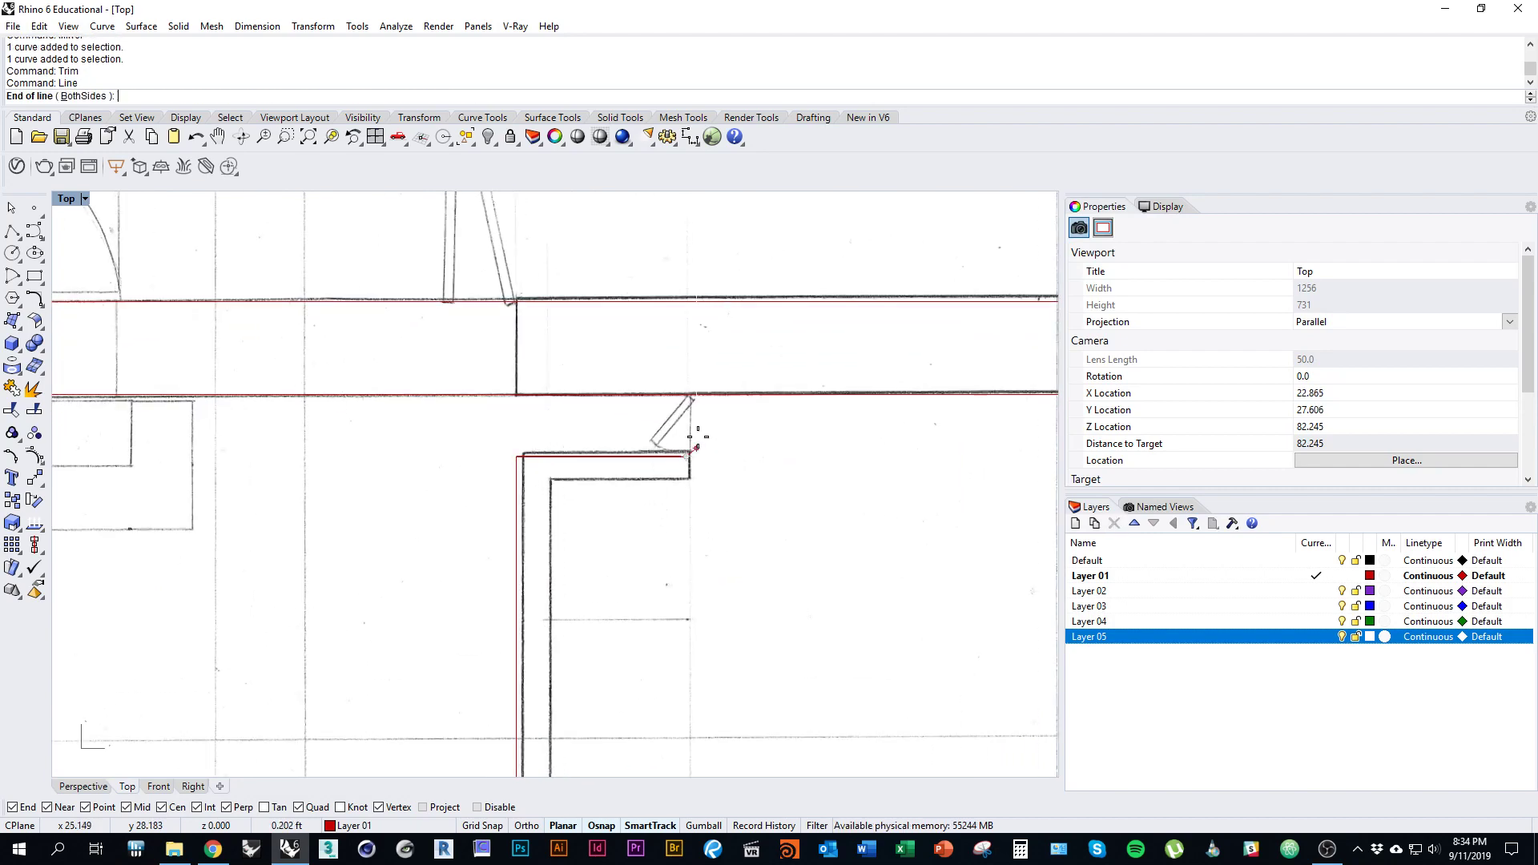
left_click(687, 394)
right_click(705, 426)
key("Escape")
scroll(688, 451, "up", 4)
left_click(689, 422)
left_click(685, 412)
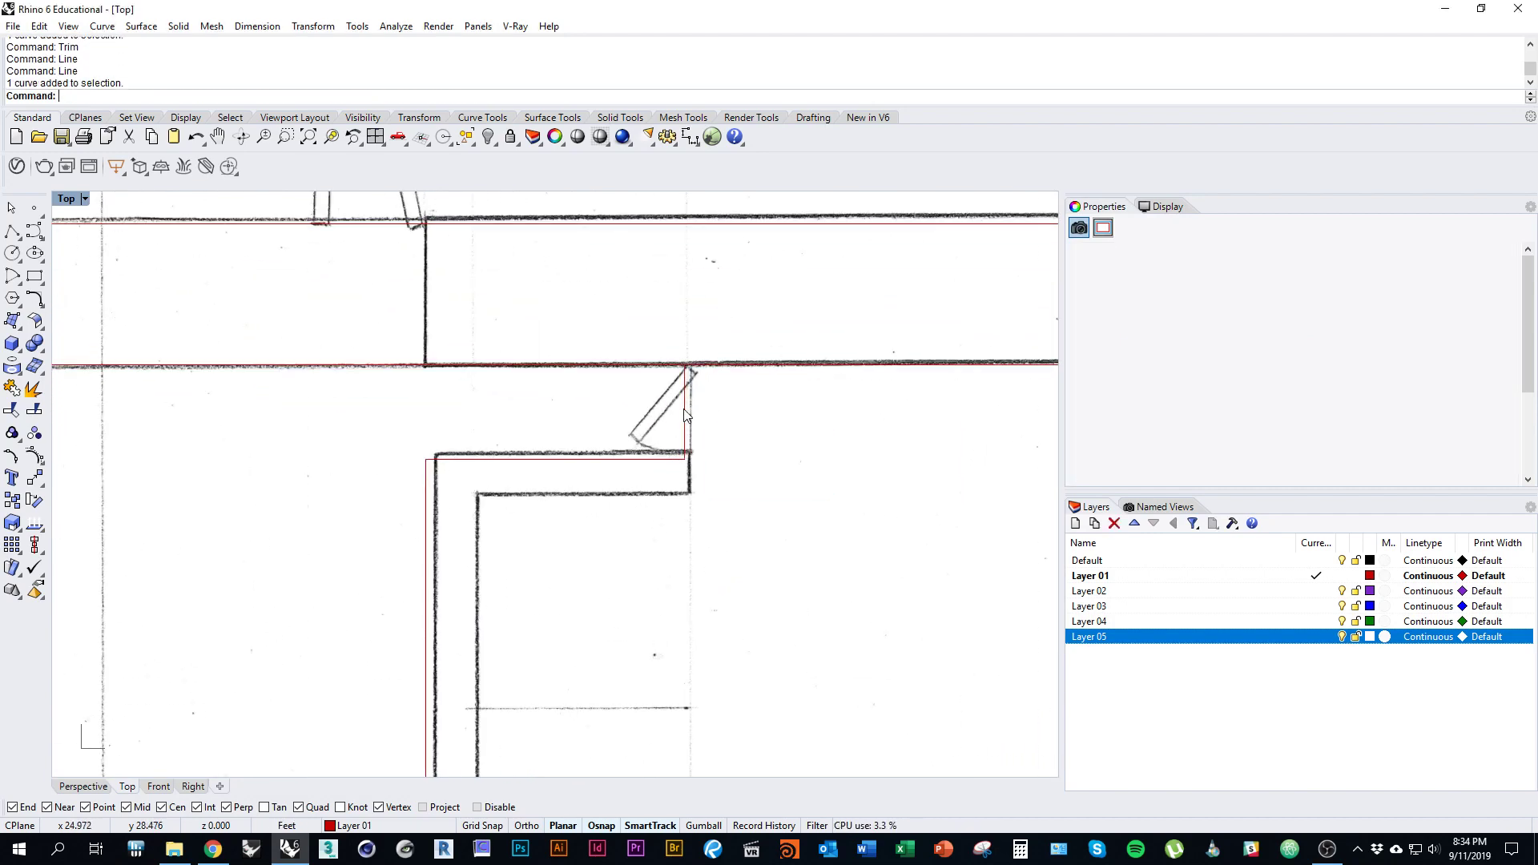
right_click_drag(694, 415, 780, 419)
scroll(779, 425, "down", 2)
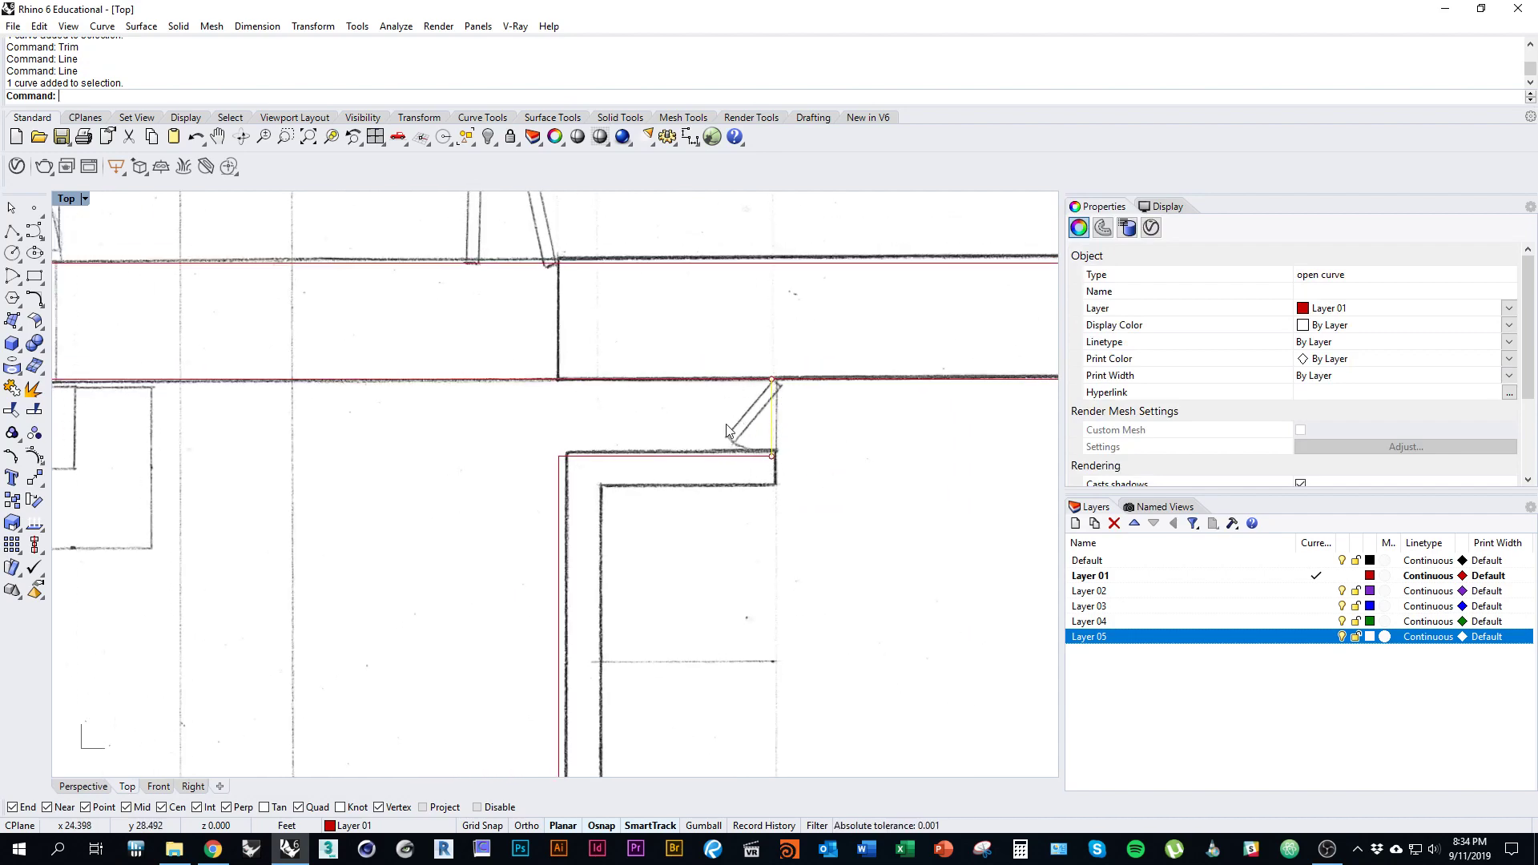
Step: Open BW CAD-409.pdf from the P1 folder in File Explorer to check its sections, and return to Rhino
left_click(174, 848)
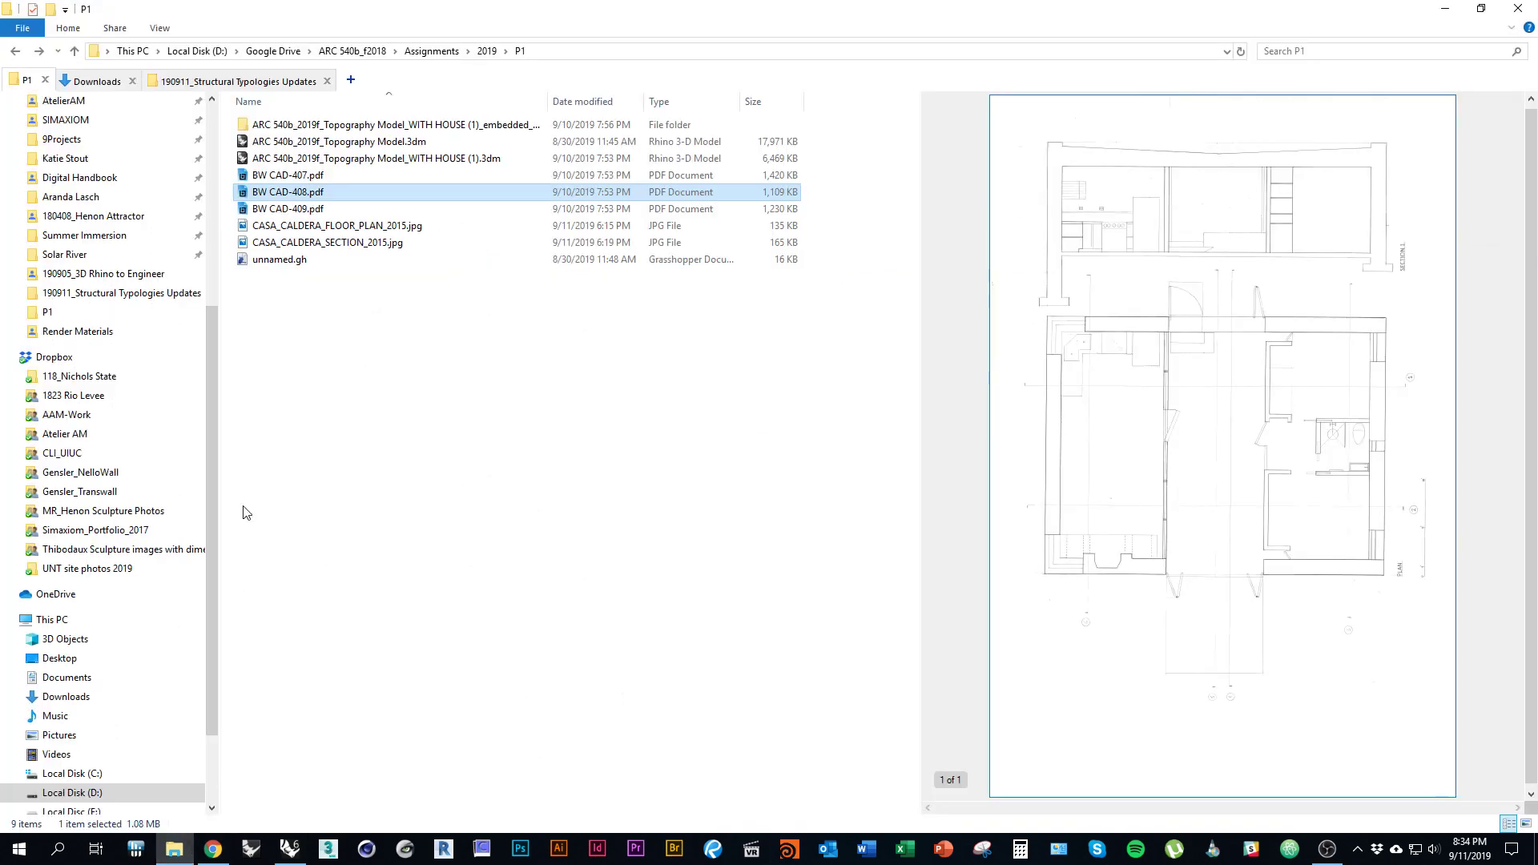
left_click(307, 211)
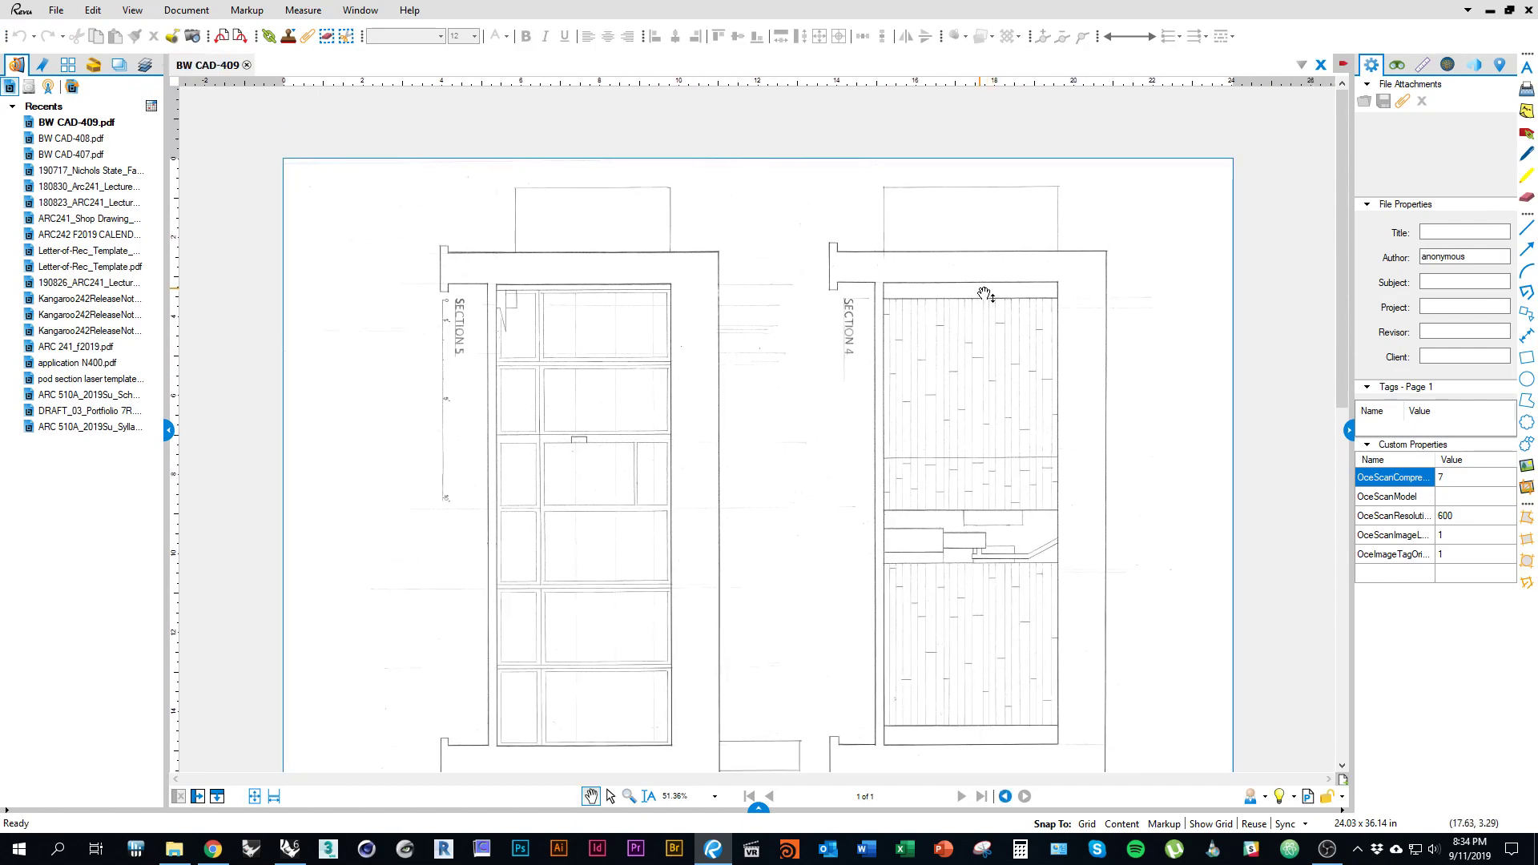
scroll(1003, 309, "up", 2)
key("alt+Tab")
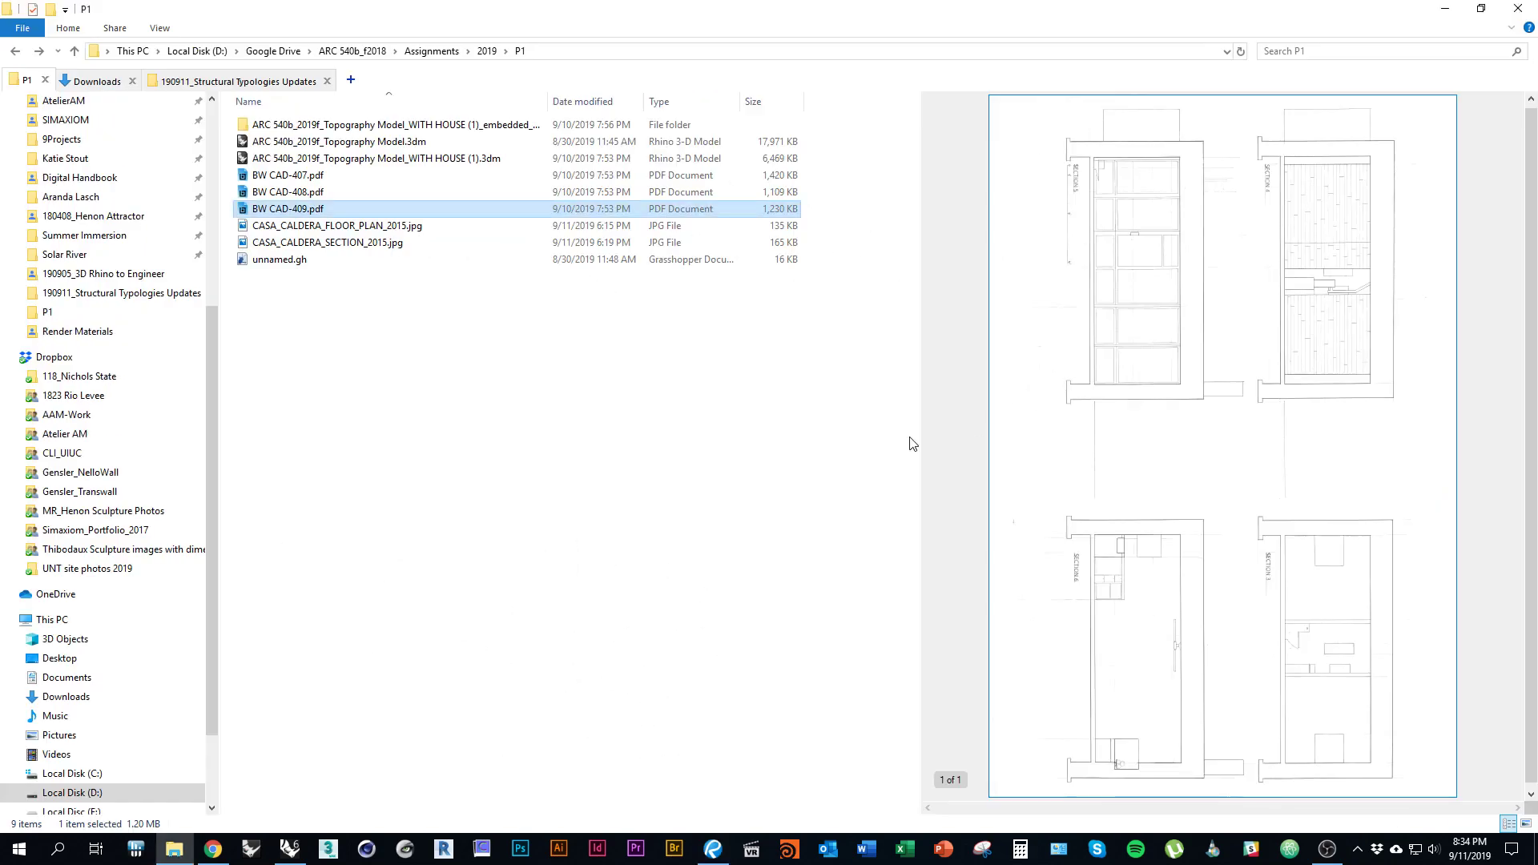
key("alt+Tab")
key("alt+Tab")
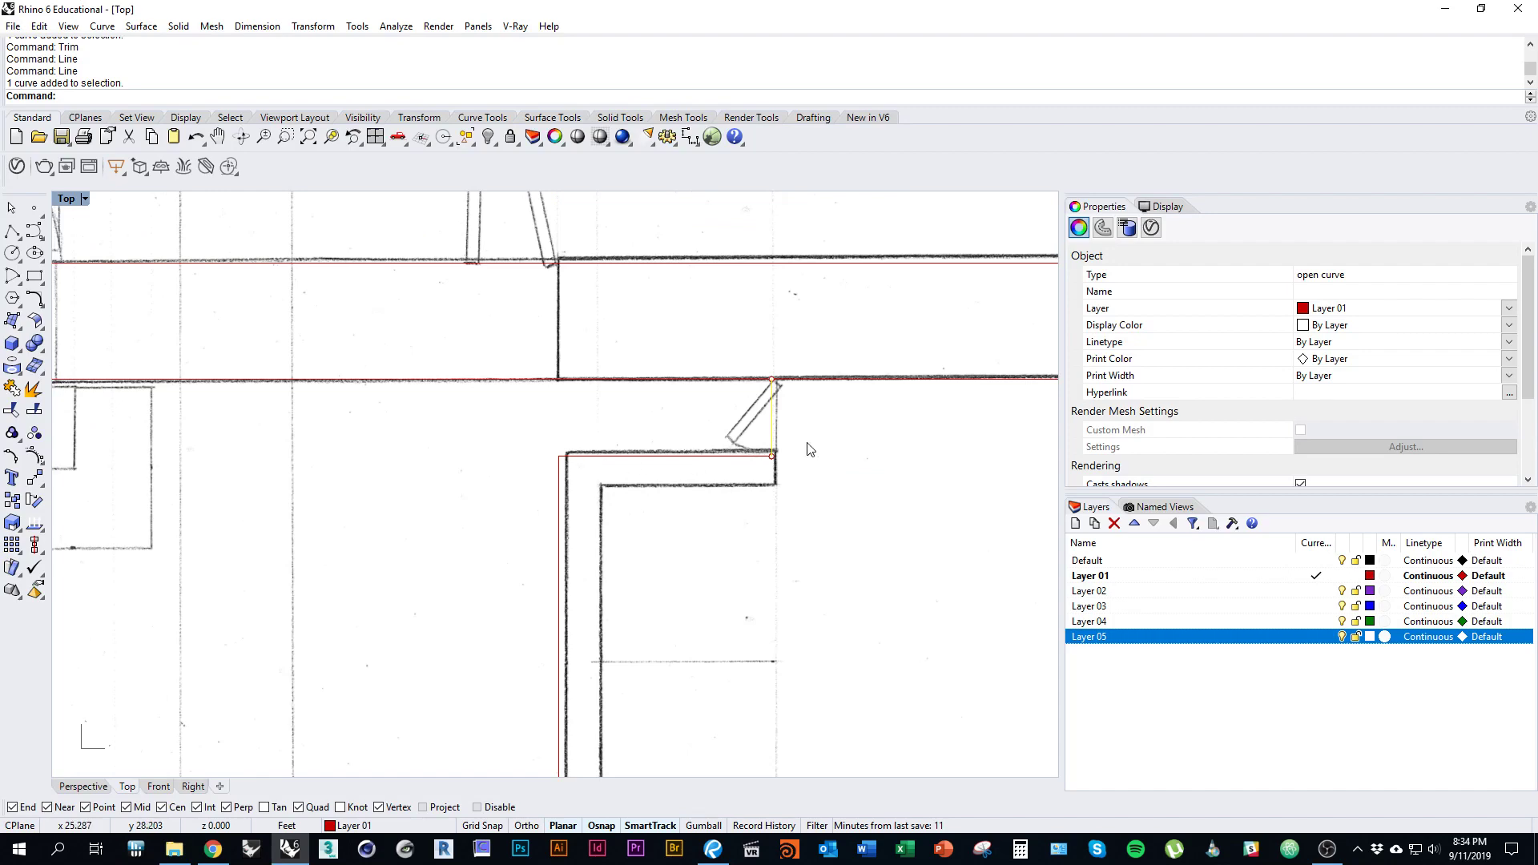
Step: Join the bedroom partition line with the upper and lower closet lines into one curve, leaving out the short vertical line
scroll(774, 435, "down", 4)
scroll(772, 474, "up", 6)
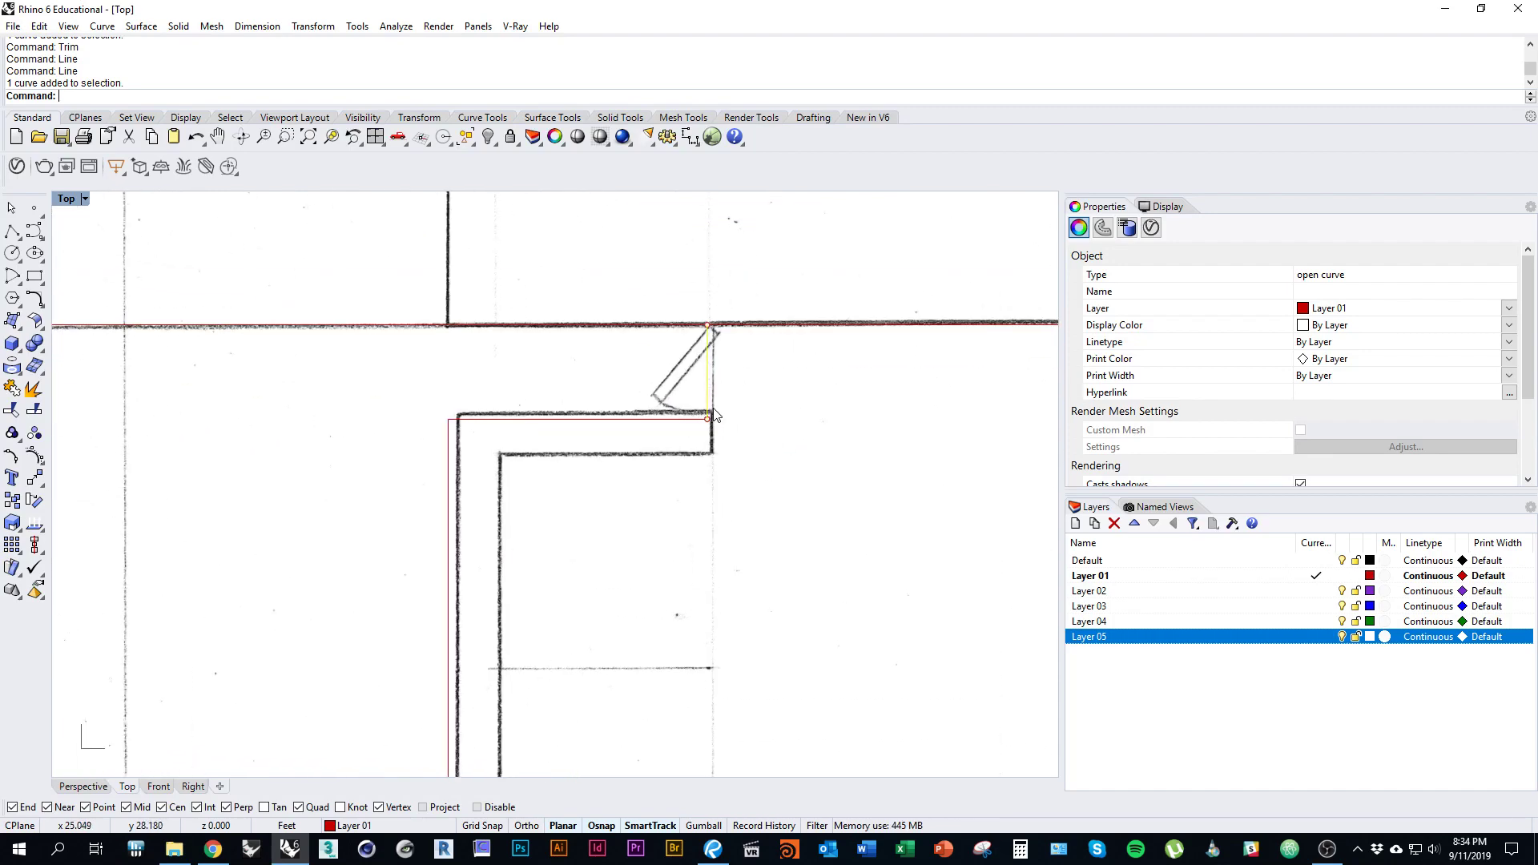
left_click(715, 408)
left_click(756, 393)
scroll(748, 371, "down", 7)
right_click_drag(741, 422, 707, 388)
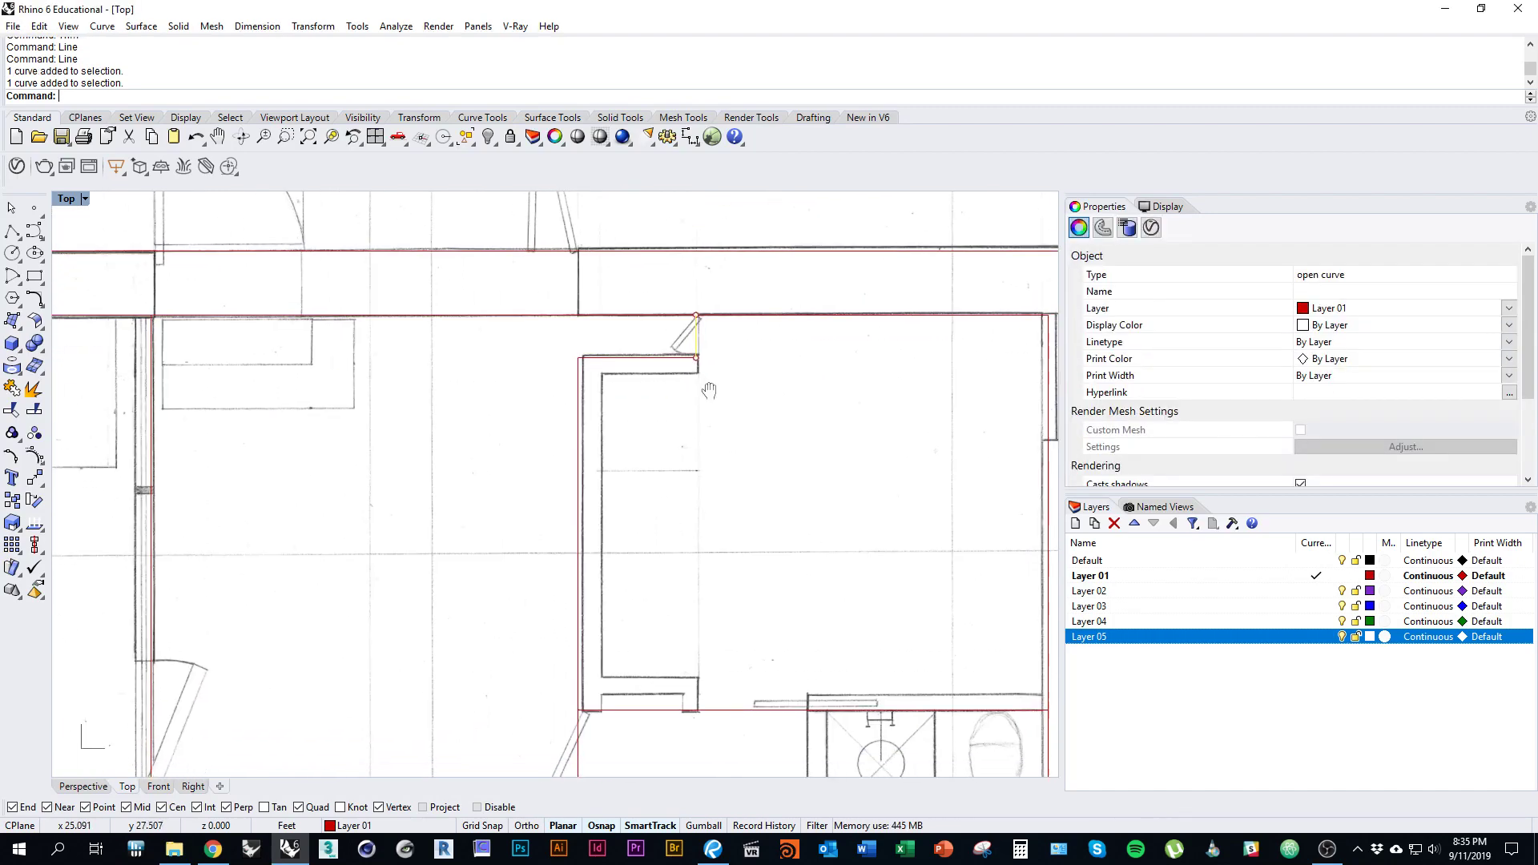
left_click(670, 358, "shift")
key("Return")
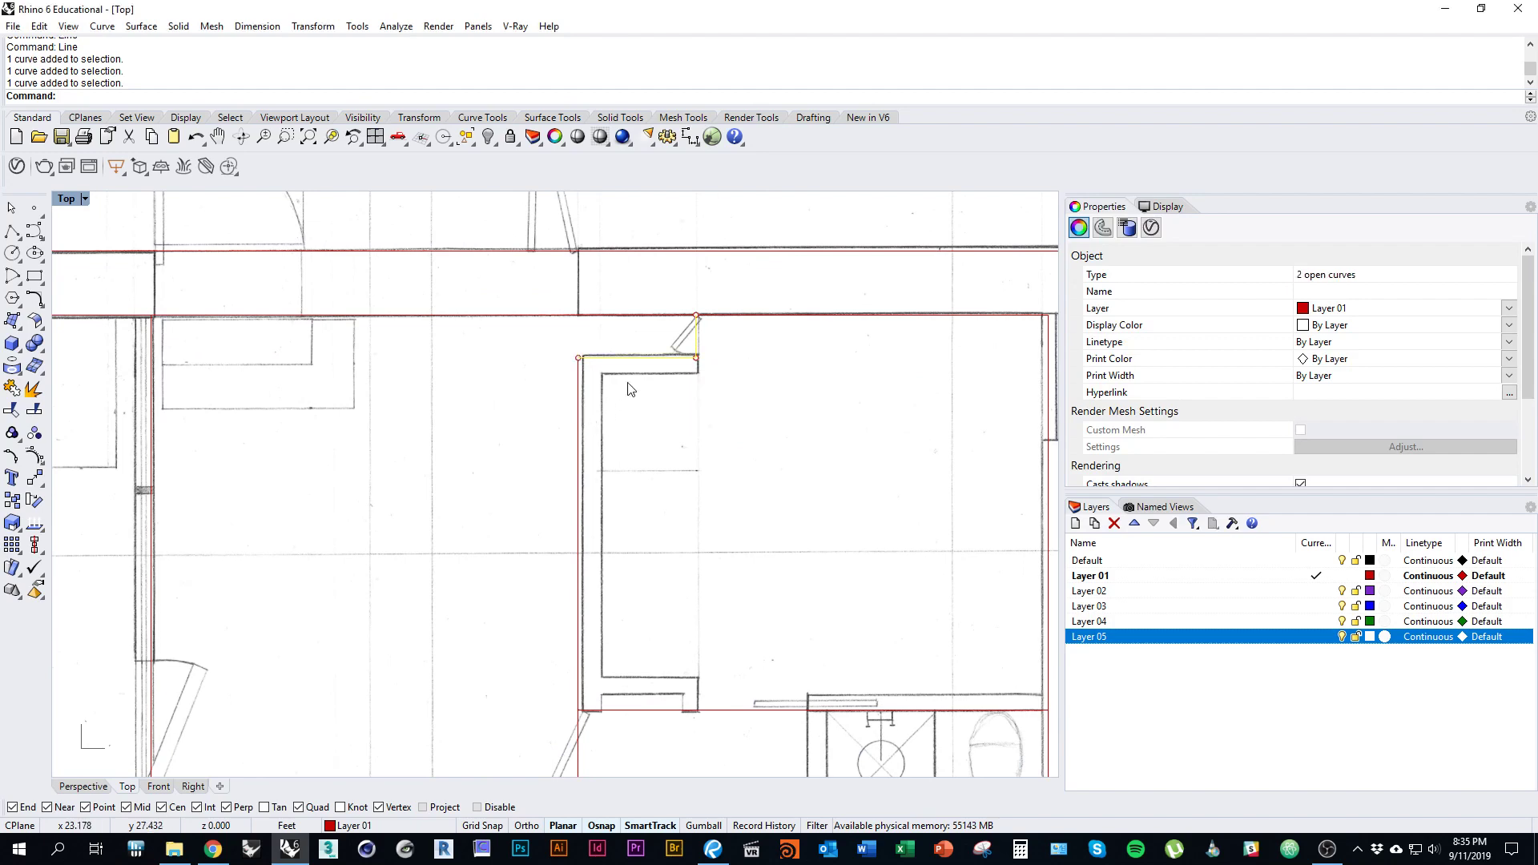
left_click(698, 344, "ctrl")
left_click(583, 407, "shift")
left_click(658, 437)
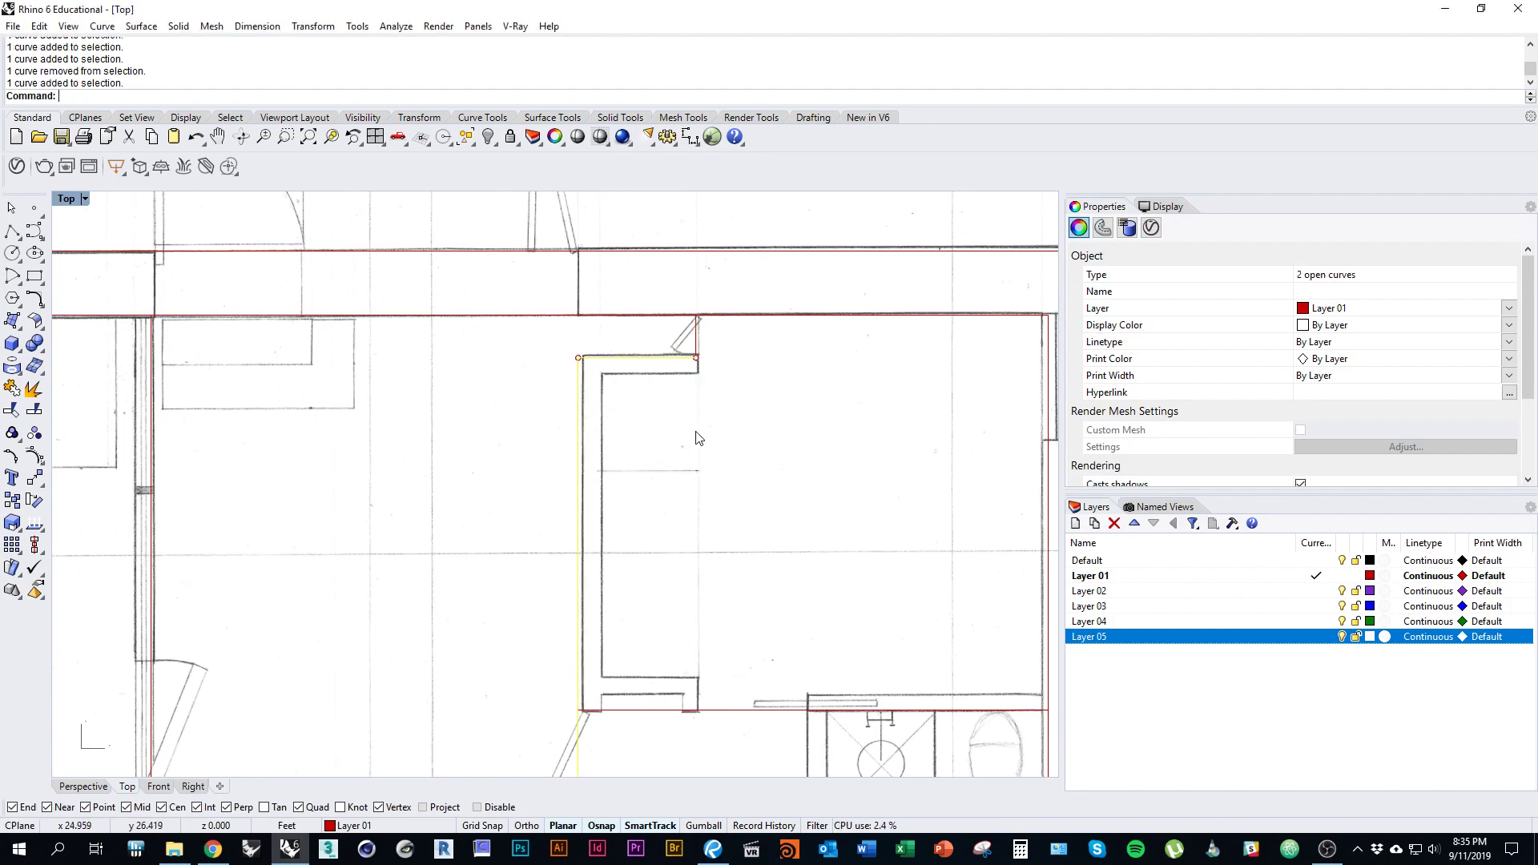
right_click_drag(695, 436, 745, 344)
right_click_drag(694, 478, 677, 370)
scroll(688, 444, "down", 4)
right_click_drag(679, 656, 694, 532)
left_click(681, 688, "shift")
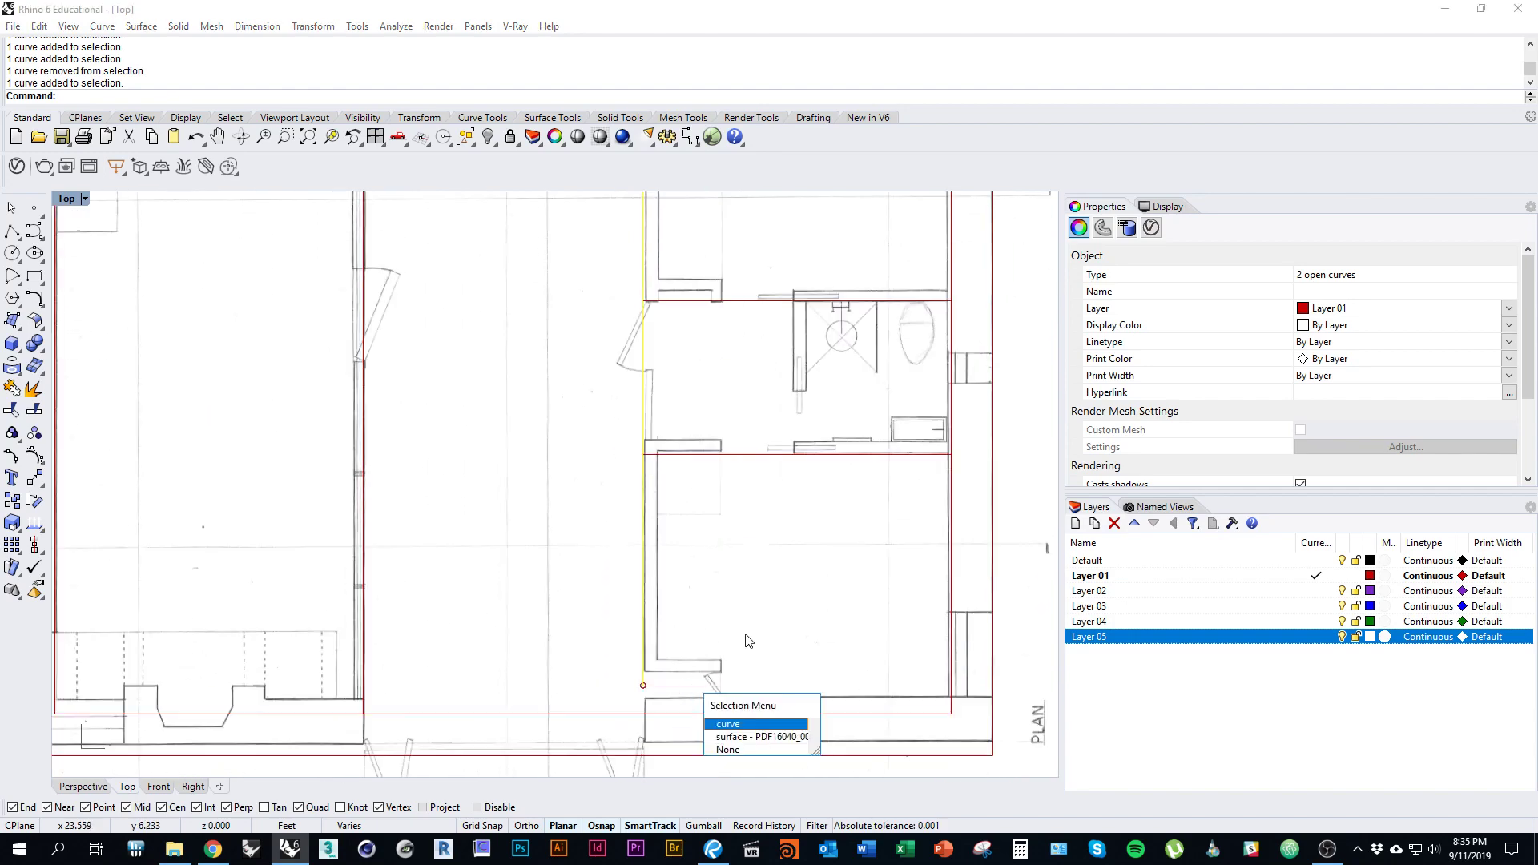
key("Return")
key("ctrl+j")
scroll(800, 581, "down", 2)
Step: Measure the thickness of the lower bedroom's closet wall at its free end in the Layer 05 drawing
left_click(1342, 636)
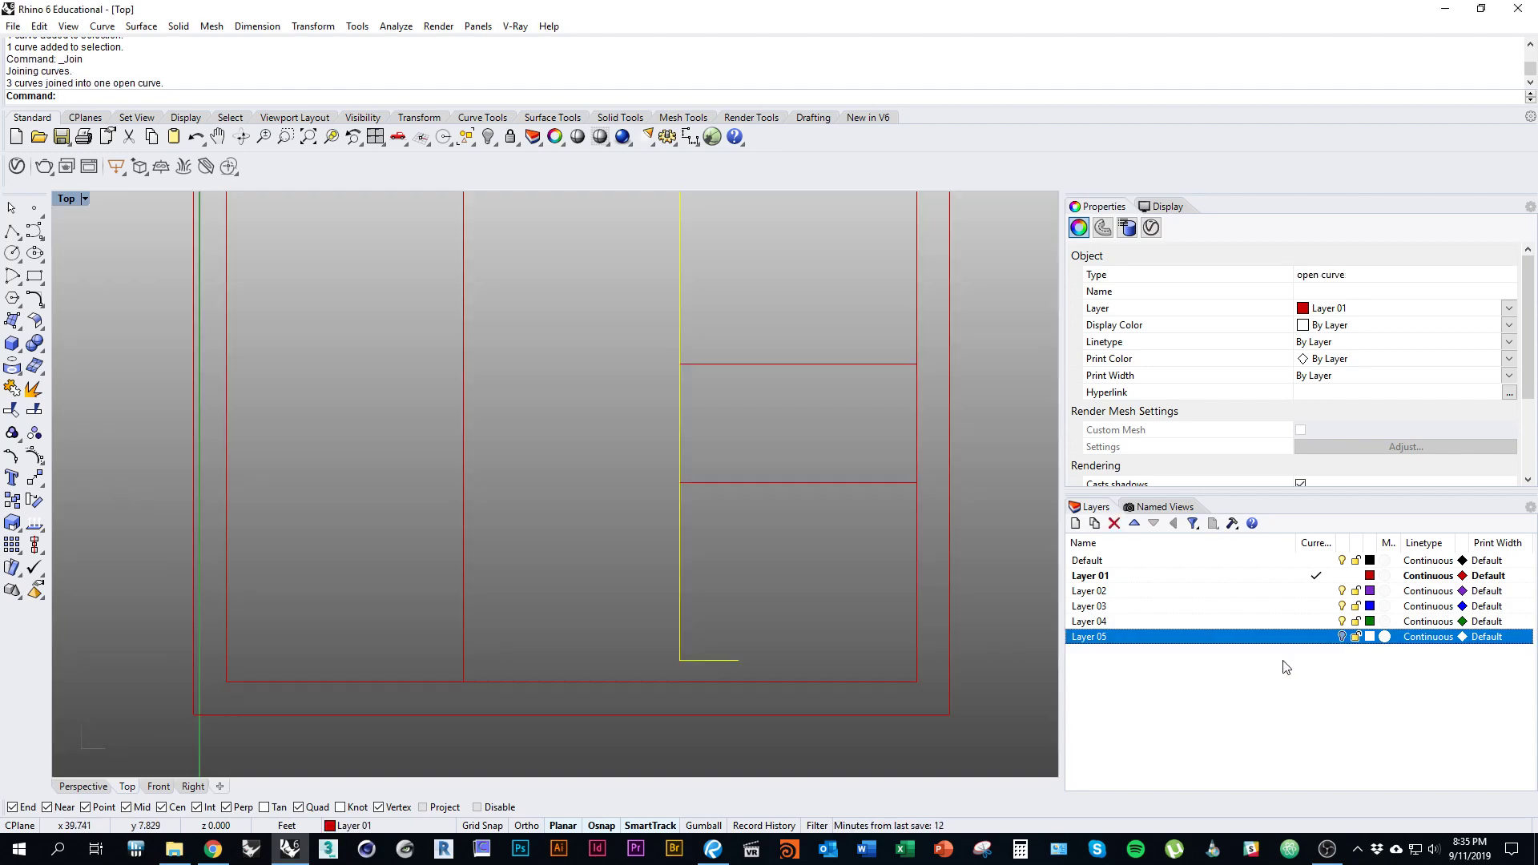
right_click_drag(808, 585, 812, 629)
left_click(1342, 636)
scroll(655, 617, "up", 4)
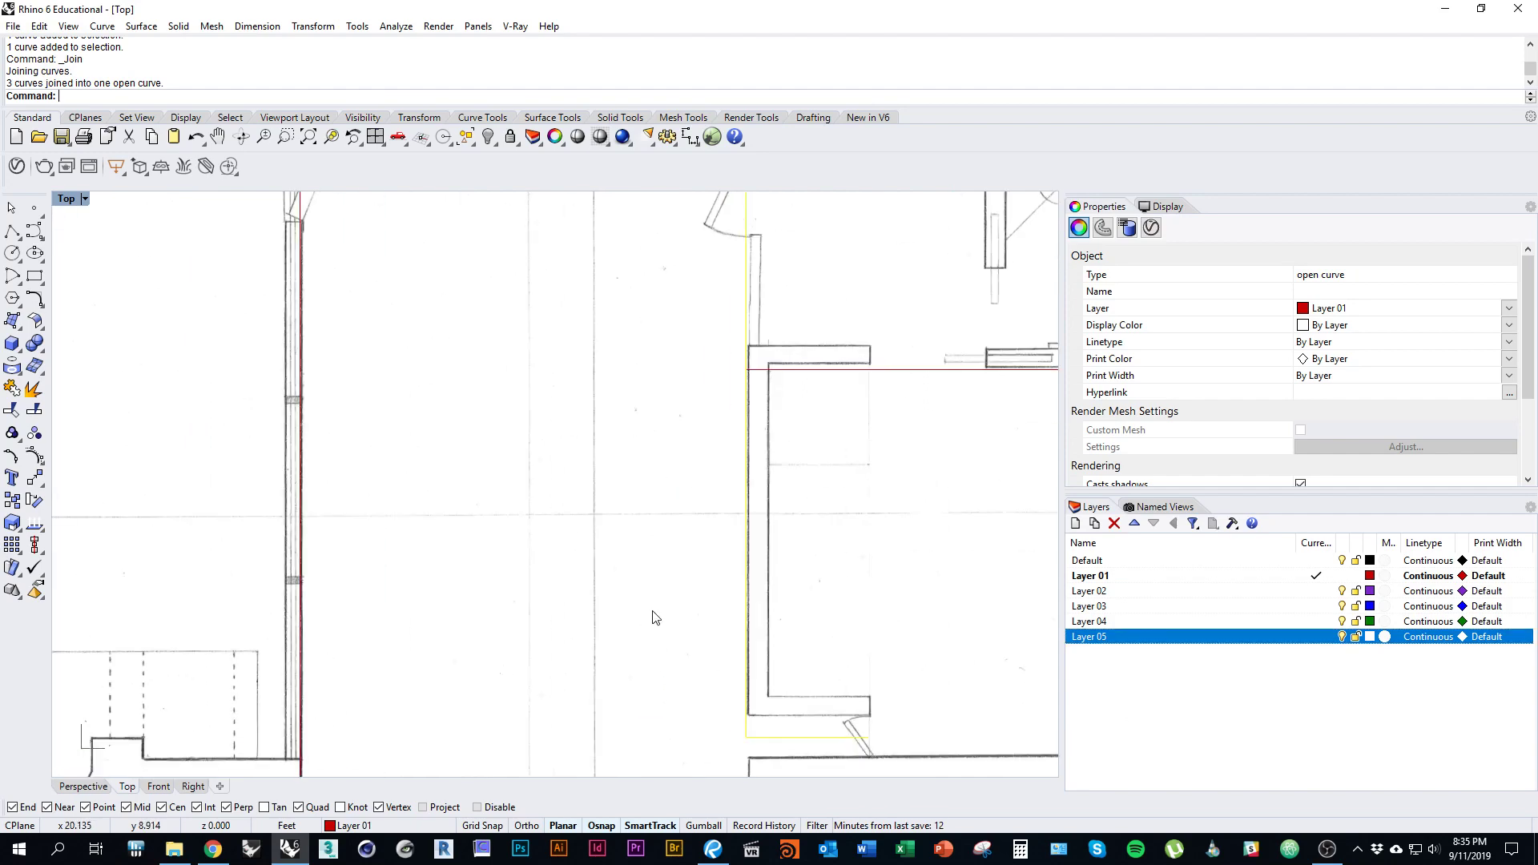
type("Distance")
key("Return")
scroll(811, 712, "up", 8)
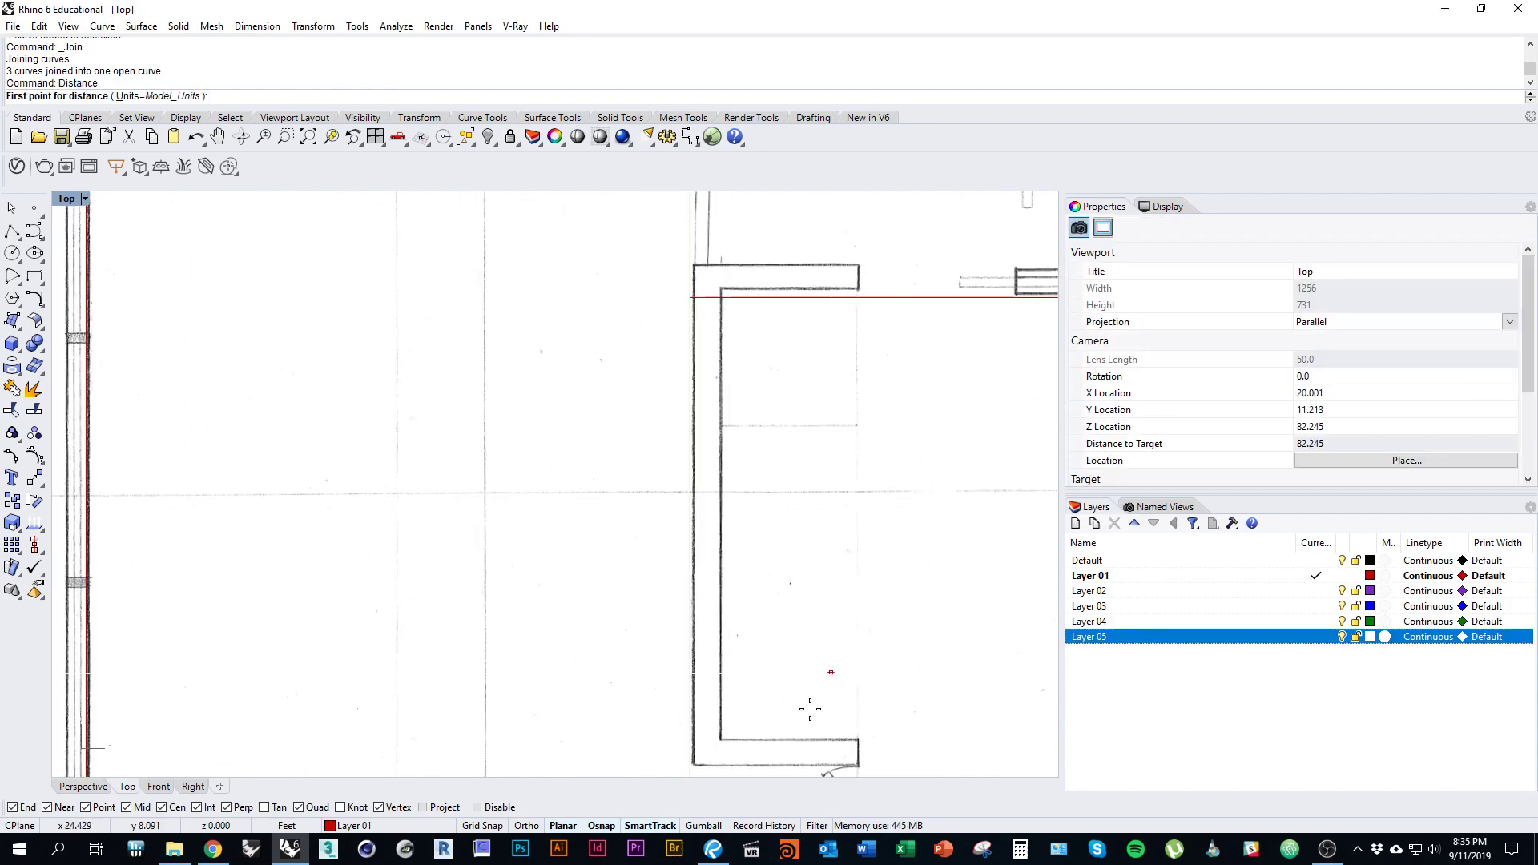
left_click(726, 572)
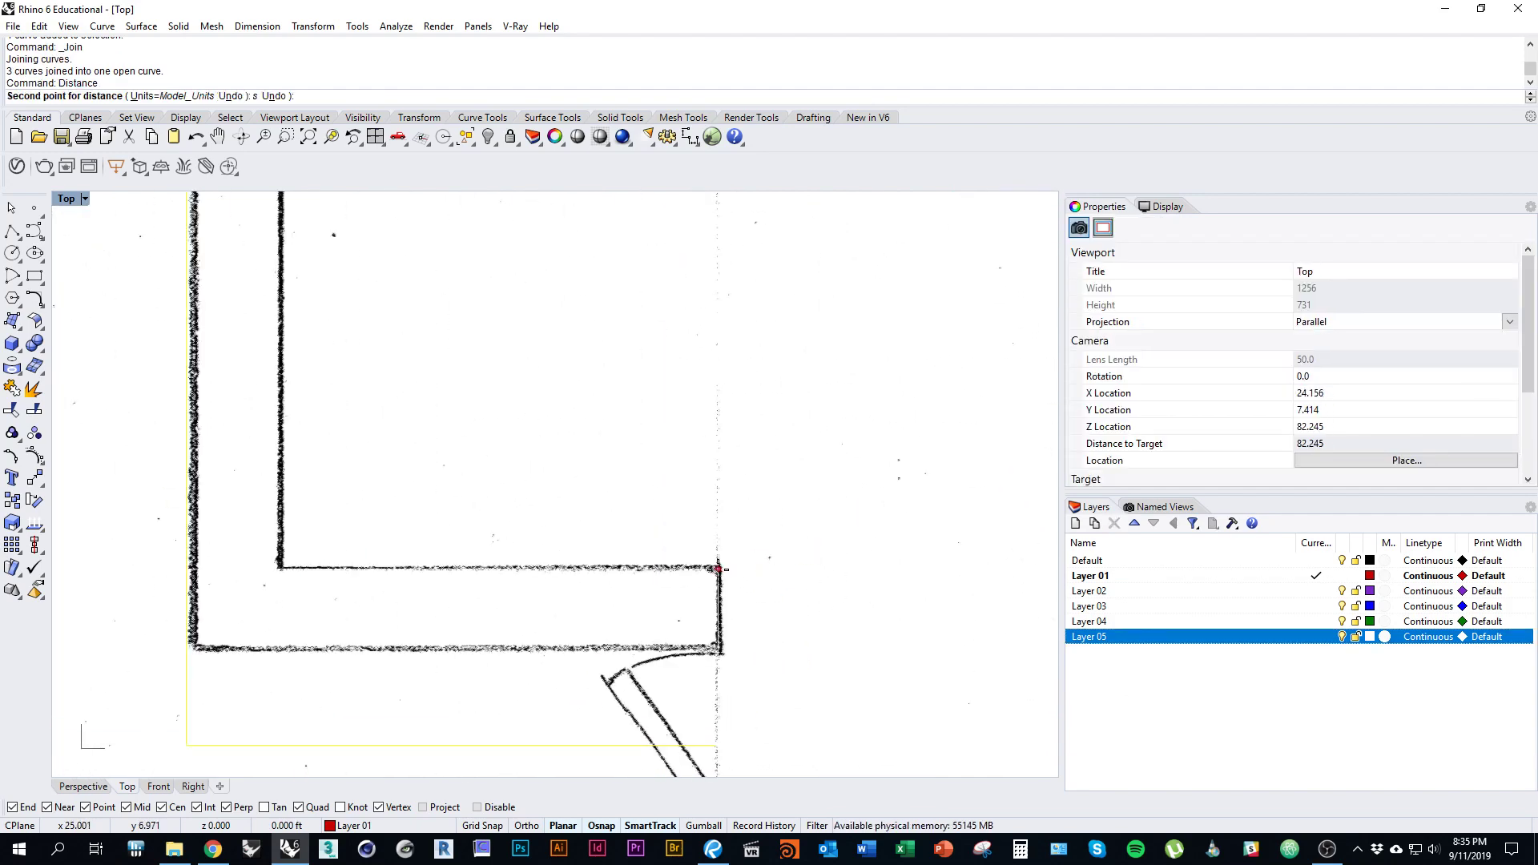
left_click(719, 648)
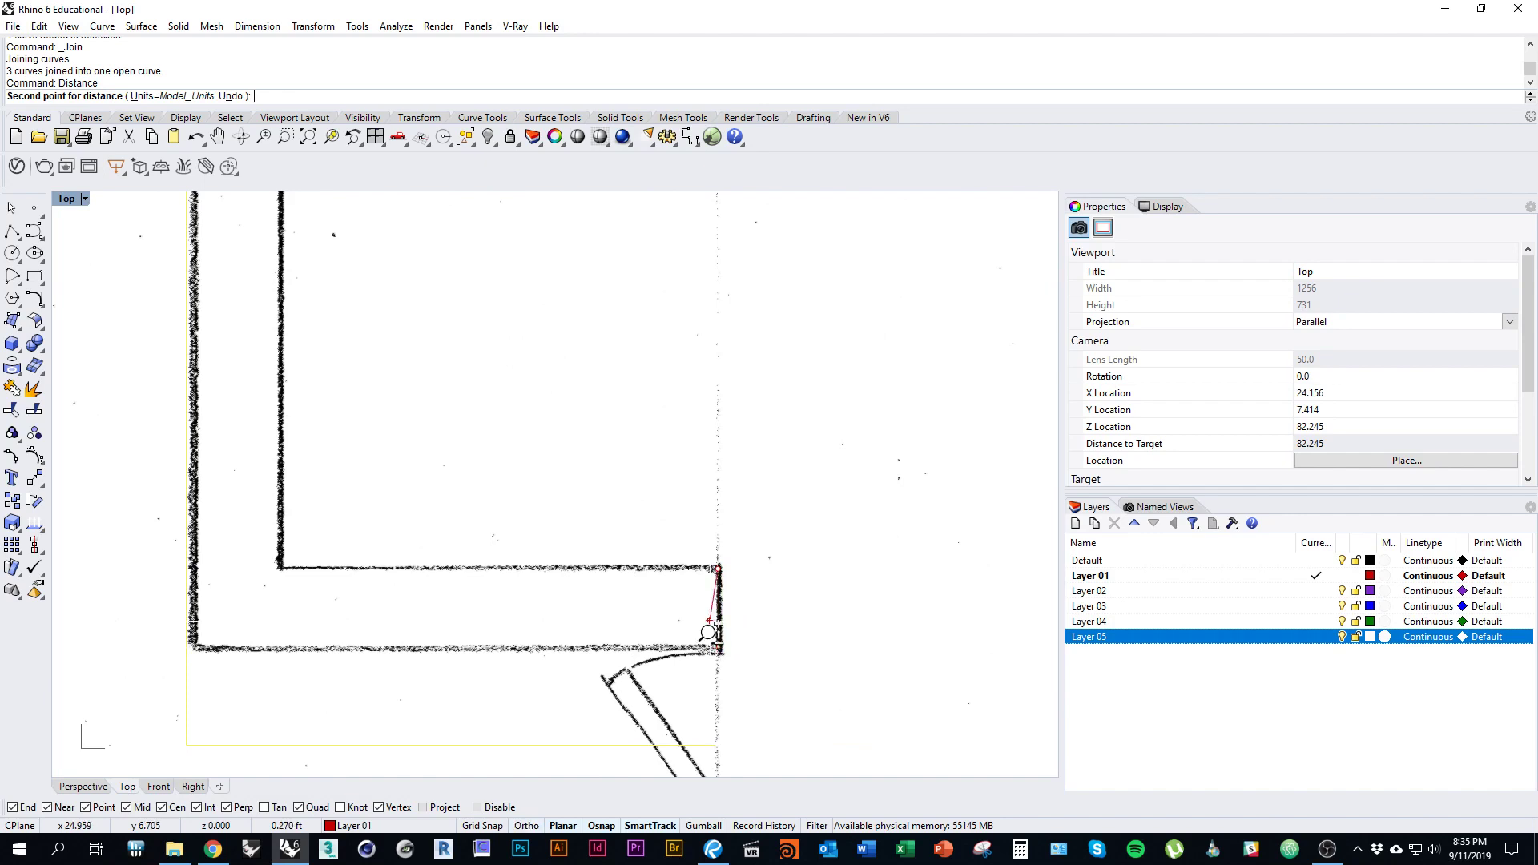
scroll(716, 653, "down", 8)
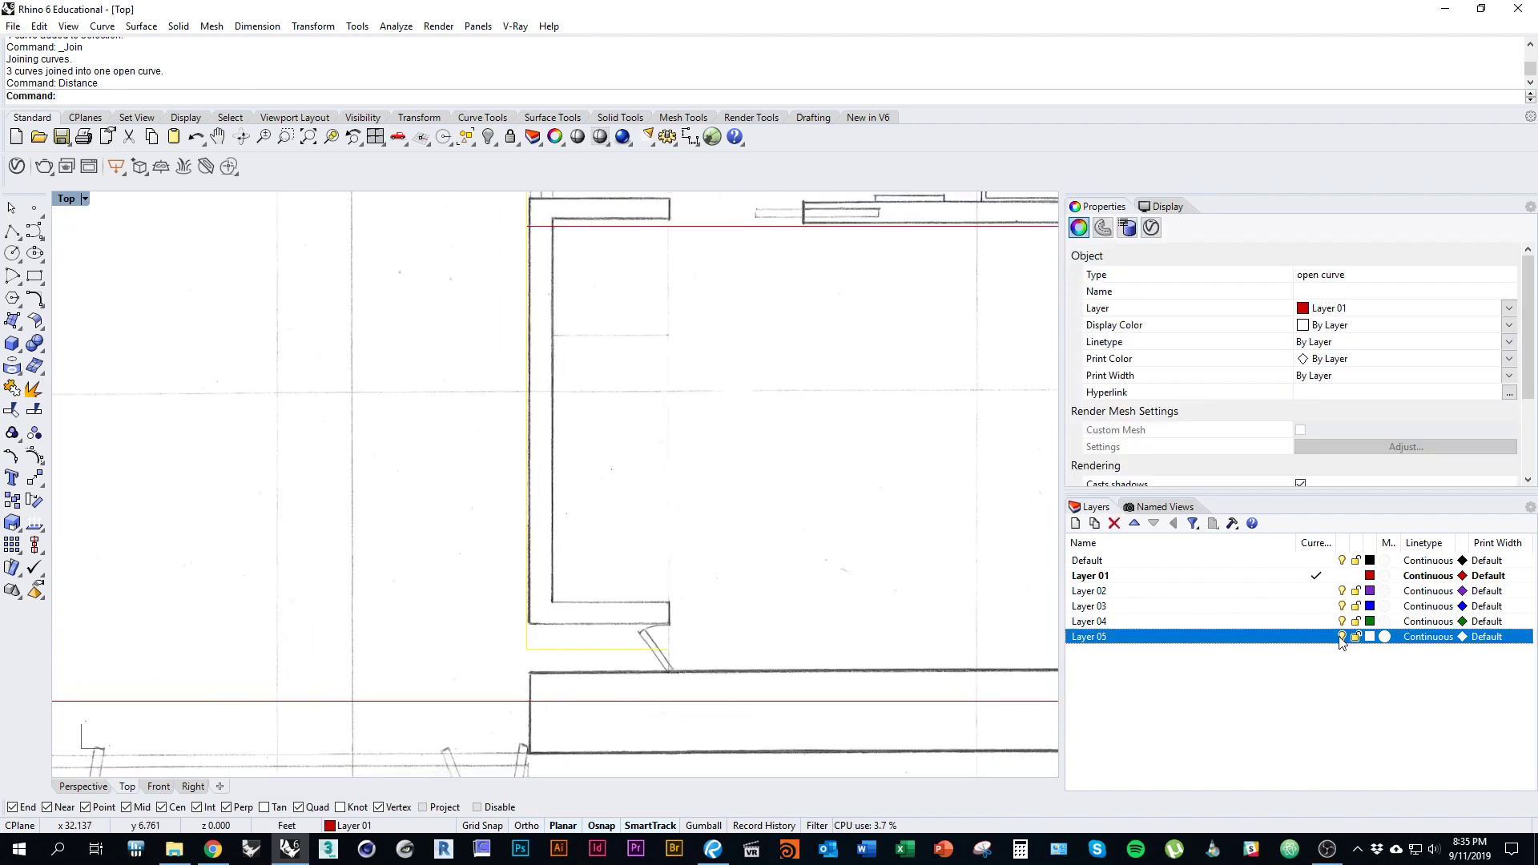
Step: Hide Layer 05 and set the Offset distance to 0.4 feet with the joined bedroom partition curve selected
left_click(1341, 638)
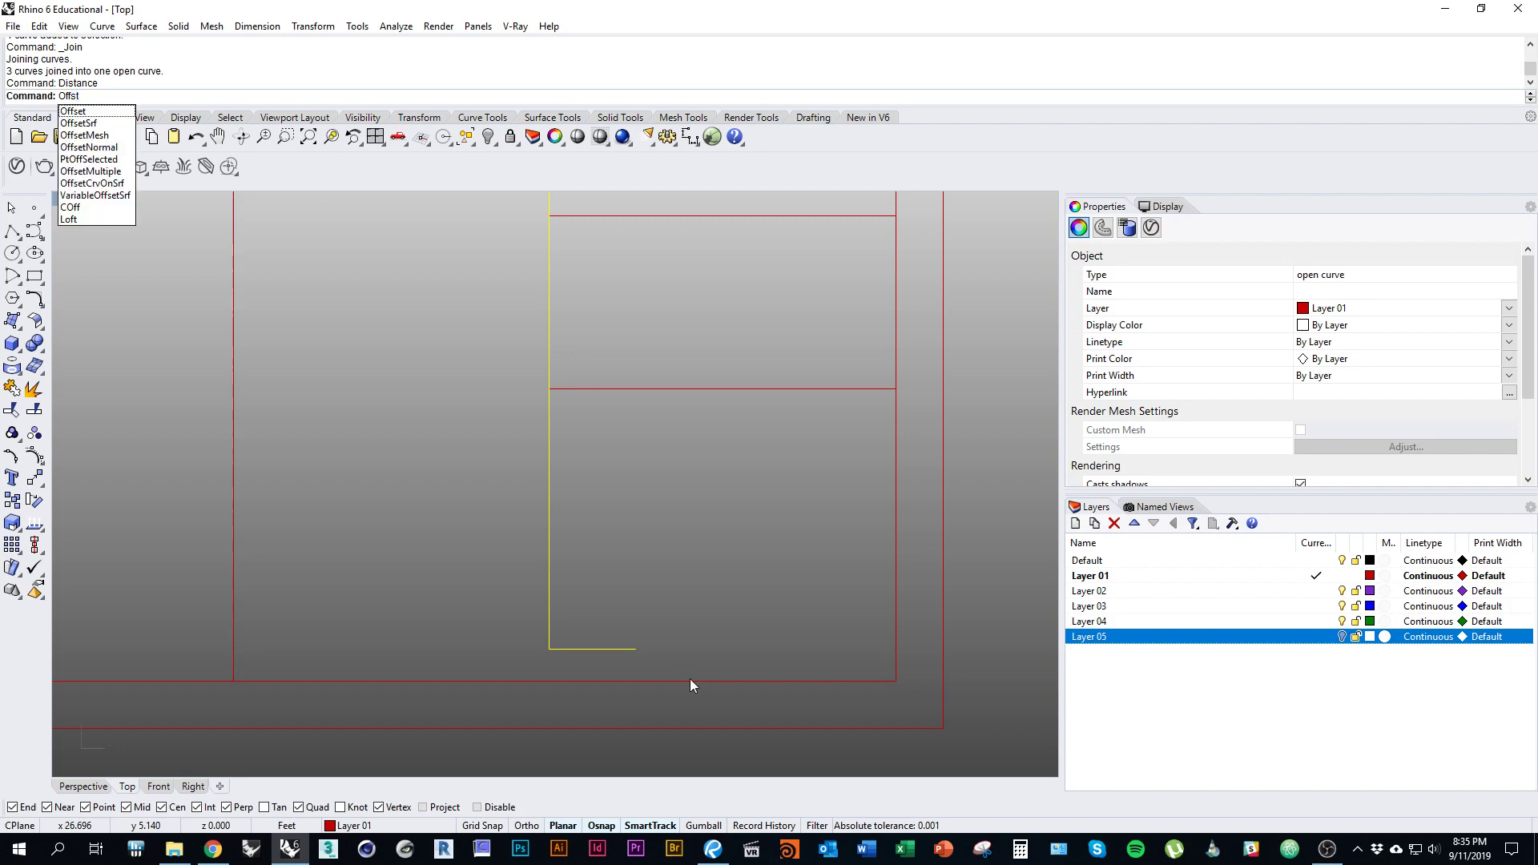
key("Return")
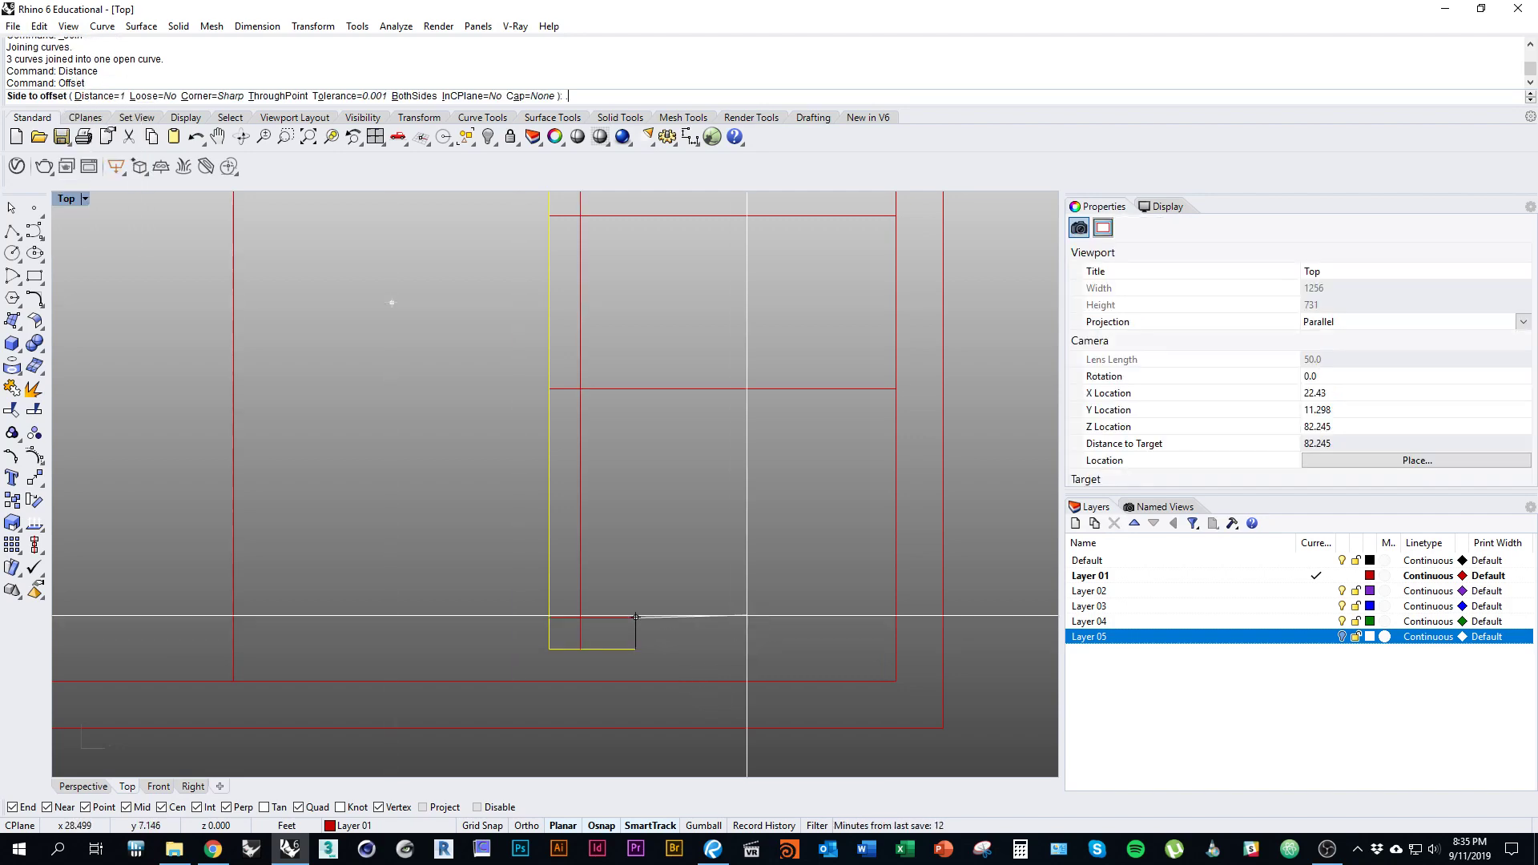
type(".4")
key("Return")
right_click_drag(747, 538, 669, 644)
scroll(669, 633, "down", 3)
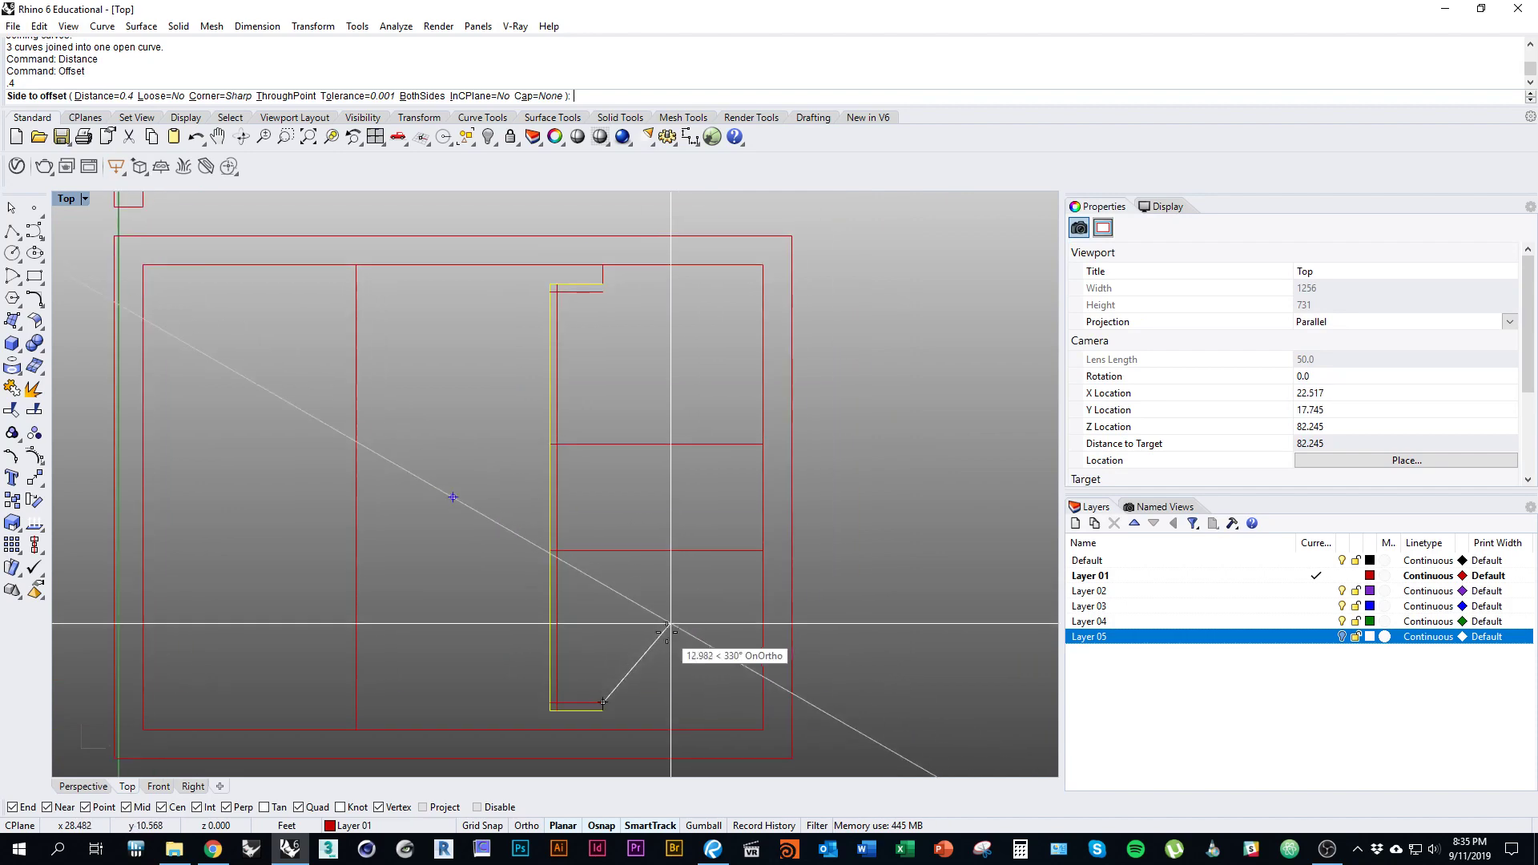
key("Escape")
type("Jo")
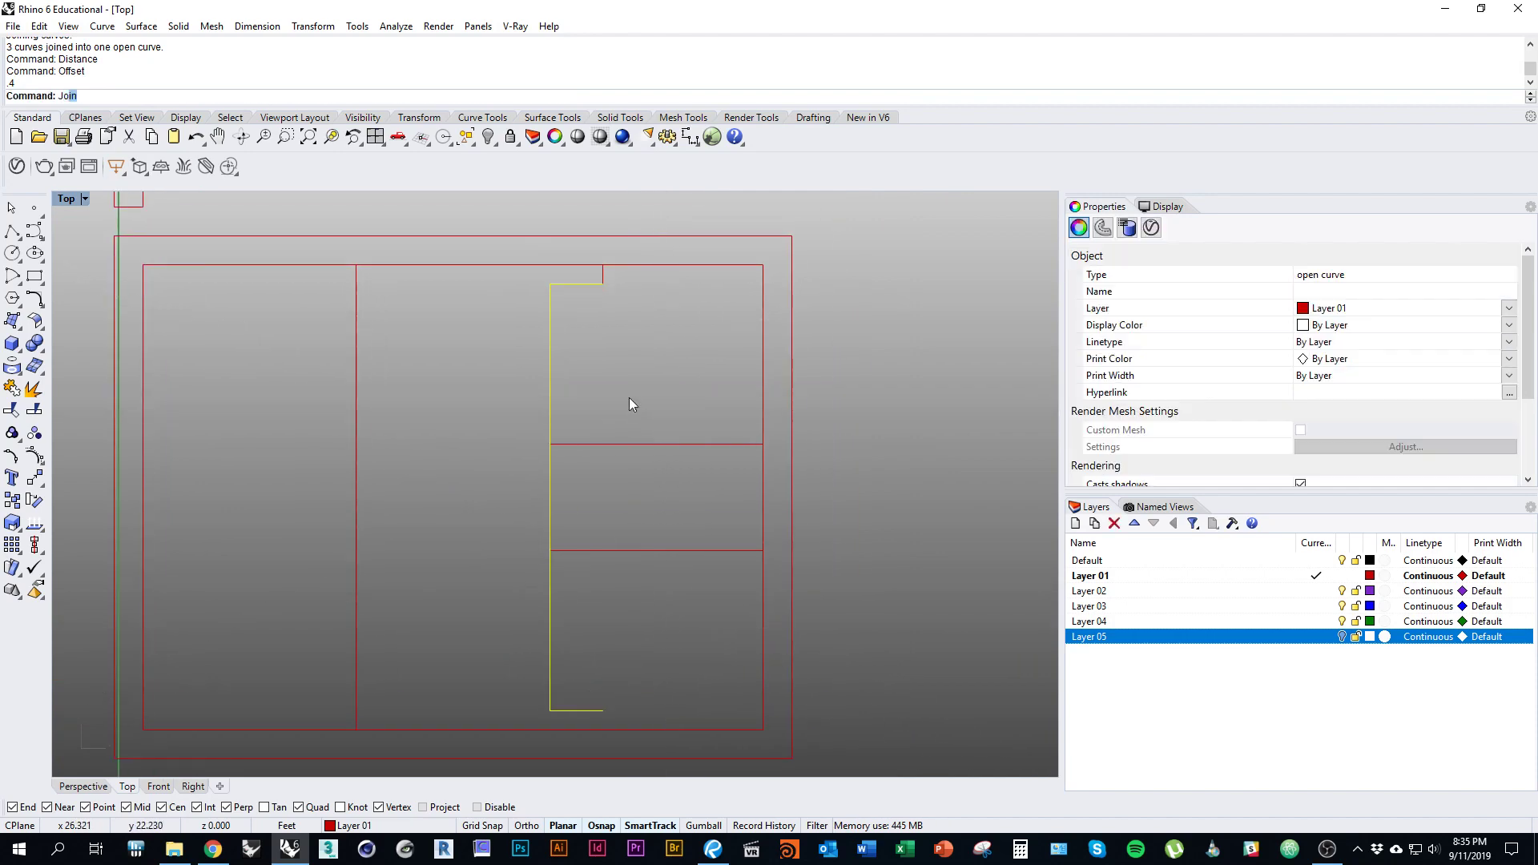
type("inEdge")
key("Return")
key("Escape")
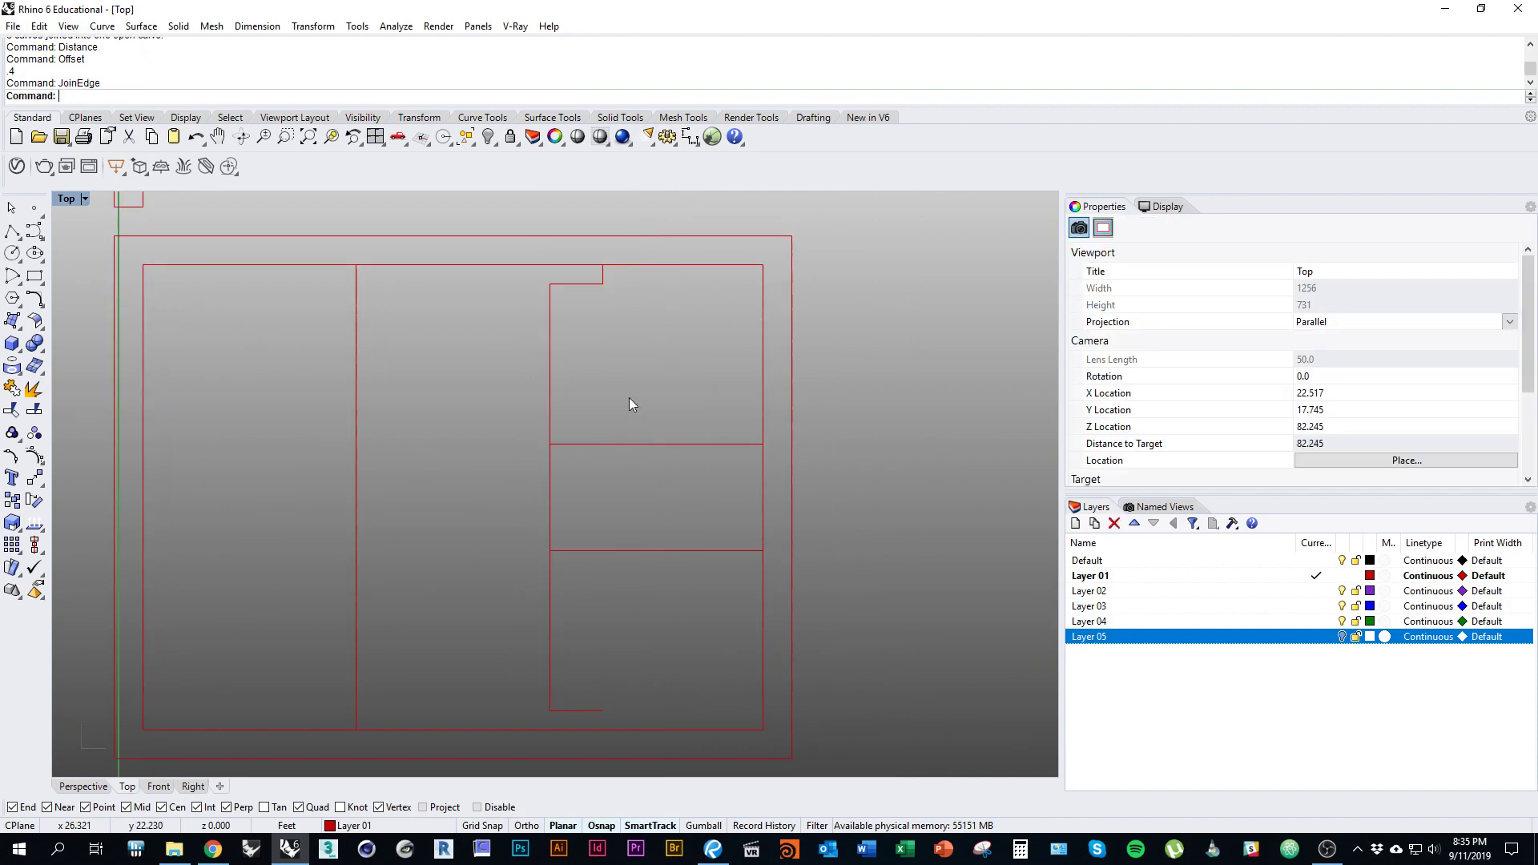
Step: Offset the joined partition curve 0.4 feet toward the bedroom side with flat caps, forming a closed wall outline
left_click(580, 283)
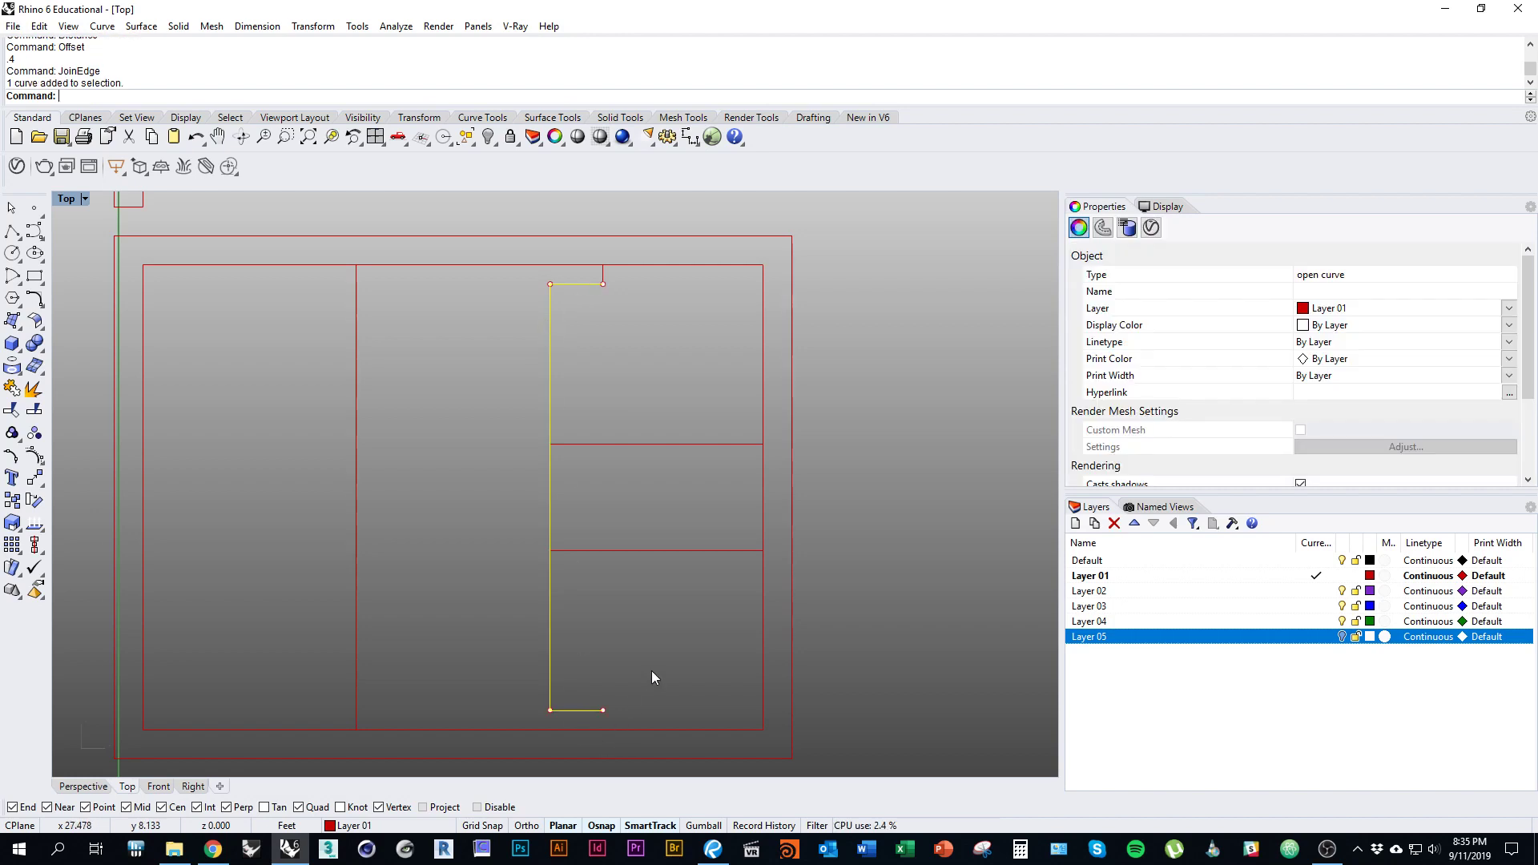
right_click_drag(652, 671, 657, 644)
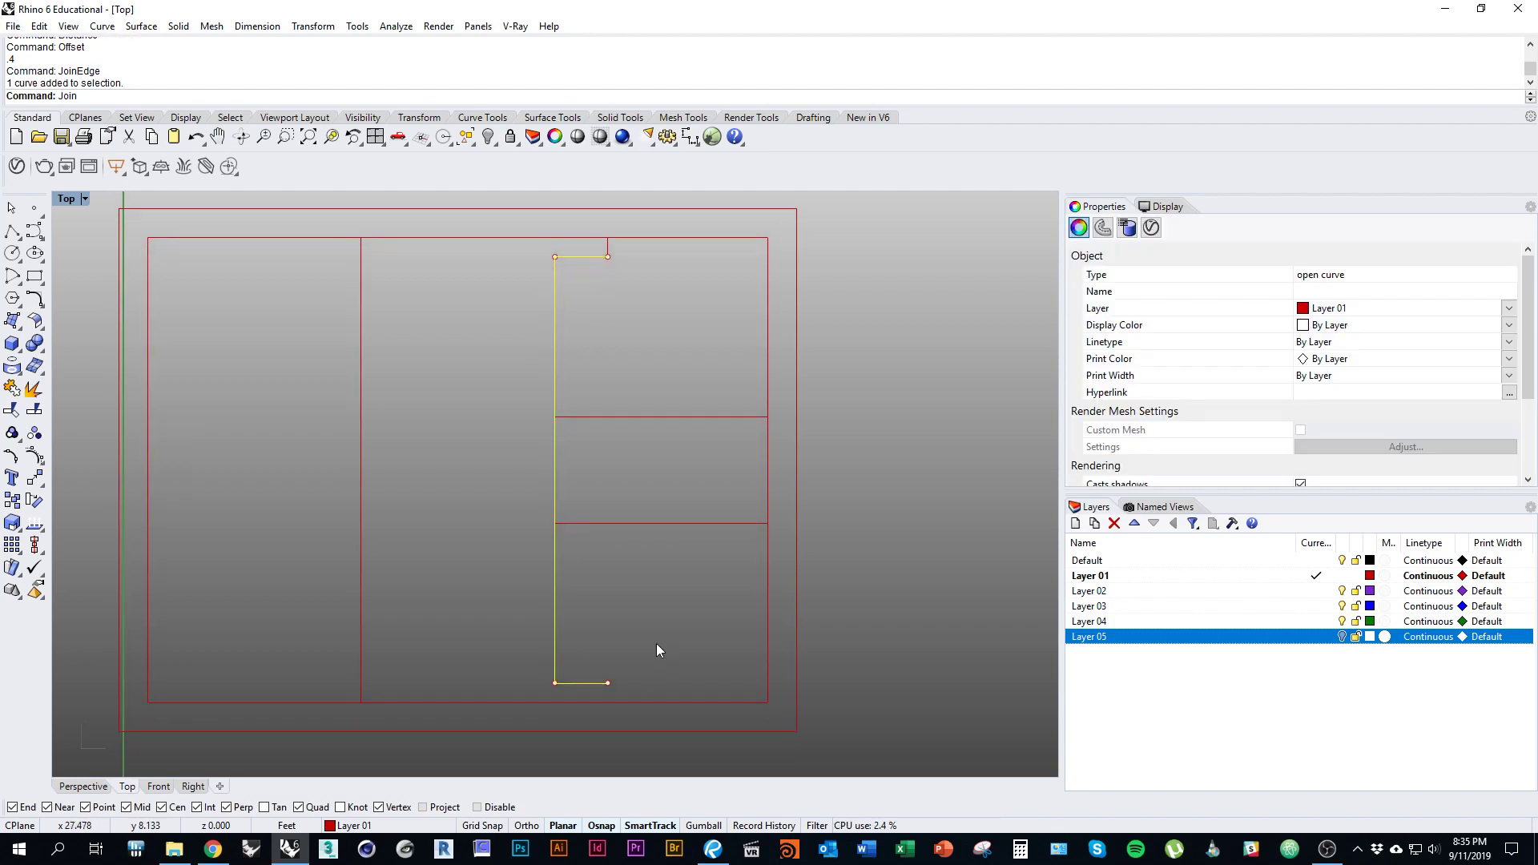
key("Escape")
type("Offset")
key("Return")
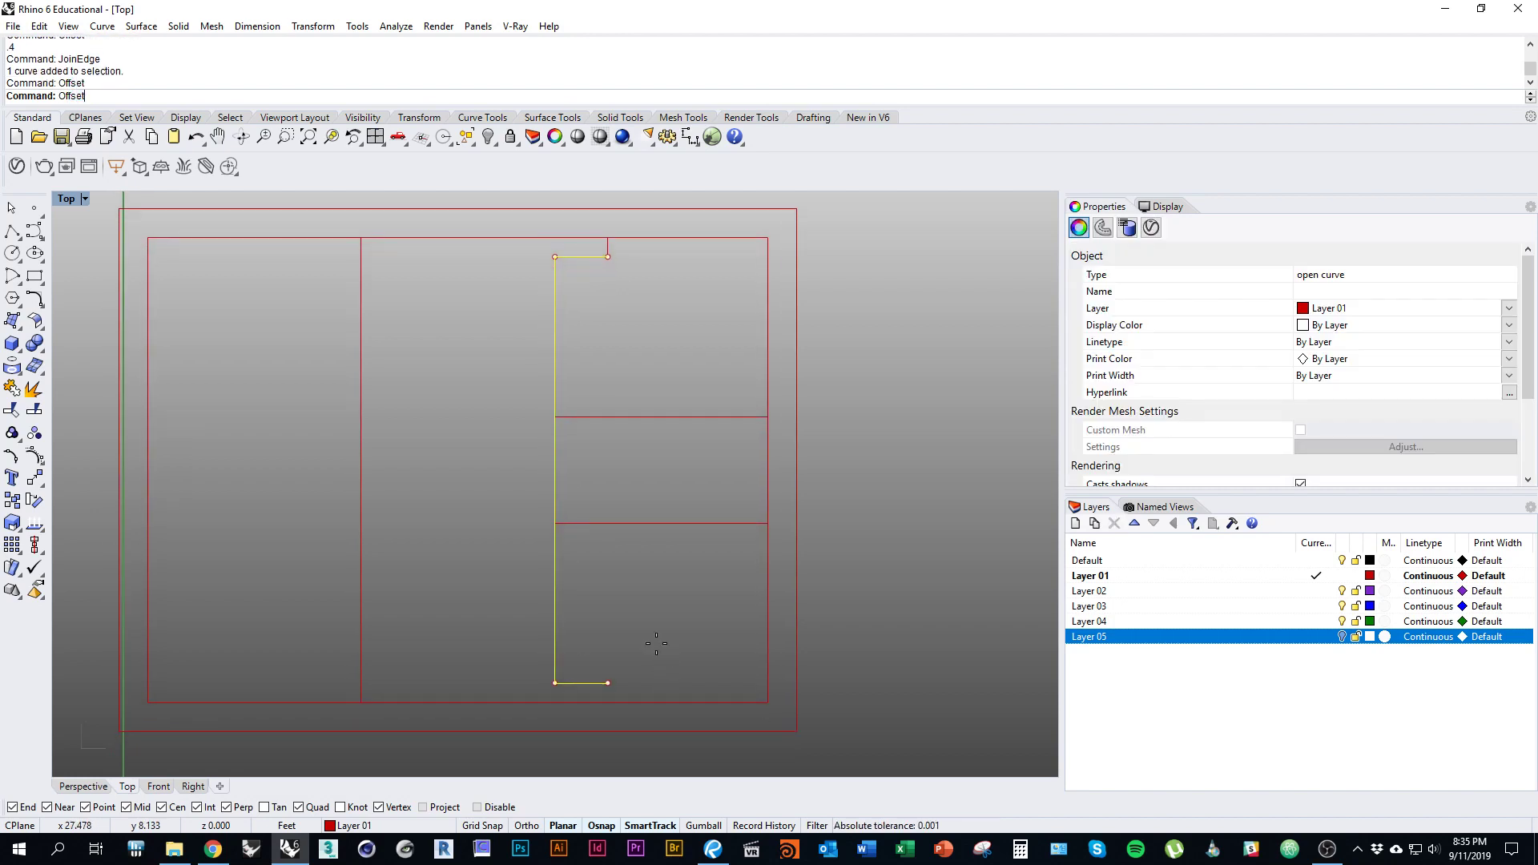
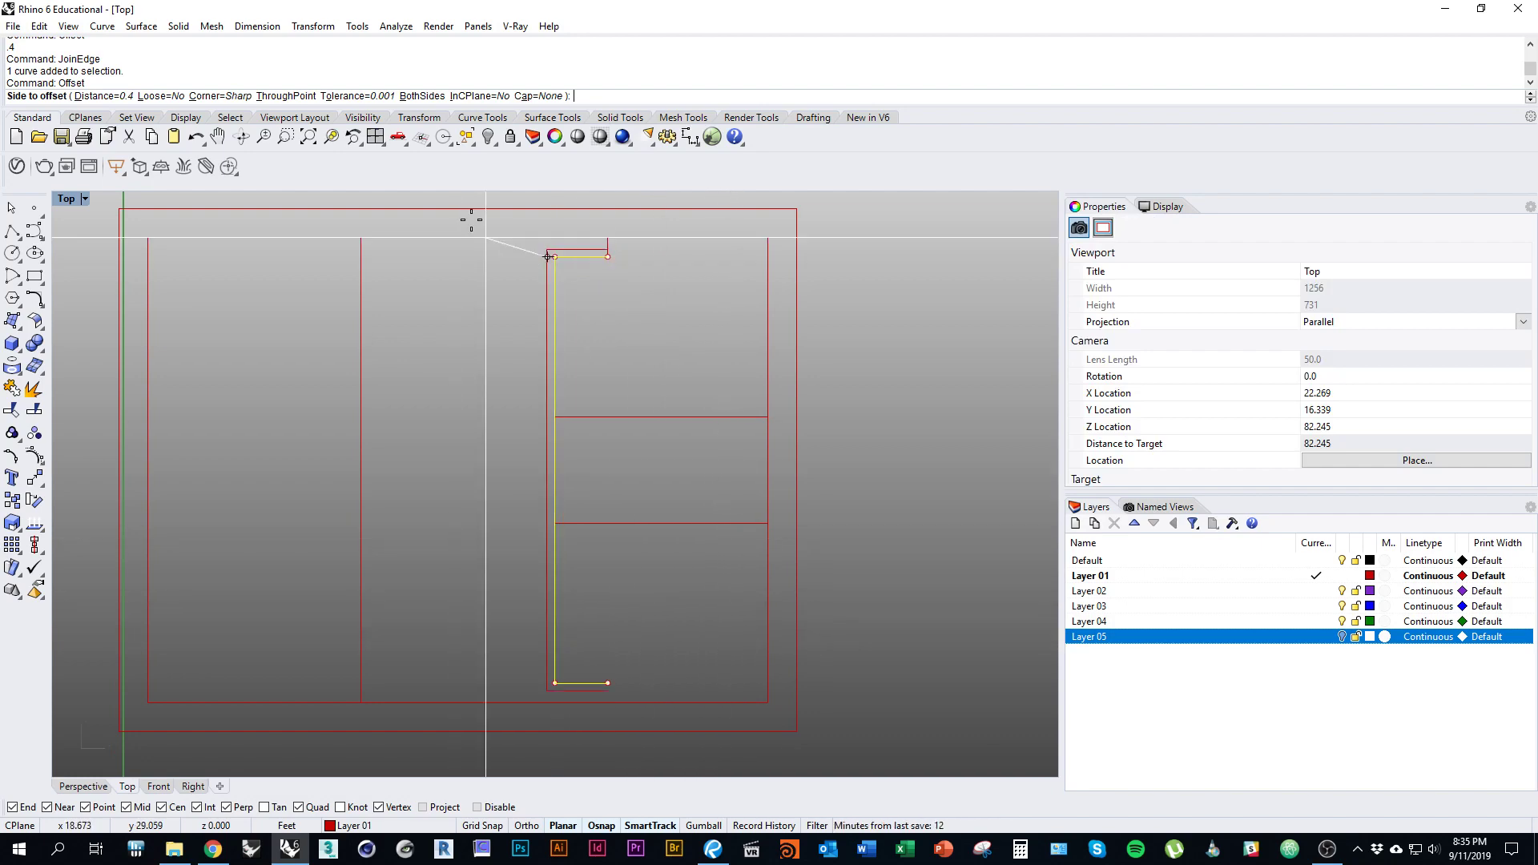
left_click(536, 96)
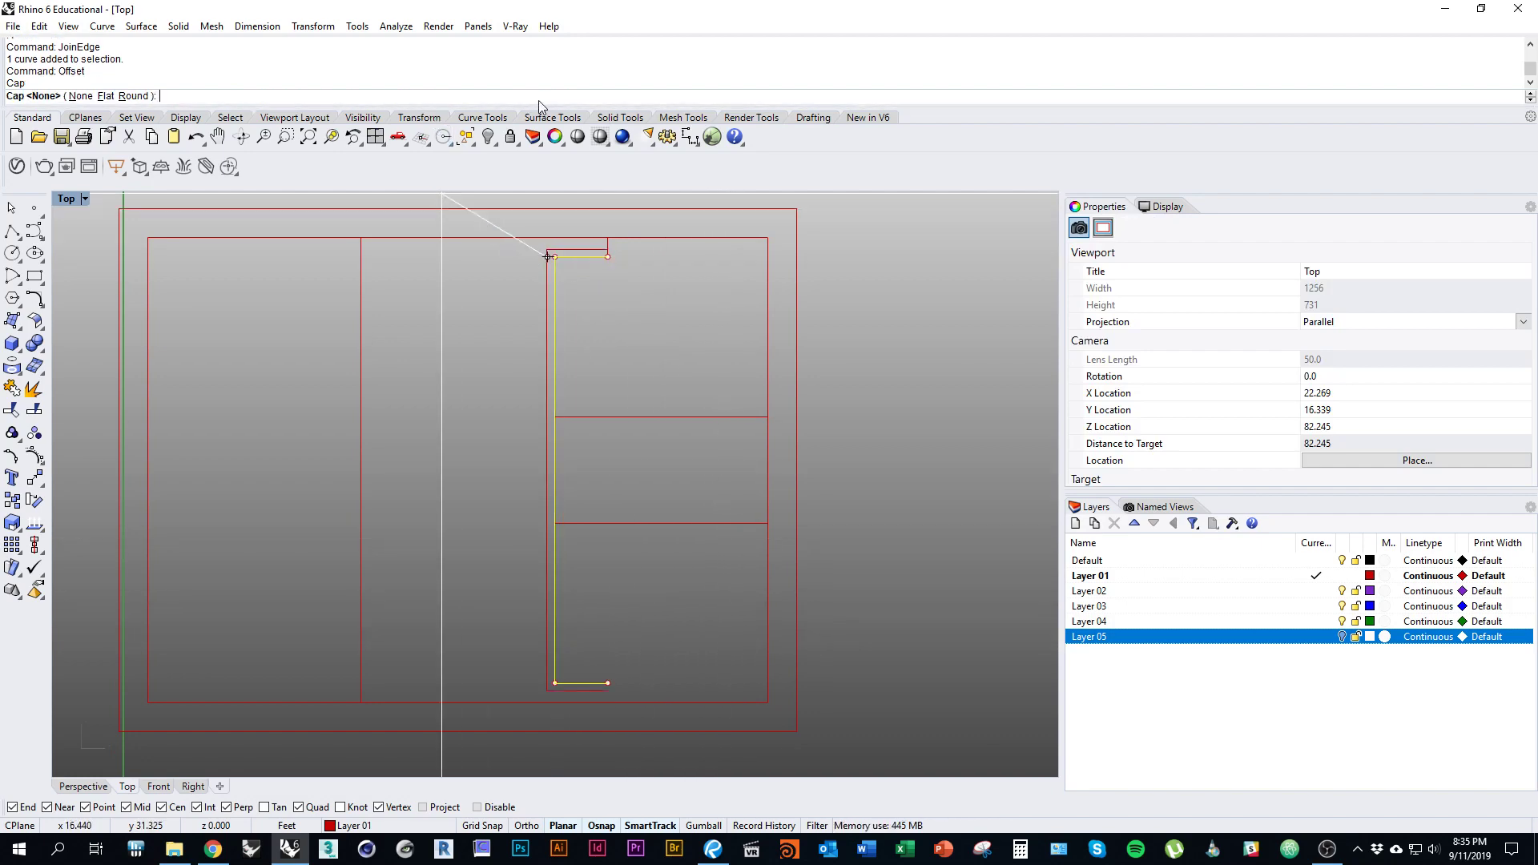
left_click(106, 97)
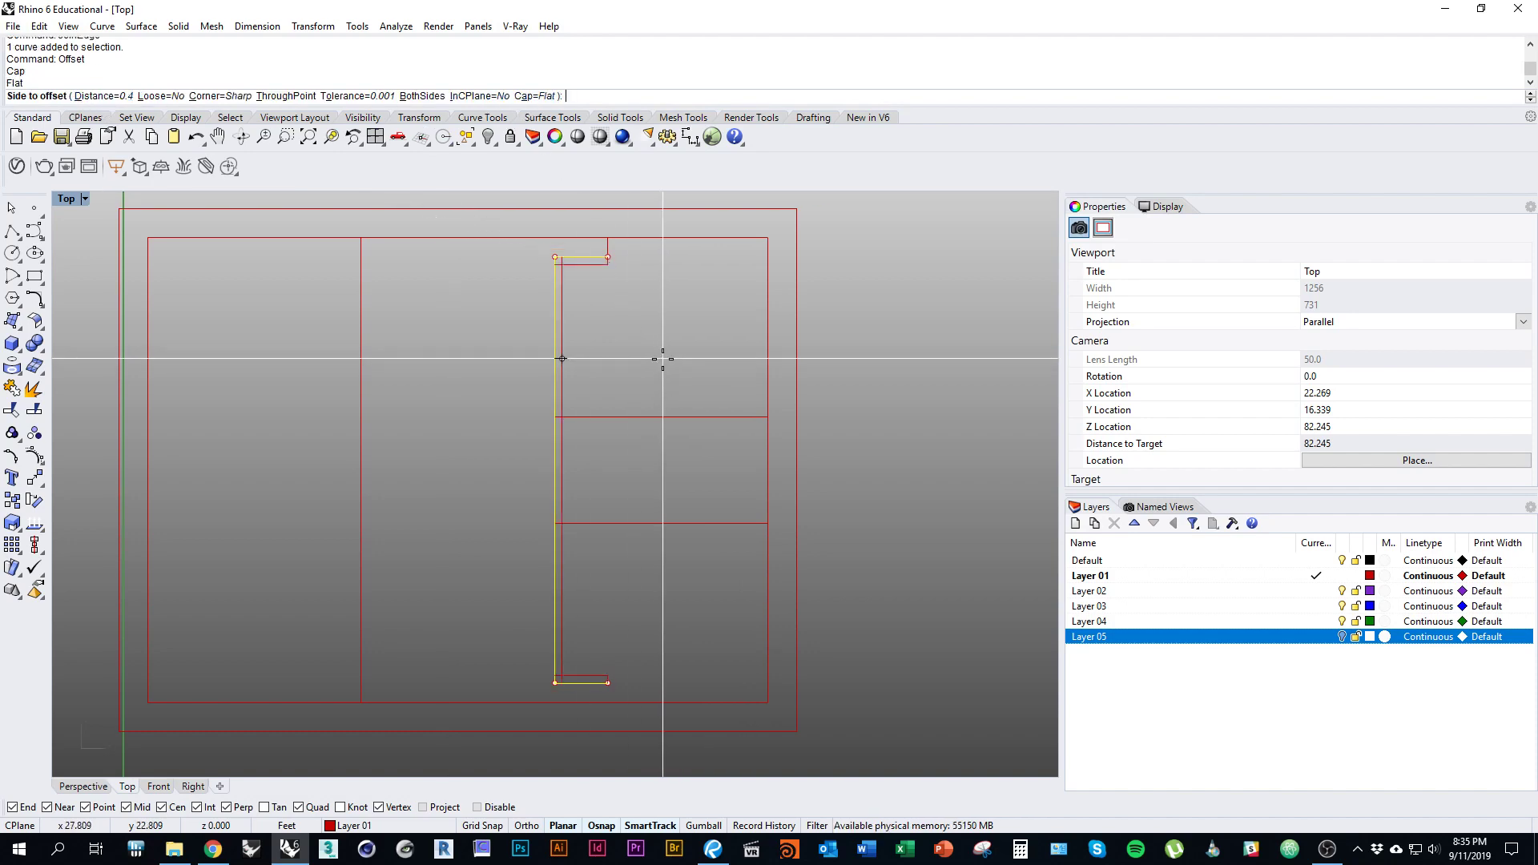
scroll(591, 336, "up", 2)
right_click_drag(456, 244, 416, 371)
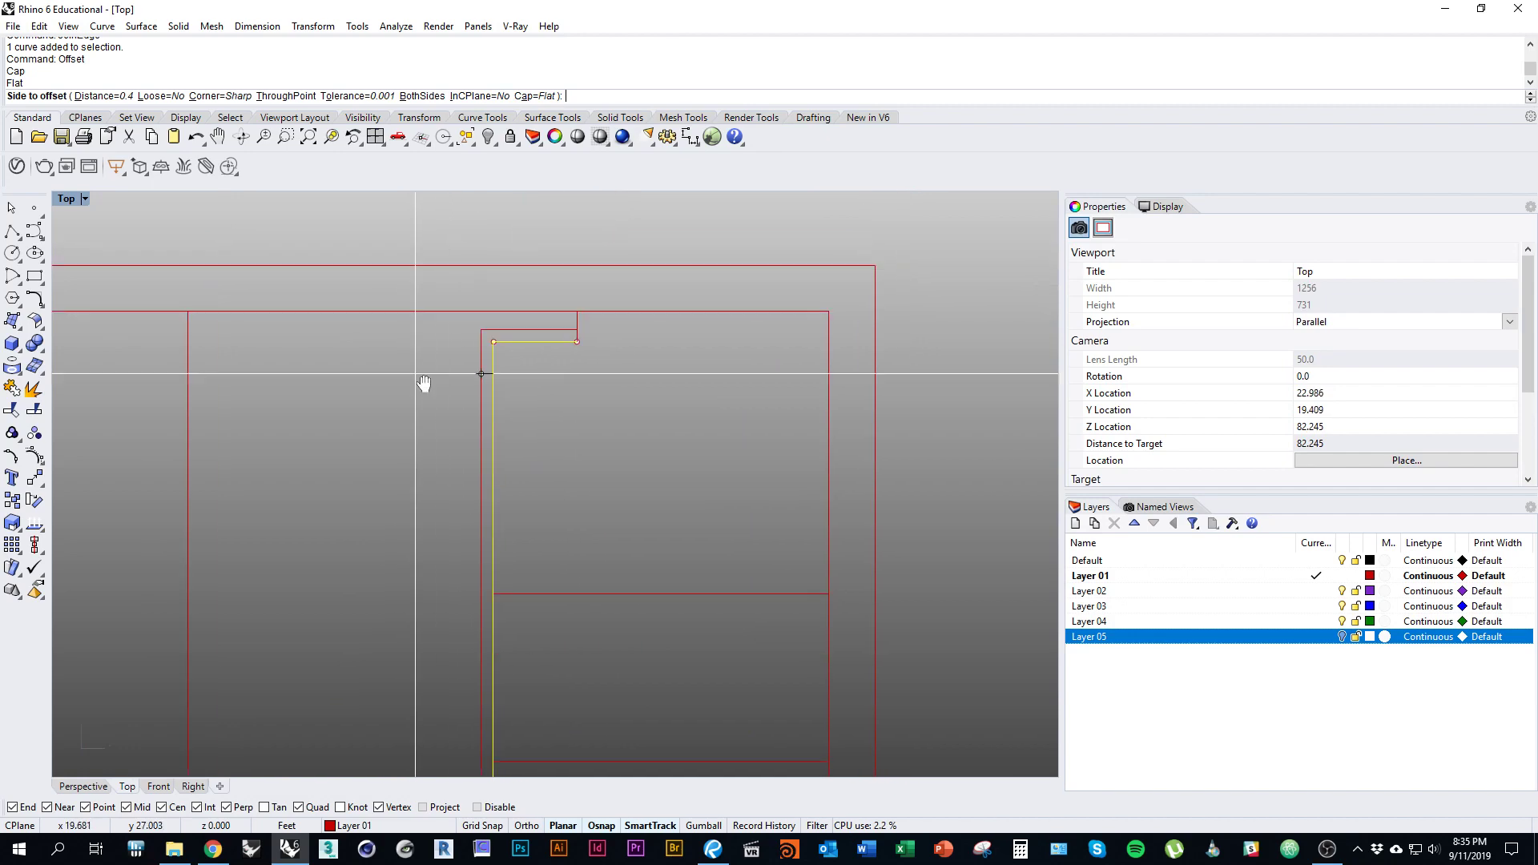
left_click(654, 443)
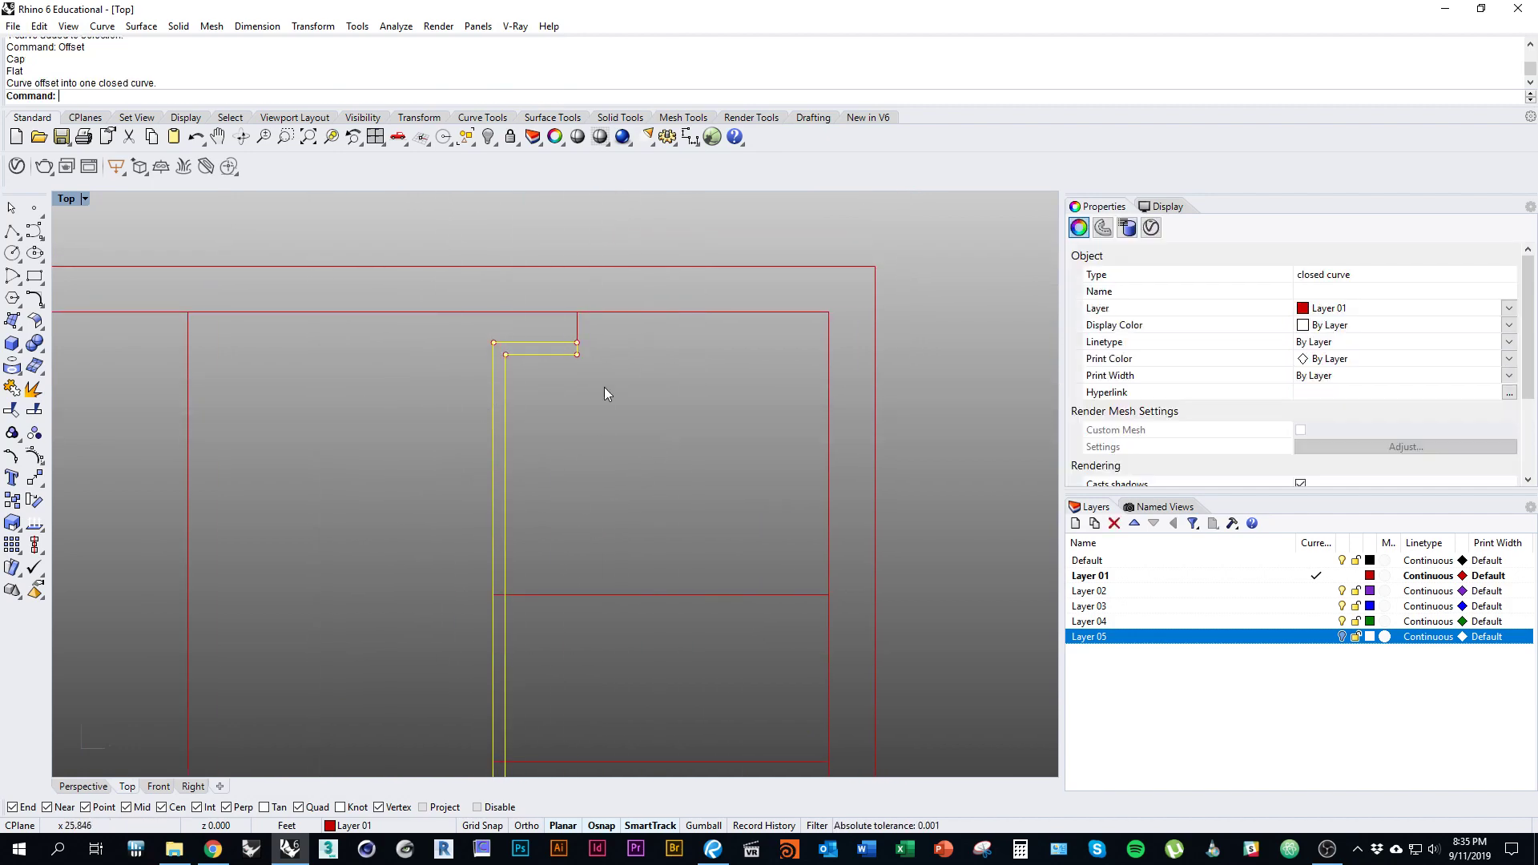
Step: Examine the upper and lower closet ends of the capped partition wall outline
right_click_drag(571, 513, 552, 295)
right_click_drag(572, 617, 596, 459)
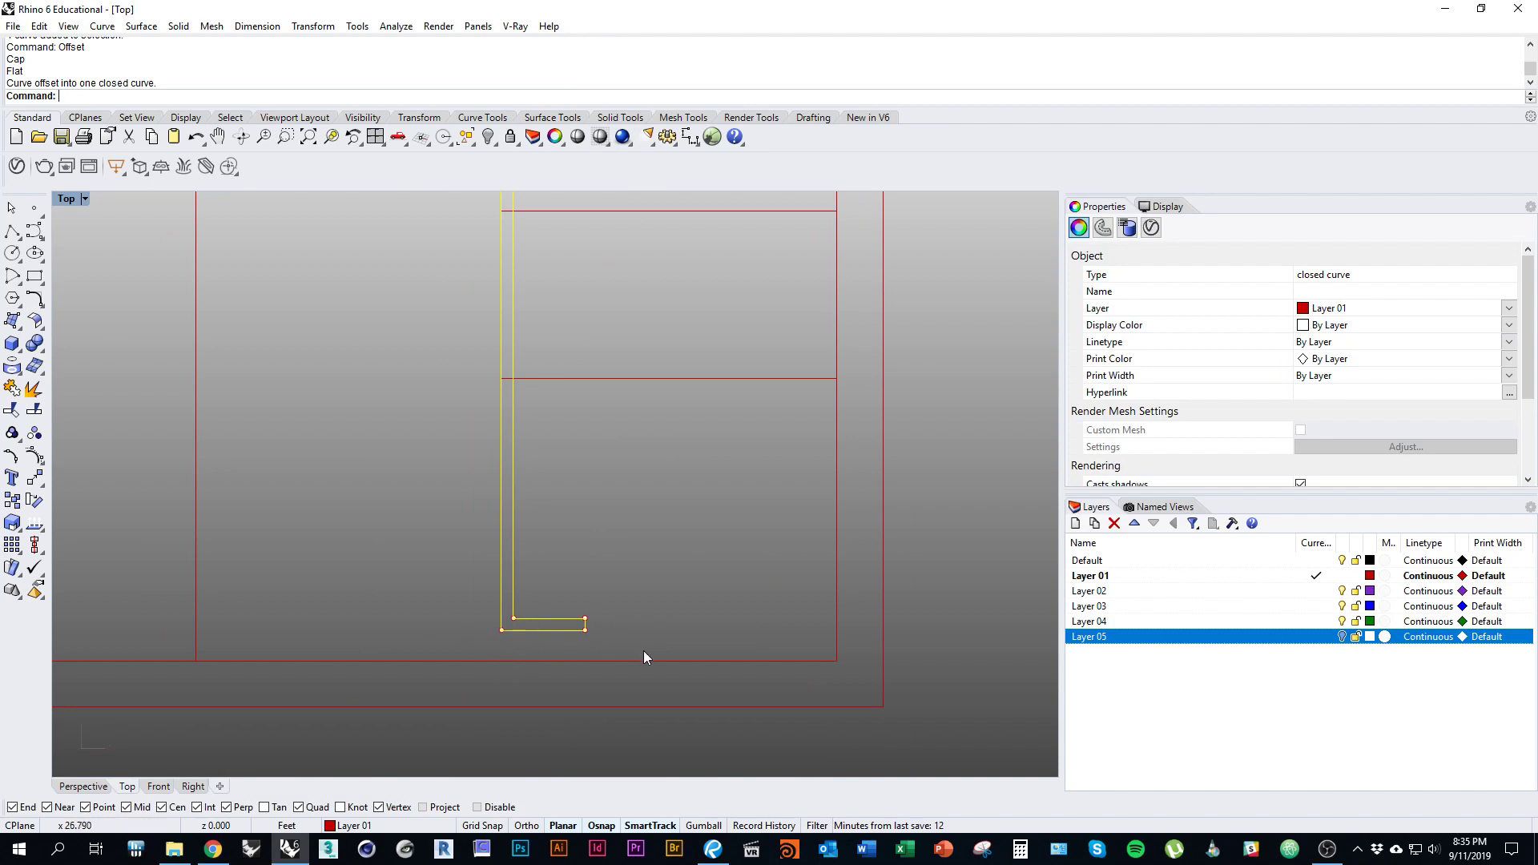
right_click_drag(628, 601, 617, 642)
scroll(612, 481, "down", 4)
right_click_drag(611, 480, 628, 632)
scroll(622, 404, "up", 6)
right_click_drag(622, 403, 618, 501)
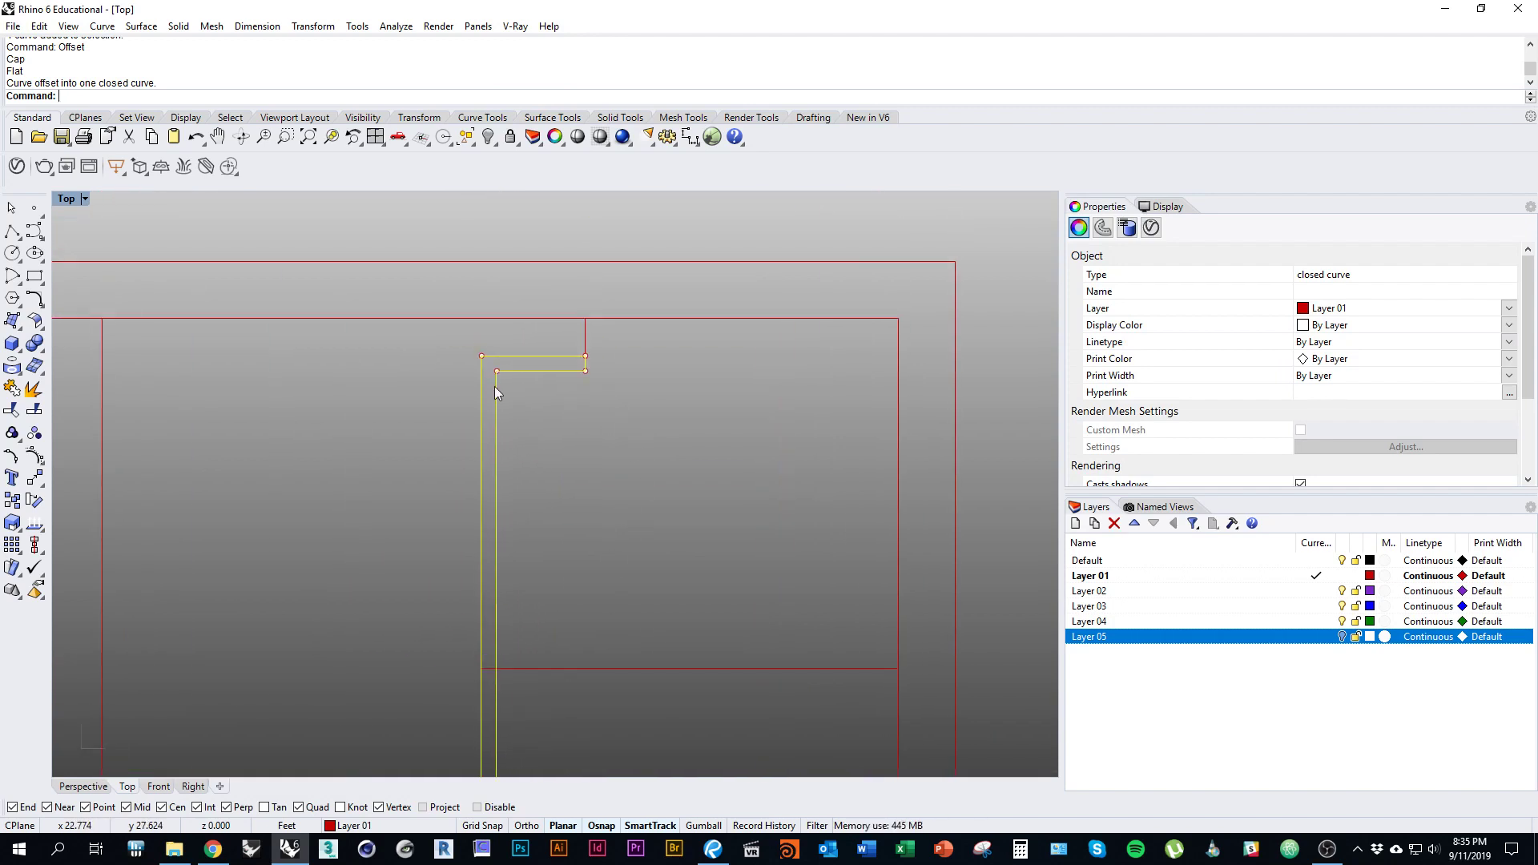
right_click_drag(602, 418, 618, 487)
left_click(579, 465)
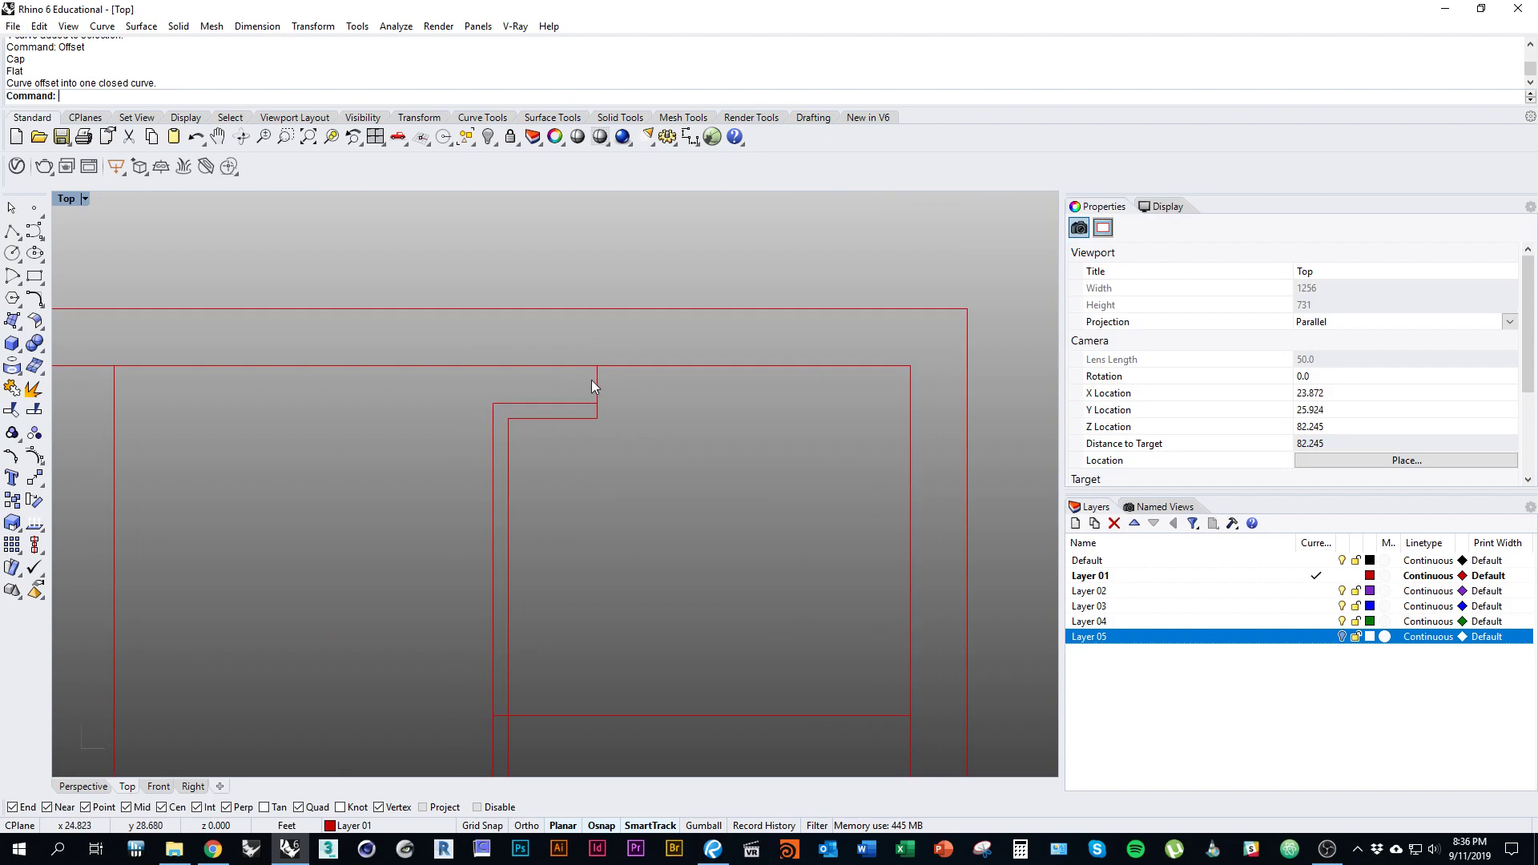
Step: Offset the short vertical line above the upper closet wall 0.4 feet toward the partition side with flat caps
left_click(598, 396)
right_click_drag(599, 404, 645, 408)
type("Of")
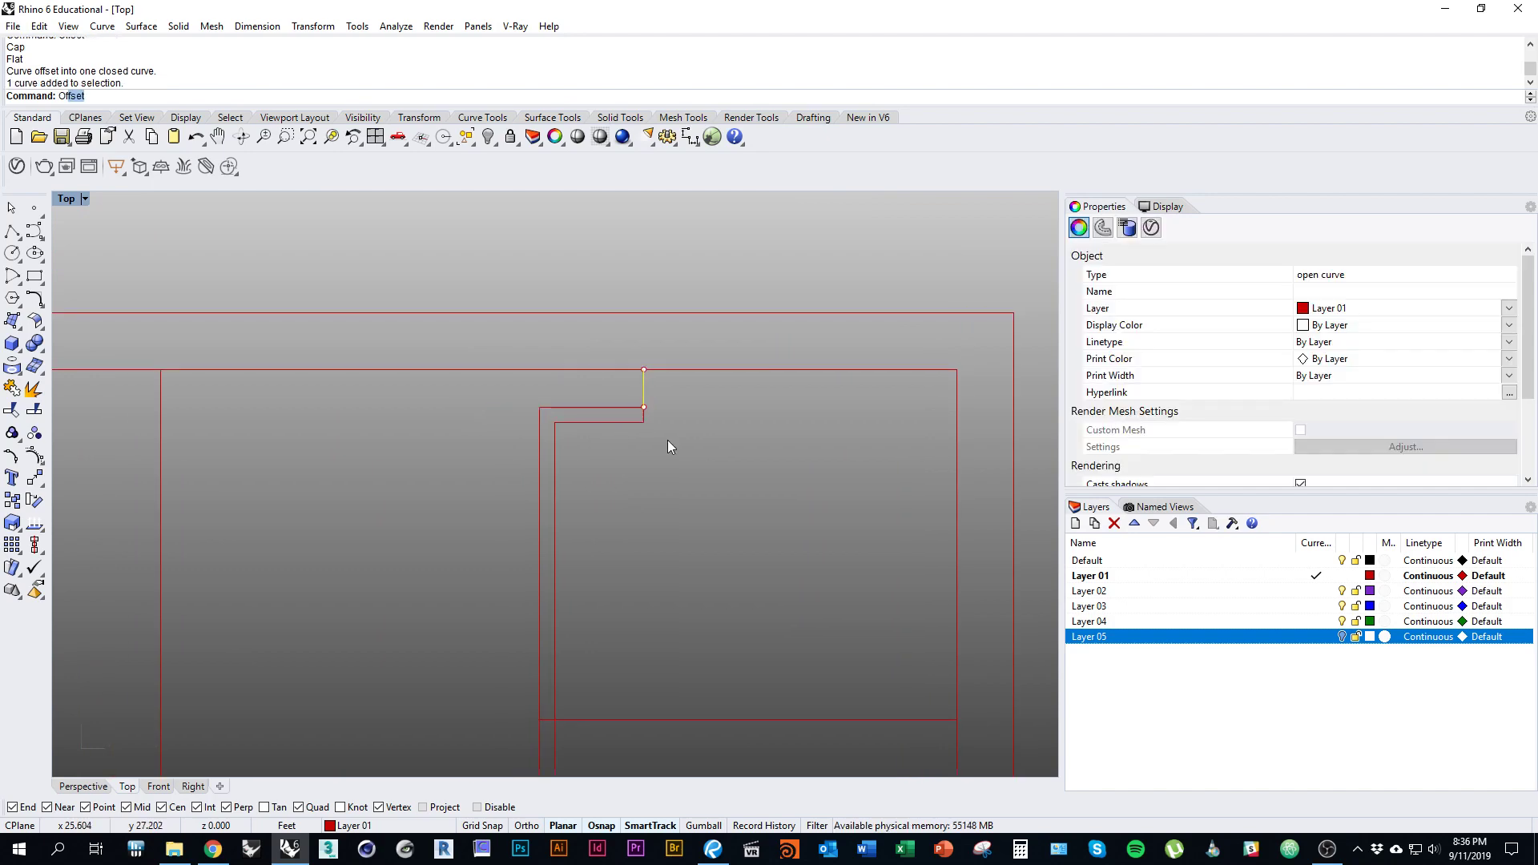
type("fset")
key("Return")
left_click(446, 449)
right_click_drag(621, 466, 709, 371)
scroll(702, 428, "up", 6)
Step: Mirror a copy of the short upper closet wall to the lower closet across a horizontal line through the partition wall's midpoint
left_click(708, 388)
scroll(717, 388, "down", 7)
left_click(716, 393)
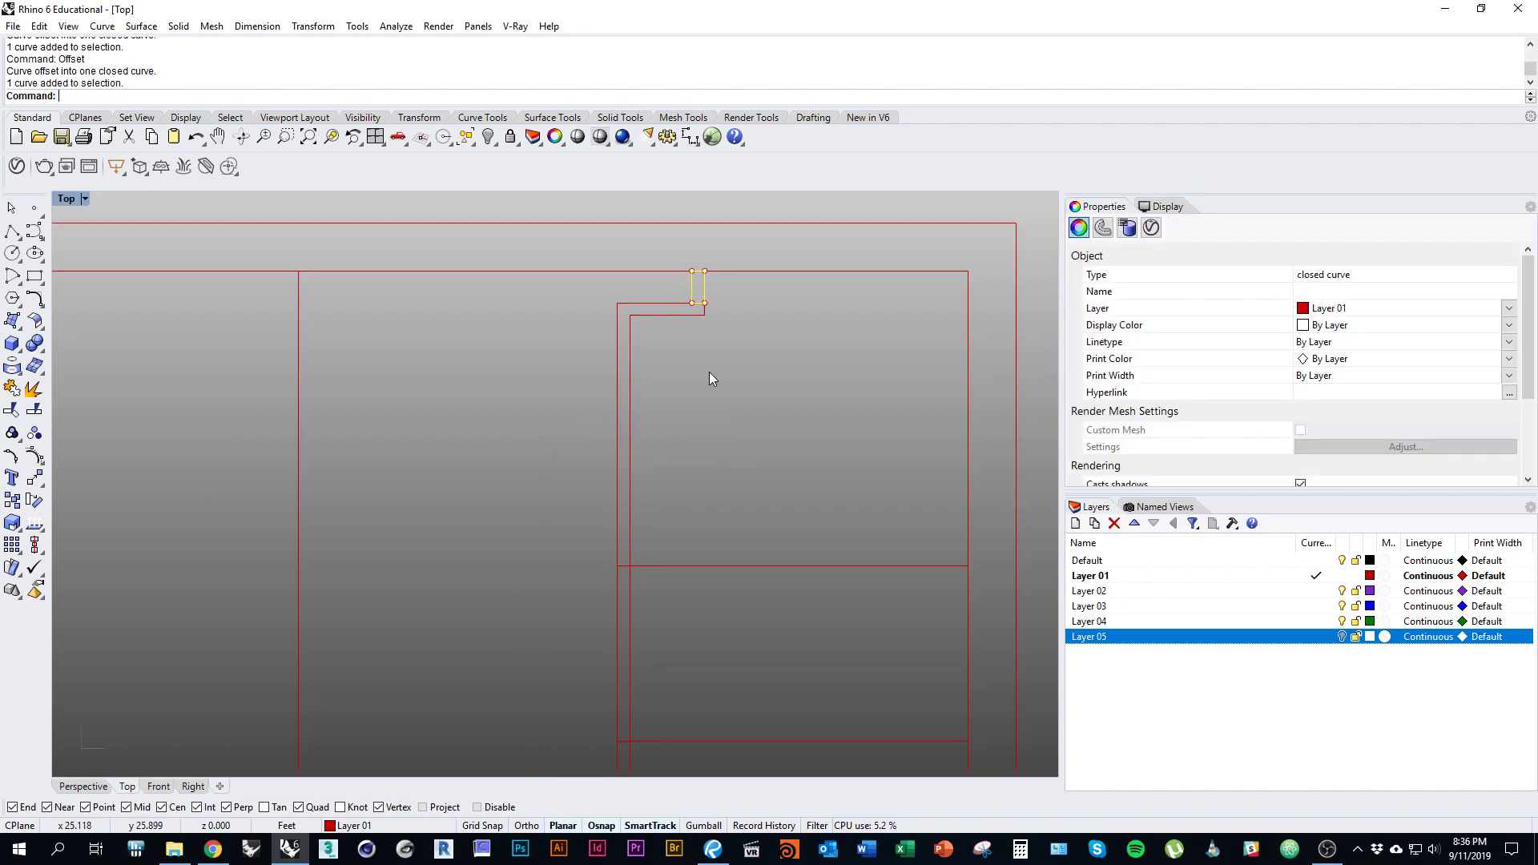
type("Mirror")
key("Return")
right_click_drag(634, 543, 628, 402)
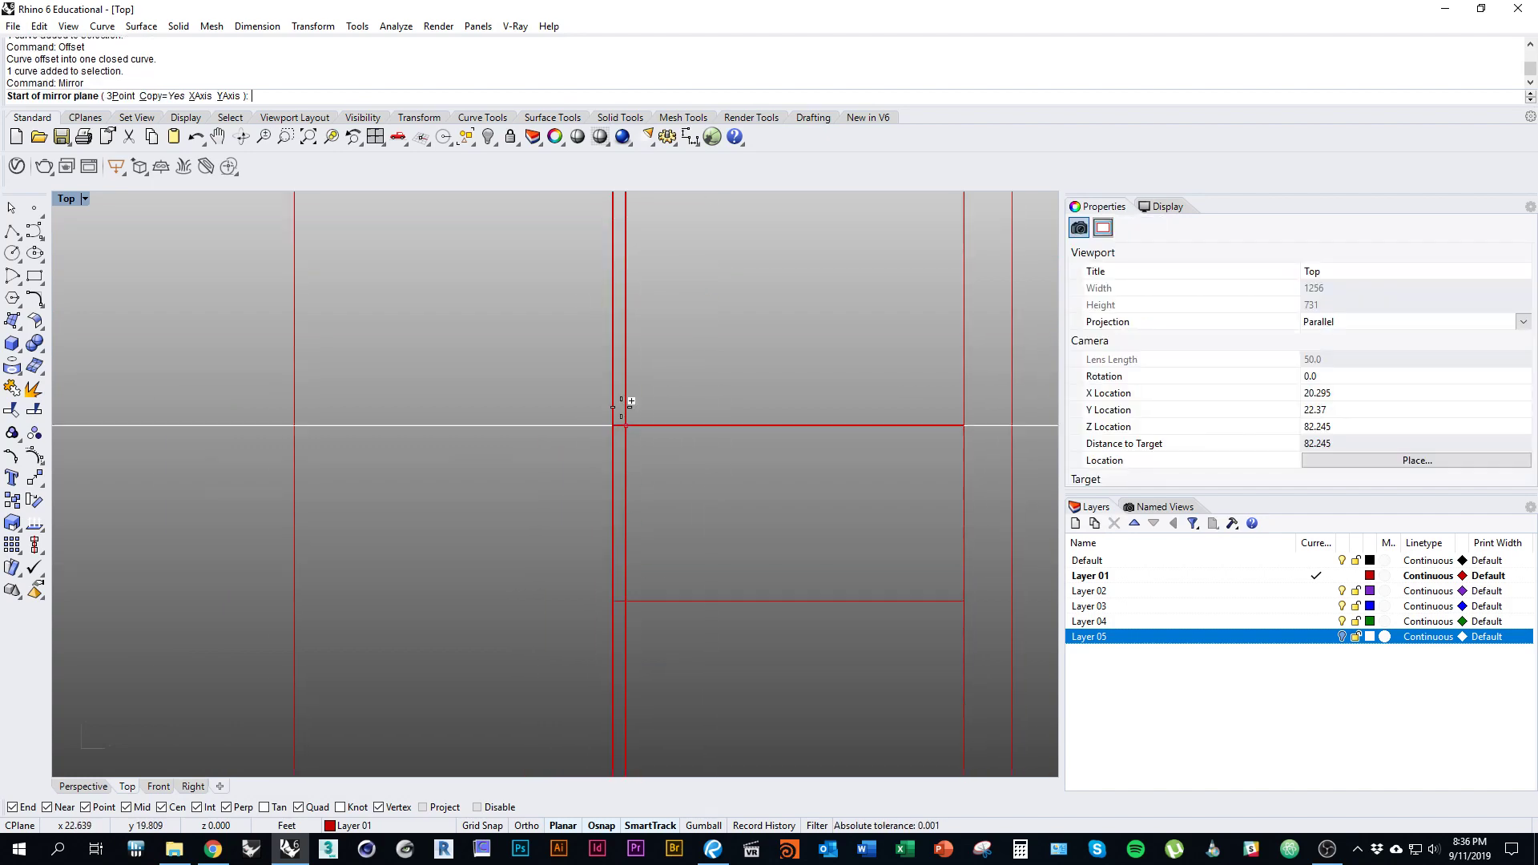
scroll(628, 401, "down", 5)
left_click(619, 466)
left_click(532, 466)
left_click(704, 655)
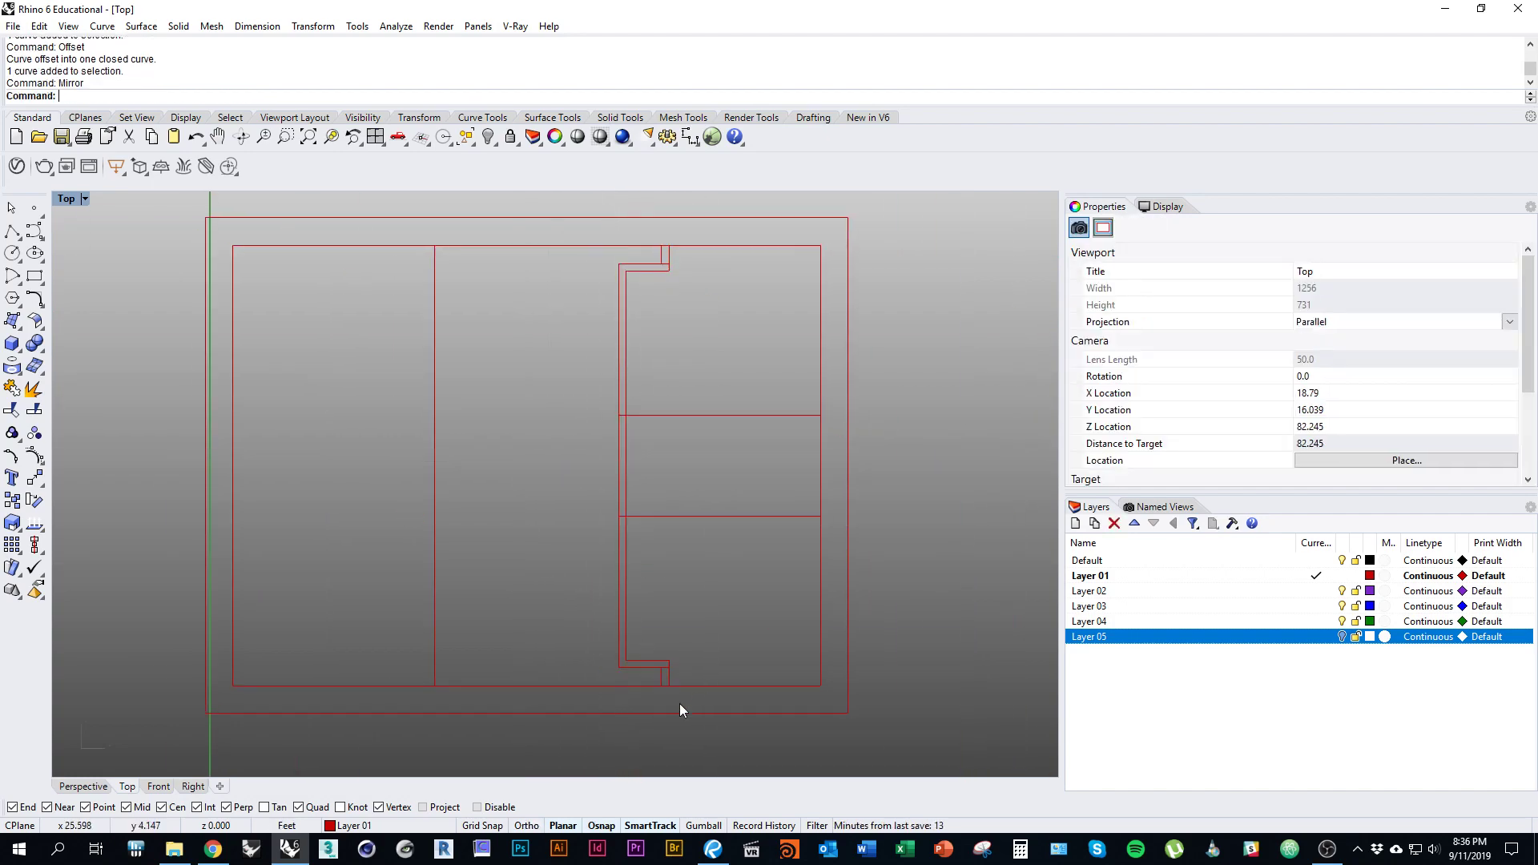
Step: Explode the partition wall outline and both short closet walls into separate segments
right_click_drag(673, 701, 675, 653, "ctrl")
left_click_drag(690, 660, 527, 566)
scroll(536, 545, "down", 7)
right_click_drag(609, 395, 617, 501)
left_click_drag(645, 384, 597, 325, "shift")
scroll(633, 410, "up", 2)
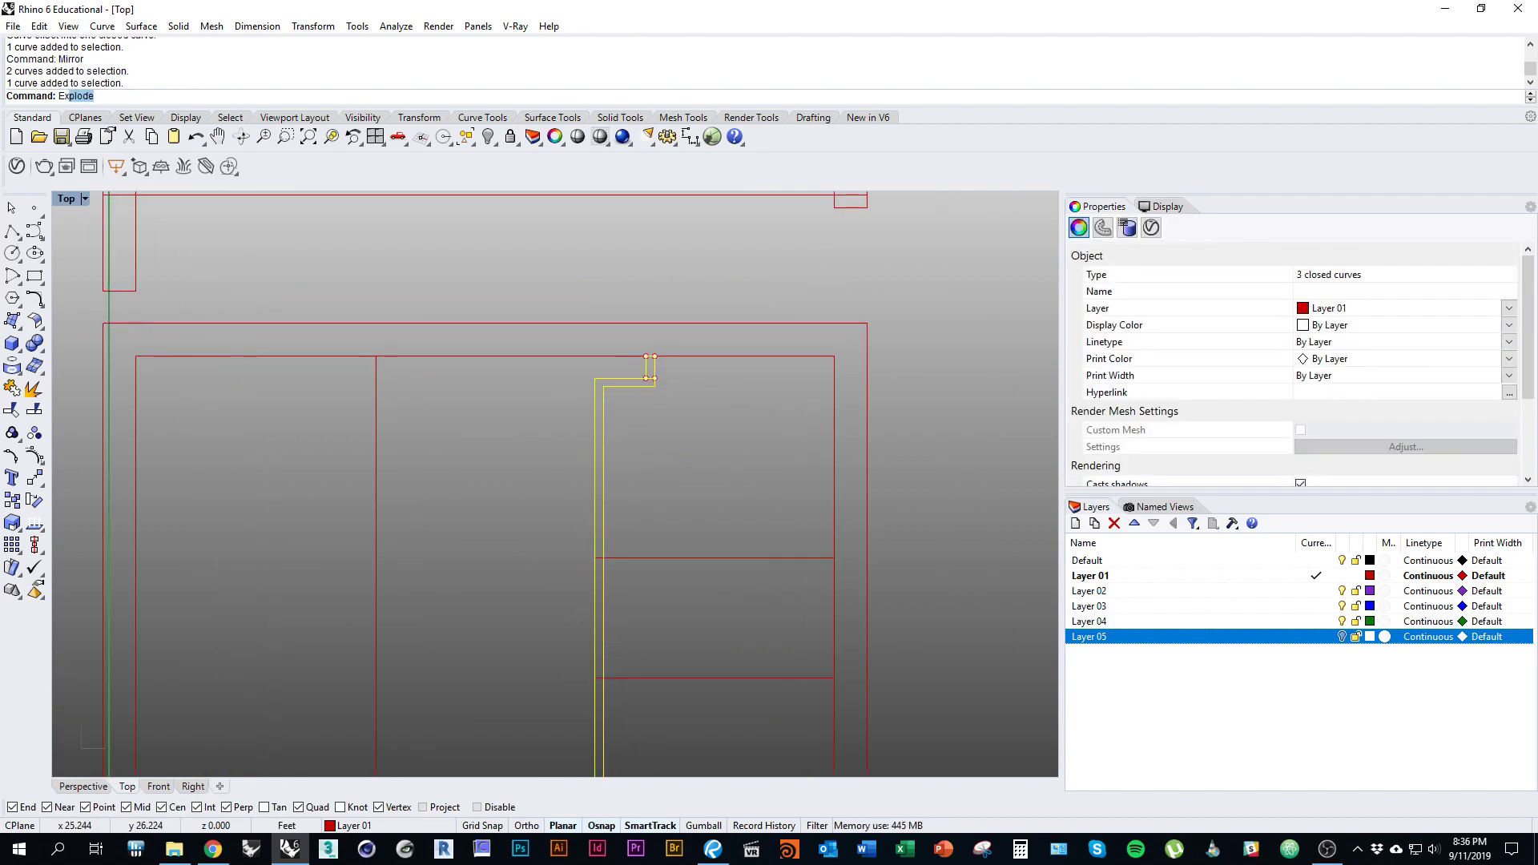
key("Return")
Step: Reselect the exploded segments and trim away the overlapping pieces where the short walls meet the upper and lower closet walls
scroll(660, 418, "up", 8)
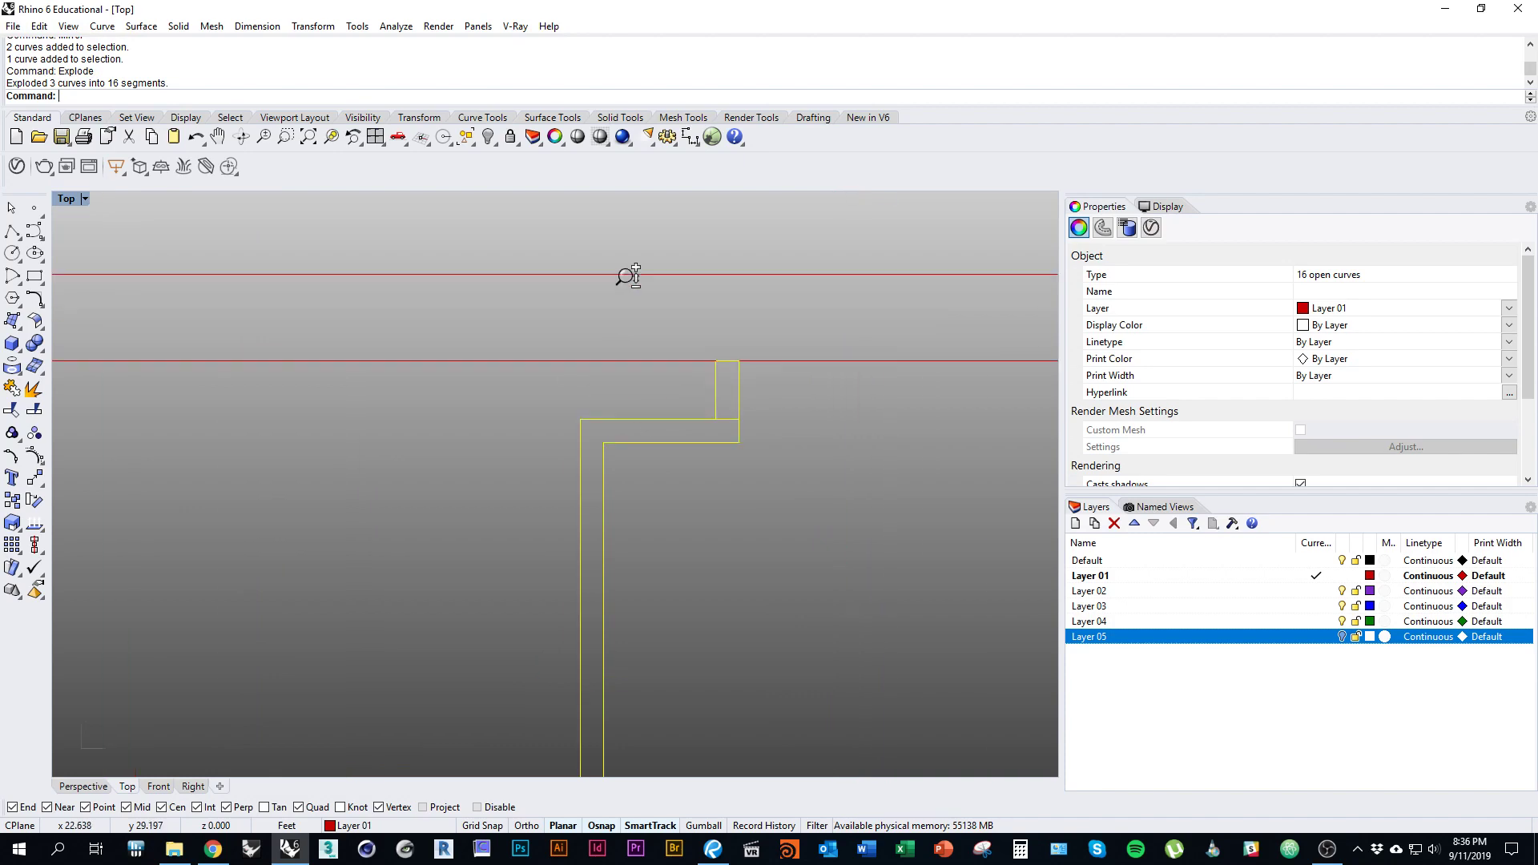
left_click_drag(722, 429, 695, 396)
key("Escape")
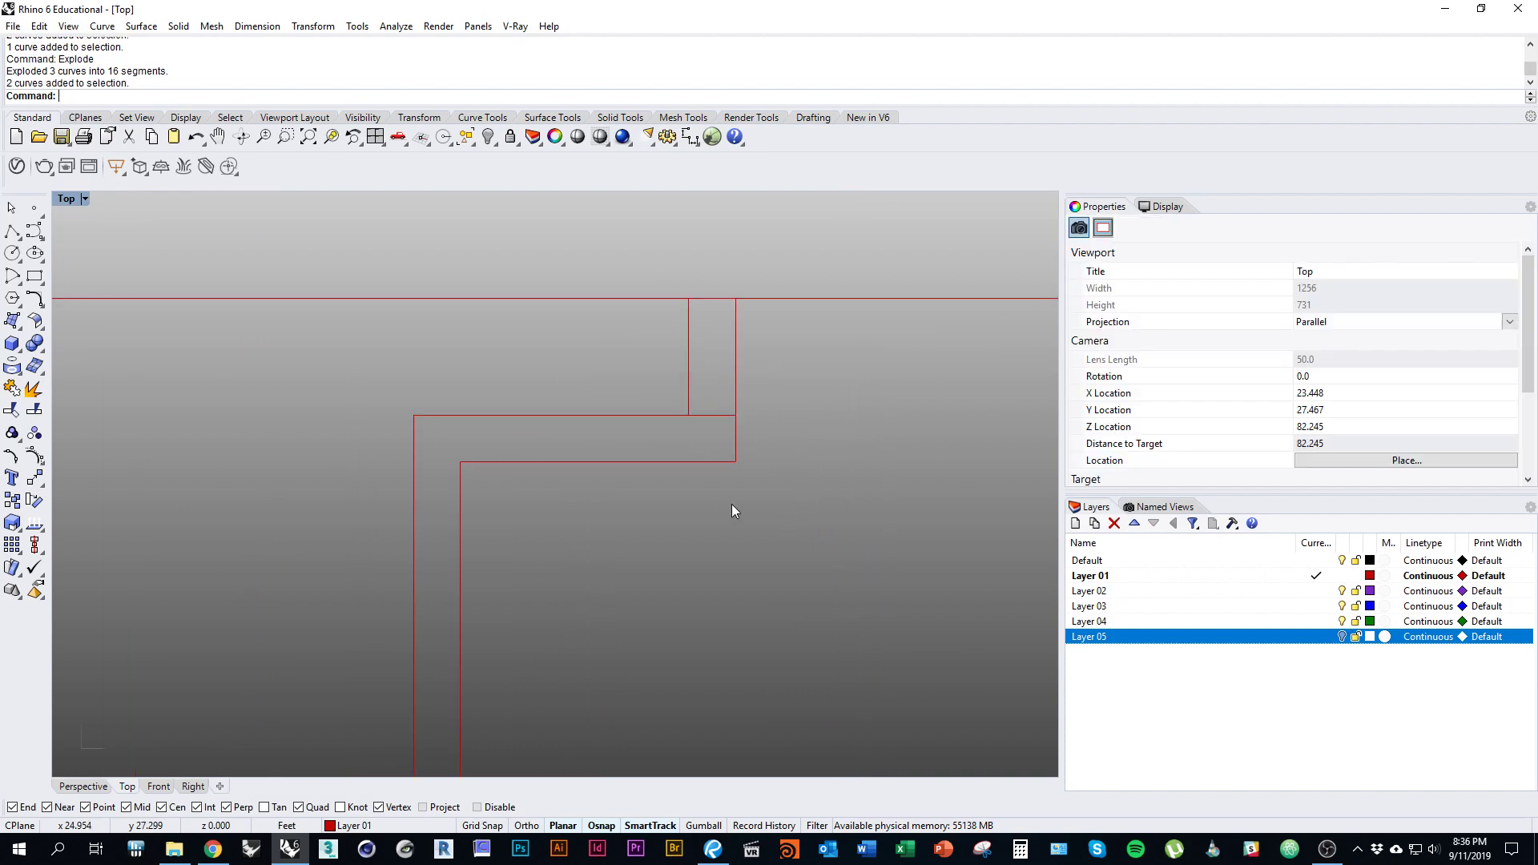
type("SelLast")
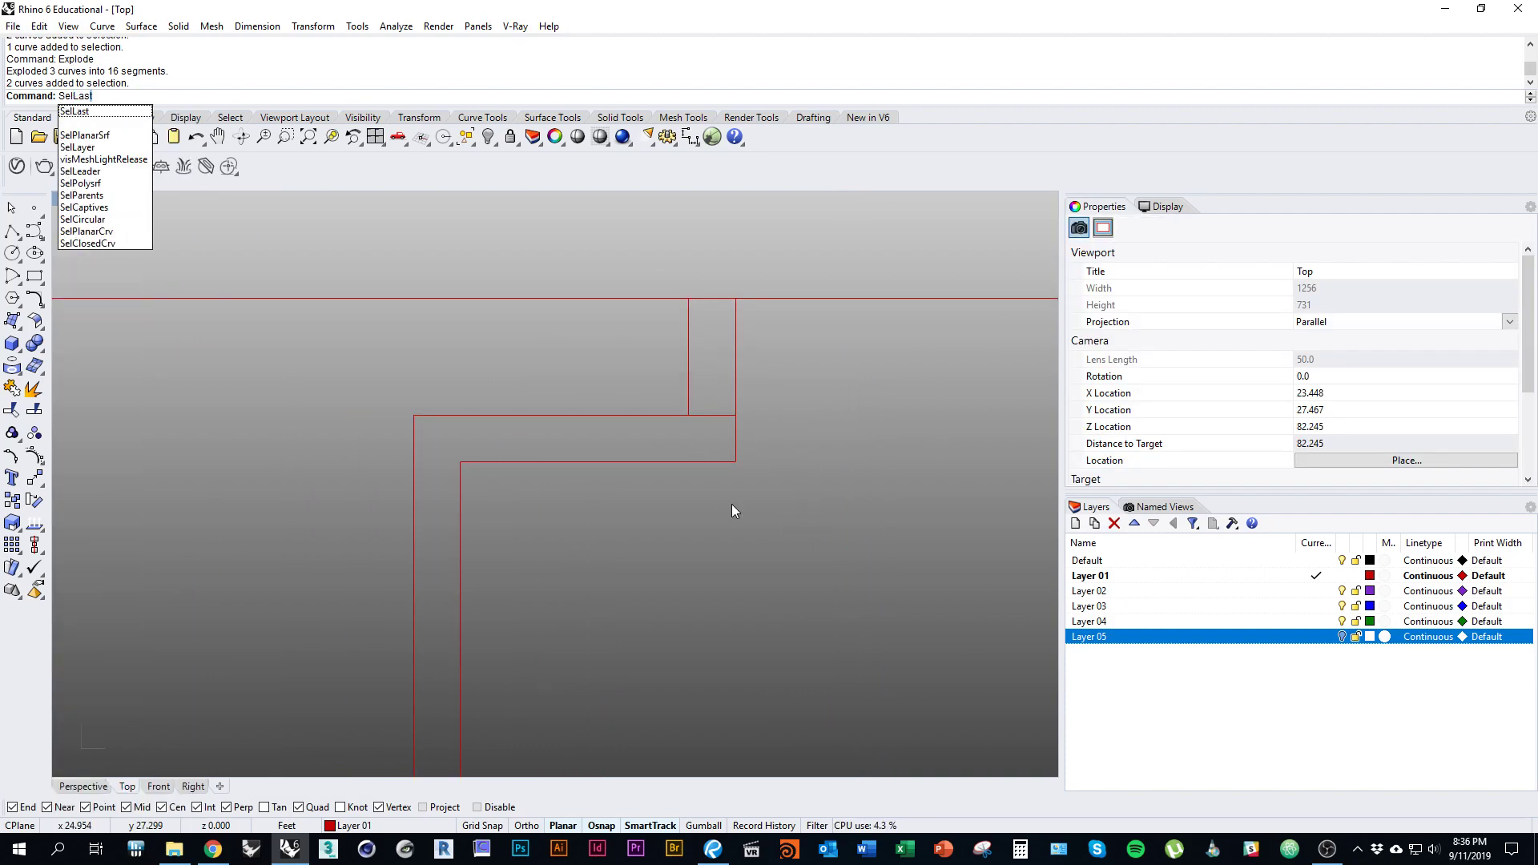
key("Return")
key("ctrl+t")
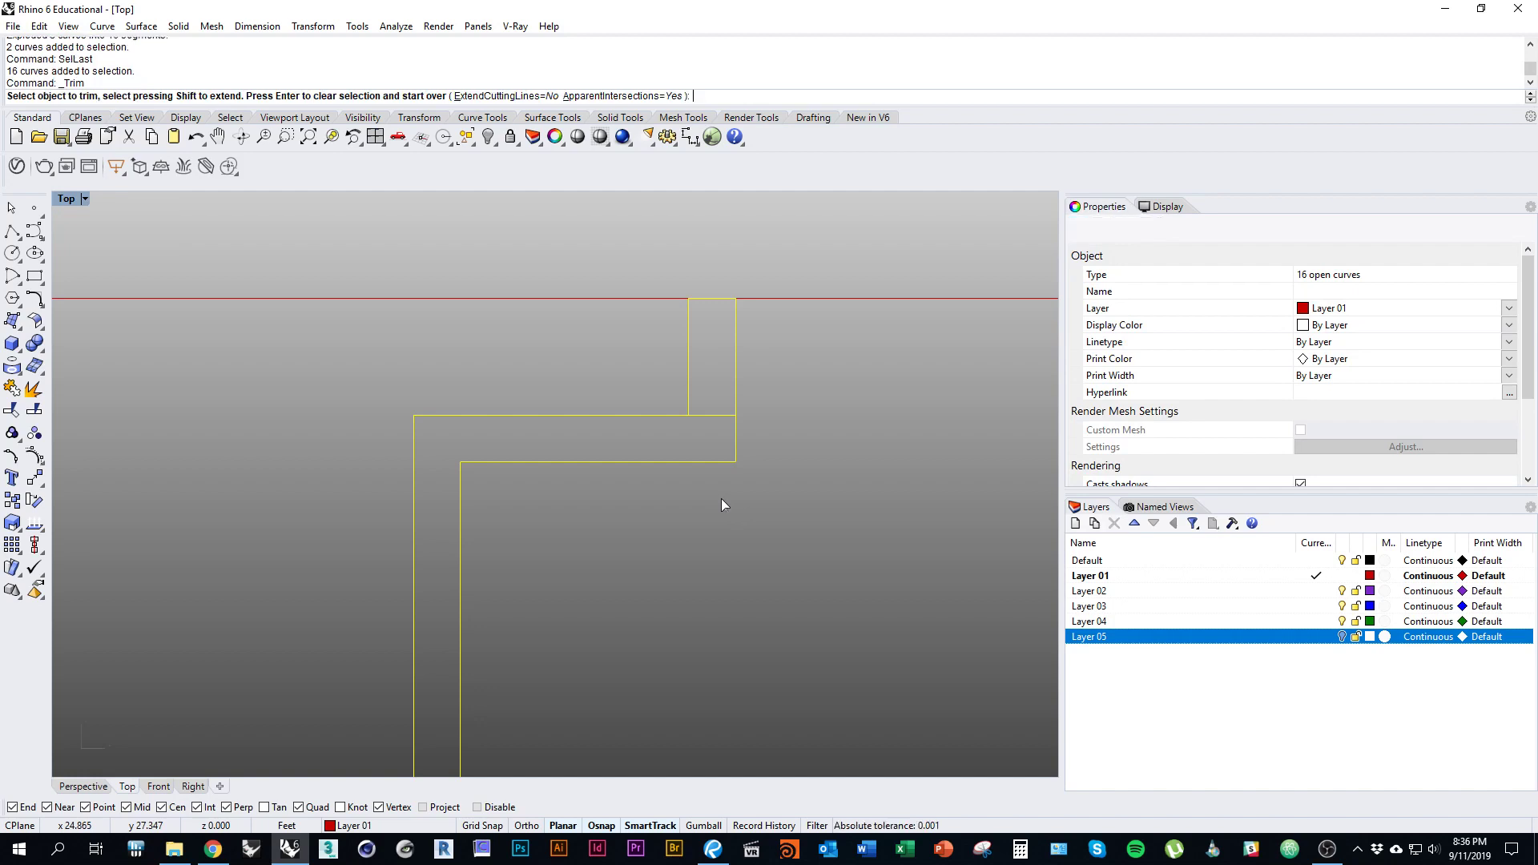
left_click(714, 415)
scroll(696, 481, "down", 5)
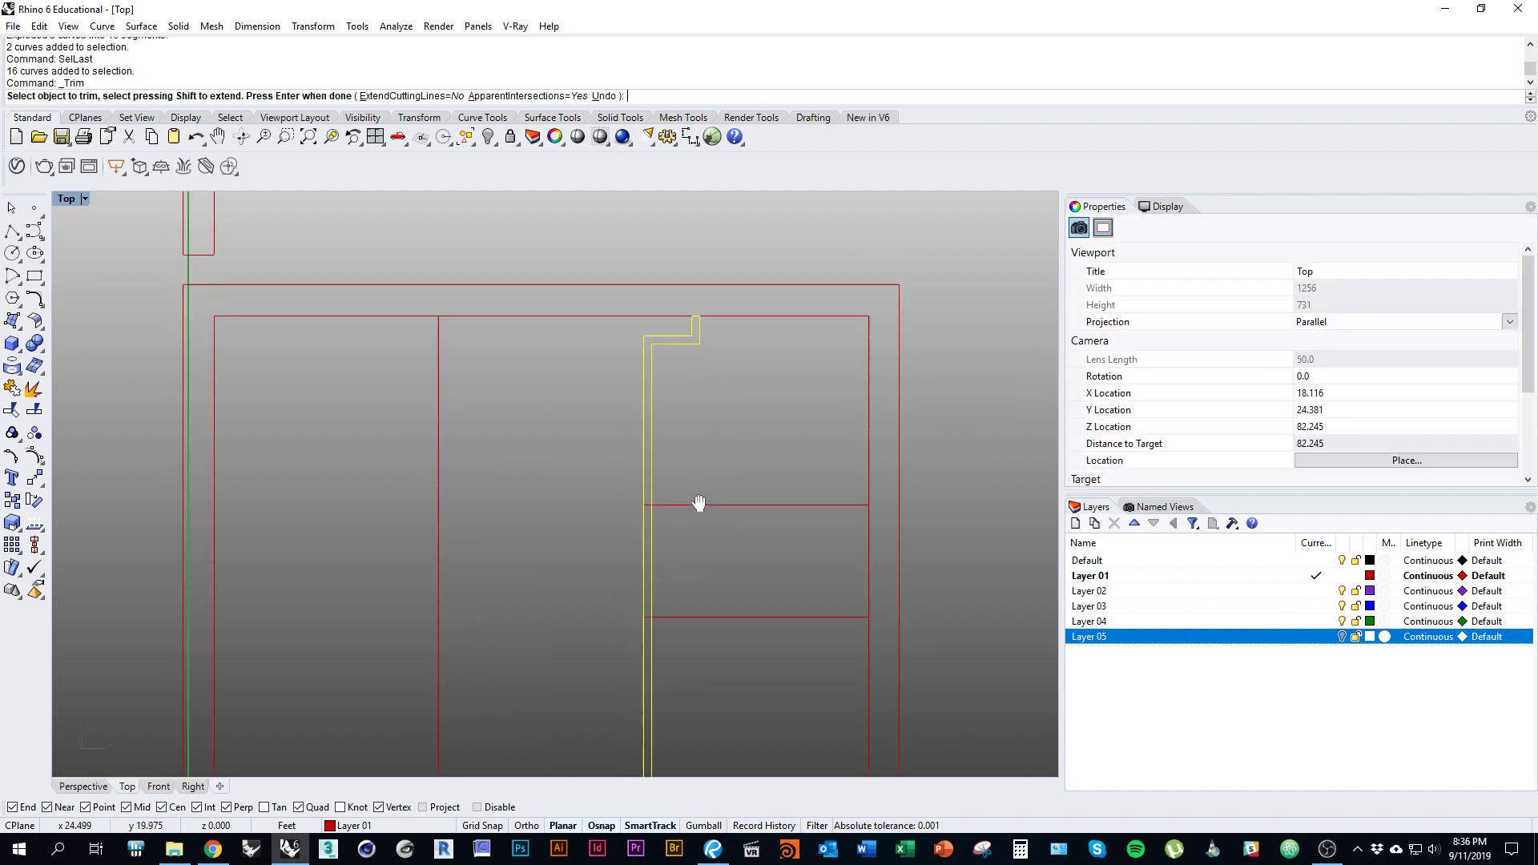
scroll(712, 550, "up", 3)
scroll(659, 498, "up", 2)
scroll(652, 508, "down", 4)
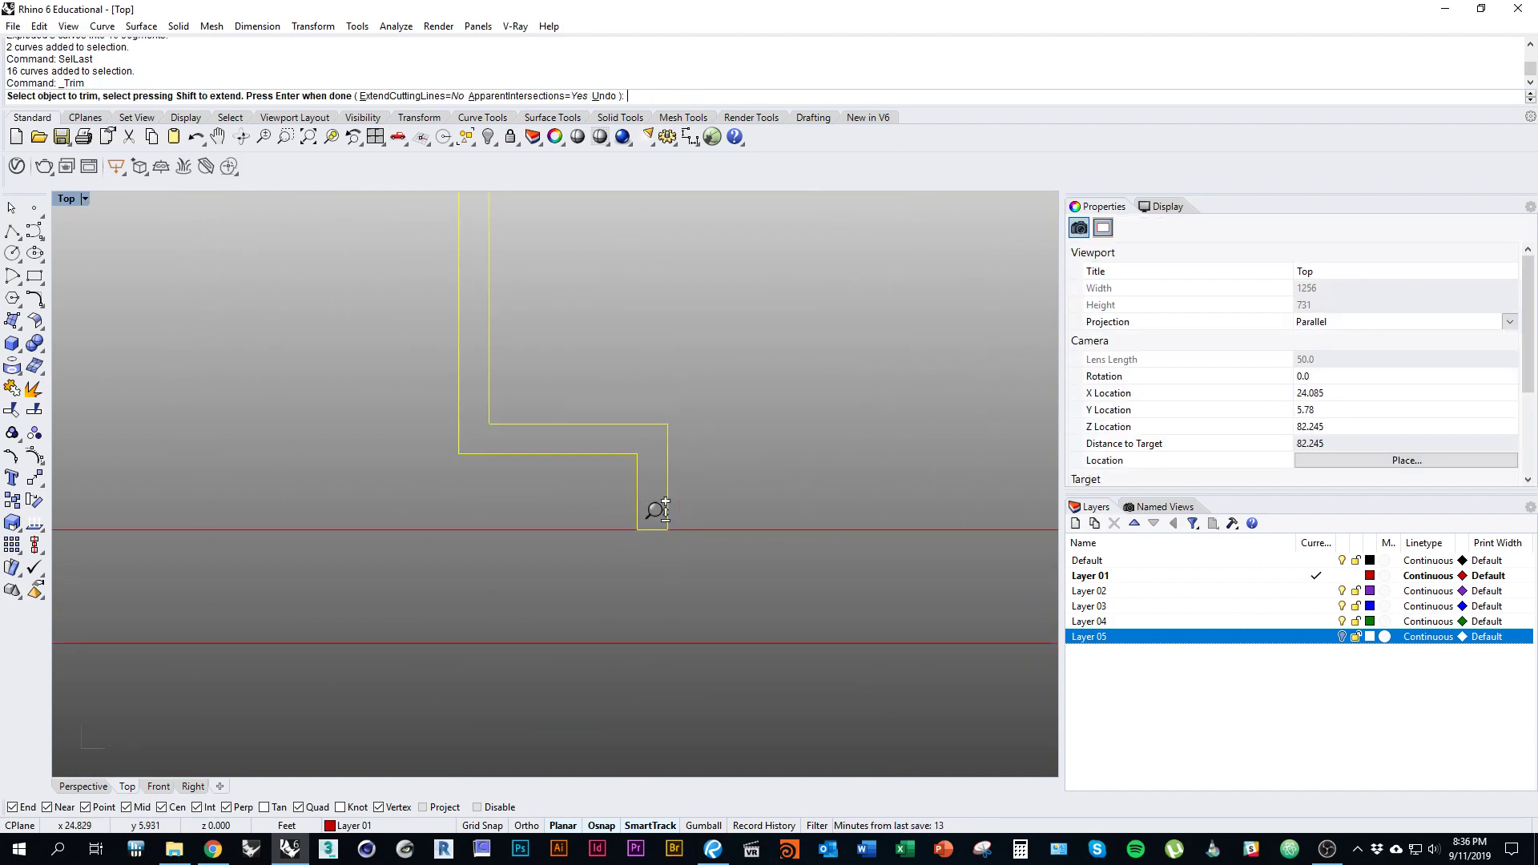
scroll(690, 575, "down", 3)
scroll(680, 593, "up", 4)
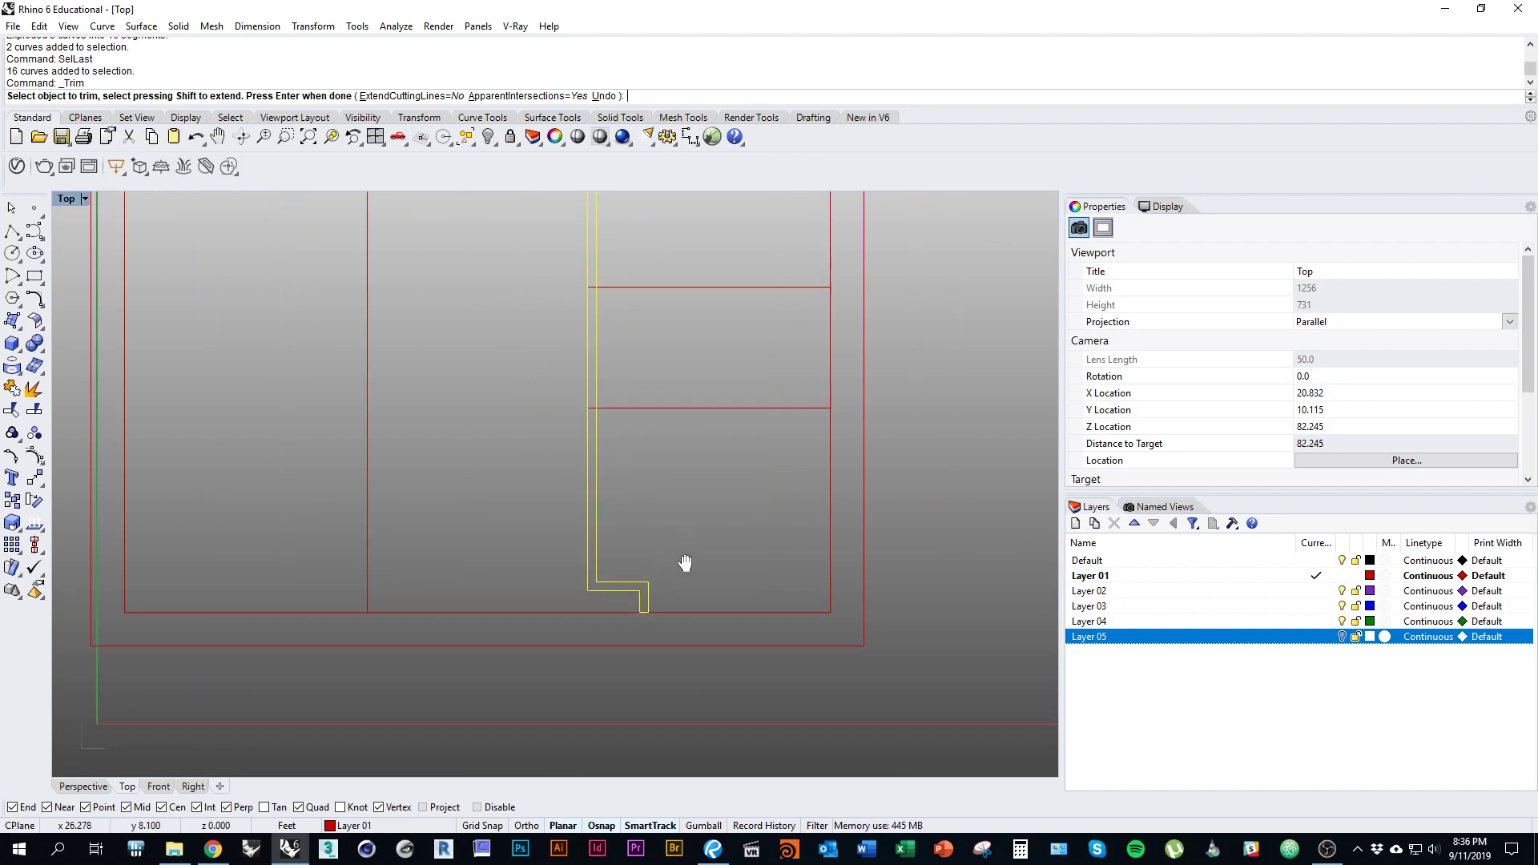
key("Return")
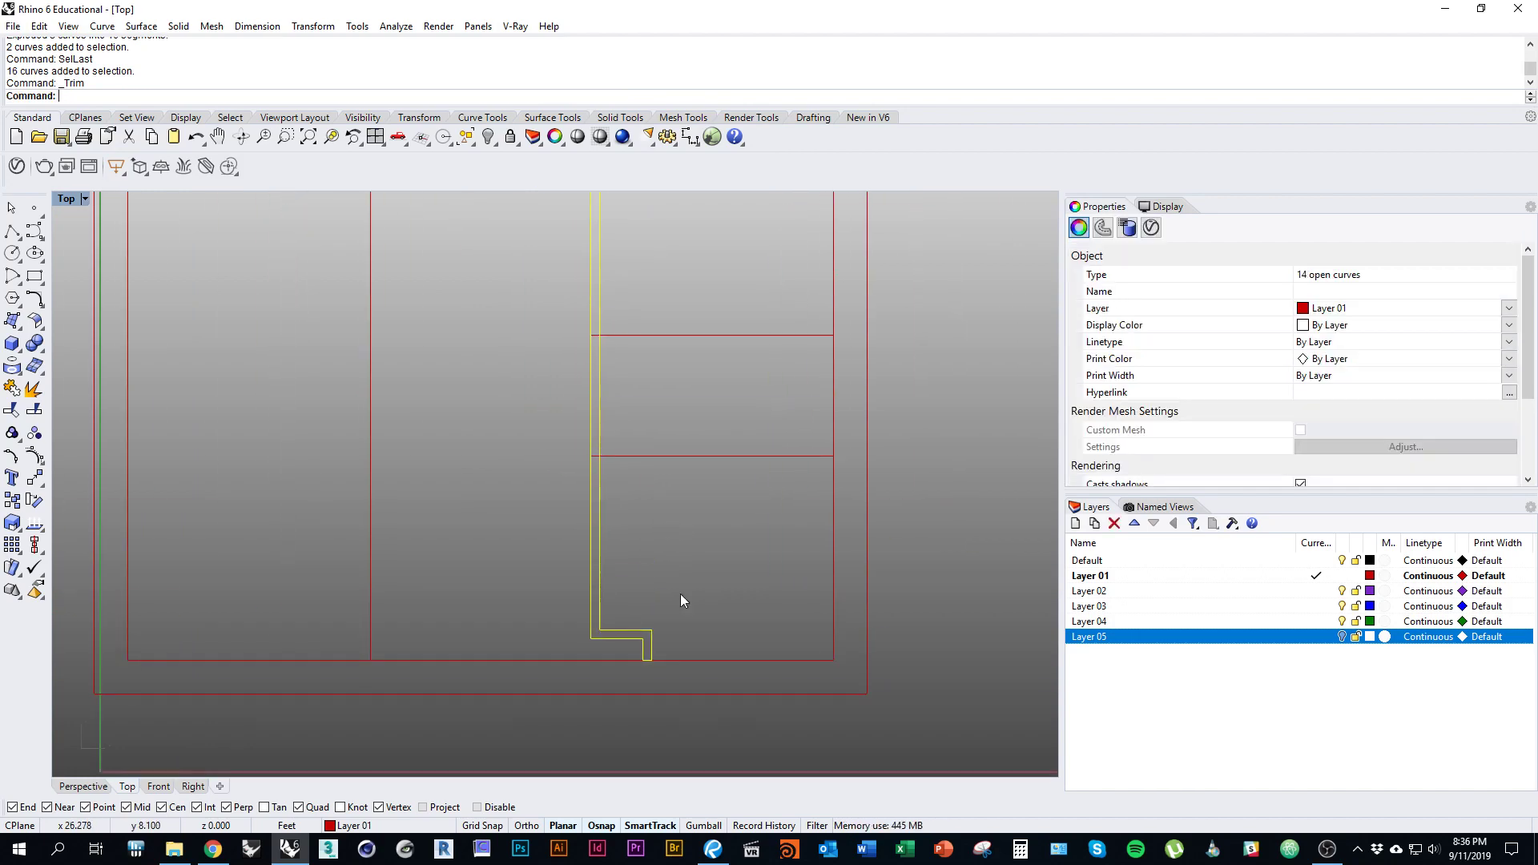
Step: Join the trimmed partition and closet wall segments into one closed curve
type("Join")
key("Return")
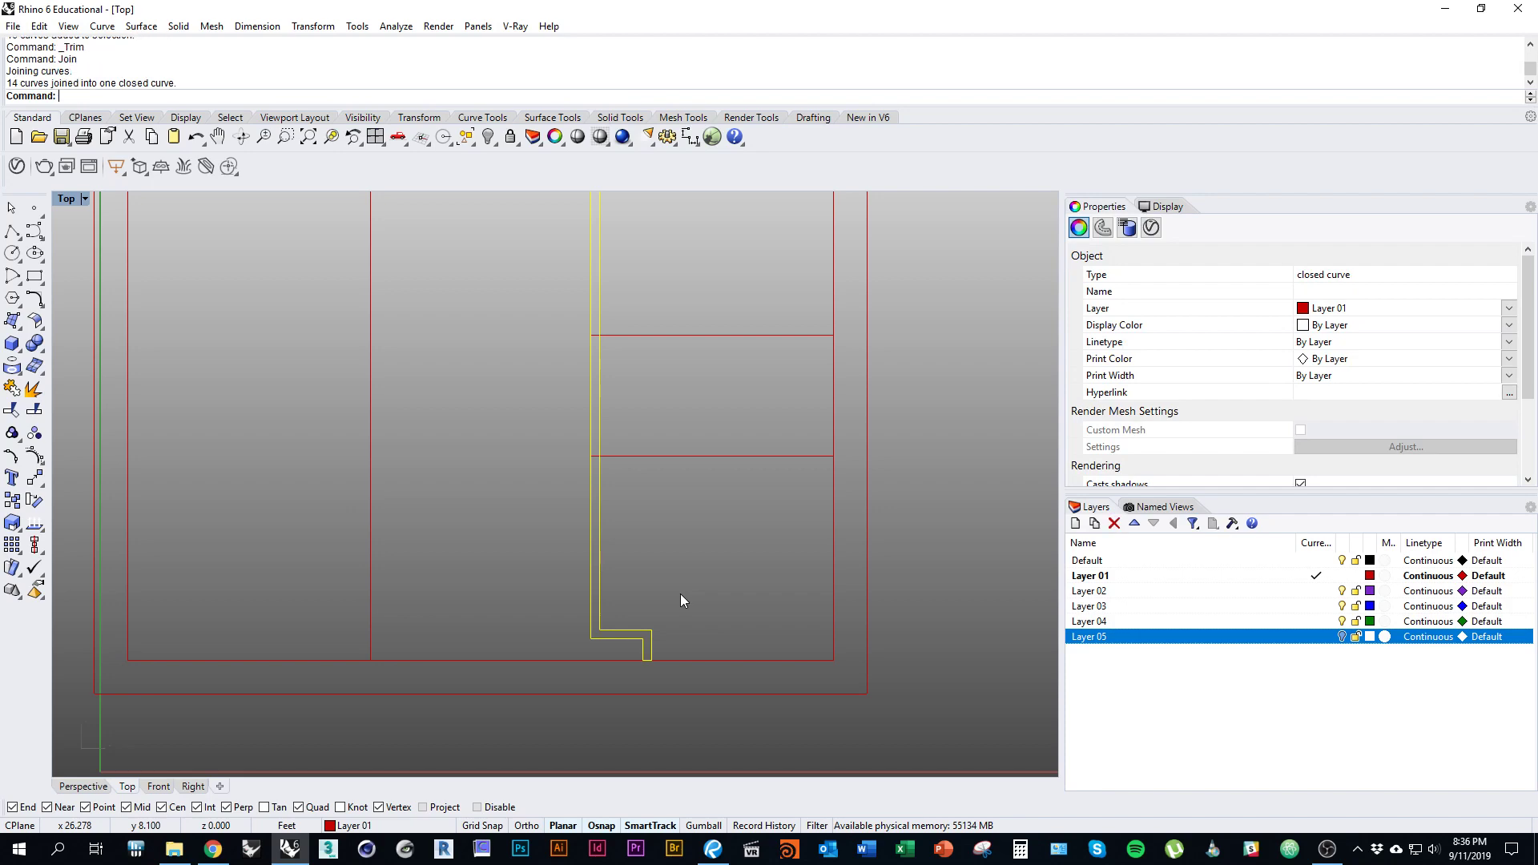
scroll(612, 547, "down", 3)
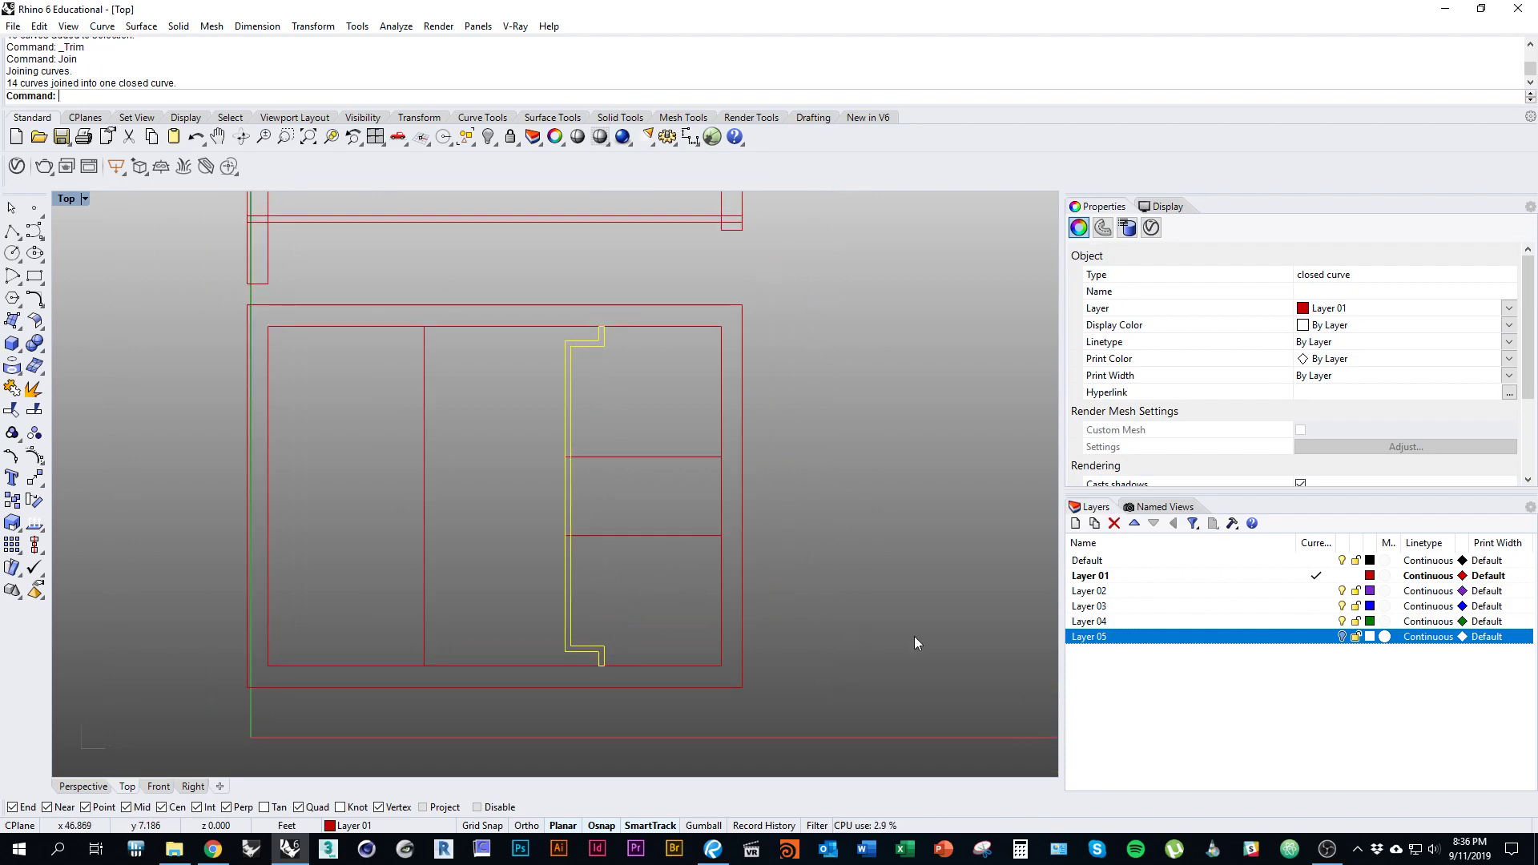
Step: Show the reference drawing on Layer 05 and offset the bathroom's upper wall line 0.4 ft upward with flat caps
left_click(1341, 636)
scroll(713, 489, "up", 5)
right_click_drag(734, 514, 708, 511)
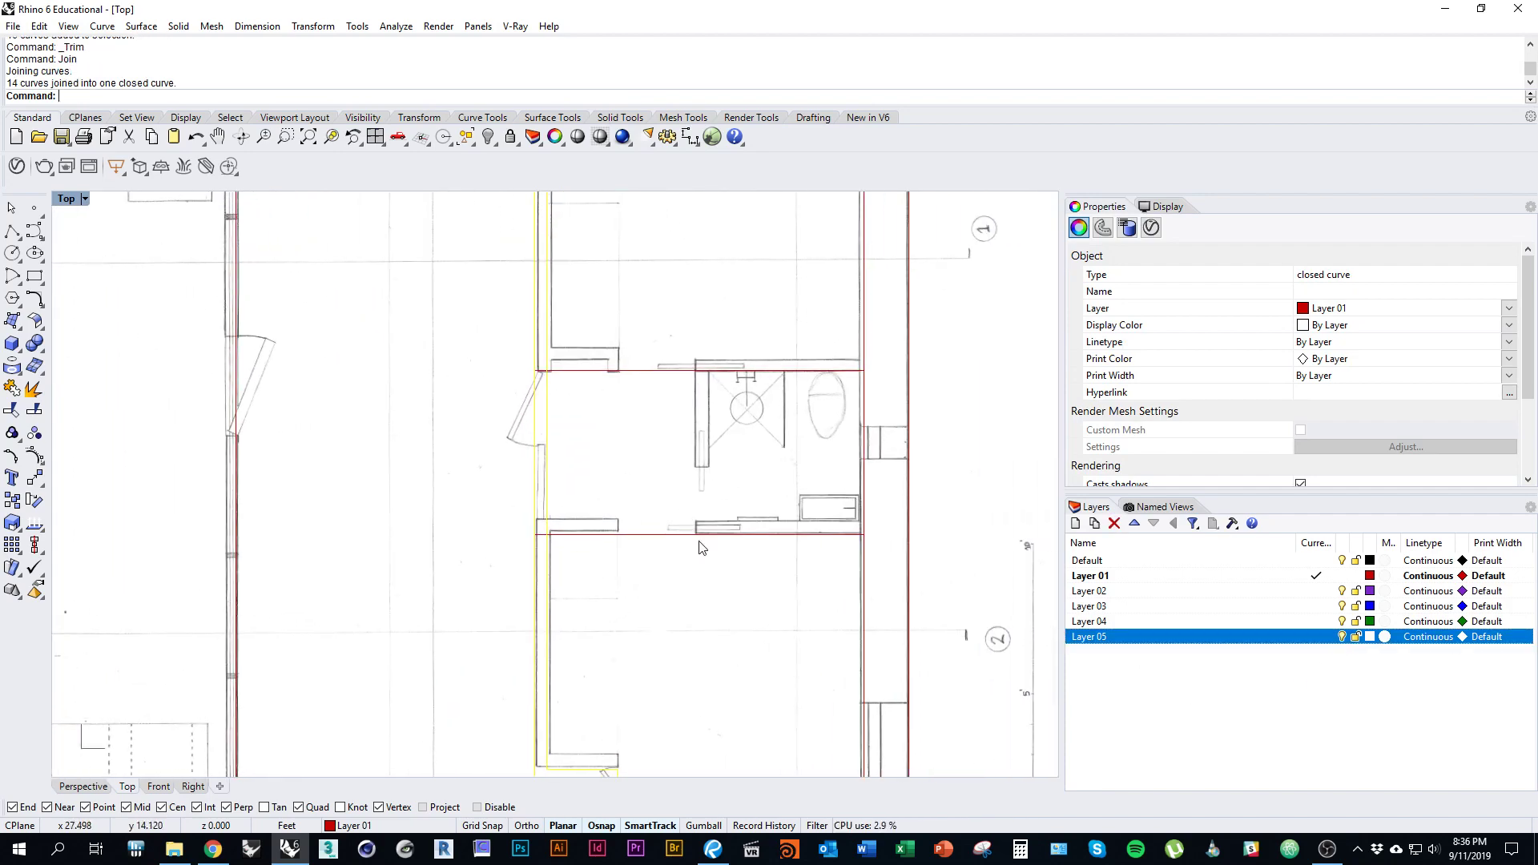
right_click_drag(786, 440, 800, 619)
left_click(760, 560)
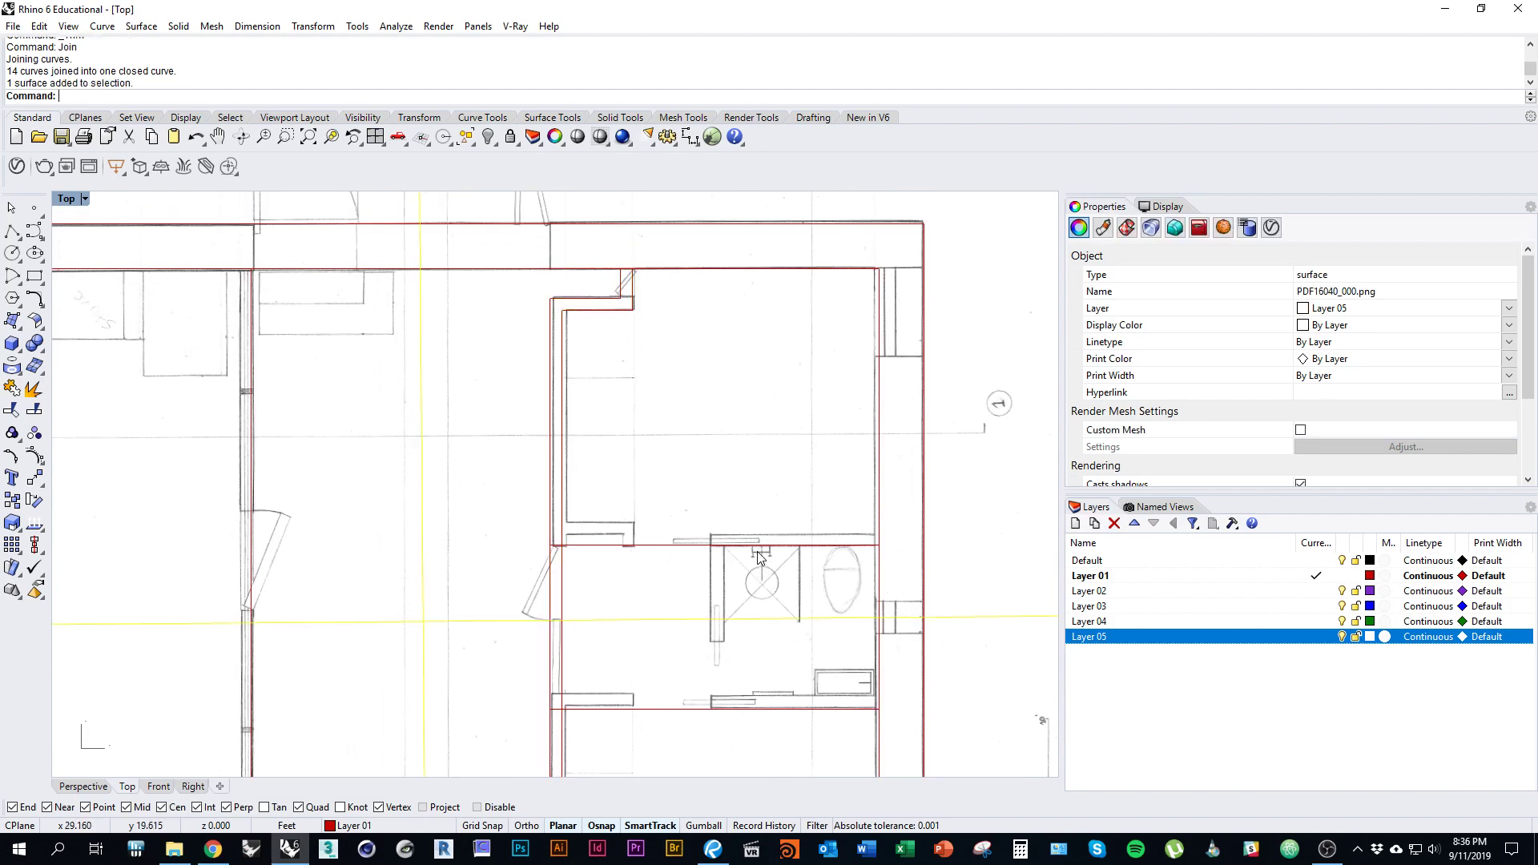
left_click(762, 546)
left_click(762, 545)
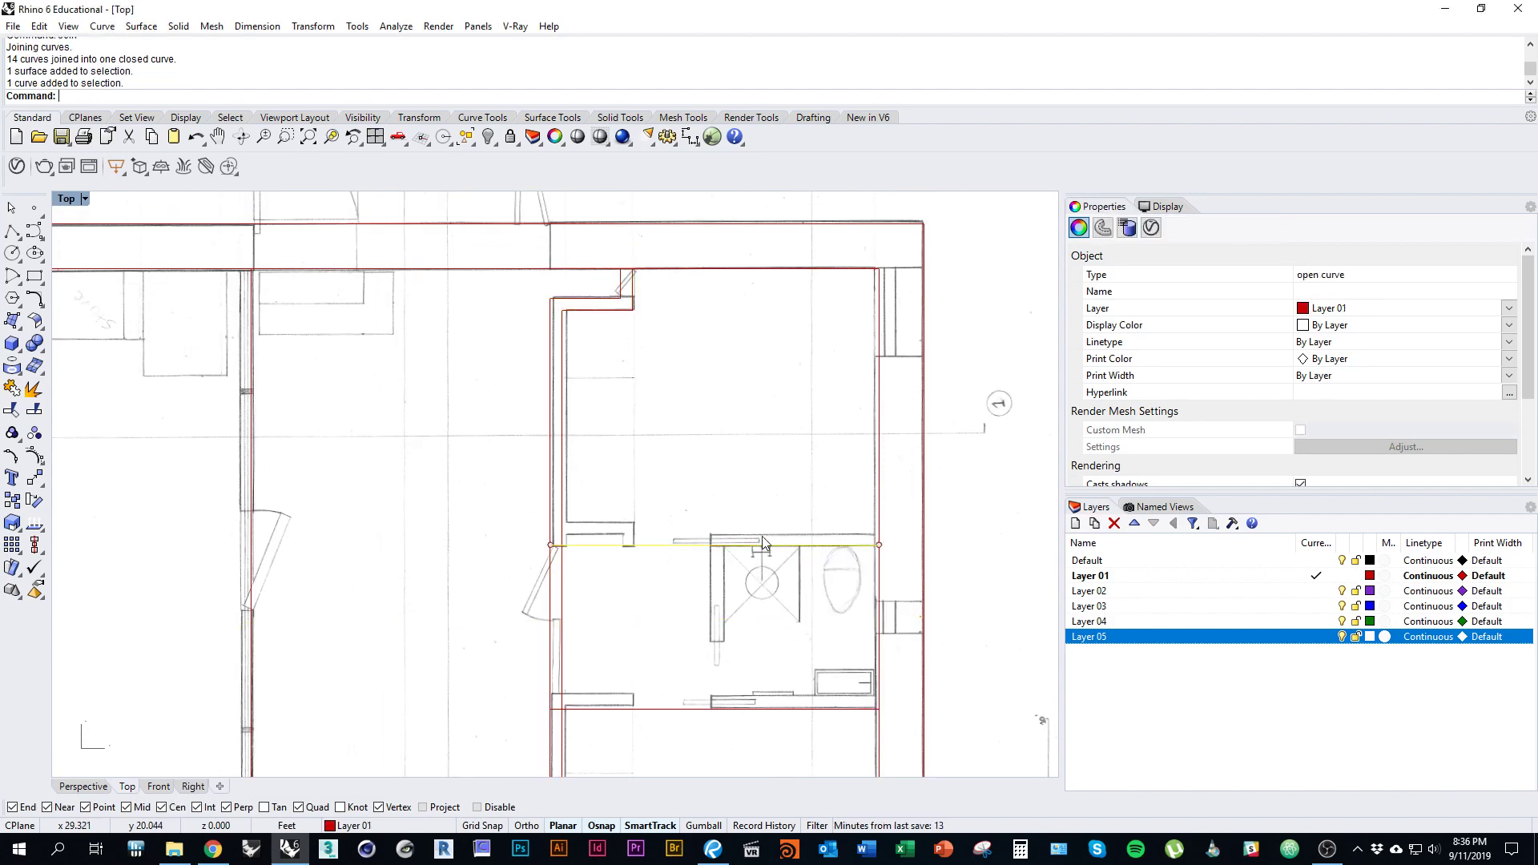
key("Return")
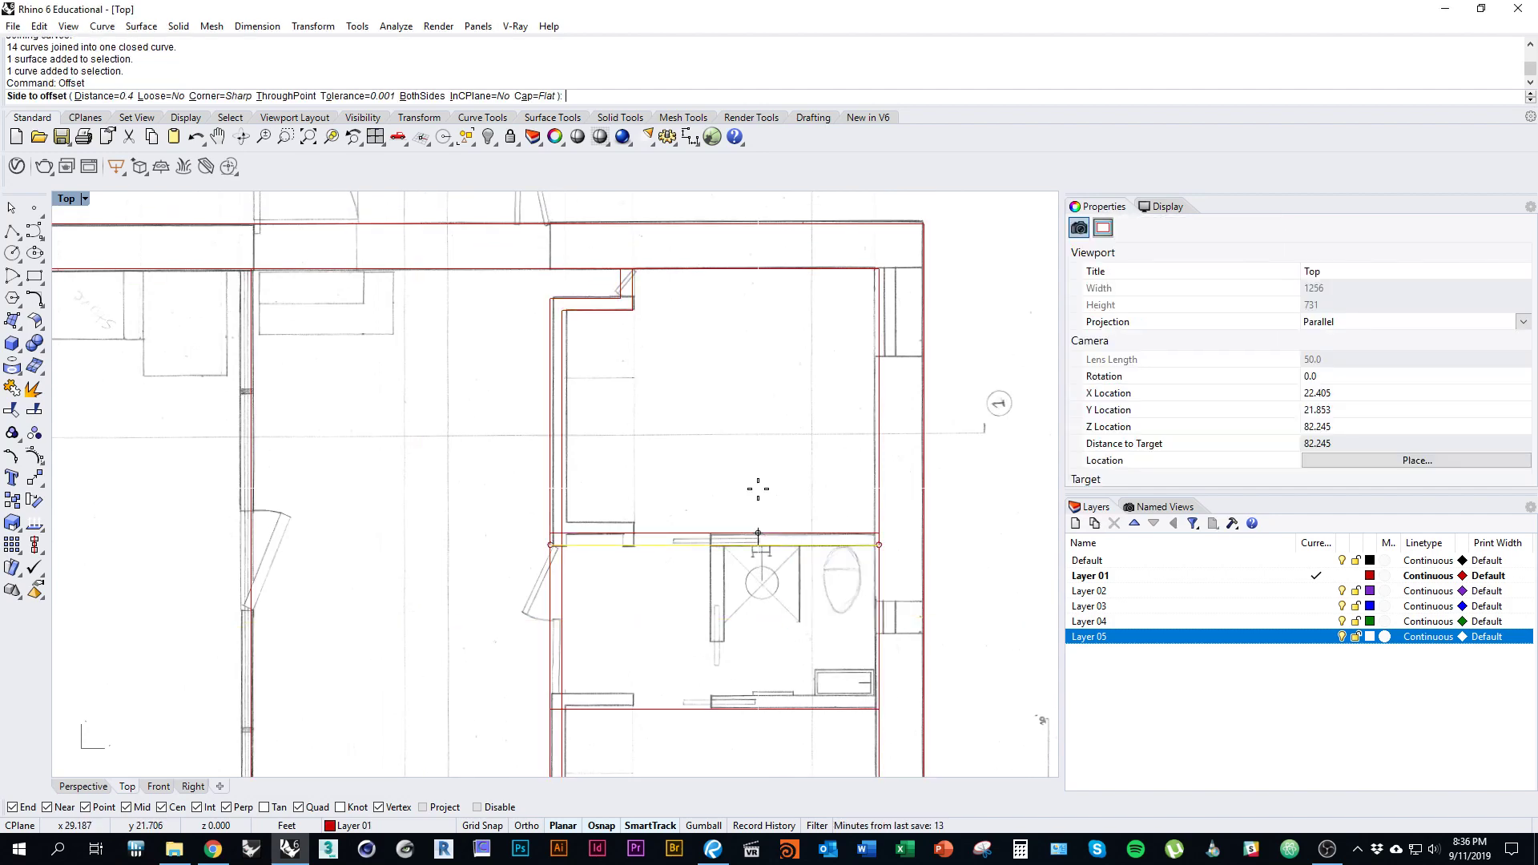
left_click(760, 491)
right_click_drag(741, 503, 856, 514)
scroll(764, 533, "up", 7)
right_click_drag(763, 533, 815, 493)
scroll(782, 527, "up", 5)
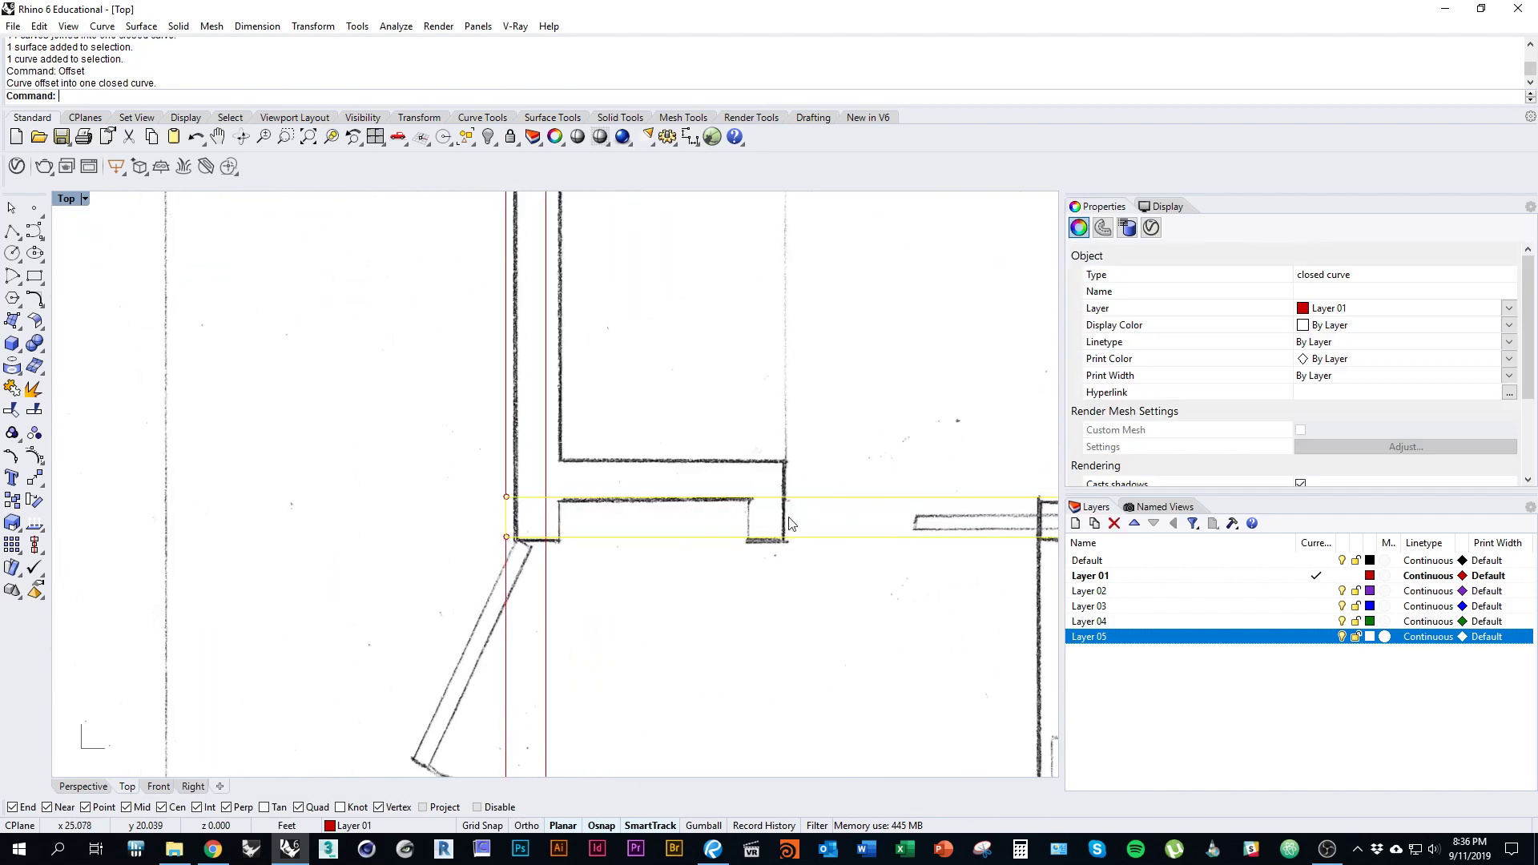
Step: Draw a short vertical polyline across the new wall at the closet's outer edge, up to the traced wall corner
type("pl")
key("Return")
scroll(784, 552, "down", 6)
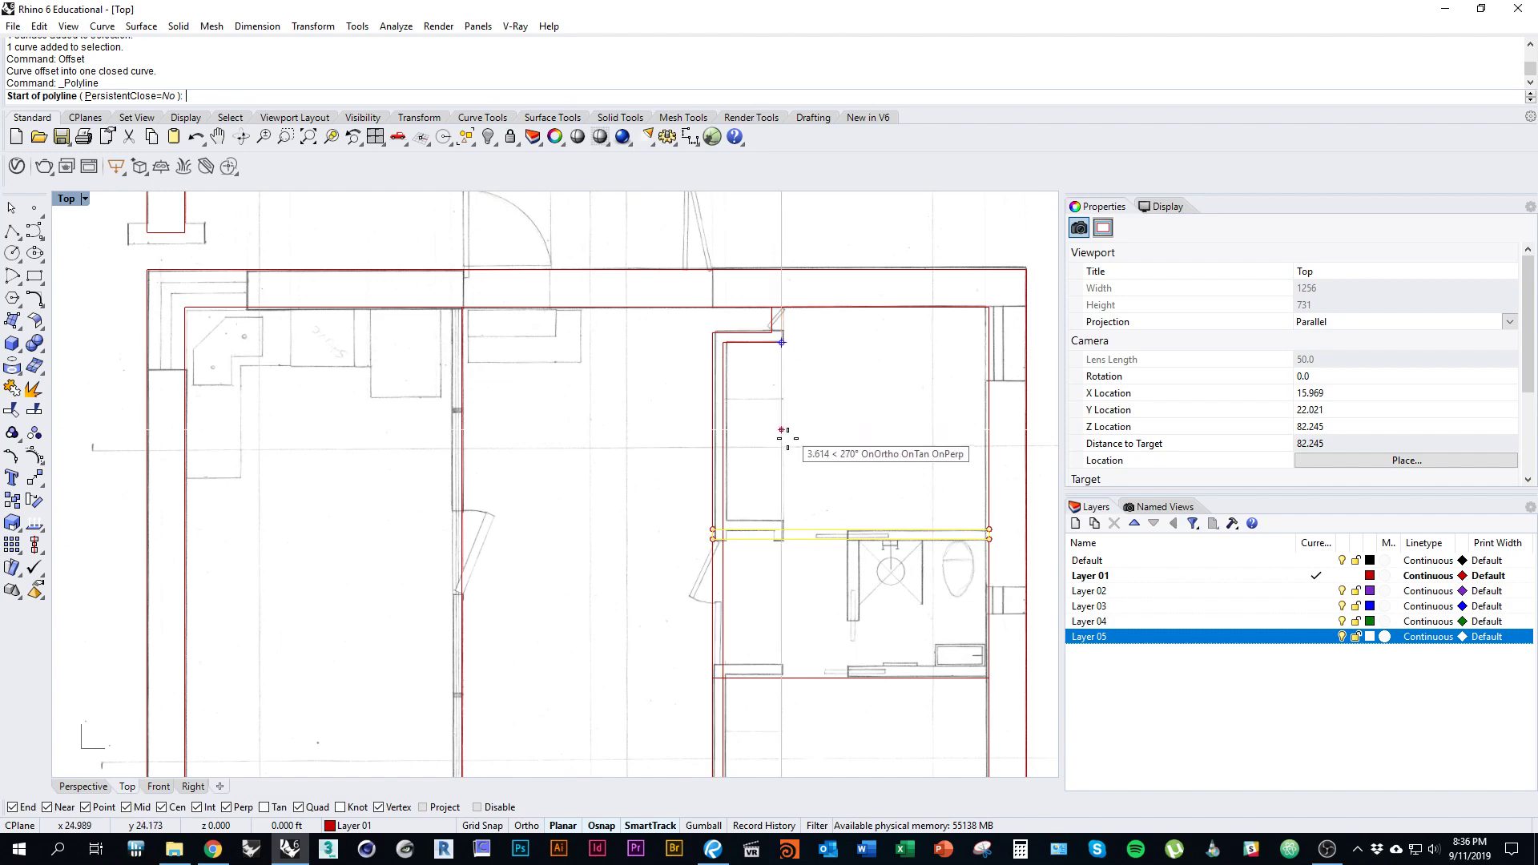
scroll(781, 445, "up", 5)
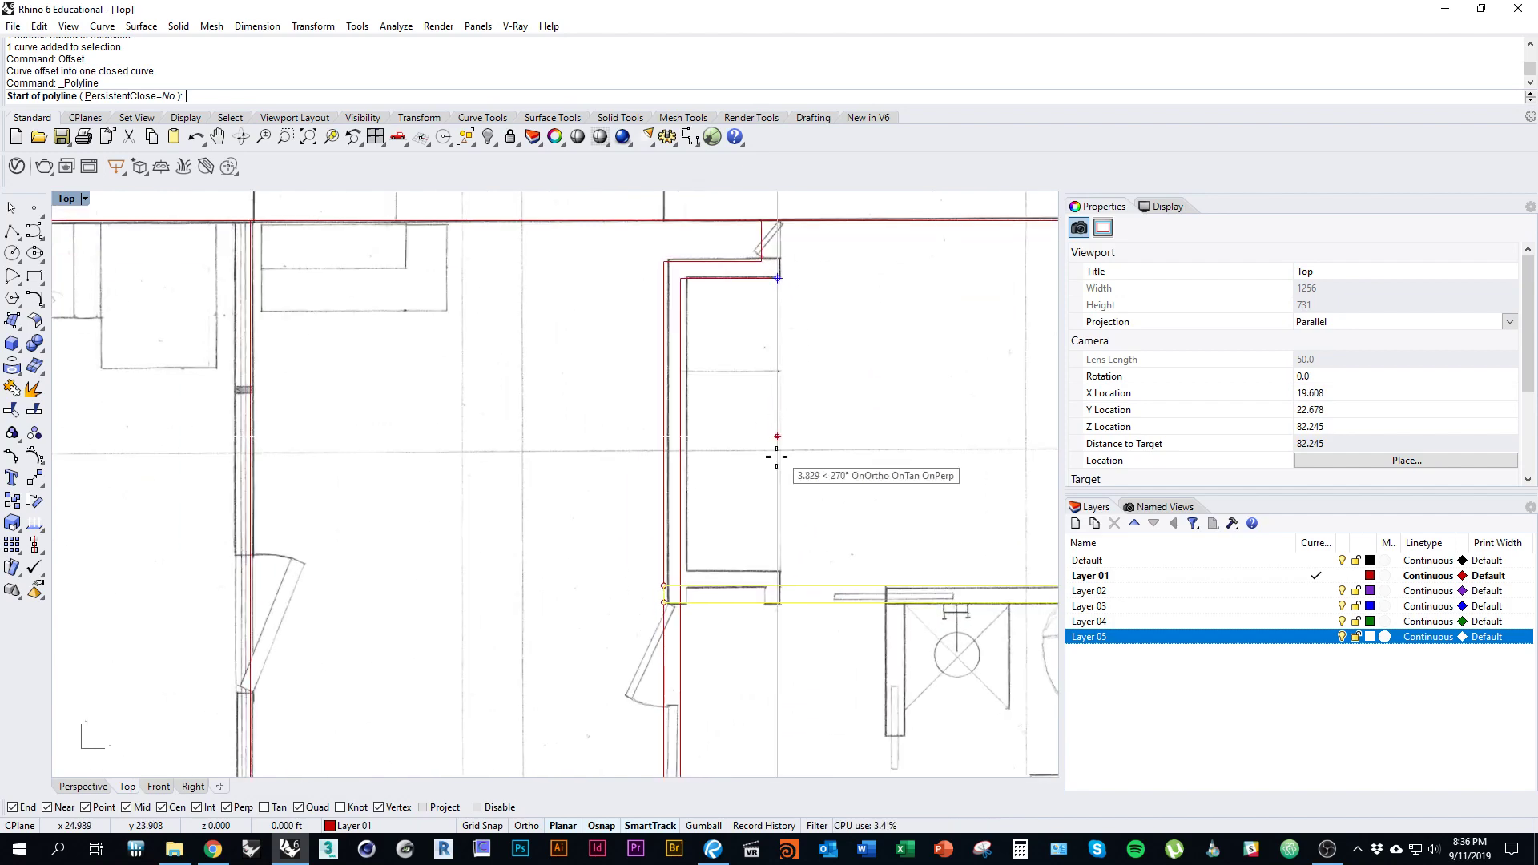
left_click(777, 602)
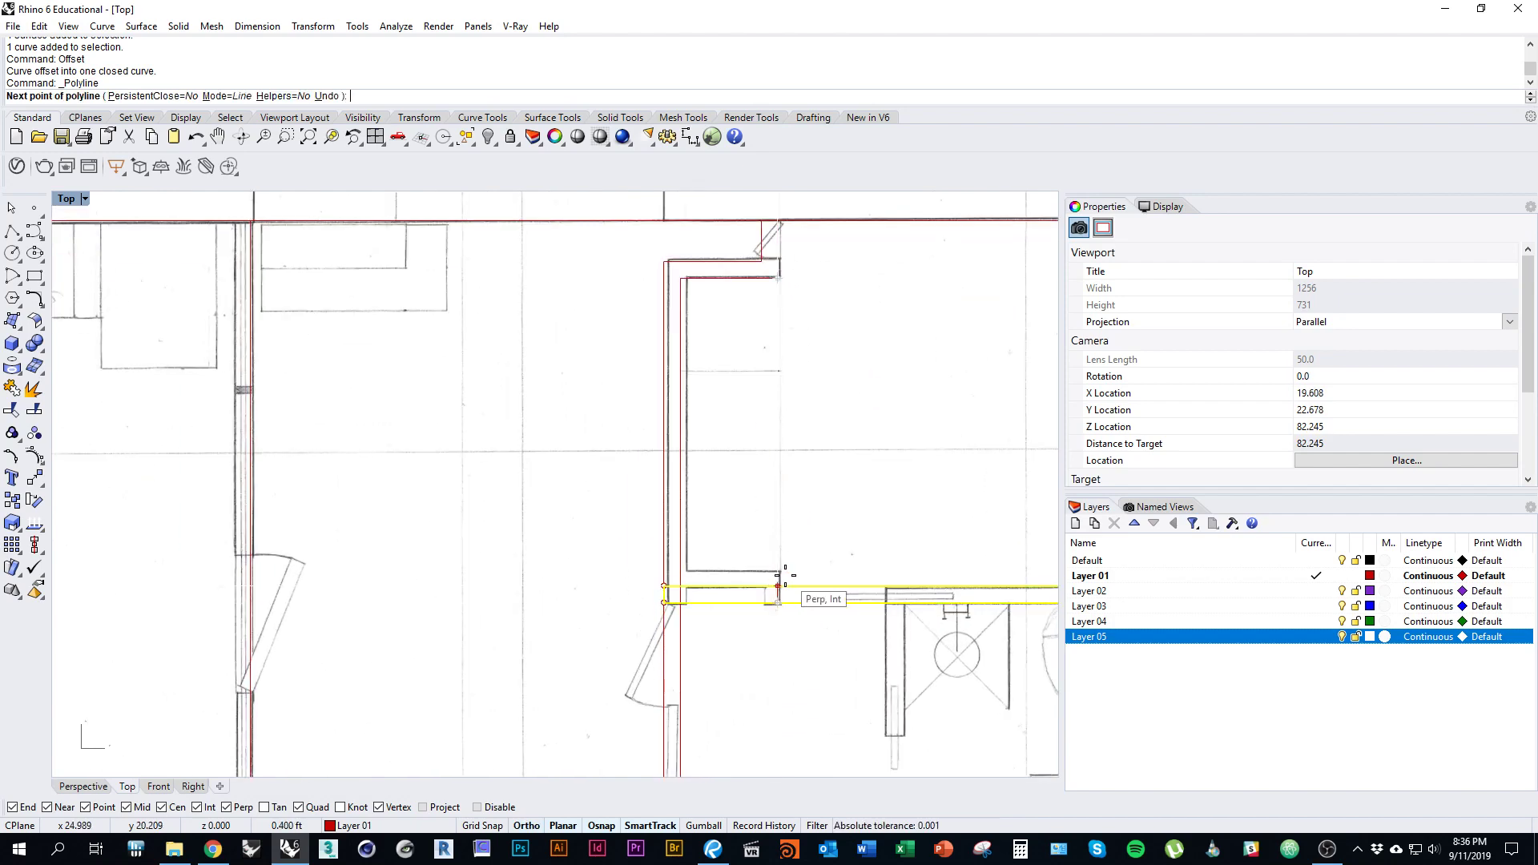
scroll(785, 571, "up", 5)
left_click(778, 571)
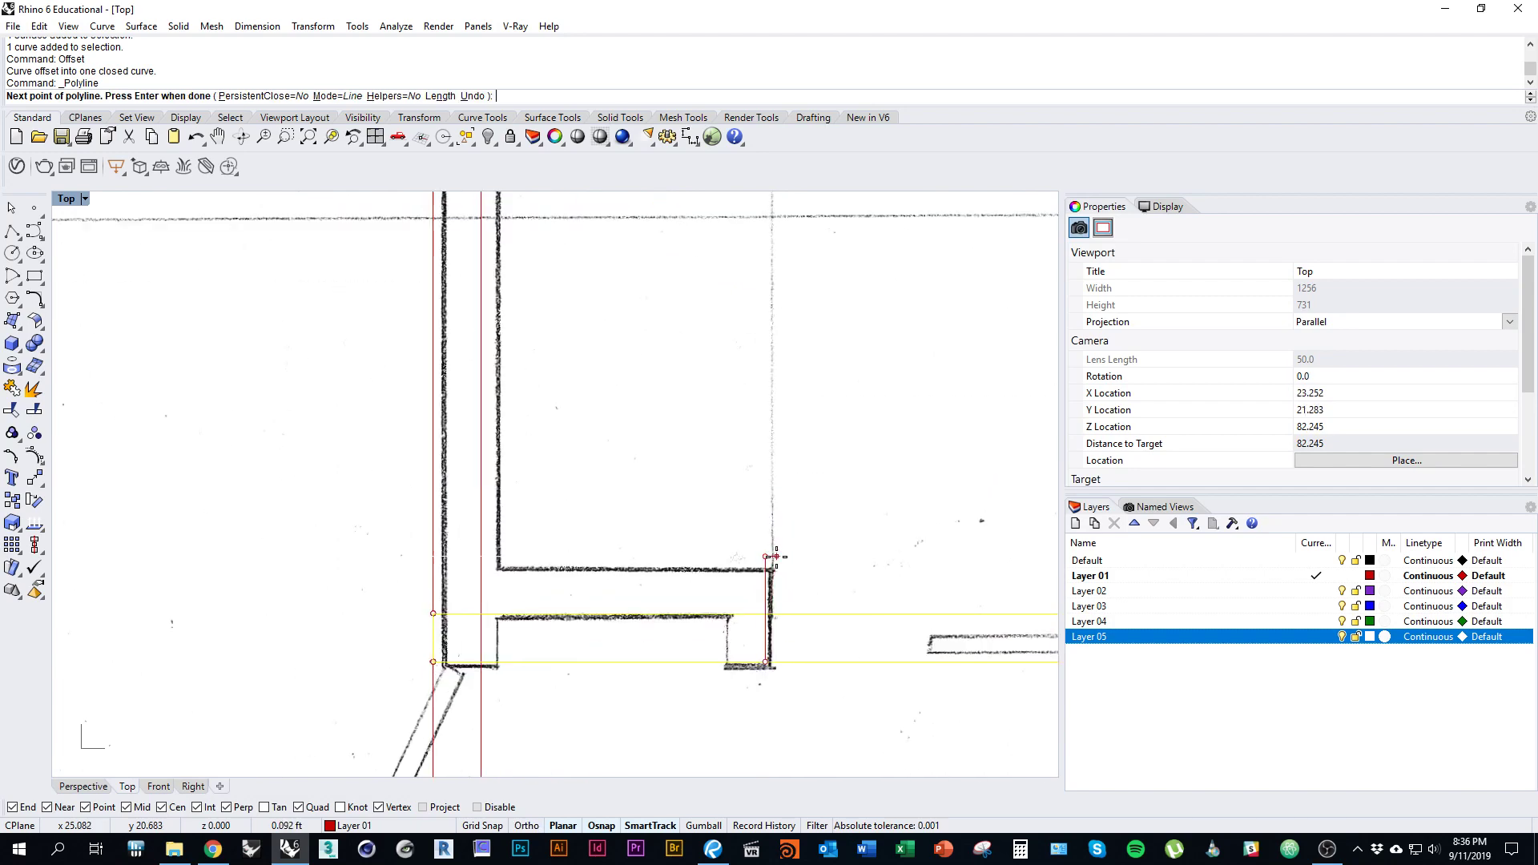
key("Return")
Step: Hide the reference drawing on Layer 05 and explode the bathroom's upper wall outline into separate segments
scroll(773, 577, "down", 4)
left_click(751, 586)
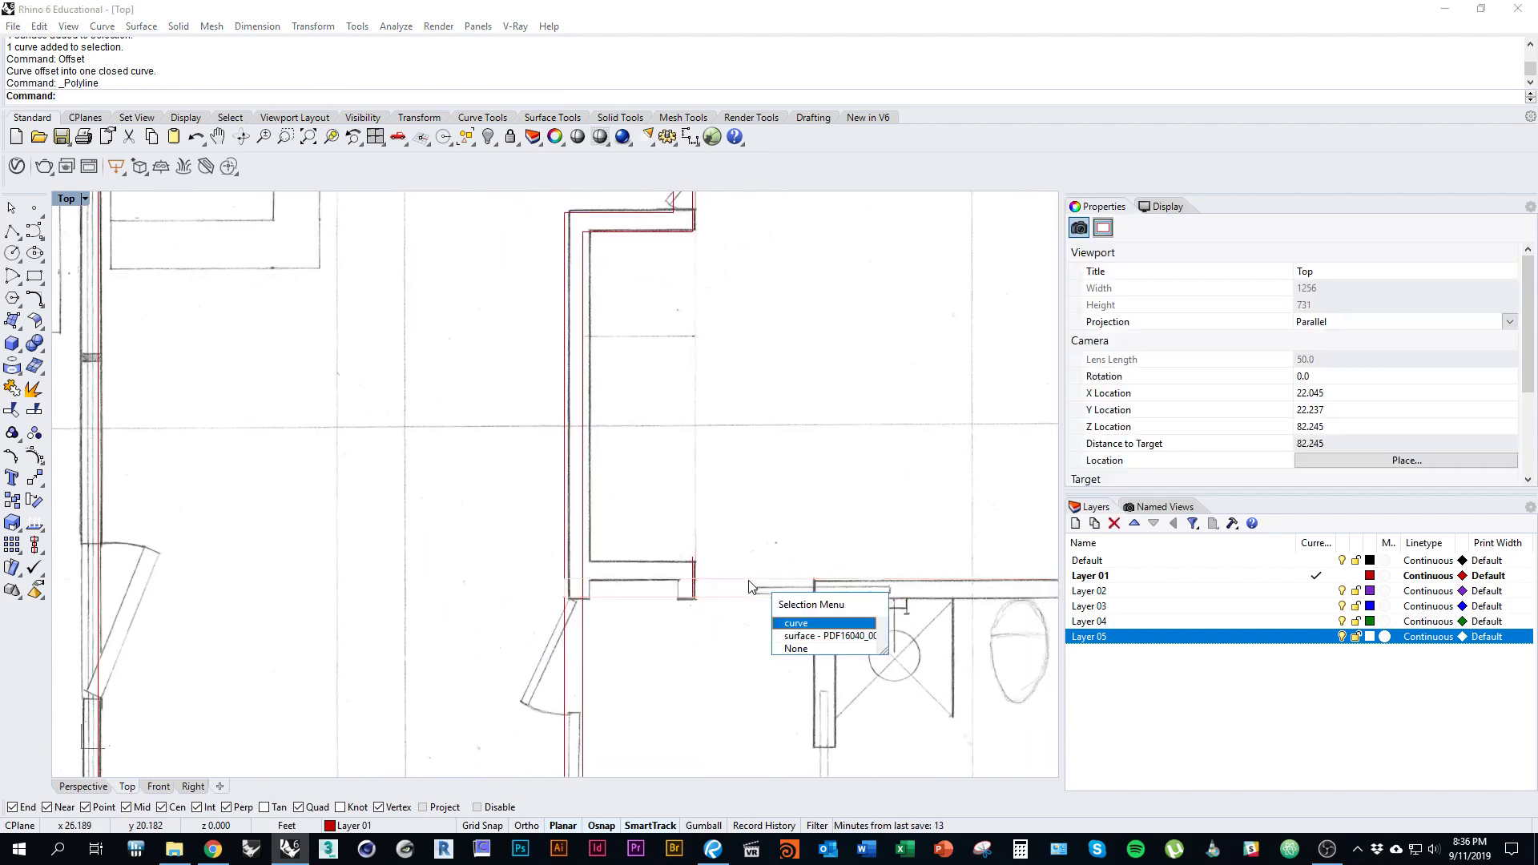
left_click(796, 624)
scroll(637, 551, "down", 1)
type("E")
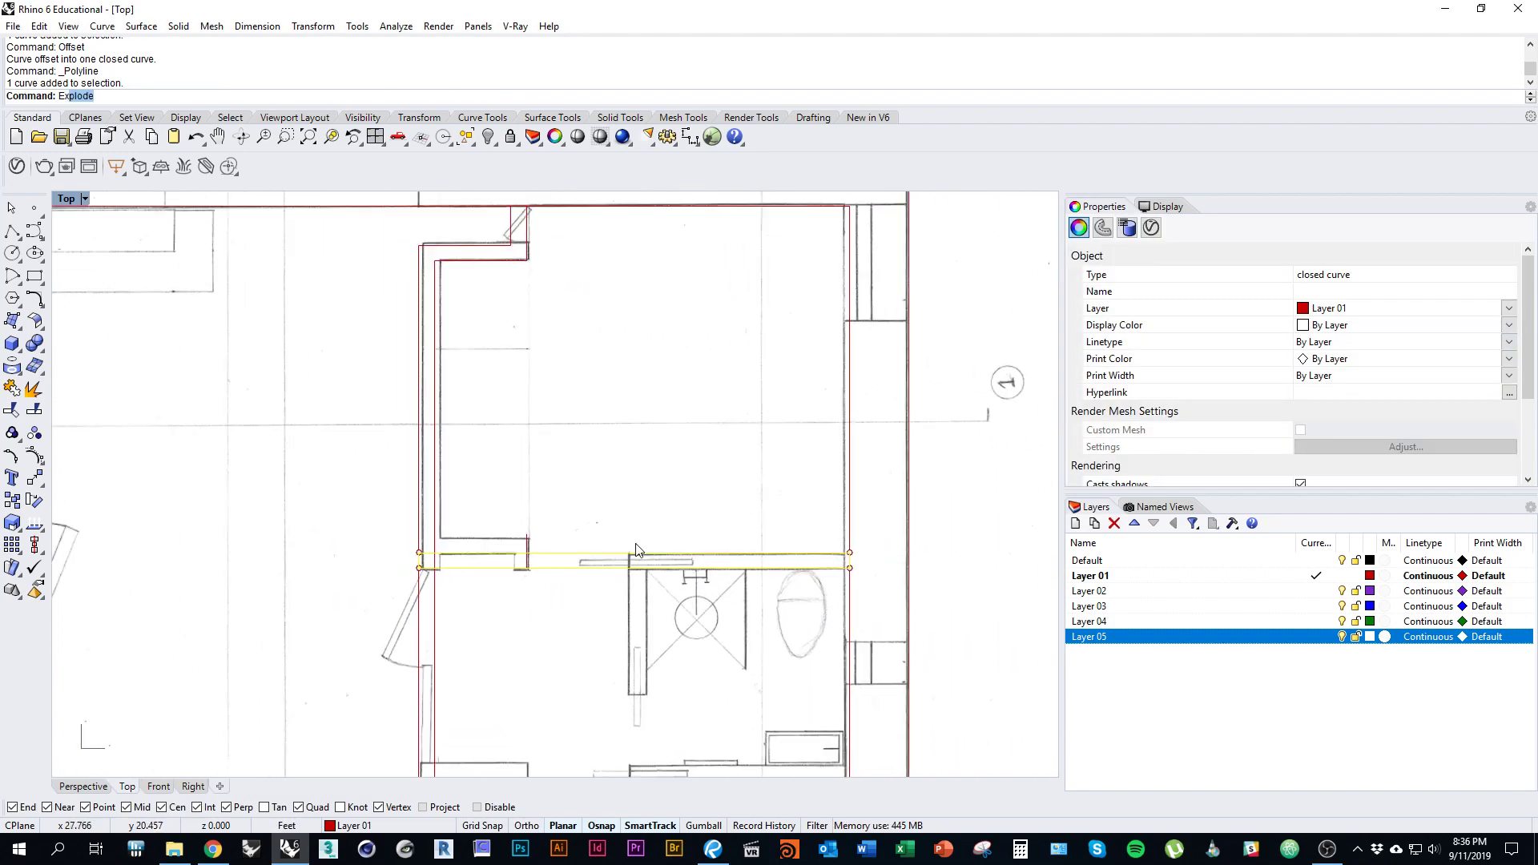
type("x")
key("Escape")
left_click(1342, 636)
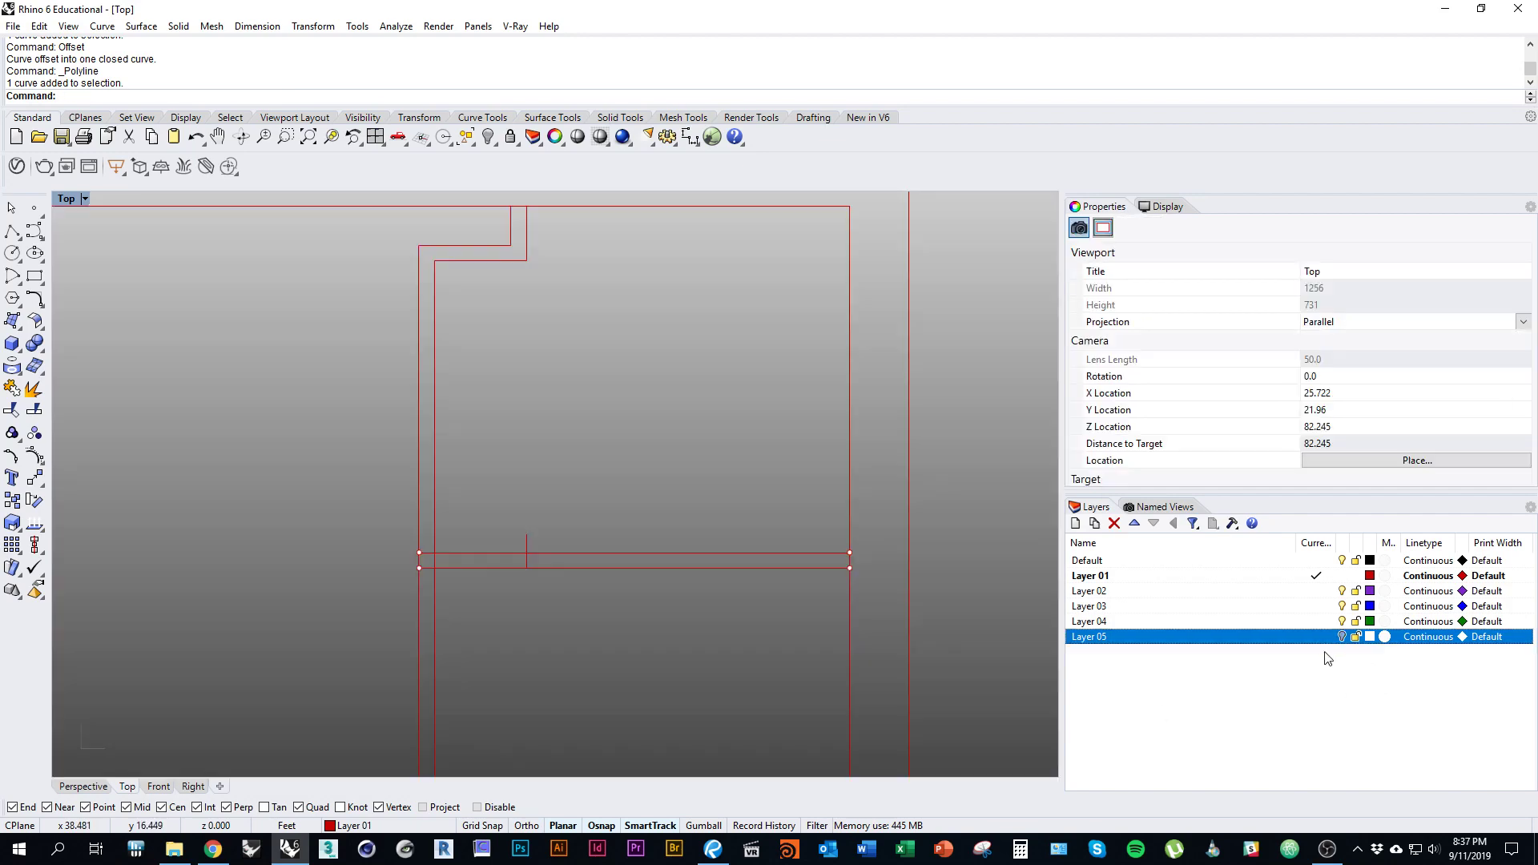
left_click(655, 554)
type("Expl")
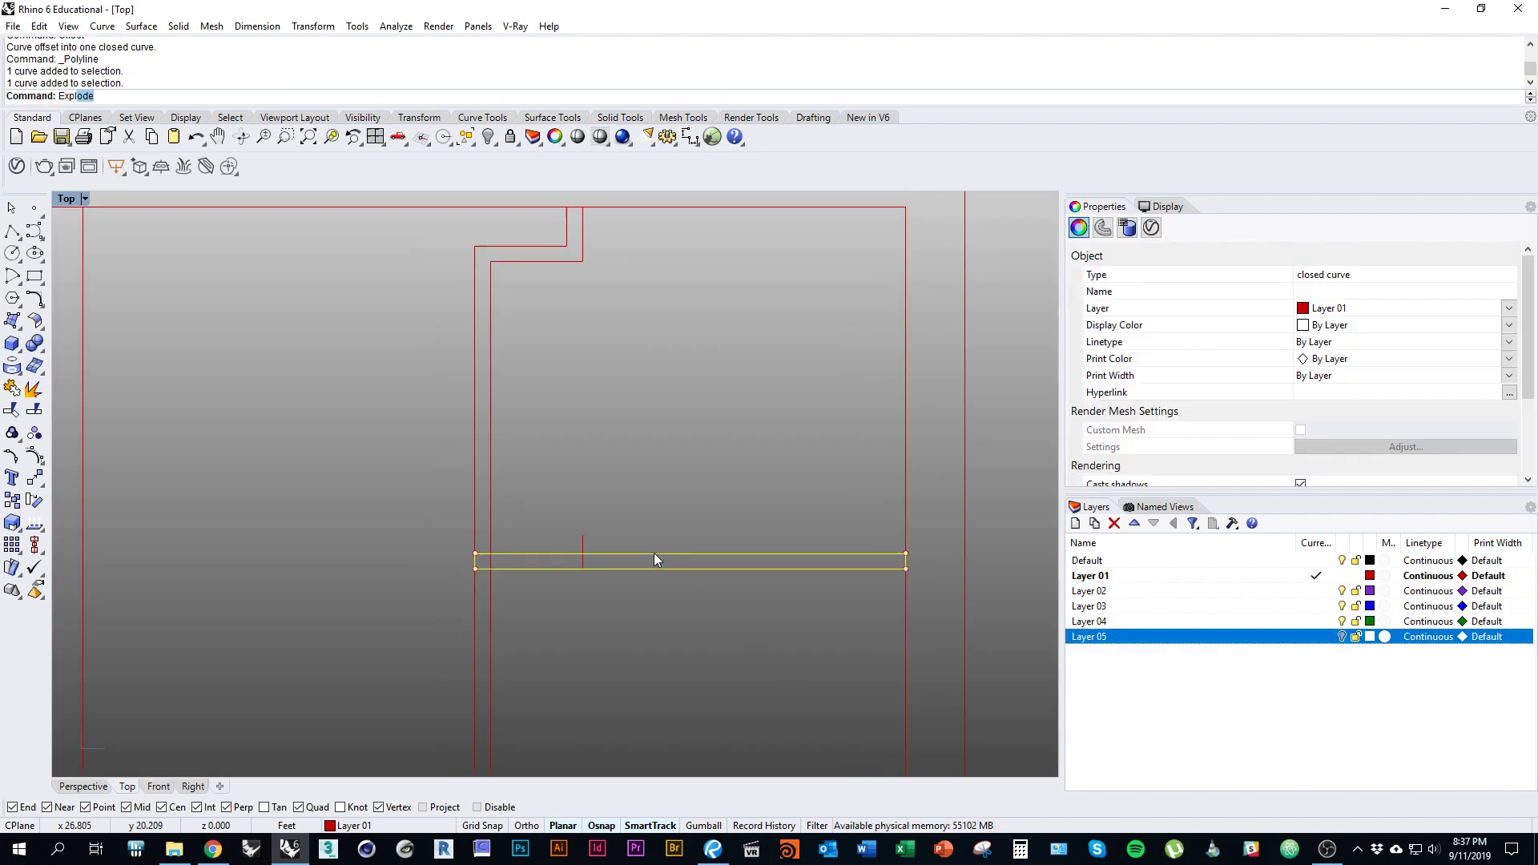
type("ode")
key("Return")
Step: Delete the two short end segments of the exploded wall, keeping its two long lines
left_click_drag(737, 523, 681, 644, "ctrl")
type("D")
key("Return")
right_click_drag(619, 626, 667, 623)
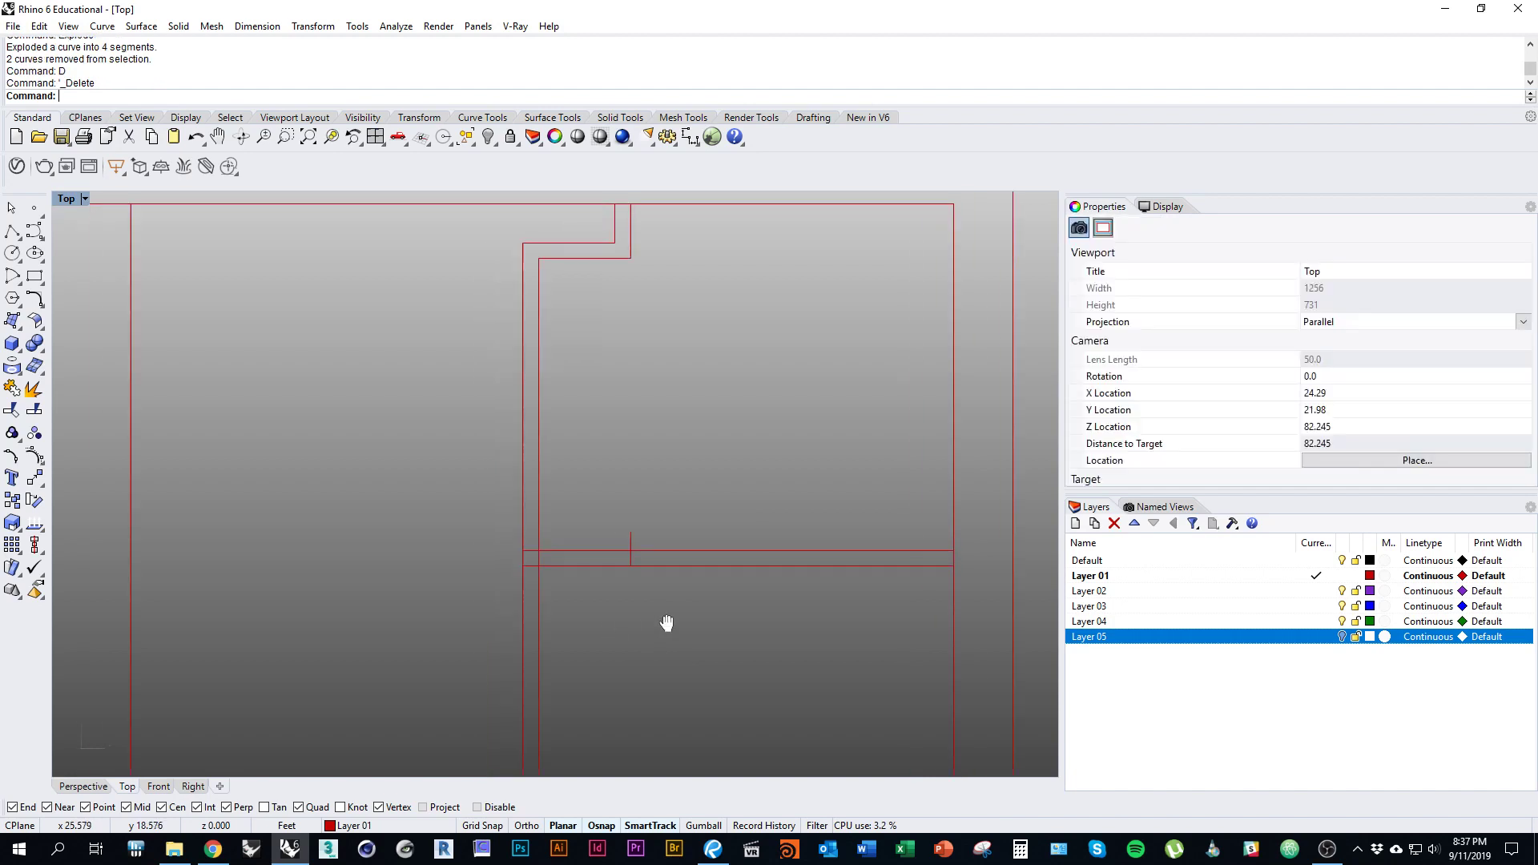
Step: Try to offset the wall's upper long line 0.4 ft upward with flat caps
scroll(641, 585, "up", 2)
left_click(619, 528)
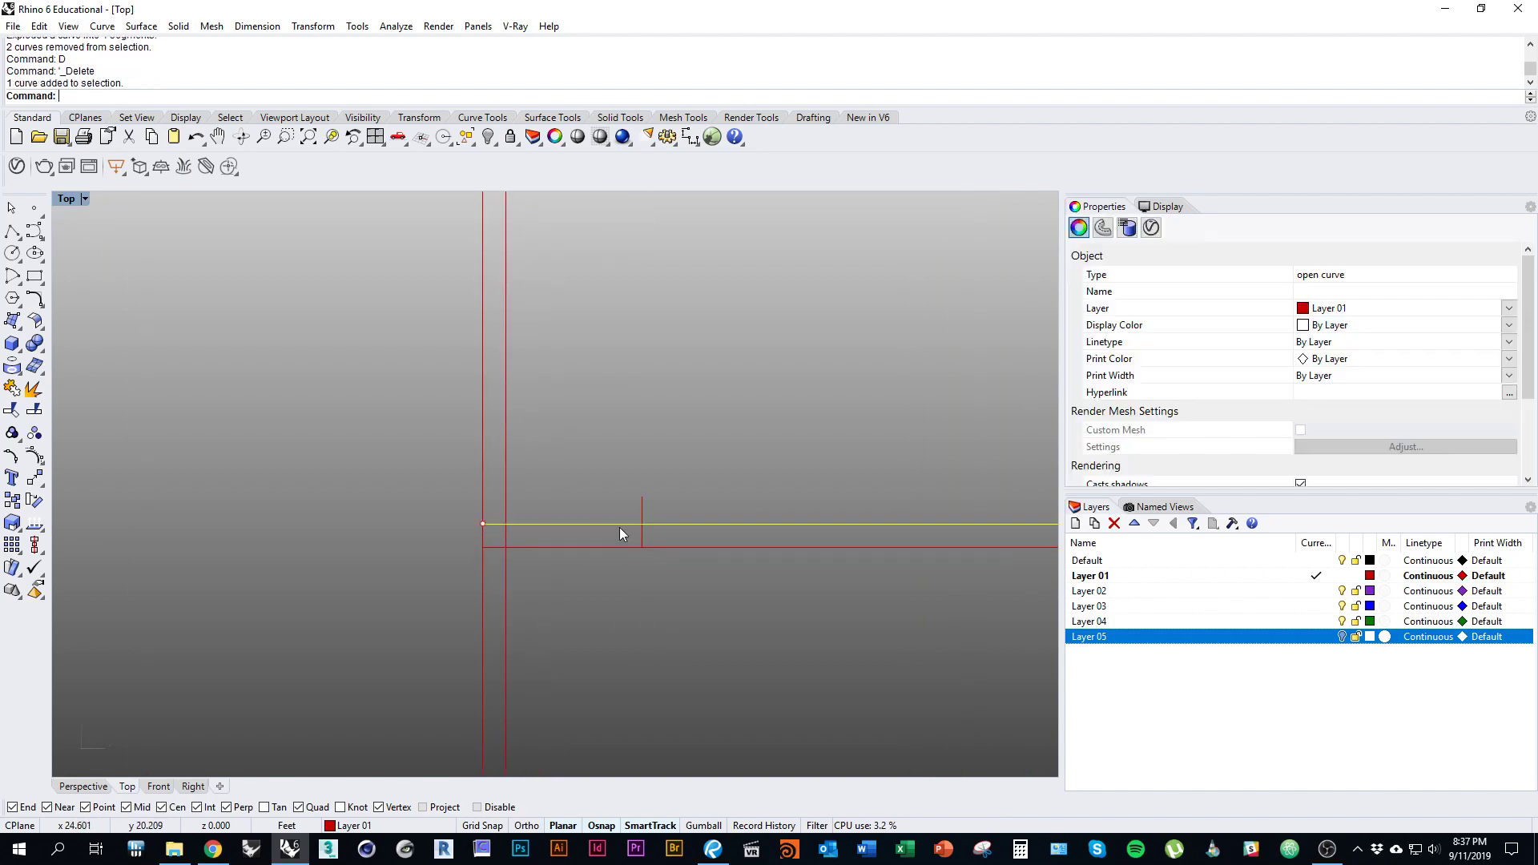
type("Offset")
key("Return")
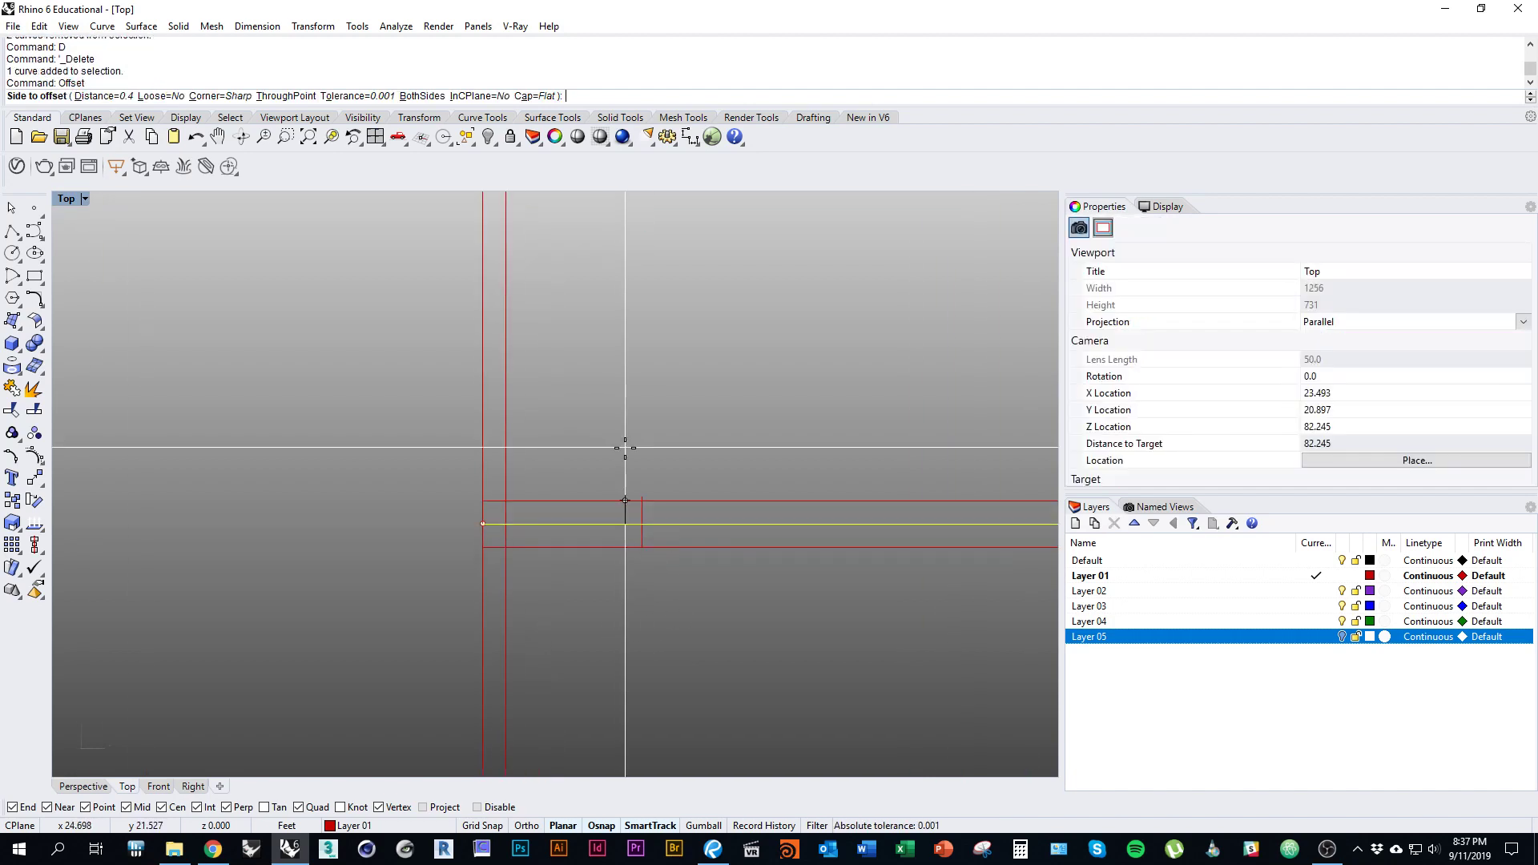
left_click(625, 448)
right_click_drag(685, 537, 633, 582)
scroll(738, 567, "up", 1)
key("ctrl+z")
Step: Offset the wall's upper long line 0.4 ft upward with the cap set to None
key("Return")
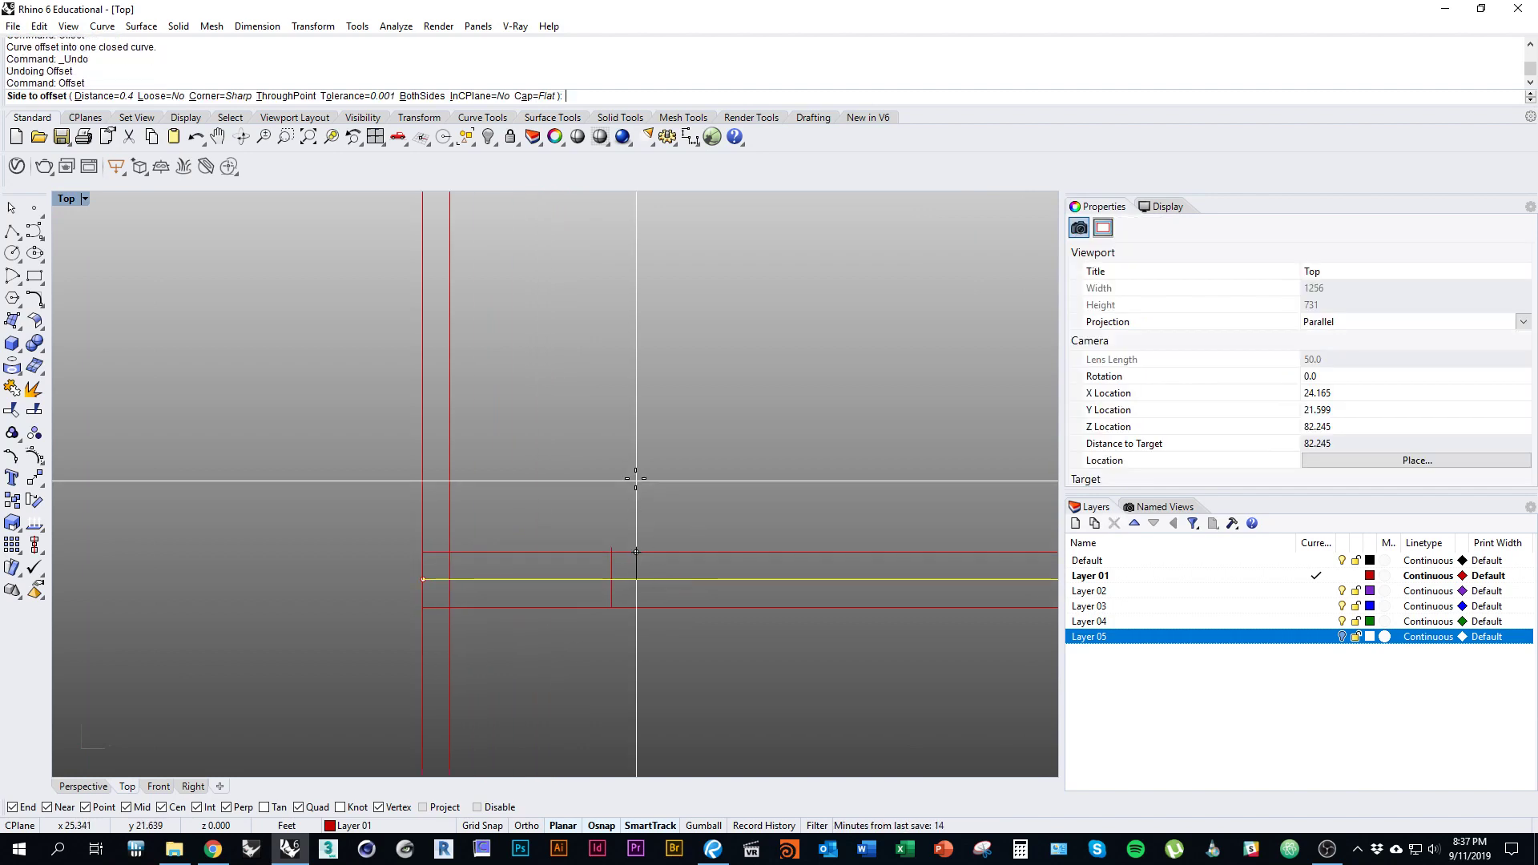
left_click(536, 95)
left_click(79, 96)
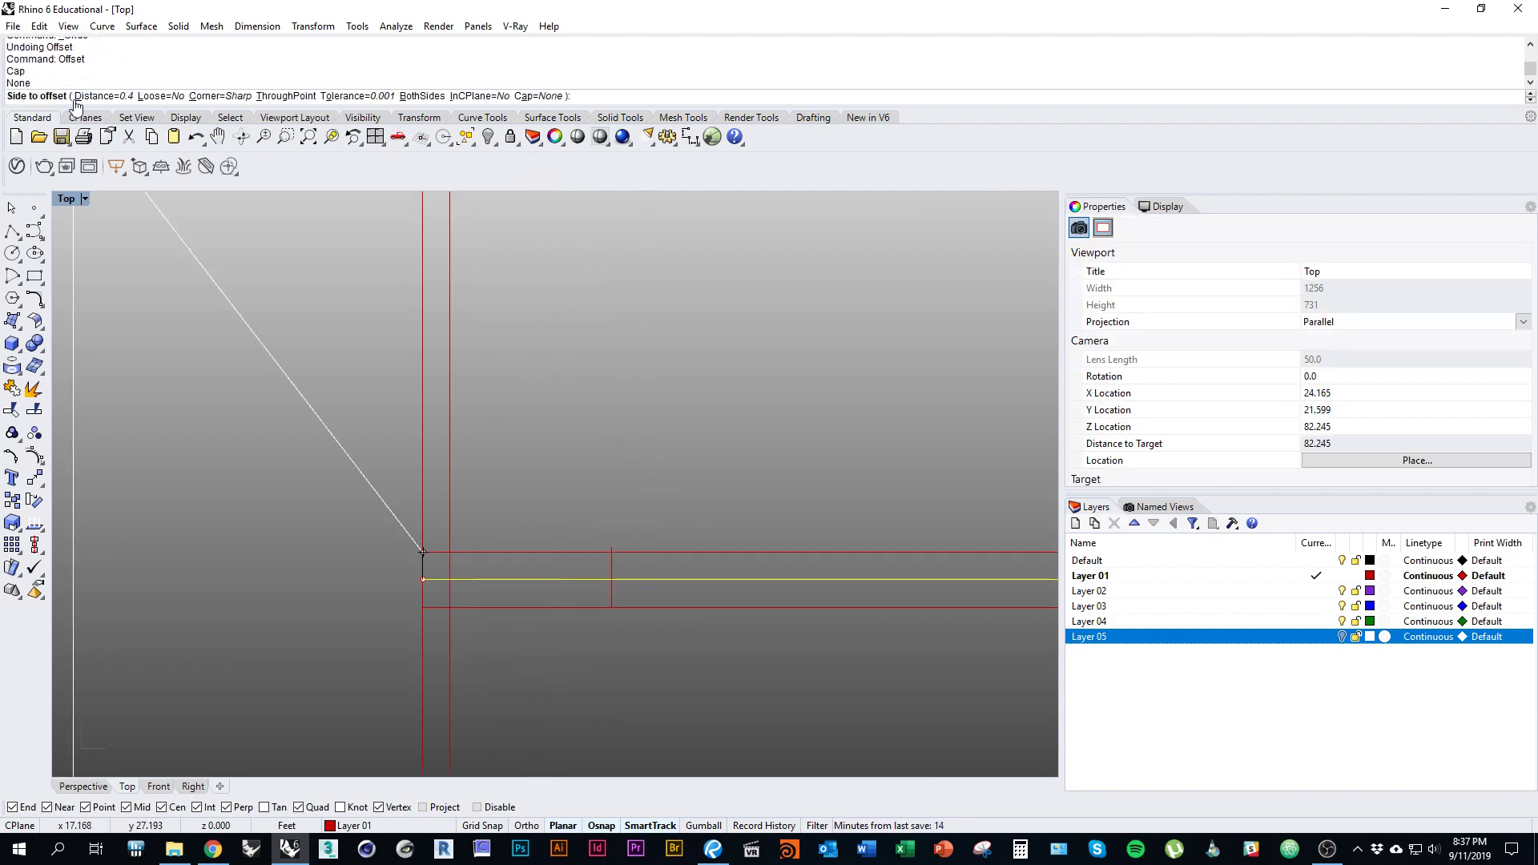
left_click(566, 502)
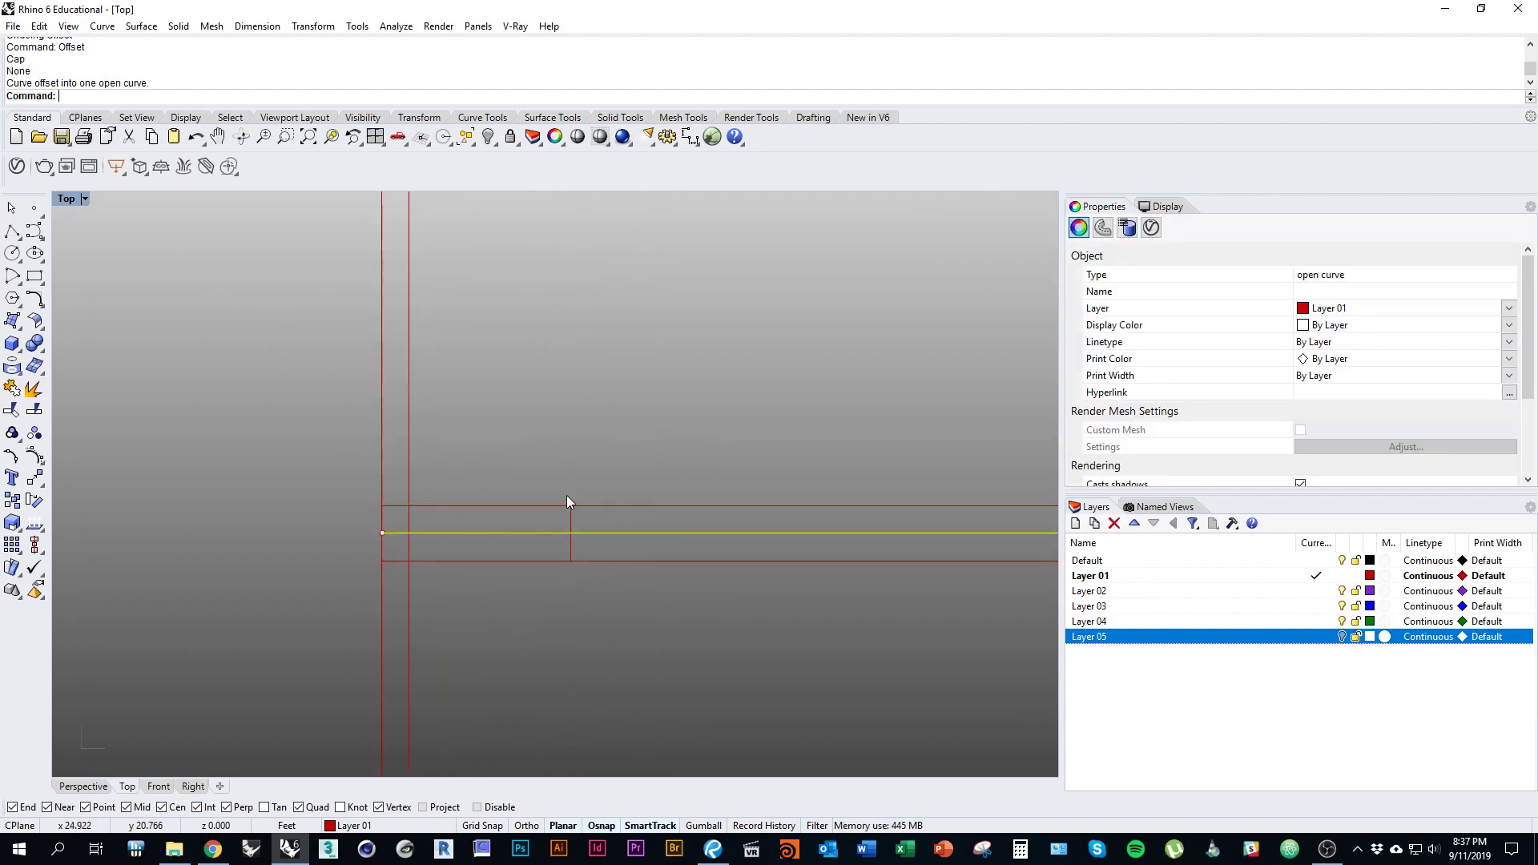
right_click_drag(567, 497, 603, 494)
left_click(564, 519)
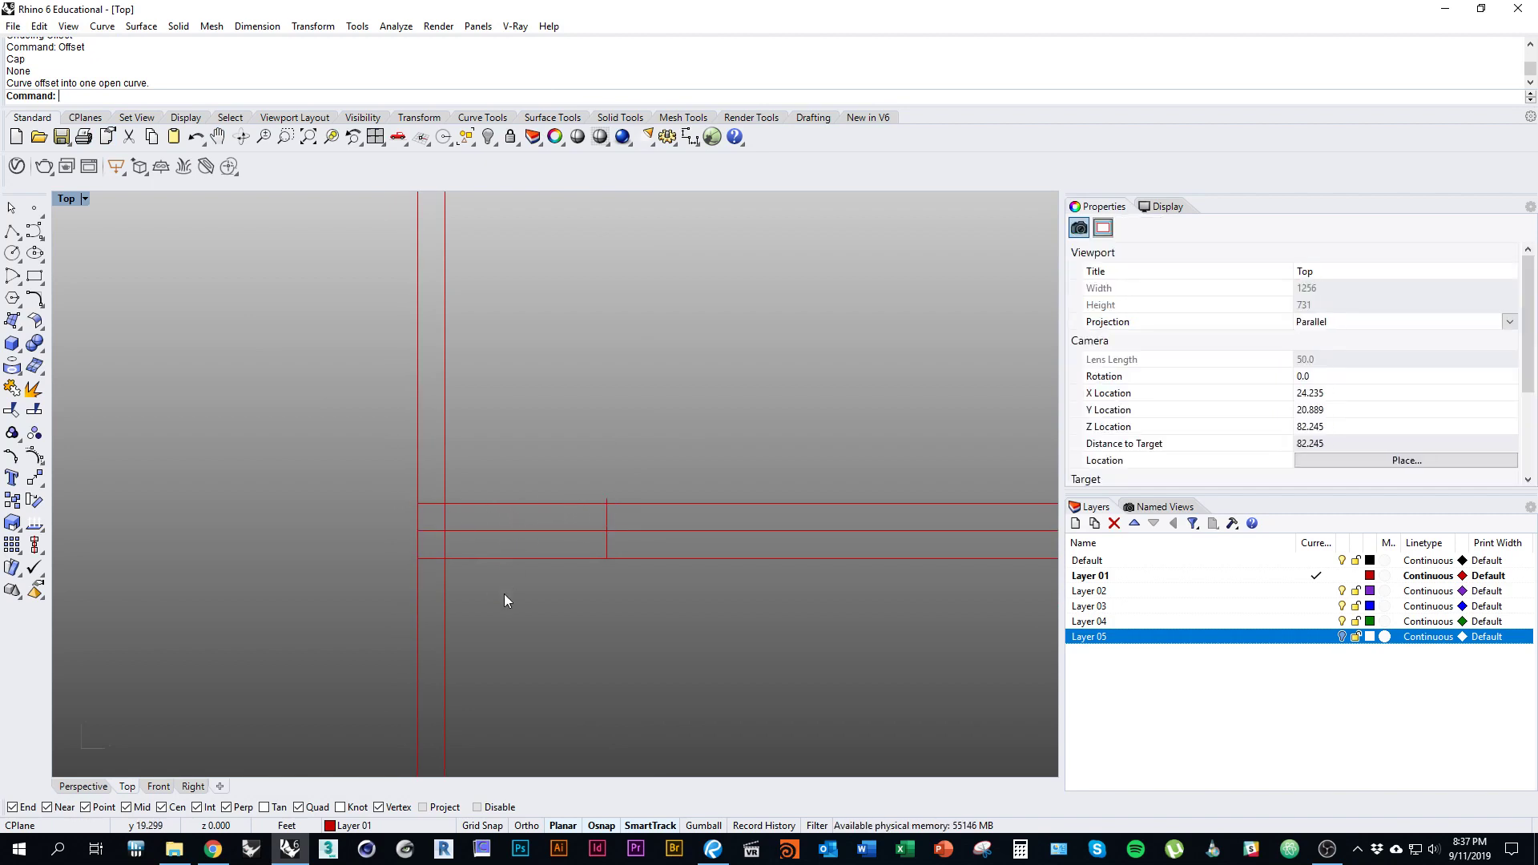
Step: Compare the lines with the reference drawing on Layer 05 and offset the short vertical line 0.4 ft toward the partition wall
scroll(608, 591, "up", 2)
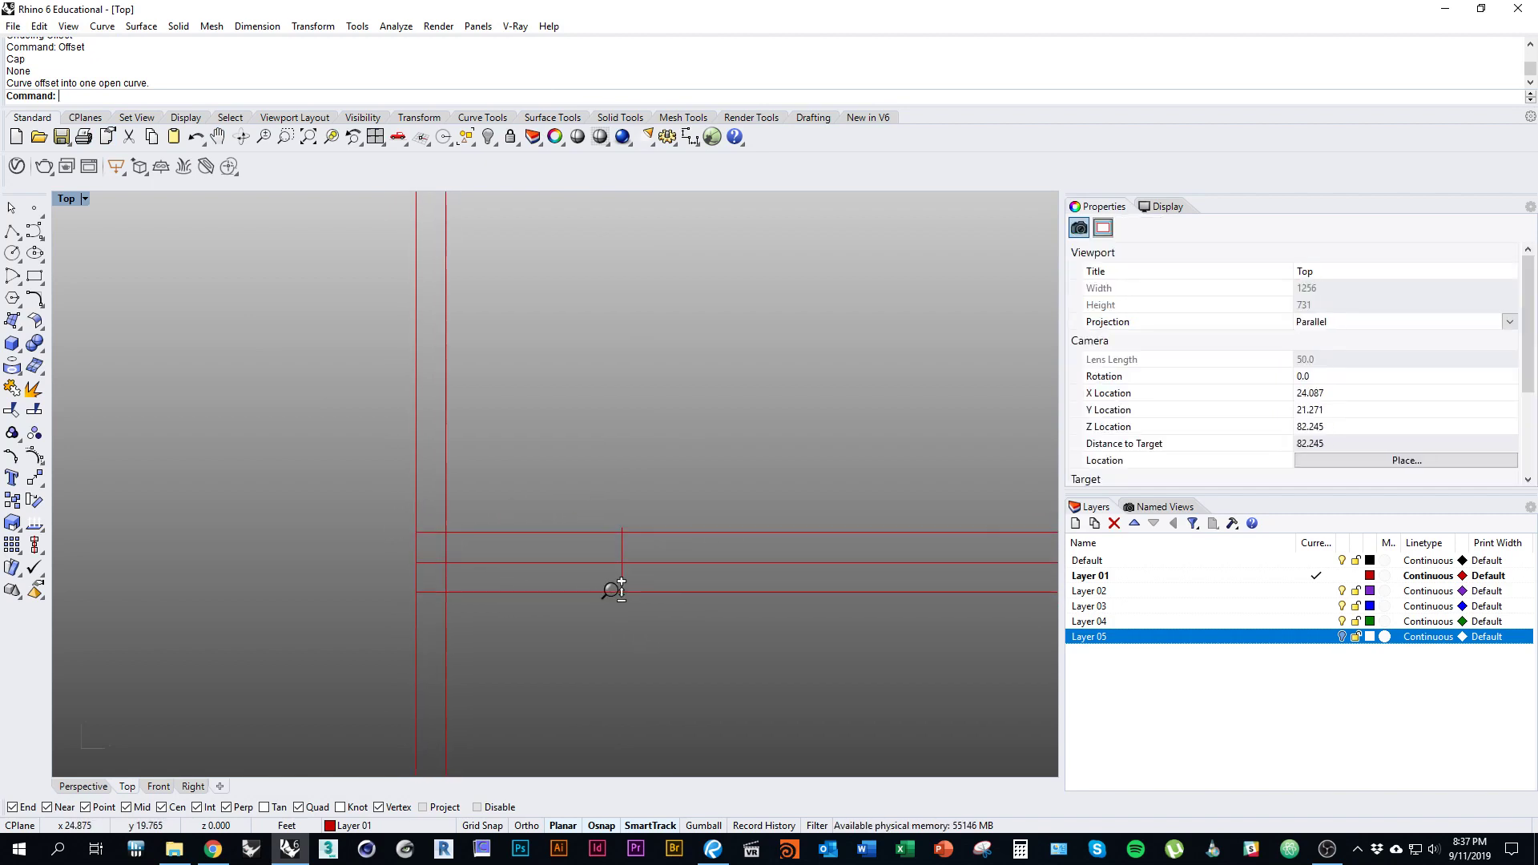
left_click(1341, 637)
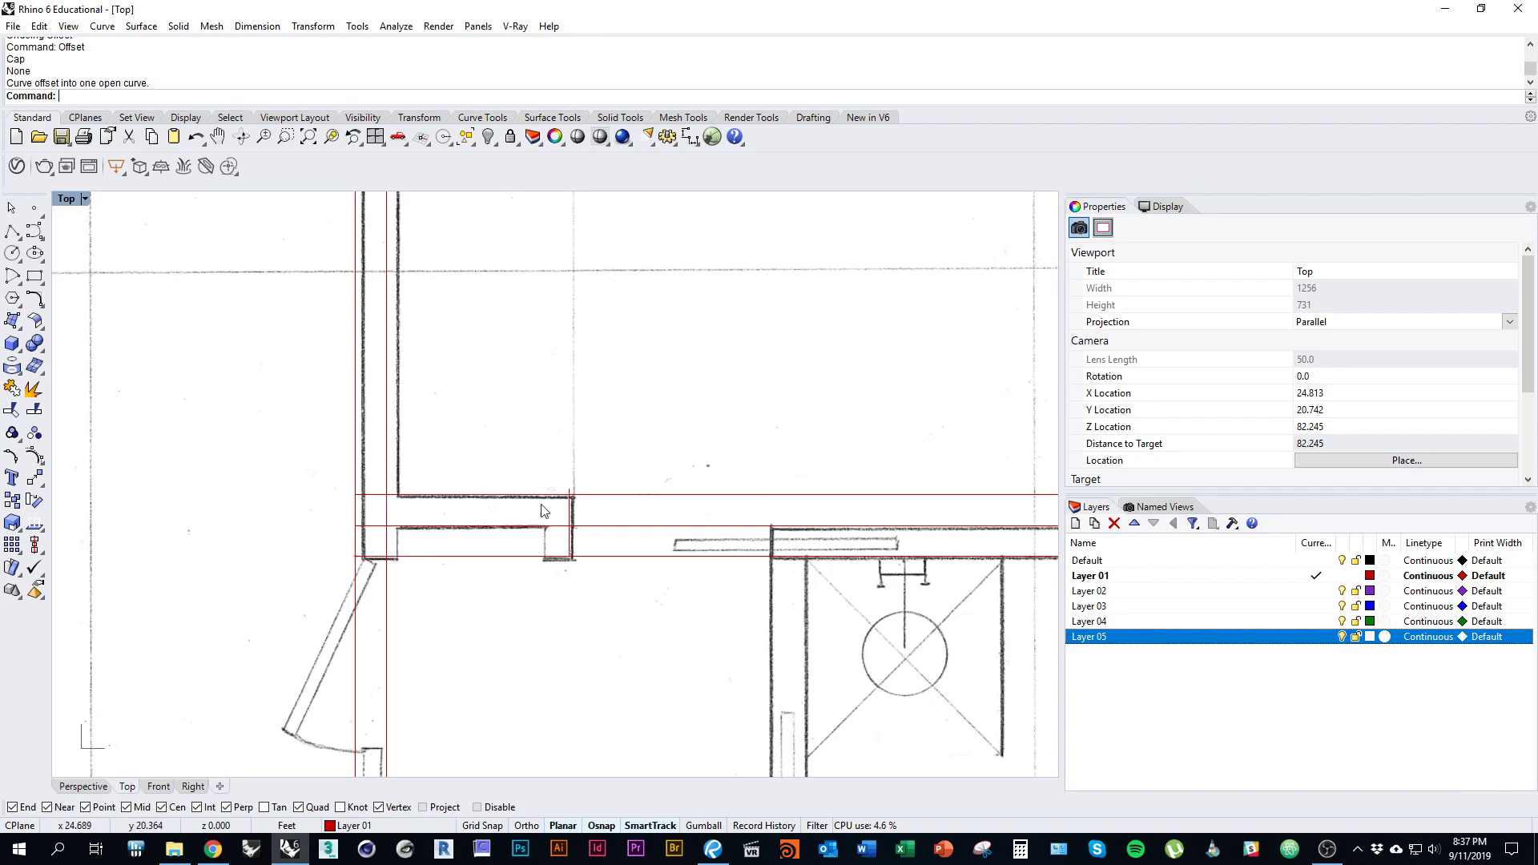
left_click(1341, 637)
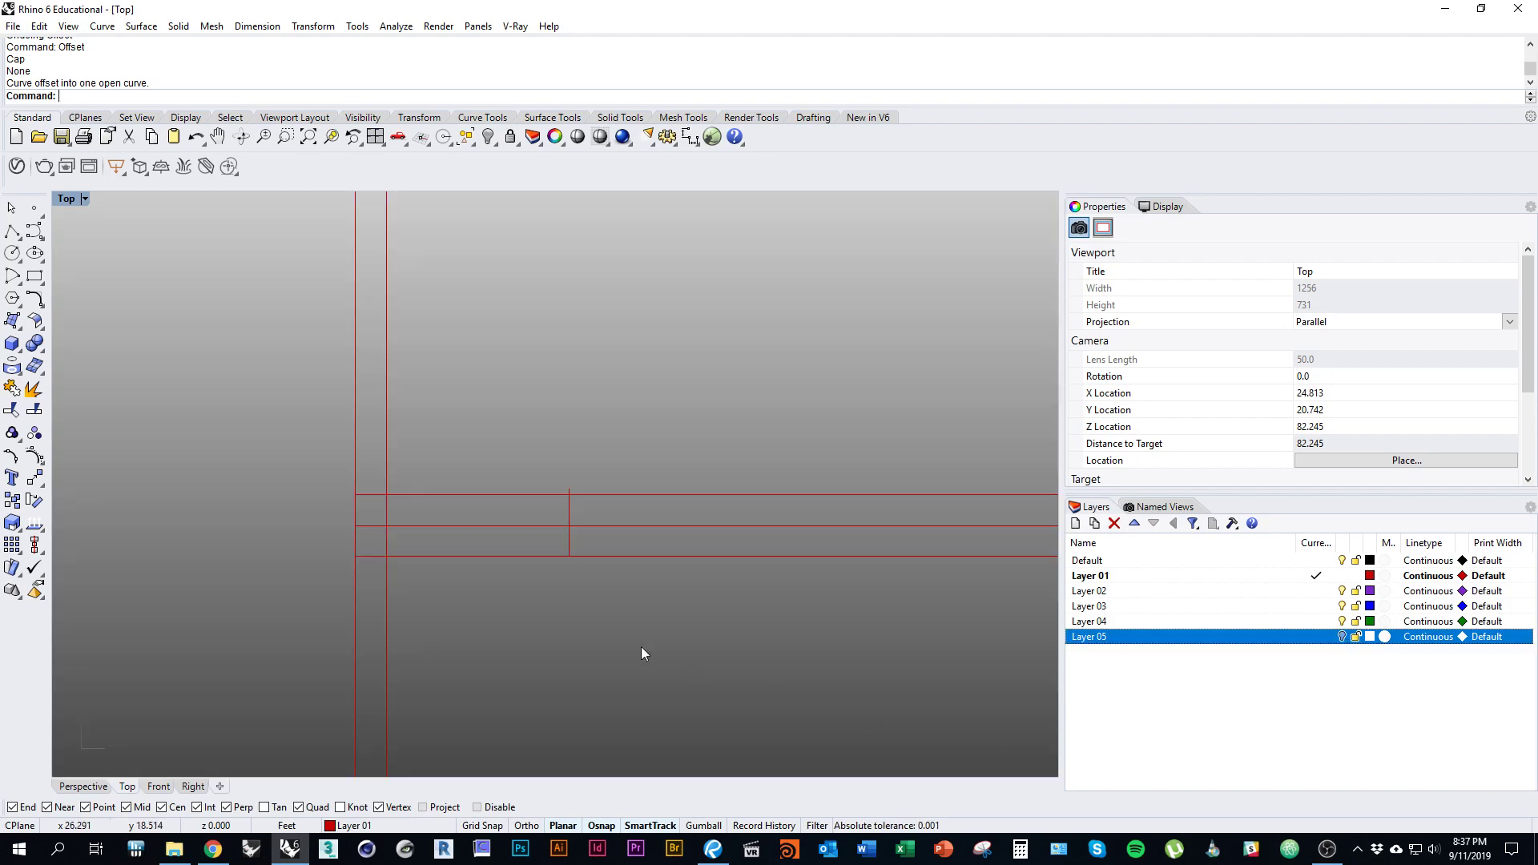
right_click_drag(641, 653, 745, 656)
left_click(673, 544)
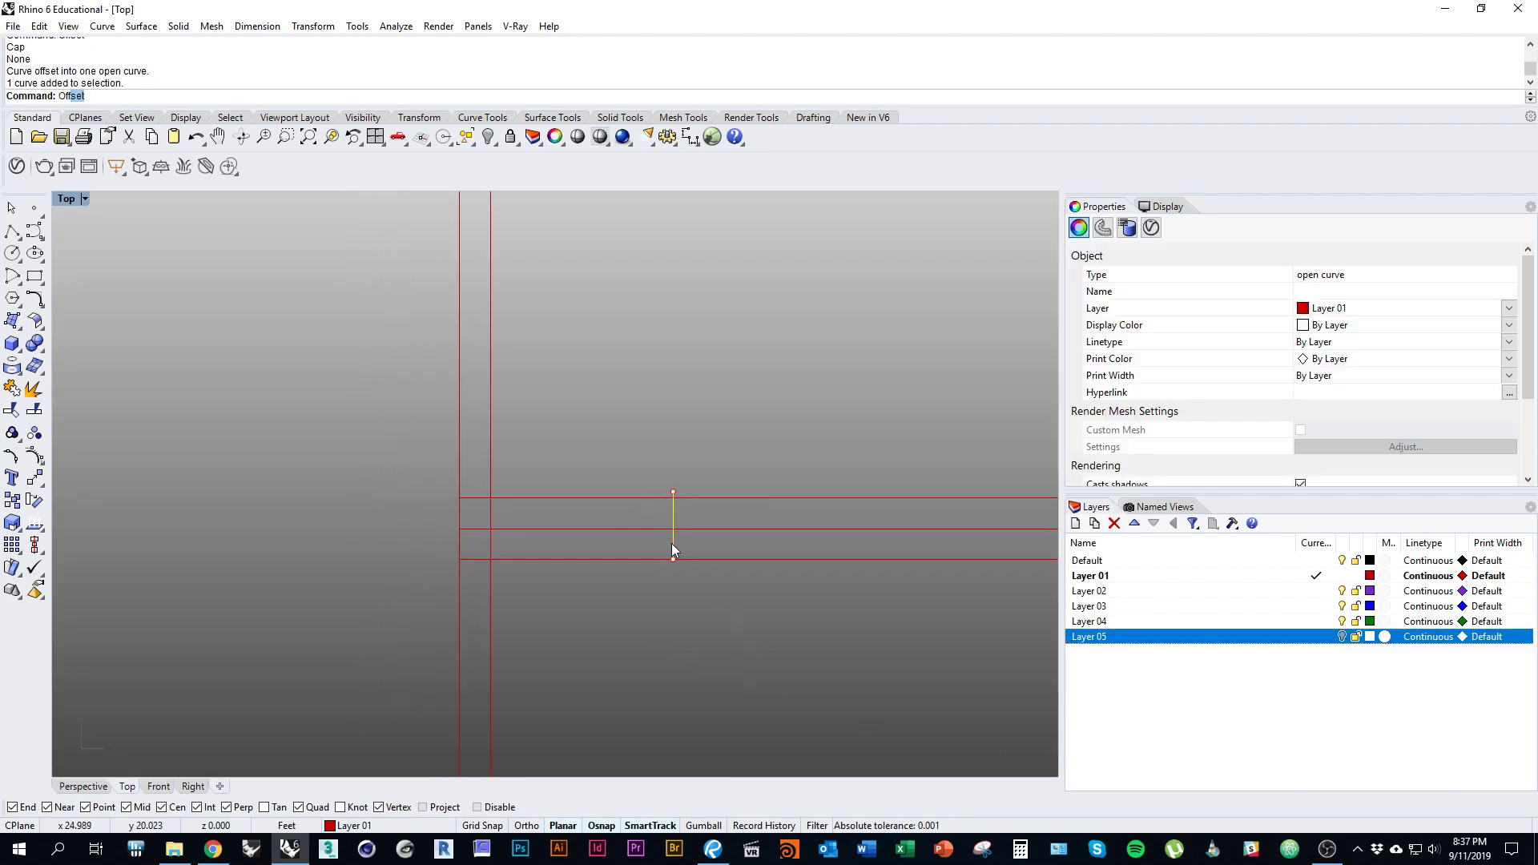
key("Return")
left_click(556, 558)
right_click_drag(667, 623, 520, 617)
scroll(521, 617, "down", 2)
Step: Select the three horizontal wall lines and two short verticals and trim them into a stepped double-line wall
left_click_drag(598, 643, 425, 479)
scroll(509, 553, "up", 4)
key("ctrl+t")
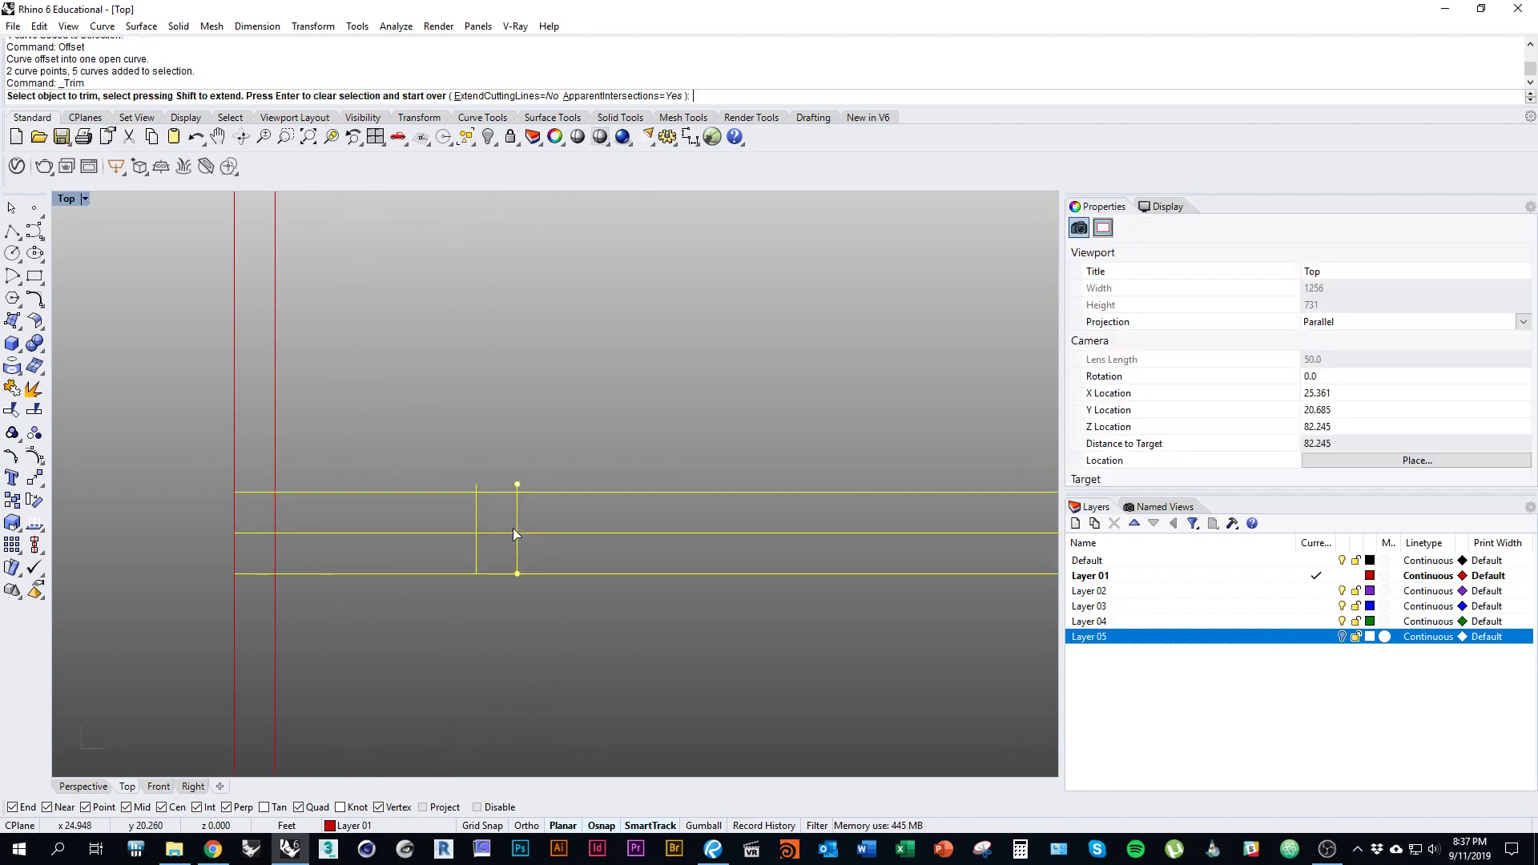
scroll(514, 535, "up", 3)
left_click(537, 481)
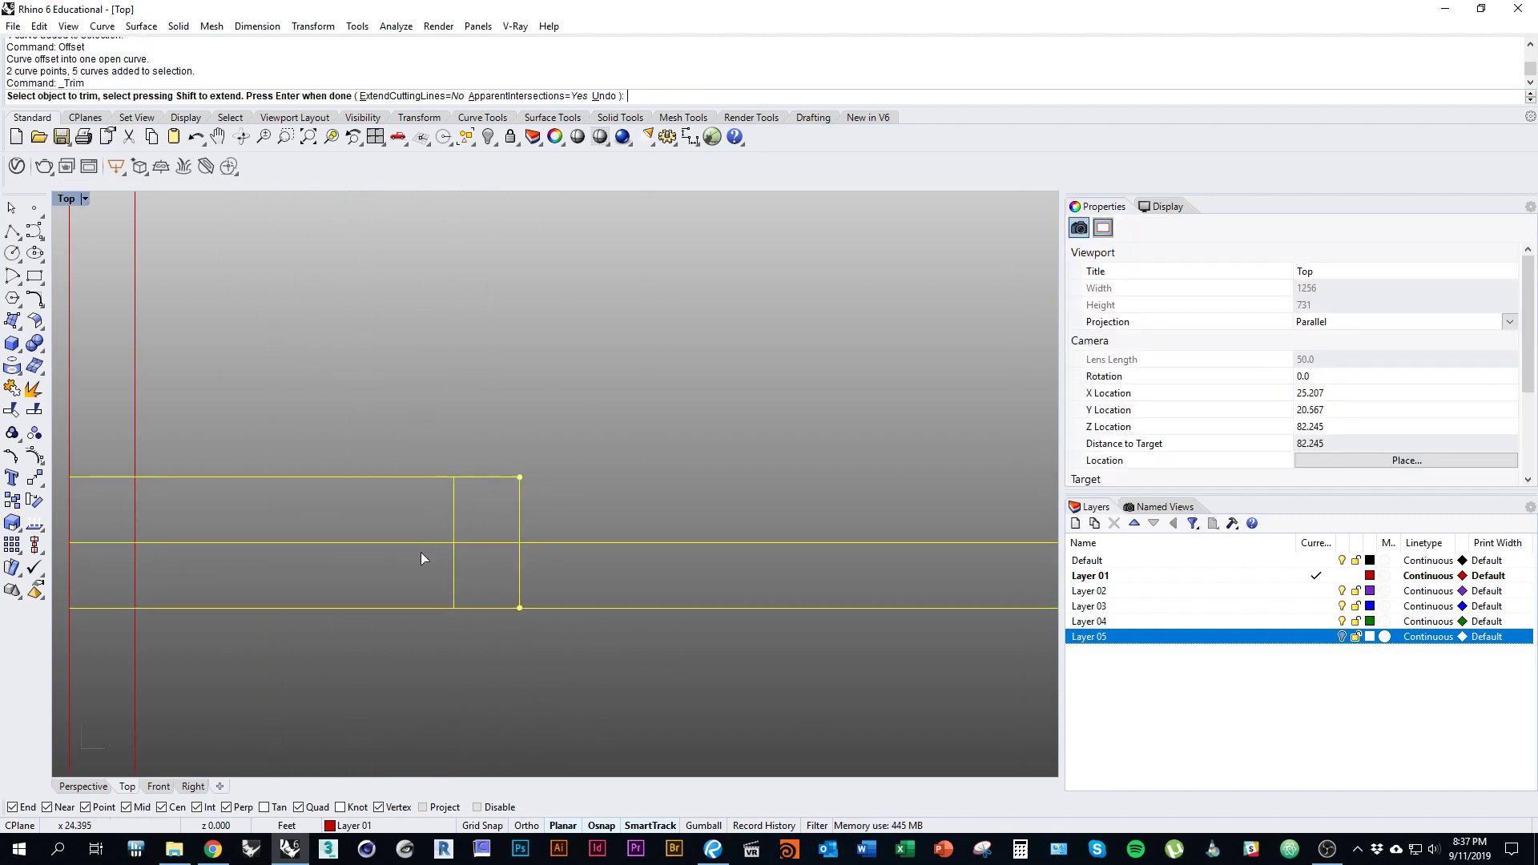
left_click(402, 608)
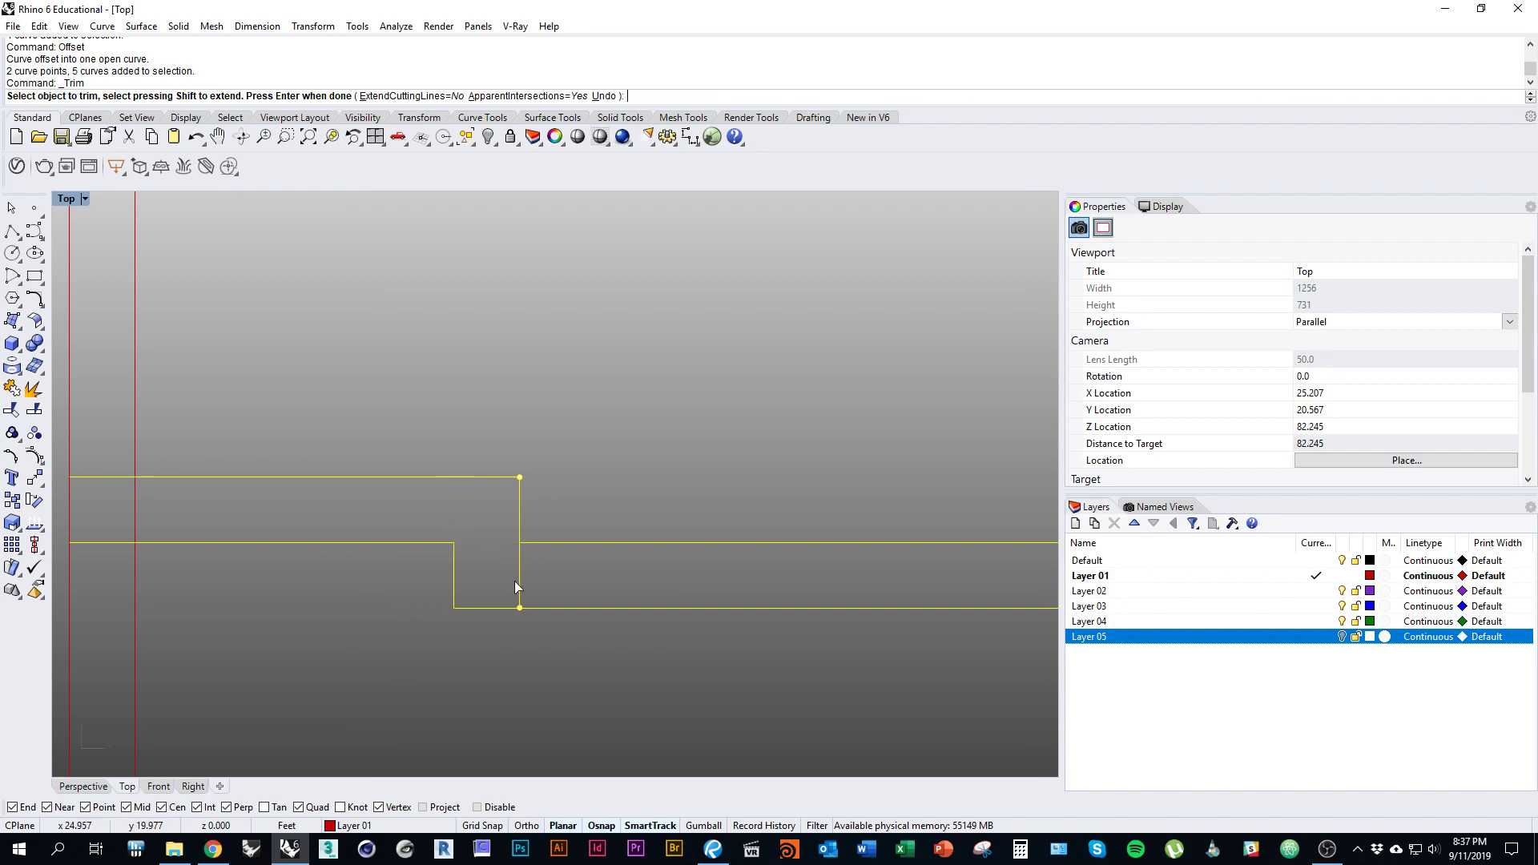
Step: Finish trimming and join the stepped wall's segments into continuous upper and lower curves
scroll(570, 550, "down", 6)
type("joi")
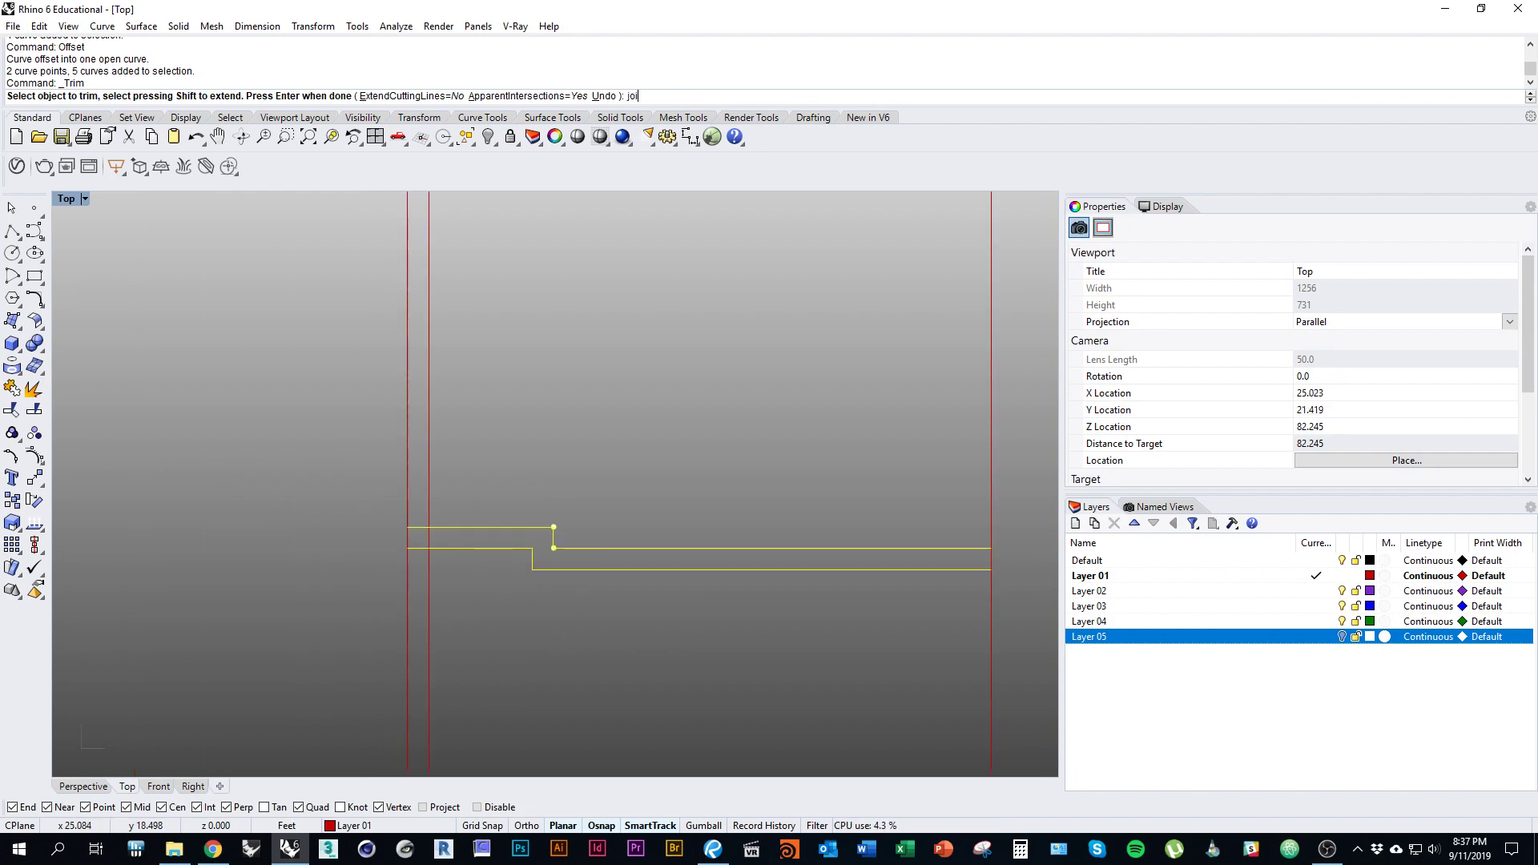
type("n")
key("Return")
key("Return")
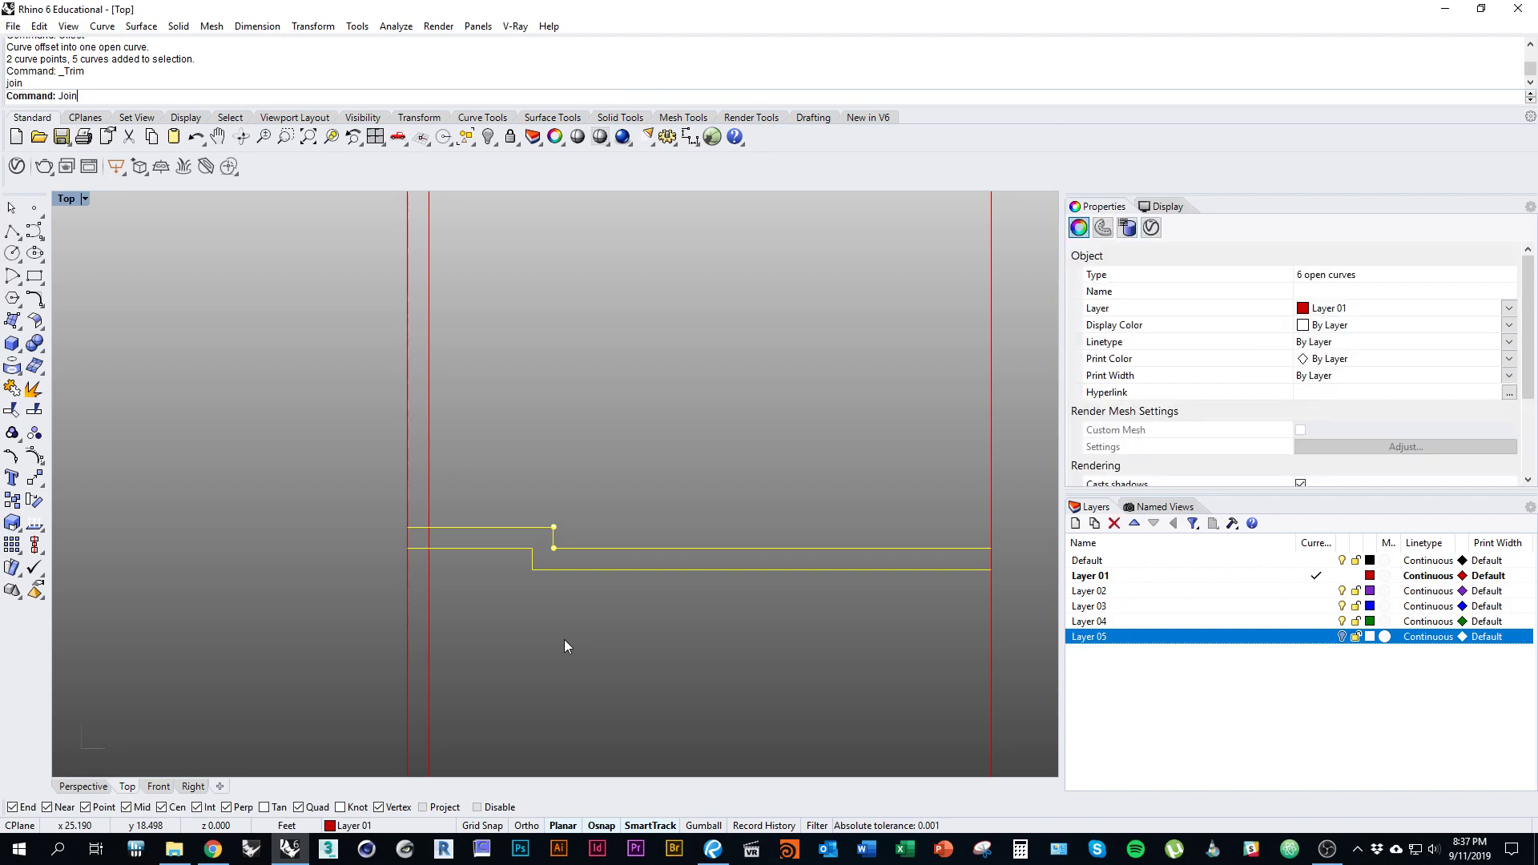
key("Return")
scroll(565, 609, "down", 3)
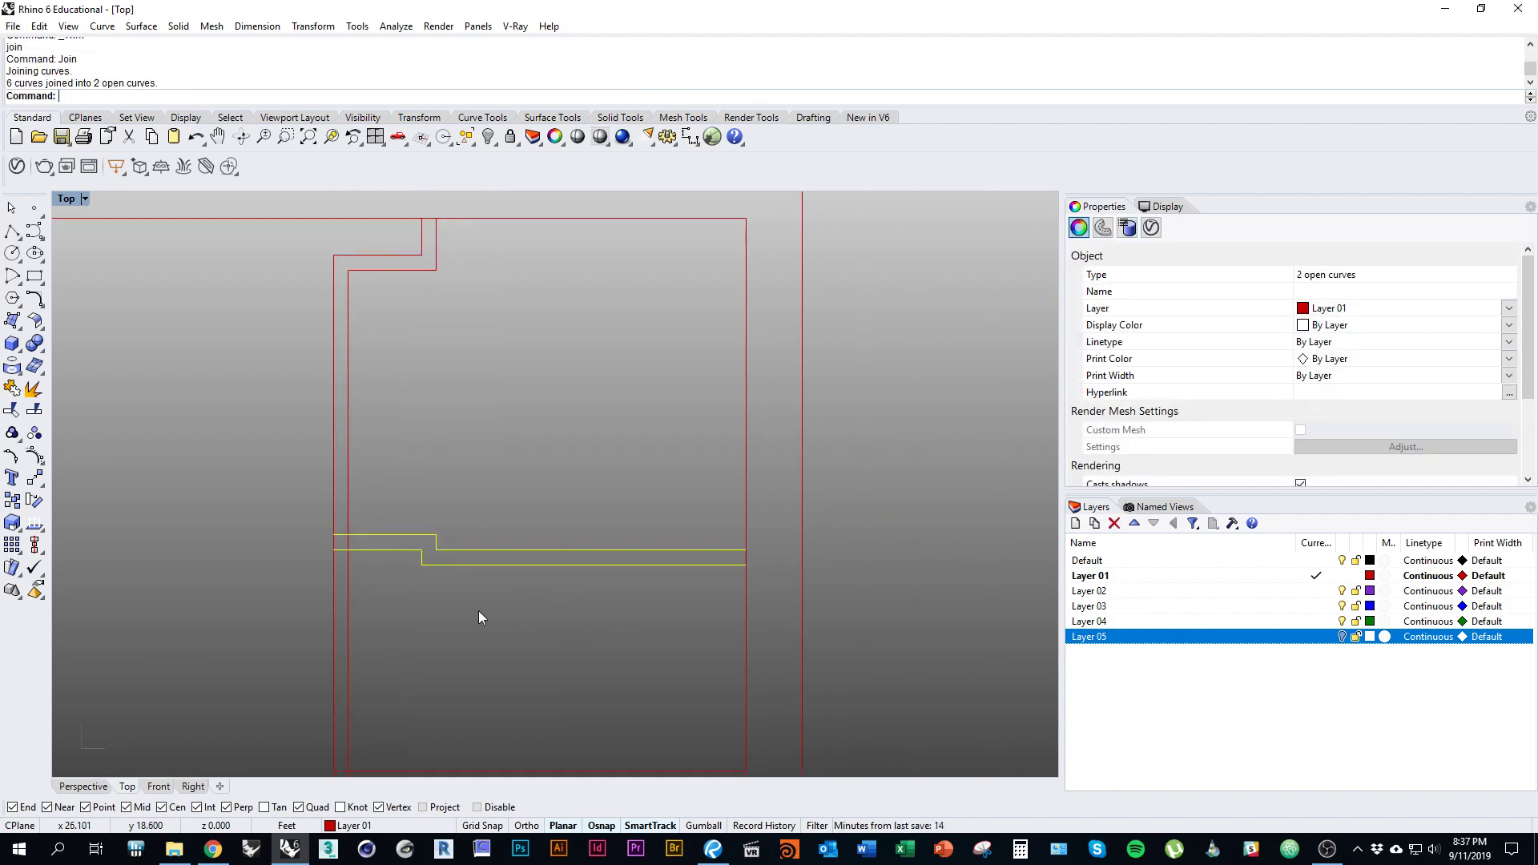
Step: Reselect both stepped wall curves and draw a line closing the wall's right end at the outer wall
left_click(577, 622)
right_click_drag(576, 621, 612, 618)
left_click_drag(612, 618, 455, 463)
right_click_drag(461, 564, 561, 567)
scroll(514, 548, "up", 6)
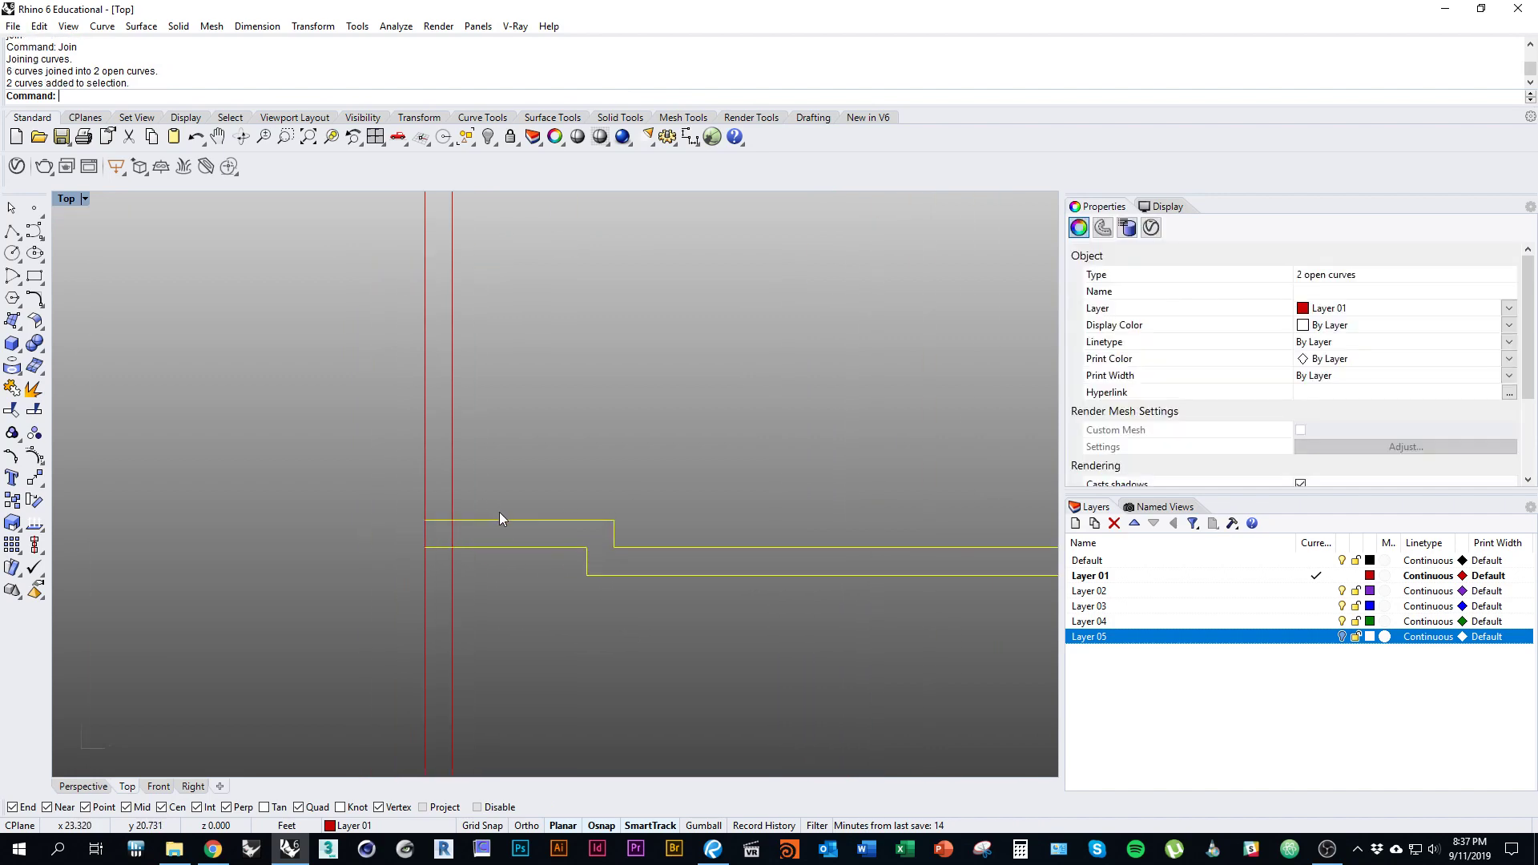
scroll(500, 514, "down", 3)
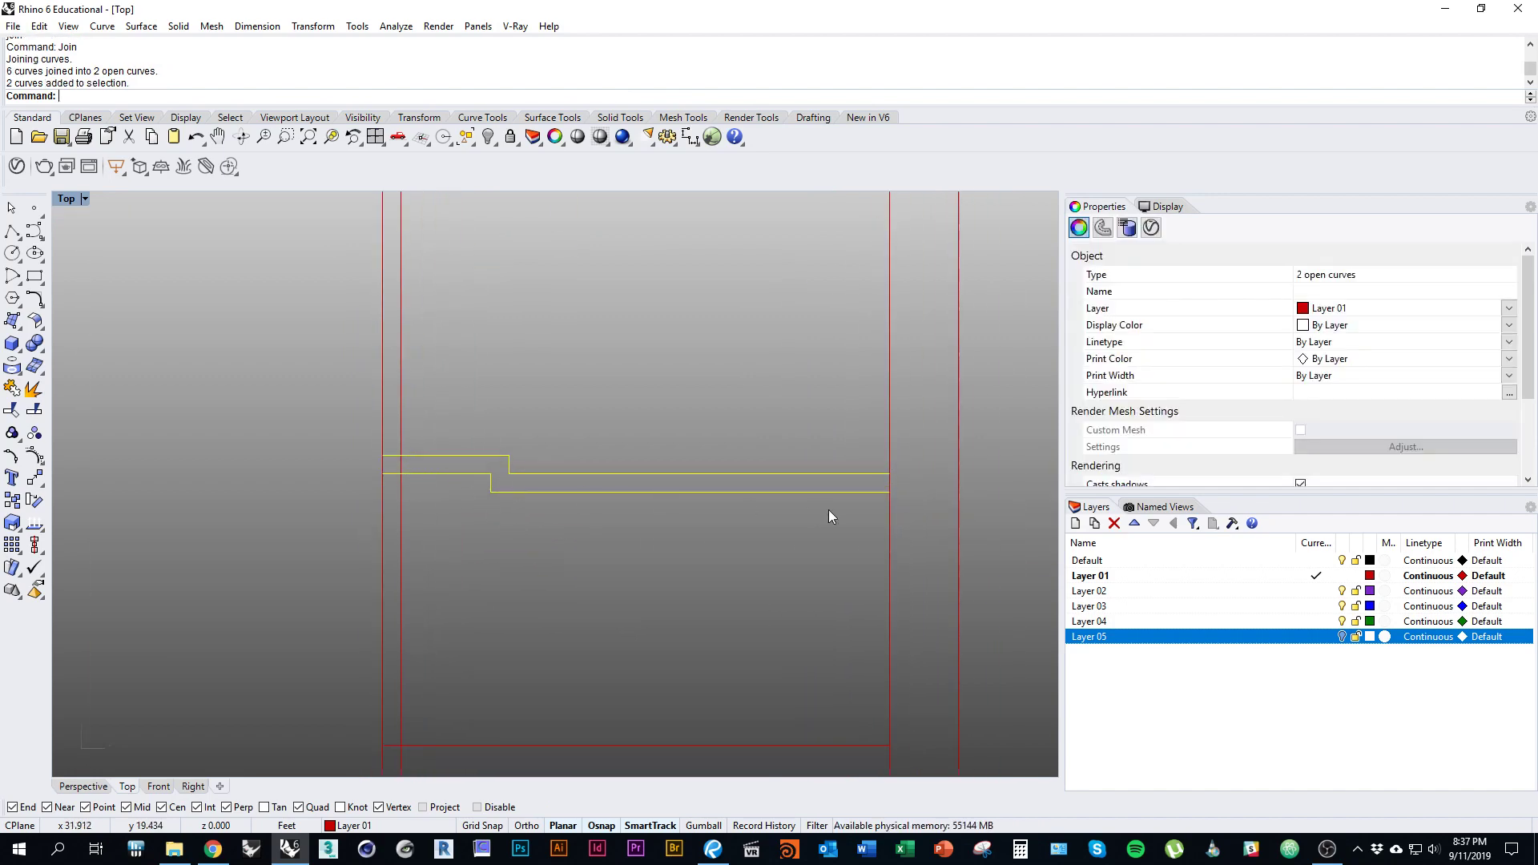
key("Return")
scroll(876, 481, "up", 3)
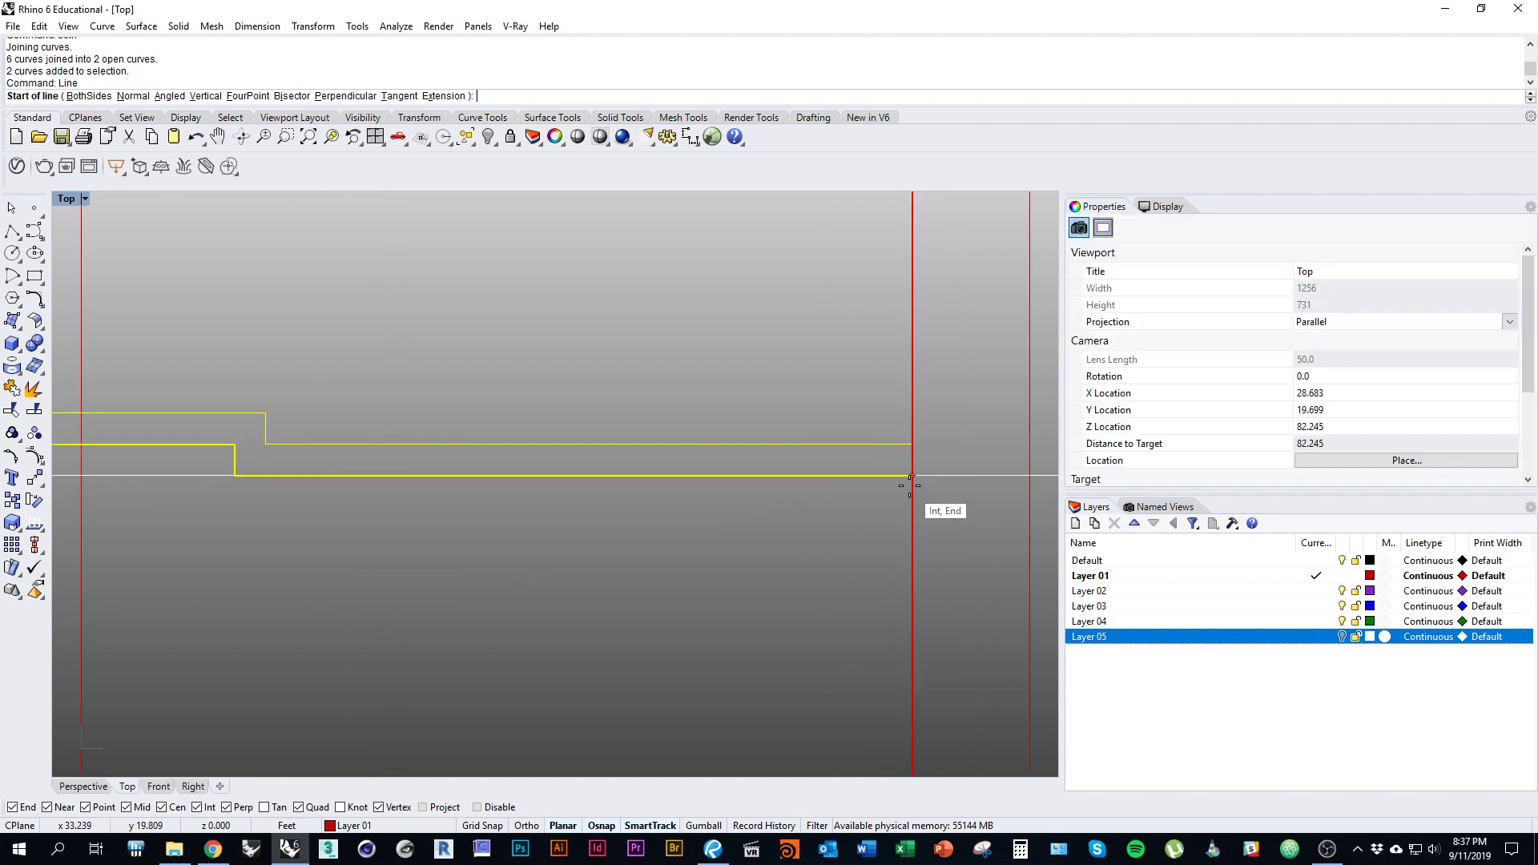
left_click(913, 476)
left_click(918, 444)
scroll(912, 478, "down", 3)
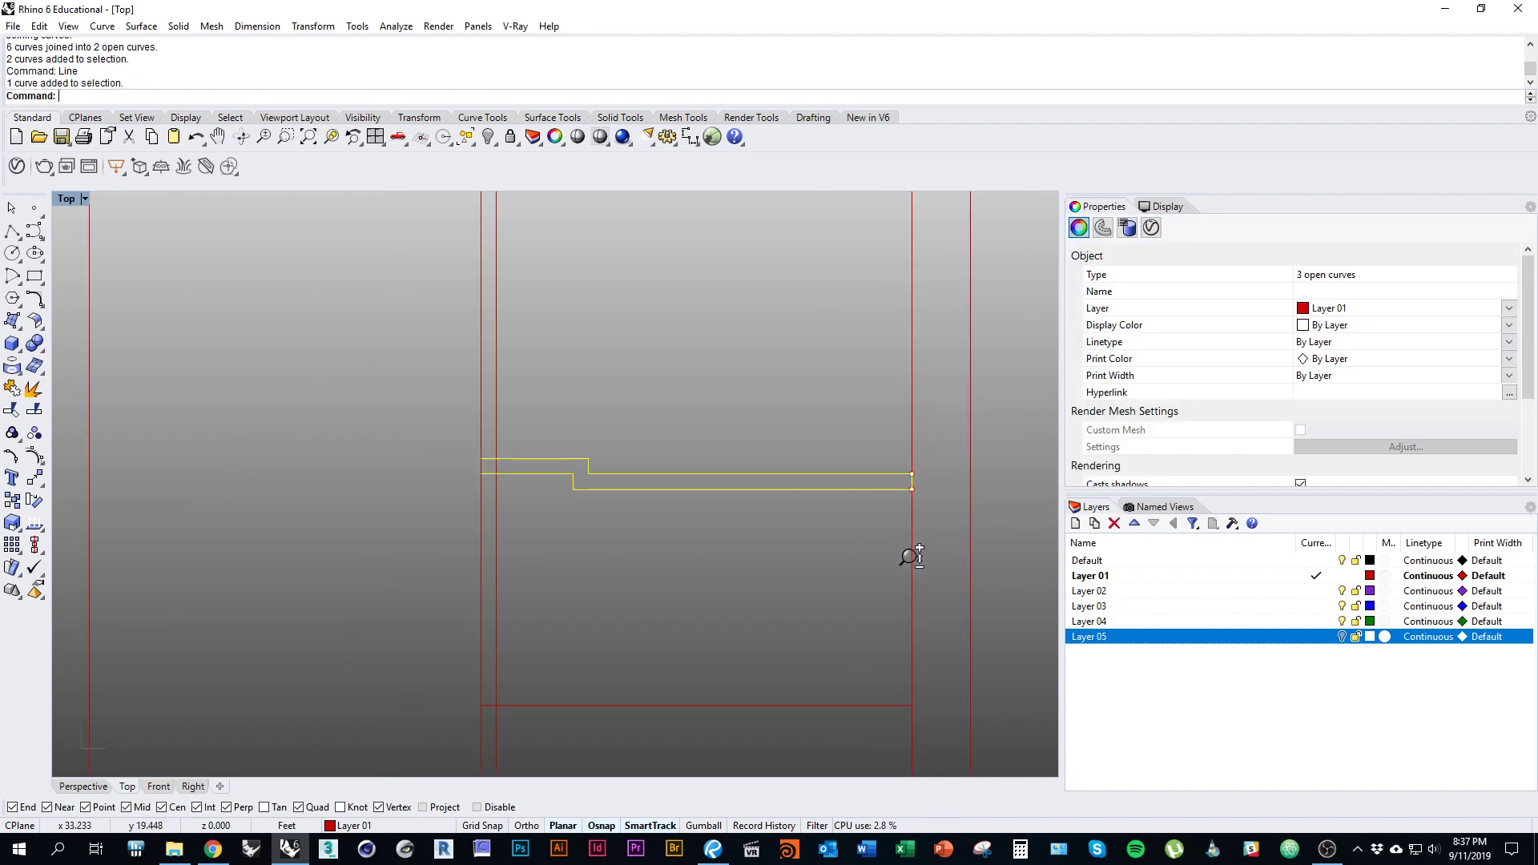
scroll(962, 437, "down", 3)
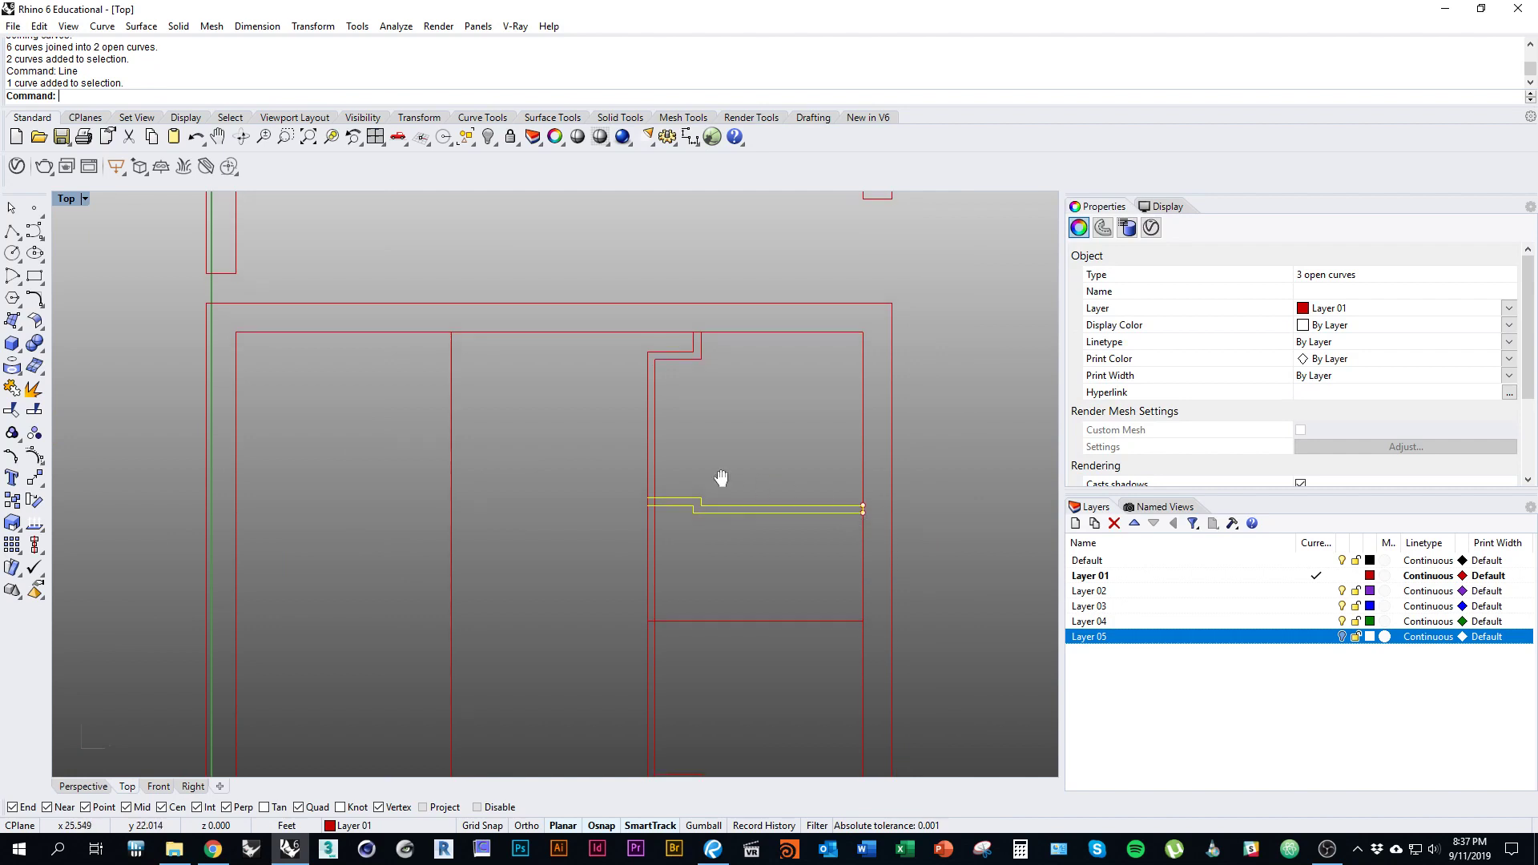
Step: Join the end line to both stepped wall curves, and trim and join that wall with the vertical partition into one closed outline
type("Join")
key("Return")
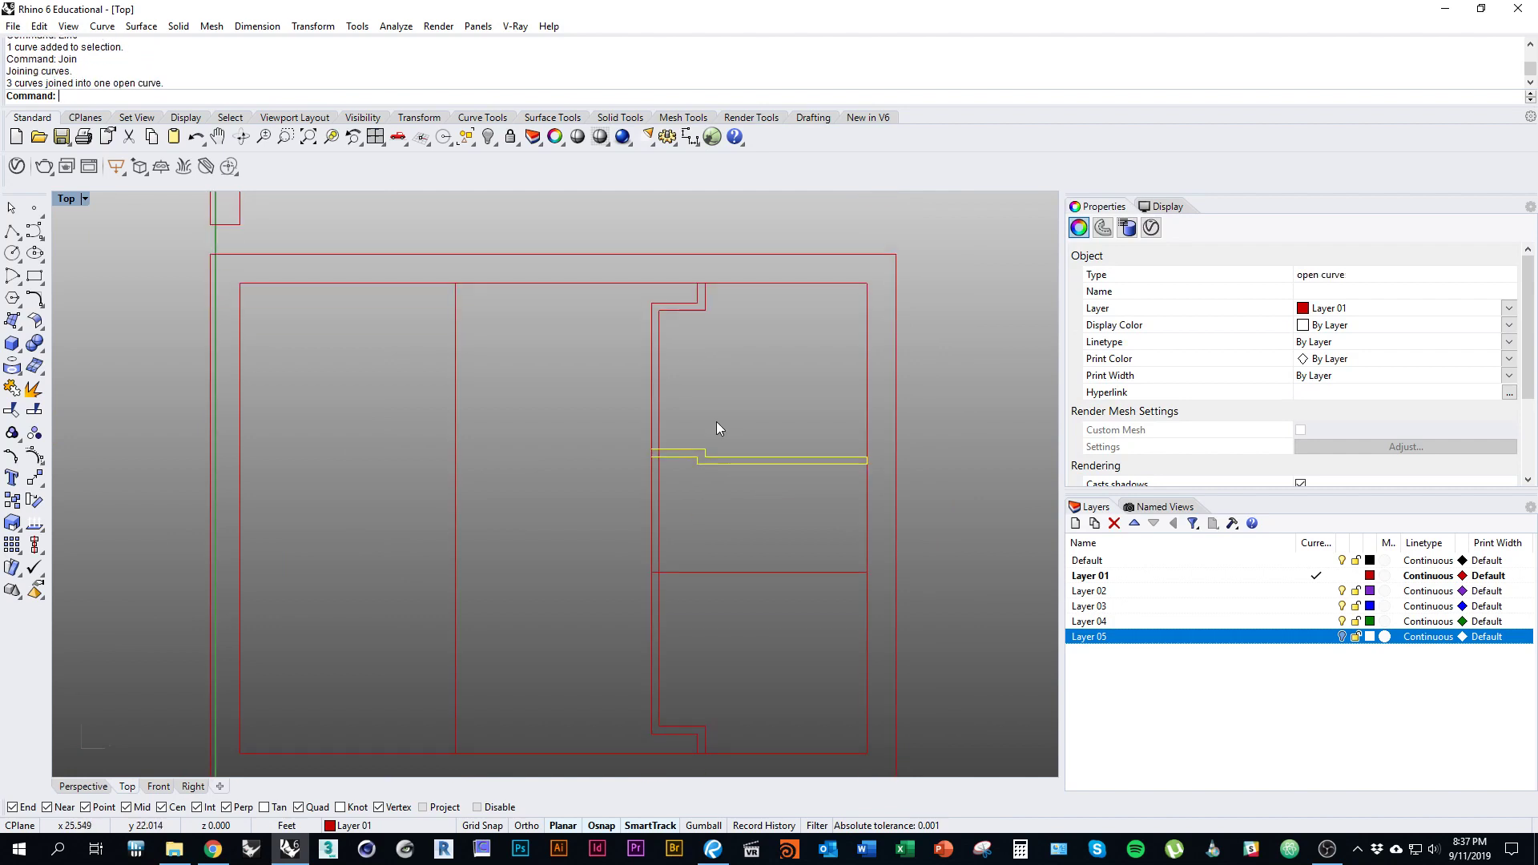
right_click_drag(735, 421, 763, 493)
scroll(657, 524, "up", 5)
left_click_drag(750, 575, 611, 425)
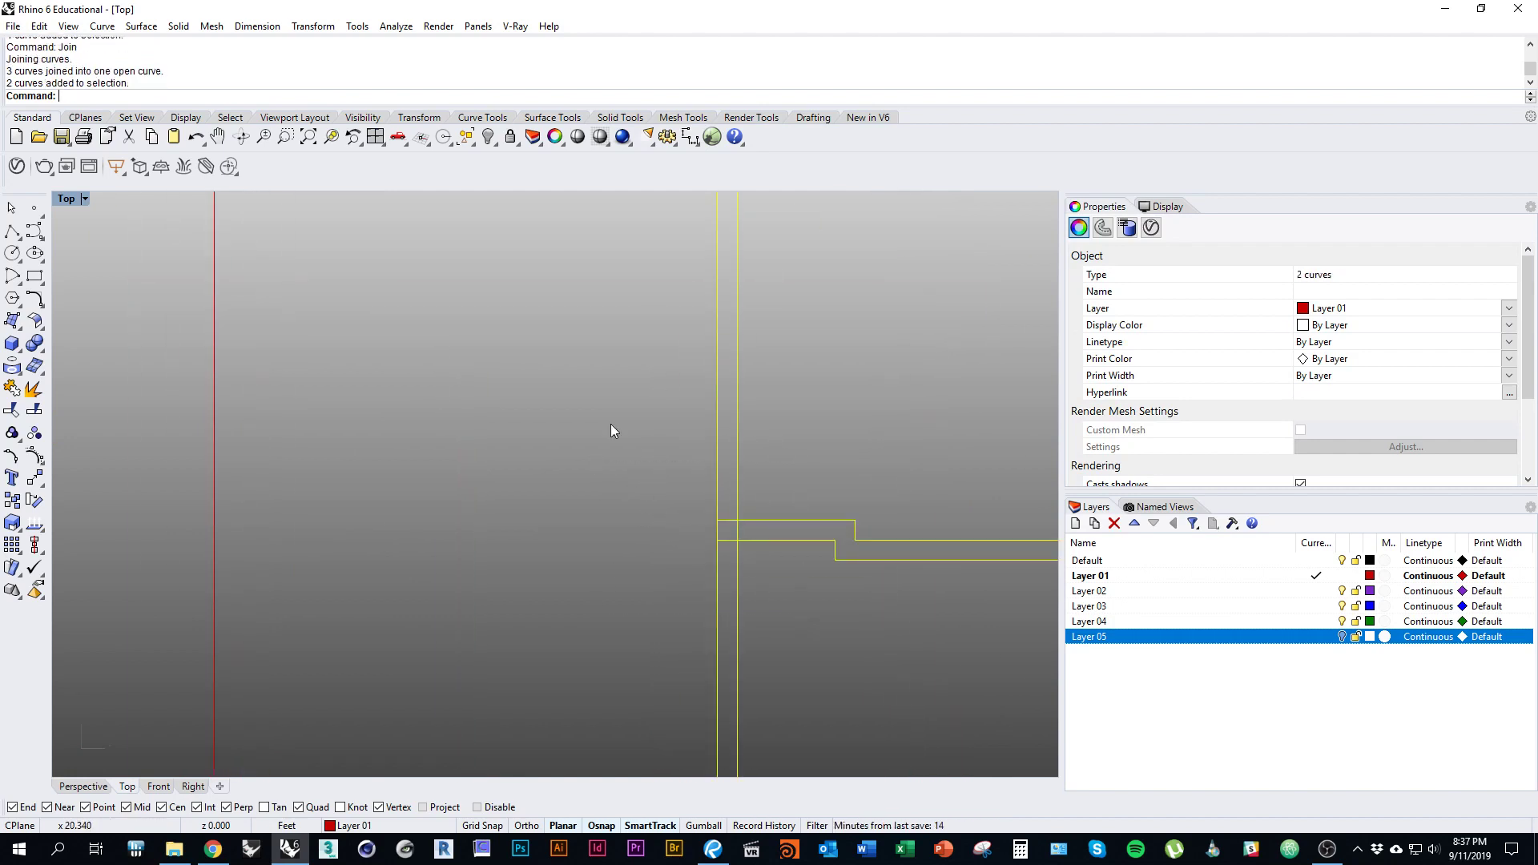
scroll(658, 450, "down", 3)
scroll(786, 541, "up", 3)
key("ctrl+t")
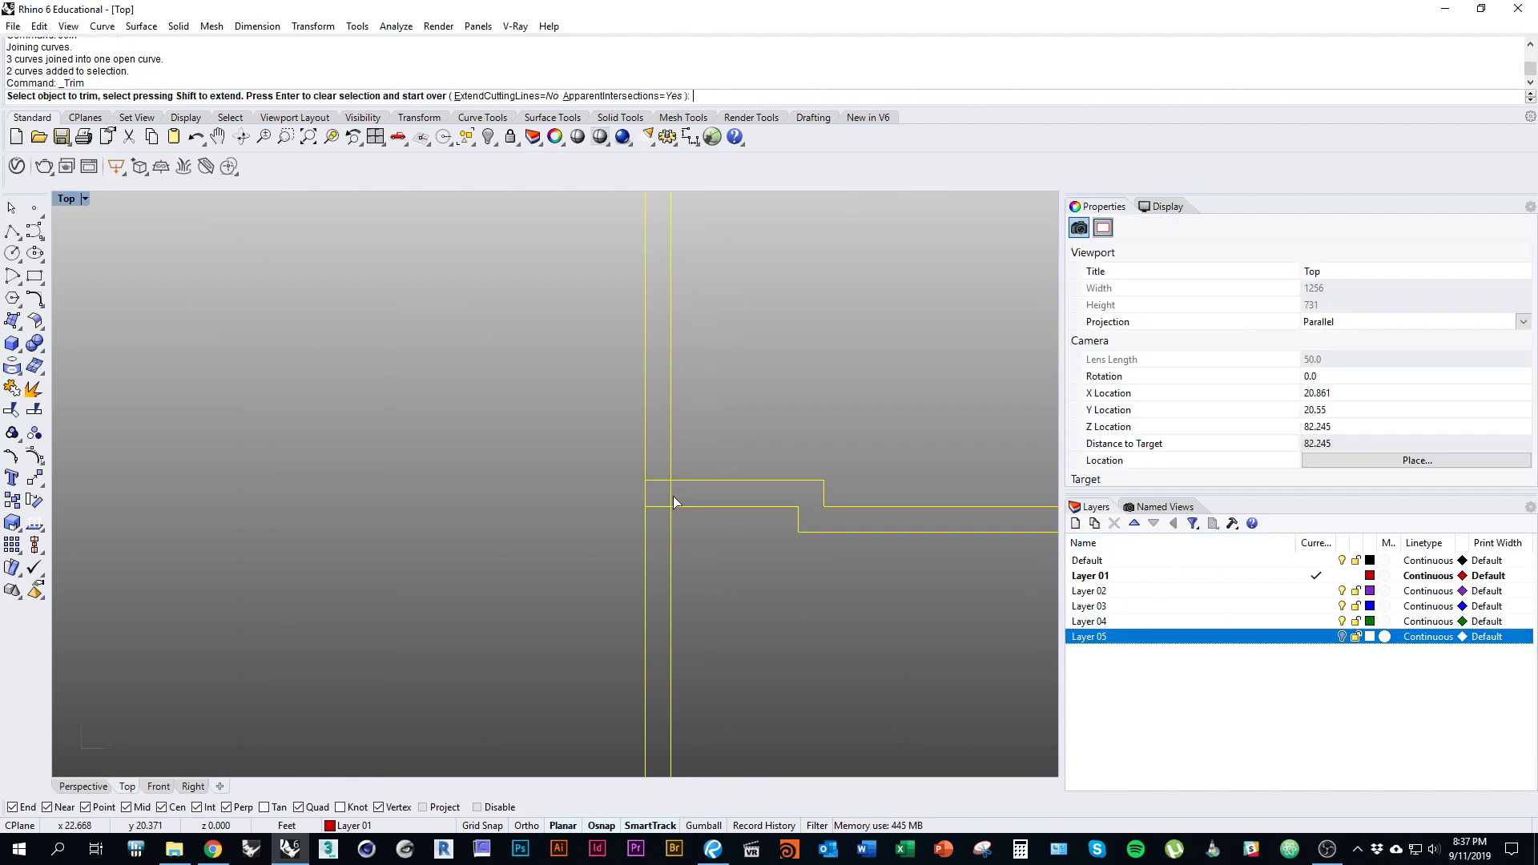
key("Return")
scroll(676, 582, "down", 4)
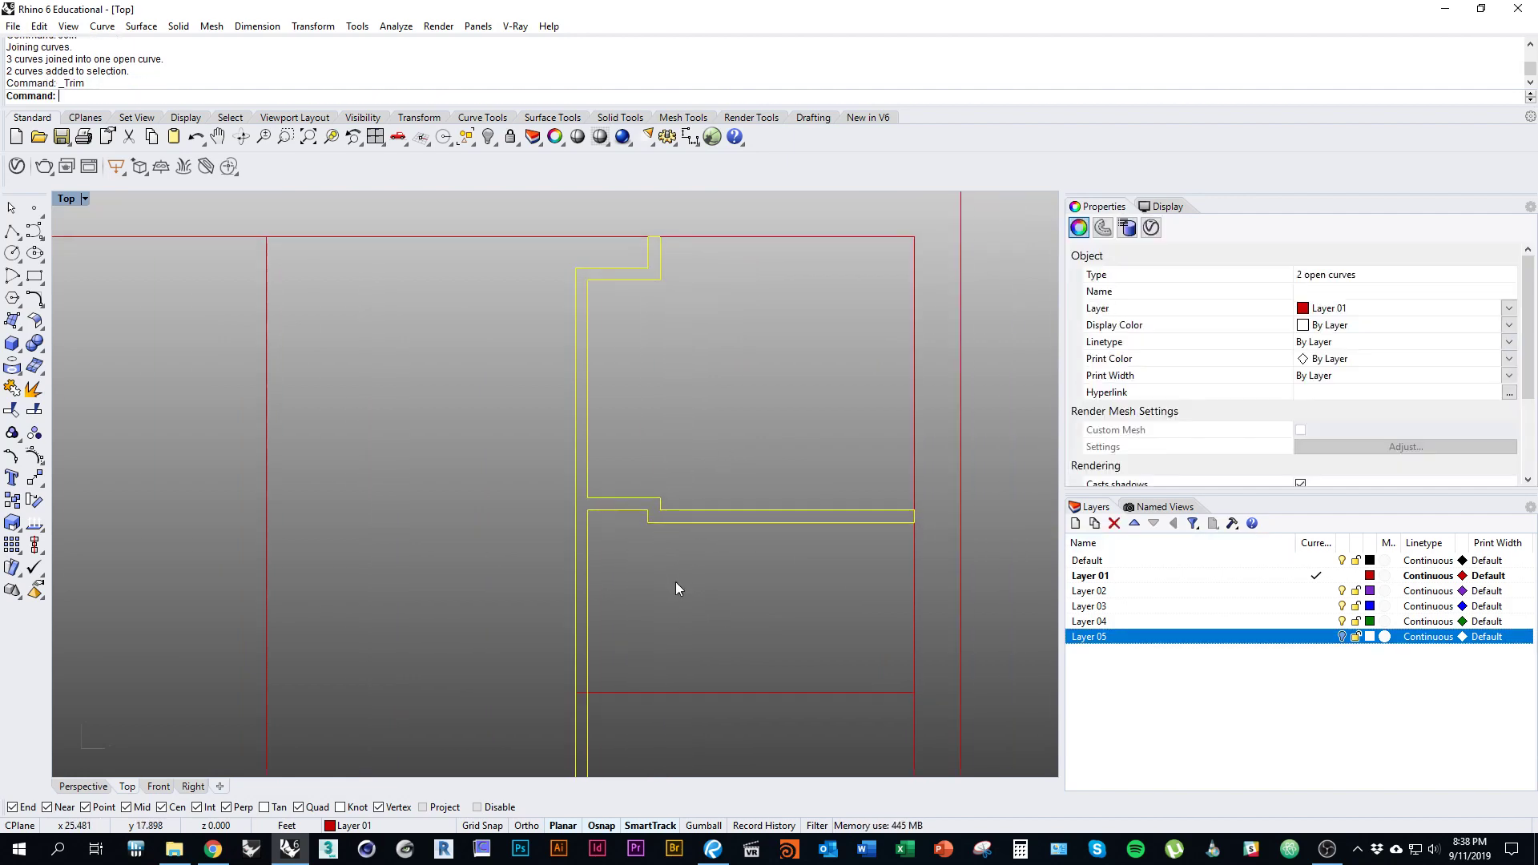
key("Return")
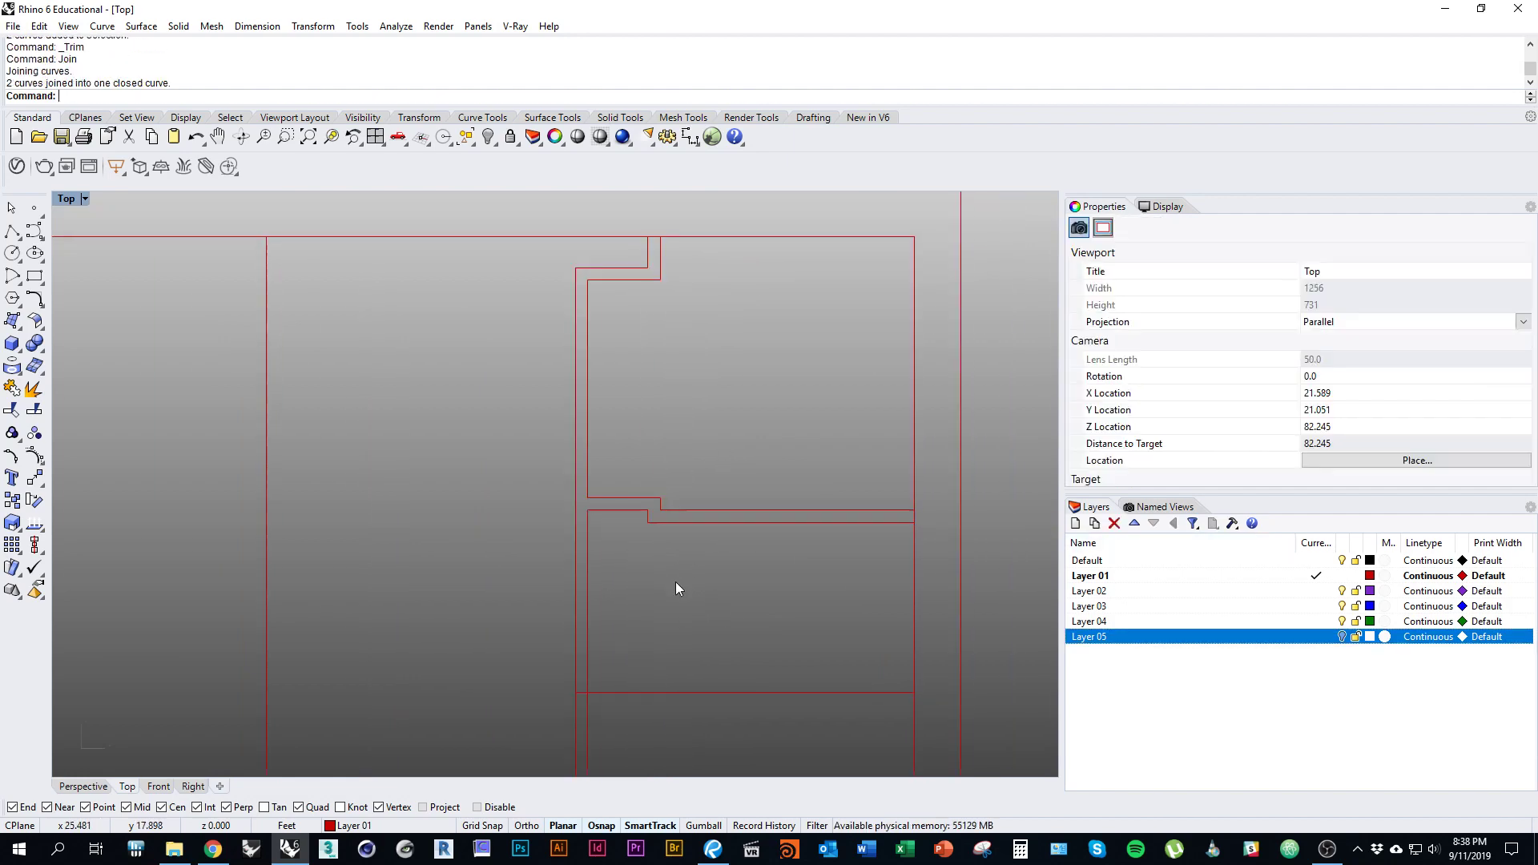
Step: Select the joined partition outline to check how far the single curve extends
left_click(593, 406)
scroll(635, 419, "down", 3)
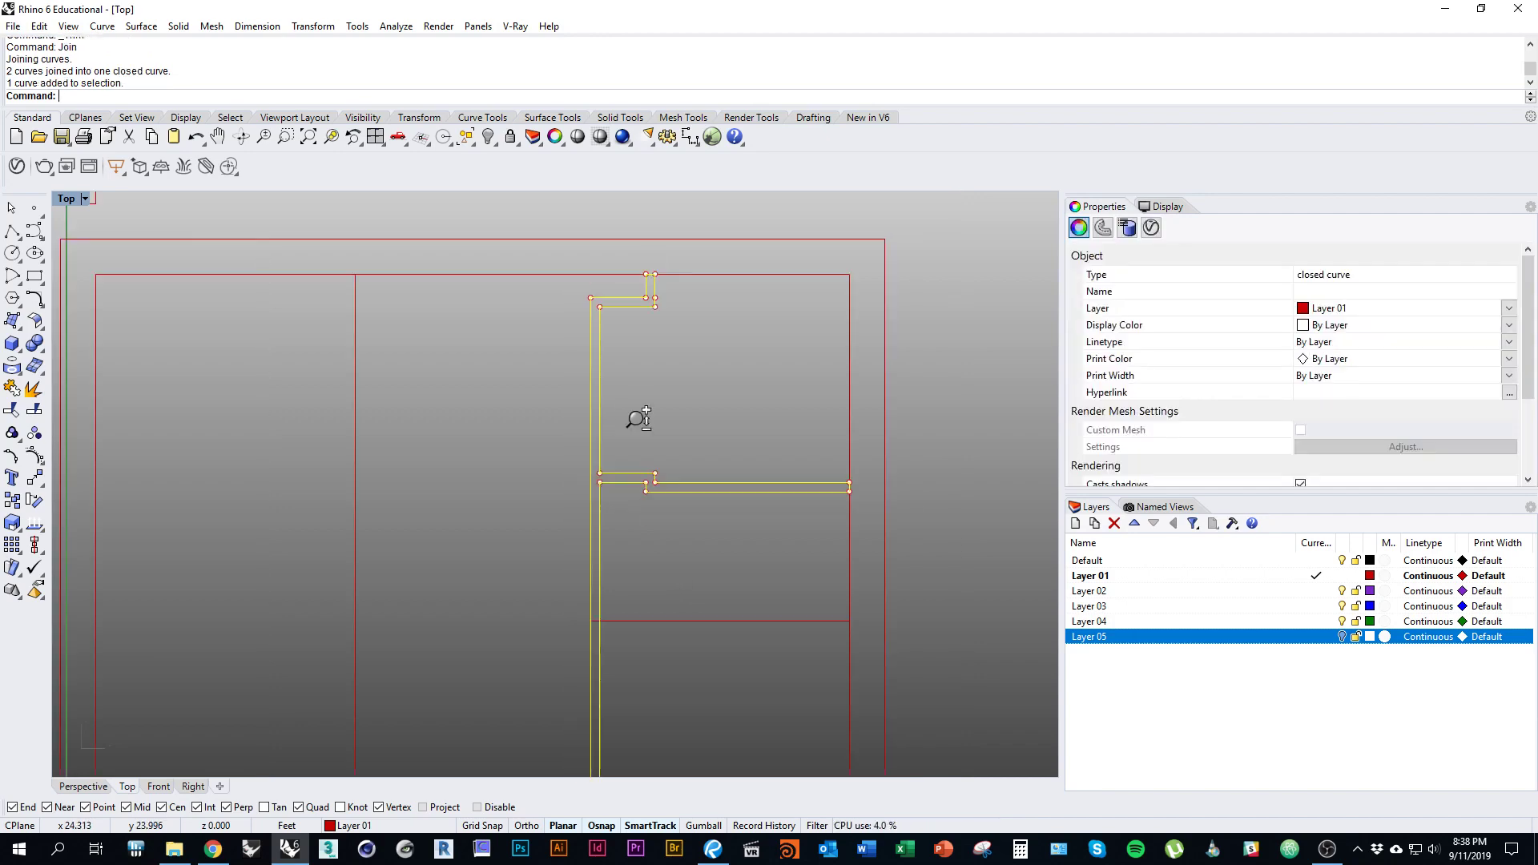
scroll(654, 570, "up", 6)
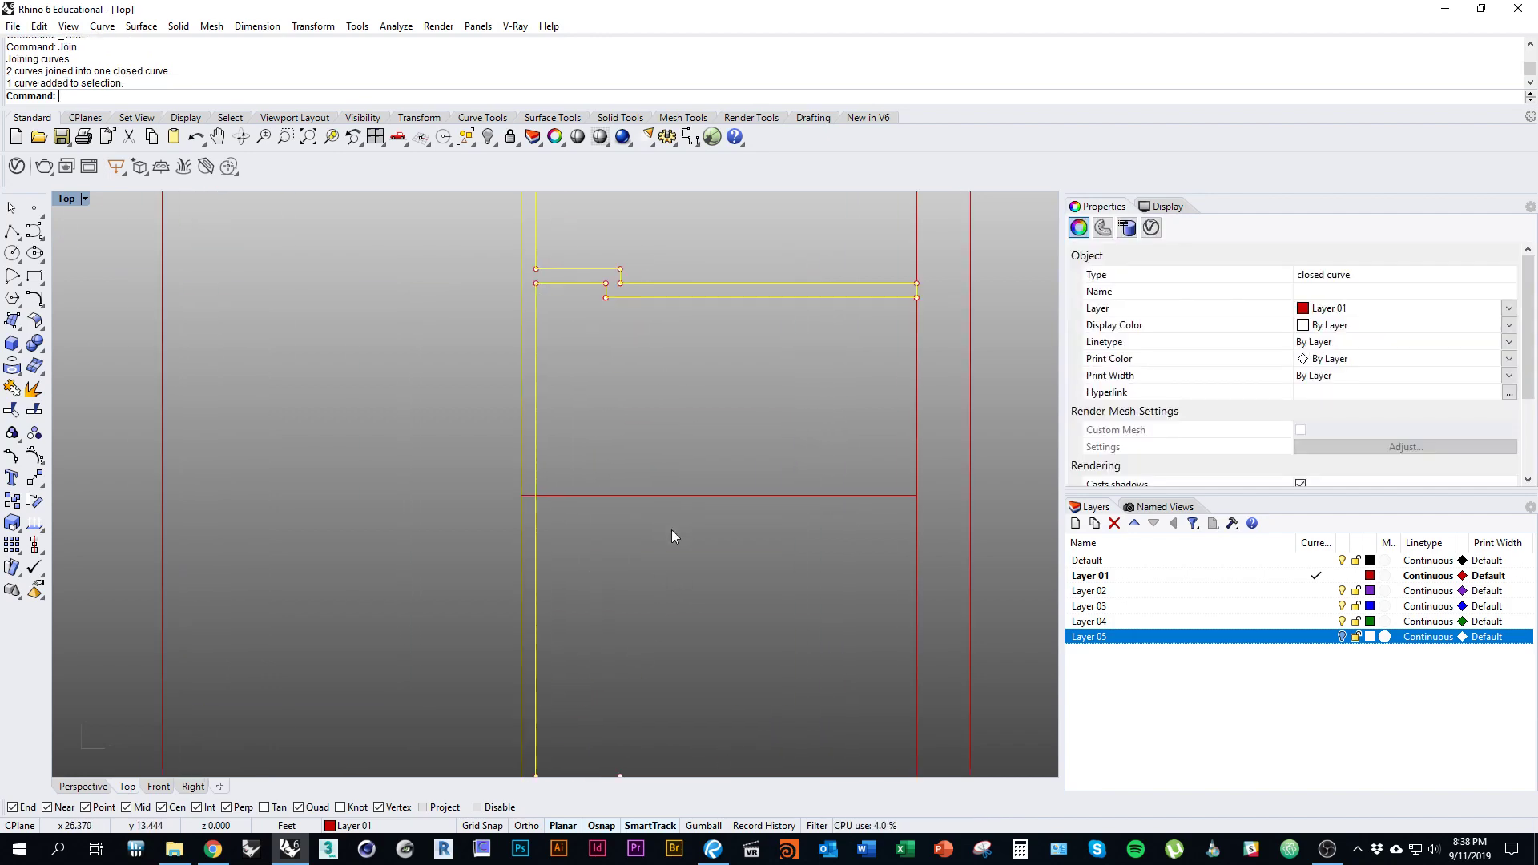
key("Escape")
Step: Show Layer 05 and shift the reference drawing slightly downward to align it with the lower room's wall lines
right_click_drag(757, 575, 693, 611)
left_click(1342, 636)
right_click_drag(805, 654, 759, 508)
left_click(727, 503)
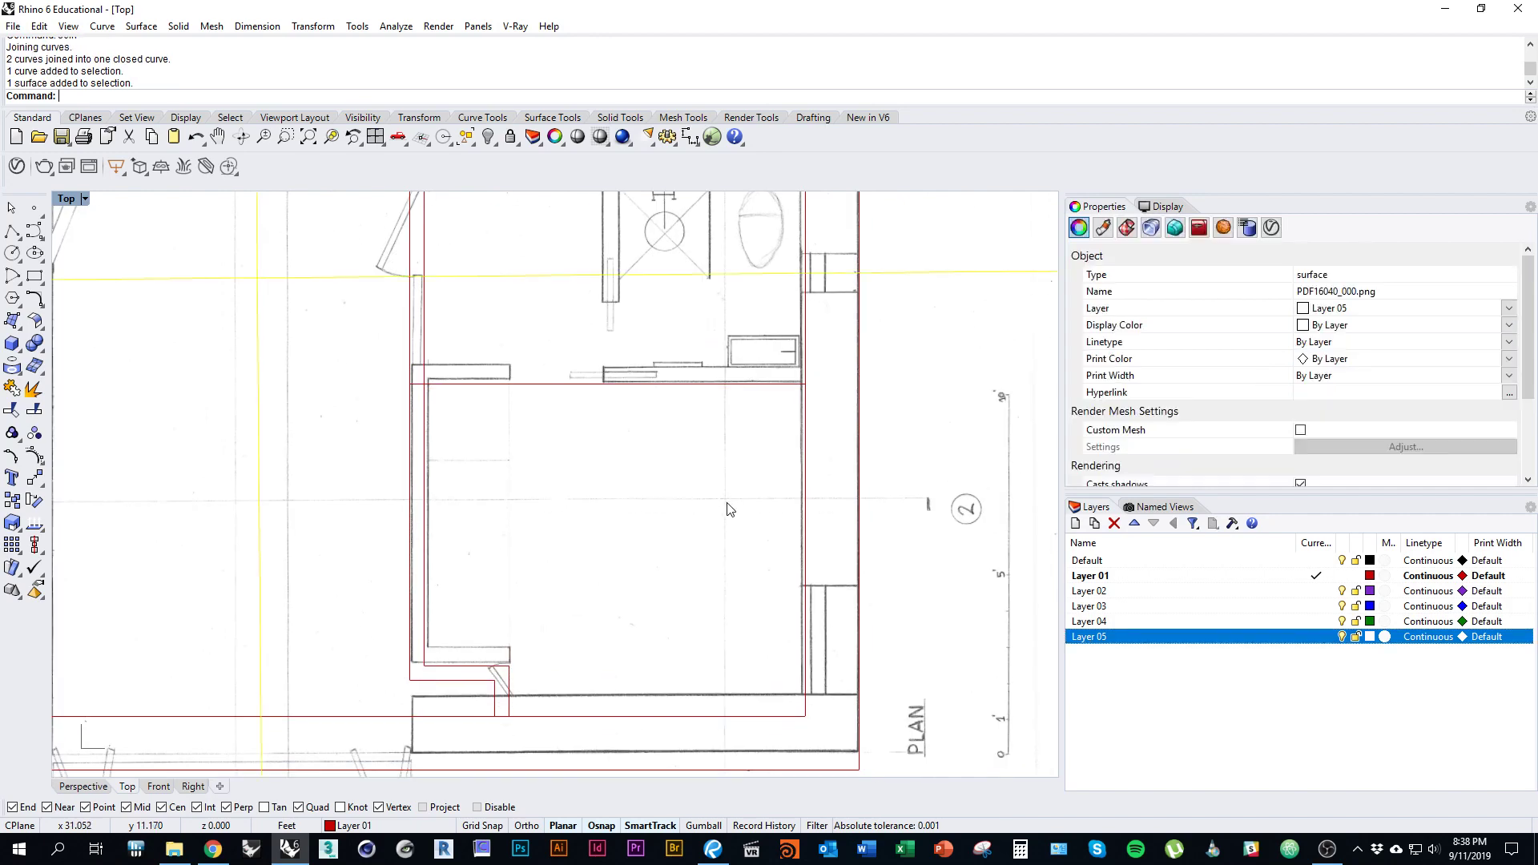
mouse_move(727, 497)
left_mouse_down()
mouse_move(725, 532)
mouse_move(724, 516)
left_mouse_up()
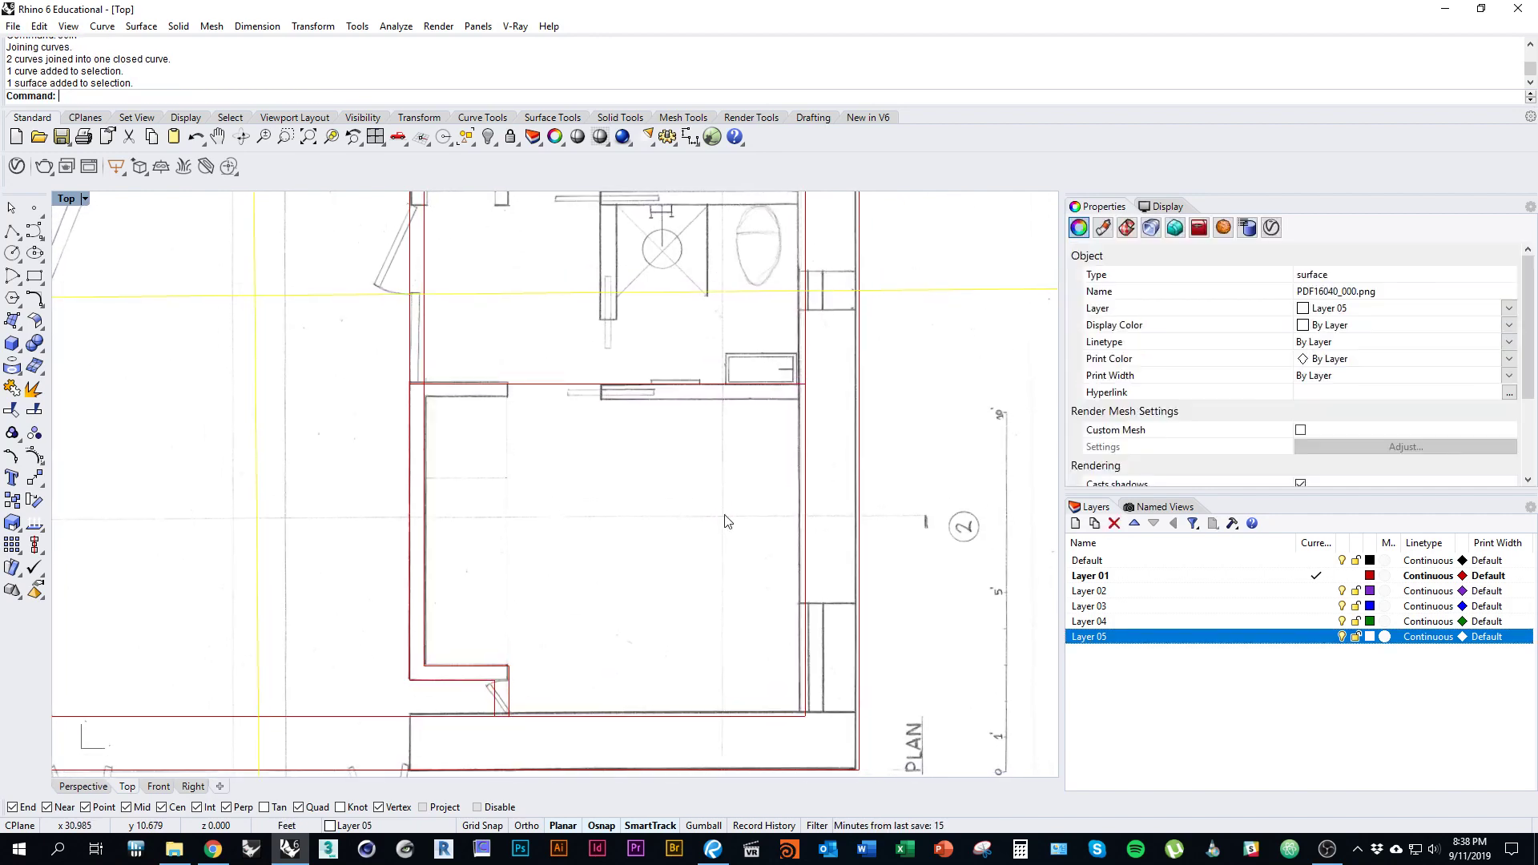
Step: Hide Layer 05 and offset the lower horizontal wall line downward to give the wall its thickness
left_click(1341, 636)
left_click(696, 444)
type("O")
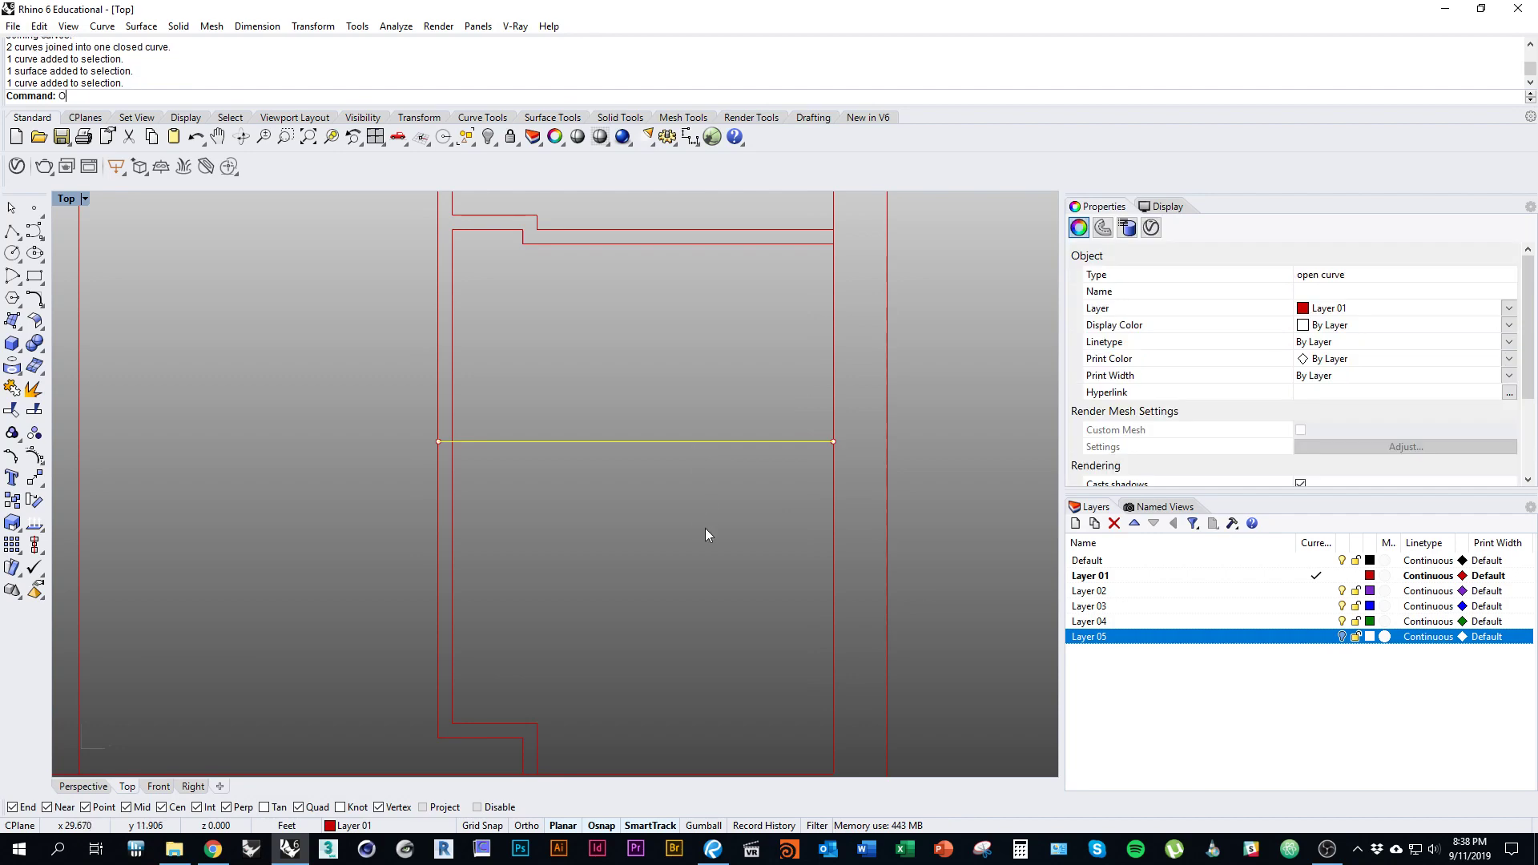
type("ffset")
key("Return")
left_click(633, 548)
right_click_drag(784, 525, 756, 575)
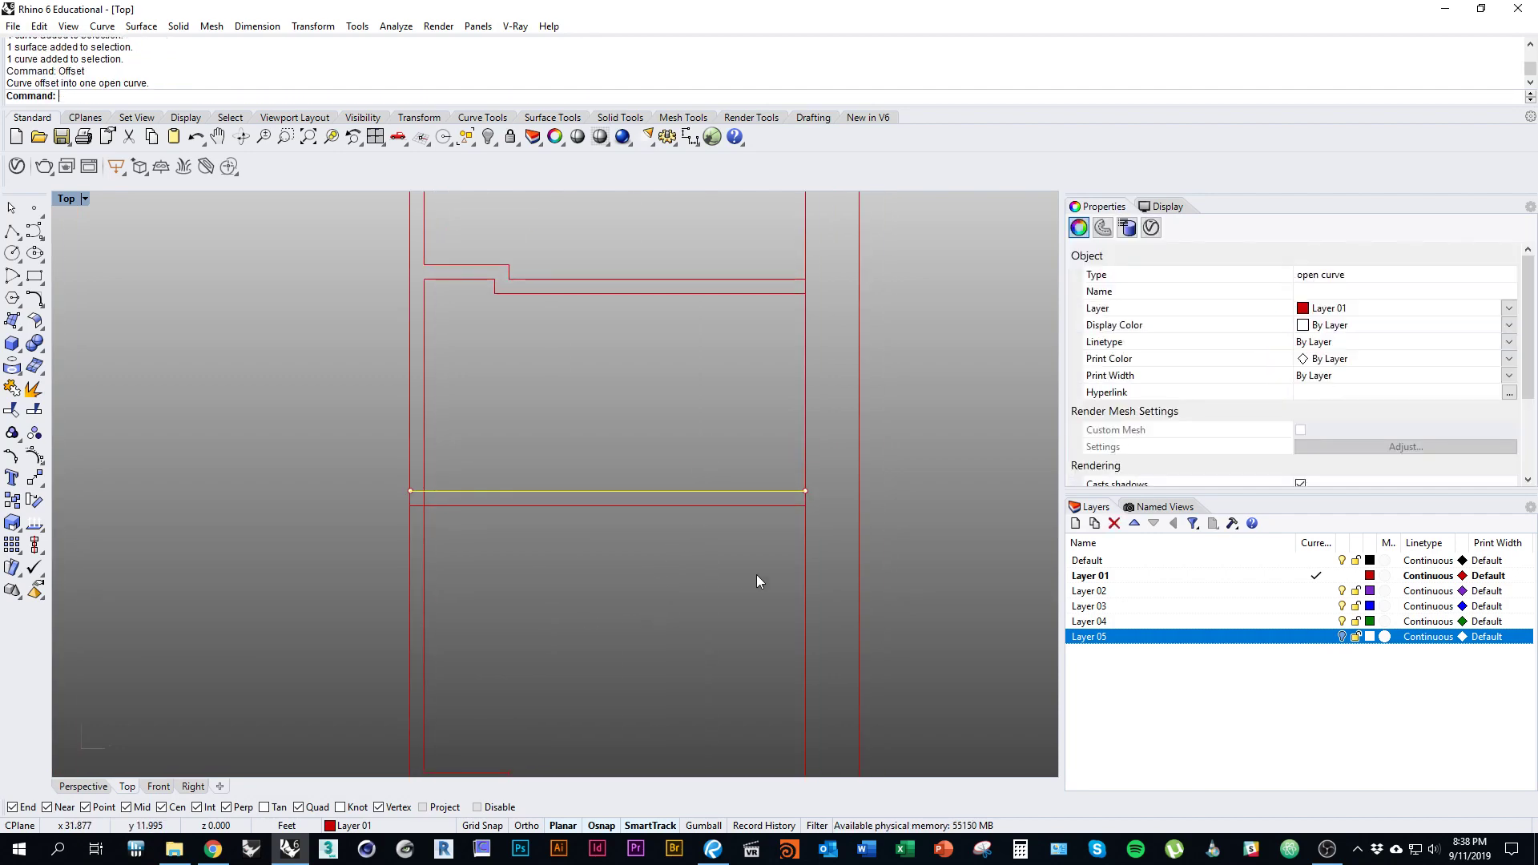
Step: Trim the junction of the lower horizontal wall with the vertical partition outline and join the curves
left_click(723, 577)
left_click_drag(662, 572, 403, 473)
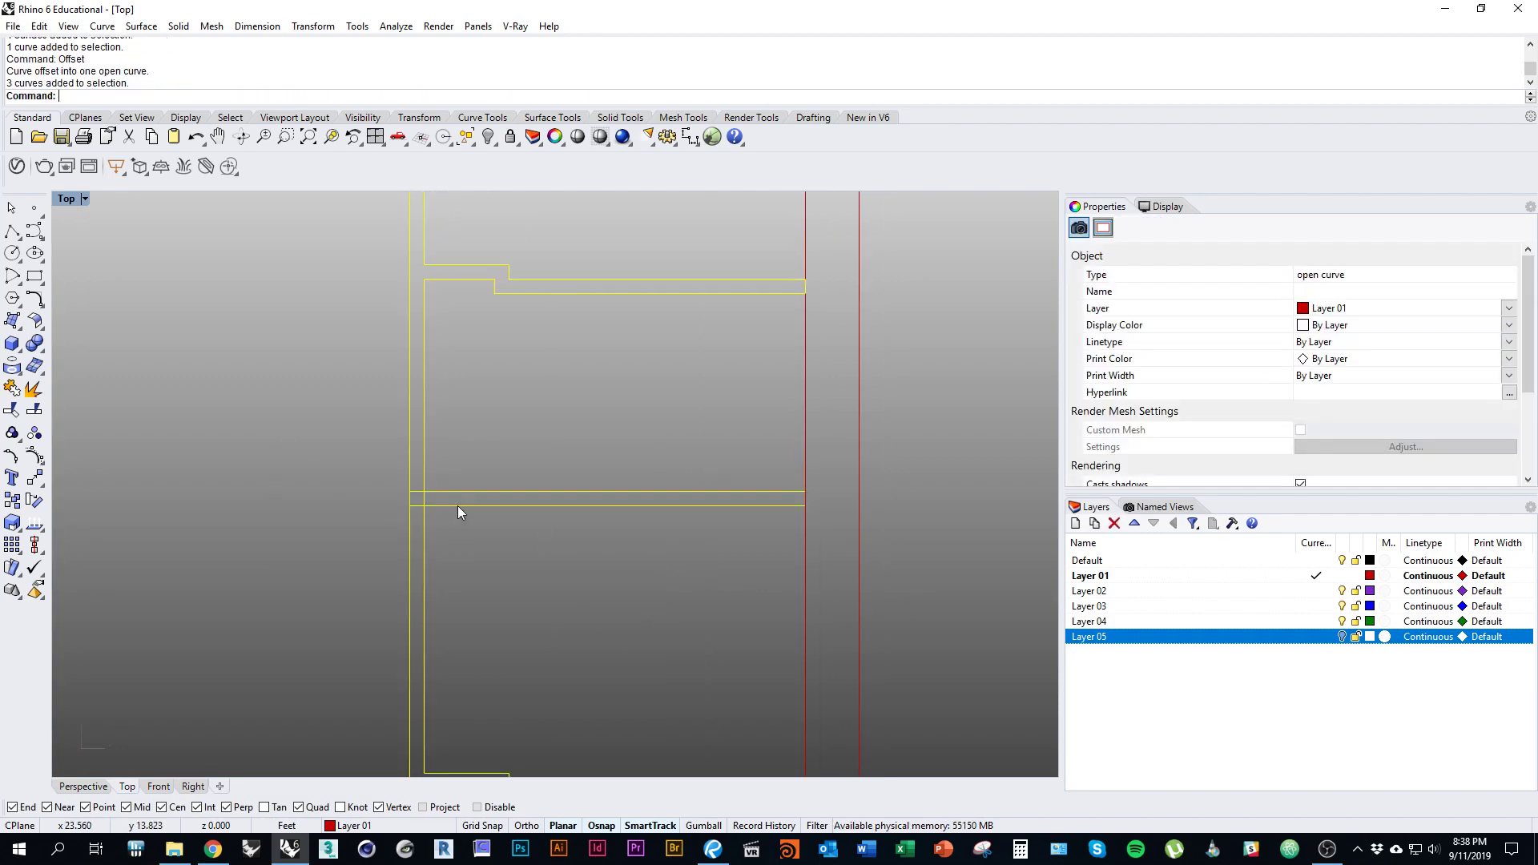
scroll(456, 494, "up", 6)
key("ctrl+t")
left_click(392, 504)
key("Return")
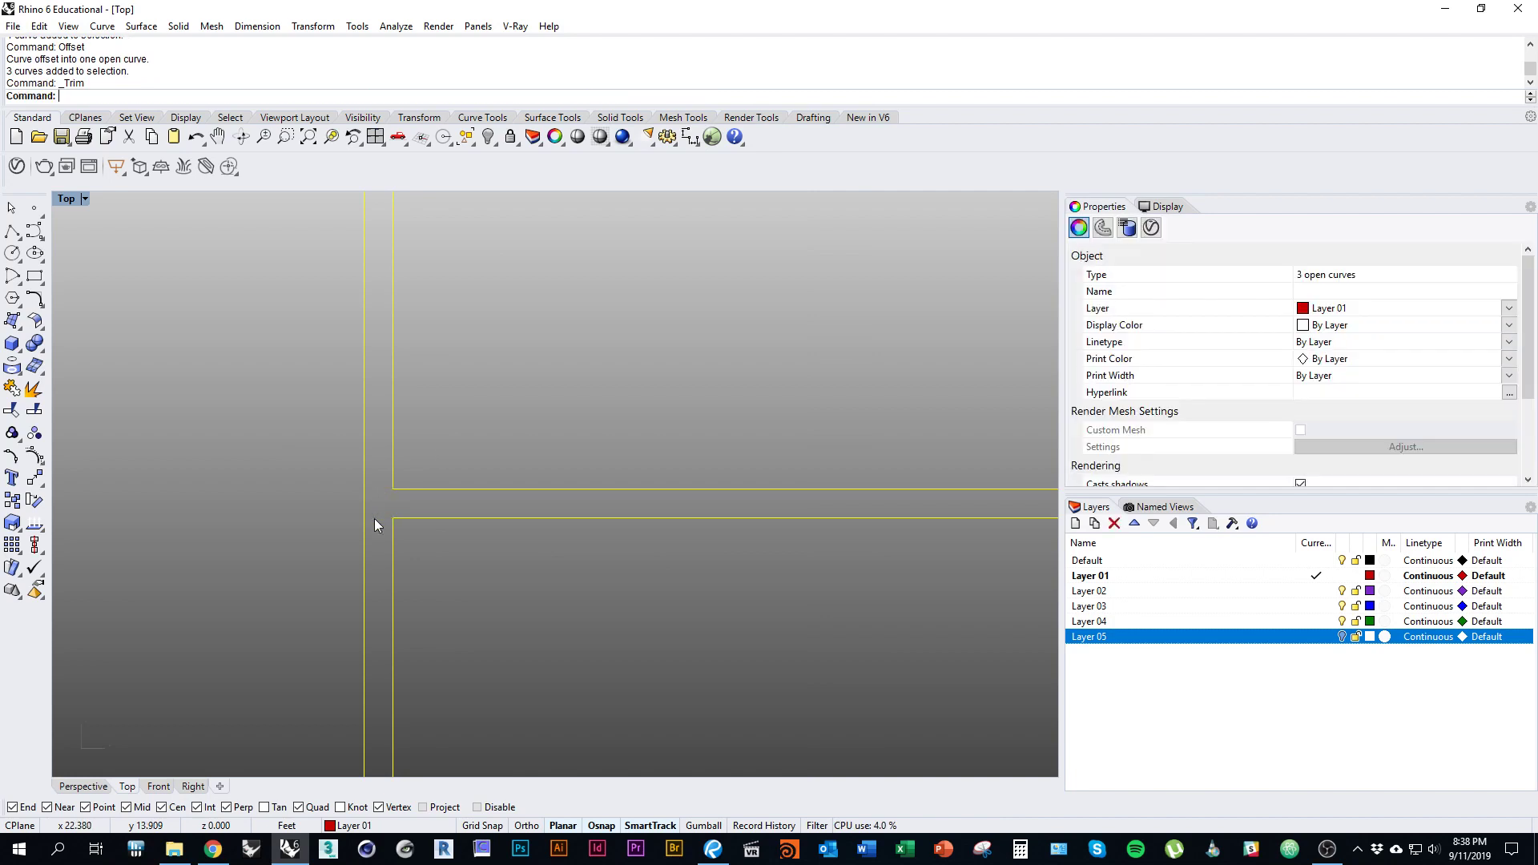
key("ctrl+j")
Step: Draw a line closing the lower wall's right end at the outer wall and join it into the closed partition outline
scroll(367, 468, "down", 3)
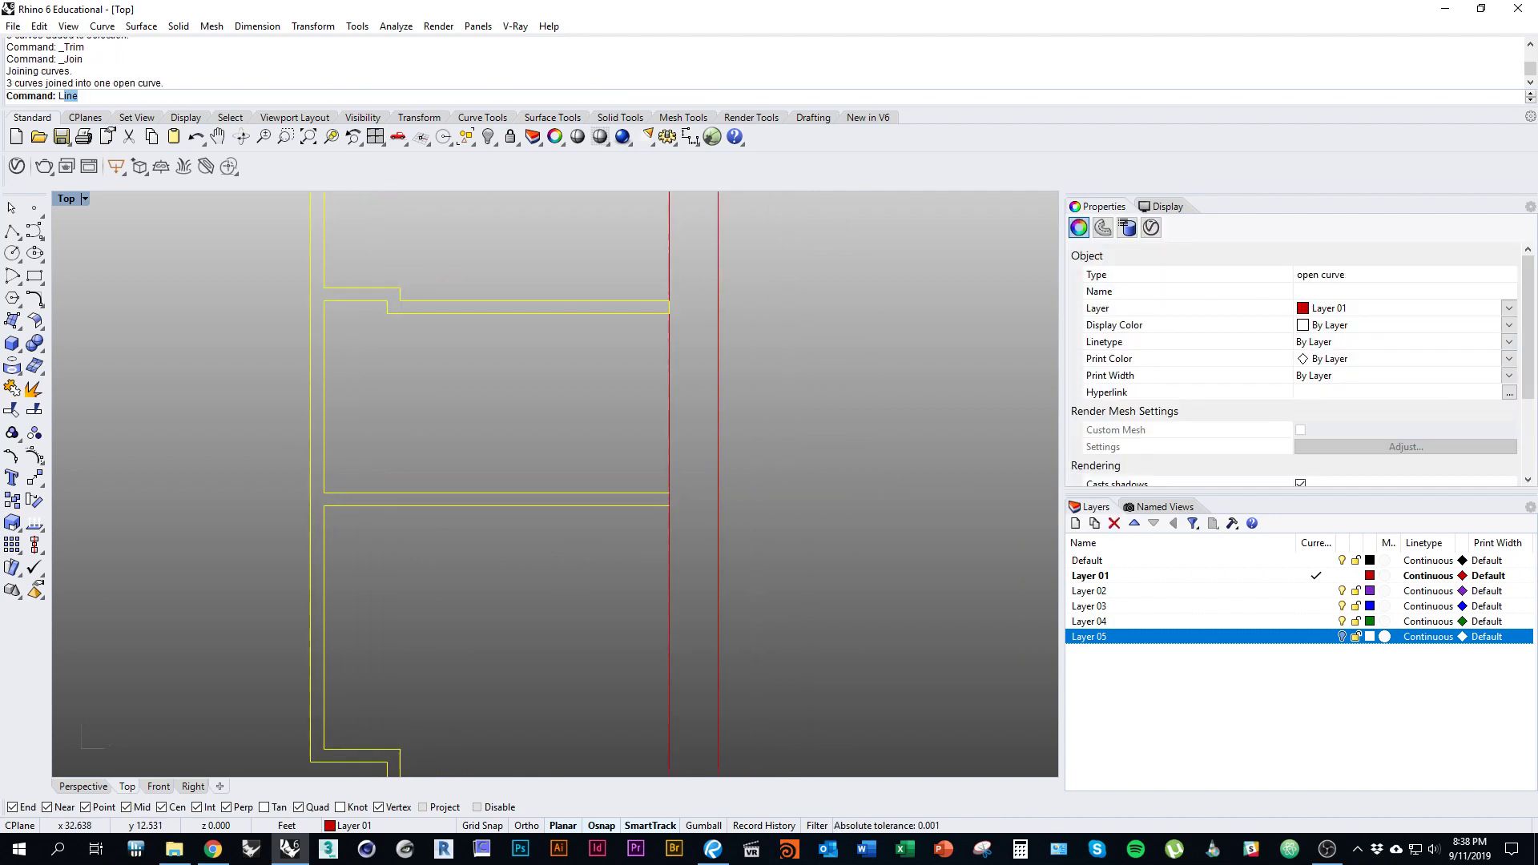
type("L")
key("Return")
key("Escape")
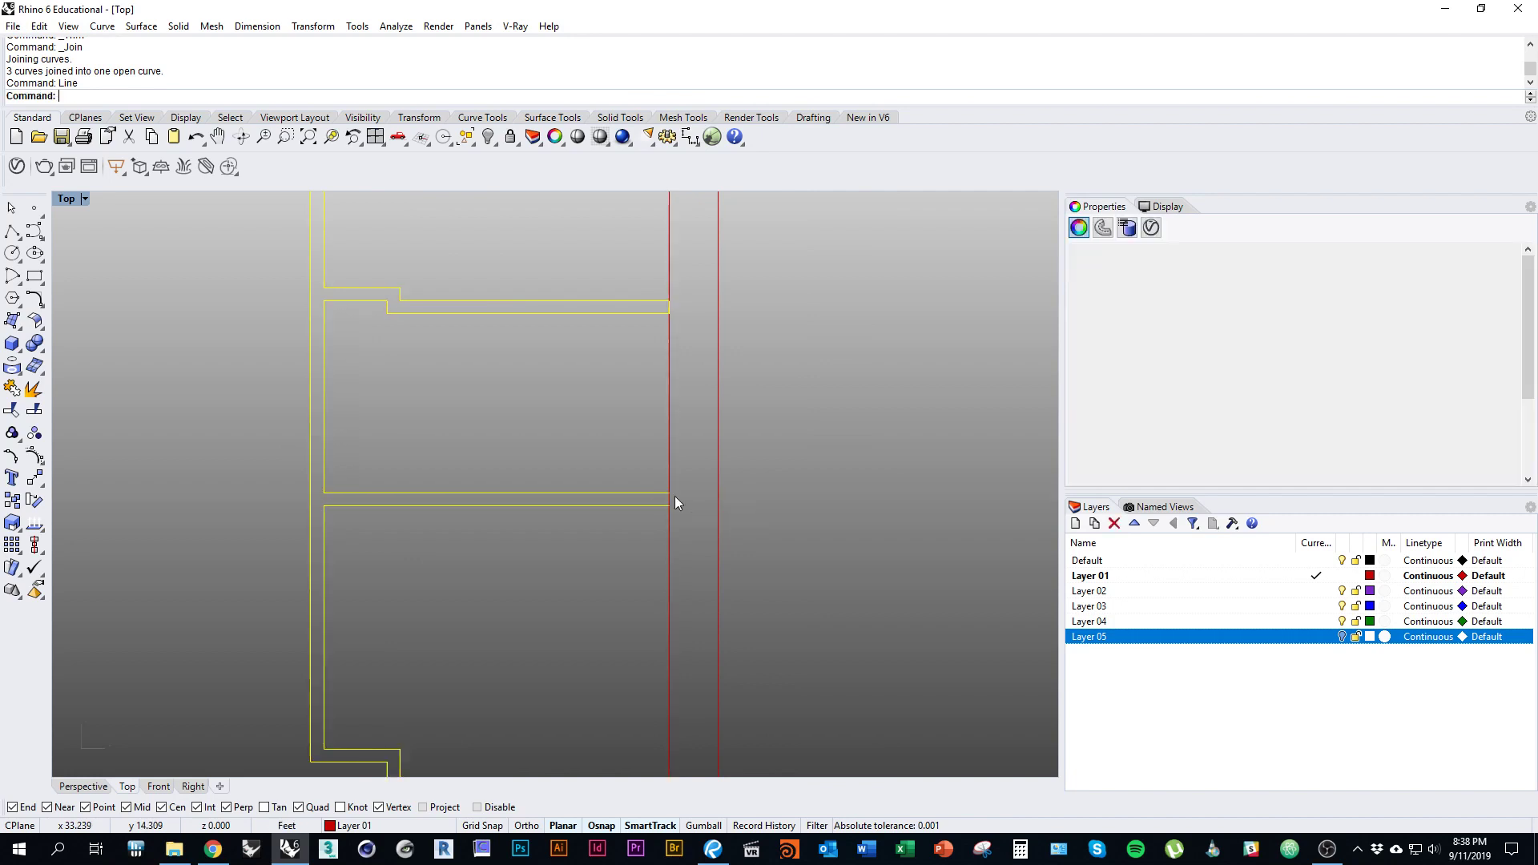
left_click(675, 498)
key("ctrl+j")
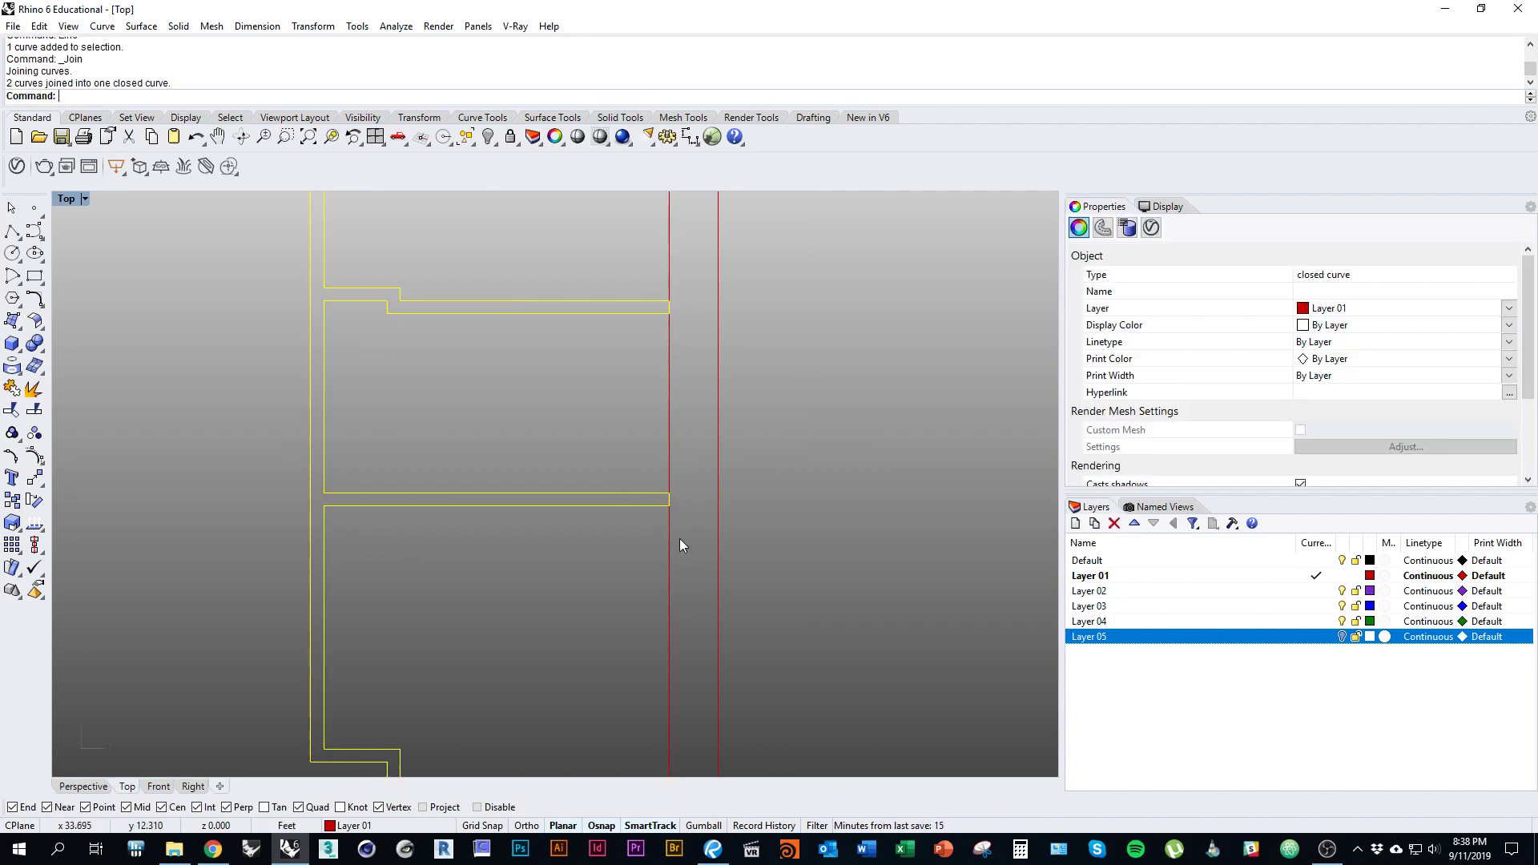
scroll(680, 538, "down", 2)
right_click_drag(656, 564, 688, 604)
key("Escape")
right_click_drag(533, 507, 570, 510)
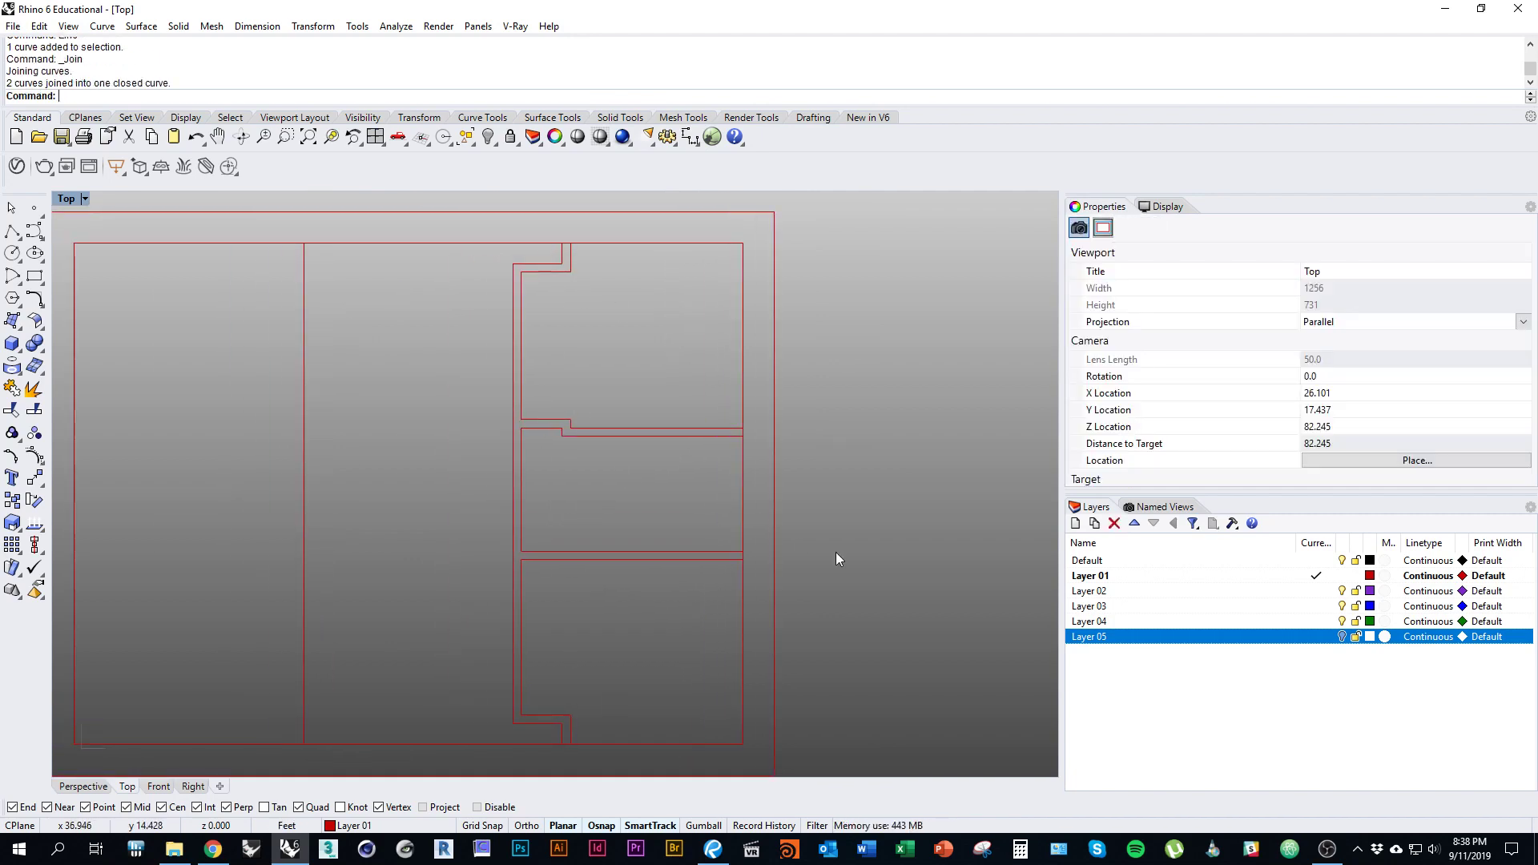
Step: Show Layer 05 and draw a vertical line along the bathroom wall's left face between the two horizontal walls
left_click(1343, 638)
scroll(724, 529, "up", 4)
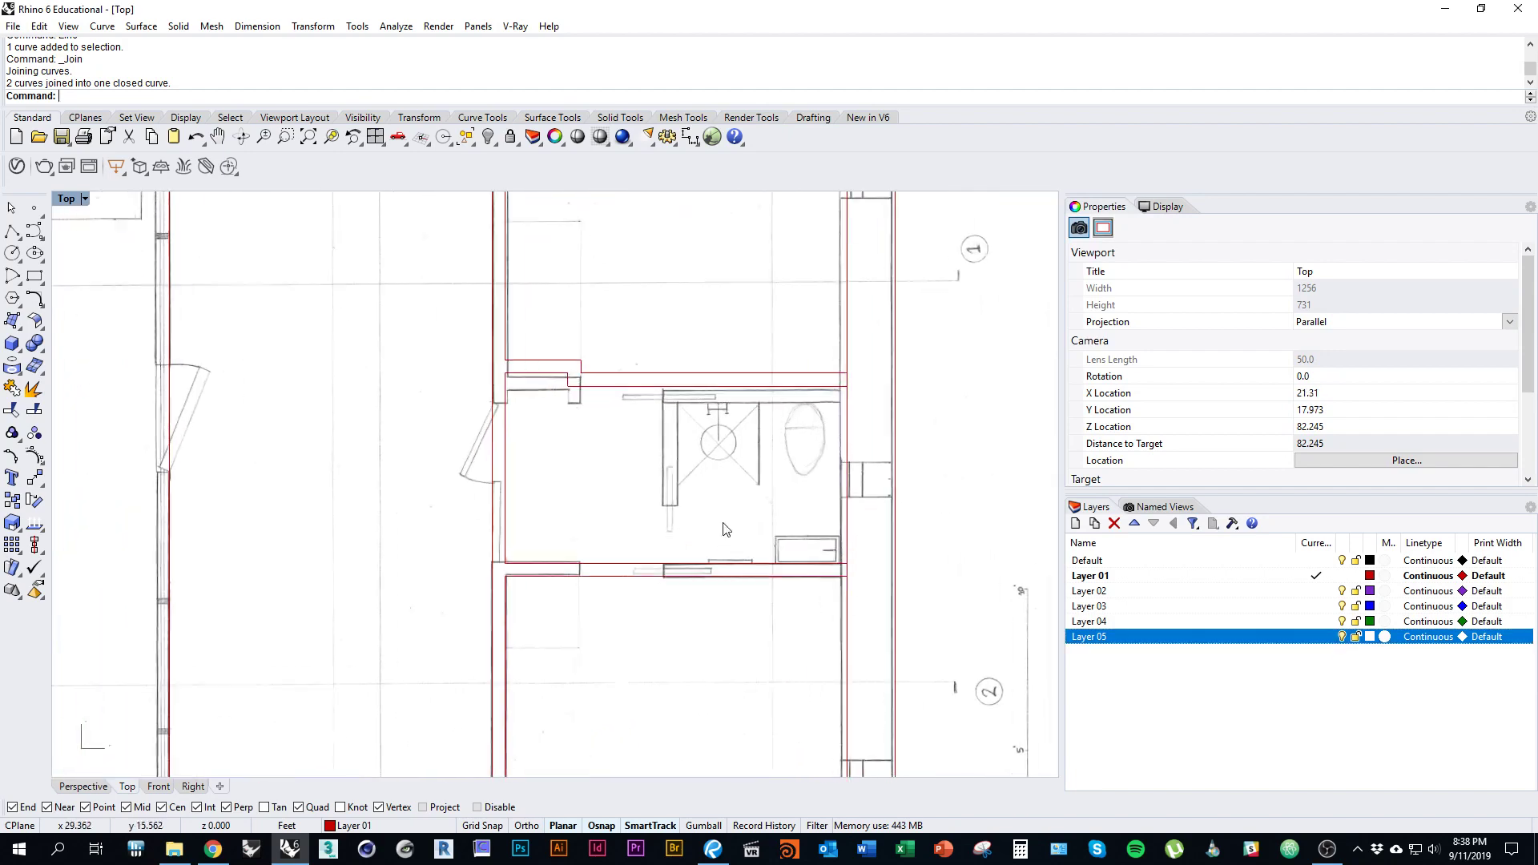
key("Return")
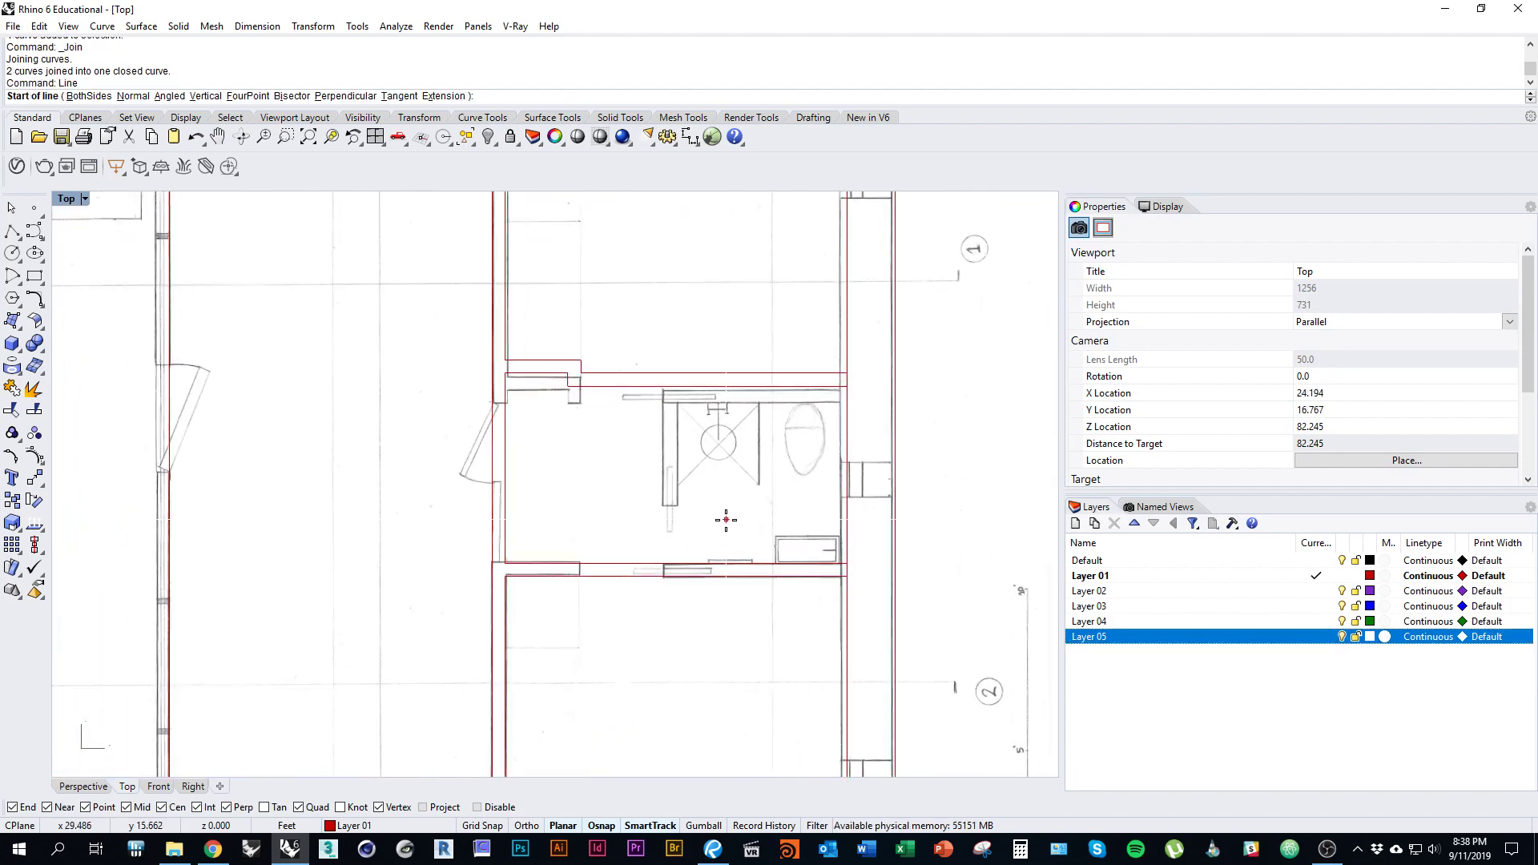
scroll(689, 481, "up", 4)
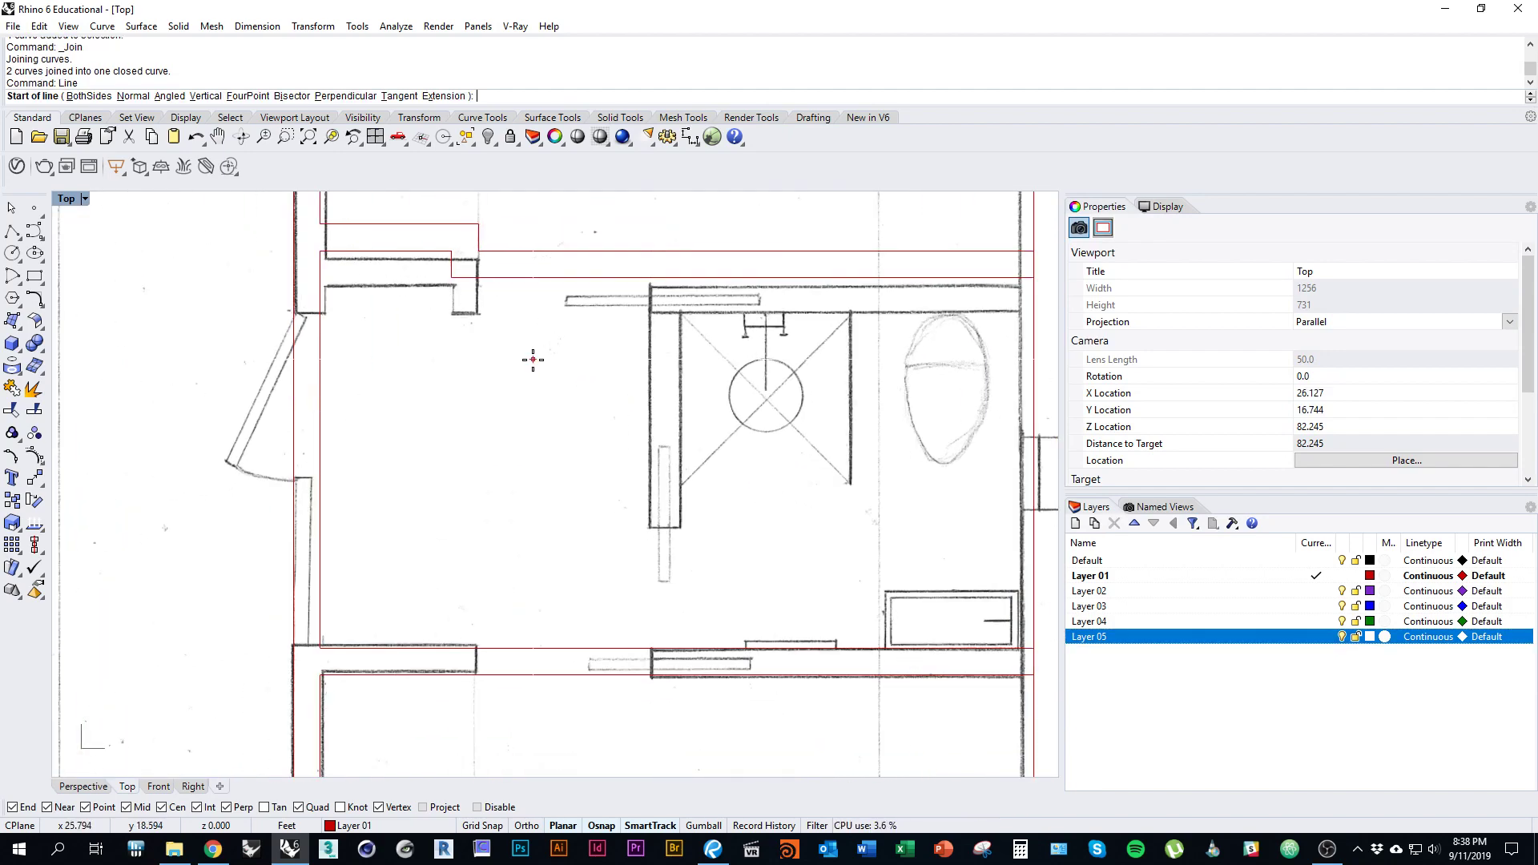
right_click_drag(532, 353, 543, 382)
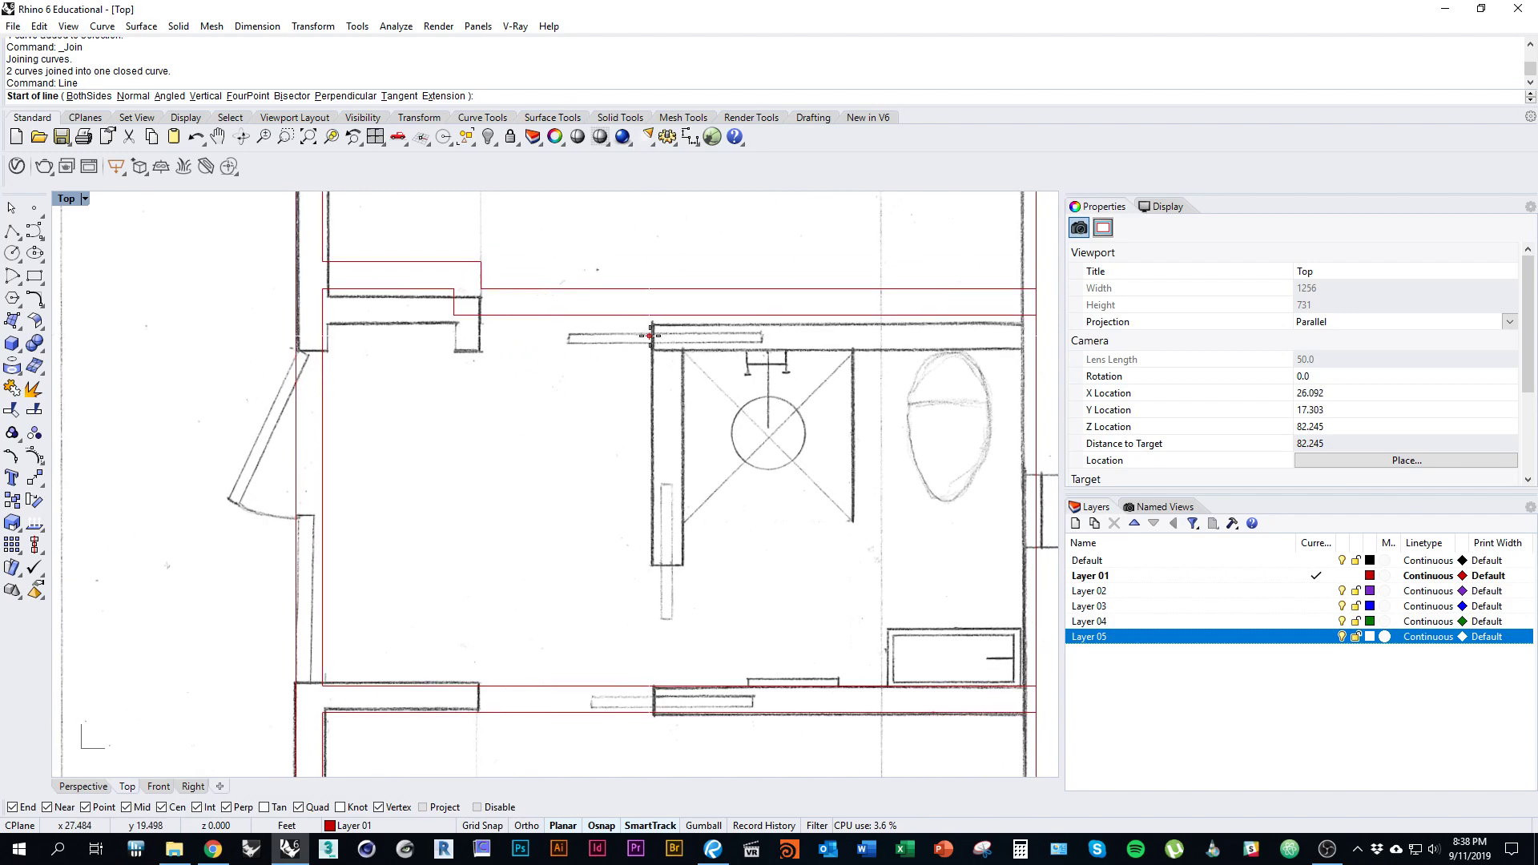
left_click(655, 315)
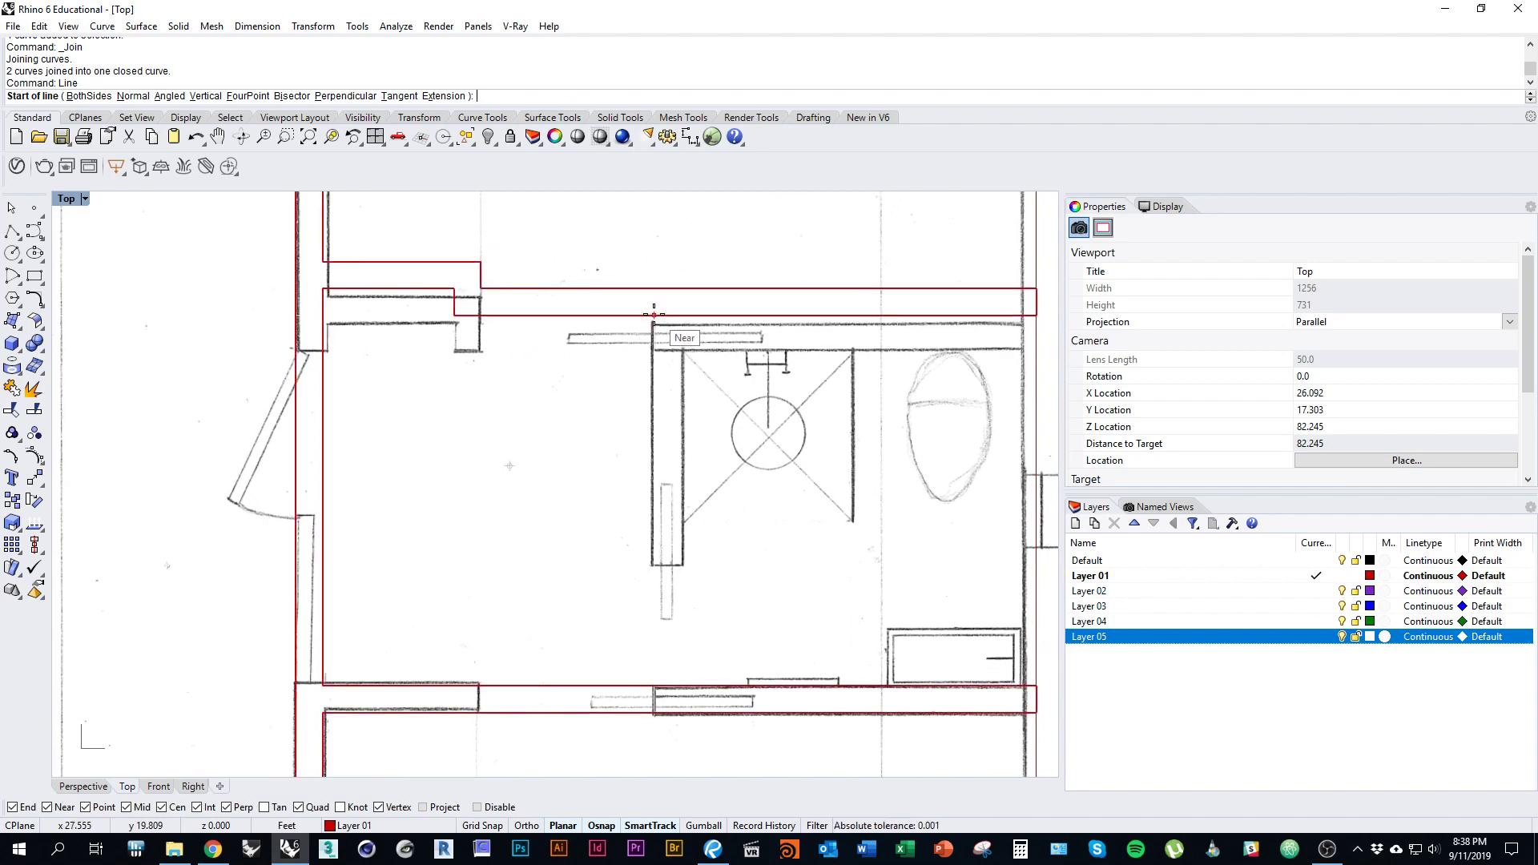
left_click(661, 694)
Step: Offset the vertical bathroom wall line toward the shower to give the wall its thickness
scroll(665, 631, "down", 3)
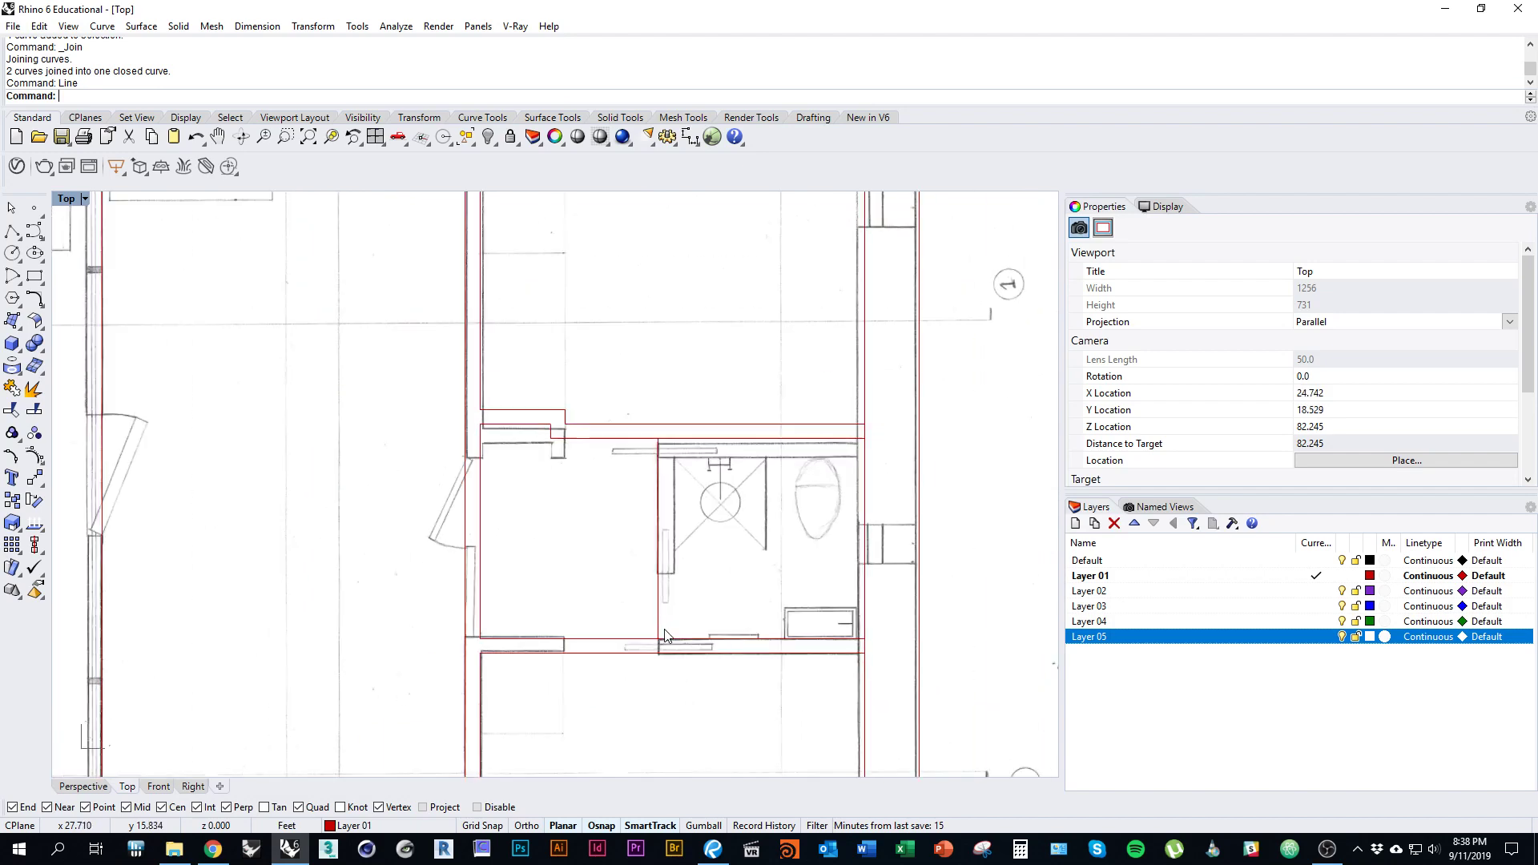
left_click(635, 593)
left_click(680, 630)
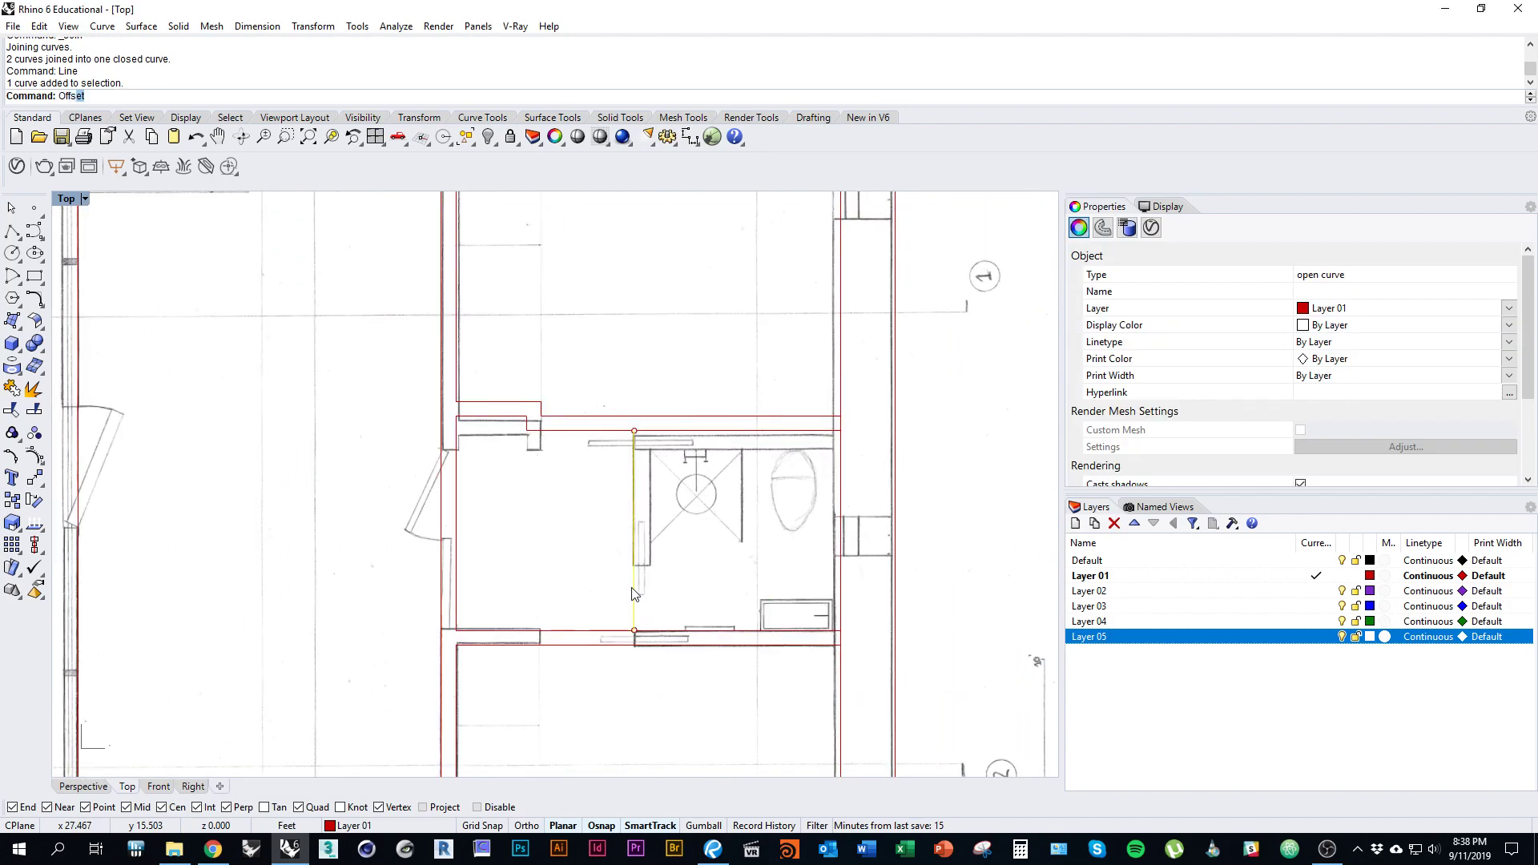
type("offset")
key("Return")
left_click(621, 593)
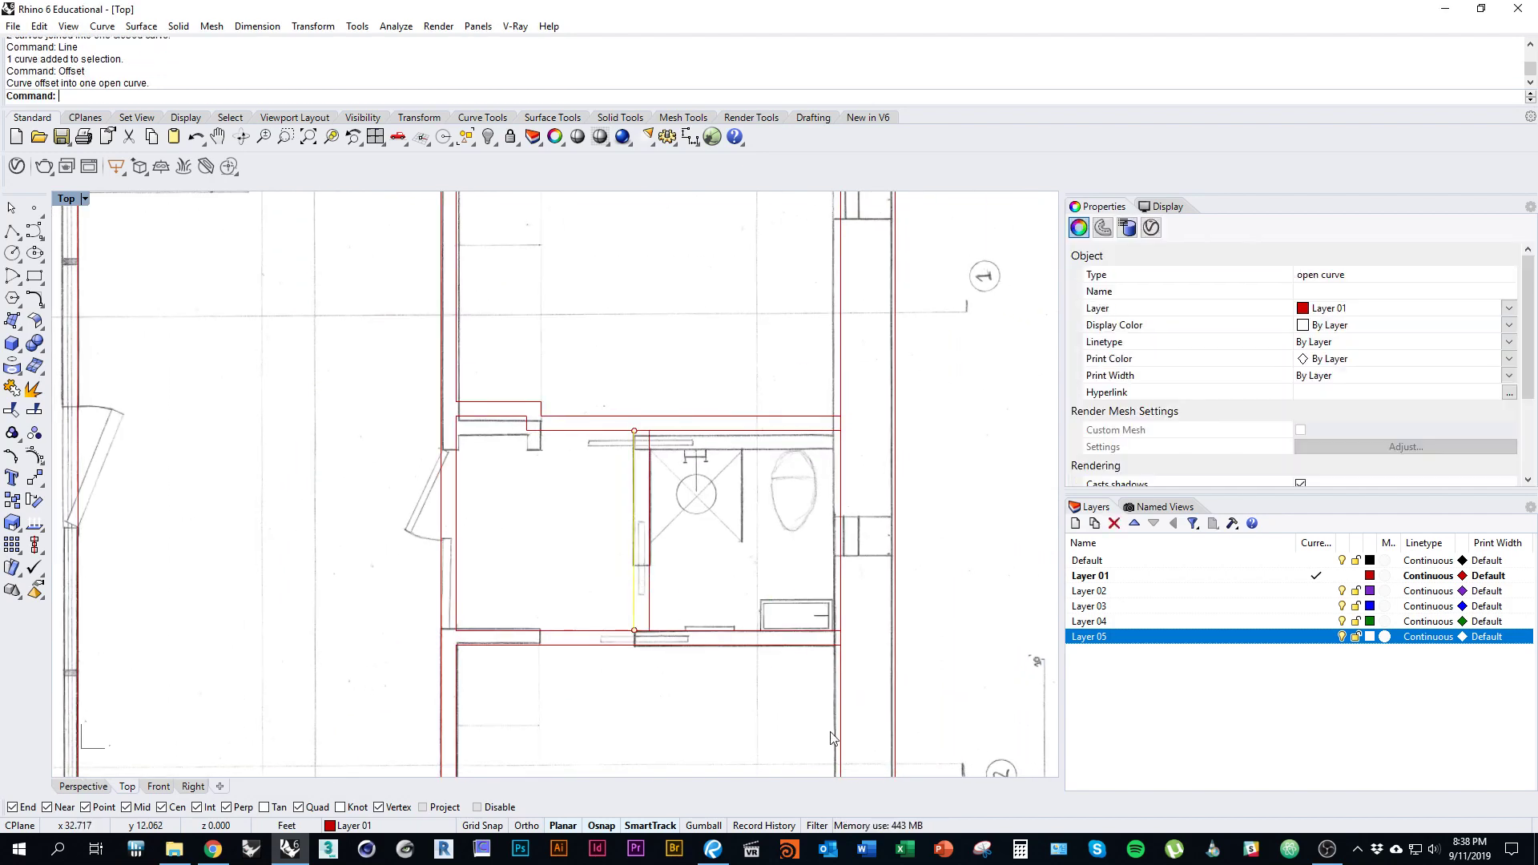
Step: Hide Layer 05, trim the bathroom wall's junctions with both horizontal walls, and join the pieces into closed outlines
left_click(1342, 637)
scroll(646, 621, "down", 1)
right_click_drag(646, 621, 644, 578)
left_click_drag(718, 693, 600, 488)
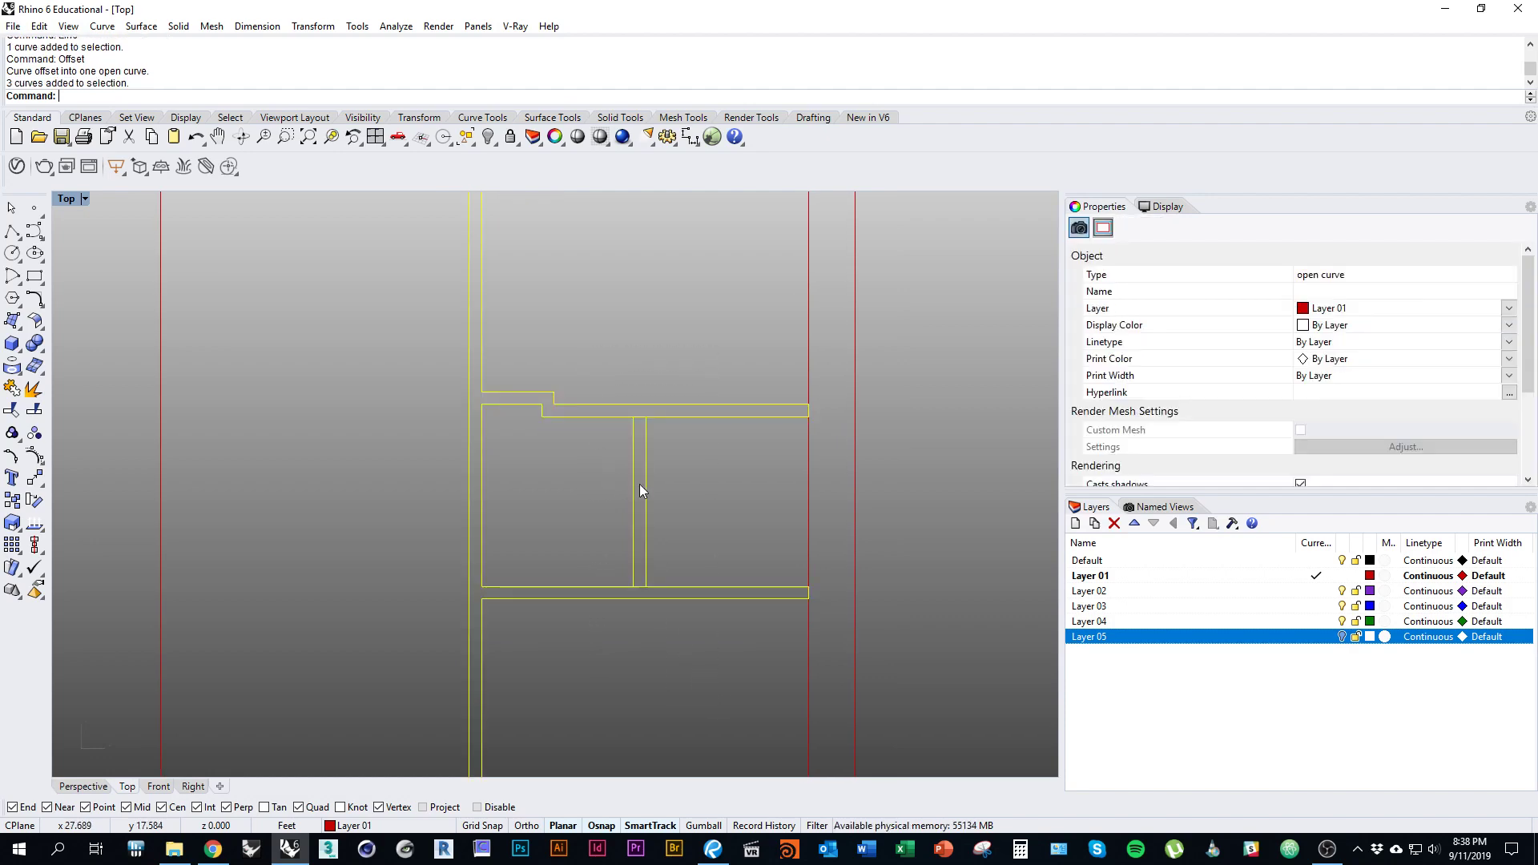
scroll(640, 484, "up", 2)
key("ctrl+t")
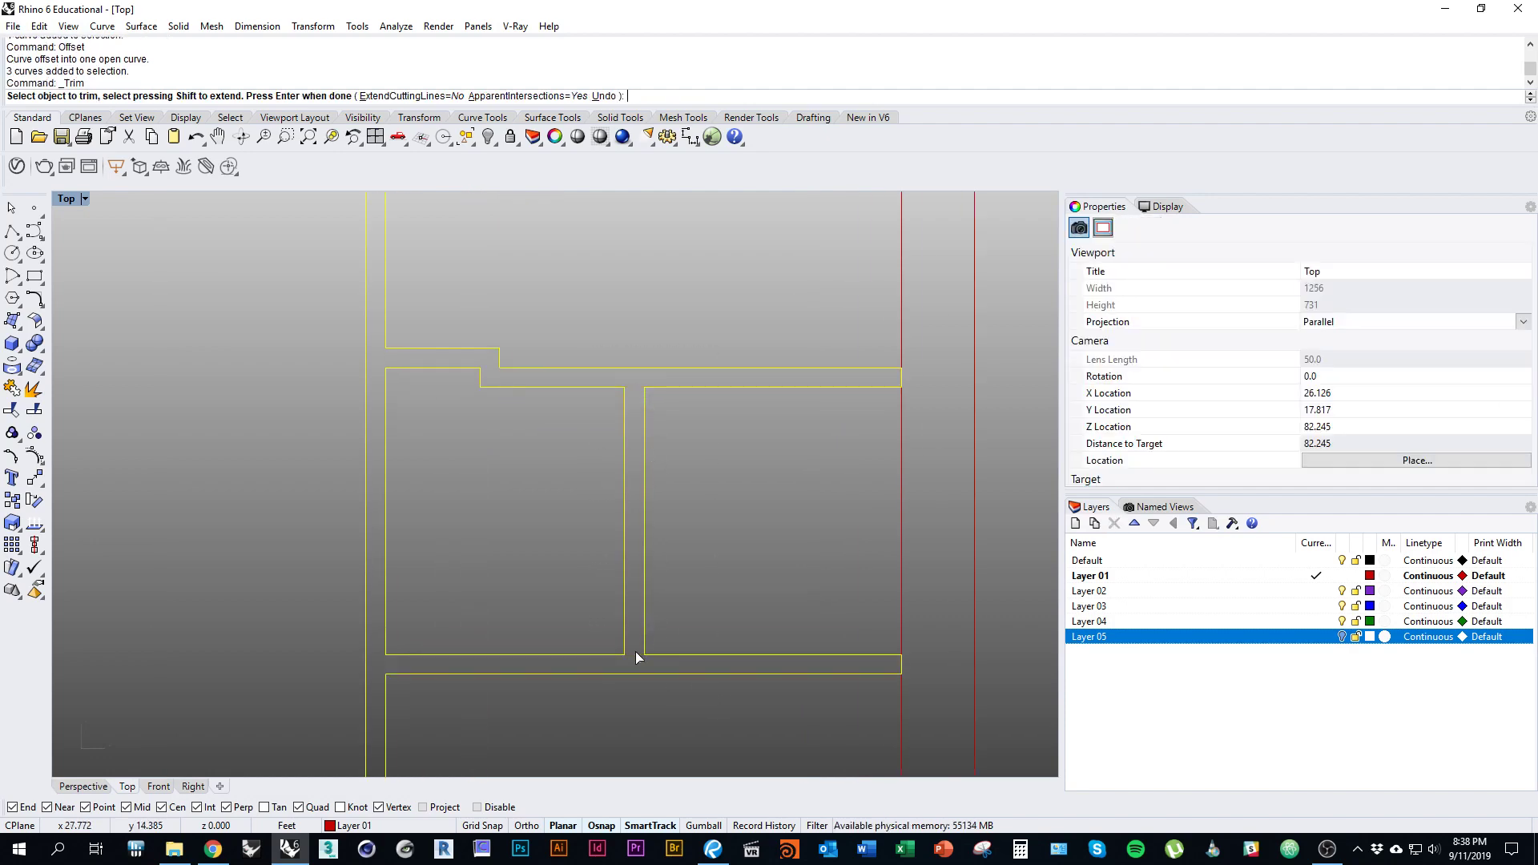
key("Return")
key("ctrl+j")
scroll(636, 652, "down", 10)
right_click_drag(636, 651, 758, 621)
key("Escape")
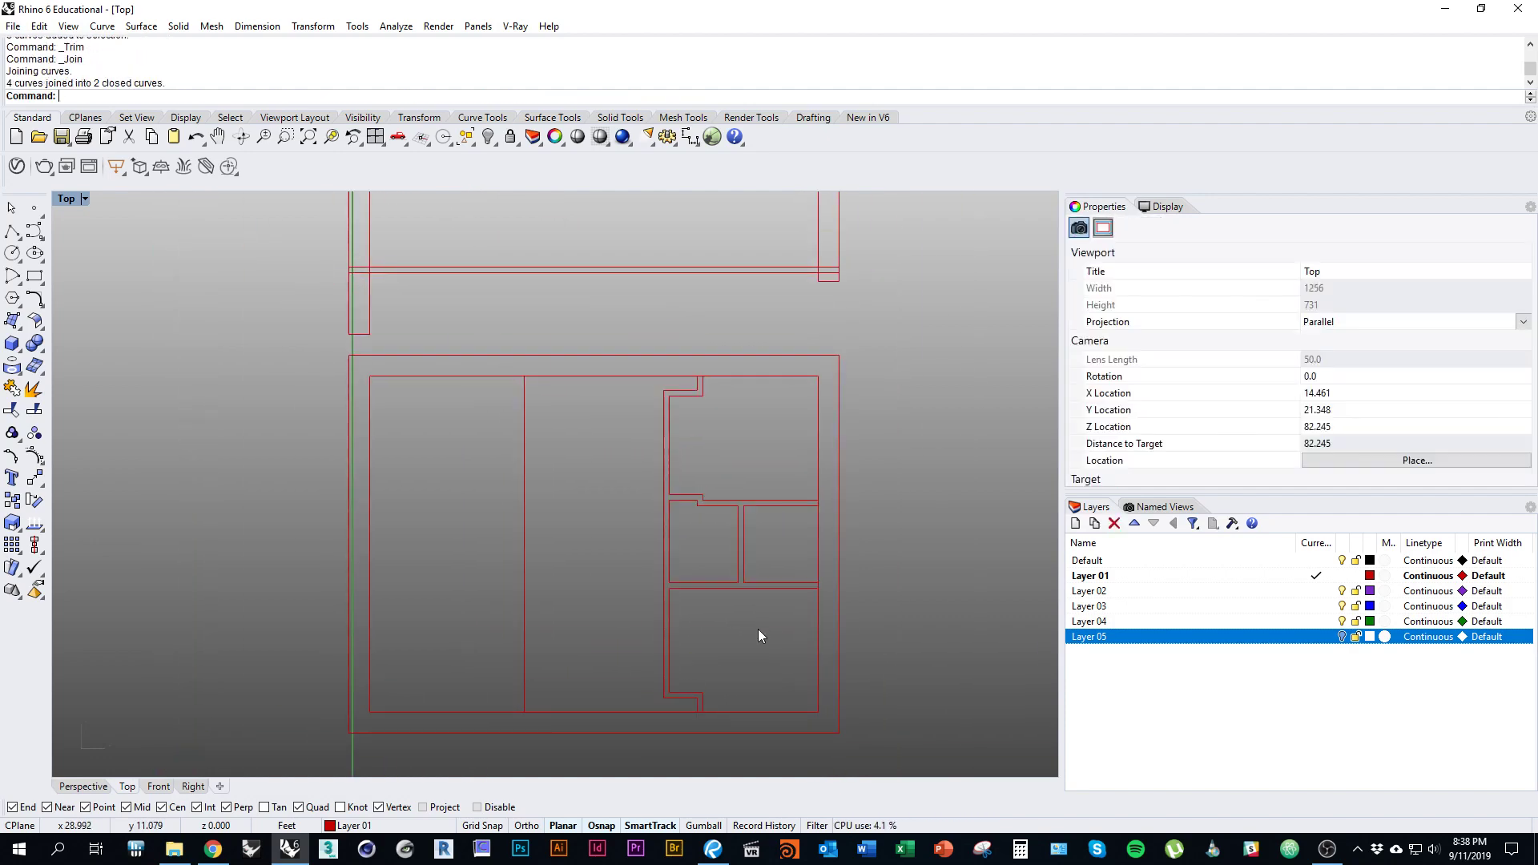
right_click_drag(611, 628, 681, 620)
scroll(694, 616, "down", 1)
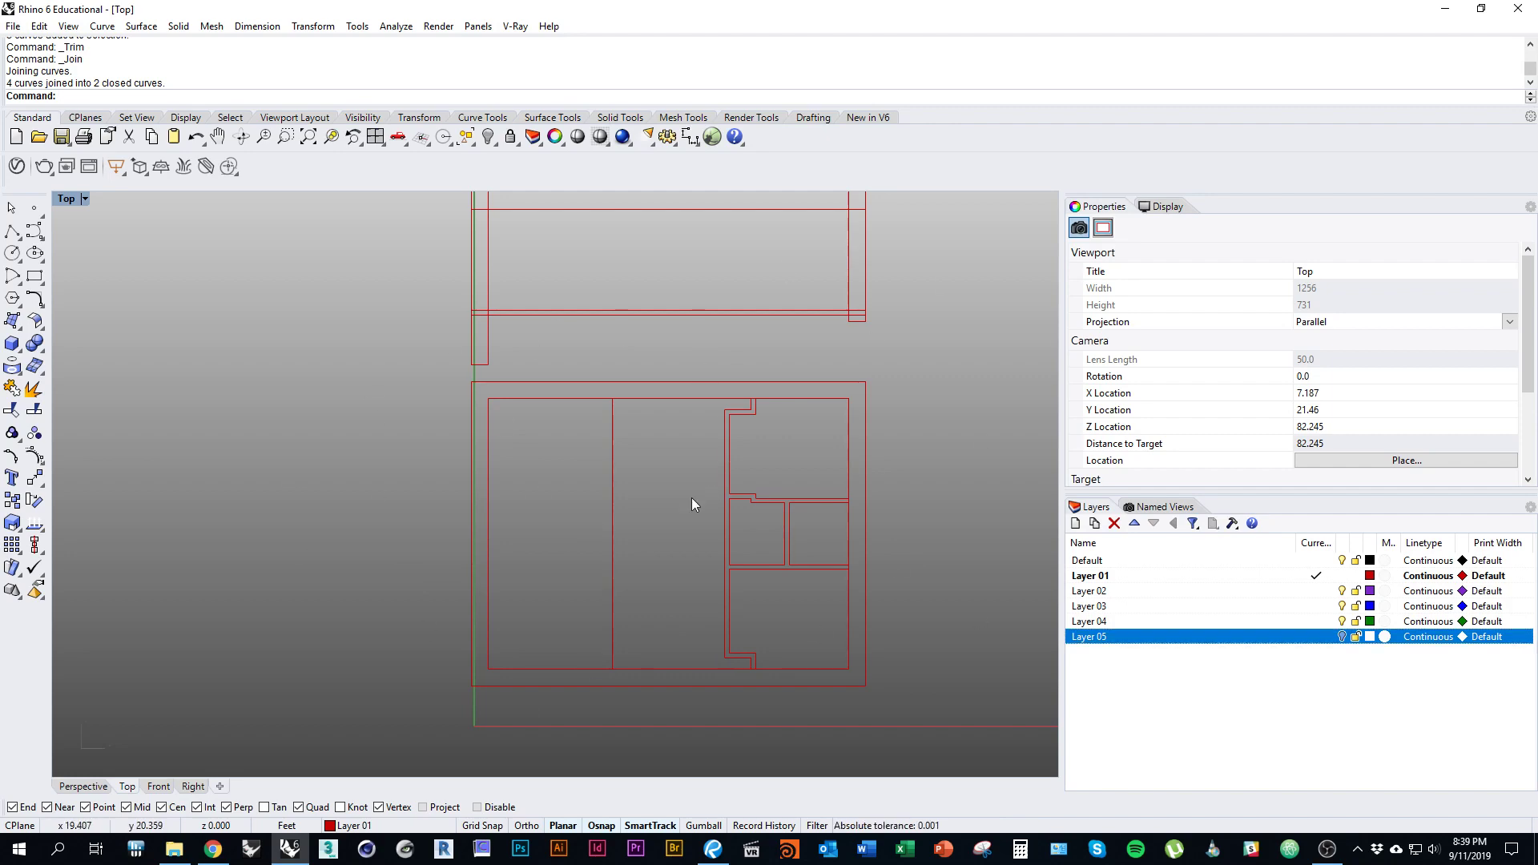
right_click_drag(771, 500, 776, 458)
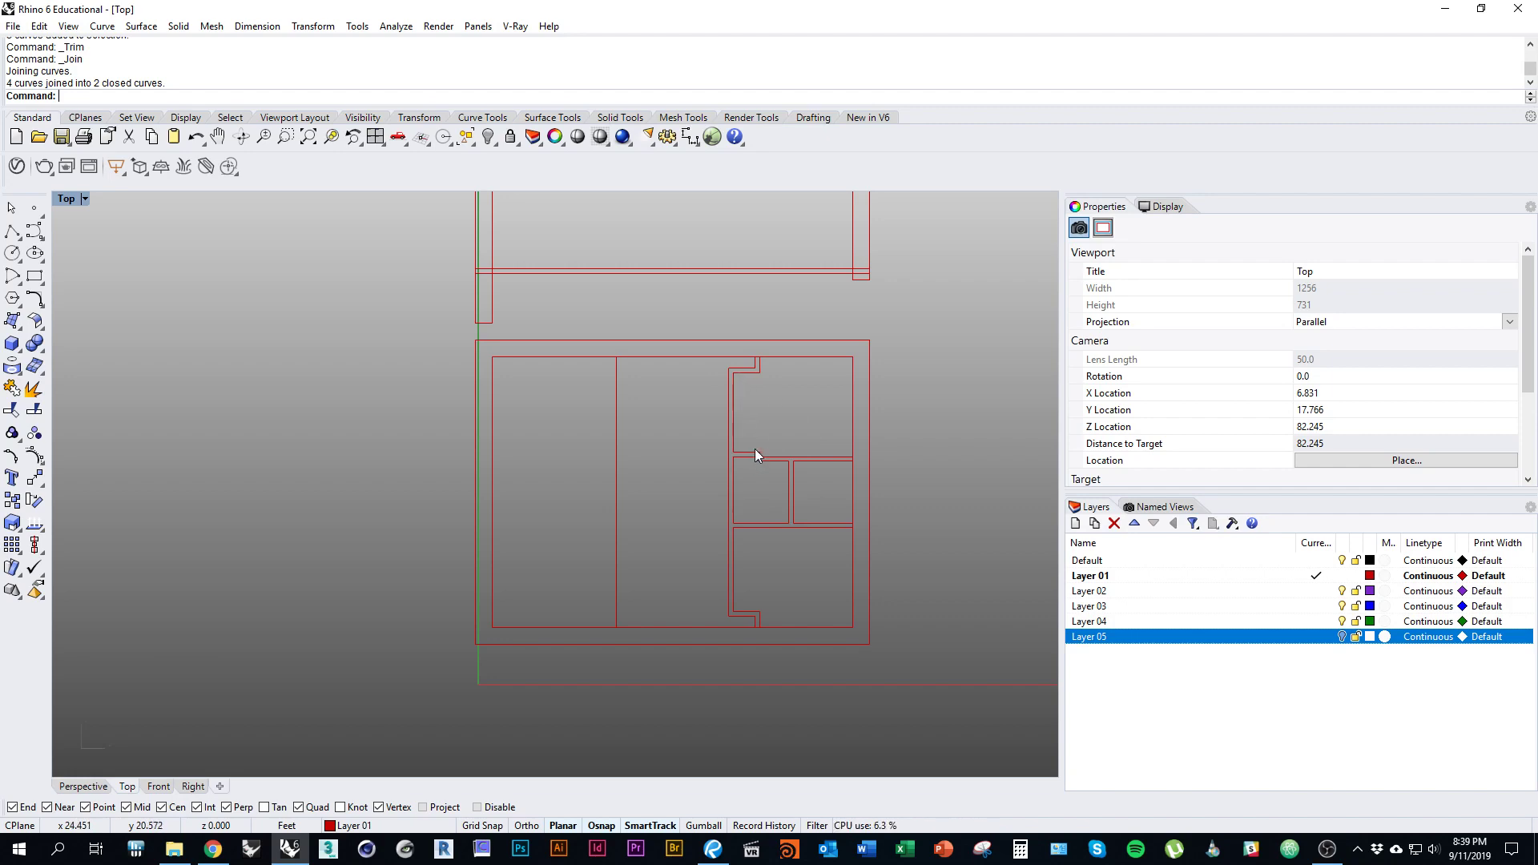
right_click_drag(678, 469, 705, 471)
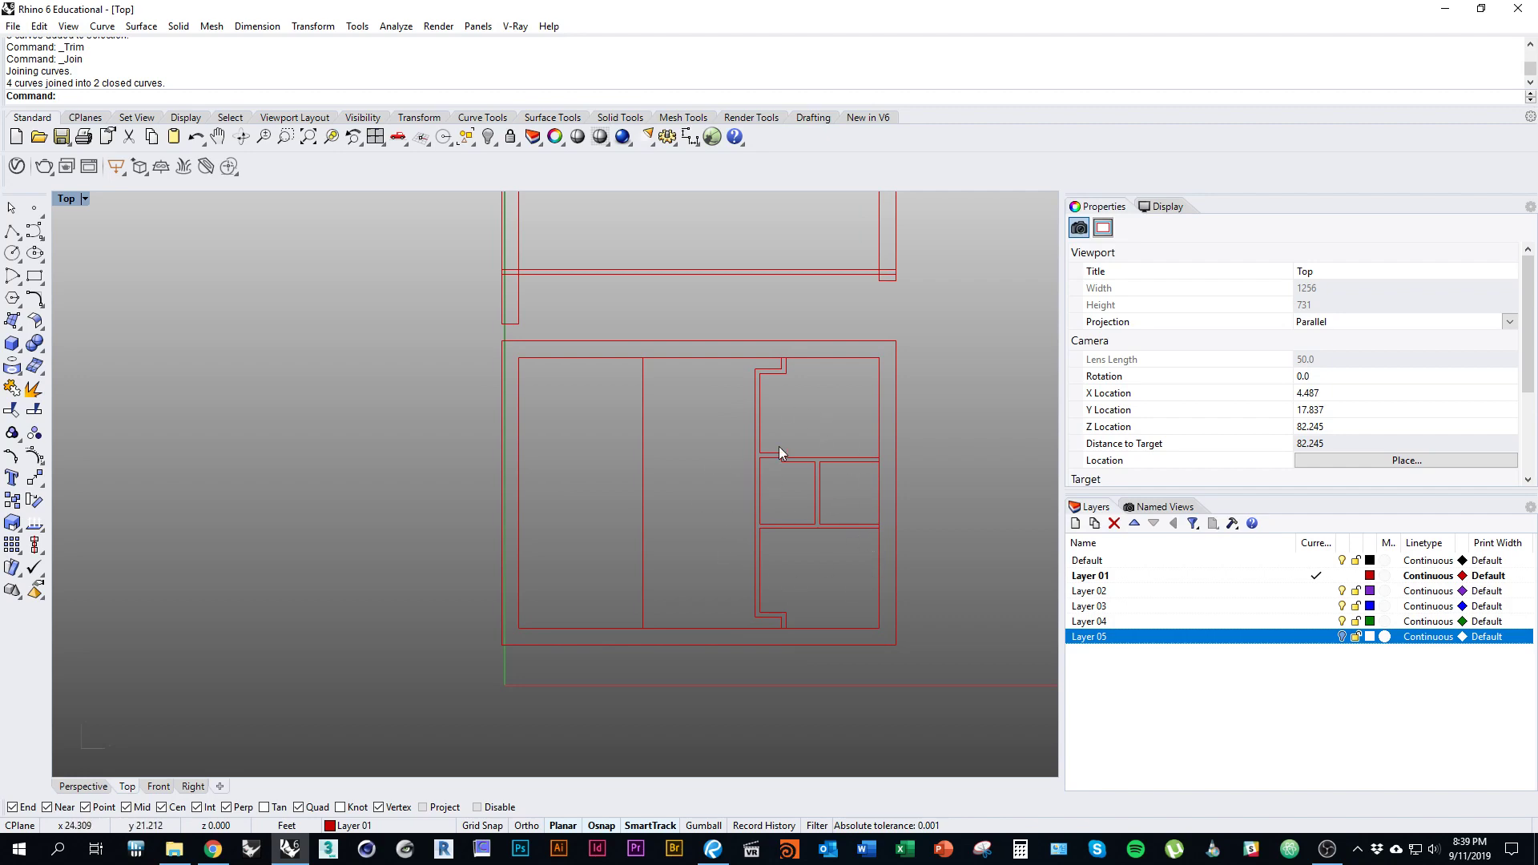
right_click_drag(852, 416, 818, 473)
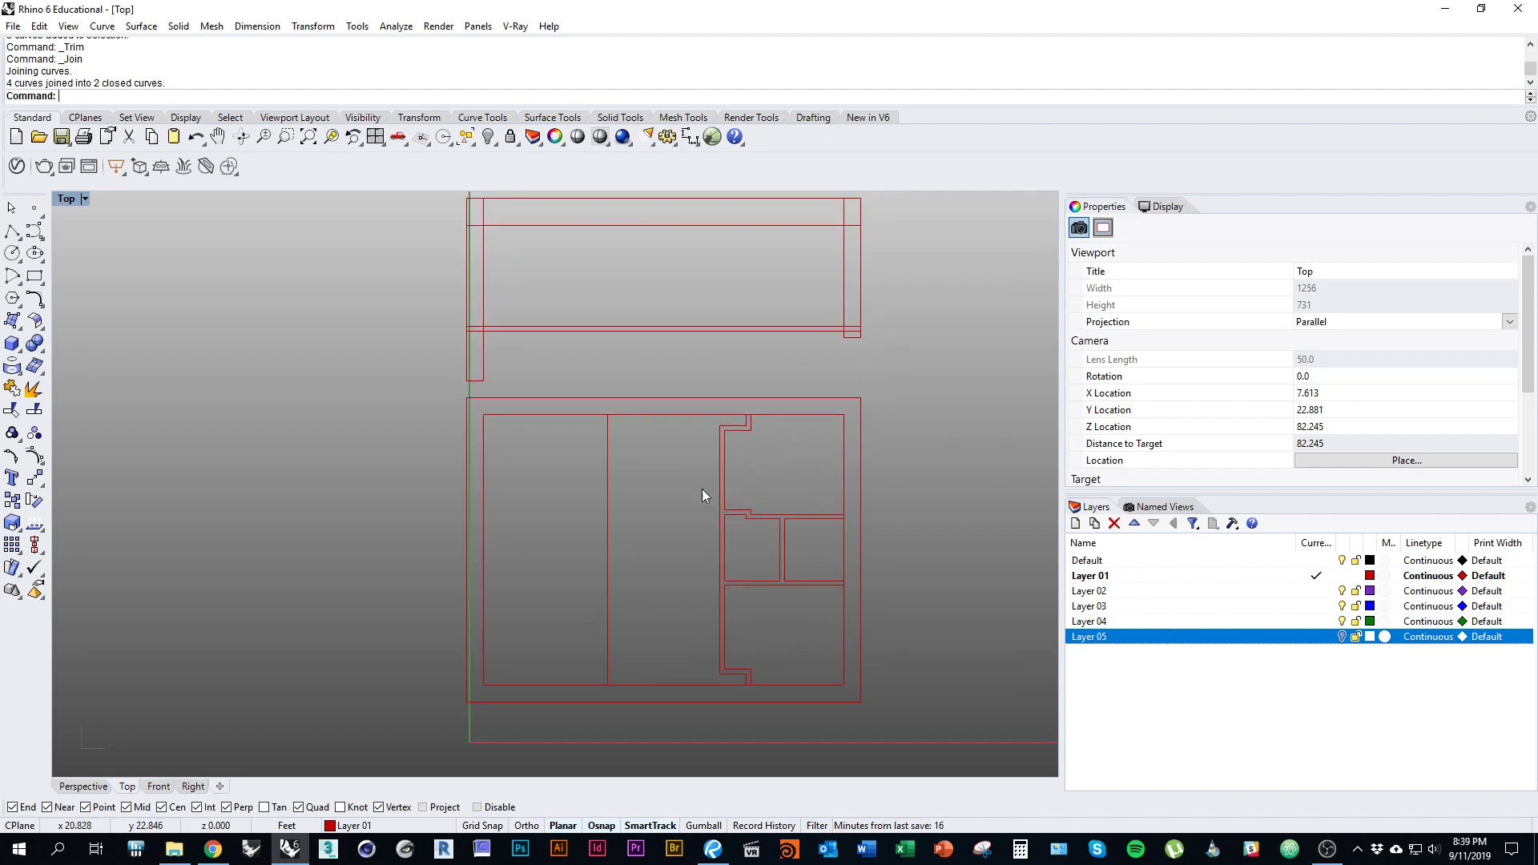
right_click_drag(718, 508, 757, 492)
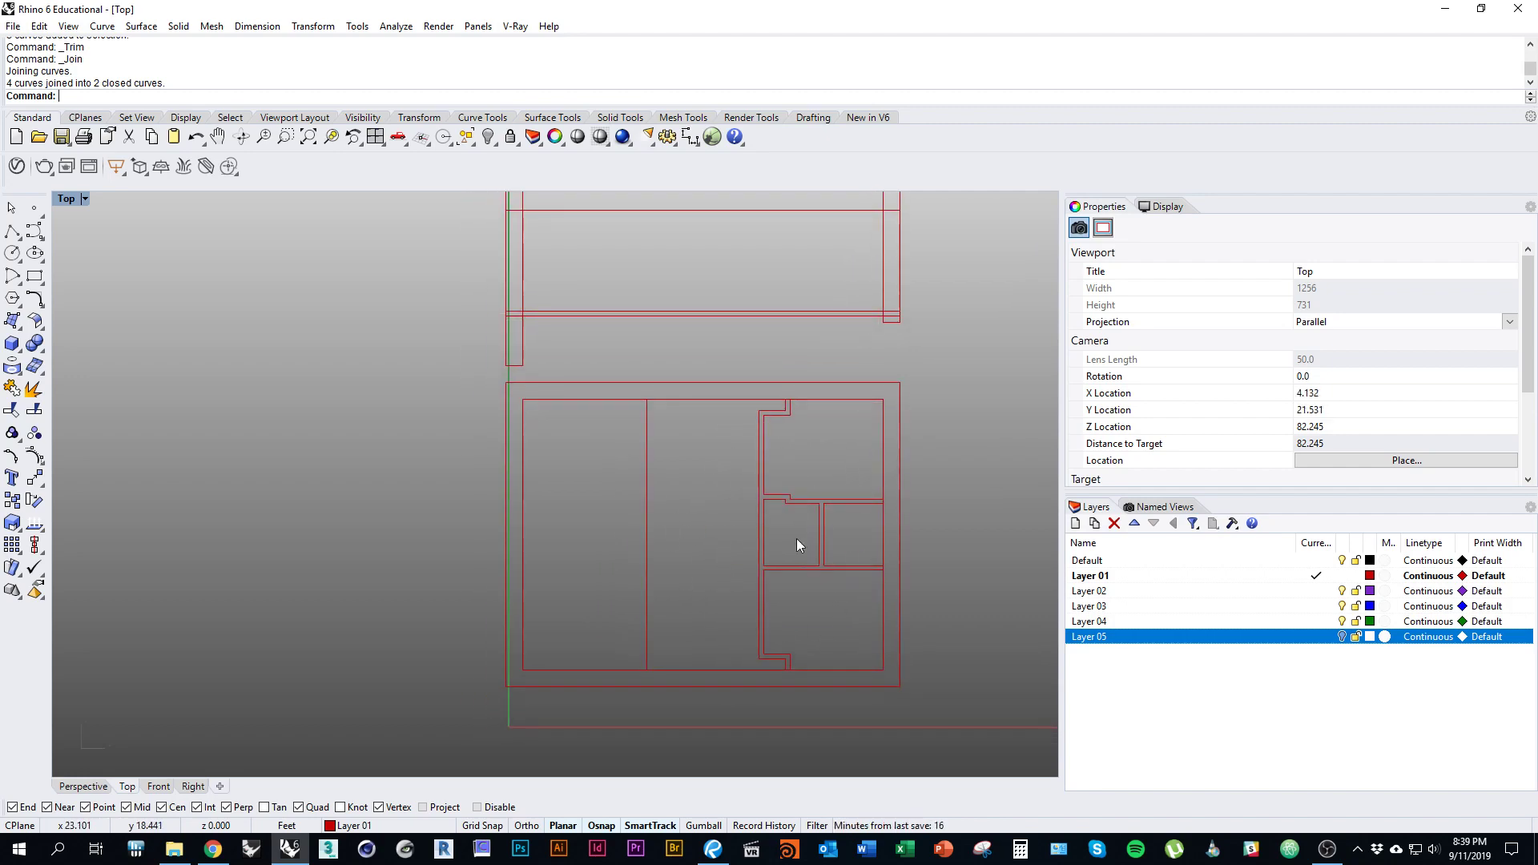
Step: Show Layer 05 and offset the long vertical partition line toward the kitchen side to give the wall its thickness
left_click(1343, 637)
scroll(656, 495, "up", 5)
left_click(593, 458)
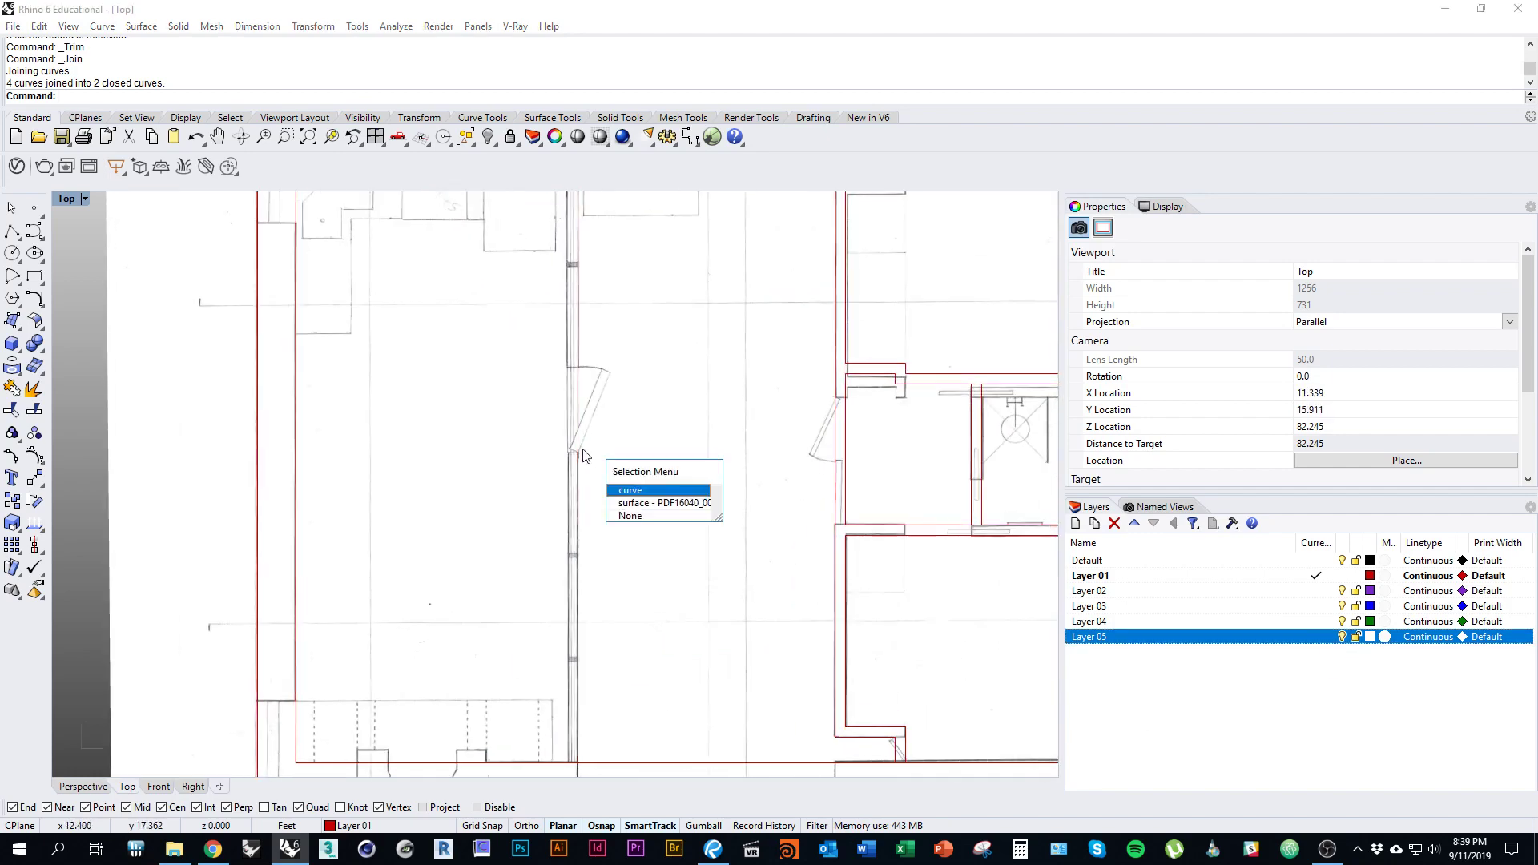
left_click(641, 488)
right_click_drag(738, 430, 682, 451)
type("Offset")
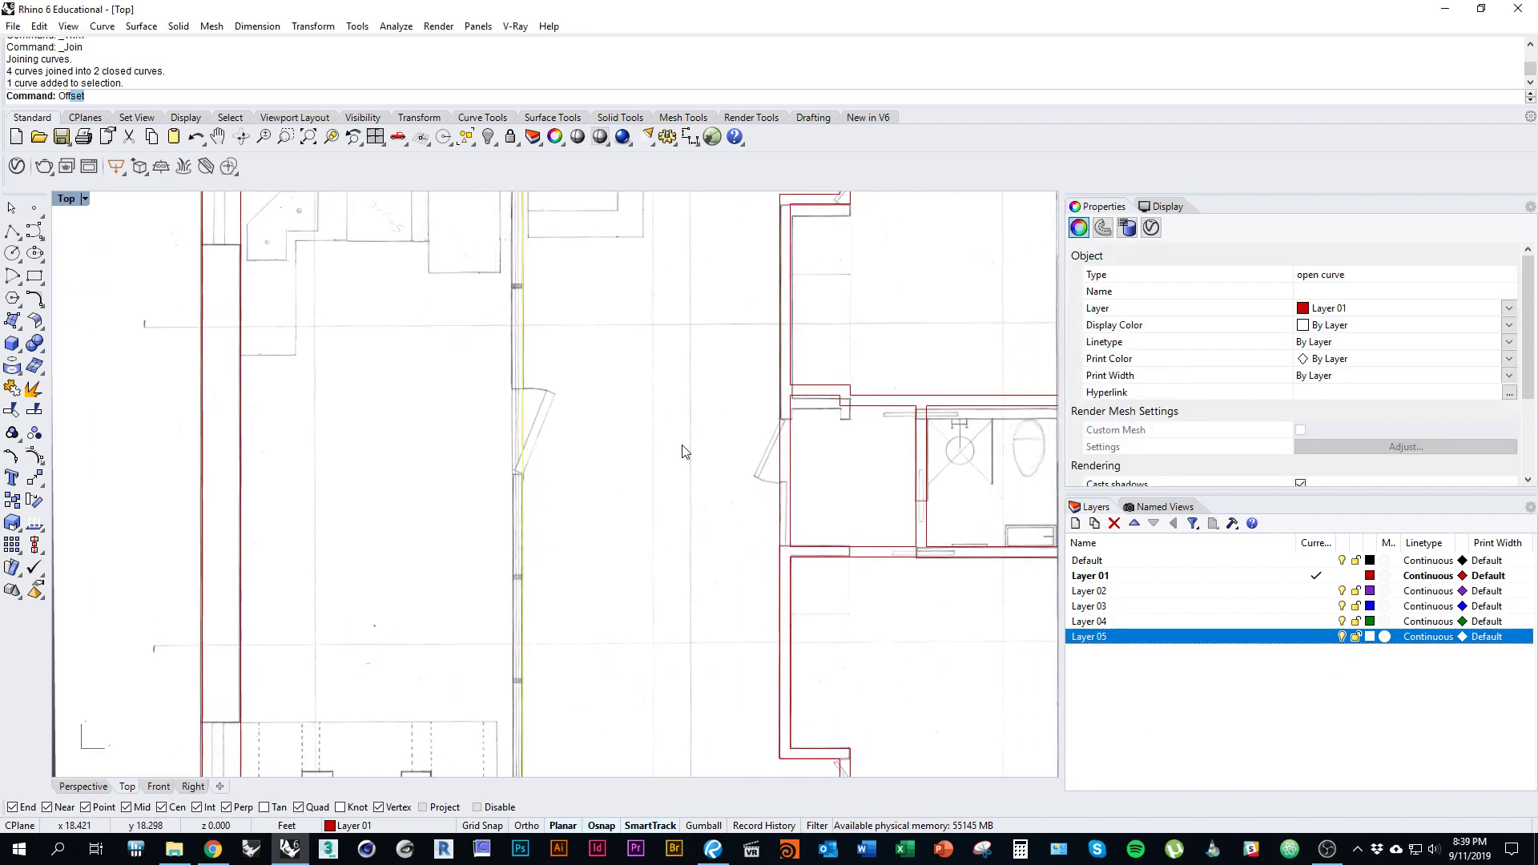
key("Return")
left_click(426, 529)
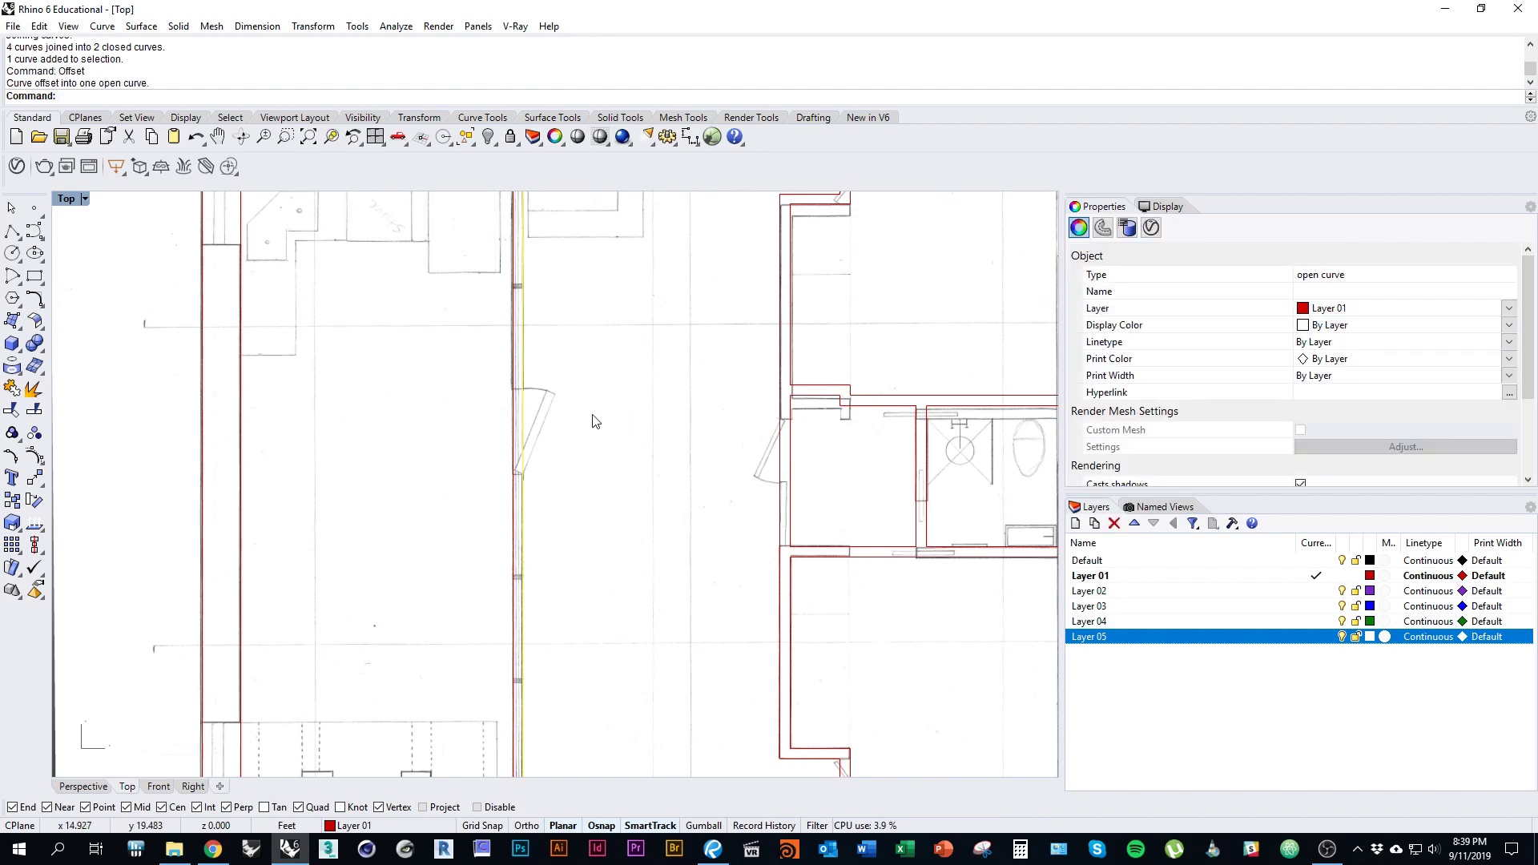
Step: Hide Layer 05 and look over the traced linework of the plan and of the section above it
scroll(597, 449, "down", 2)
left_click(1341, 637)
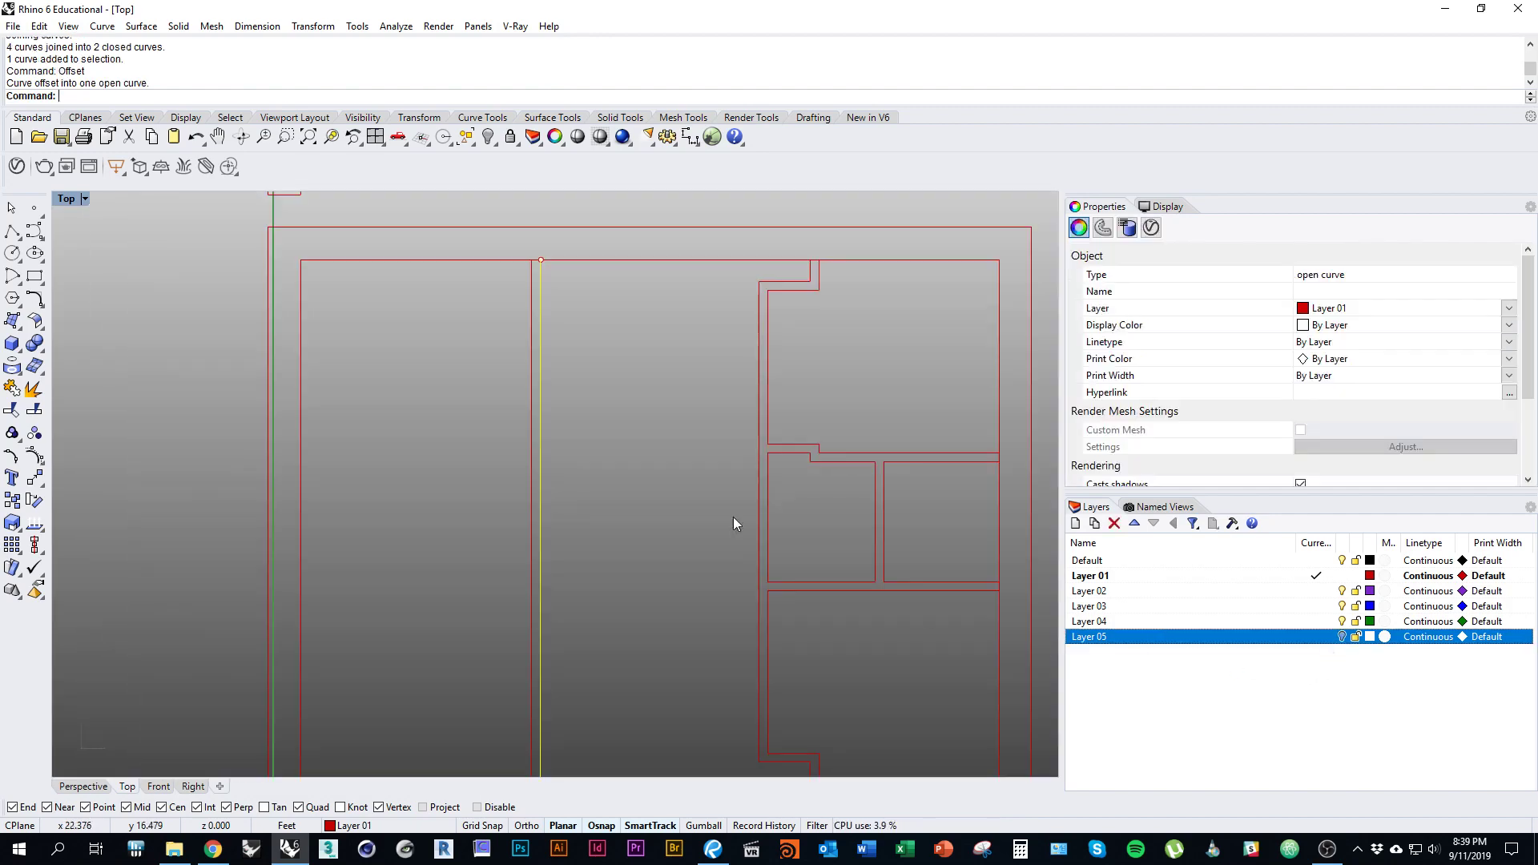
scroll(668, 396, "down", 2)
key("Escape")
mouse_move(686, 469)
right_mouse_down()
mouse_move(743, 556)
mouse_move(697, 612)
right_mouse_up()
scroll(724, 560, "down", 1)
scroll(695, 537, "down", 1)
mouse_move(722, 494)
right_mouse_down()
mouse_move(769, 474)
mouse_move(762, 436)
mouse_move(738, 593)
mouse_move(716, 410)
mouse_move(824, 419)
mouse_move(858, 612)
right_mouse_up()
right_click_drag(719, 603, 719, 494)
right_click_drag(908, 425, 942, 509)
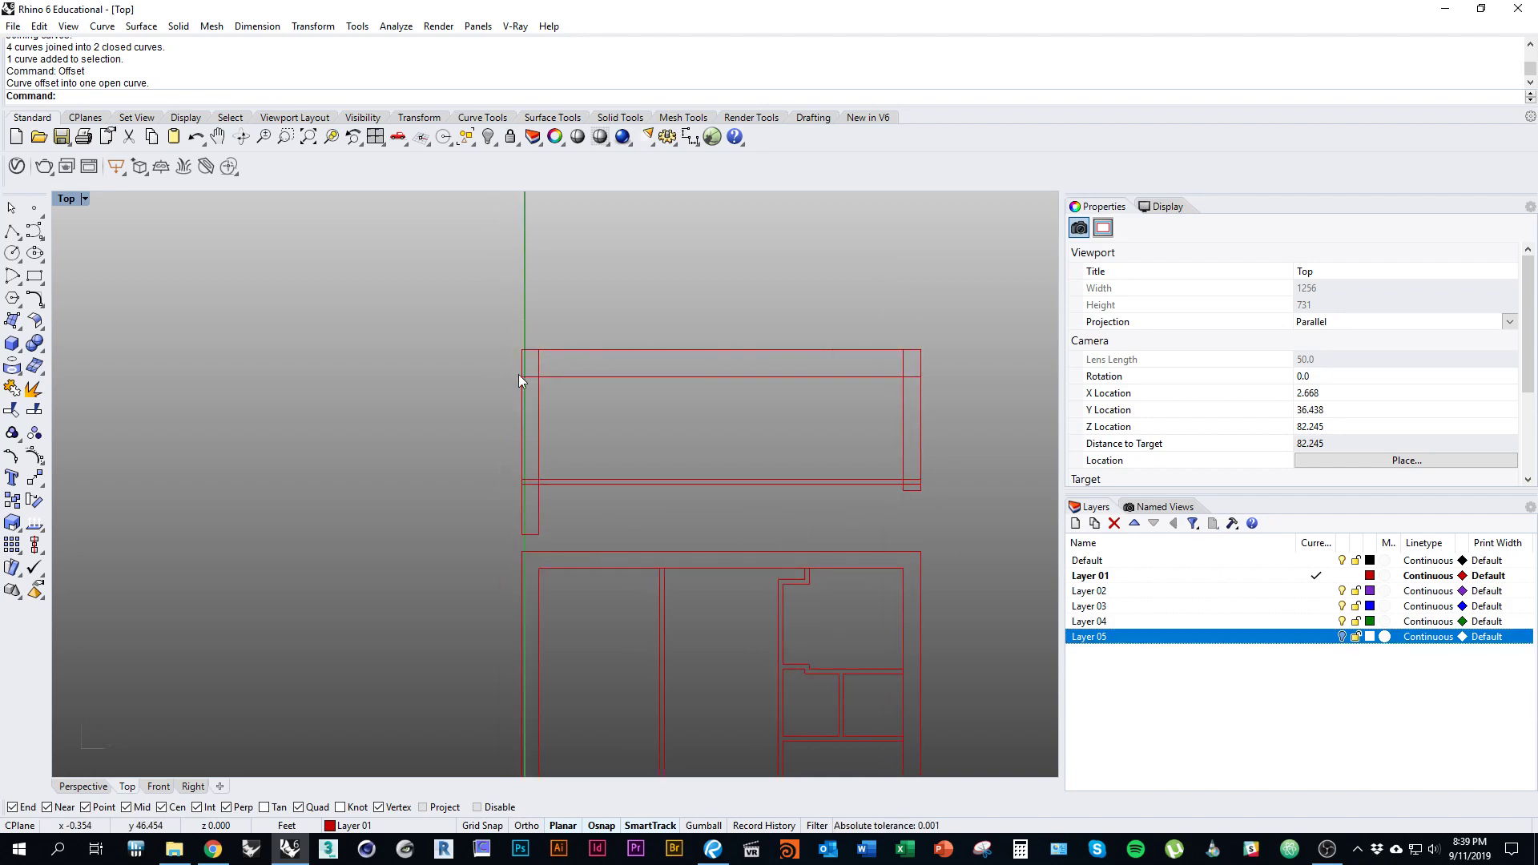
Step: Show Layer 05 and rotate the drawing image about the section's upper right corner, aligning its roof edge with the traced top line
left_click(1346, 640)
scroll(897, 482, "up", 3)
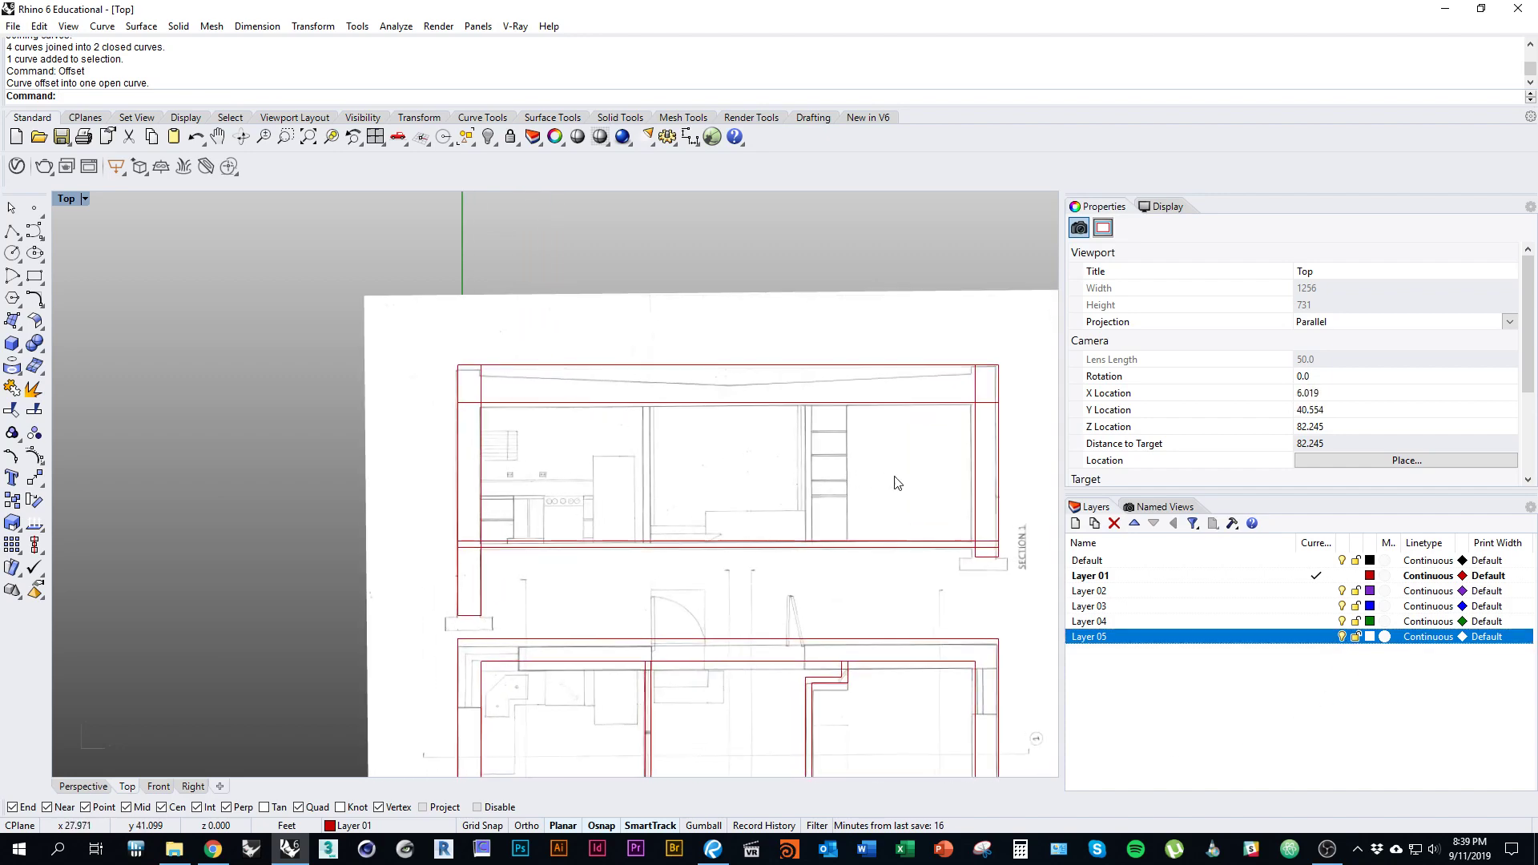
scroll(897, 483, "up", 5)
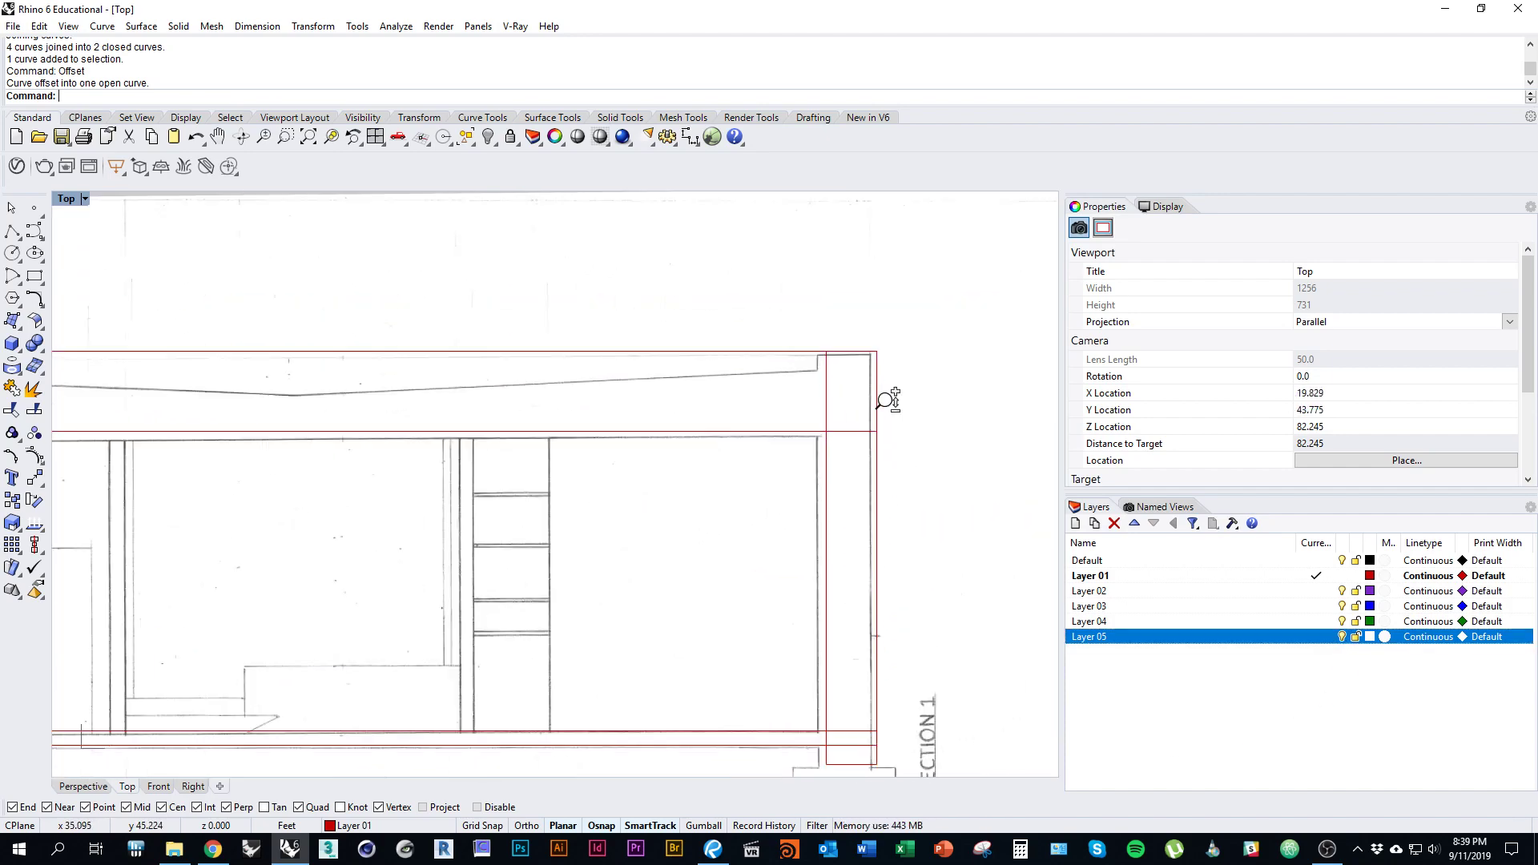
scroll(887, 400, "up", 2)
left_click(927, 395)
left_click_drag(927, 395, 924, 393)
scroll(925, 394, "down", 6)
right_click_drag(619, 464, 834, 464)
scroll(395, 359, "up", 5)
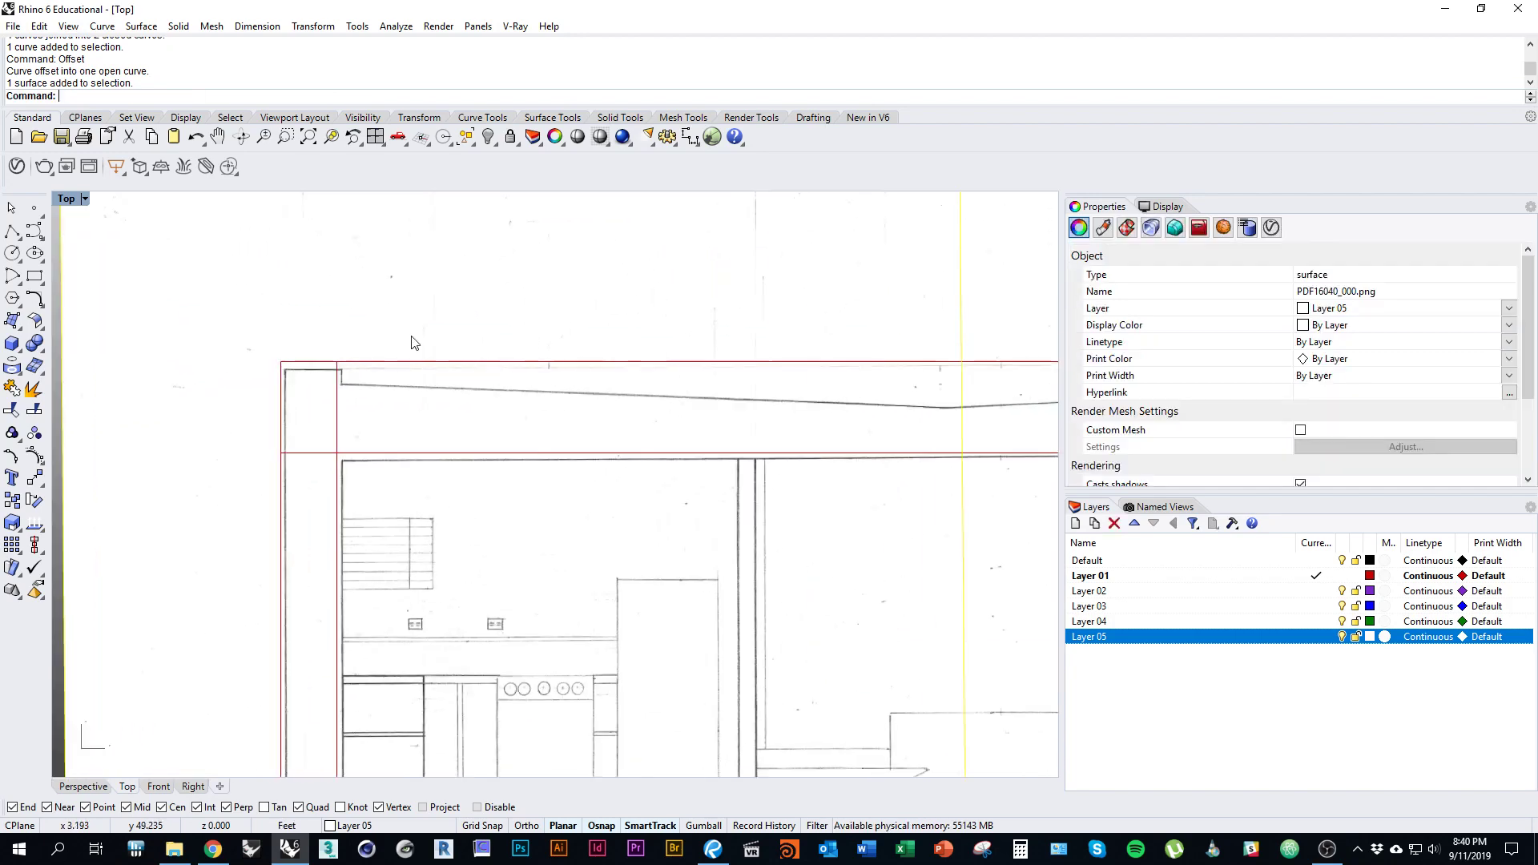
scroll(537, 447, "down", 6)
type("ro")
key("Return")
right_click_drag(985, 481, 776, 477)
left_click(900, 398)
right_click_drag(440, 416, 720, 416)
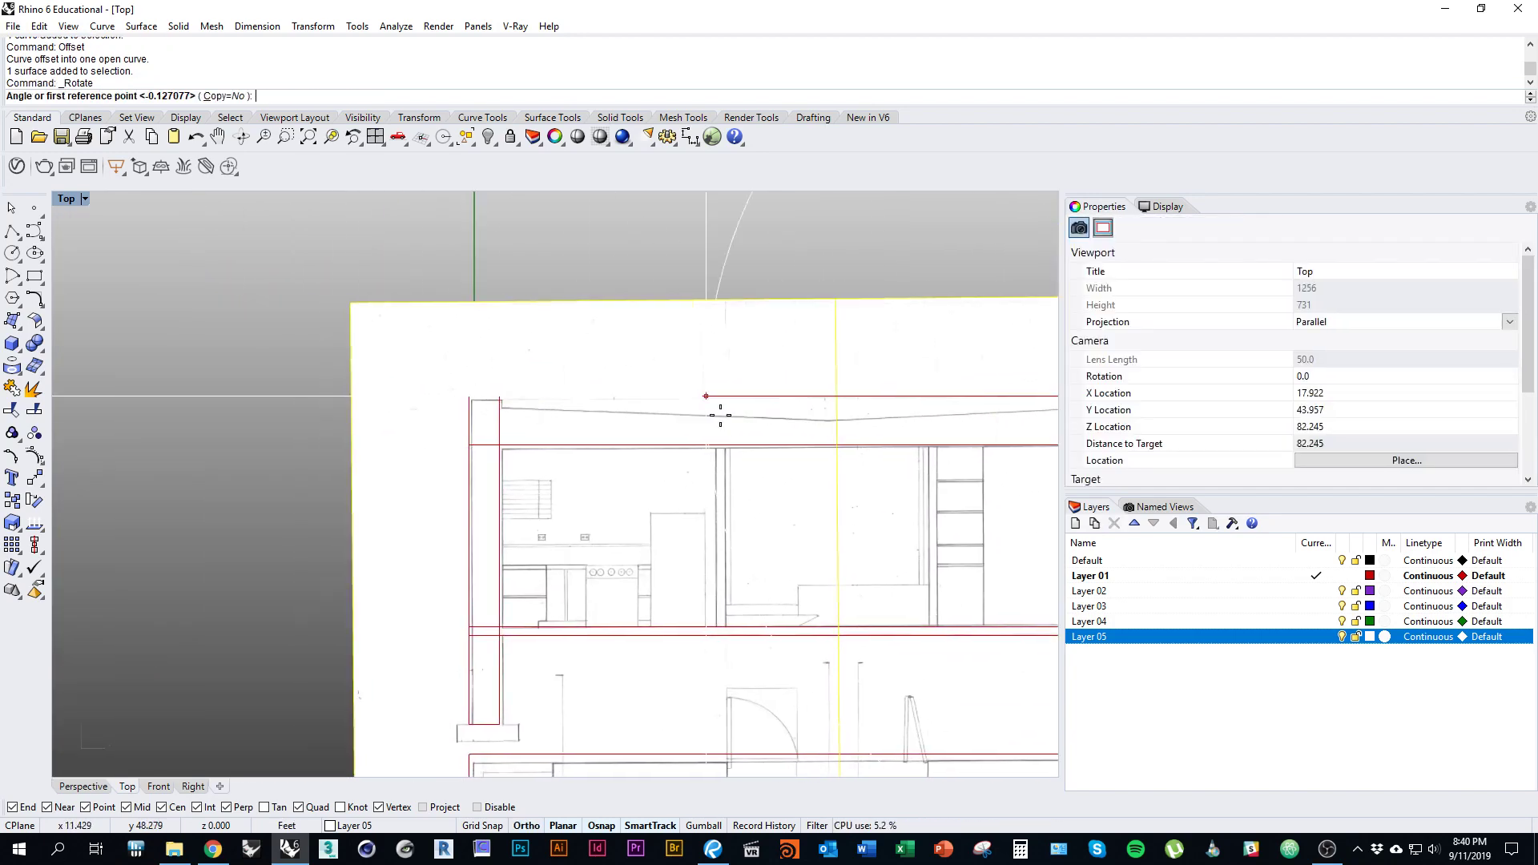
scroll(474, 396, "up", 5)
left_click(480, 390)
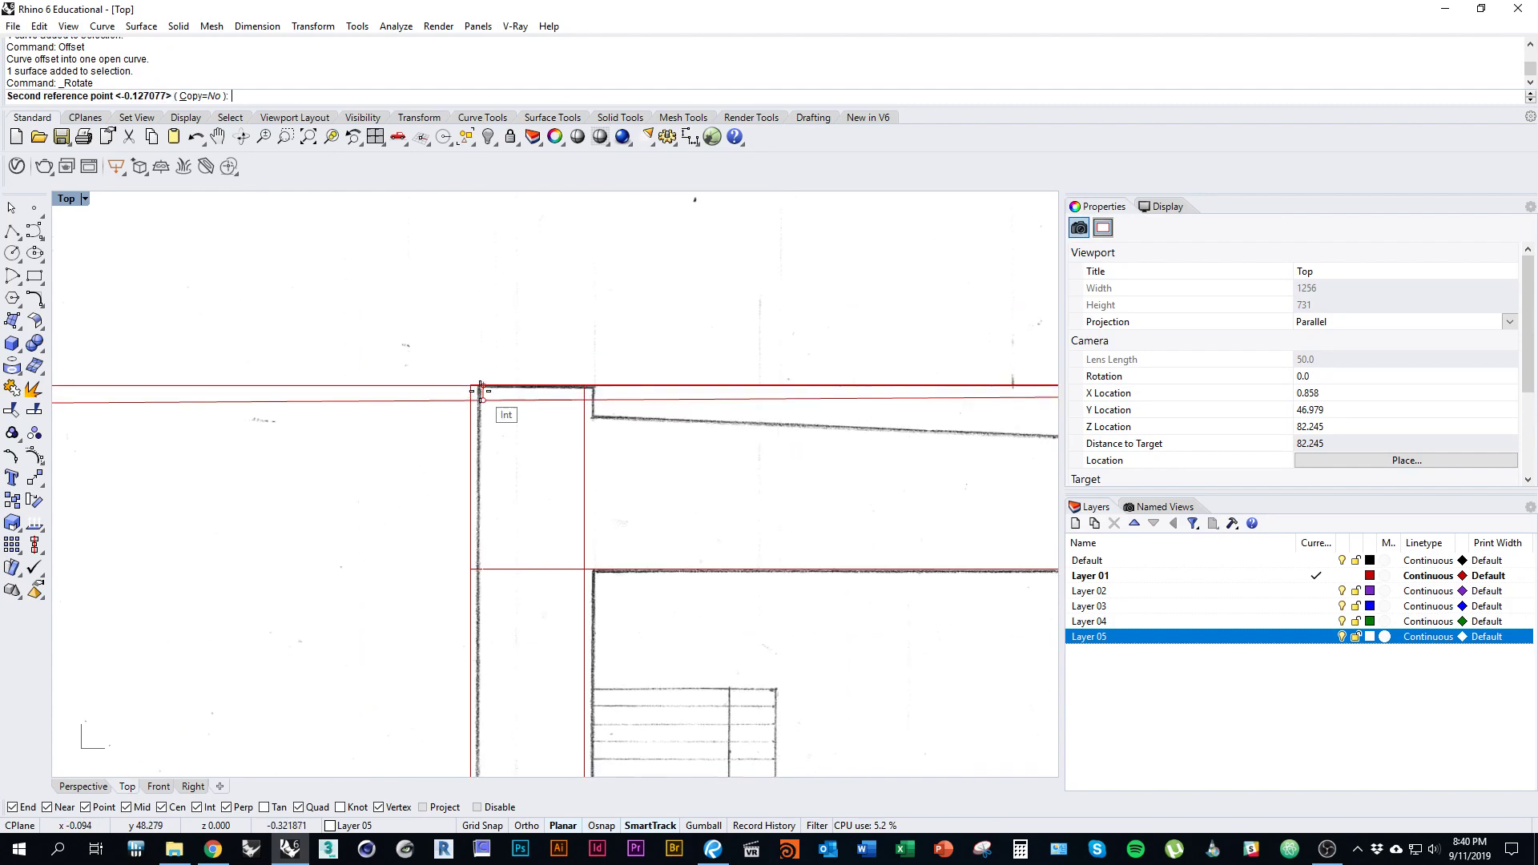
left_click(481, 399)
scroll(409, 433, "down", 3)
scroll(471, 439, "down", 3)
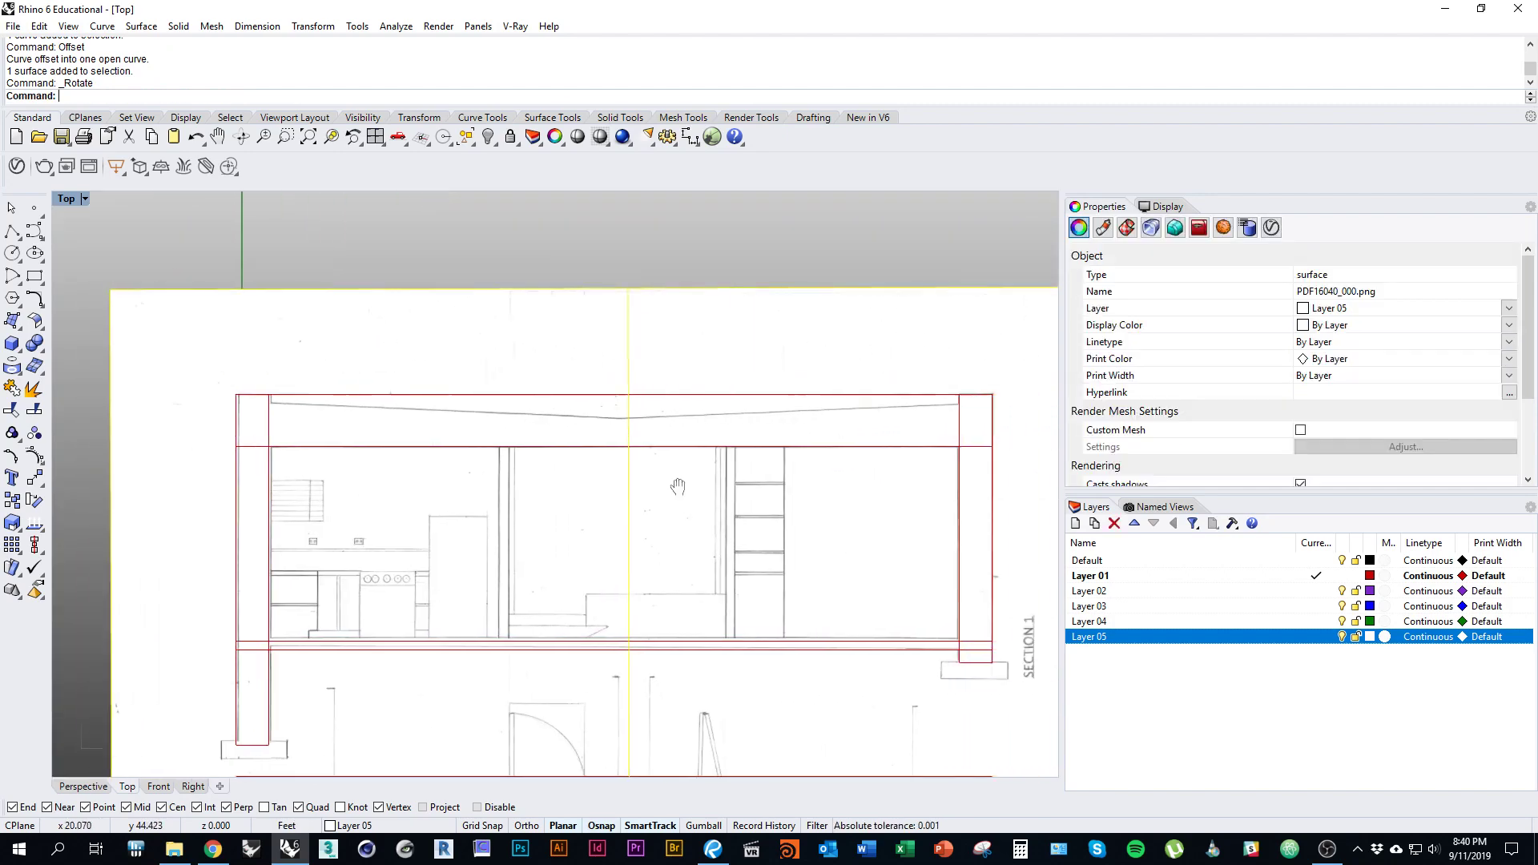
Step: Scale the drawing image from the section's upper right corner so its left wall's outer face meets the traced wall line
scroll(962, 474, "up", 6)
type("sc")
key("Return")
left_click(952, 325)
scroll(967, 336, "down", 12)
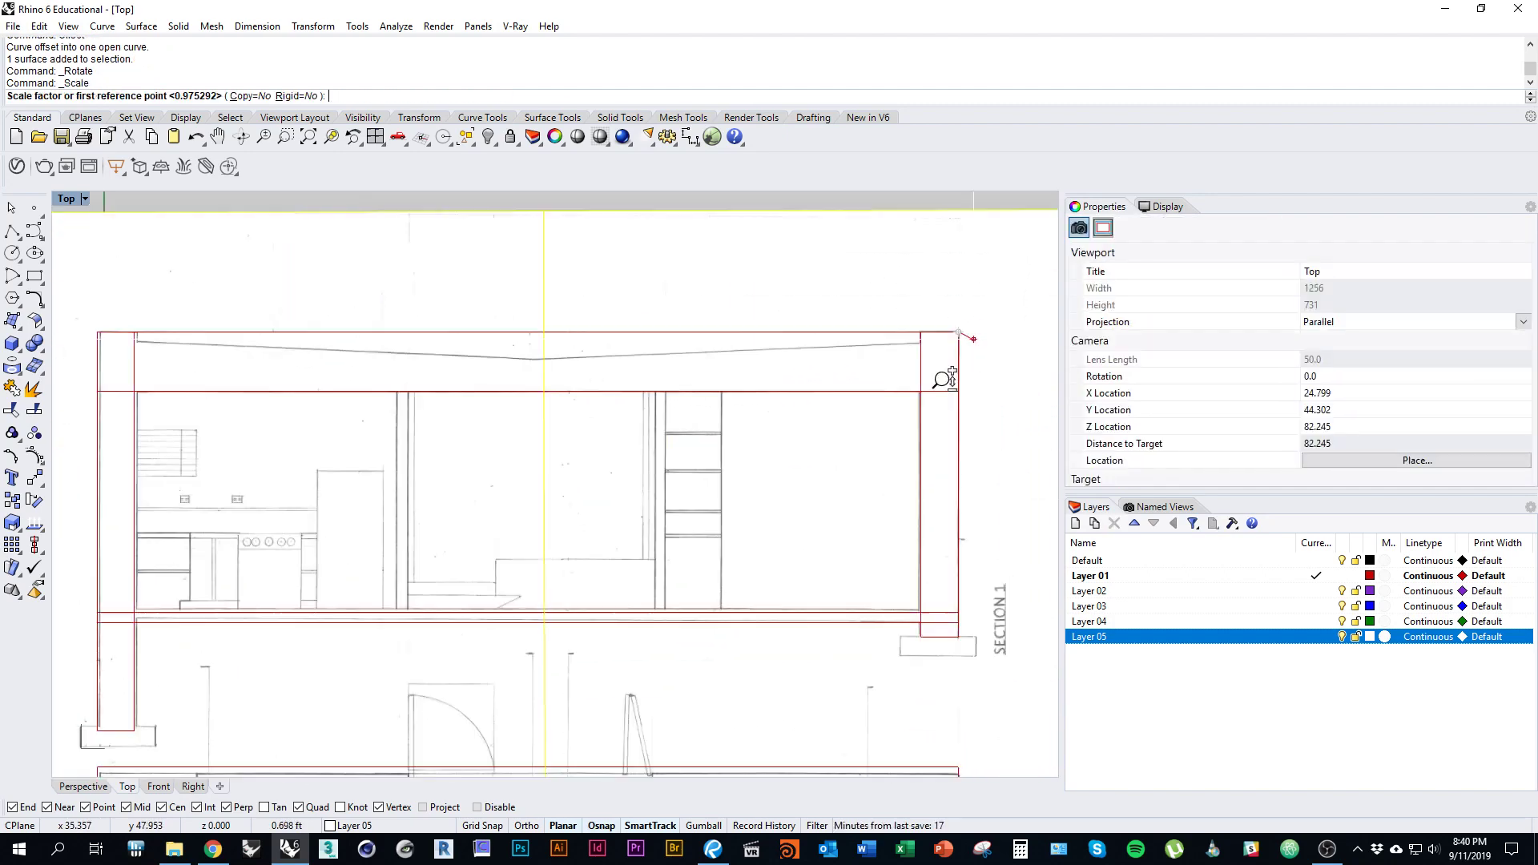
scroll(689, 392, "up", 20)
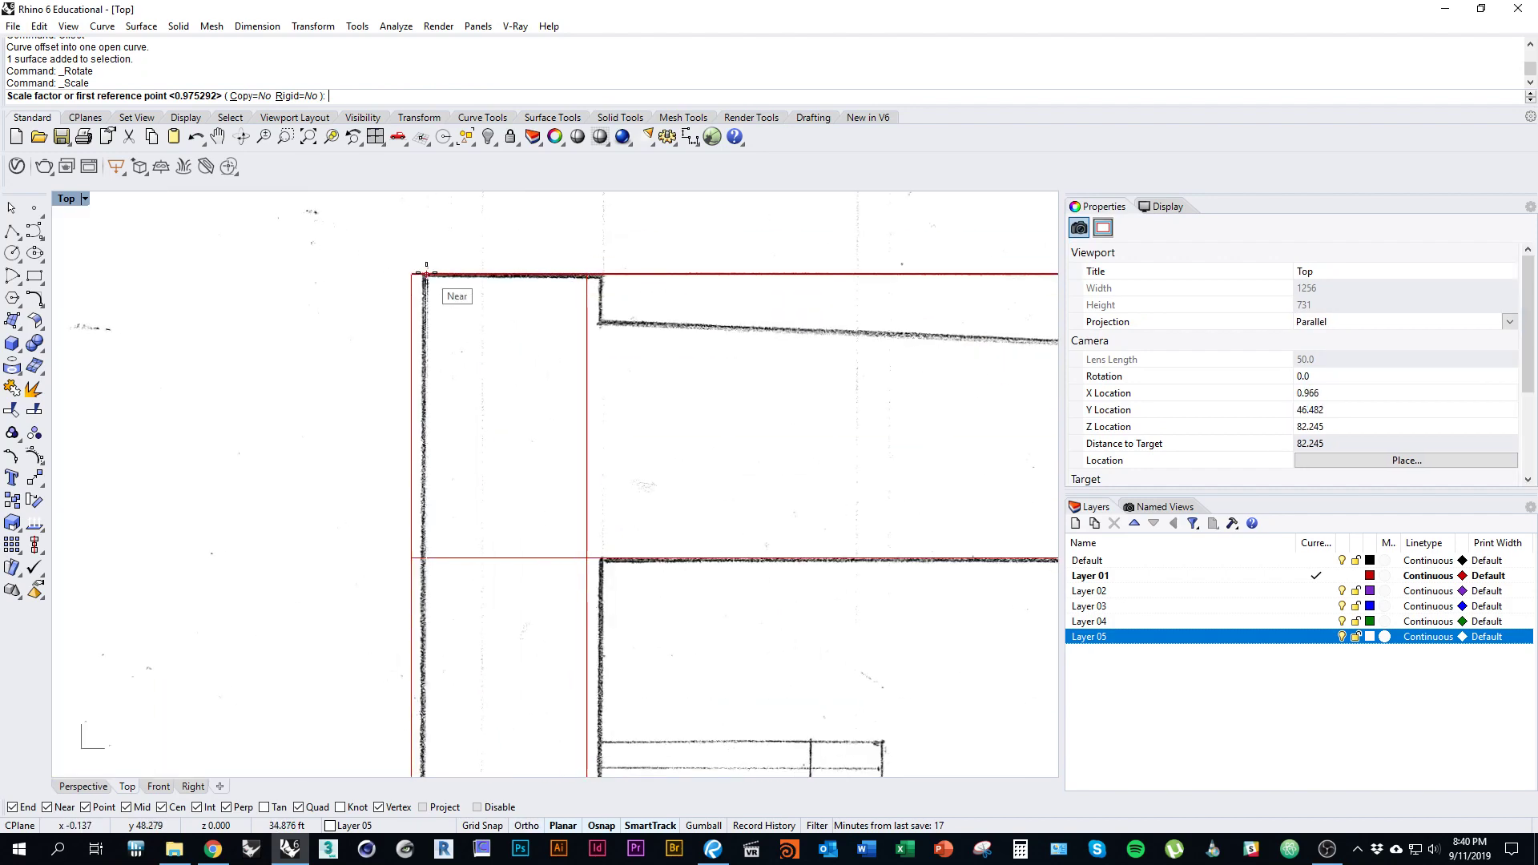
left_click(427, 274)
left_click(412, 274)
scroll(368, 304, "down", 14)
right_click_drag(755, 447, 506, 477)
scroll(422, 465, "down", 3)
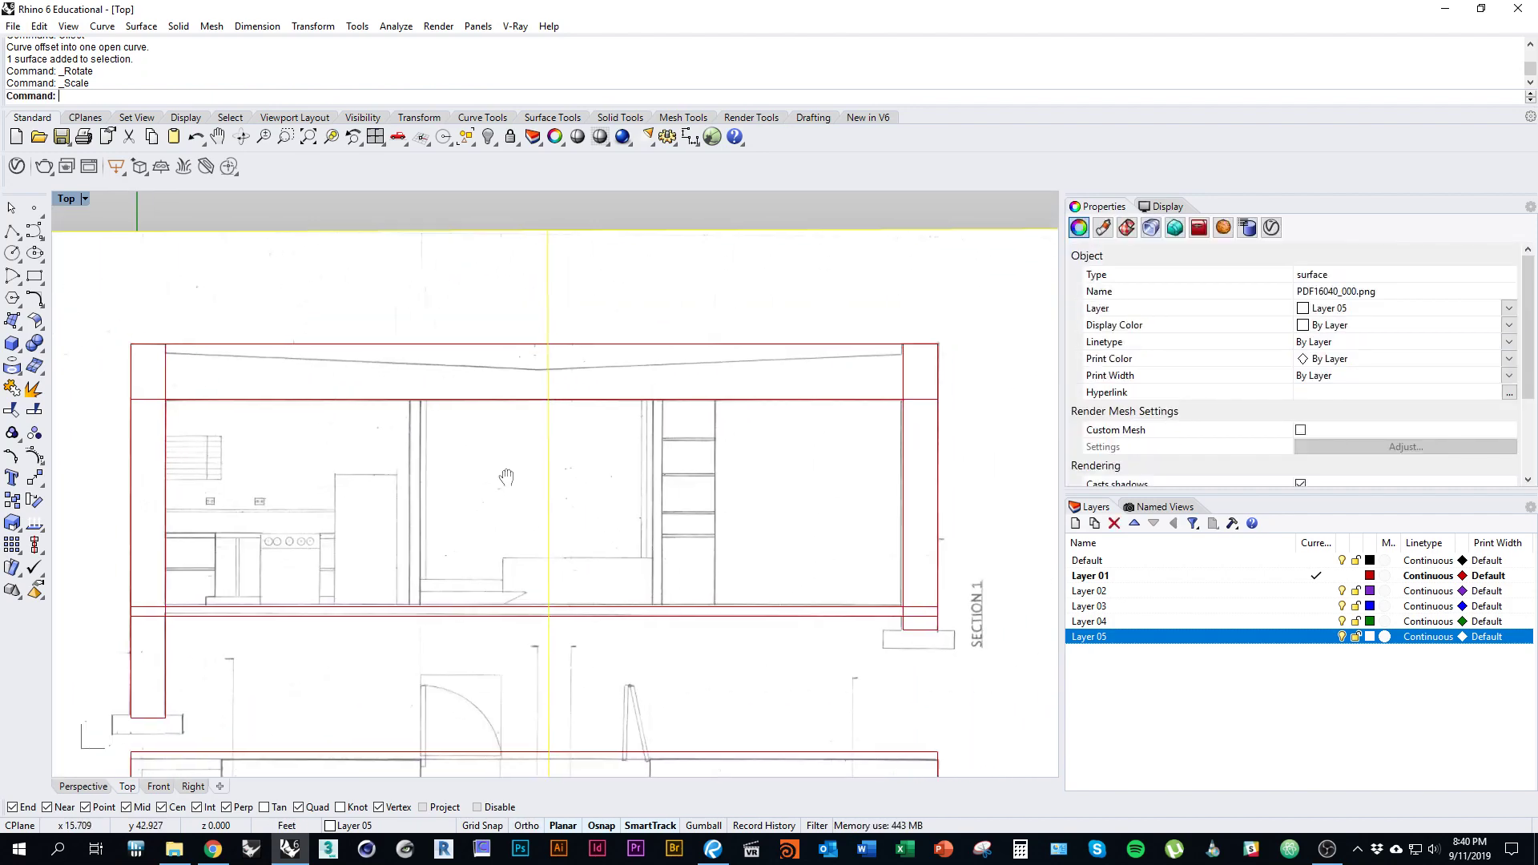
key("Escape")
Step: Start a line at the inner top corner of the section's left wall
right_click_drag(610, 476, 727, 486)
type("line")
key("Return")
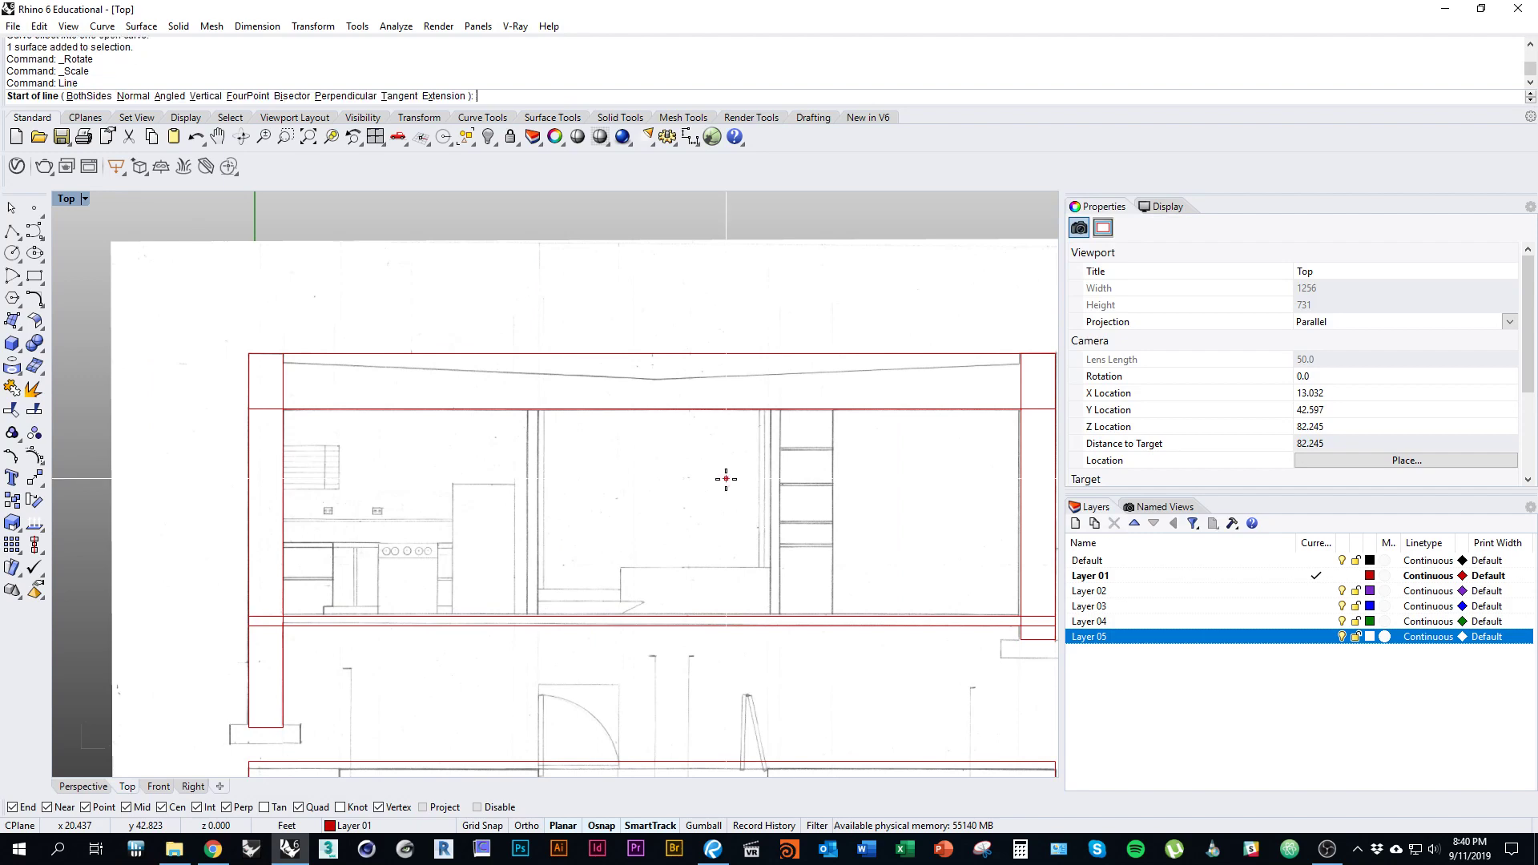
scroll(272, 365, "up", 8)
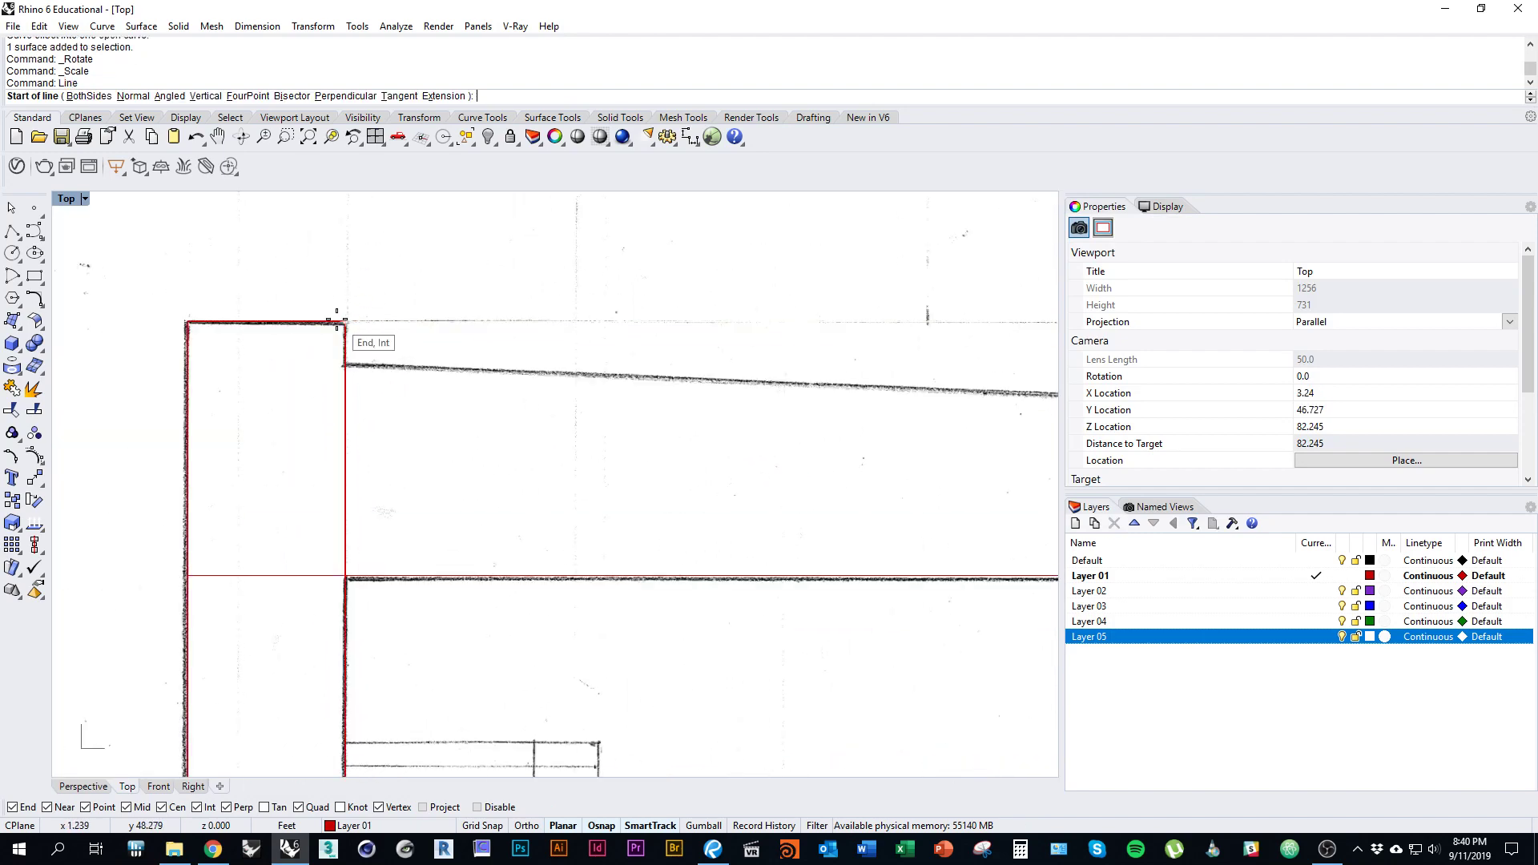
Step: Draw a 0.4 ft line straight down from the left wall's inner top corner along its inner face
left_click(346, 325)
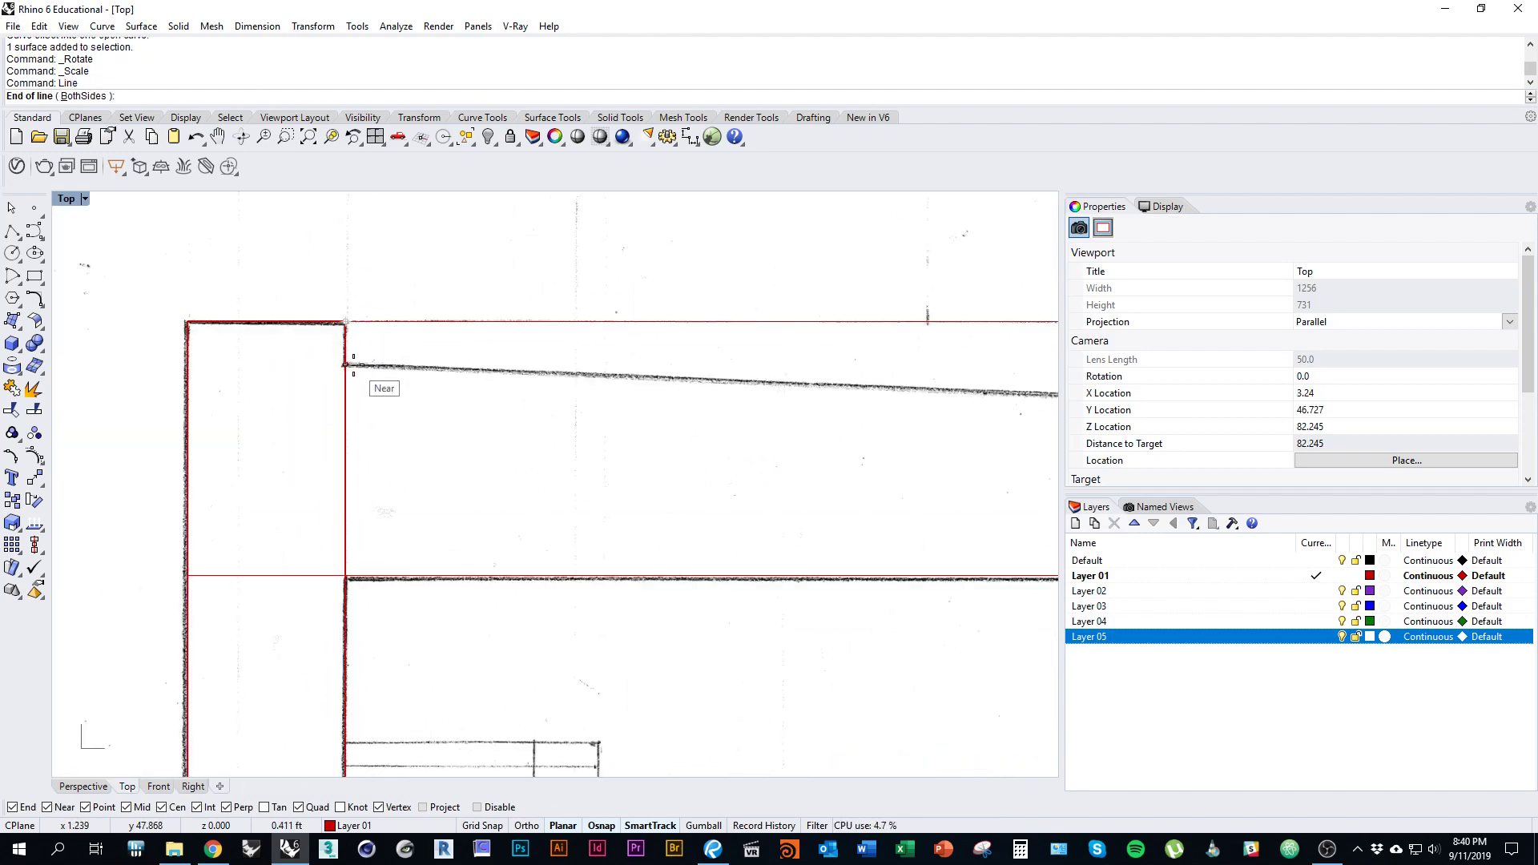
type(".4")
key("Return")
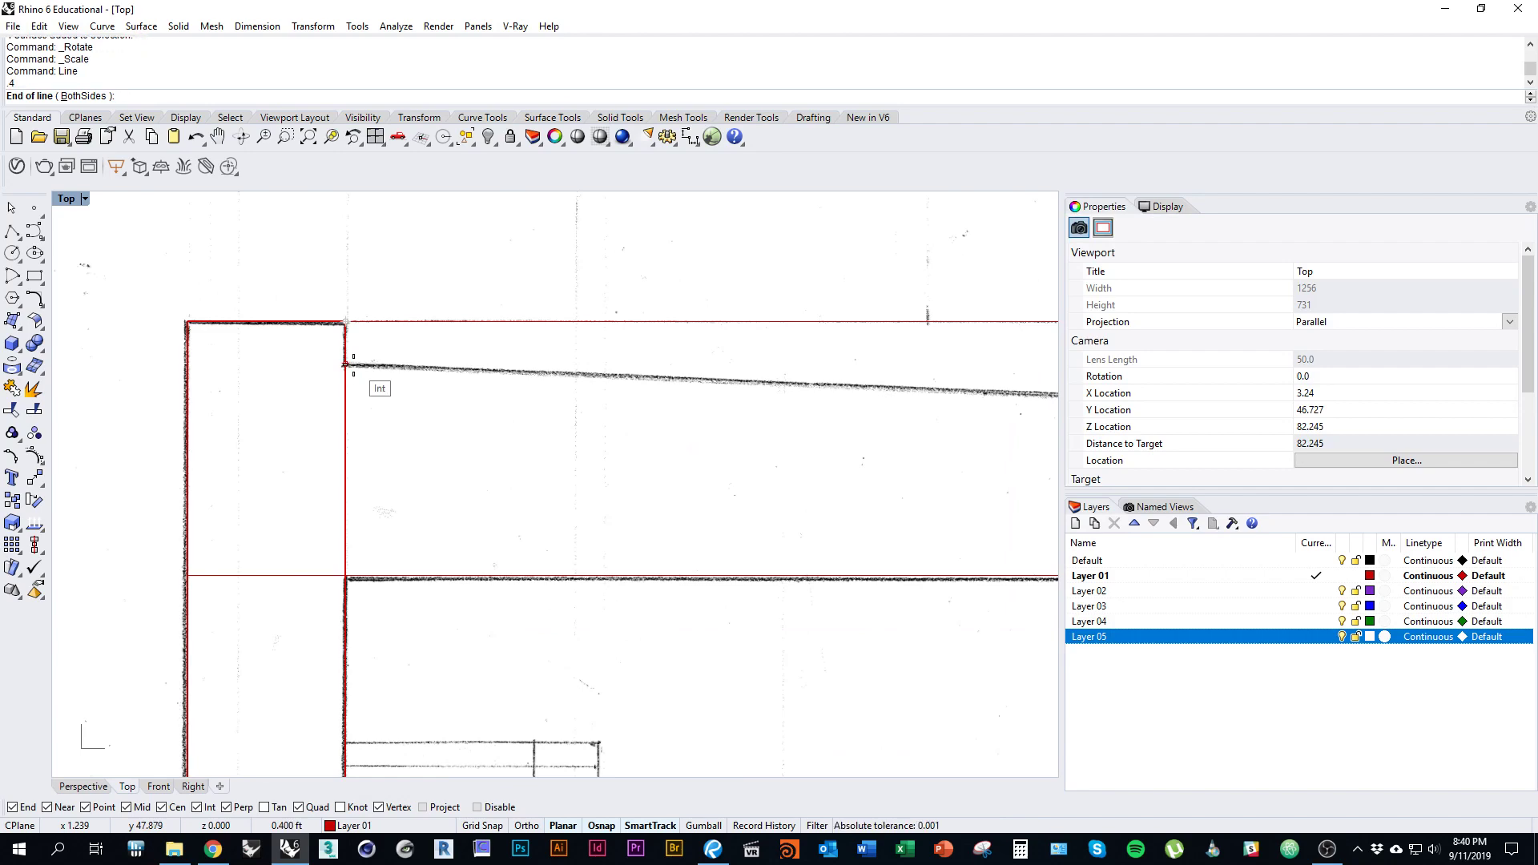
left_click(345, 365)
Step: Try to draw a horizontal BothSides line at the low point of the sloped roof, extending 0.5 ft from its middle
scroll(211, 357, "down", 6)
right_click_drag(695, 441, 610, 463)
scroll(641, 432, "up", 2)
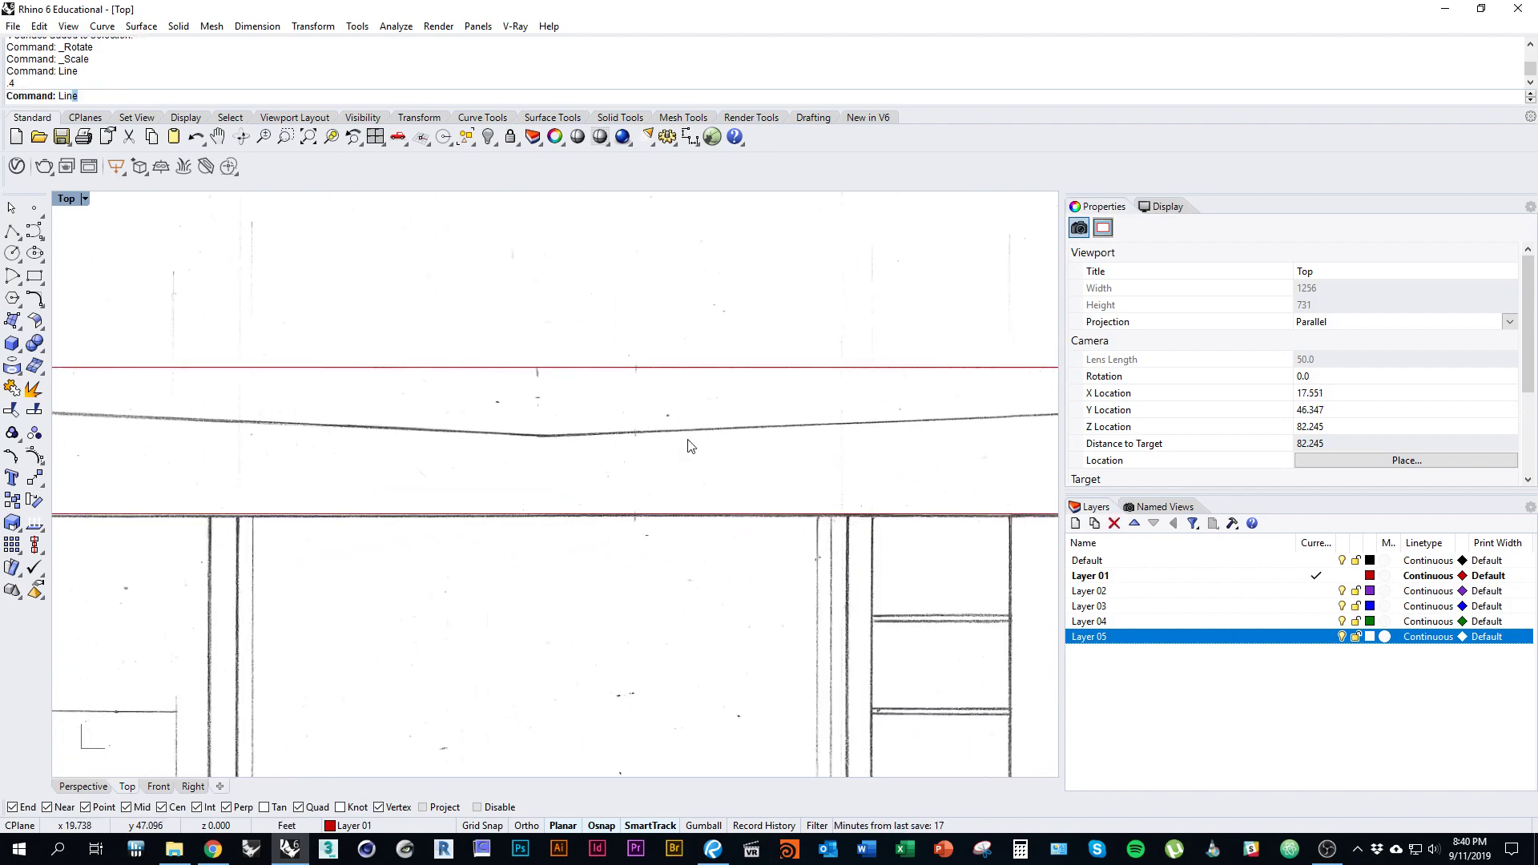
key("Return")
right_click_drag(605, 493, 690, 465)
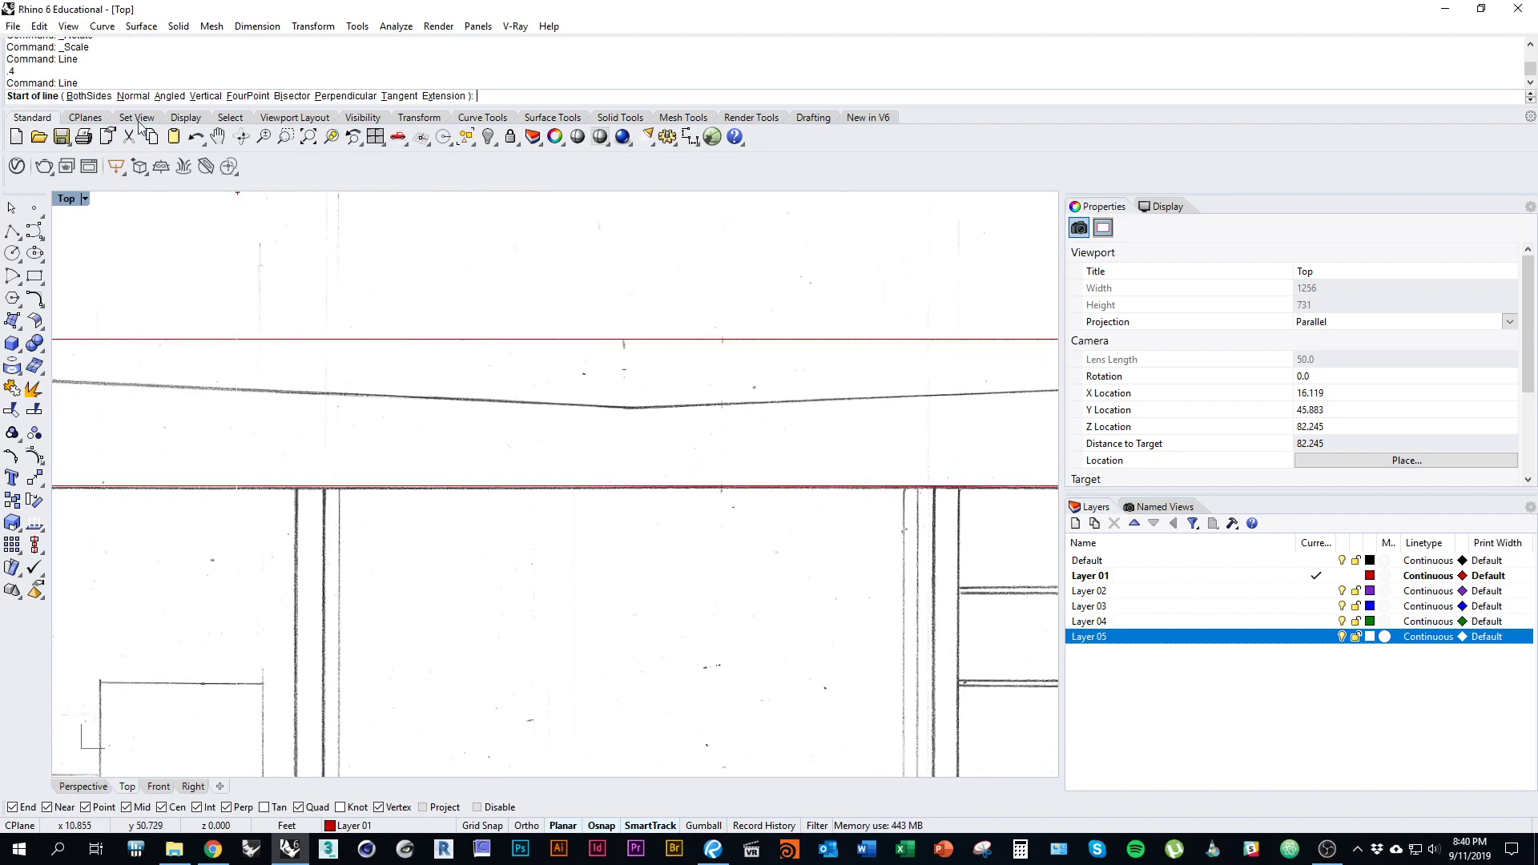
left_click(70, 93)
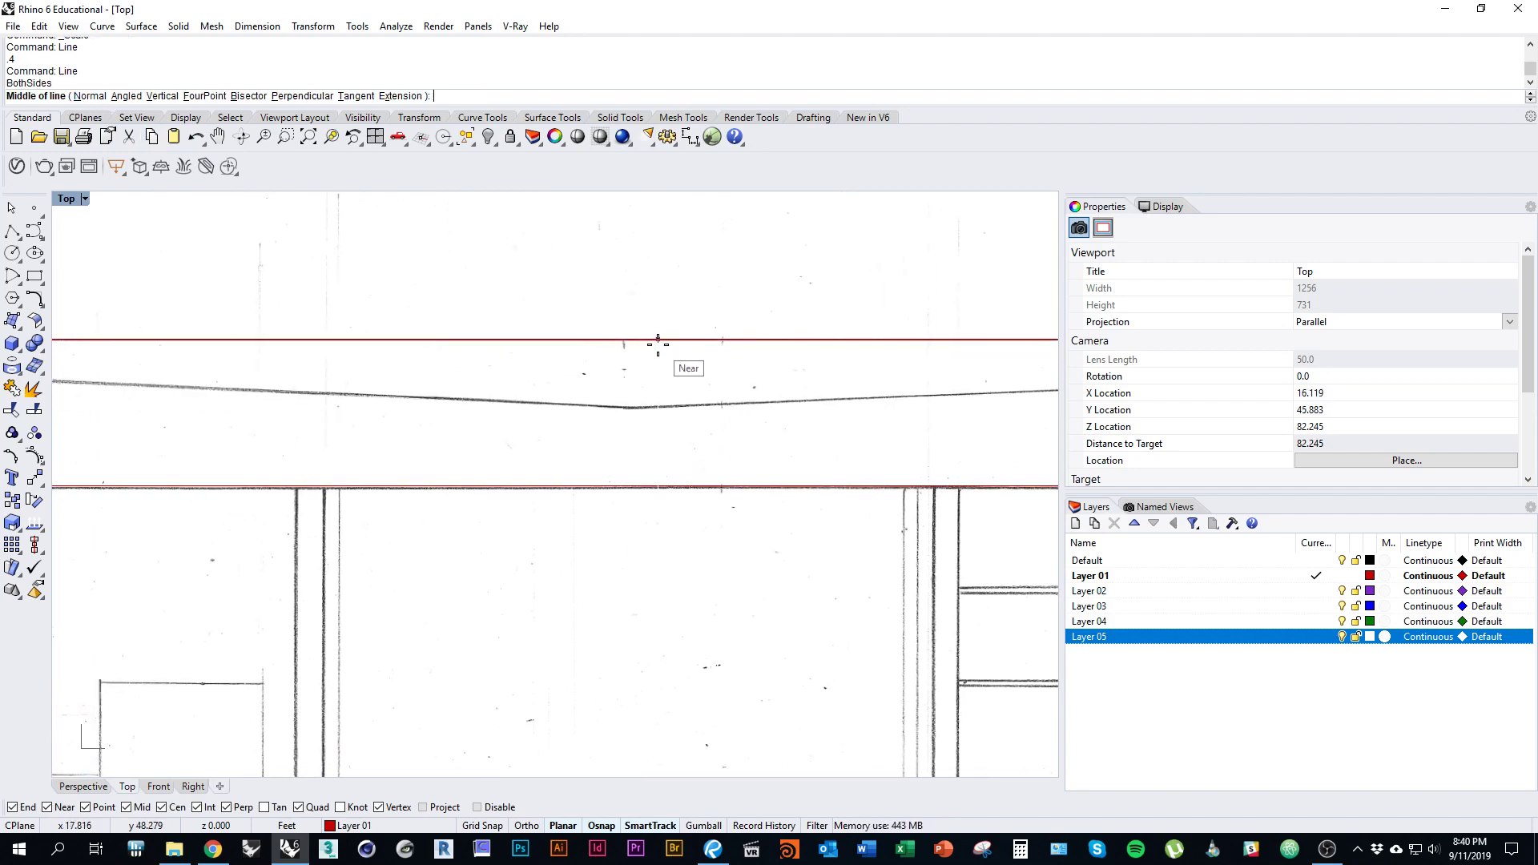
left_click(623, 339)
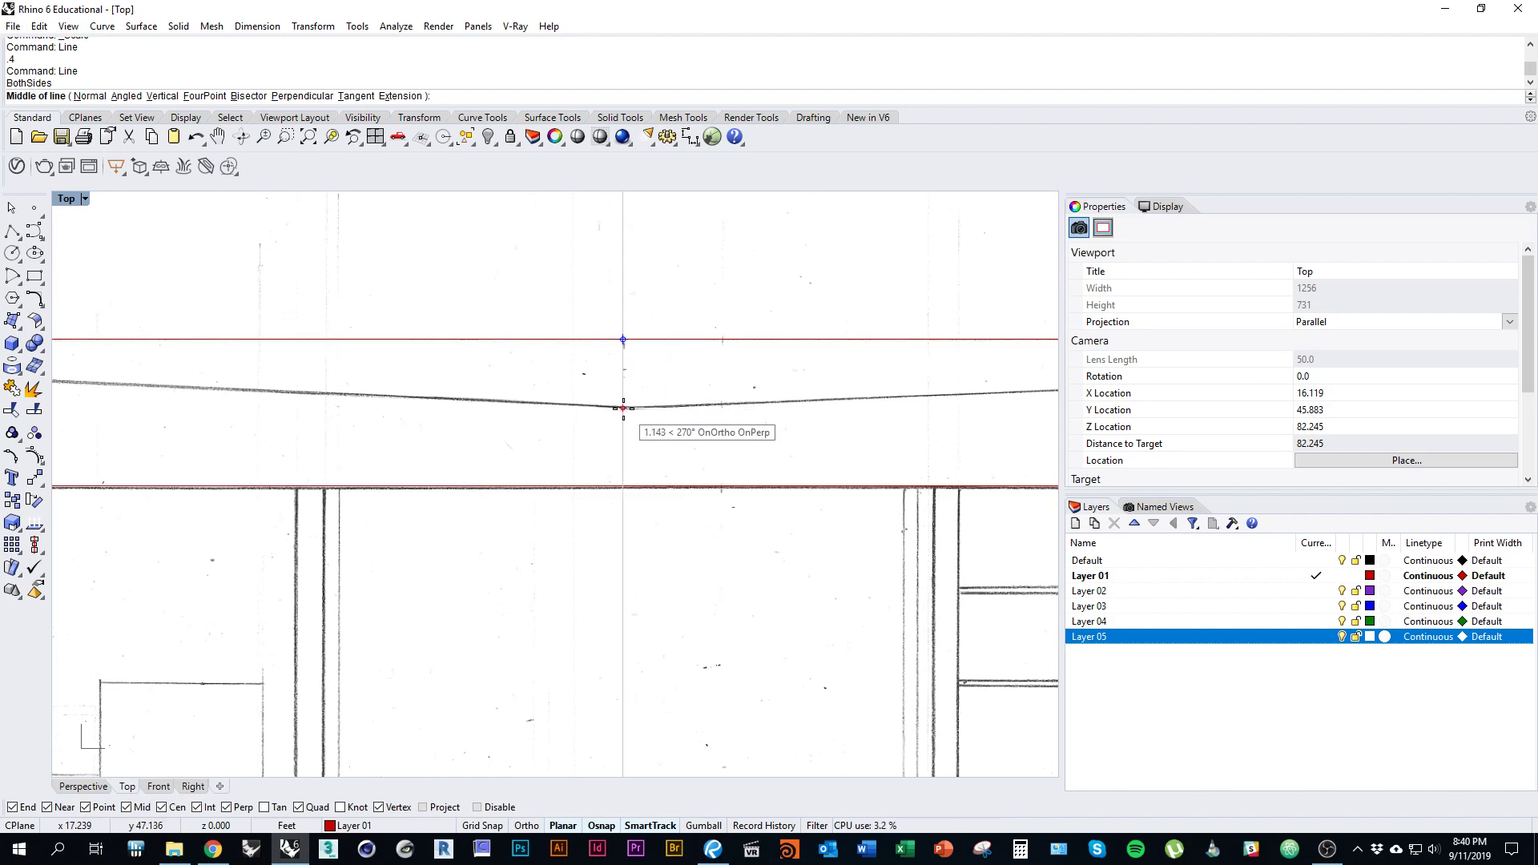
left_click(624, 408)
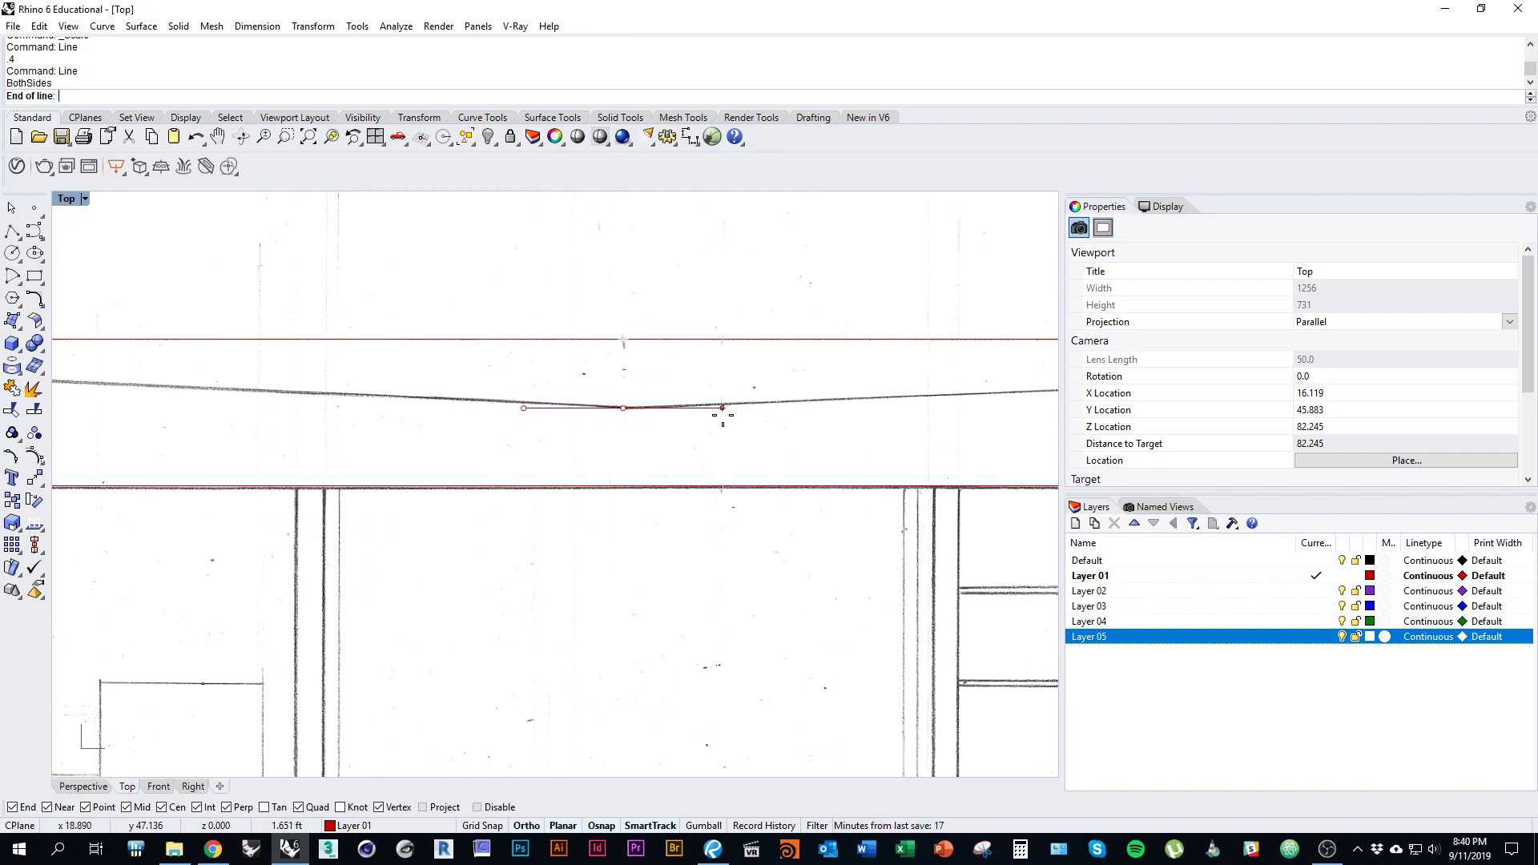
key("alt+shift")
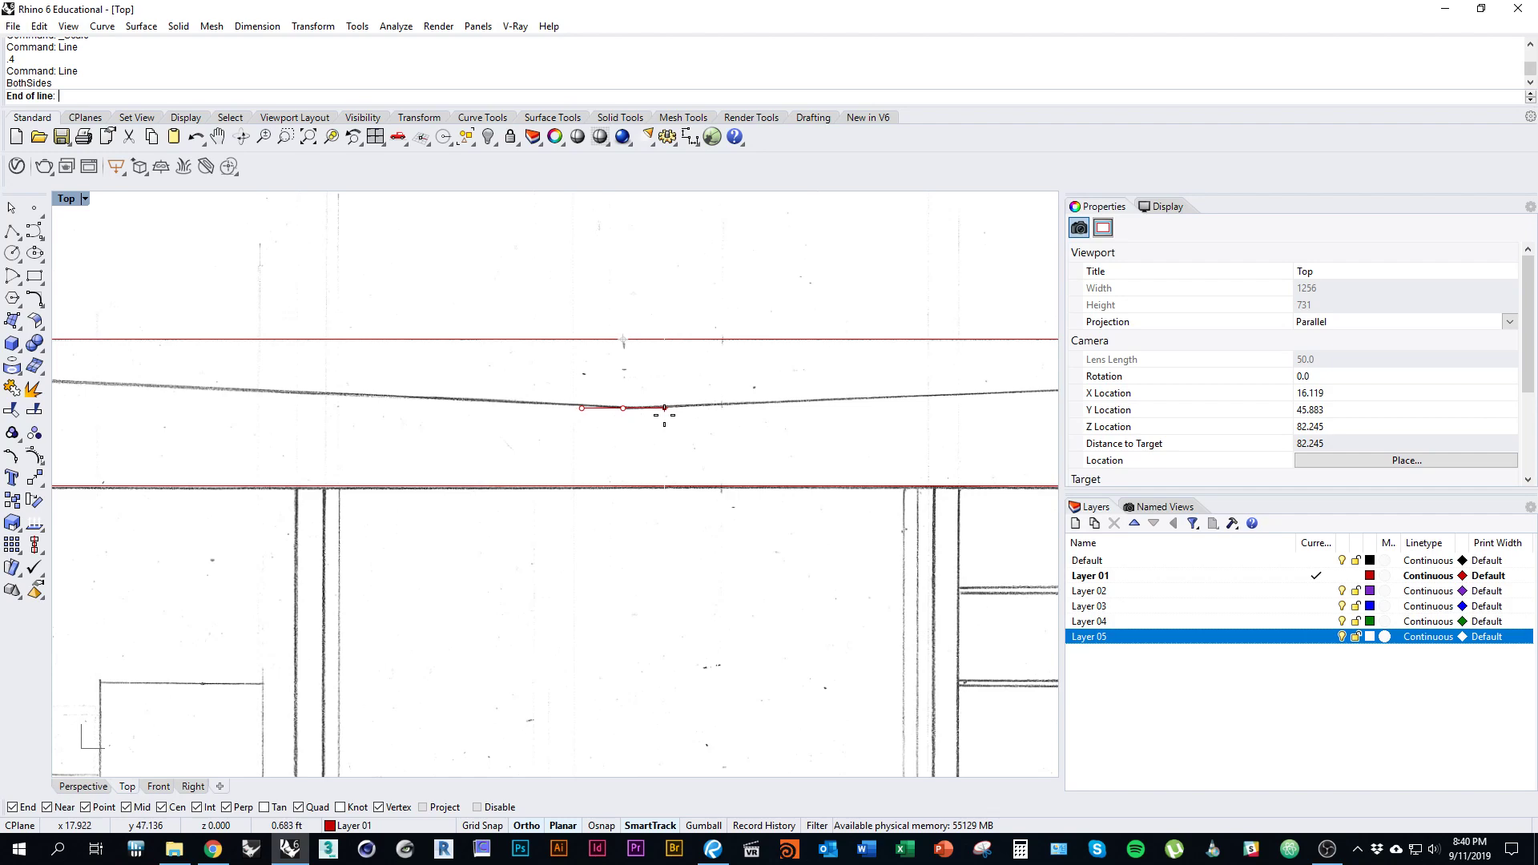
type(".5")
key("Return")
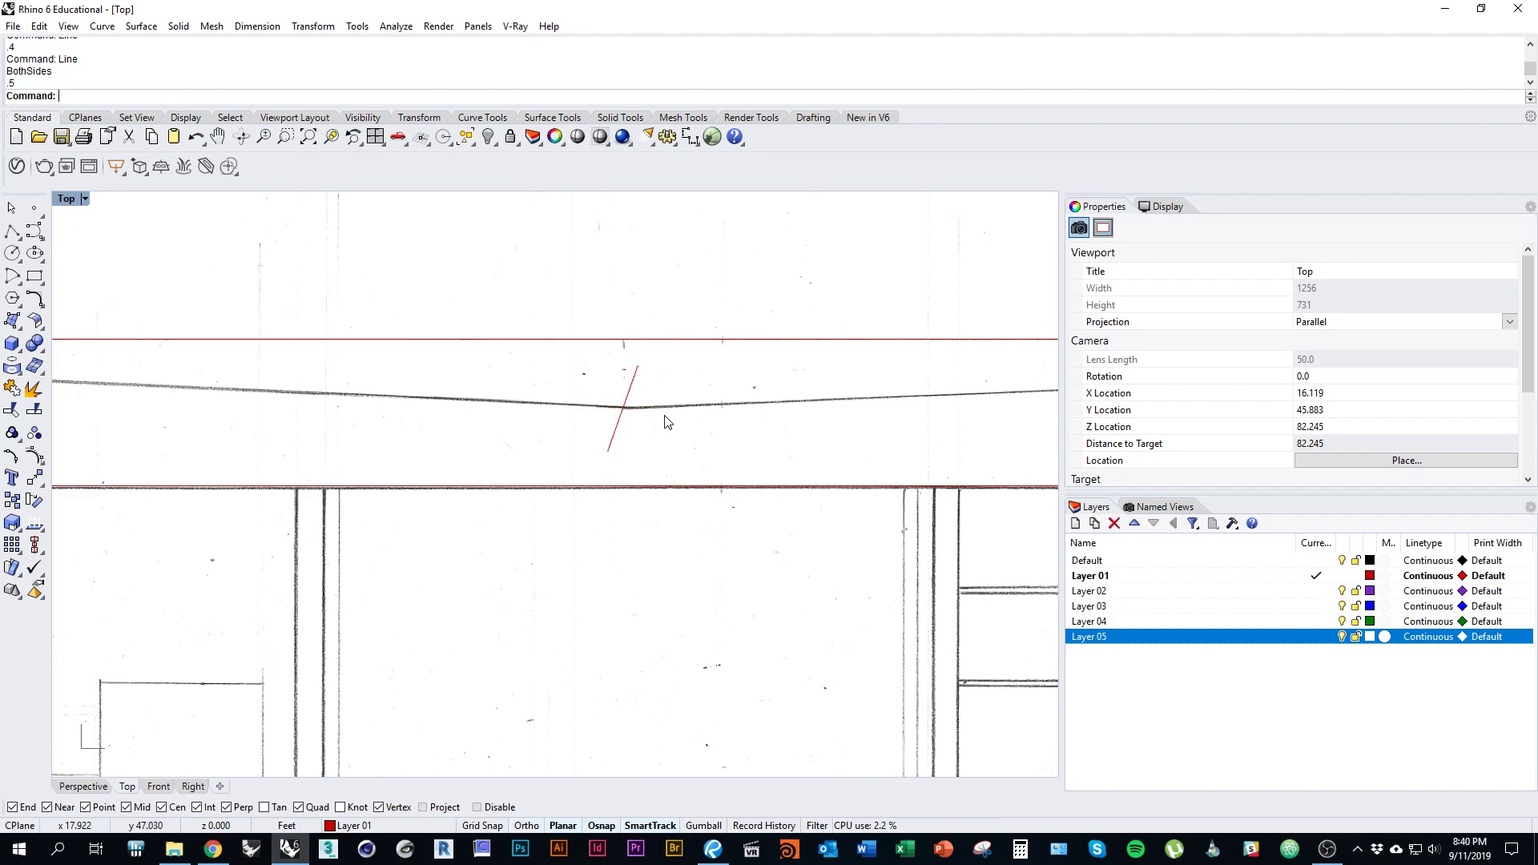
Step: Delete the skewed line at the roof's low point
left_click(630, 401)
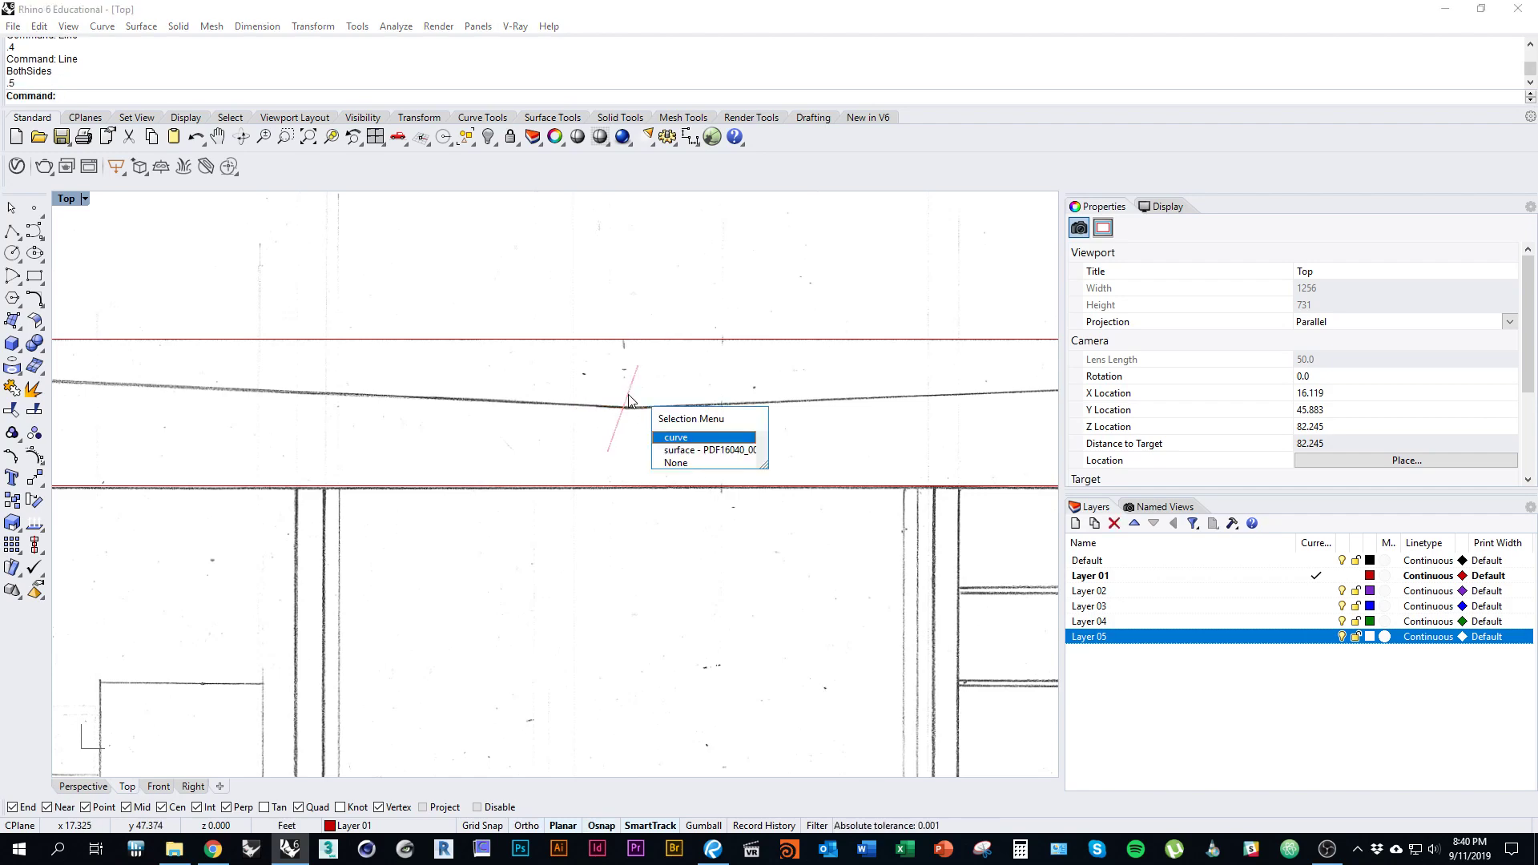
key("Return")
type("D")
key("Return")
Step: Draw a horizontal BothSides line centred on the roof's low point, extending 0.5 ft to each side
type("Line")
key("Return")
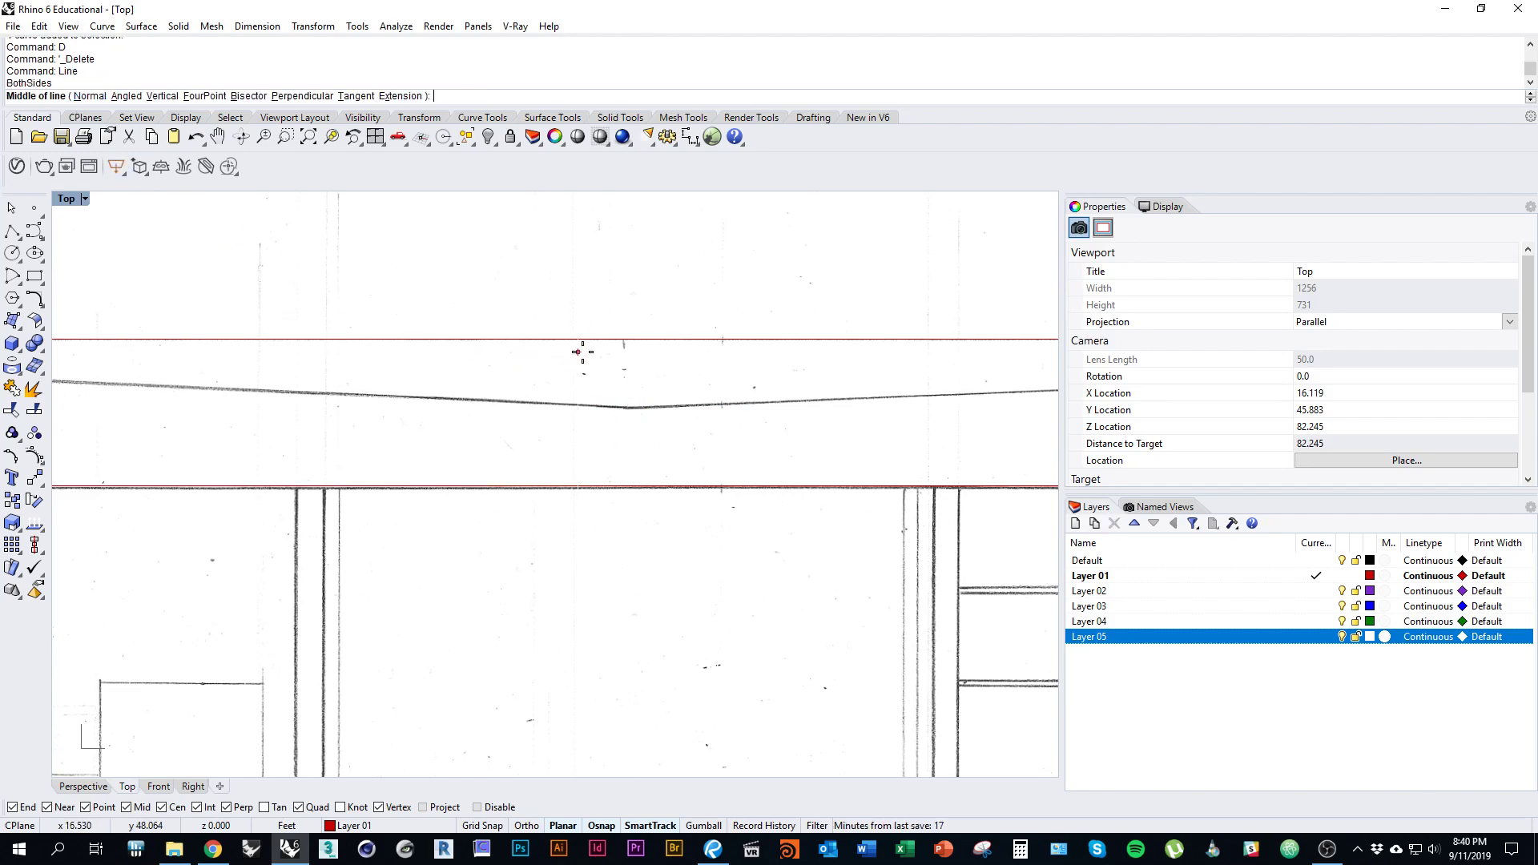
left_click(623, 343)
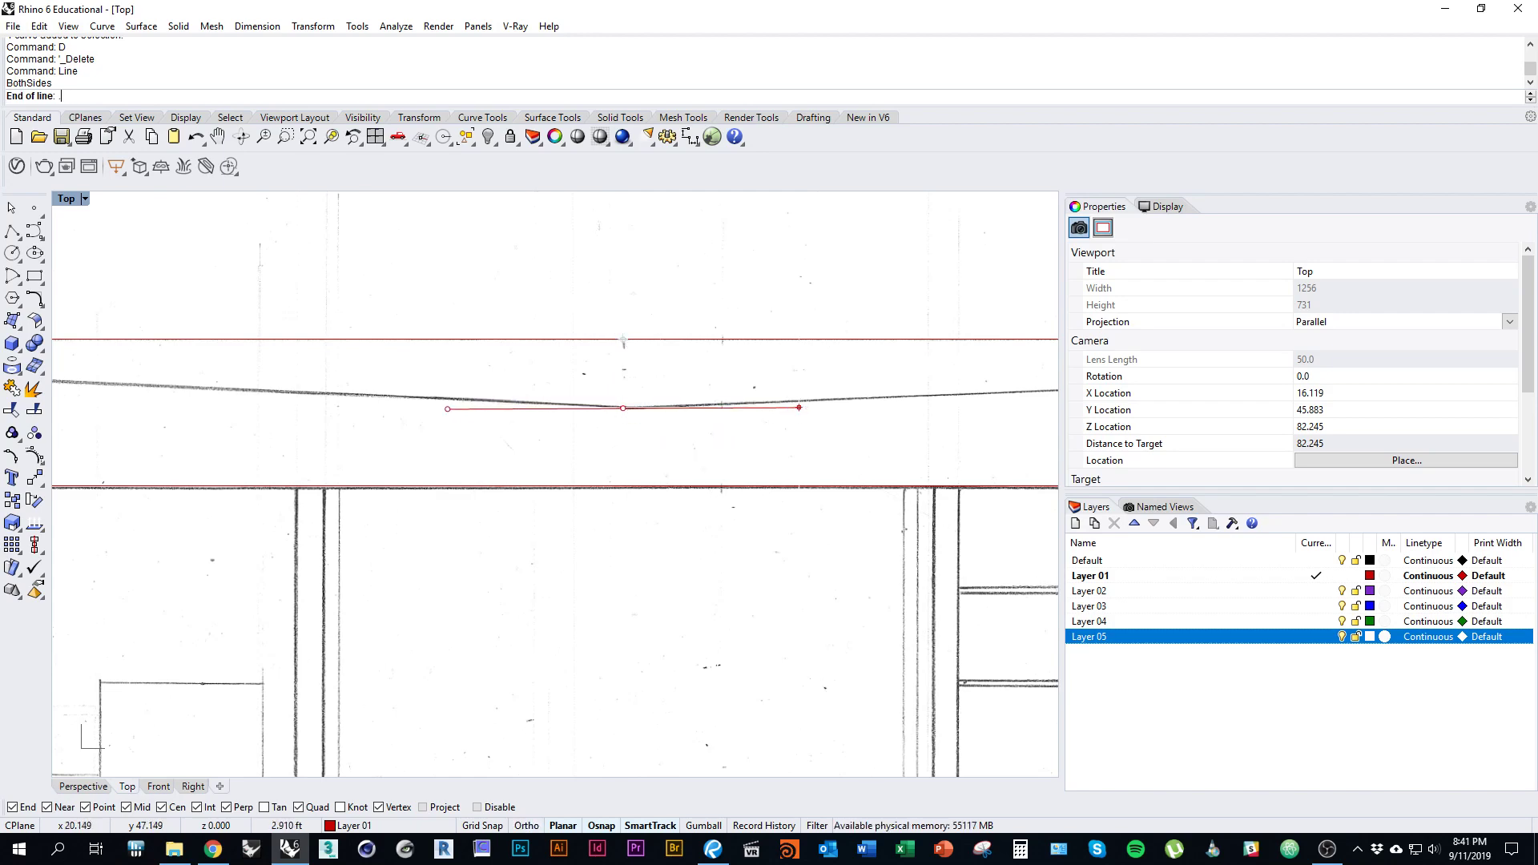
type(".5")
key("Return")
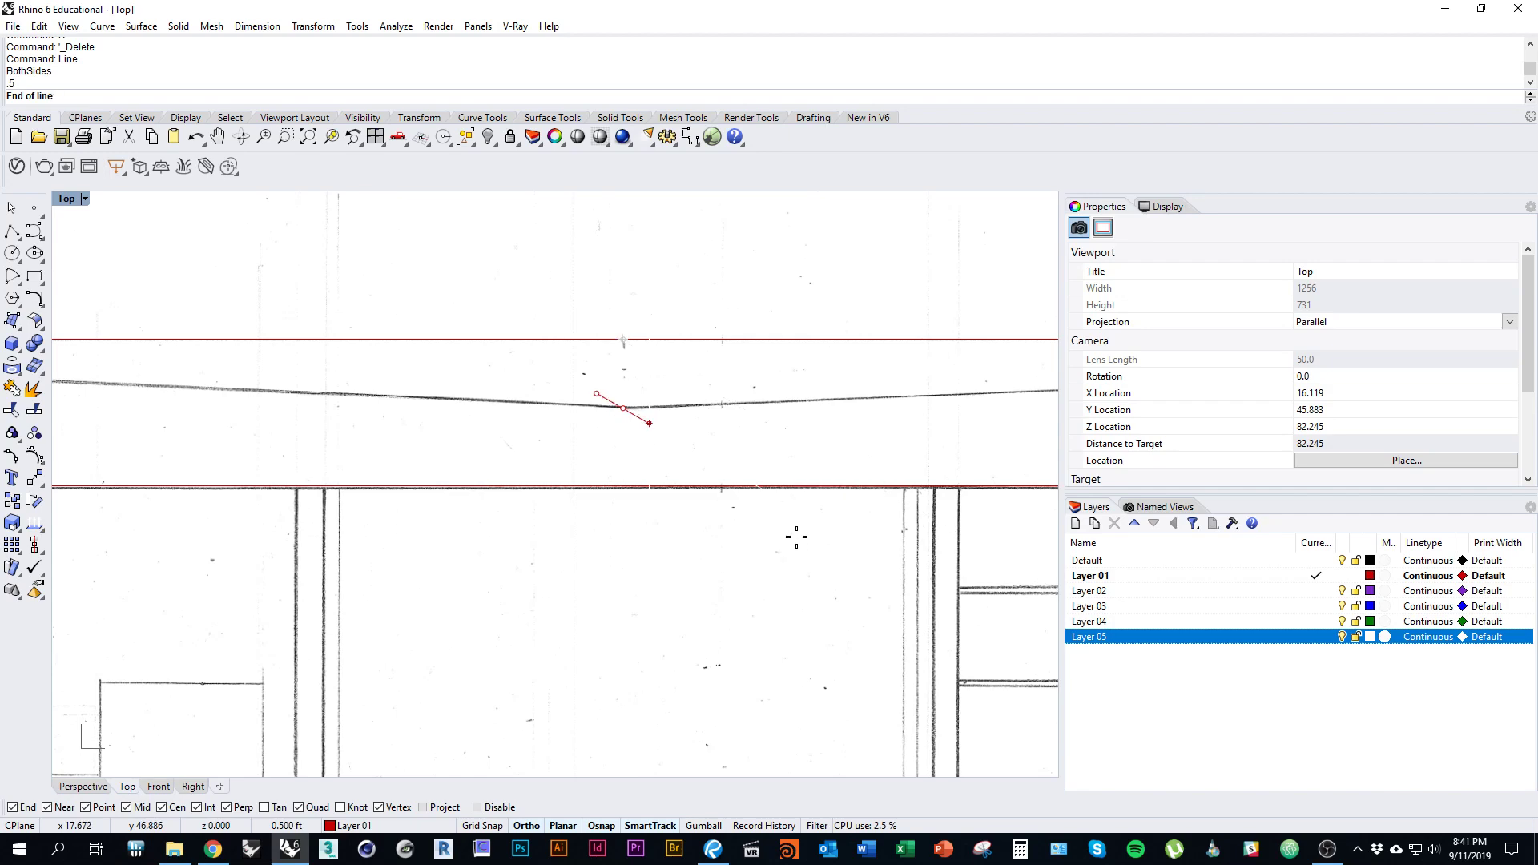
scroll(652, 457, "down", 5)
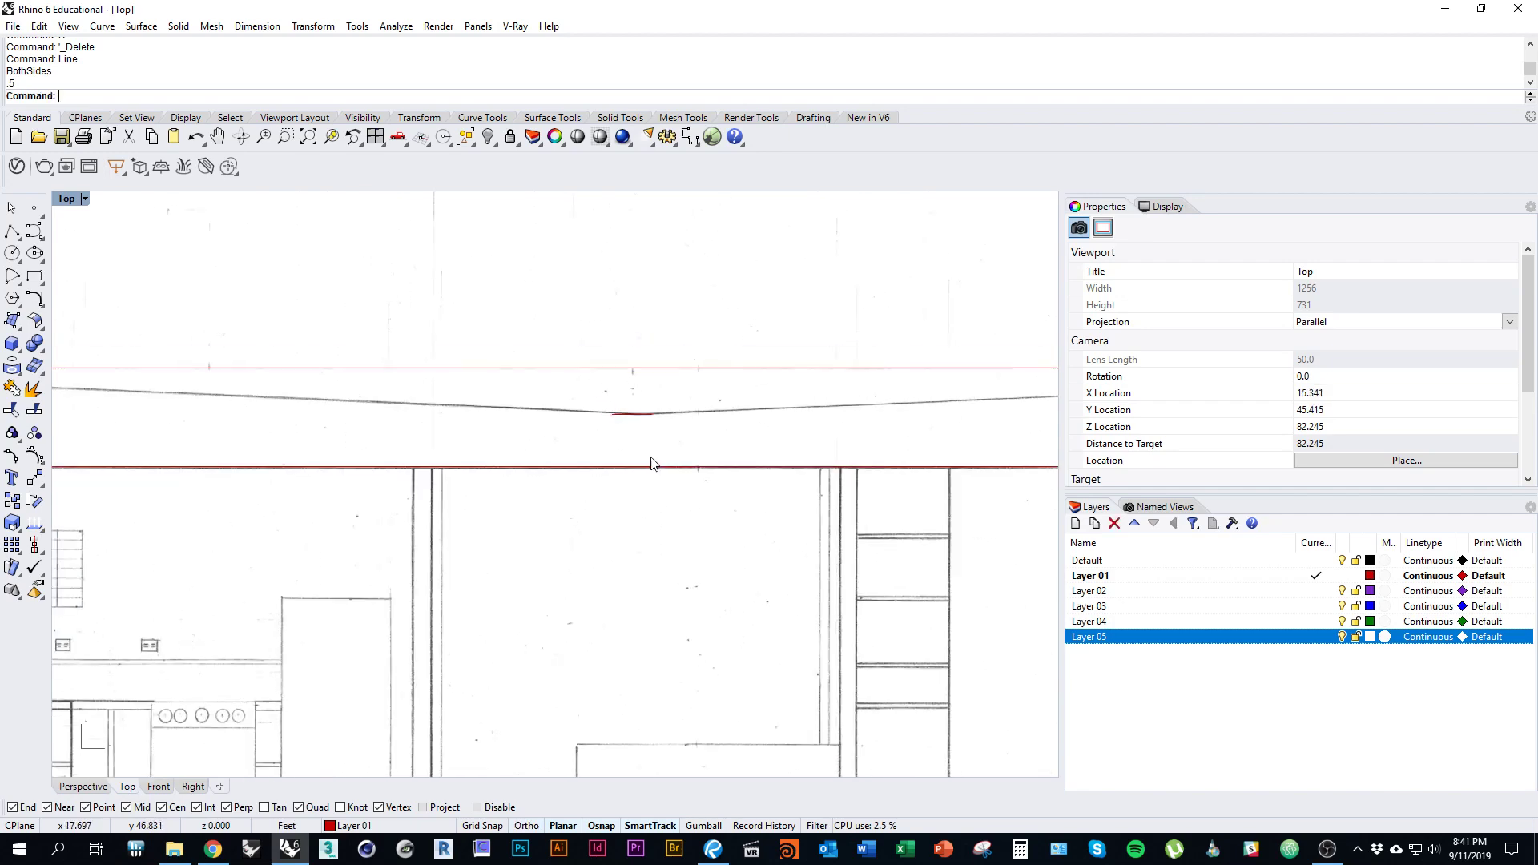
Step: Hide Layer 05 and draw the roof slope from the short centre line's left end to the 0.4 ft line's lower end
left_click(1342, 636)
scroll(787, 561, "down", 1)
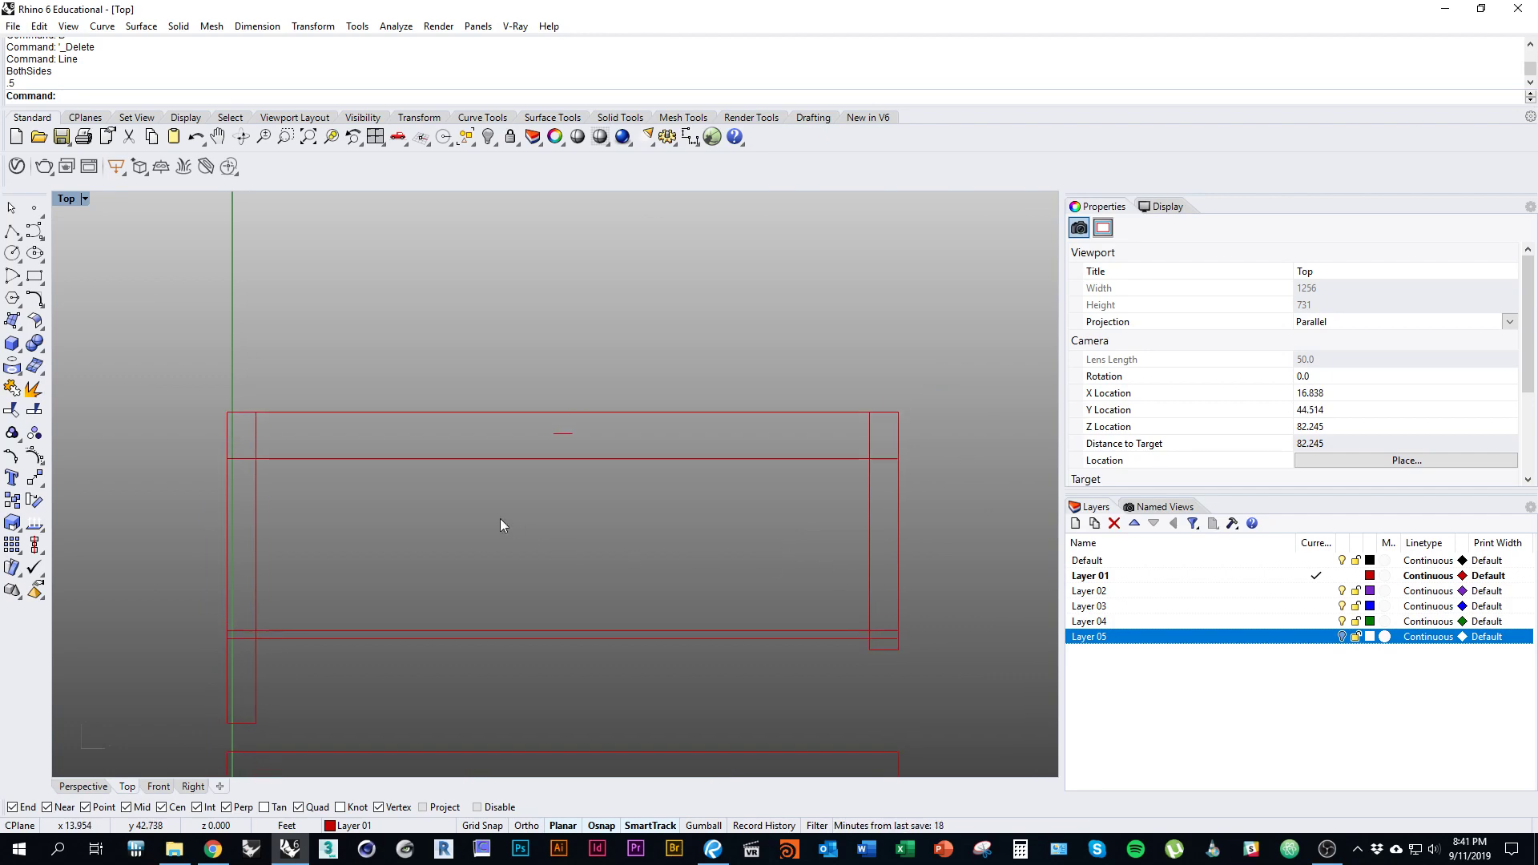
key("Return")
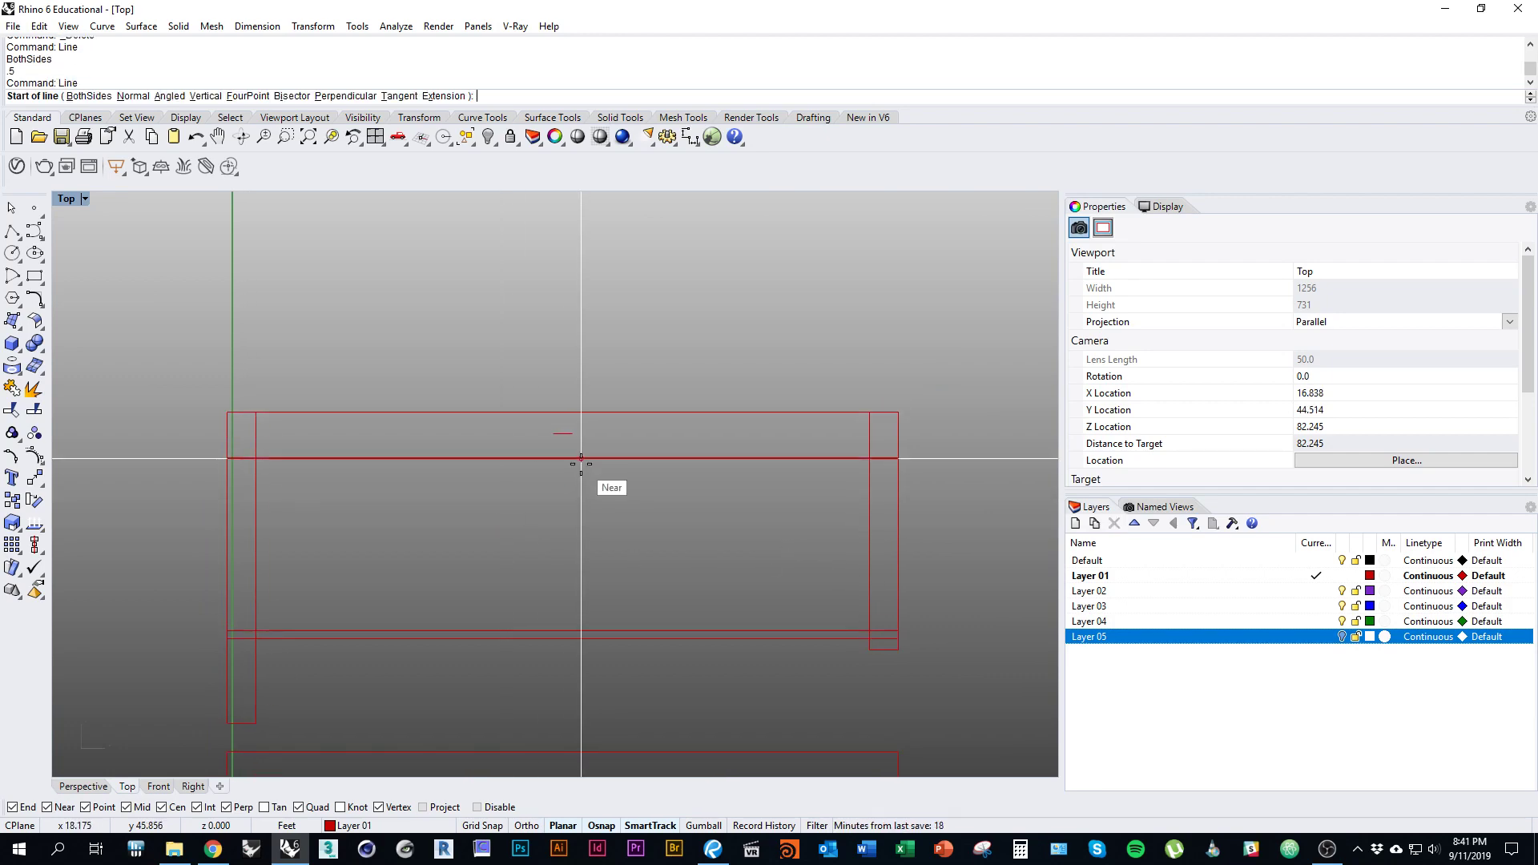
scroll(571, 430, "up", 2)
left_click(539, 417)
right_click_drag(376, 415, 684, 438)
scroll(473, 415, "up", 4)
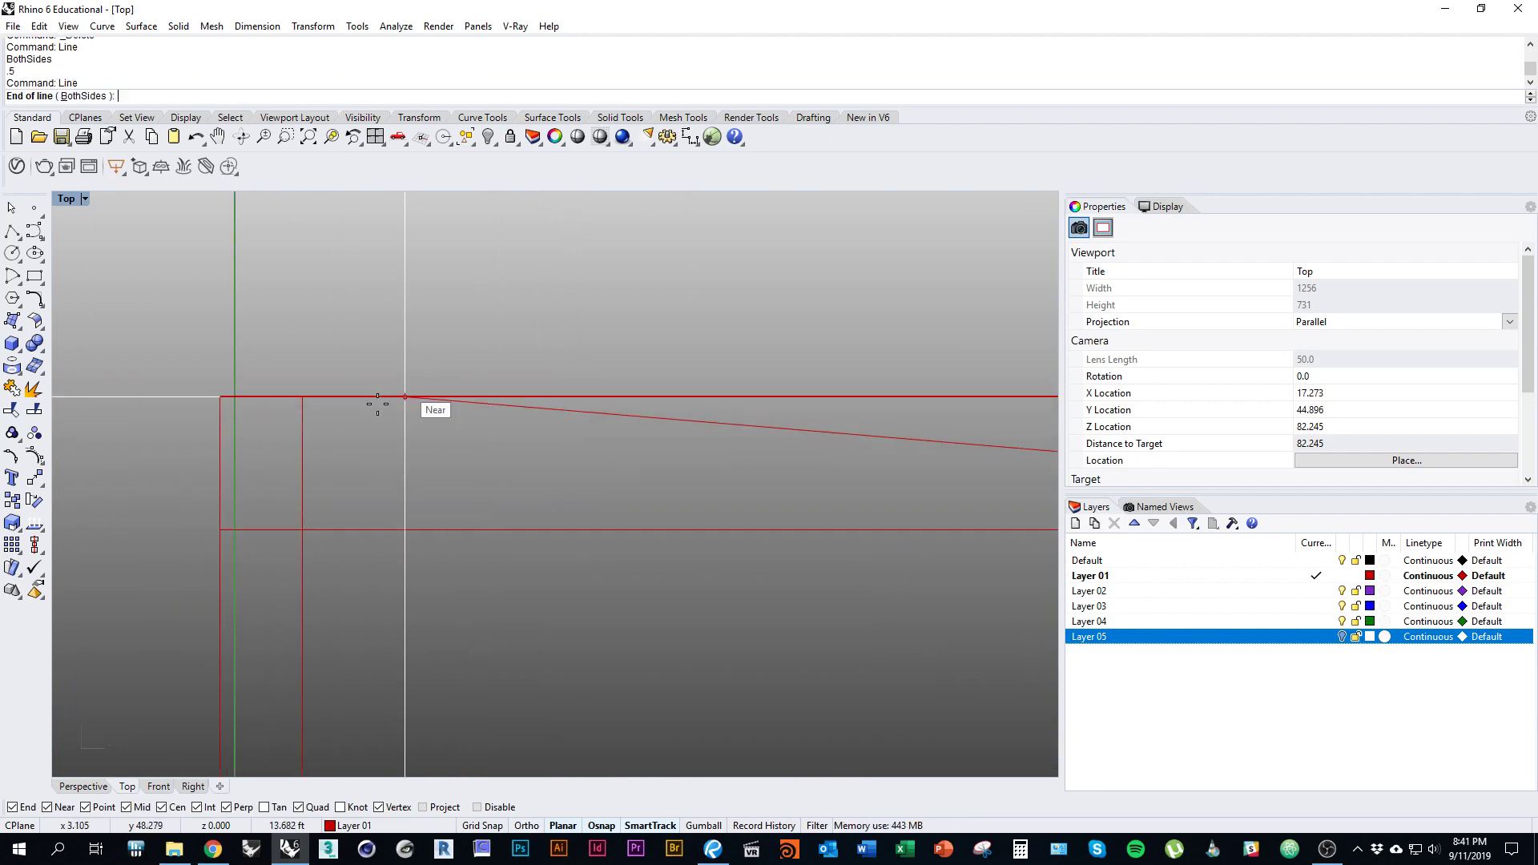
left_click(302, 418)
scroll(449, 453, "down", 3)
right_click_drag(614, 489, 415, 478)
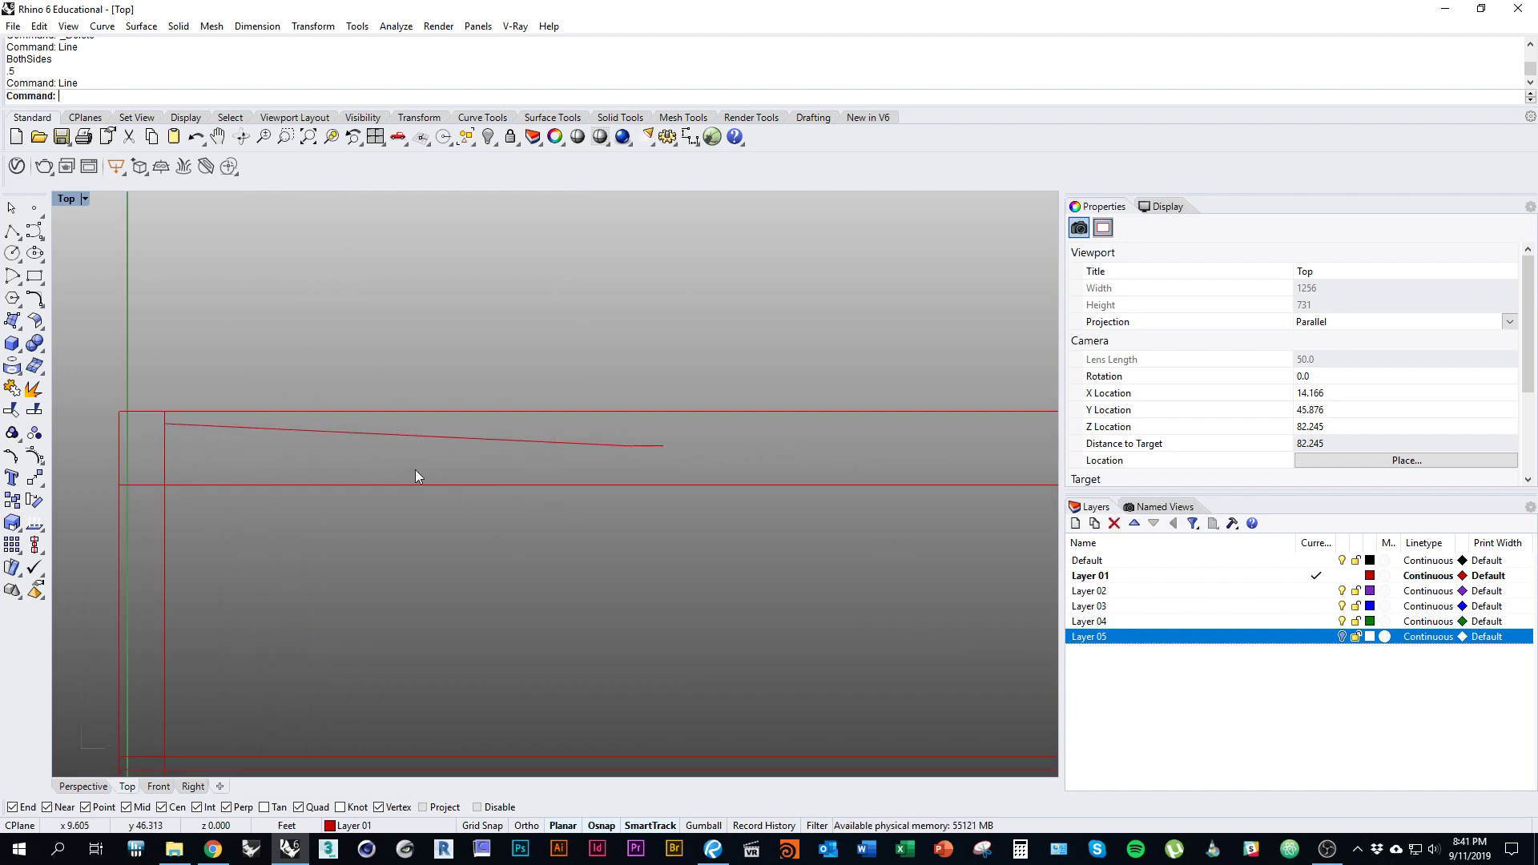
Step: Join the left roof slope line with the short vertical line at the left wall
left_click(367, 436)
left_click_drag(158, 391, 237, 452, "shift")
right_click_drag(319, 453, 216, 448)
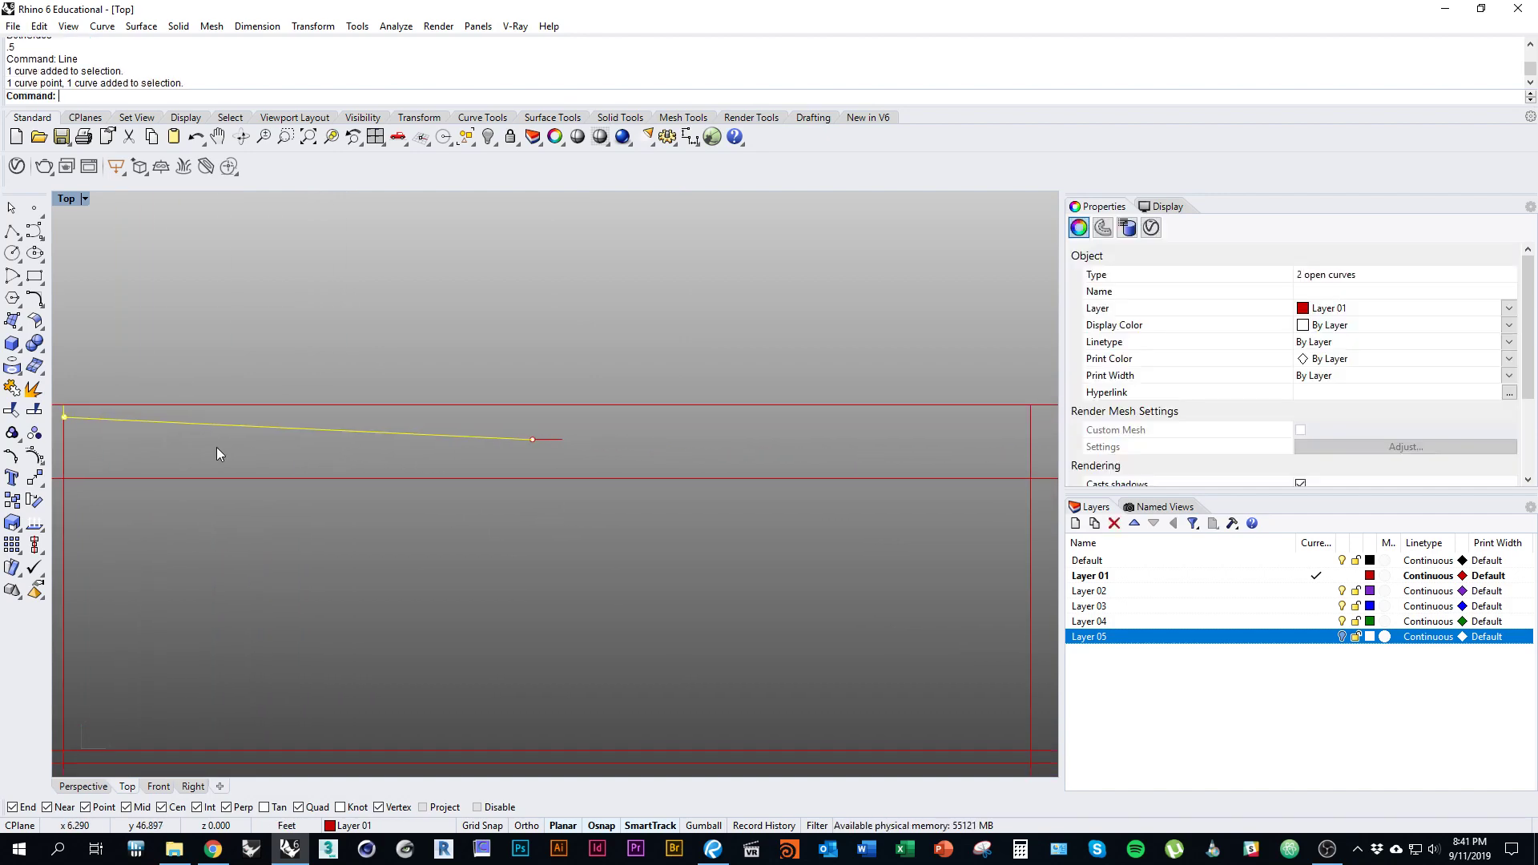
key("ctrl+j")
Step: Mirror the joined left roof slope about a vertical axis through the midpoint of the short centre line
scroll(407, 473, "down", 1)
right_click_drag(407, 474, 388, 493)
type("Mirror")
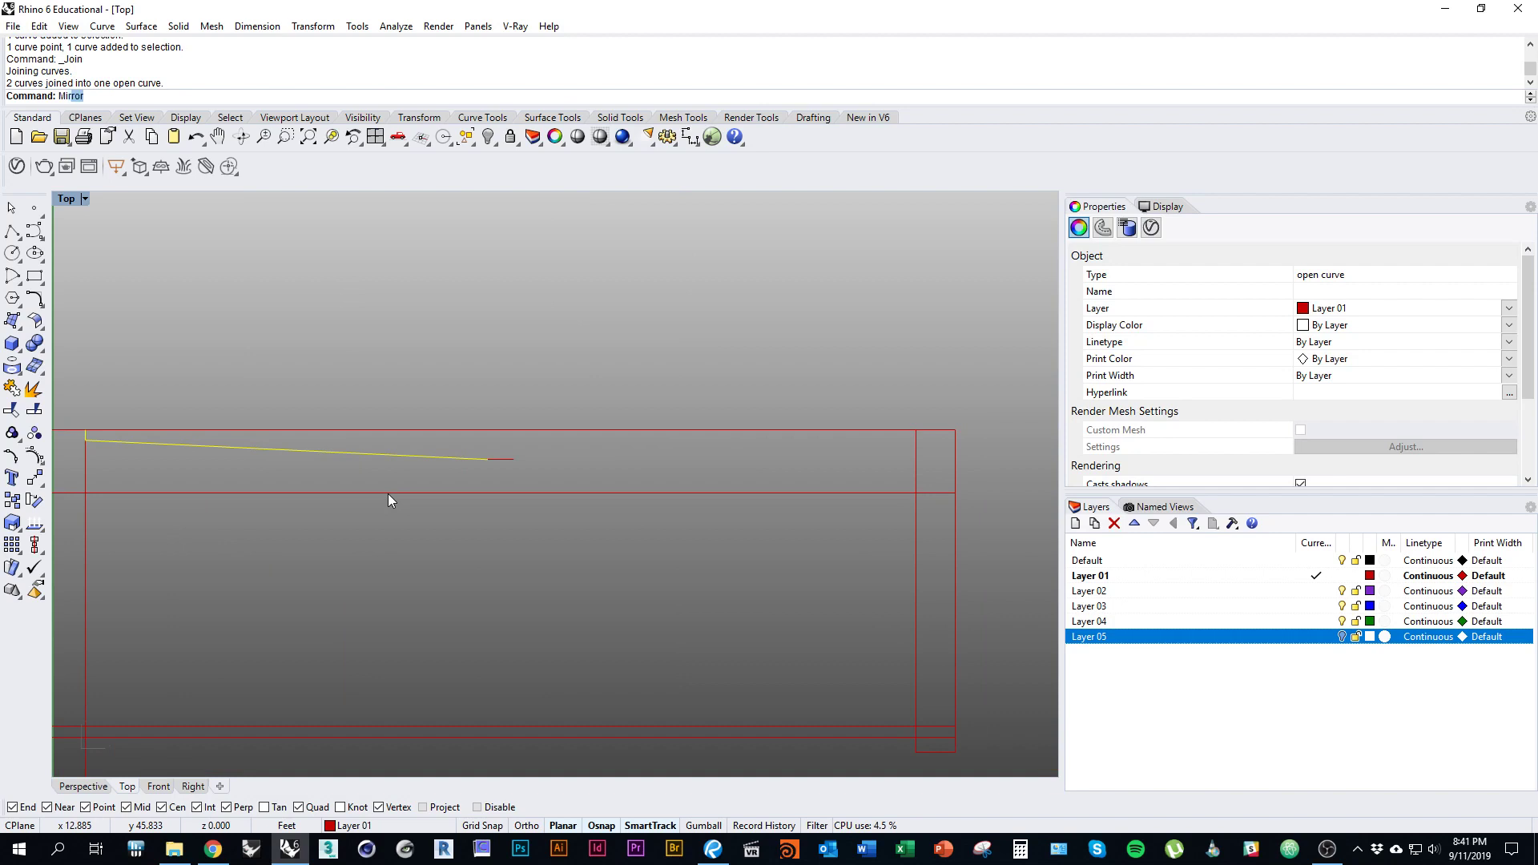
key("Return")
left_click(501, 459)
left_click(502, 369)
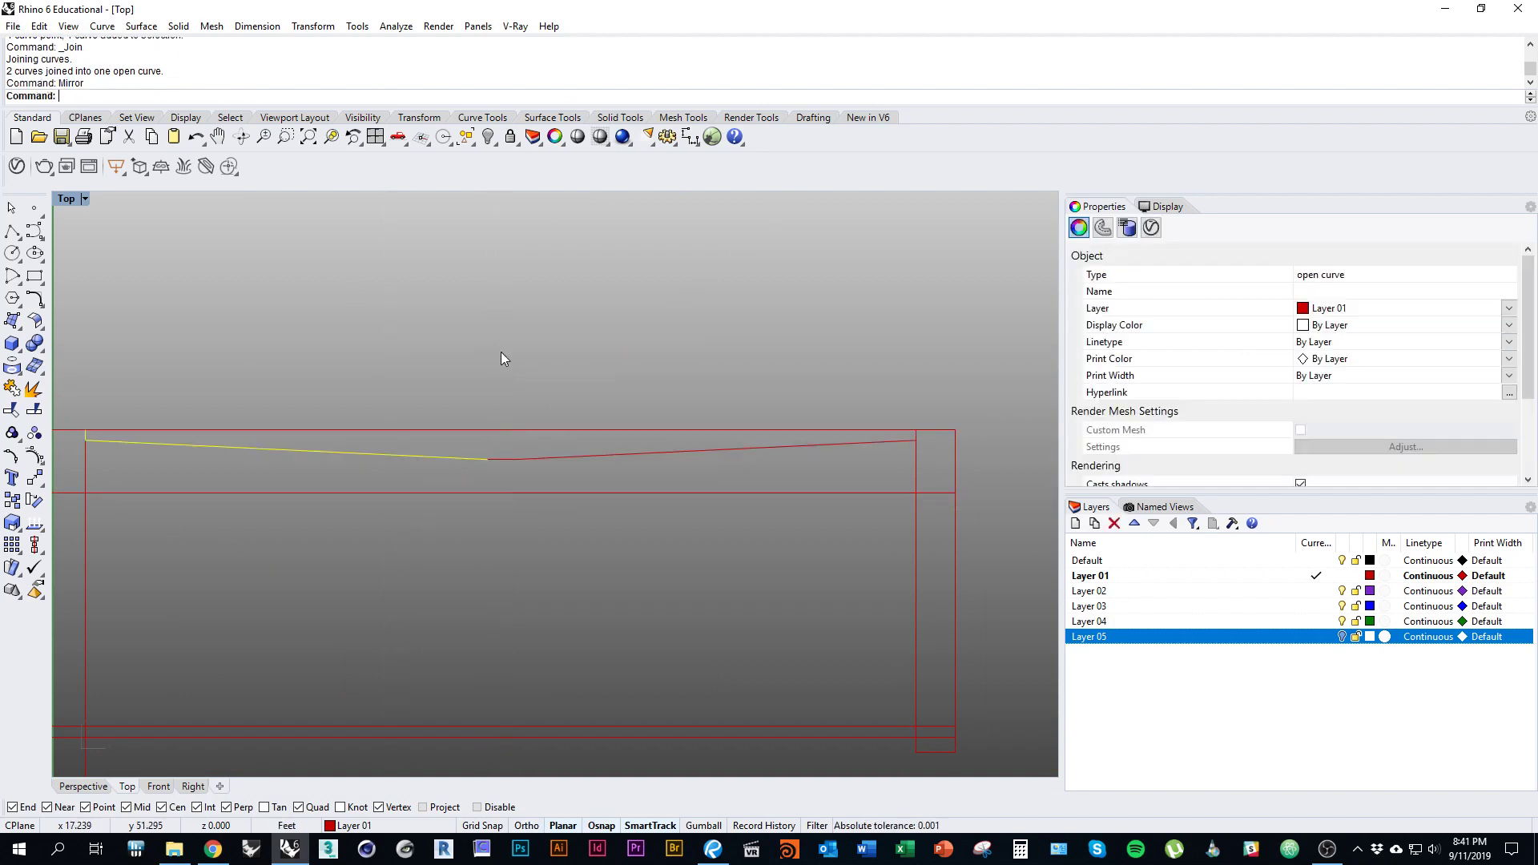
key("Escape")
Step: Join both roof slope curves and the short centre line into one curve
scroll(722, 378, "down", 2)
left_click(633, 437)
left_click(501, 437, "shift")
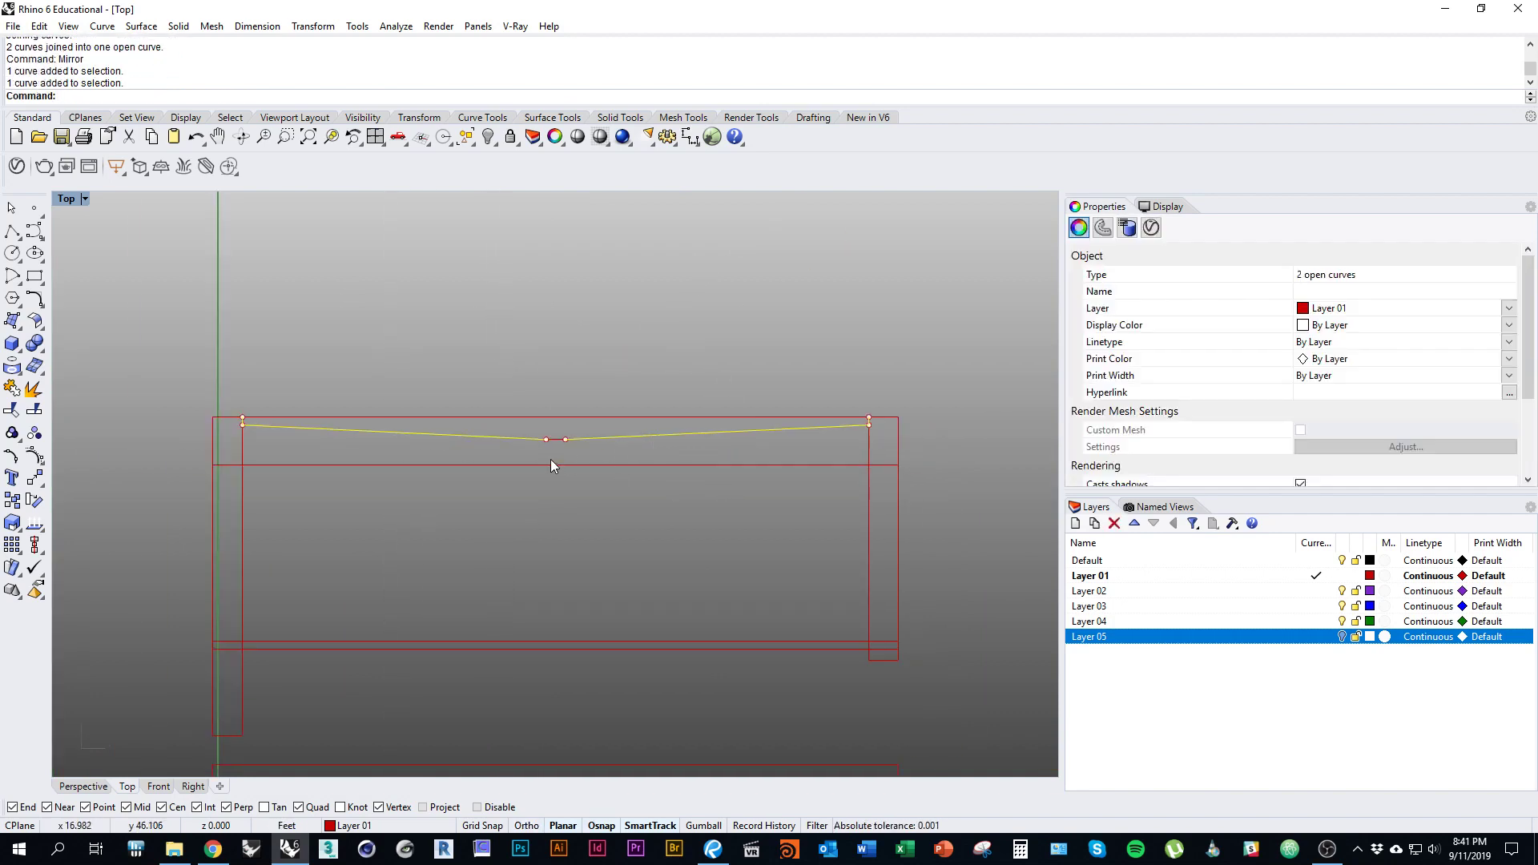
key("ctrl+j")
right_click_drag(623, 442, 601, 493, "ctrl")
right_click_drag(601, 493, 644, 482)
left_click(646, 482)
right_click_drag(725, 513, 779, 498)
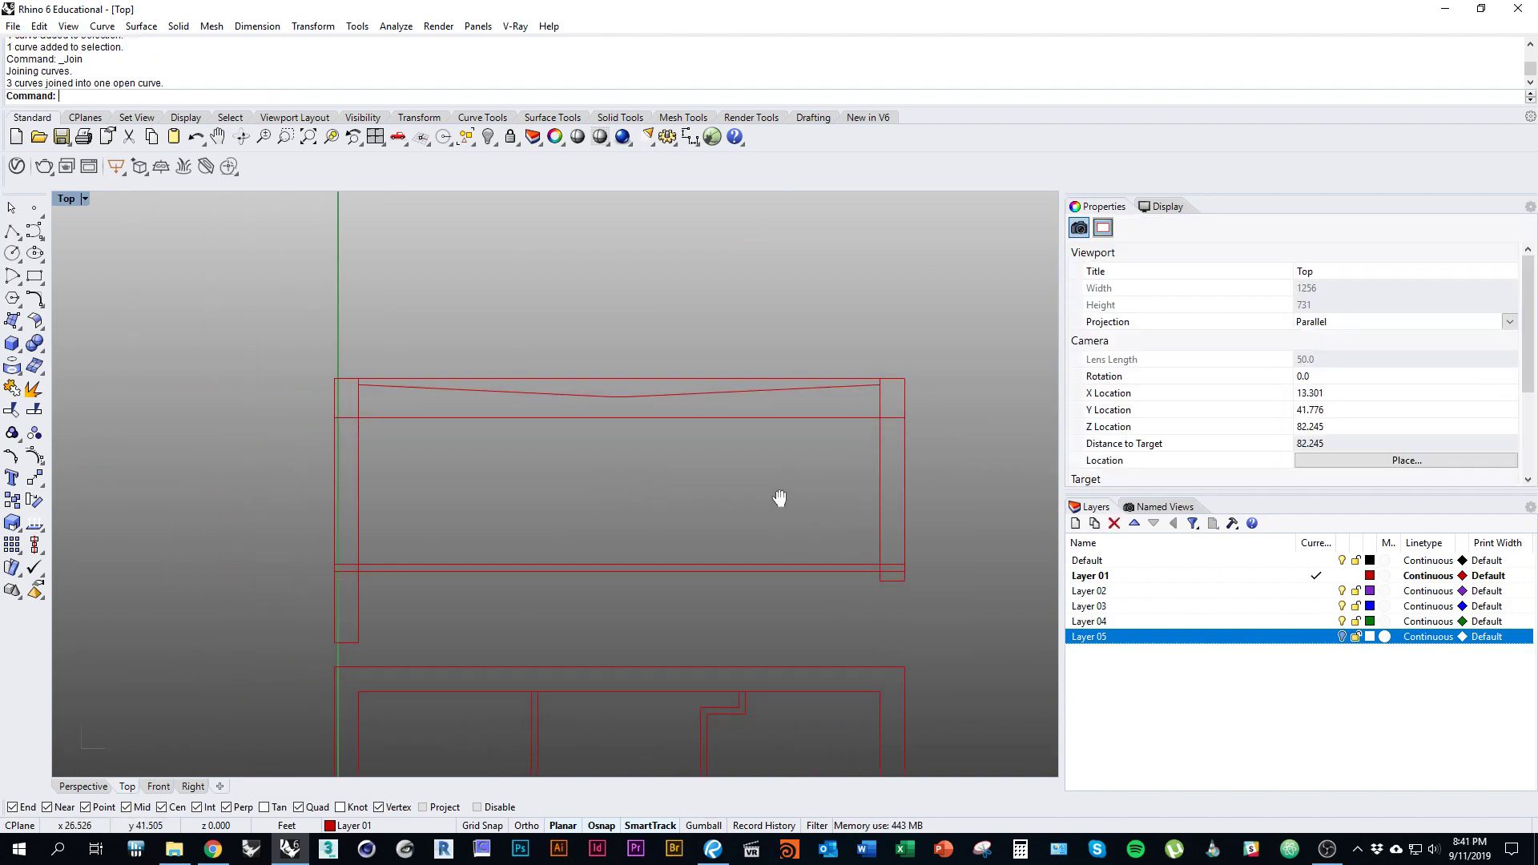
Step: Explode the roof curve and rejoin only the two slopes and the centre line, excluding the vertical end segments
left_click(621, 409)
right_click_drag(614, 418, 559, 450)
type("xpl")
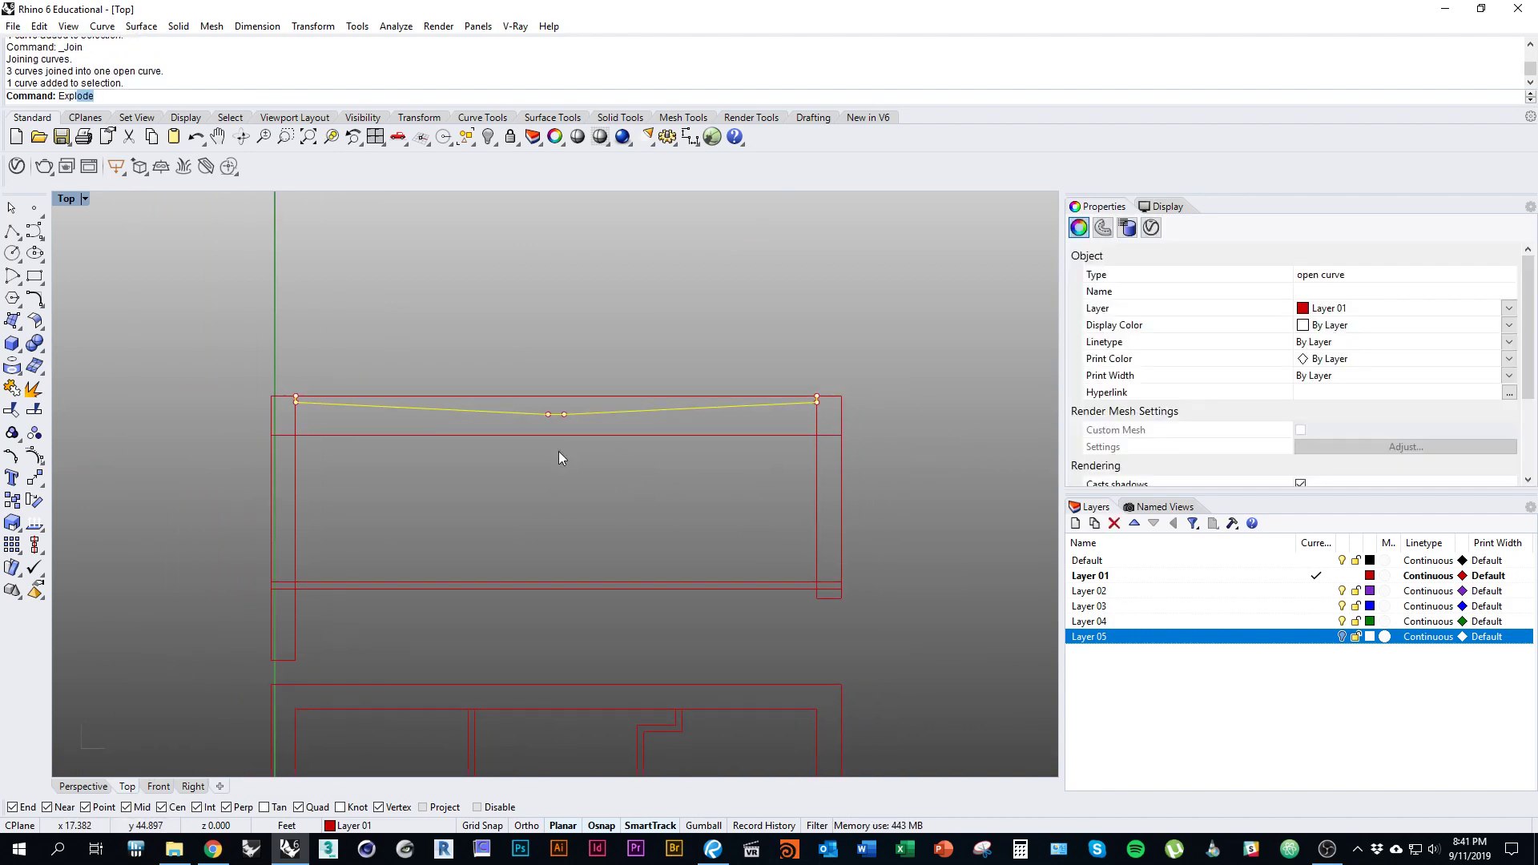
key("Return")
scroll(328, 376, "up", 5)
left_click(275, 390, "ctrl")
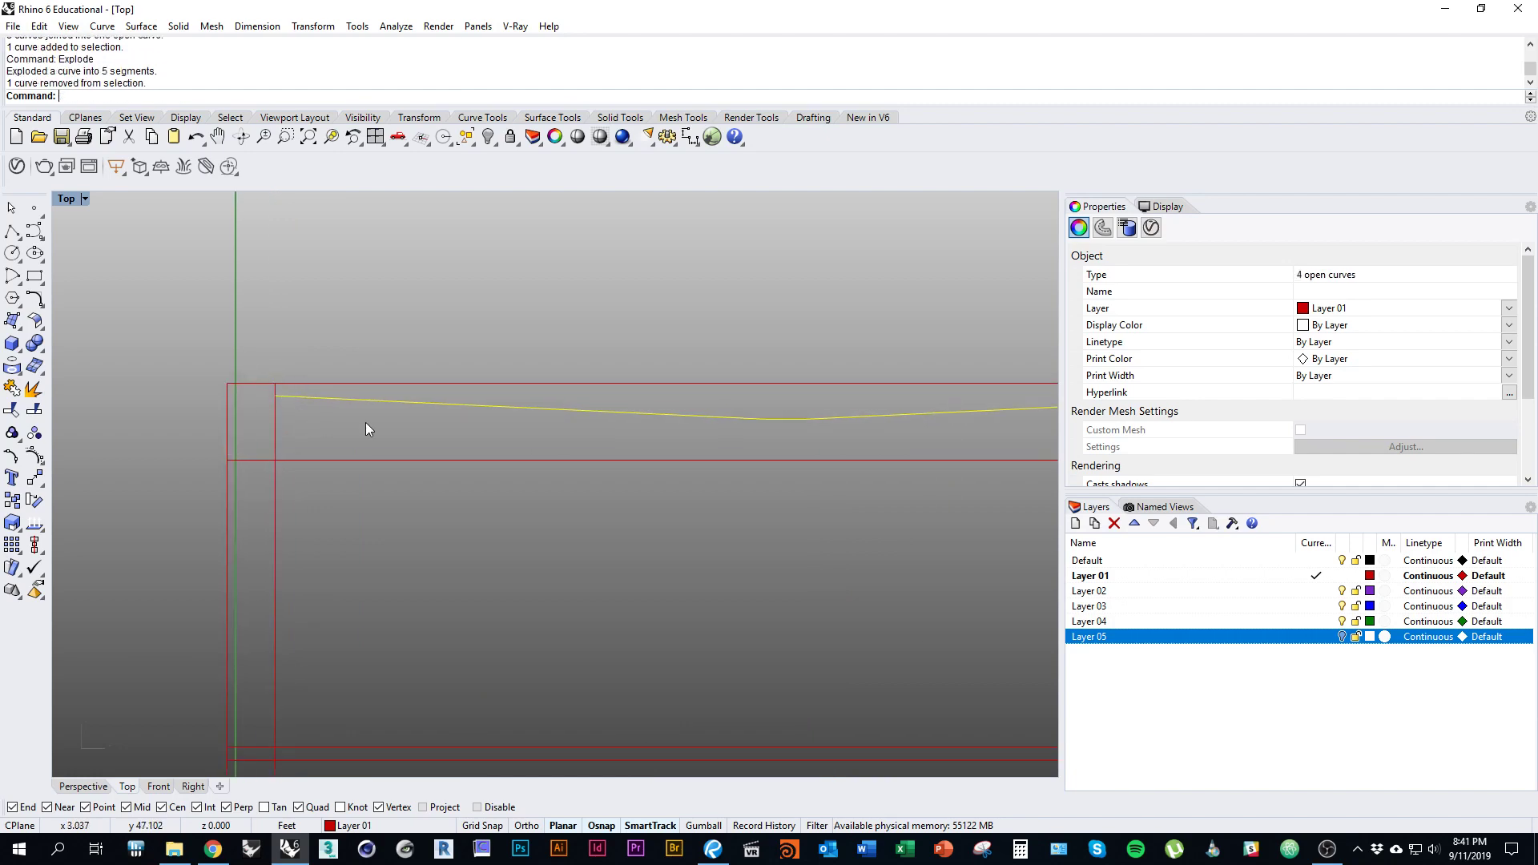
right_click_drag(1038, 441, 633, 451)
left_click_drag(906, 416, 906, 416, "ctrl")
right_click_drag(770, 435, 868, 429)
scroll(866, 431, "down", 4)
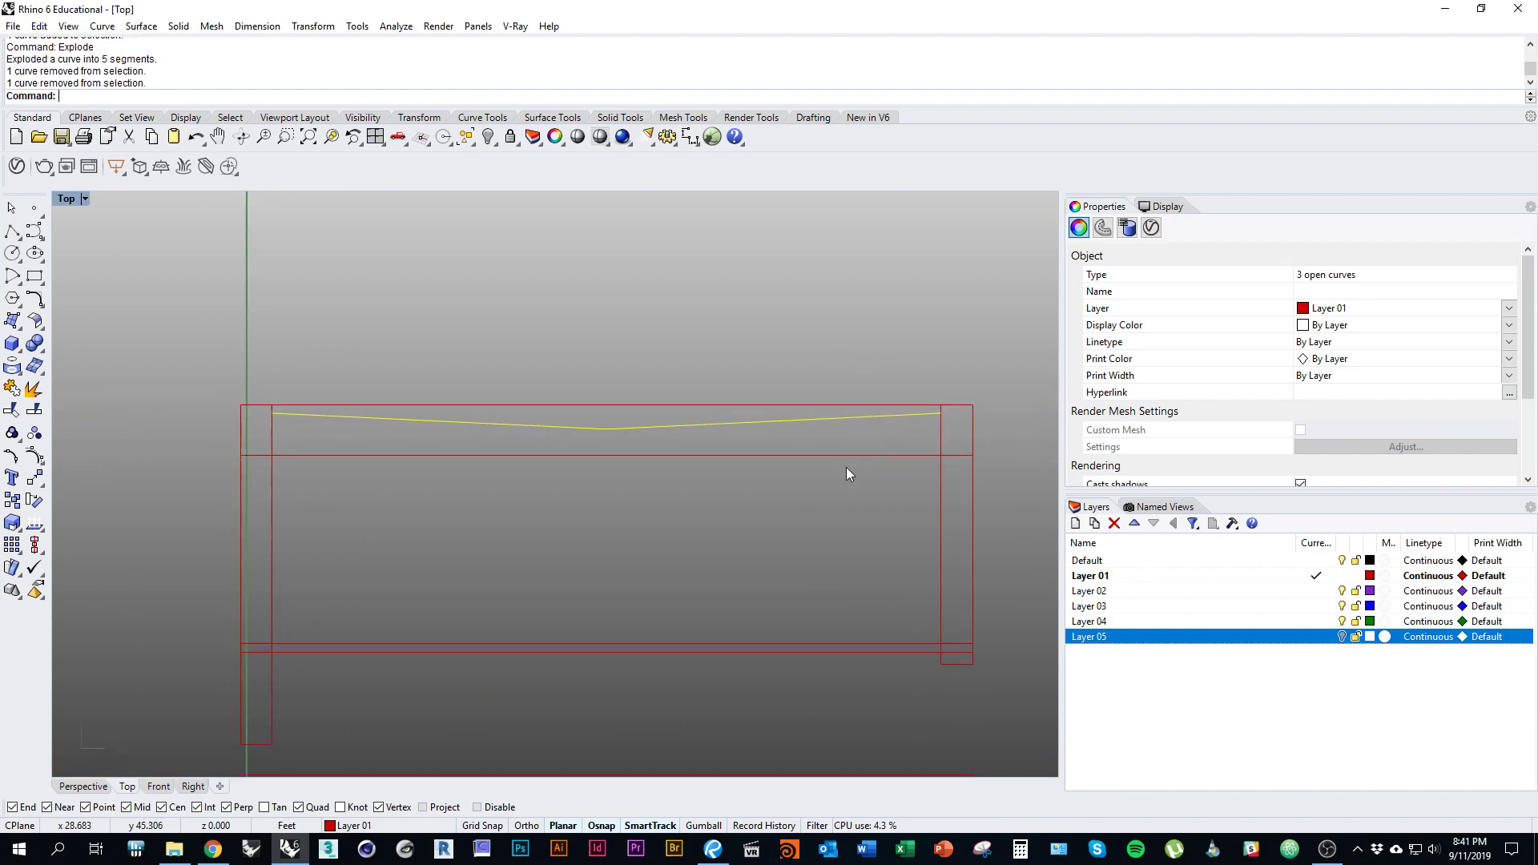
key("Return")
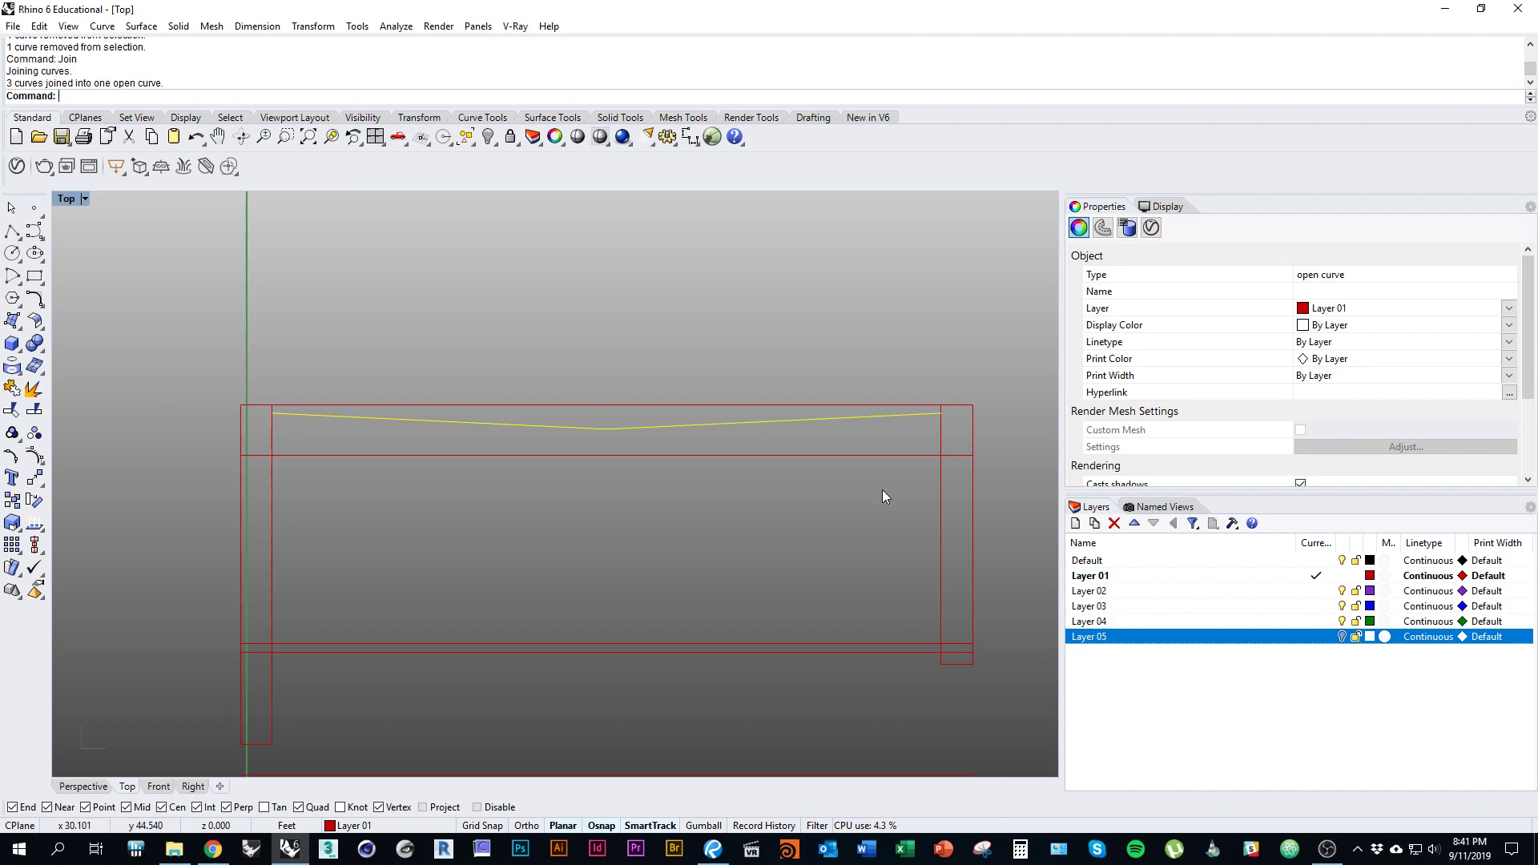
Step: Delete the two short vertical segments left at the roof line's ends along the walls
scroll(882, 489, "up", 3)
left_click_drag(886, 439, 886, 439)
right_click_drag(131, 457, 540, 453)
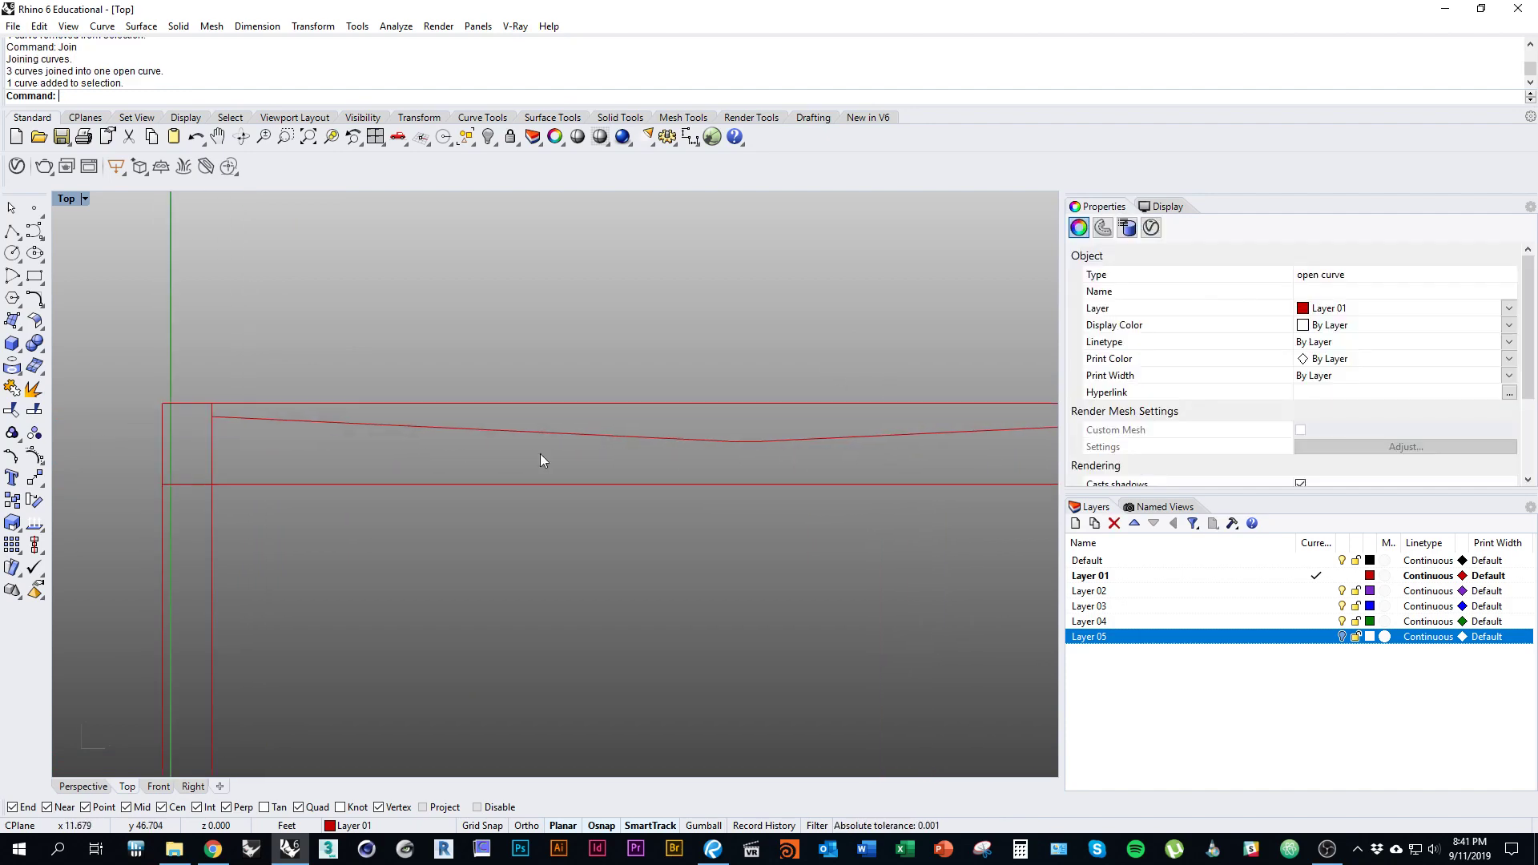
left_click_drag(238, 431, 238, 432, "shift")
right_click_drag(389, 446, 189, 430)
type("d")
key("Return")
Step: Select the two closely spaced horizontal lines near the walls' lower ends and connect them with a vertical line at the right wall's inner face
right_click_drag(389, 395, 398, 446, "ctrl")
right_click_drag(501, 455, 641, 449)
right_click_drag(641, 449, 612, 483, "ctrl")
left_click(641, 413)
right_click_drag(727, 546, 827, 517)
left_click(816, 511)
left_click(766, 537)
left_click(920, 542, "shift")
right_click_drag(920, 538, 851, 557)
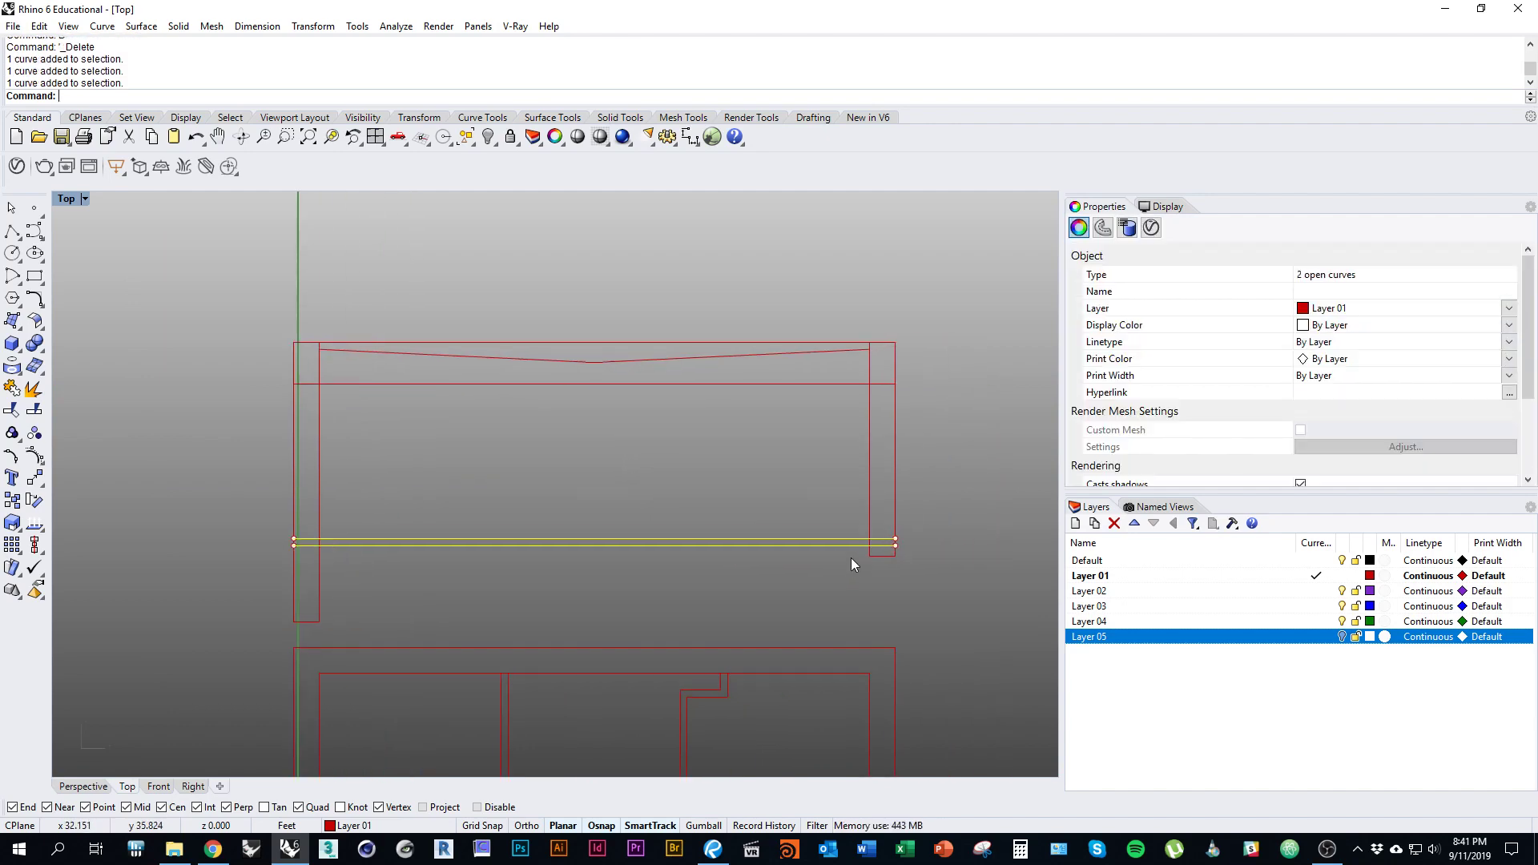
scroll(851, 558, "up", 3)
left_click(6, 232)
scroll(834, 537, "up", 9)
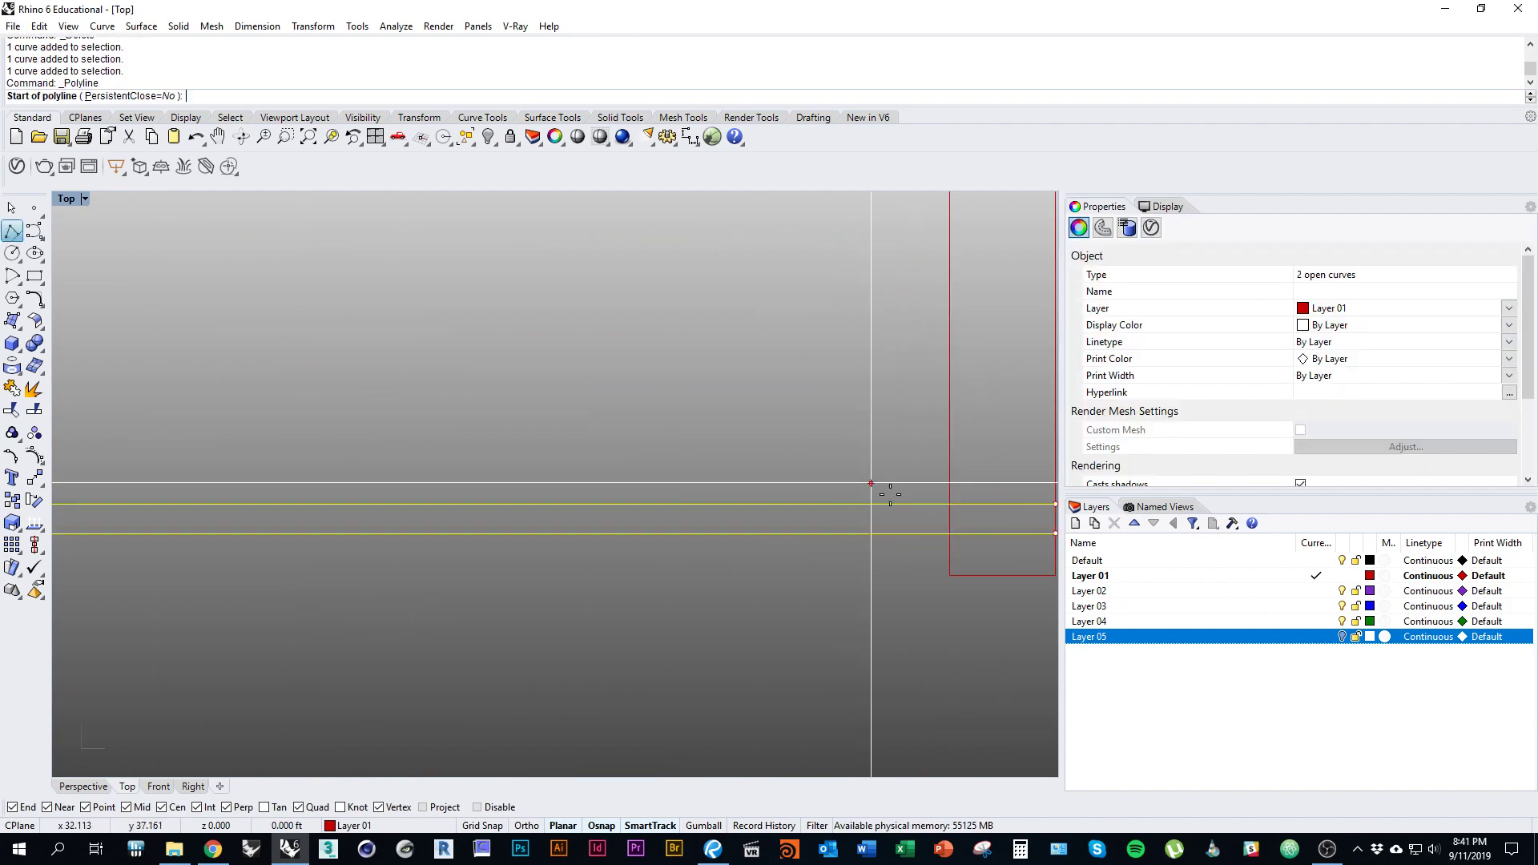
left_click(950, 534)
left_click(950, 504)
right_click(963, 513)
scroll(945, 503, "down", 5)
right_click_drag(908, 513, 992, 480)
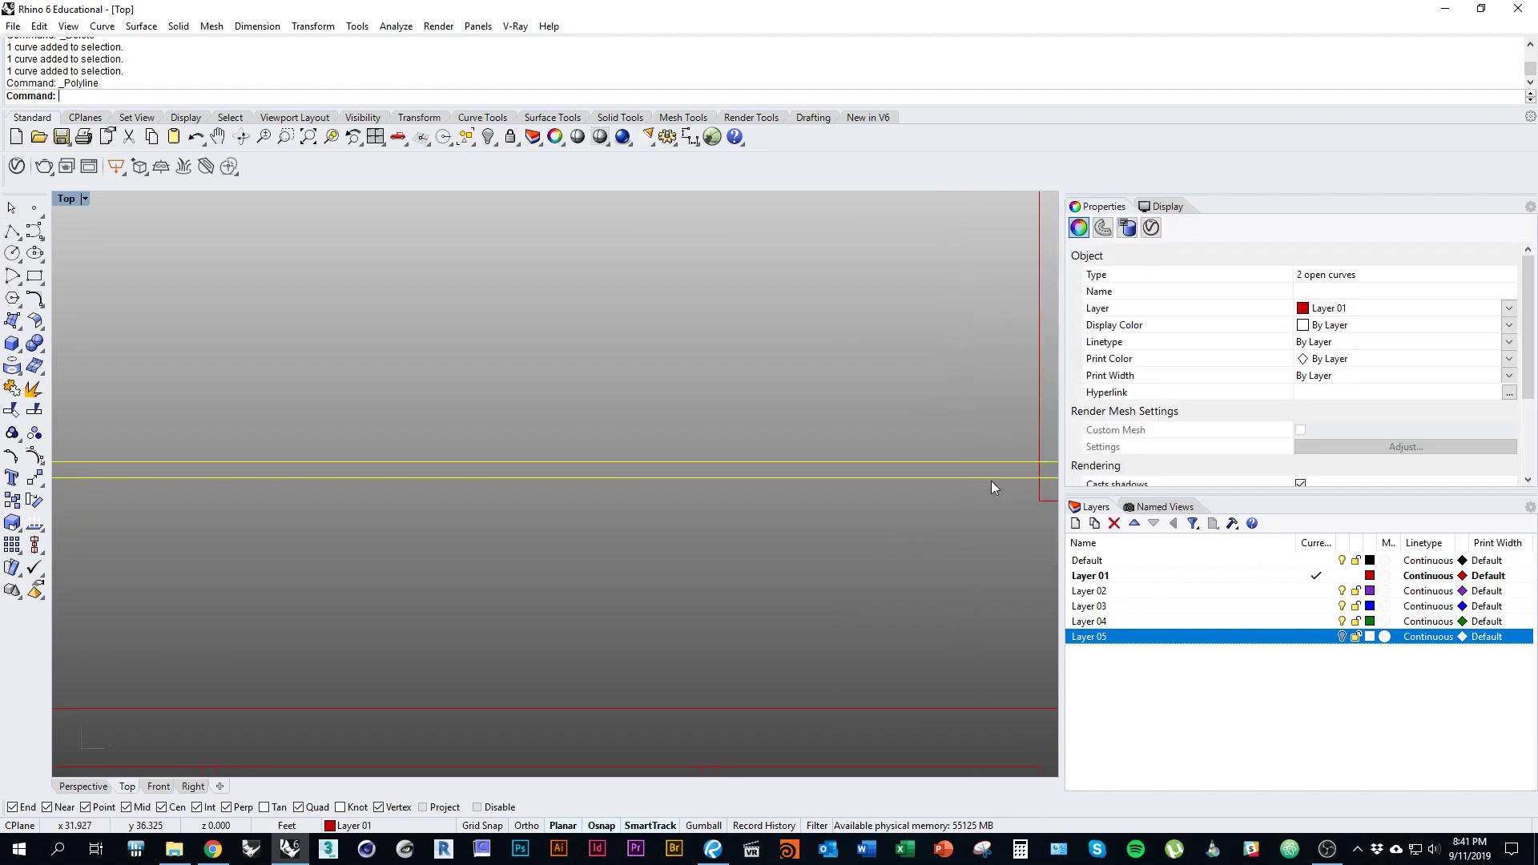
Step: Draw a vertical line between the two closely spaced horizontal lines at the left wall's inner face
scroll(938, 482, "down", 7)
right_click_drag(645, 517, 870, 519)
scroll(601, 481, "up", 7)
right_click(601, 477)
left_click(582, 480)
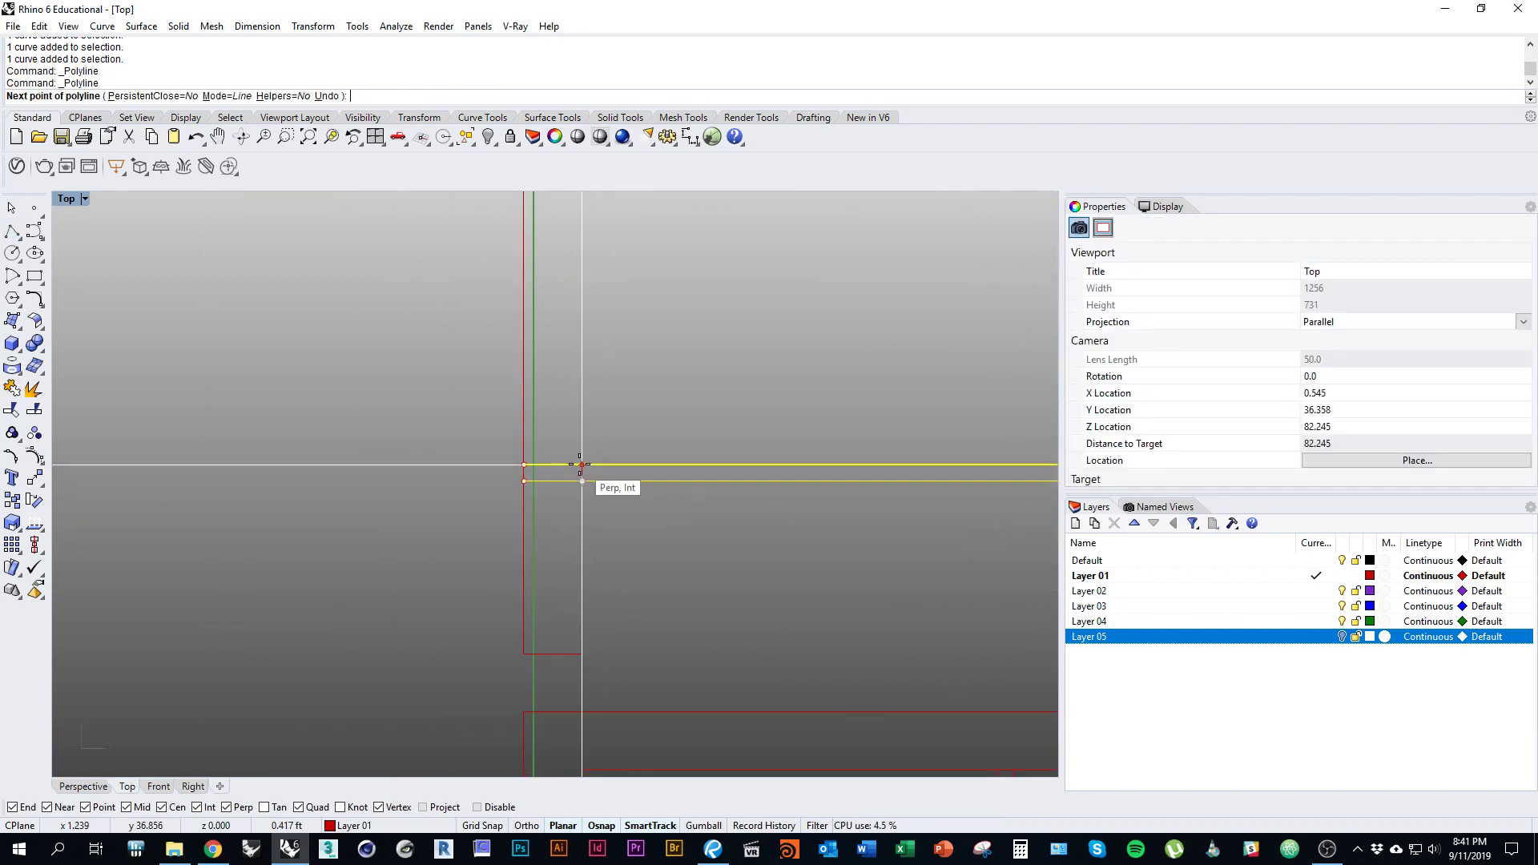
left_click(582, 465)
right_click(612, 507)
Step: Select the two horizontal slab lines and their connecting end lines, and trim off the parts running into the right wall
scroll(648, 434, "down", 3)
right_click_drag(725, 485, 532, 488)
scroll(560, 497, "down", 2)
right_click_drag(967, 521, 666, 516)
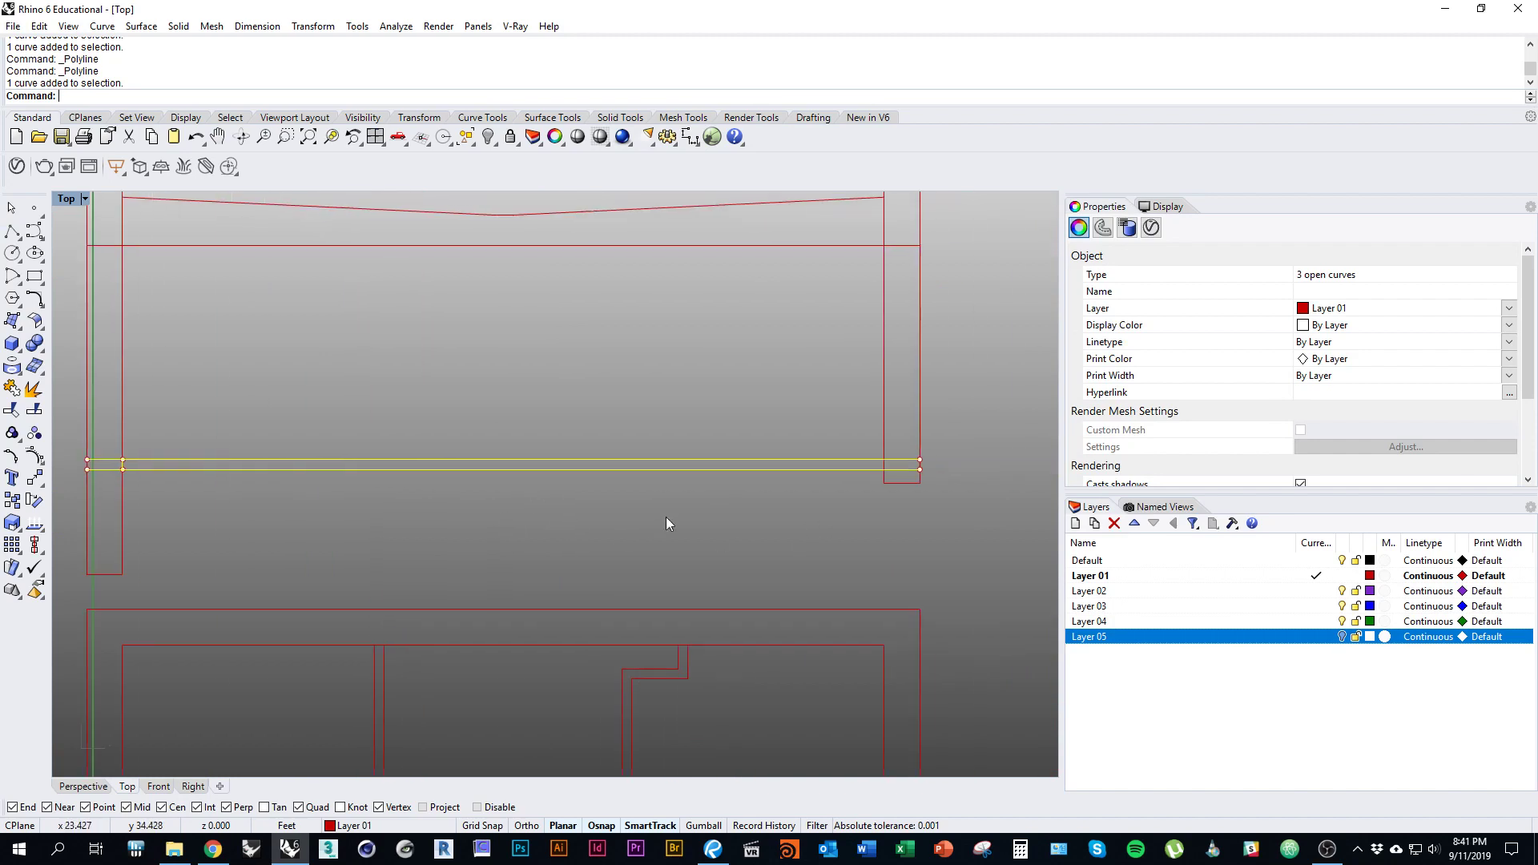
left_click_drag(849, 437, 998, 540, "shift")
right_click_drag(908, 517, 897, 550)
scroll(895, 528, "up", 8)
type("tr")
key("Return")
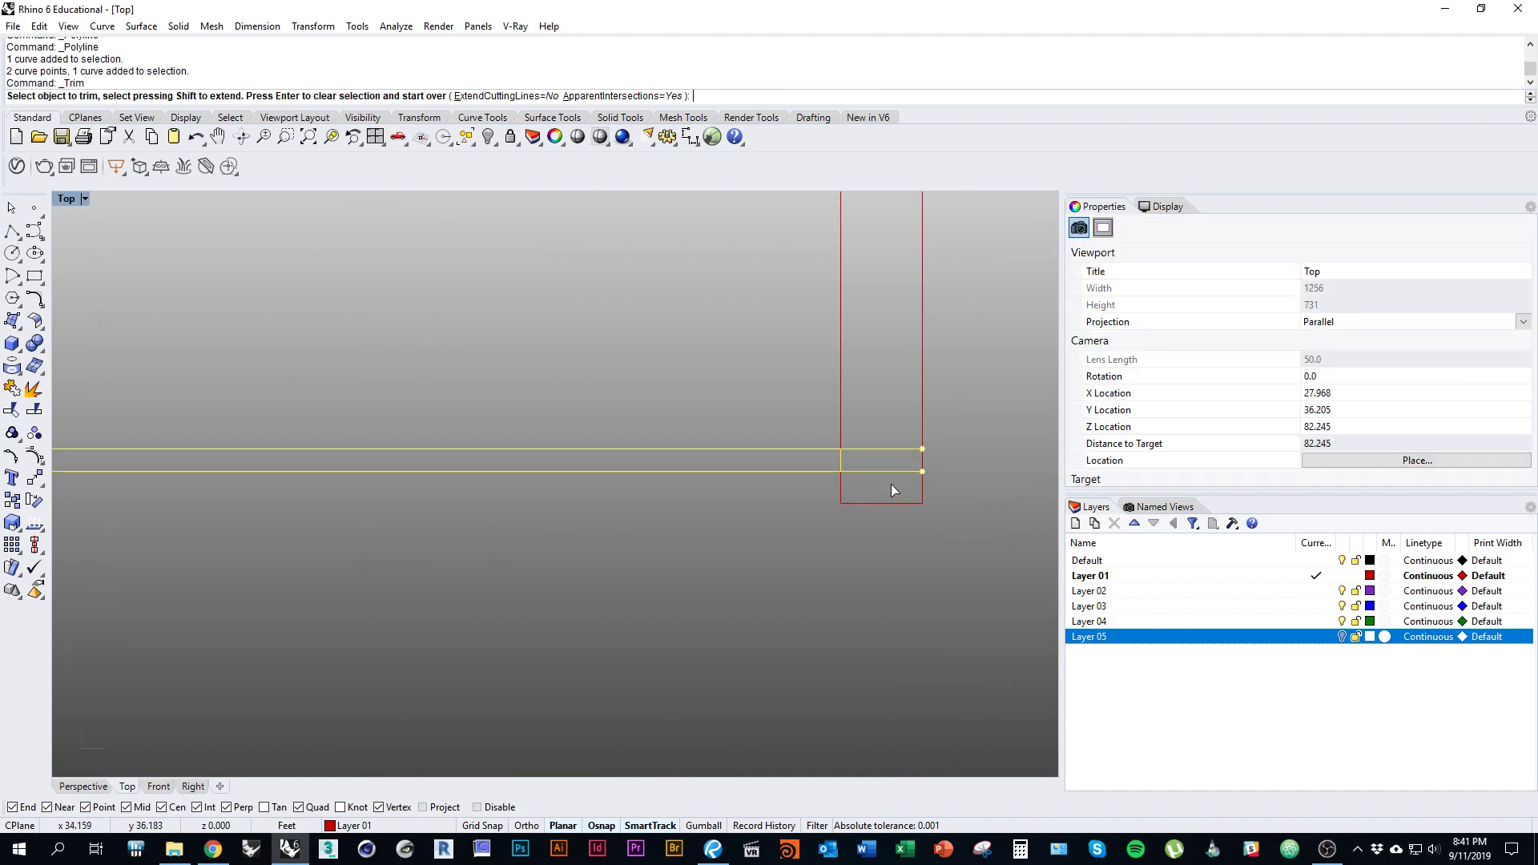
left_click(890, 470)
left_click(882, 449)
Step: Trim away the slab line ends that run inside the left wall
scroll(878, 447, "down", 13)
right_click_drag(634, 522, 839, 503)
scroll(605, 434, "up", 8)
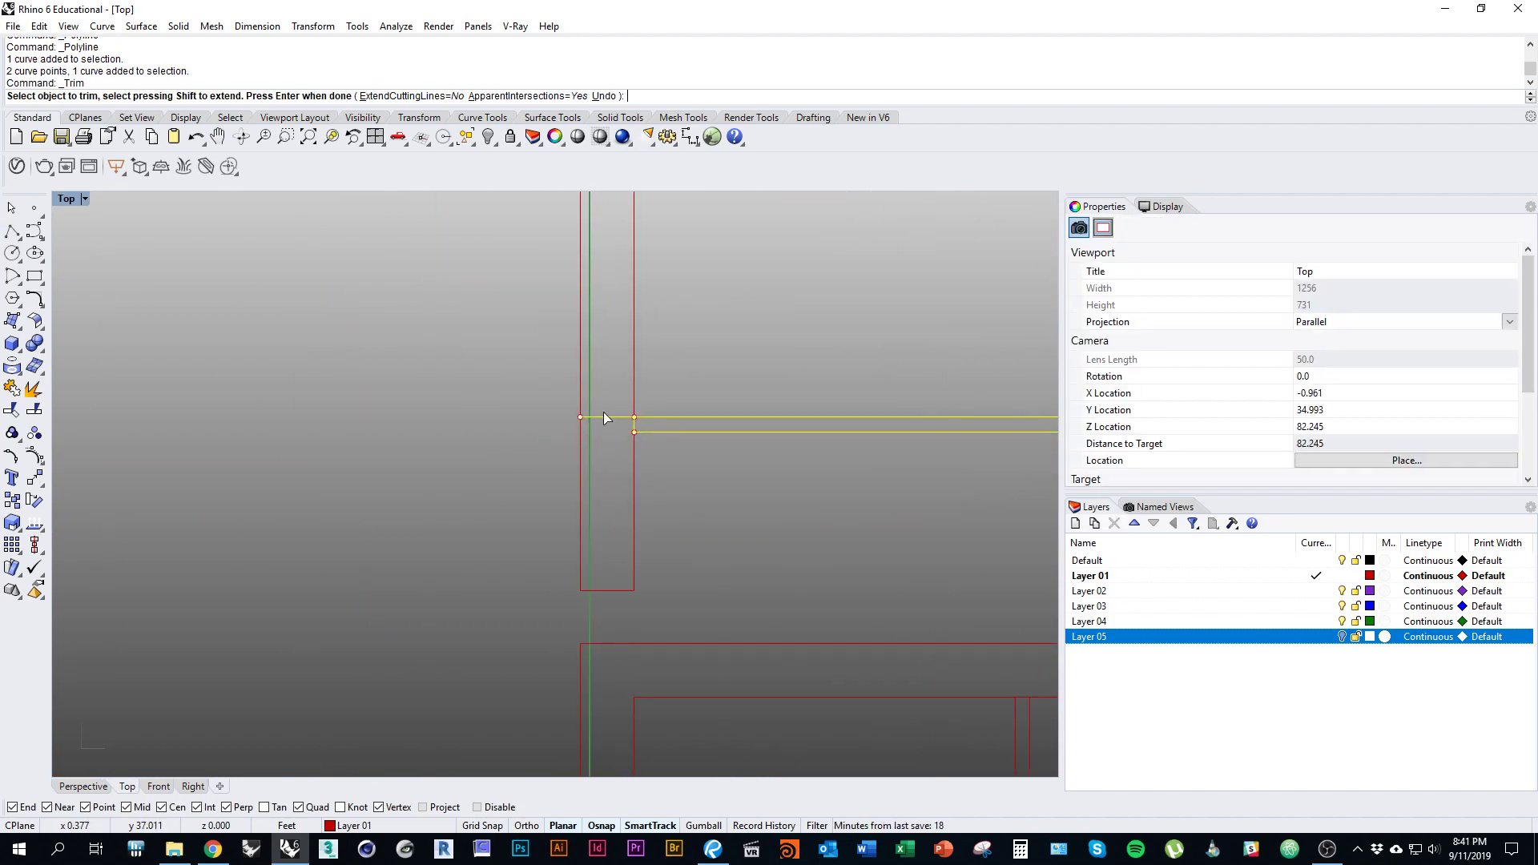
left_click(604, 419)
key("Return")
Step: Join the trimmed slab lines and their end lines into one closed curve, leaving nothing selected
scroll(599, 407, "down", 8)
type("j")
key("Return")
scroll(600, 481, "down", 4)
right_click_drag(852, 412, 733, 422)
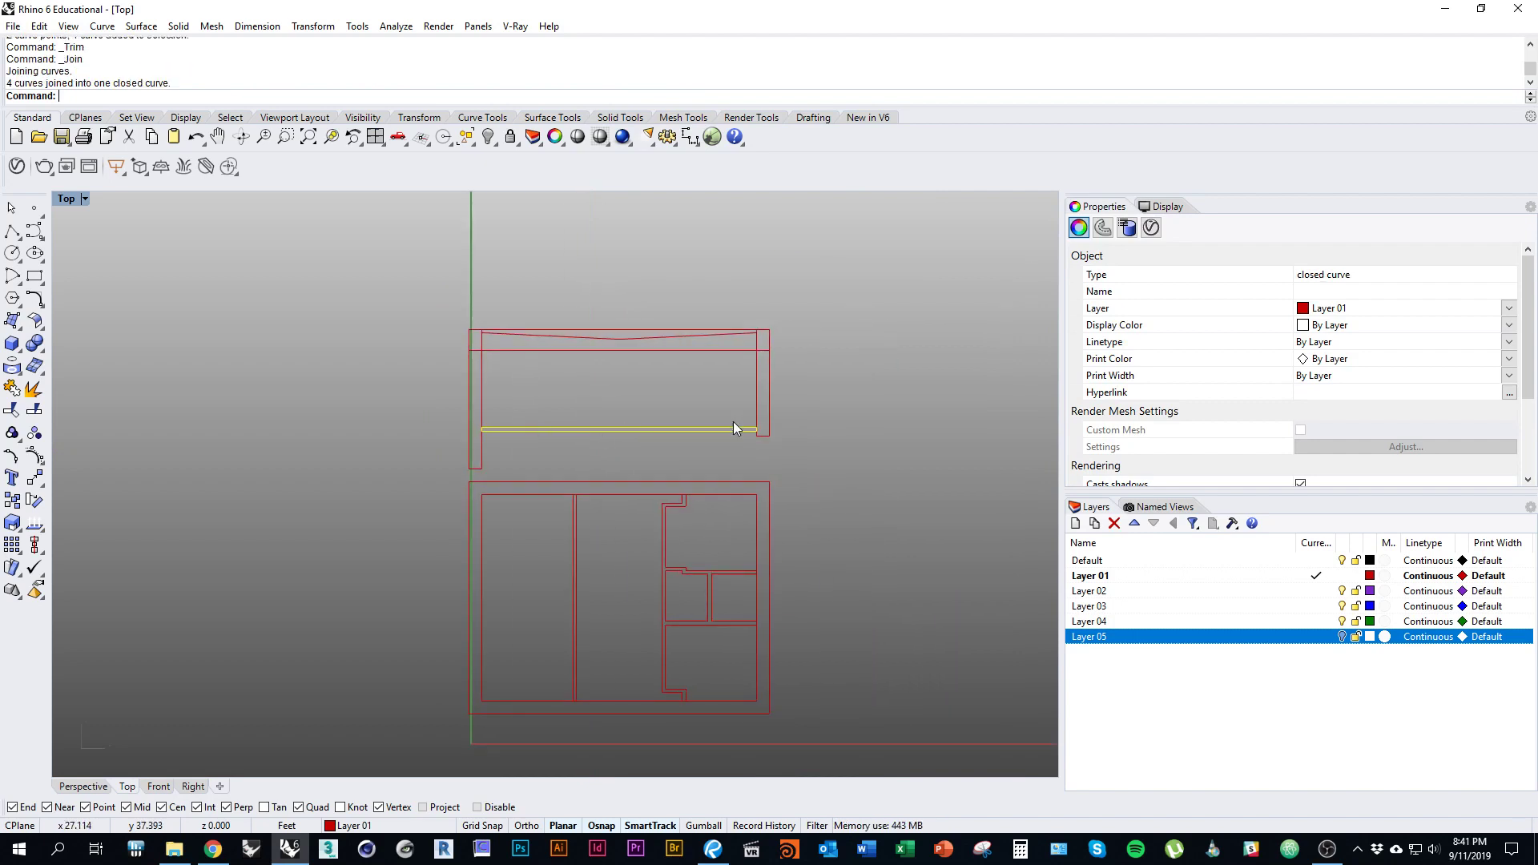
right_click_drag(673, 472, 756, 468)
left_click(757, 468)
Step: Examine how the floor plan and section linework lie together in the Perspective view from several angles
mouse_move(824, 513)
right_mouse_down("ctrl")
mouse_move(811, 488)
mouse_move(829, 503)
right_mouse_up("ctrl")
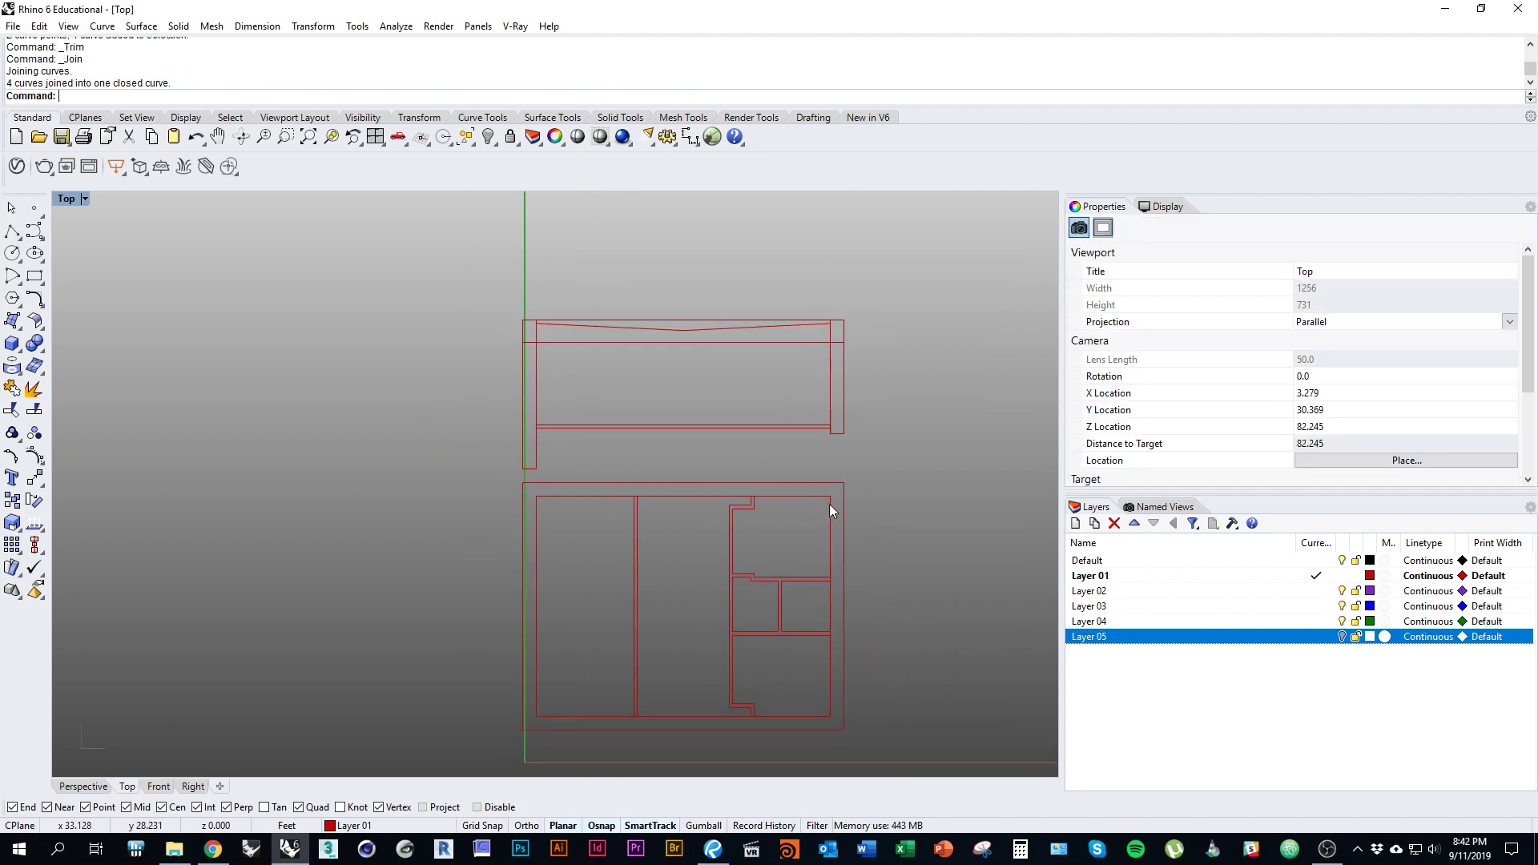
right_click_drag(898, 551, 916, 503)
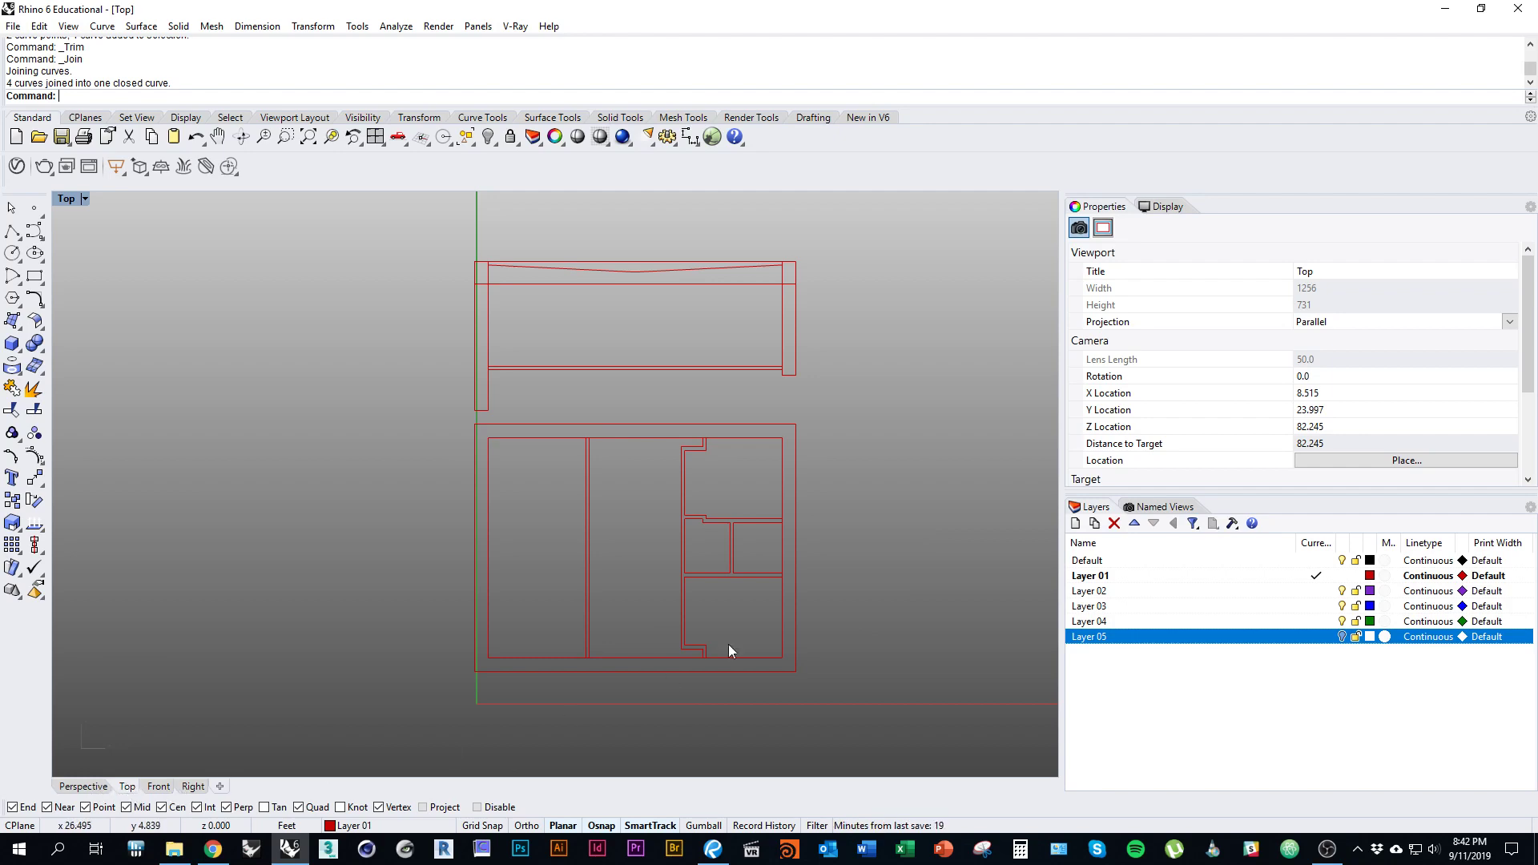
mouse_move(464, 377)
right_mouse_down()
mouse_move(388, 371)
mouse_move(453, 372)
right_mouse_up()
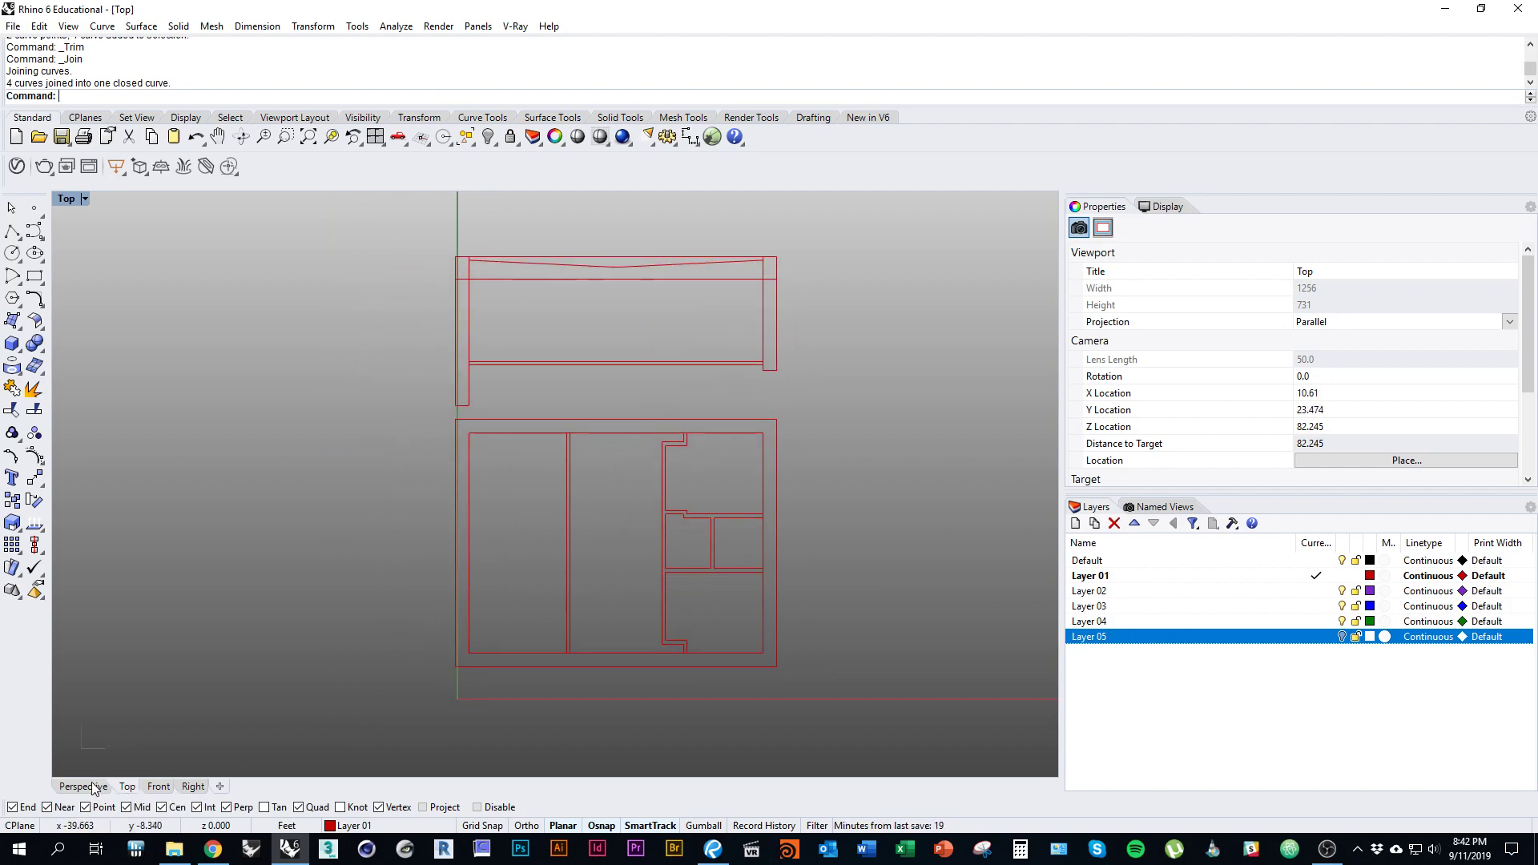
left_click(83, 786)
right_click_drag(602, 475, 709, 415, "ctrl")
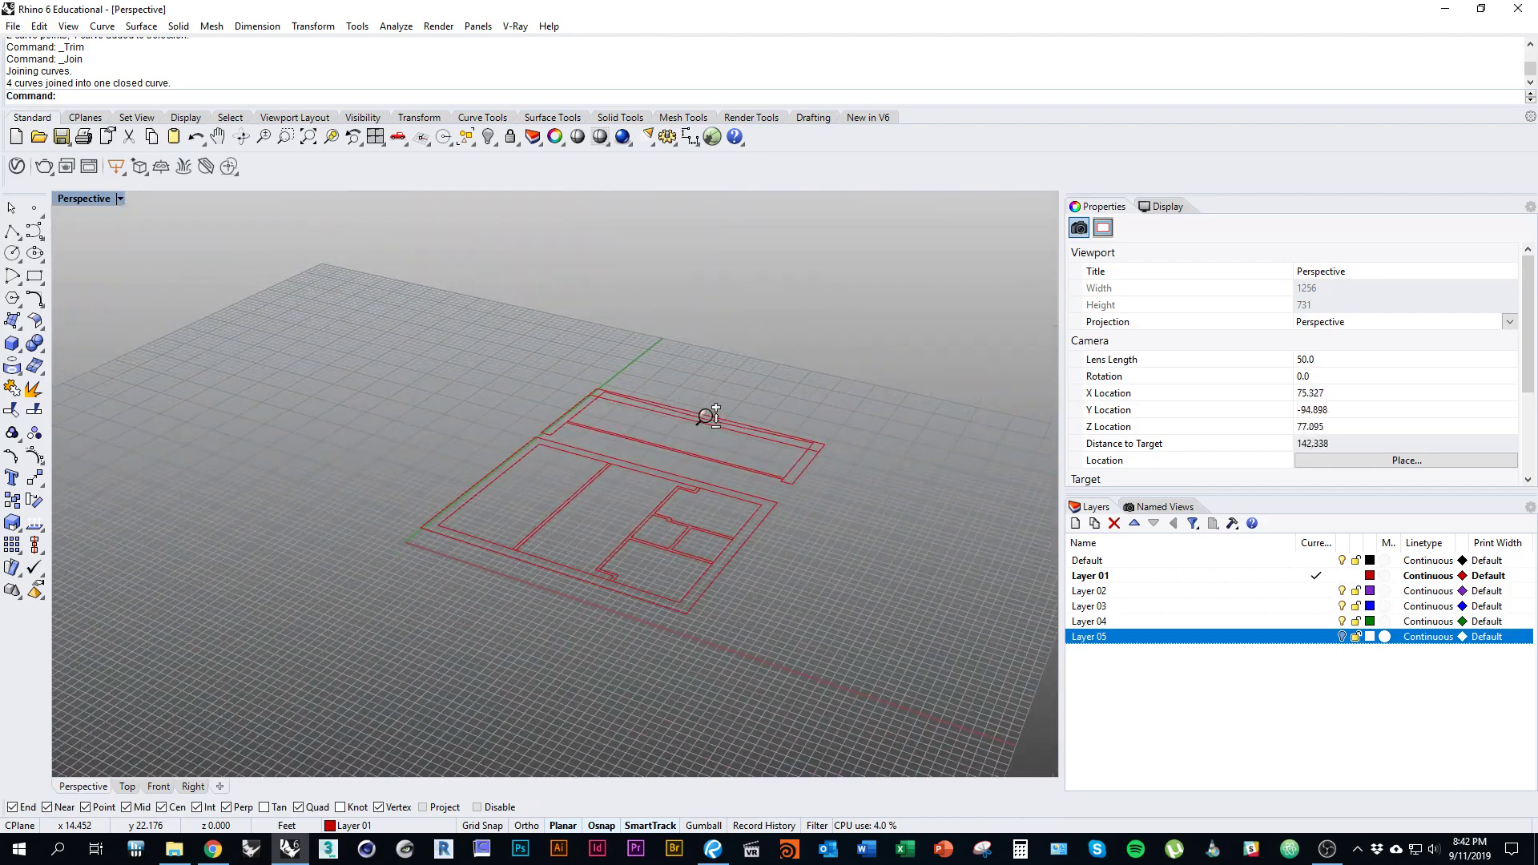
right_click_drag(583, 497, 560, 560)
scroll(488, 502, "up", 7)
scroll(767, 479, "down", 14)
right_click_drag(1032, 388, 907, 395)
scroll(786, 552, "up", 17)
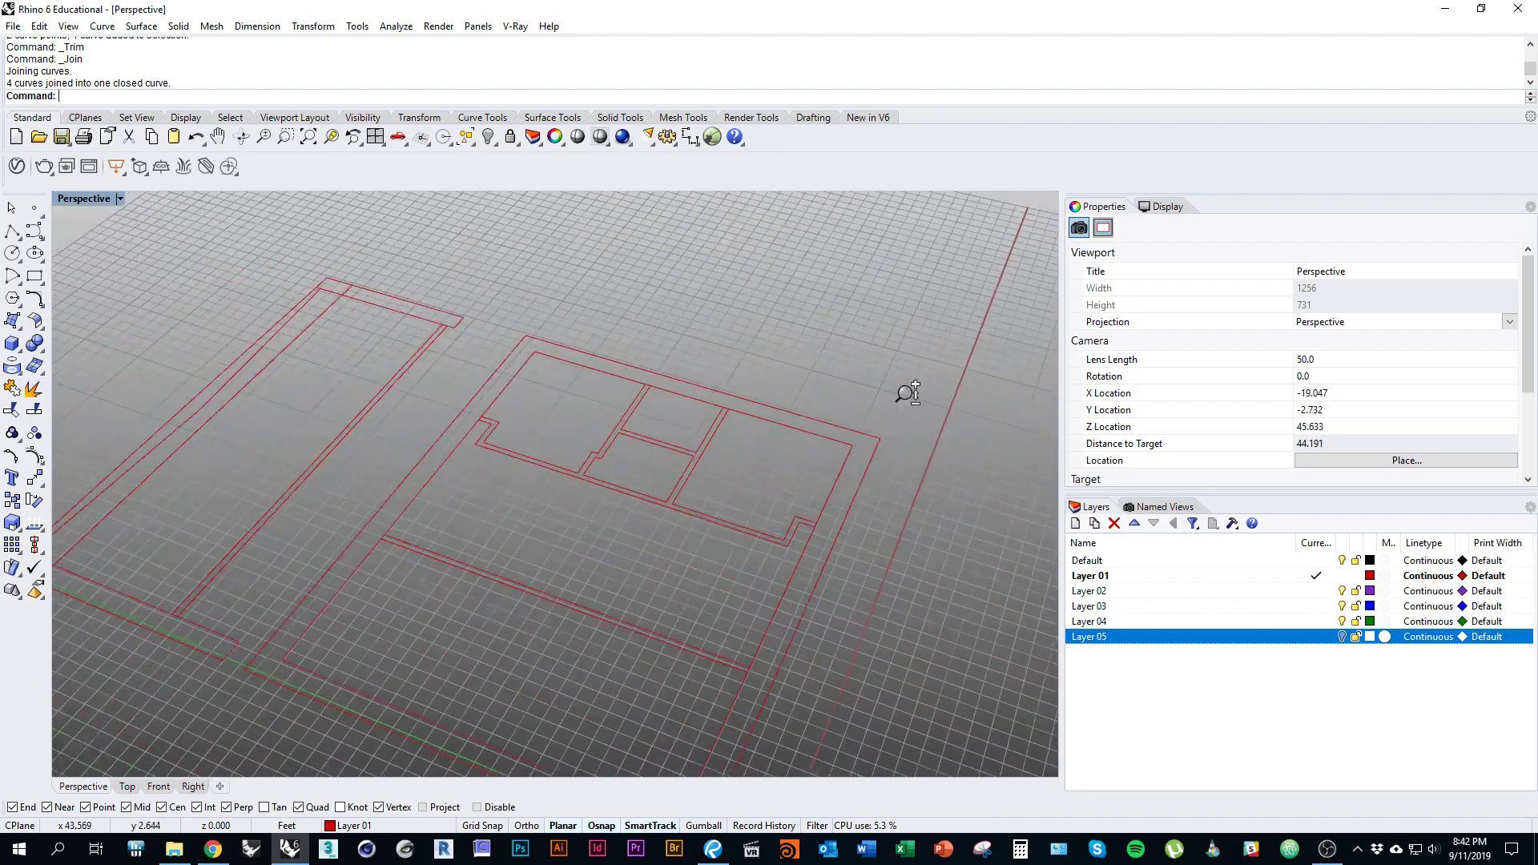
scroll(796, 628, "down", 8)
right_click_drag(797, 628, 822, 632)
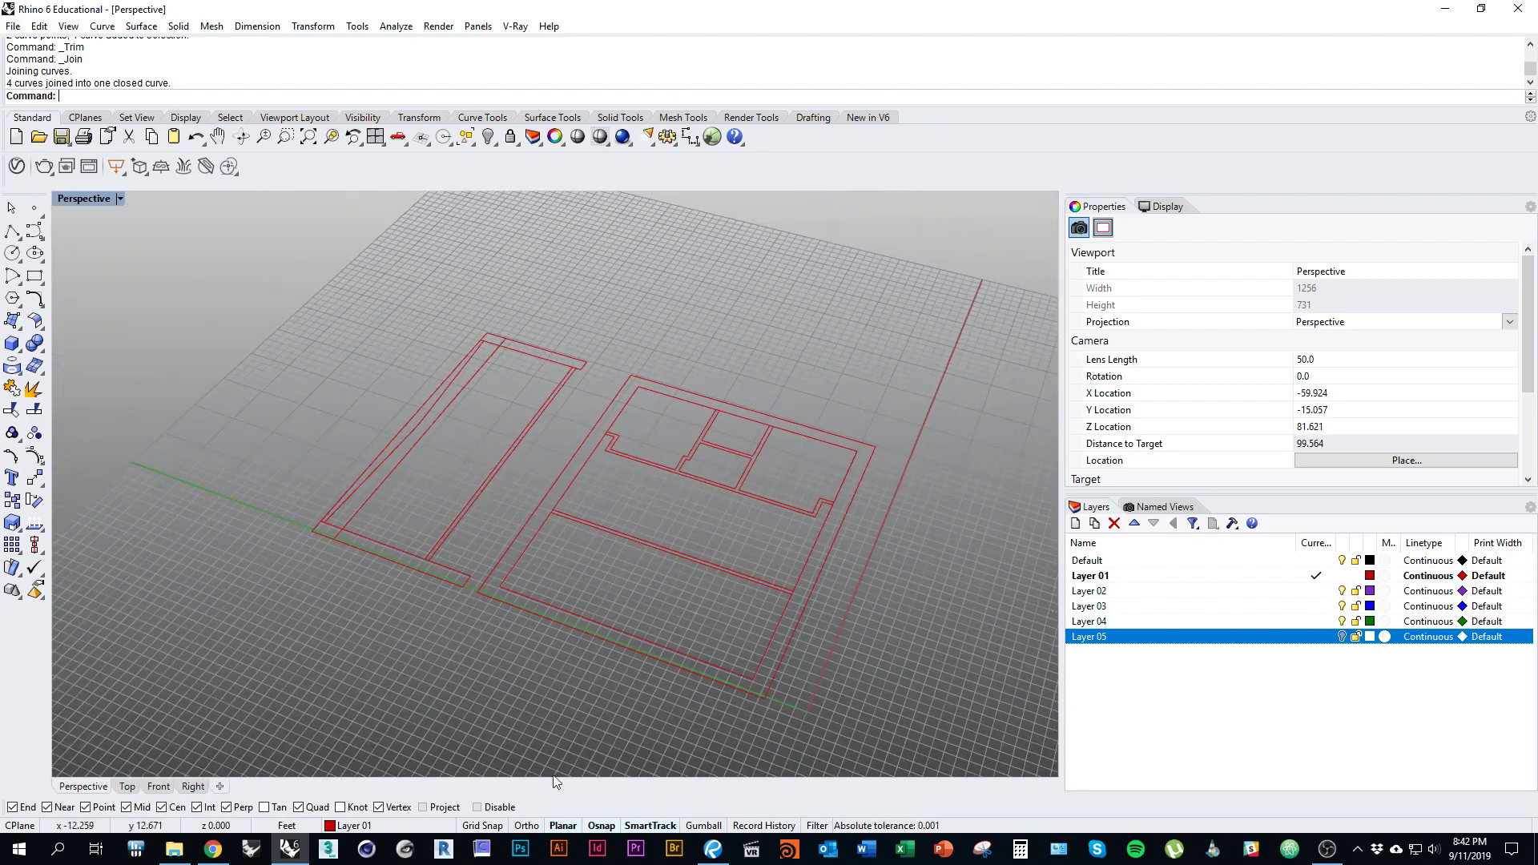
Step: Go back to the Top view and tilt it into a 3D angle, examining the flat section beside the floor plan
left_click(126, 788)
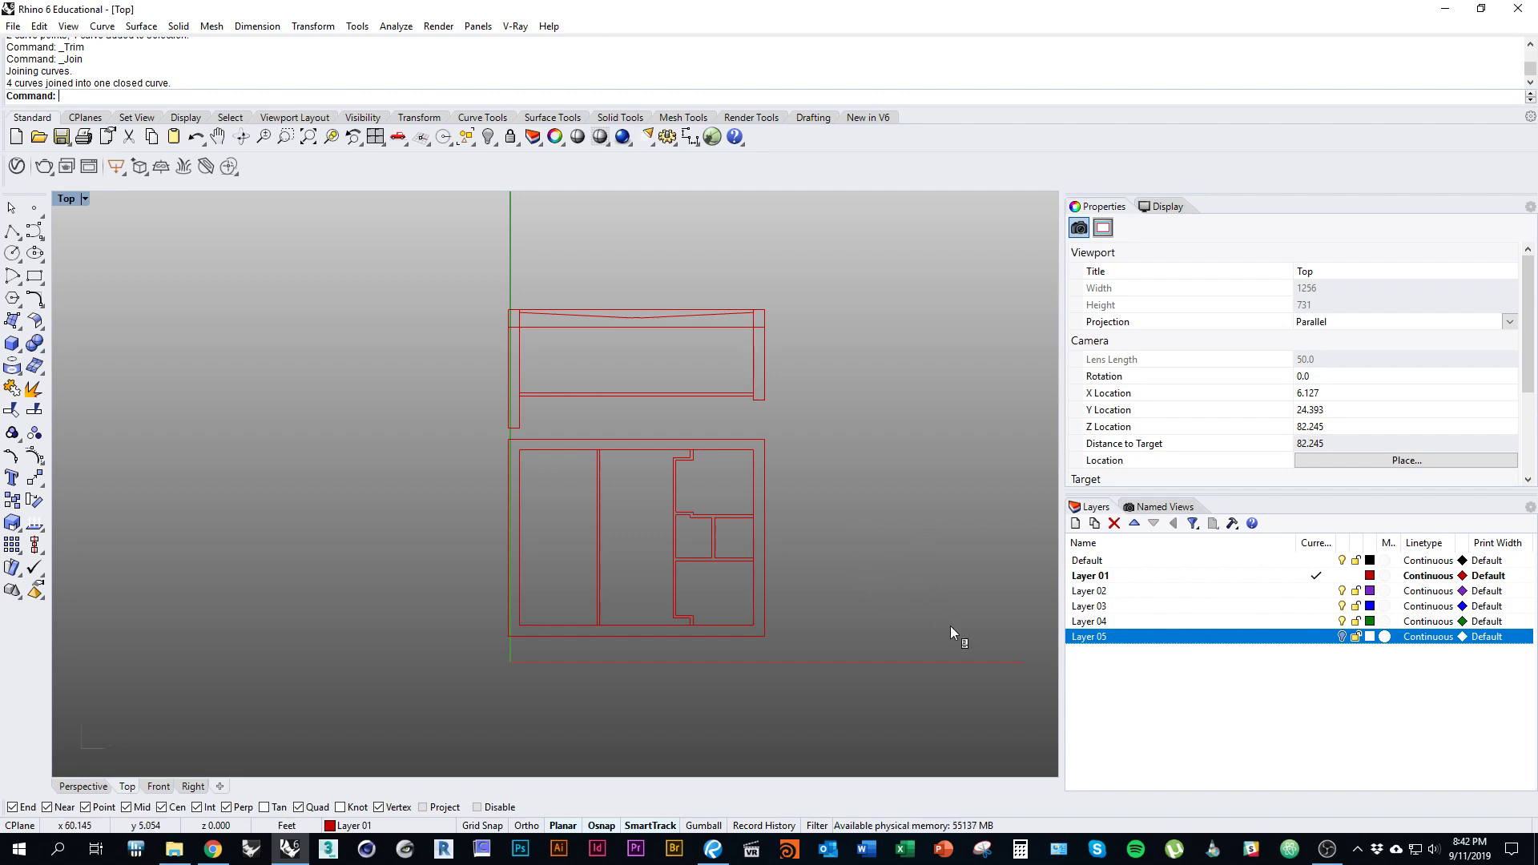
right_click_drag(950, 626, 753, 447, "ctrl+shift")
right_click_drag(614, 574, 712, 622, "ctrl+shift")
right_click_drag(805, 543, 297, 565, "ctrl+shift")
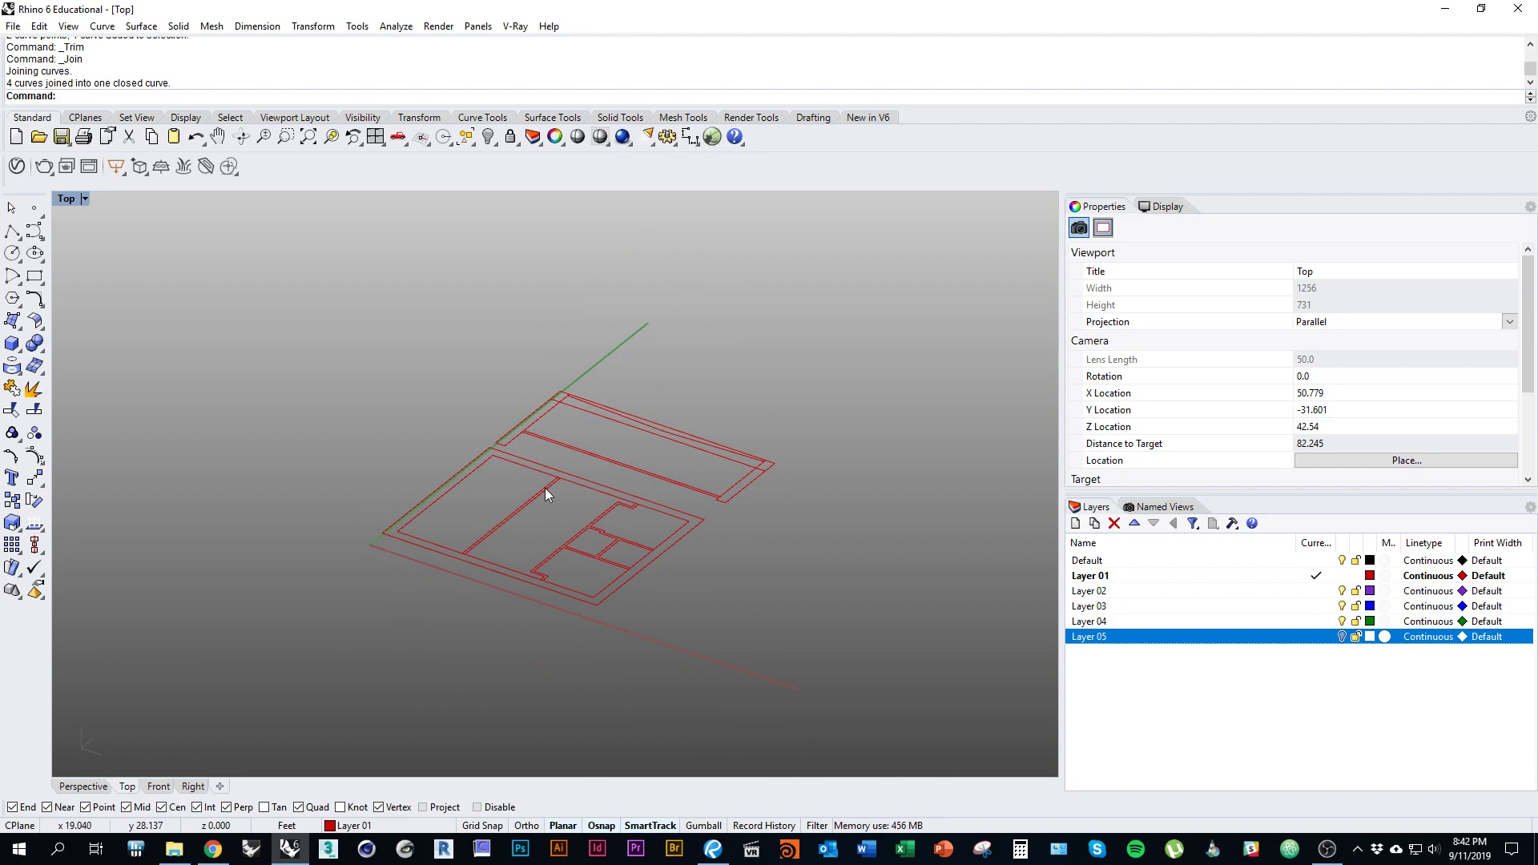
mouse_move(848, 704)
right_mouse_down("ctrl+shift")
mouse_move(759, 569)
mouse_move(916, 699)
right_mouse_up("ctrl+shift")
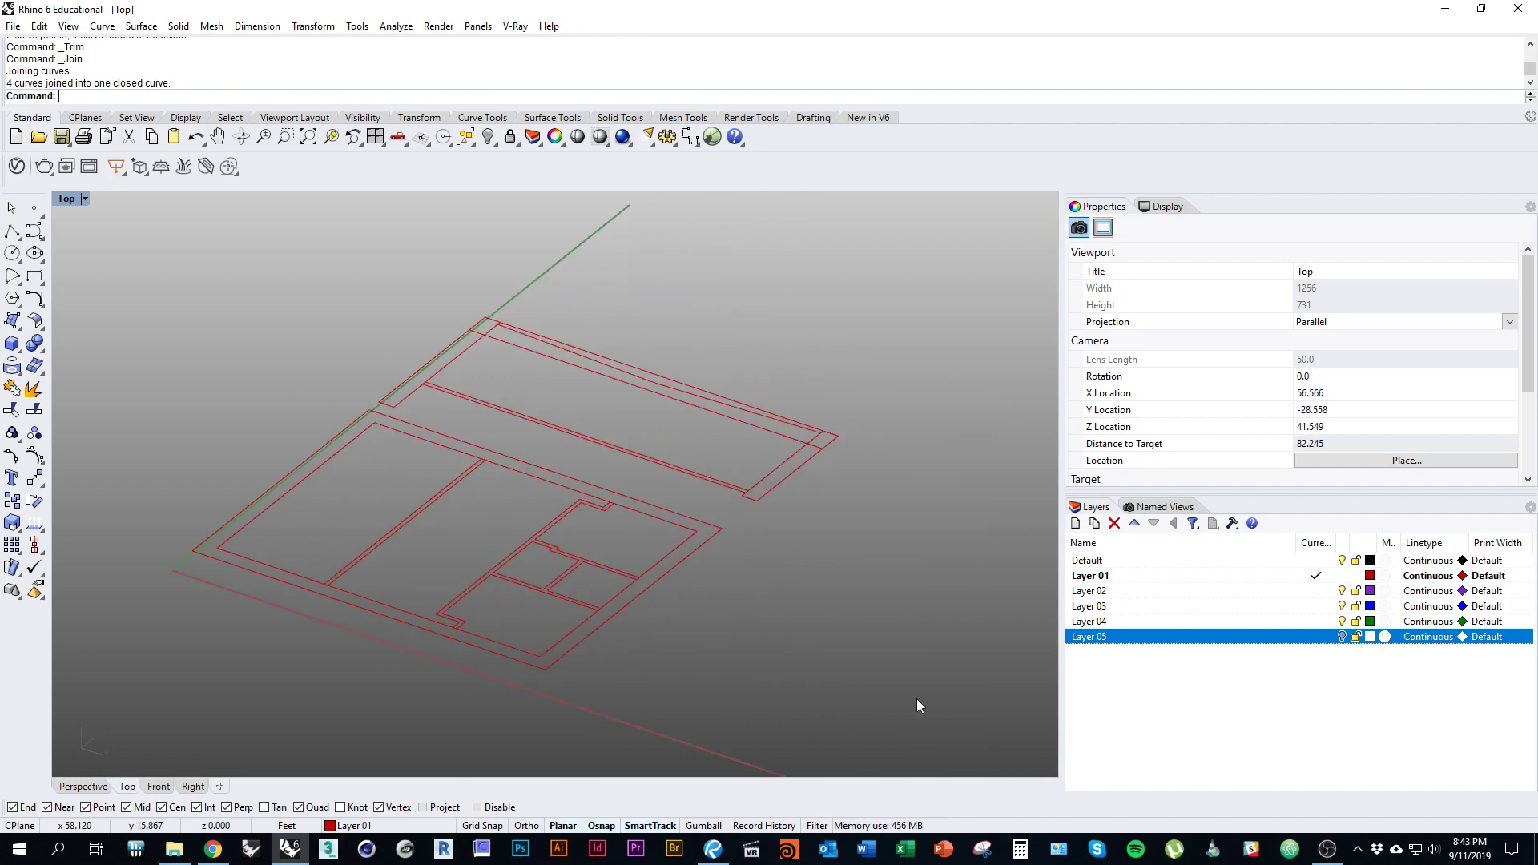
right_click_drag(908, 532, 654, 568, "ctrl+shift")
mouse_move(761, 538)
right_mouse_down("ctrl+shift")
mouse_move(834, 556)
mouse_move(815, 525)
mouse_move(723, 613)
mouse_move(788, 594)
mouse_move(663, 637)
right_mouse_up("ctrl+shift")
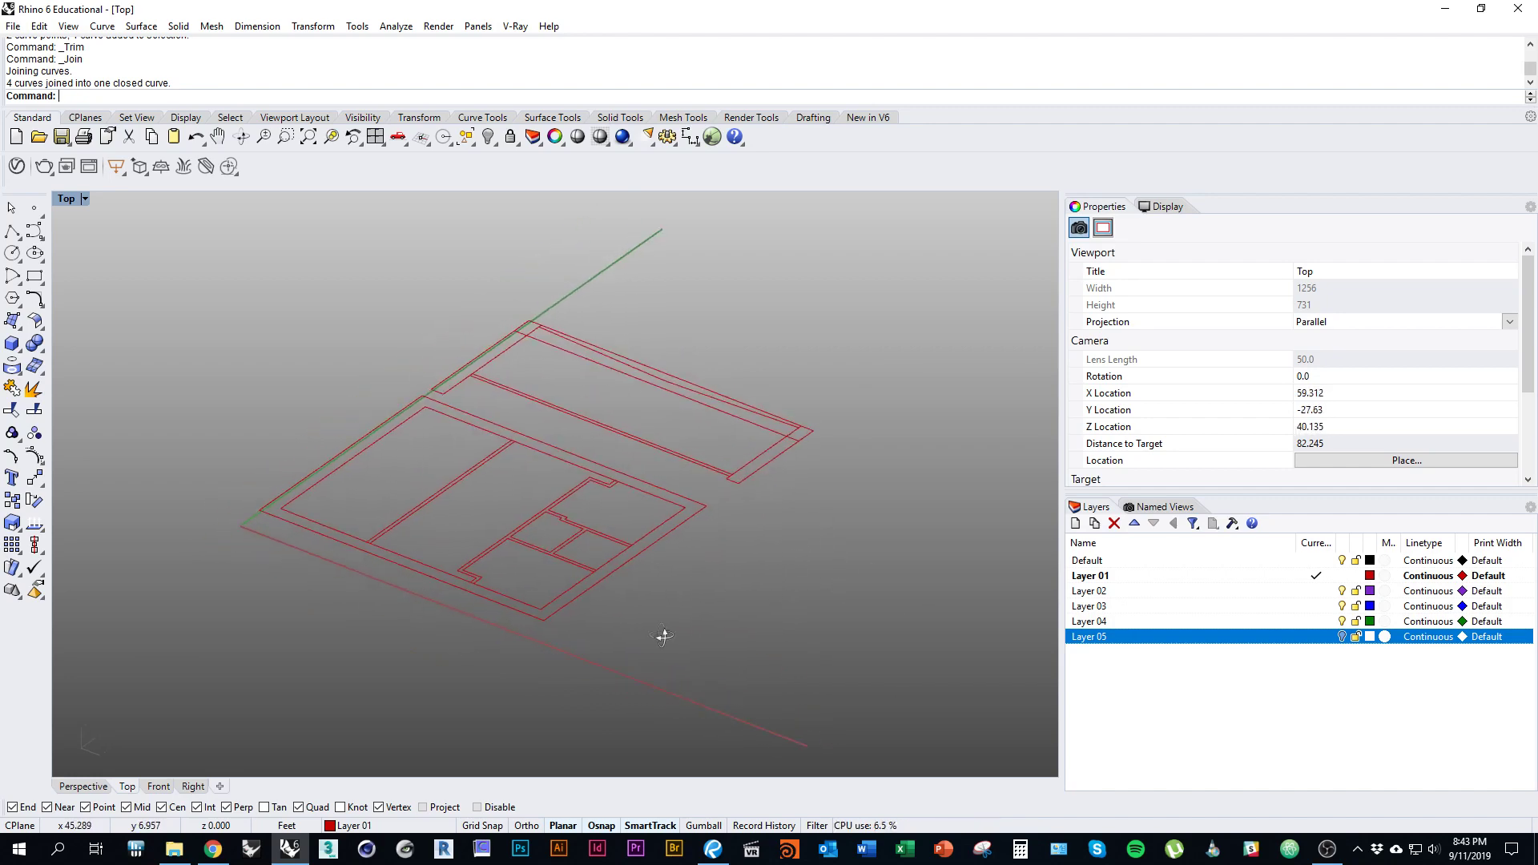
right_click_drag(568, 398, 602, 496)
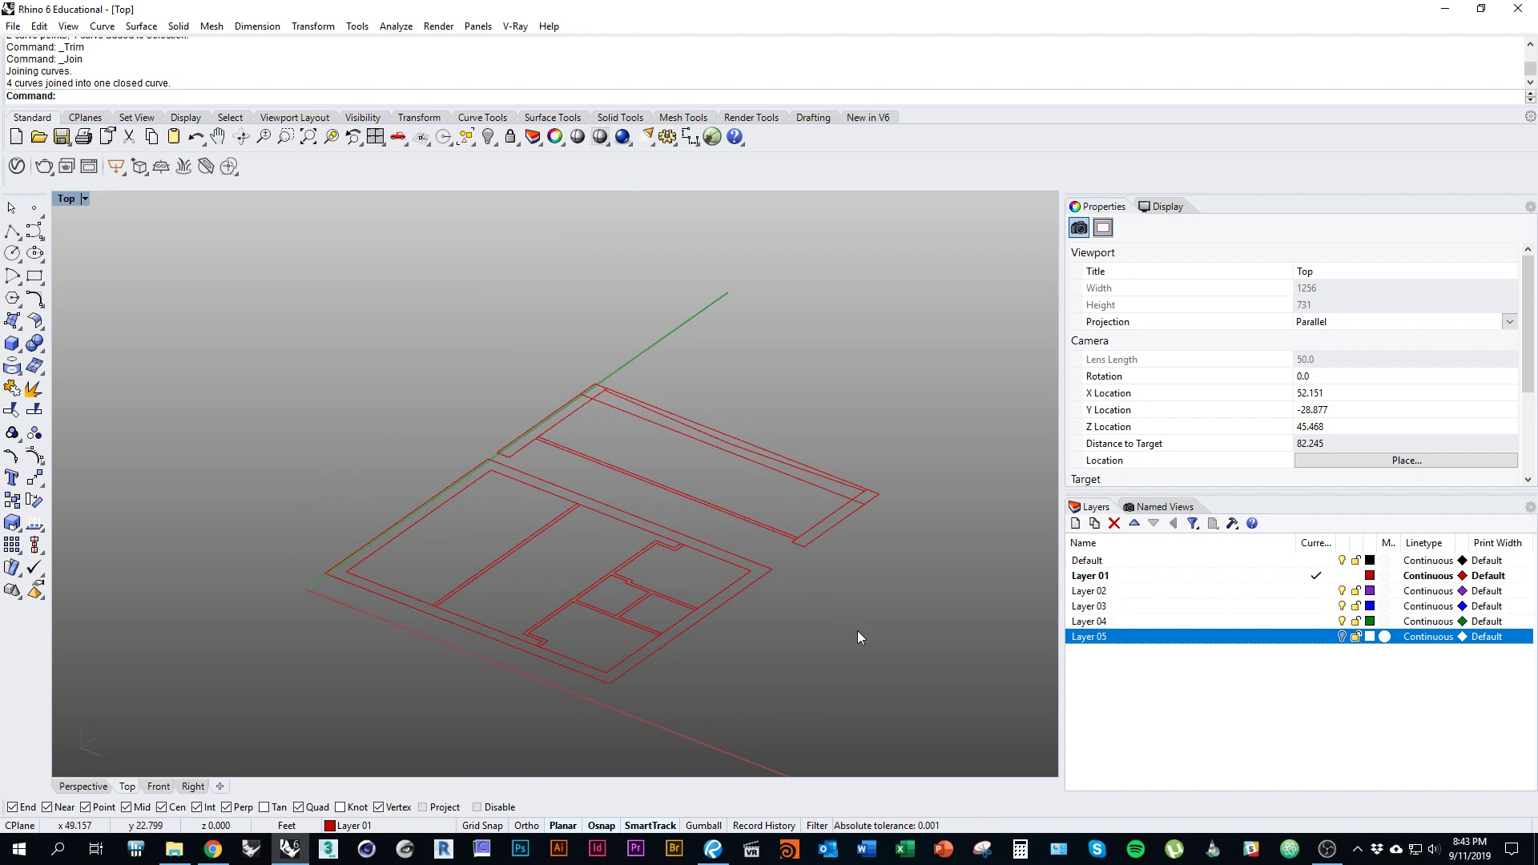
right_click_drag(857, 632, 565, 520, "ctrl+shift")
mouse_move(673, 625)
right_mouse_down("ctrl+shift")
mouse_move(687, 574)
mouse_move(549, 577)
mouse_move(515, 608)
mouse_move(493, 418)
mouse_move(525, 353)
mouse_move(482, 351)
right_mouse_up("ctrl+shift")
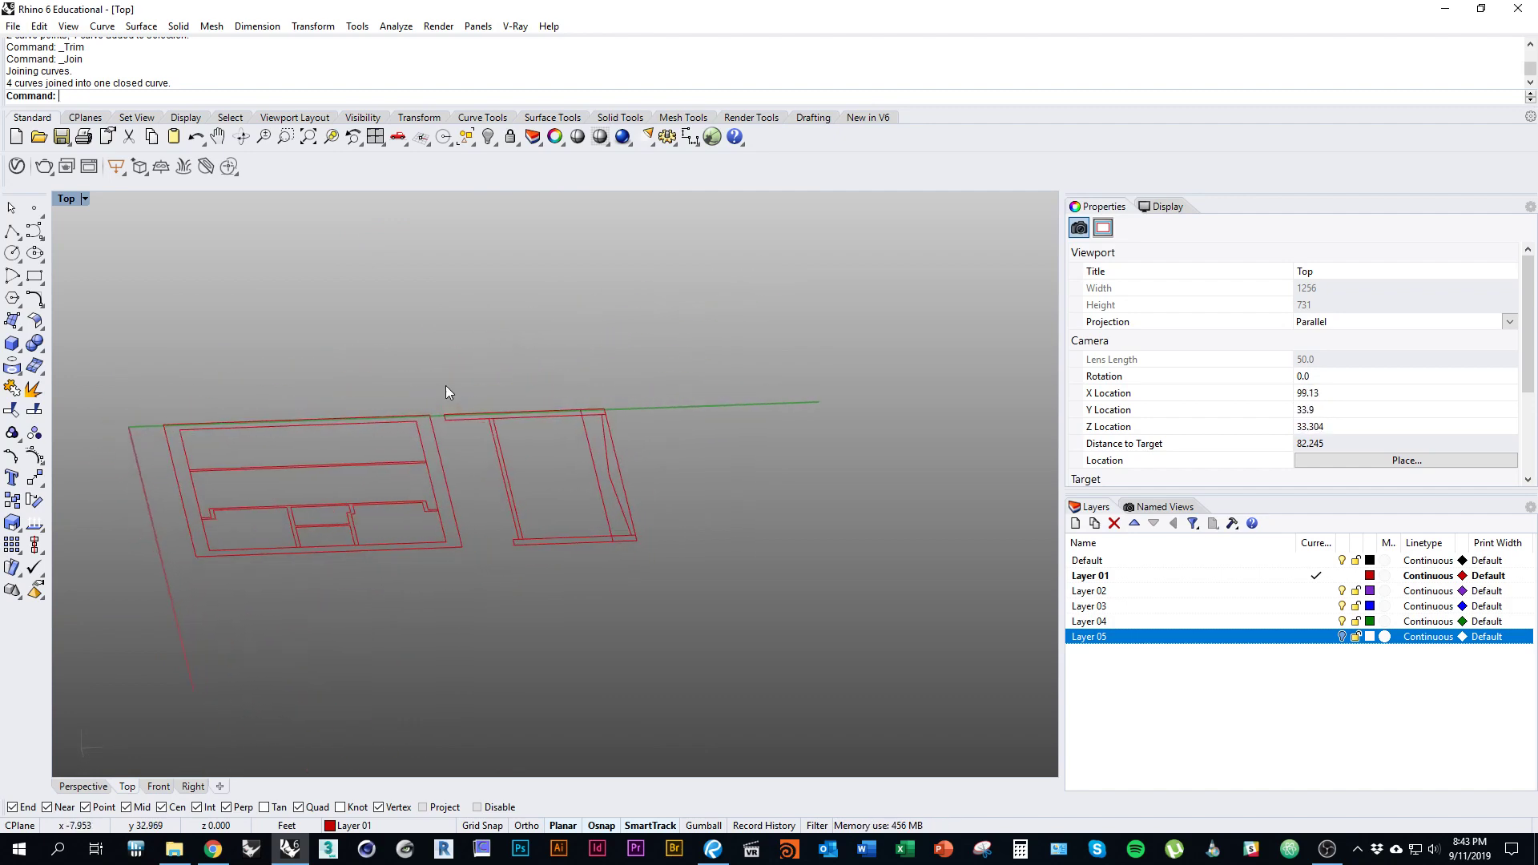
Step: Select only the section curves and stand them upright with Rotate3D, 90 degrees about an axis along the slab line
left_click_drag(670, 592, 665, 589)
scroll(480, 550, "up", 5)
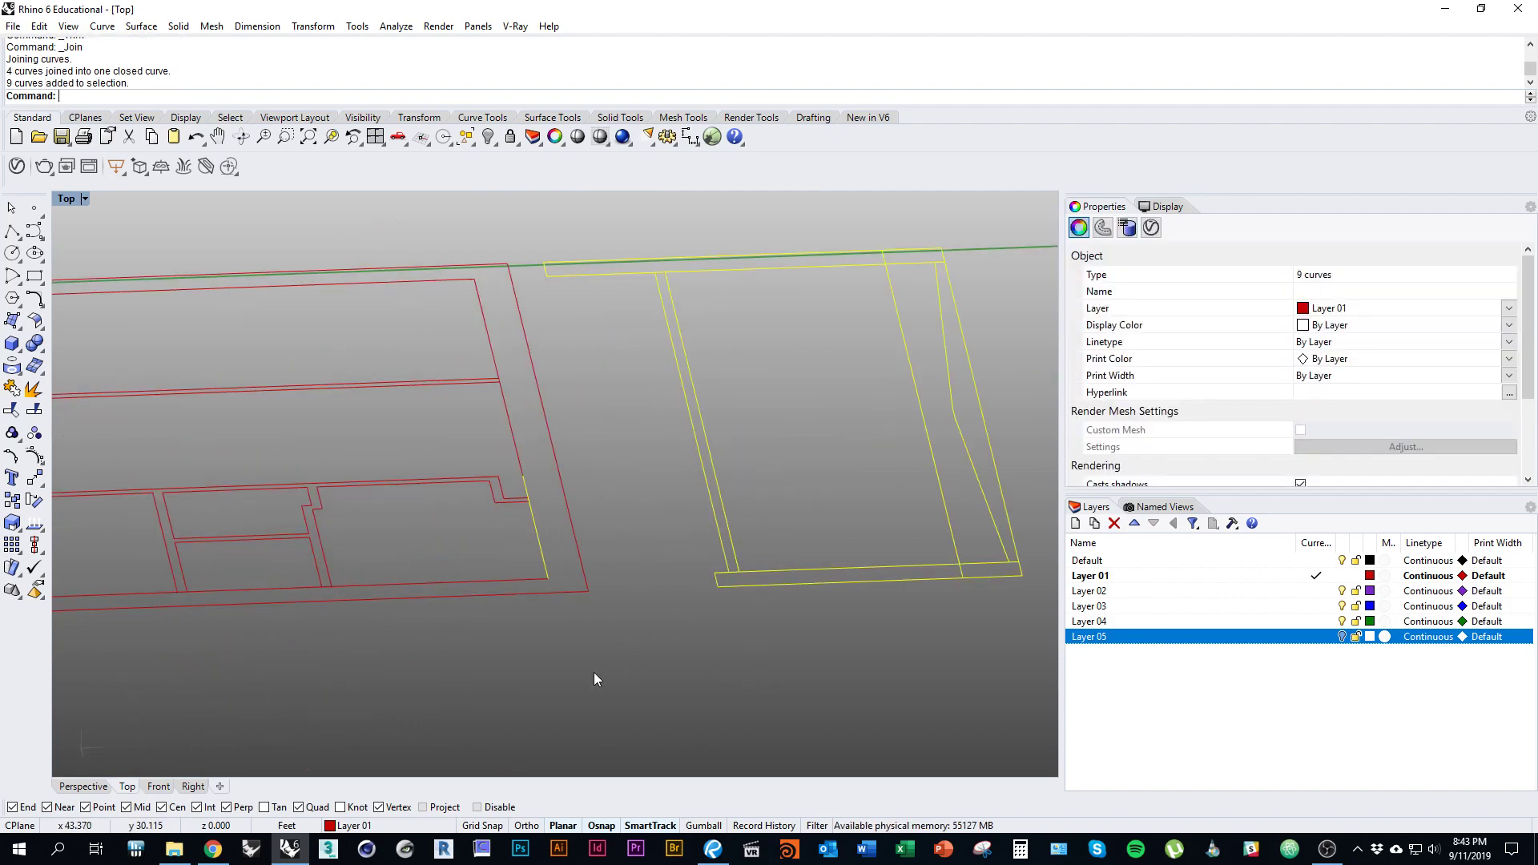
left_click(545, 561, "ctrl")
scroll(553, 577, "down", 5)
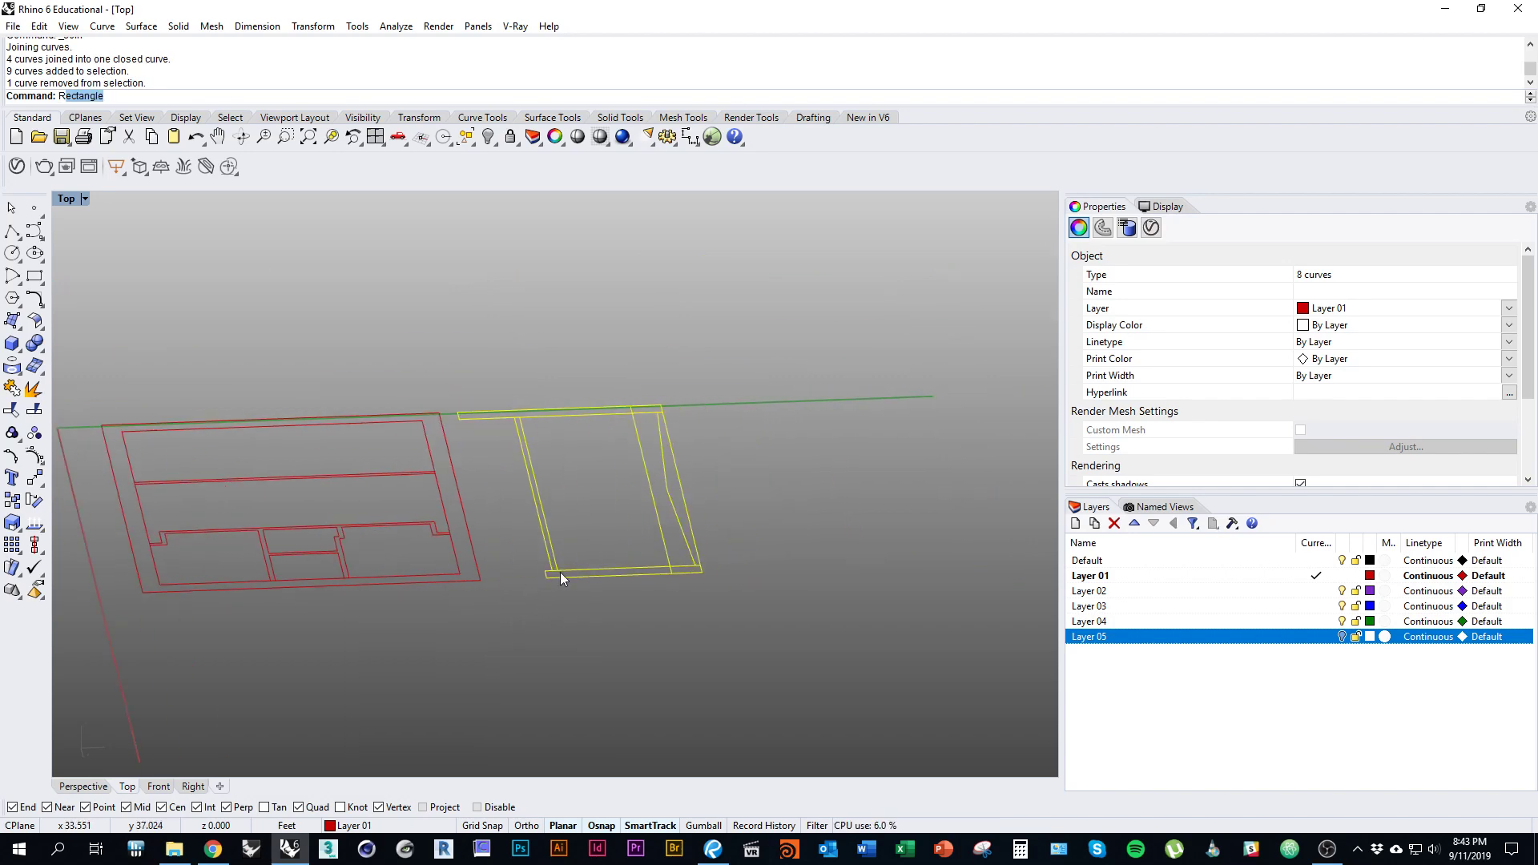
type("Rotate3D")
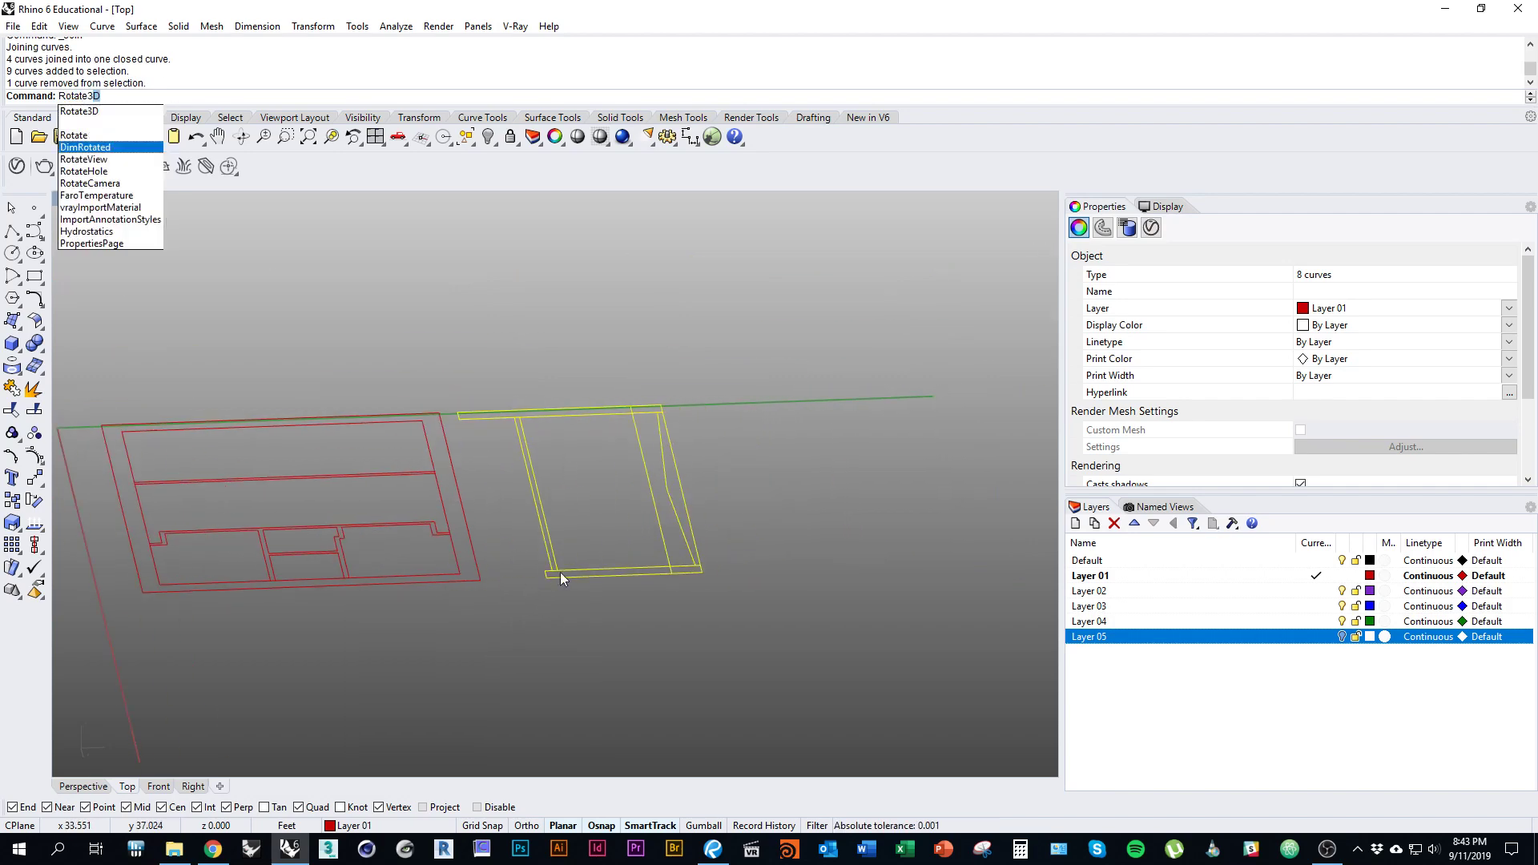
key("Return")
right_click_drag(582, 522, 480, 430, "ctrl")
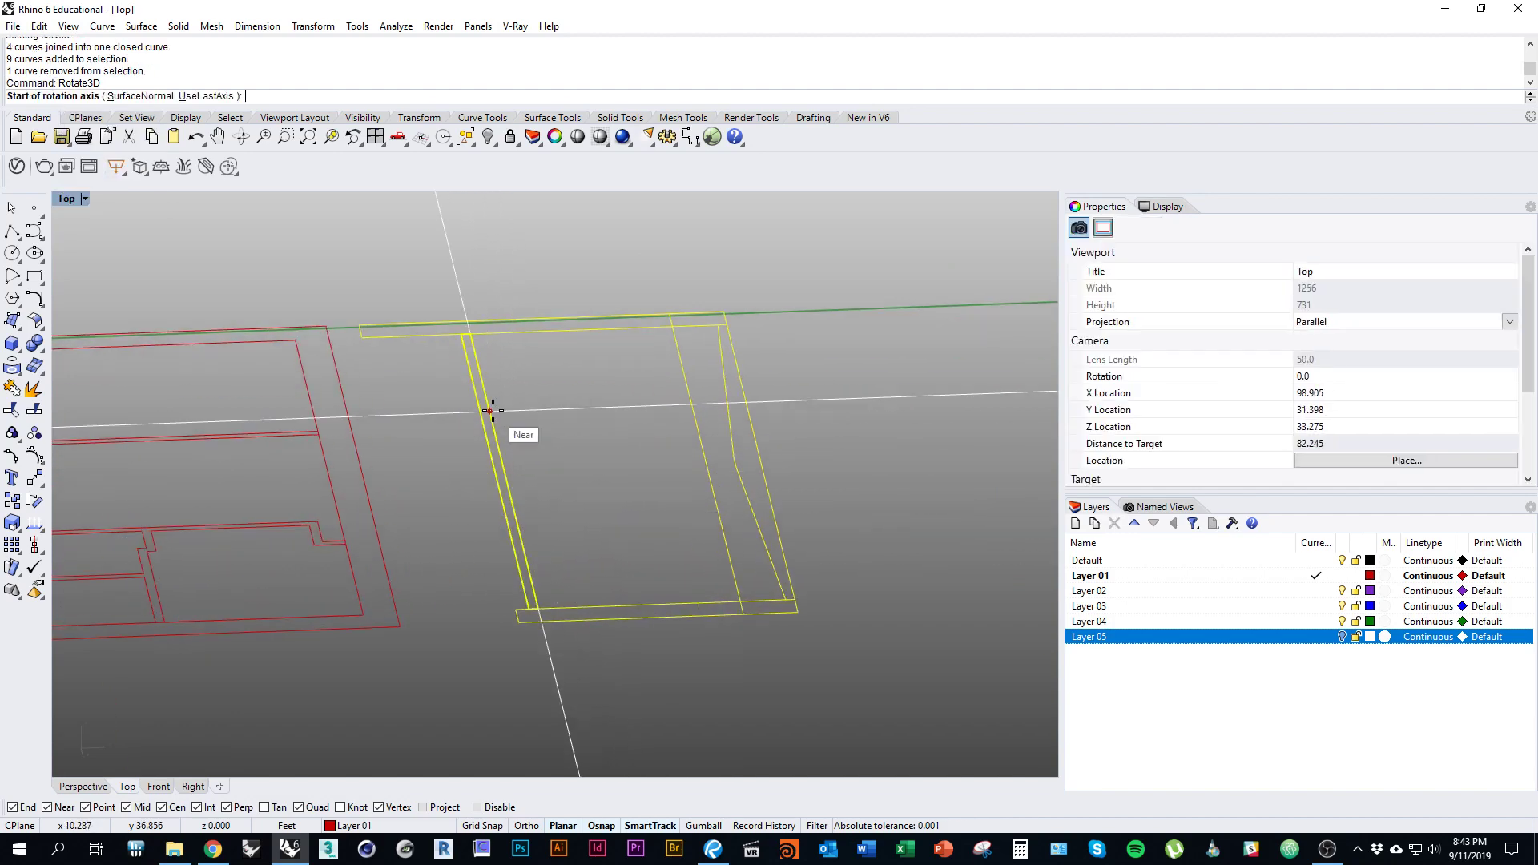
left_click(478, 364)
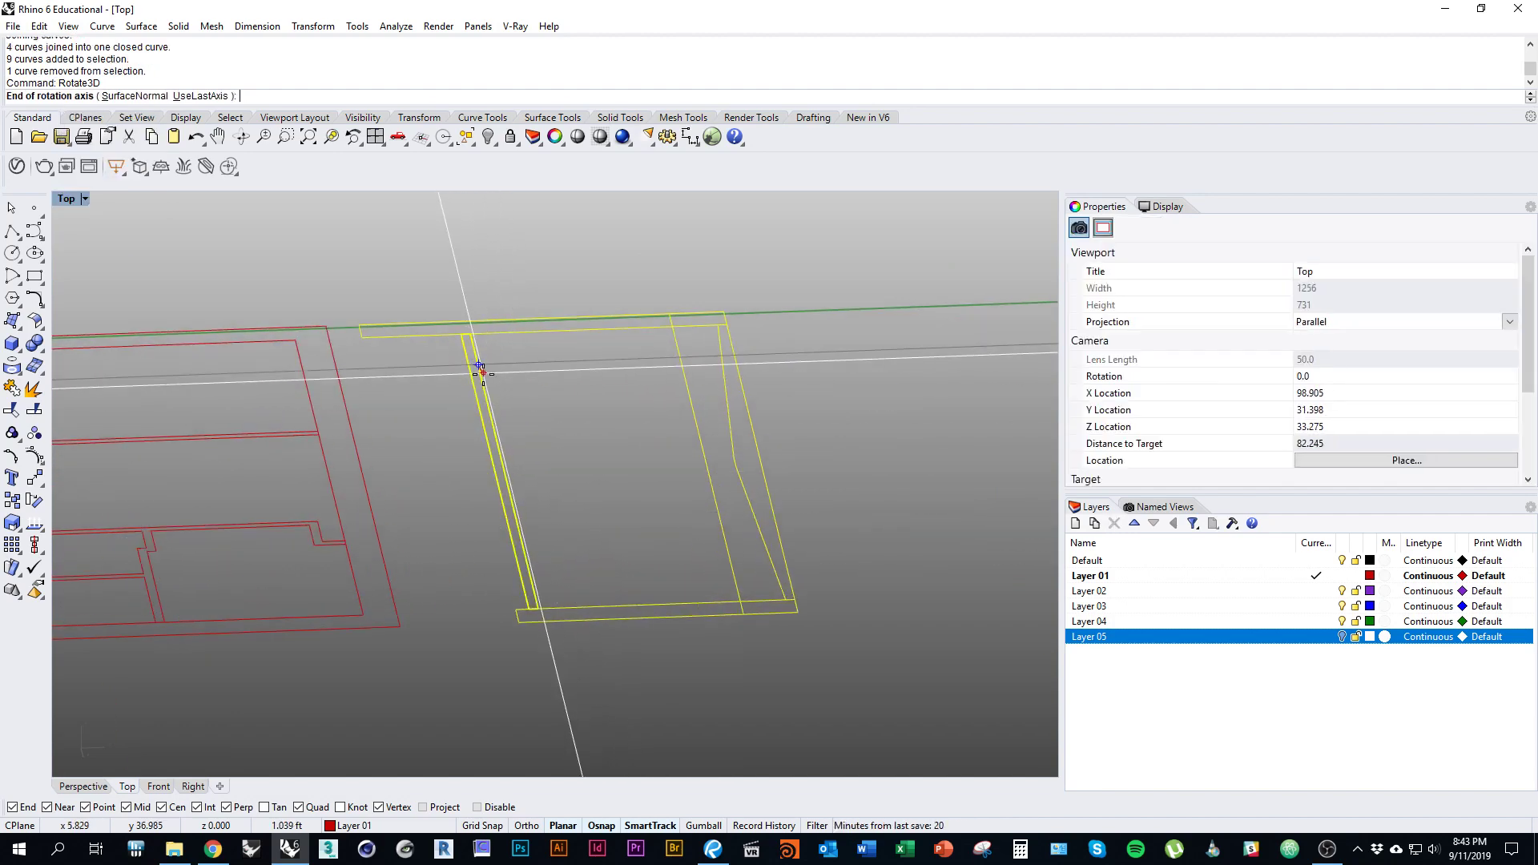
left_click(515, 517)
scroll(561, 520, "down", 3)
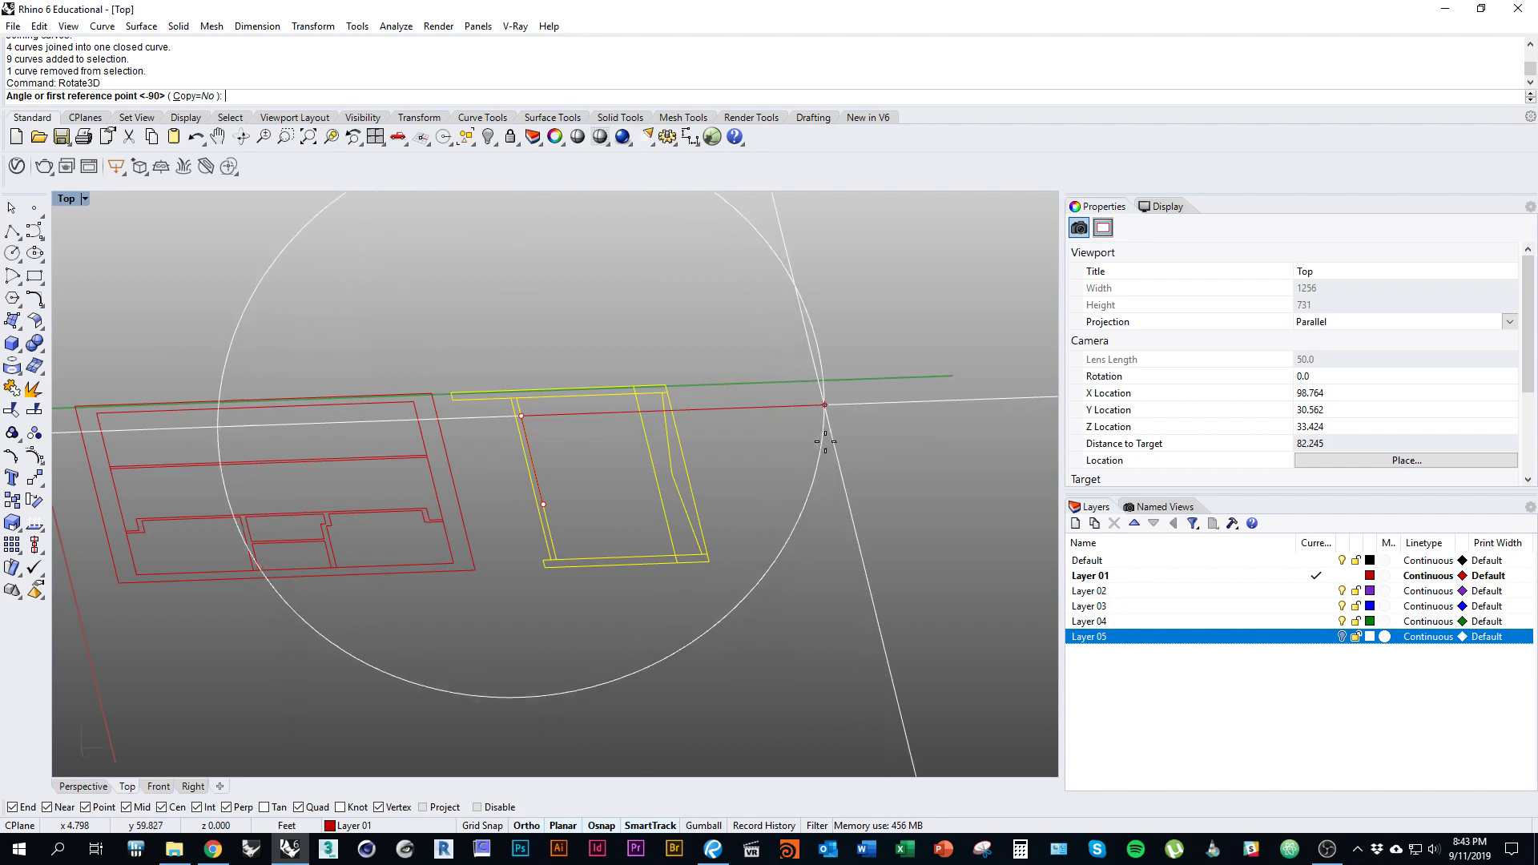
left_click(934, 401)
type("90")
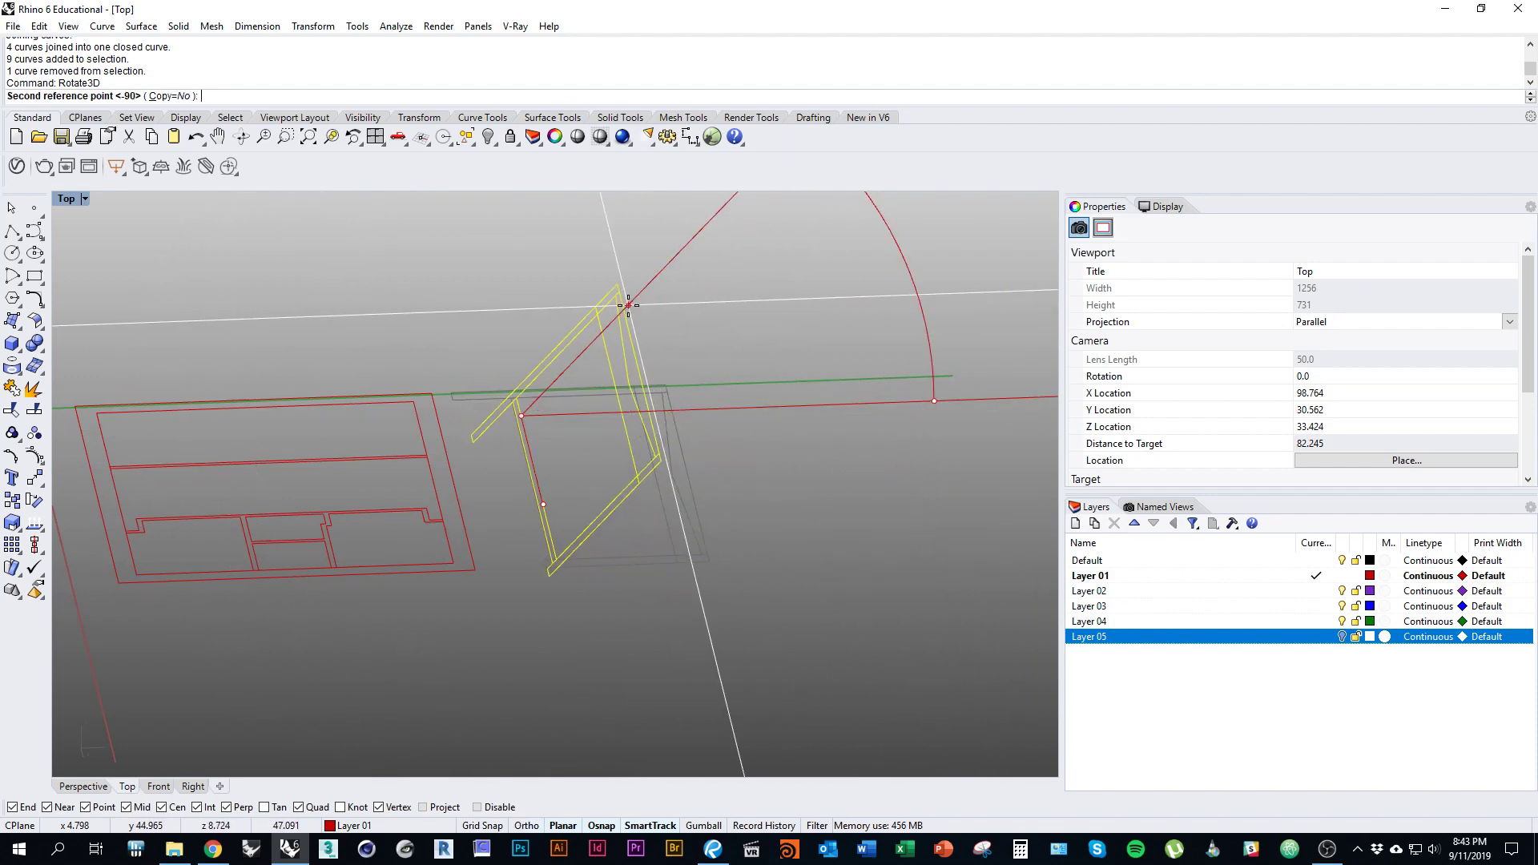
key("Return")
right_click_drag(628, 305, 368, 585)
Step: Highlight the plan's inner and outer wall outlines and examine them against the upright section from several angles
scroll(684, 382, "down", 4)
left_click(694, 418)
left_click(707, 601)
left_click(683, 611, "shift")
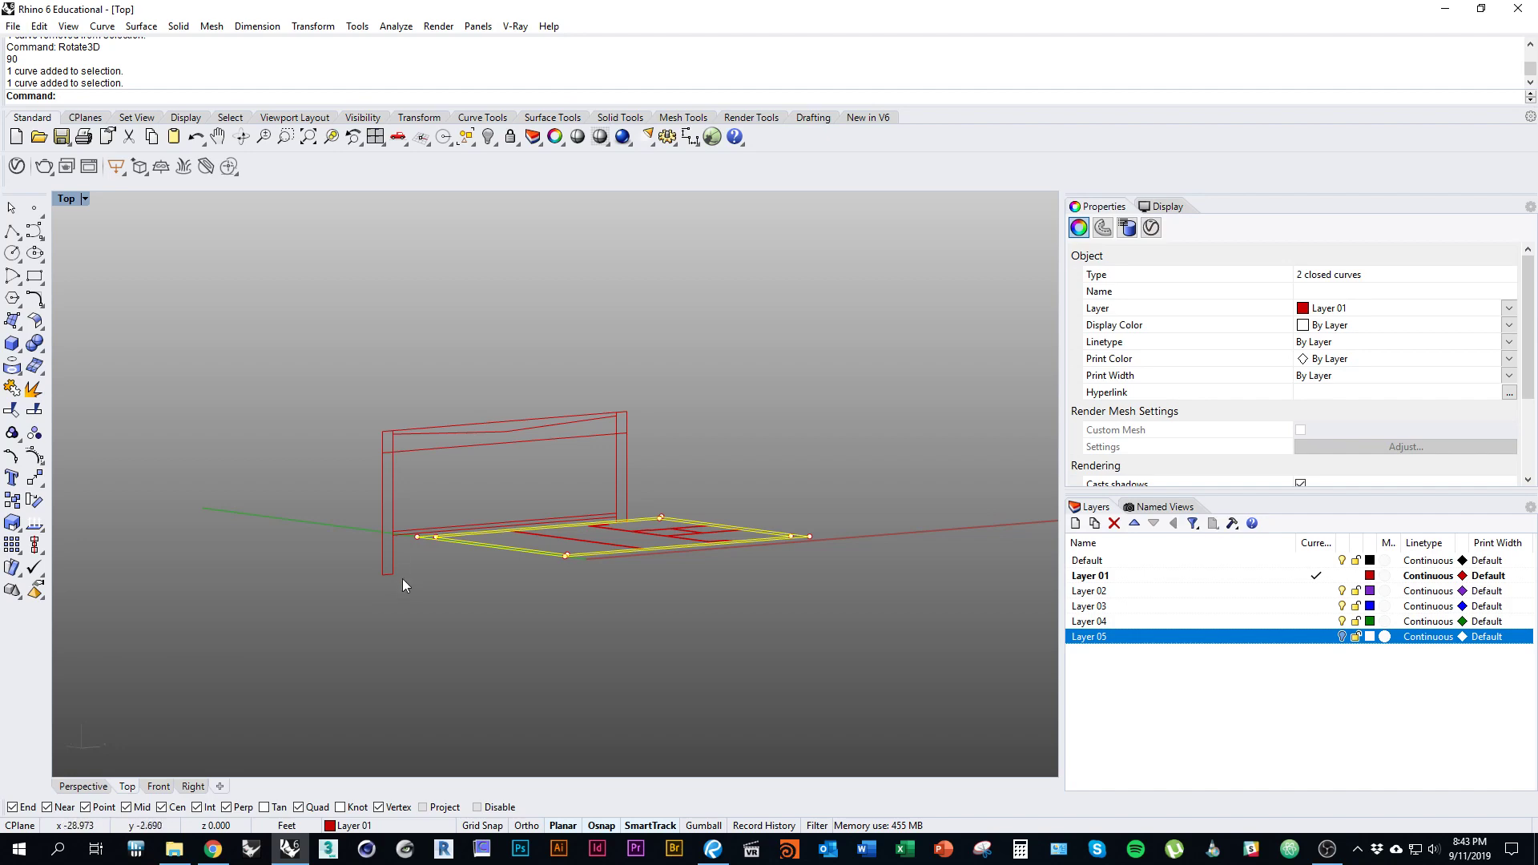
right_click_drag(382, 569, 509, 650, "ctrl+shift")
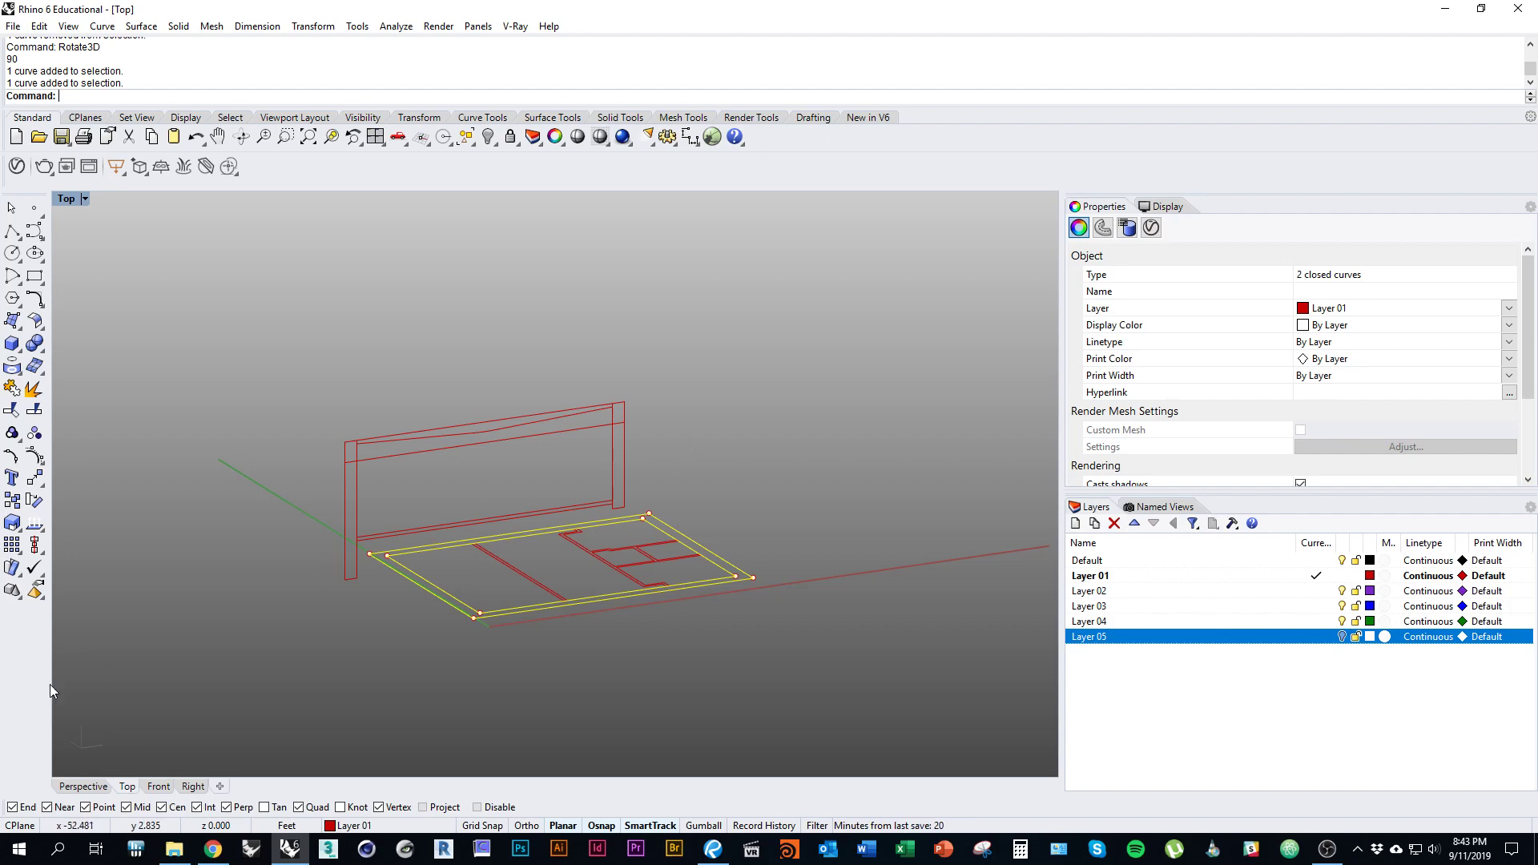
right_click_drag(622, 566, 758, 530)
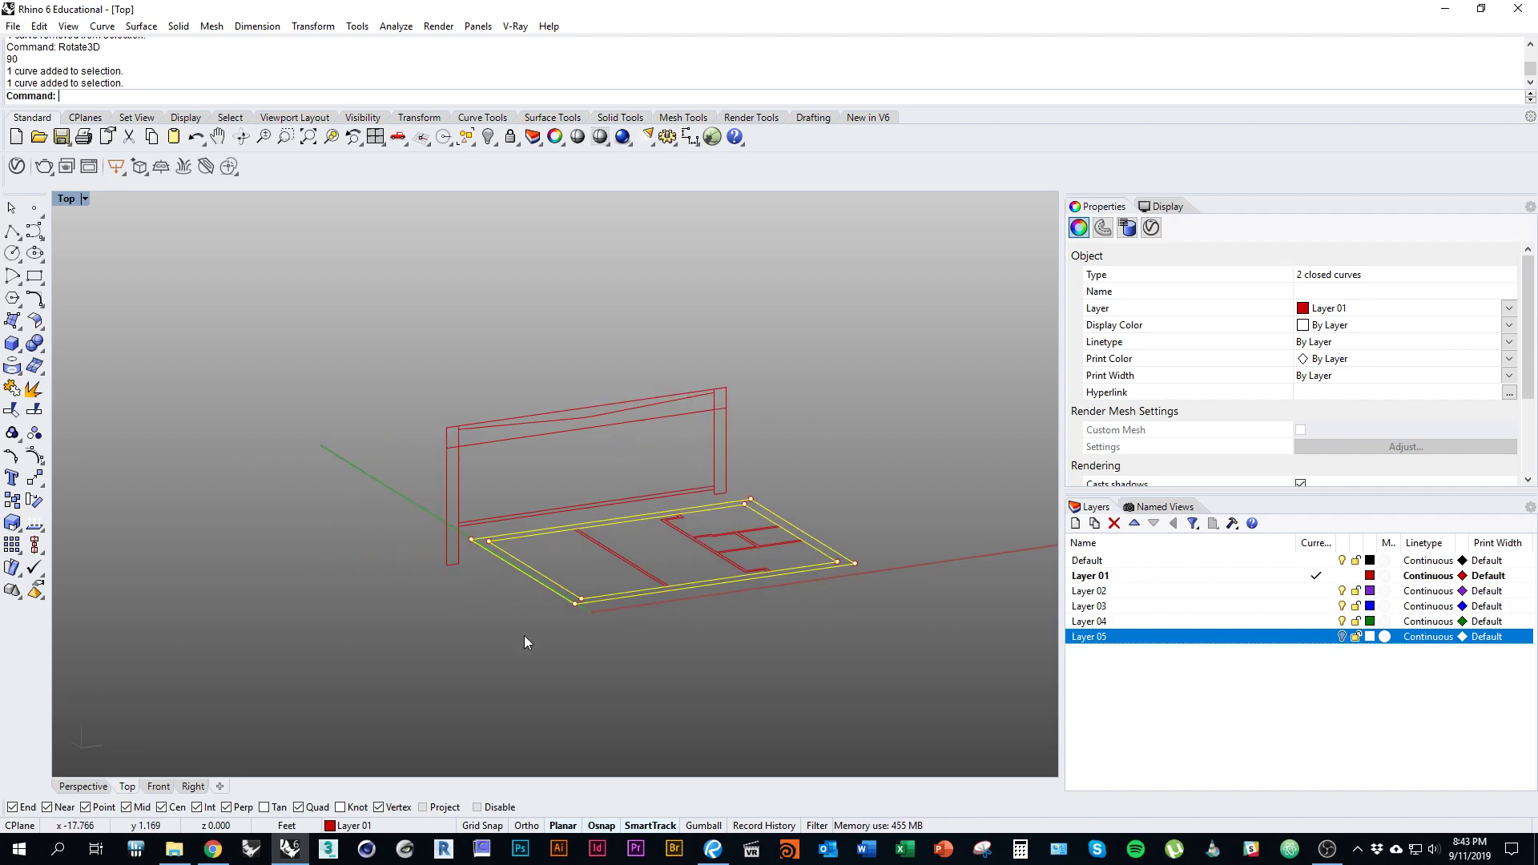
right_click_drag(752, 599, 560, 588, "ctrl+shift")
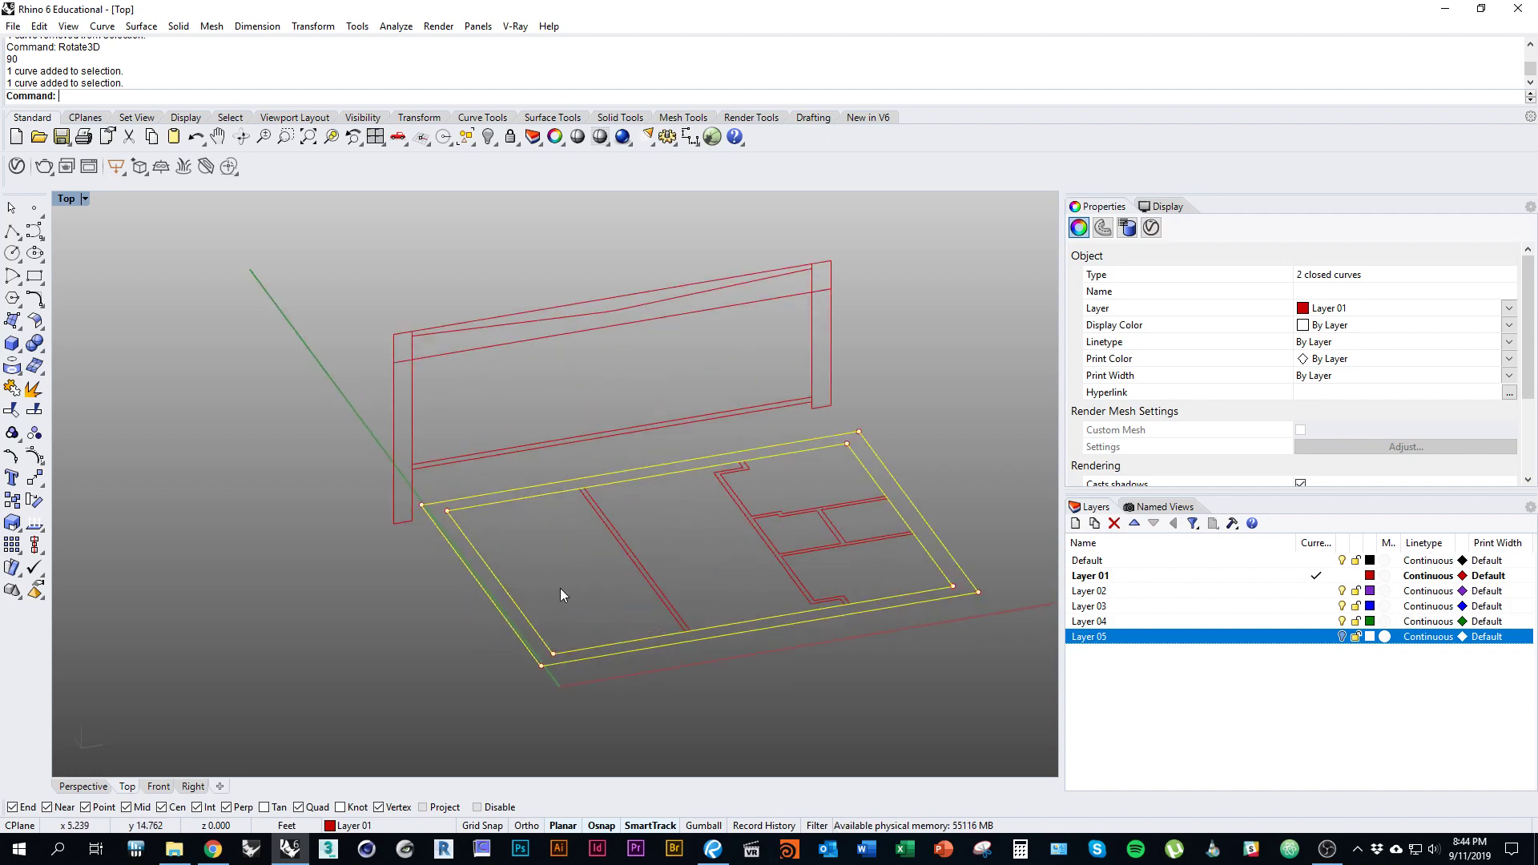
left_click_drag(560, 588, 434, 657)
right_click_drag(551, 583, 540, 495)
key("Escape")
Step: Select the plan's inner wall outline and rename Layer 02 to "3D Model"
left_click(540, 495)
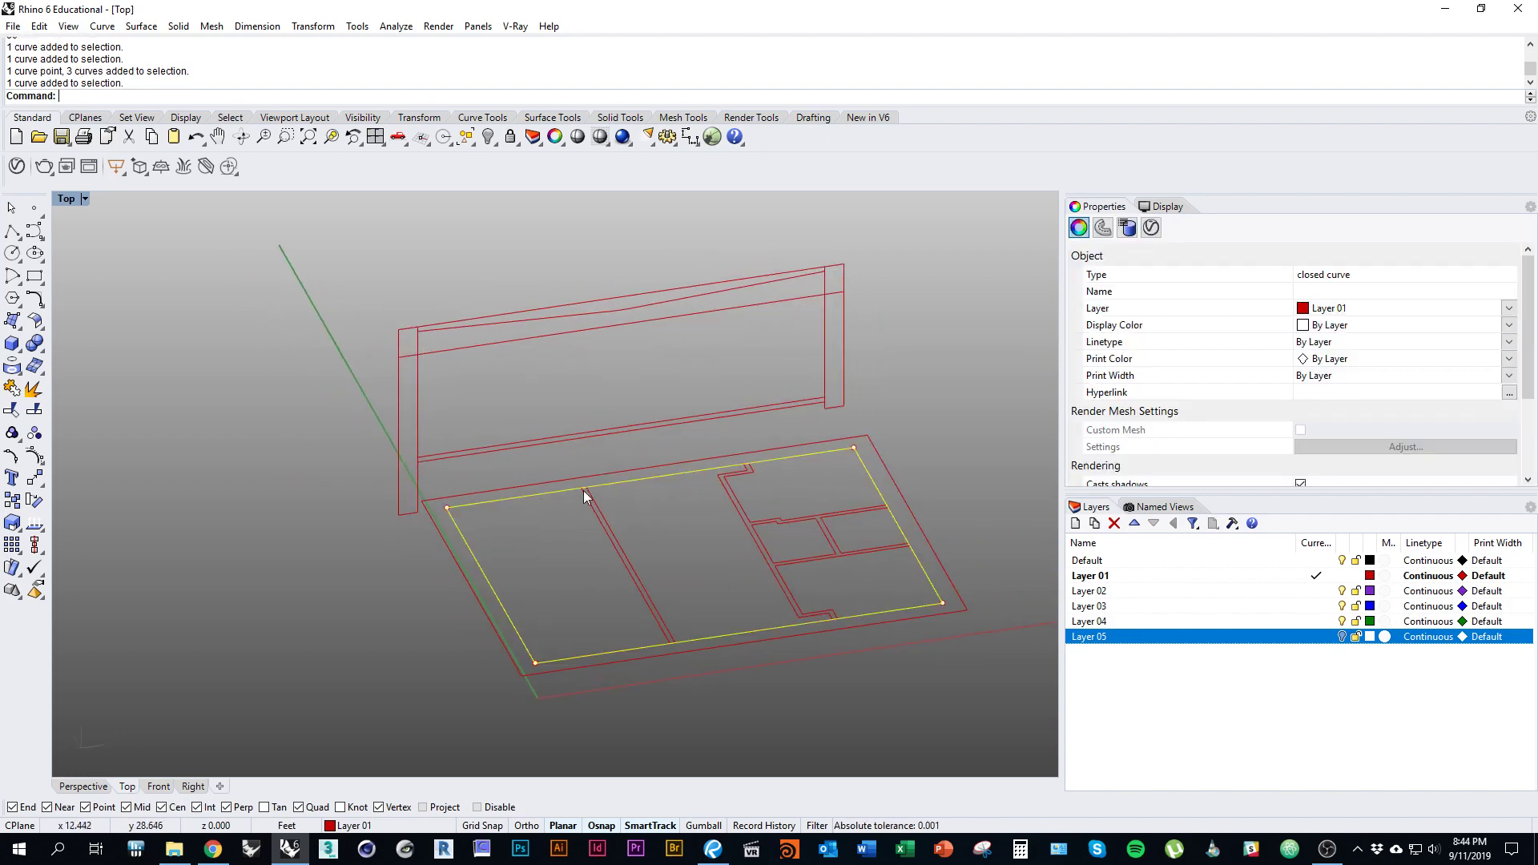
right_click_drag(932, 671, 826, 674)
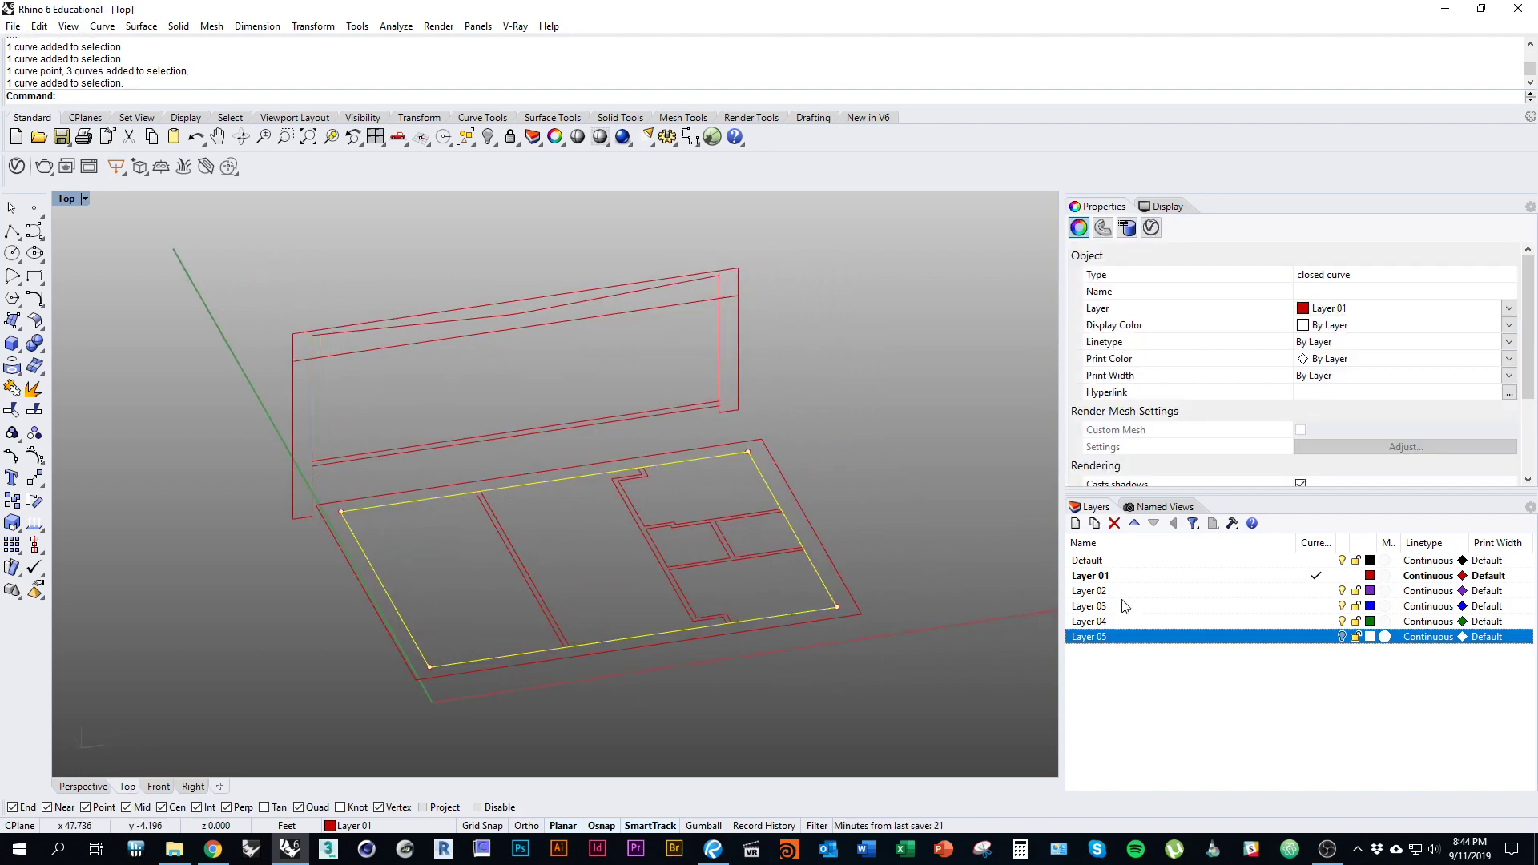
left_click(1088, 593)
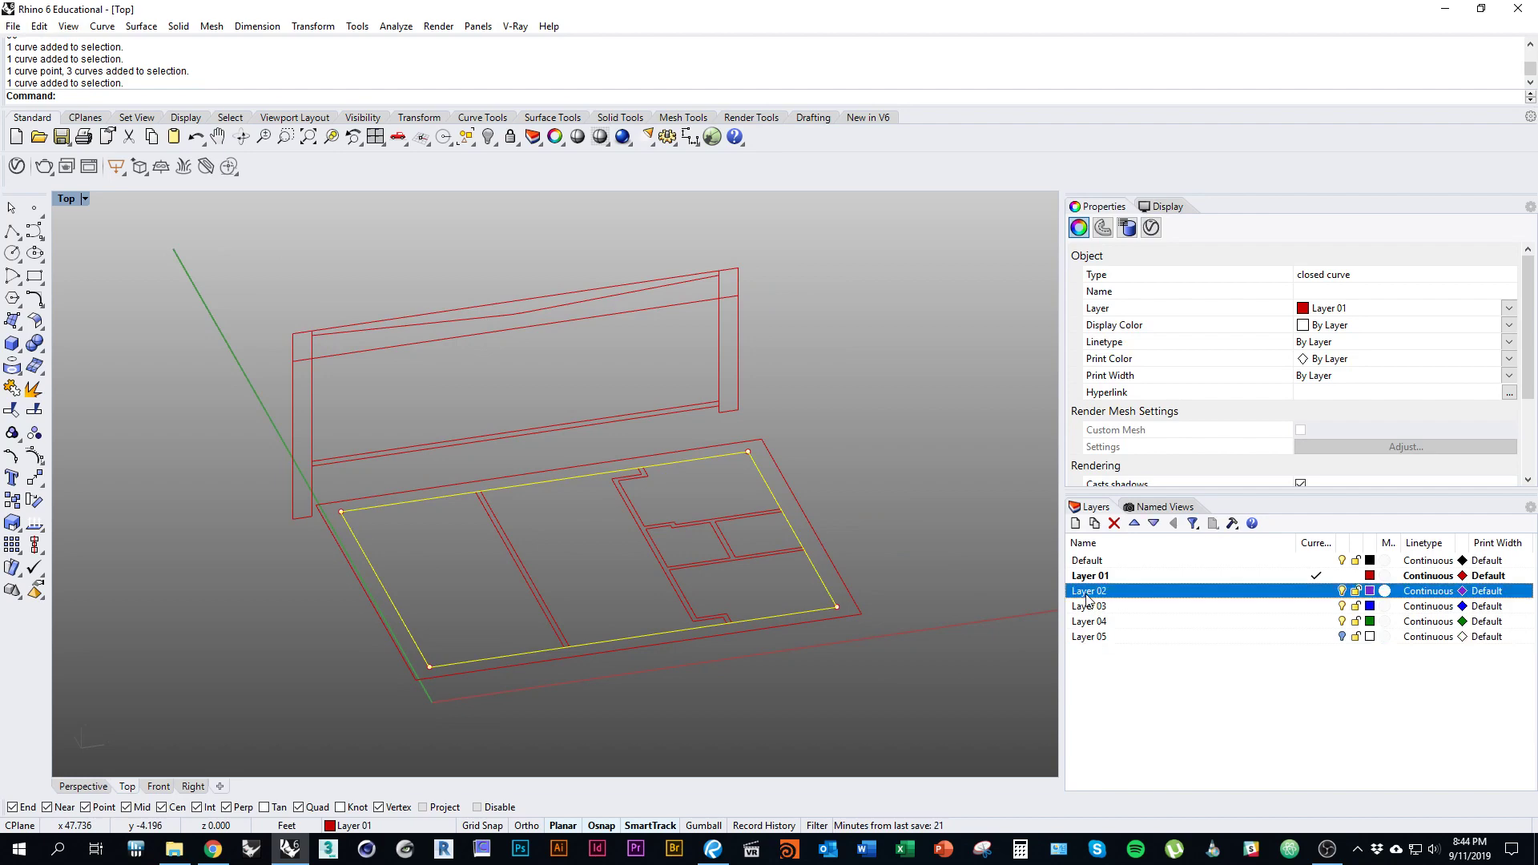
left_click(1097, 593)
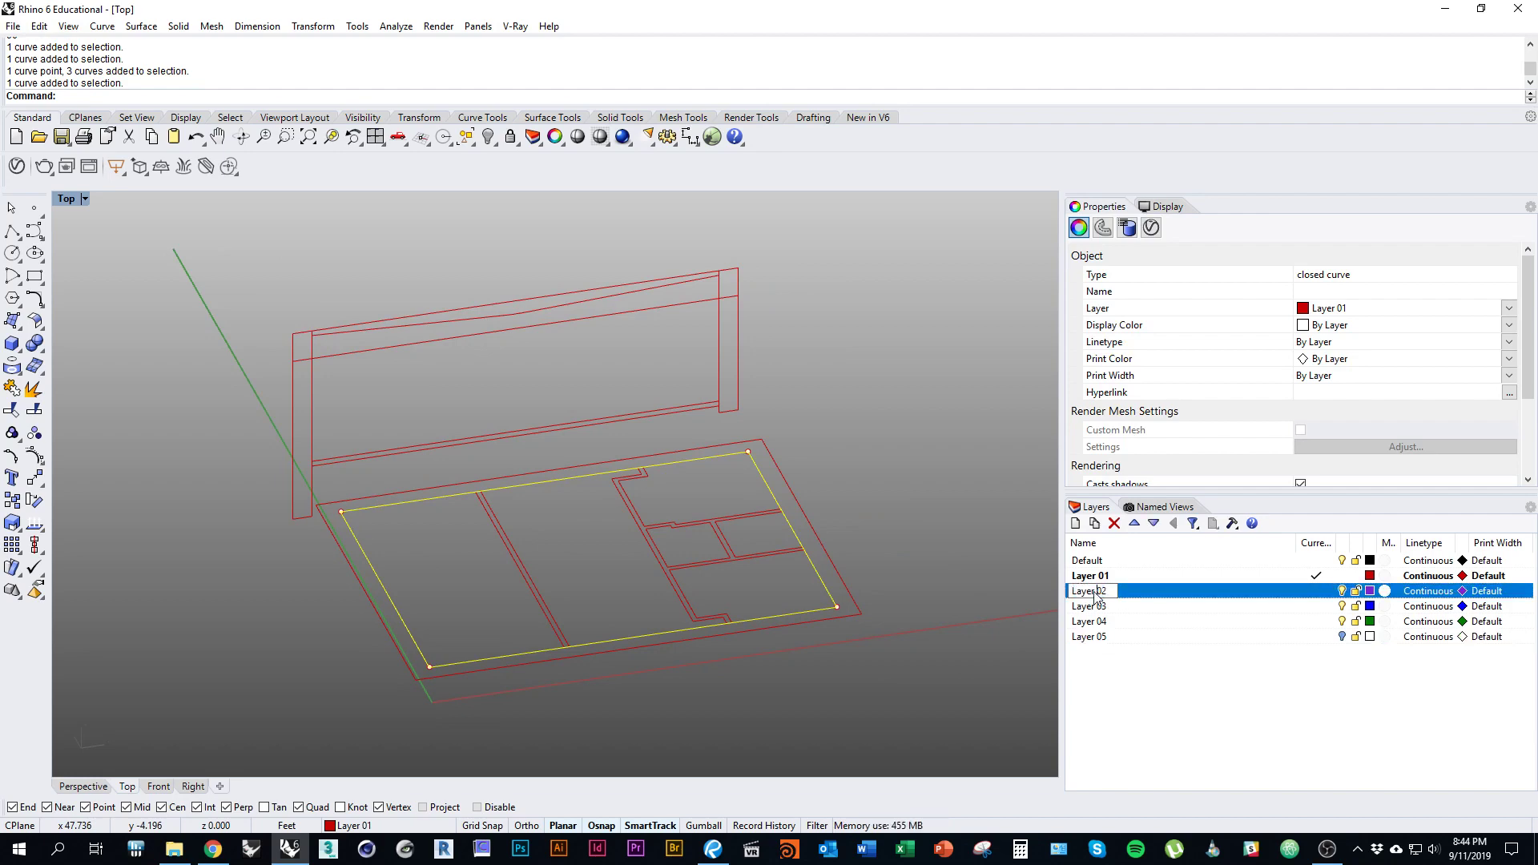
type("2")
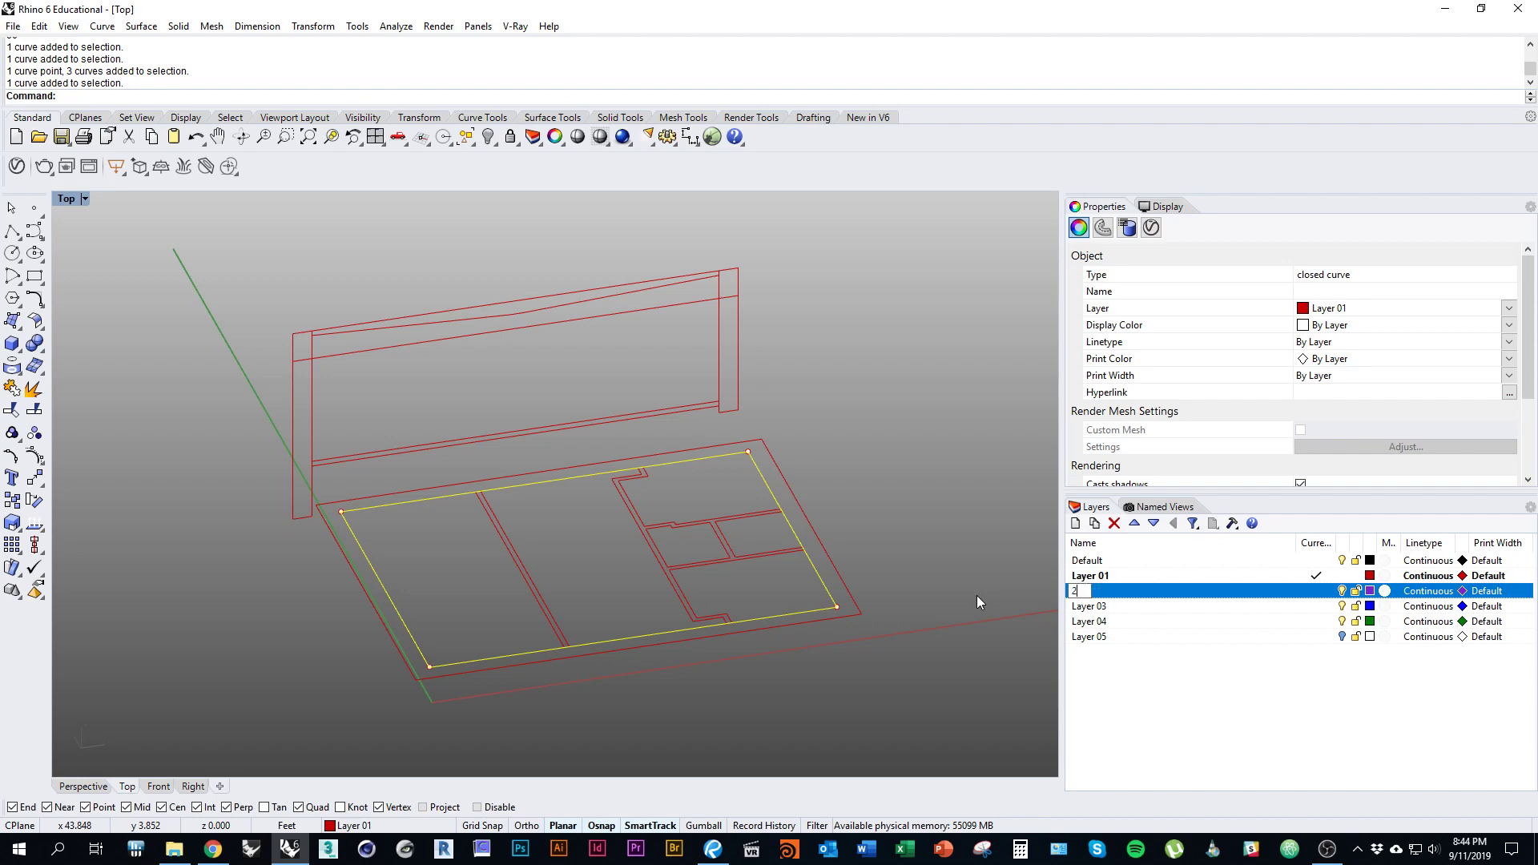
key("BackSpace")
type("3D Model")
key("Return")
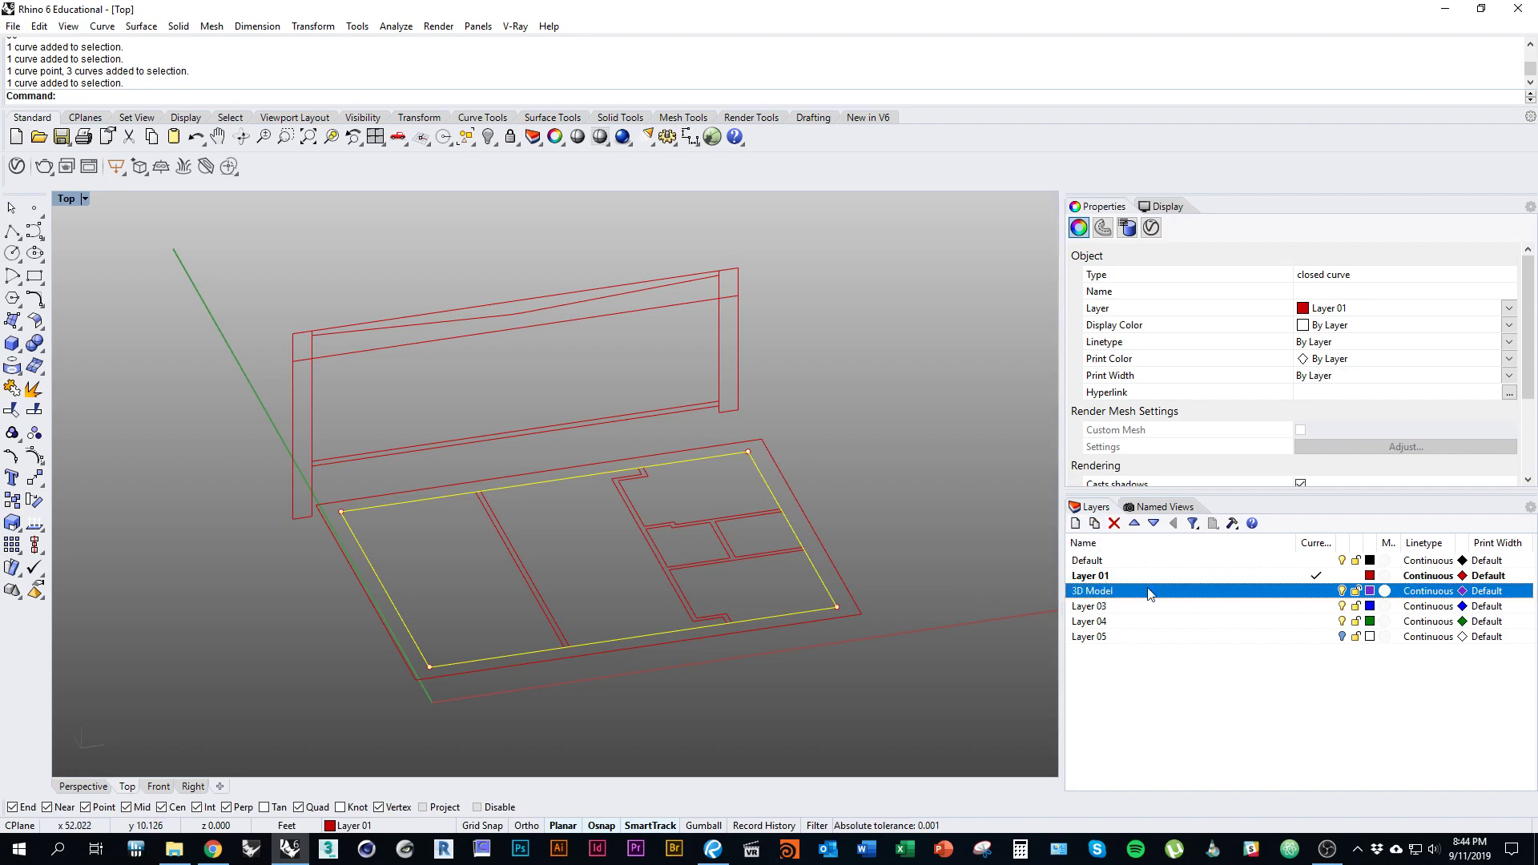
Step: Add a sublayer named "Slab" under the 3D Model layer and make it the current layer
left_click(1094, 524)
type("Slab")
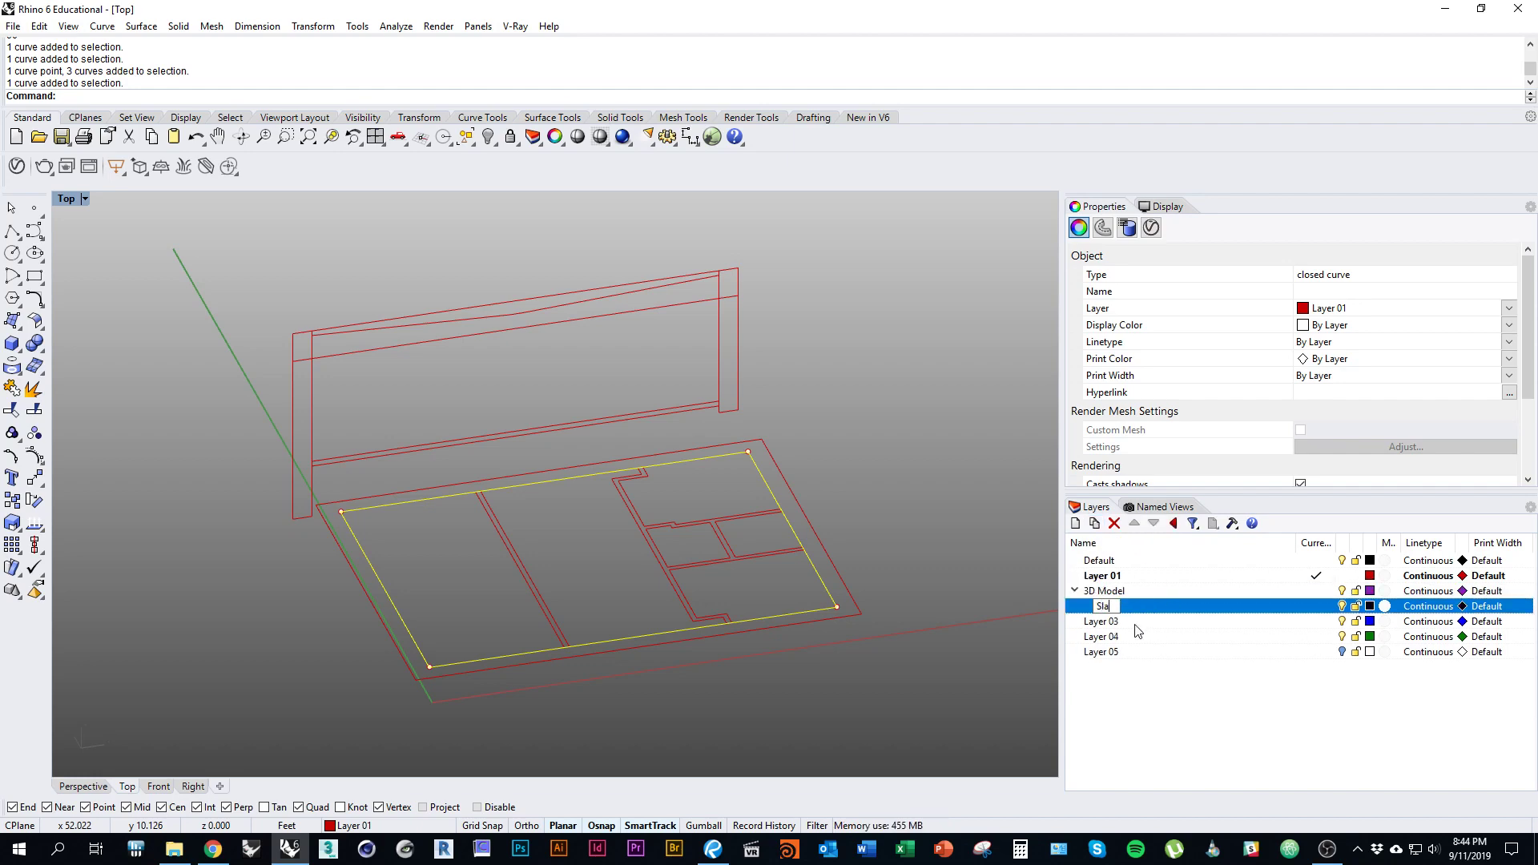
left_click(1314, 608)
right_click_drag(900, 671, 731, 697)
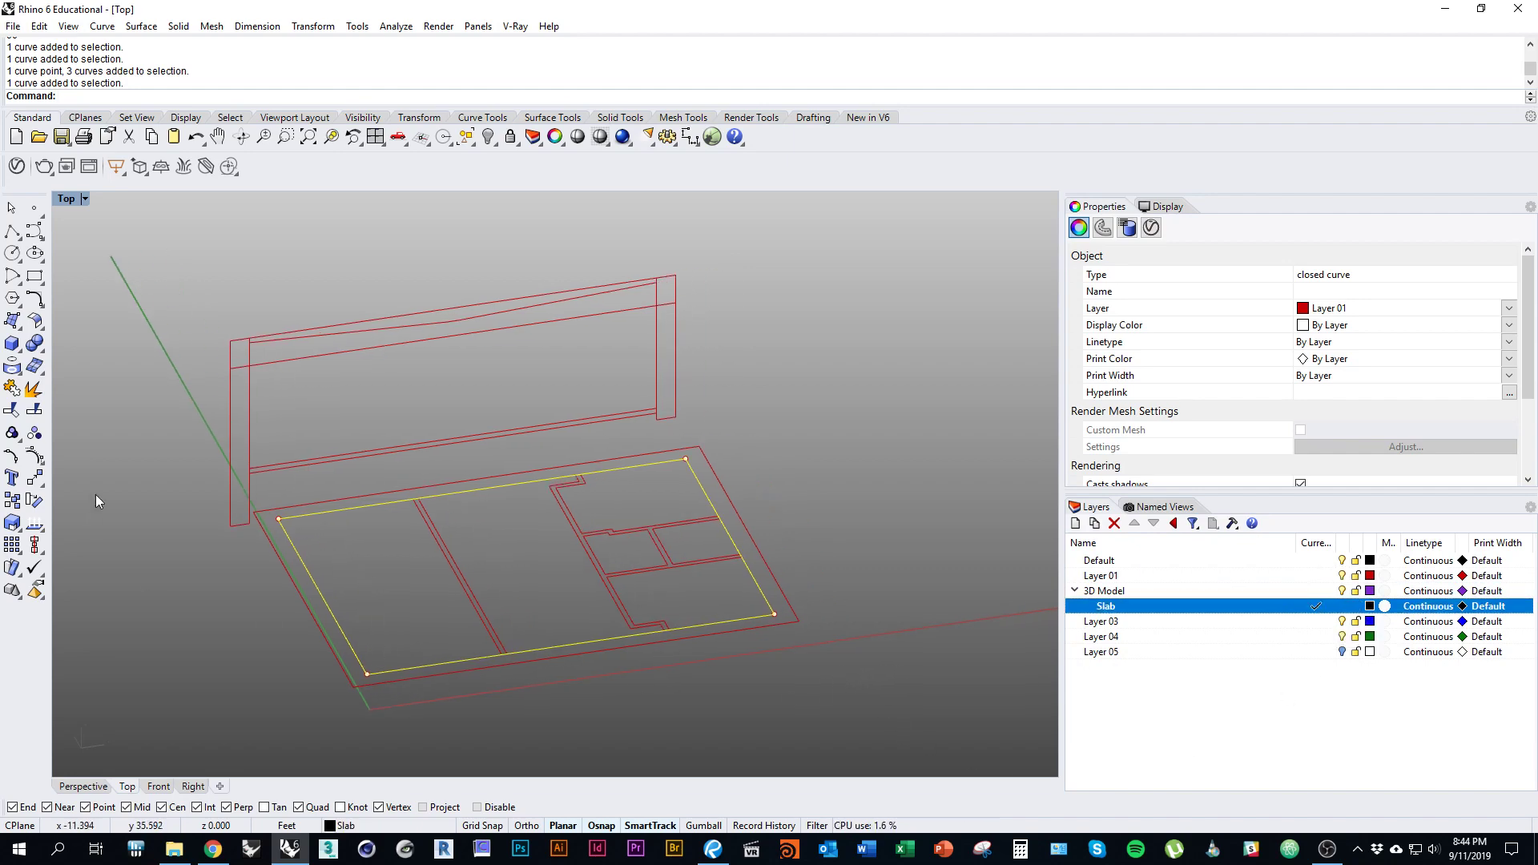
Step: Build a planar surface on the Slab layer from the plan's inner wall outline with PlanarSrf
right_click_drag(383, 580, 462, 583)
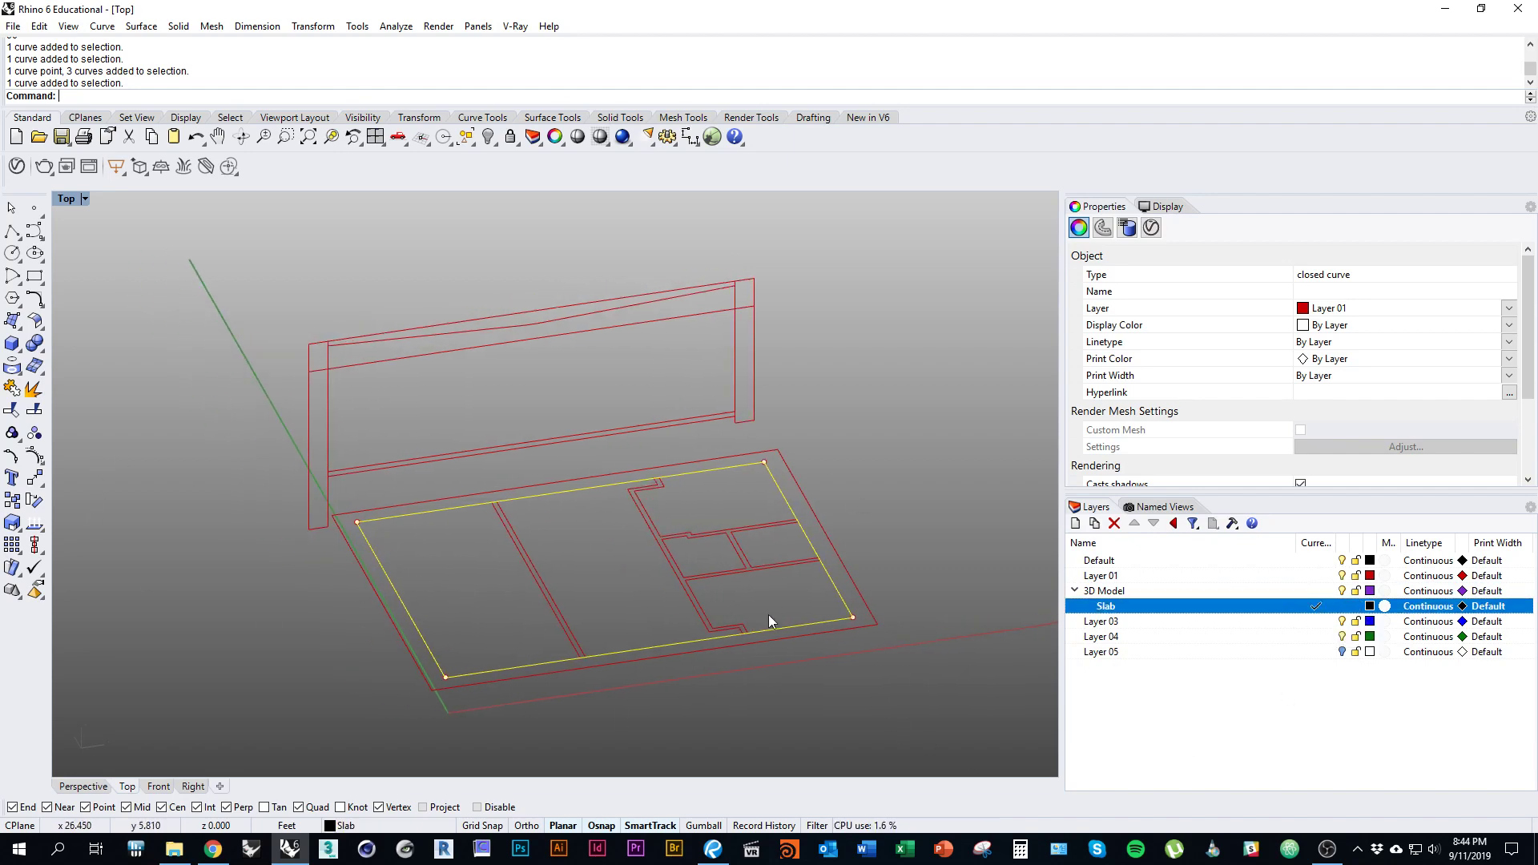
left_click(22, 330)
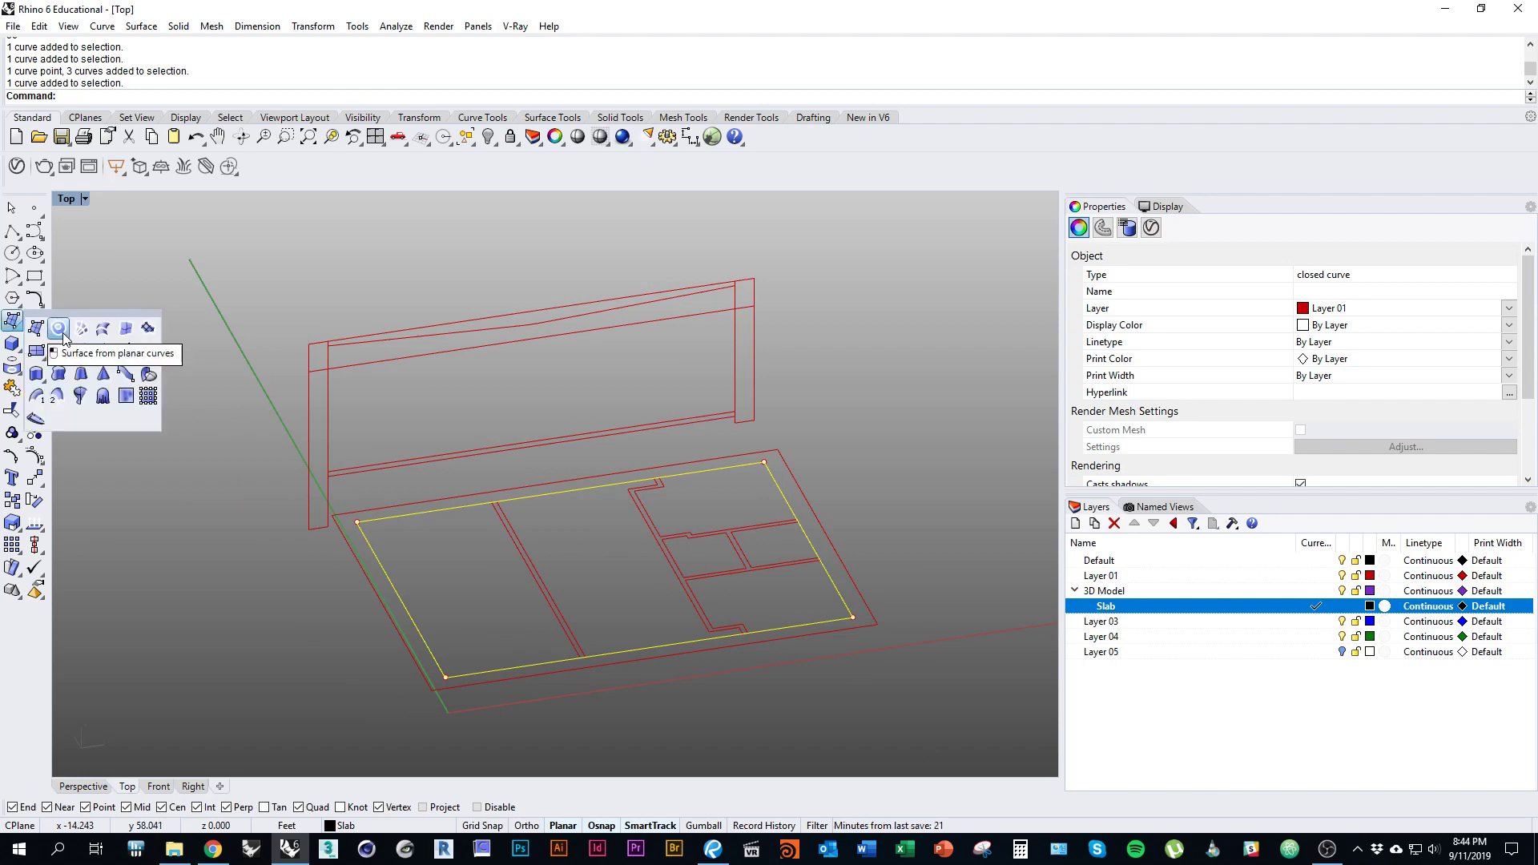
left_click(109, 248)
right_click_drag(193, 277, 182, 301)
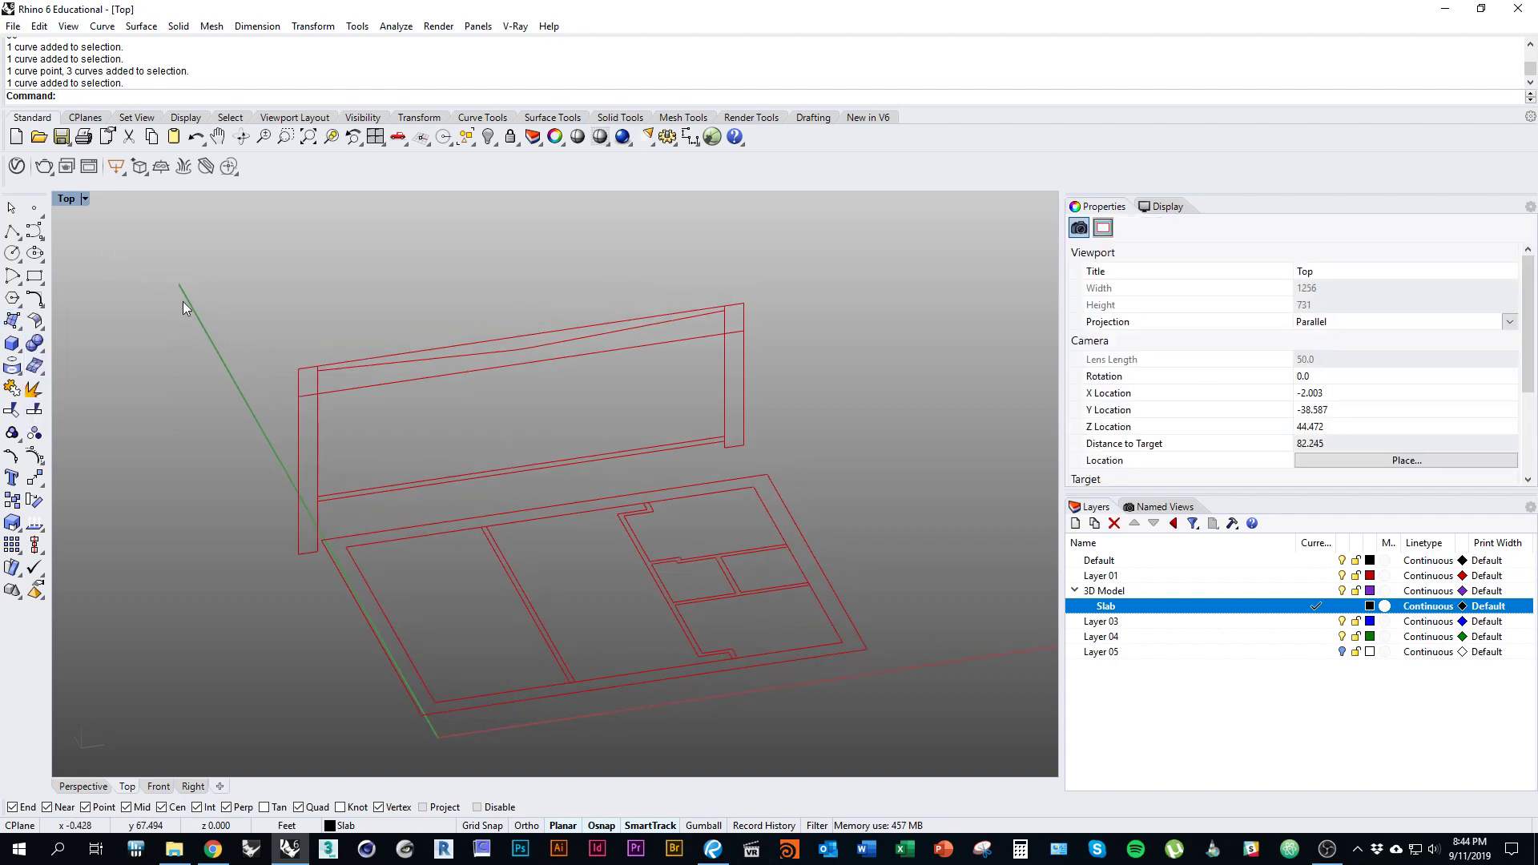
type("PlanarSrf")
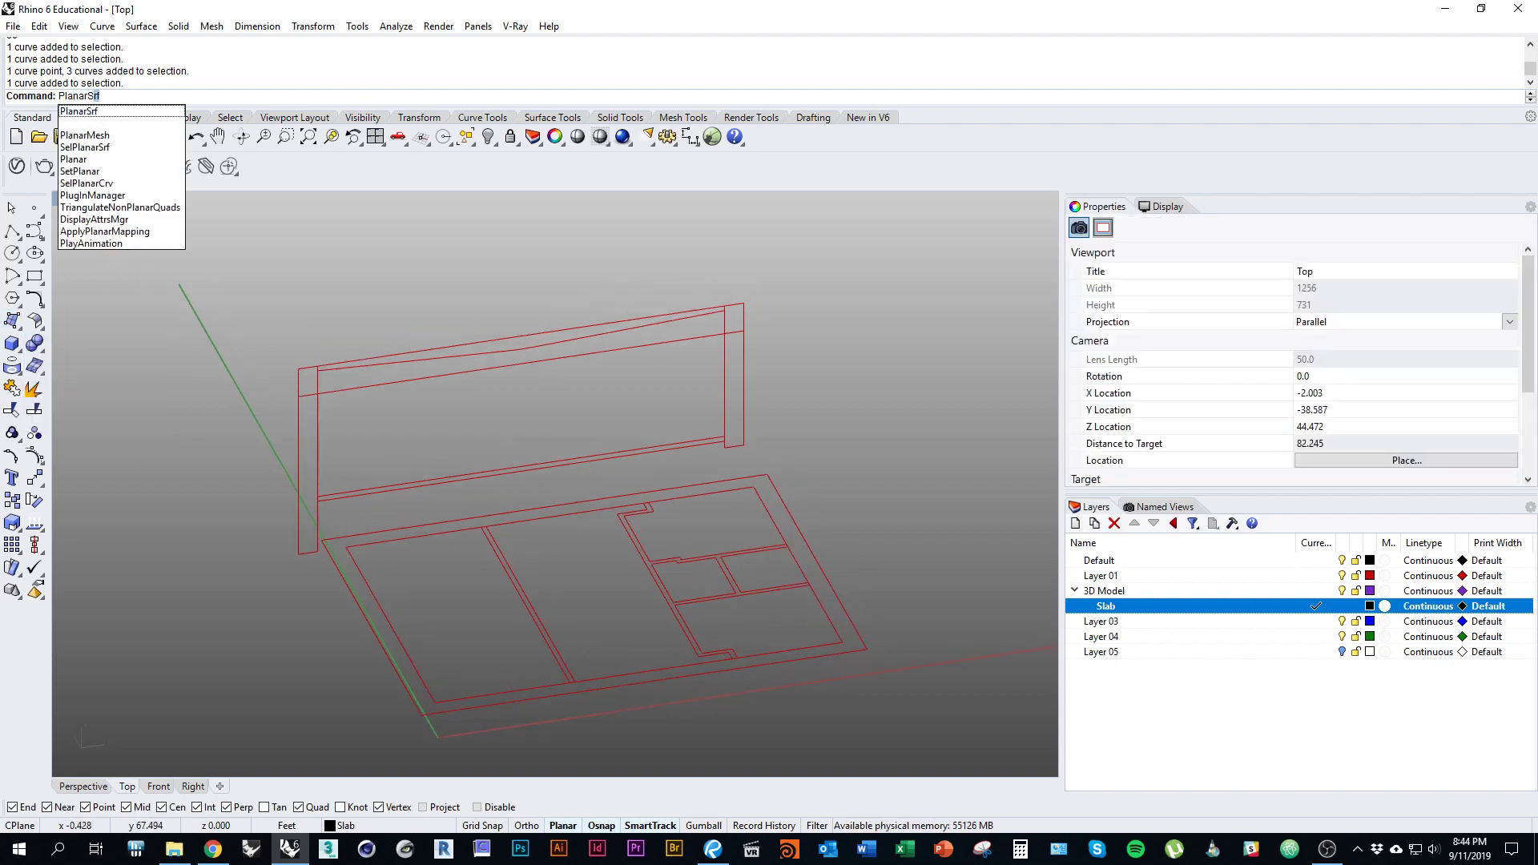
key("Return")
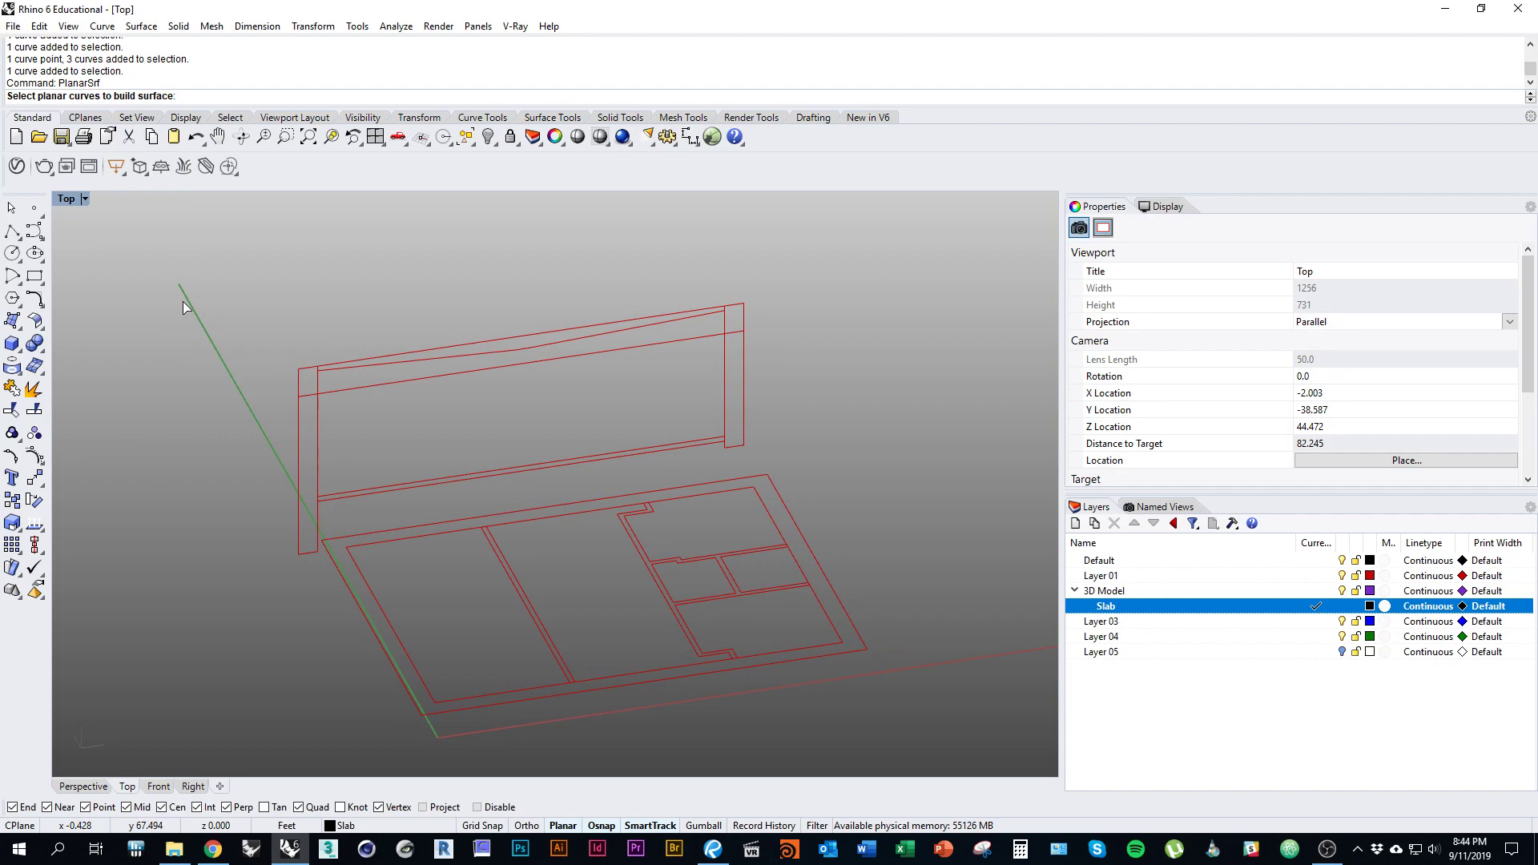
left_click(392, 543)
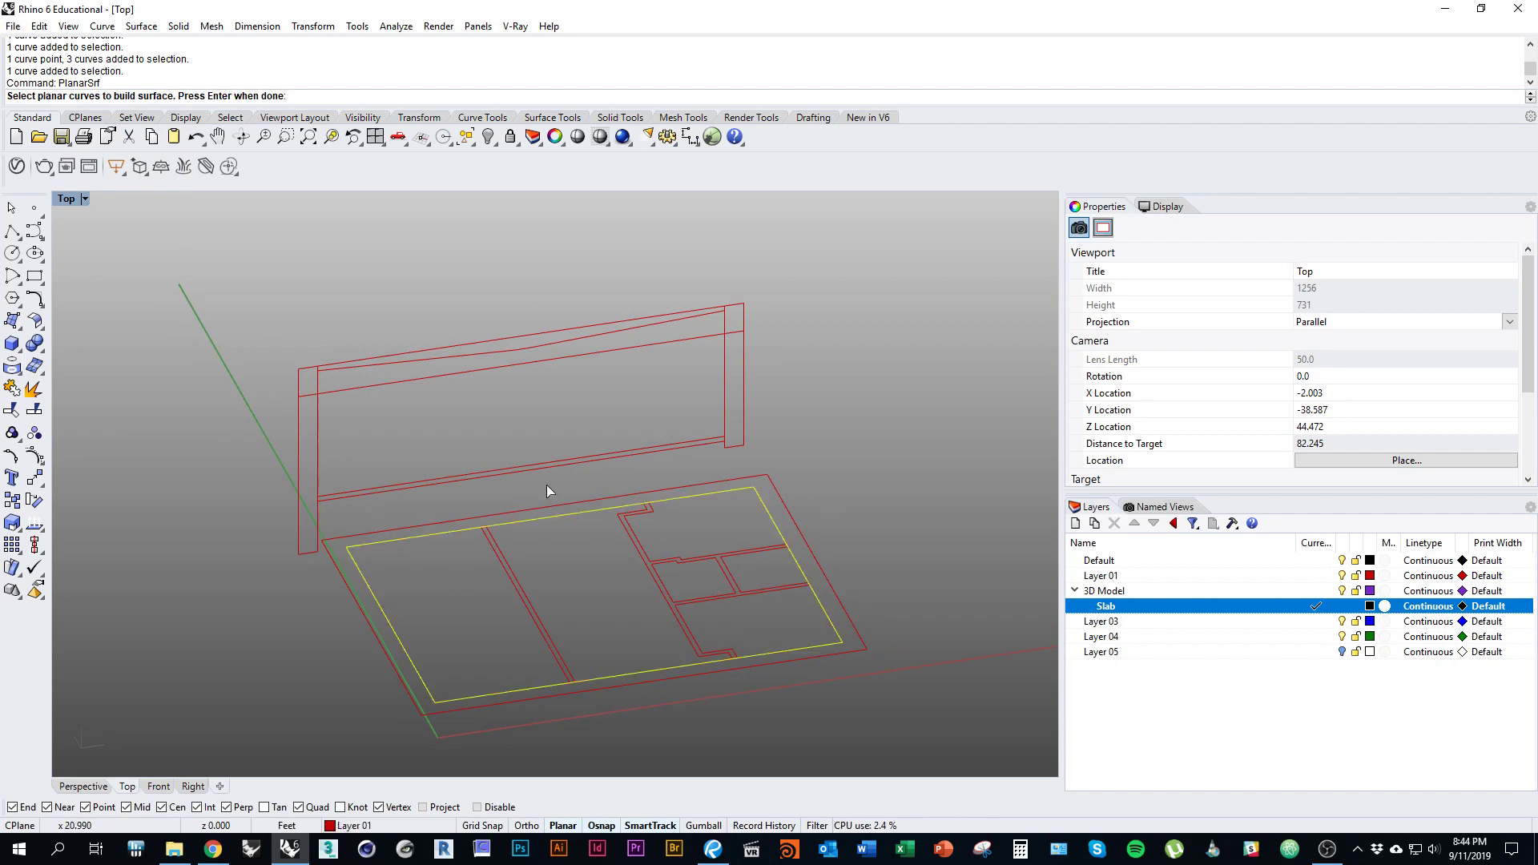
right_click_drag(809, 607, 872, 544)
key("Return")
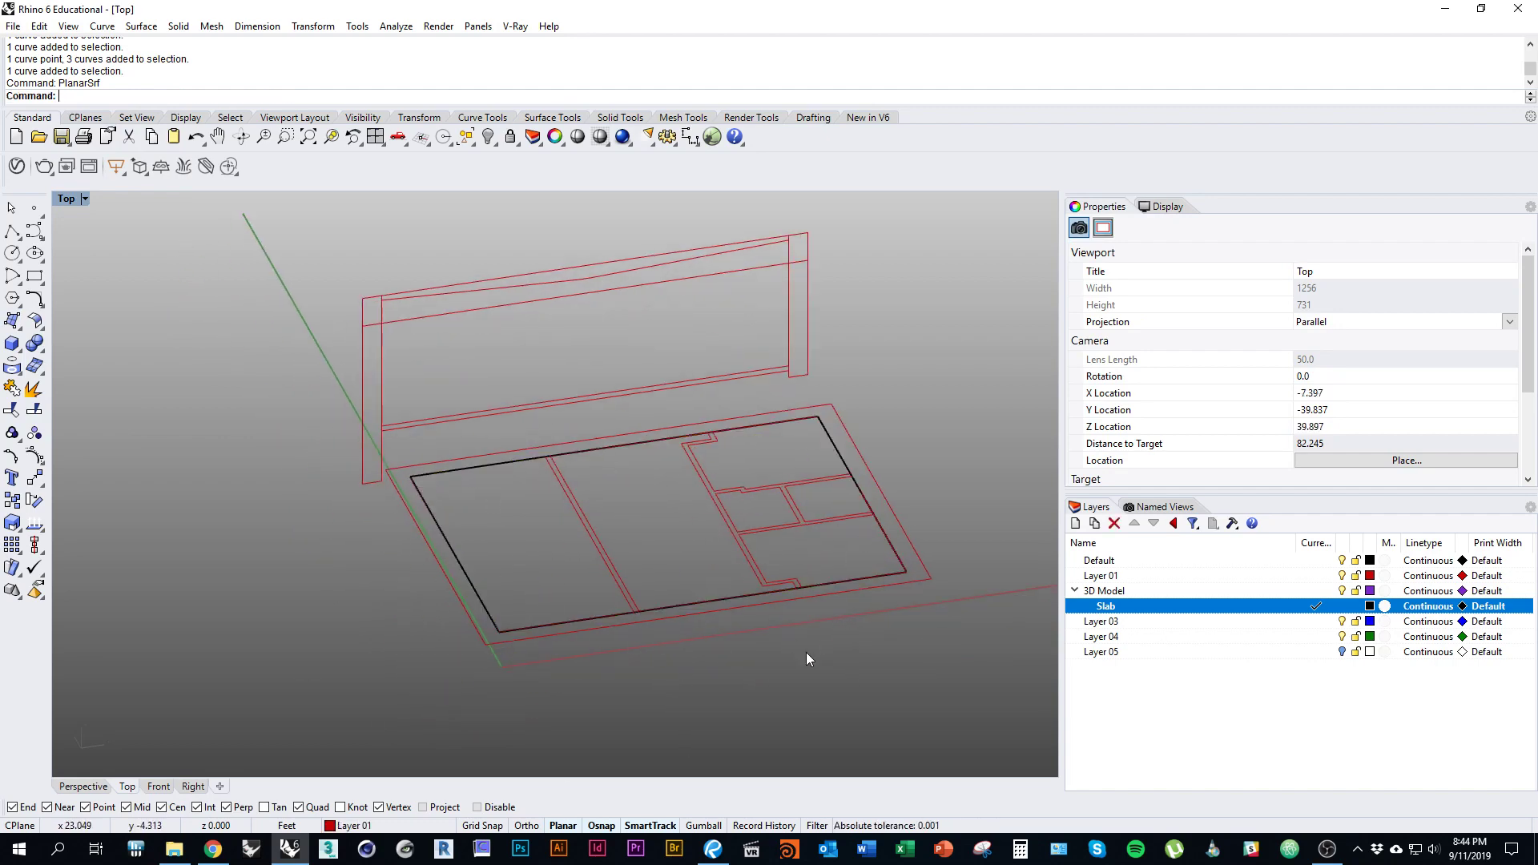
Step: Set the viewport's display mode to Shaded
right_click_drag(522, 549, 814, 477)
right_click_drag(903, 584, 810, 600, "shift")
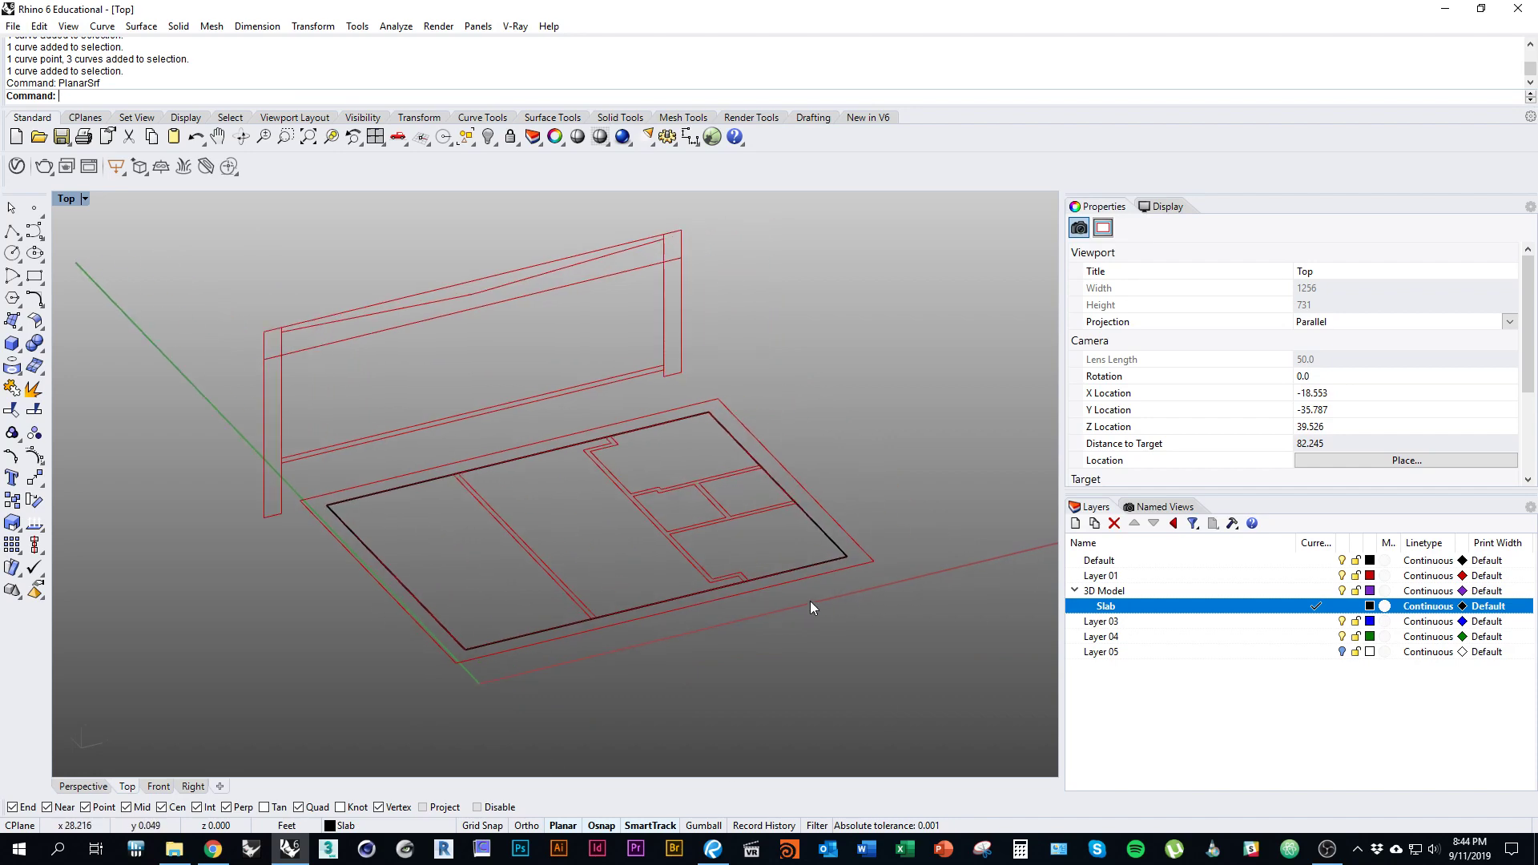
left_click(72, 200)
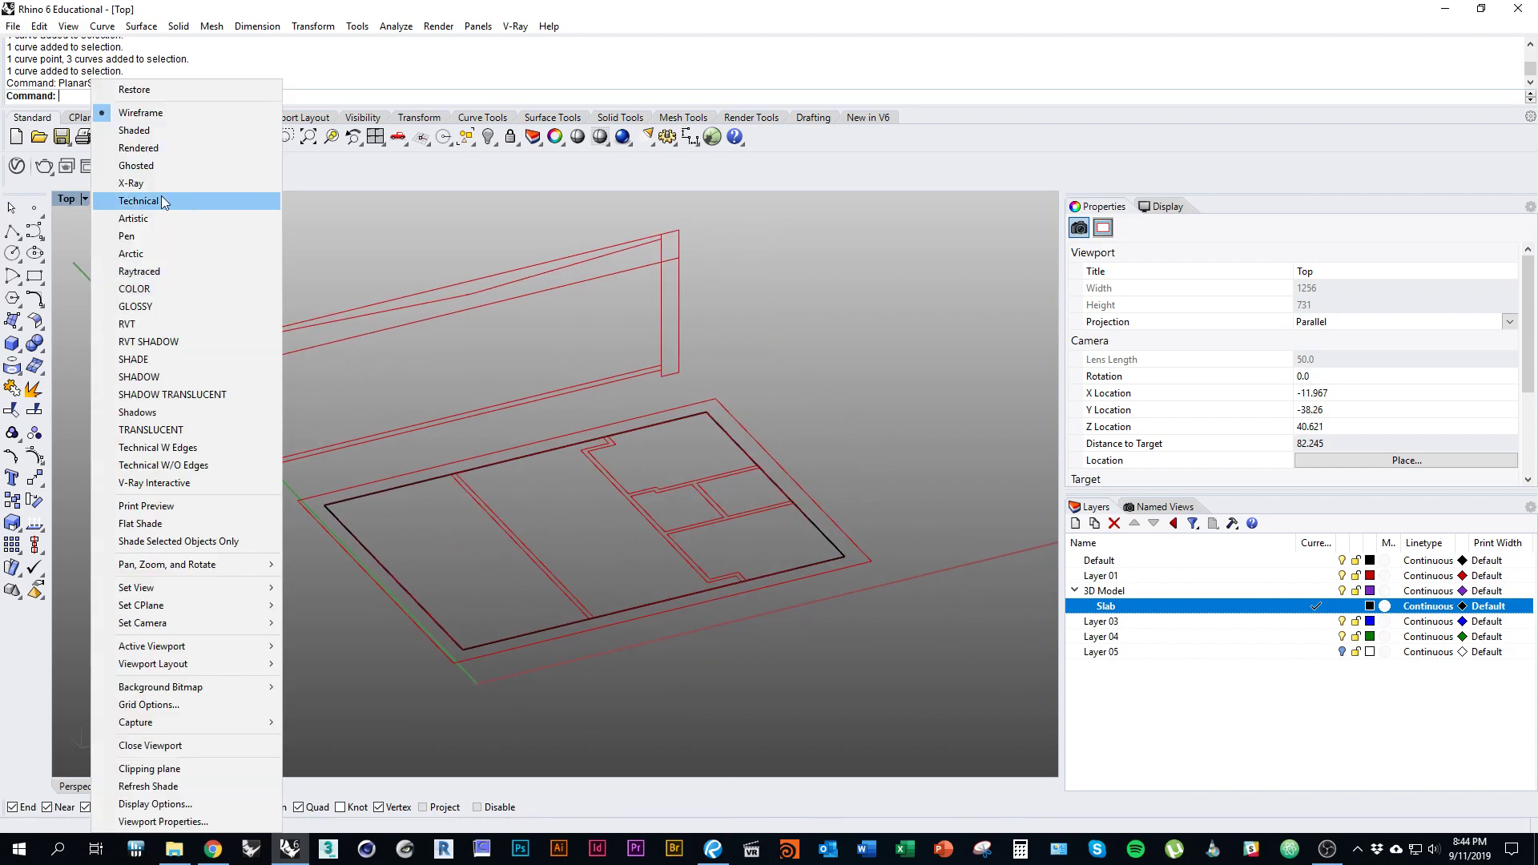
left_click(155, 128)
Step: Extrude the planar surface downward as a solid with ExtrudeSrf, snapping its depth to the underside of the section's slab
left_click(617, 580)
right_click_drag(617, 580, 680, 502)
type("ExtrudeSrf")
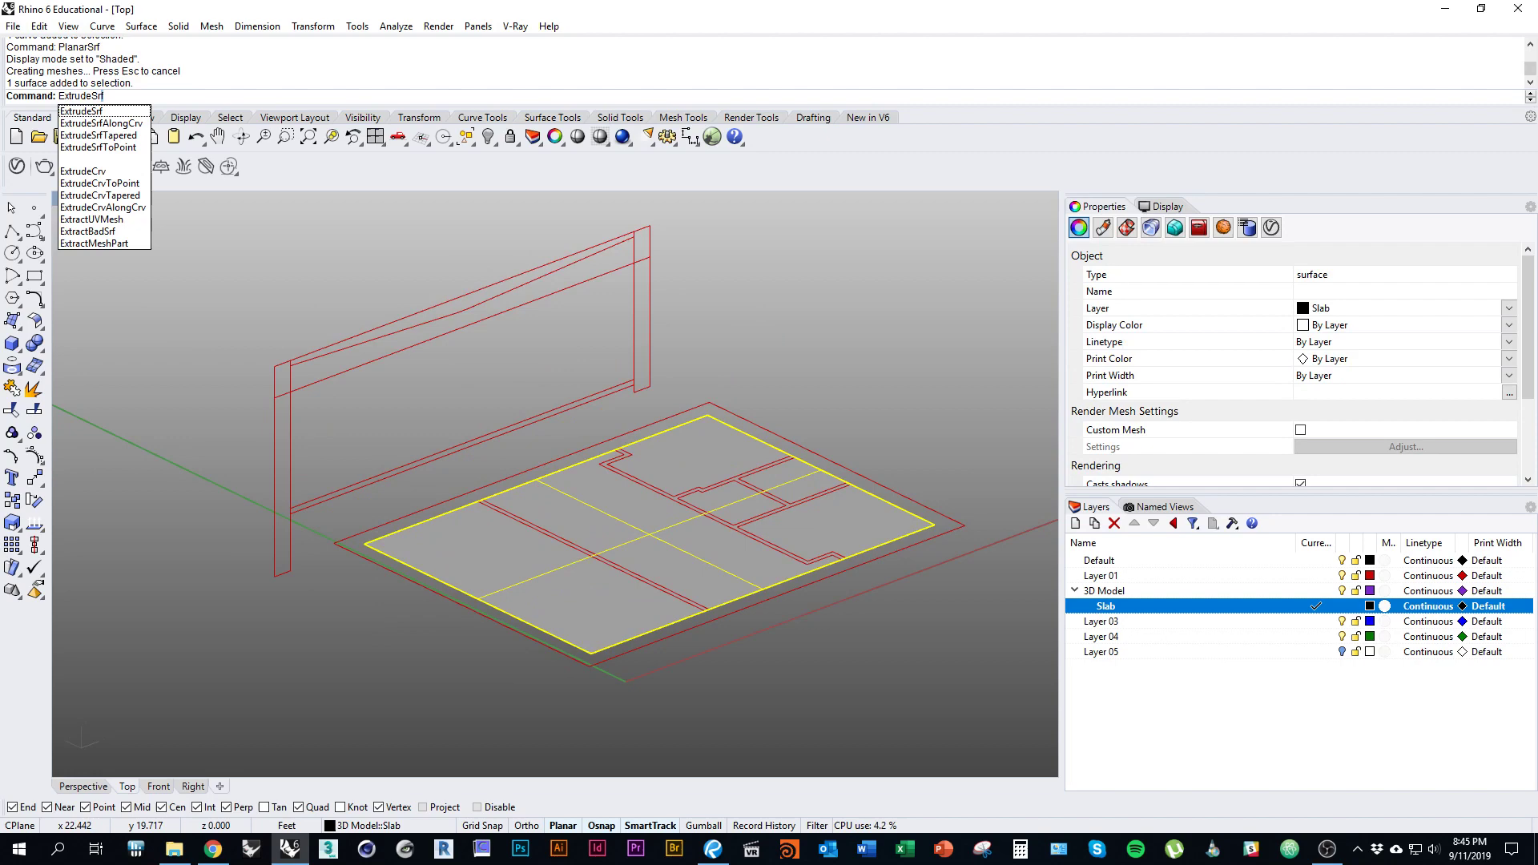
key("Return")
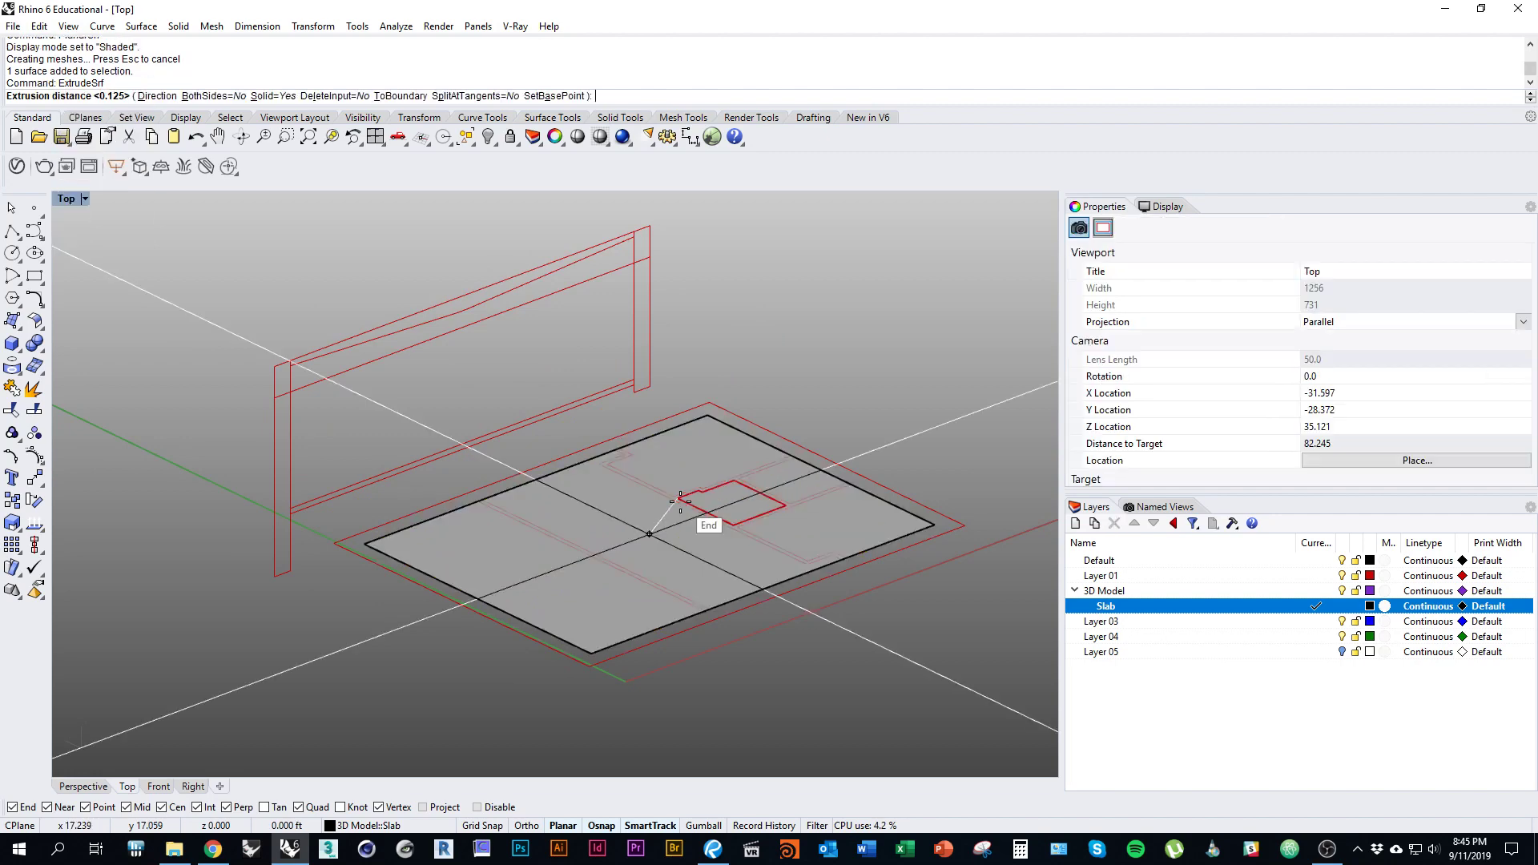
scroll(360, 508, "up", 3)
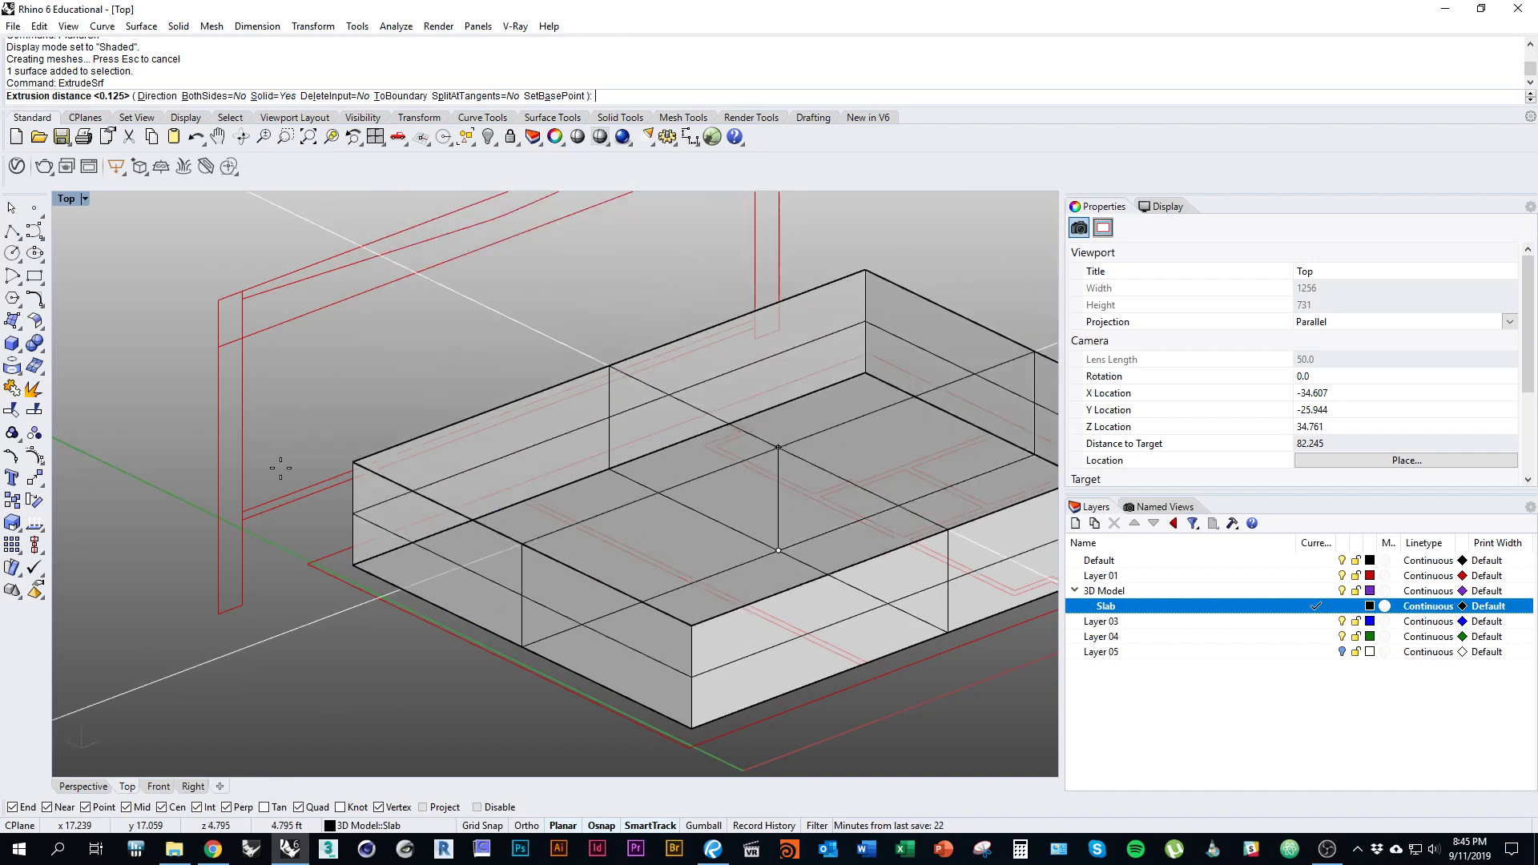
left_click(300, 516)
scroll(353, 517, "down", 2)
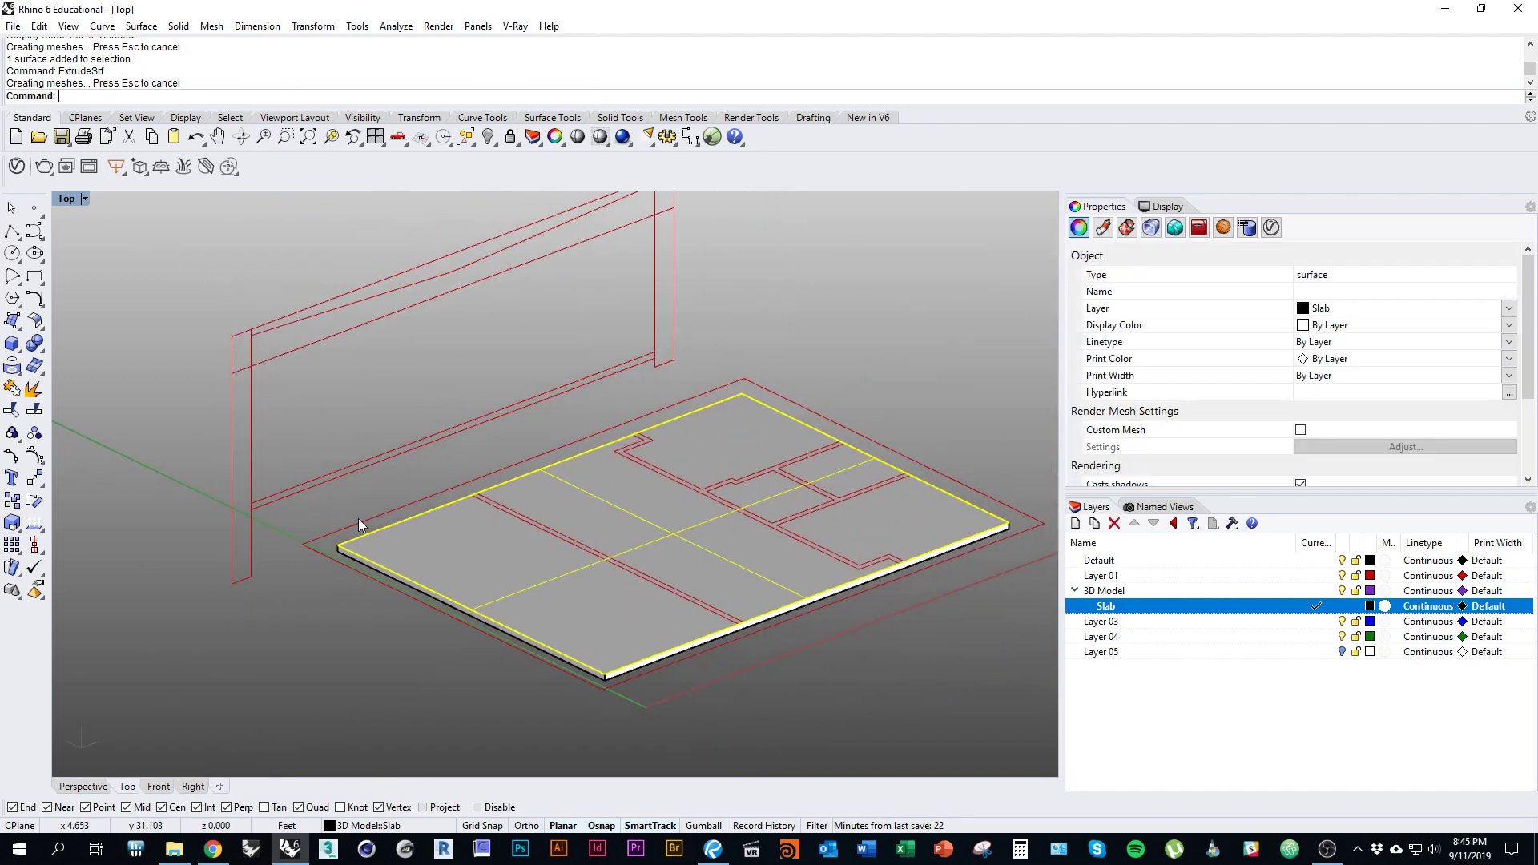
Step: Delete the leftover planar surface on top of the slab and check the solid by selecting and deselecting it
right_click_drag(467, 553, 396, 550)
scroll(396, 550, "up", 1)
type("d")
key("Return")
left_click(694, 533)
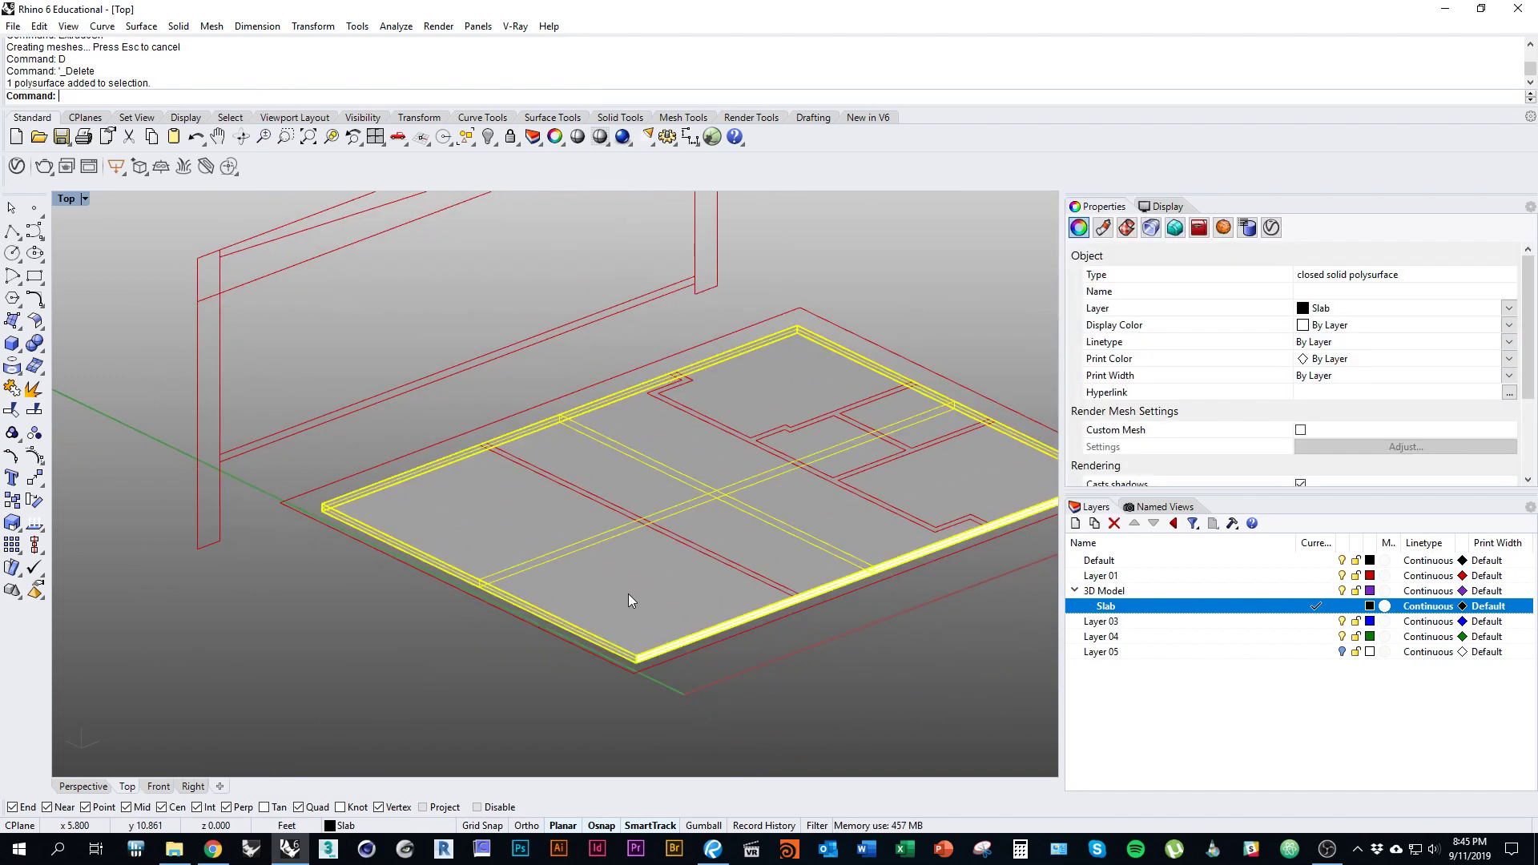
right_click_drag(628, 594, 598, 604, "ctrl+shift")
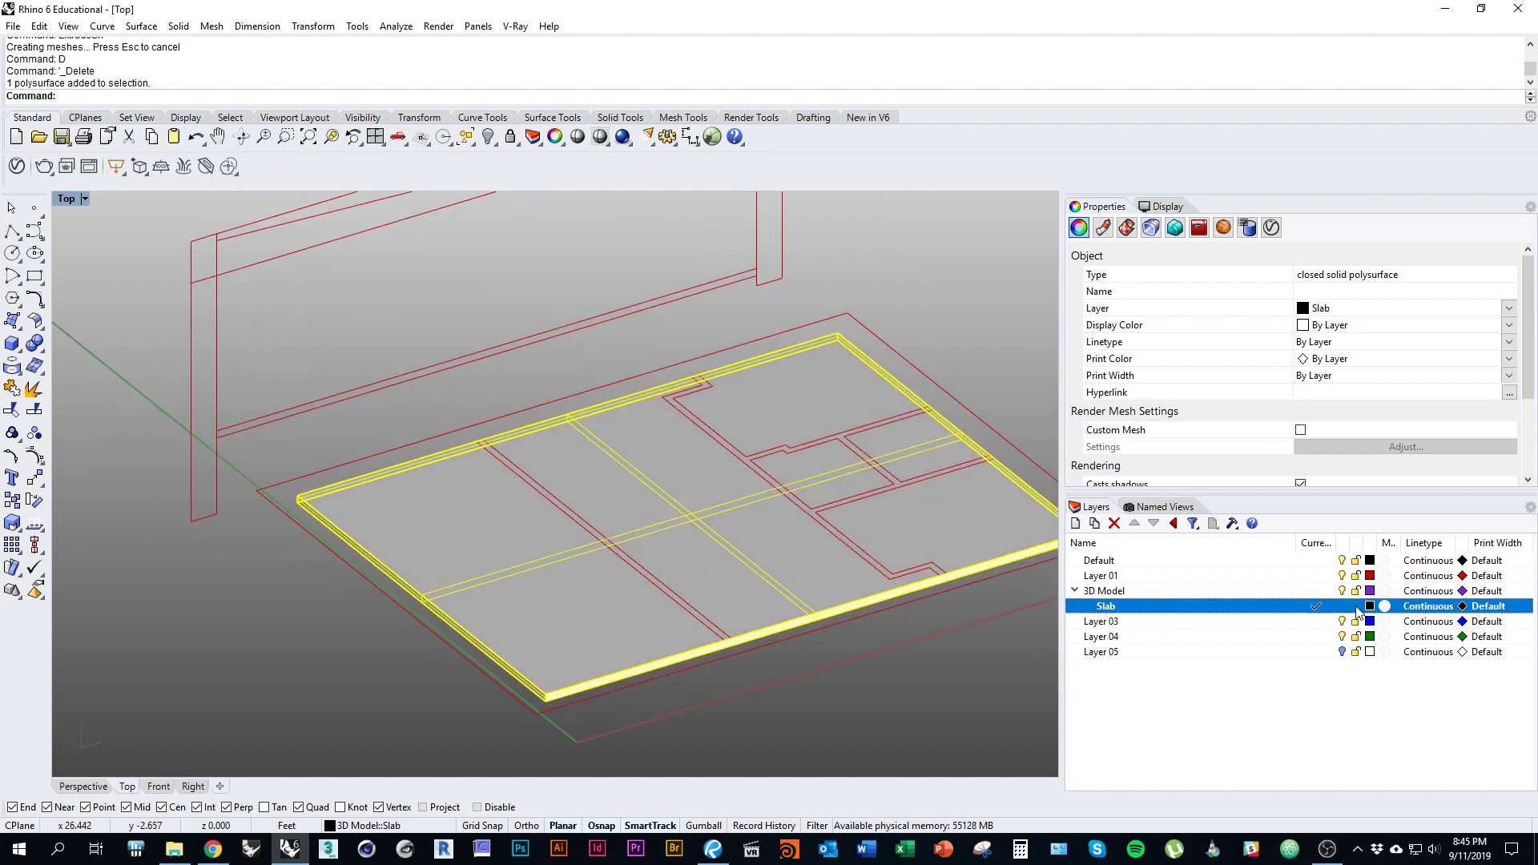
left_click(948, 636)
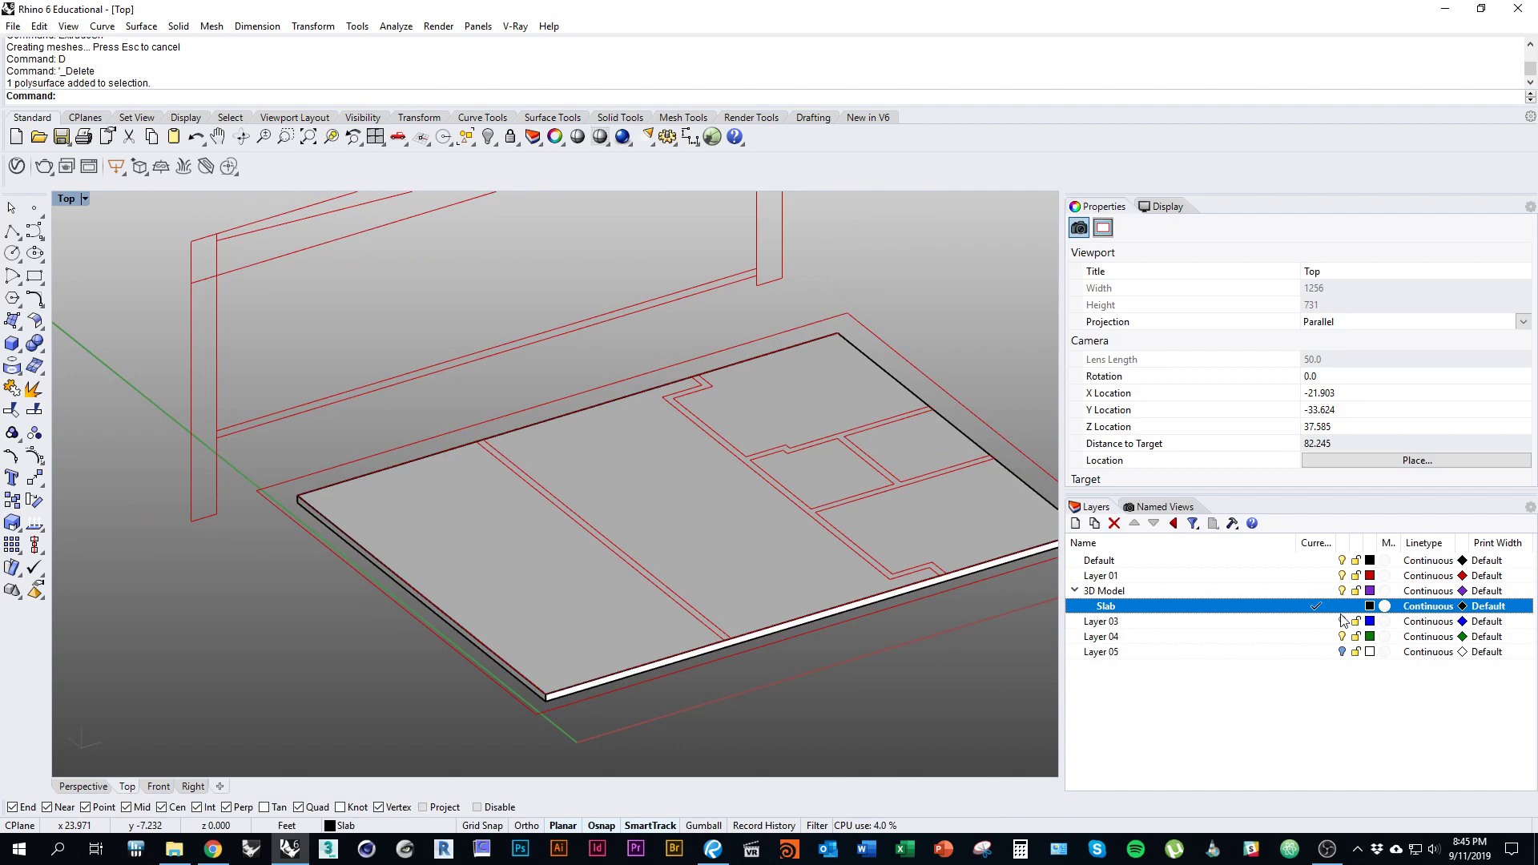
Step: Try deleting the inner wall outline around the slab's top edge, and undo the deletion
right_click_drag(889, 635, 750, 633)
scroll(750, 633, "down", 1)
right_click_drag(853, 616, 899, 621)
right_click_drag(762, 408, 750, 470)
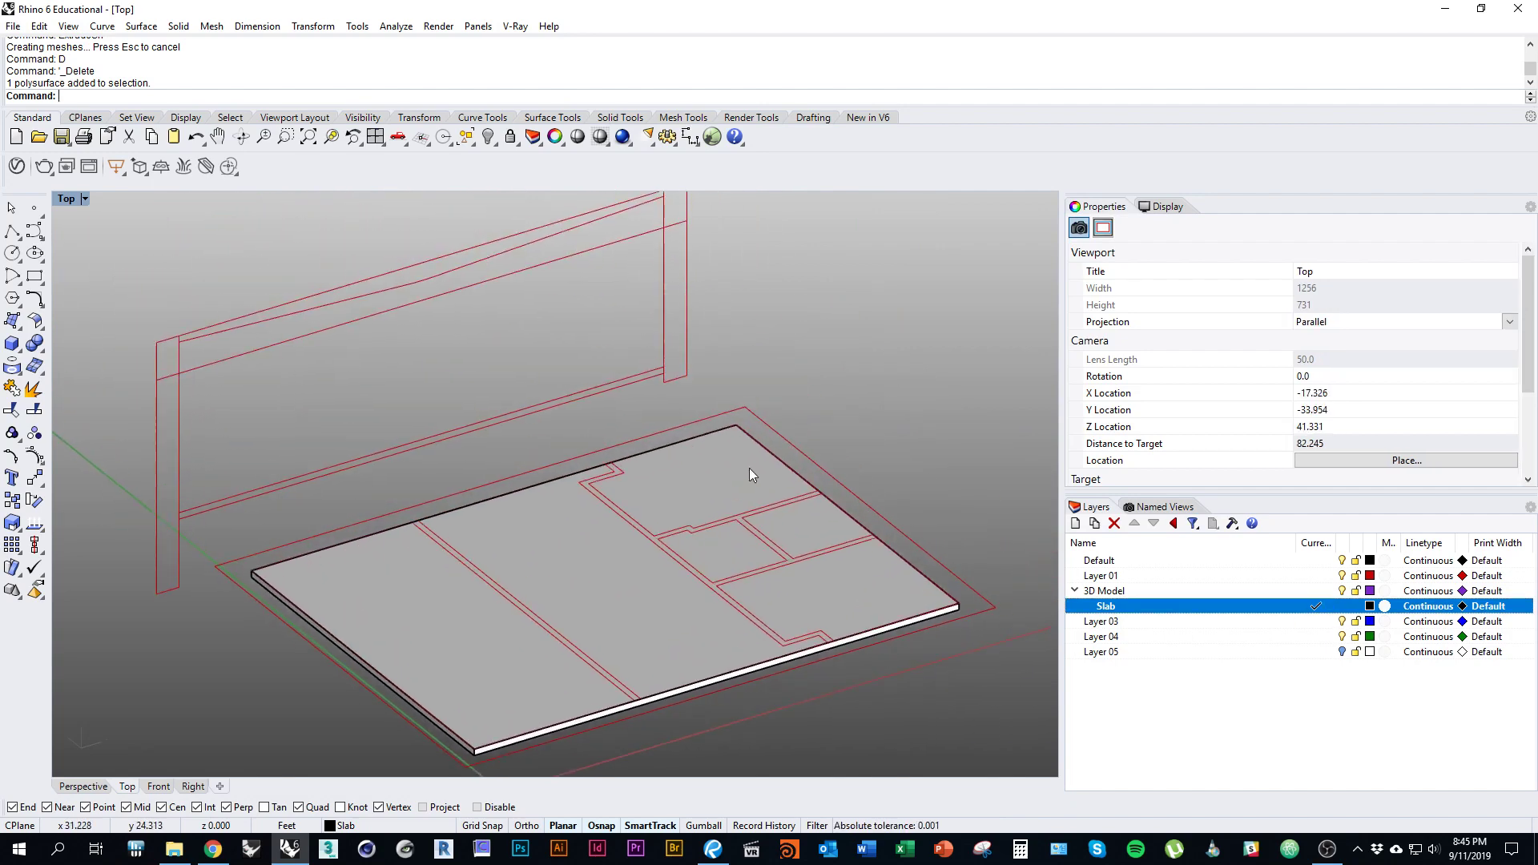
scroll(749, 473, "down", 4)
right_click_drag(872, 581, 796, 539)
scroll(802, 538, "up", 11)
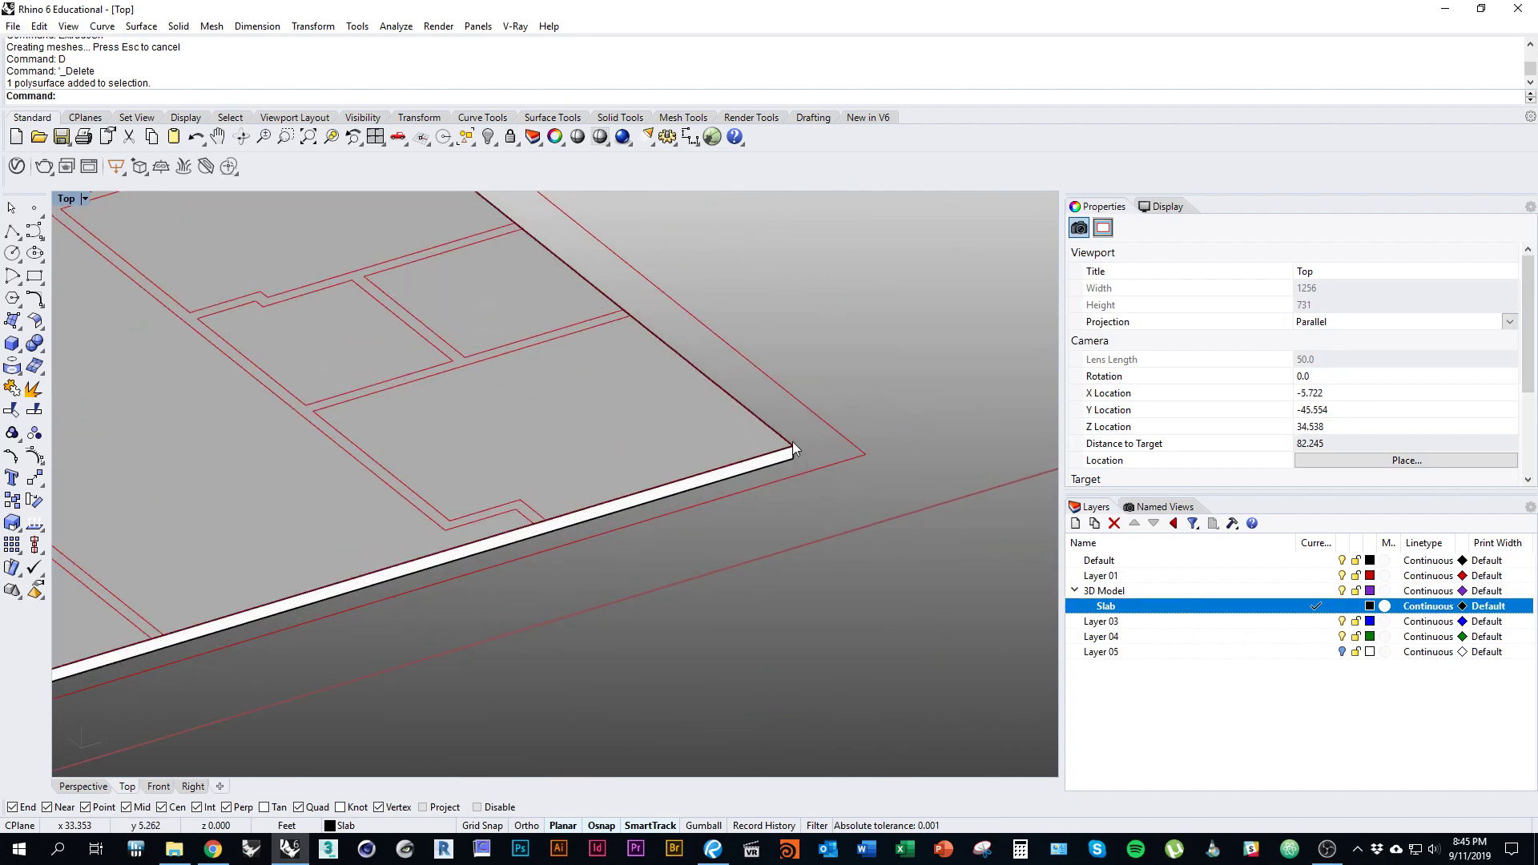
left_click(792, 441)
left_click(790, 442)
key("Delete")
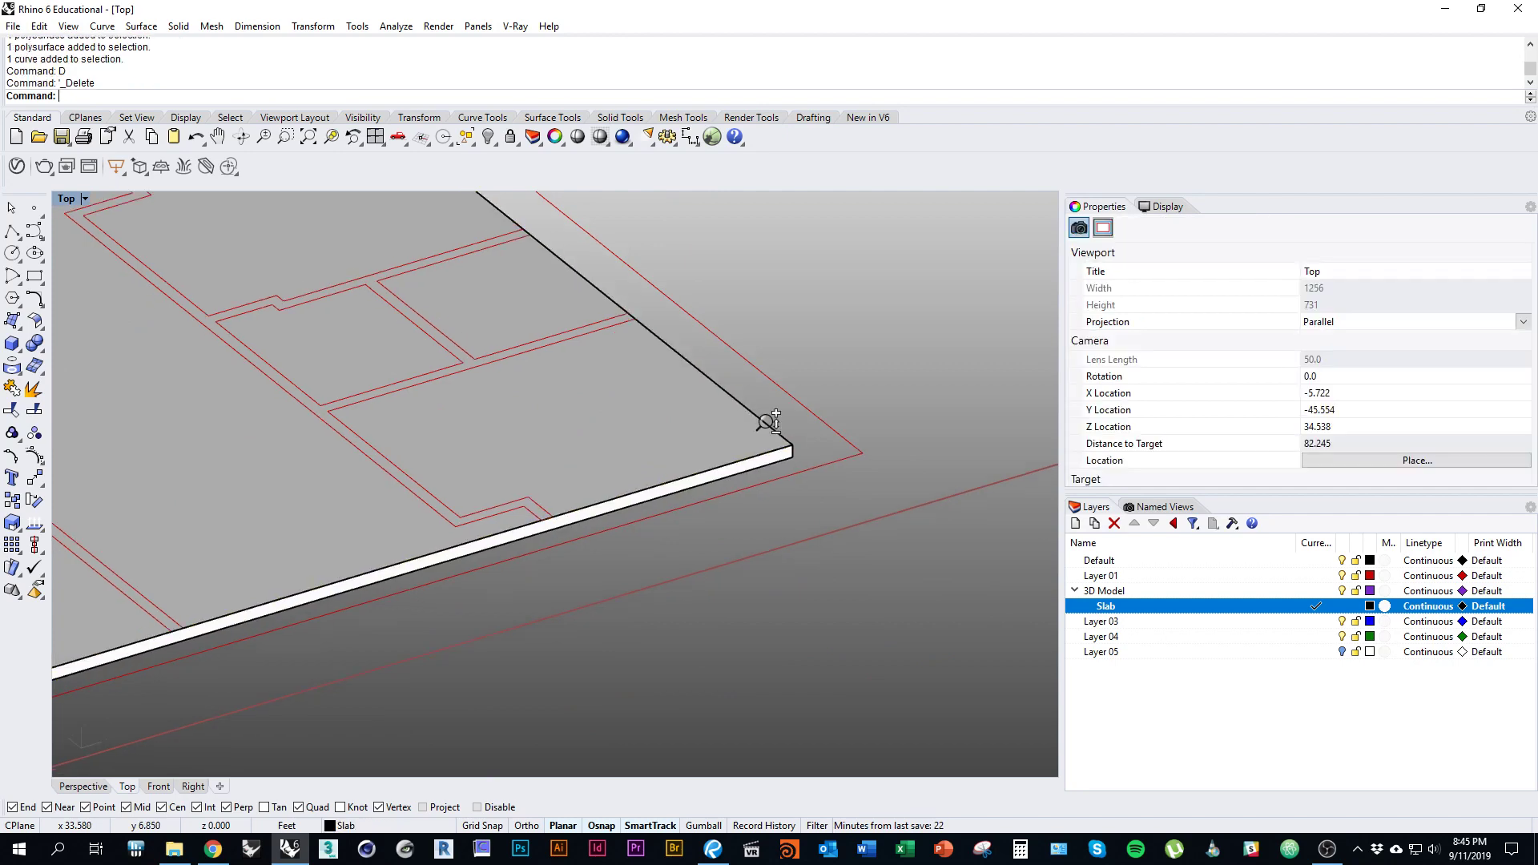
scroll(769, 420, "down", 1)
key("ctrl+z")
key("ctrl+z")
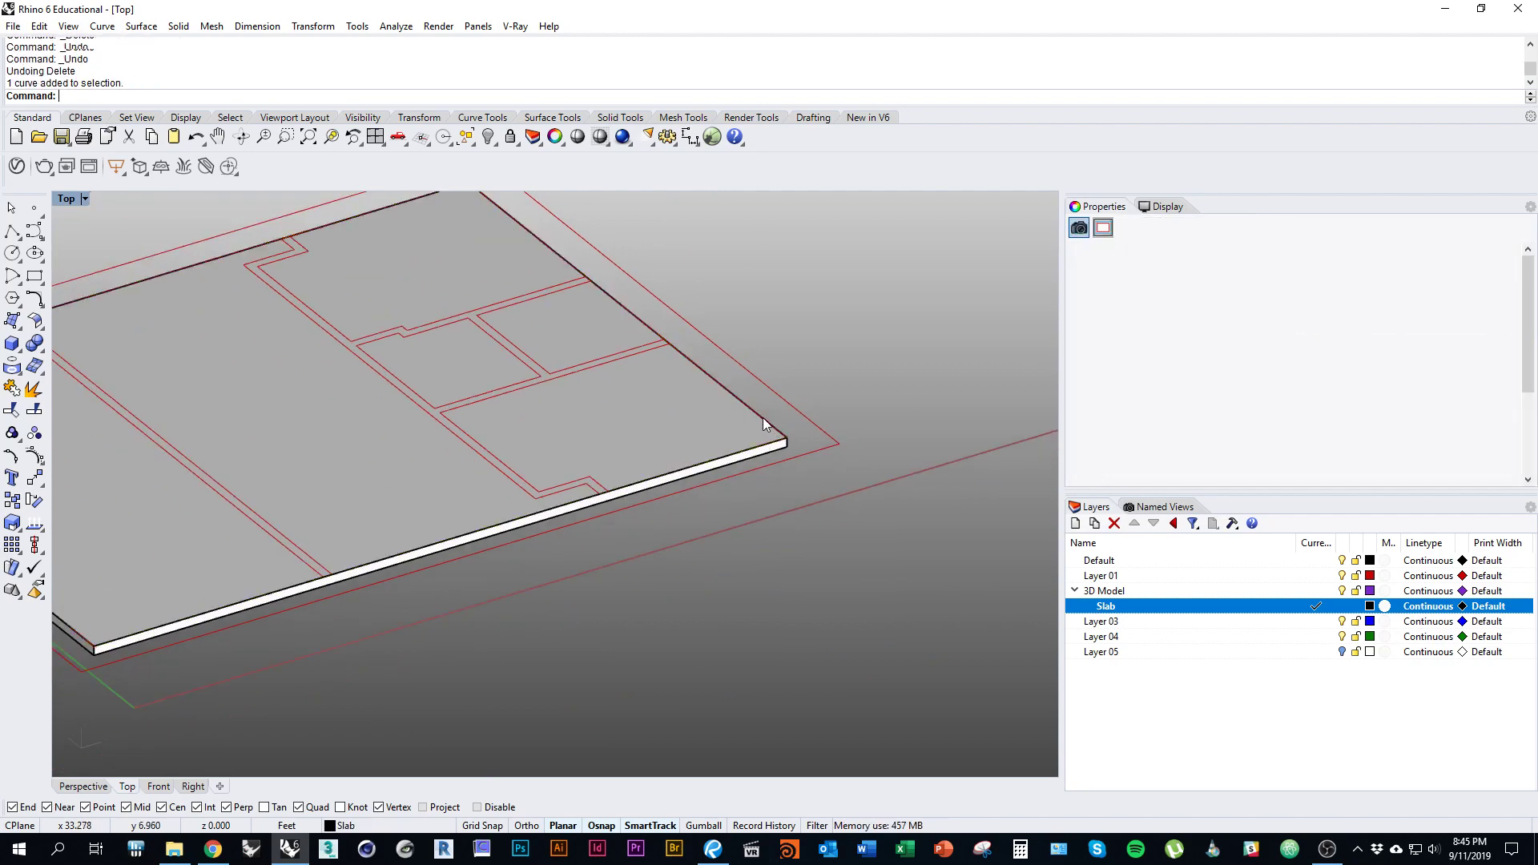
Step: Select both the inner and outer wall outlines and move them vertically down to the foot of the section's wall, using Vertical=Yes
scroll(765, 425, "down", 3)
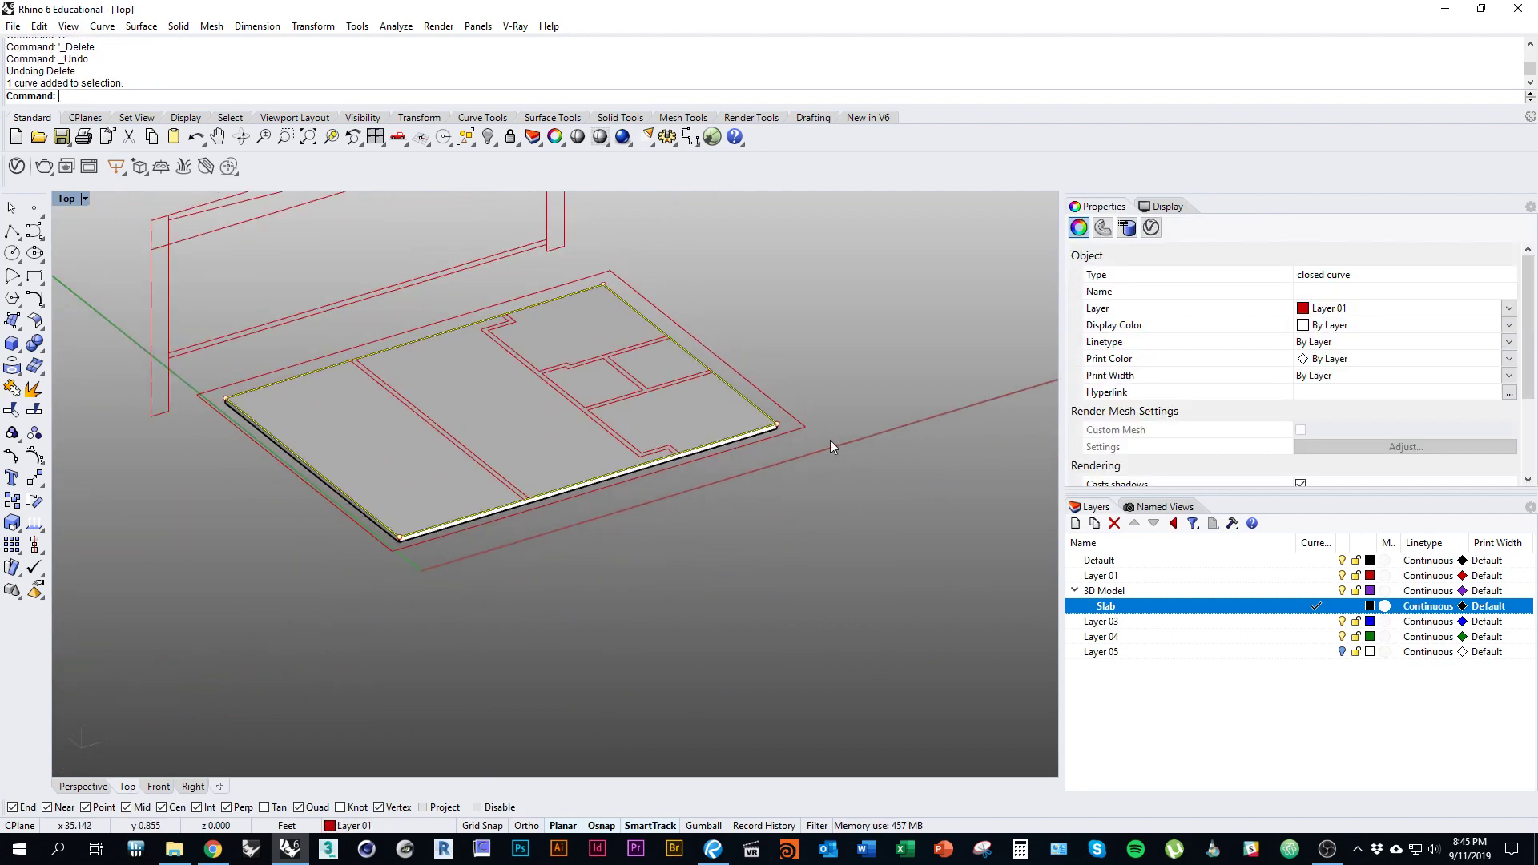
left_click(802, 430, "shift")
scroll(802, 441, "down", 2)
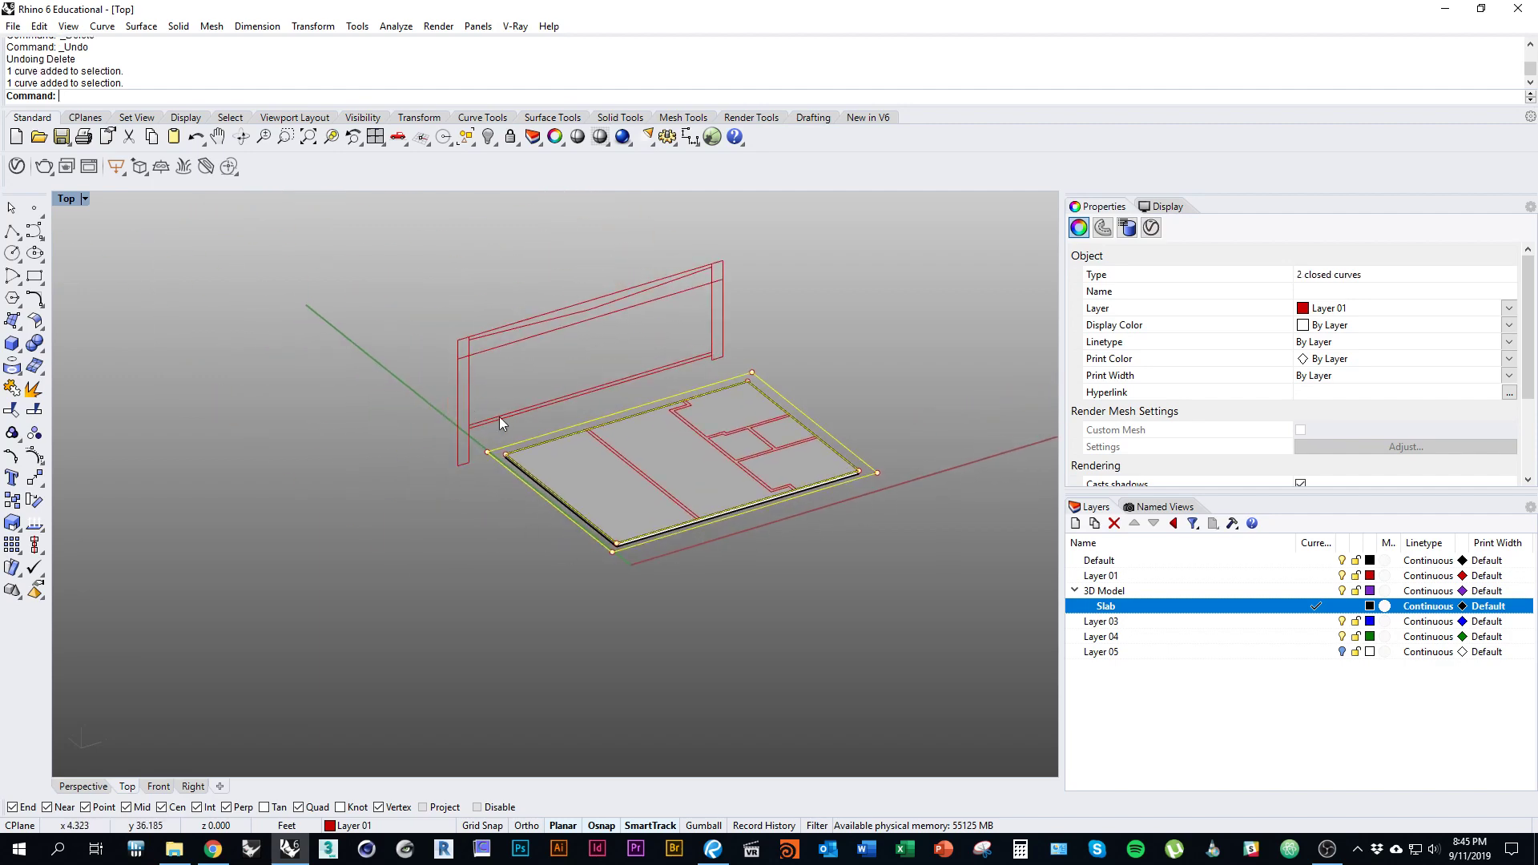
scroll(790, 448, "up", 4)
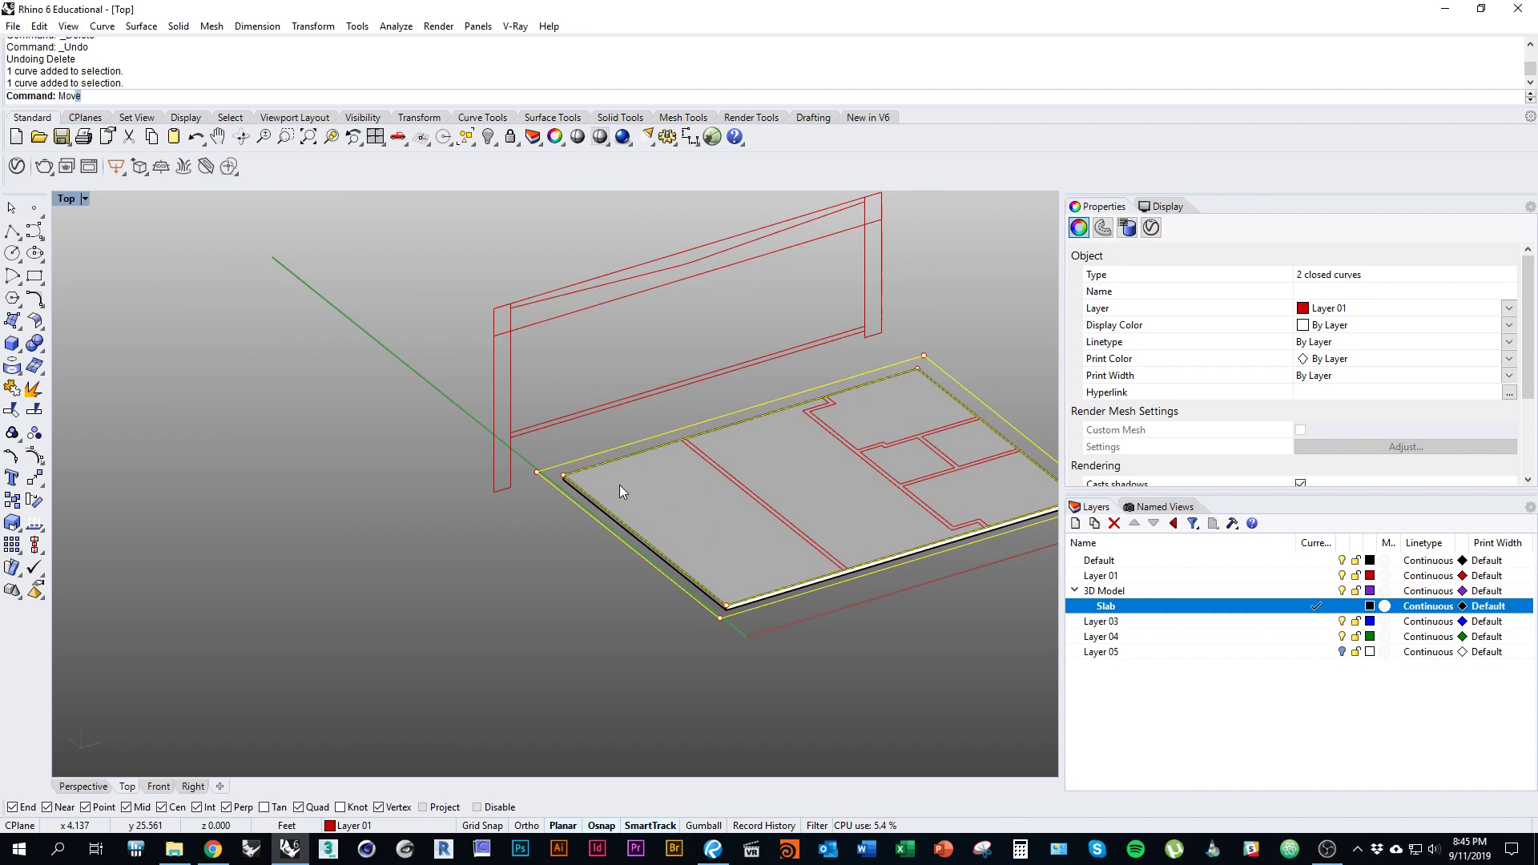
key("Return")
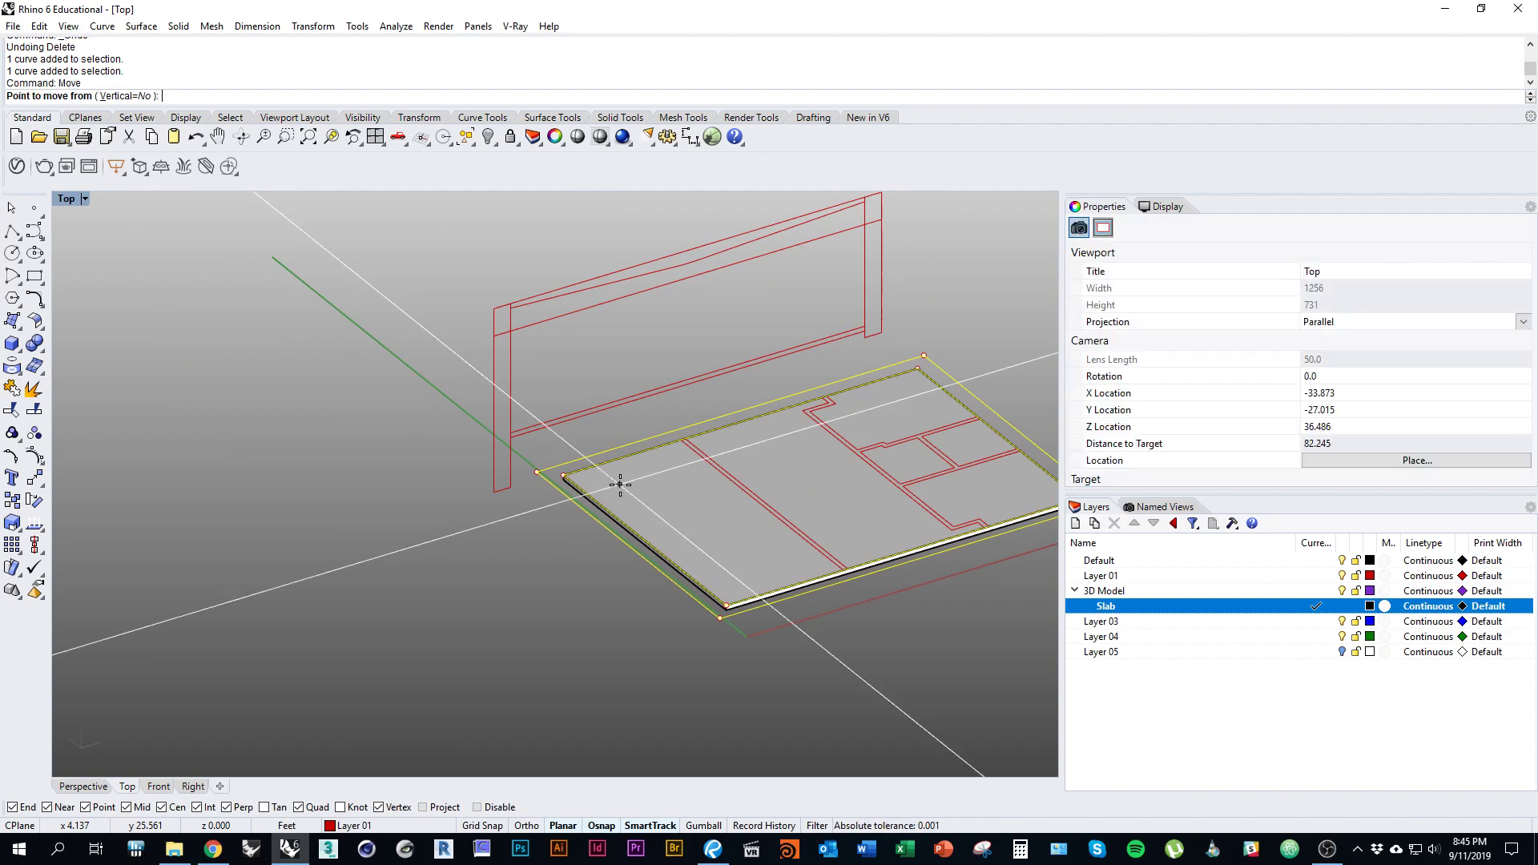
left_click(127, 96)
scroll(528, 465, "up", 4)
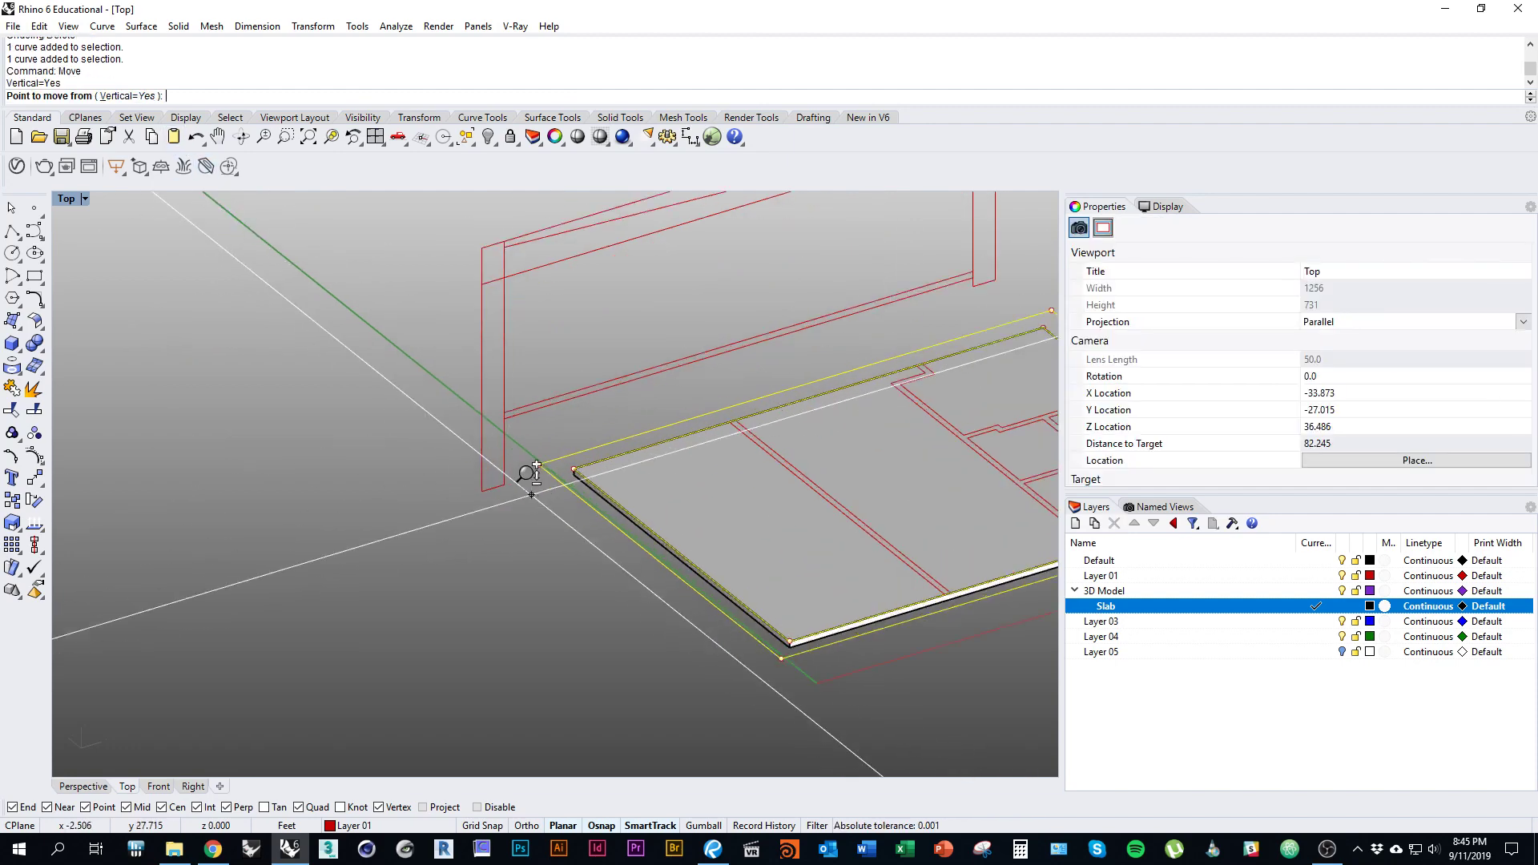
left_click(539, 451)
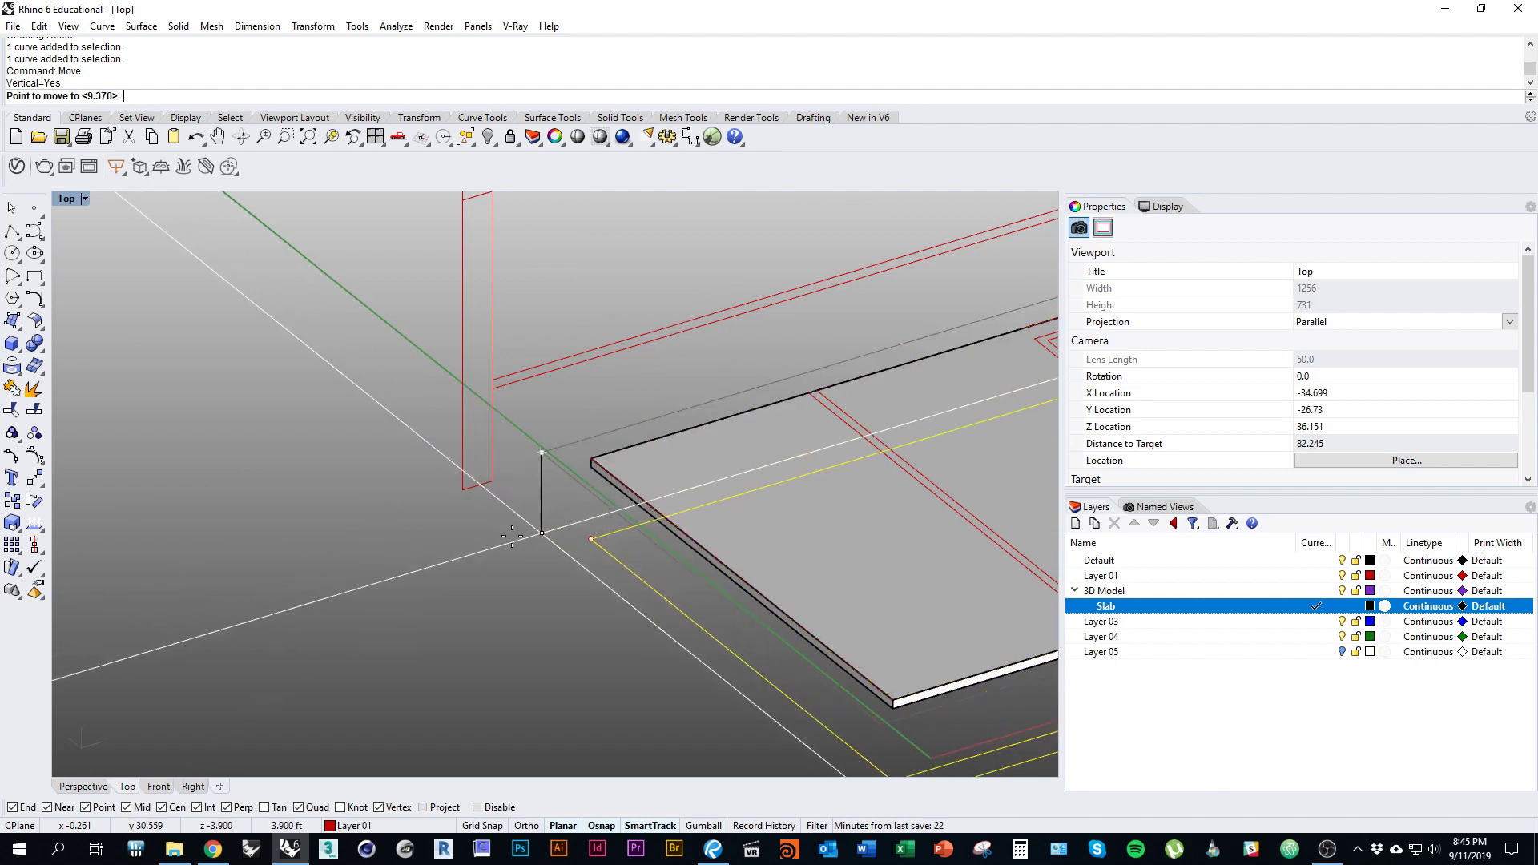
left_click(460, 492)
scroll(460, 493, "down", 5)
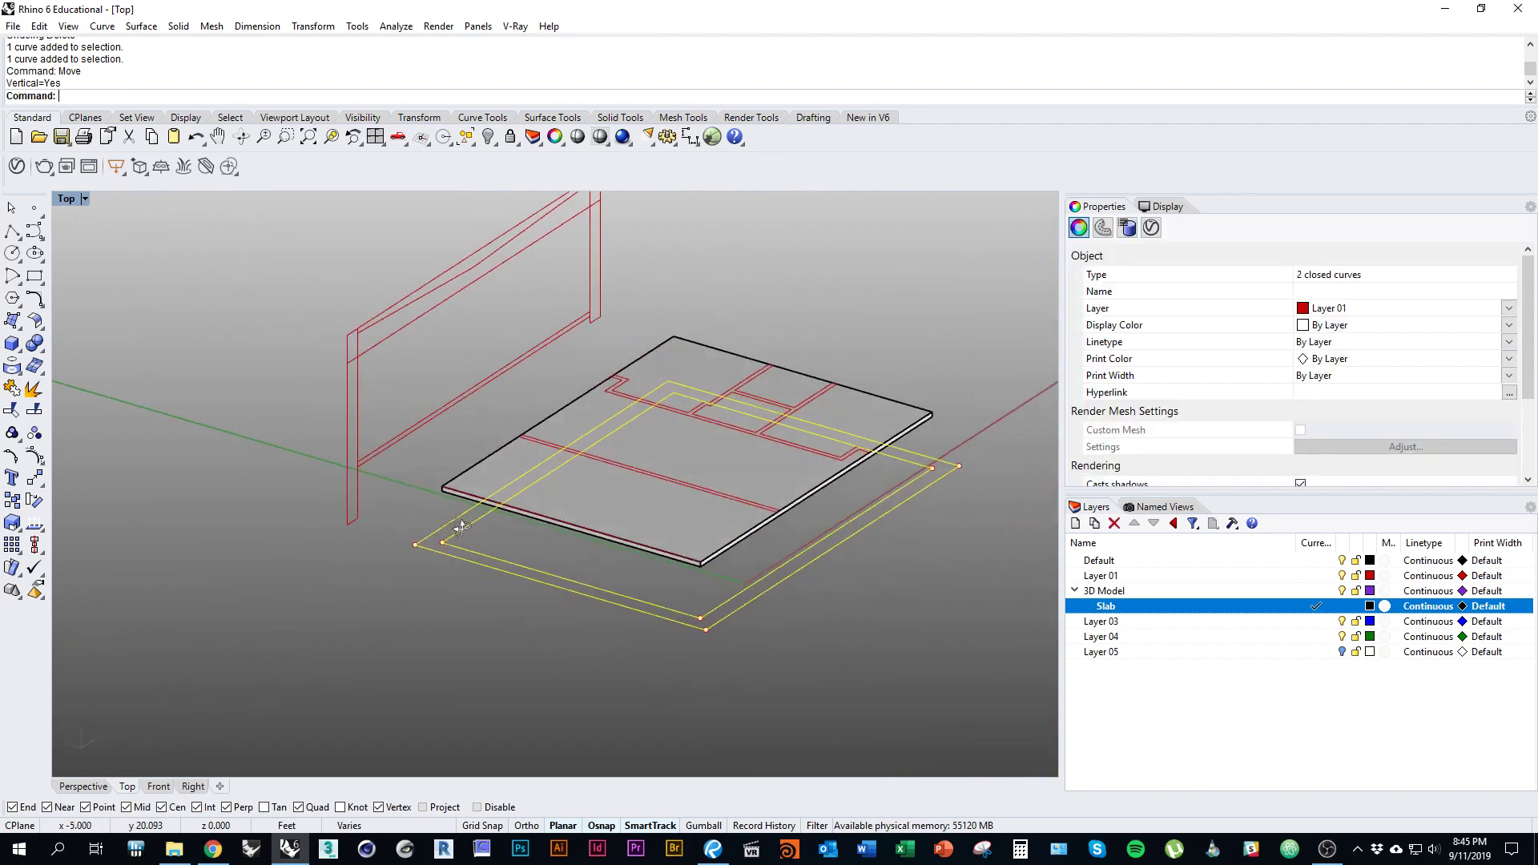
Step: Extrude both wall outlines into a solid with ExtrudeCrv, about 16.25 ft up to the top corner of the section's wall
right_click_drag(531, 505, 431, 527)
type("ExtrudeSrf")
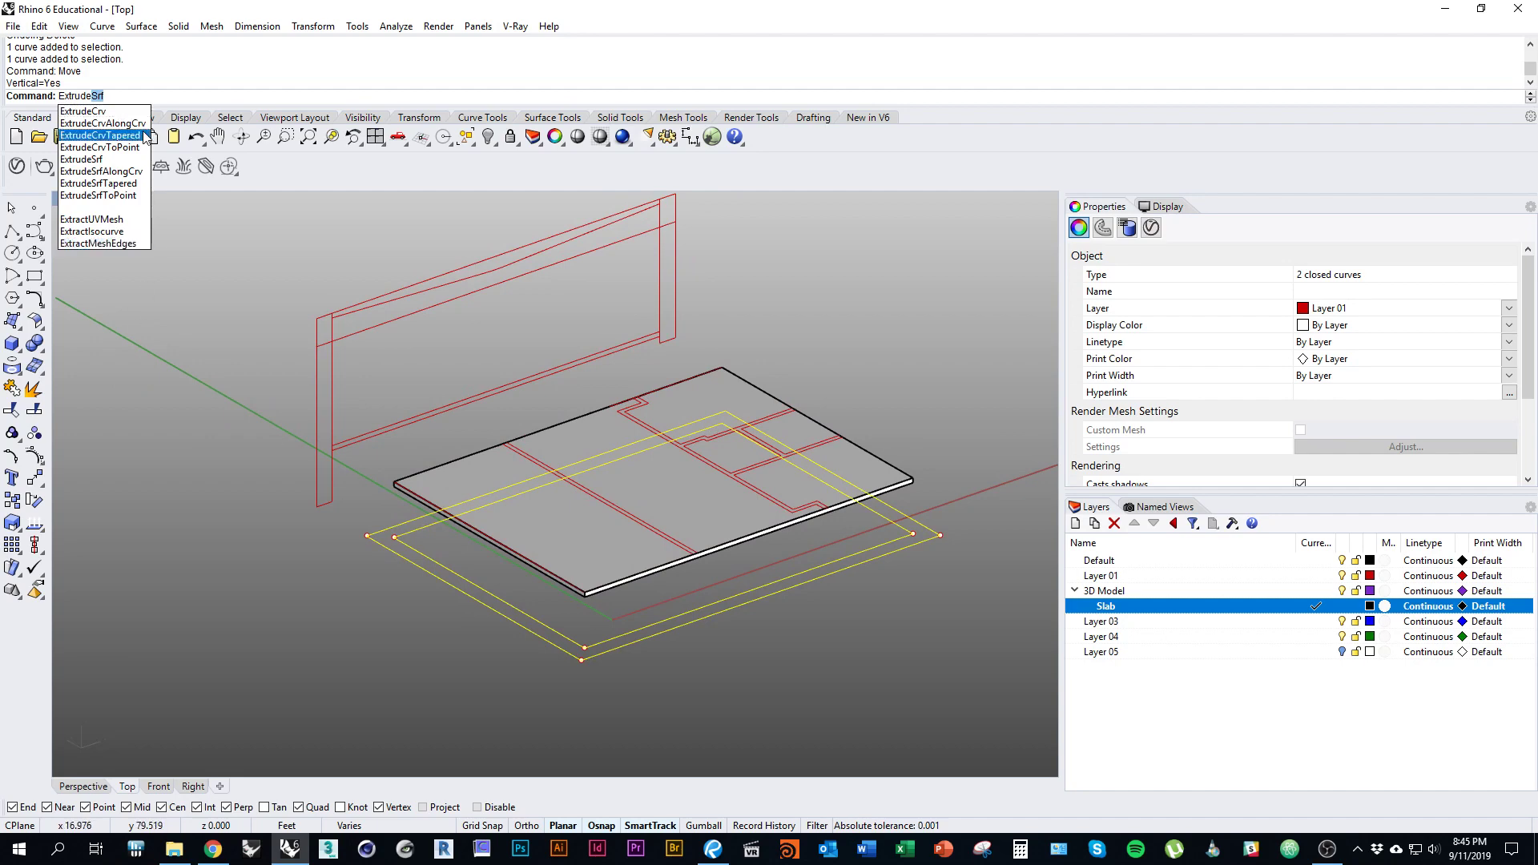
left_click(97, 112)
right_click_drag(275, 283, 259, 323)
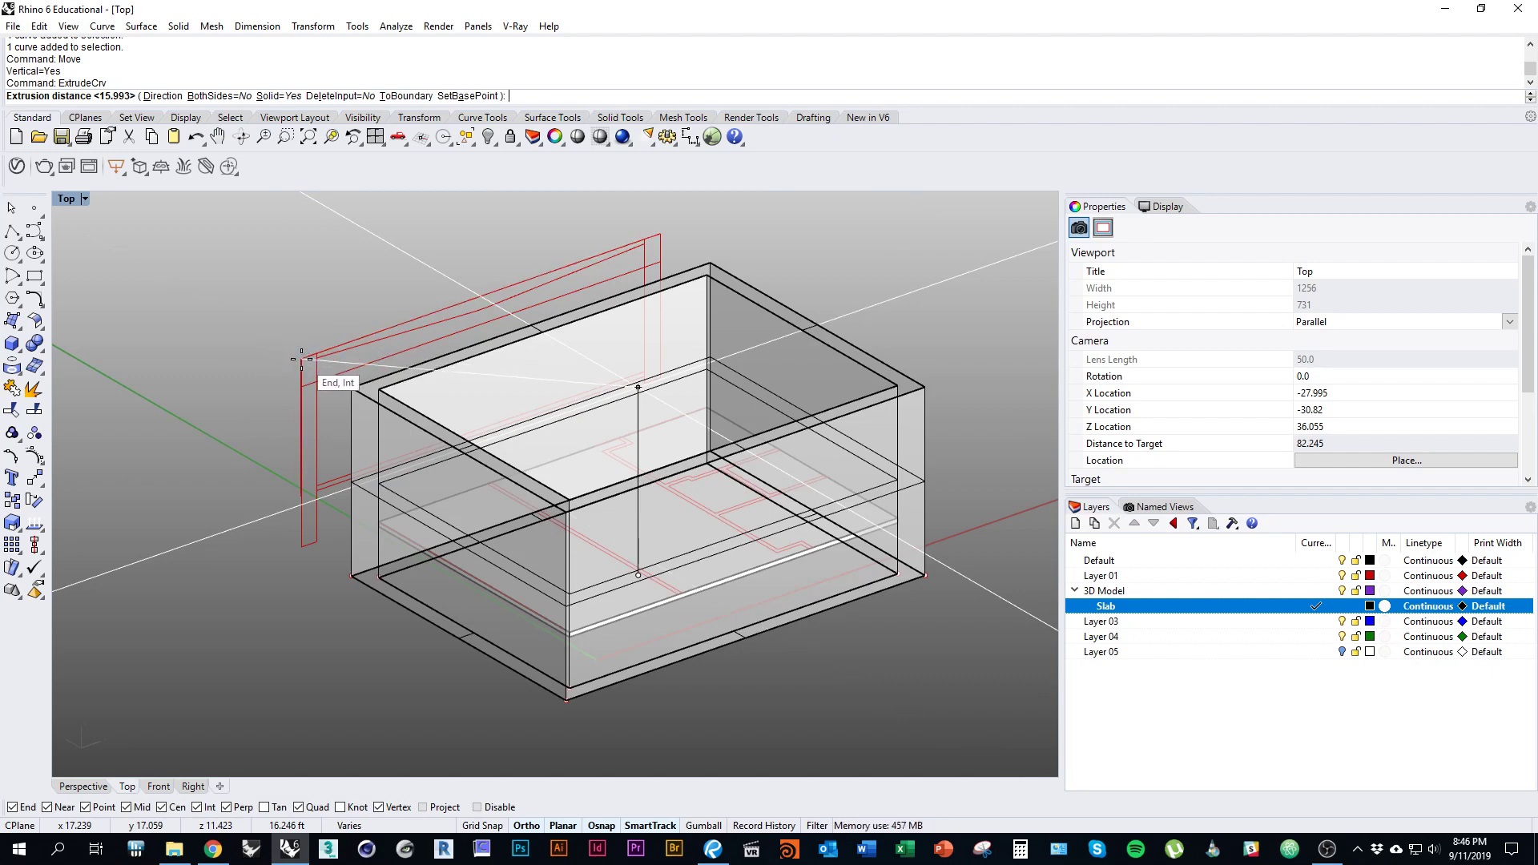
left_click(302, 358)
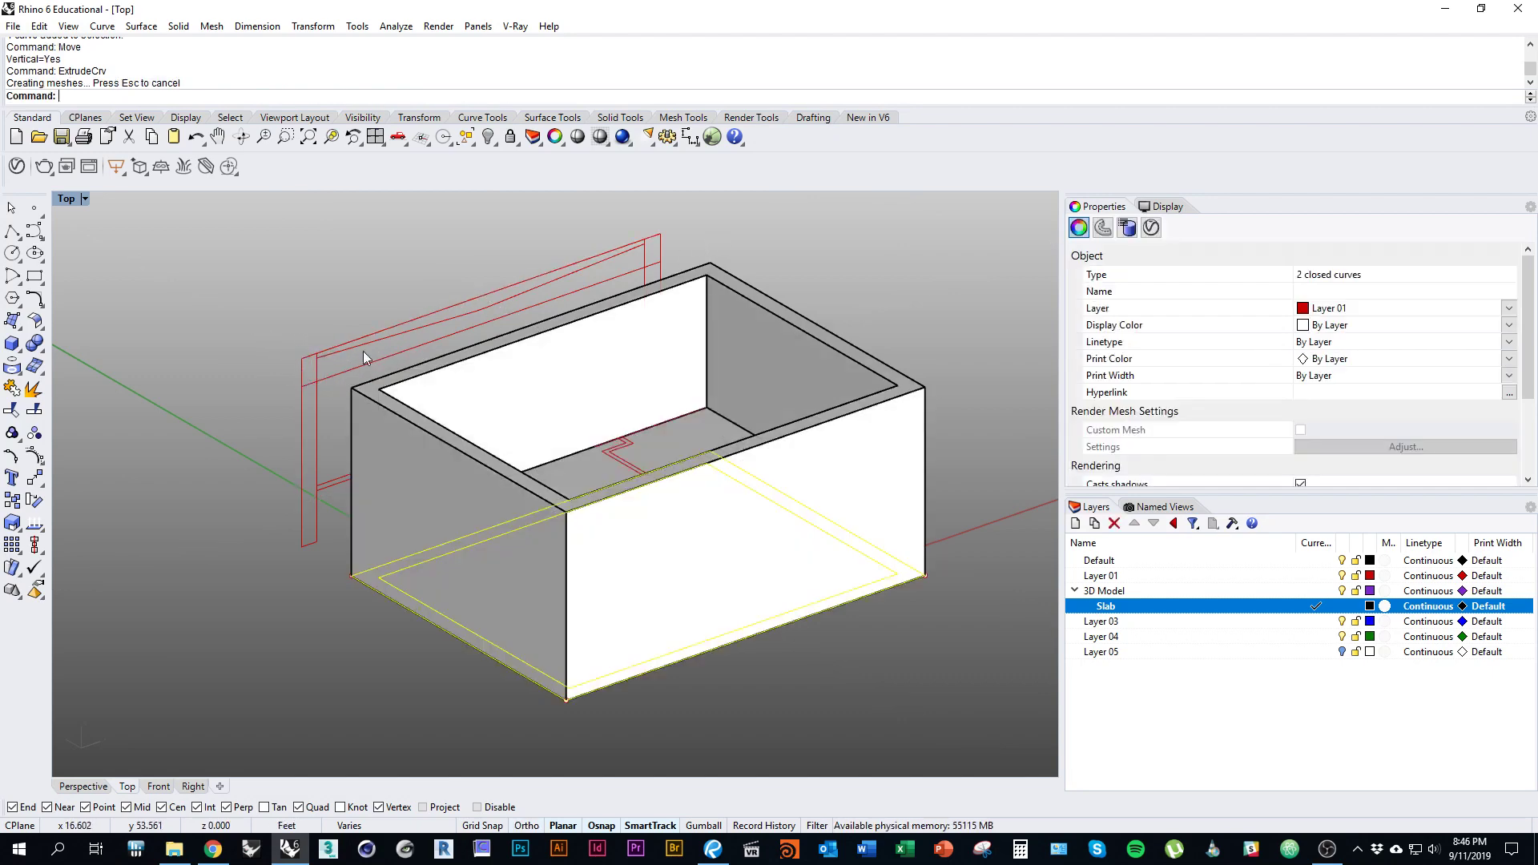
right_click_drag(694, 523, 750, 617)
left_click(806, 665)
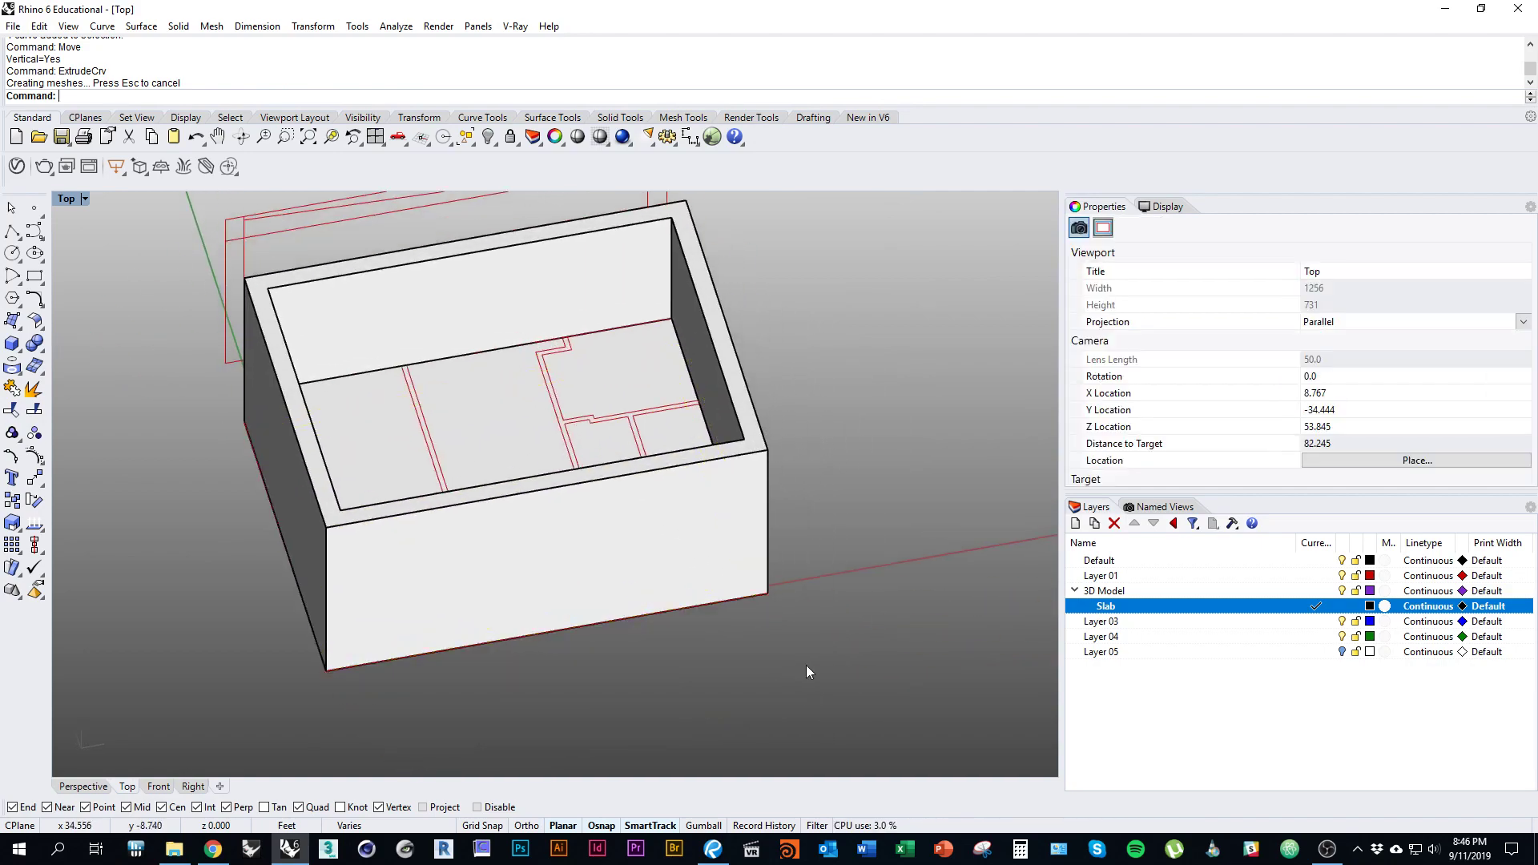
Step: Create a sublayer named "Scoria Wall" under 3D Model, alongside the Slab layer
mouse_move(806, 665)
right_mouse_down("ctrl+shift")
mouse_move(721, 552)
mouse_move(669, 399)
mouse_move(438, 363)
mouse_move(214, 364)
mouse_move(1023, 436)
mouse_move(697, 550)
mouse_move(709, 585)
mouse_move(769, 627)
right_mouse_up("ctrl+shift")
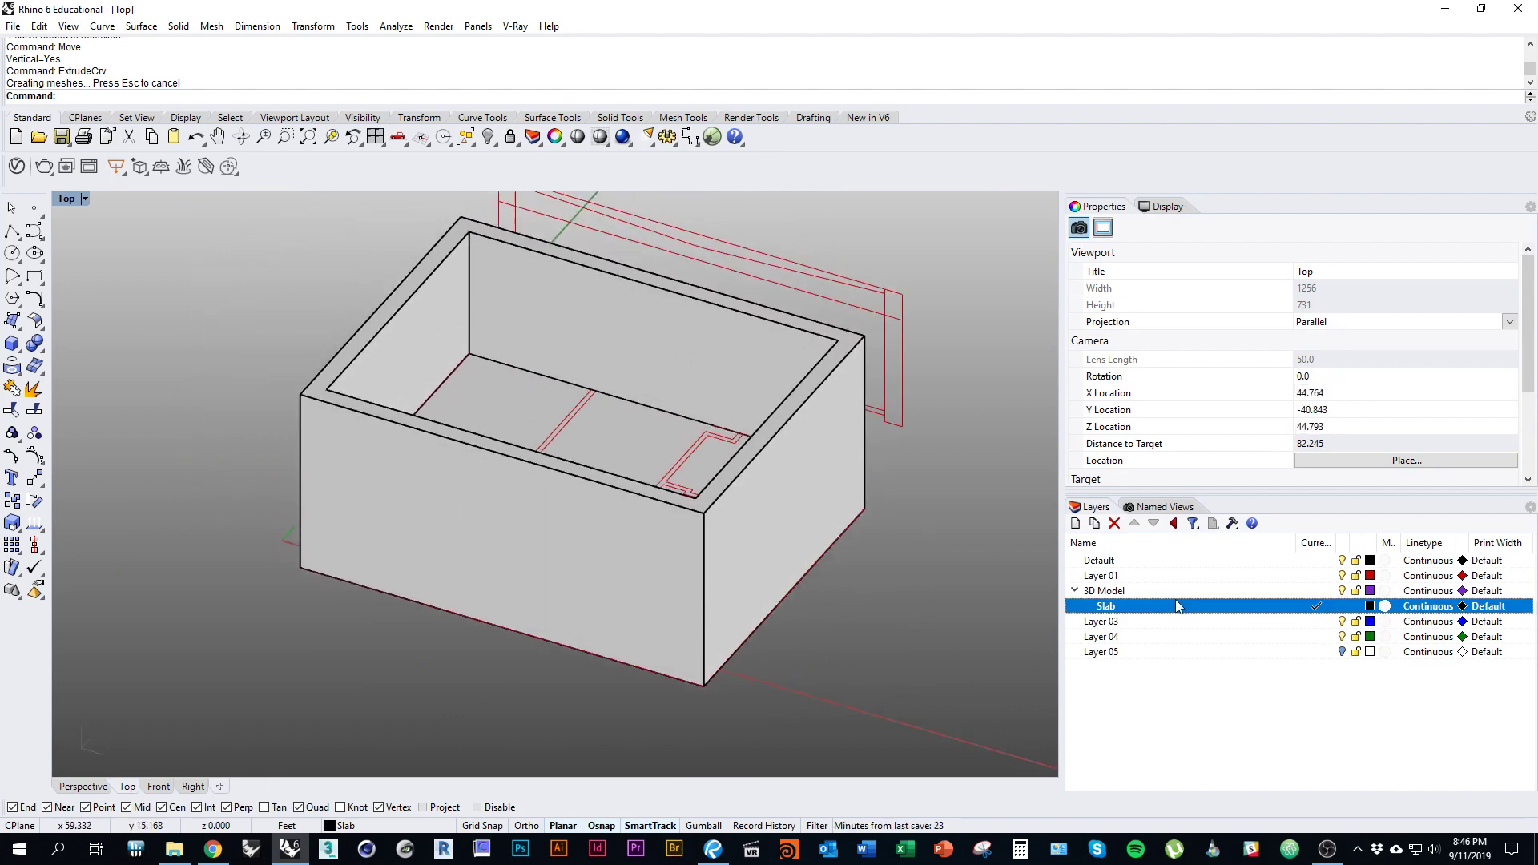
mouse_move(795, 541)
right_mouse_down("ctrl+shift")
mouse_move(775, 457)
mouse_move(487, 443)
mouse_move(676, 473)
mouse_move(810, 456)
mouse_move(841, 478)
right_mouse_up("ctrl+shift")
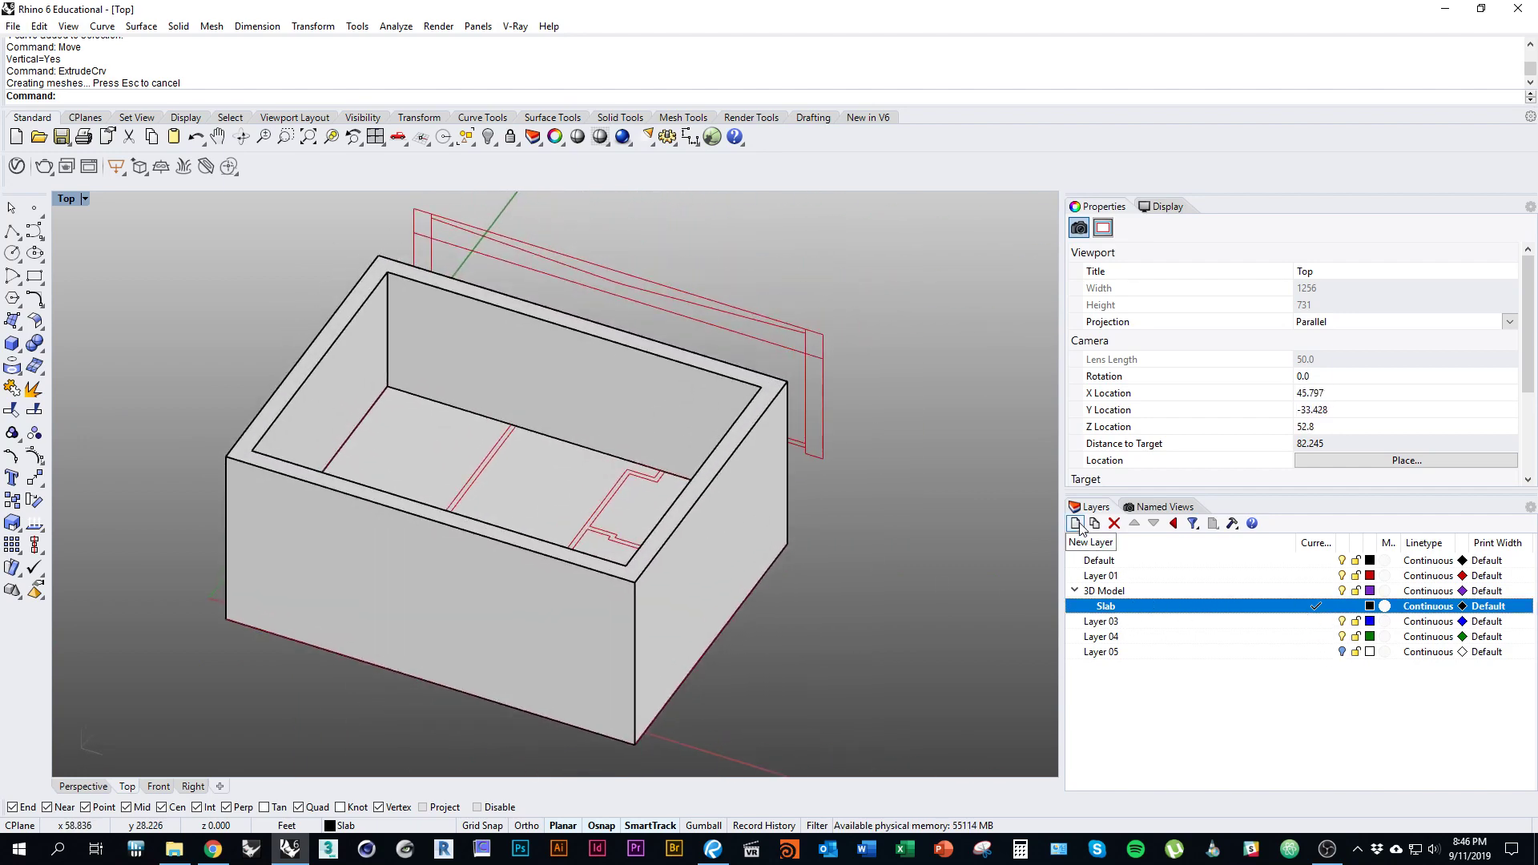
key("ctrl+n")
type("Sc")
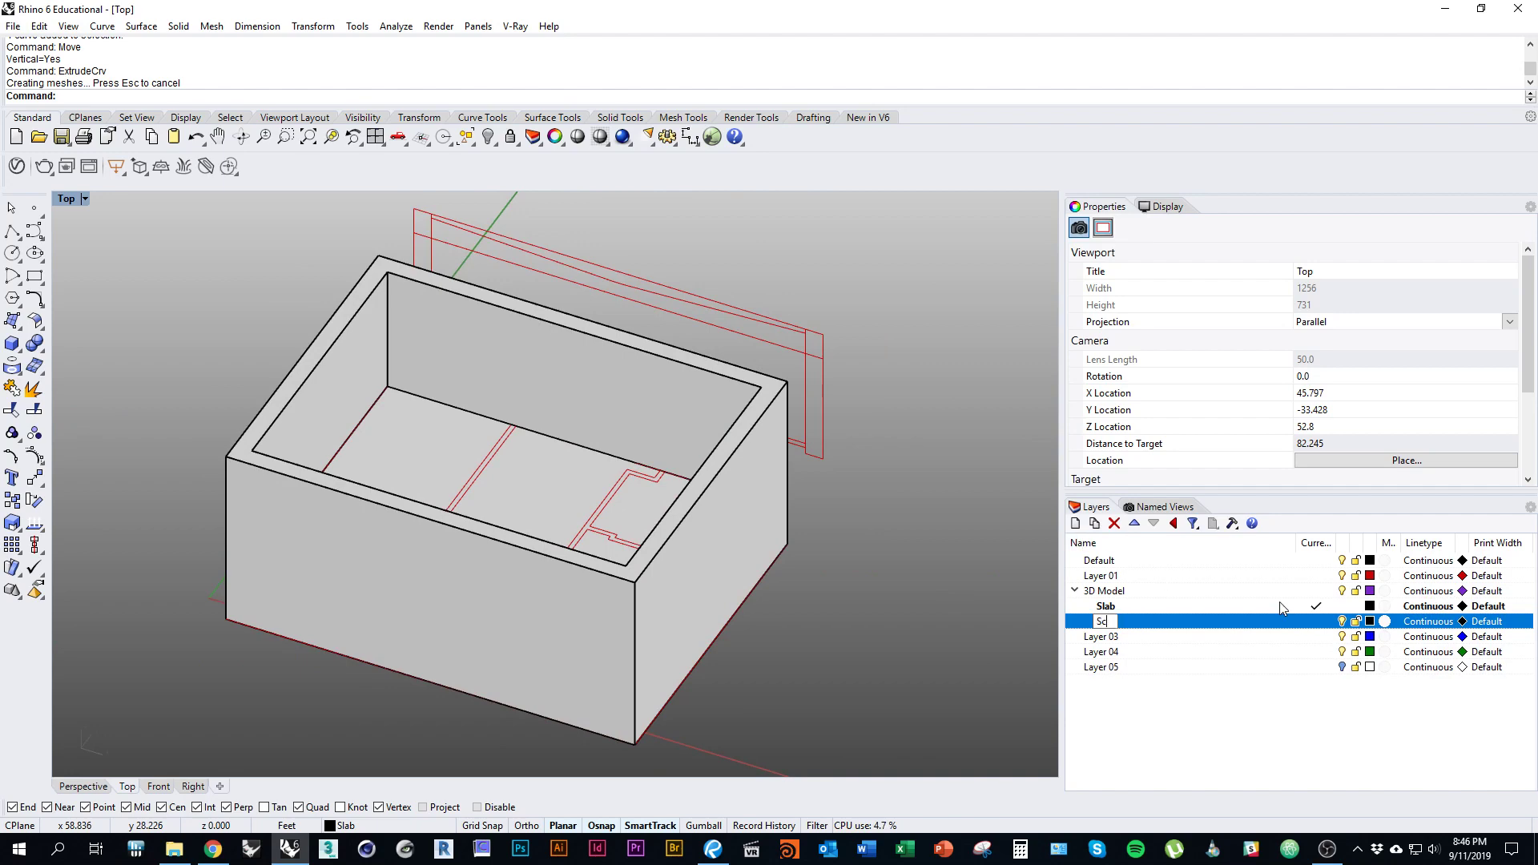
type("oria Wall")
Step: Set the Scoria Wall layer's color to a light blue-gray, RGB 182, 195, 202
left_click(1370, 622)
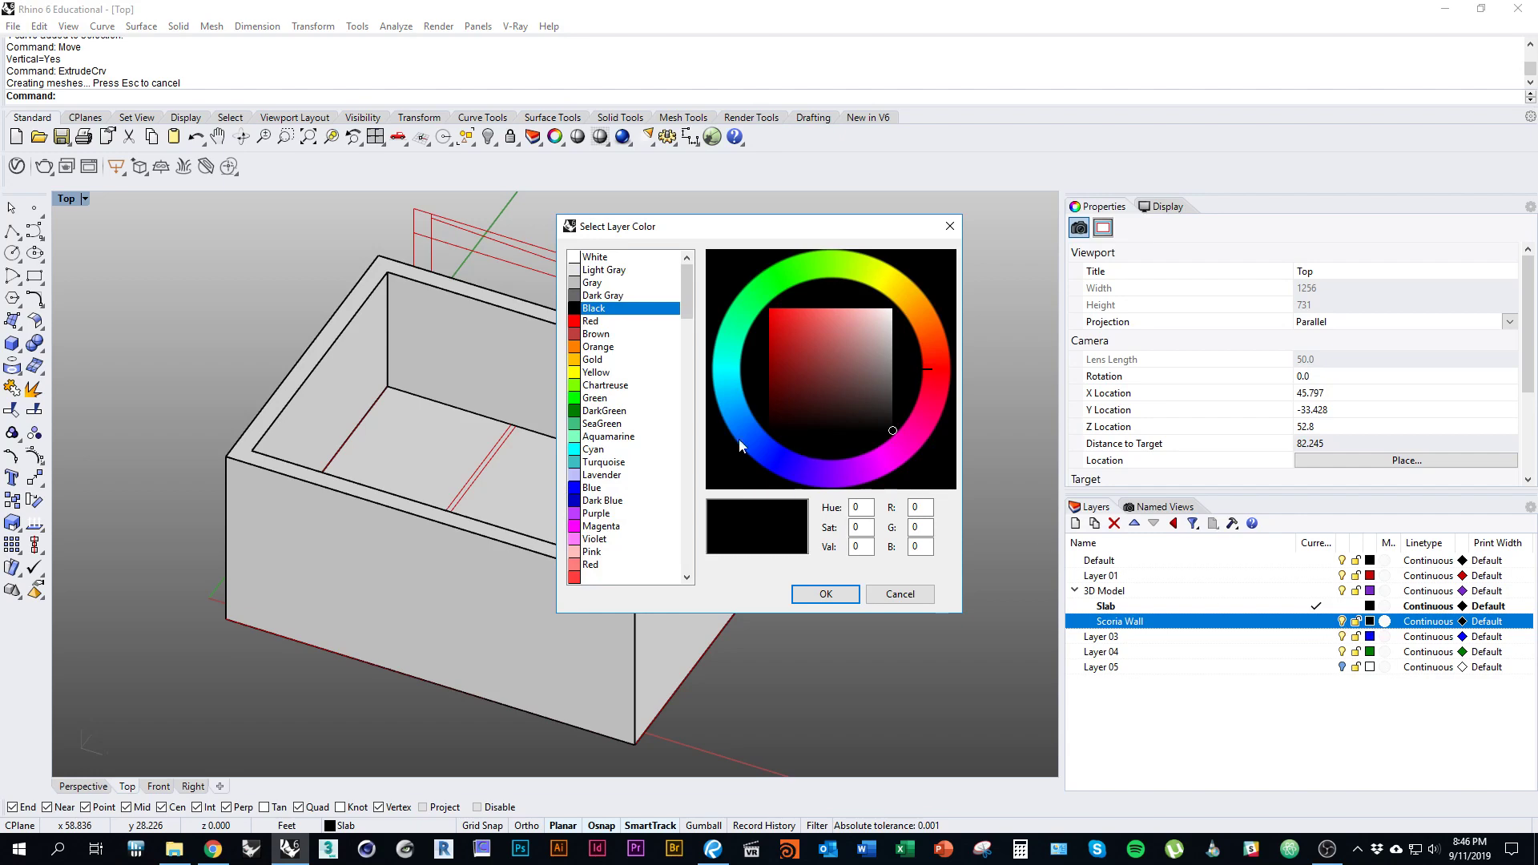
left_click(595, 514)
left_click_drag(854, 364, 876, 326)
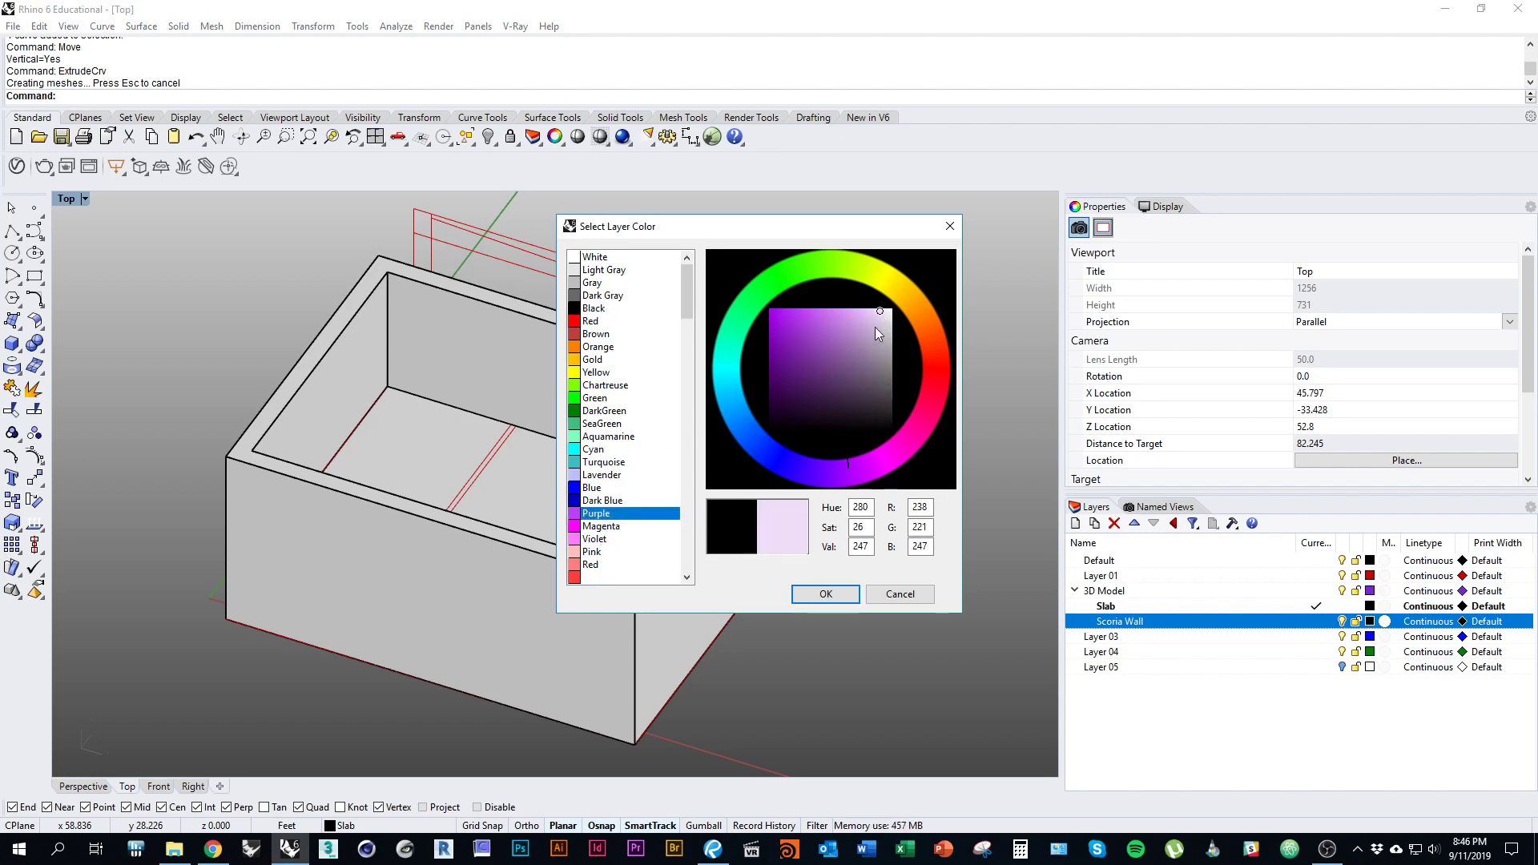
left_click(744, 406)
left_click(881, 334)
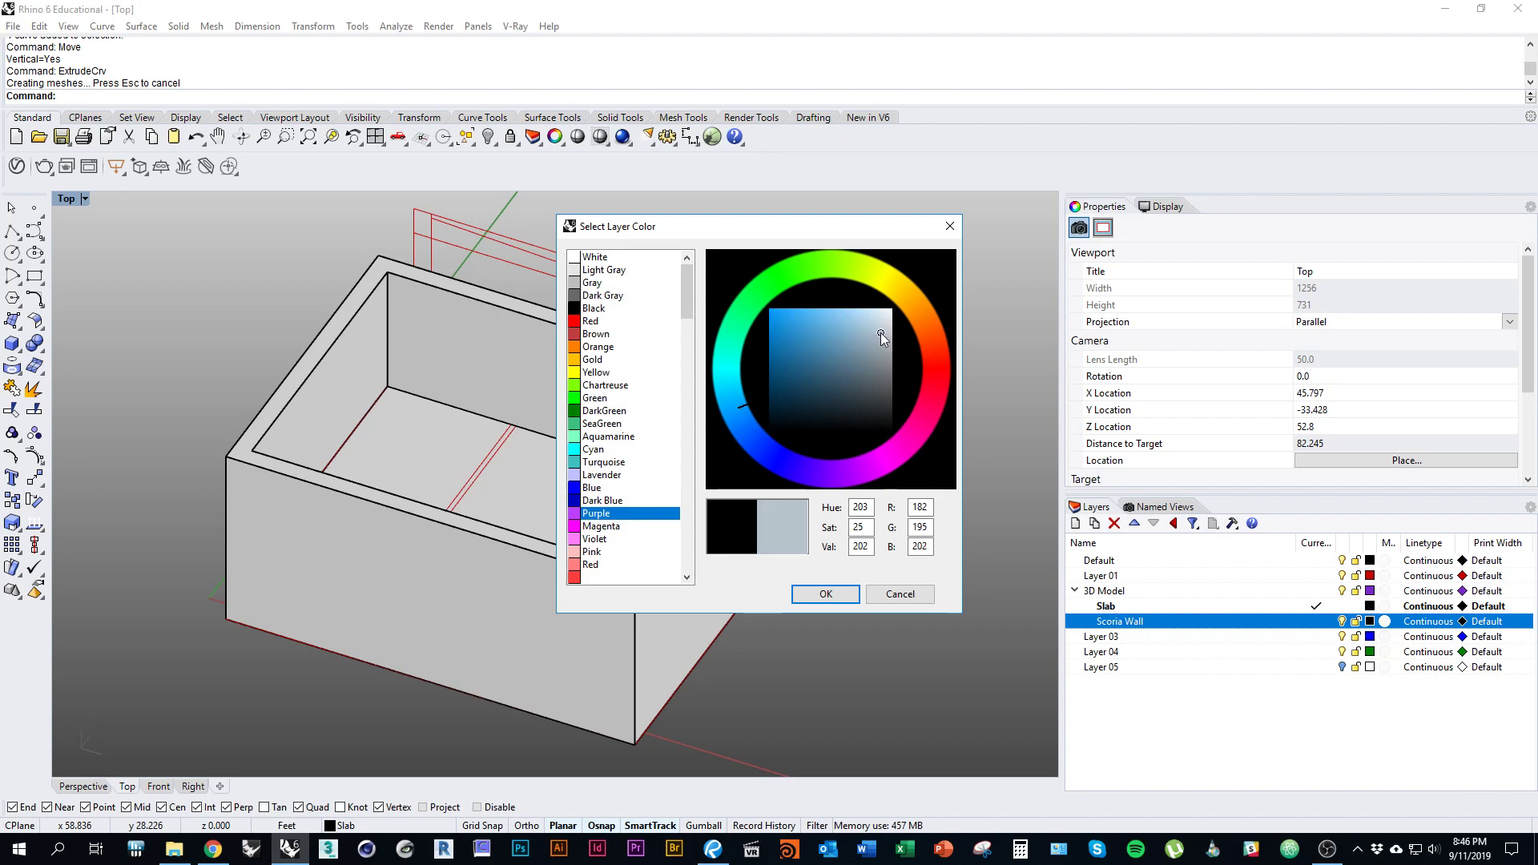
left_click(826, 594)
Step: Move the extruded exterior wall solid onto the Scoria Wall layer
left_click(700, 531)
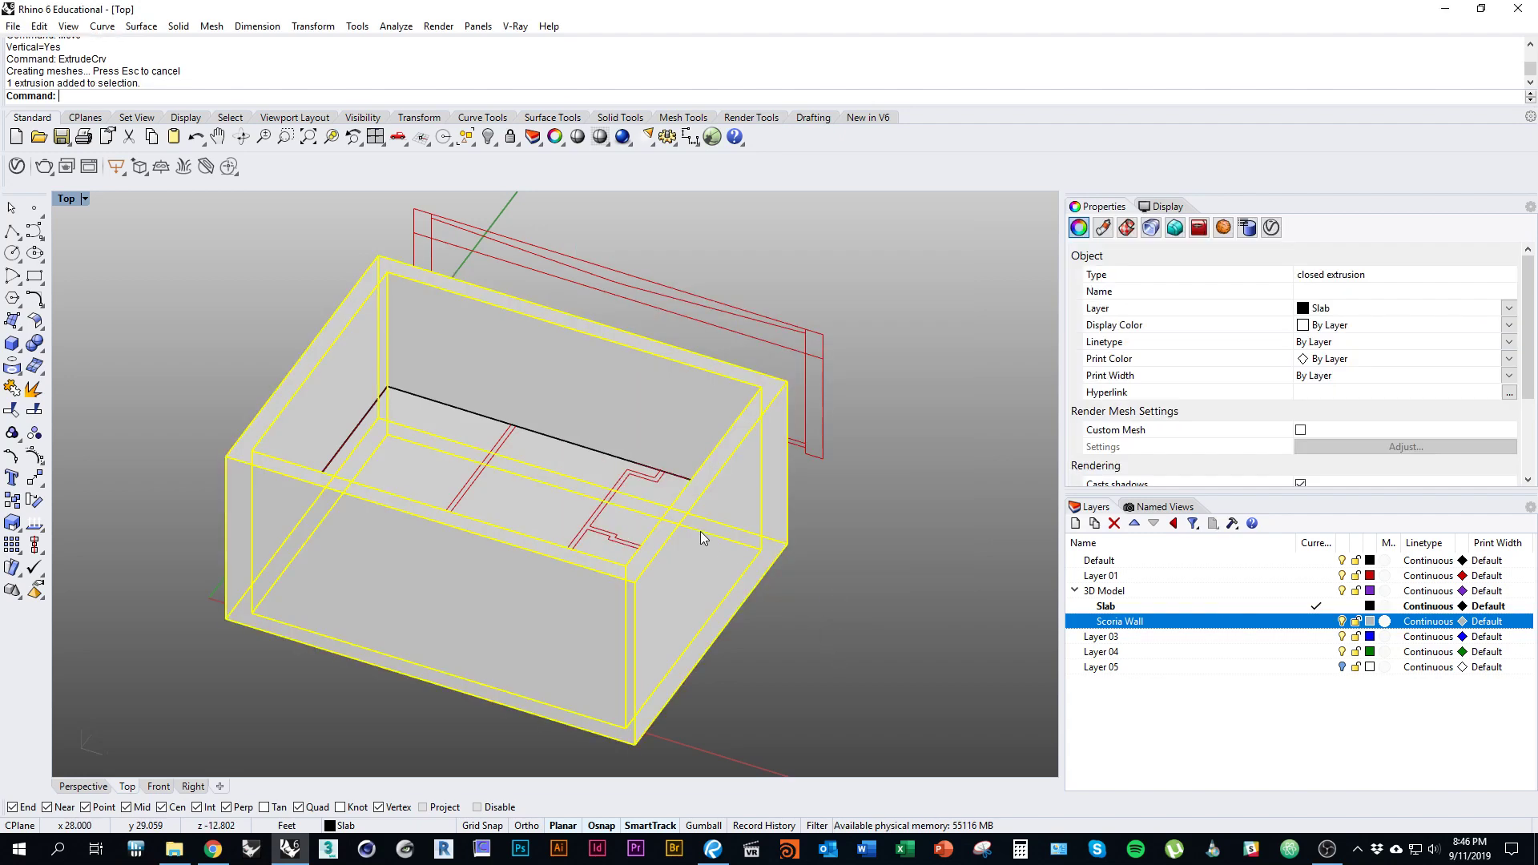
right_click(1162, 623)
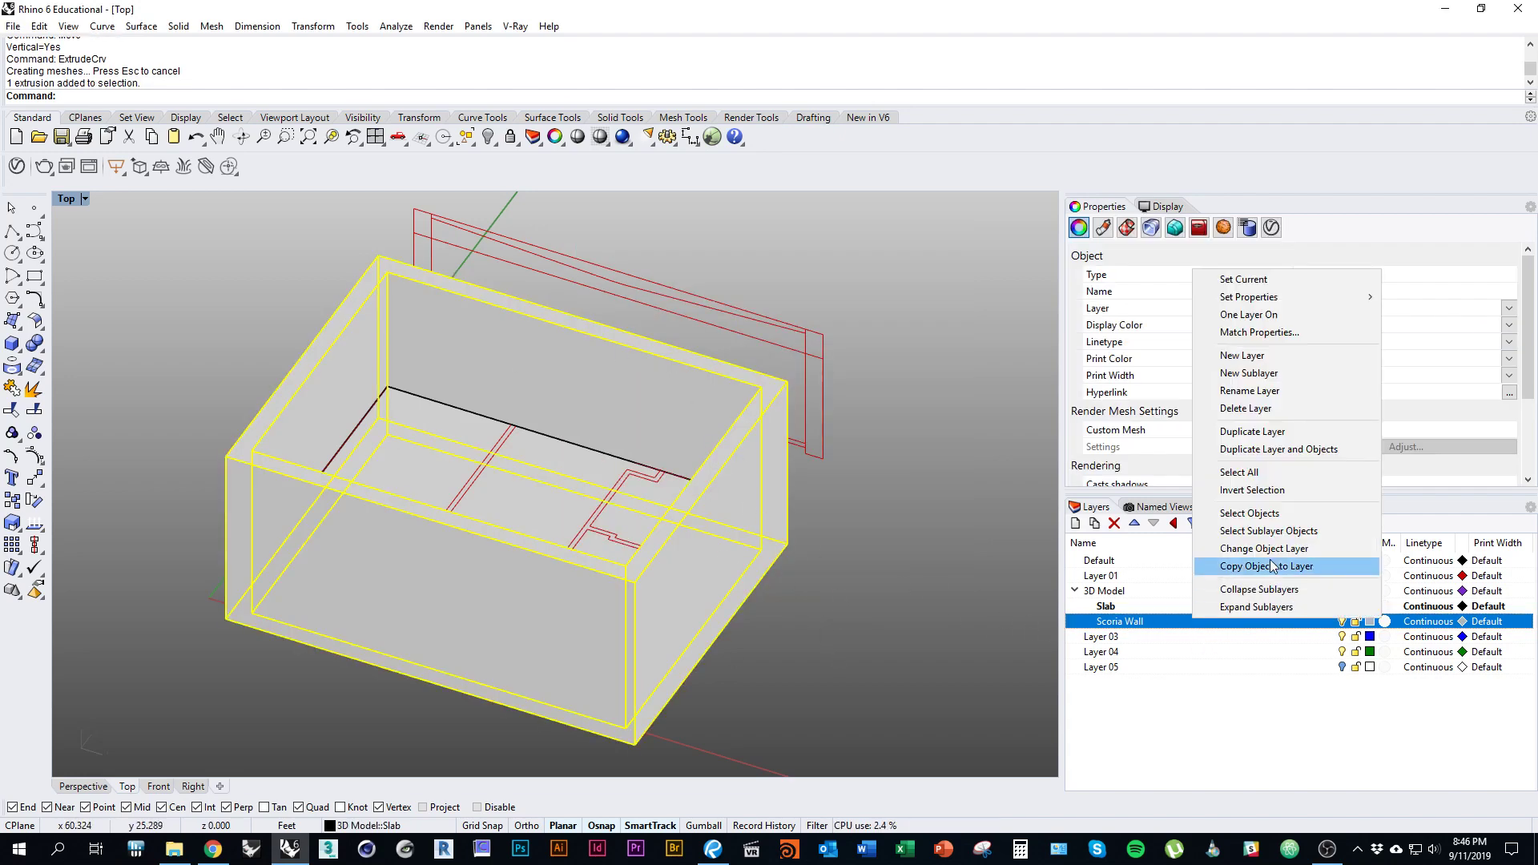
left_click(1265, 542)
Step: Copy the inner wall outline at the wall's foot with Vertical=Yes, up to the section's lower roof line at z = 9 ft
scroll(792, 649, "down", 1)
right_click_drag(792, 649, 693, 682)
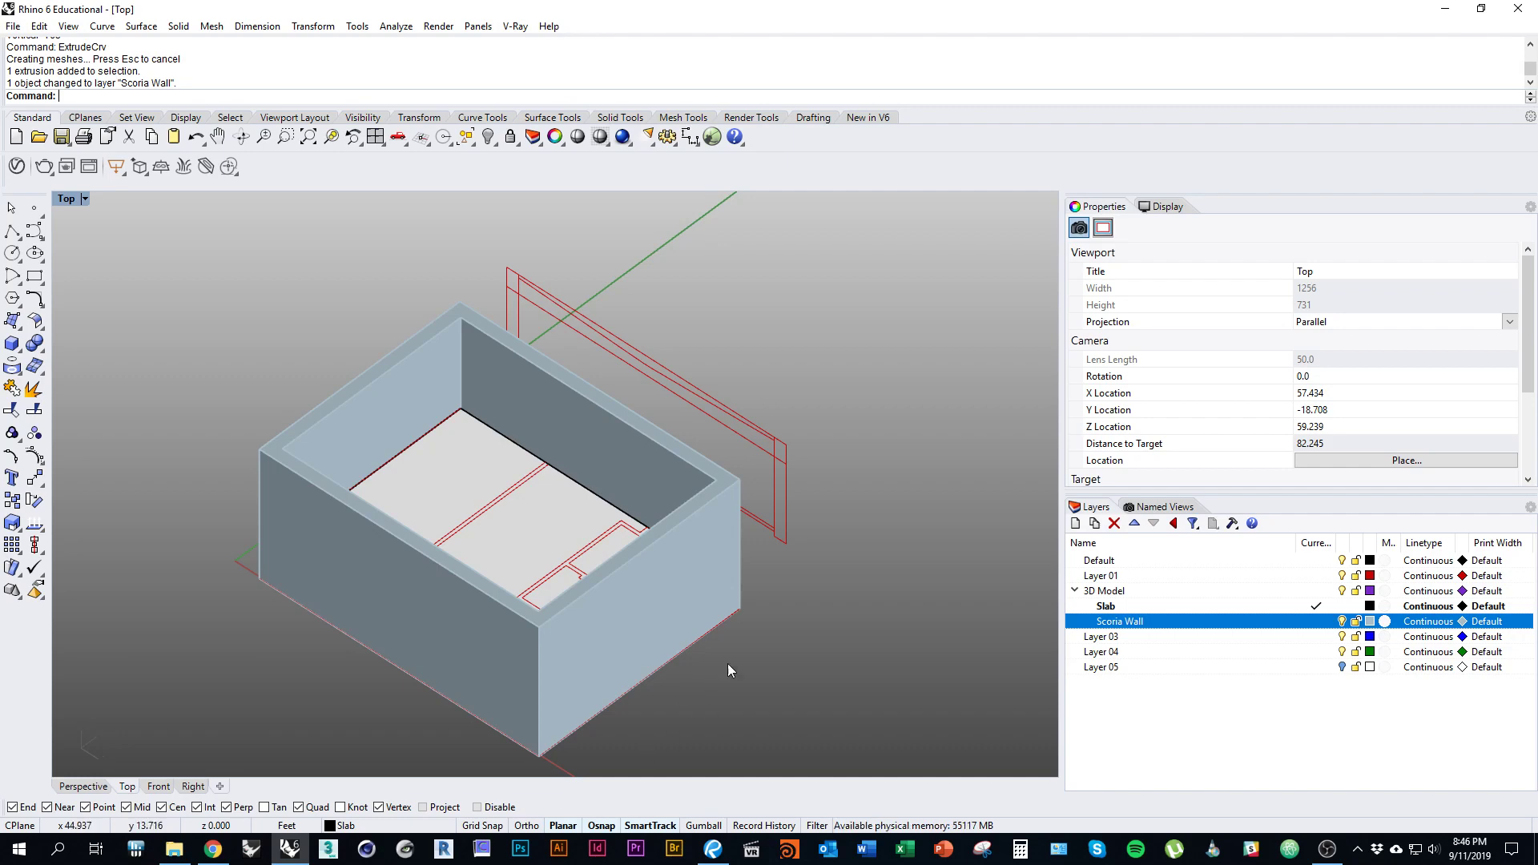
right_click_drag(727, 663, 702, 578)
right_click_drag(642, 609, 812, 438, "ctrl+shift")
left_click(768, 455)
left_click(839, 492)
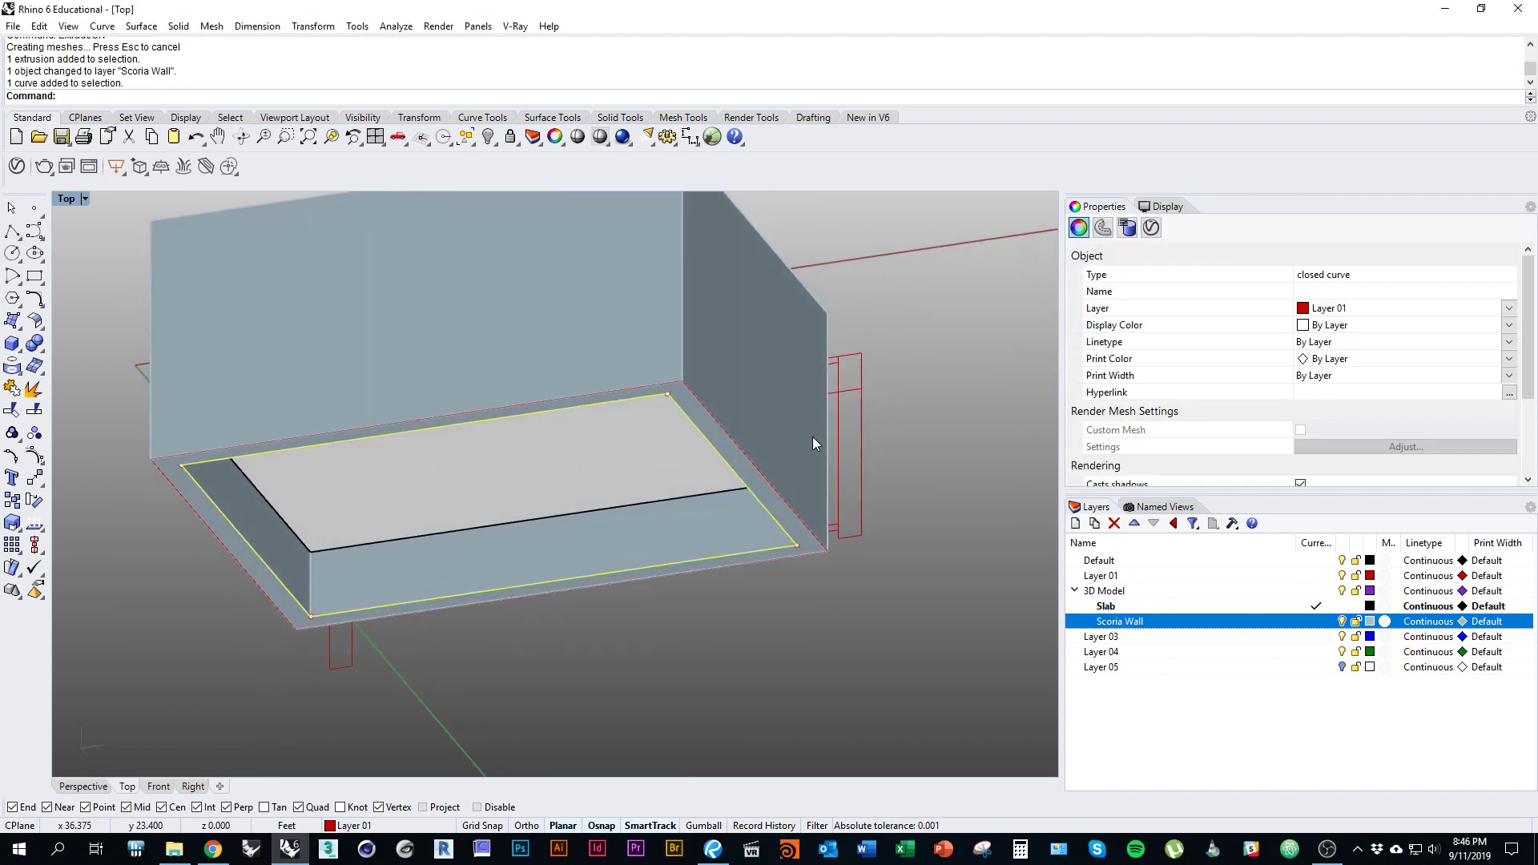
right_click_drag(415, 564, 757, 663, "ctrl+shift")
right_click_drag(819, 553, 762, 561, "shift")
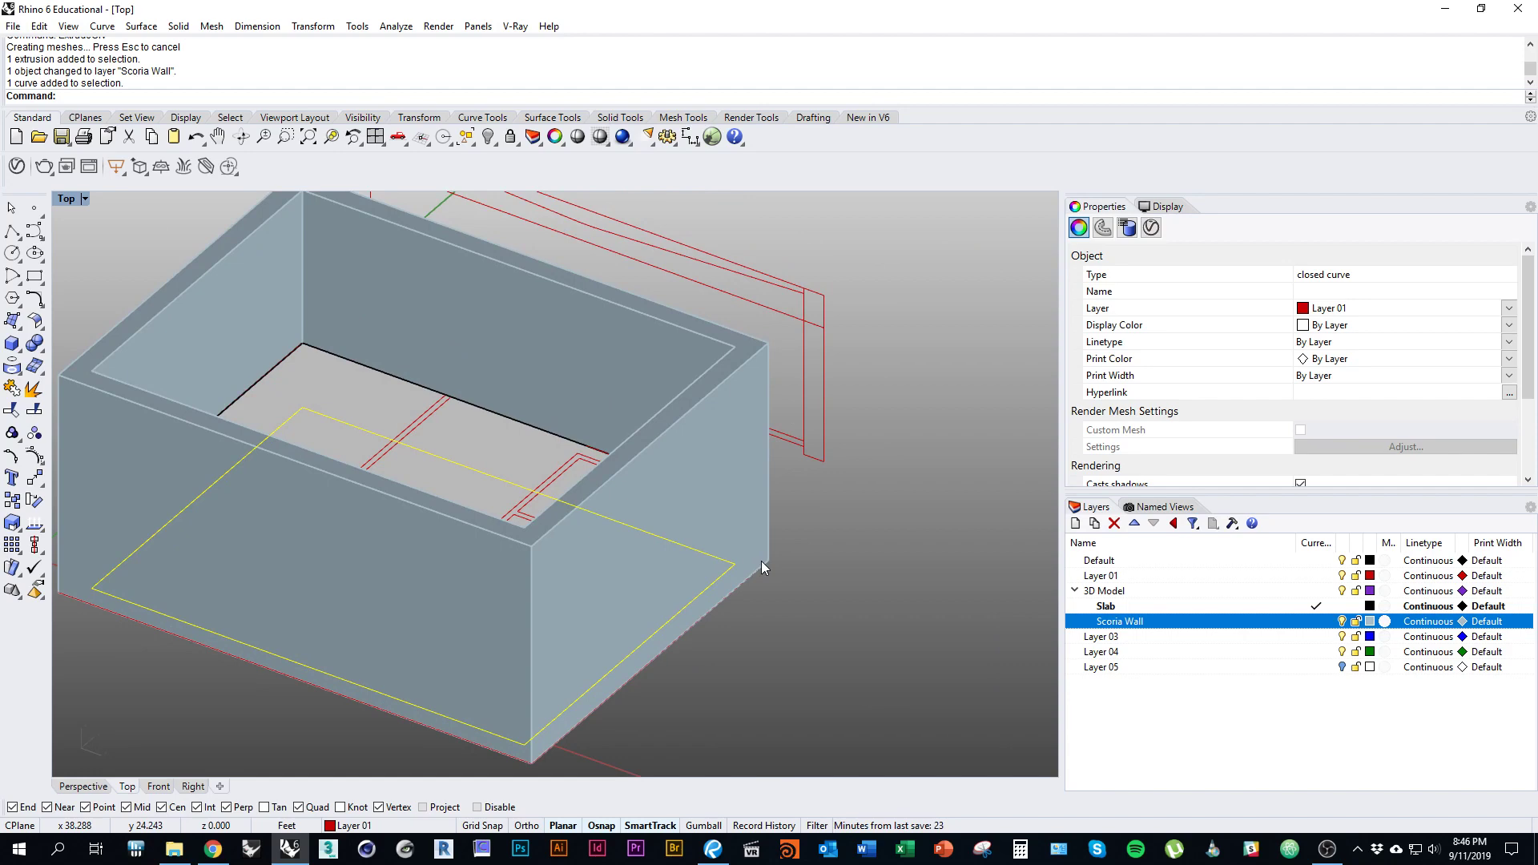
key("Return")
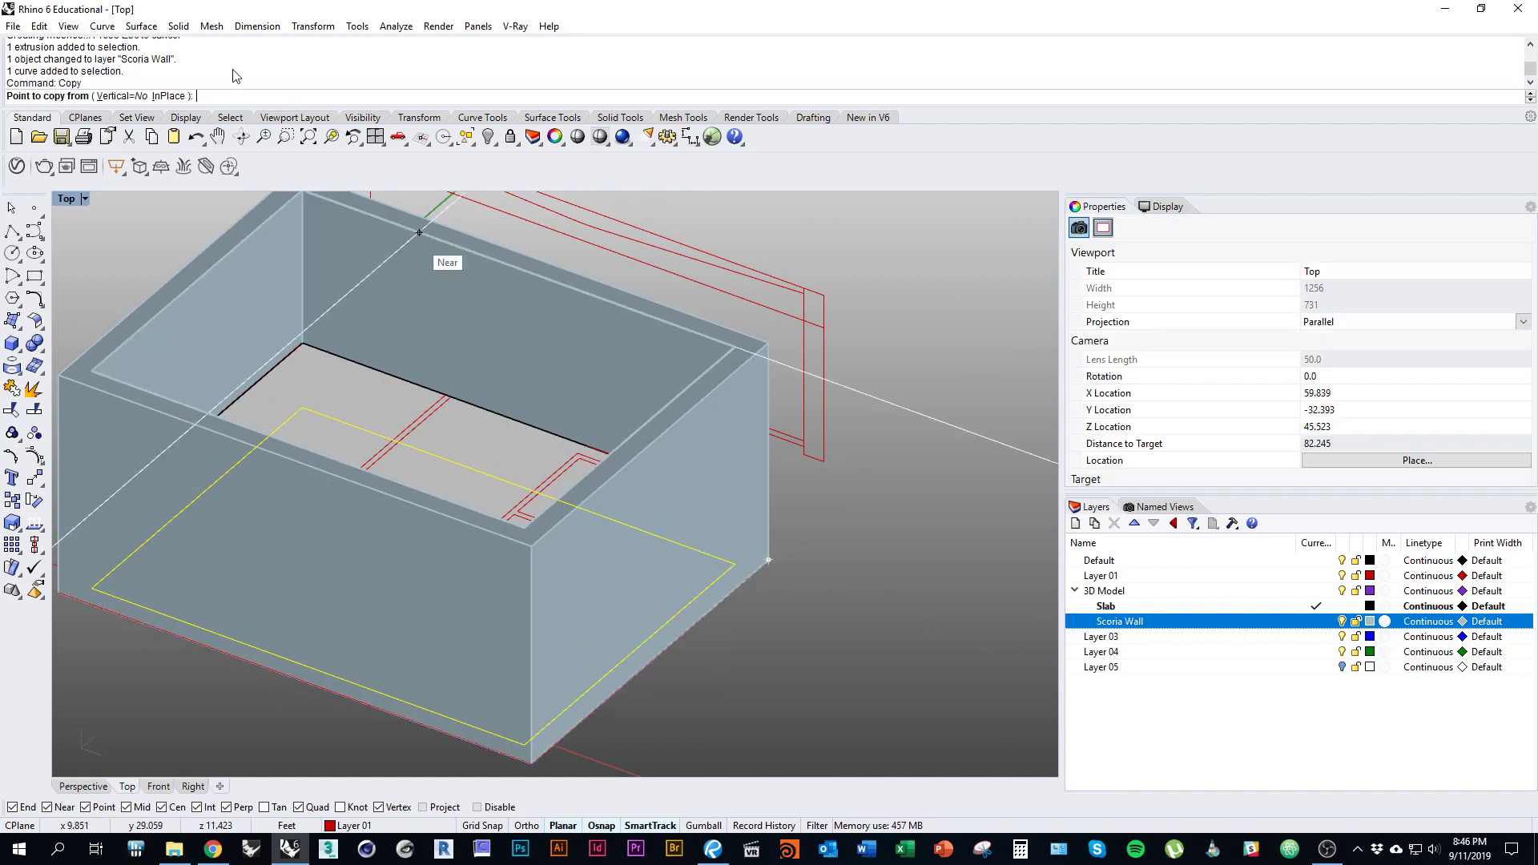
left_click(120, 96)
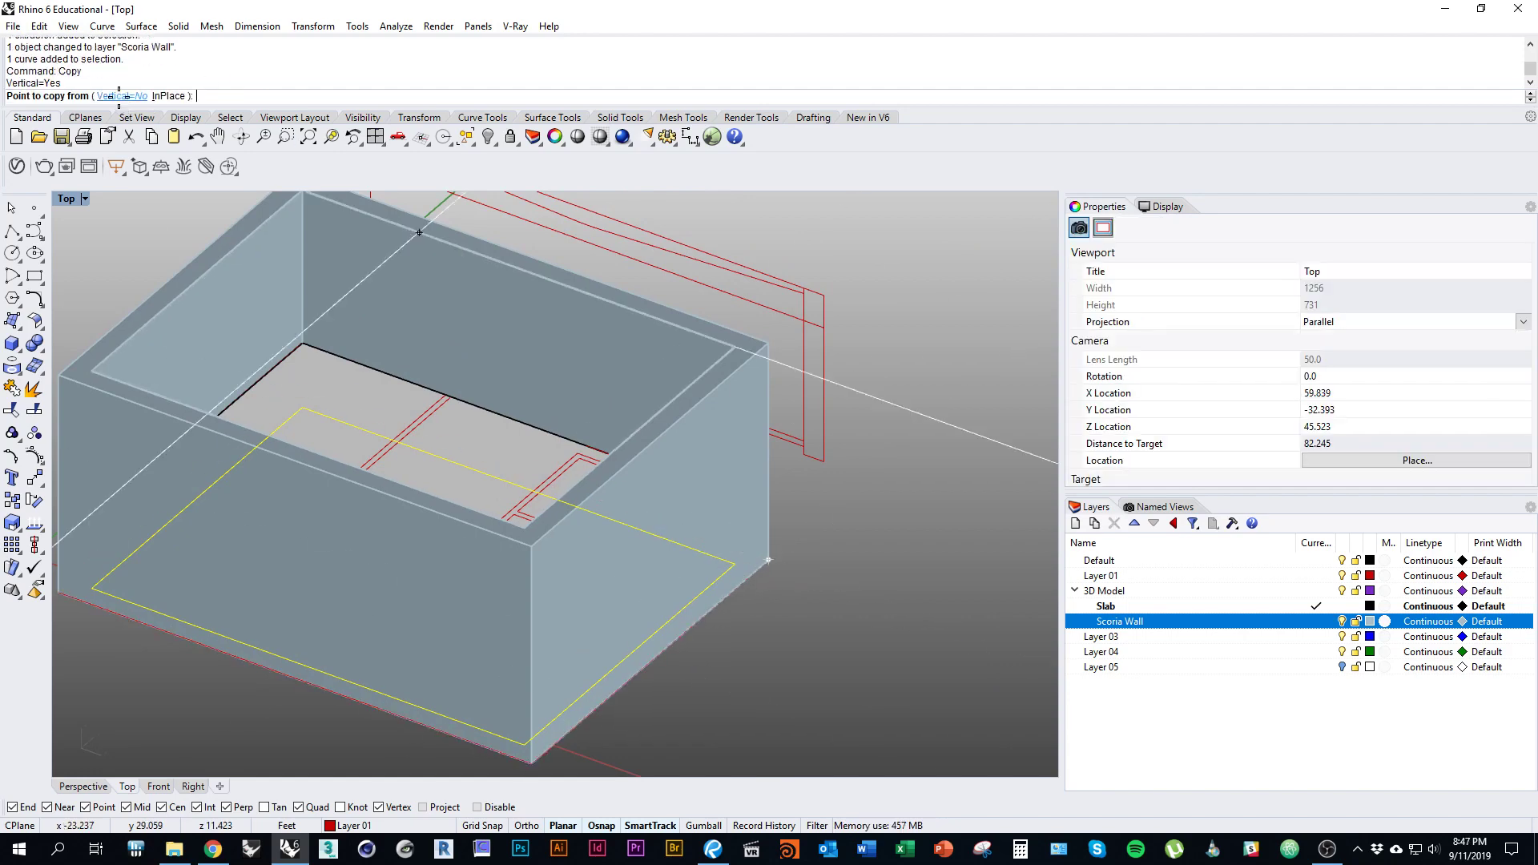
right_click_drag(639, 611, 672, 551, "shift")
left_click(773, 490)
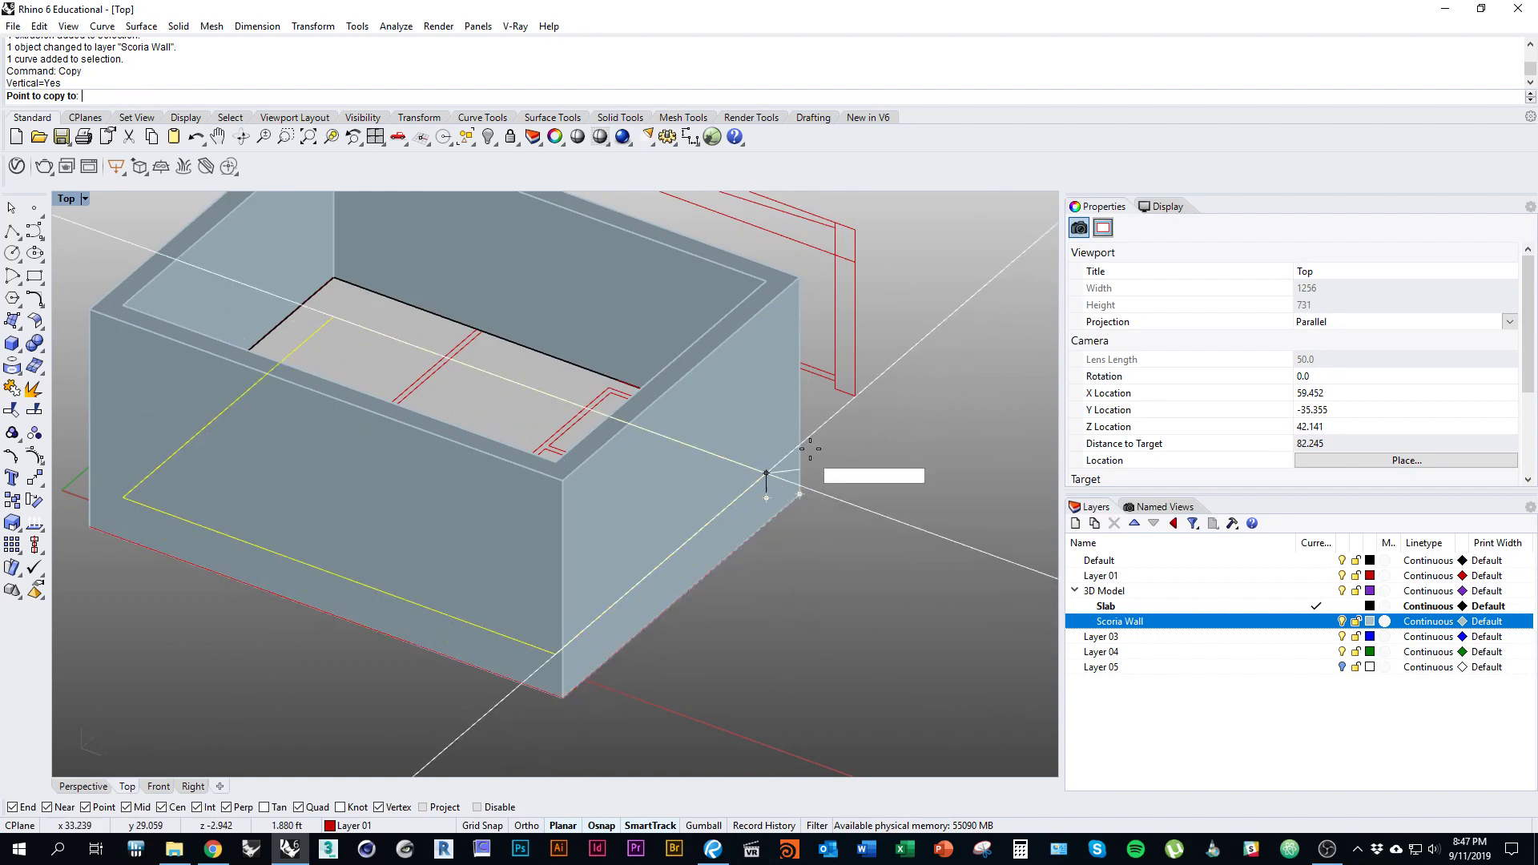
right_click_drag(834, 383, 830, 512, "shift")
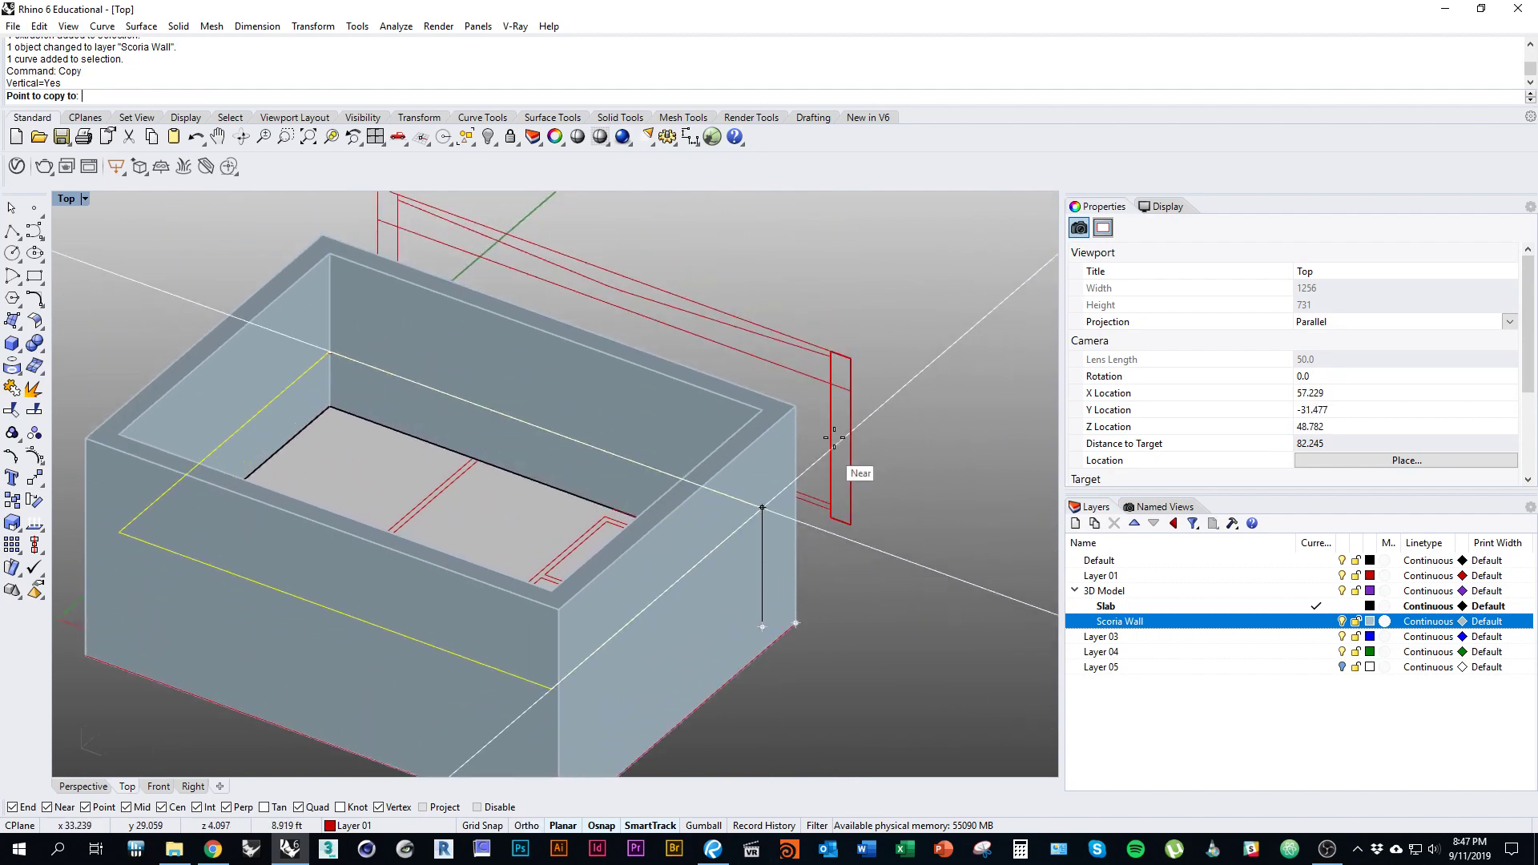
left_click(826, 390)
right_click(858, 551)
left_click(858, 648)
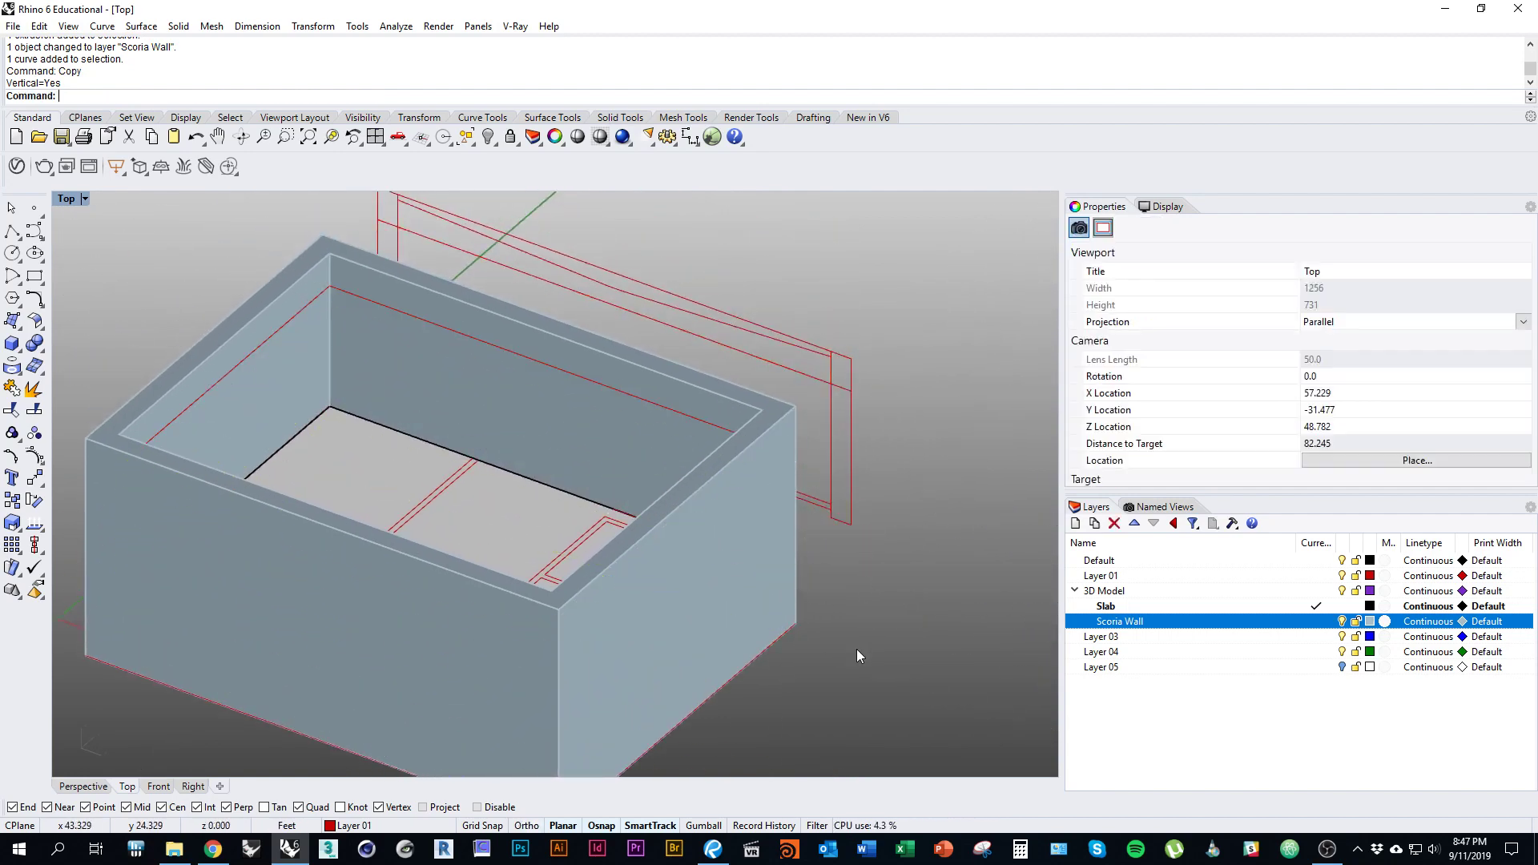
Step: Copy the raised inner outline vertically about 2.02 ft, up to where the section's bent line meets the inner wall face
right_click_drag(763, 527, 739, 599, "shift")
left_click(658, 486)
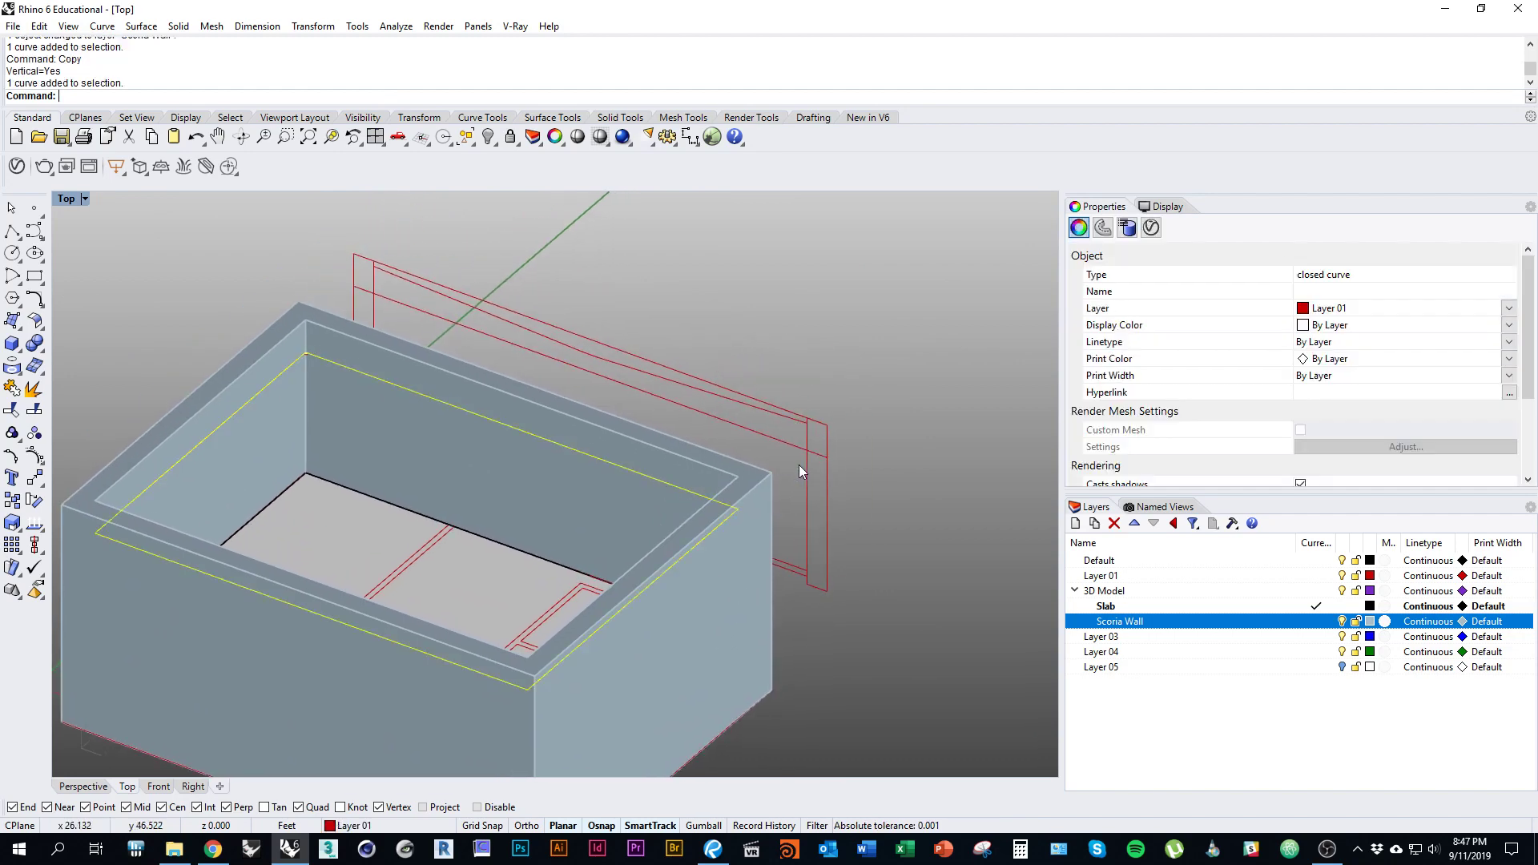
right_click_drag(800, 492, 904, 471, "shift")
scroll(793, 530, "up", 2)
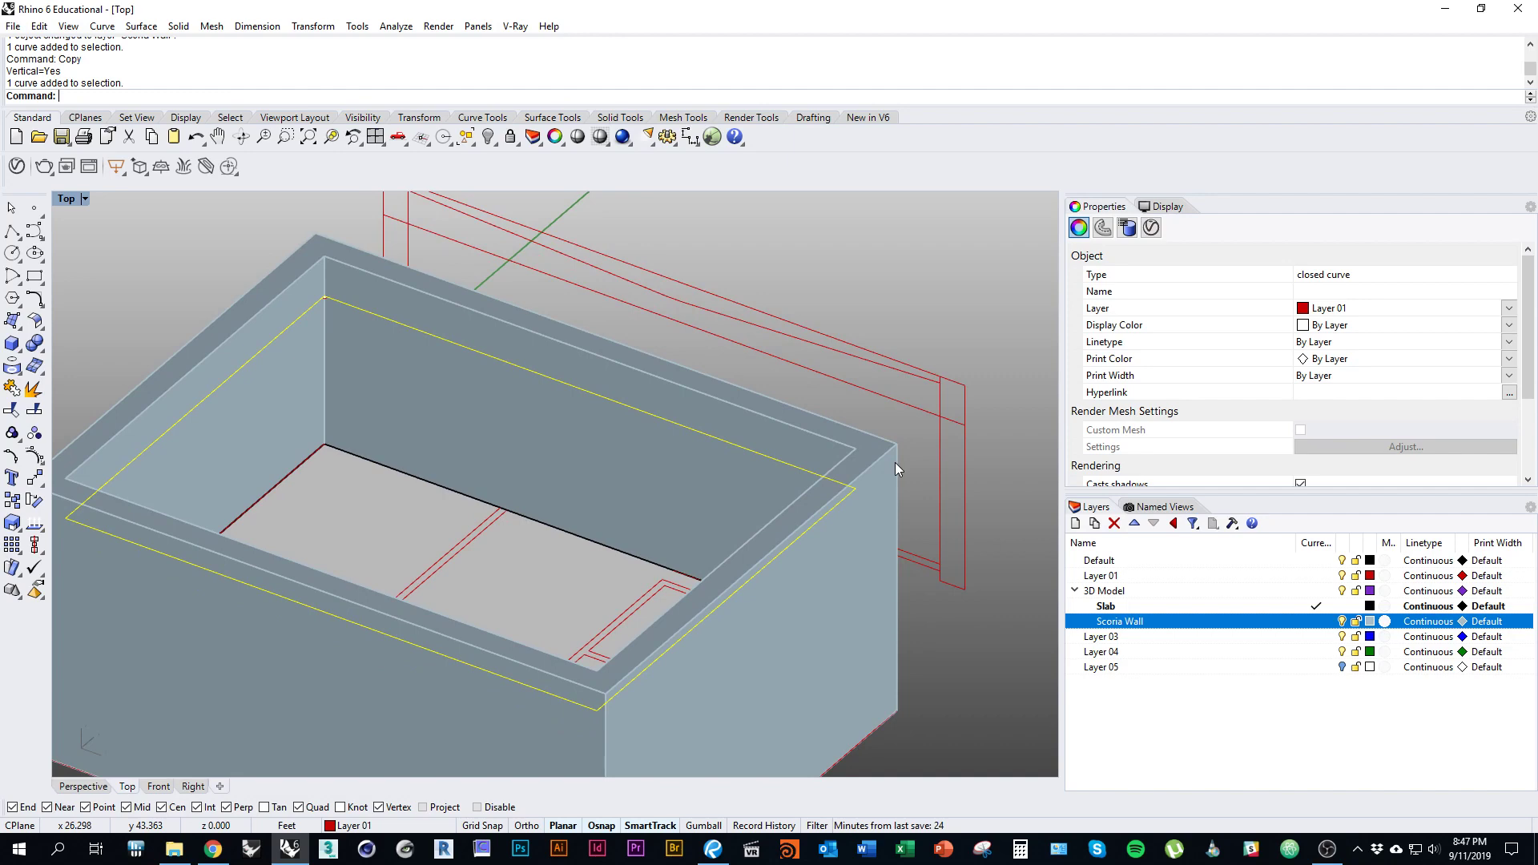
key("Return")
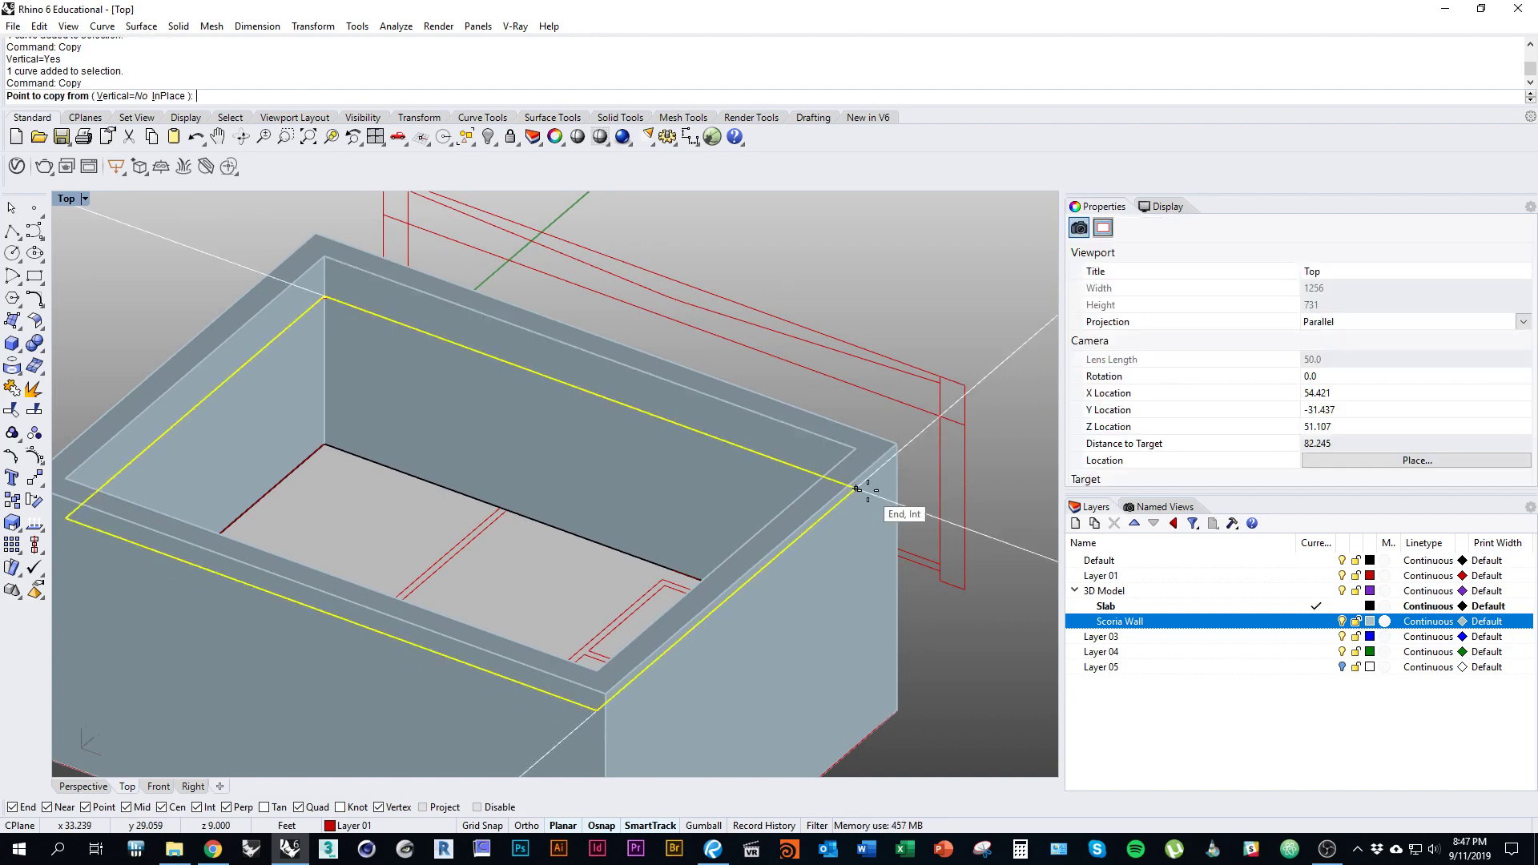
type("v")
key("Return")
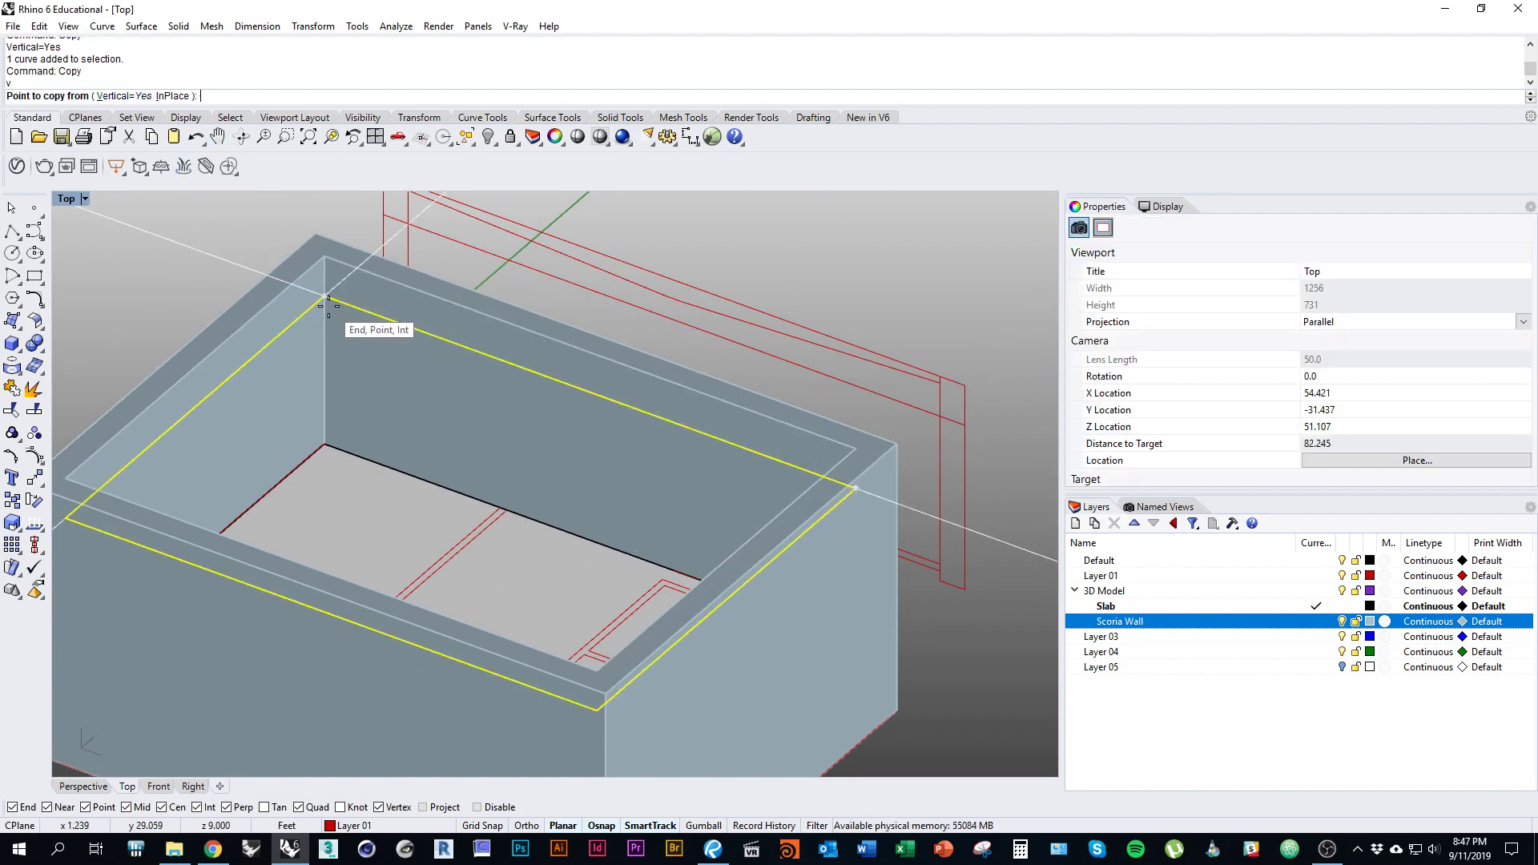
left_click(328, 305)
scroll(340, 336, "up", 5)
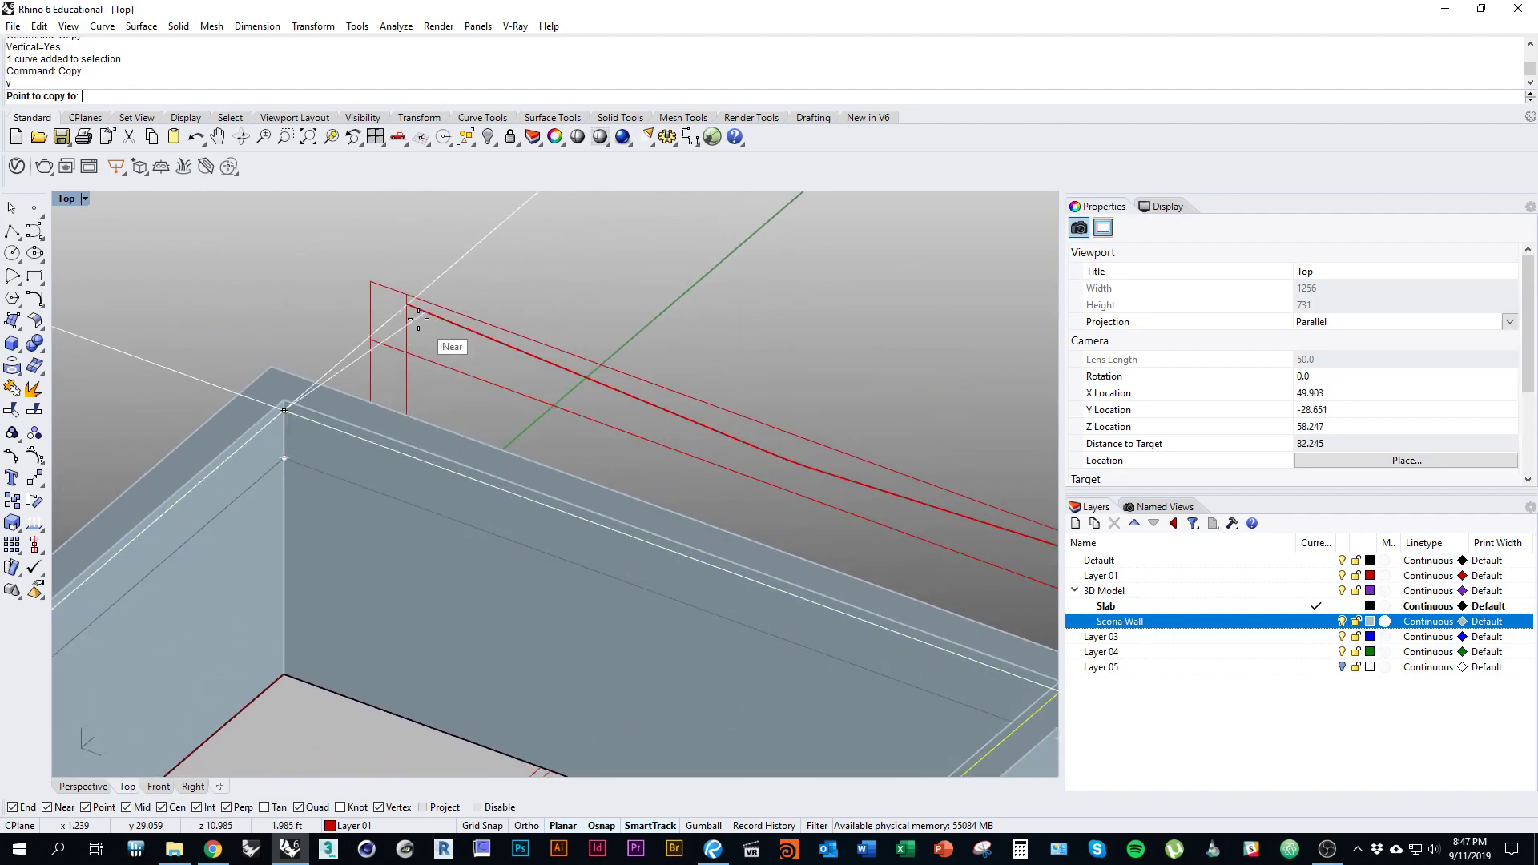
scroll(405, 304, "up", 4)
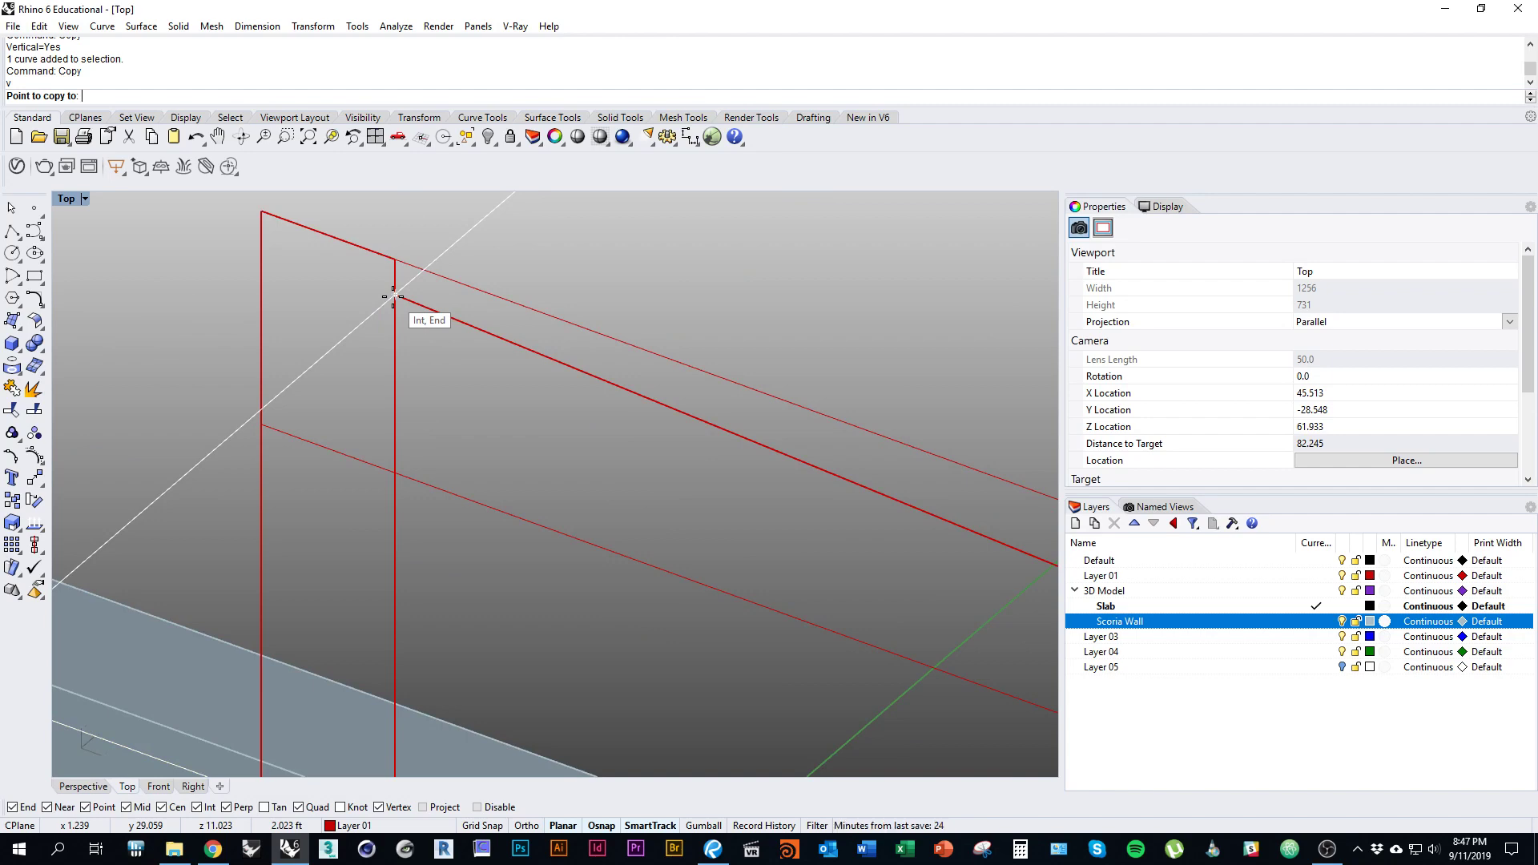
left_click(394, 296)
scroll(468, 280, "down", 12)
right_click(469, 378)
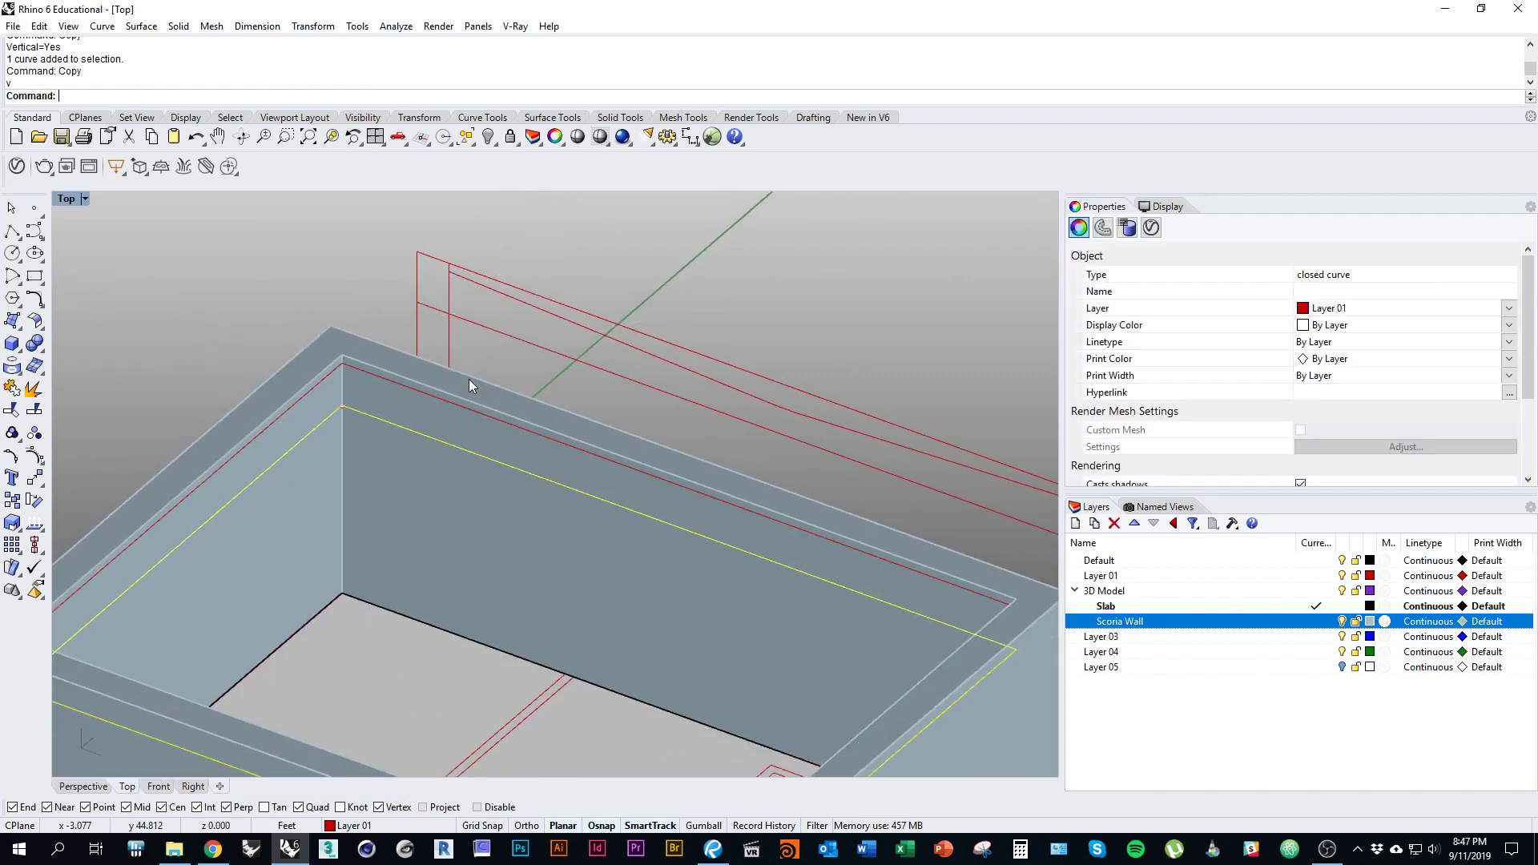
scroll(497, 503, "down", 2)
right_click_drag(497, 503, 410, 450)
scroll(413, 436, "down", 2)
key("Escape")
right_click_drag(329, 403, 387, 448)
scroll(551, 478, "up", 1)
right_click_drag(641, 498, 585, 498)
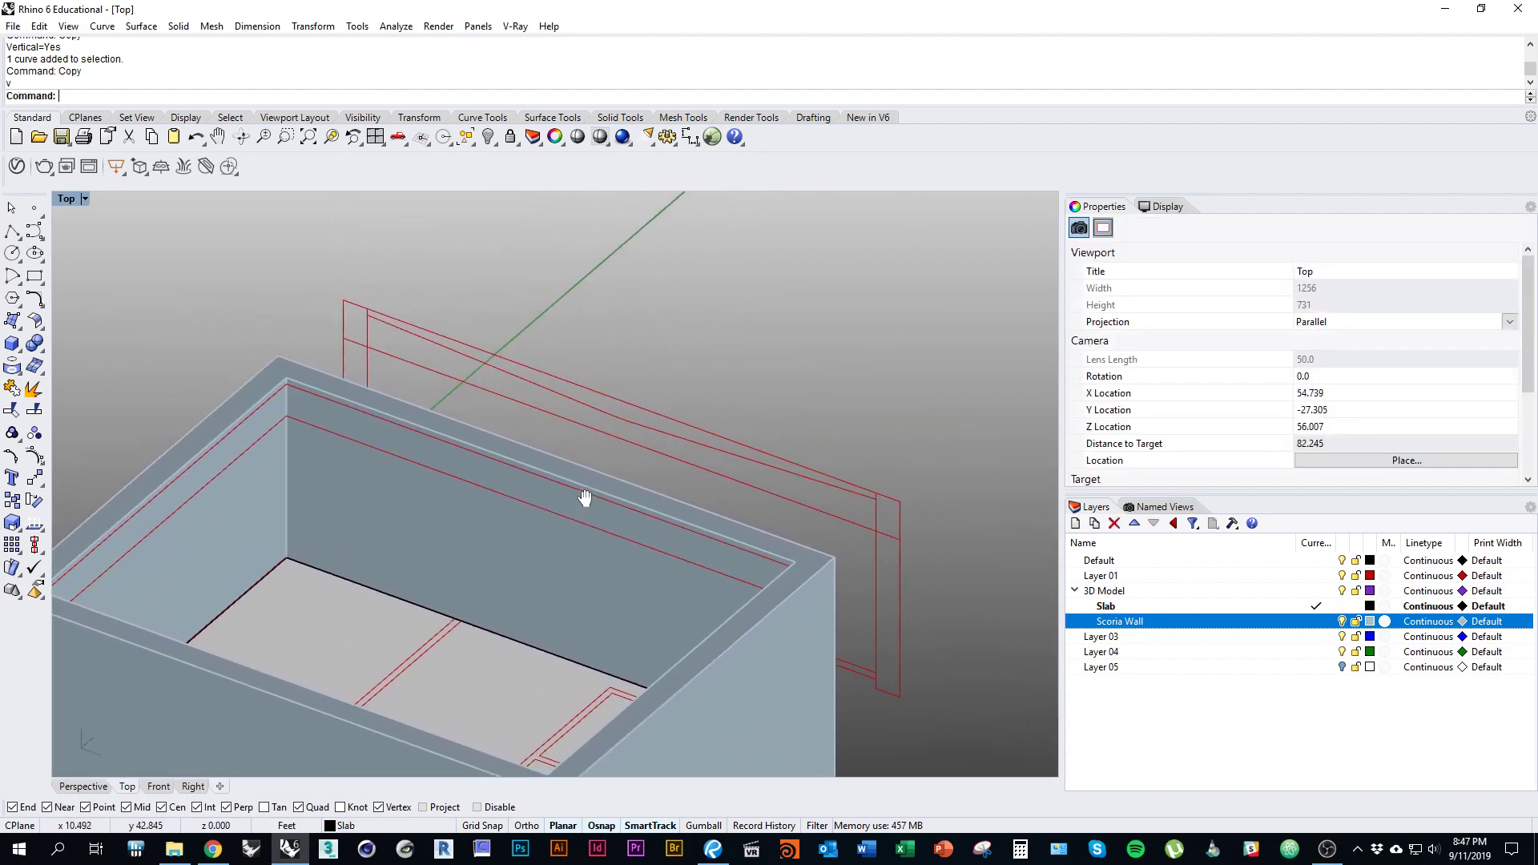
right_click_drag(644, 437, 617, 430)
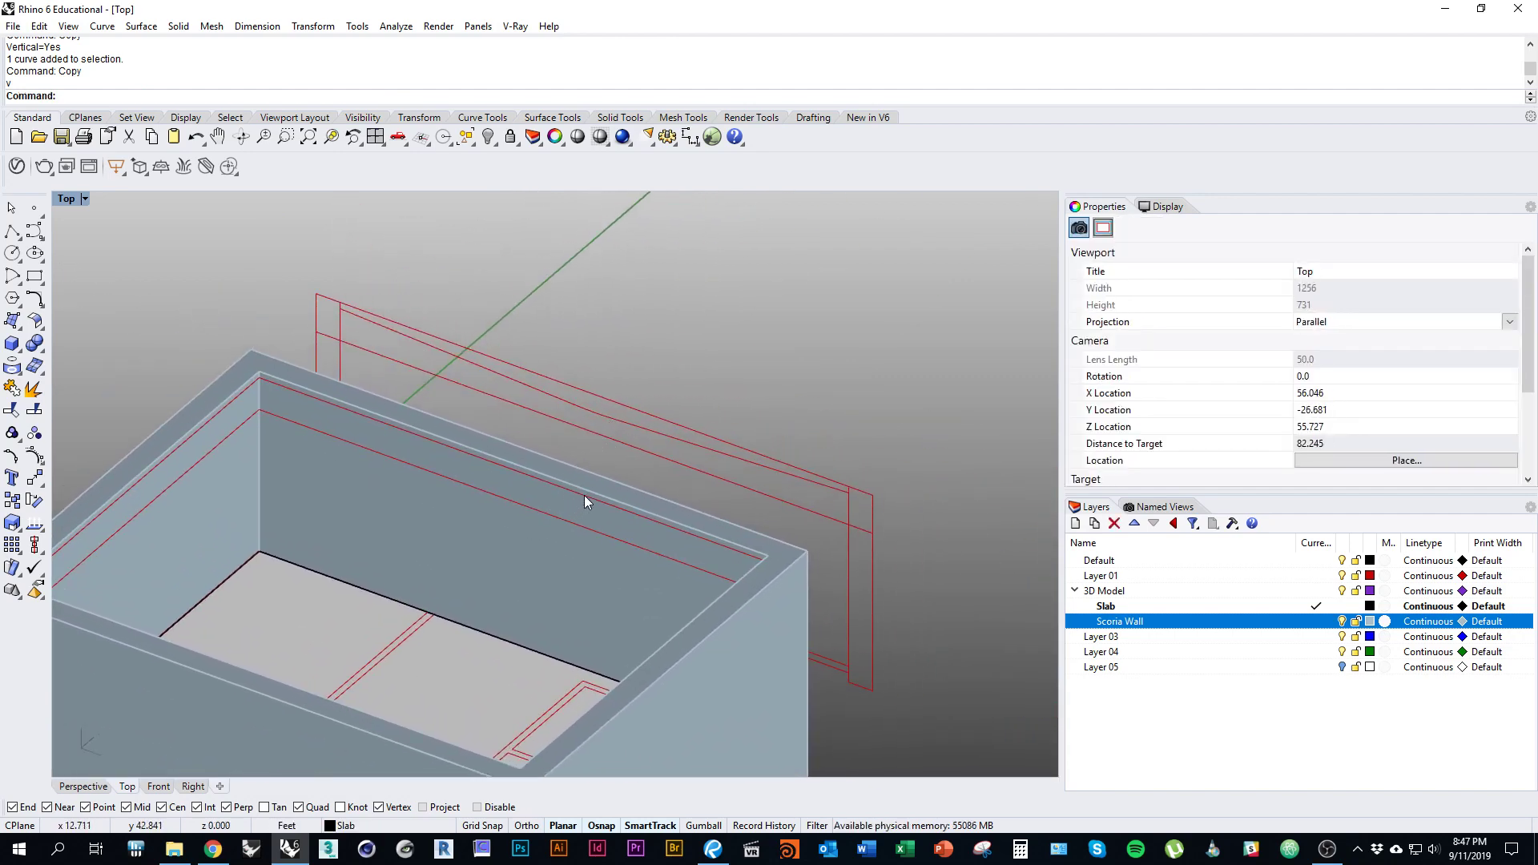
left_click(594, 418)
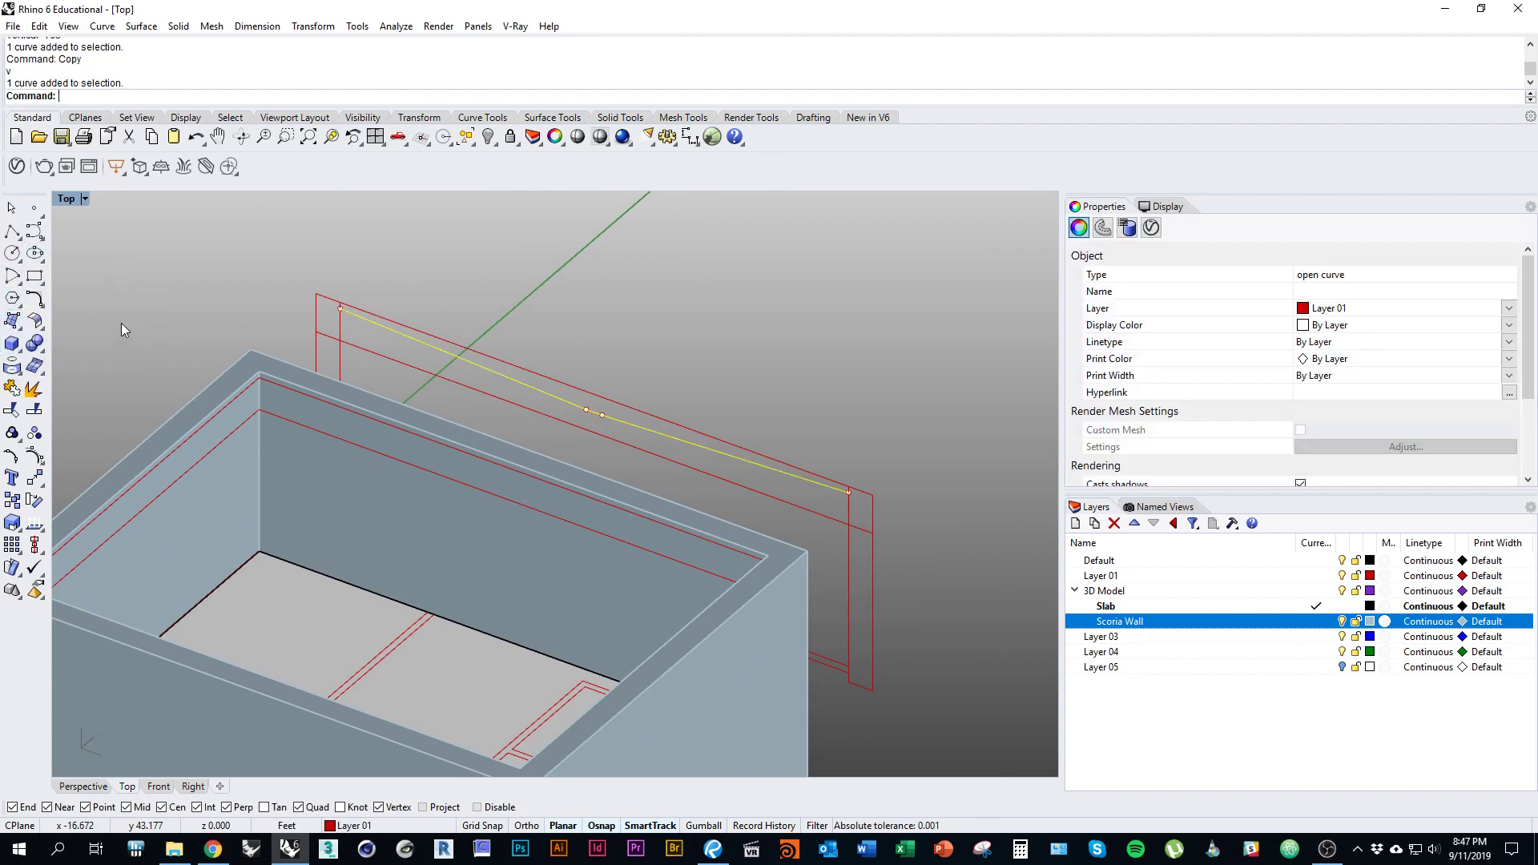
right_click_drag(566, 419, 591, 420)
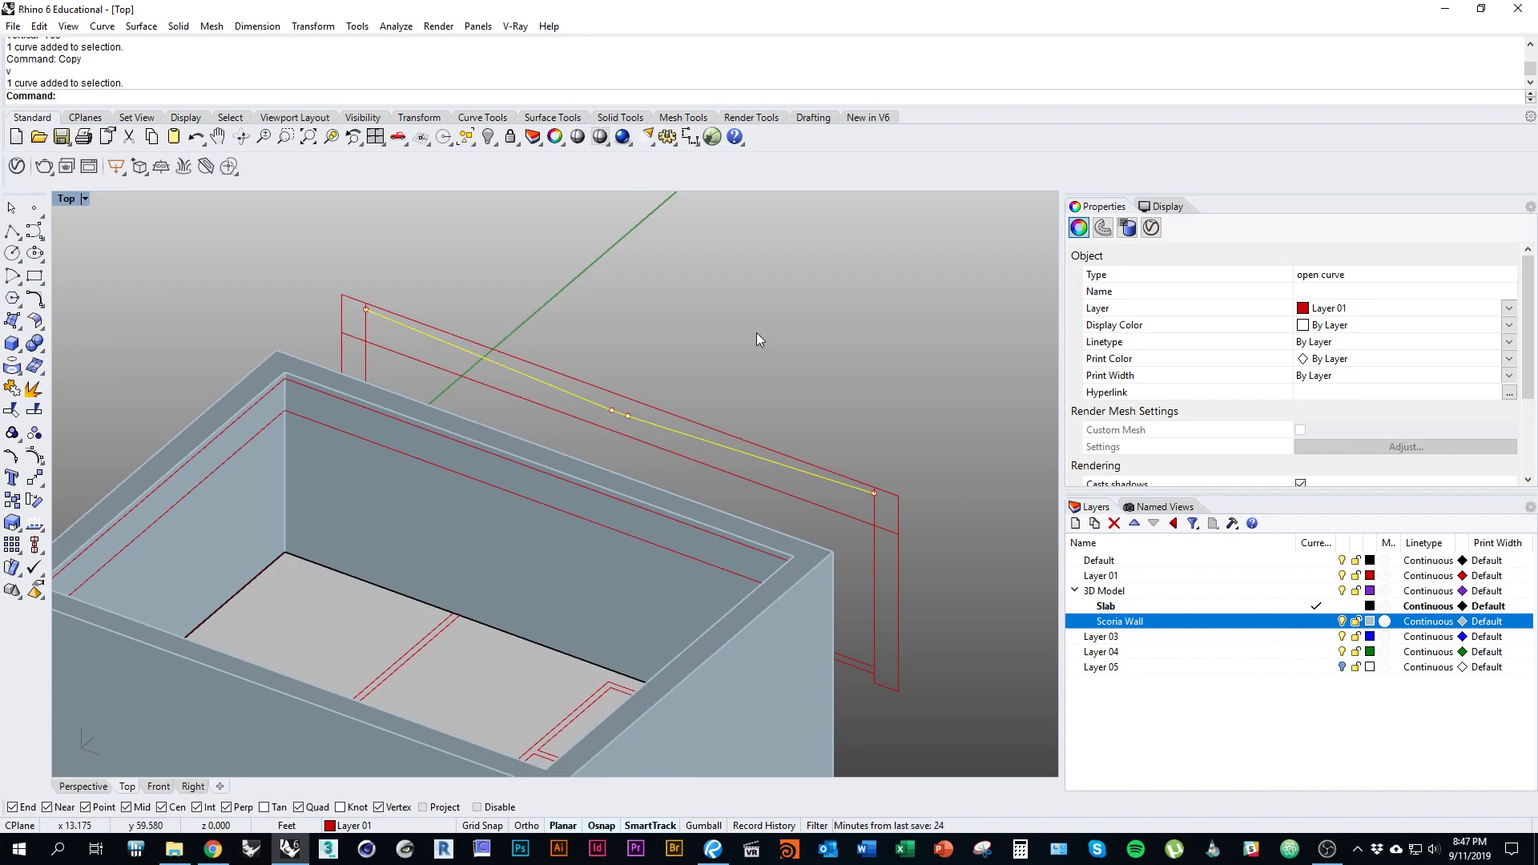
left_click(20, 327)
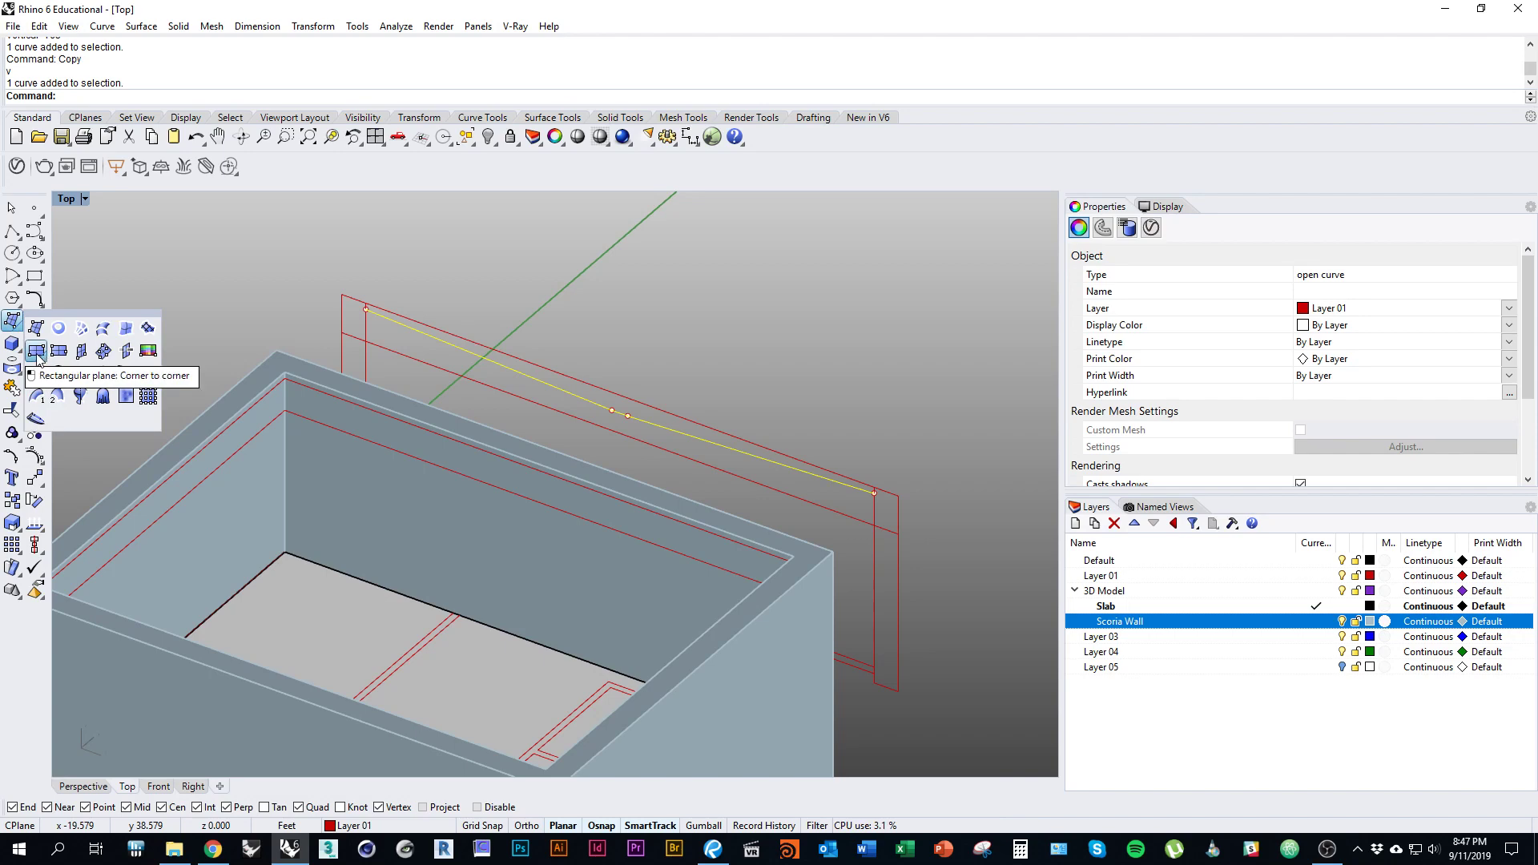
left_click(218, 316)
Step: Create a Plane about 1 ft long with the Center option, centred on the short middle segment of the section's bent line
type("Pla")
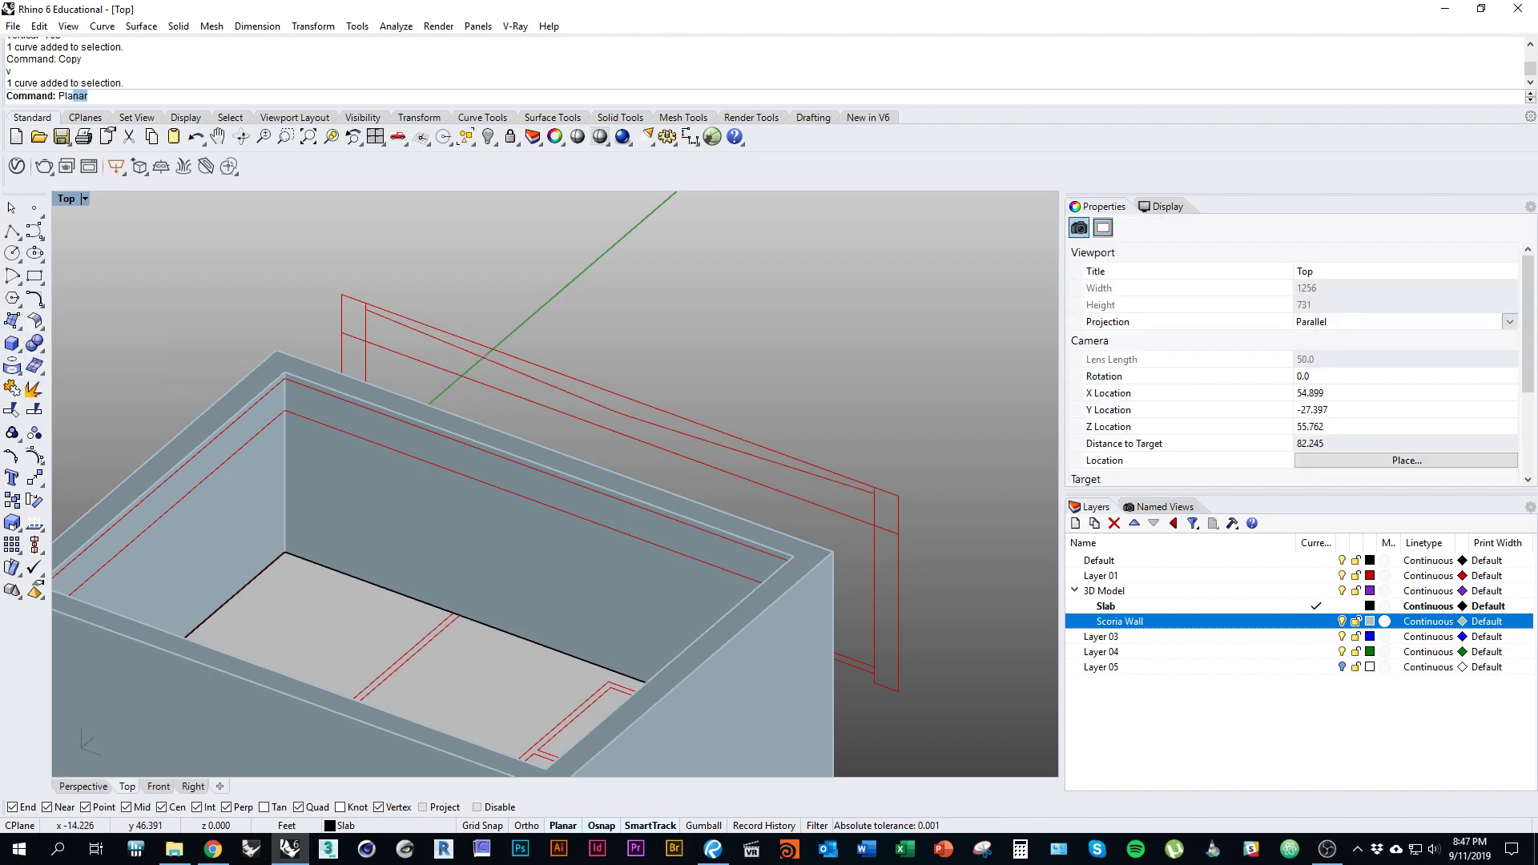
type("ne")
key("Return")
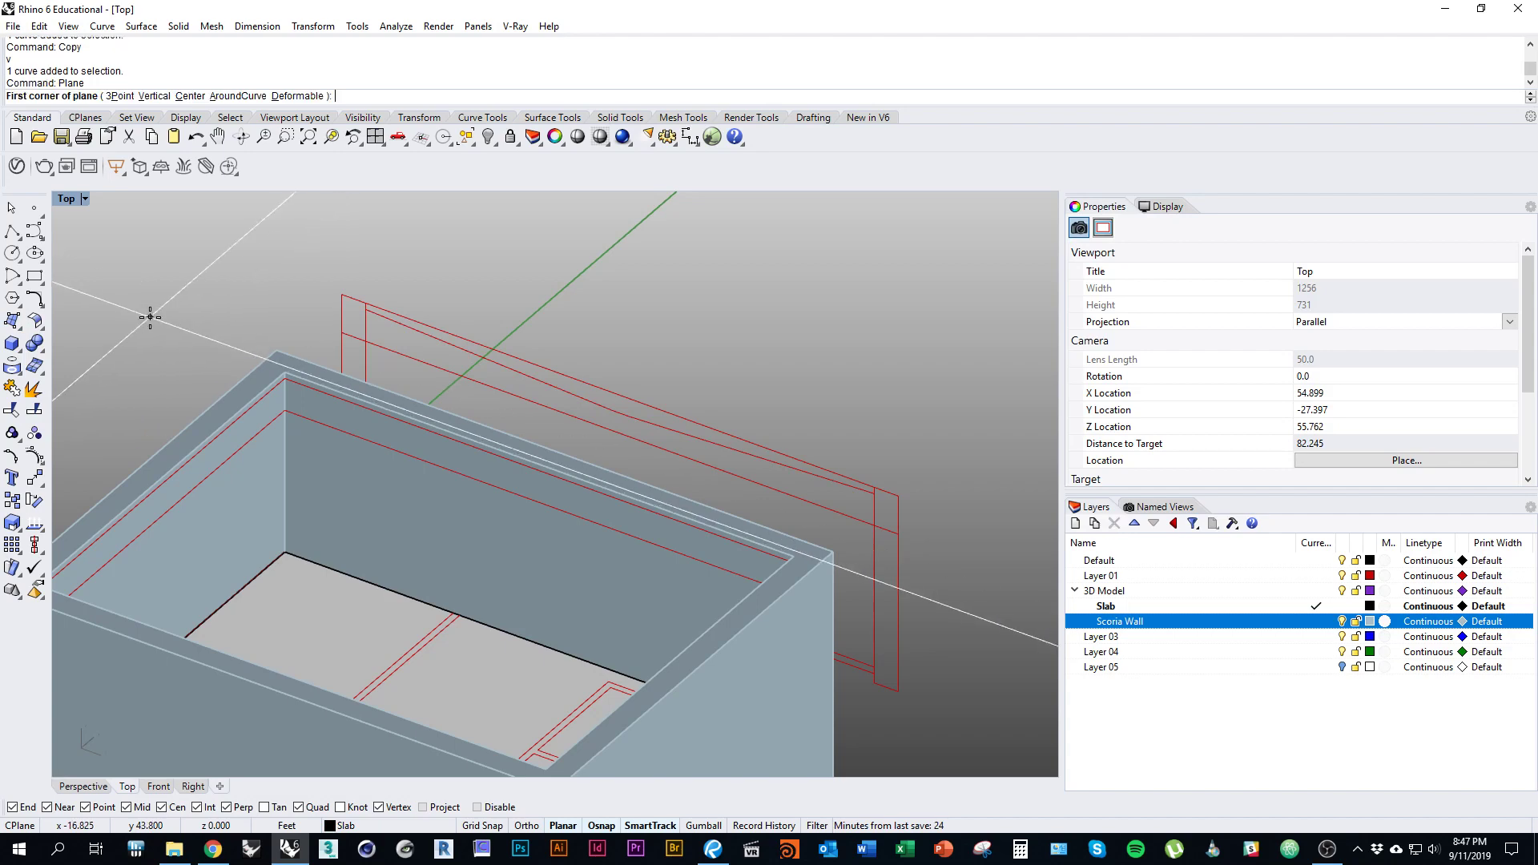
left_click(190, 95)
scroll(592, 377, "up", 5)
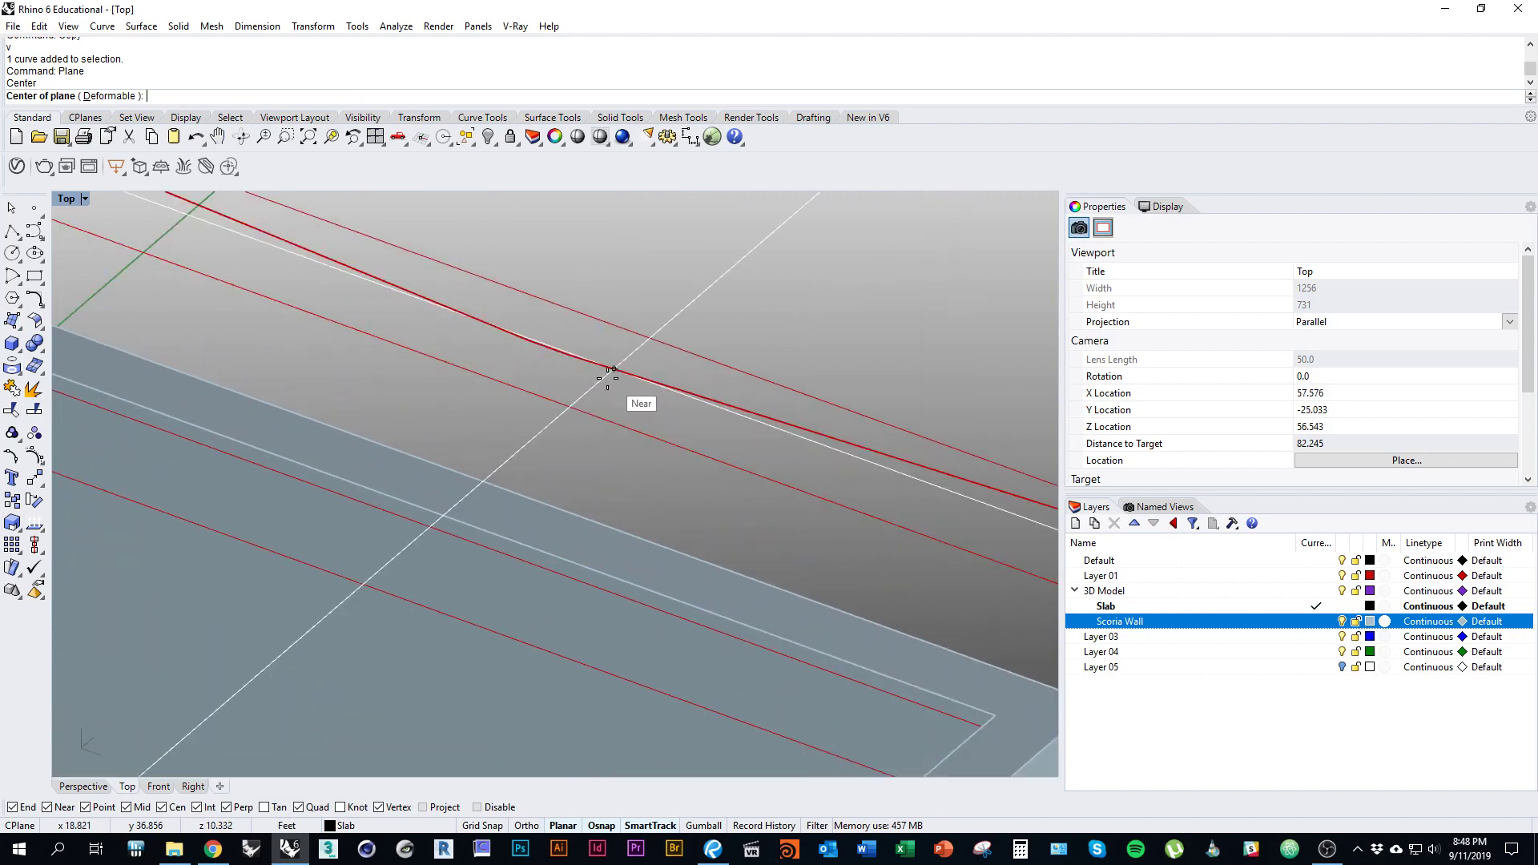
left_click(553, 347)
scroll(565, 351, "up", 5)
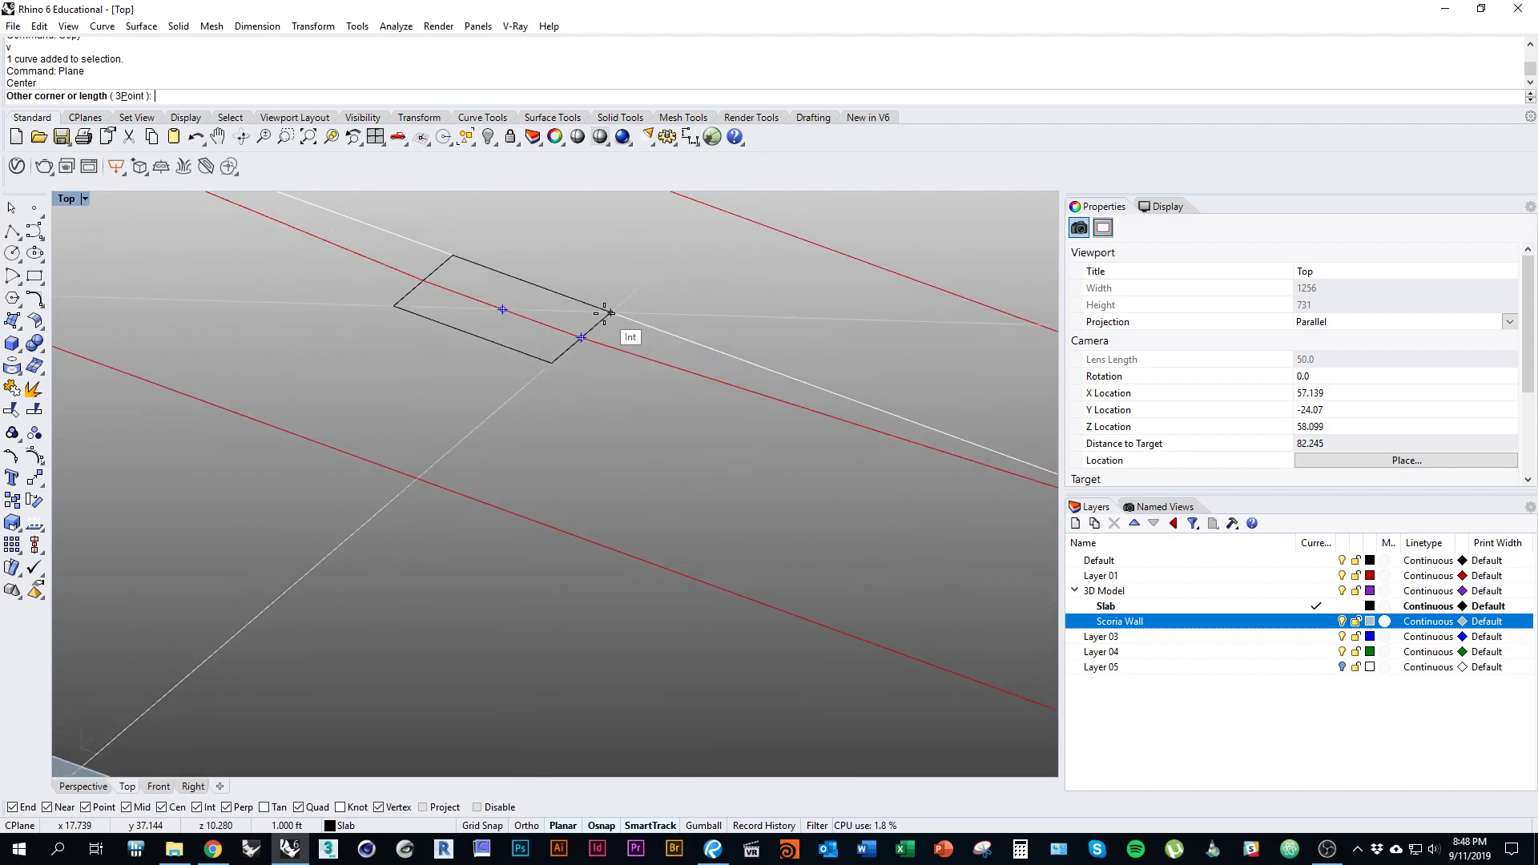
left_click(611, 312)
scroll(577, 446, "down", 3)
scroll(580, 385, "up", 2)
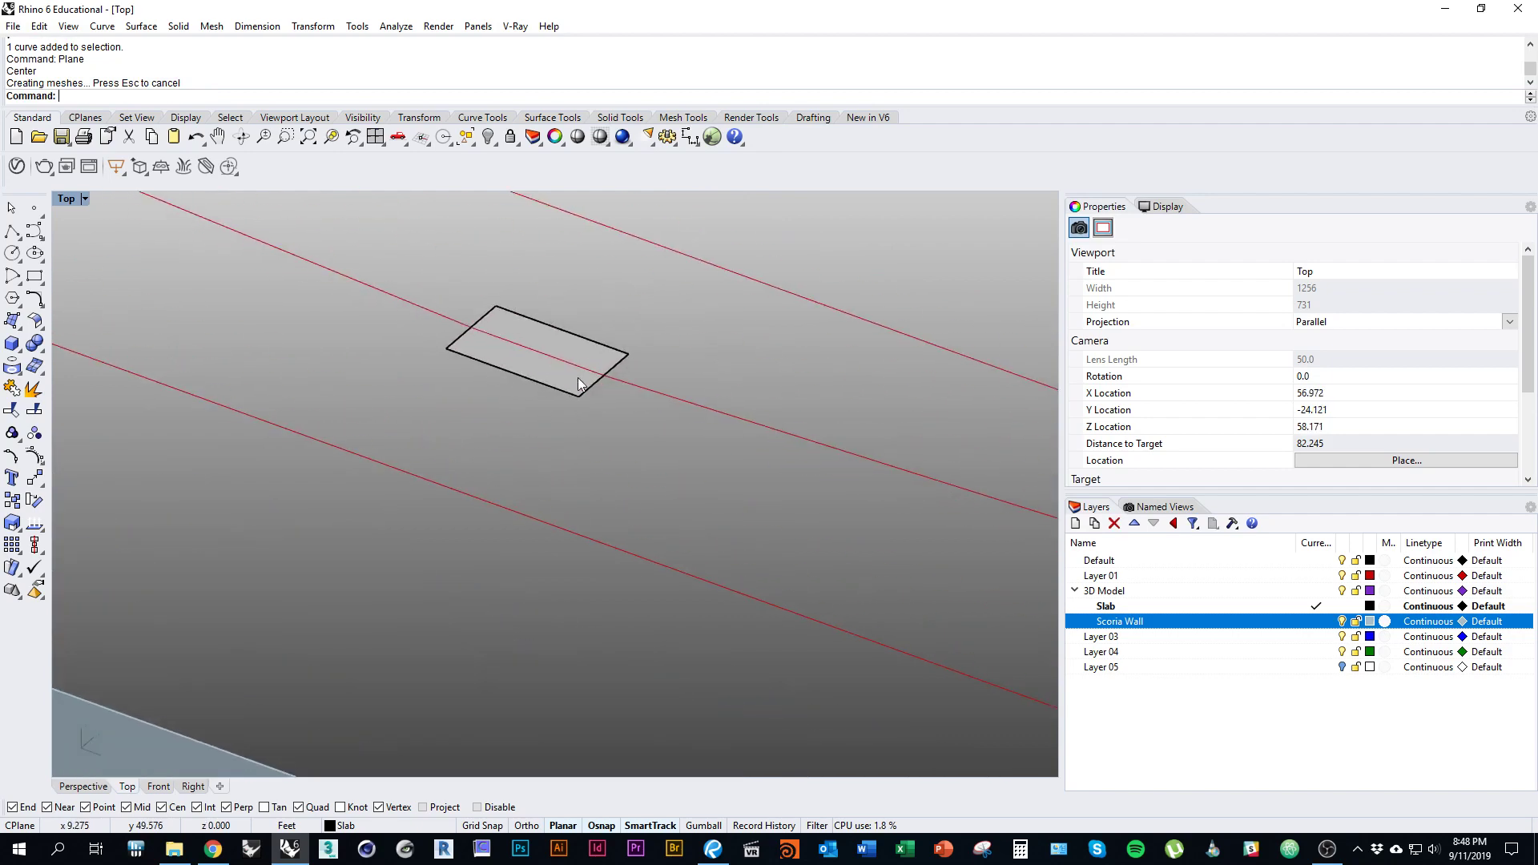
Step: Delete the small plane on the middle of the section's bent line
left_click(584, 366)
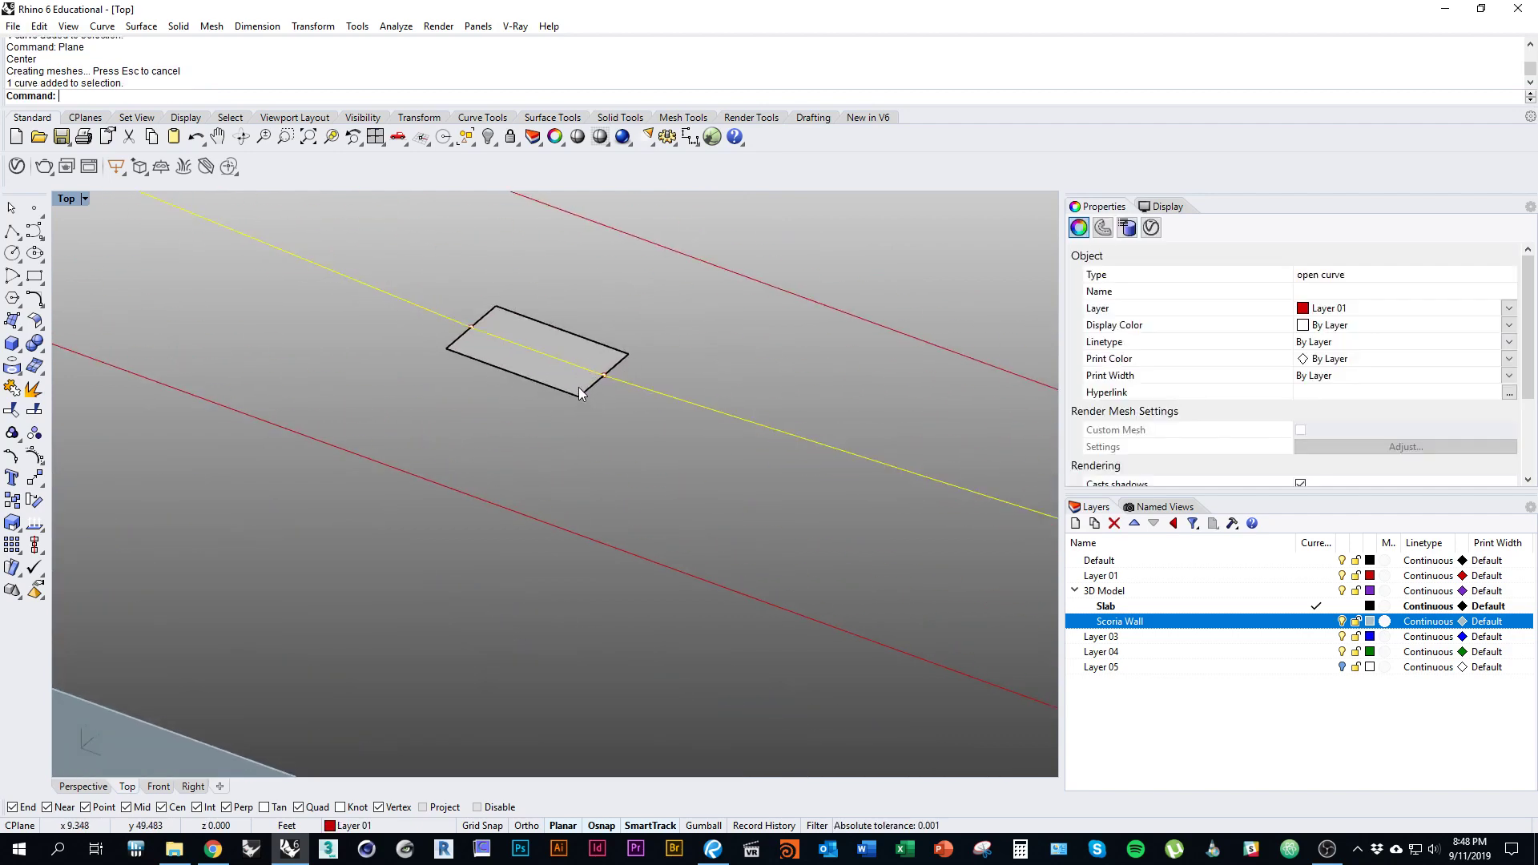
left_click(580, 392)
key("Delete")
Step: Explode the section's bent line into separate segments
left_click(634, 383)
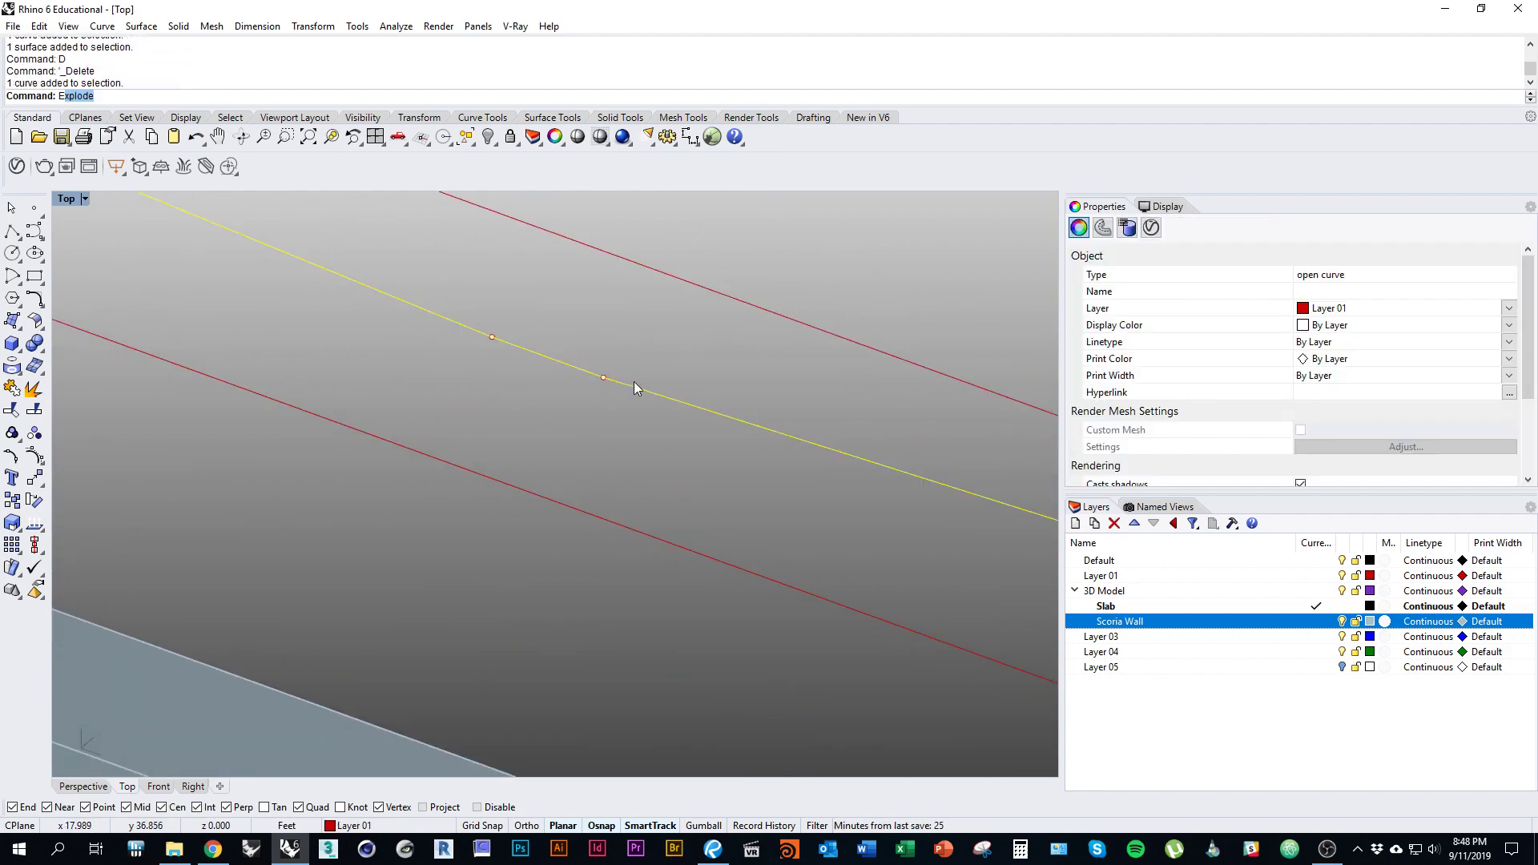
type("Explo")
key("Return")
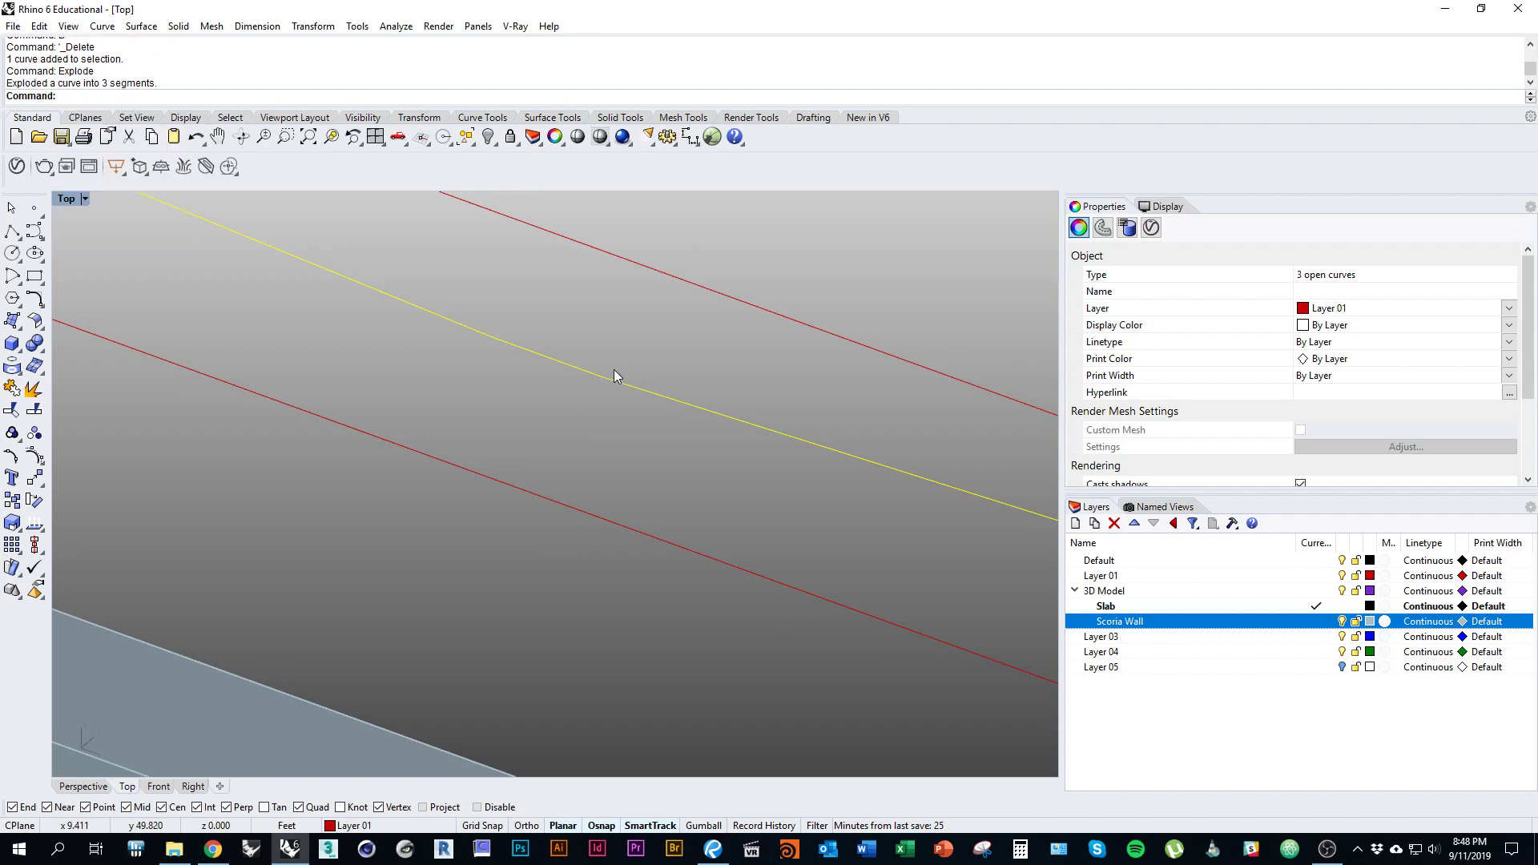
Step: Measure the distance from the midpoint to the end of the bent line's short middle segment
right_click_drag(614, 369, 608, 517)
type("Distance")
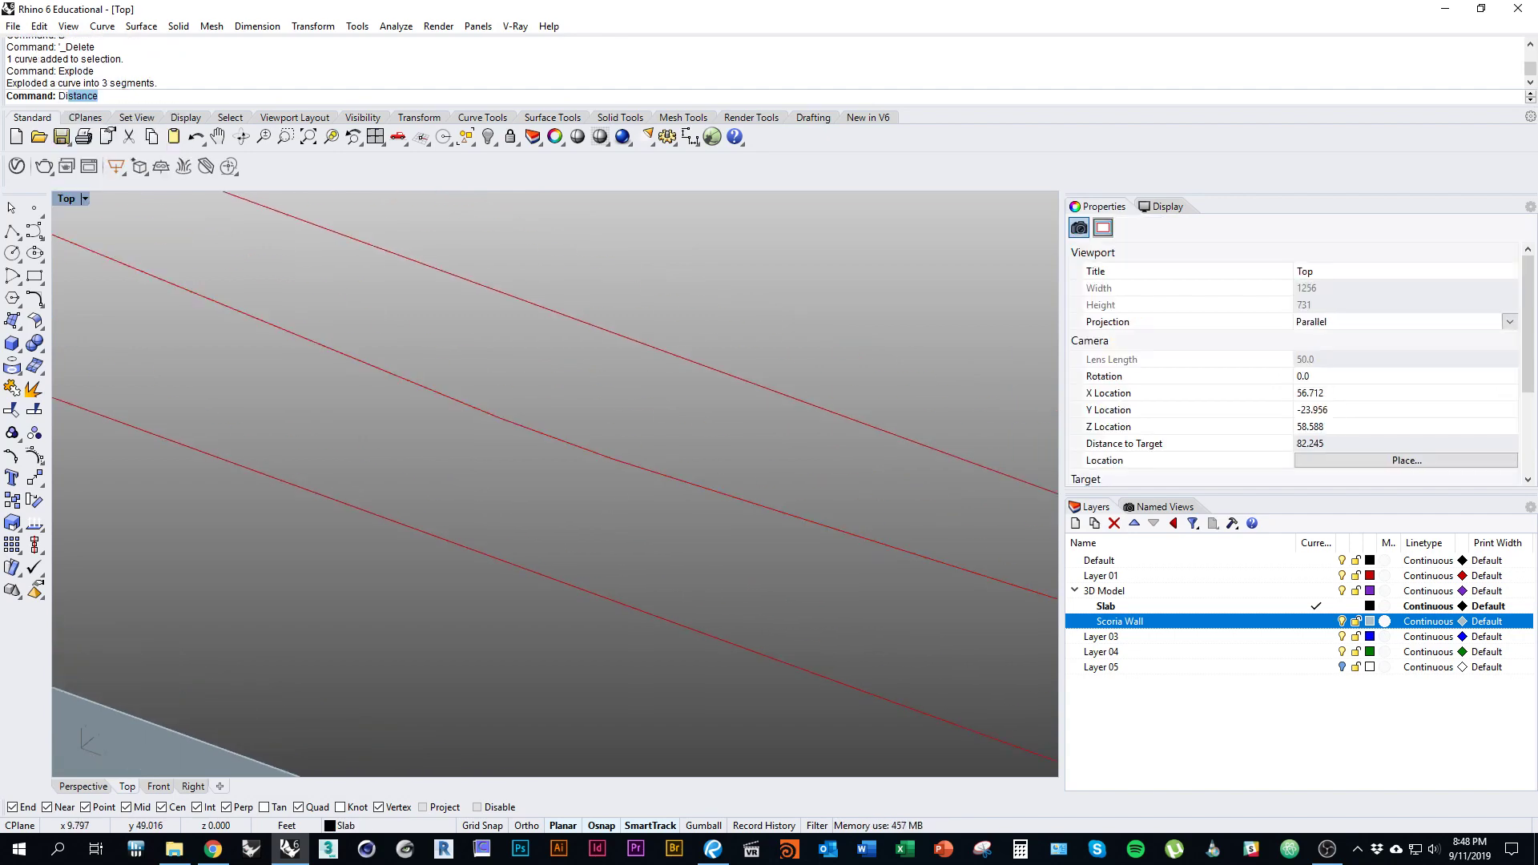
key("Return")
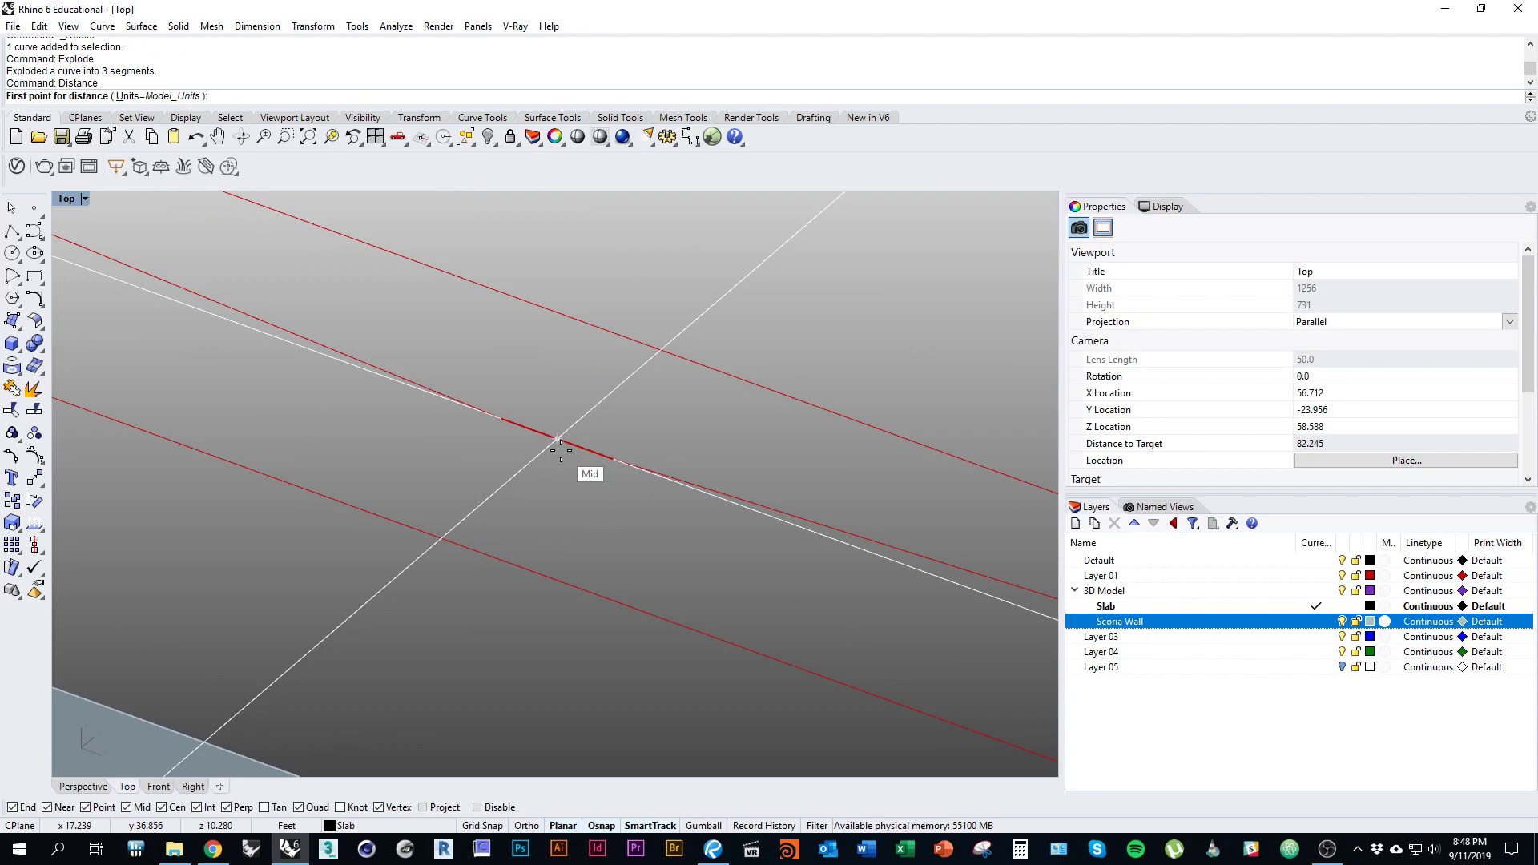
left_click(561, 451)
left_click(612, 455)
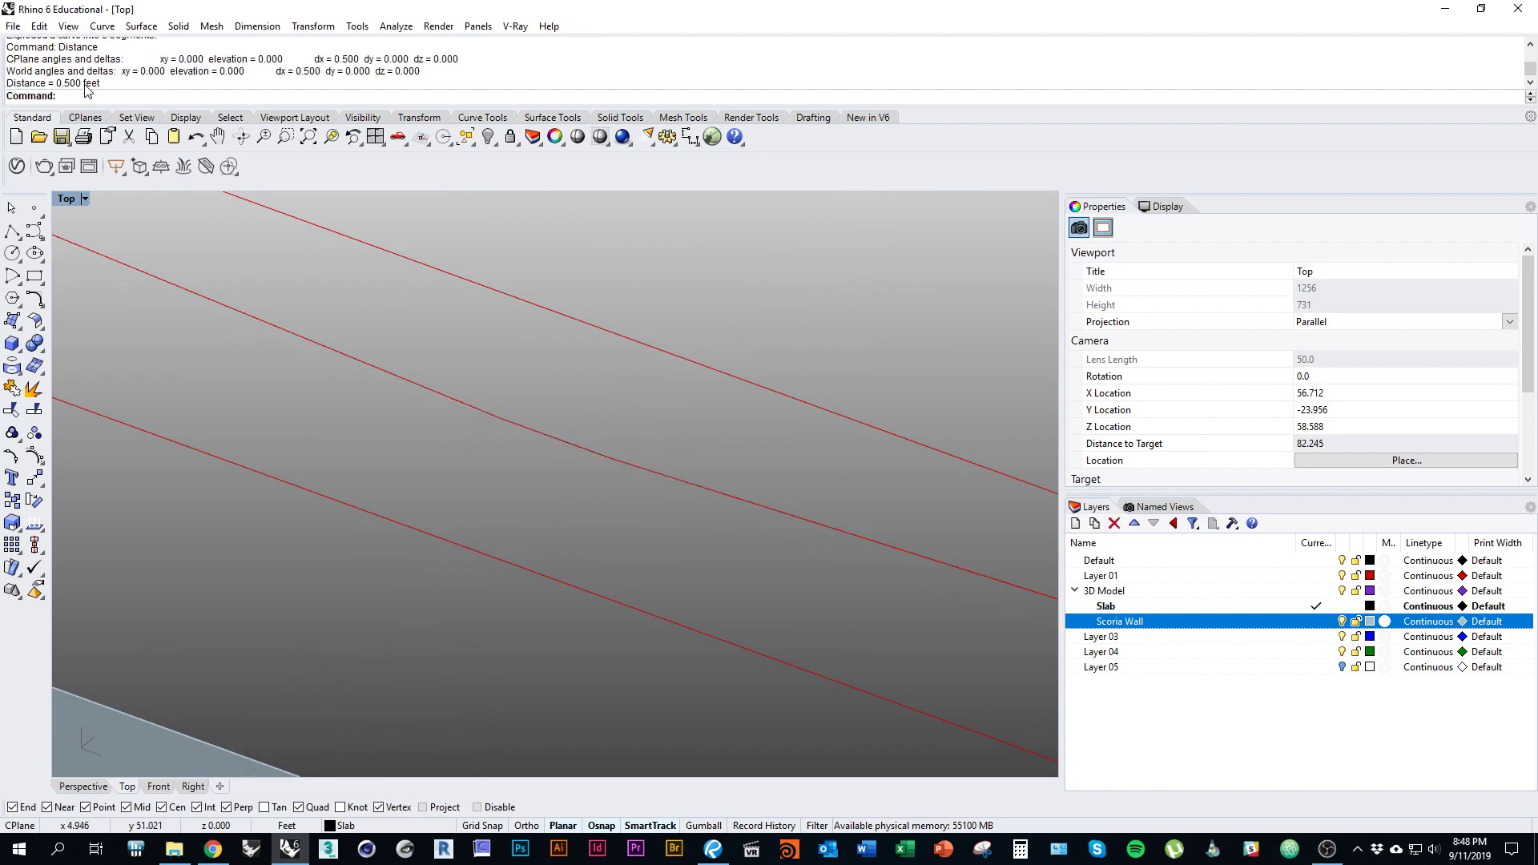
Step: Begin extruding the bent line's short middle segment, with the extrusion direction set horizontally, perpendicular to the section plane
right_click_drag(559, 440, 487, 438)
left_click(488, 437)
right_click_drag(559, 493, 485, 489)
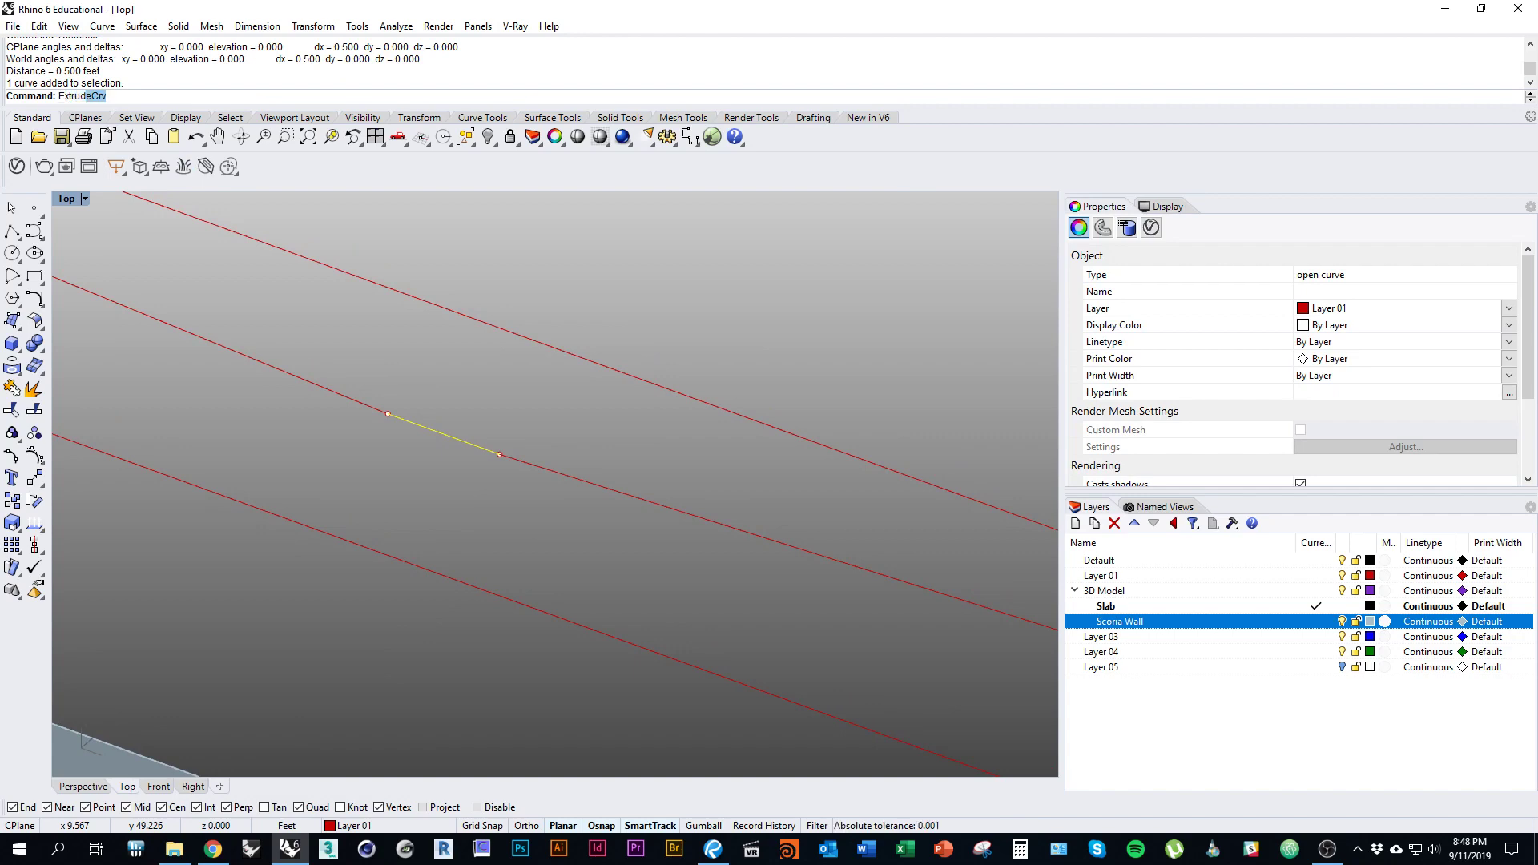
key("Return")
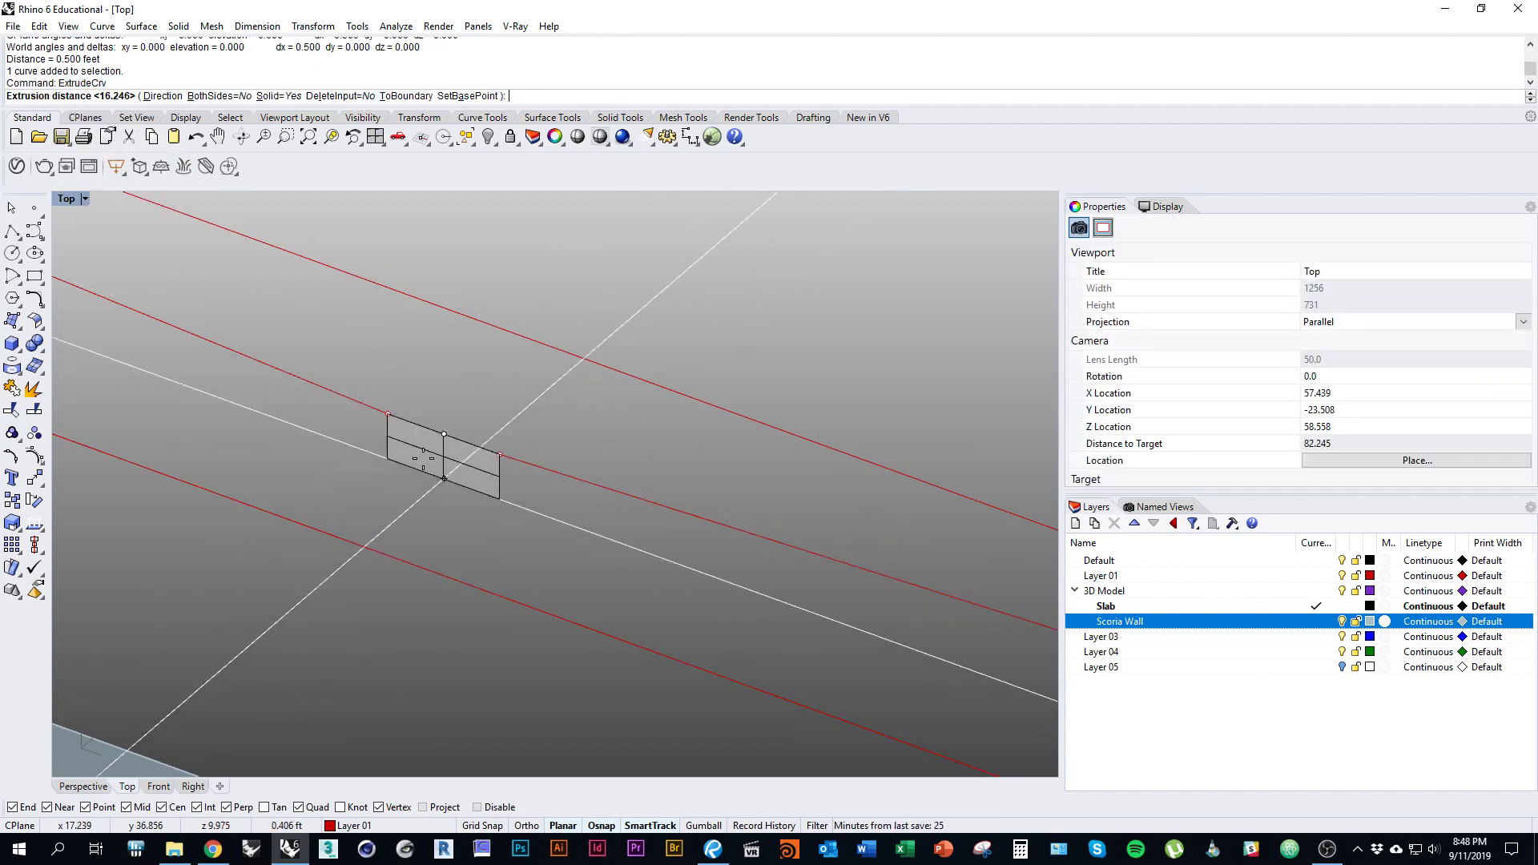
scroll(444, 478, "down", 3)
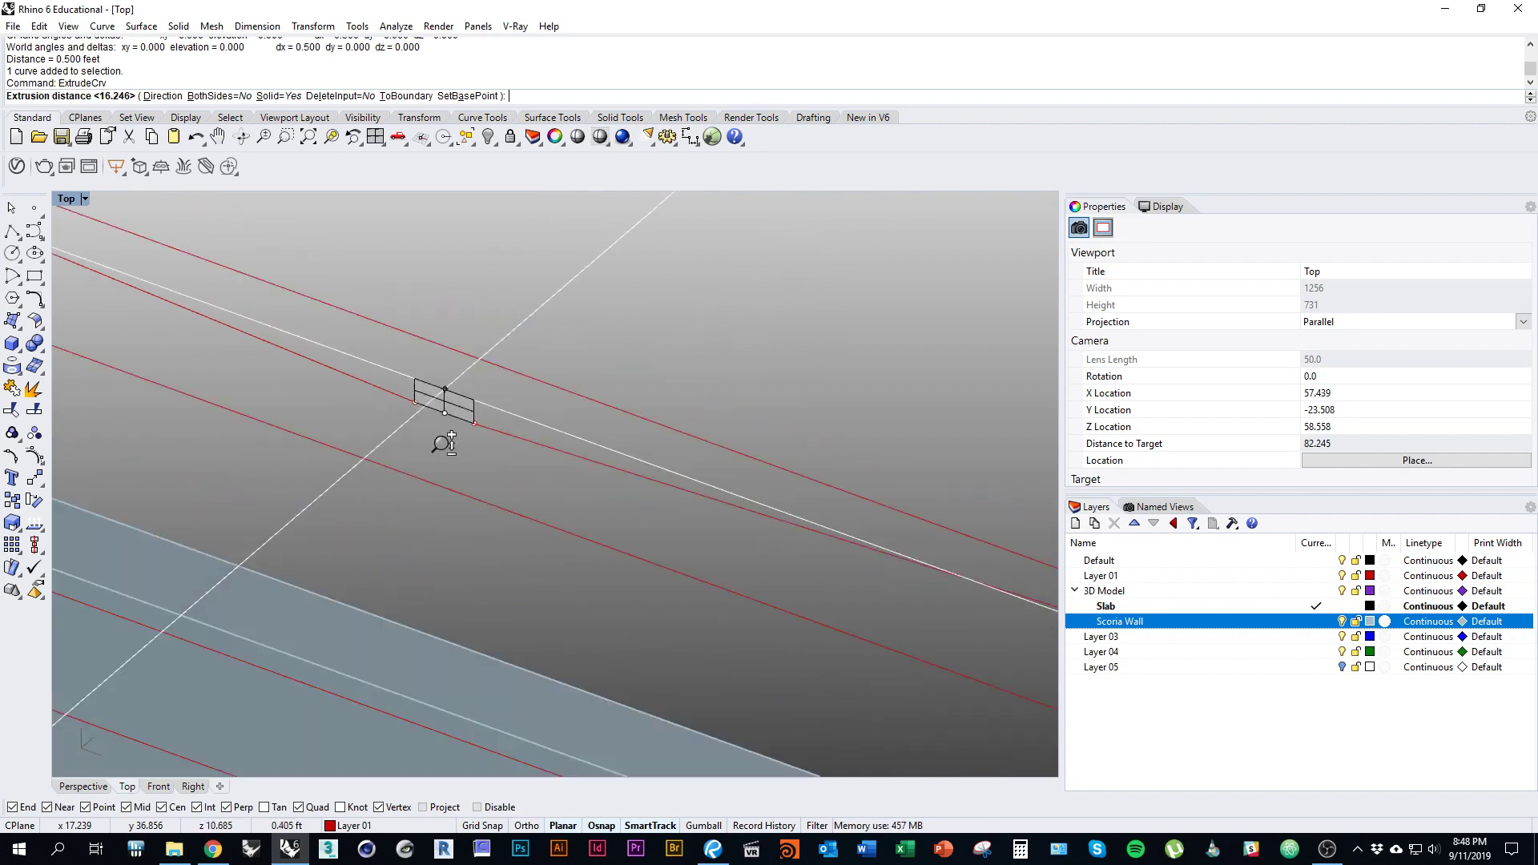
right_click_drag(443, 444, 496, 480, "ctrl")
right_click_drag(496, 481, 463, 465, "ctrl+shift")
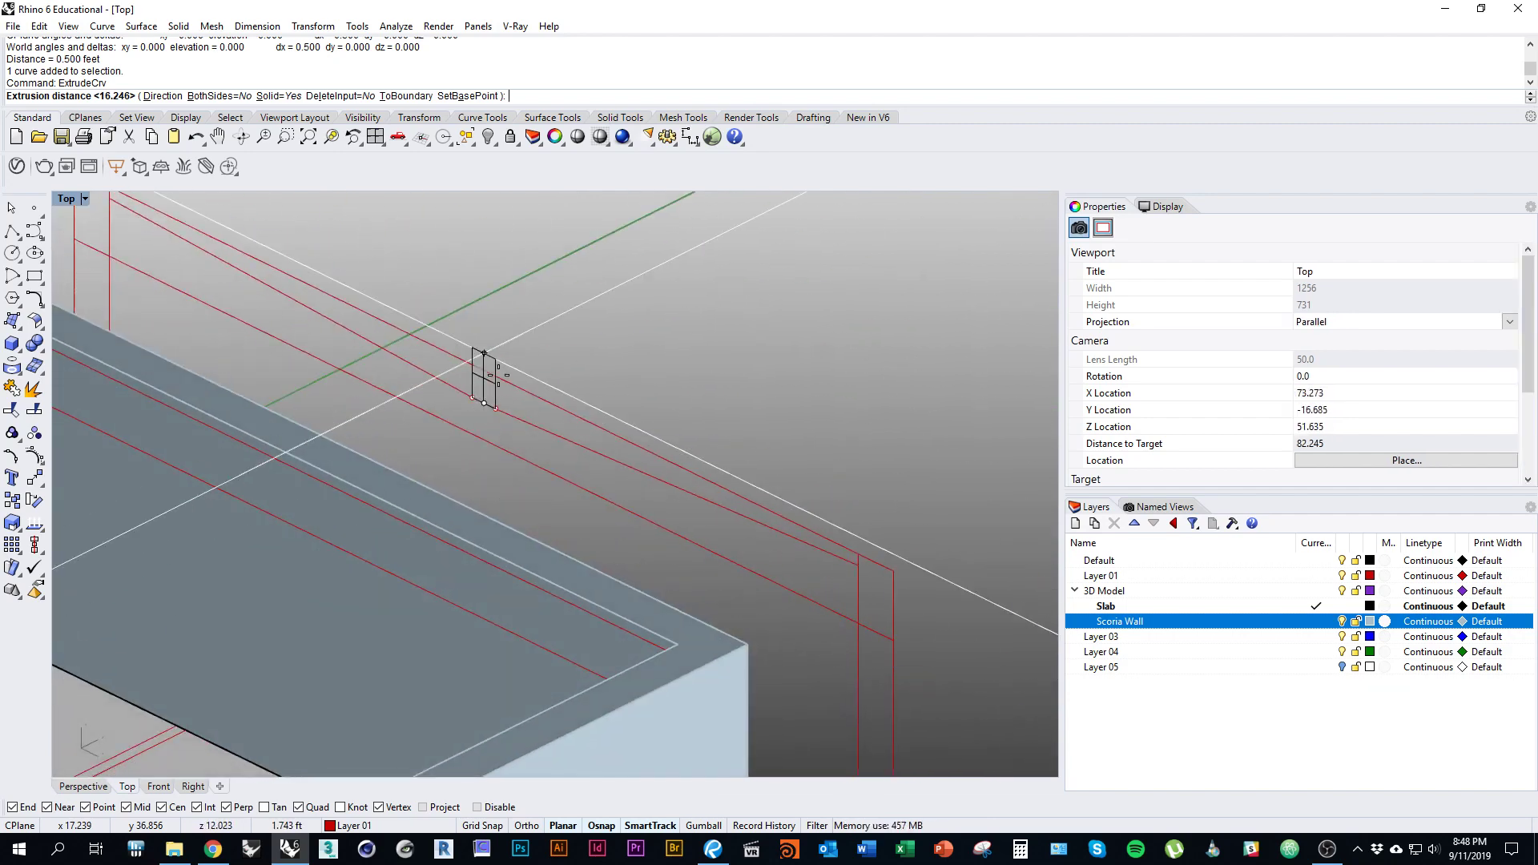
scroll(498, 374, "up", 5)
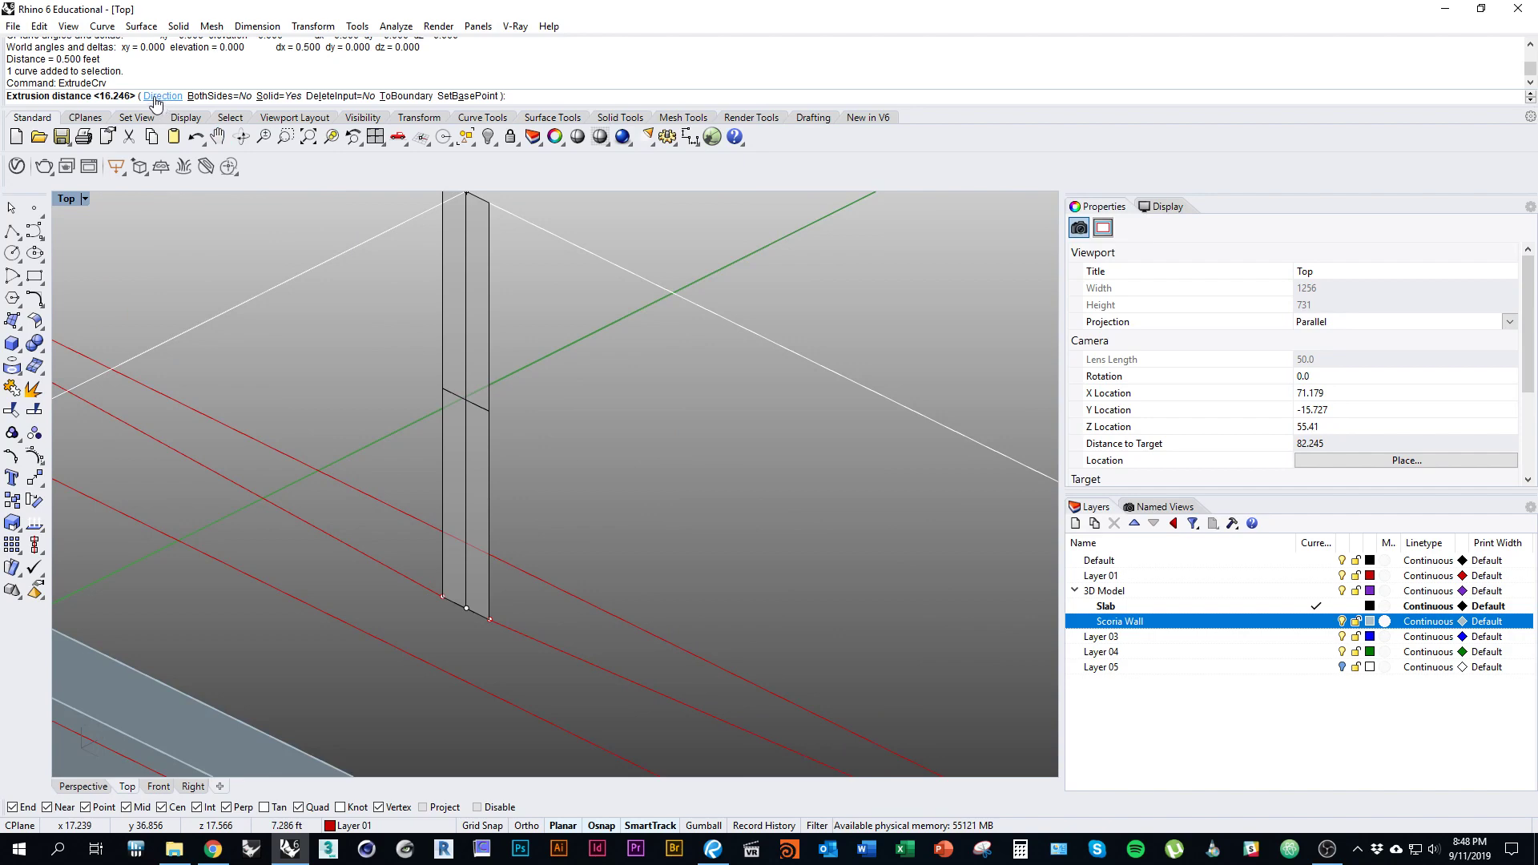
left_click(163, 96)
scroll(401, 481, "down", 5)
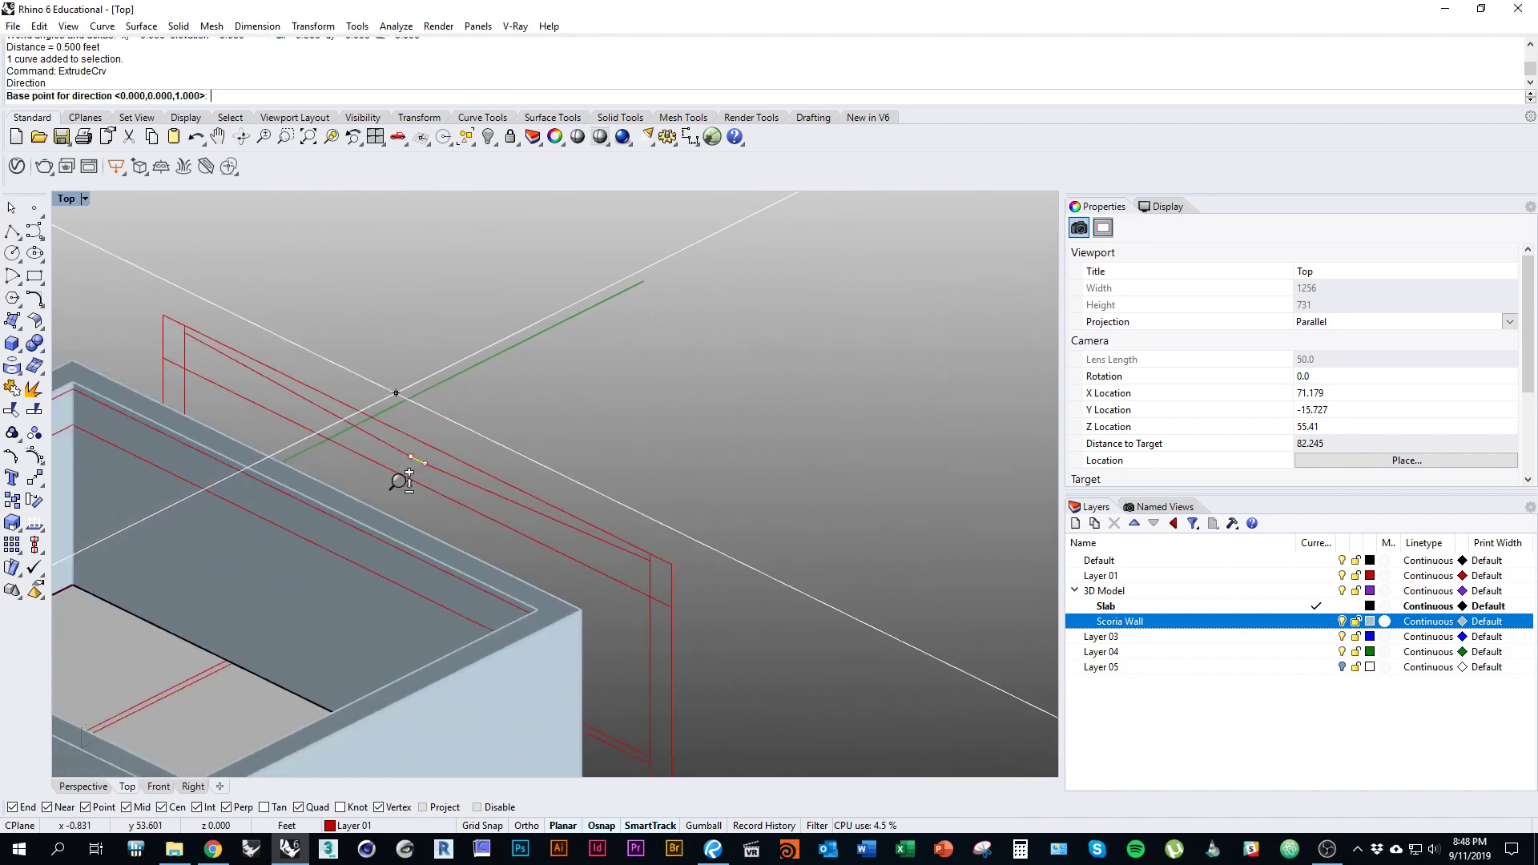
right_click_drag(400, 481, 400, 485, "ctrl")
right_click_drag(400, 486, 151, 388)
left_click(682, 485)
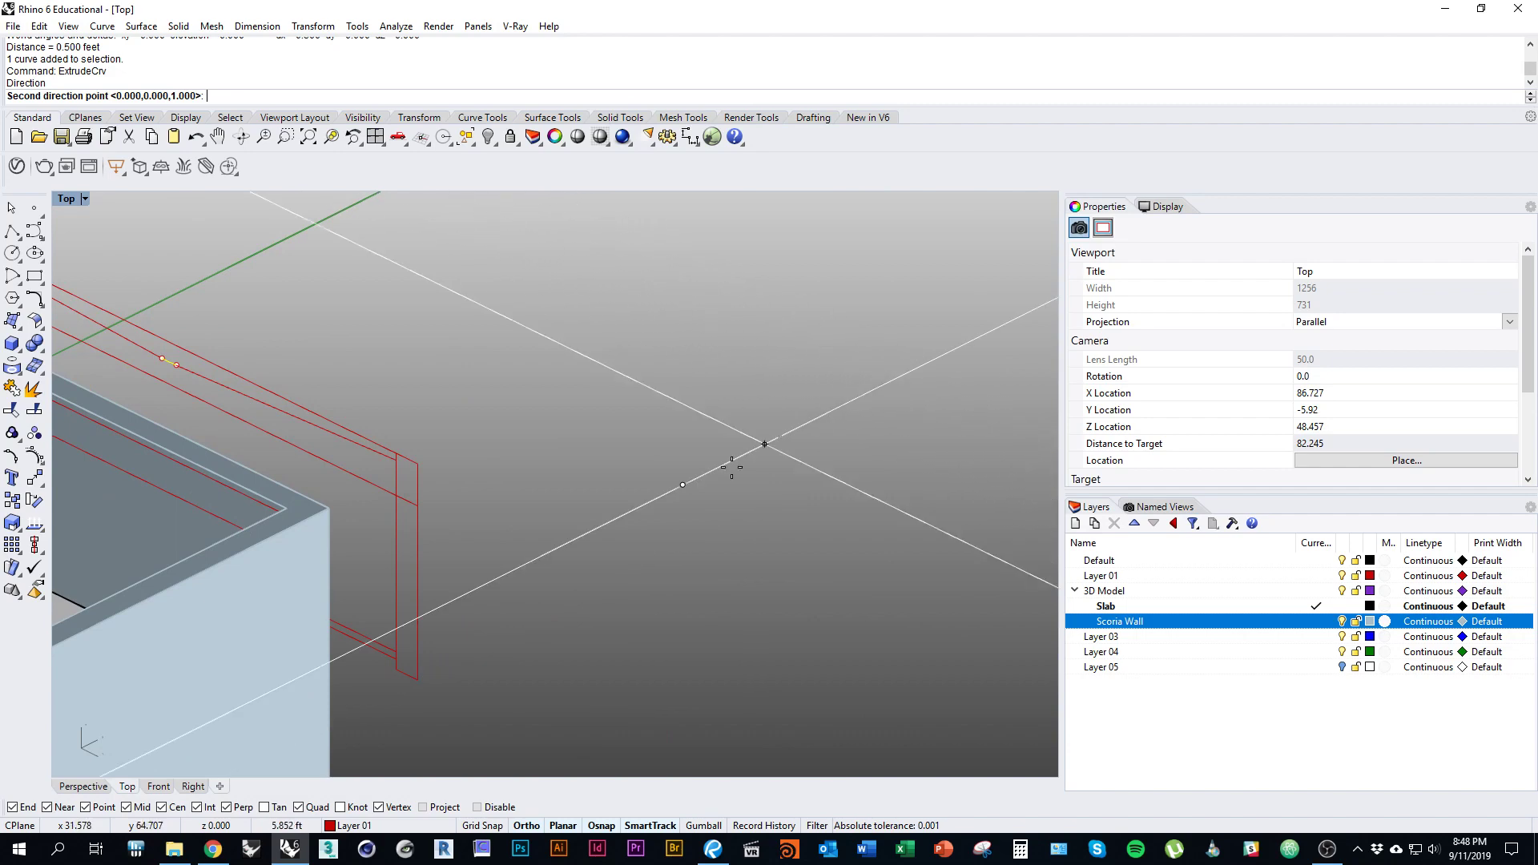
left_click(761, 445)
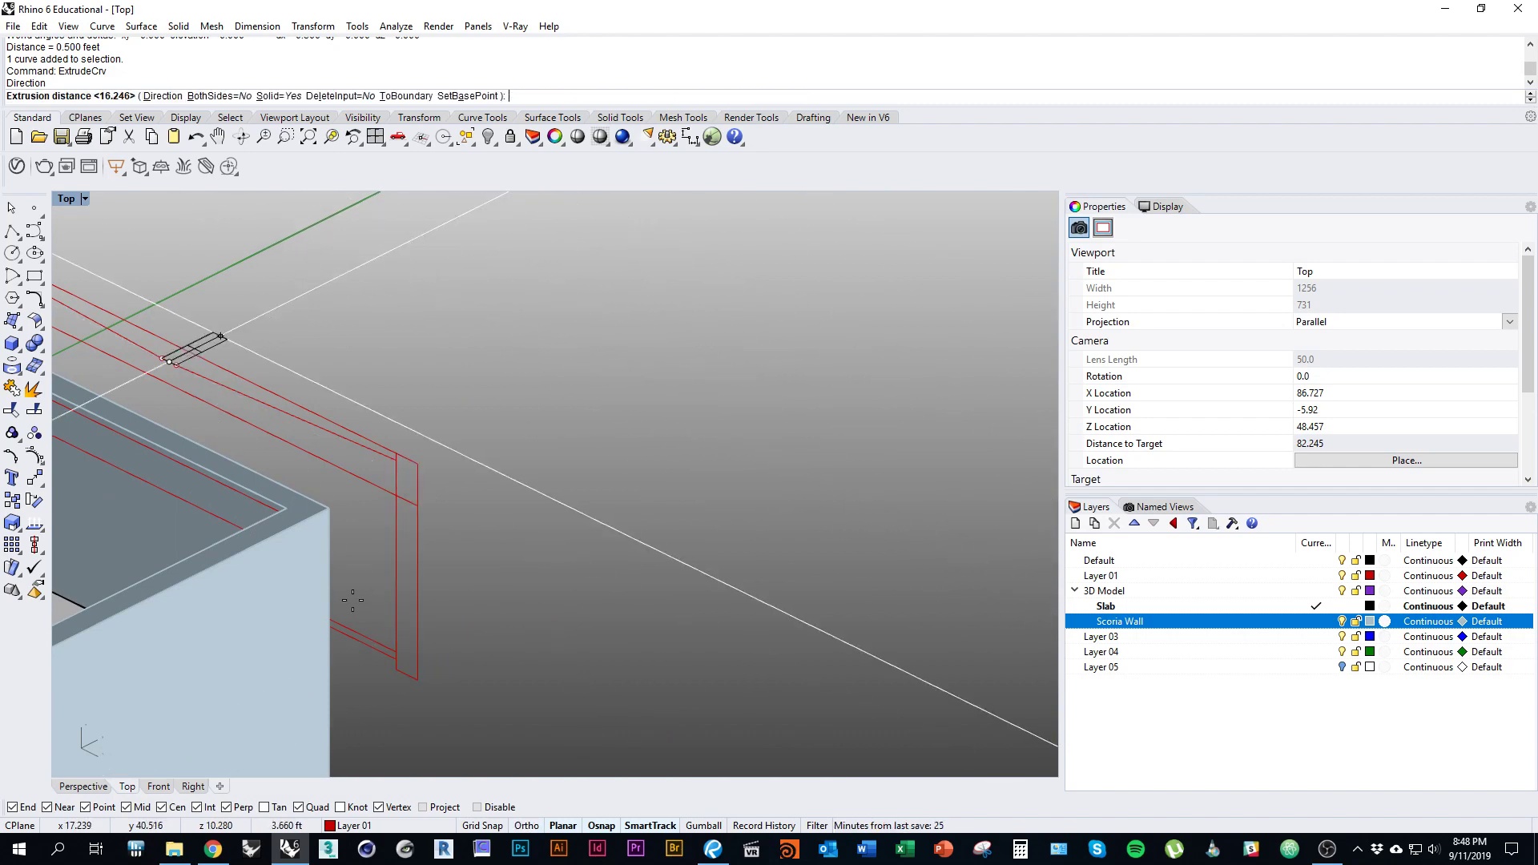
Step: Extrude the short middle segment 0.5 ft with BothSides=Yes to form a small flat square
right_click_drag(308, 444, 683, 480, "shift")
scroll(553, 393, "up", 7)
right_click_drag(766, 400, 626, 383)
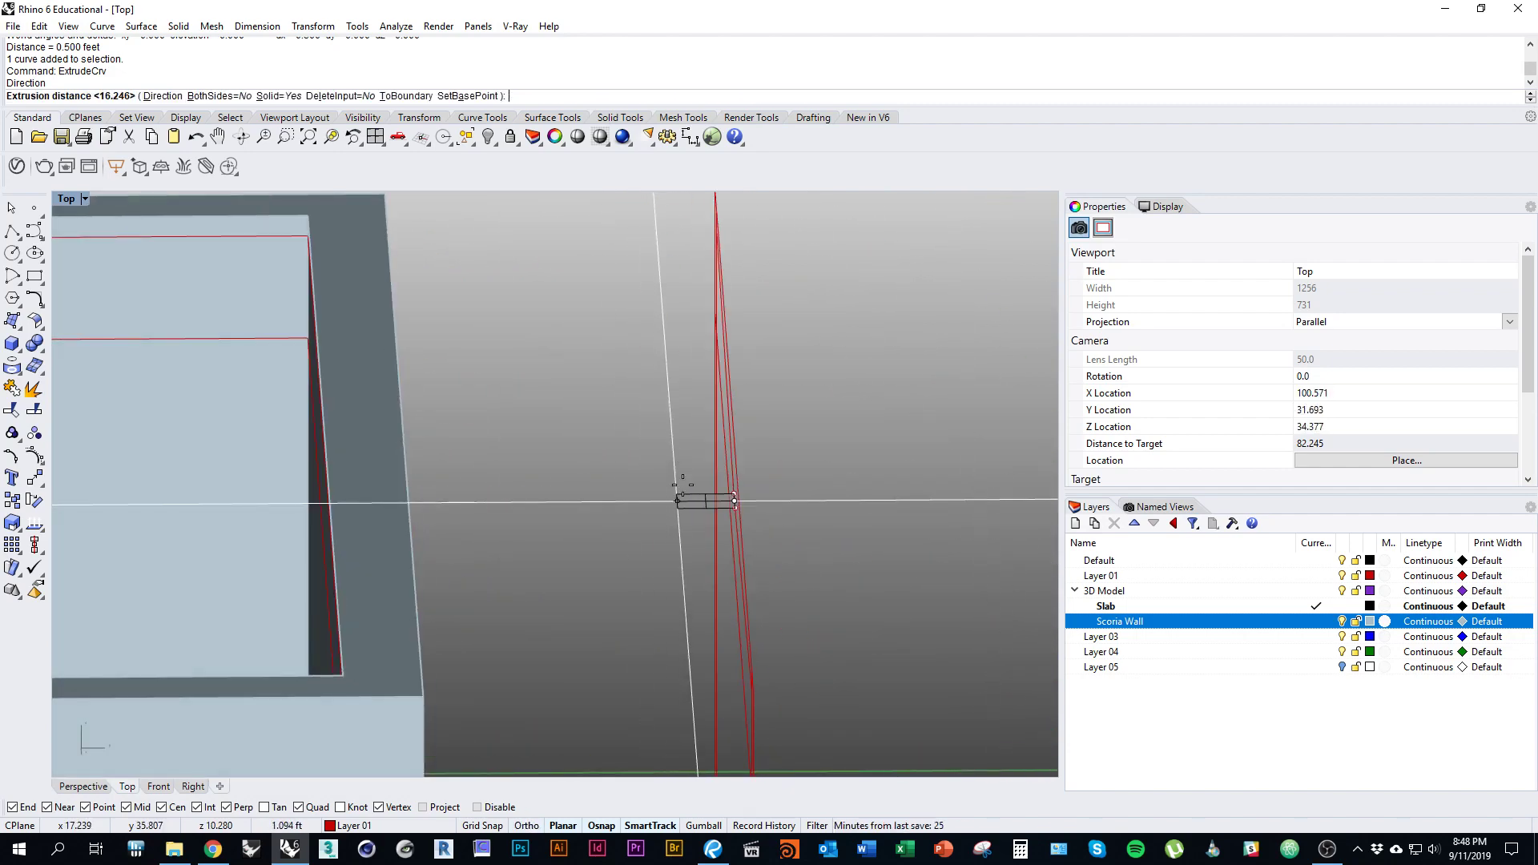
right_click_drag(732, 513, 611, 440, "ctrl+shift")
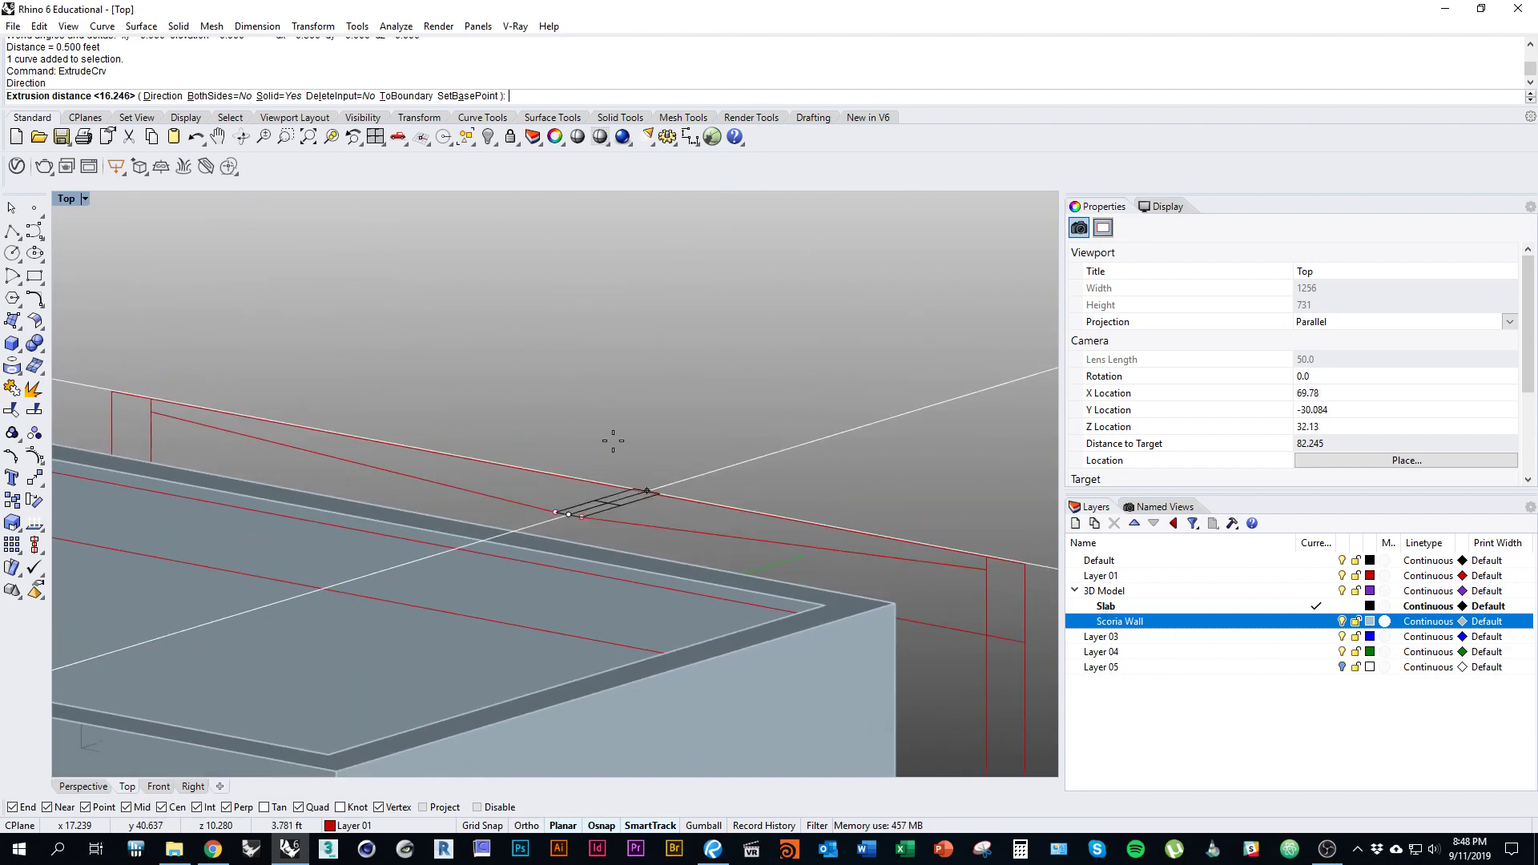
left_click(218, 96)
right_click_drag(569, 371, 627, 454, "ctrl+shift")
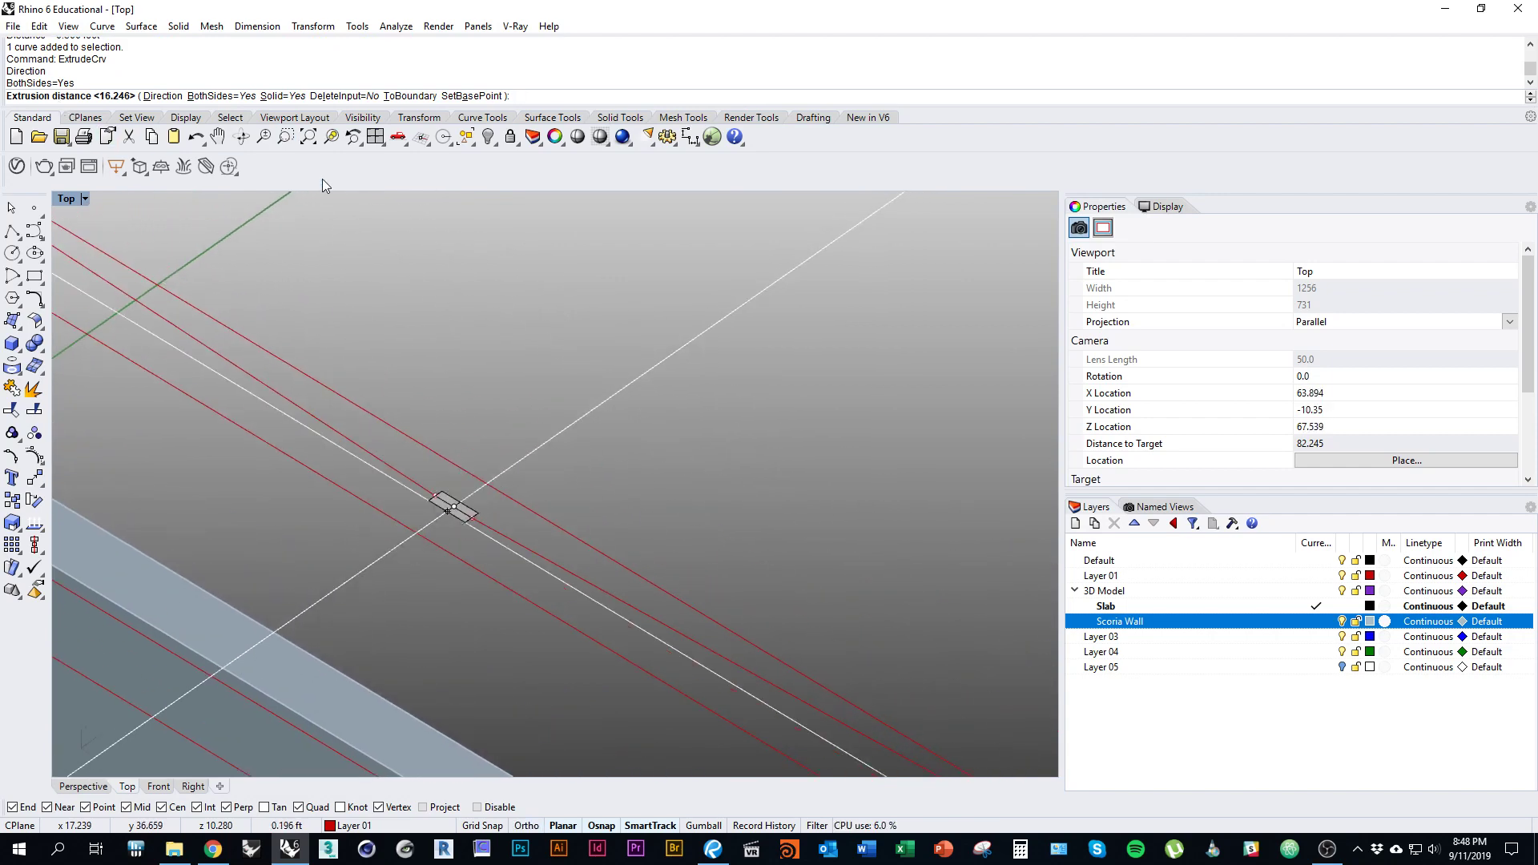
type(".5")
key("Return")
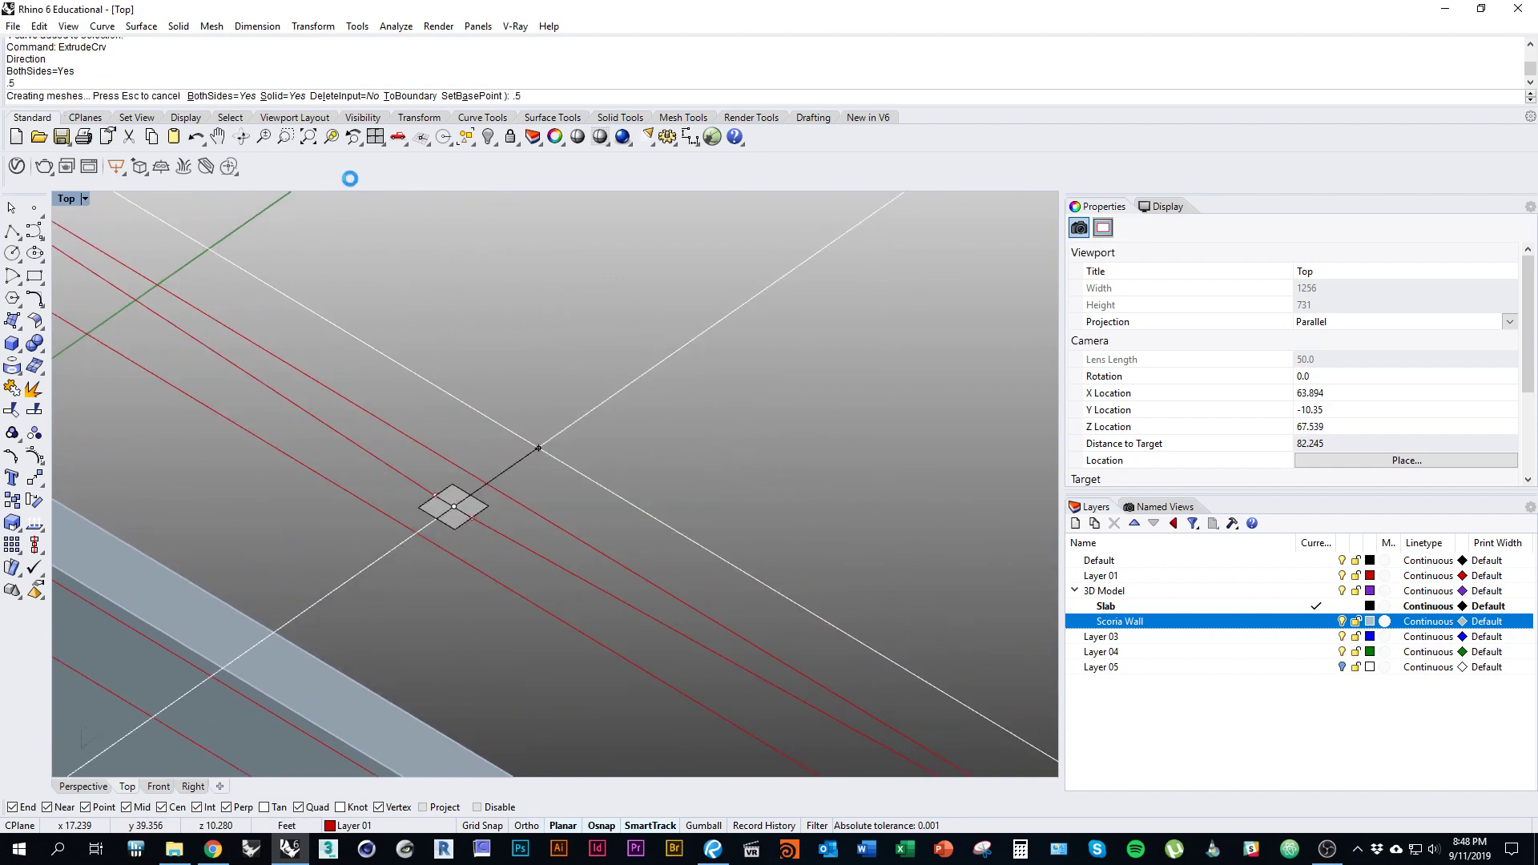
Step: Move the small square horizontally by its centre, perpendicular to the section, until it aligns with the midpoint of the side wall's top edge
right_click_drag(491, 475, 619, 468)
scroll(628, 523, "up", 4)
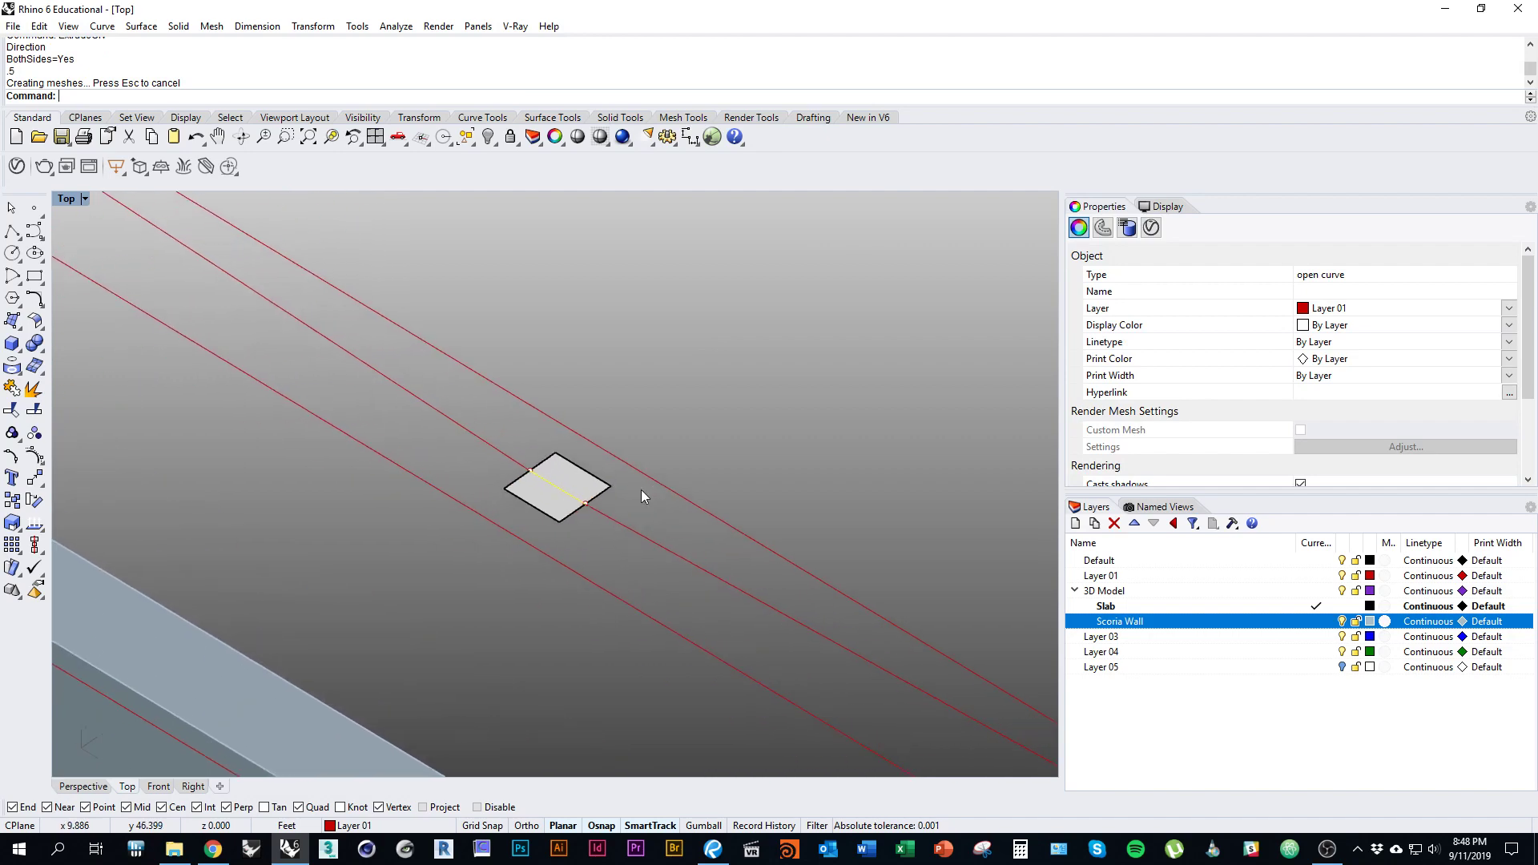
left_click(606, 487)
scroll(654, 527, "down", 3)
right_click_drag(654, 527, 748, 411)
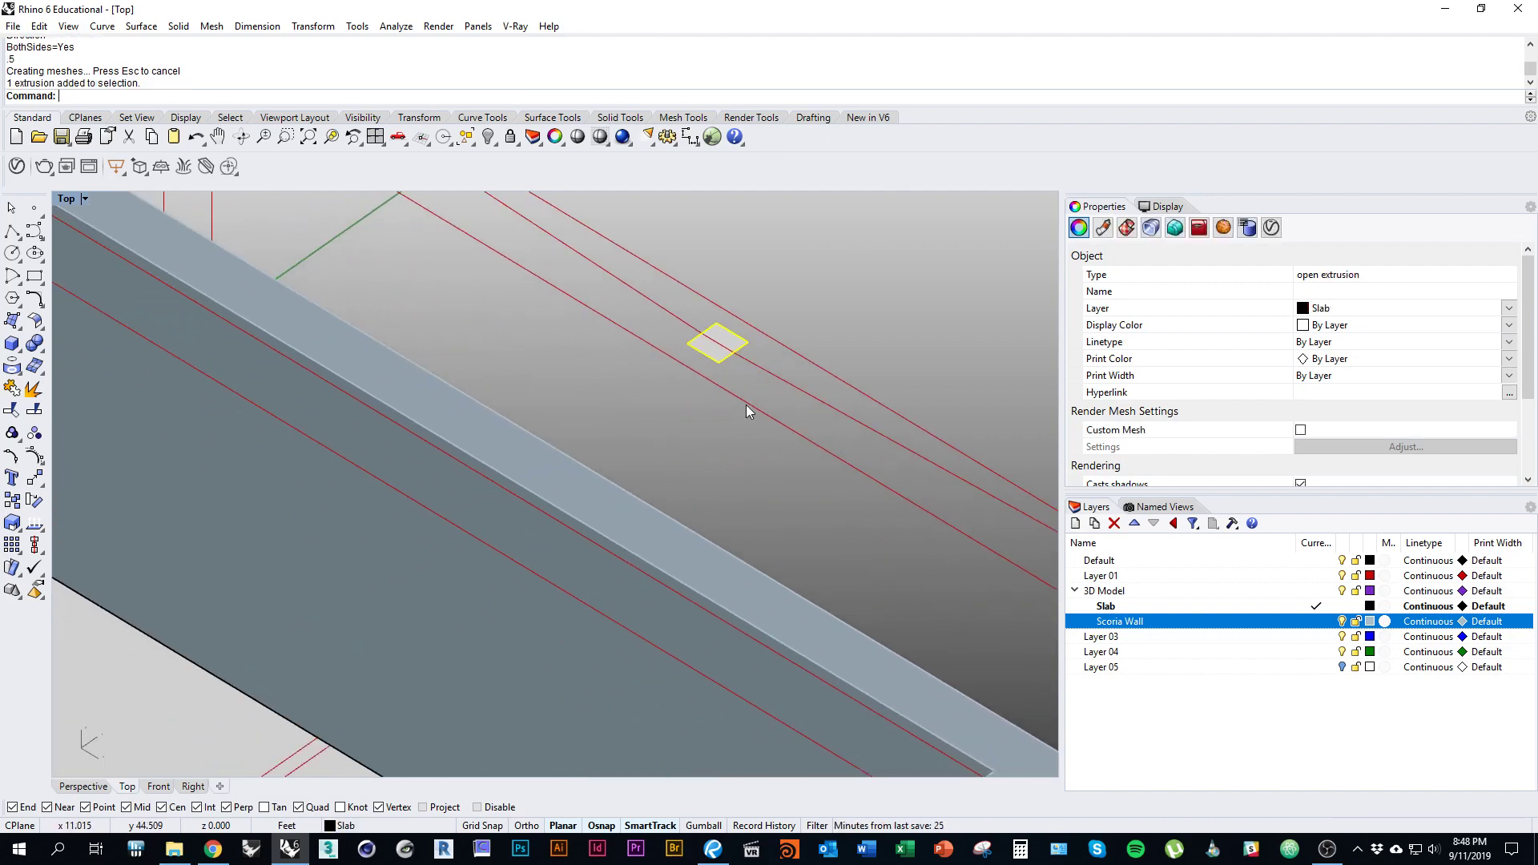
scroll(746, 412, "down", 6)
mouse_move(737, 506)
right_mouse_down()
mouse_move(679, 528)
mouse_move(611, 506)
mouse_move(749, 491)
right_mouse_up()
type("M")
key("Return")
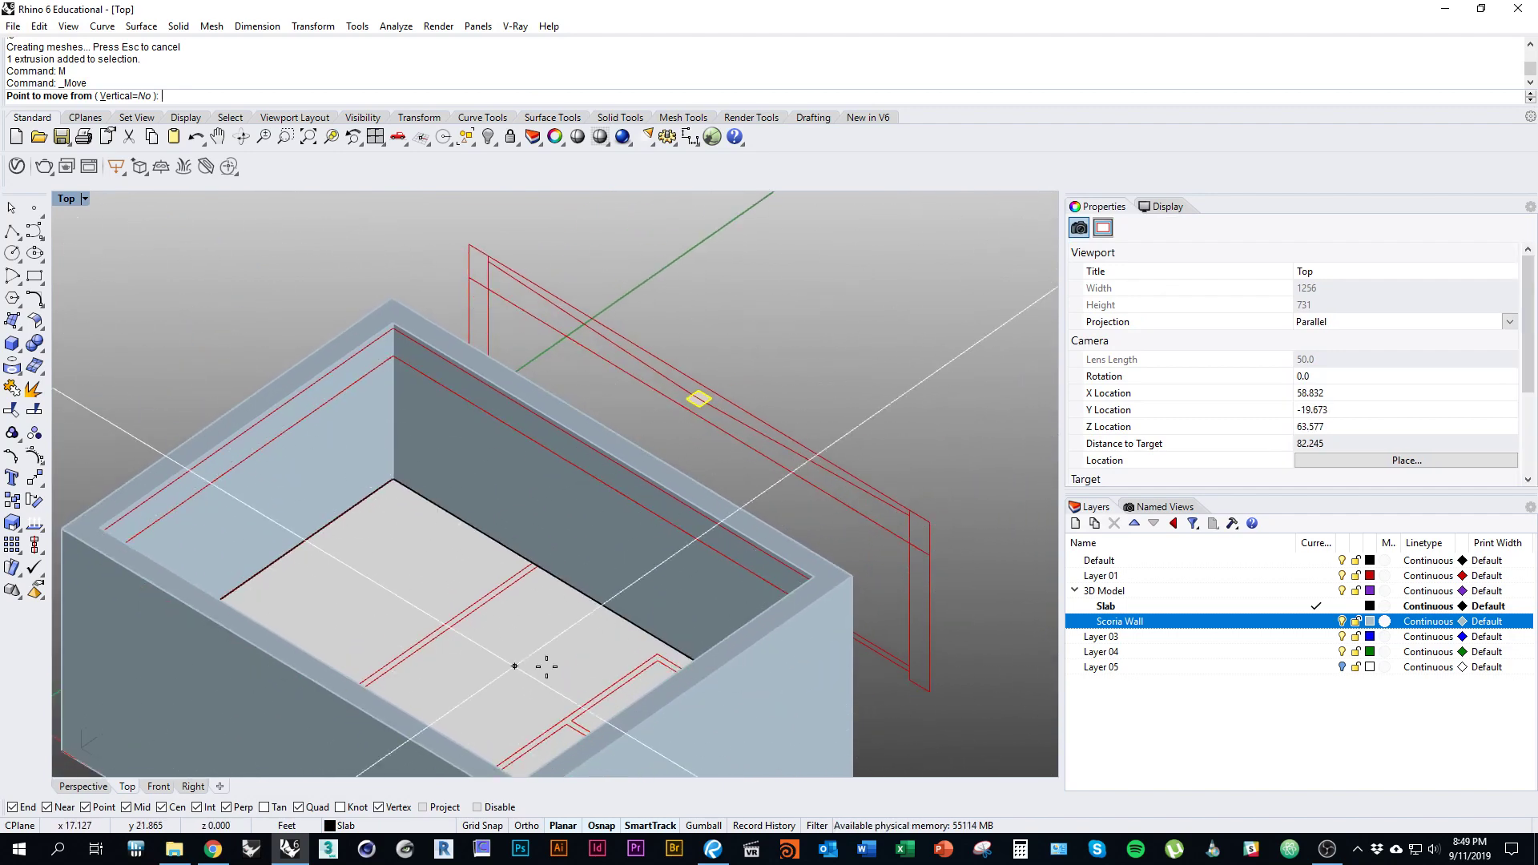
scroll(625, 521, "up", 2)
scroll(645, 441, "up", 10)
scroll(645, 367, "up", 1)
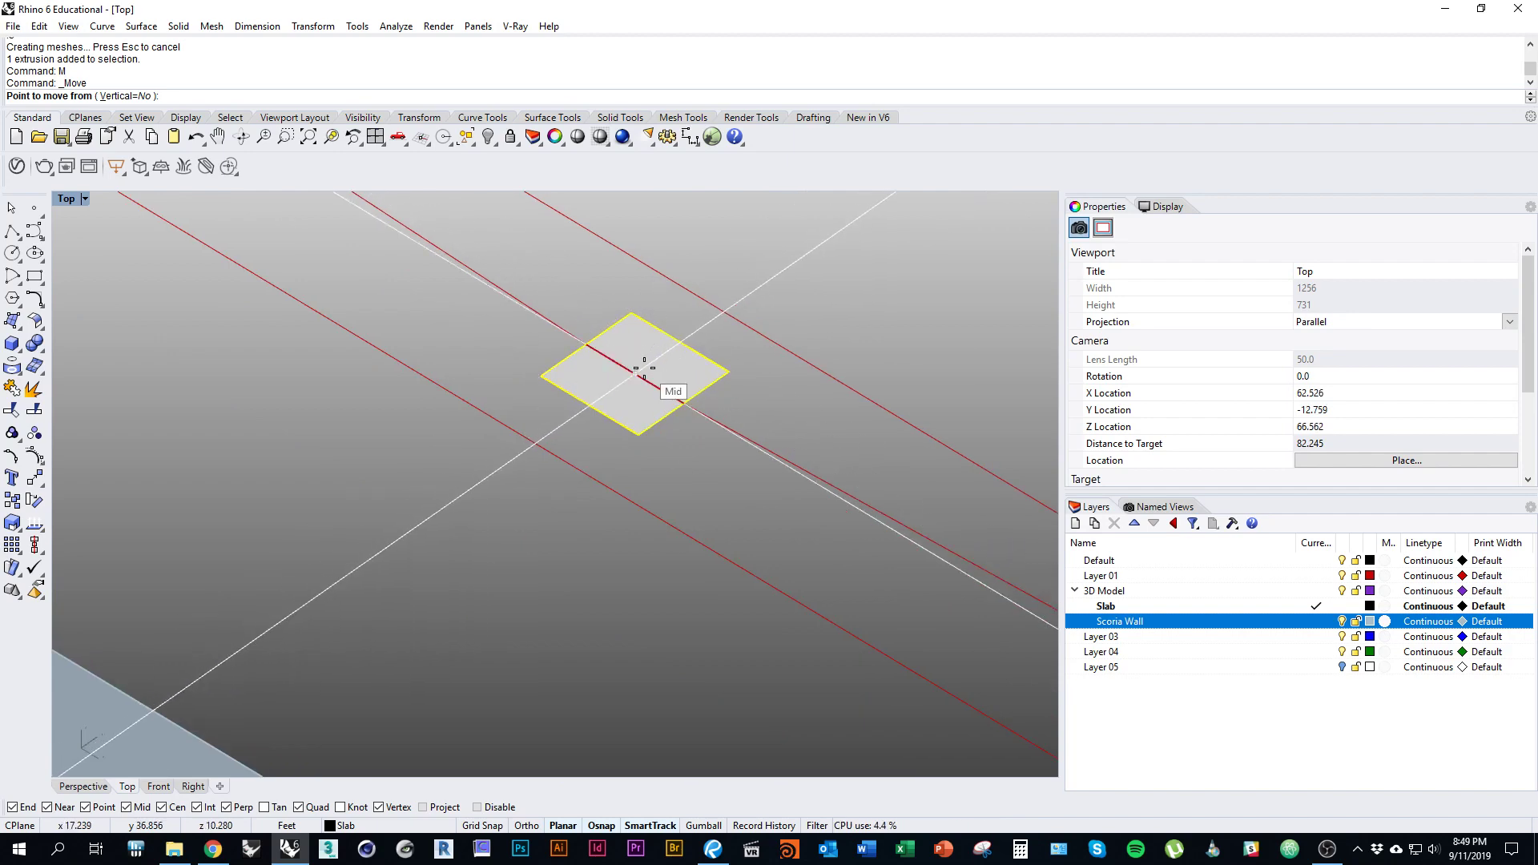
left_click(644, 368)
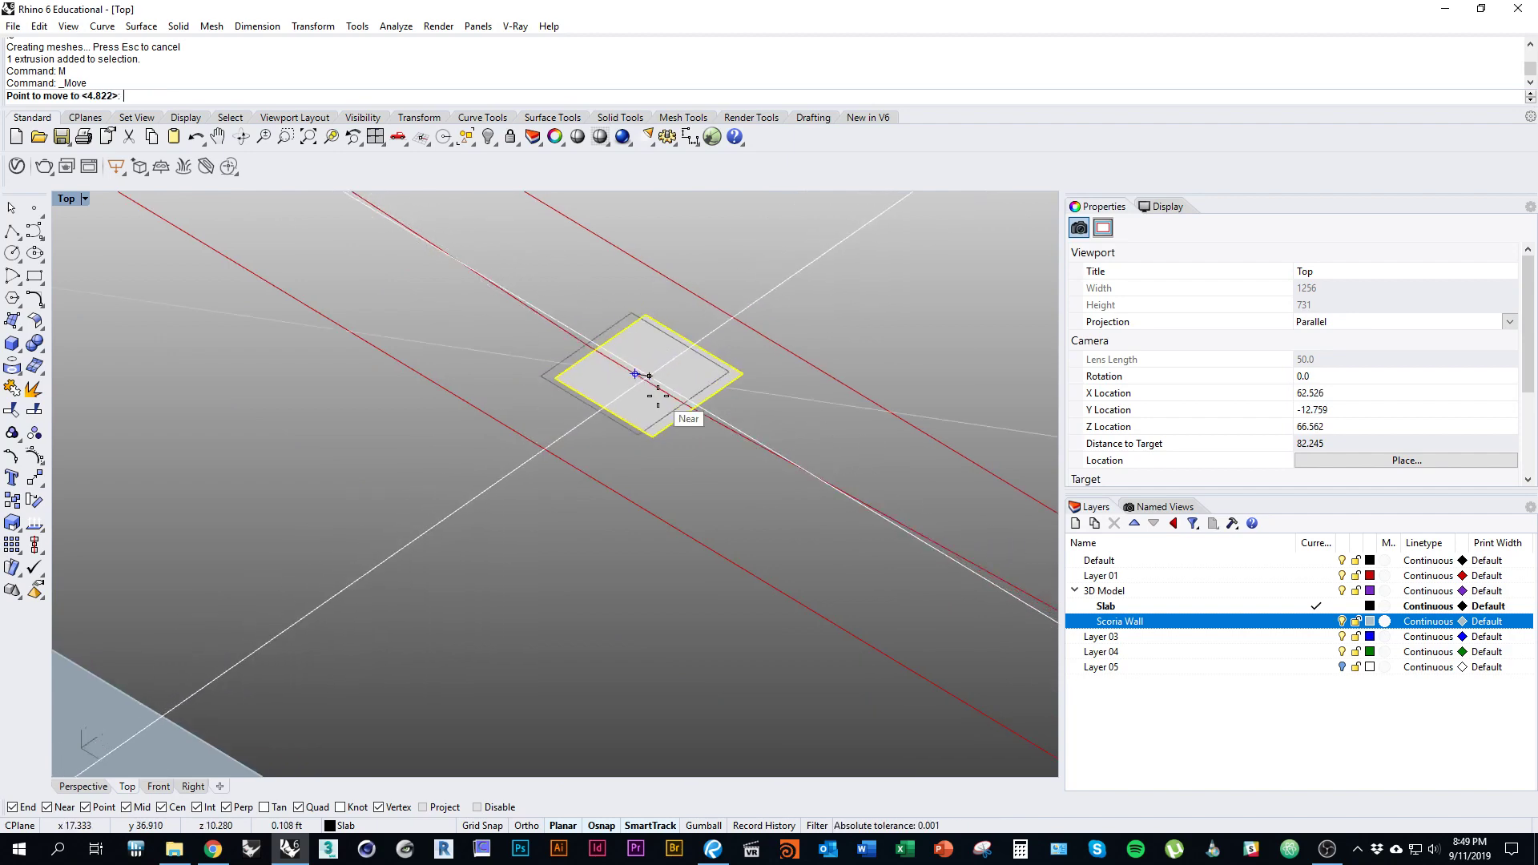
right_click_drag(347, 575, 422, 556)
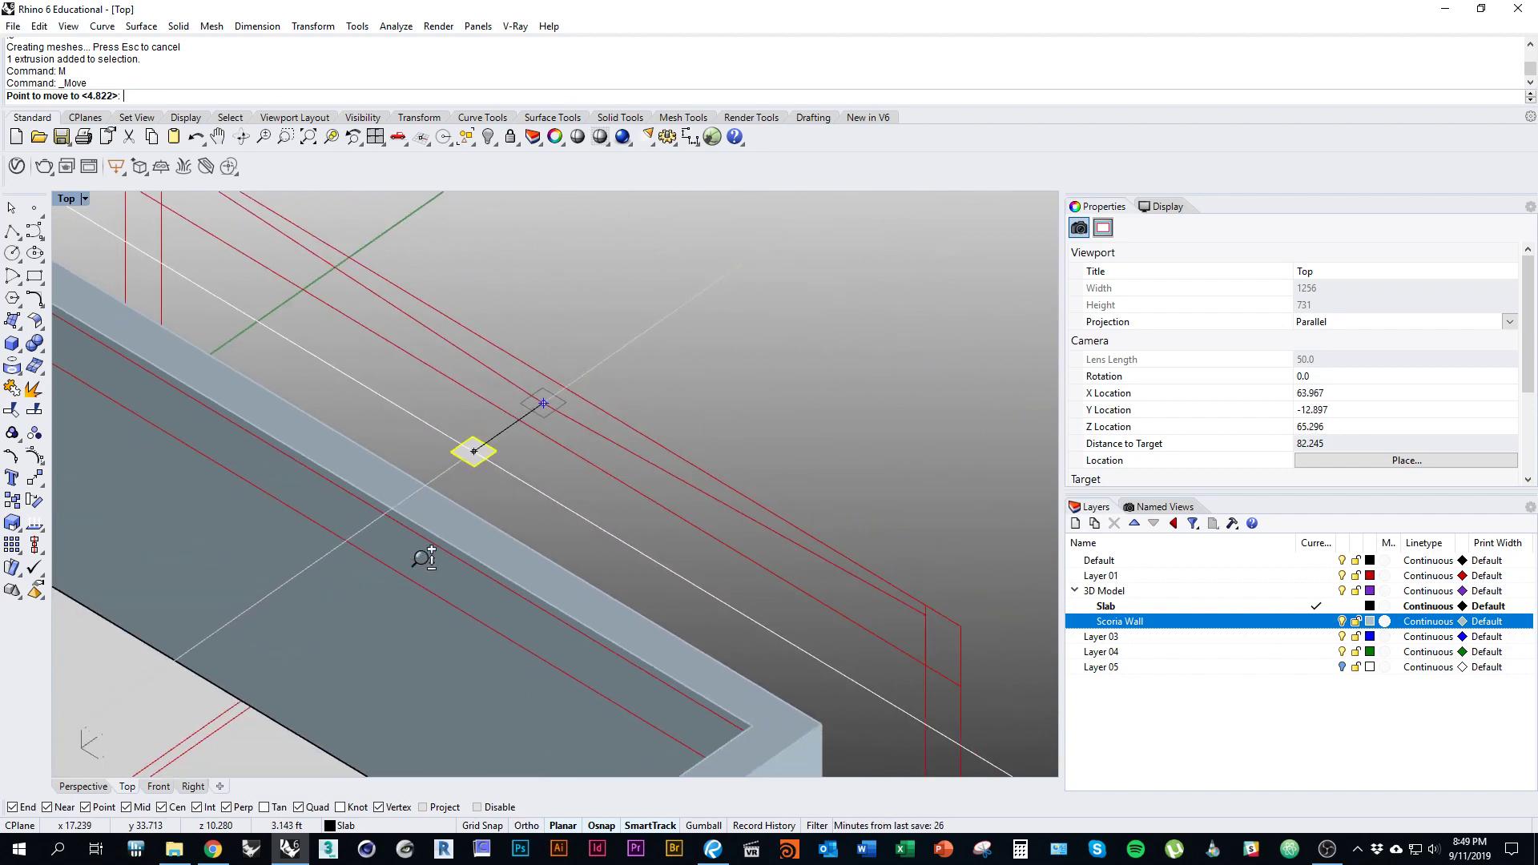
right_click_drag(691, 294, 694, 438)
right_click_drag(694, 437, 681, 525, "ctrl")
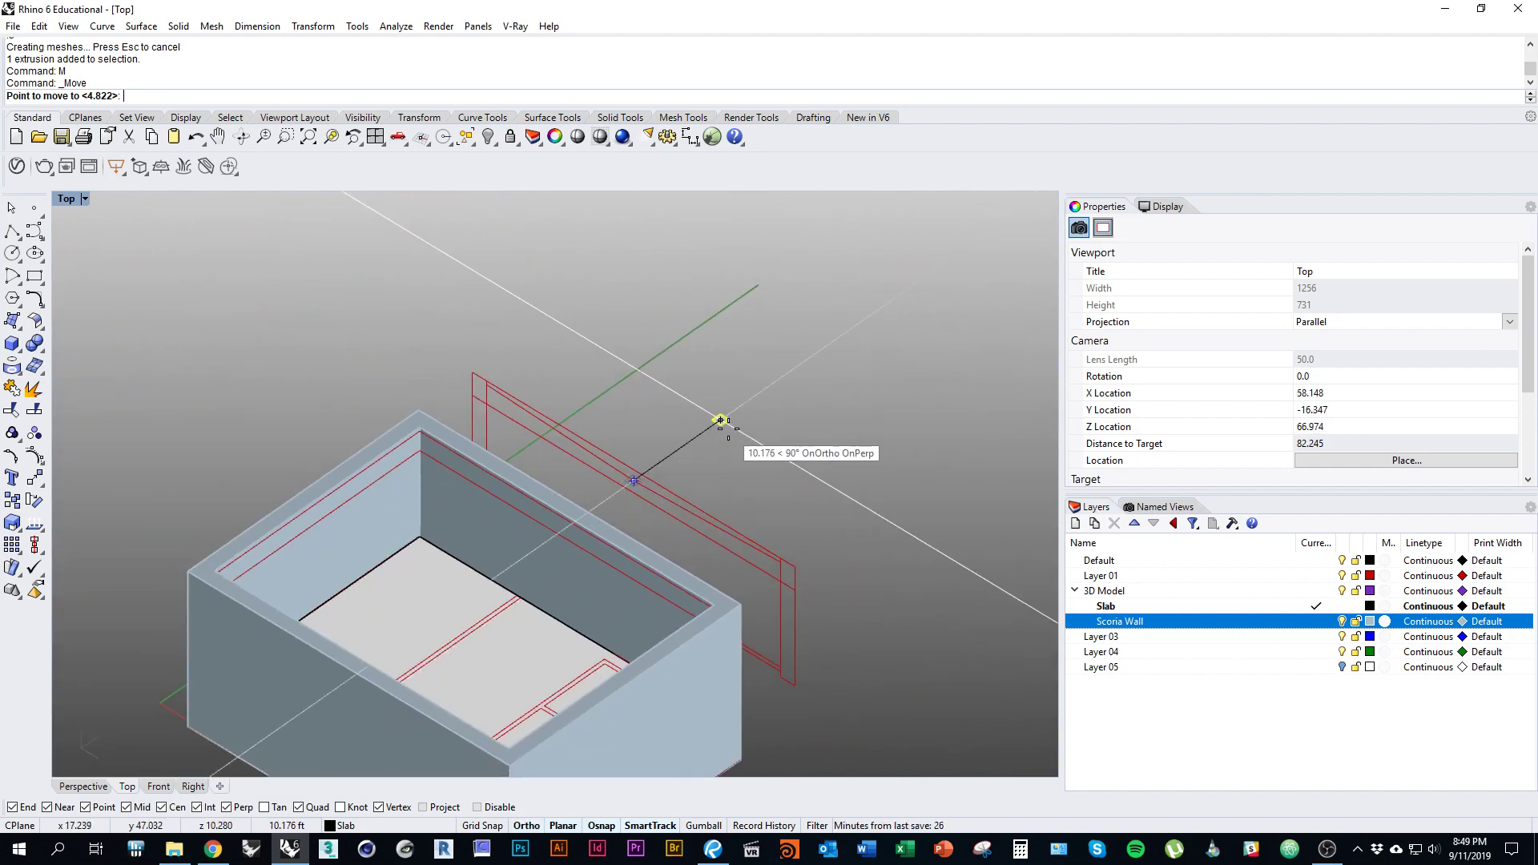
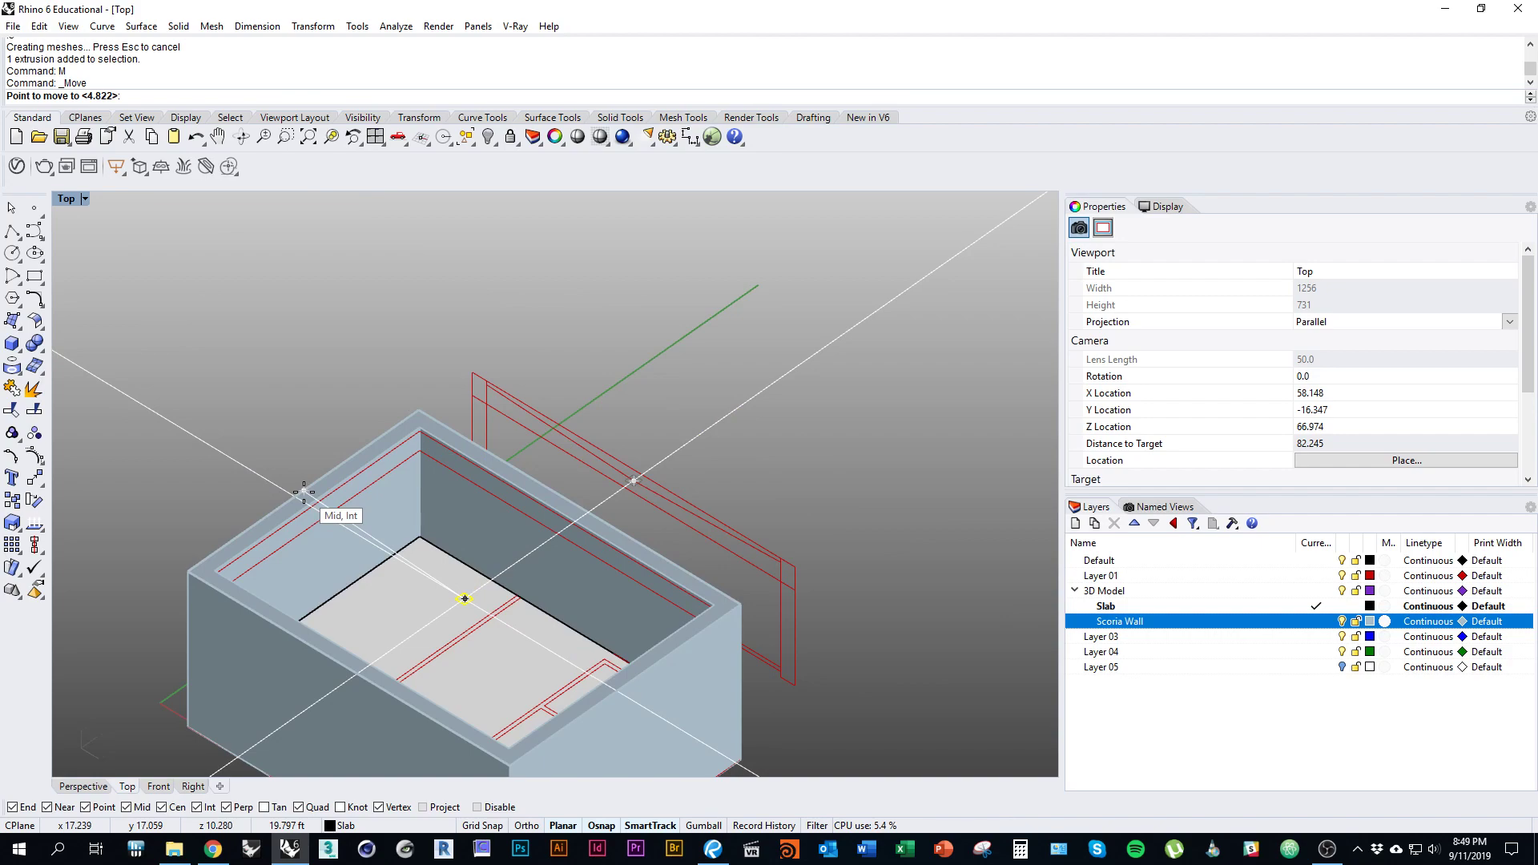
left_click(303, 491)
Step: Create a planar surface with PlanarSrf from the lower raised outline along the inner wall faces
mouse_move(304, 491)
right_mouse_down()
mouse_move(492, 633)
mouse_move(314, 487)
right_mouse_up()
right_click_drag(398, 545, 620, 591)
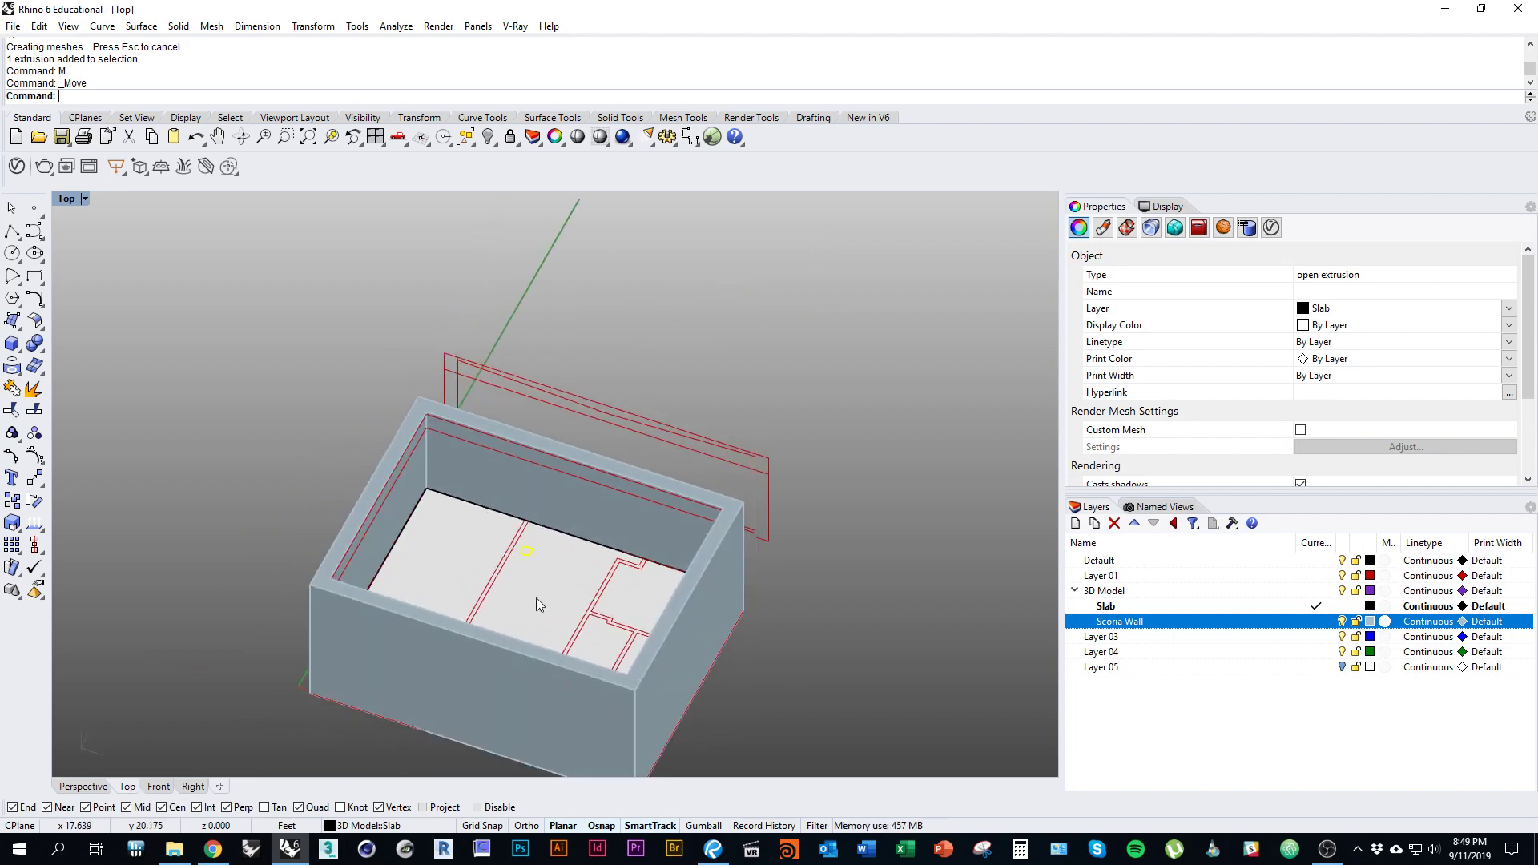
scroll(573, 503, "up", 3)
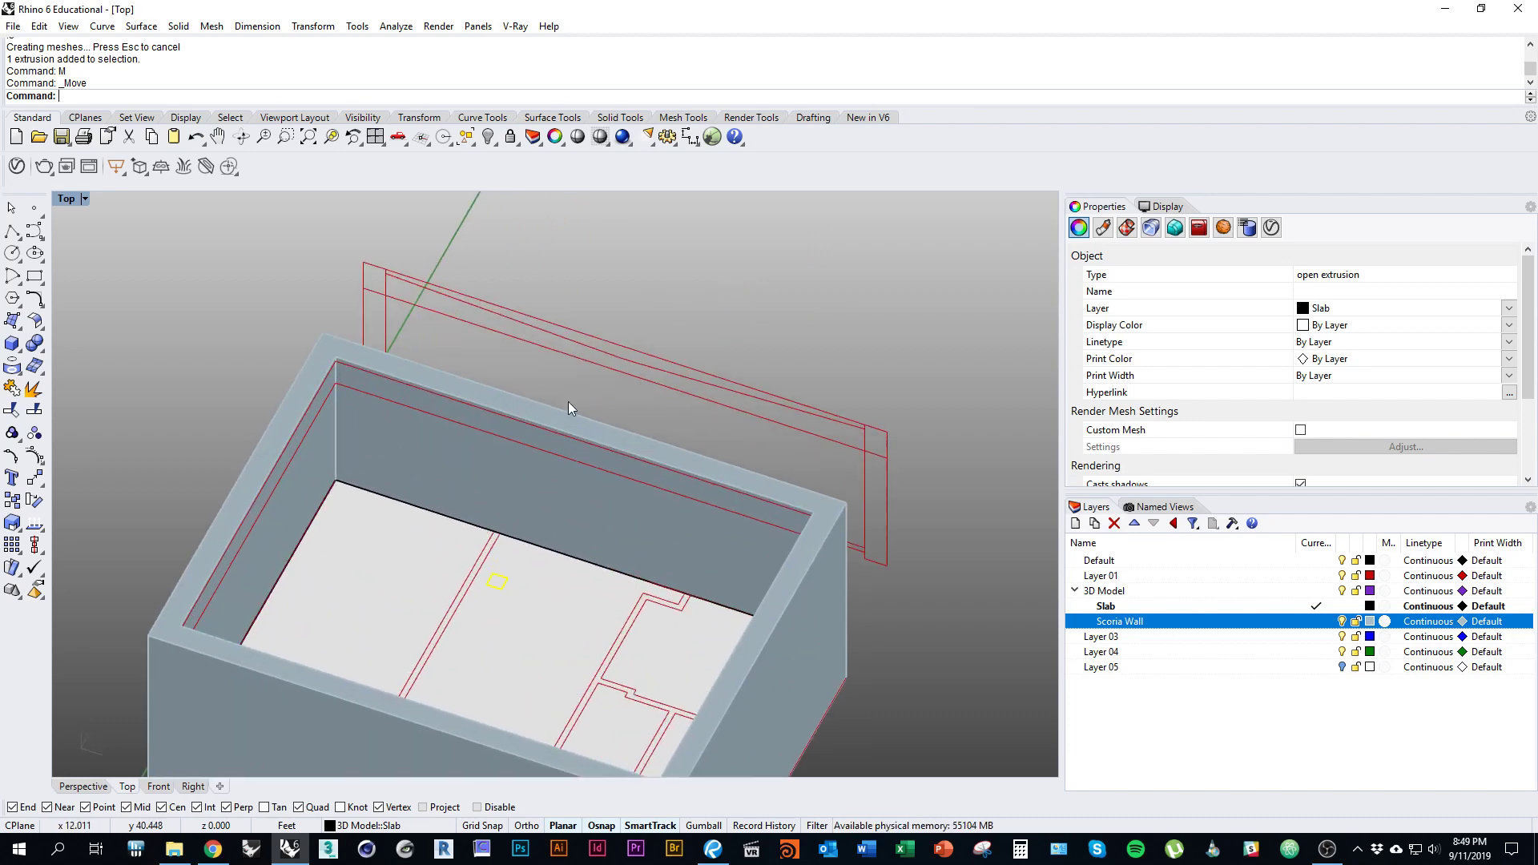
left_click(569, 466)
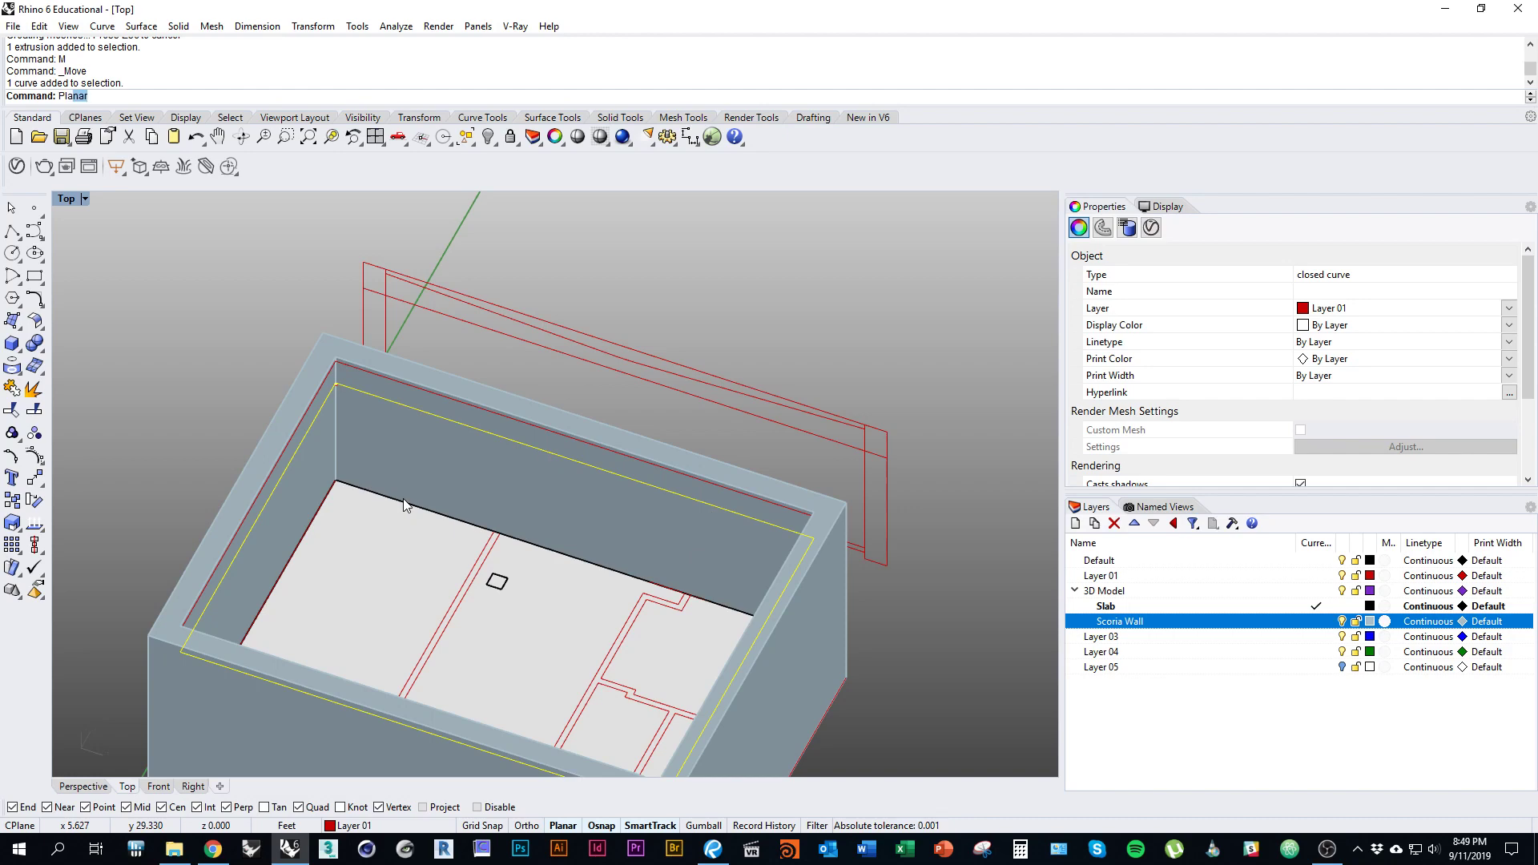
type("anarSrf")
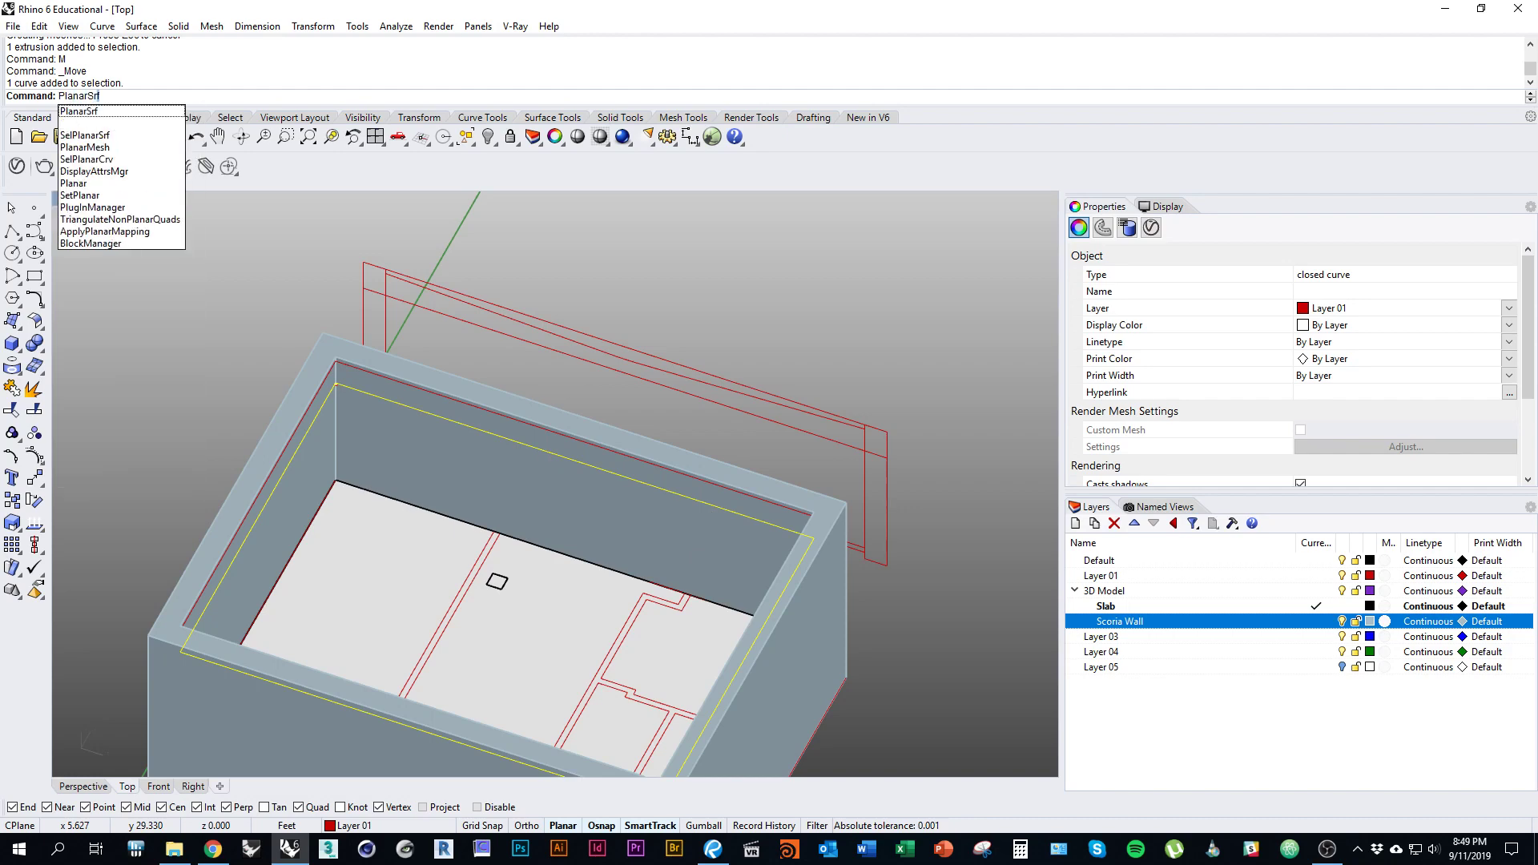
key("Return")
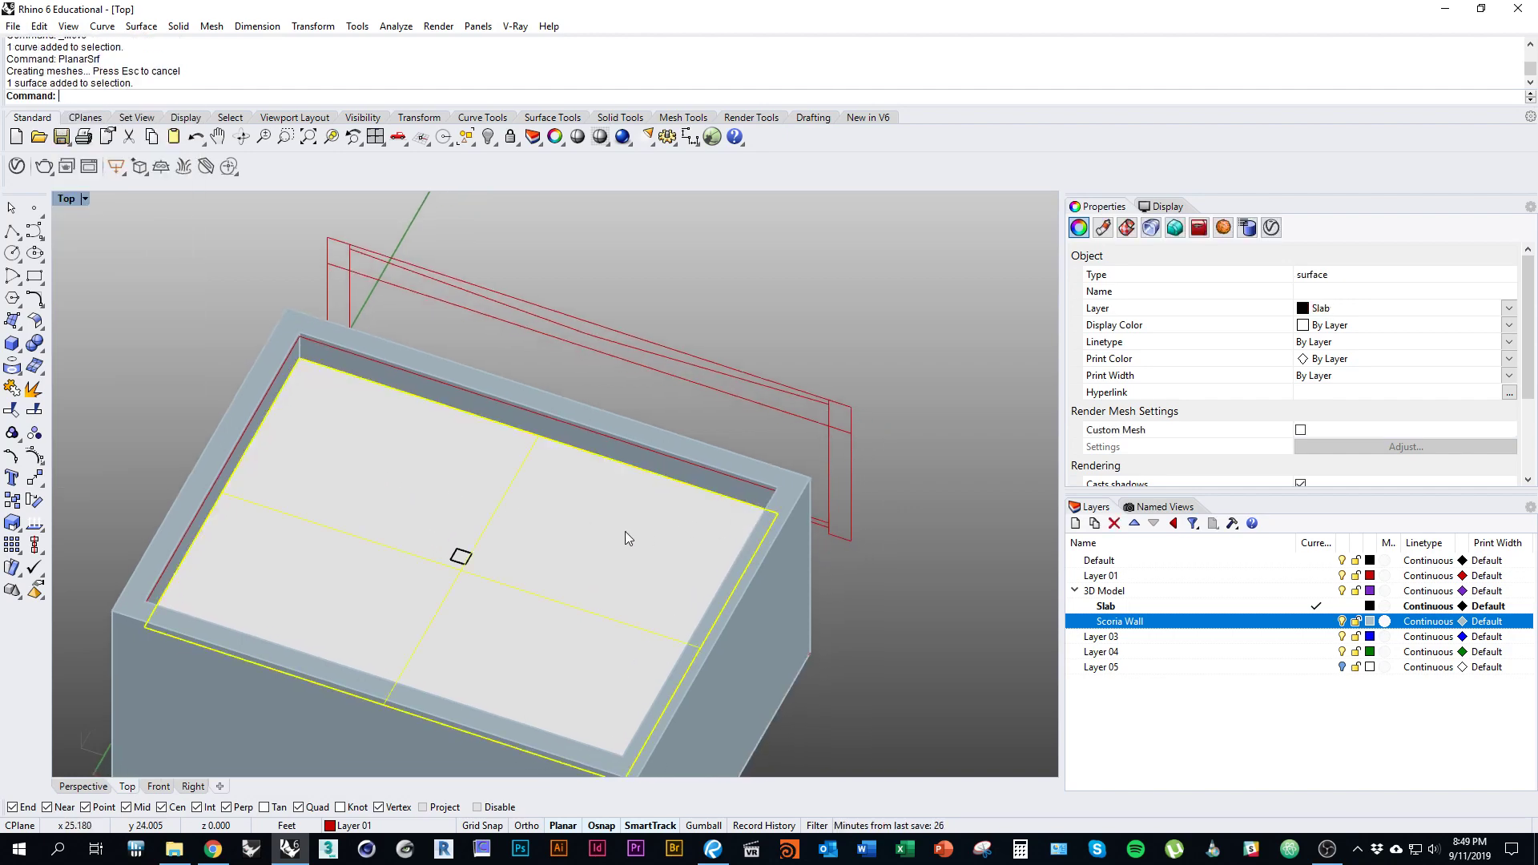
Step: Add a Drop Ceiling sublayer under 3D Model and give it a light tan colour, RGB 214, 179, 144
left_click(1076, 525)
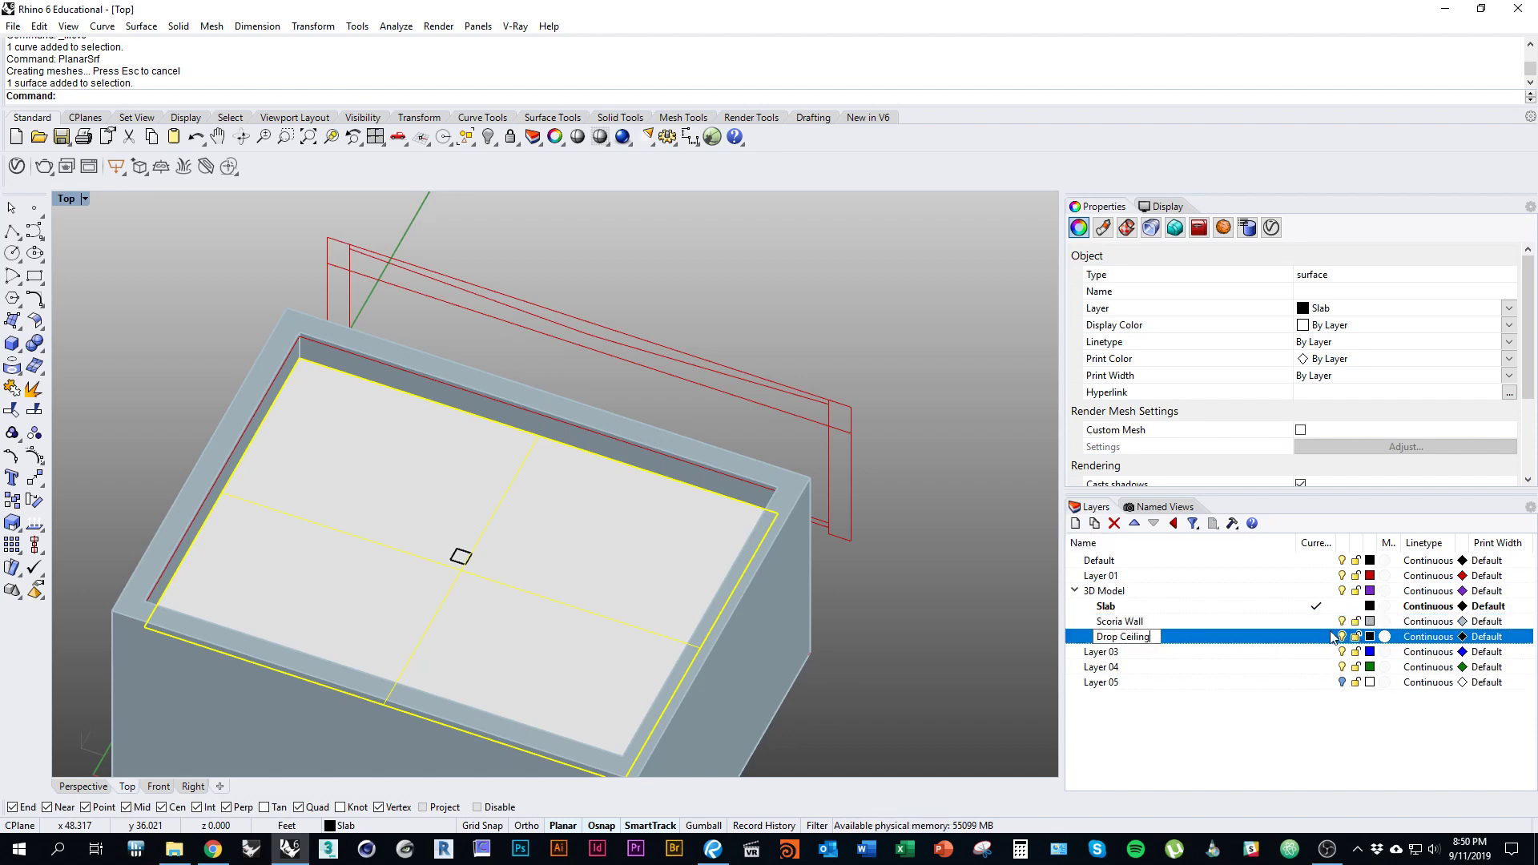
left_click(1369, 638)
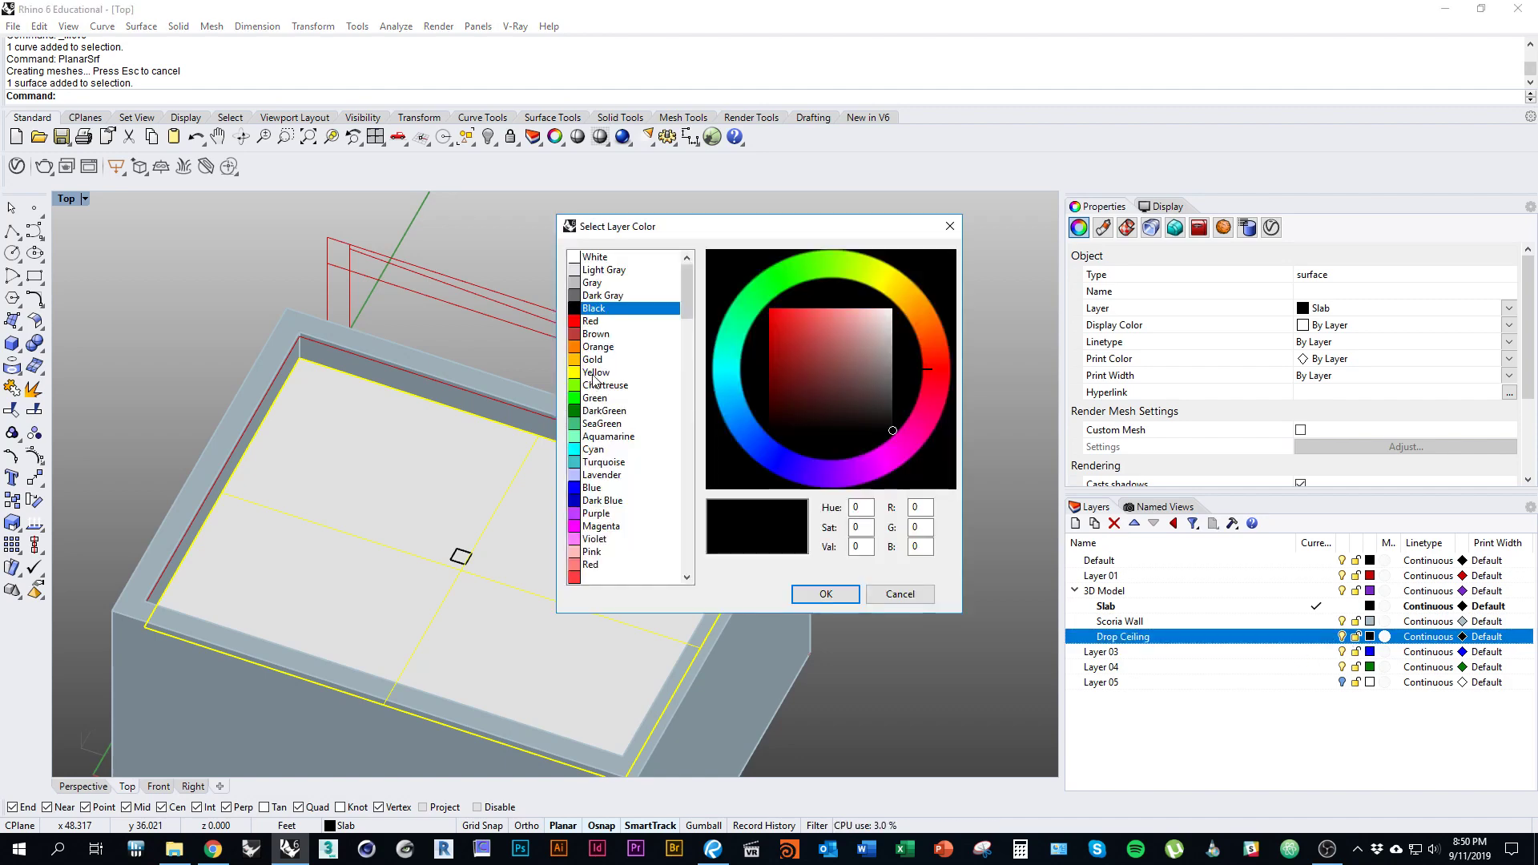
left_click(597, 347)
left_click(853, 327)
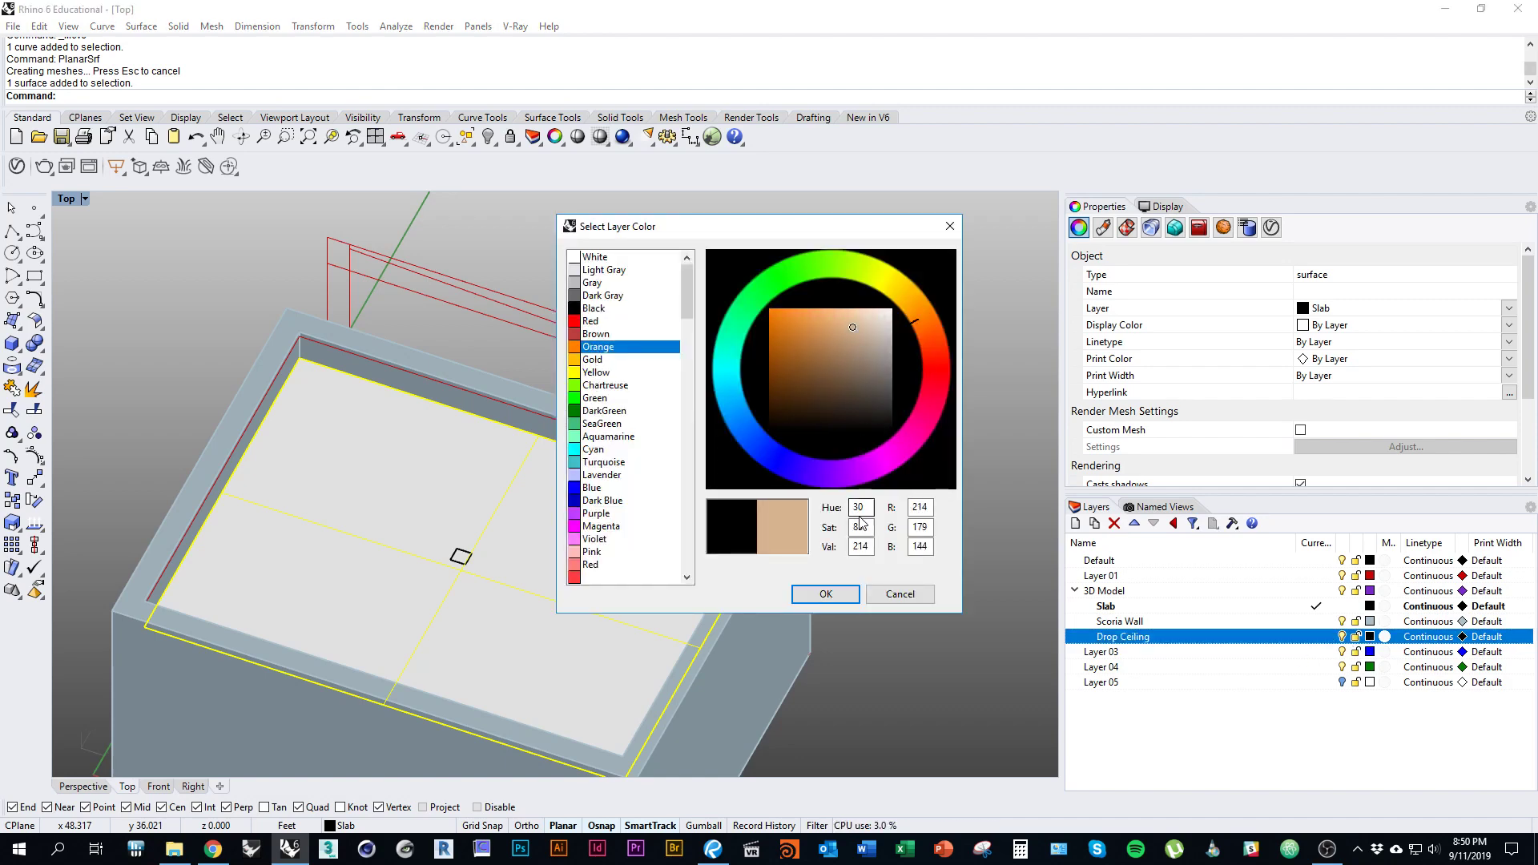
left_click(825, 594)
Step: Assign the large planar ceiling surface to the Drop Ceiling layer and clear the selection
left_click(883, 671)
right_click(1207, 638)
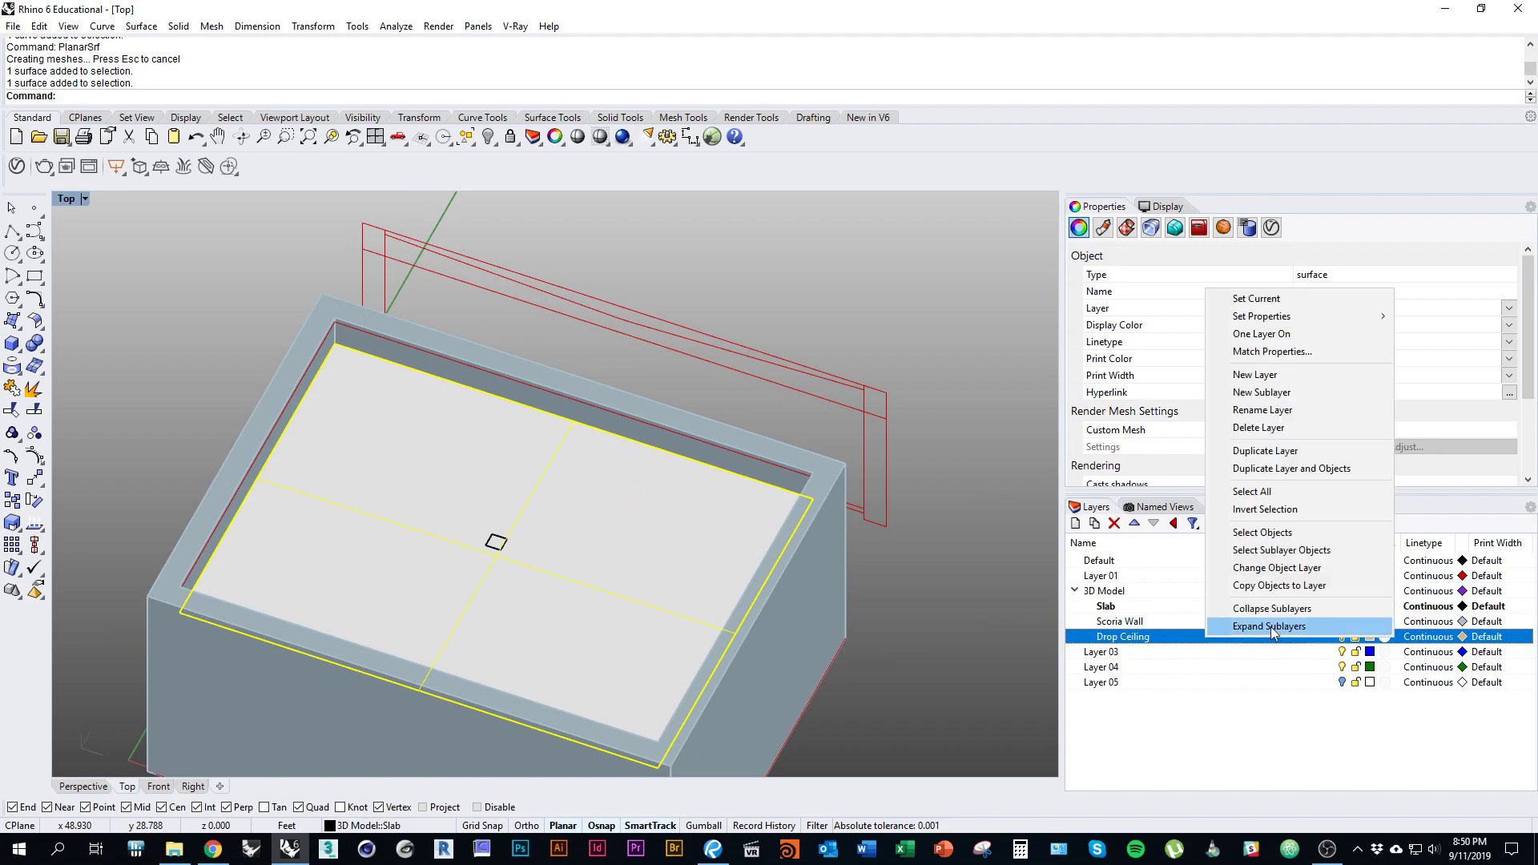
left_click(1273, 587)
key("Escape")
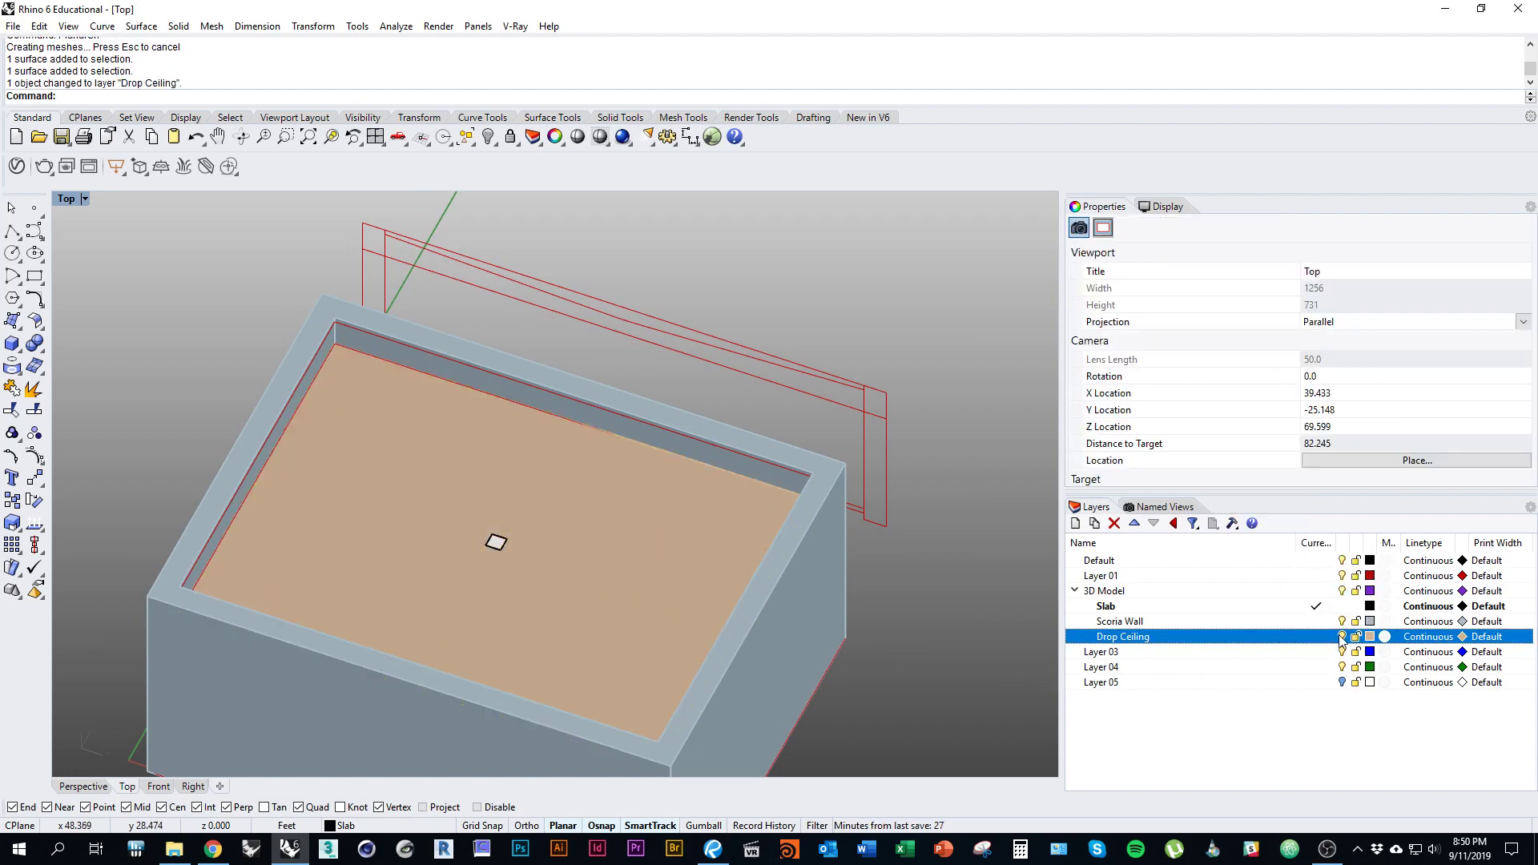
Step: Hide the Drop Ceiling layer to expose the interior and the raised outlines
left_click(1342, 639)
right_click_drag(819, 624, 803, 572)
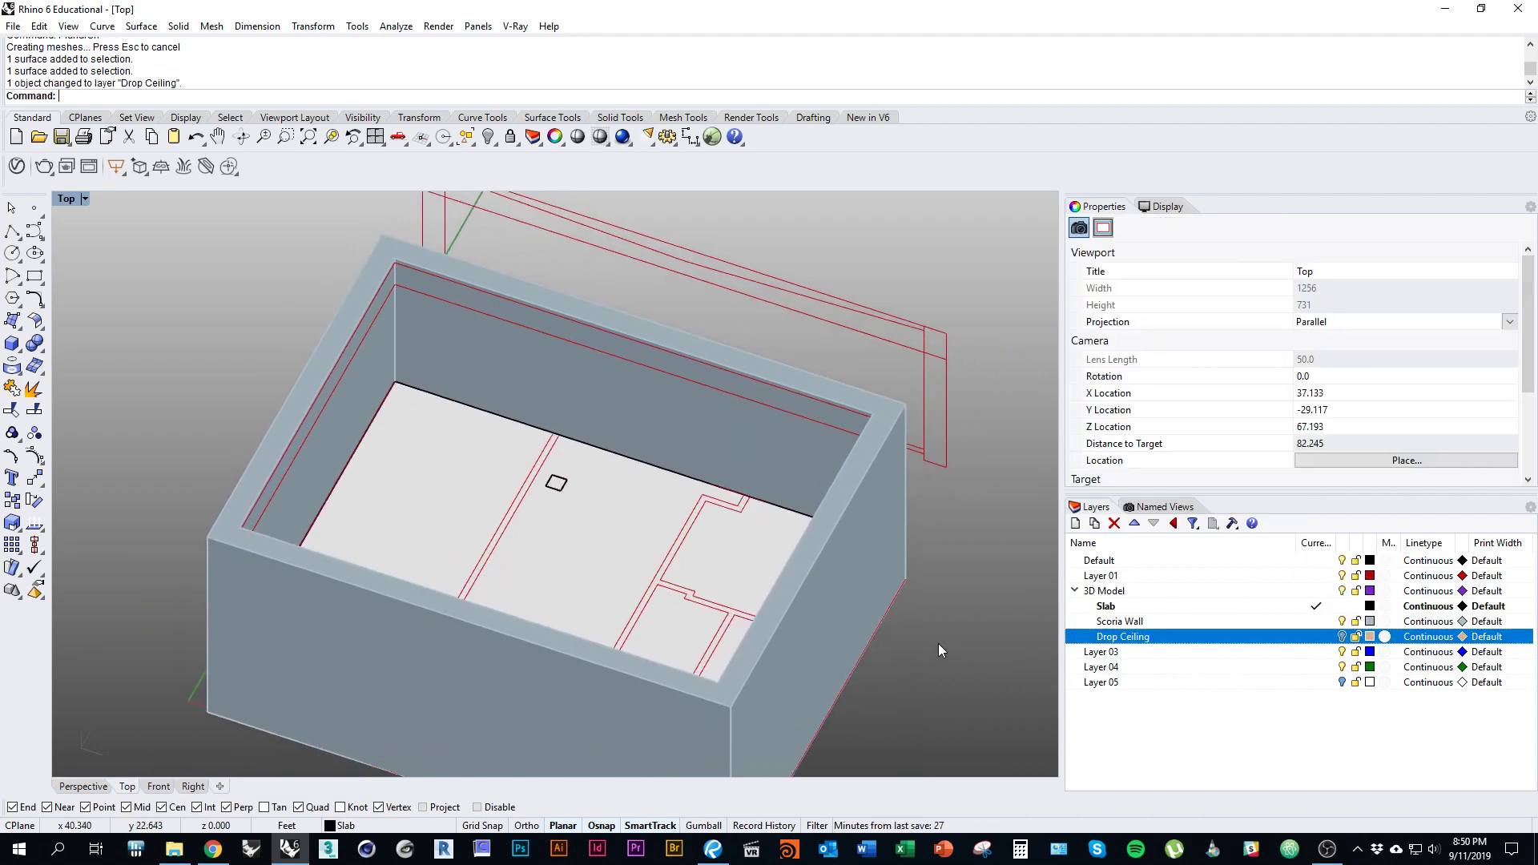
right_click_drag(939, 643, 800, 662, "ctrl+shift")
scroll(627, 576, "up", 2)
right_click_drag(284, 406, 505, 483)
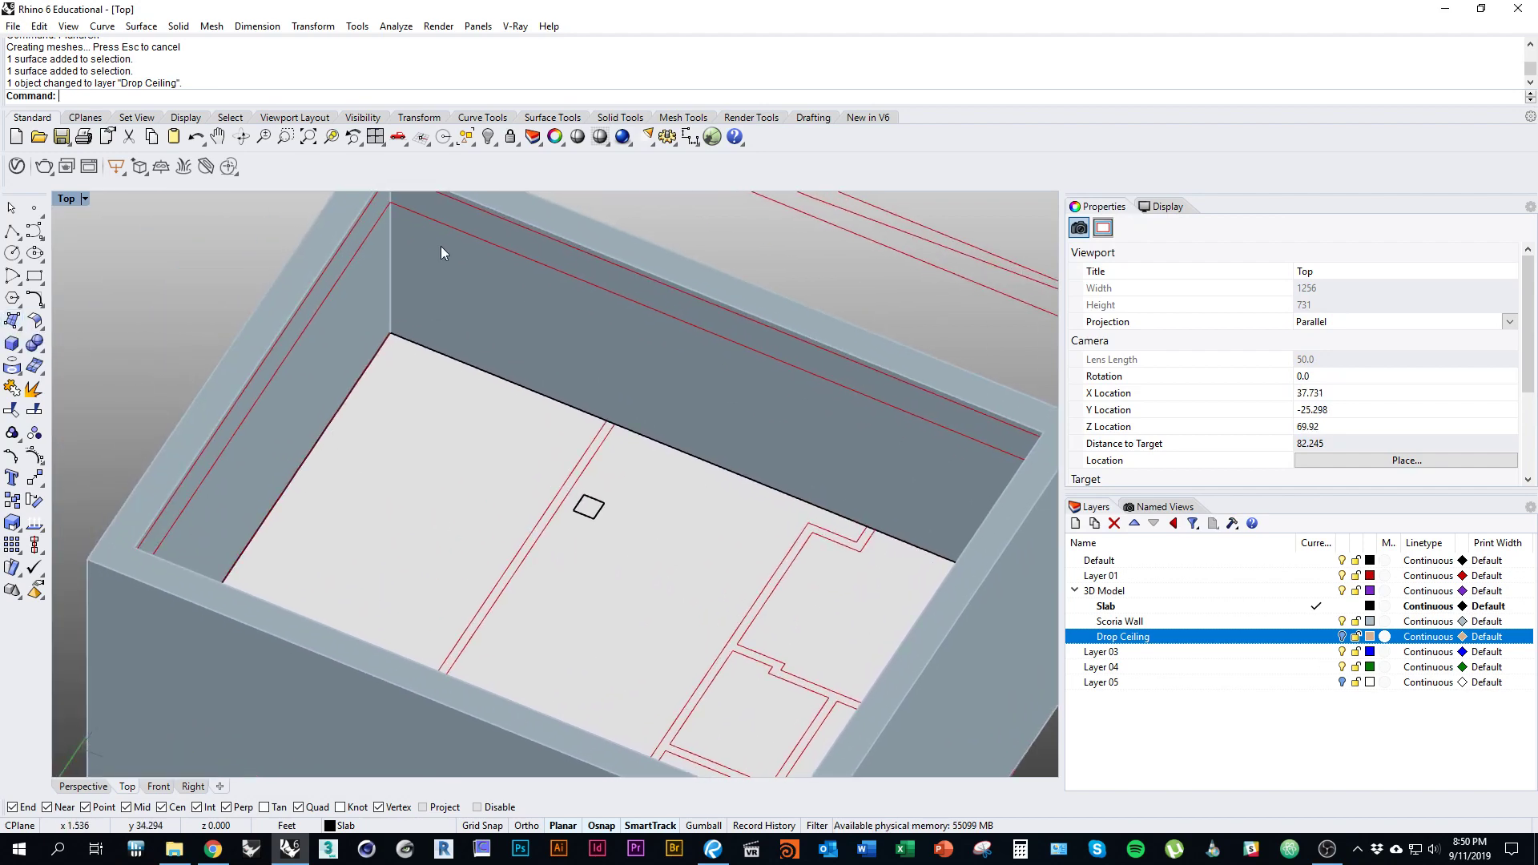
right_click_drag(494, 473, 497, 564)
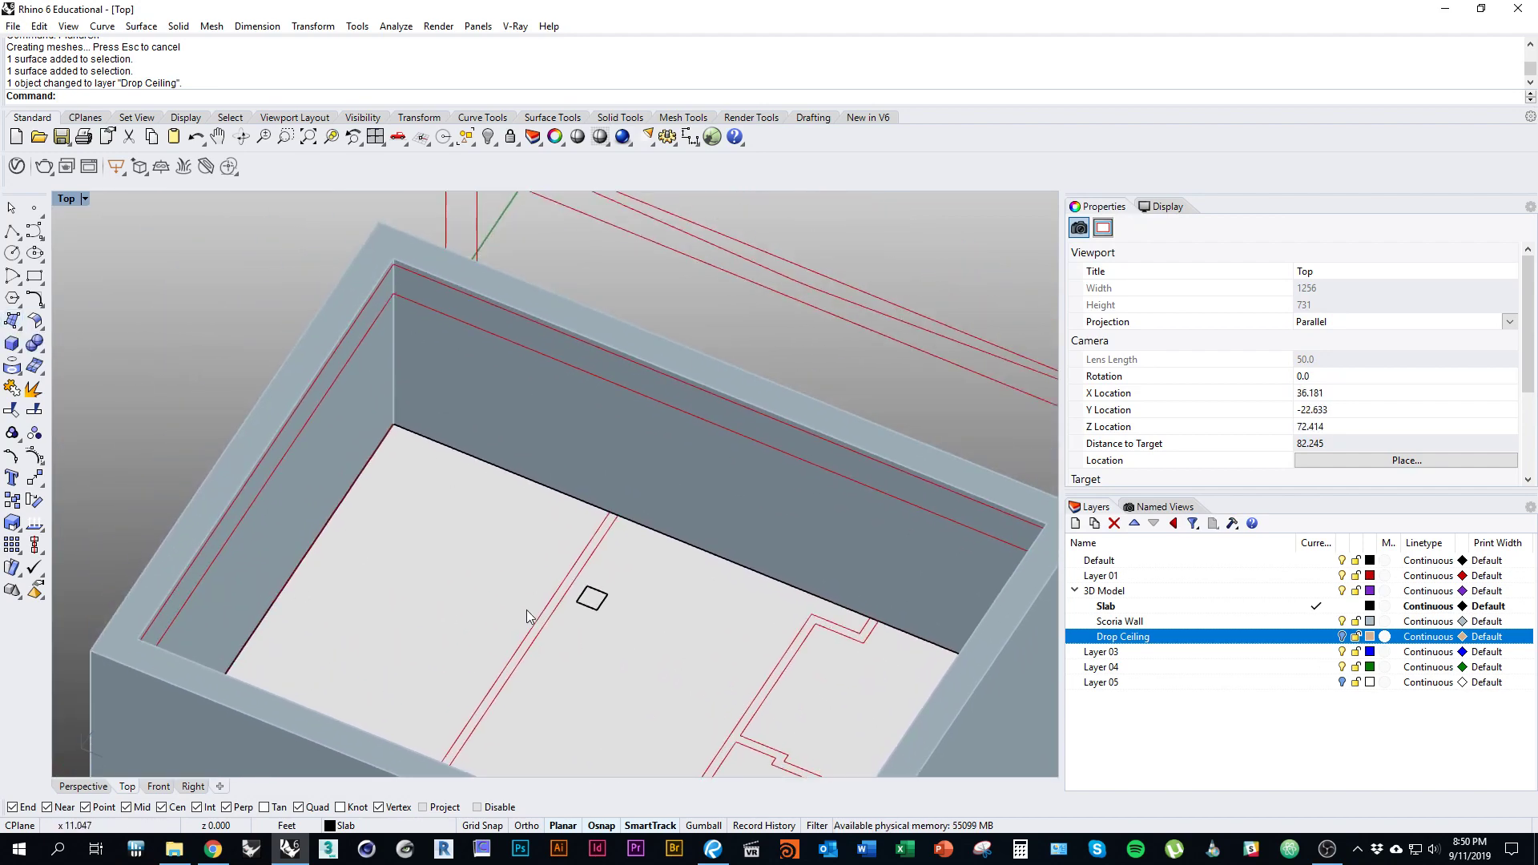
Step: Delete the lower raised outline curve running along the inner wall faces
left_click(331, 399)
key("Delete")
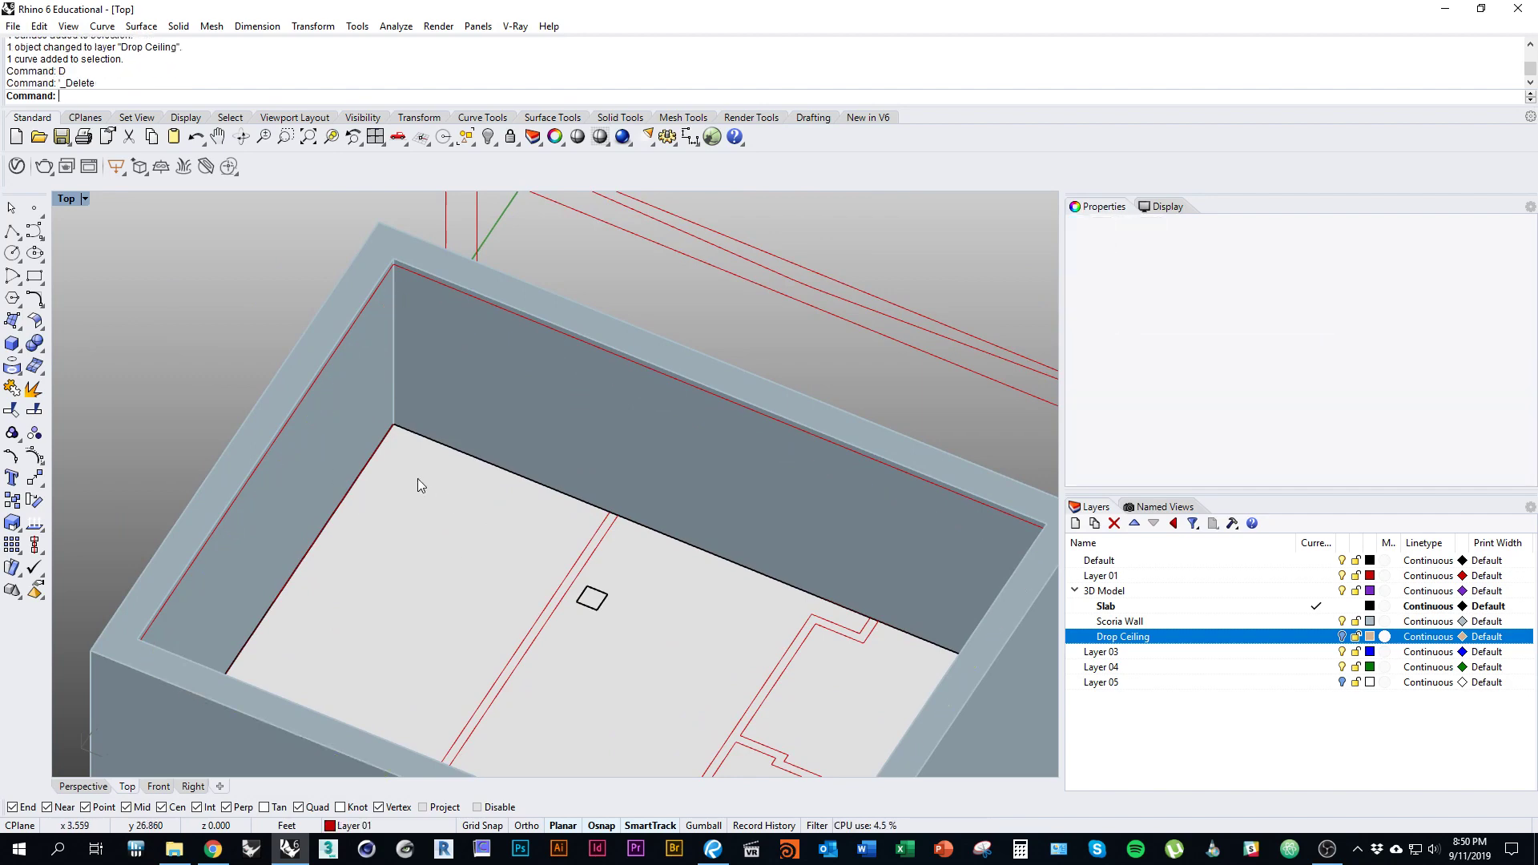
right_click_drag(417, 478, 382, 442)
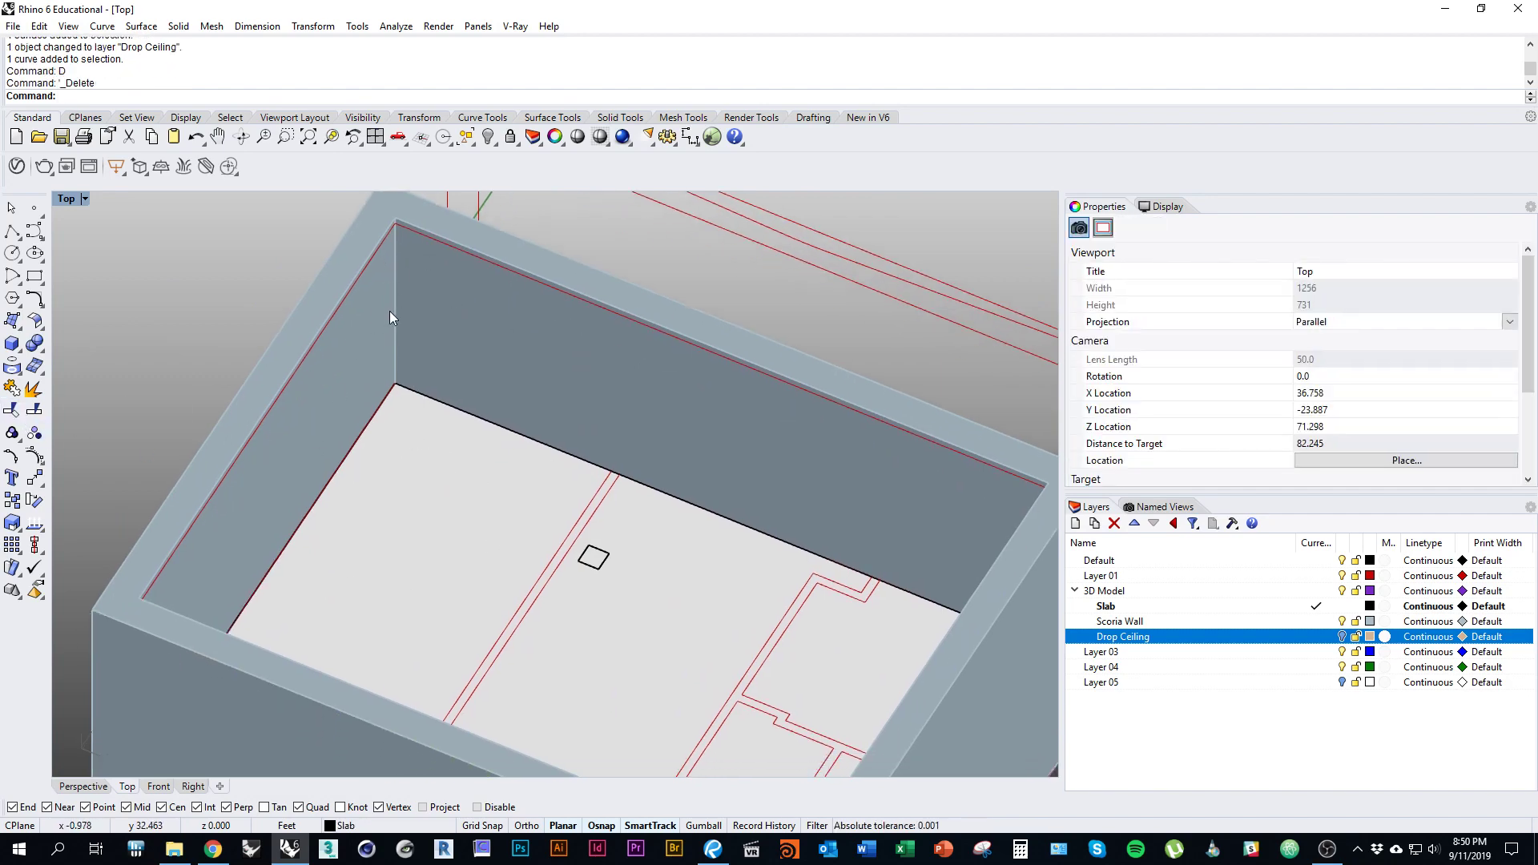
Step: Create a corner-point roof surface from the upper outline's two corners at one short end wall down to the small central square
left_click(11, 322)
right_click_drag(473, 333, 550, 463, "ctrl+shift")
scroll(344, 384, "up", 9)
left_click(329, 300)
scroll(234, 329, "down", 13)
scroll(449, 407, "up", 15)
left_click(534, 294)
scroll(534, 294, "down", 15)
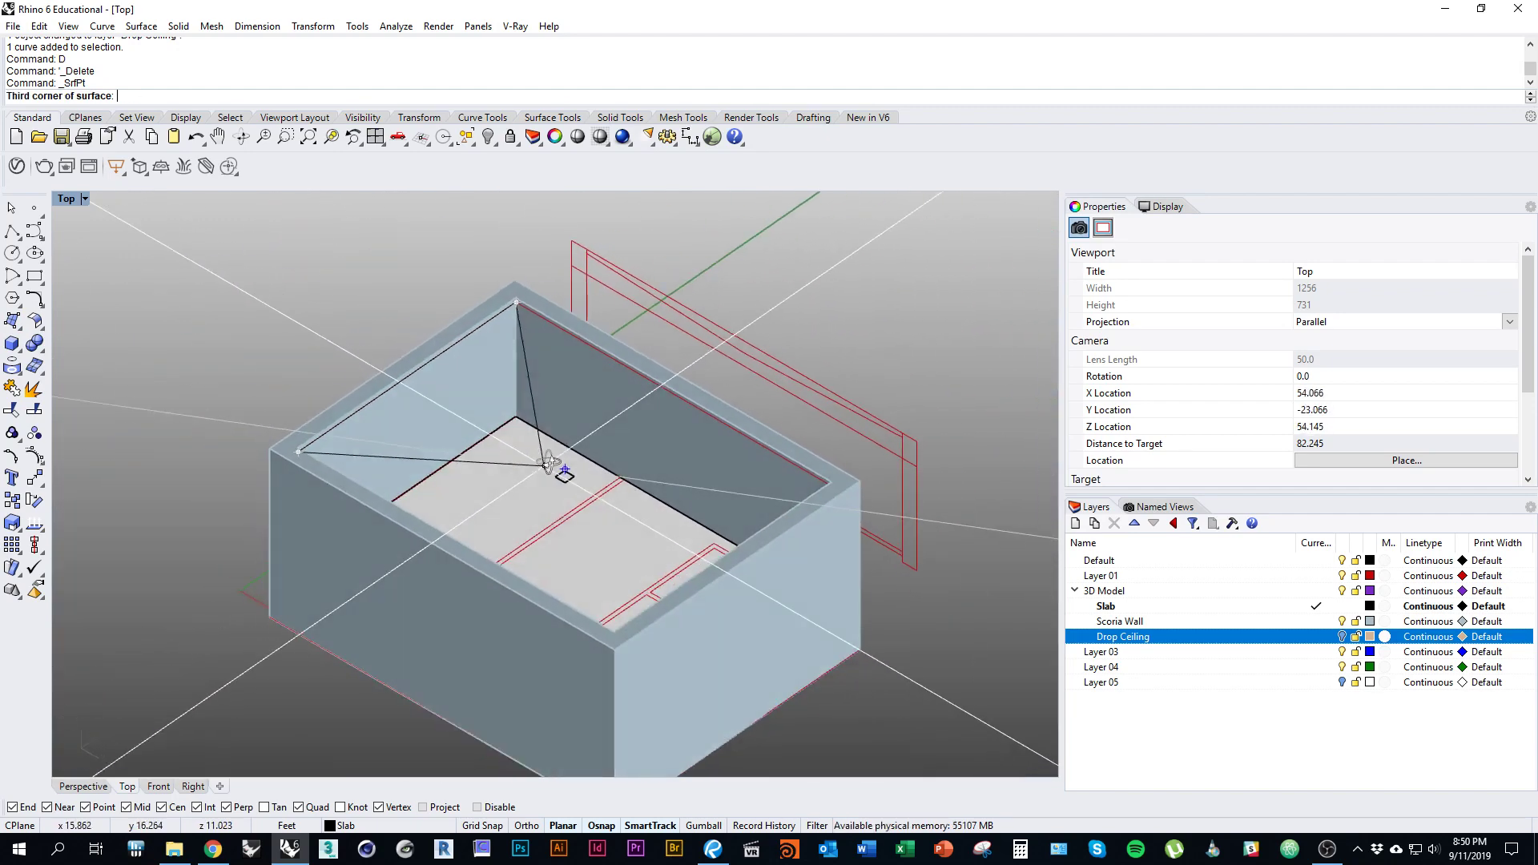
scroll(548, 463, "up", 8)
left_click(565, 469)
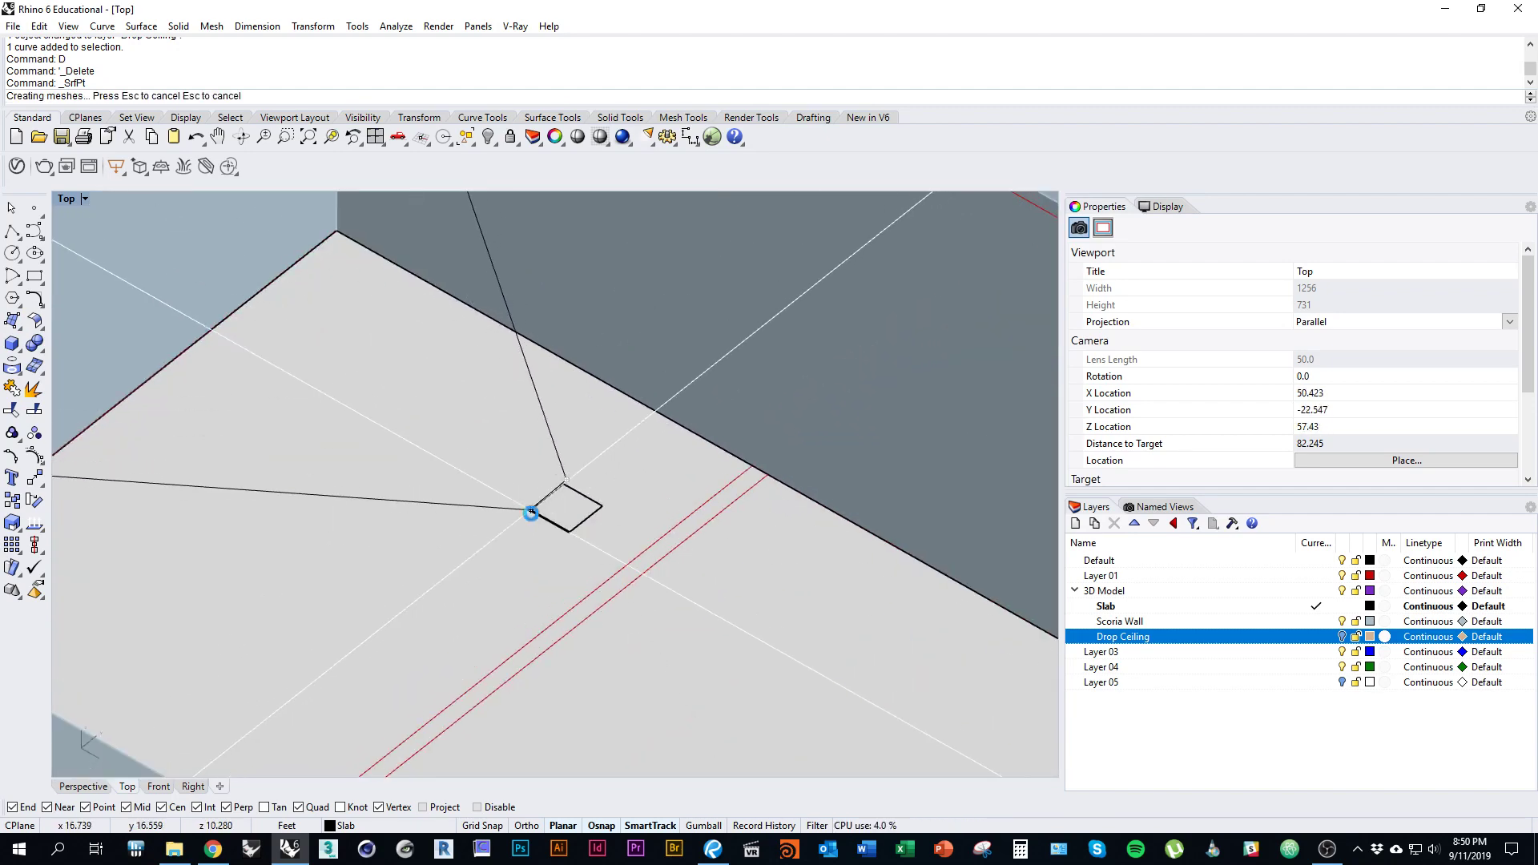
scroll(558, 515, "up", 14)
right_click_drag(576, 452, 473, 569, "ctrl+shift")
scroll(508, 474, "down", 18)
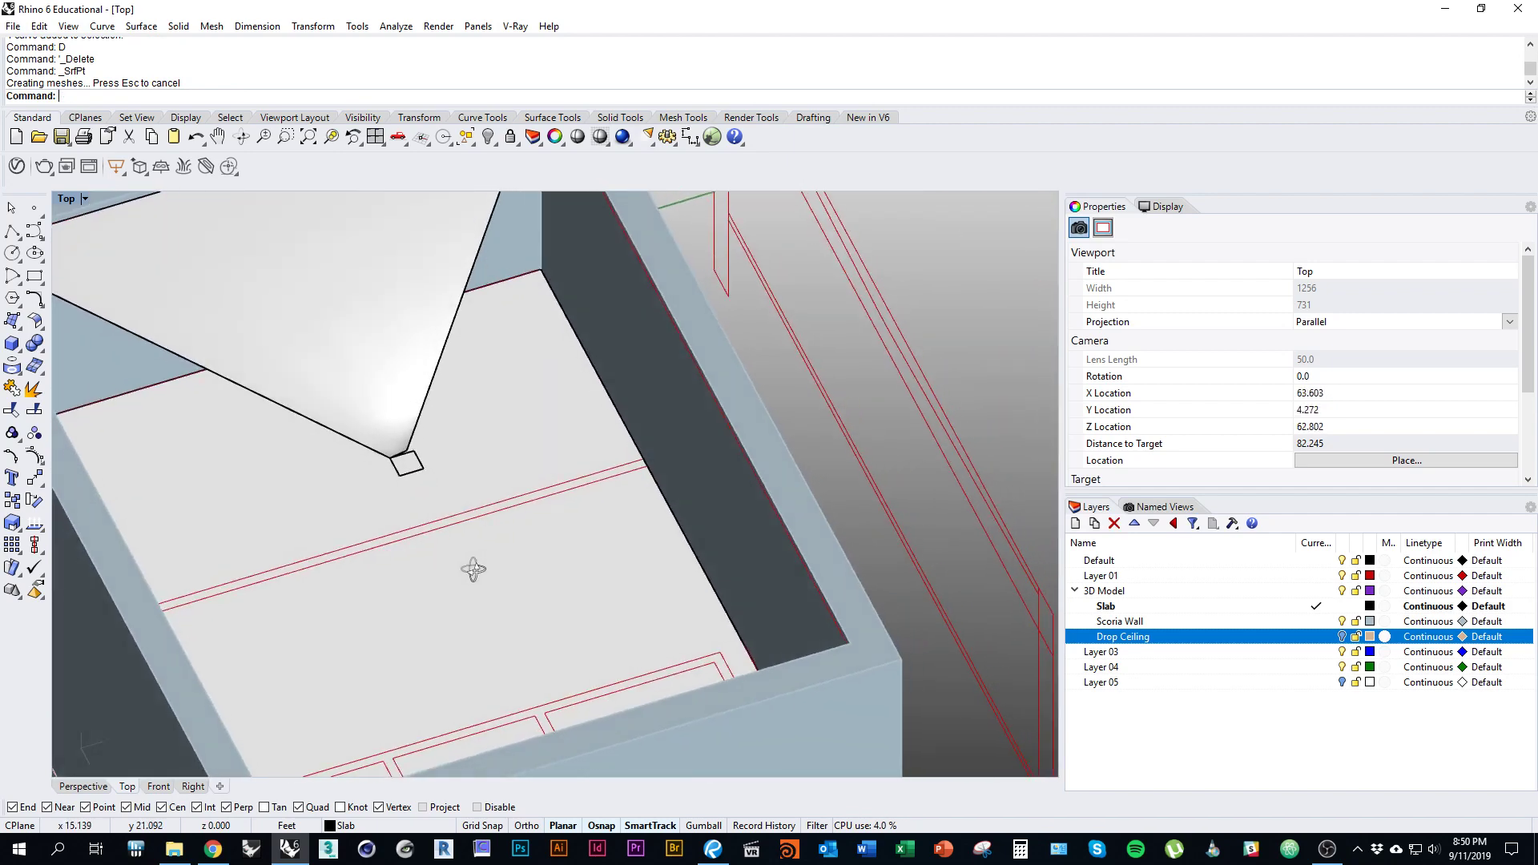
Step: Turn on the roof surface's control points and move its misplaced lower corner onto the adjacent corner of the small central square
scroll(343, 376, "up", 15)
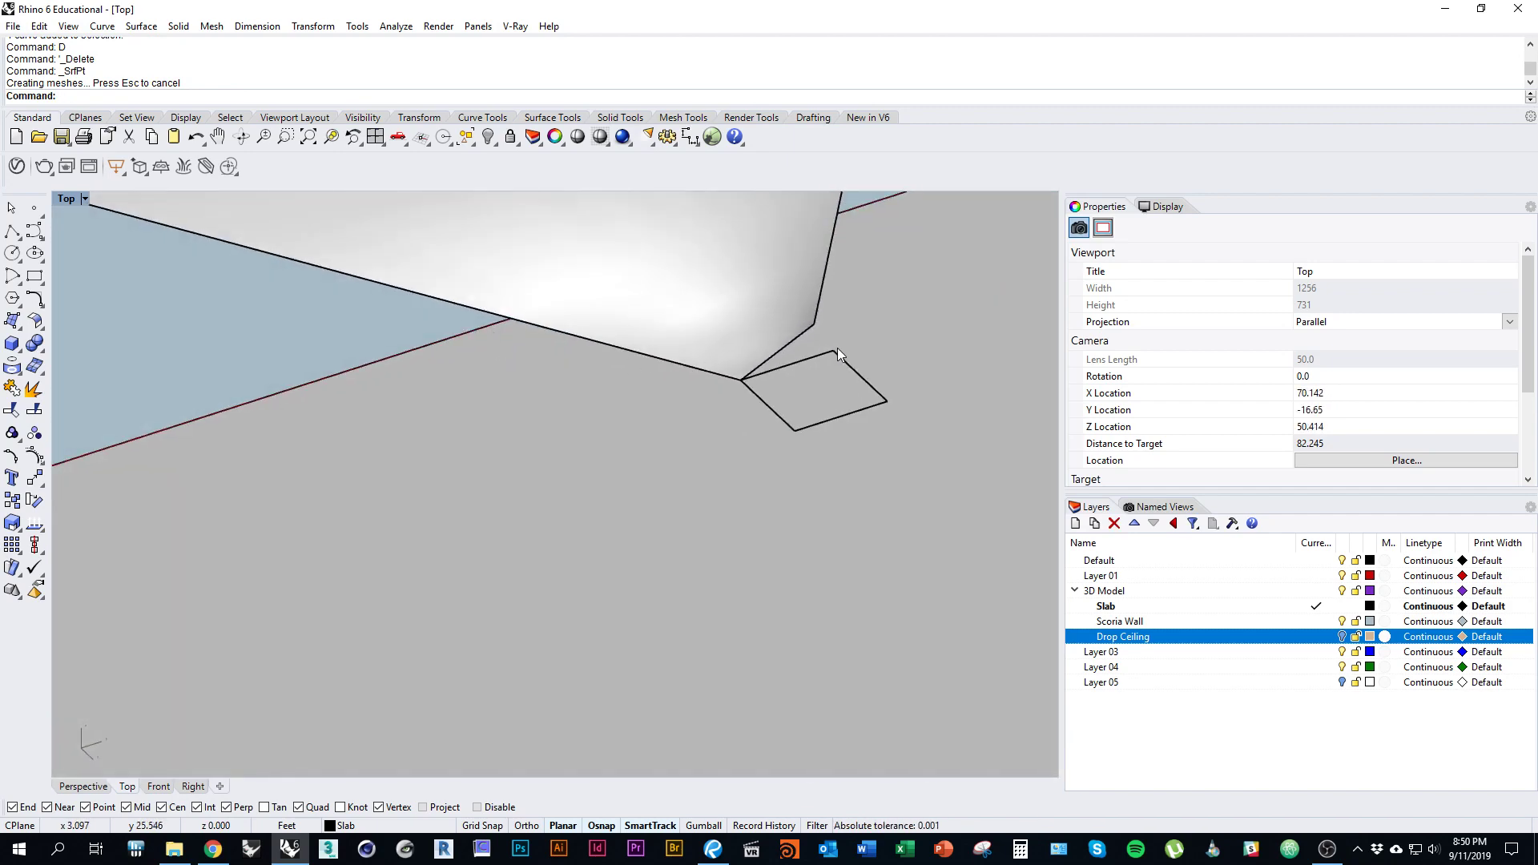
scroll(810, 359, "down", 12)
left_click(559, 415)
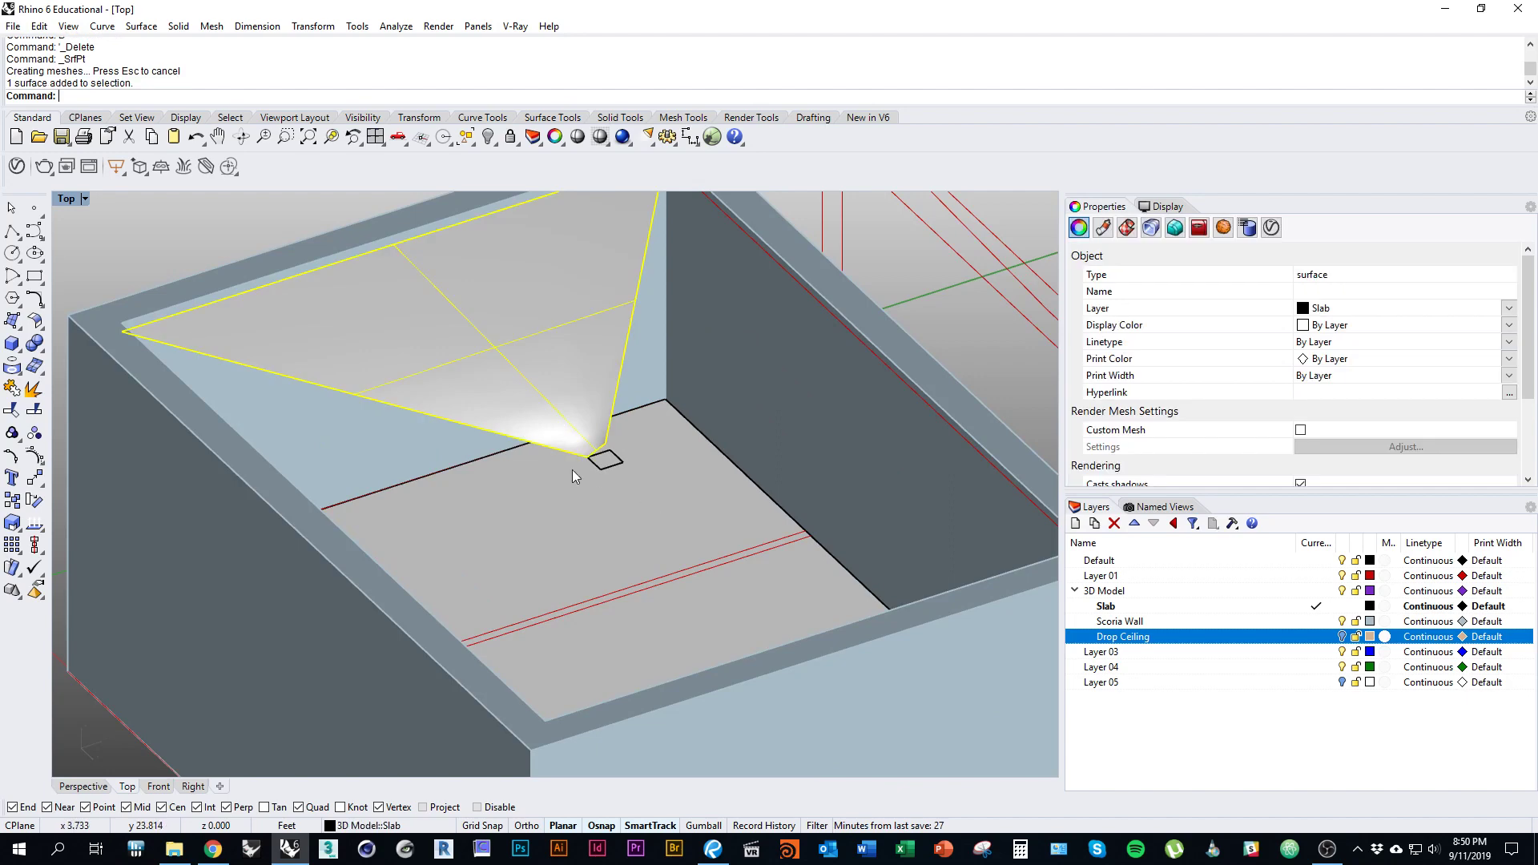
left_click(32, 459)
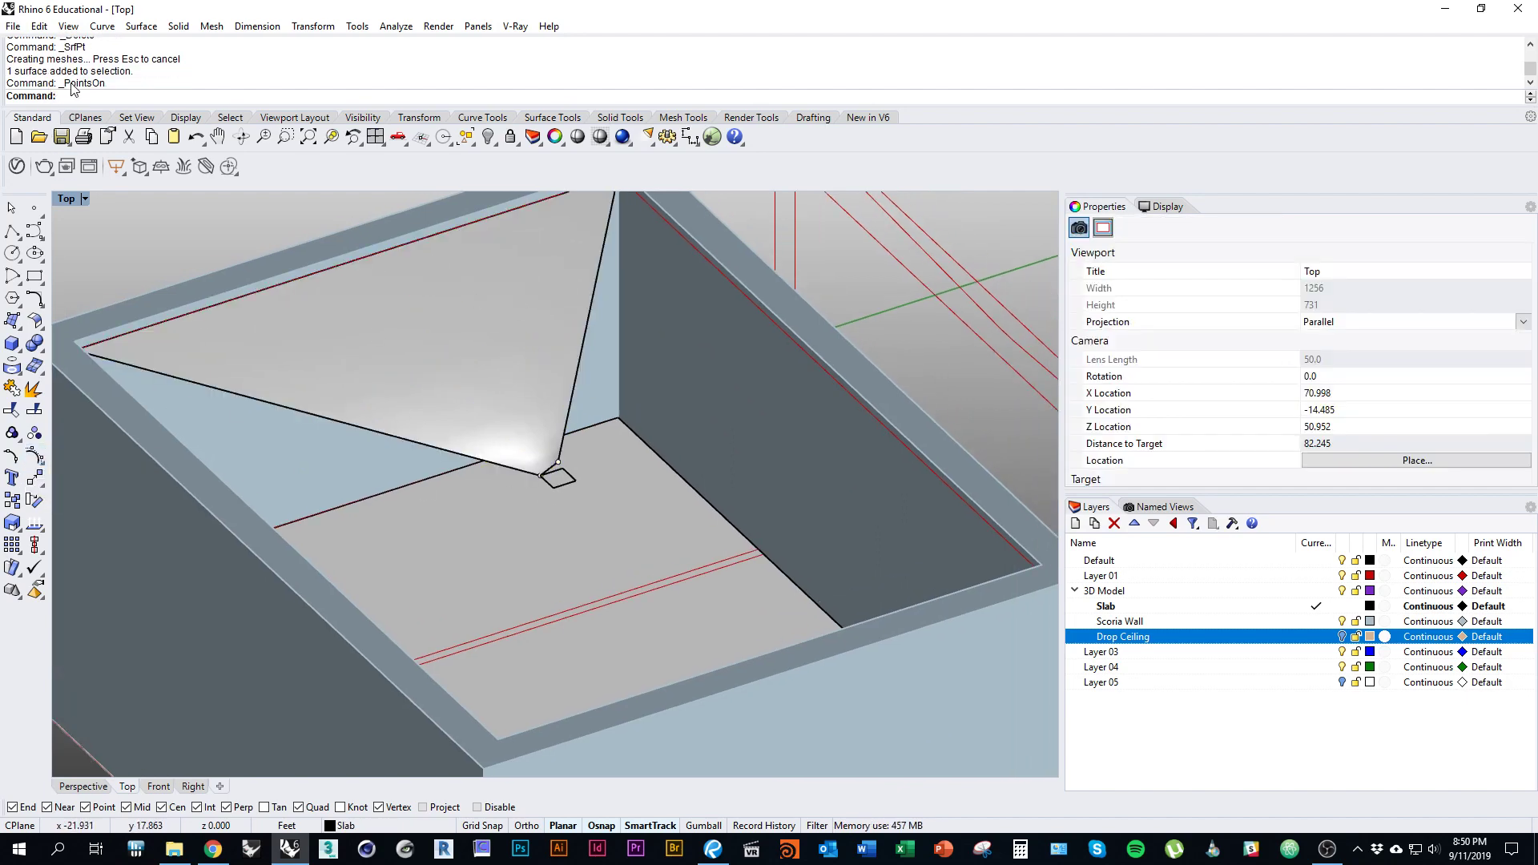
scroll(557, 412, "up", 5)
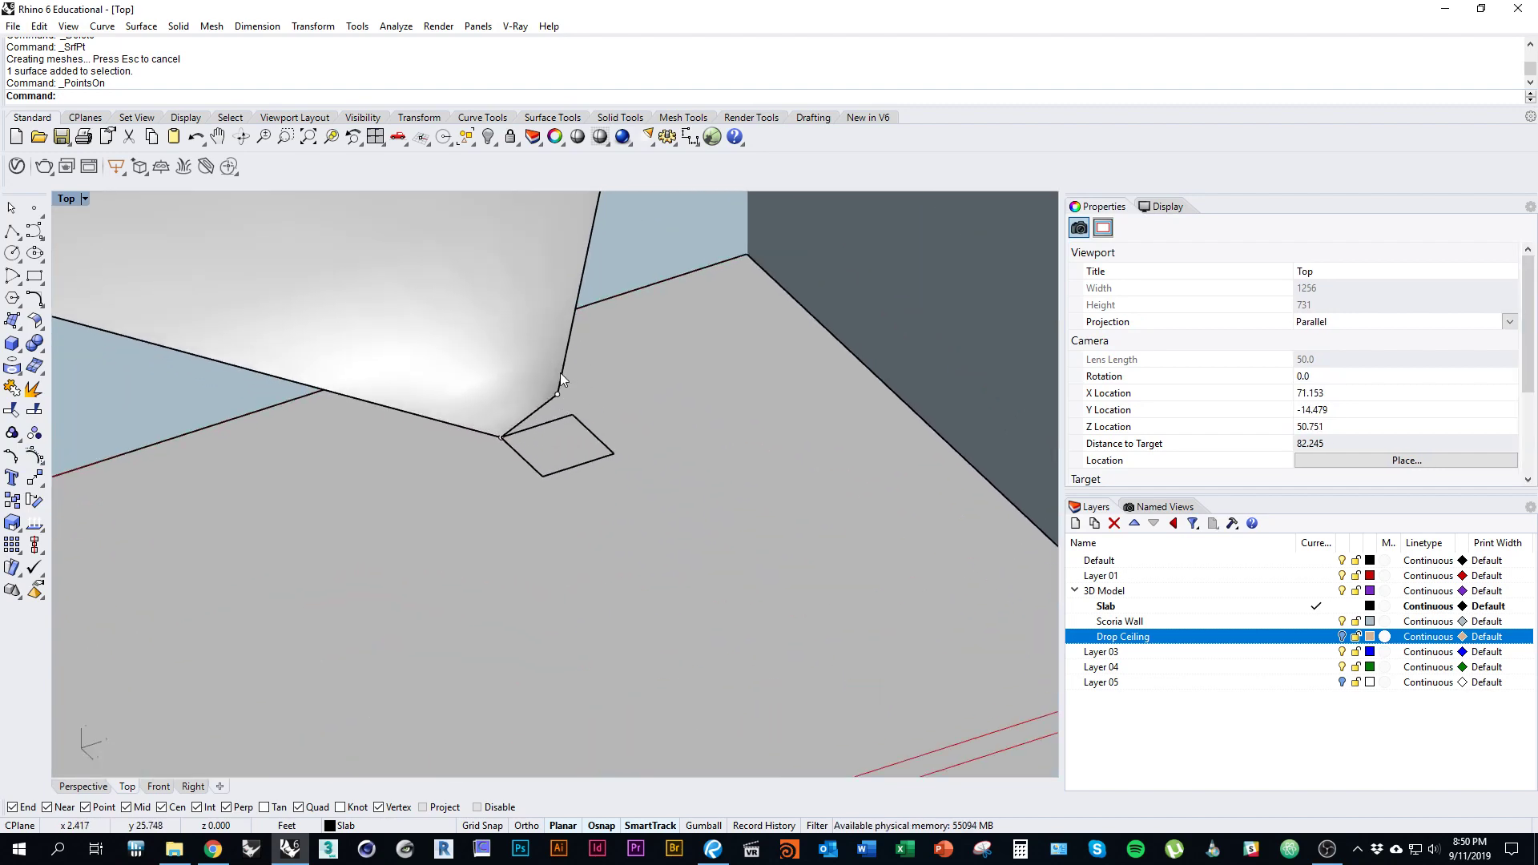
scroll(583, 370, "down", 8)
mouse_move(579, 500)
right_mouse_down("ctrl+shift")
mouse_move(574, 471)
mouse_move(660, 389)
mouse_move(457, 395)
mouse_move(565, 483)
right_mouse_up("ctrl+shift")
scroll(545, 412, "up", 5)
left_click(602, 338)
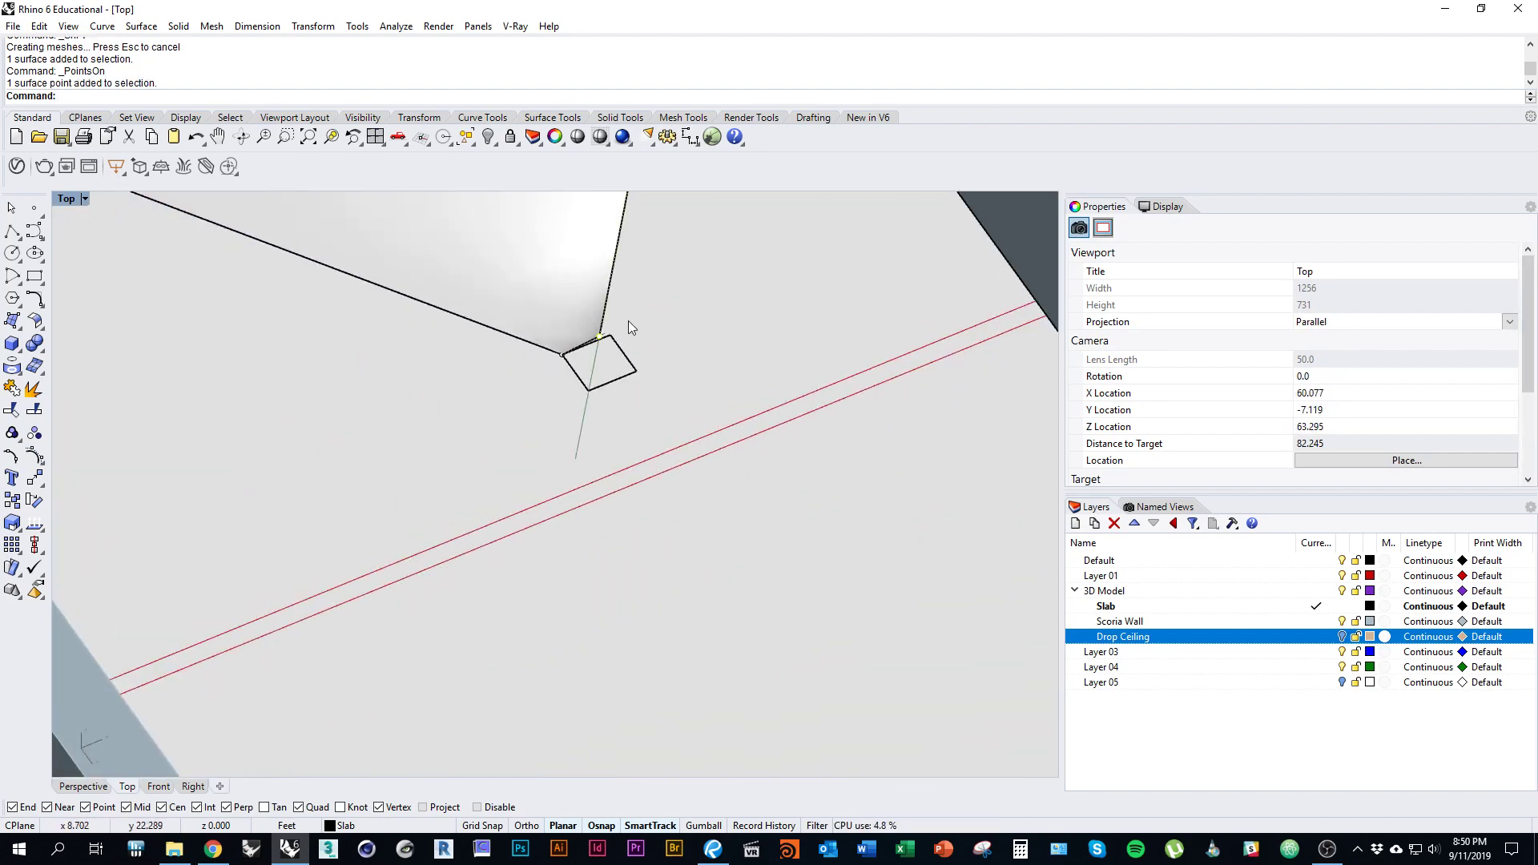
right_click_drag(630, 327, 660, 383, "ctrl+shift")
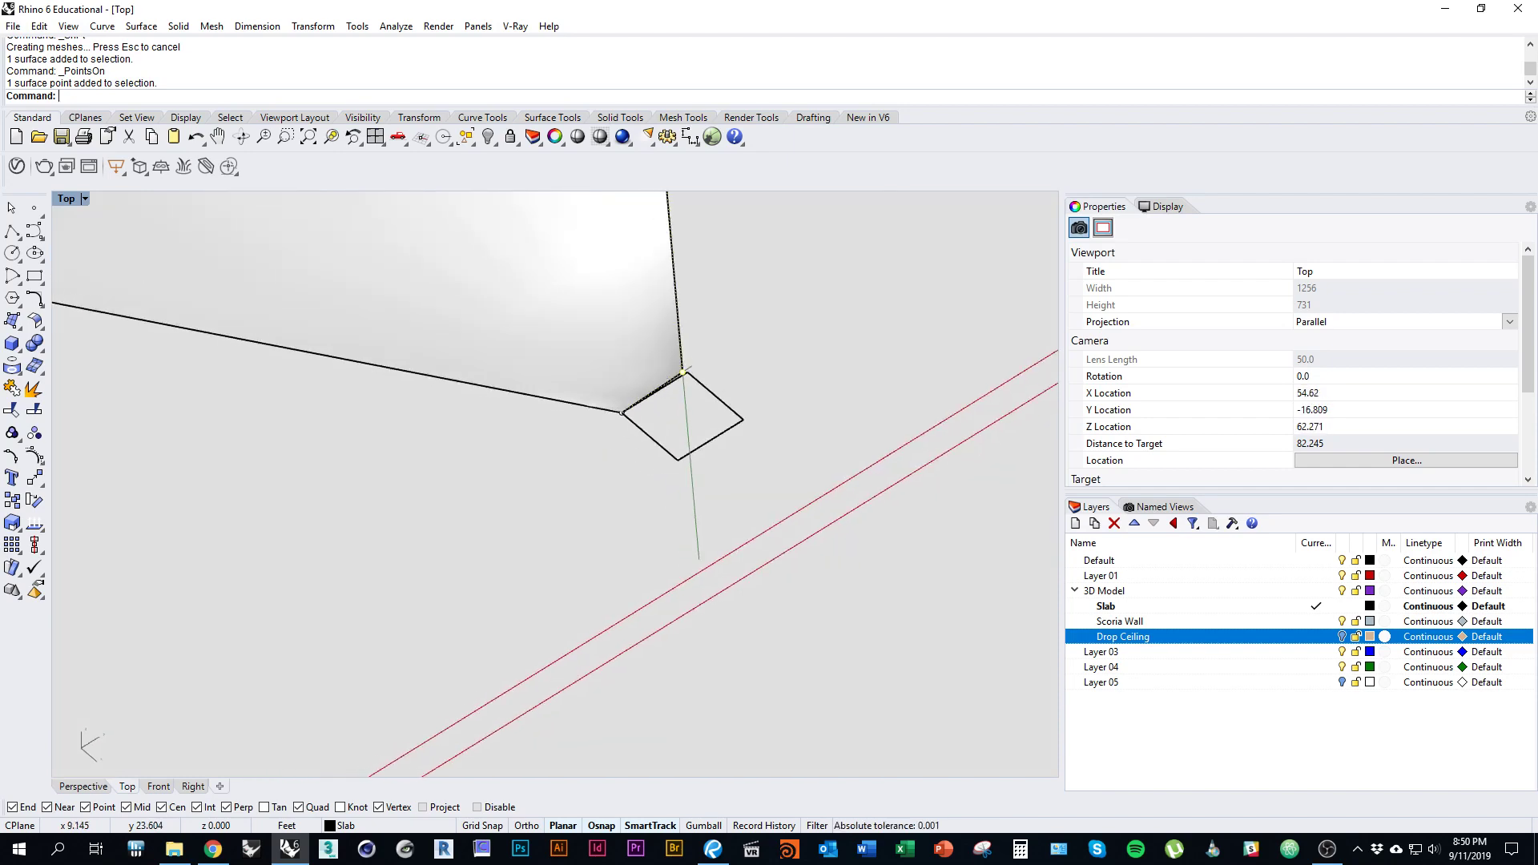
key("Return")
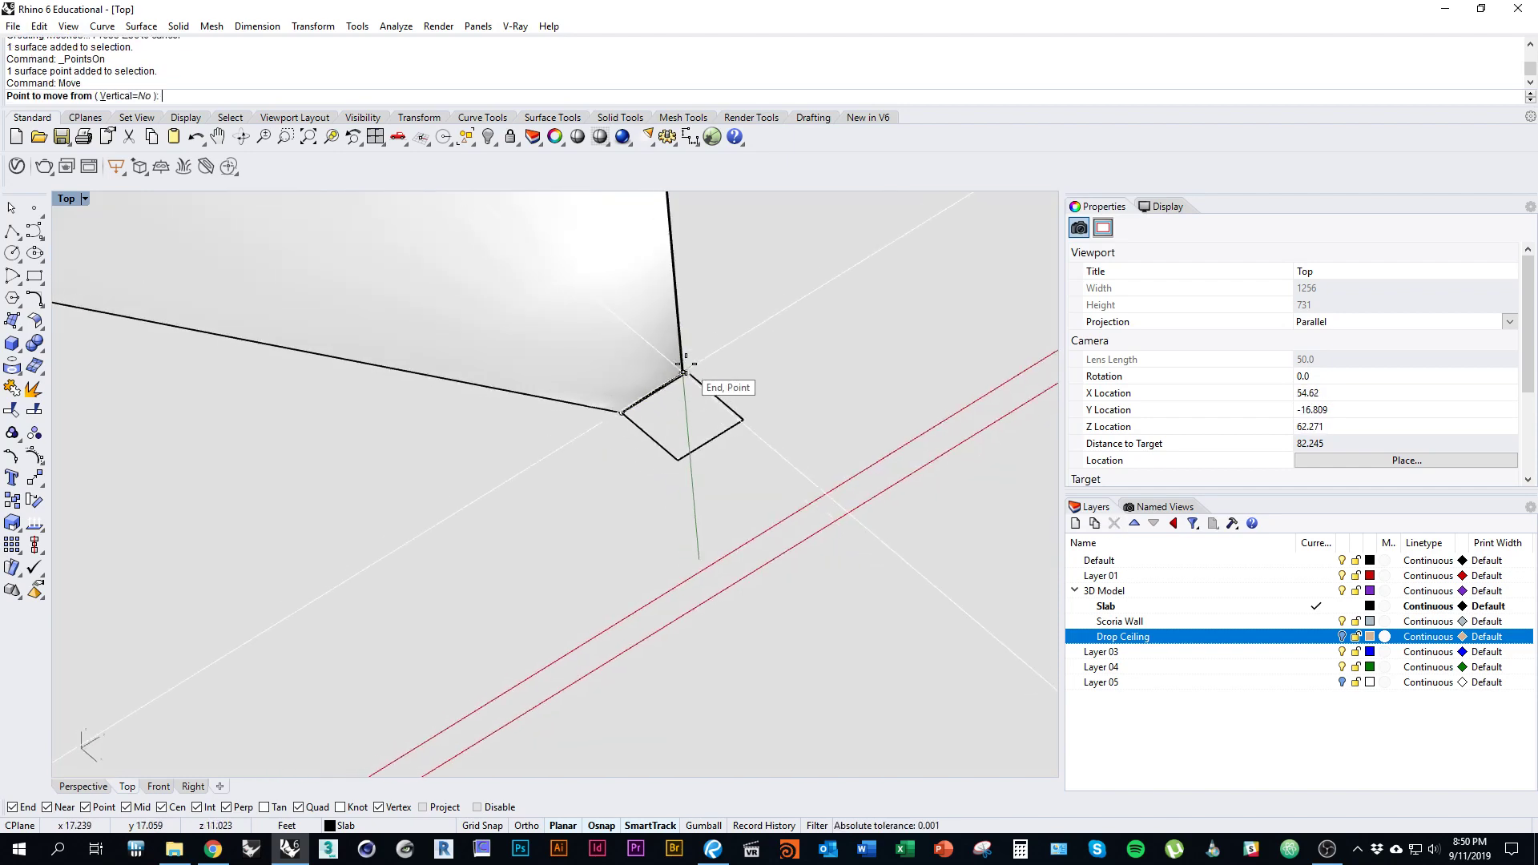
left_click(685, 370)
left_click(690, 362)
right_click_drag(660, 421, 652, 463, "ctrl")
right_click_drag(653, 463, 519, 468, "ctrl+shift")
right_click_drag(519, 468, 491, 536)
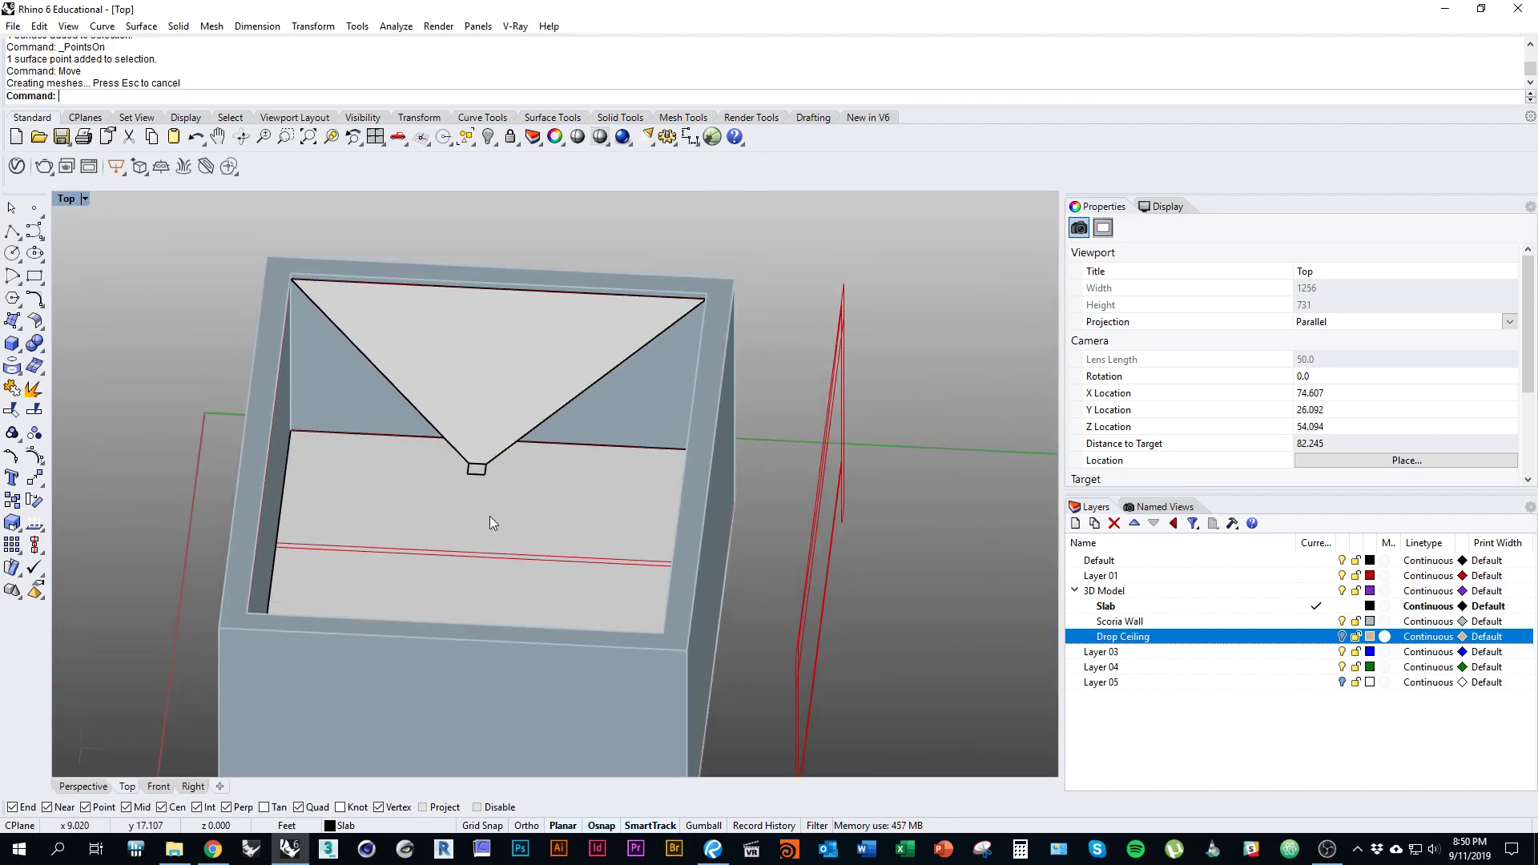
Step: Create a second corner-point roof surface from the upper outline along the long wall beside the section to the central square's facing edge
right_click_drag(532, 447, 294, 321, "ctrl+shift")
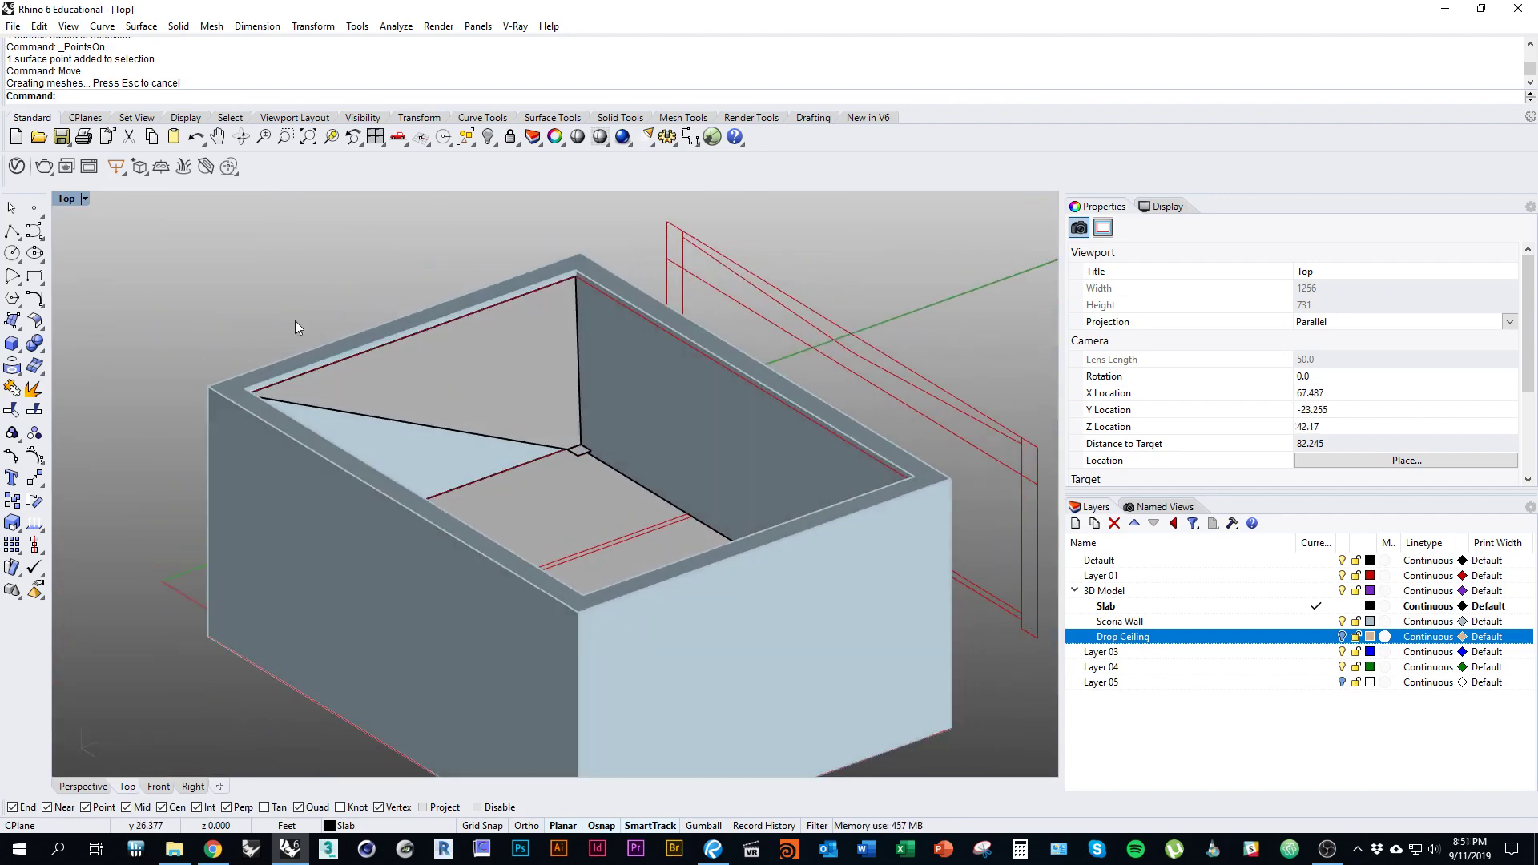
left_click(12, 321)
scroll(566, 304, "up", 8)
left_click(581, 238)
scroll(477, 271, "down", 8)
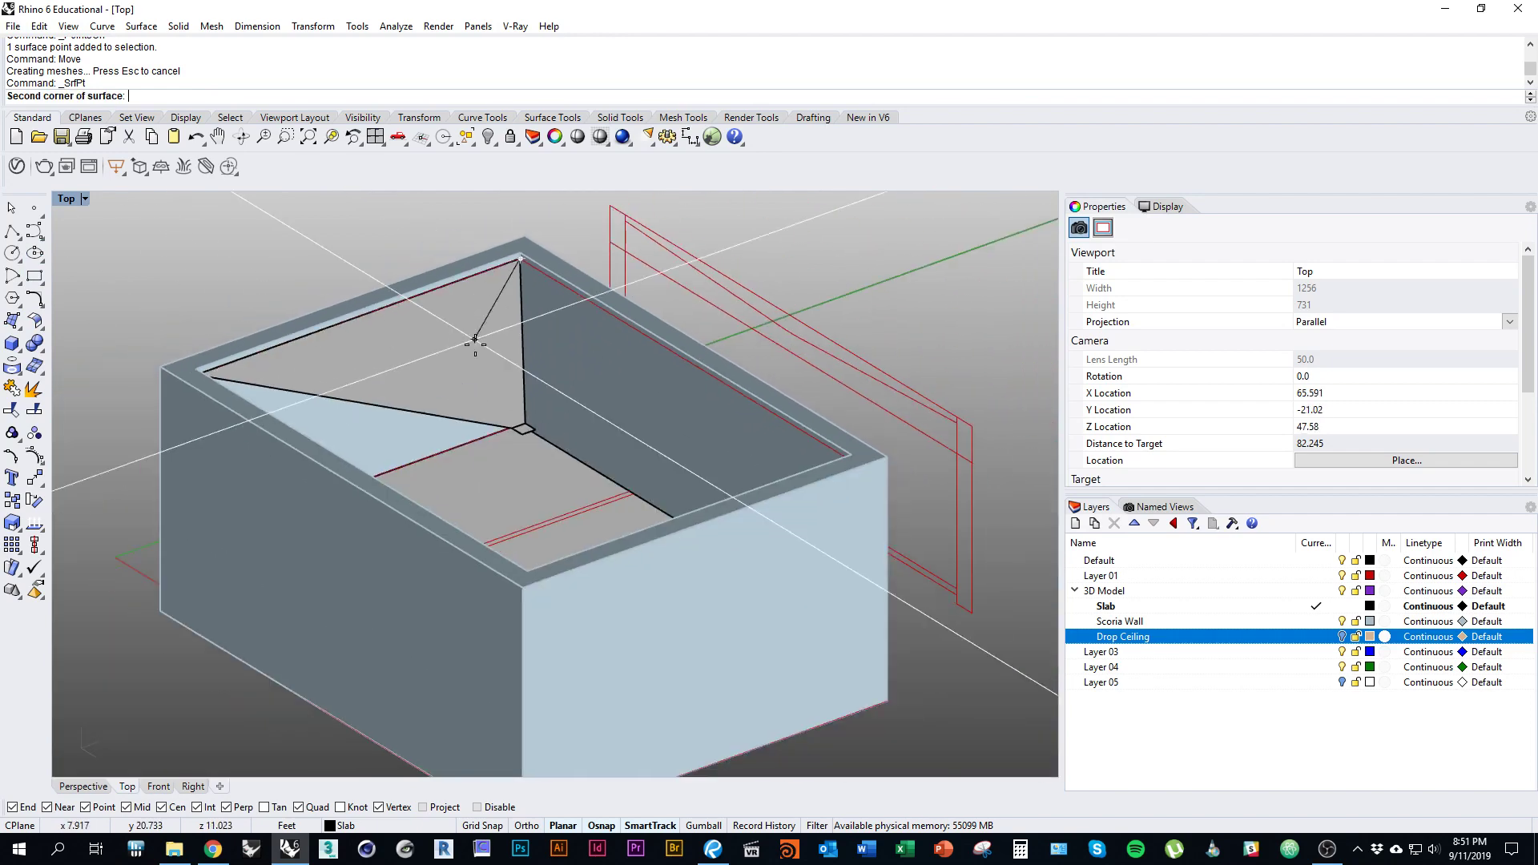
right_click_drag(475, 338, 721, 381, "ctrl+shift")
scroll(846, 234, "up", 4)
right_click_drag(847, 233, 810, 326)
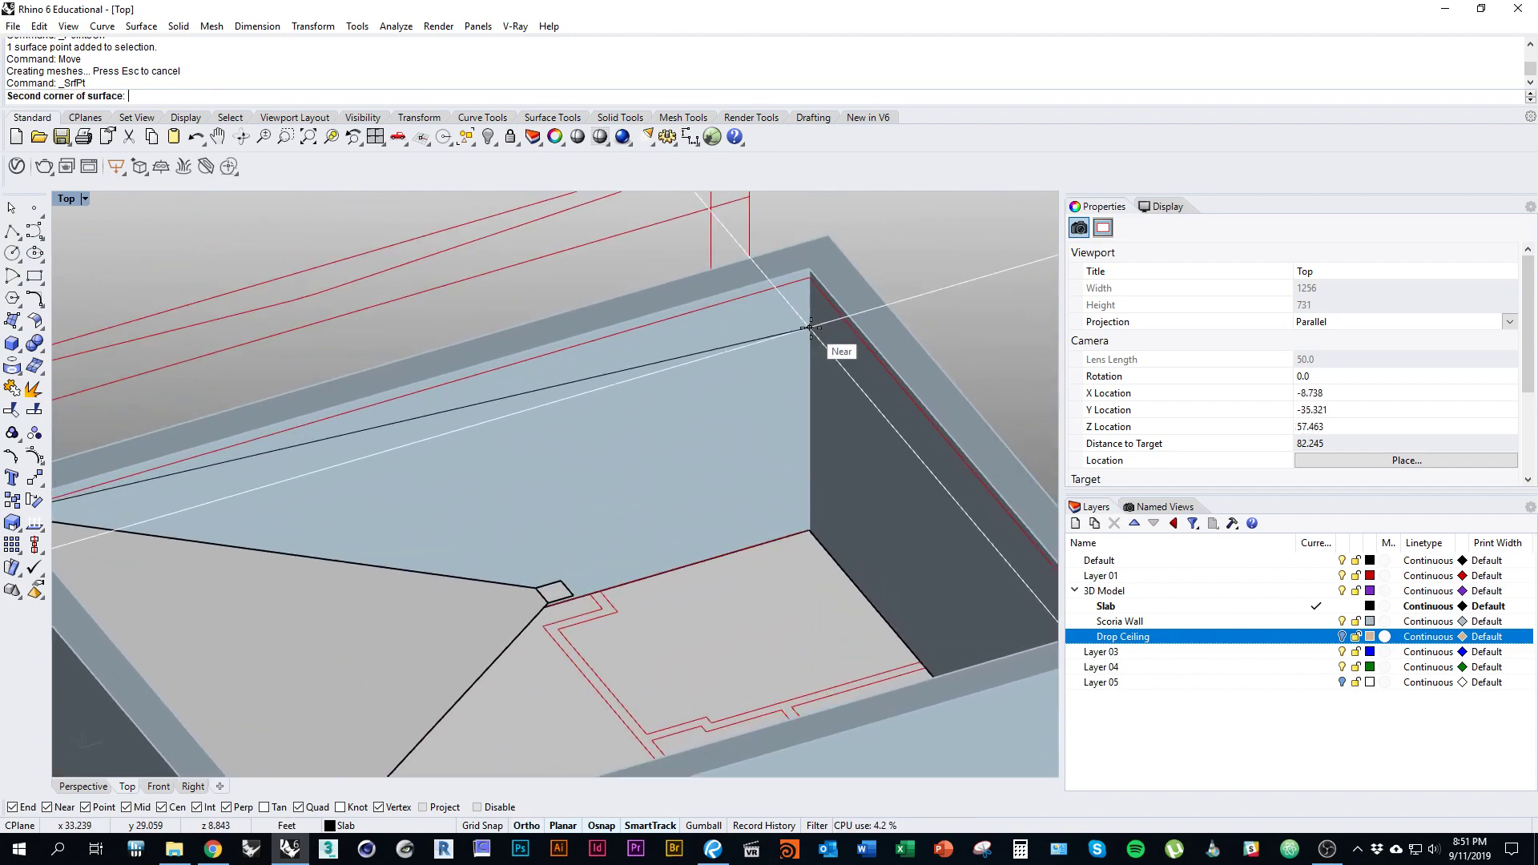
left_click(810, 278)
scroll(584, 560, "up", 5)
left_click(561, 581)
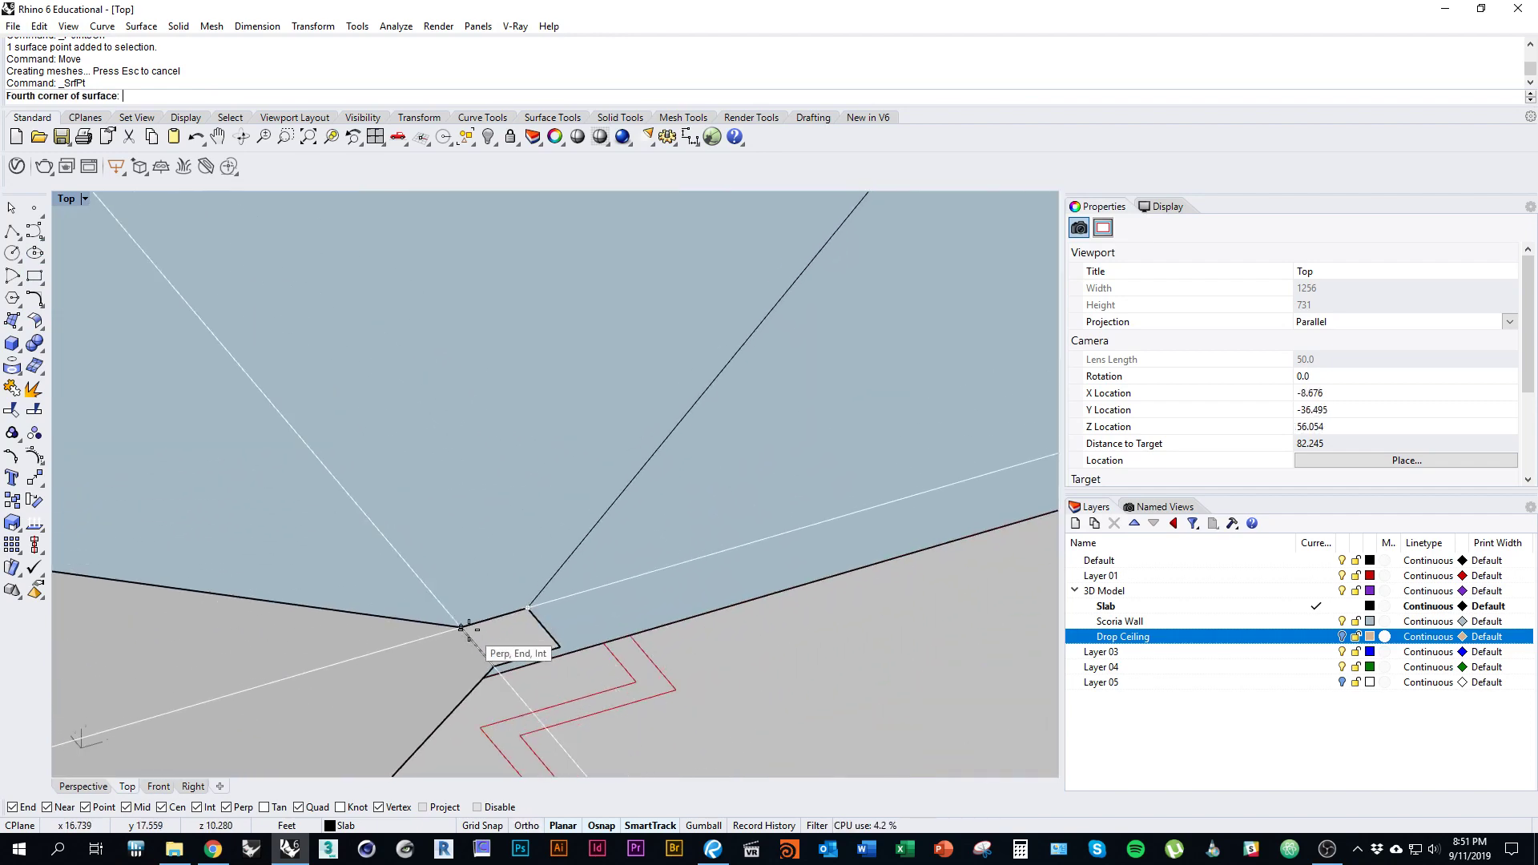
scroll(583, 522, "down", 8)
left_click(561, 488)
right_click_drag(647, 545, 521, 489, "ctrl+shift")
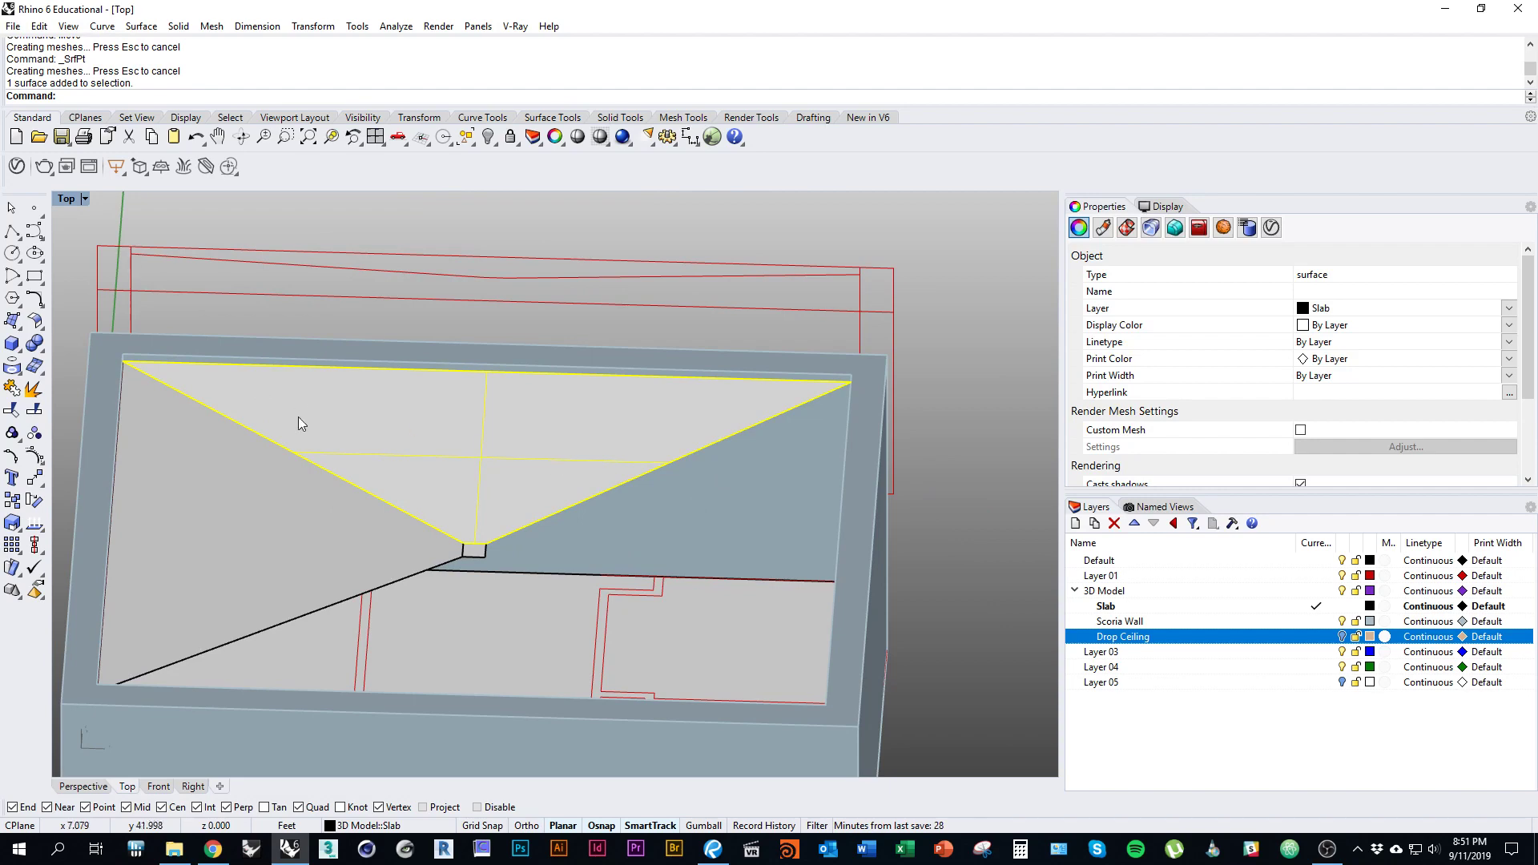
Step: Create a third corner-point roof surface from the upper outline along the opposite long wall to the central square's facing edge
right_click_drag(298, 417, 535, 435, "ctrl+shift")
right_click(535, 436)
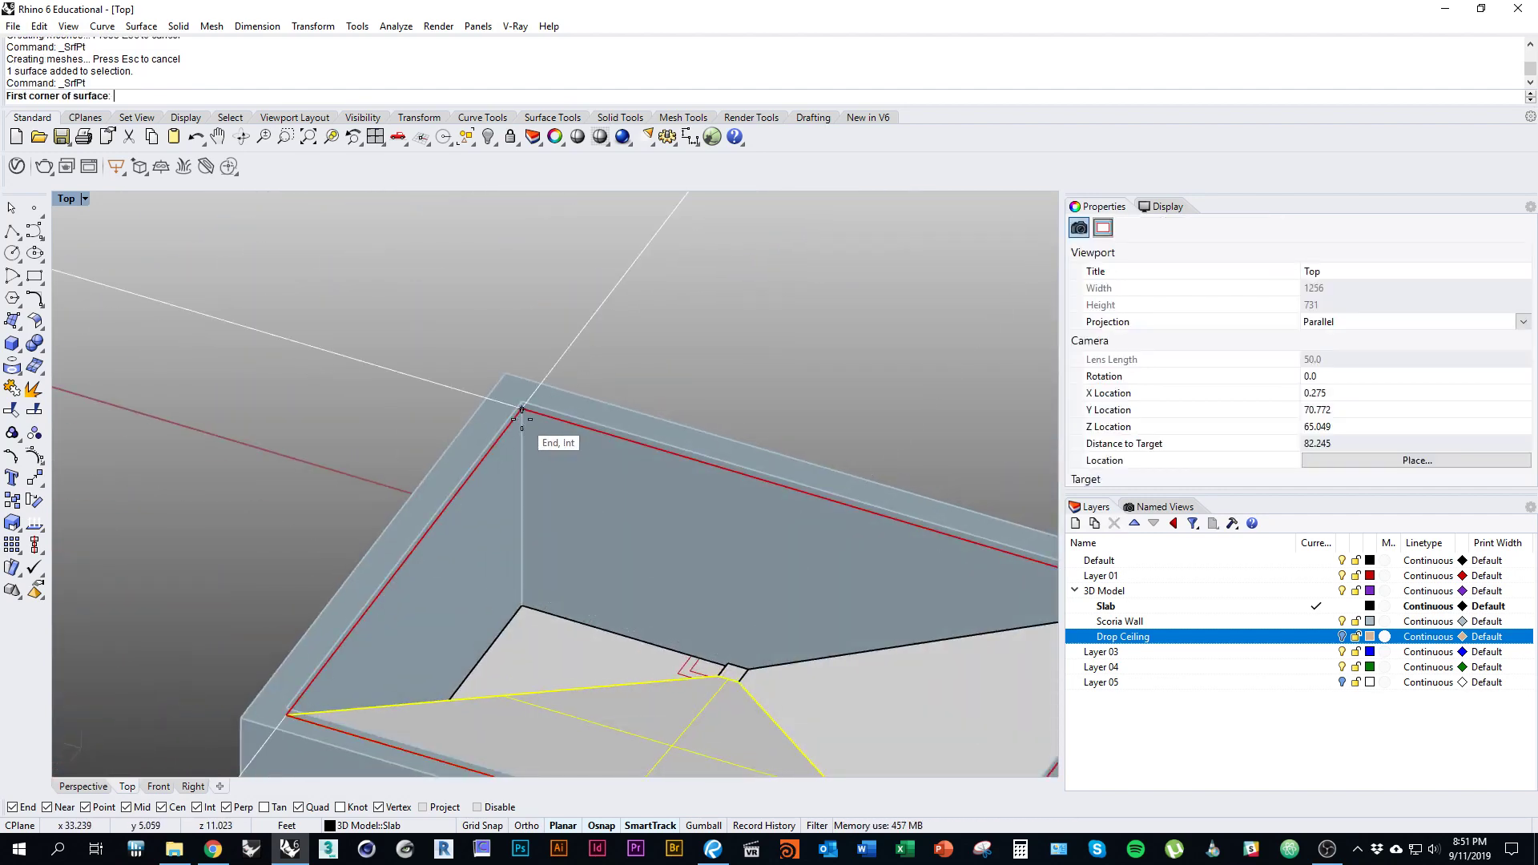
left_click(521, 418)
right_click_drag(796, 509, 879, 534, "ctrl+shift")
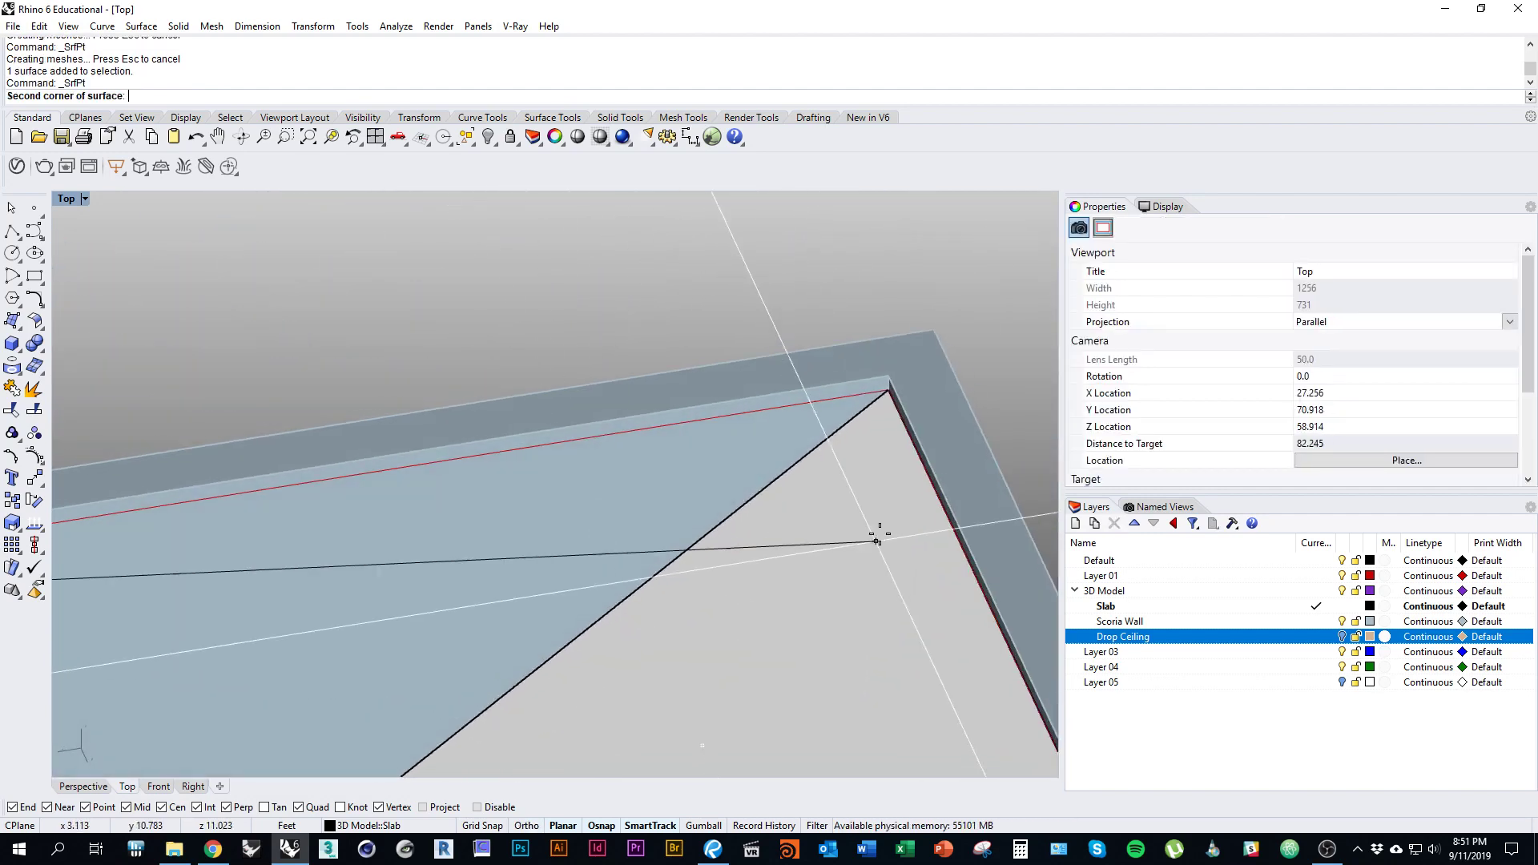
scroll(897, 390, "up", 10)
left_click(847, 392)
scroll(817, 385, "down", 12)
scroll(400, 676, "up", 5)
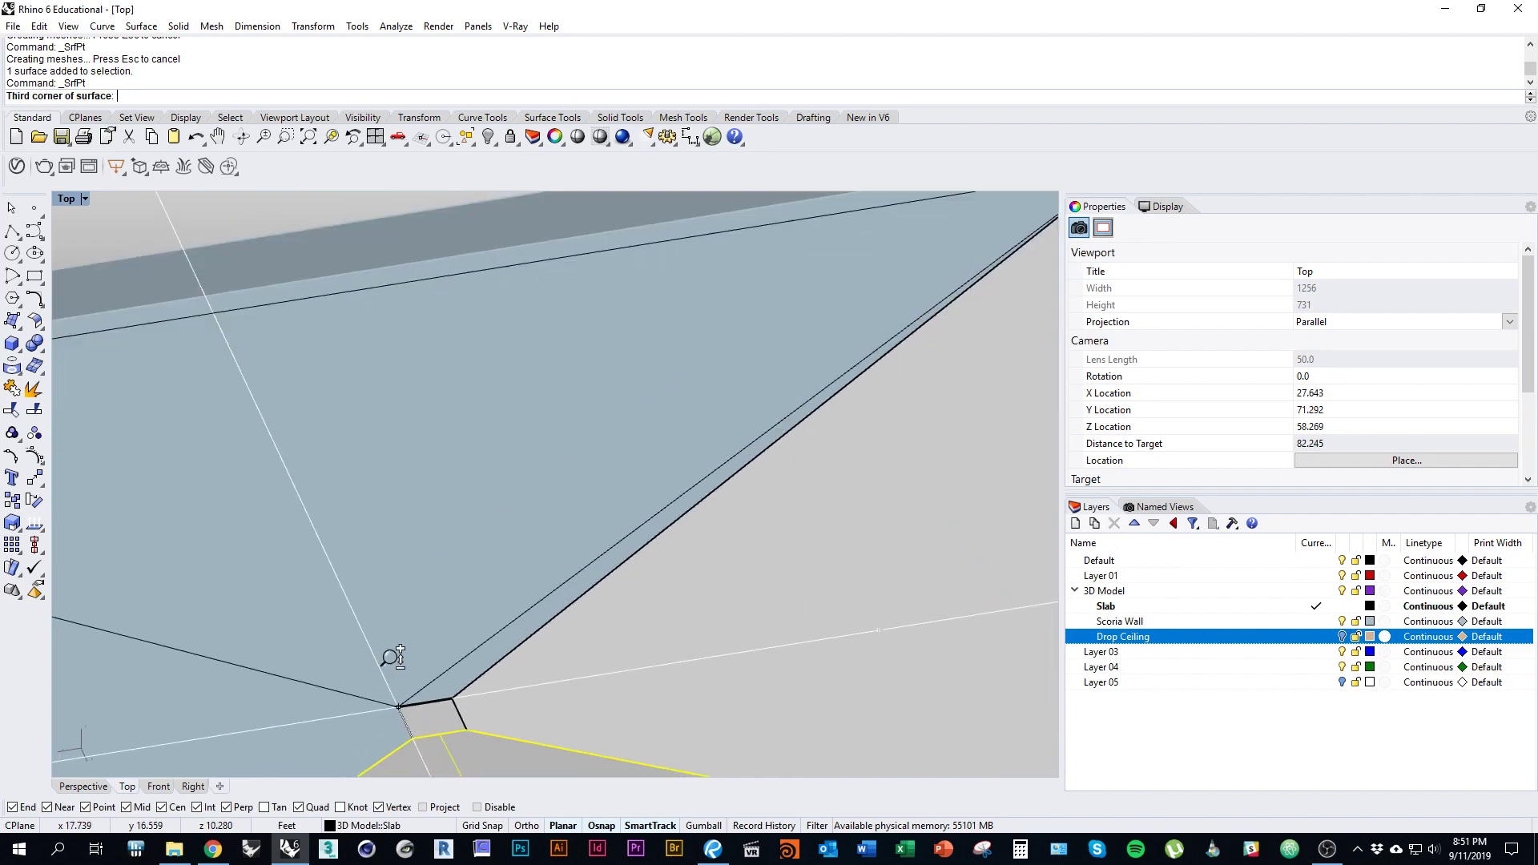
scroll(394, 689, "up", 1)
left_click(398, 706)
left_click(453, 699)
scroll(487, 642, "down", 5)
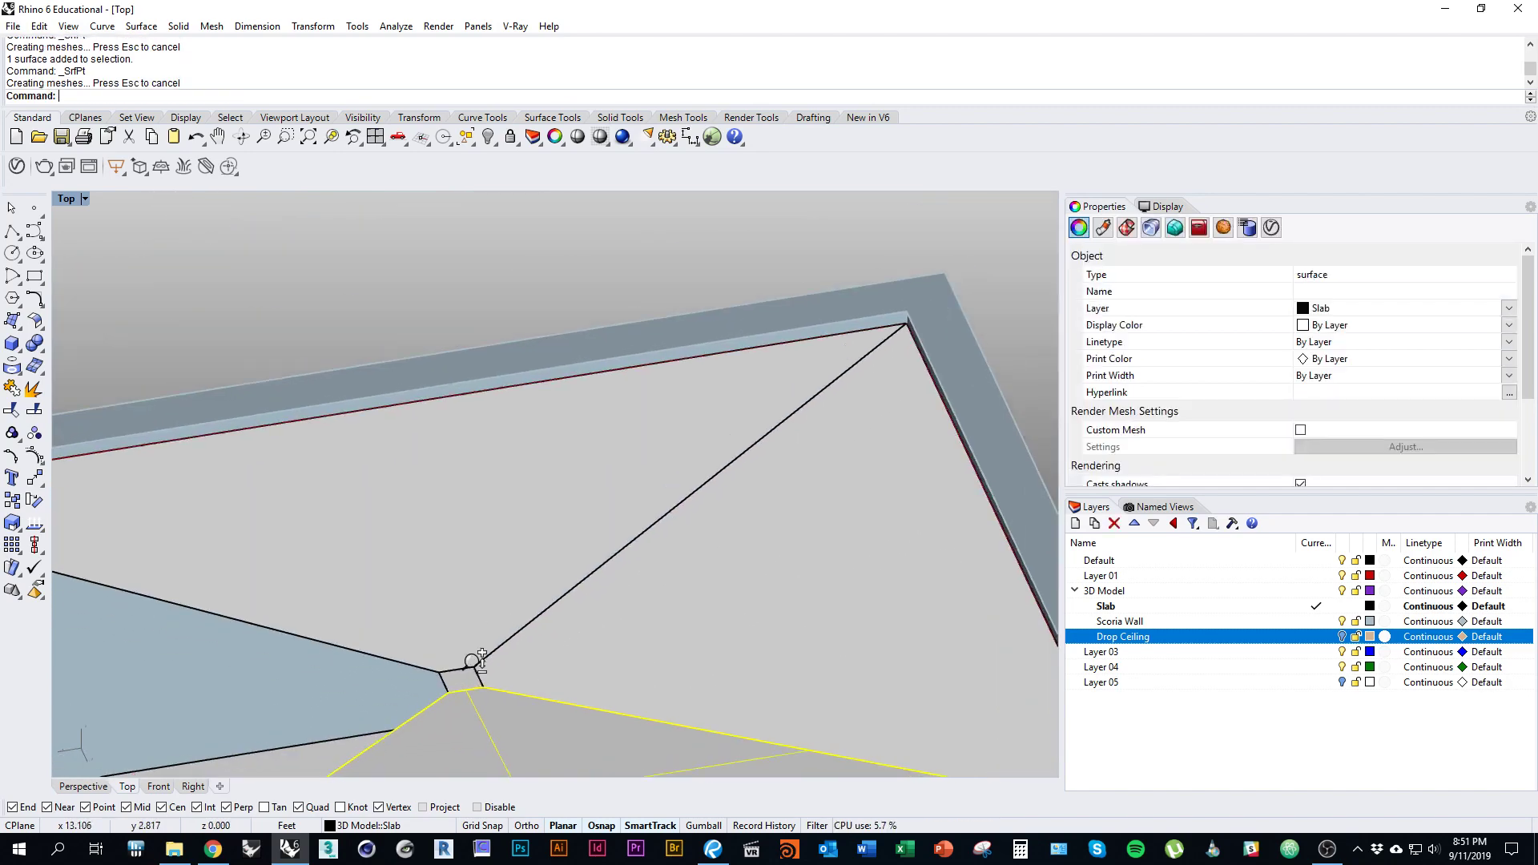
Step: Mirror the end-wall roof surface to the open end, using a mirror plane through the midpoint of the central square
scroll(498, 635, "down", 3)
scroll(568, 607, "up", 6)
scroll(568, 607, "down", 8)
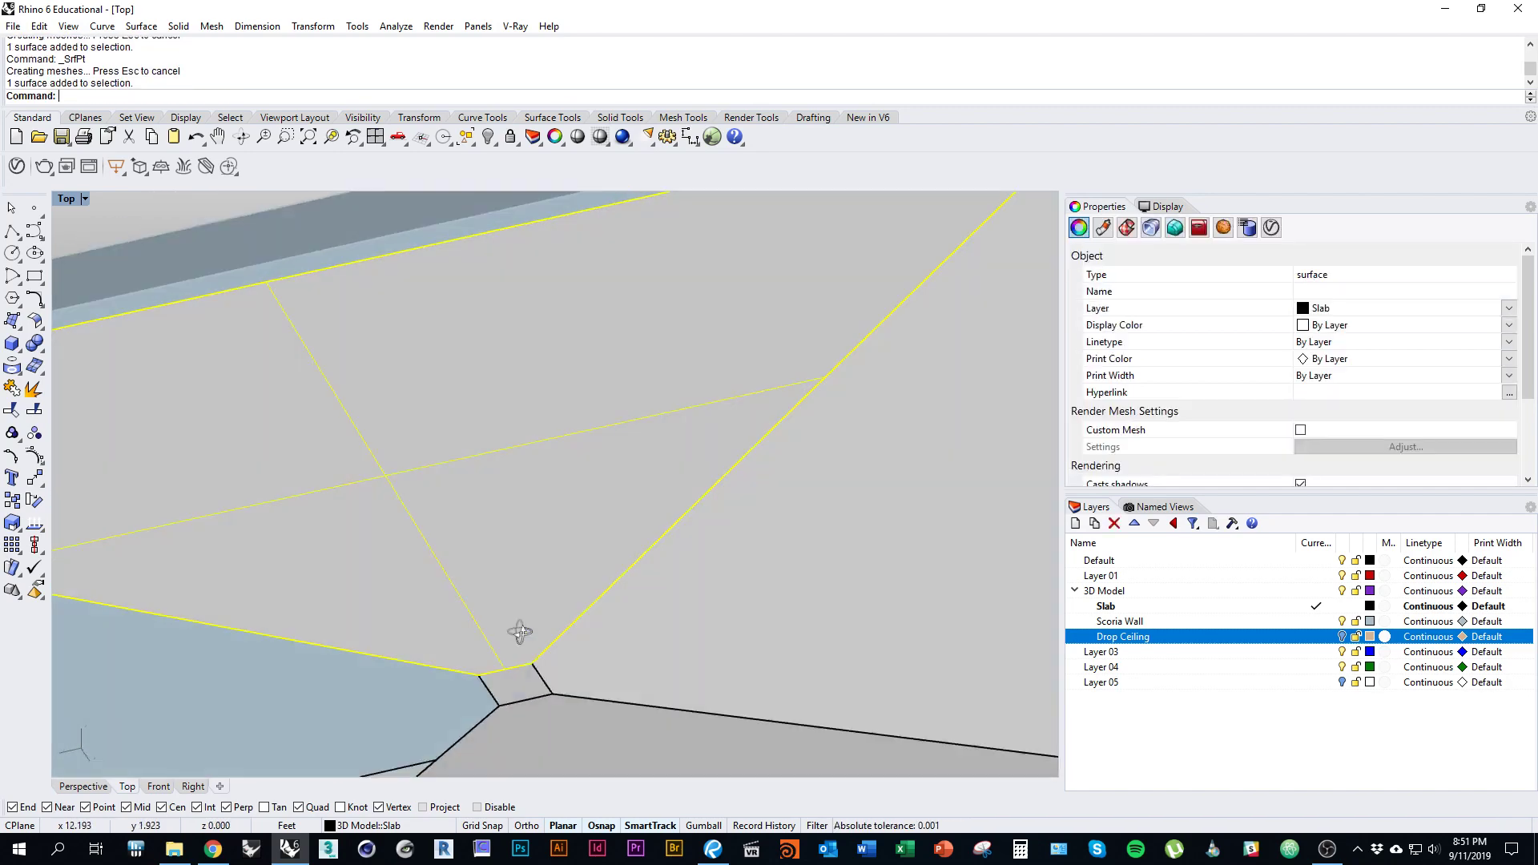
right_click_drag(587, 554, 552, 583, "ctrl+shift")
right_click_drag(64, 481, 565, 591, "ctrl+shift")
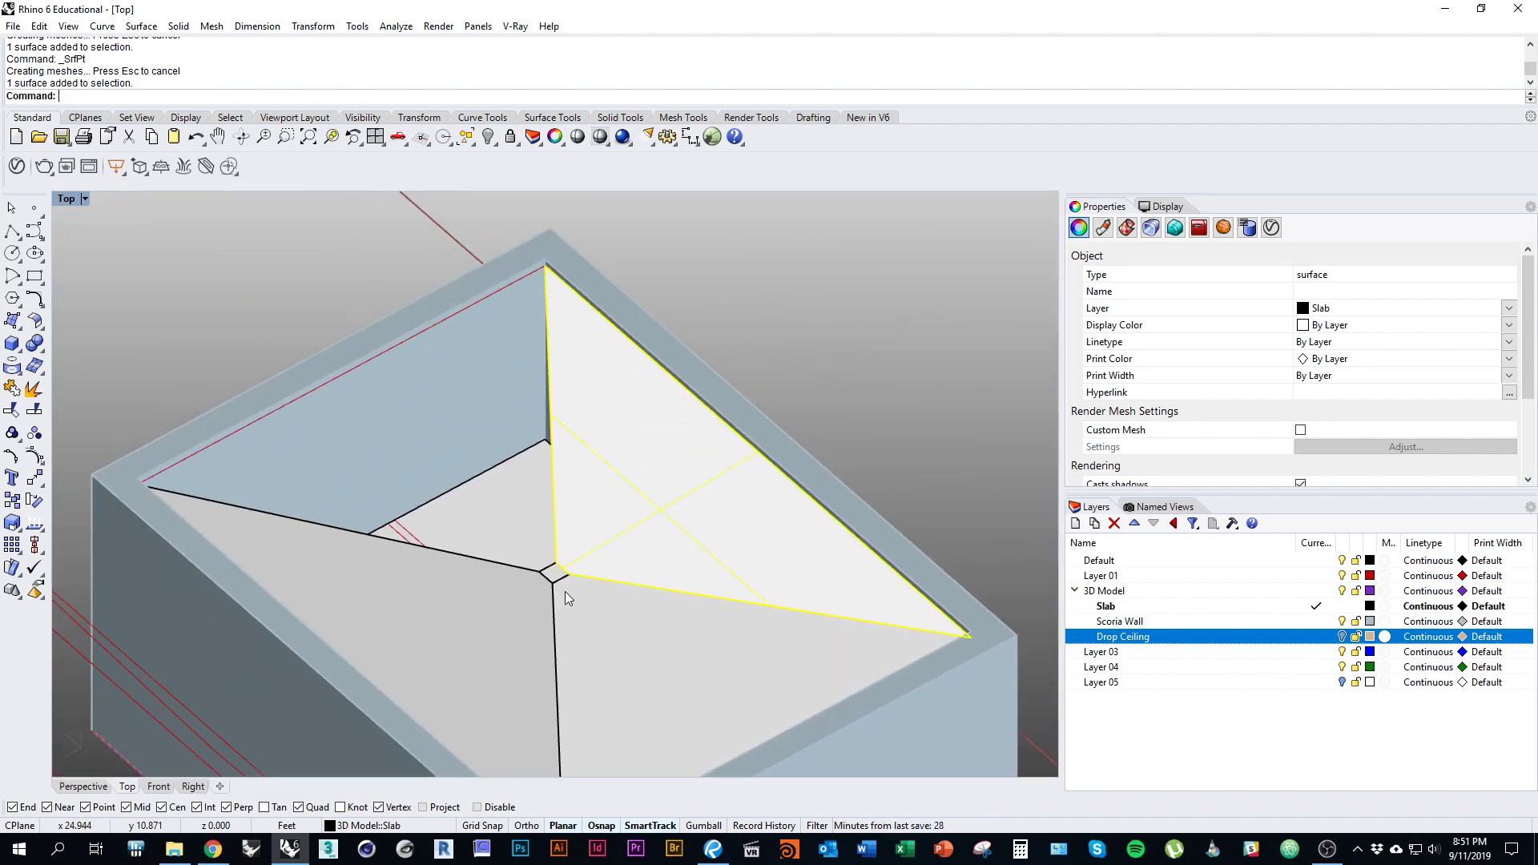
scroll(565, 592, "up", 4)
left_click(608, 642)
right_click_drag(607, 642, 498, 616)
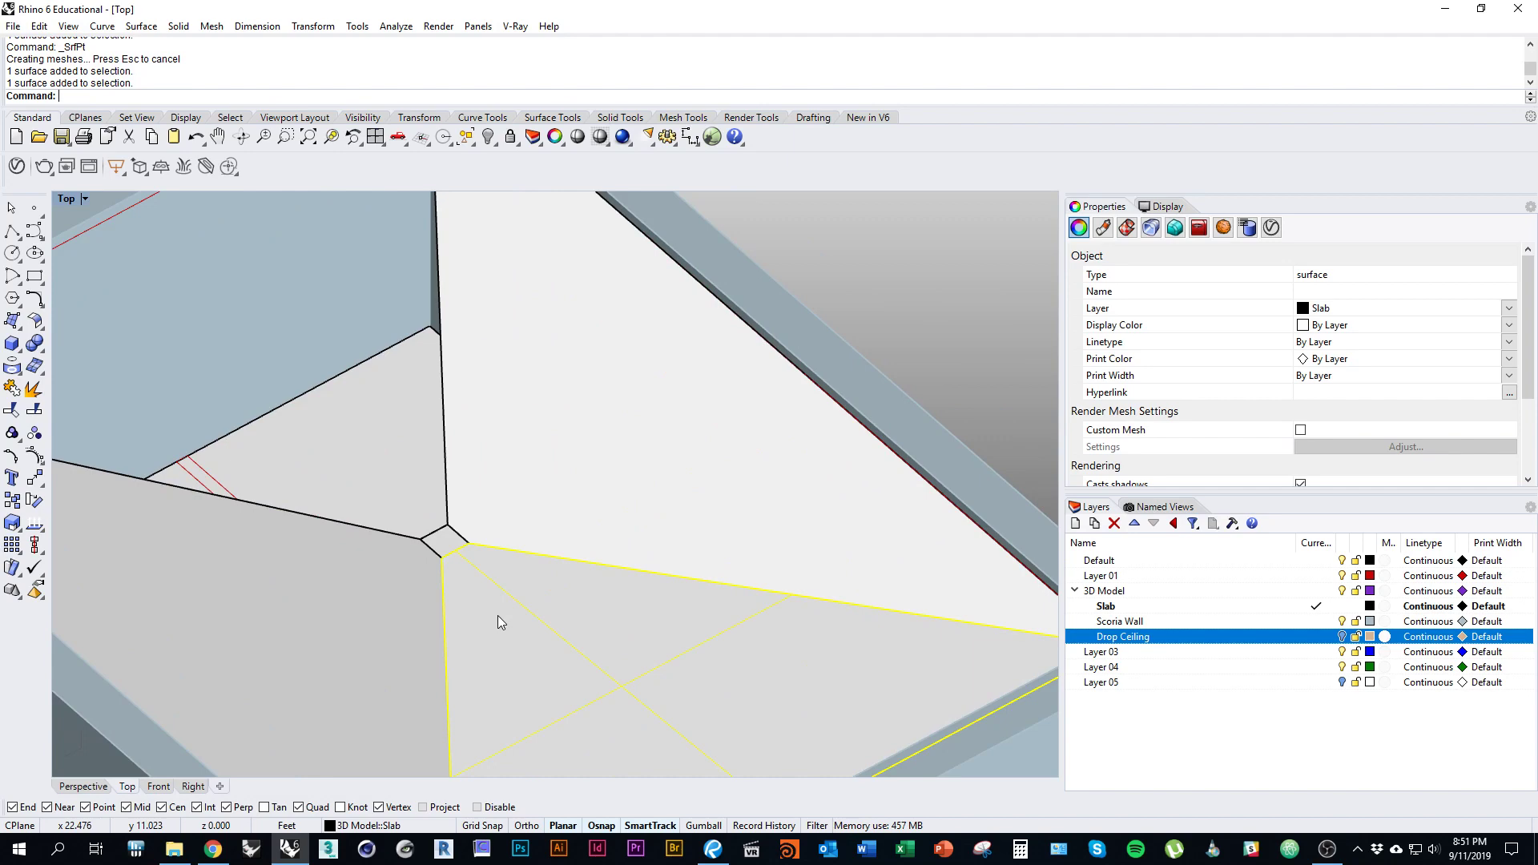
type("Mirror")
key("Return")
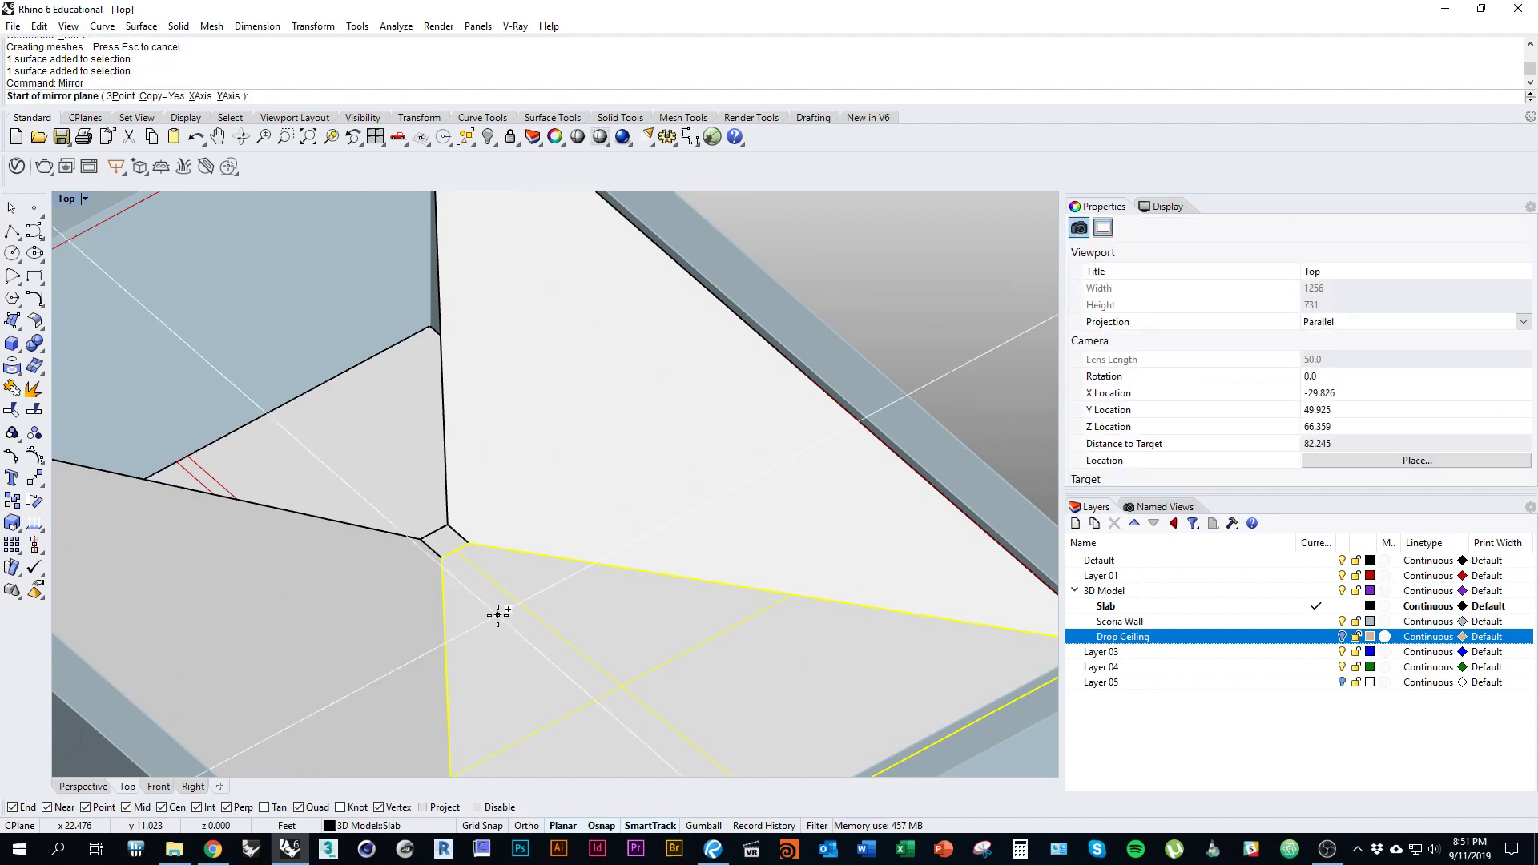
left_click(458, 532)
left_click(521, 503)
scroll(446, 510, "down", 7)
key("Escape")
right_click_drag(508, 565, 520, 526)
Step: Join the four sloped roof surfaces and the small central square into one polysurface
left_click(516, 560)
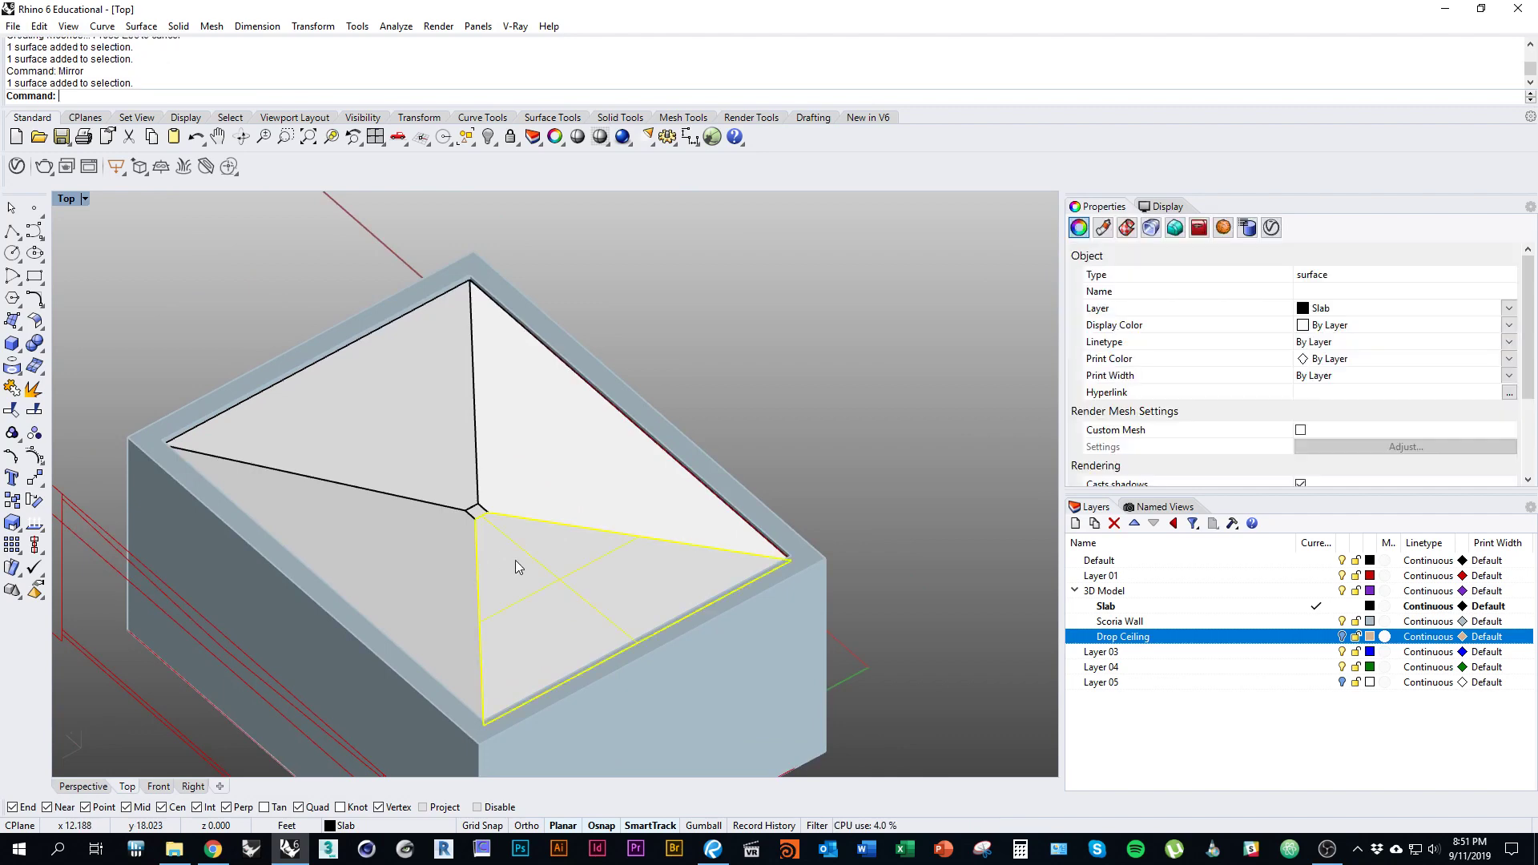
left_click(449, 561, "shift")
left_click(449, 481, "shift")
left_click(521, 510, "shift")
scroll(502, 535, "up", 4)
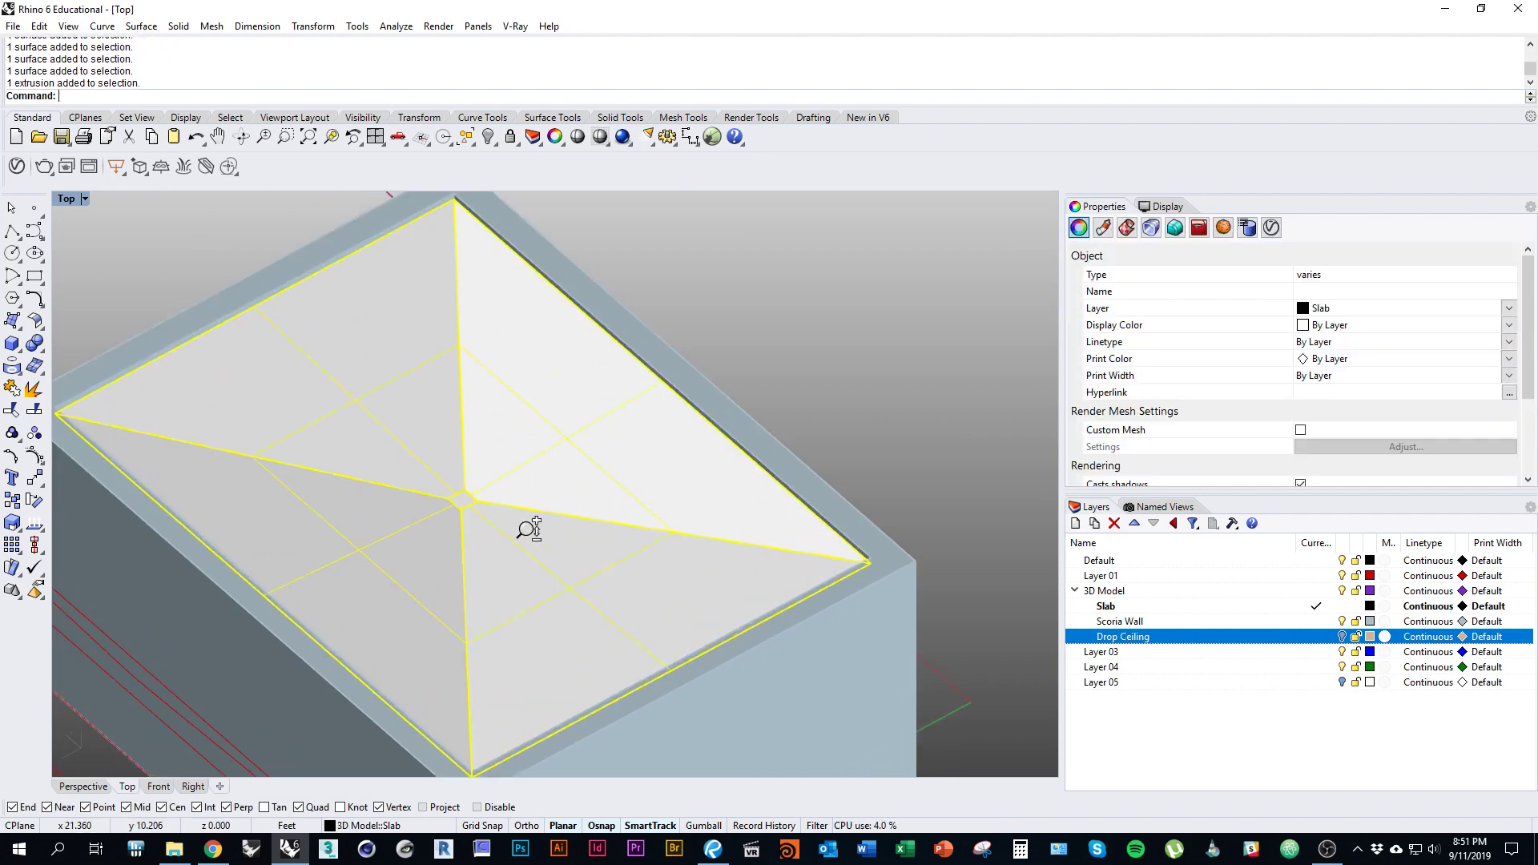
type("Join")
key("Return")
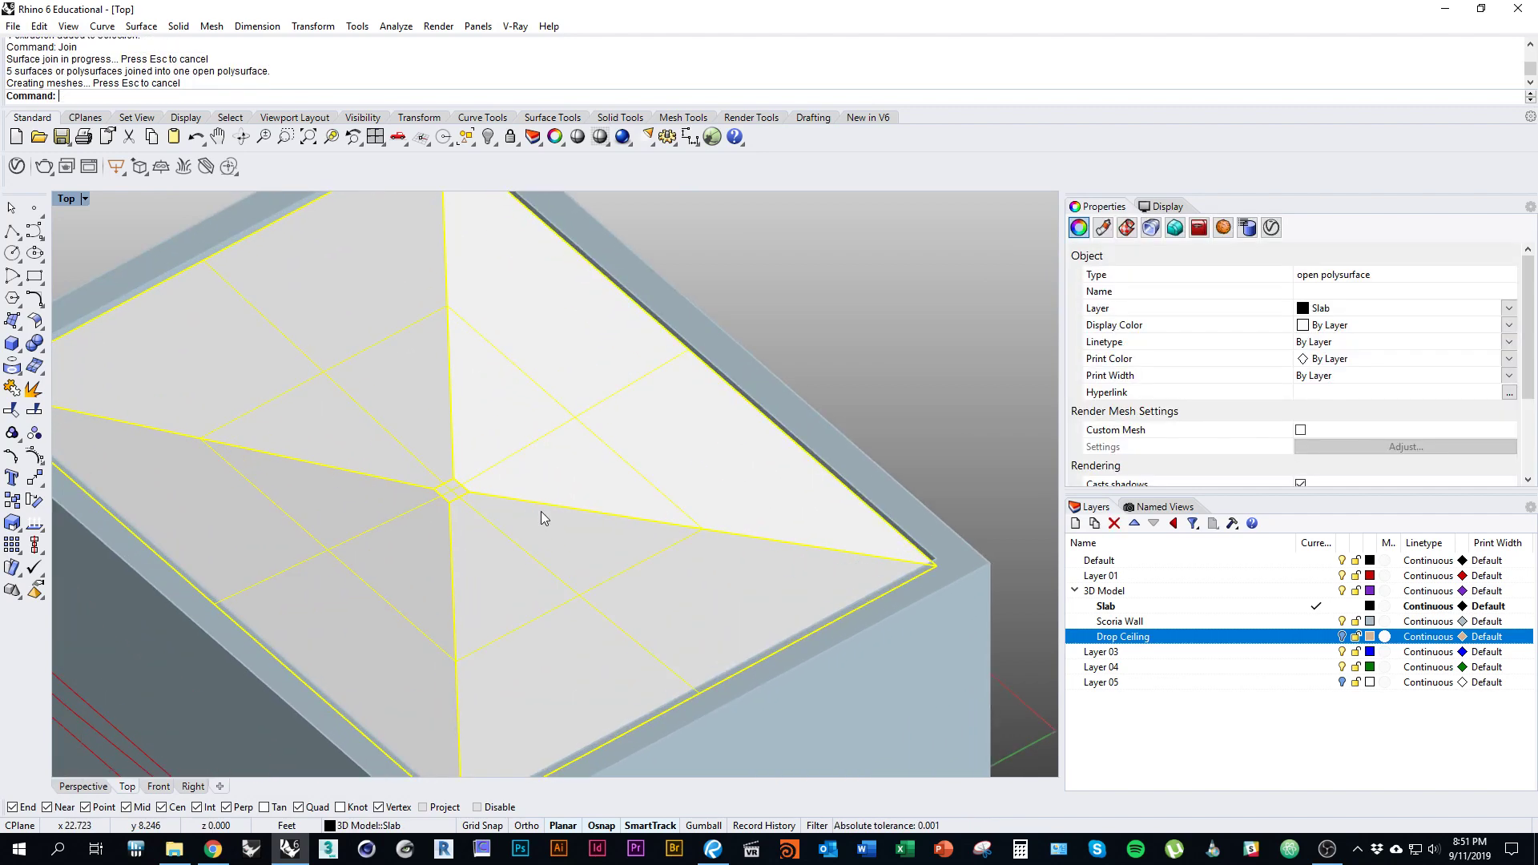
Step: Add a Roof sublayer under 3D Model and assign the joined roof polysurface to it
left_click(1077, 524)
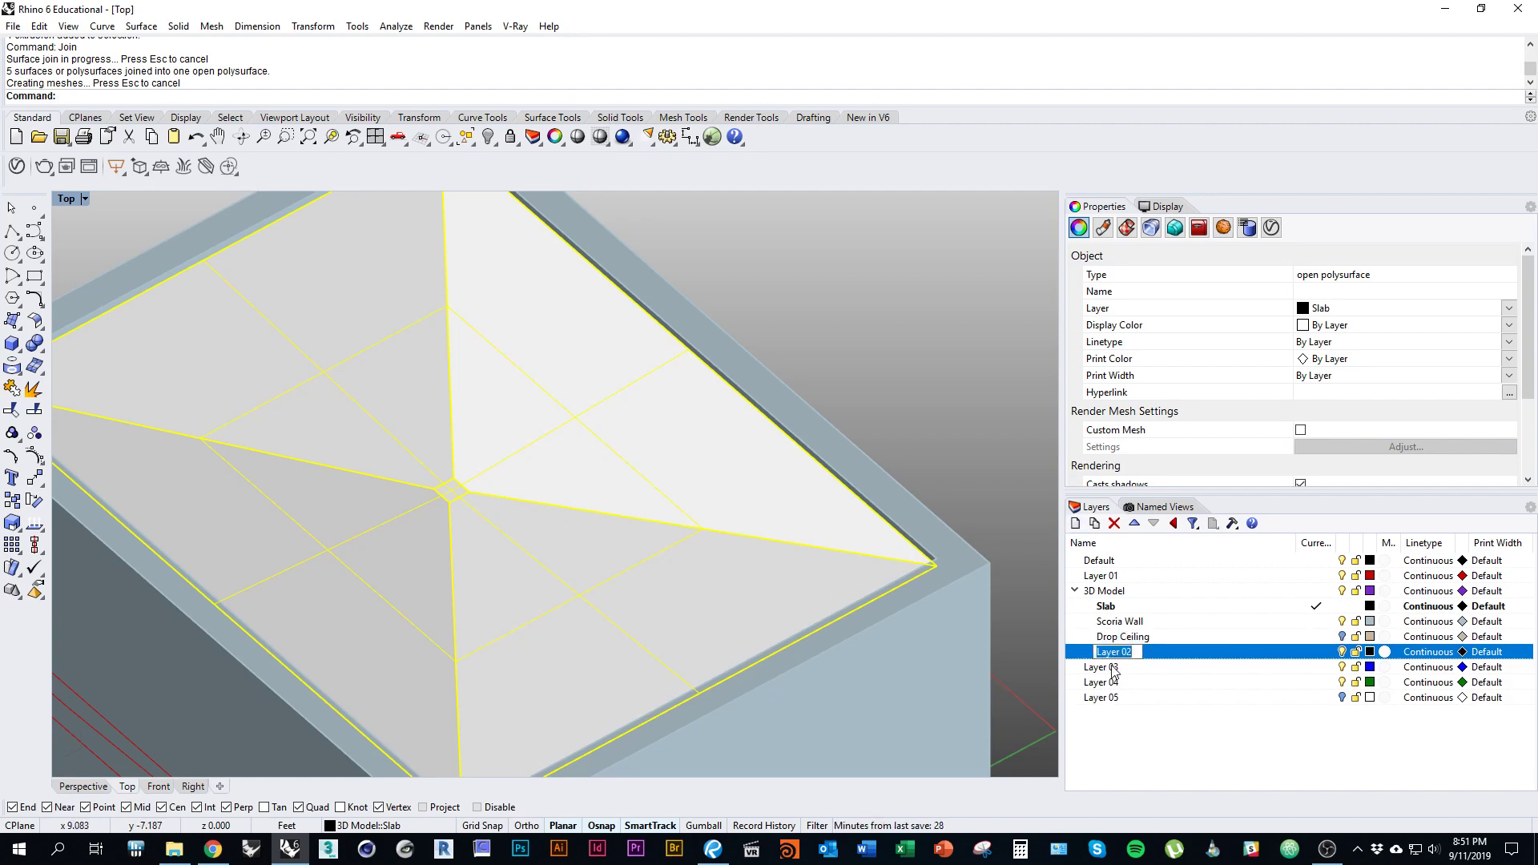
right_click(1225, 662)
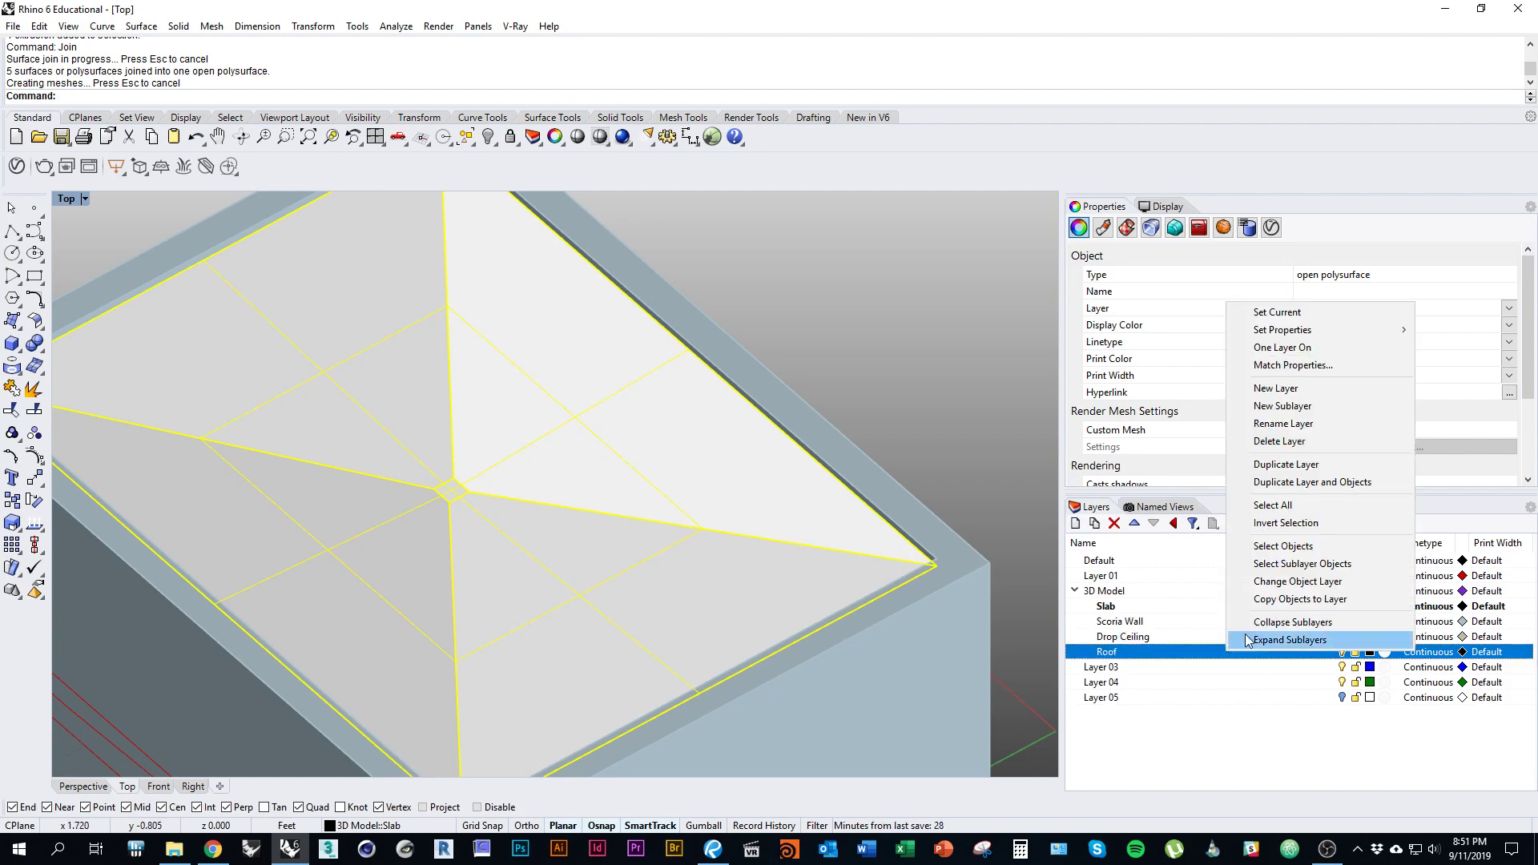
left_click(1304, 580)
scroll(801, 481, "down", 4)
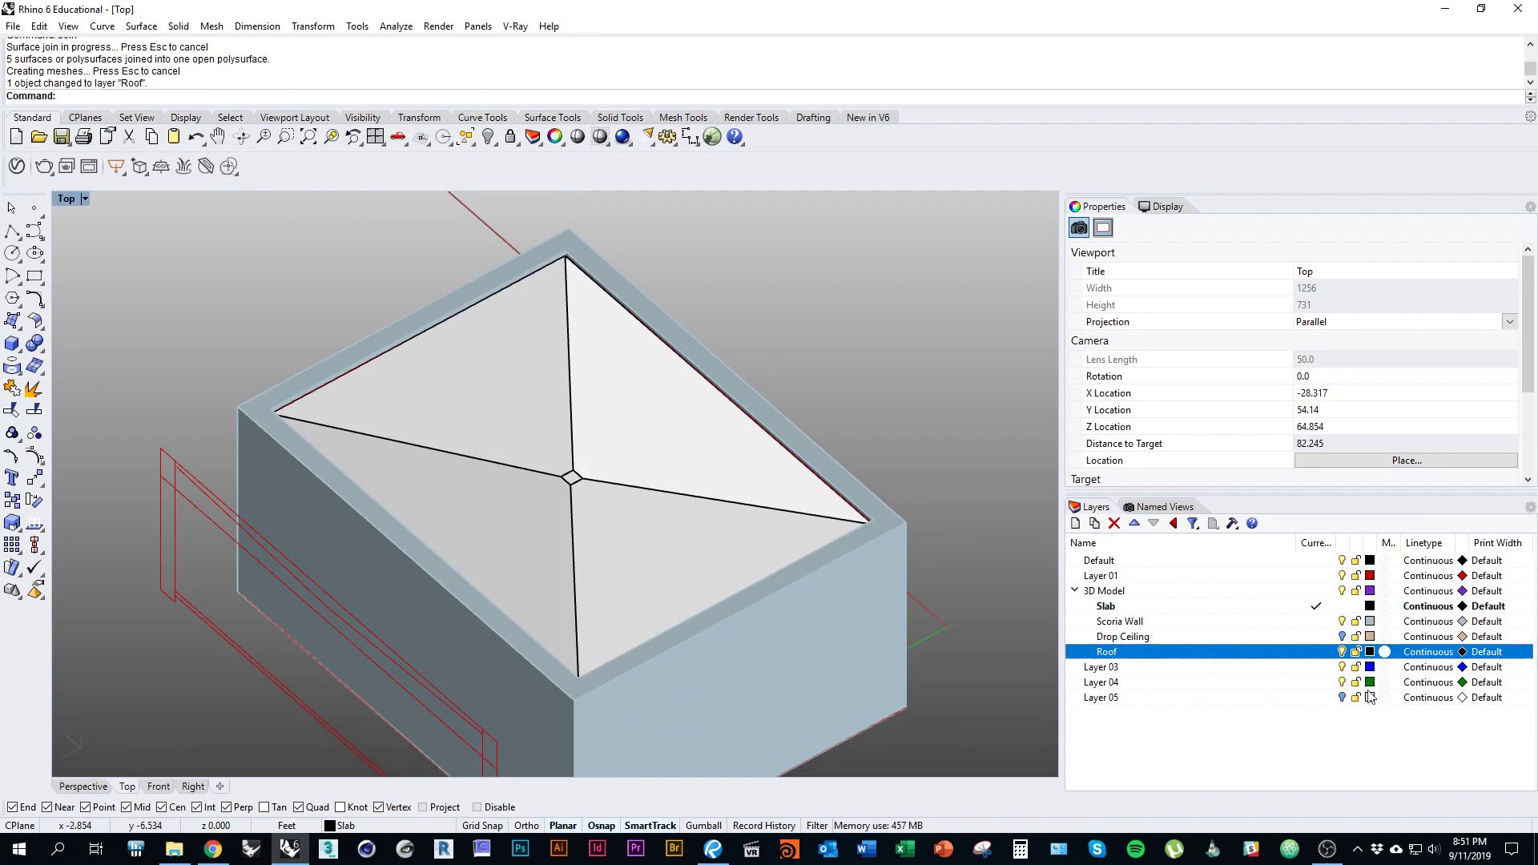
Step: Set the Roof layer's color to a dark blue-gray with hue 221, saturation 60 and value 36
left_click(1371, 652)
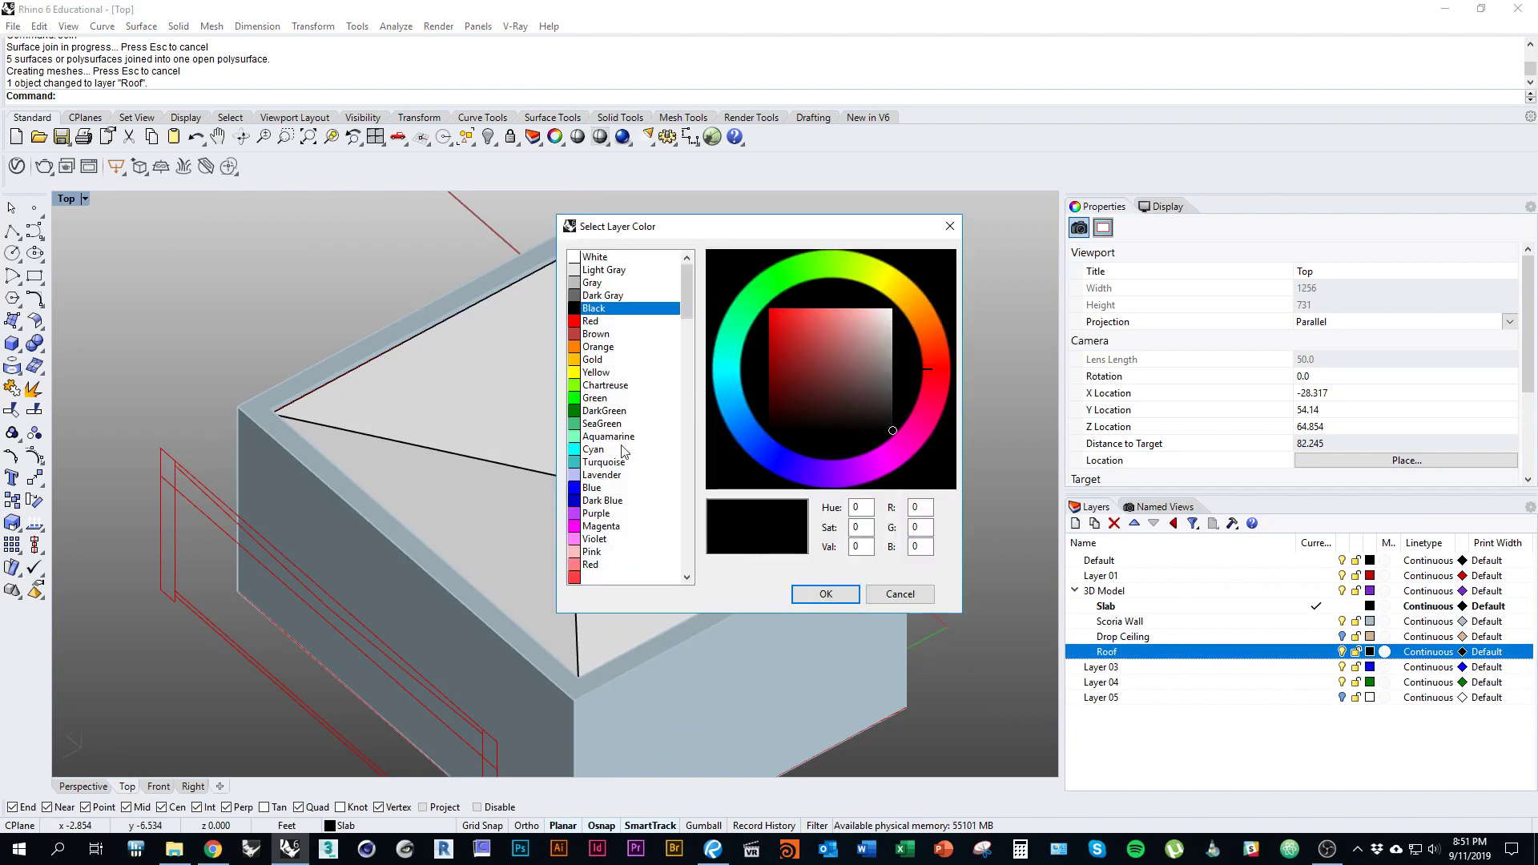
left_click(605, 463)
left_click_drag(878, 360, 852, 387)
left_click_drag(720, 362, 748, 448)
left_click(863, 414)
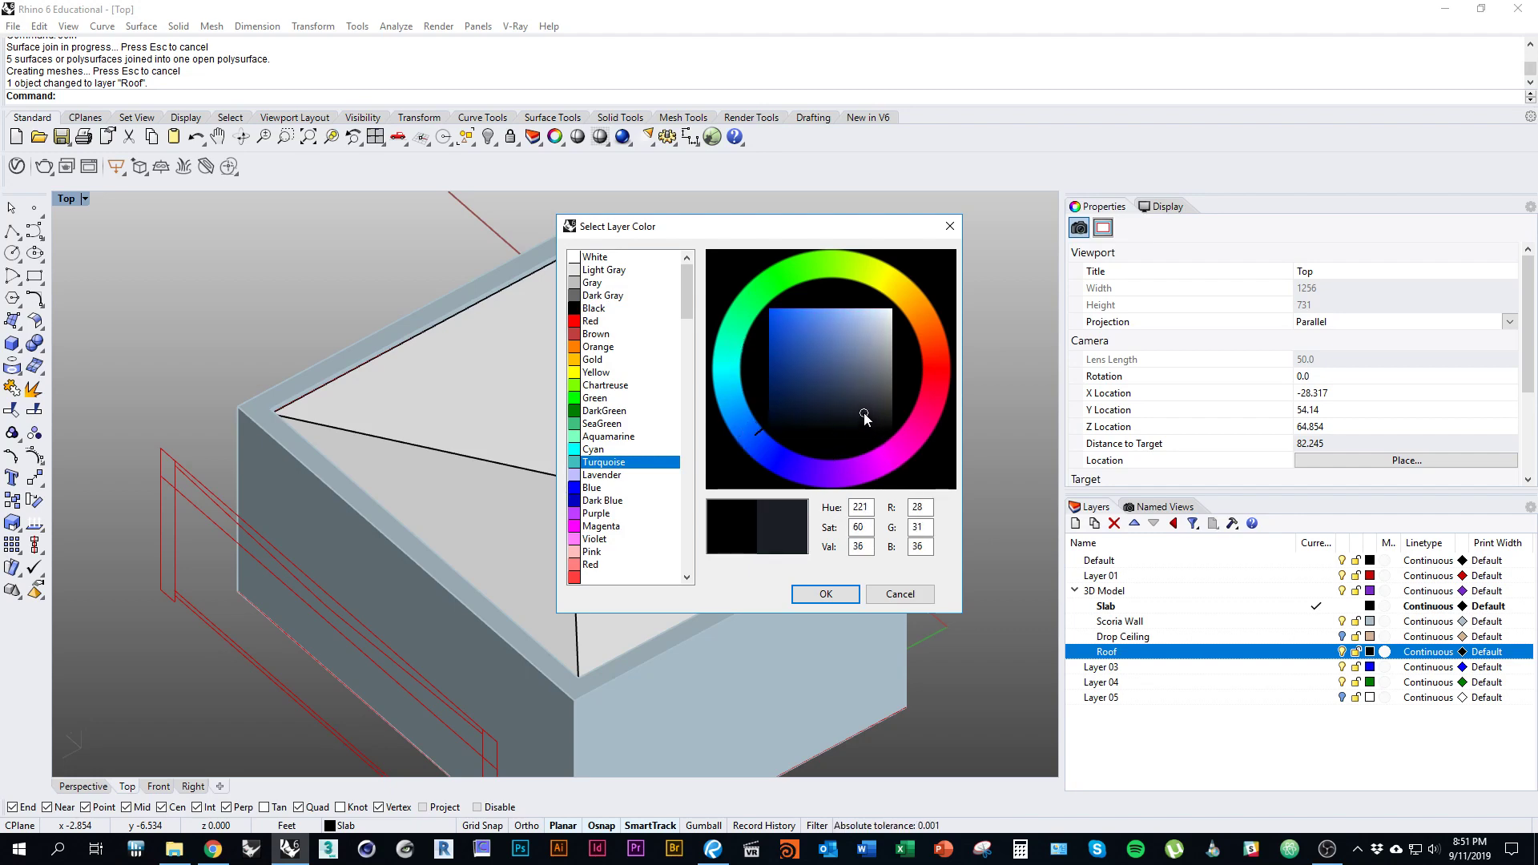
left_click(833, 596)
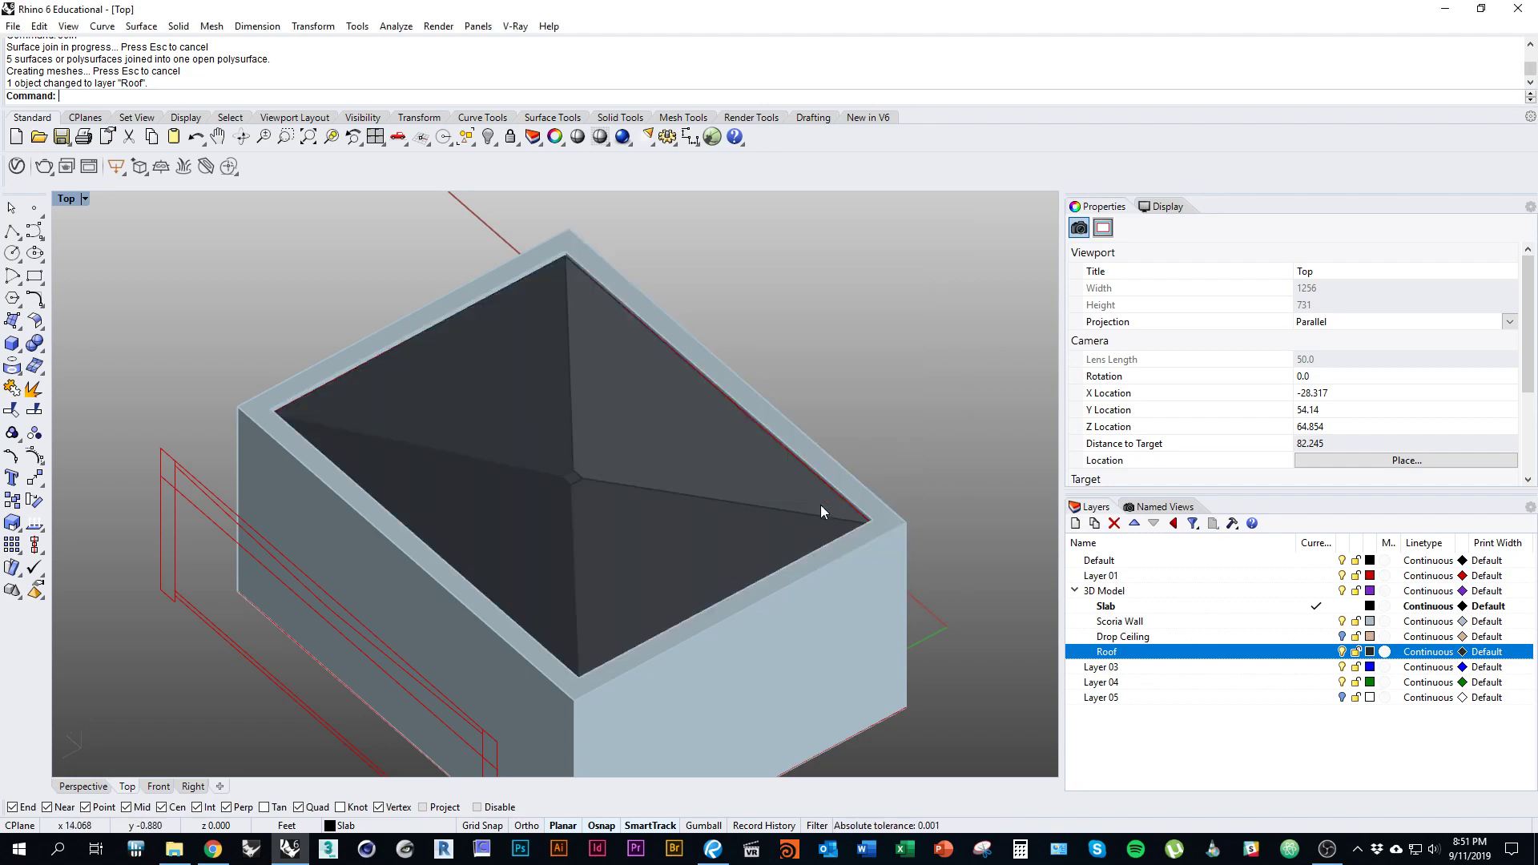
Step: Turn on the Drop Ceiling layer and turn off the Roof layer
right_click_drag(820, 504, 807, 675)
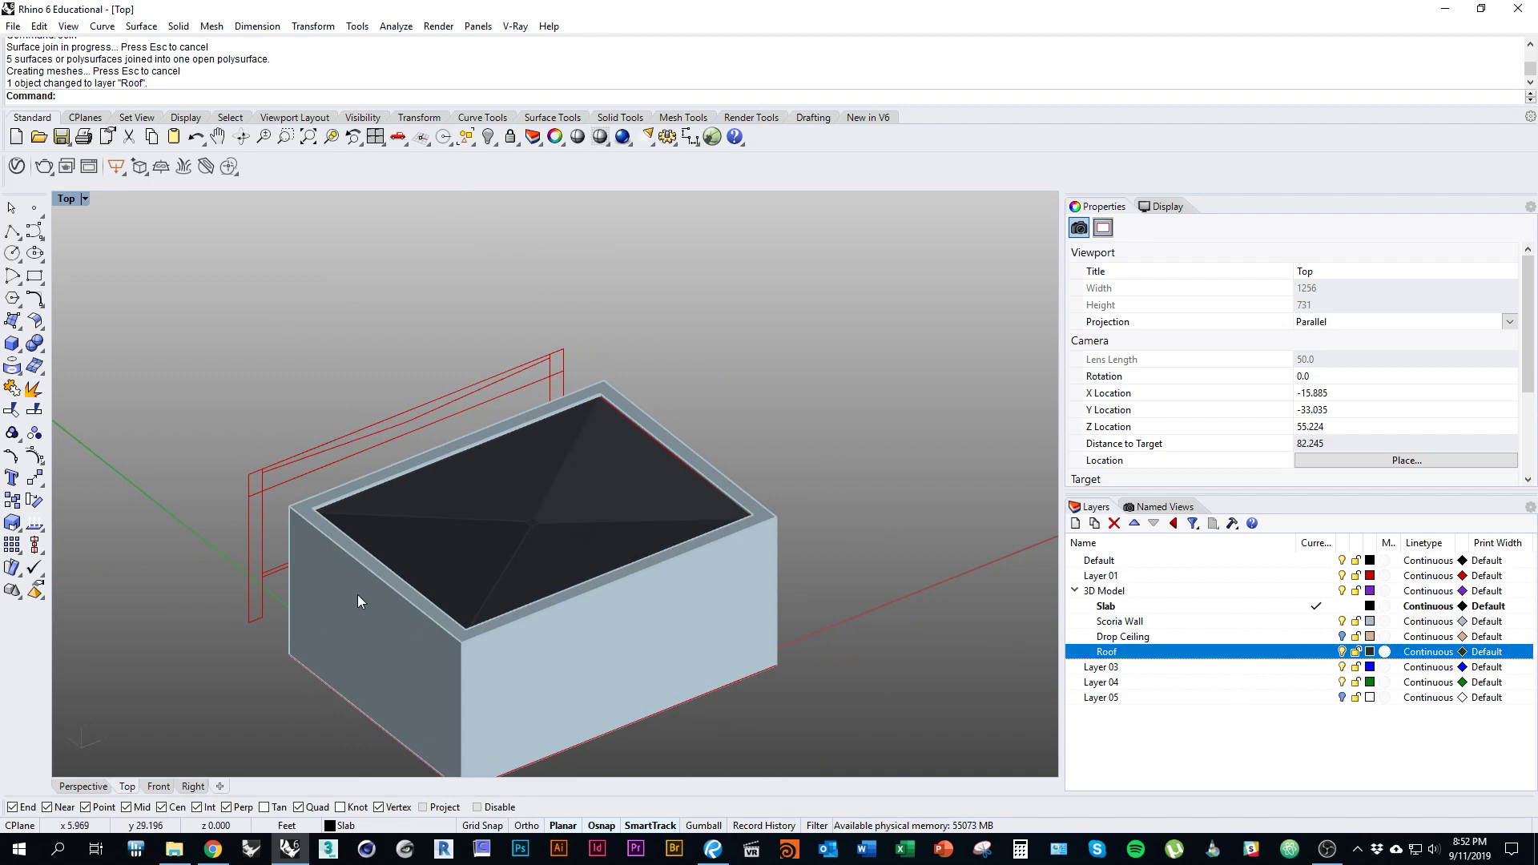
right_click_drag(807, 470, 624, 537)
right_click_drag(714, 721, 574, 554)
left_click(574, 554)
right_click_drag(593, 334, 1191, 719)
key("Escape")
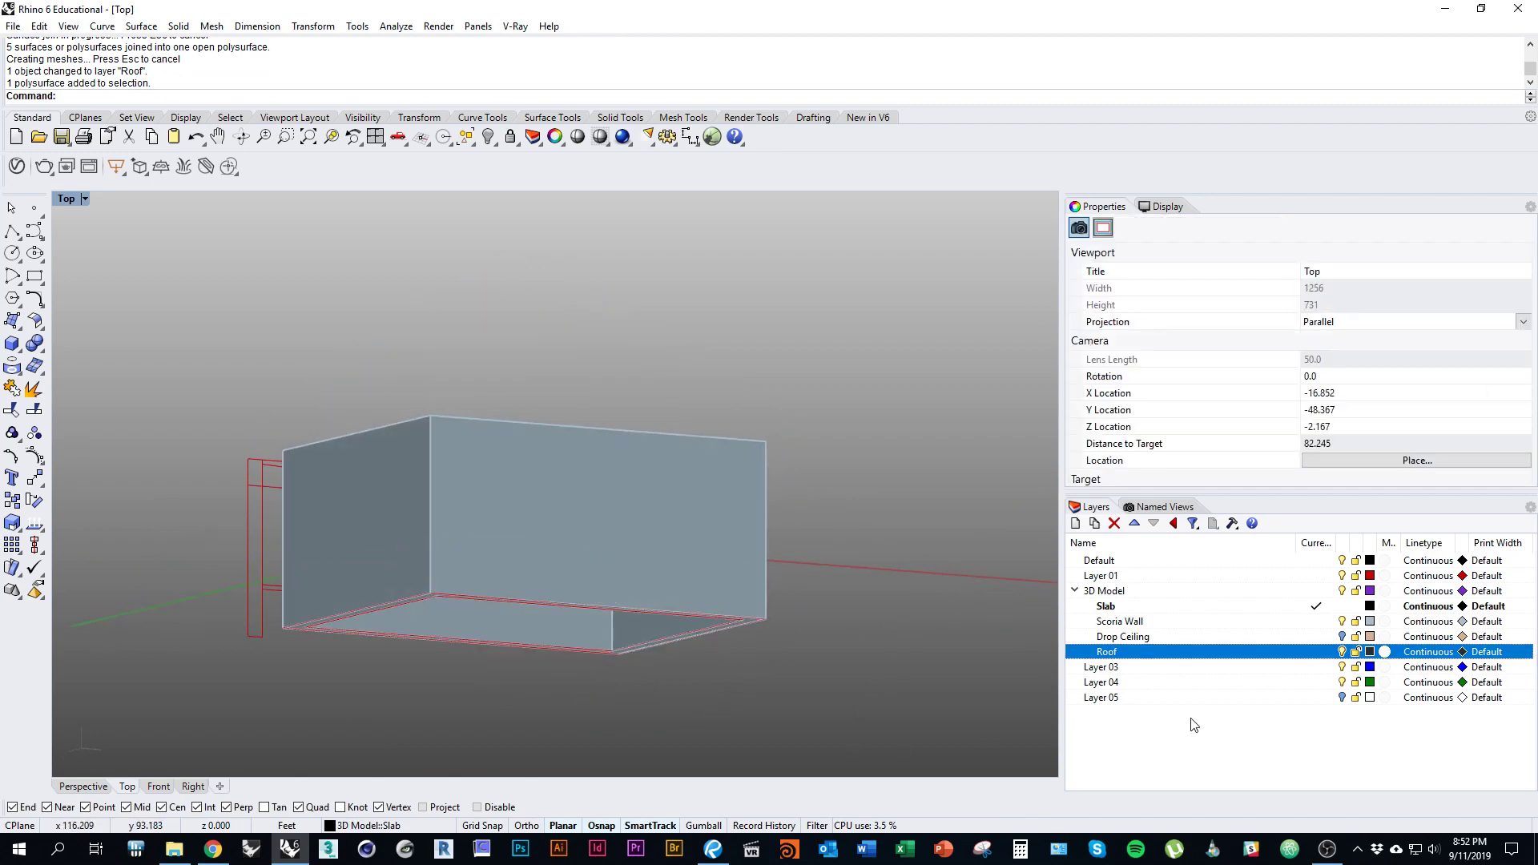
left_click(1343, 637)
right_click_drag(922, 521, 986, 681)
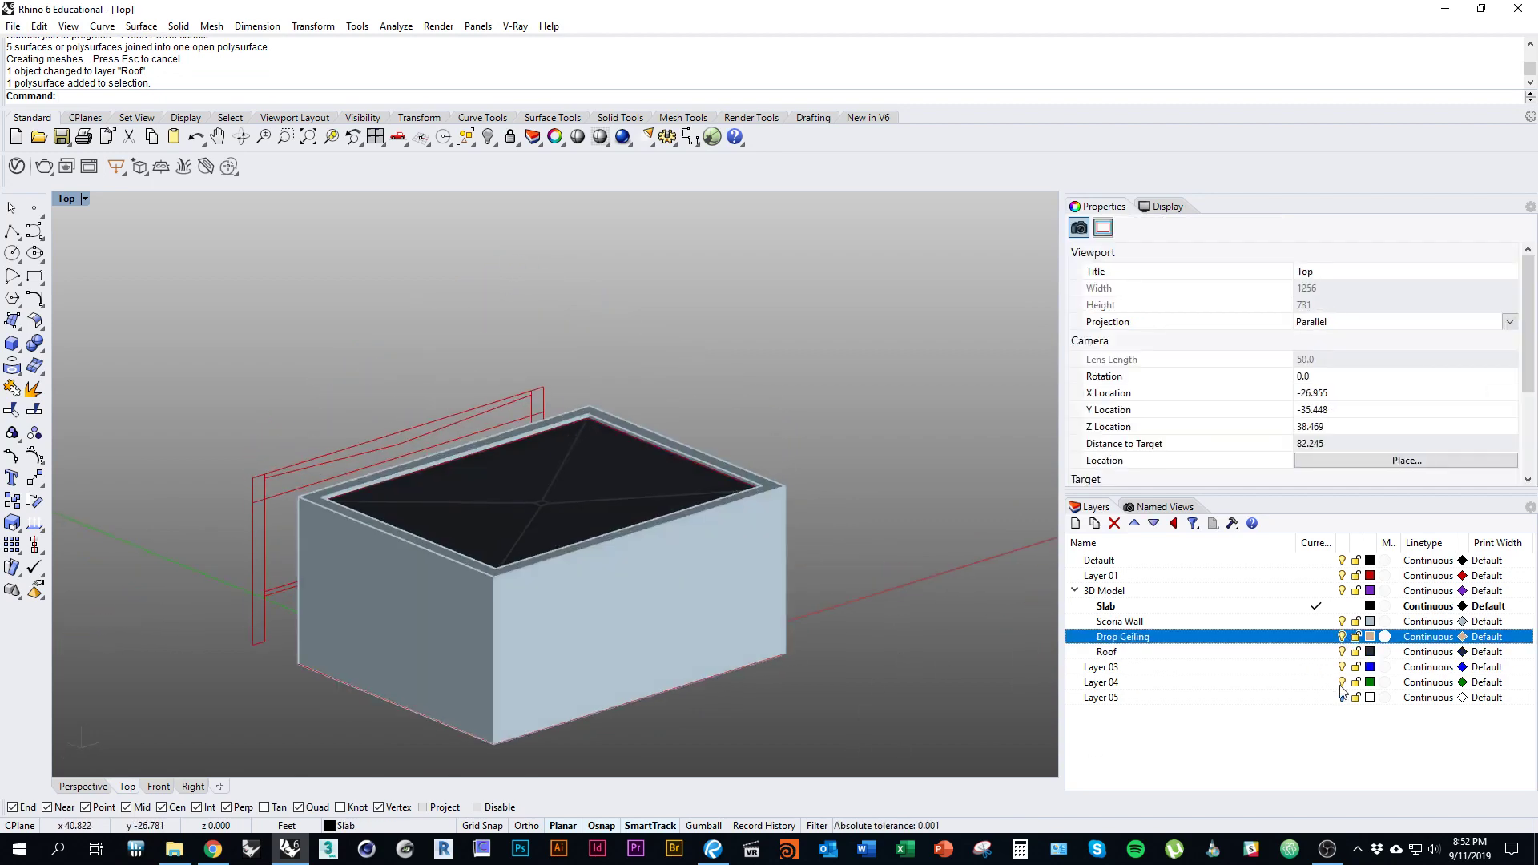
left_click(1342, 651)
right_click_drag(857, 521, 847, 657)
right_click_drag(1036, 678, 1075, 671, "shift")
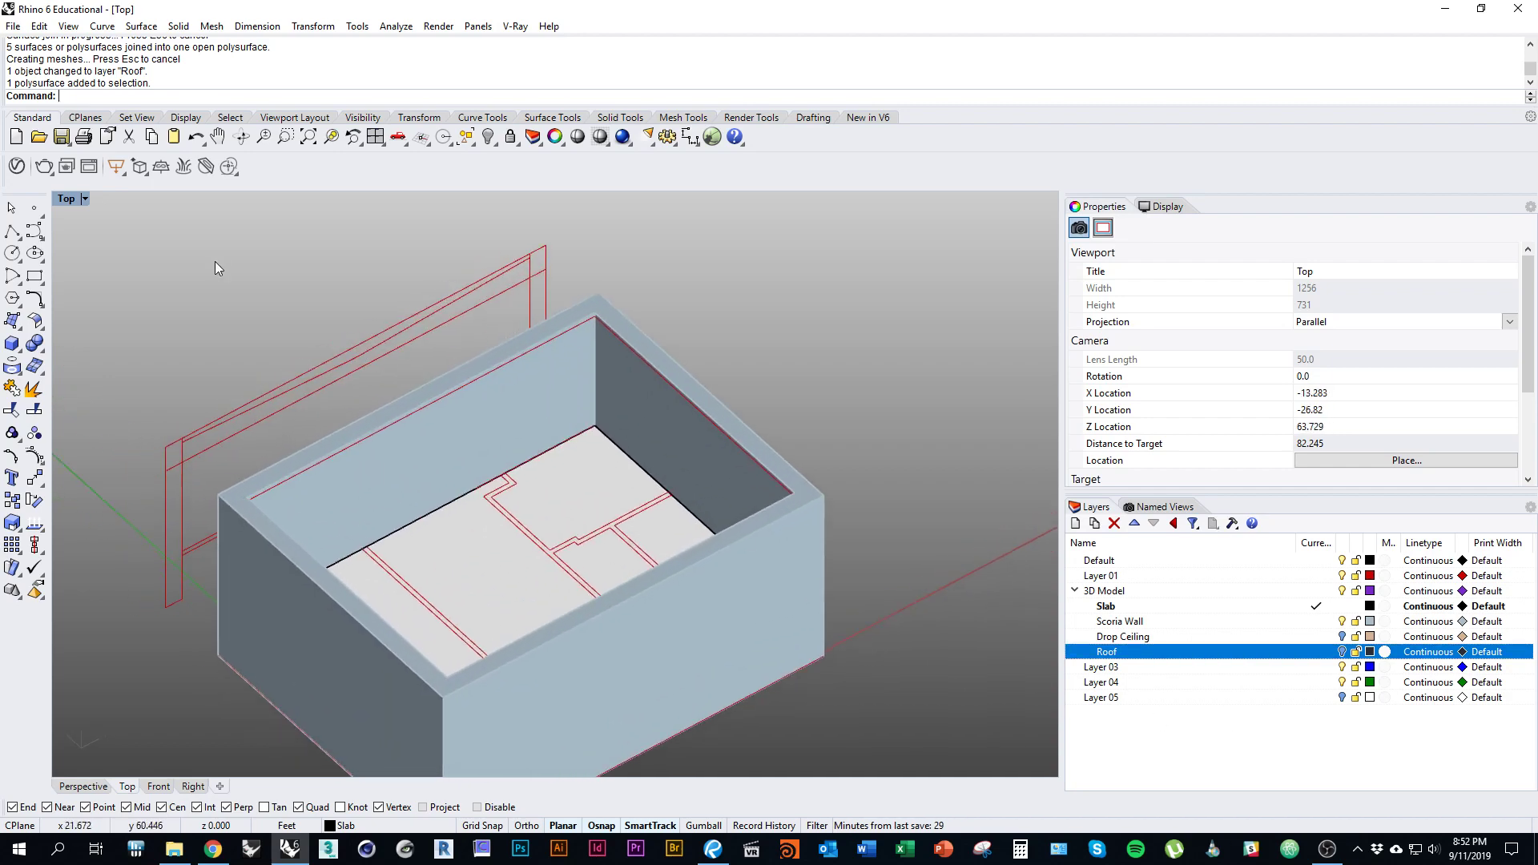
left_click(1342, 637)
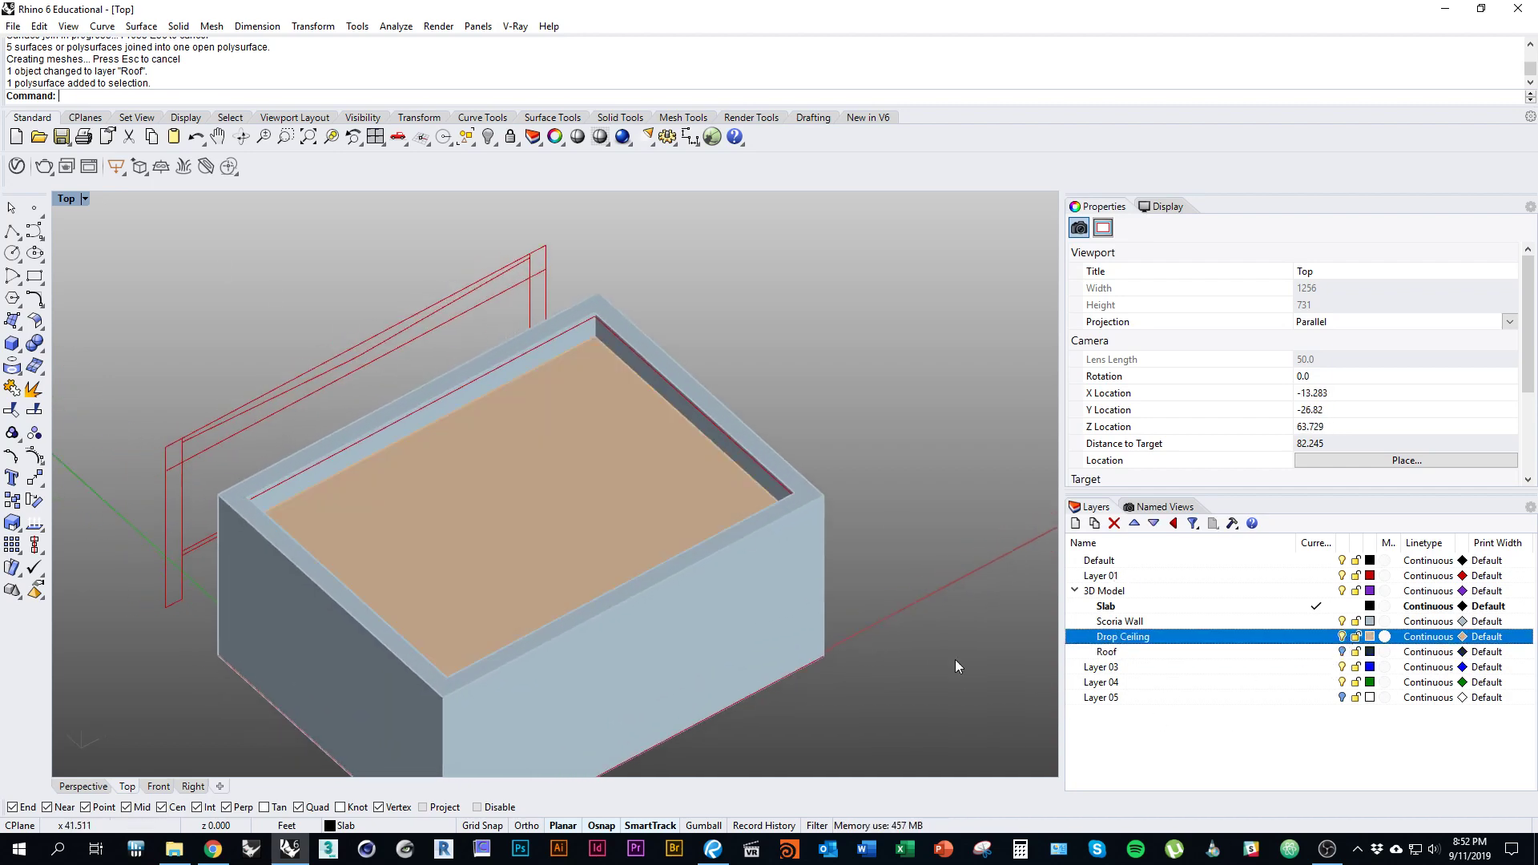
right_click_drag(955, 661, 999, 661, "shift")
Step: Switch the viewport to Wireframe display and select the two closed curves outlining the interior partition walls on the floor plan
left_click(70, 204)
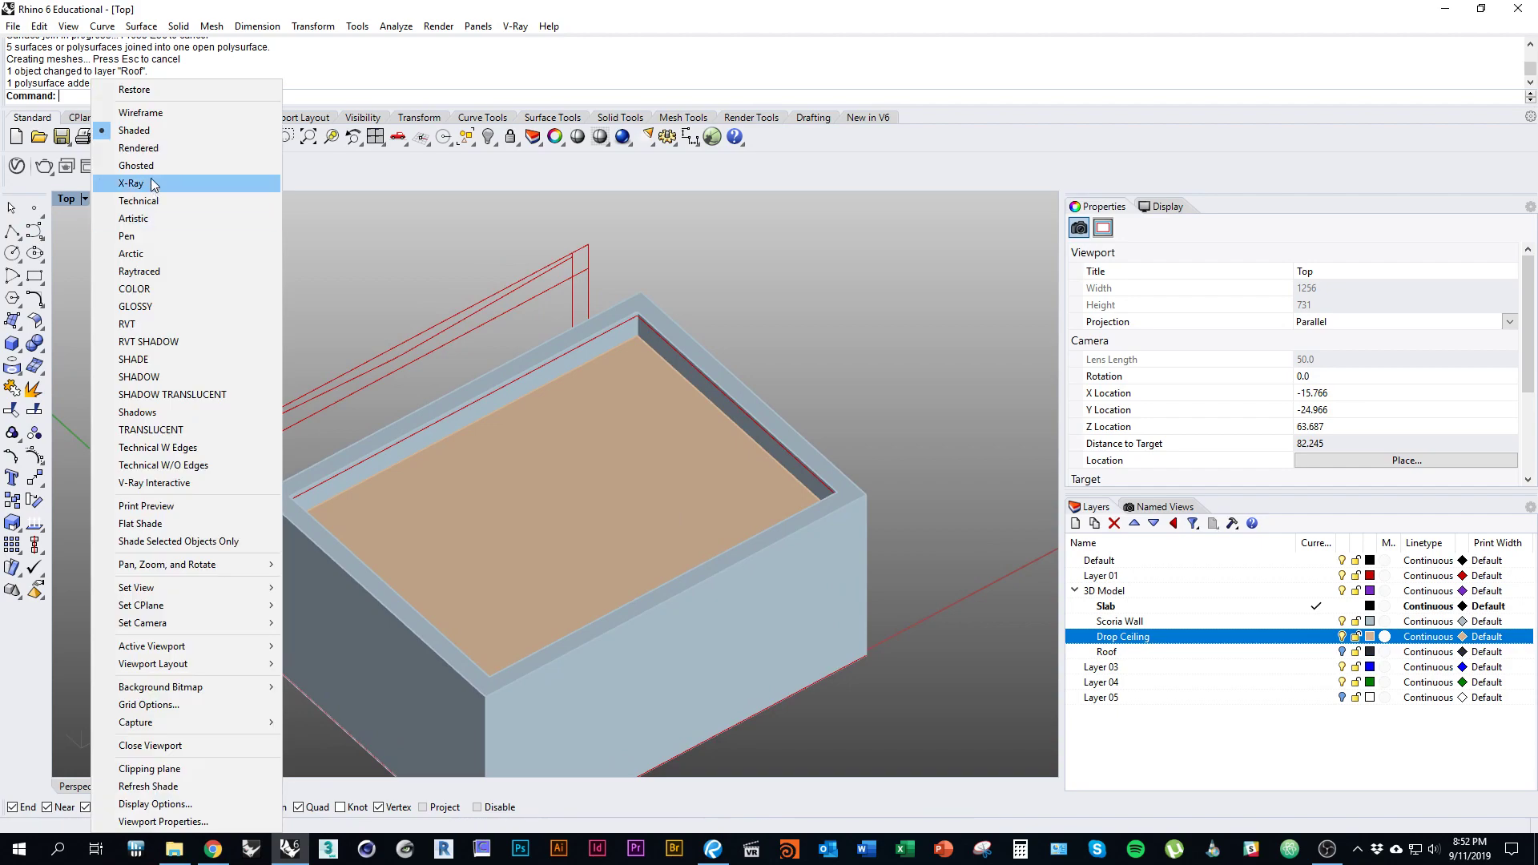
left_click(144, 114)
scroll(536, 450, "up", 5)
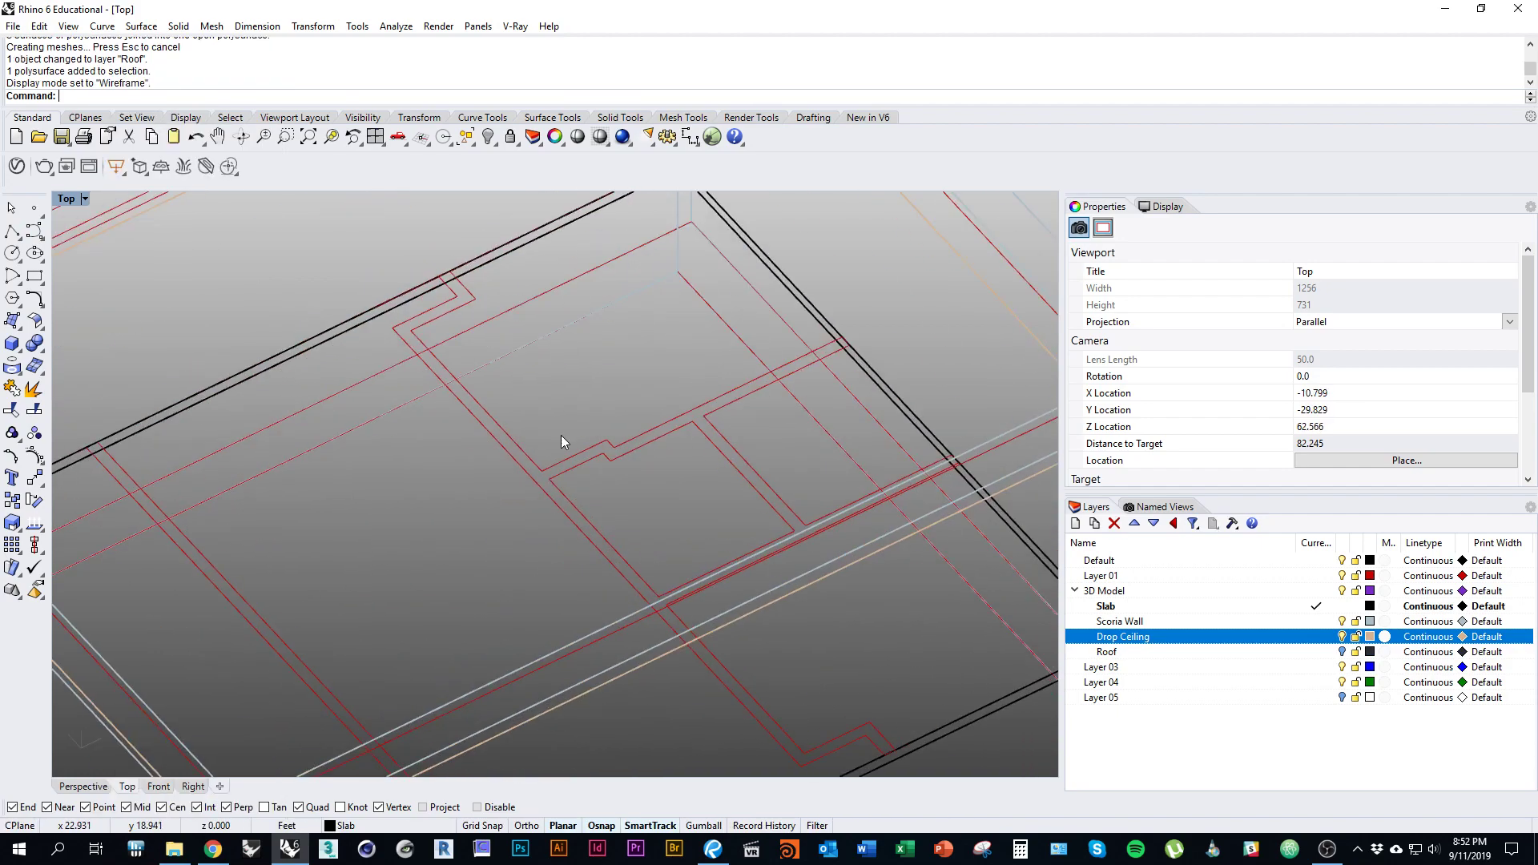
left_click(556, 465)
scroll(655, 489, "up", 2)
right_click_drag(655, 489, 632, 321, "ctrl+shift")
left_click(536, 412, "shift")
scroll(517, 393, "down", 5)
right_click_drag(412, 402, 591, 514, "ctrl+shift")
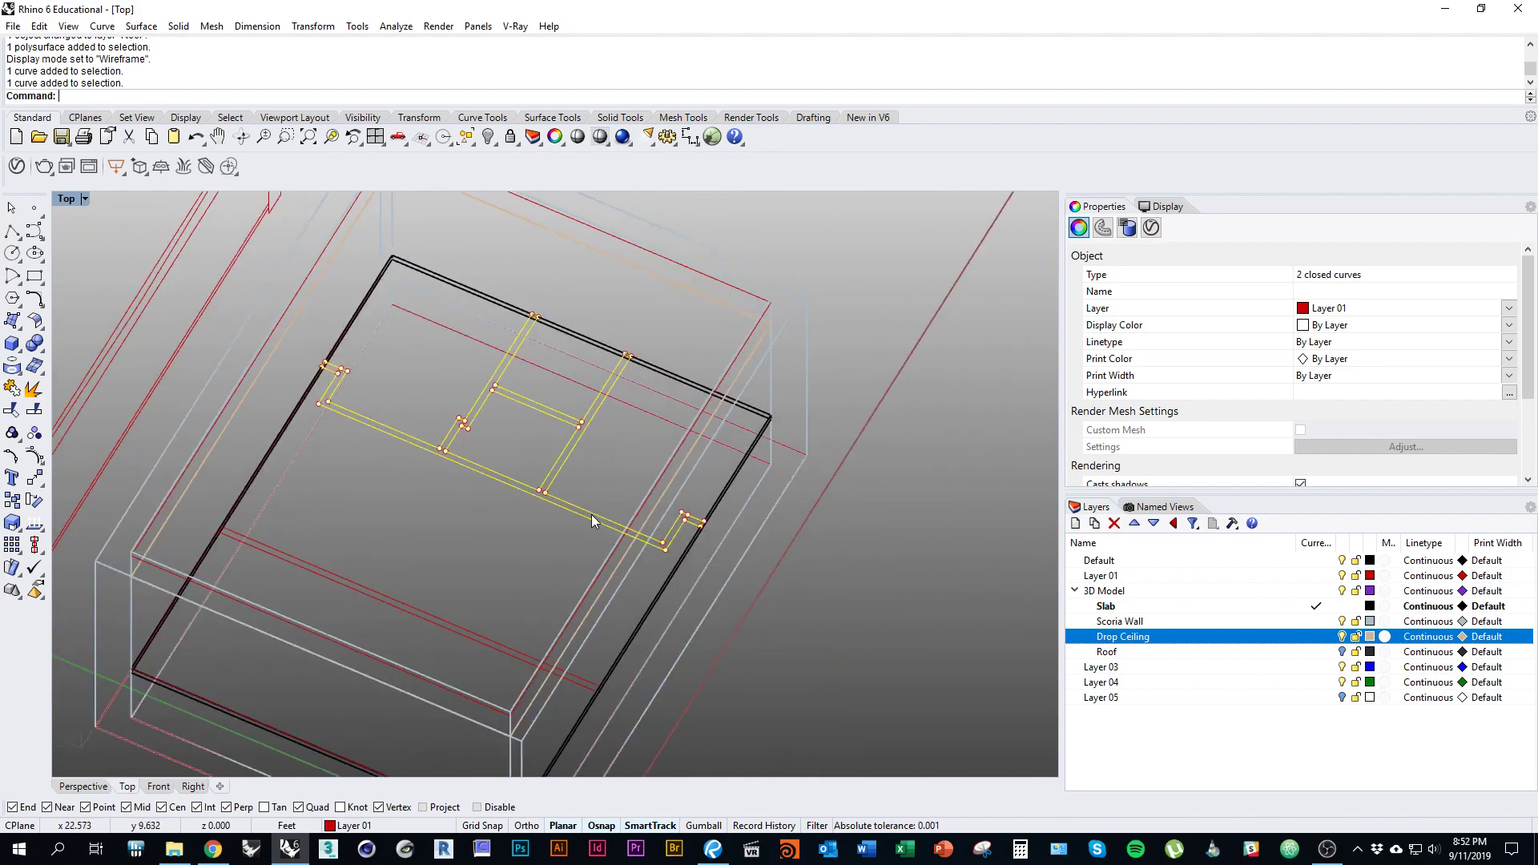
scroll(592, 496, "up", 4)
left_click(667, 485)
left_click(576, 460)
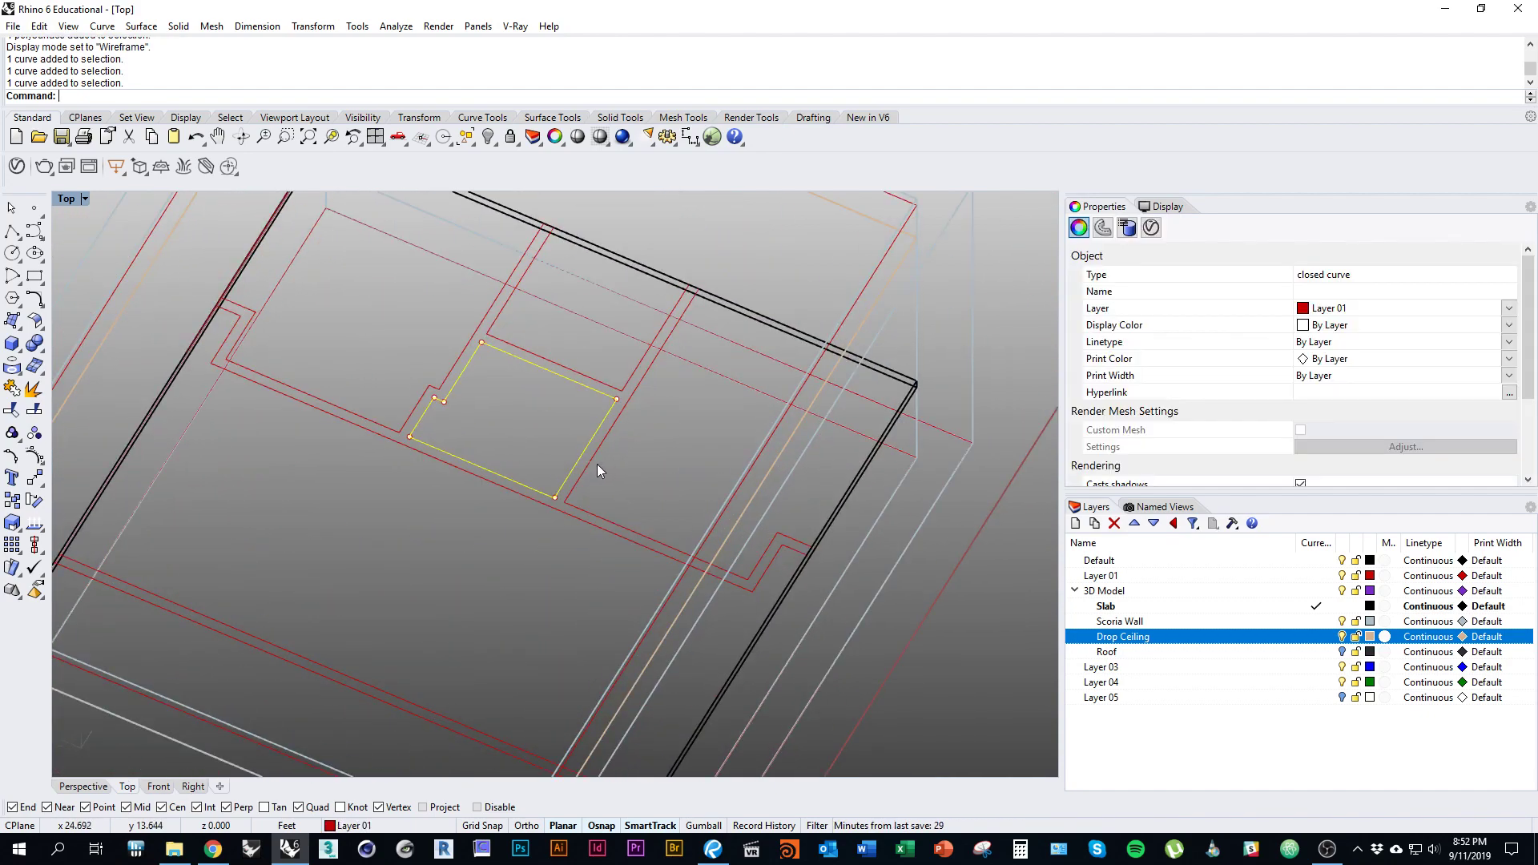
left_click(594, 440, "shift")
scroll(589, 411, "down", 4)
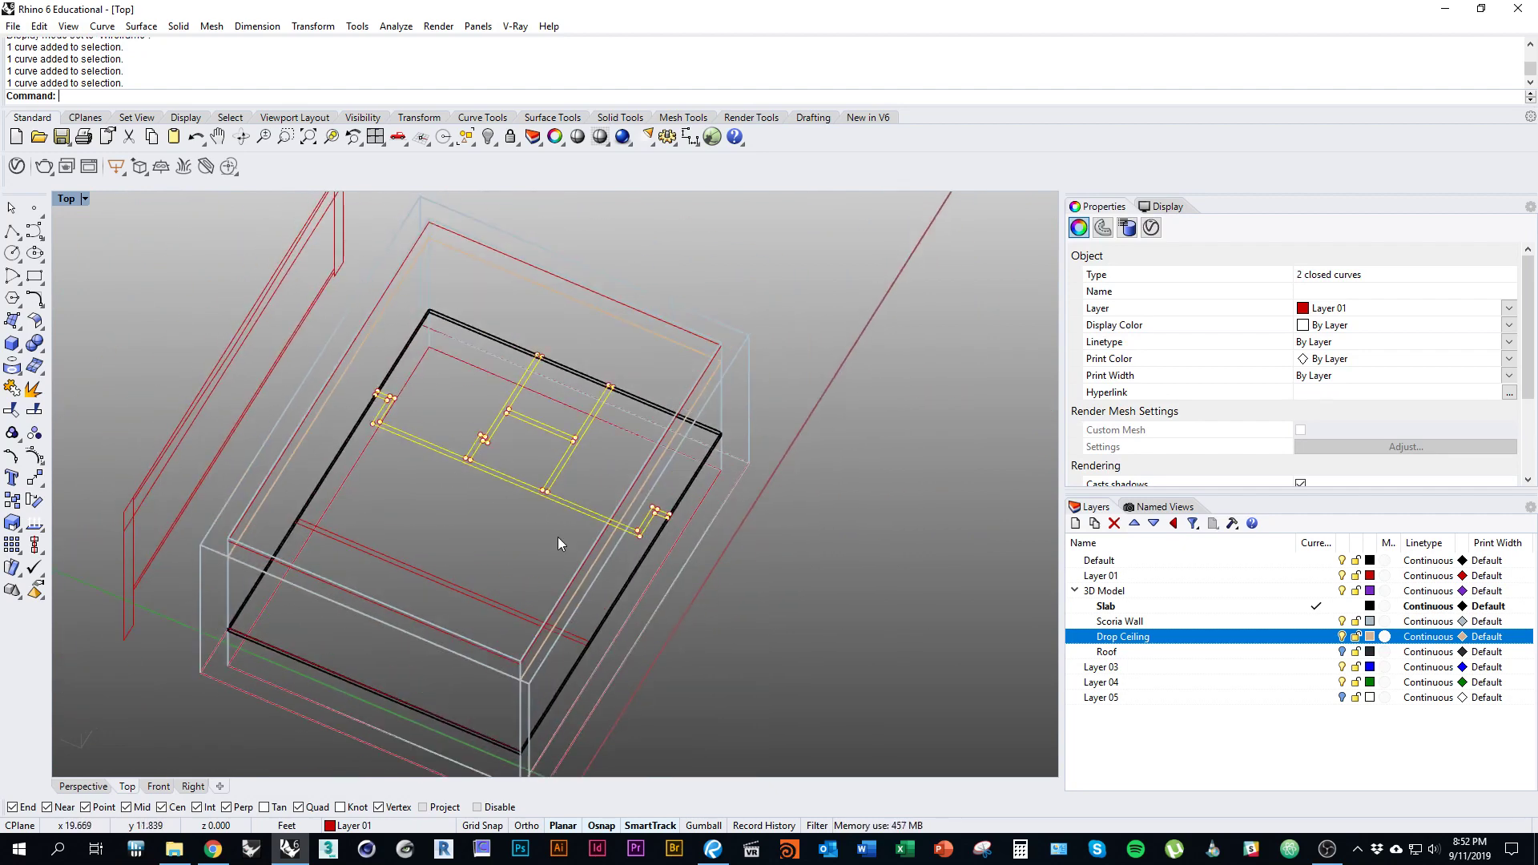
right_click_drag(557, 536, 525, 488, "ctrl+shift")
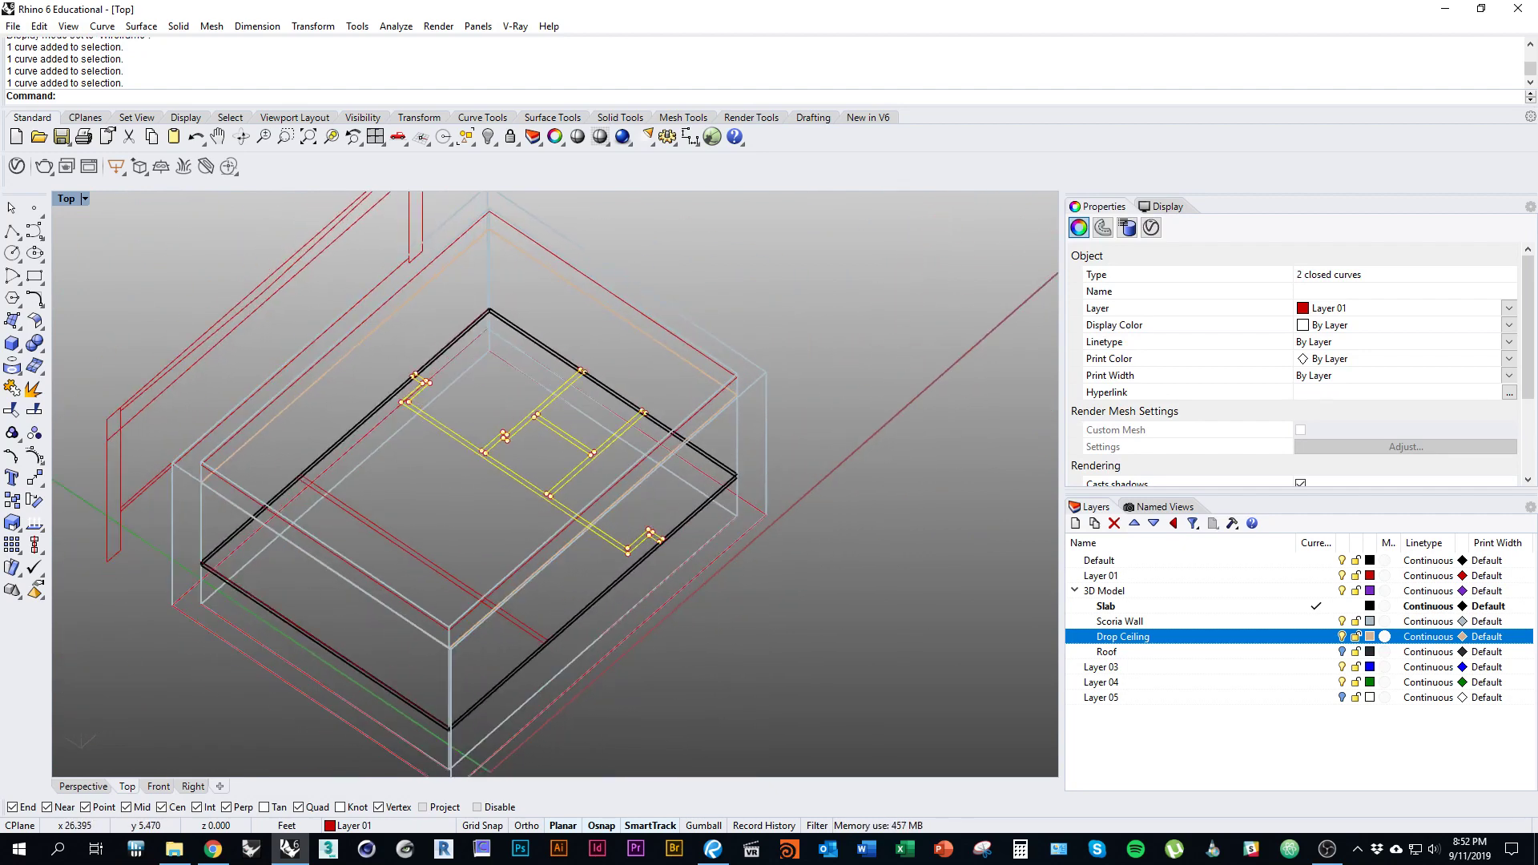
Step: Extrude the two partition outlines 9 ft upward to the drop ceiling as a solid, with BothSides set to No
type("ExtrudeCrv")
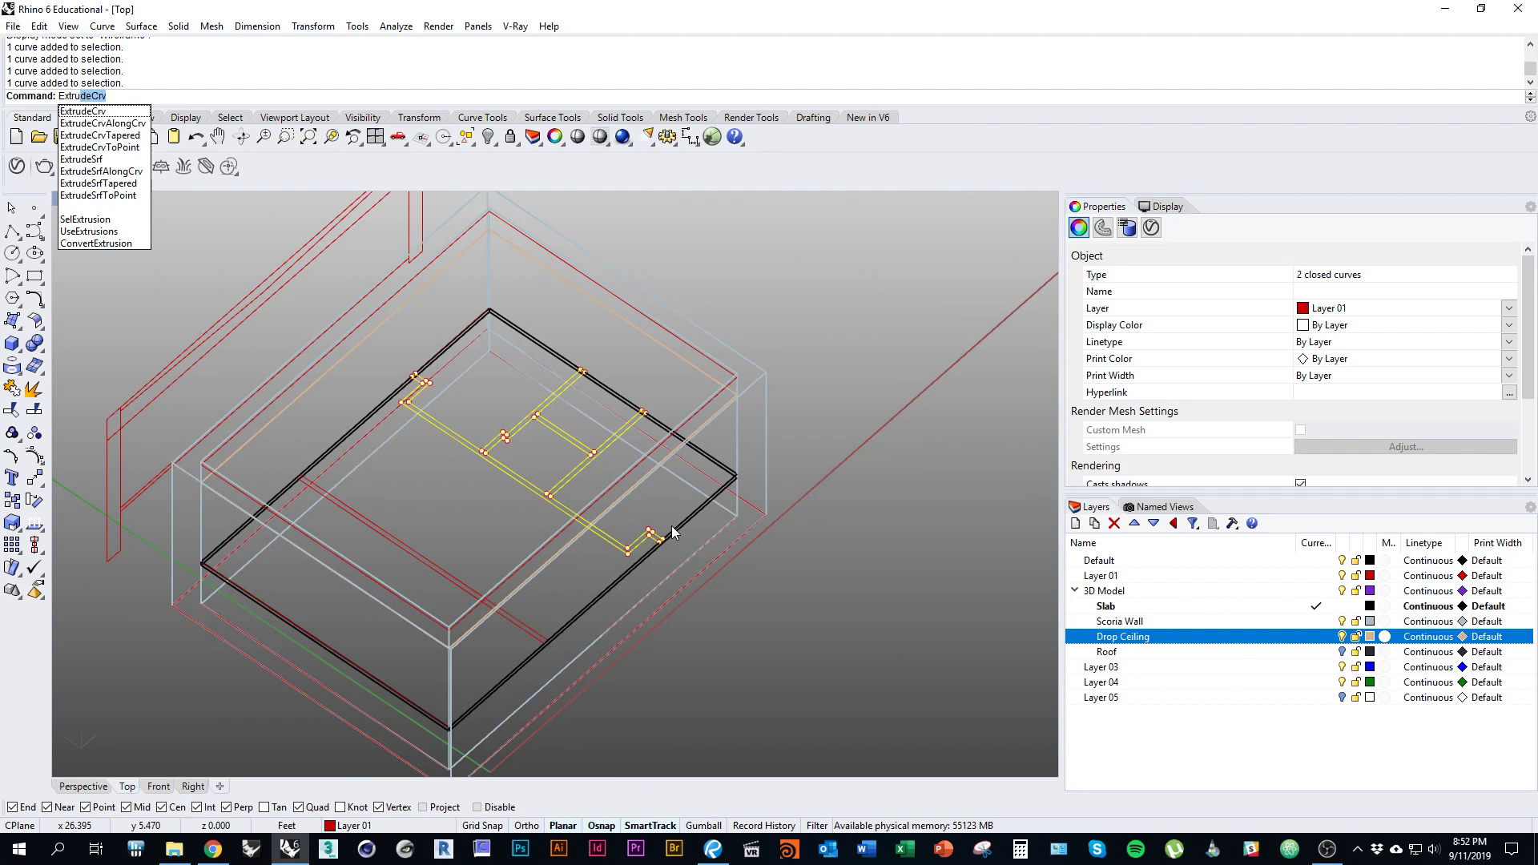
key("Return")
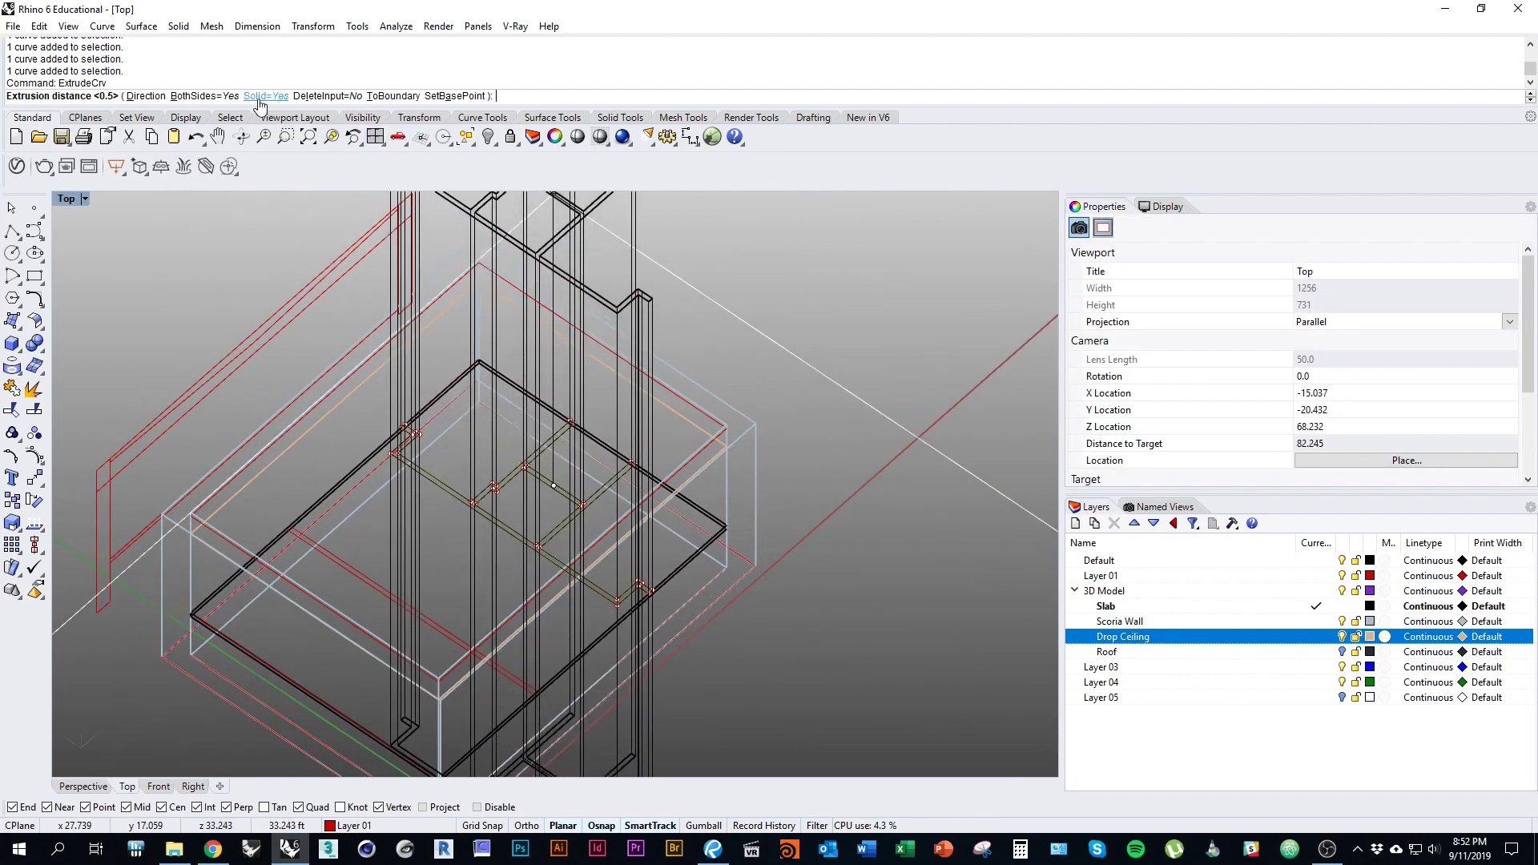
left_click(205, 96)
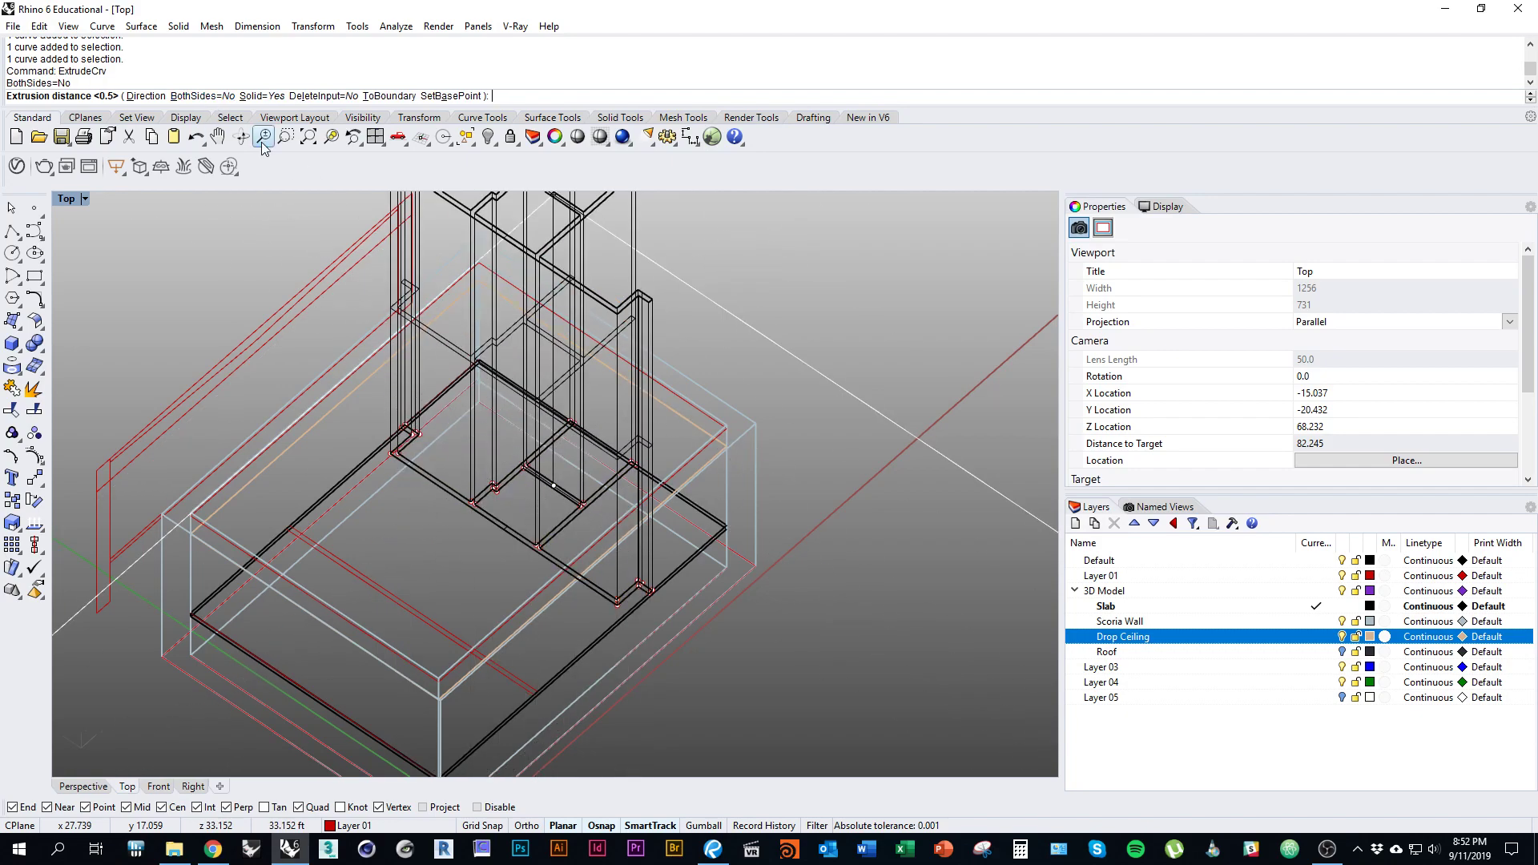
scroll(622, 387, "up", 6)
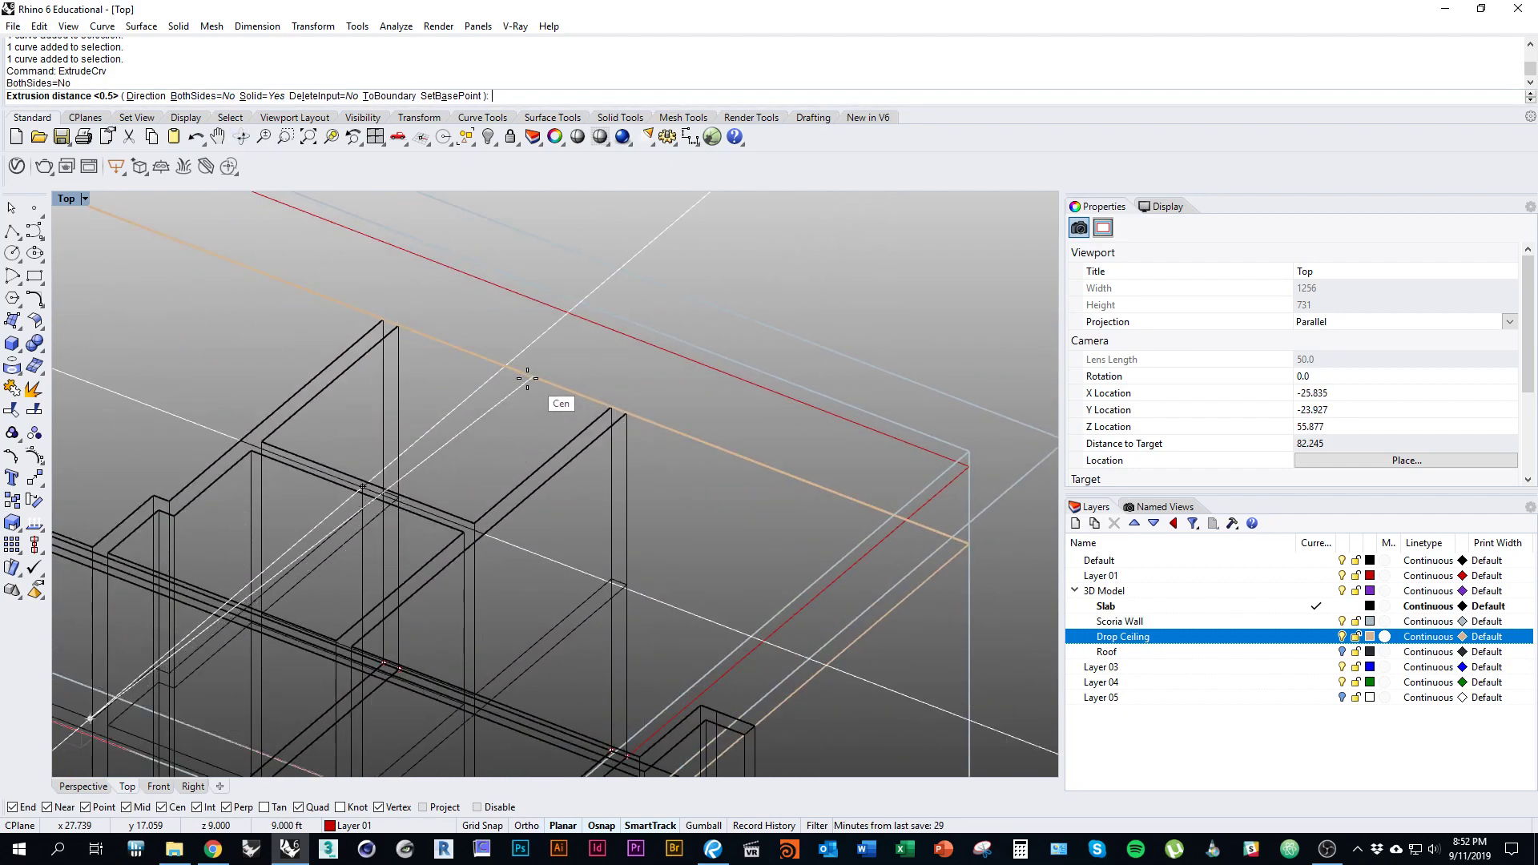
key("Escape")
scroll(648, 456, "down", 4)
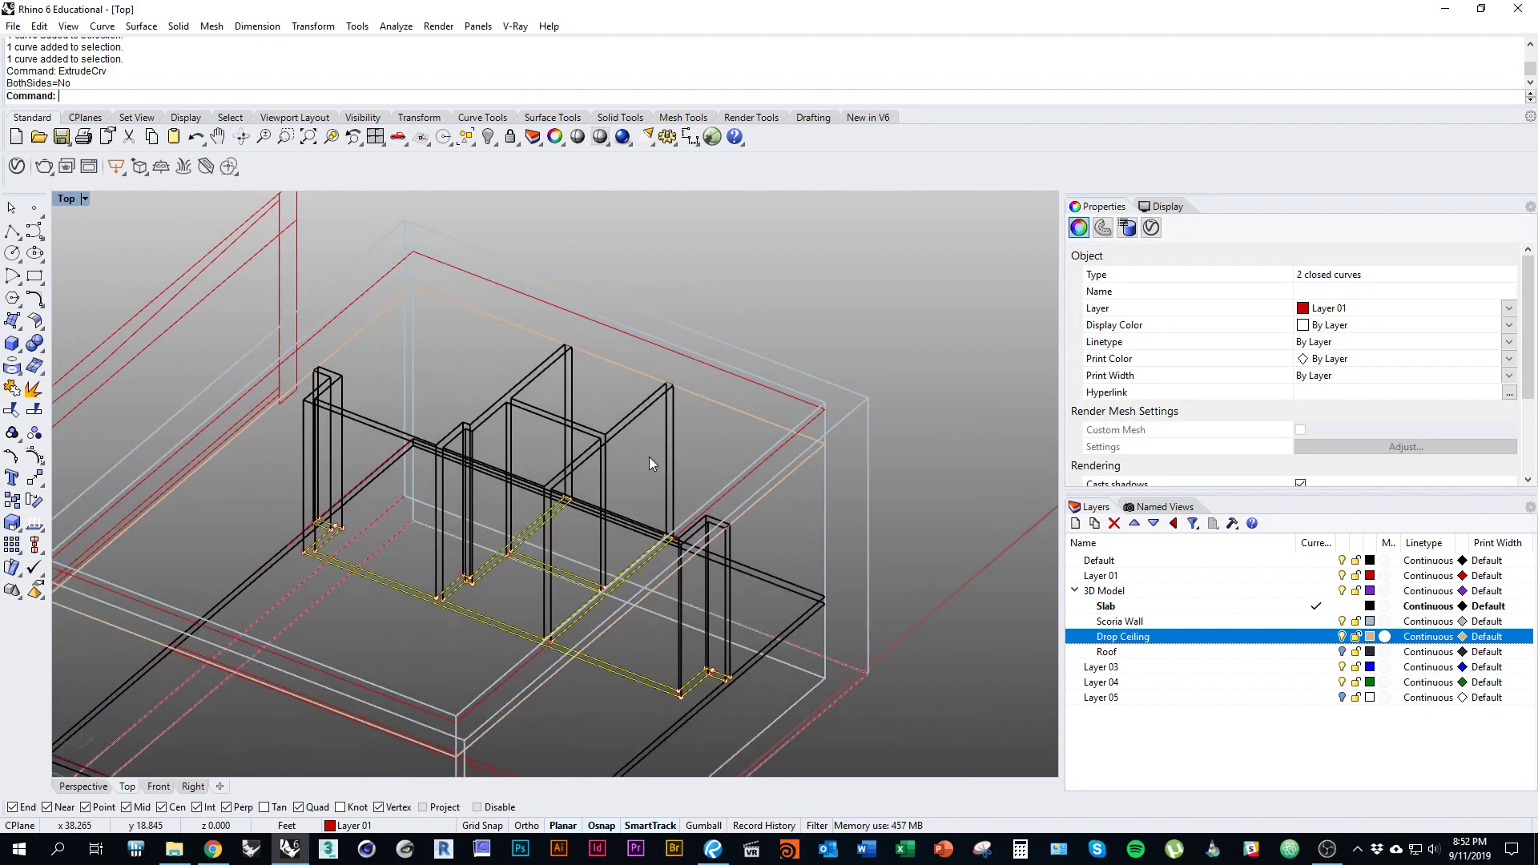
key("Escape")
Step: Switch the viewport to Ghosted display and inspect how the partition walls meet the drop ceiling
right_click_drag(799, 365, 127, 335)
left_click(75, 202)
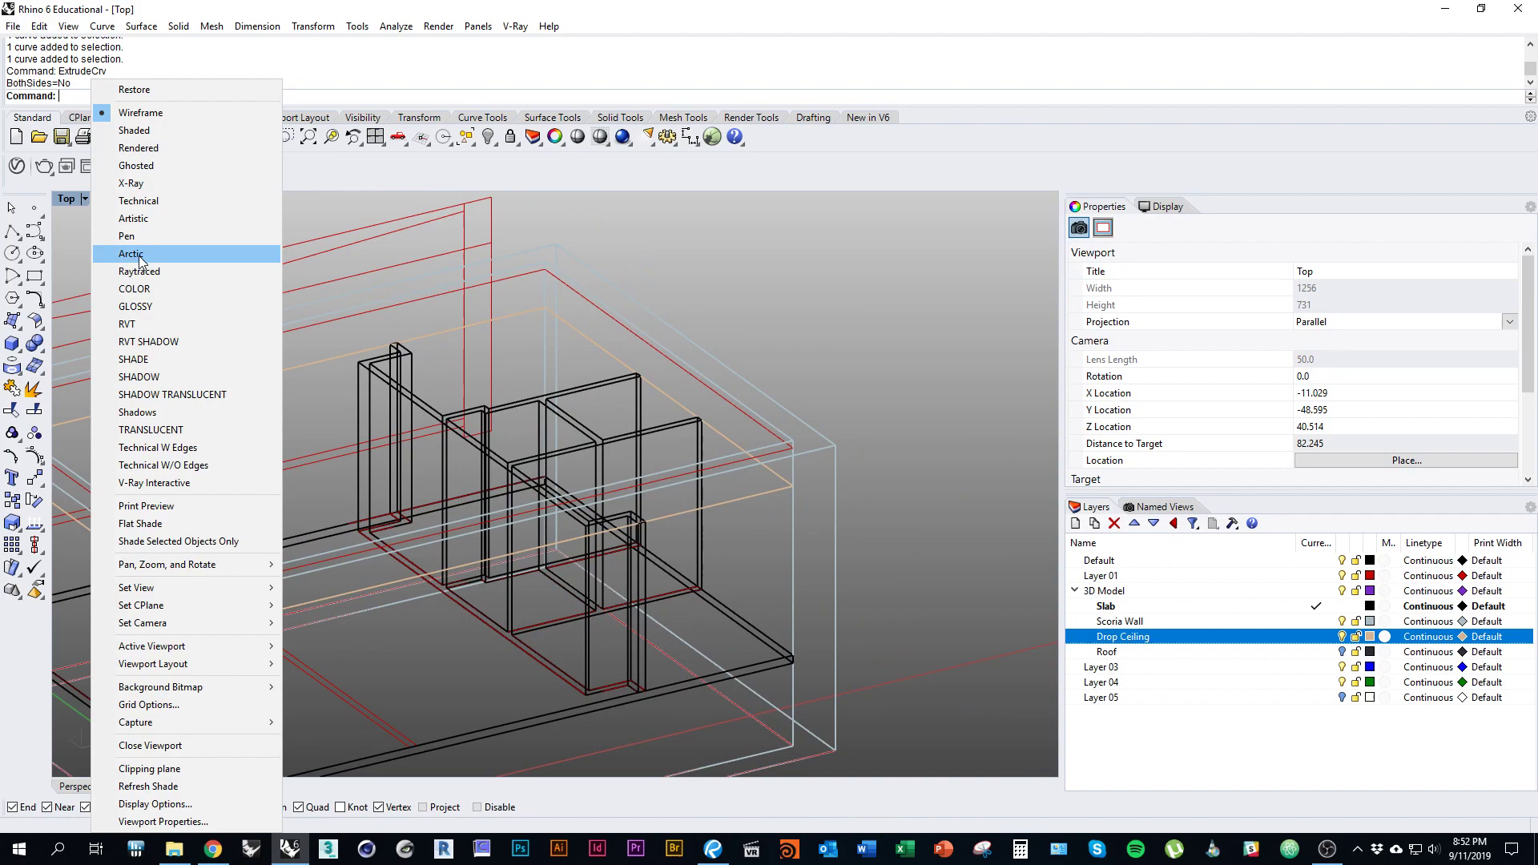
left_click(161, 172)
mouse_move(468, 393)
right_mouse_down()
mouse_move(778, 539)
mouse_move(540, 343)
right_mouse_up()
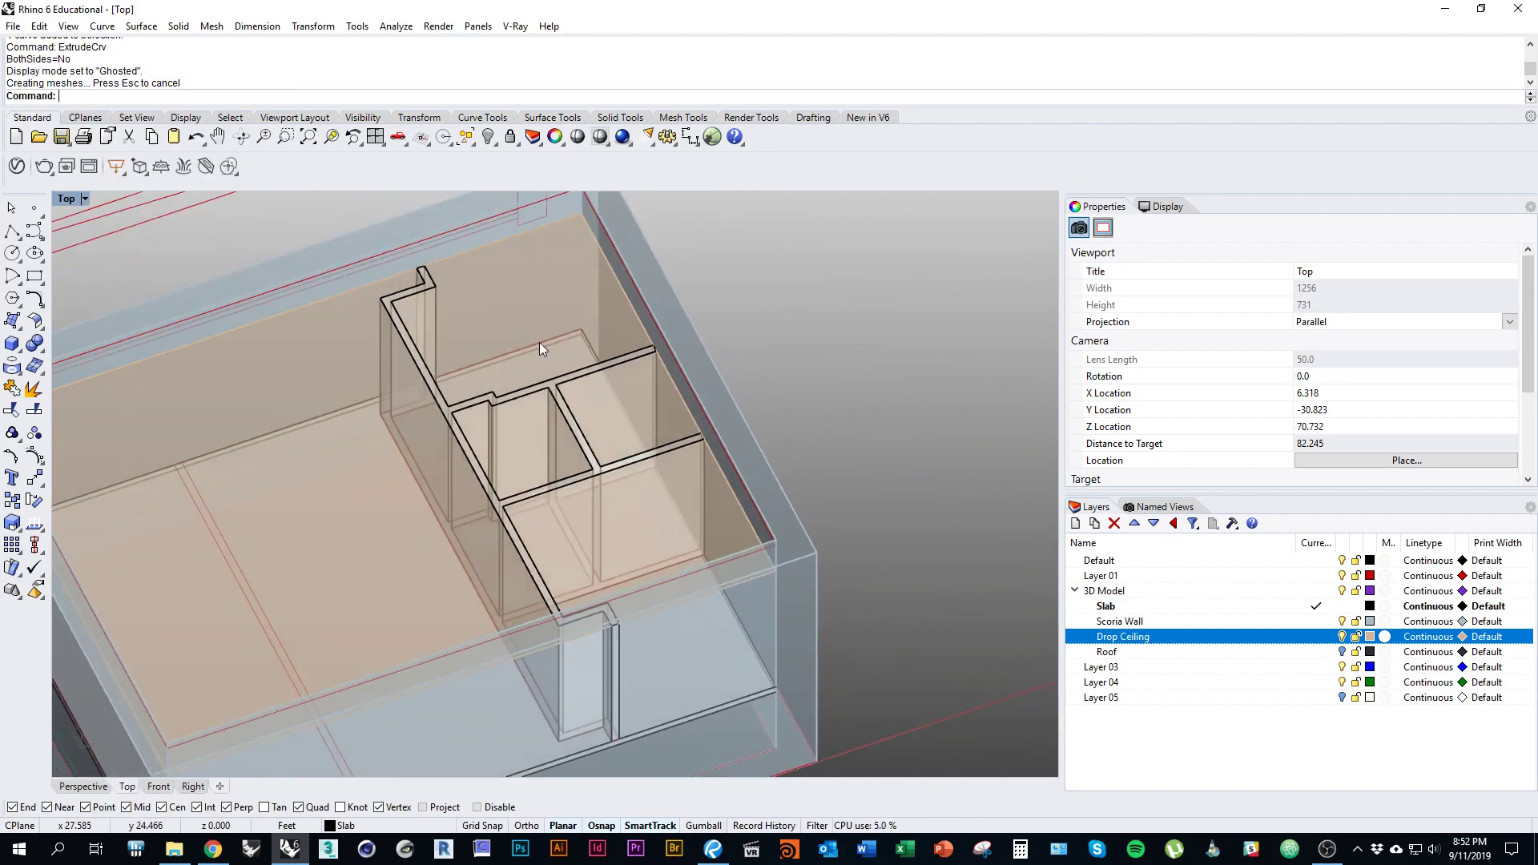
right_click_drag(555, 473, 566, 335)
right_click_drag(705, 377, 649, 395, "shift")
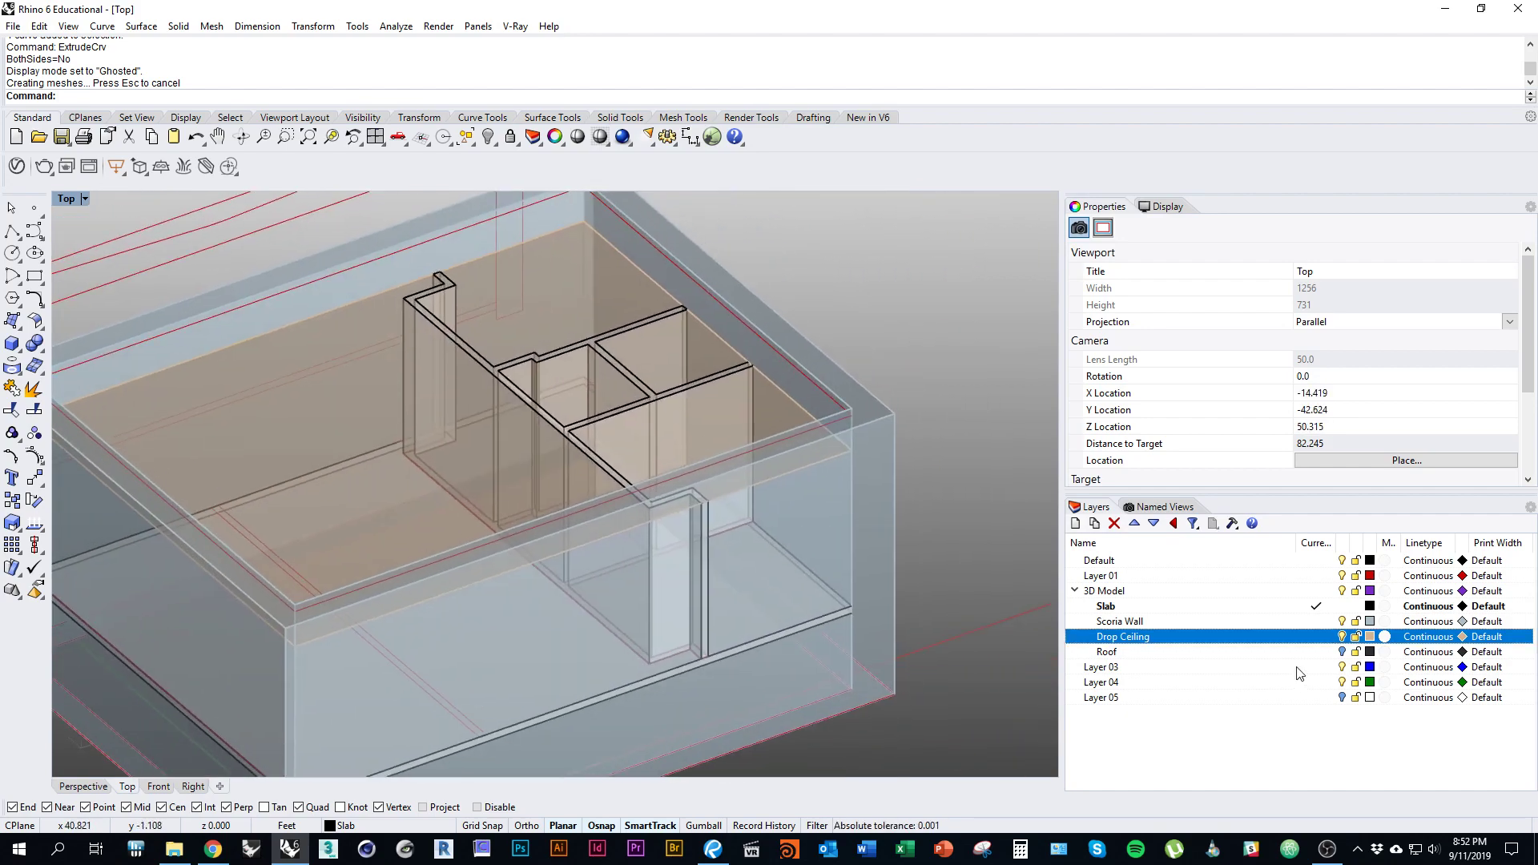
Step: Turn off the Drop Ceiling layer and switch the viewport to Shaded display
left_click(1343, 637)
right_click_drag(732, 531, 802, 493, "shift")
right_click(68, 197)
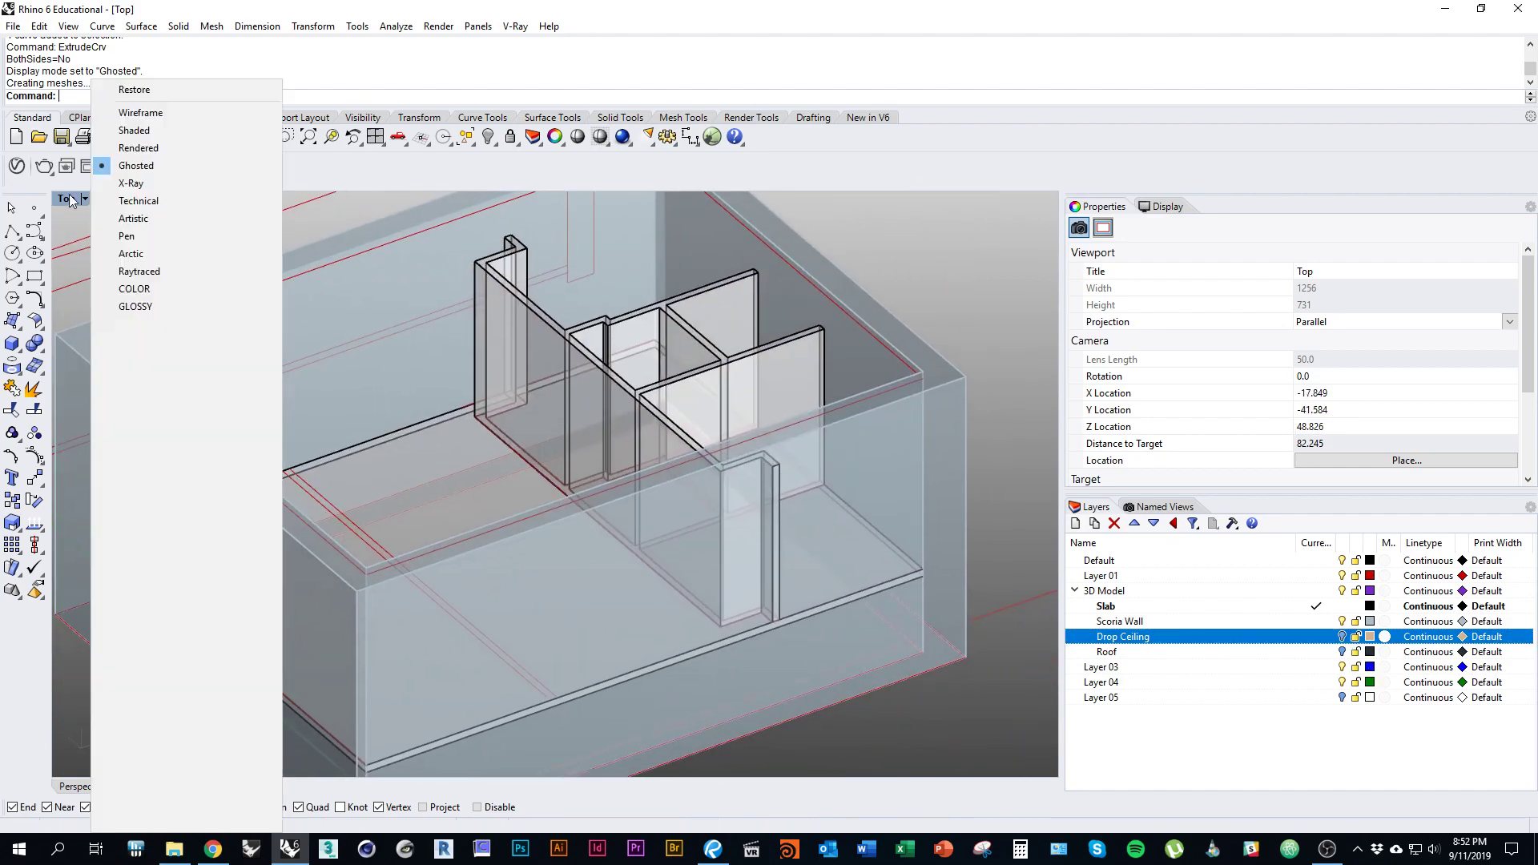
left_click(134, 130)
Step: Examine the extruded partition walls and the remaining plan lines on the slab from several angles
right_click_drag(430, 368, 627, 421)
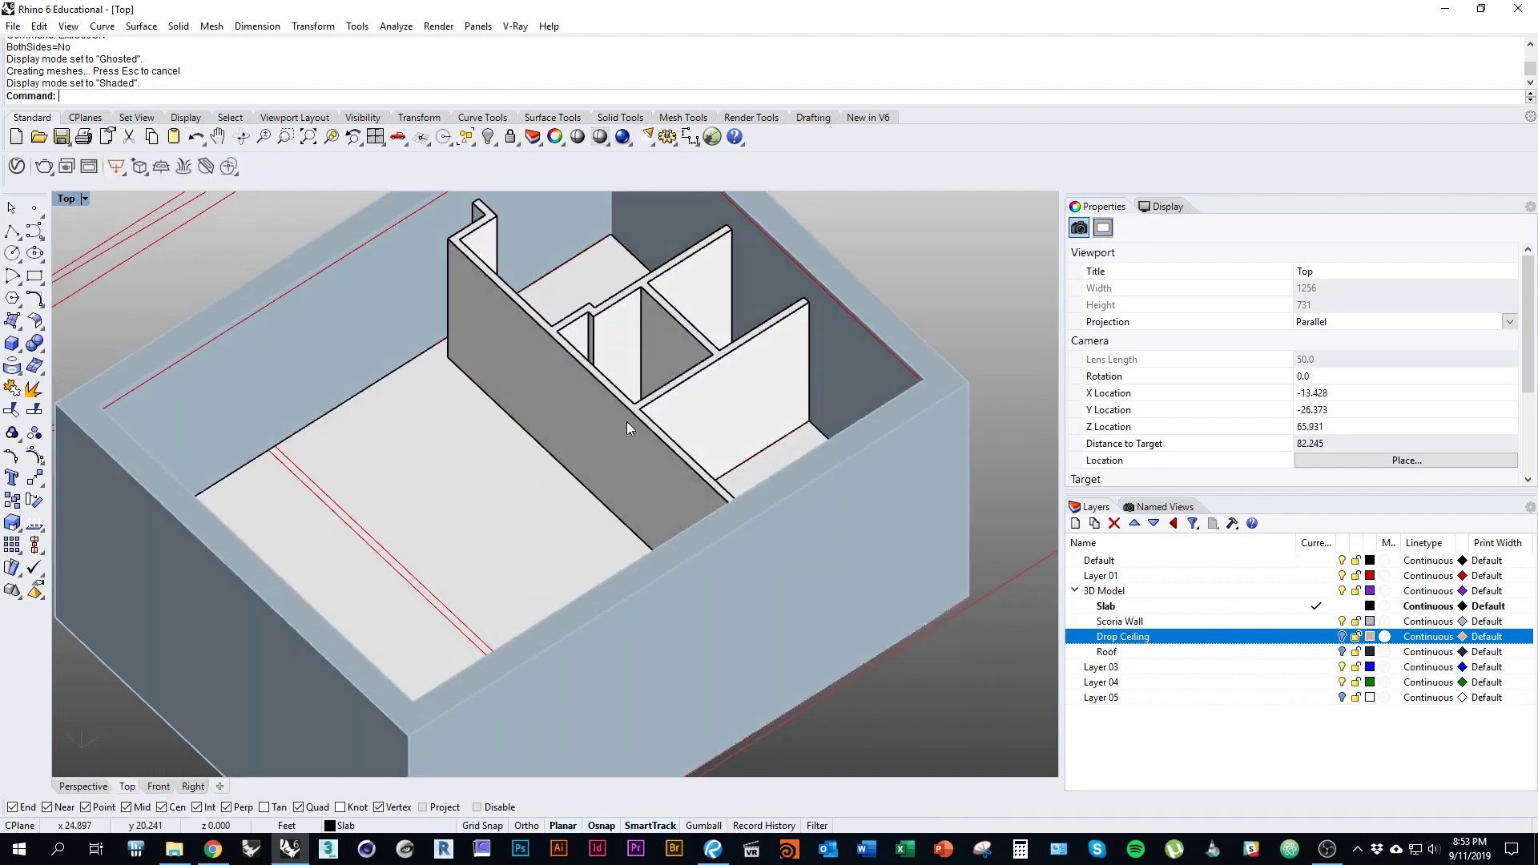
scroll(633, 496, "down", 4)
right_click_drag(674, 515, 617, 415)
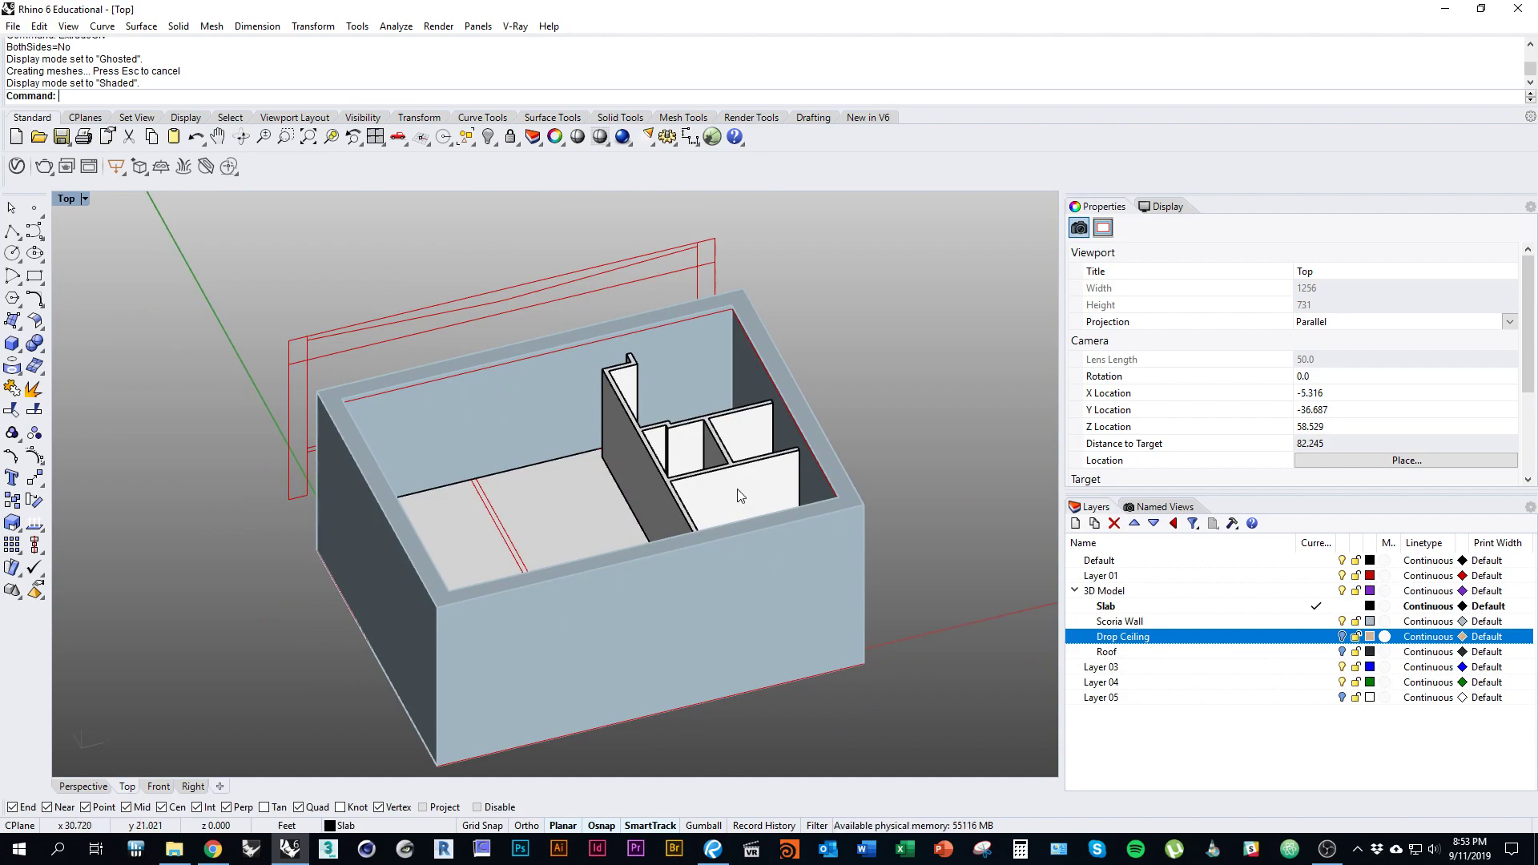
right_click_drag(738, 495, 585, 548)
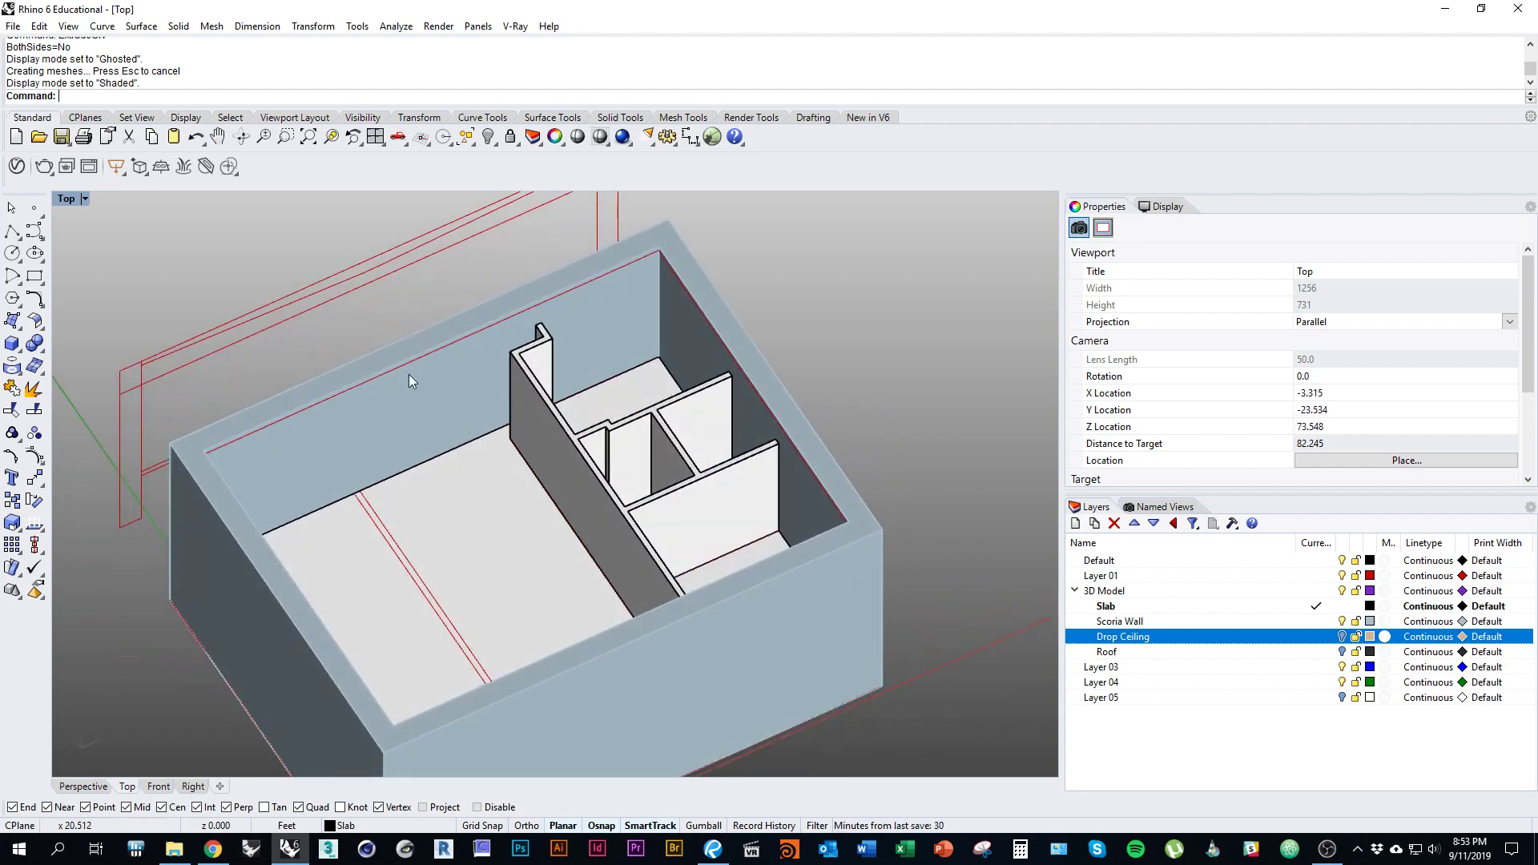
right_click_drag(550, 532, 249, 526)
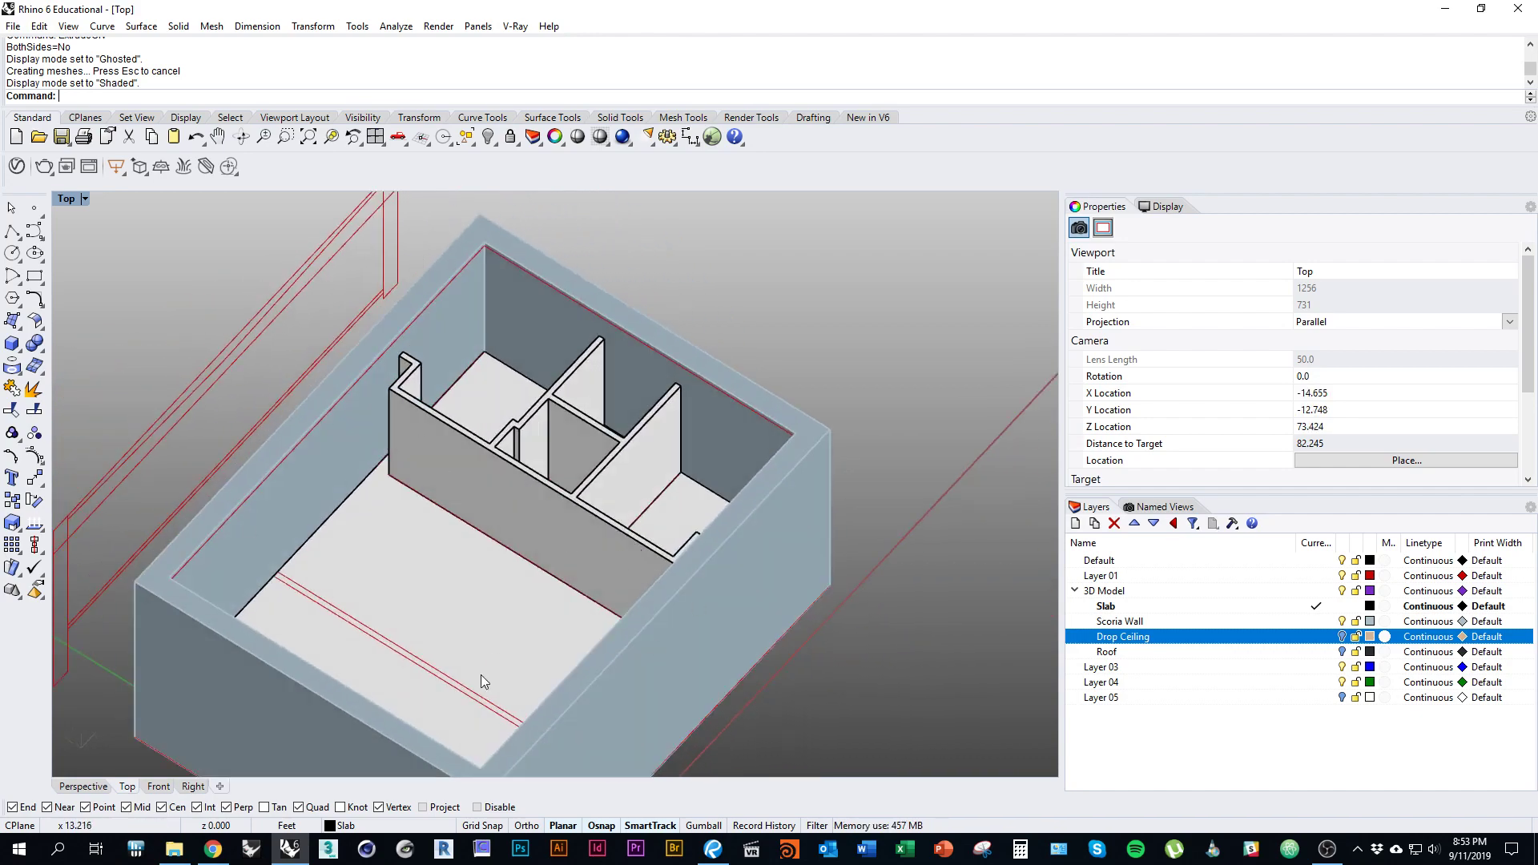
right_click_drag(603, 525, 622, 343)
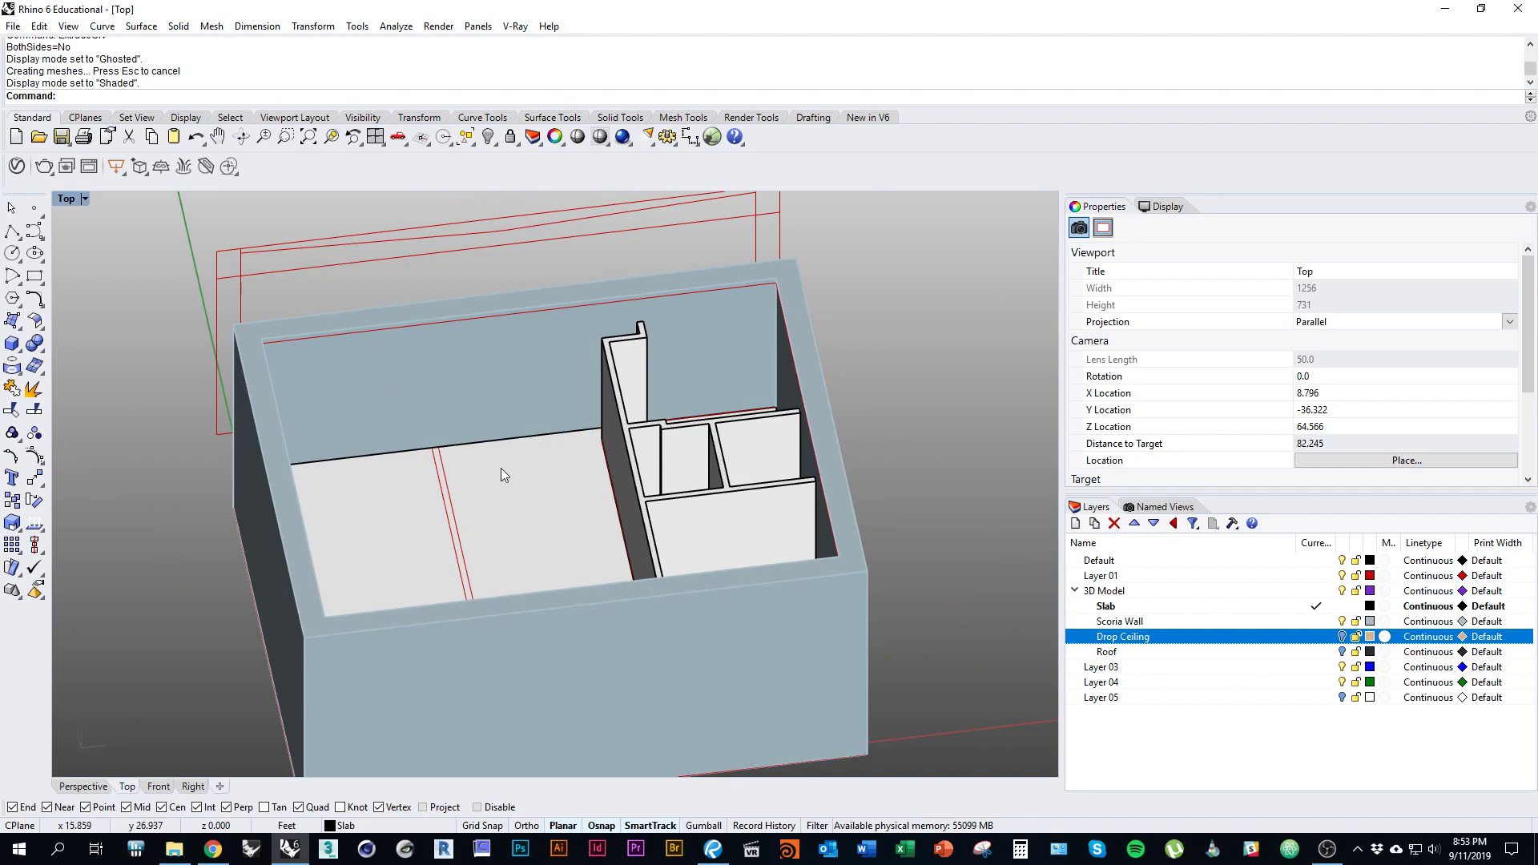
right_click_drag(501, 473, 782, 483)
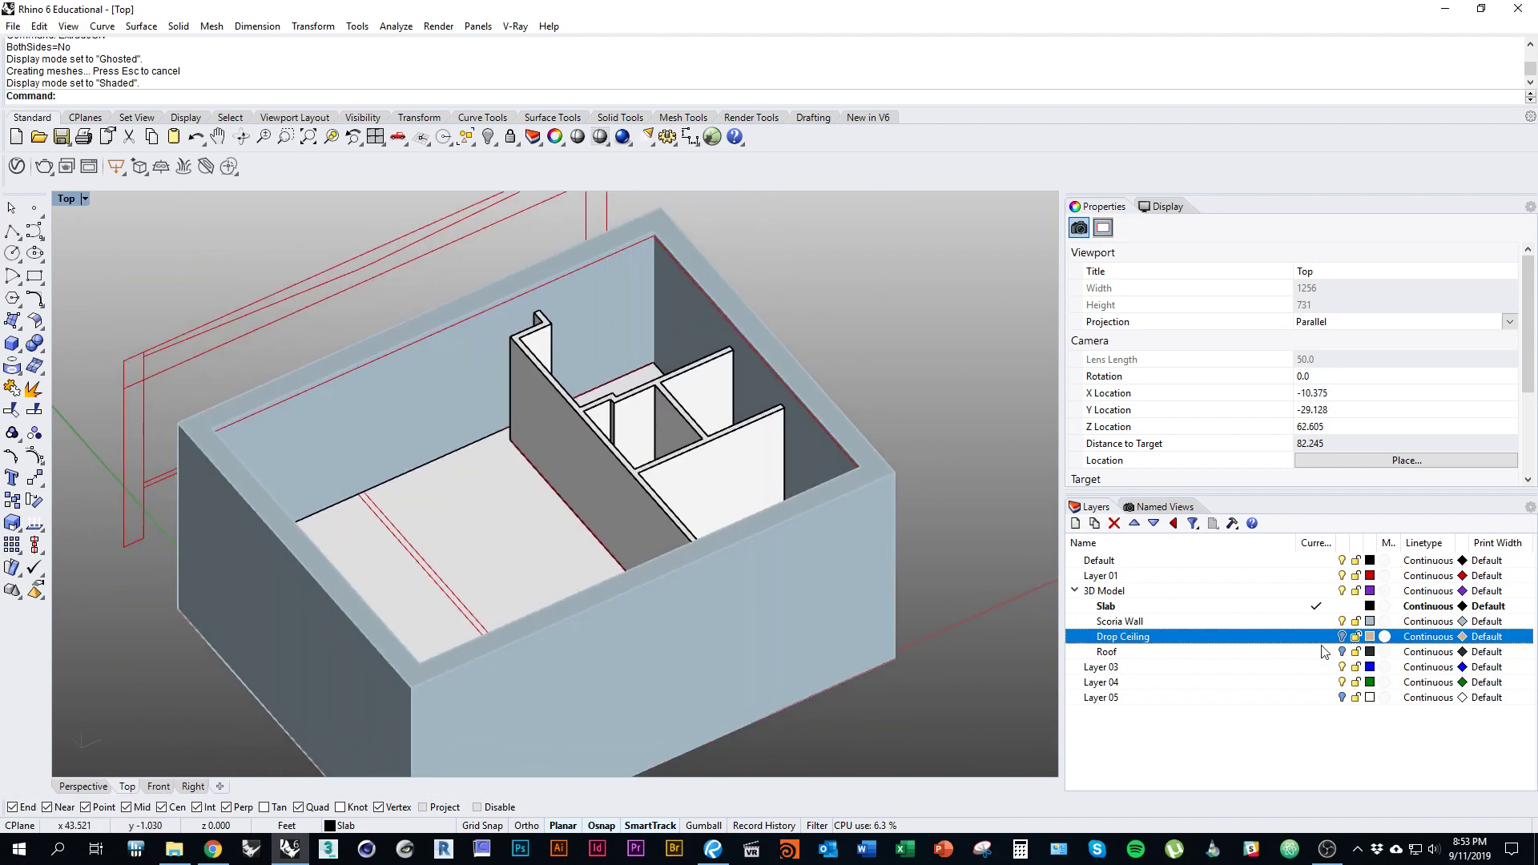
Step: Turn on Layer 05 to show the scanned plan and section drawings under the model
left_click(1342, 698)
scroll(745, 600, "down", 3)
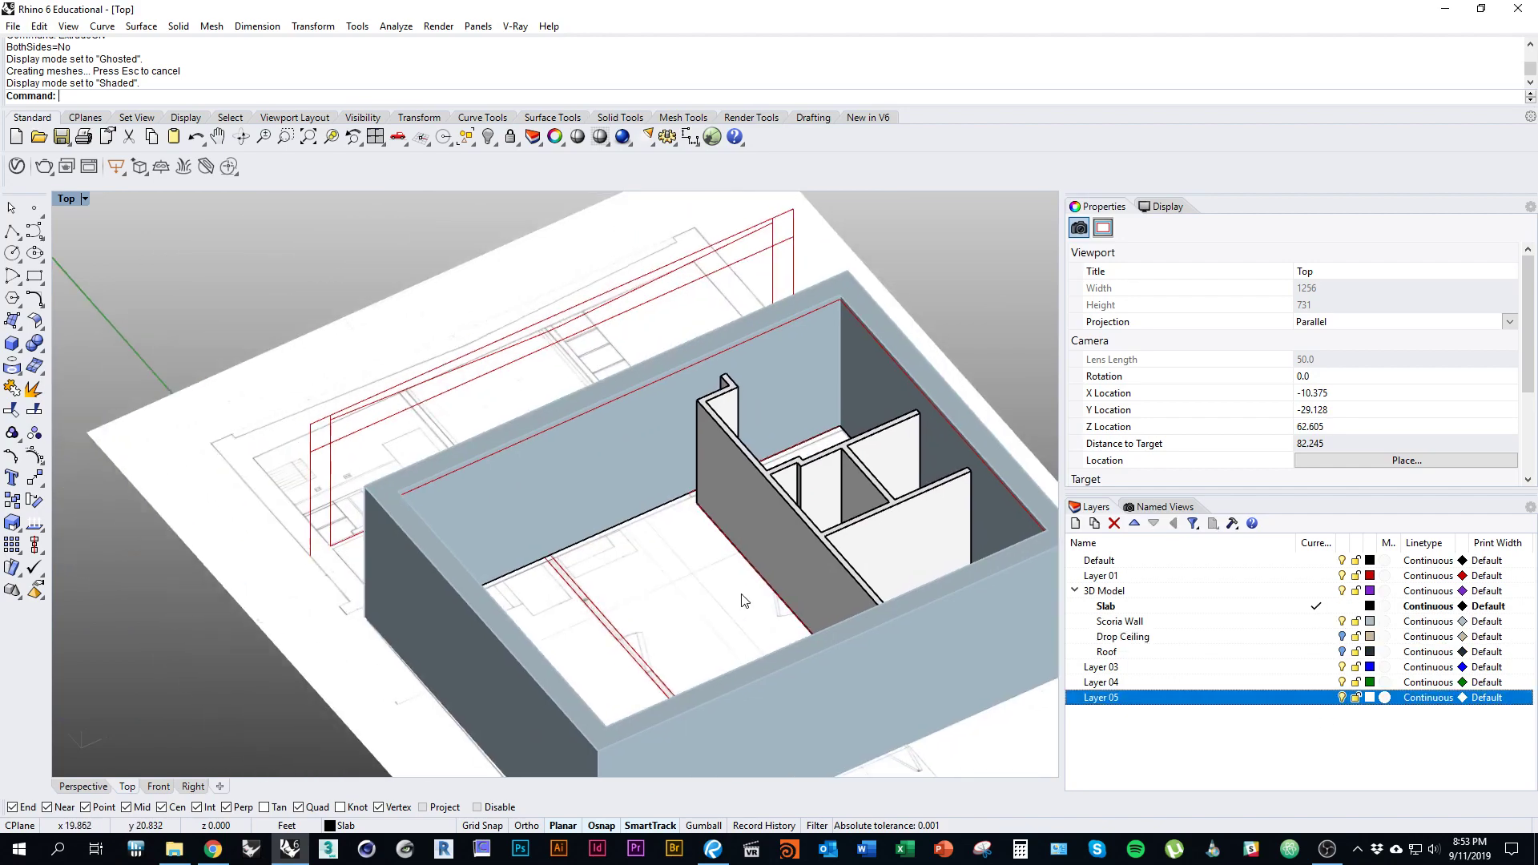
right_click_drag(745, 601, 662, 734)
right_click_drag(654, 773, 601, 655, "ctrl+shift")
scroll(672, 425, "up", 4)
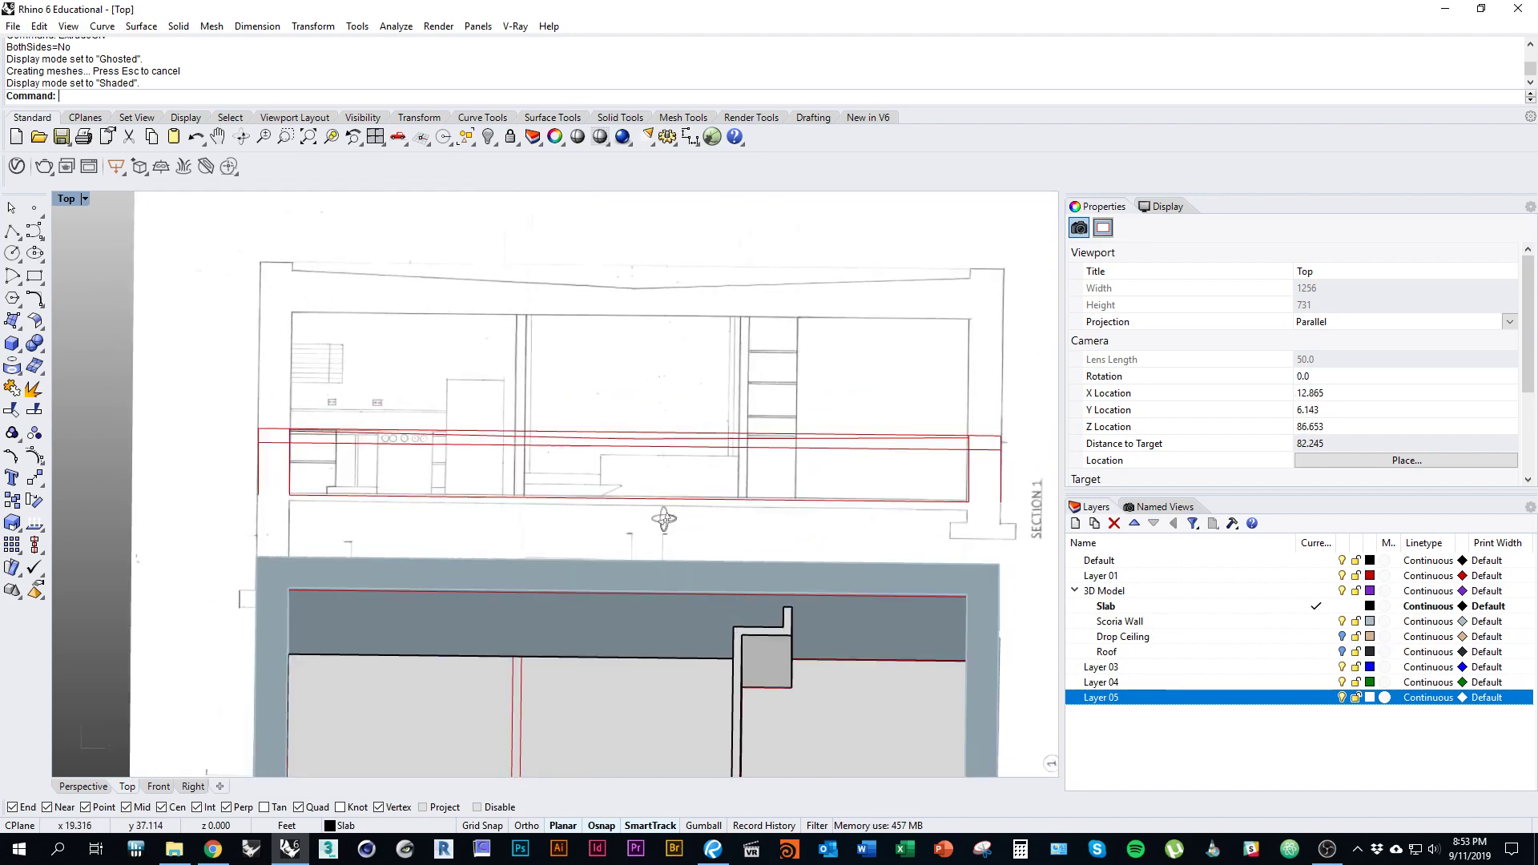
Step: Set the Top view and compare the scanned section and plan with the interior walls of the model
type("Top")
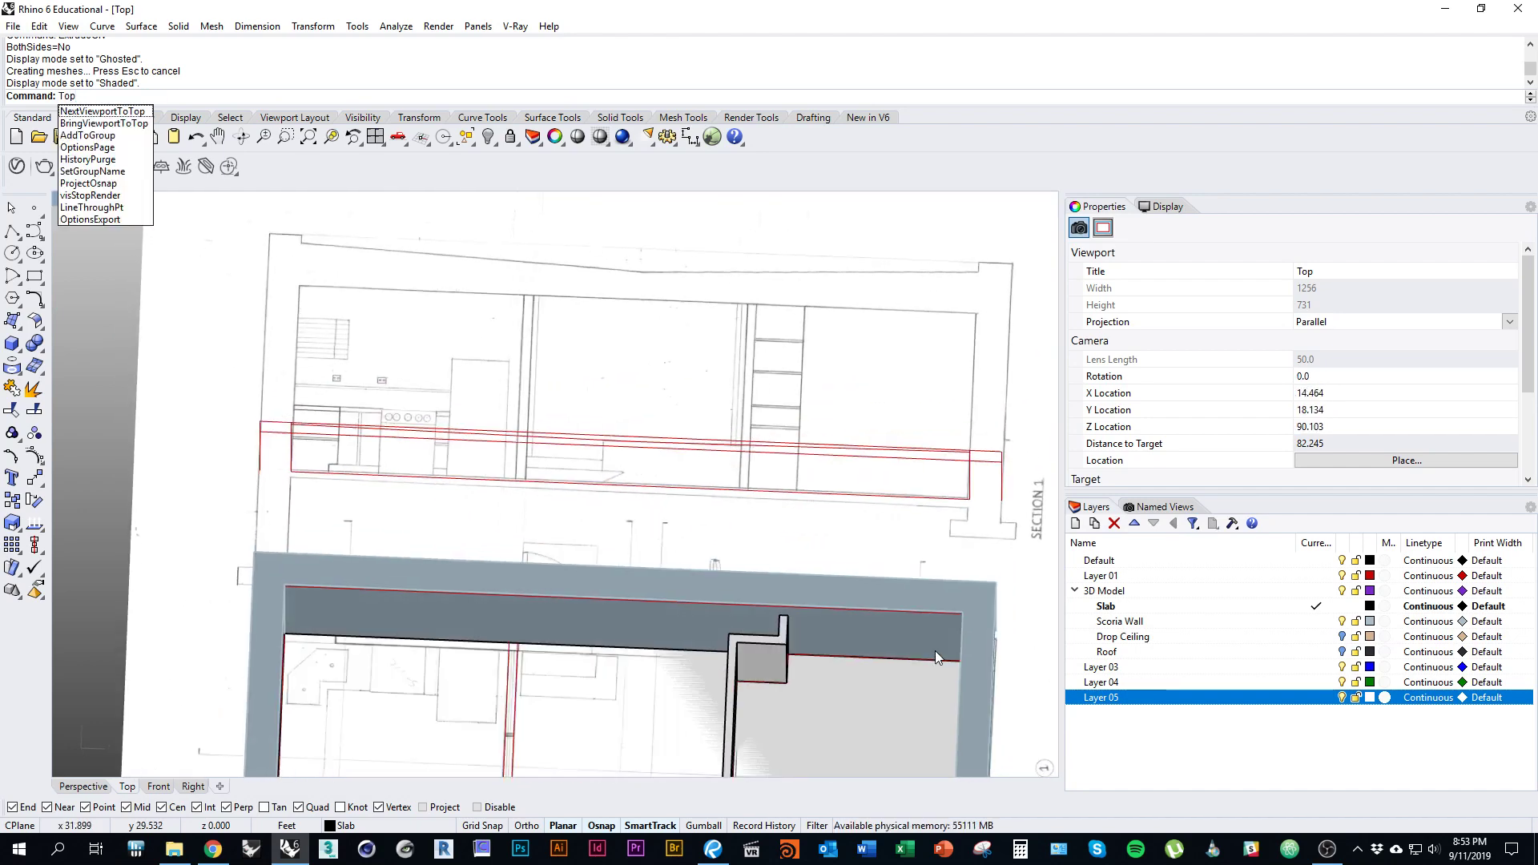
key("Return")
mouse_move(834, 494)
right_mouse_down()
mouse_move(886, 599)
mouse_move(845, 516)
right_mouse_up()
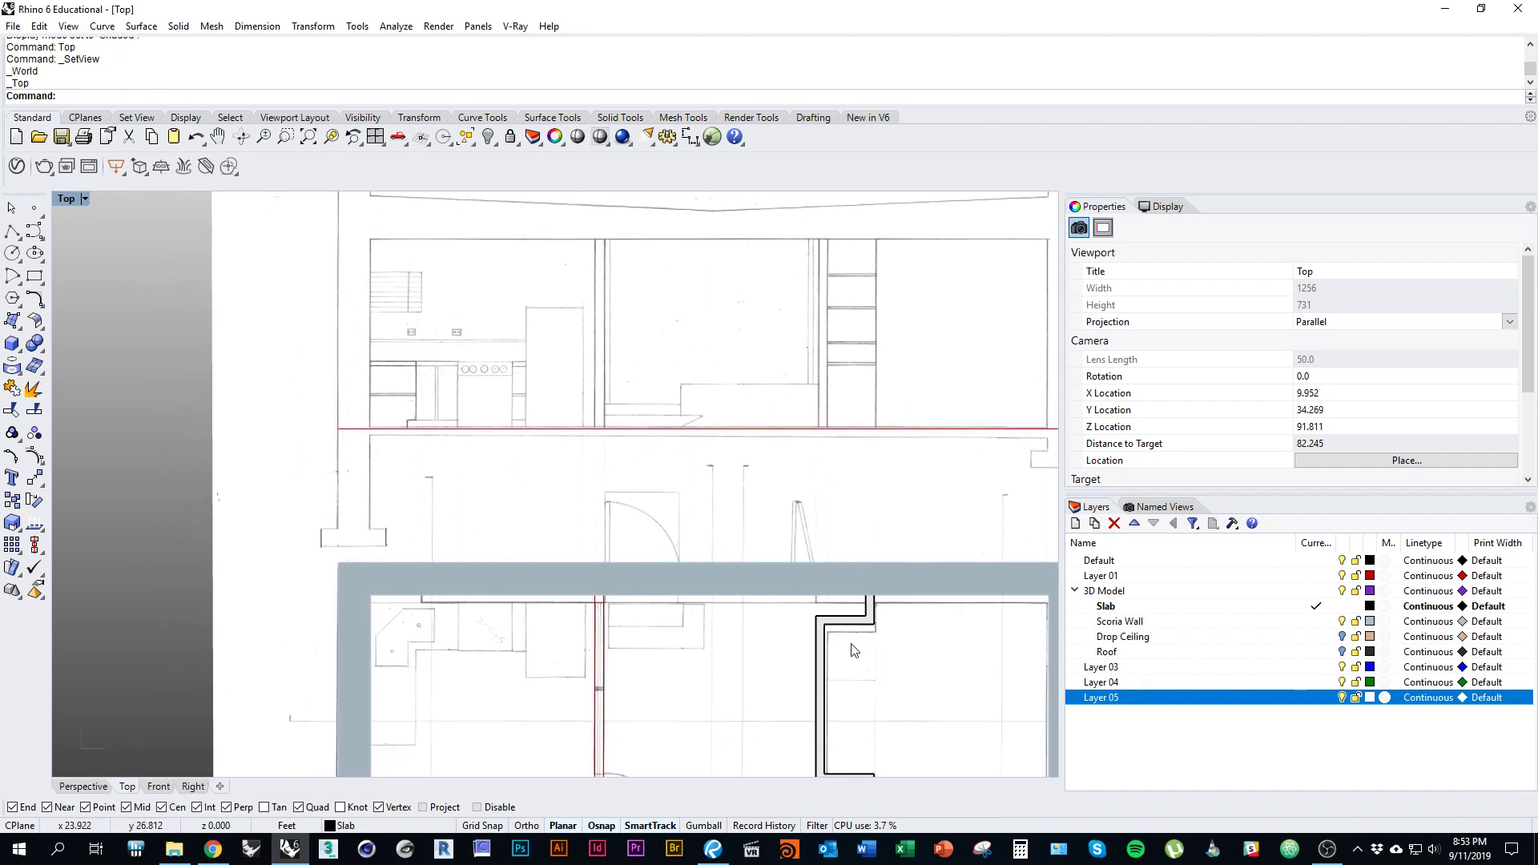
right_click_drag(732, 540, 797, 570, "ctrl+shift")
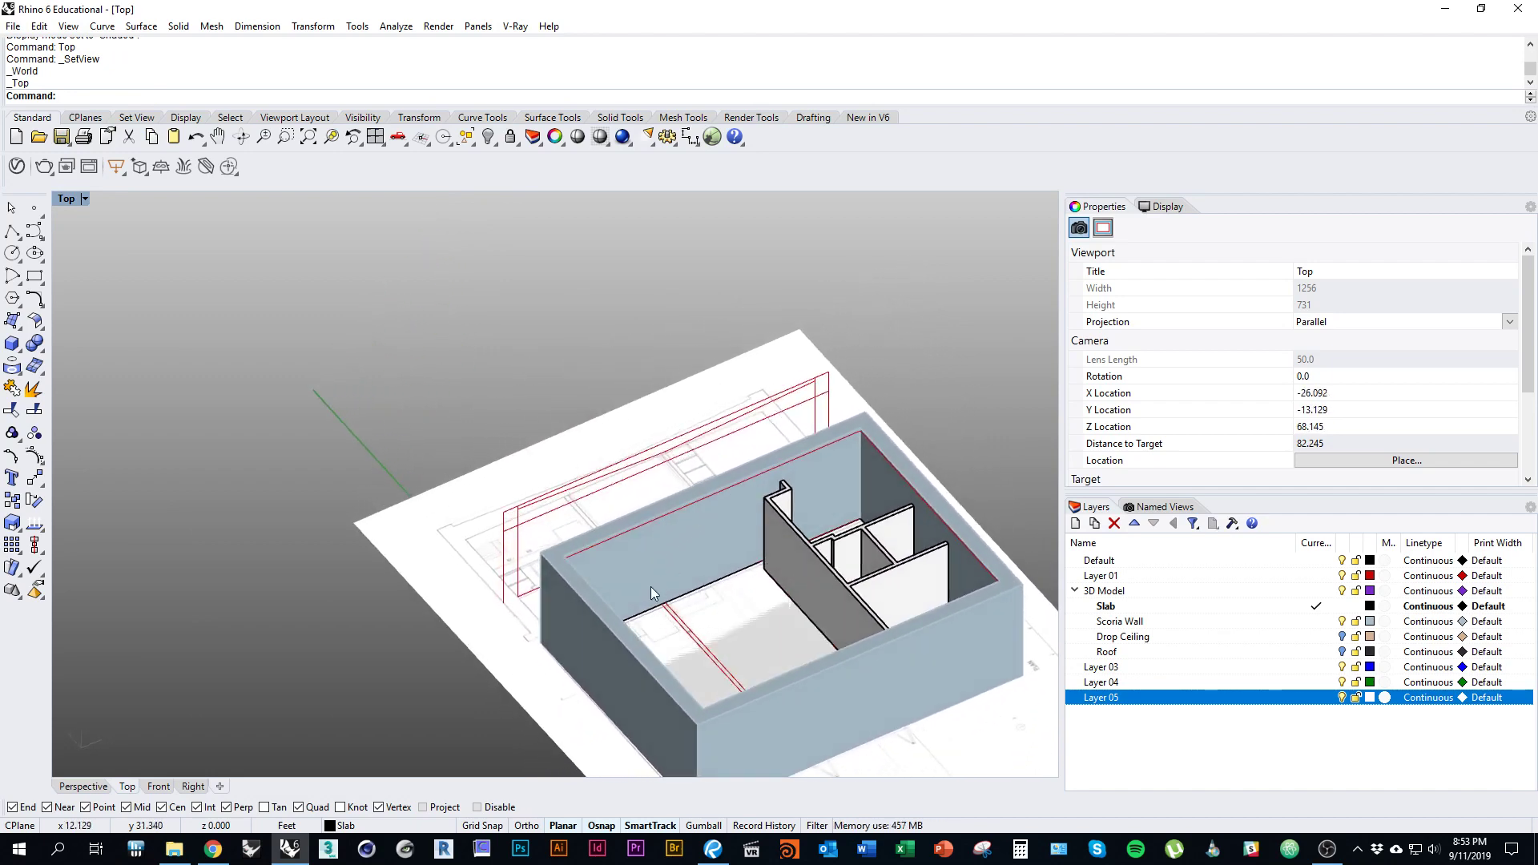
right_click_drag(669, 602, 765, 483, "ctrl+shift")
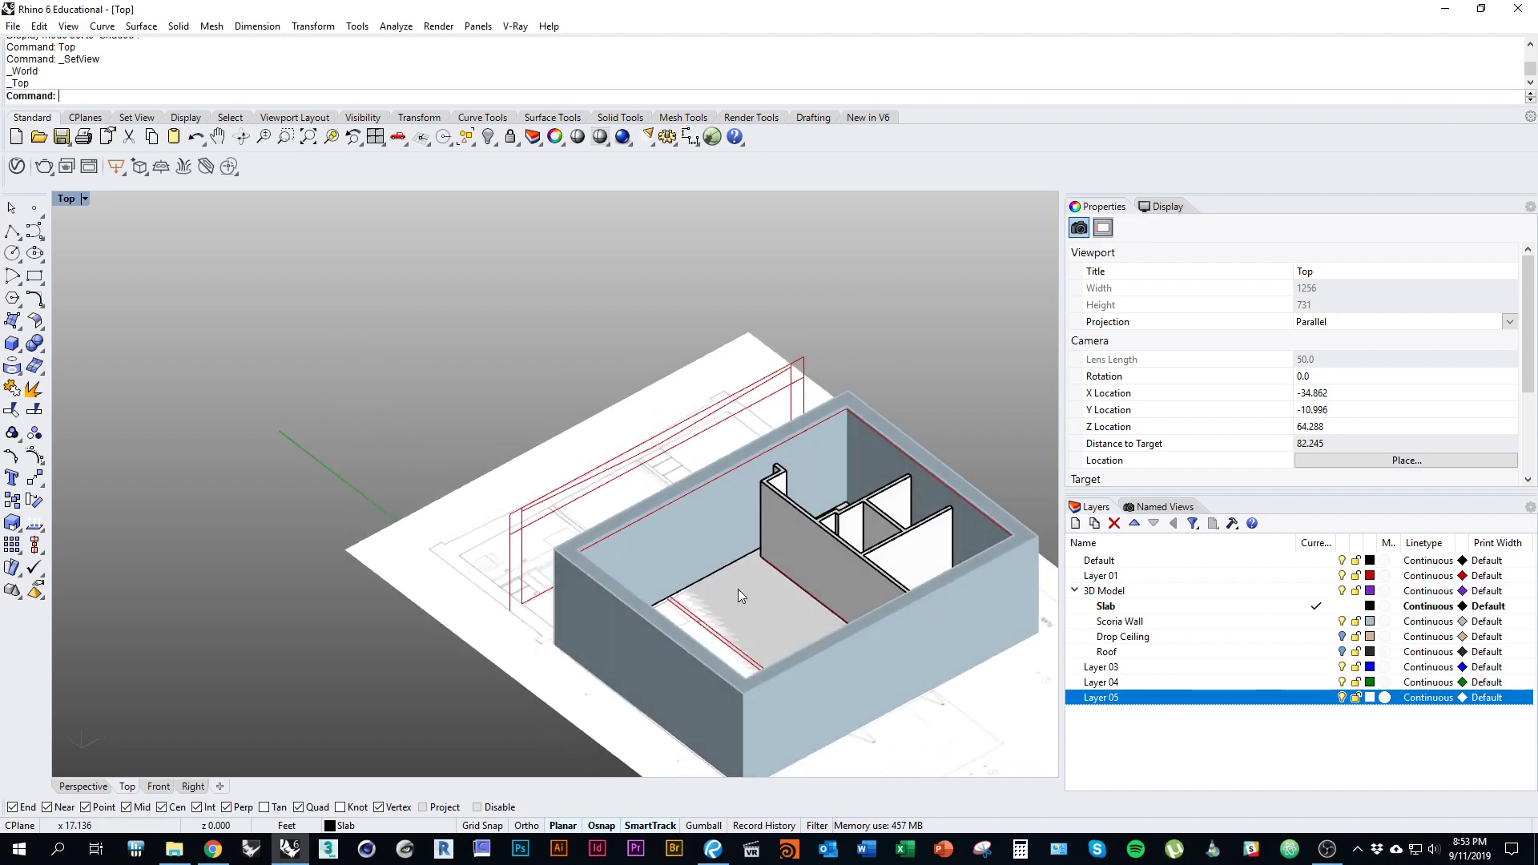
Step: Examine the interior of the model against the scanned drawings and restore the Top view on the section
right_click_drag(739, 591, 670, 643, "ctrl+shift")
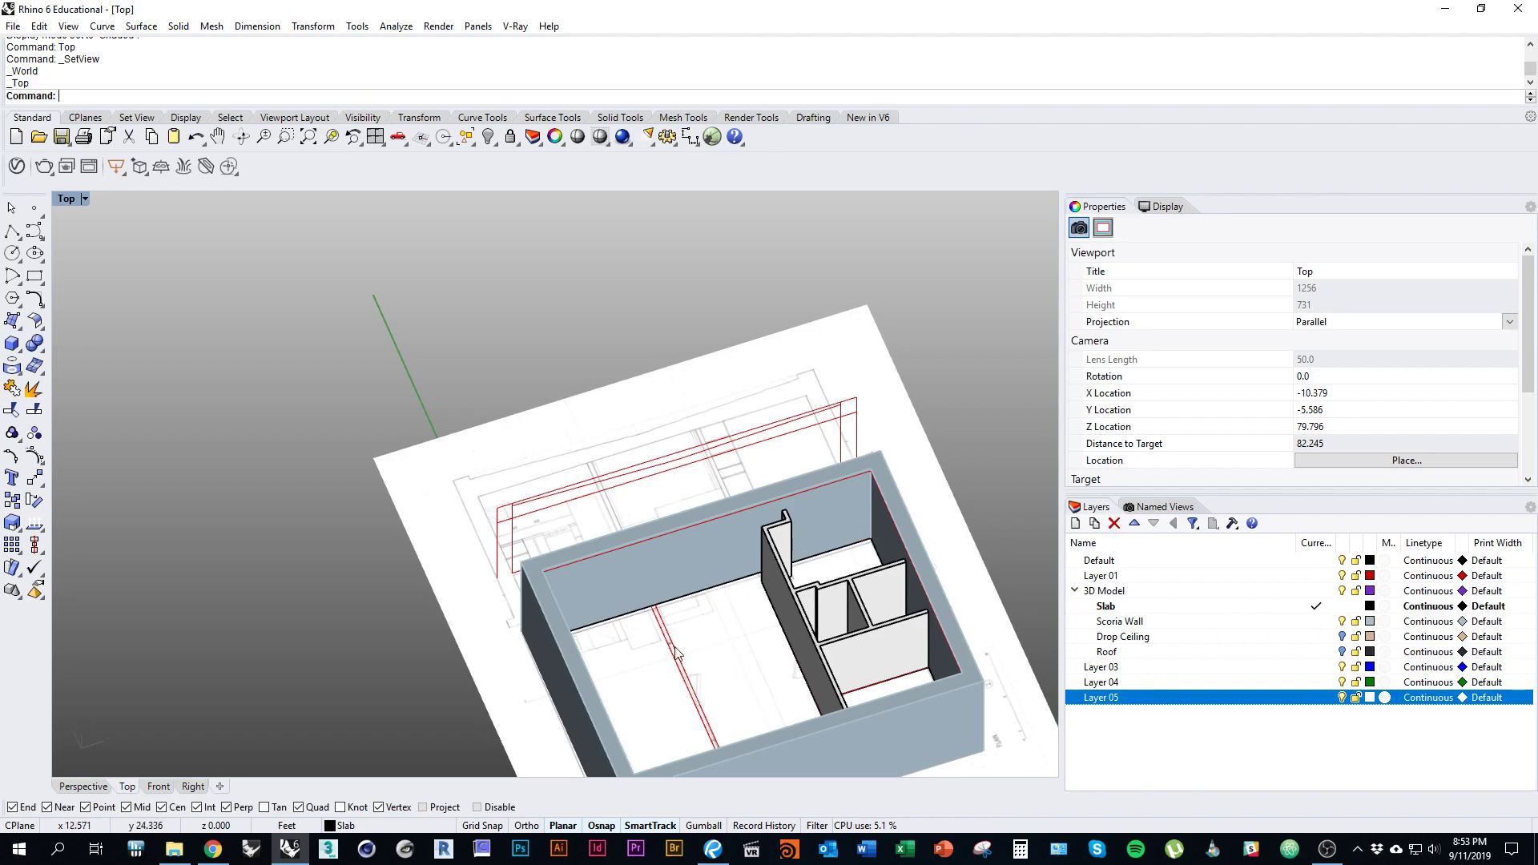
right_click_drag(675, 646, 691, 426)
scroll(767, 594, "up", 5)
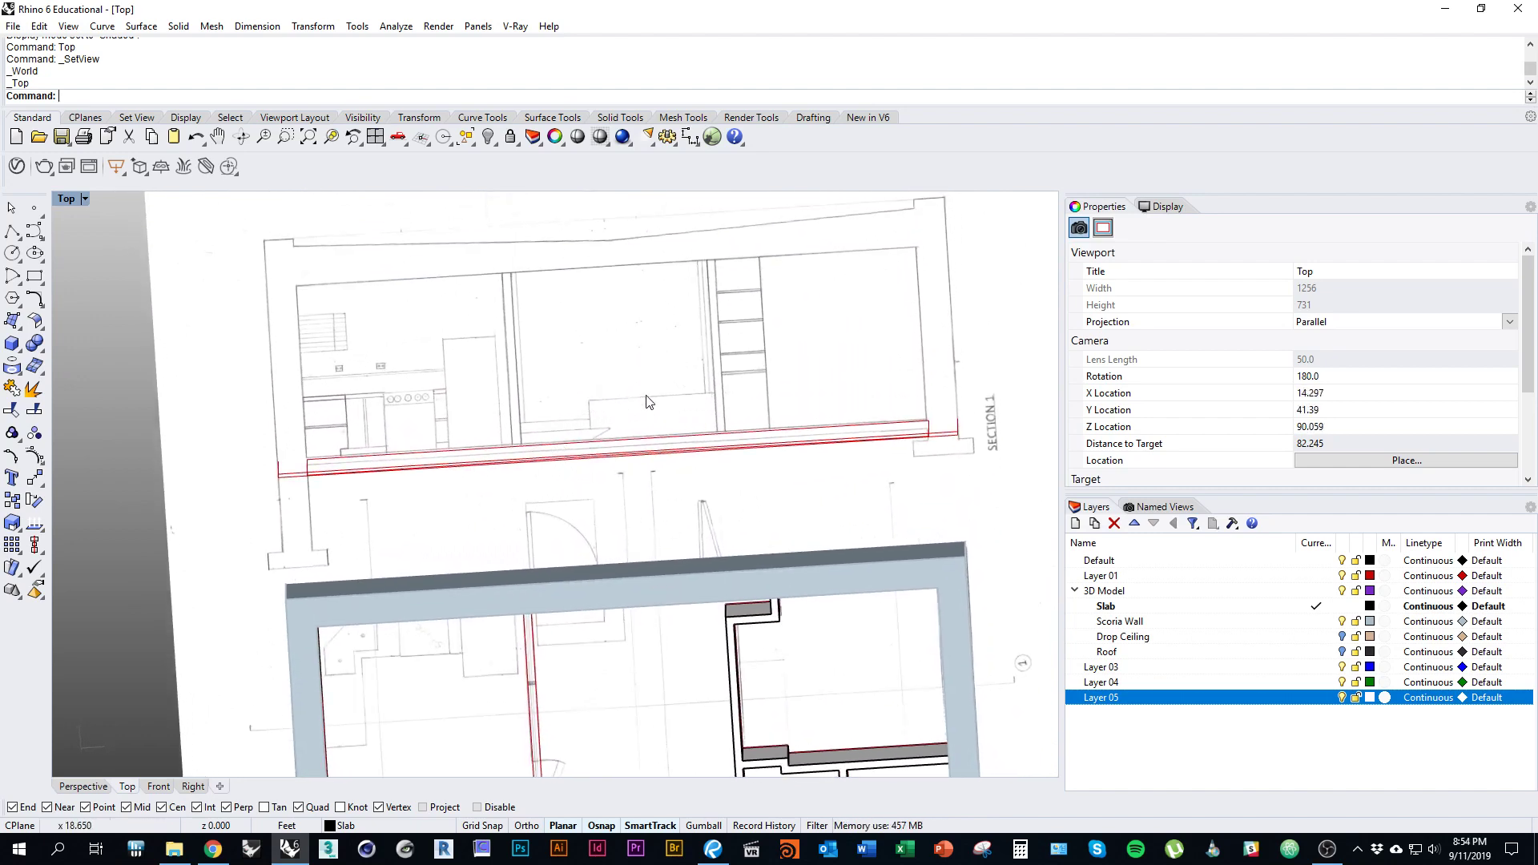
right_click_drag(646, 435, 745, 514, "ctrl+shift")
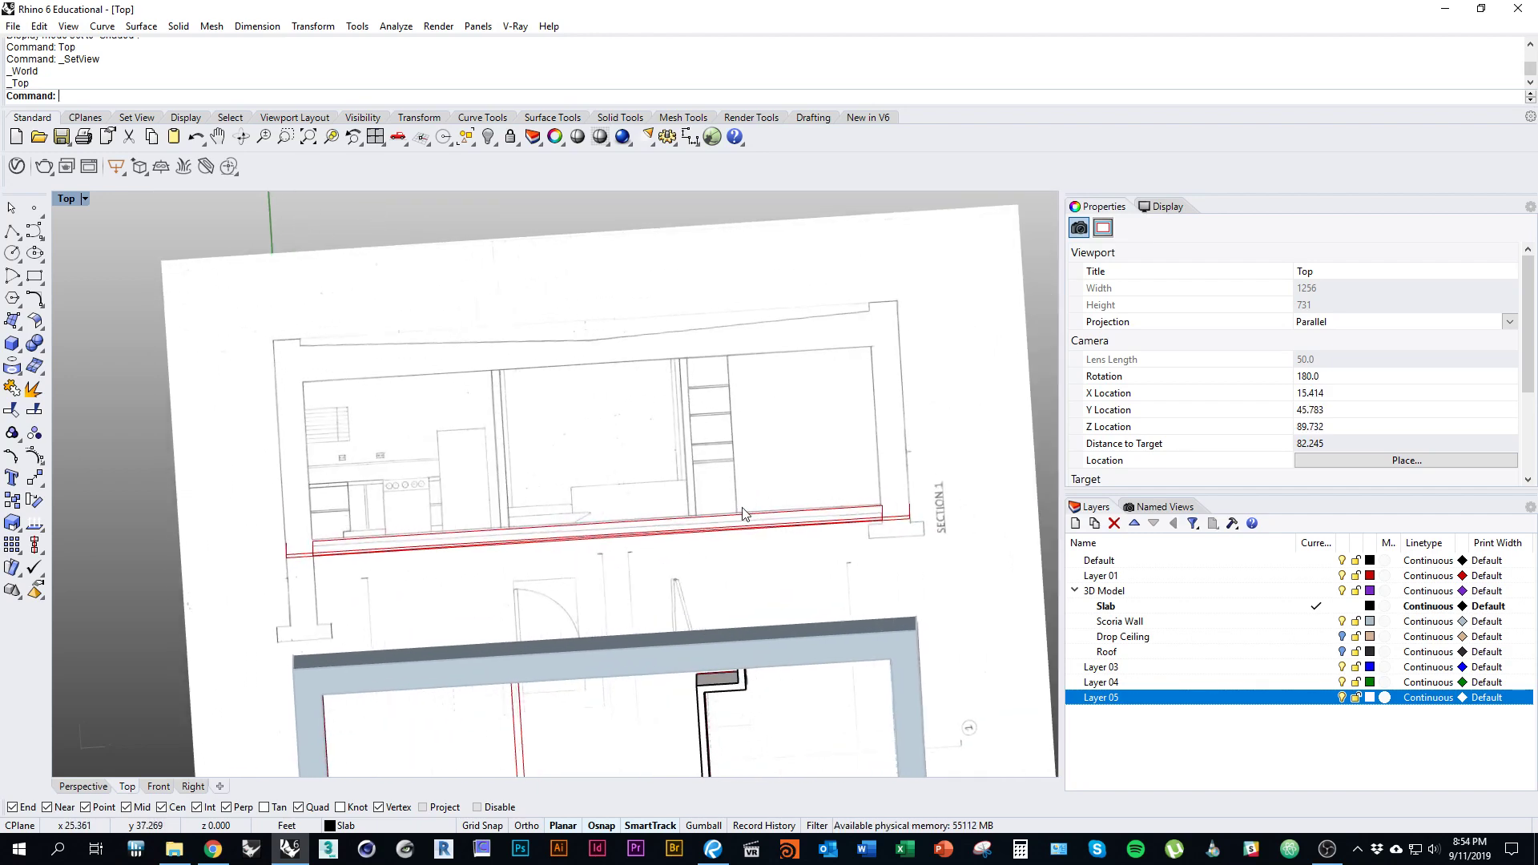
key("Return")
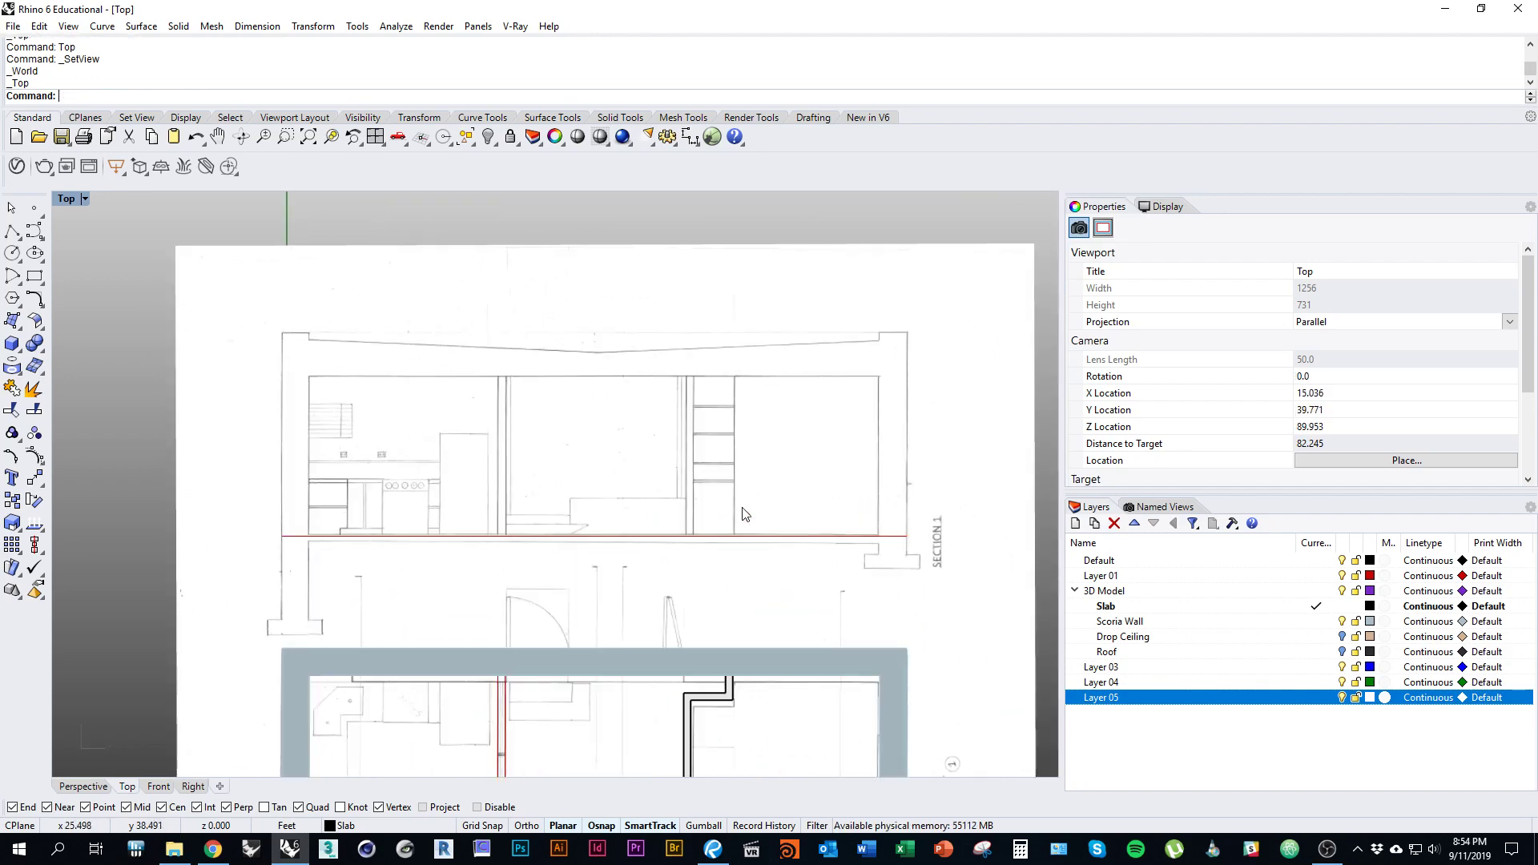
scroll(801, 512, "up", 6)
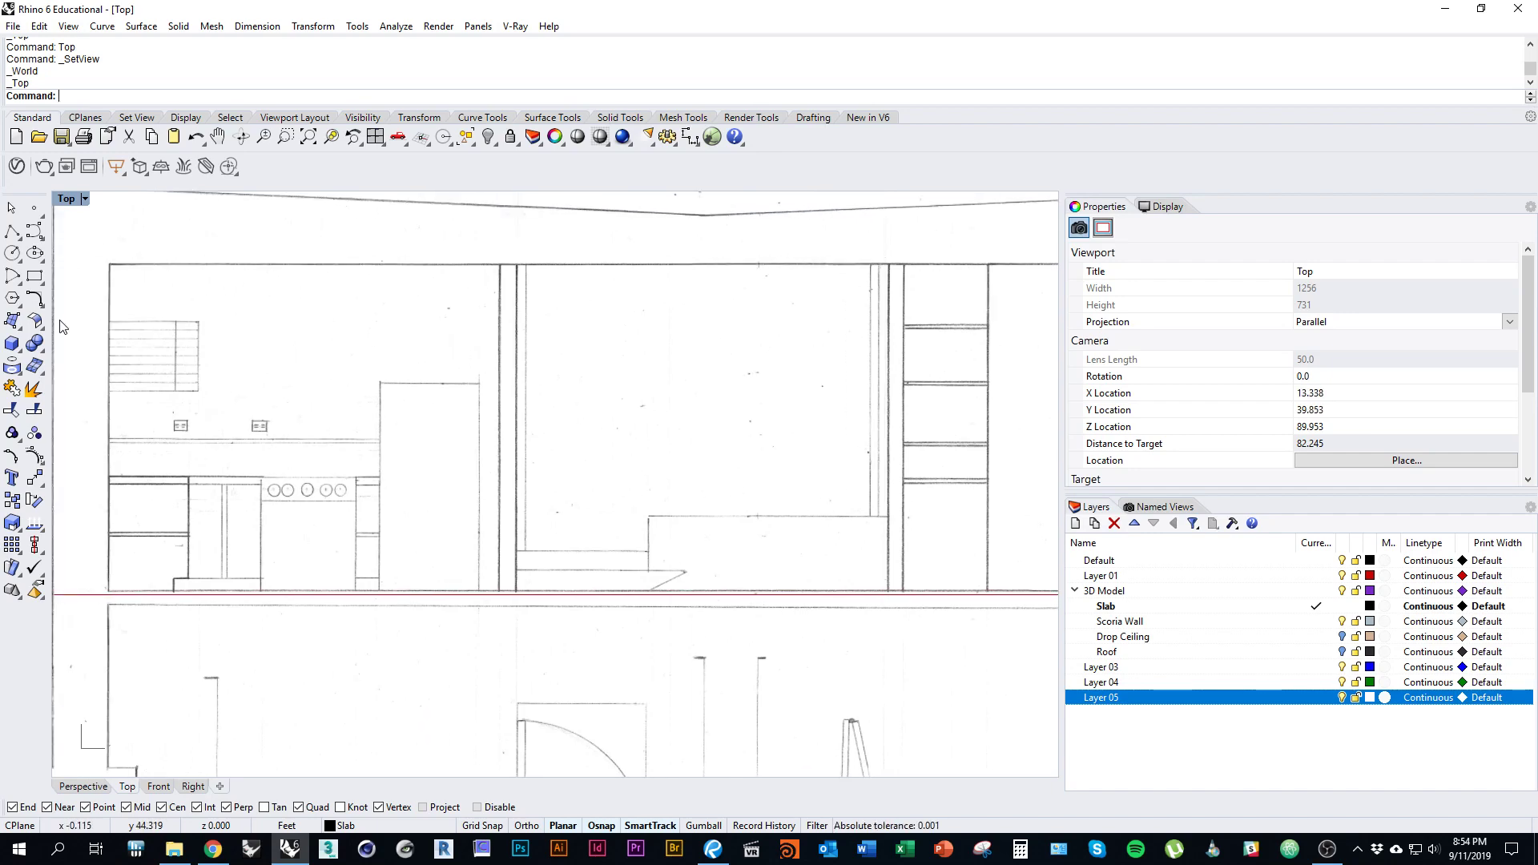
Step: Start a polyline along the top edge of the low built-in block in the section, from within the shelving bay to the block's free corner
left_click(12, 233)
scroll(909, 528, "up", 8)
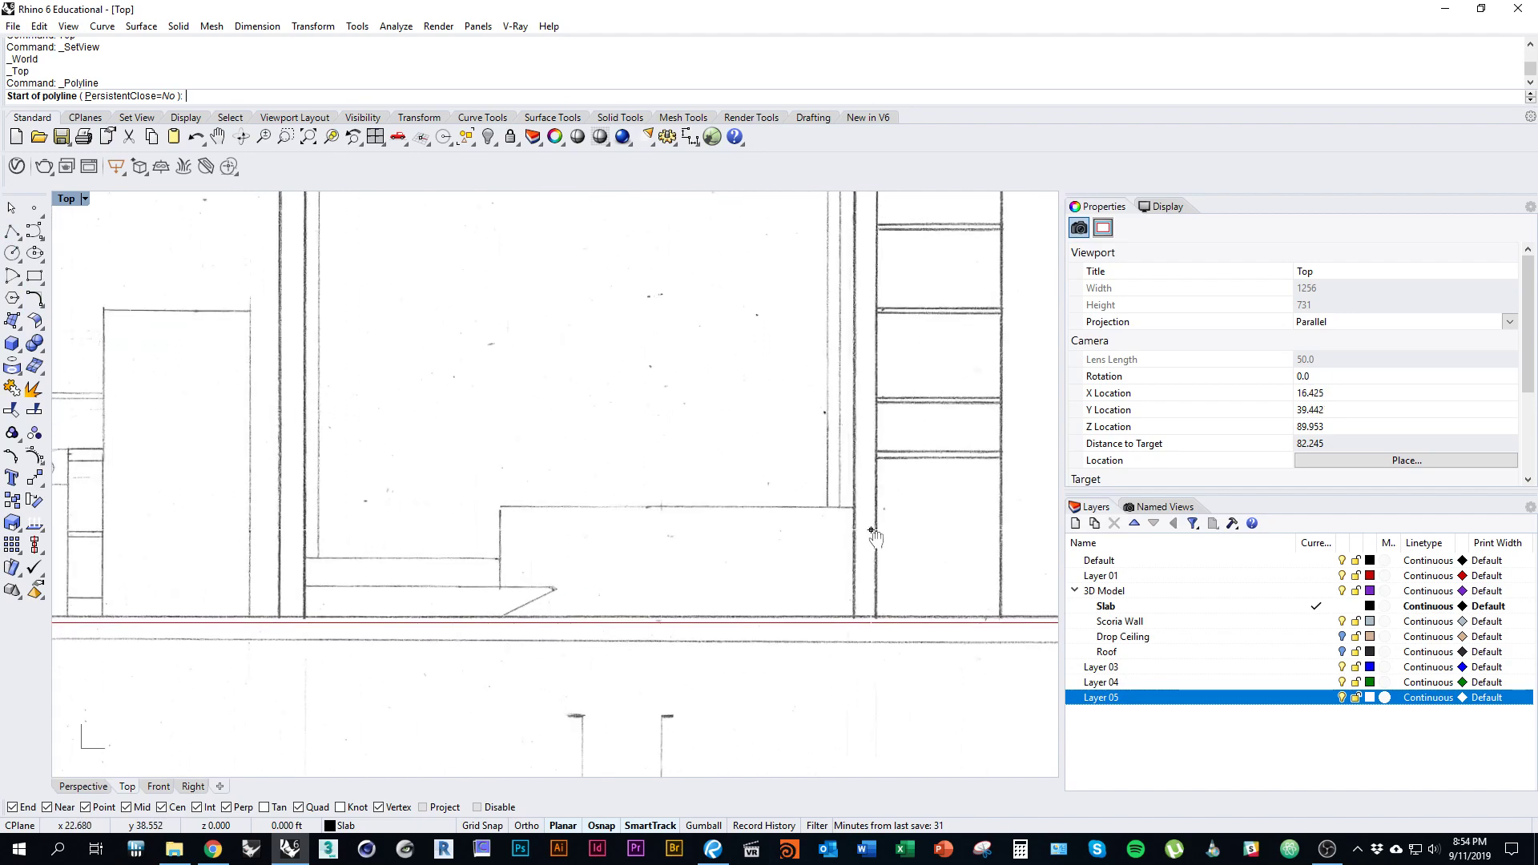
scroll(465, 543, "down", 6)
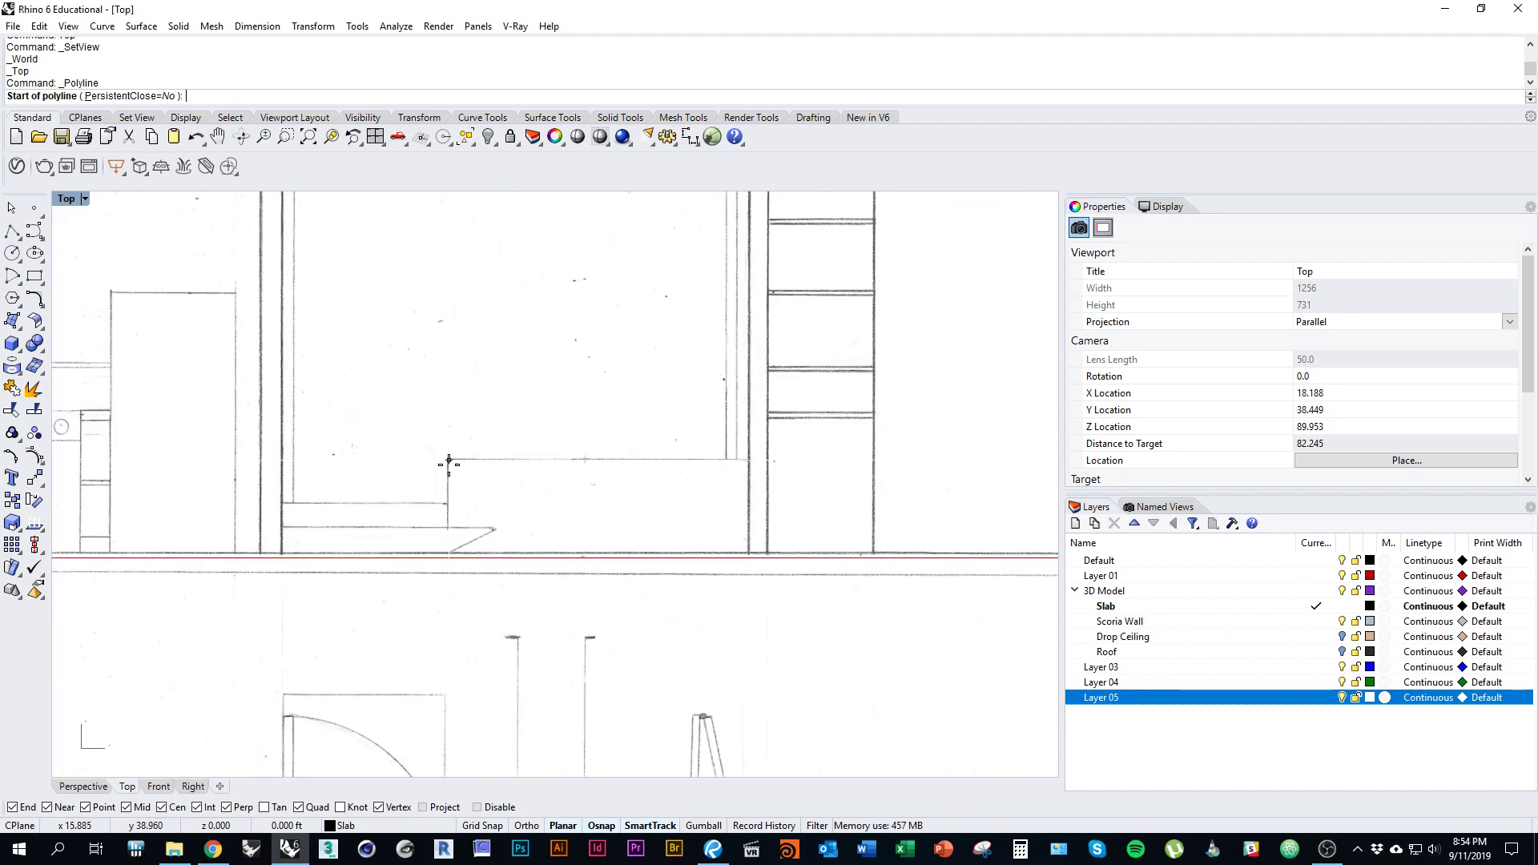
scroll(791, 486, "up", 2)
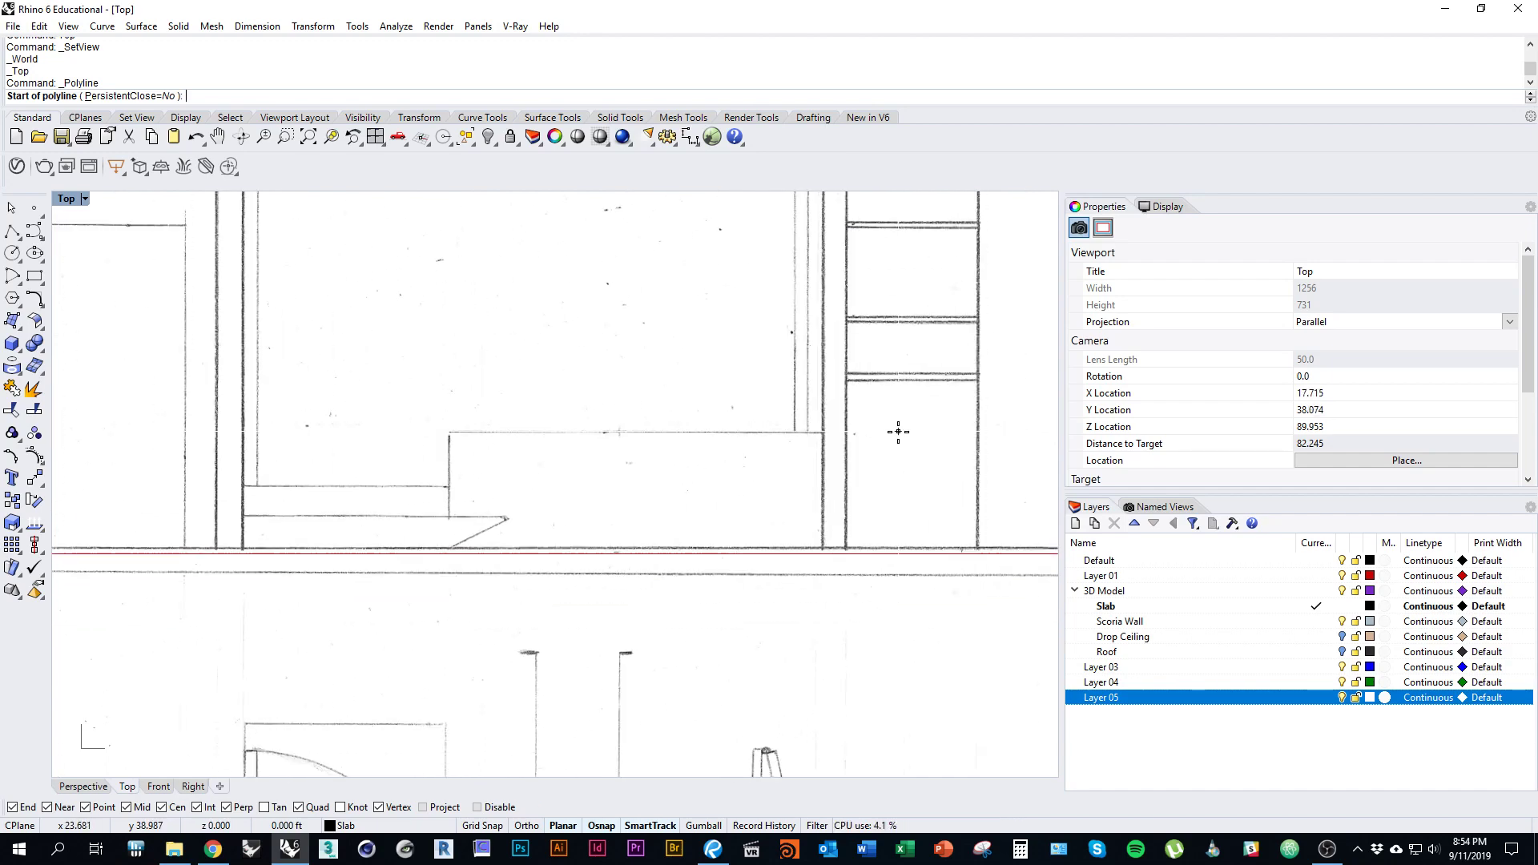
right_click_drag(898, 433, 748, 440)
scroll(749, 440, "down", 2)
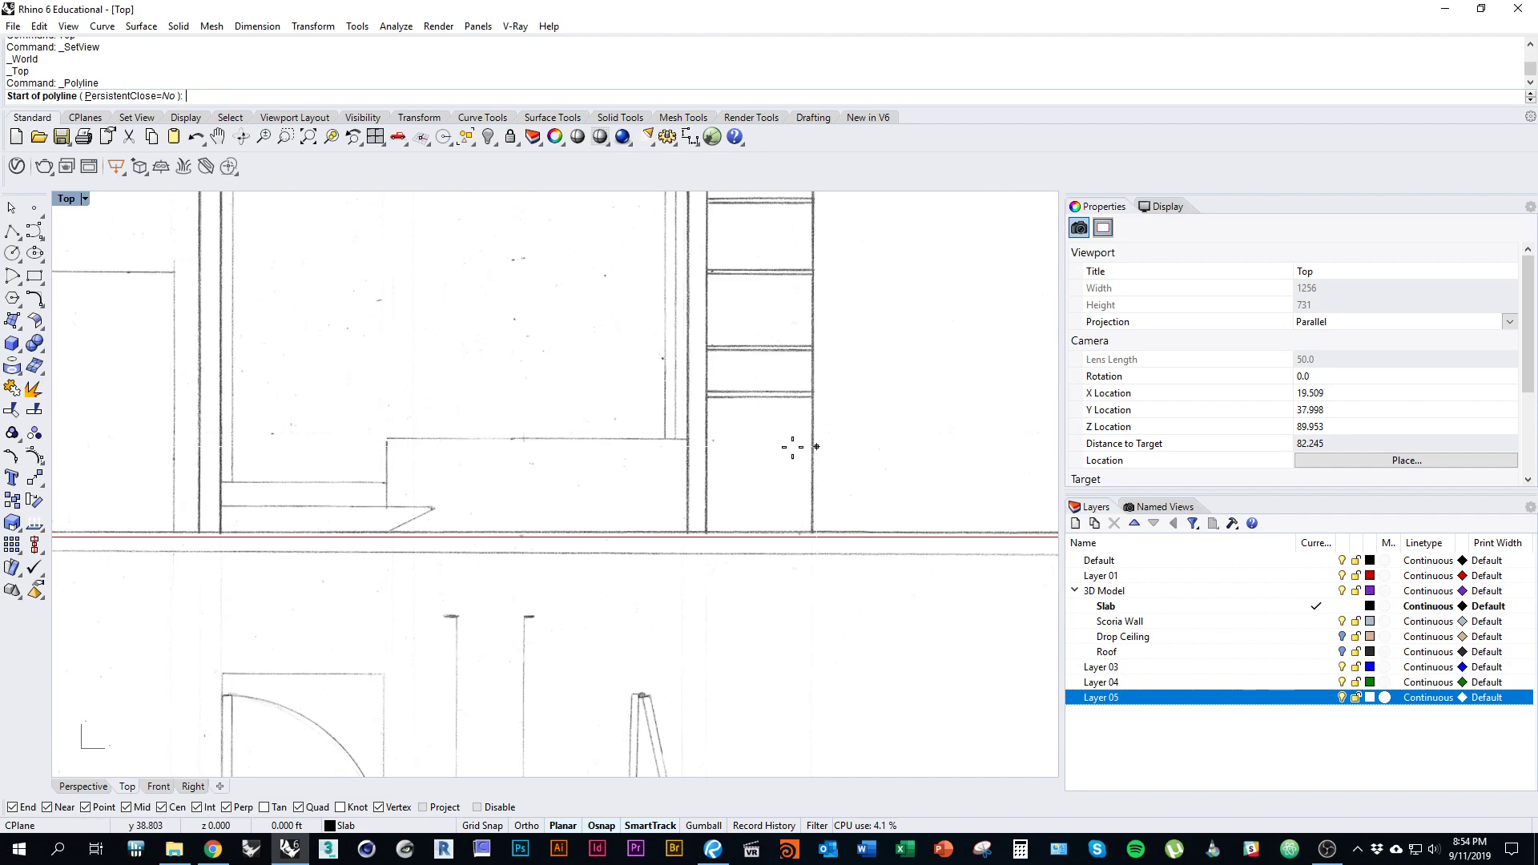
right_click_drag(897, 447, 879, 491)
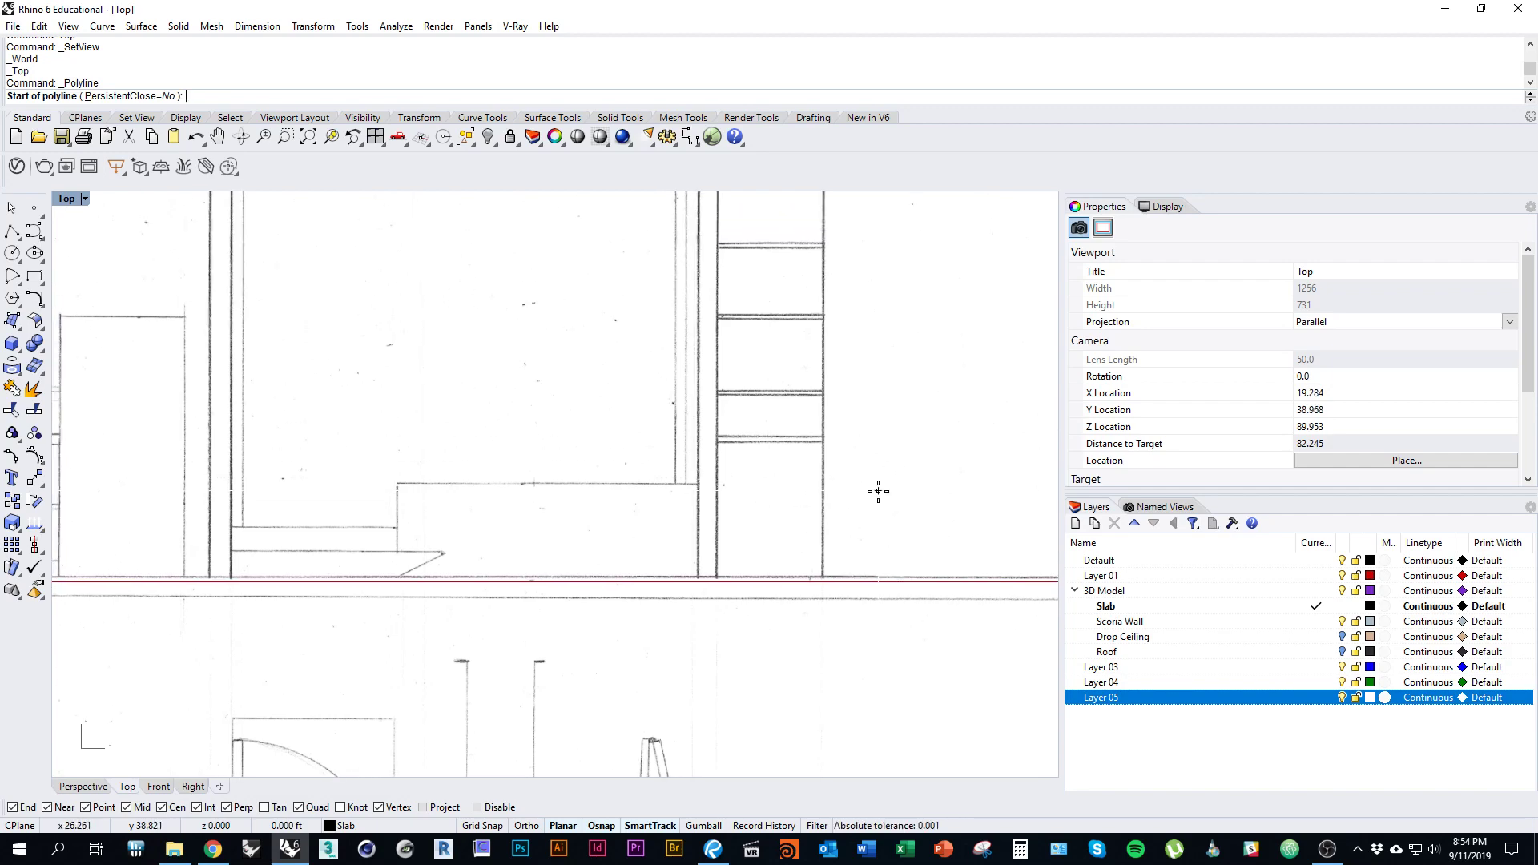
scroll(878, 491, "down", 2)
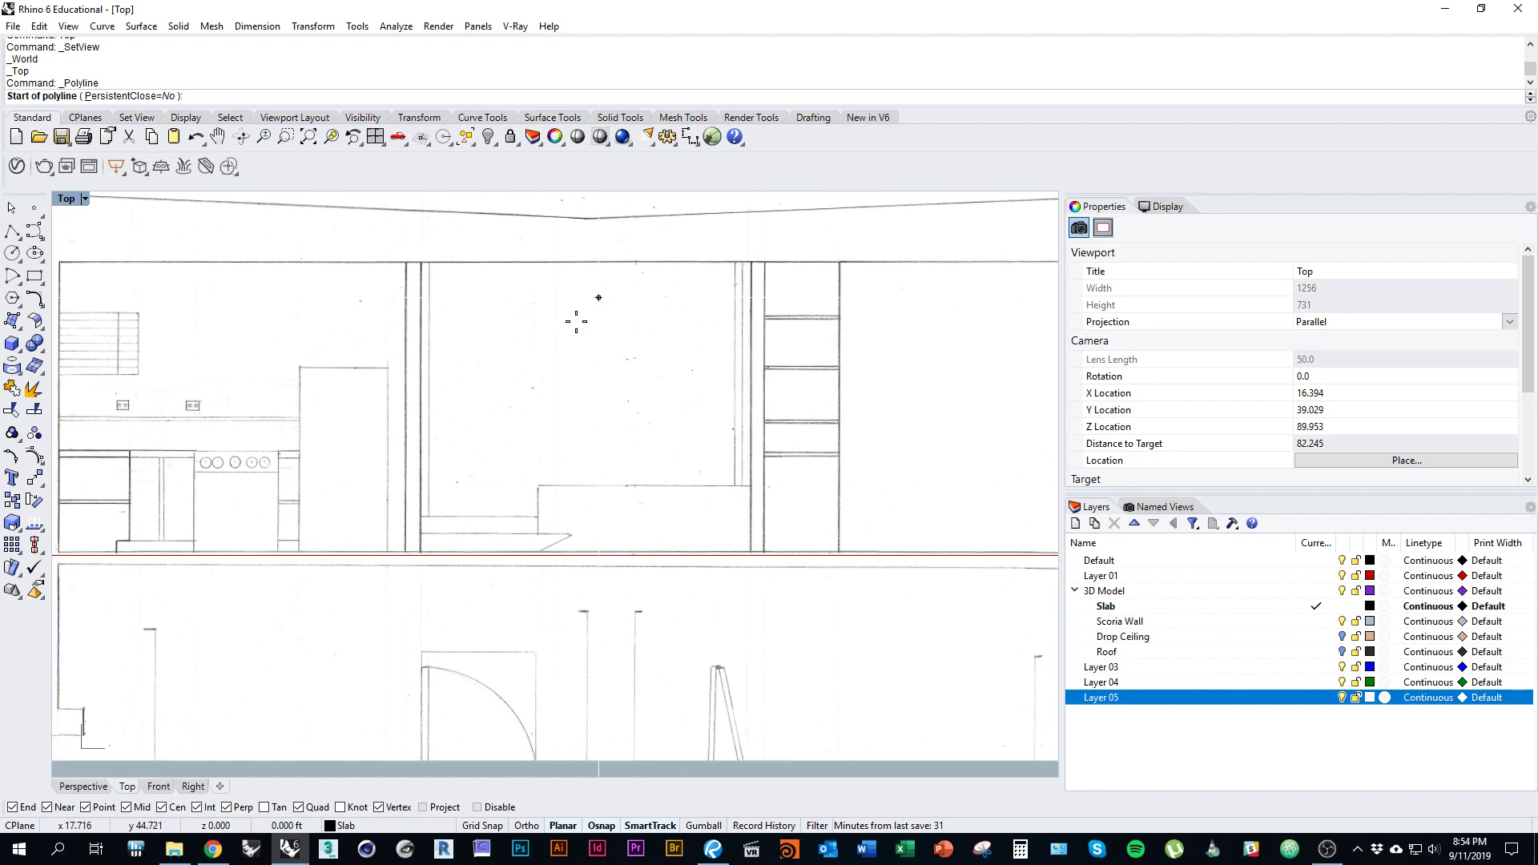
scroll(763, 502, "up", 3)
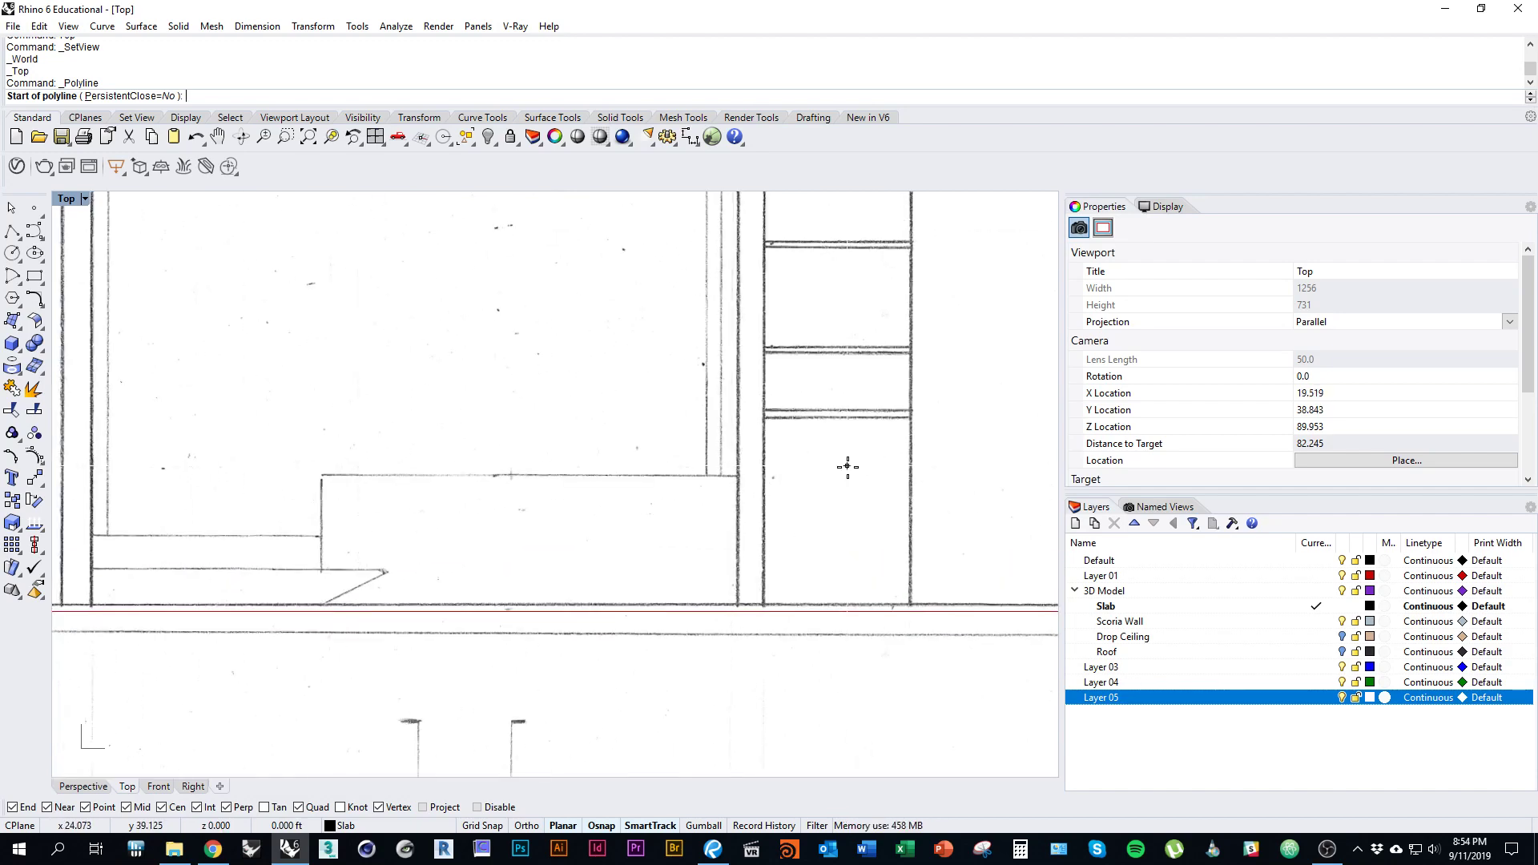
left_click(893, 475)
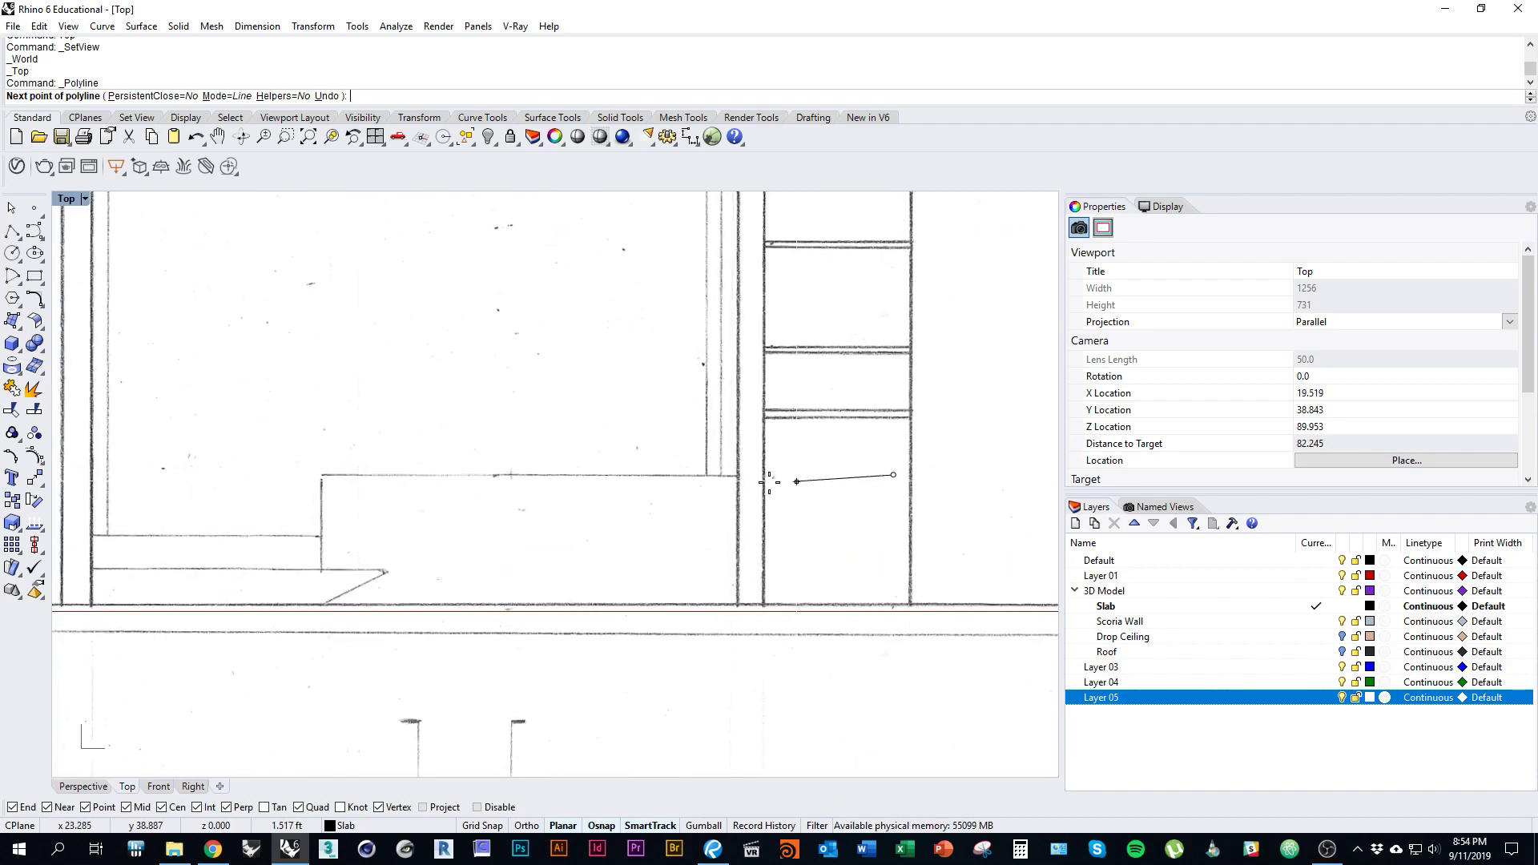
left_click(321, 475)
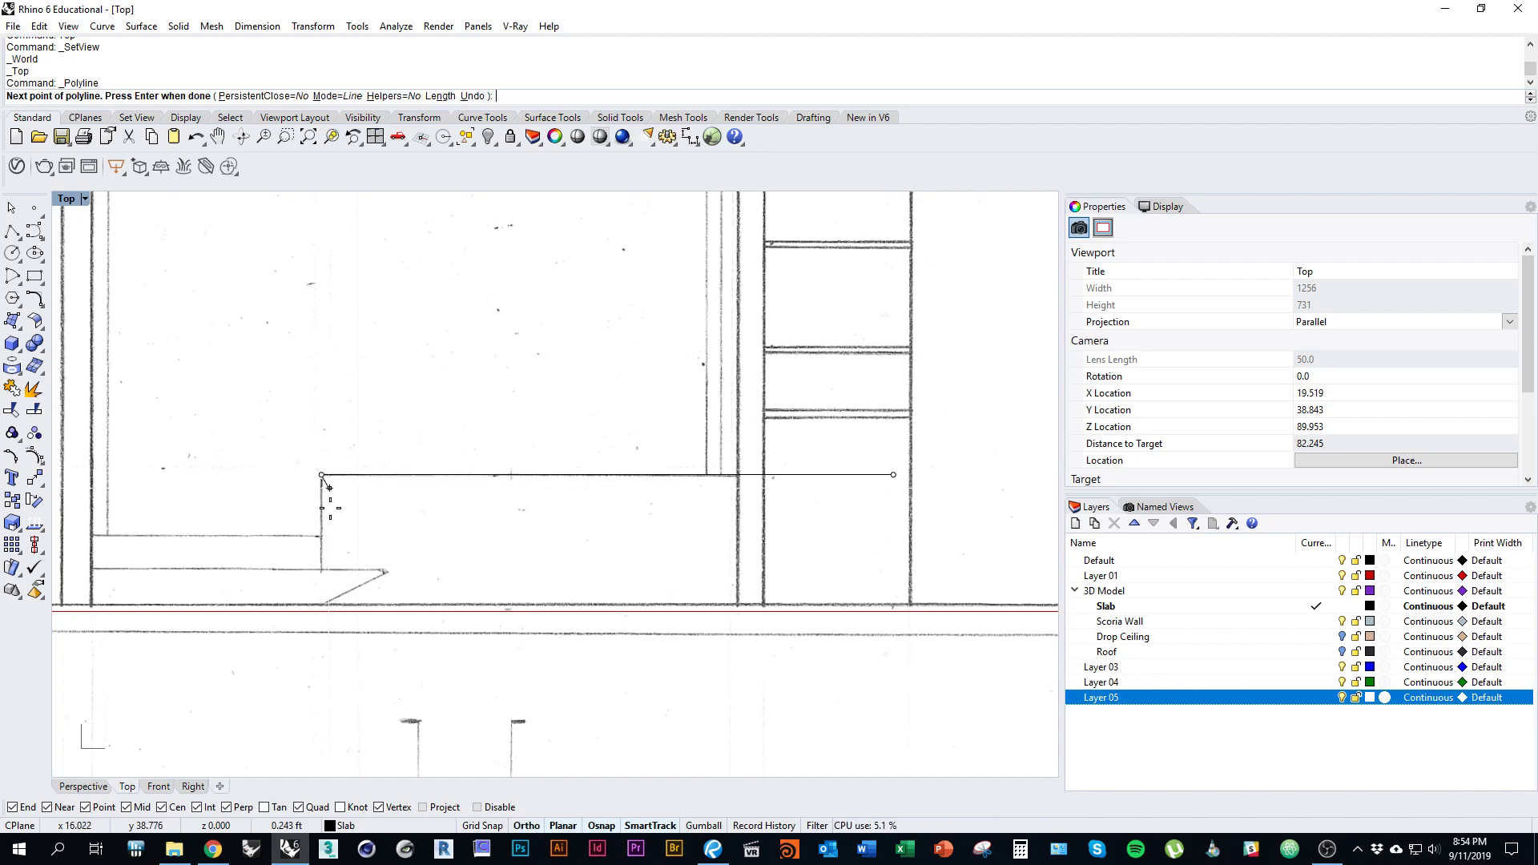
Step: Continue the polyline down the block's end to the floor line, then along the floor line towards the kitchen, and finish it
left_click(322, 610)
scroll(448, 579, "down", 3)
right_click_drag(437, 601, 827, 592)
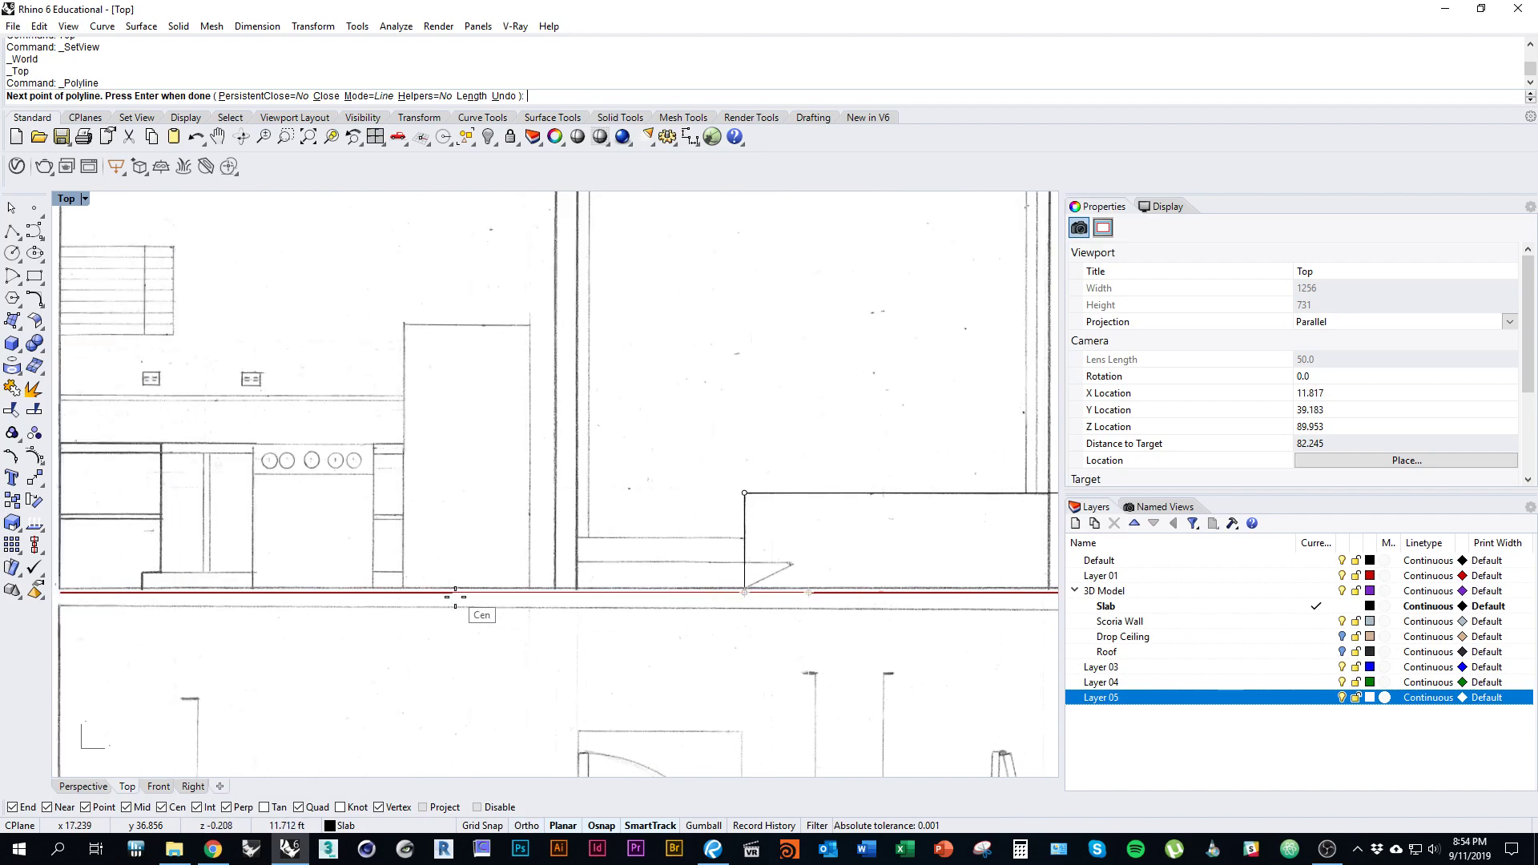
scroll(536, 600, "down", 2)
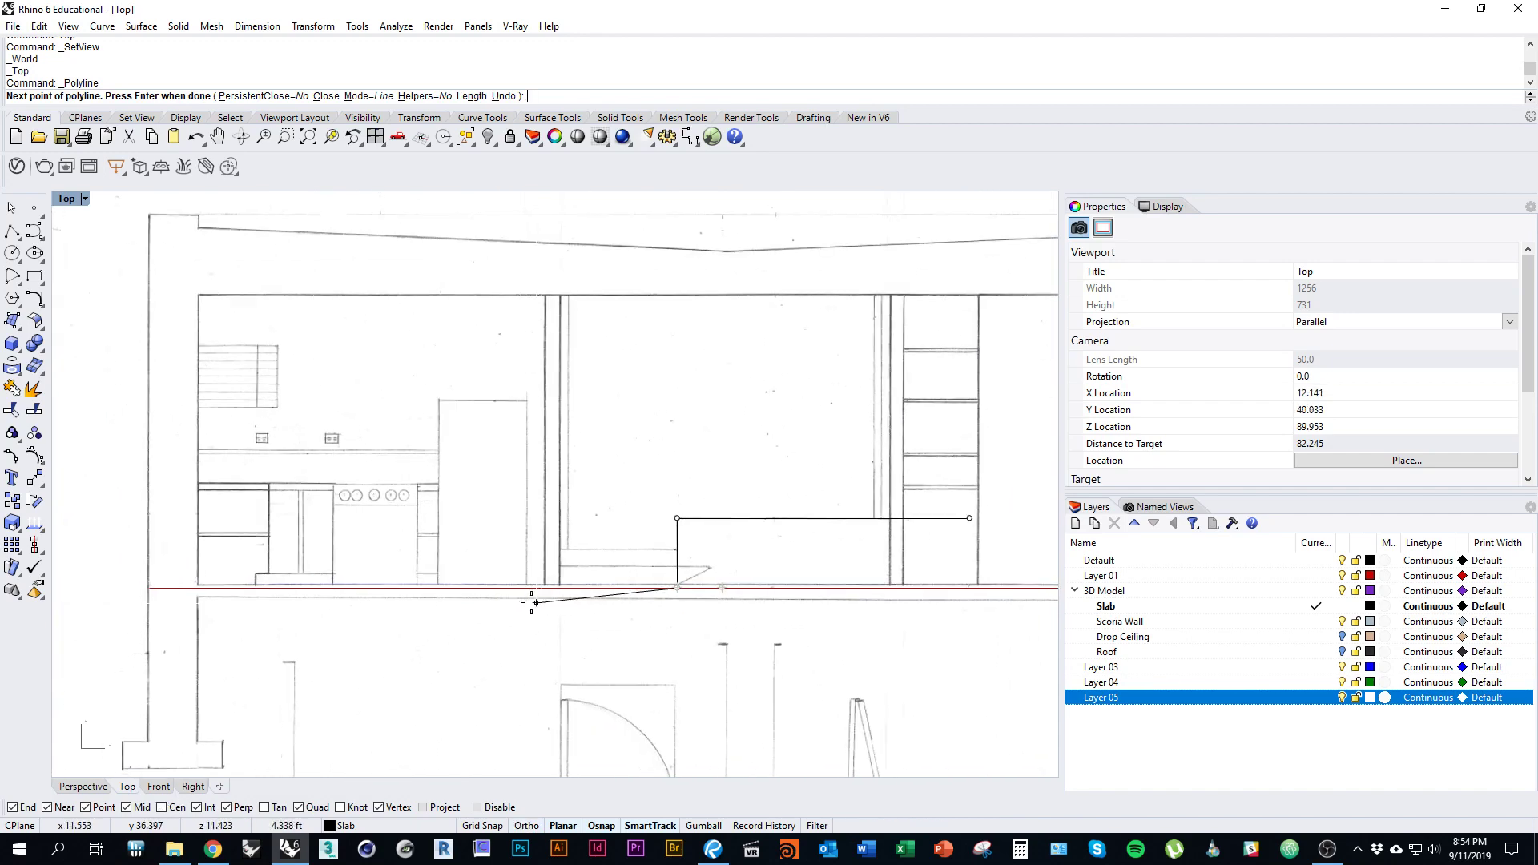
right_click_drag(687, 638, 621, 569, "ctrl+shift")
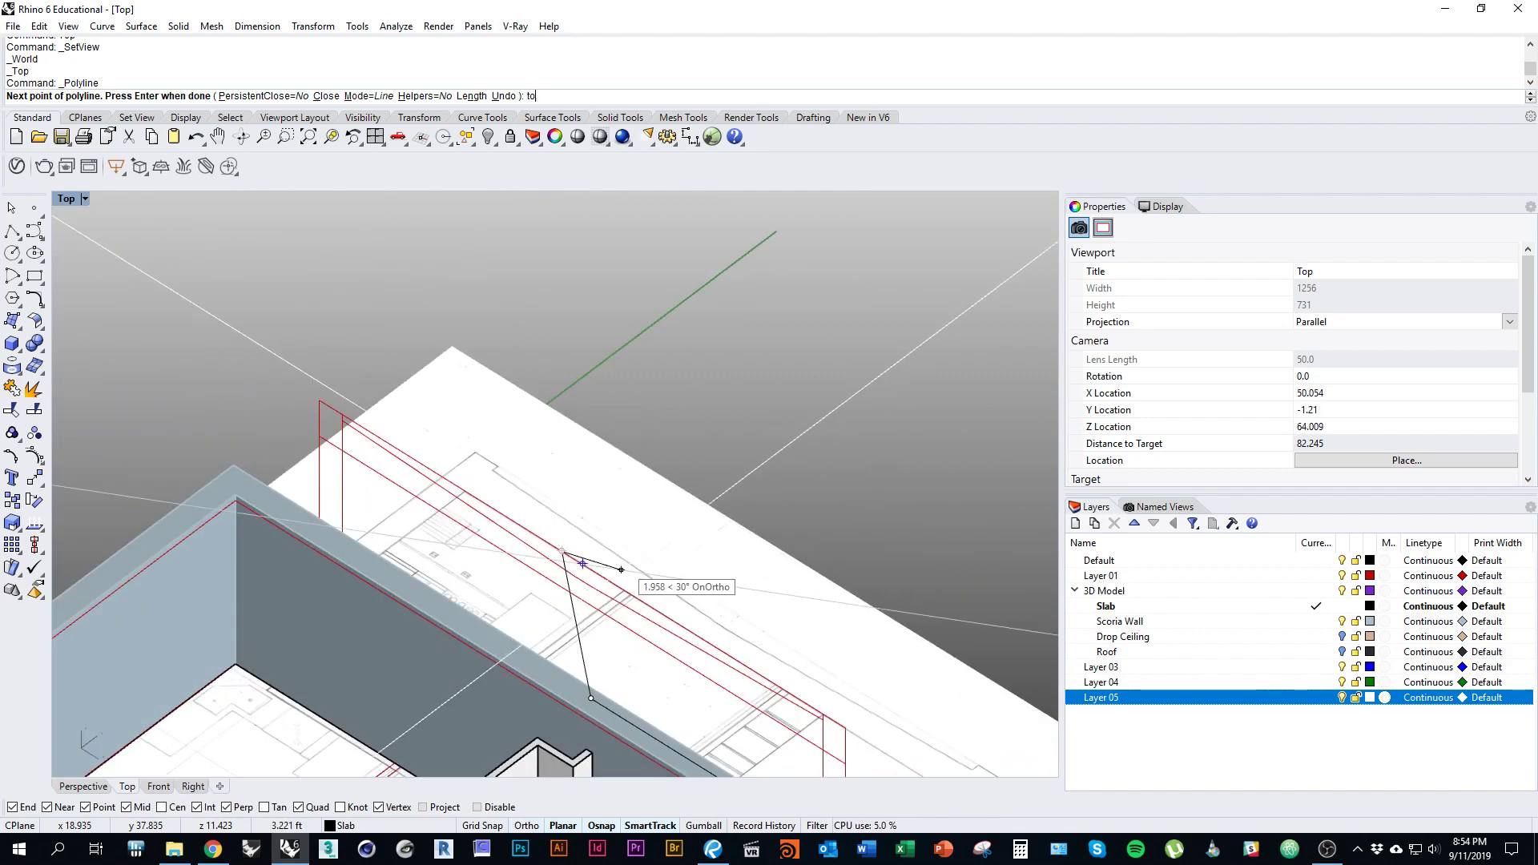
key("Return")
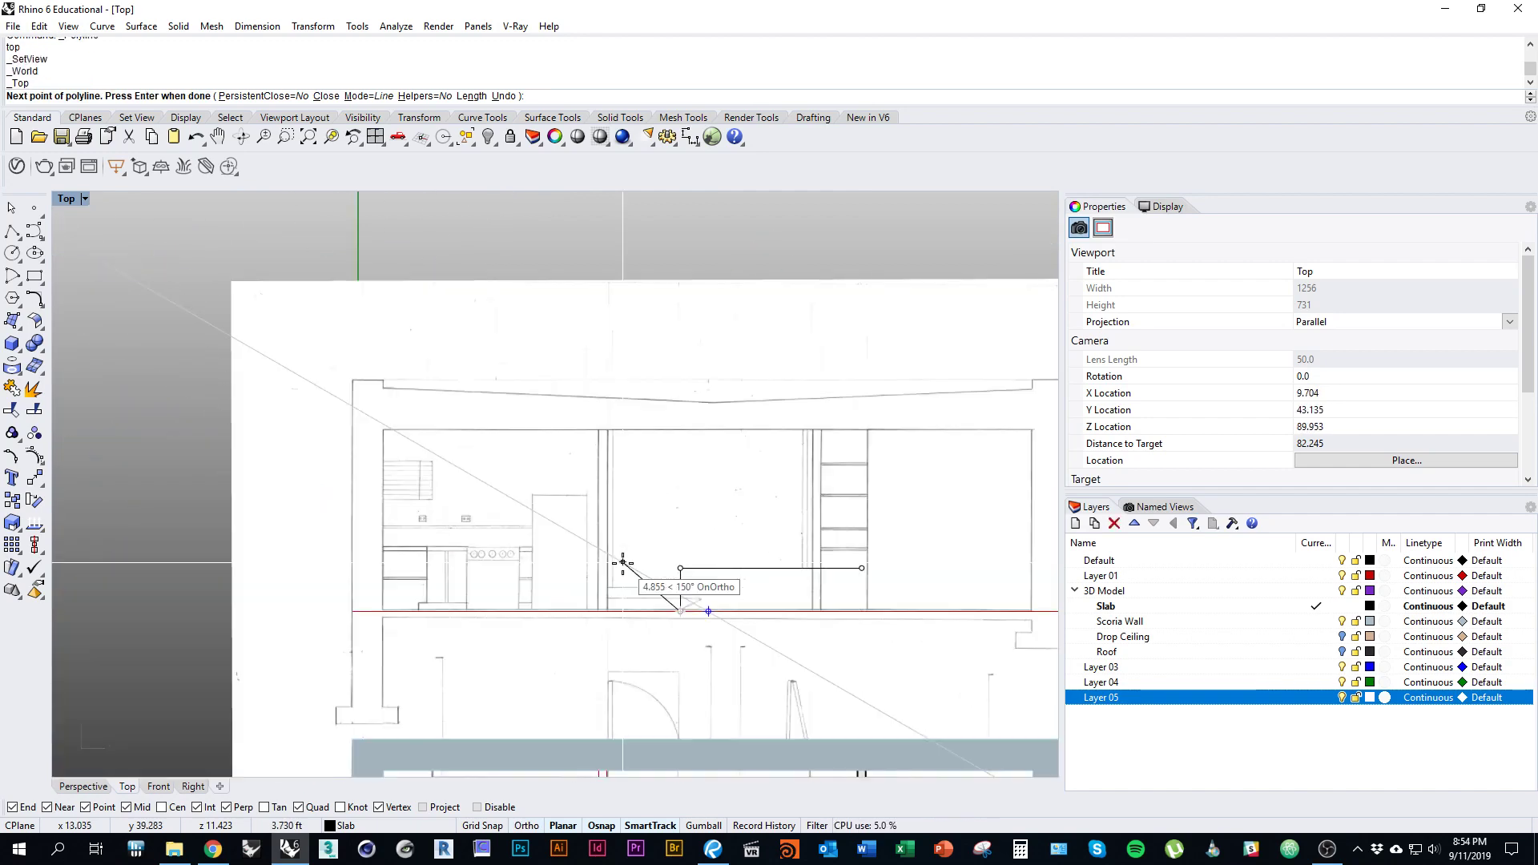
scroll(617, 585, "up", 6)
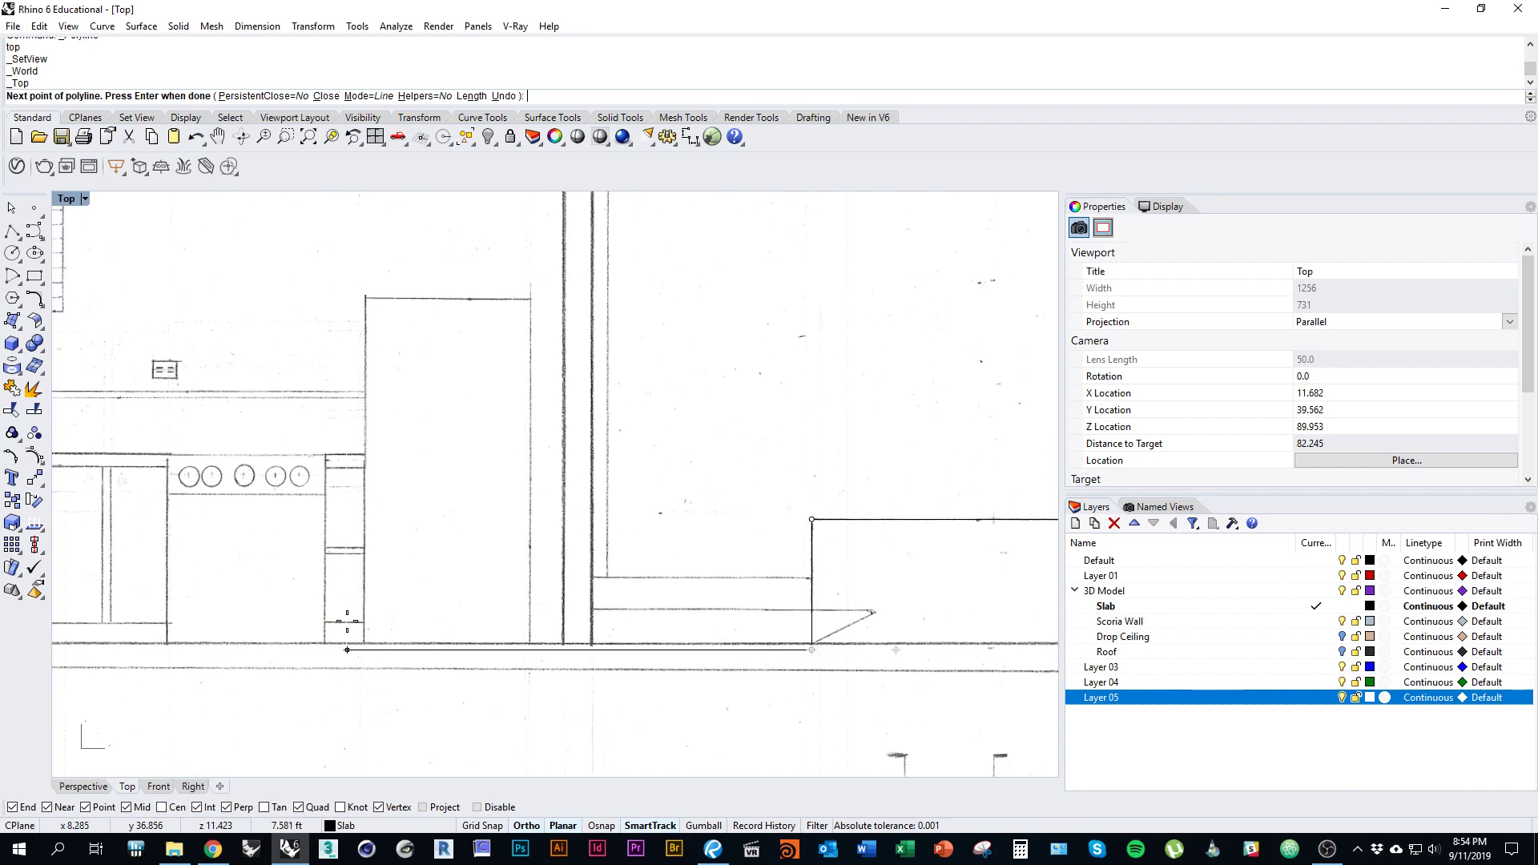
scroll(377, 577, "down", 3)
key("Return")
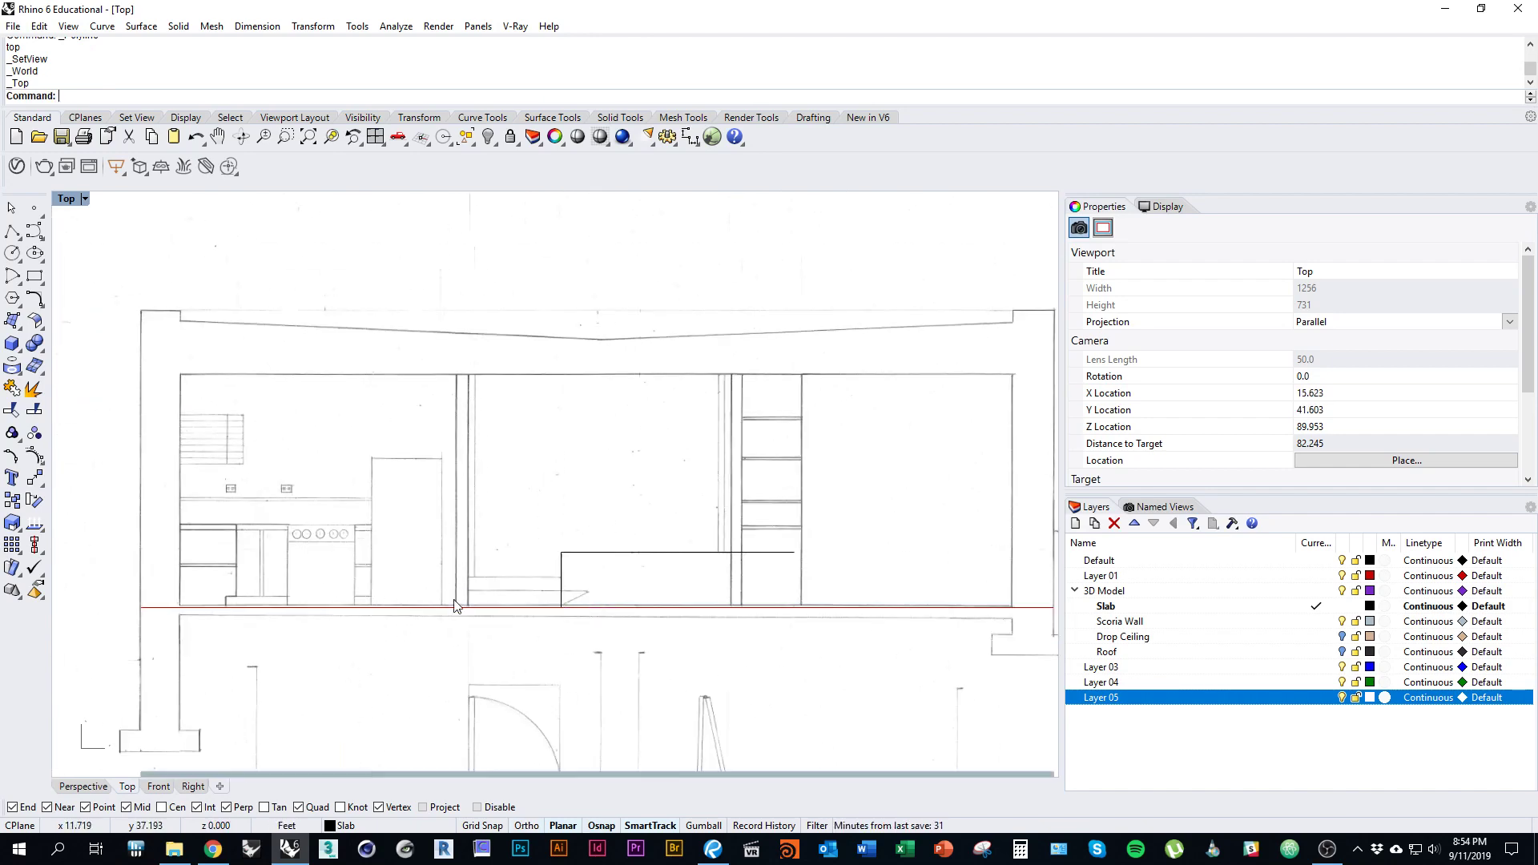
Step: Flatten the new polyline onto the construction plane with ProjectToCPlane, deleting the input curve
right_click_drag(515, 463, 565, 502, "ctrl+shift")
scroll(566, 502, "up", 2)
left_click(515, 551)
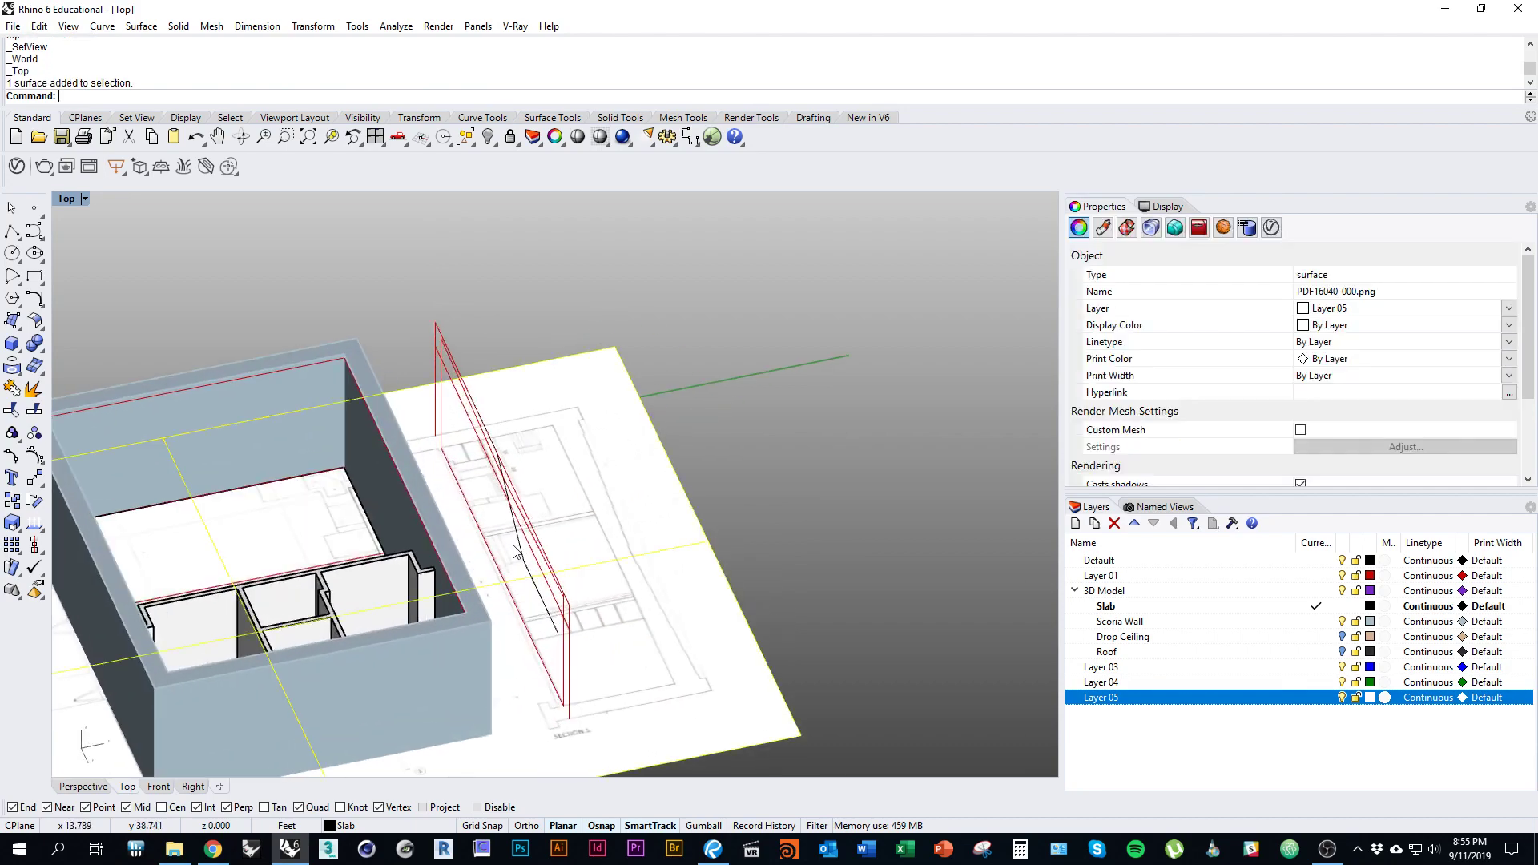
left_click(517, 547)
right_click_drag(516, 548, 530, 410, "ctrl+shift")
scroll(490, 415, "up", 5)
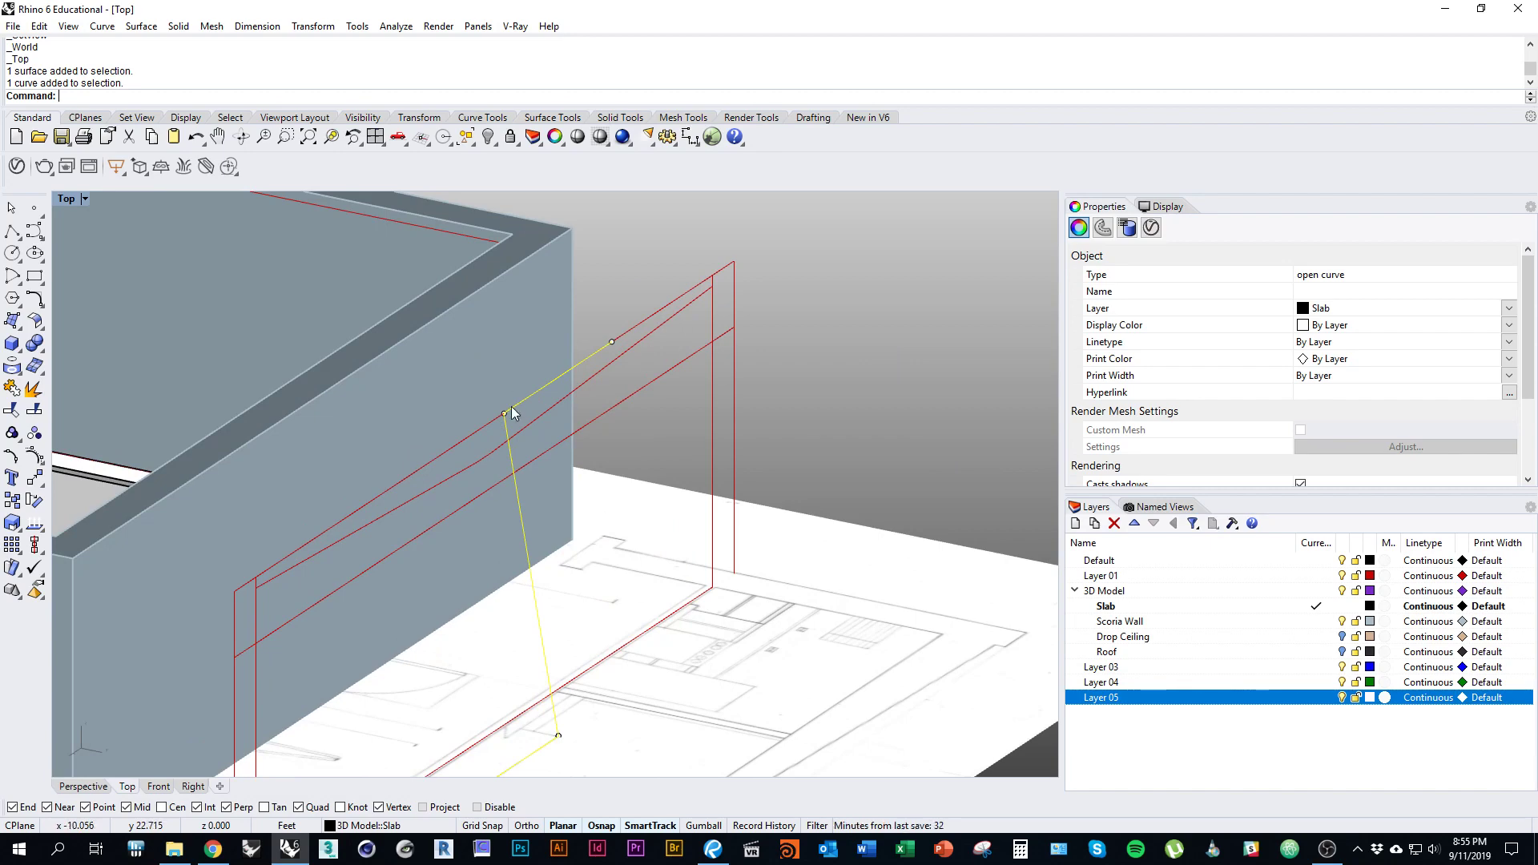
type("ProjectToCPlane")
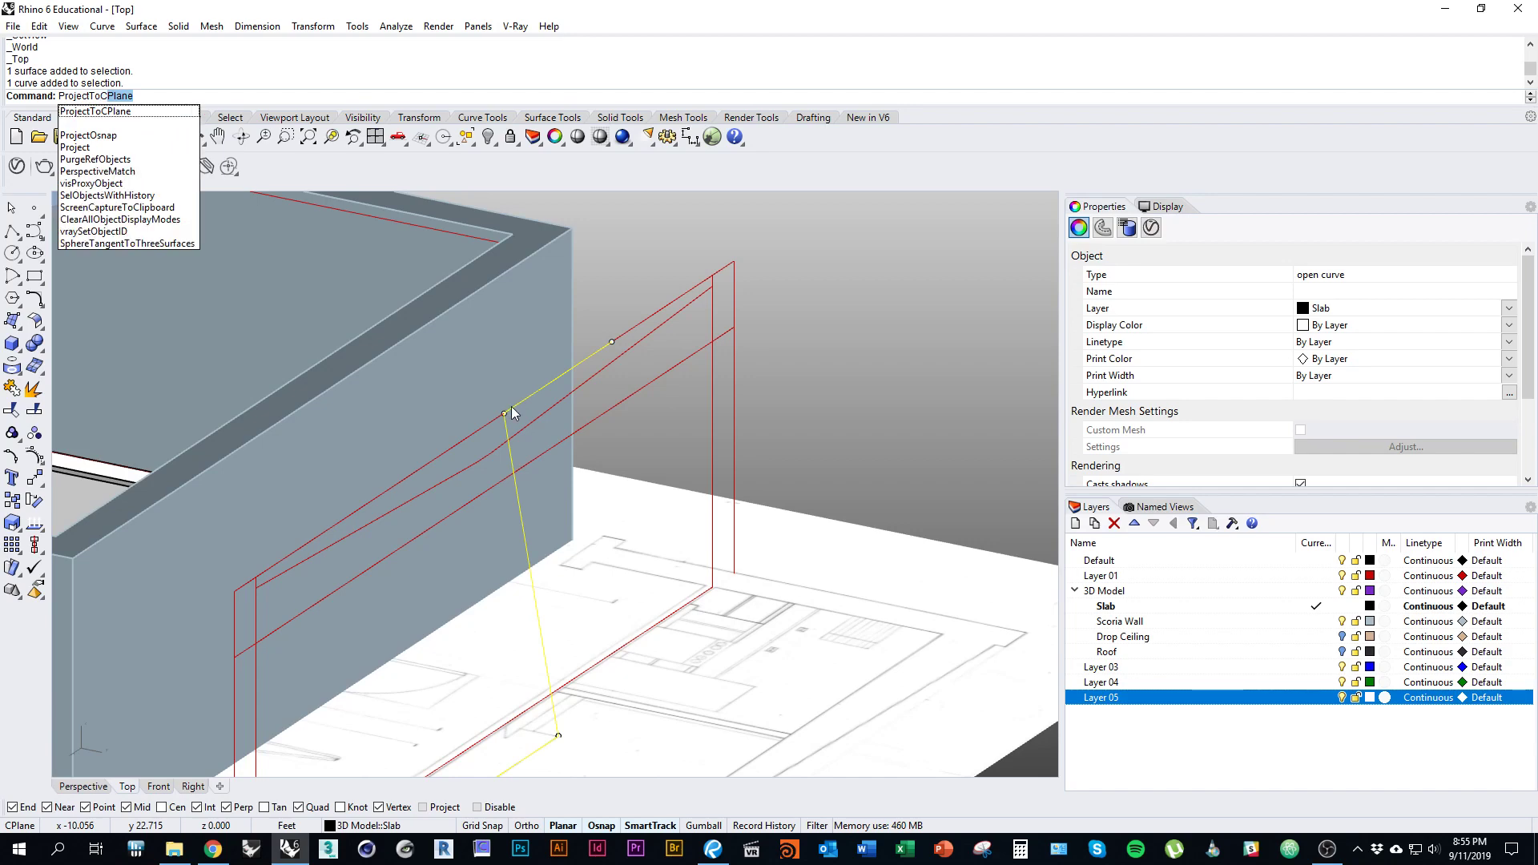
key("Return")
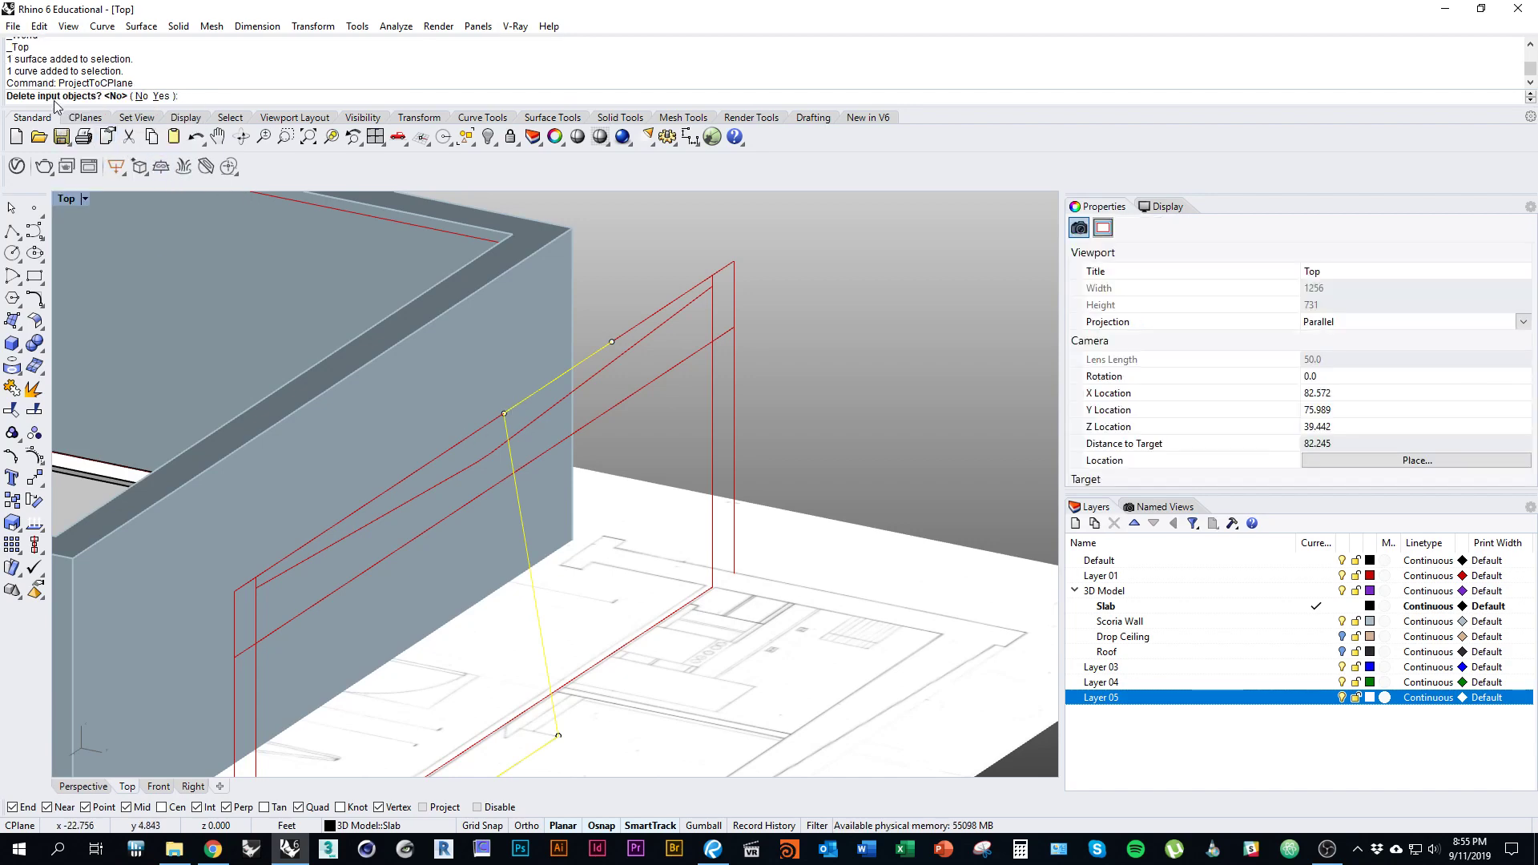
left_click(158, 96)
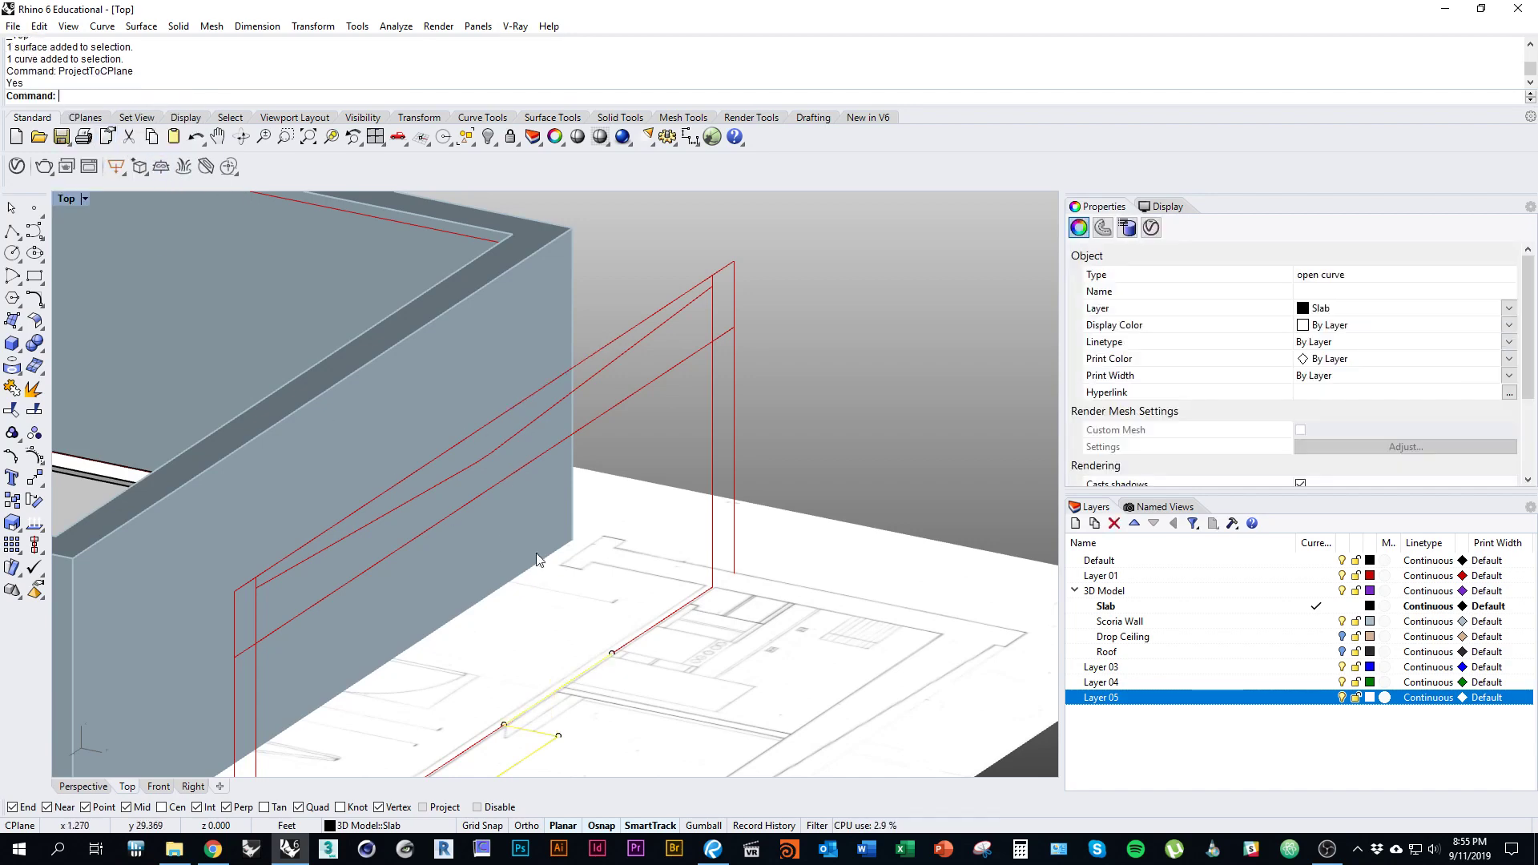
Step: Rotate the flattened polyline 90 degrees upright with Rotate3D, using its segment on the section's floor line as the axis
right_click_drag(627, 426, 644, 382)
right_click_drag(655, 600, 672, 482)
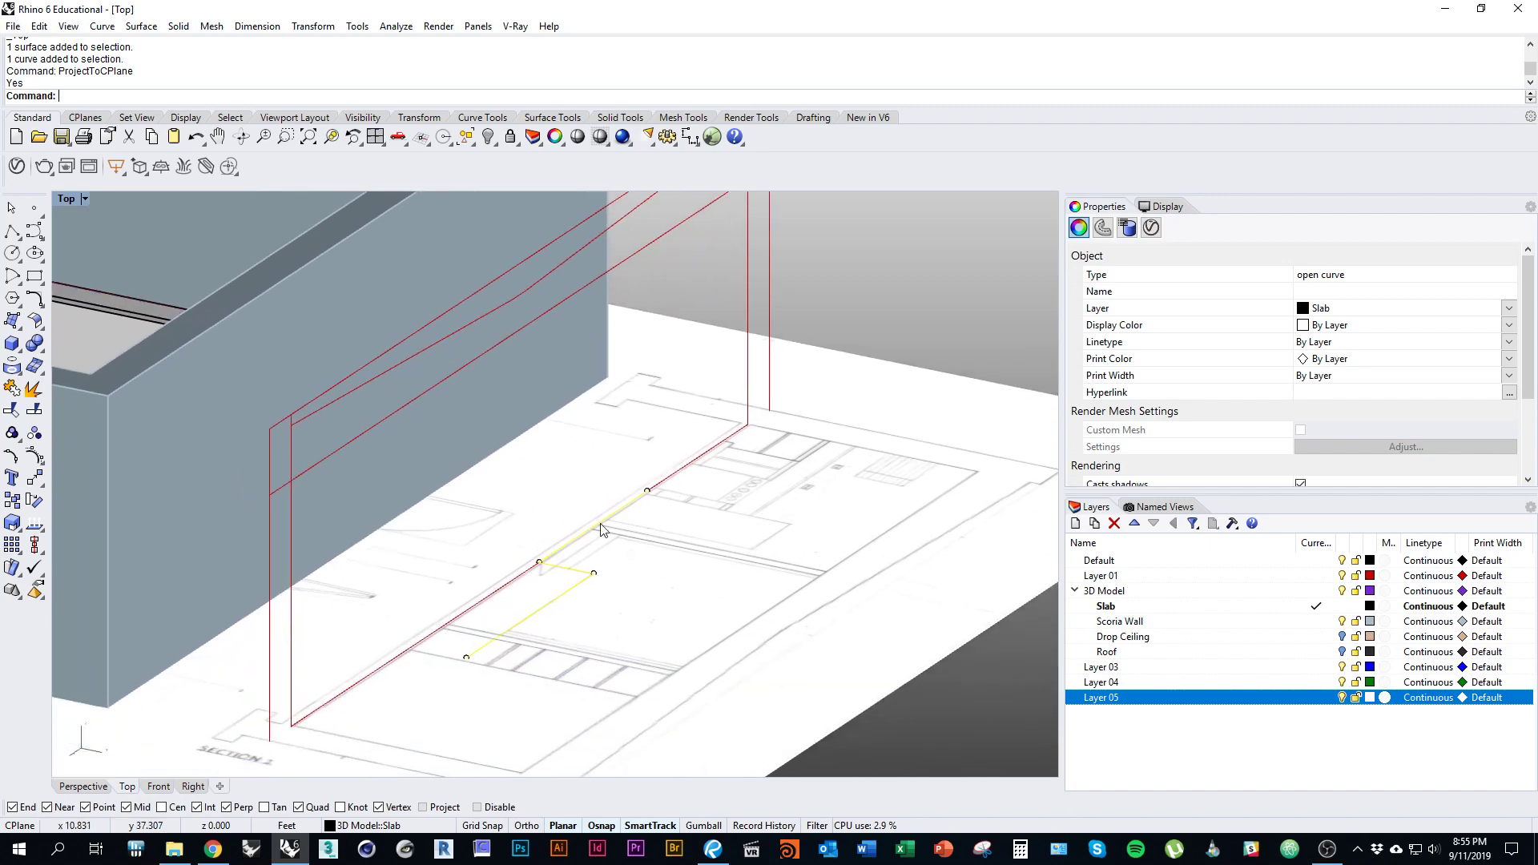
scroll(602, 530, "down", 3)
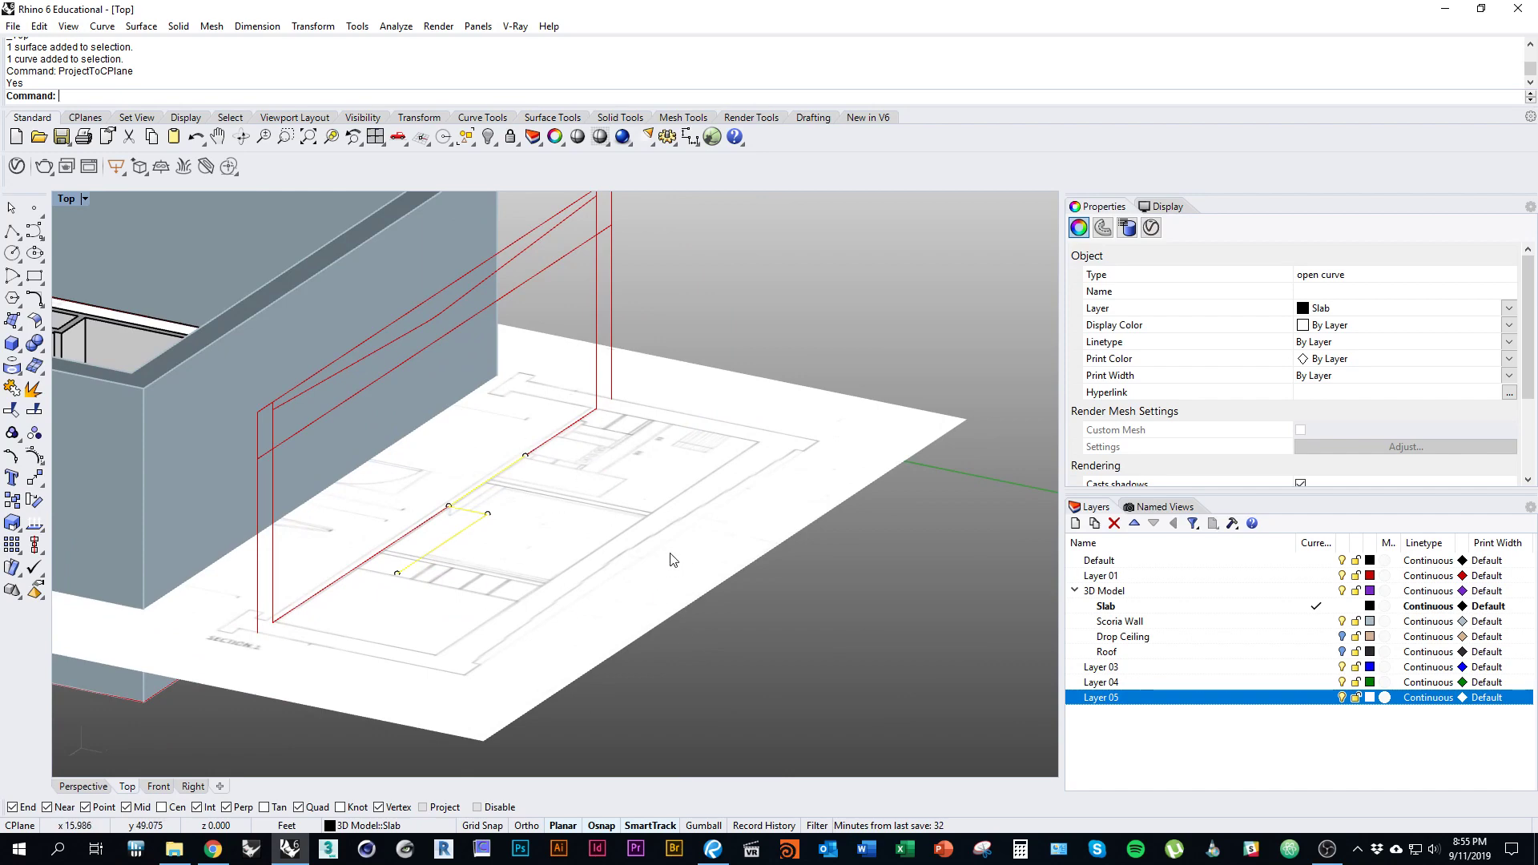
scroll(455, 525, "up", 4)
right_click_drag(522, 480, 471, 542)
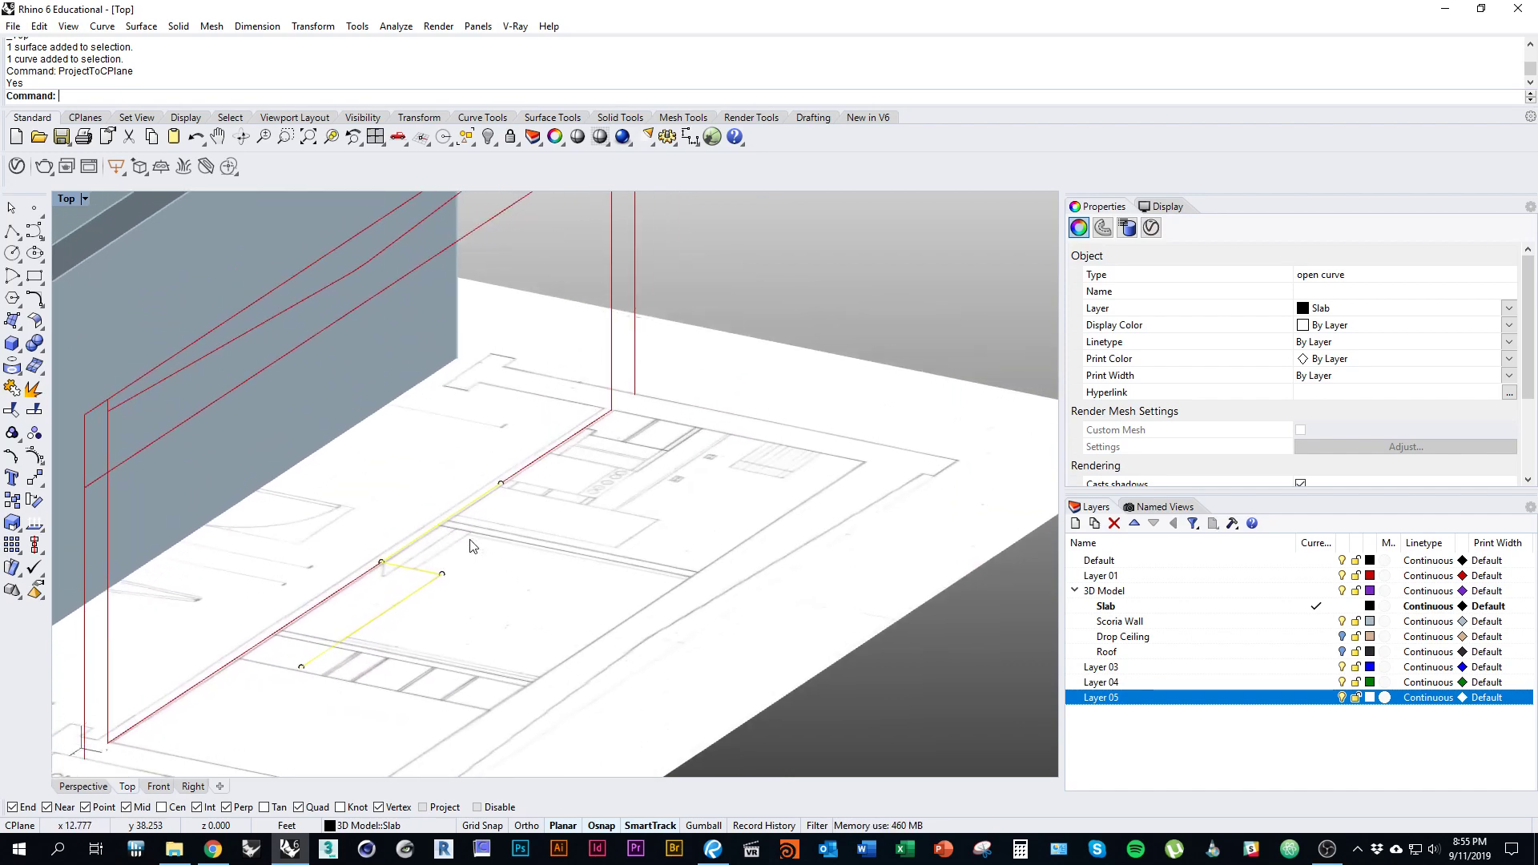
scroll(472, 593, "down", 4)
right_click_drag(474, 598, 541, 605)
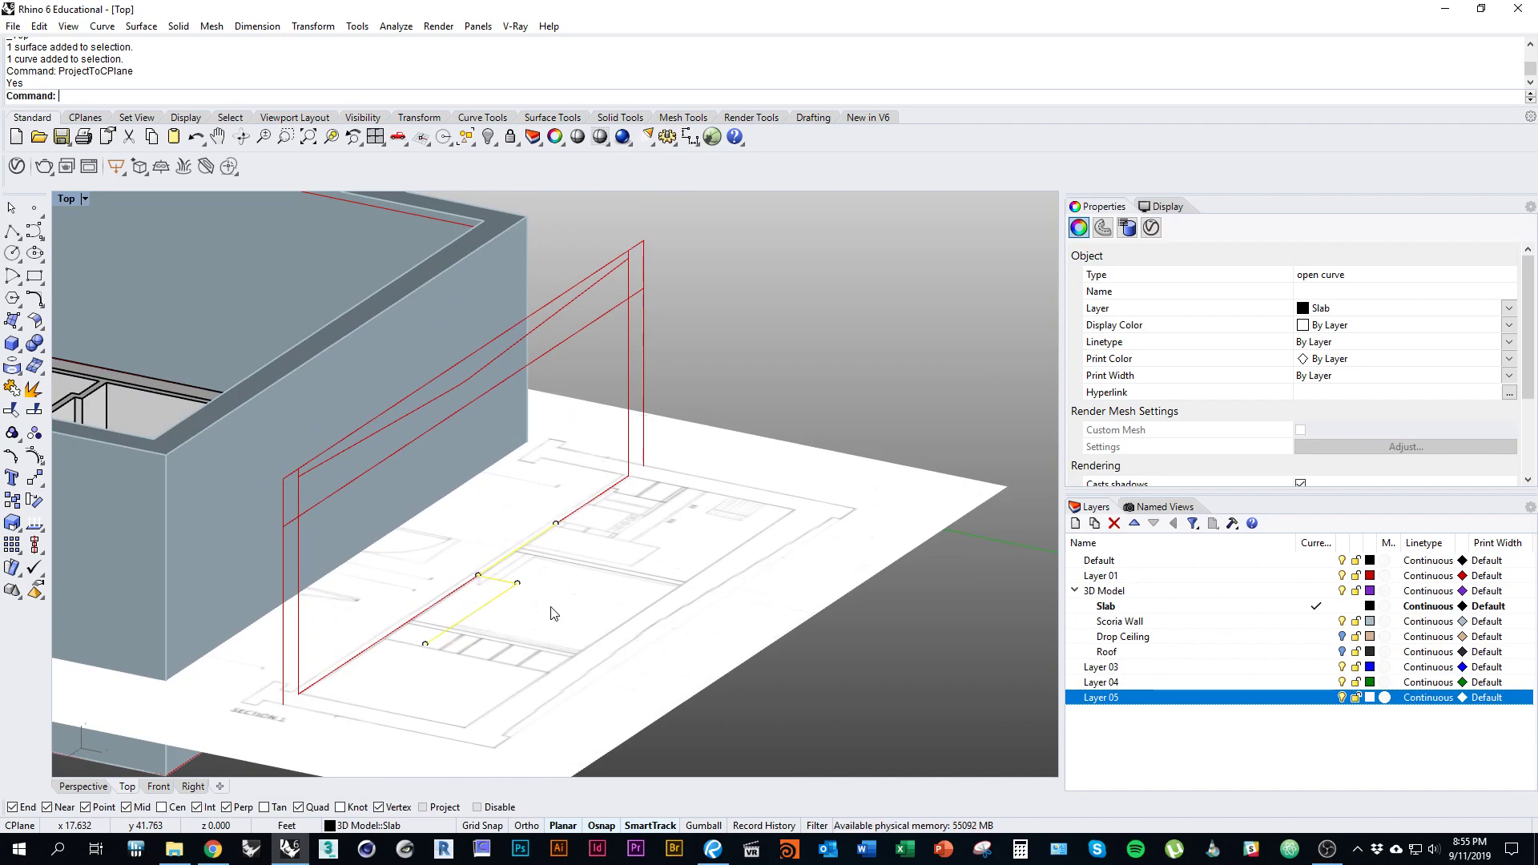
type("e")
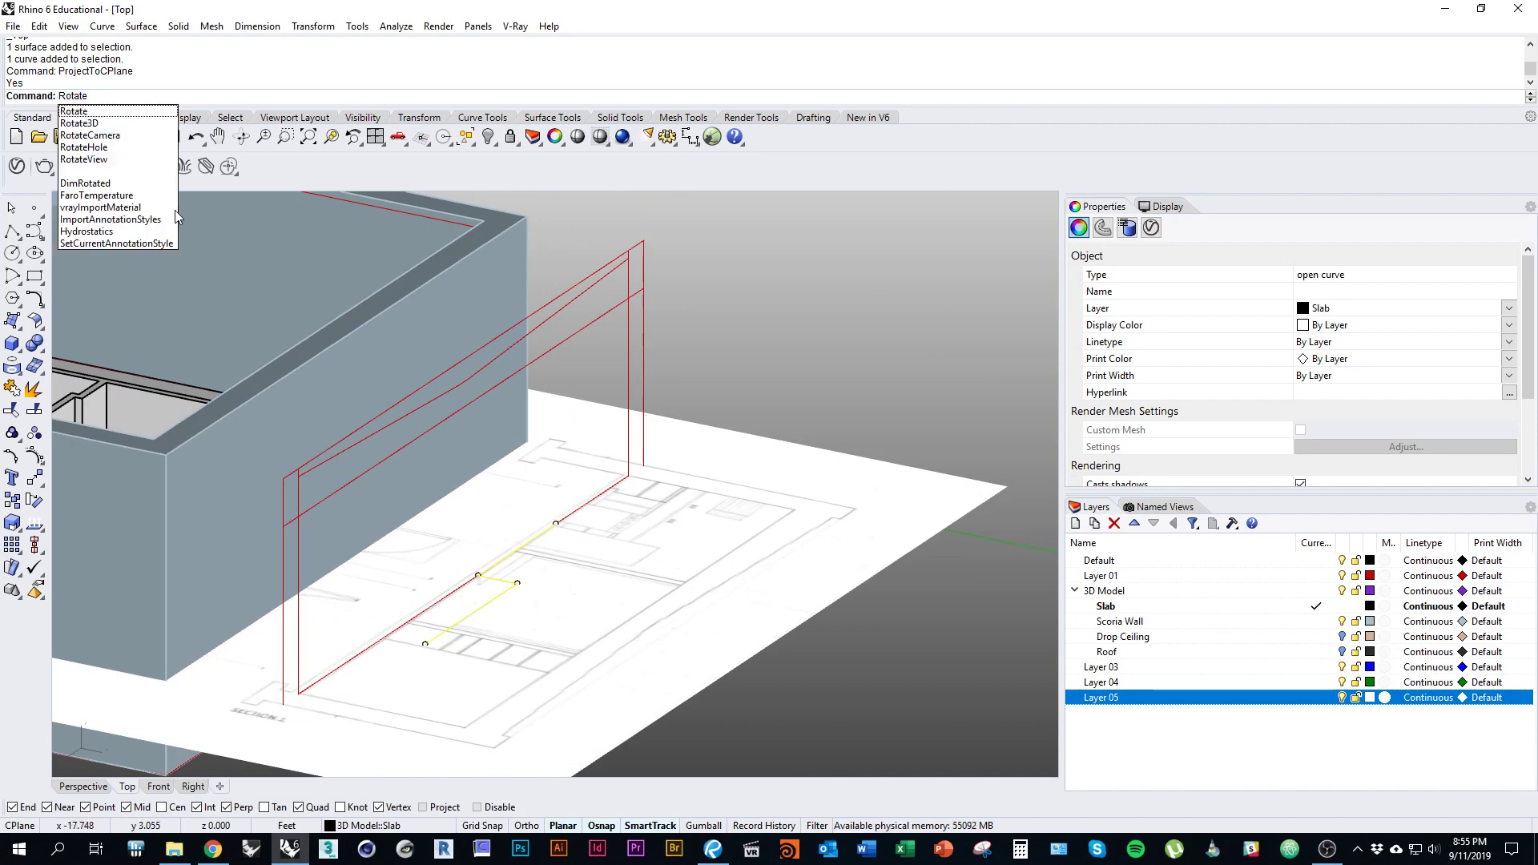
type("3")
key("Return")
scroll(546, 498, "up", 3)
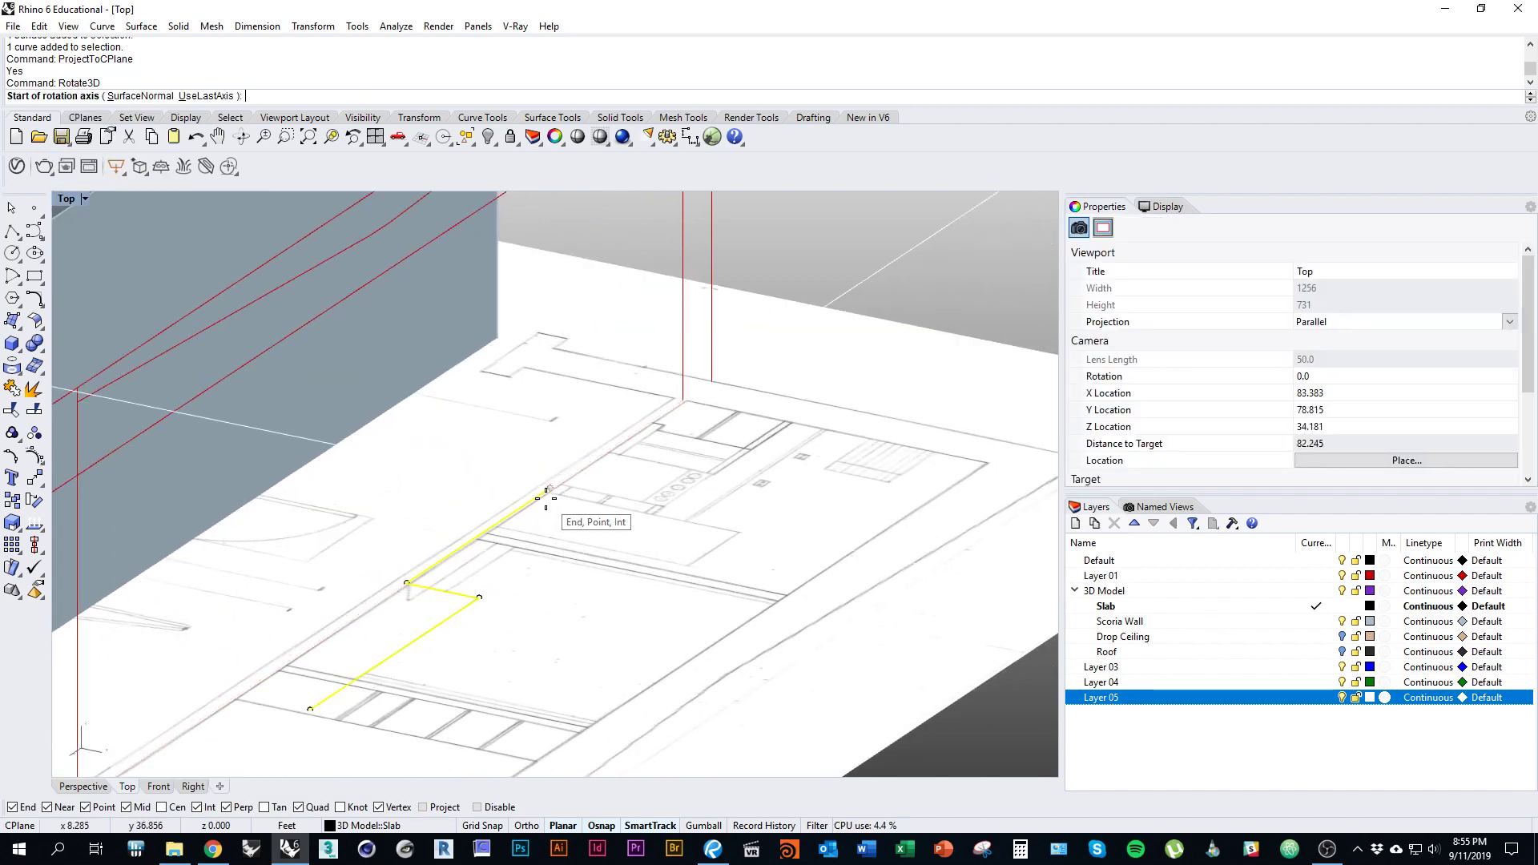
left_click(546, 498)
left_click(411, 583)
scroll(459, 585, "down", 2)
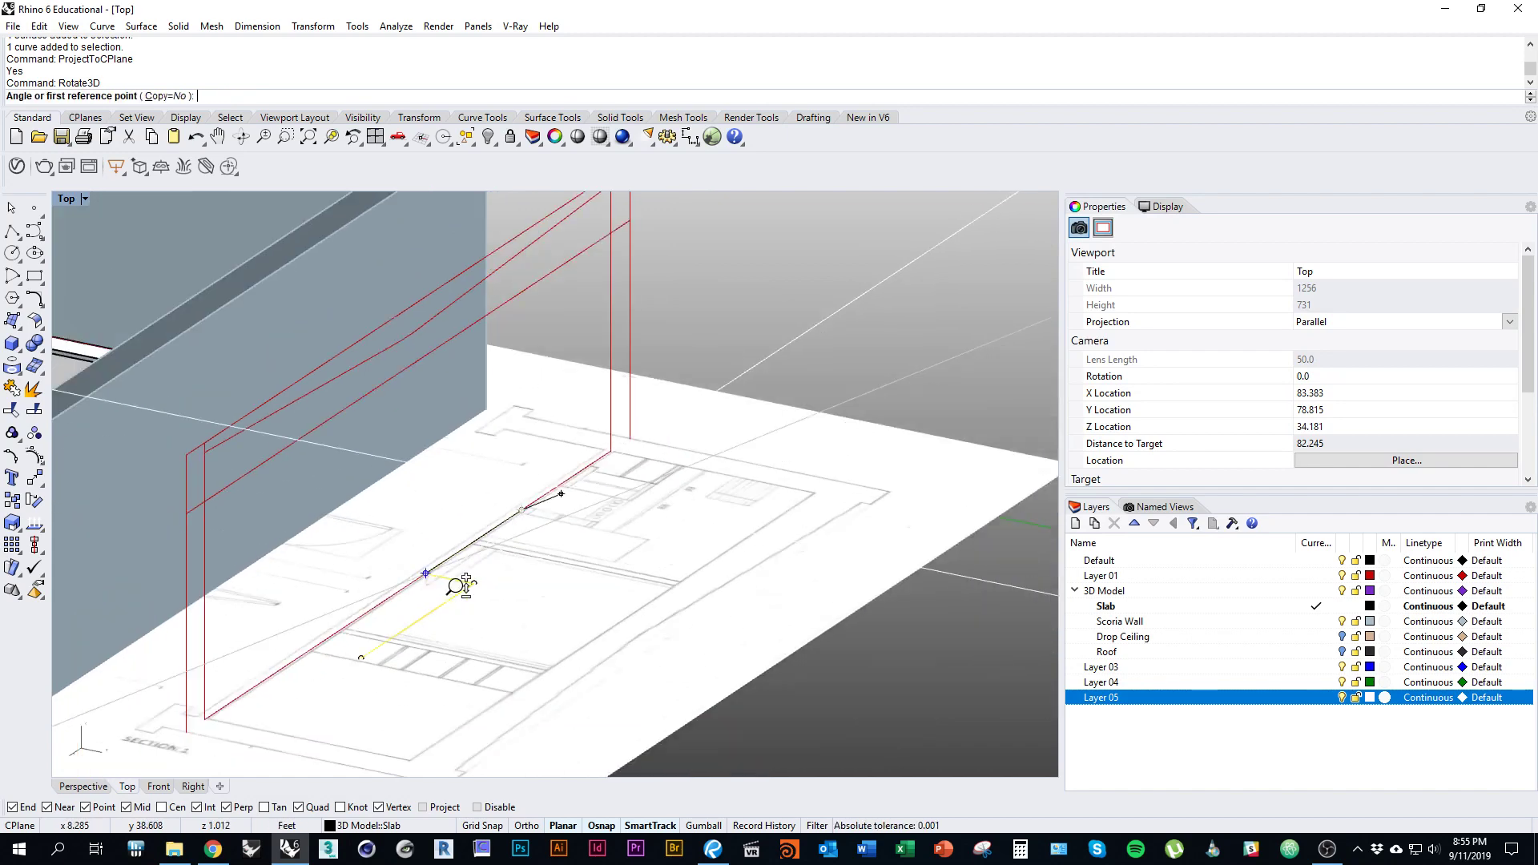
scroll(465, 585, "down", 1)
left_click(672, 547)
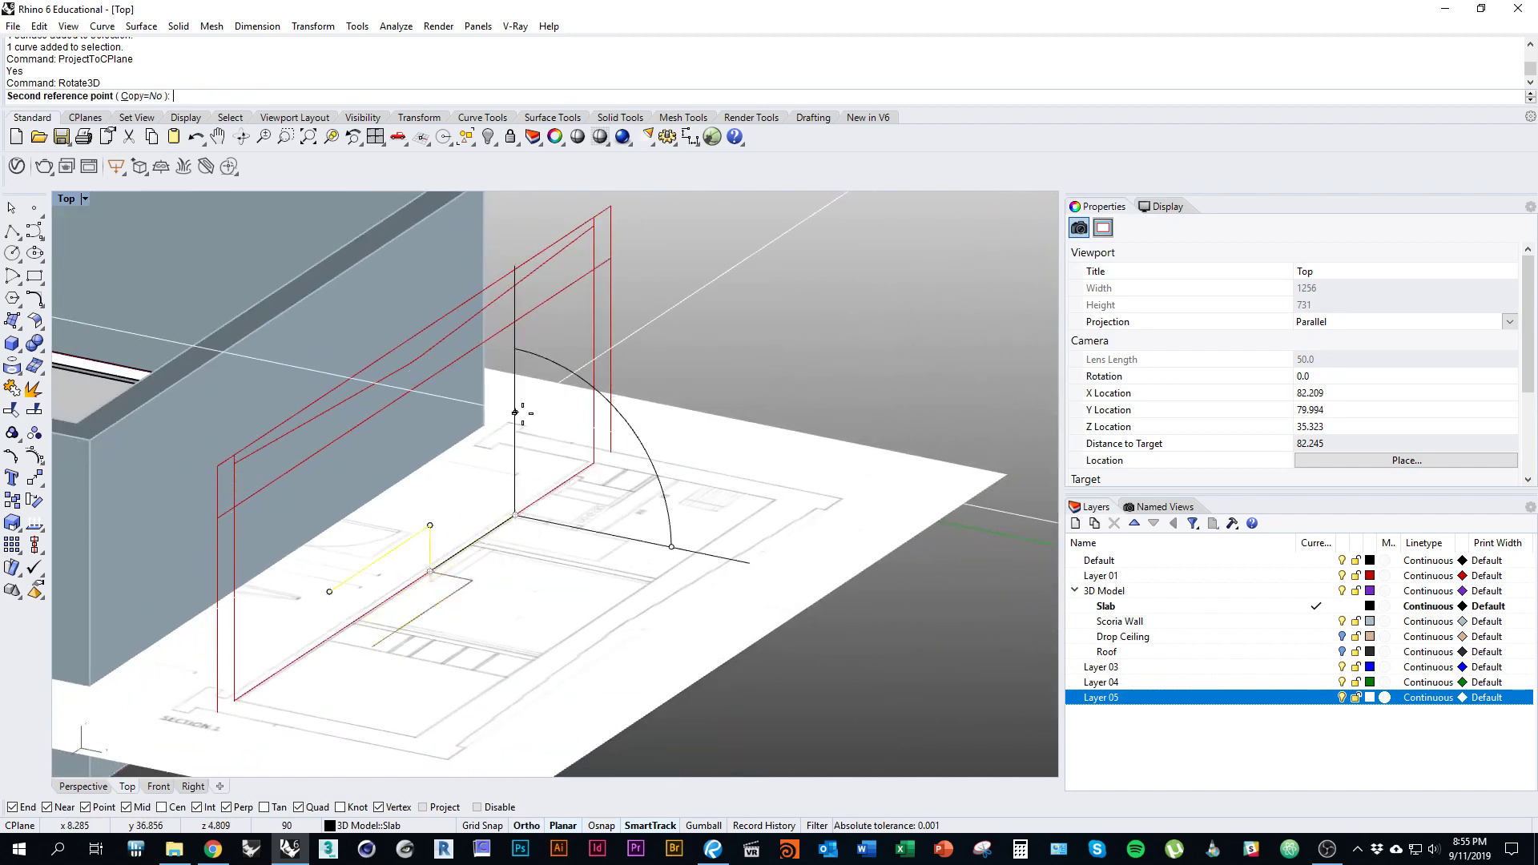
left_click(521, 412)
Step: Create a box between the double red floor lines and the long partition wall, 9 ft high to match the partition's top
right_click_drag(586, 550, 673, 617, "ctrl+shift")
right_click_drag(784, 698, 657, 610)
key("F10")
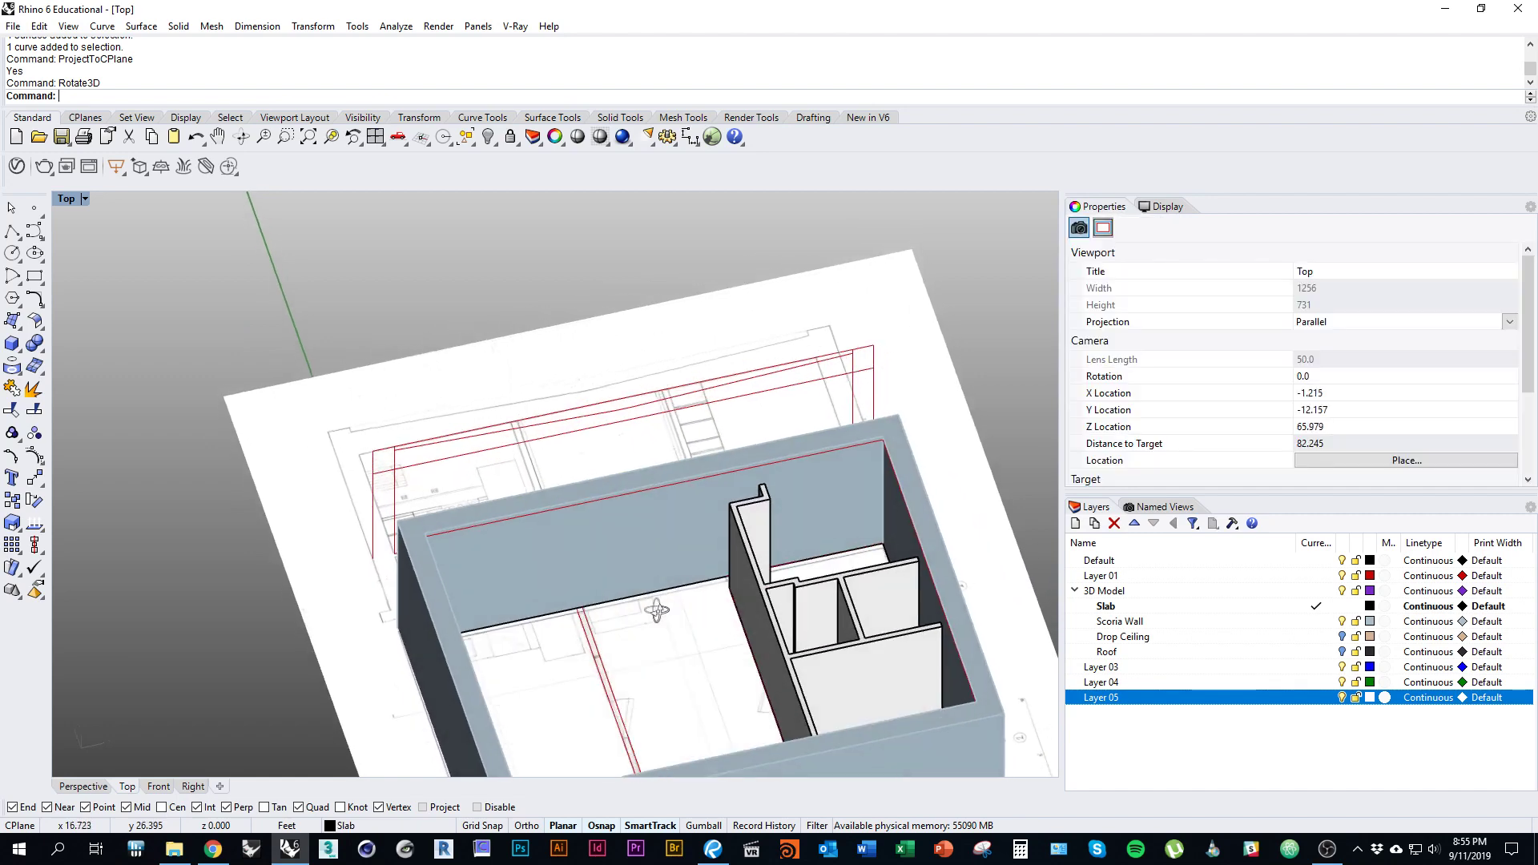
left_click(13, 344)
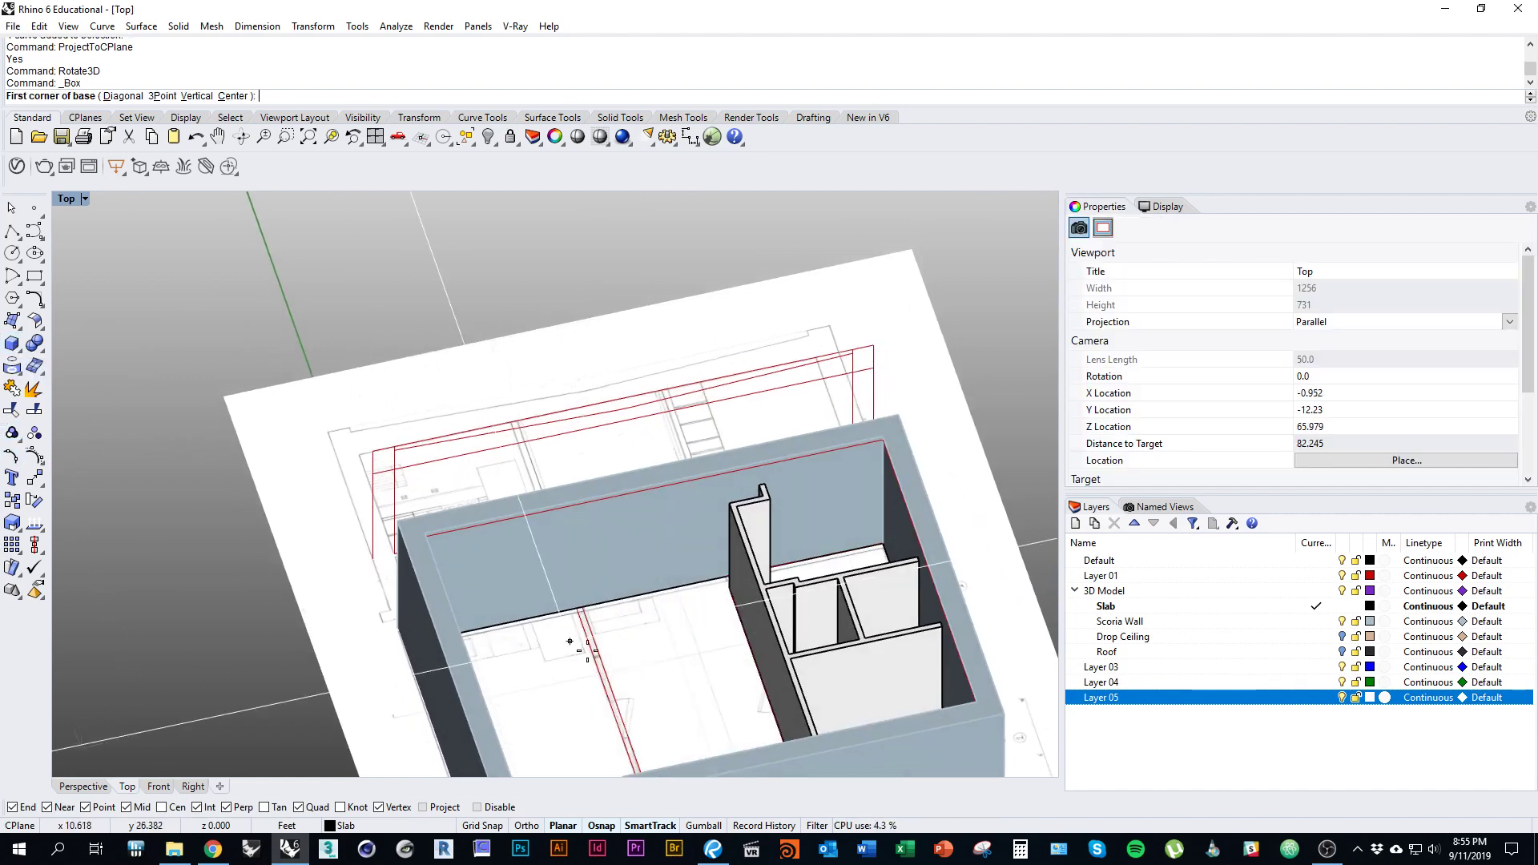
scroll(585, 625, "up", 5)
mouse_move(572, 613)
right_mouse_down("ctrl+shift")
mouse_move(635, 639)
mouse_move(570, 597)
right_mouse_up("ctrl+shift")
left_click(585, 666)
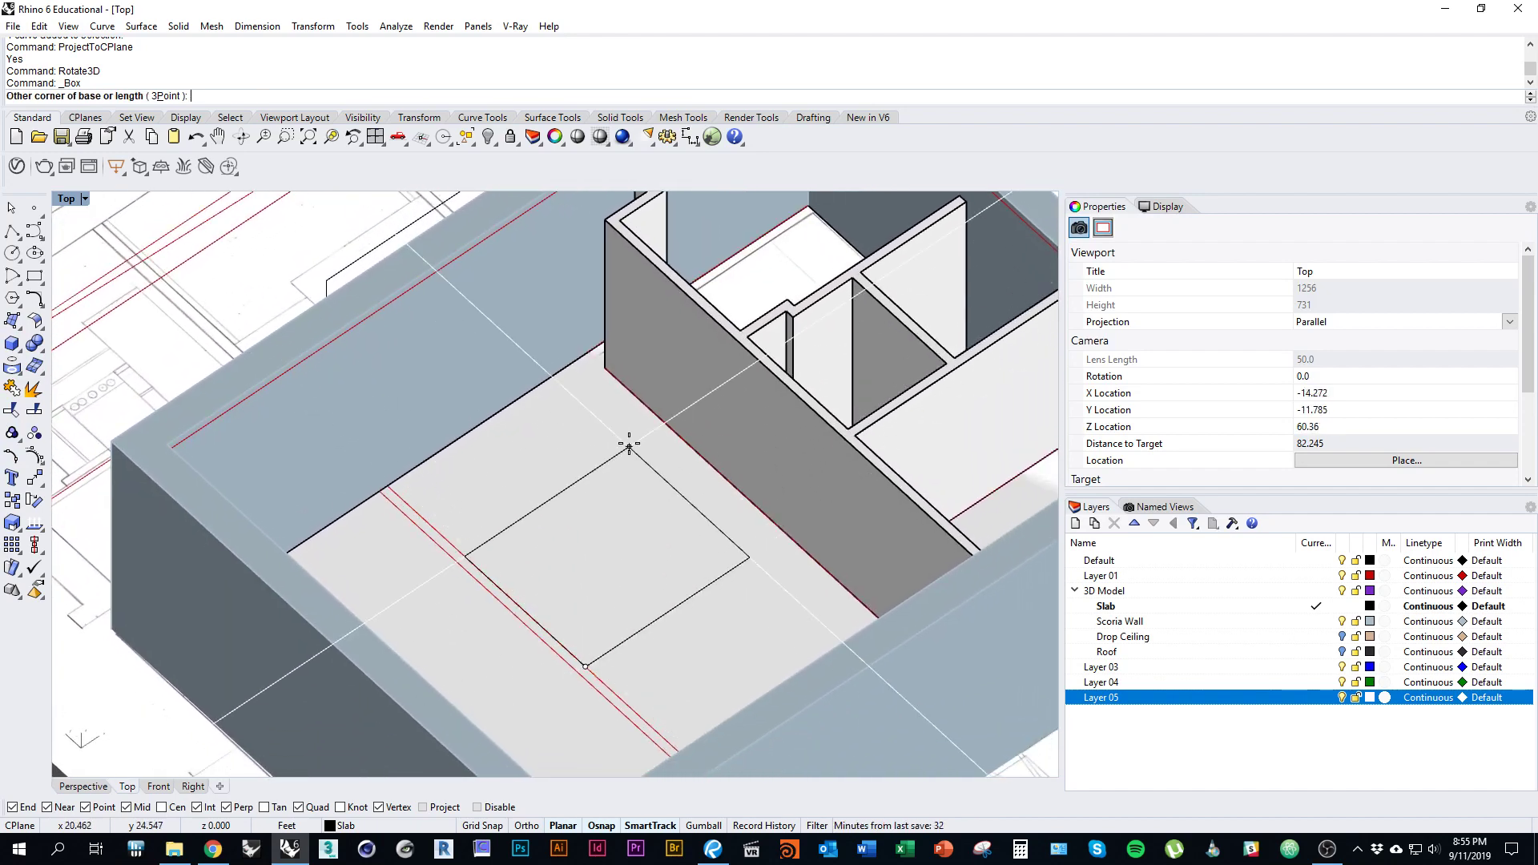
left_click(625, 390)
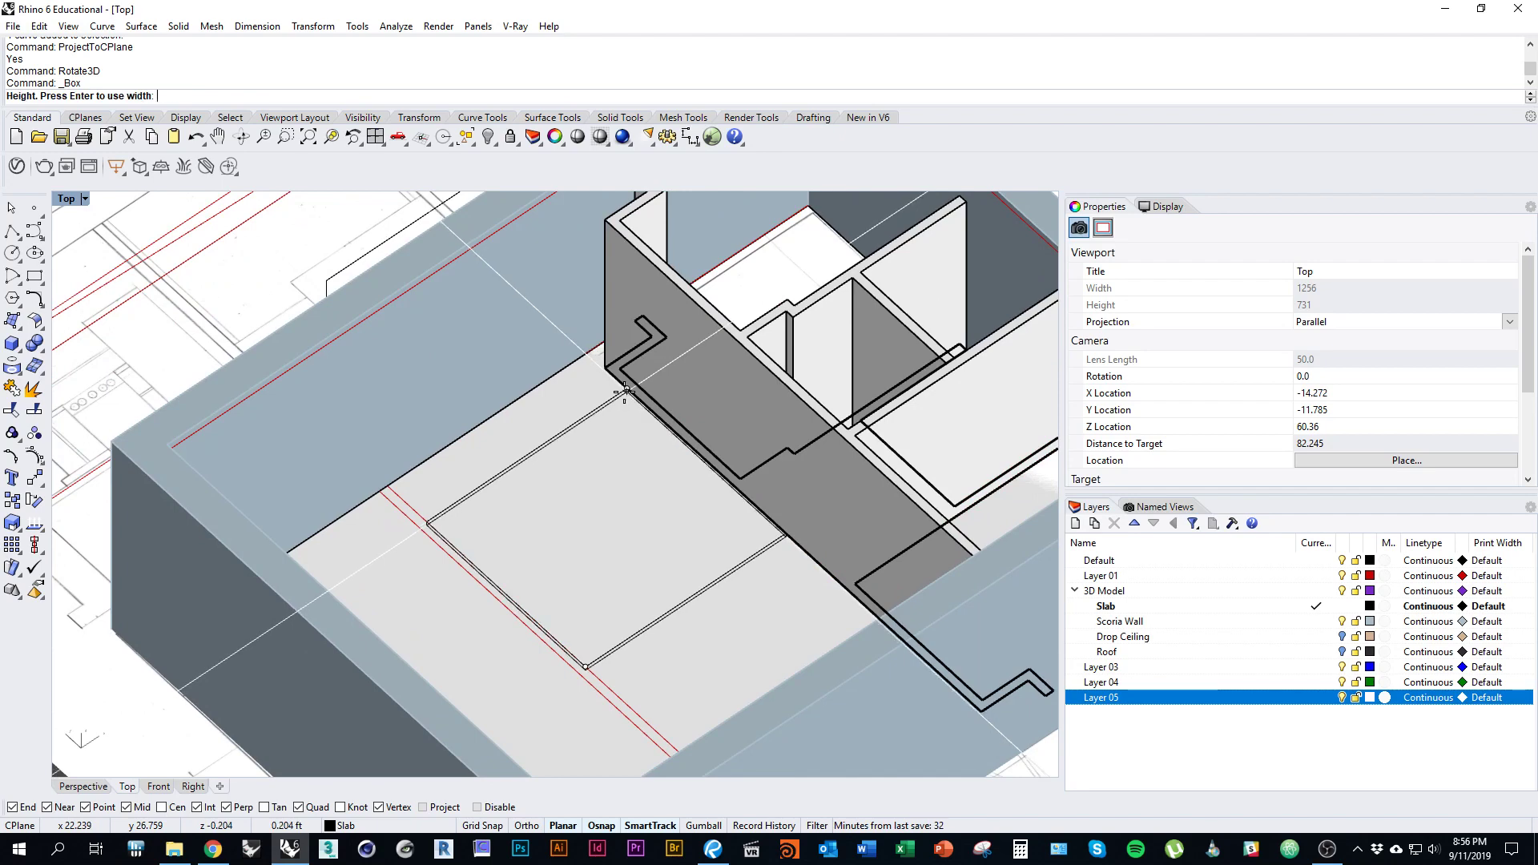
right_click_drag(625, 390, 590, 488)
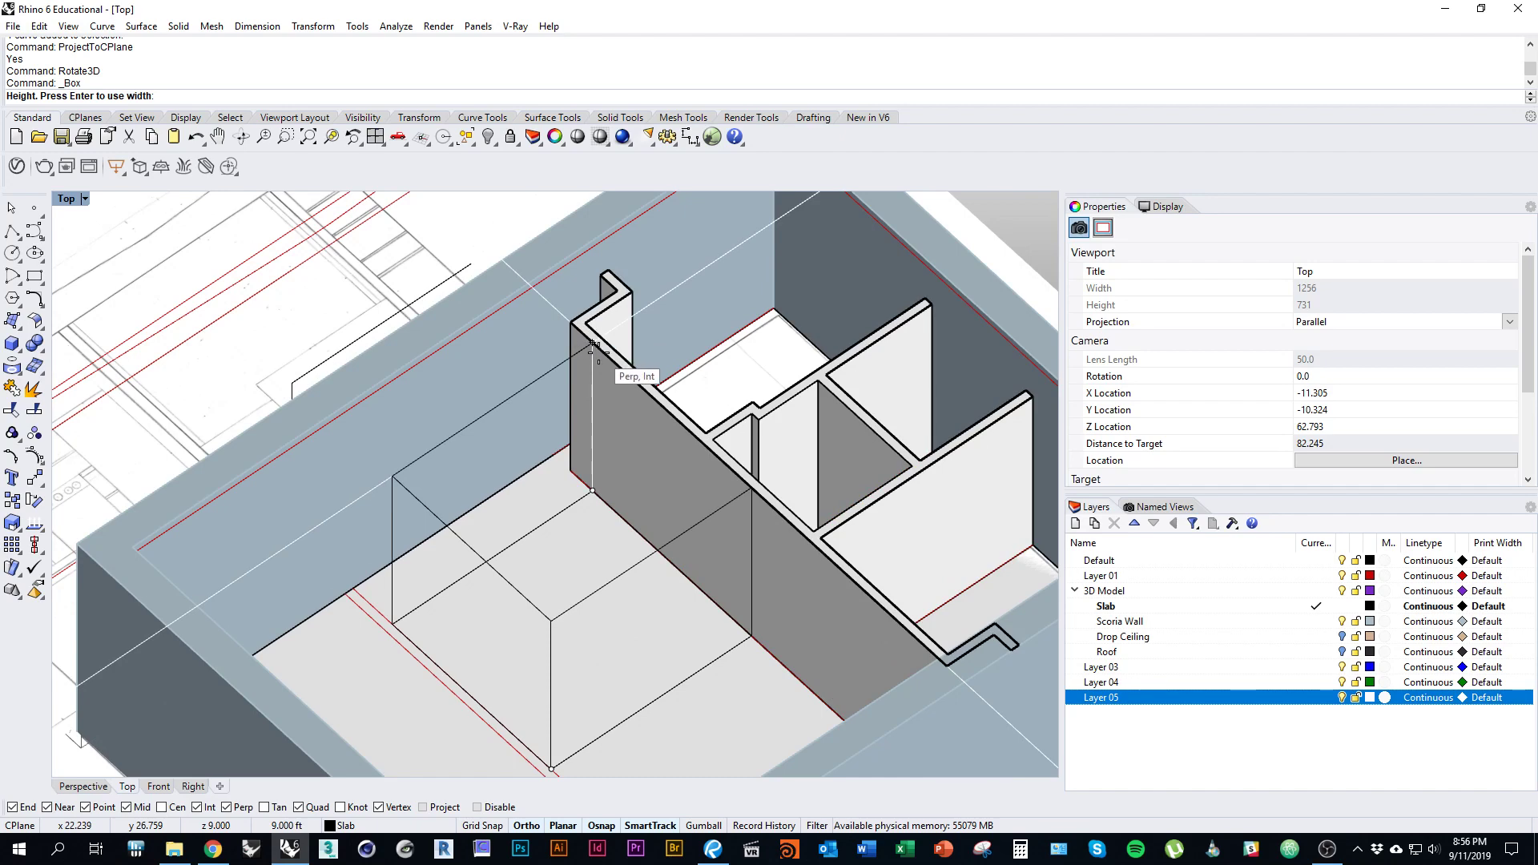
mouse_move(598, 353)
right_mouse_down()
mouse_move(601, 294)
mouse_move(597, 311)
right_mouse_up()
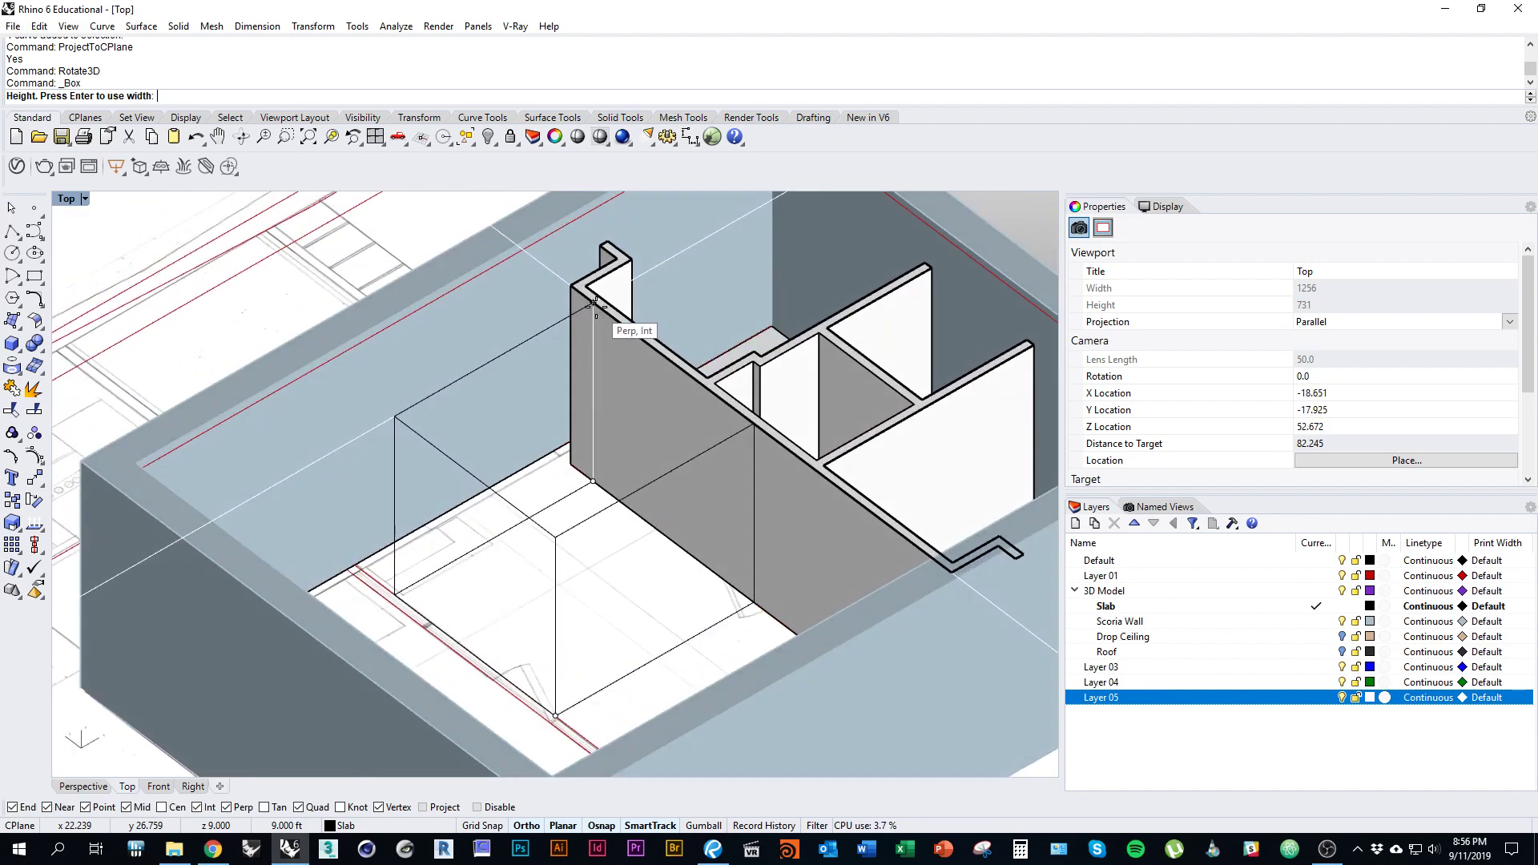
left_click(596, 309)
Step: Copy the new box straight across the outer wall to outside the building, over the upright section curves
scroll(532, 481, "down", 2)
left_click(601, 608)
scroll(601, 608, "down", 2)
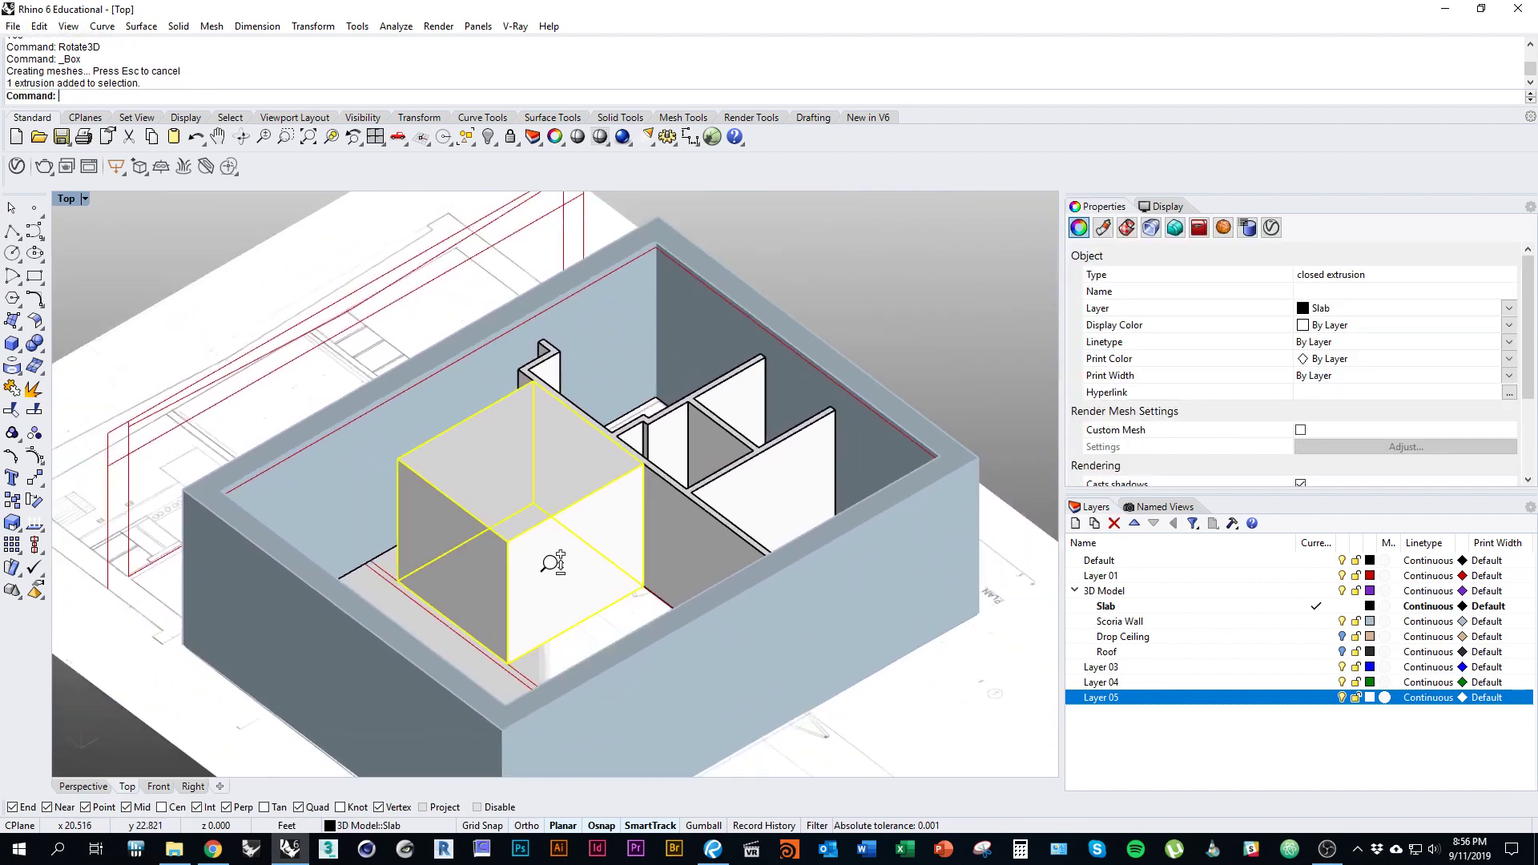
scroll(545, 600, "up", 2)
type("C")
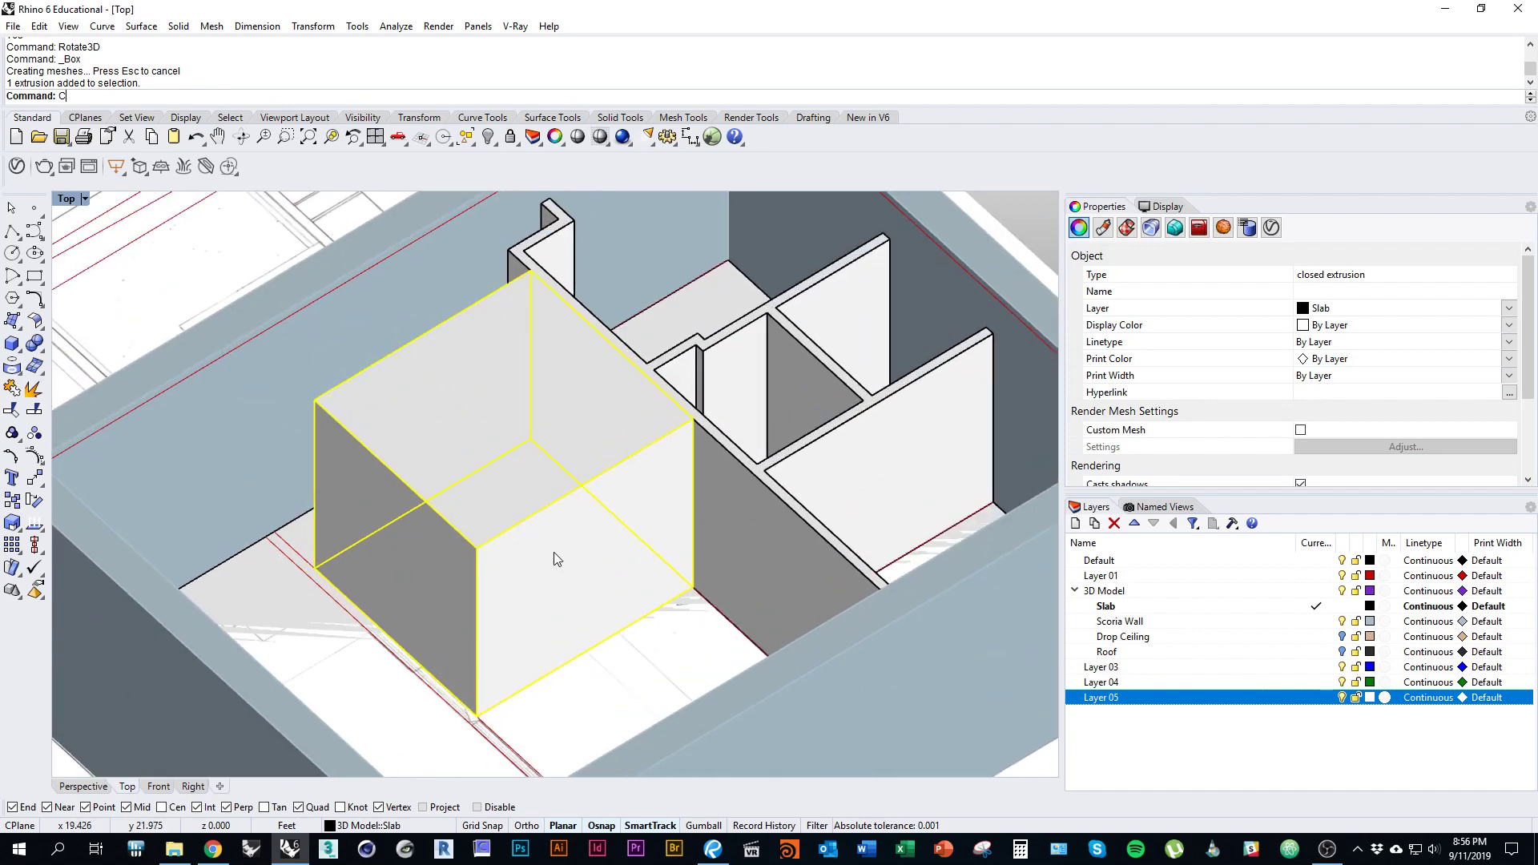
type("opy")
key("Return")
scroll(558, 560, "down", 3)
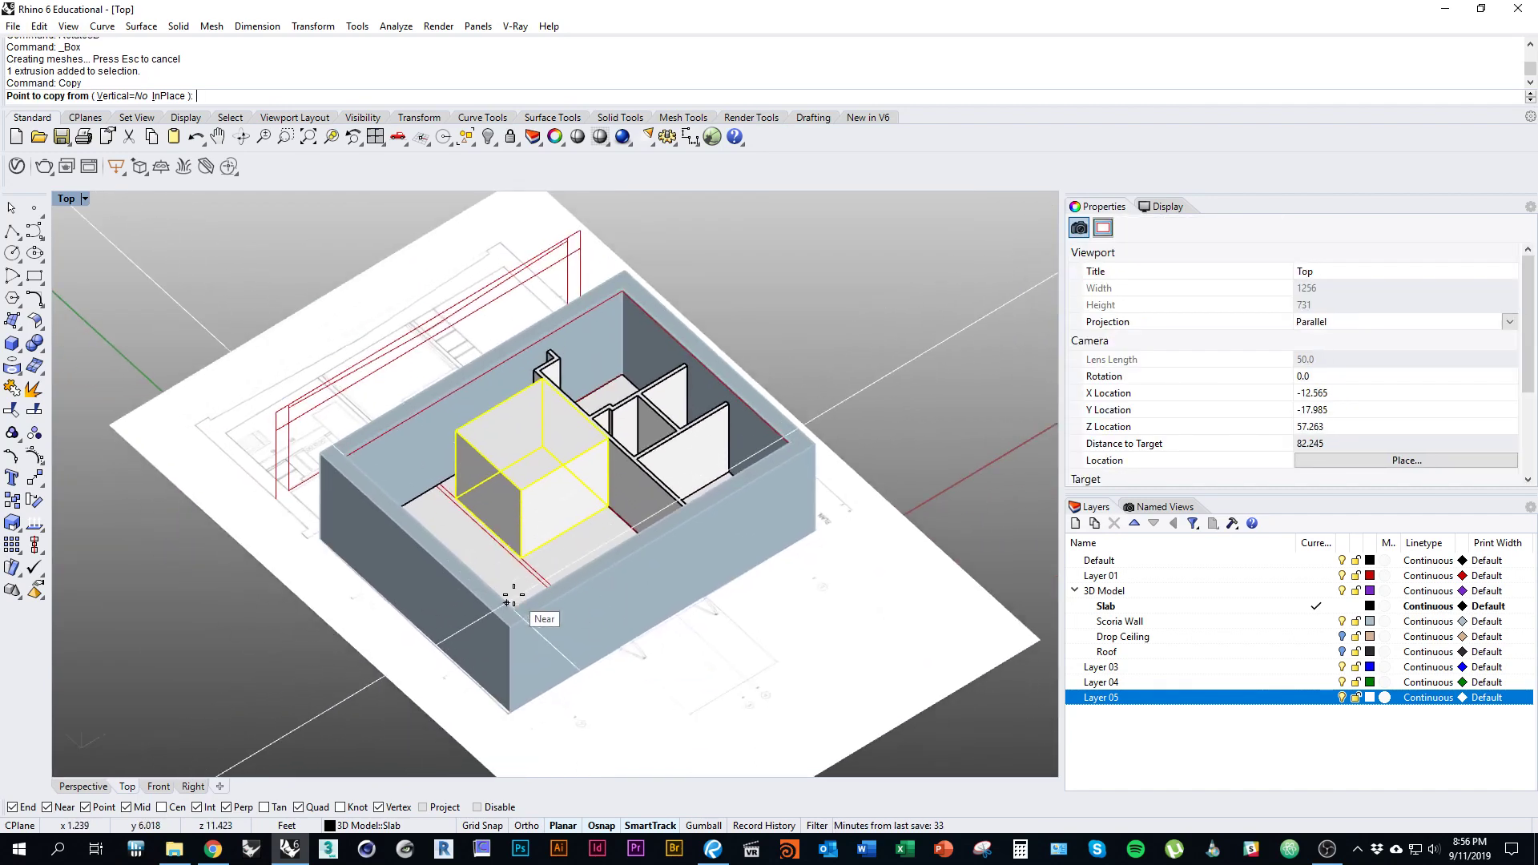
right_click_drag(211, 679, 192, 560)
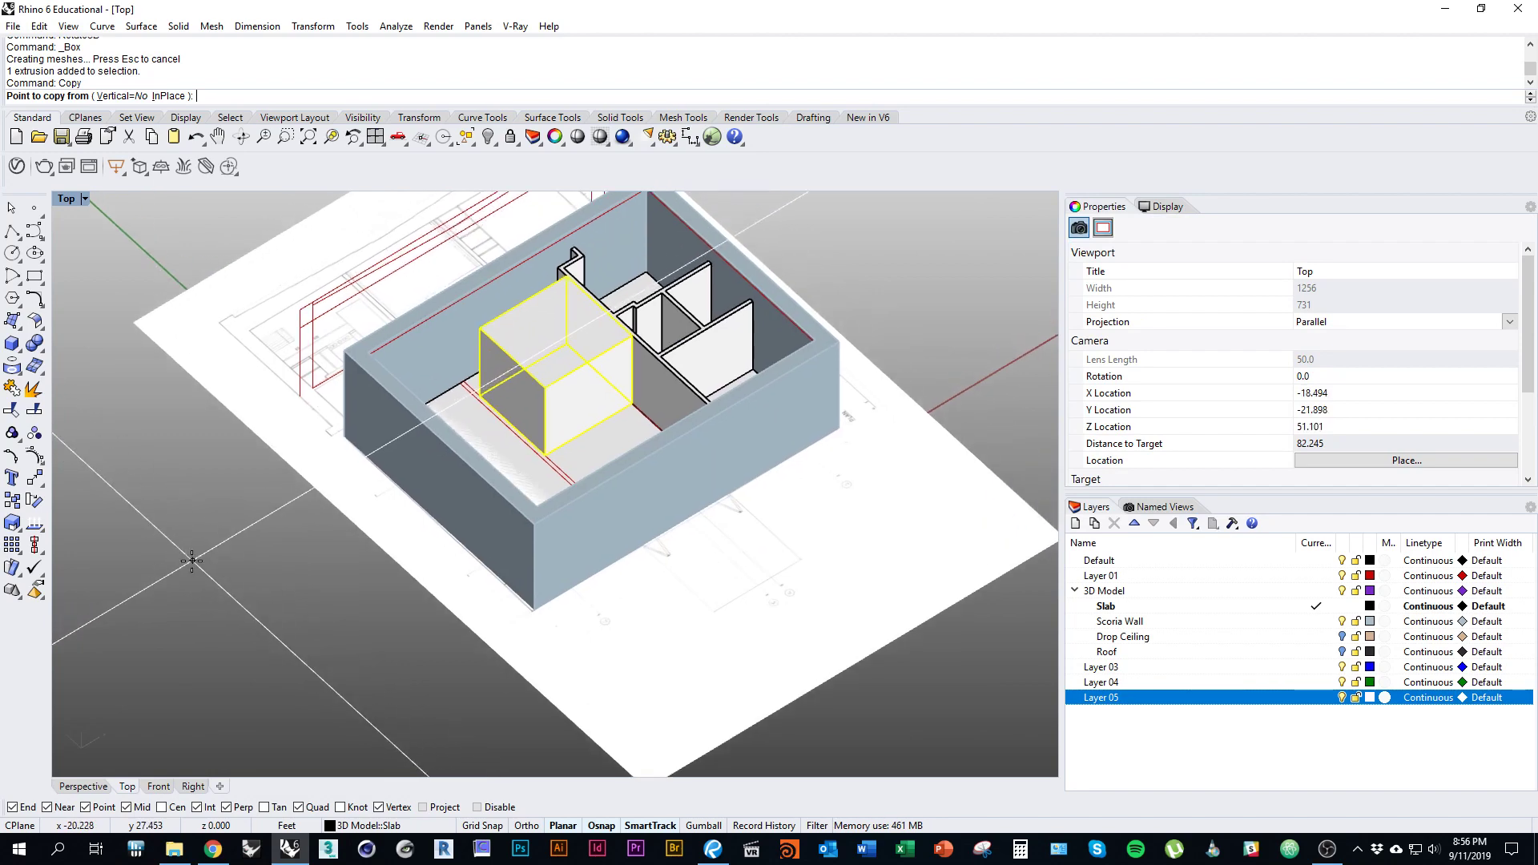
left_click(164, 525)
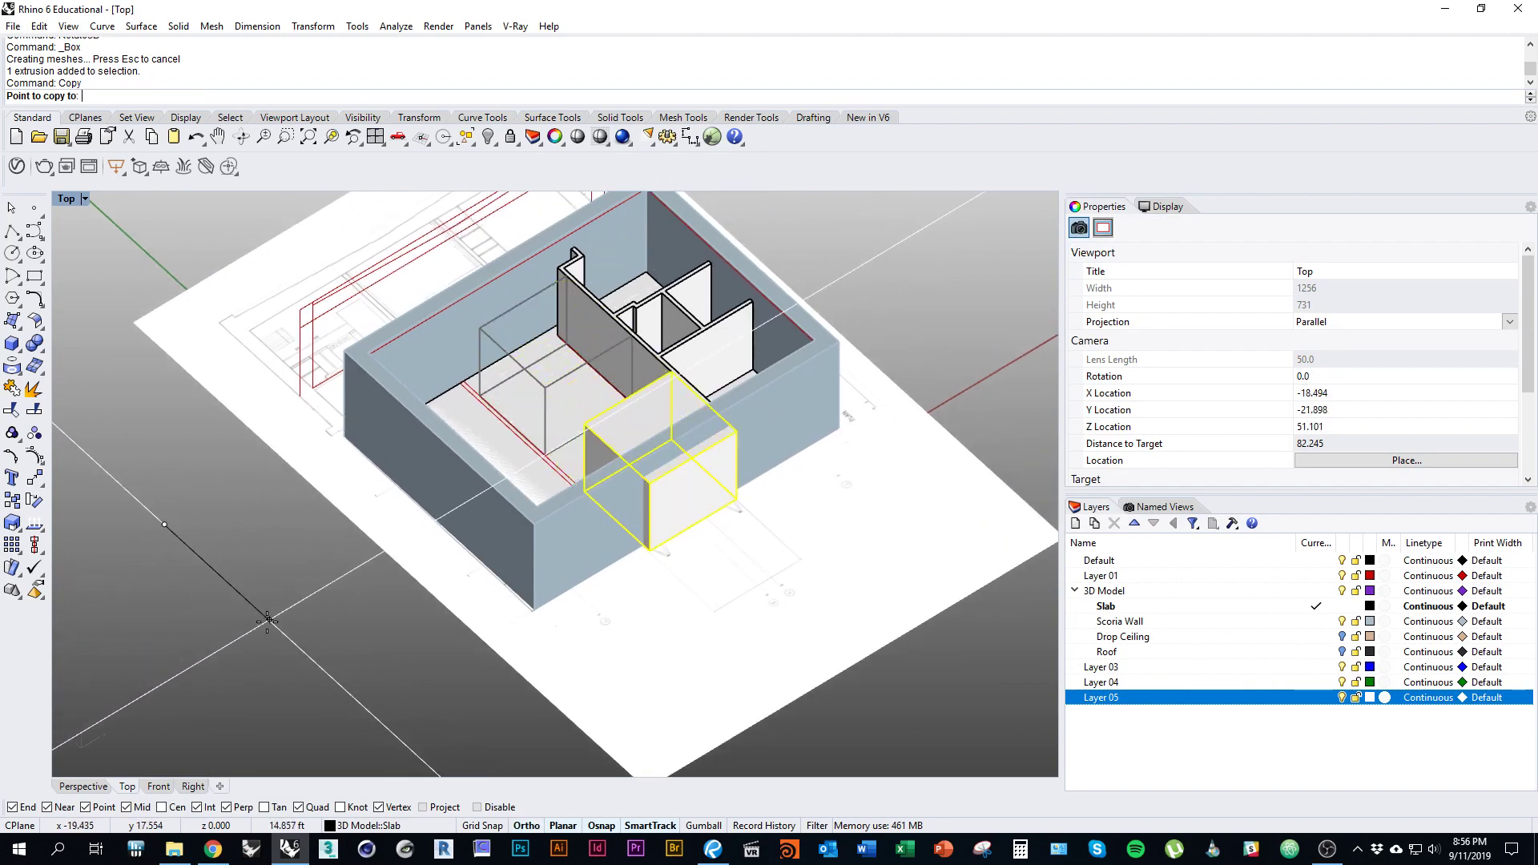
left_click(288, 638)
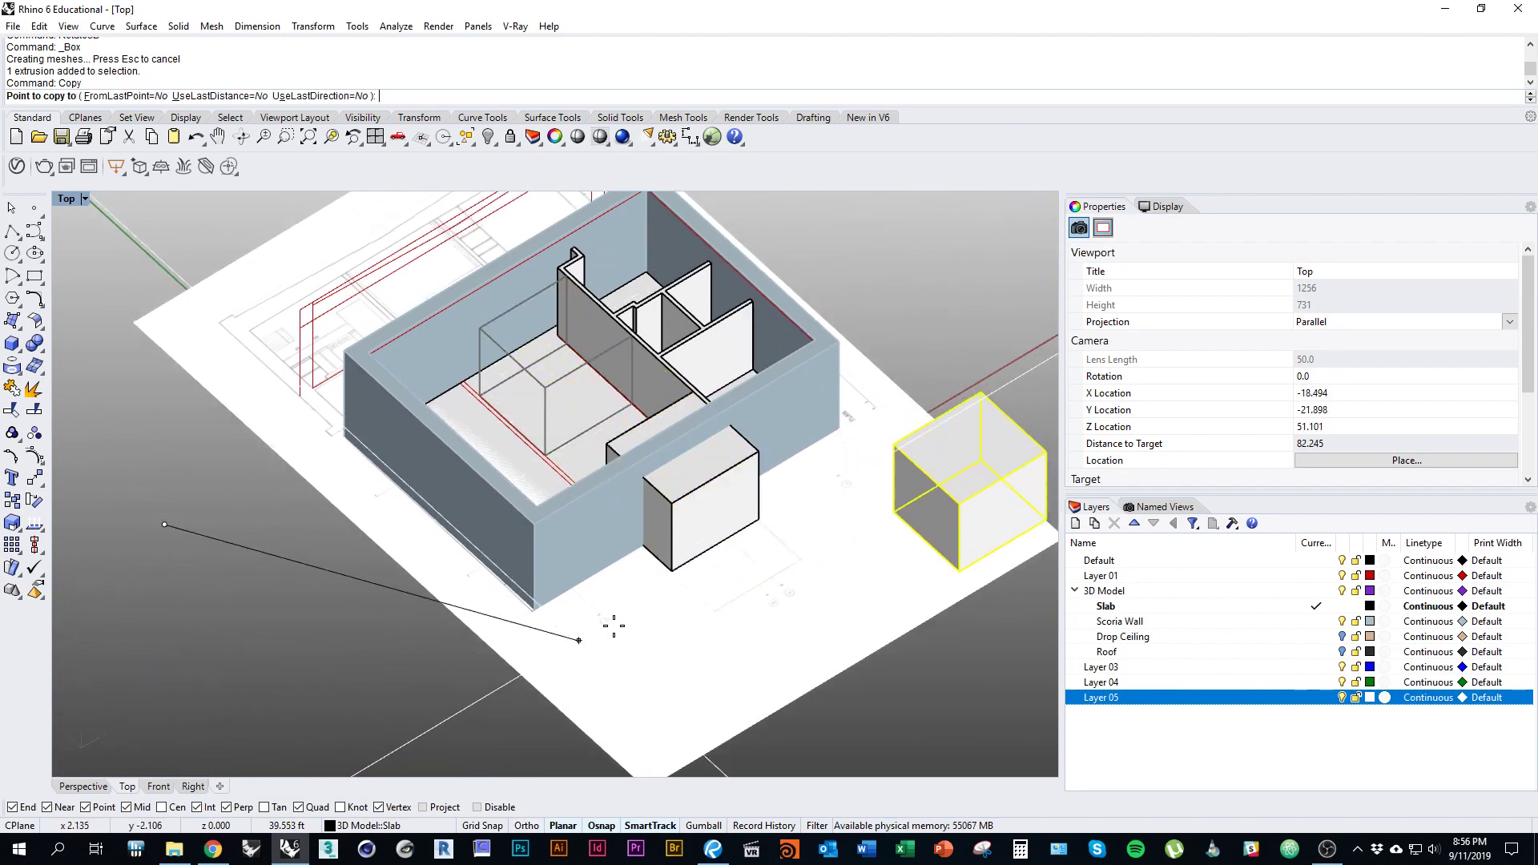
right_click(614, 626)
Step: Inspect the copied box's position relative to the upright section curves and the low-block polyline
right_click_drag(705, 566, 591, 565, "ctrl+shift")
left_click(662, 530)
scroll(536, 467, "up", 2)
left_click(576, 518)
left_click_drag(656, 620, 637, 545)
right_click_drag(602, 407, 295, 414, "ctrl+shift")
scroll(547, 449, "up", 2)
right_click_drag(507, 415, 546, 455, "ctrl+shift")
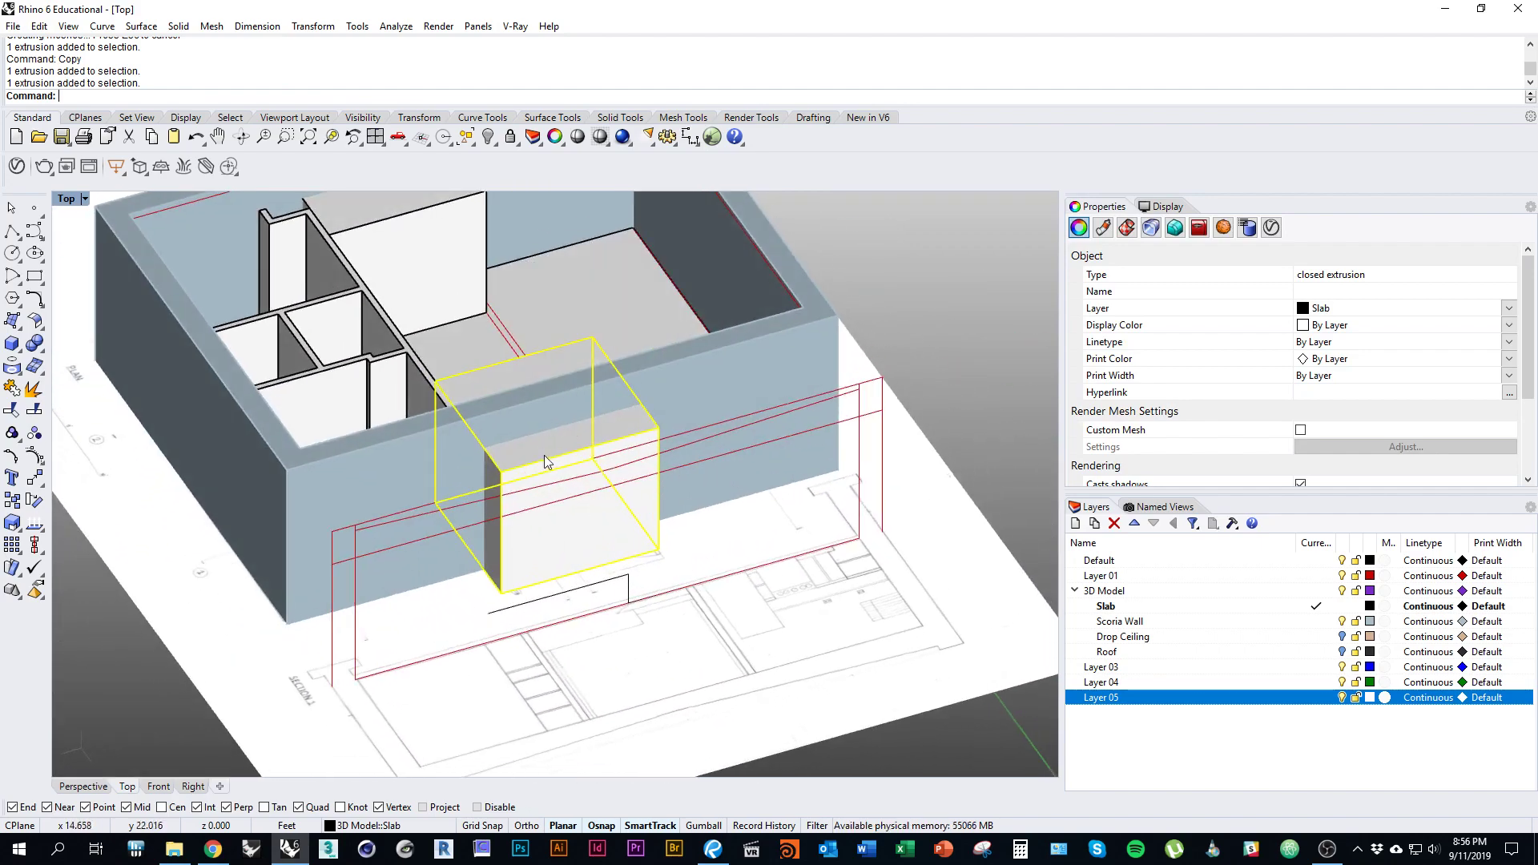
left_click(792, 373)
right_click_drag(742, 478, 789, 435)
Step: Extrude the upright low-block polyline with ExtrudeCrv into a stepped surface that passes completely through the copied box
left_click(676, 538)
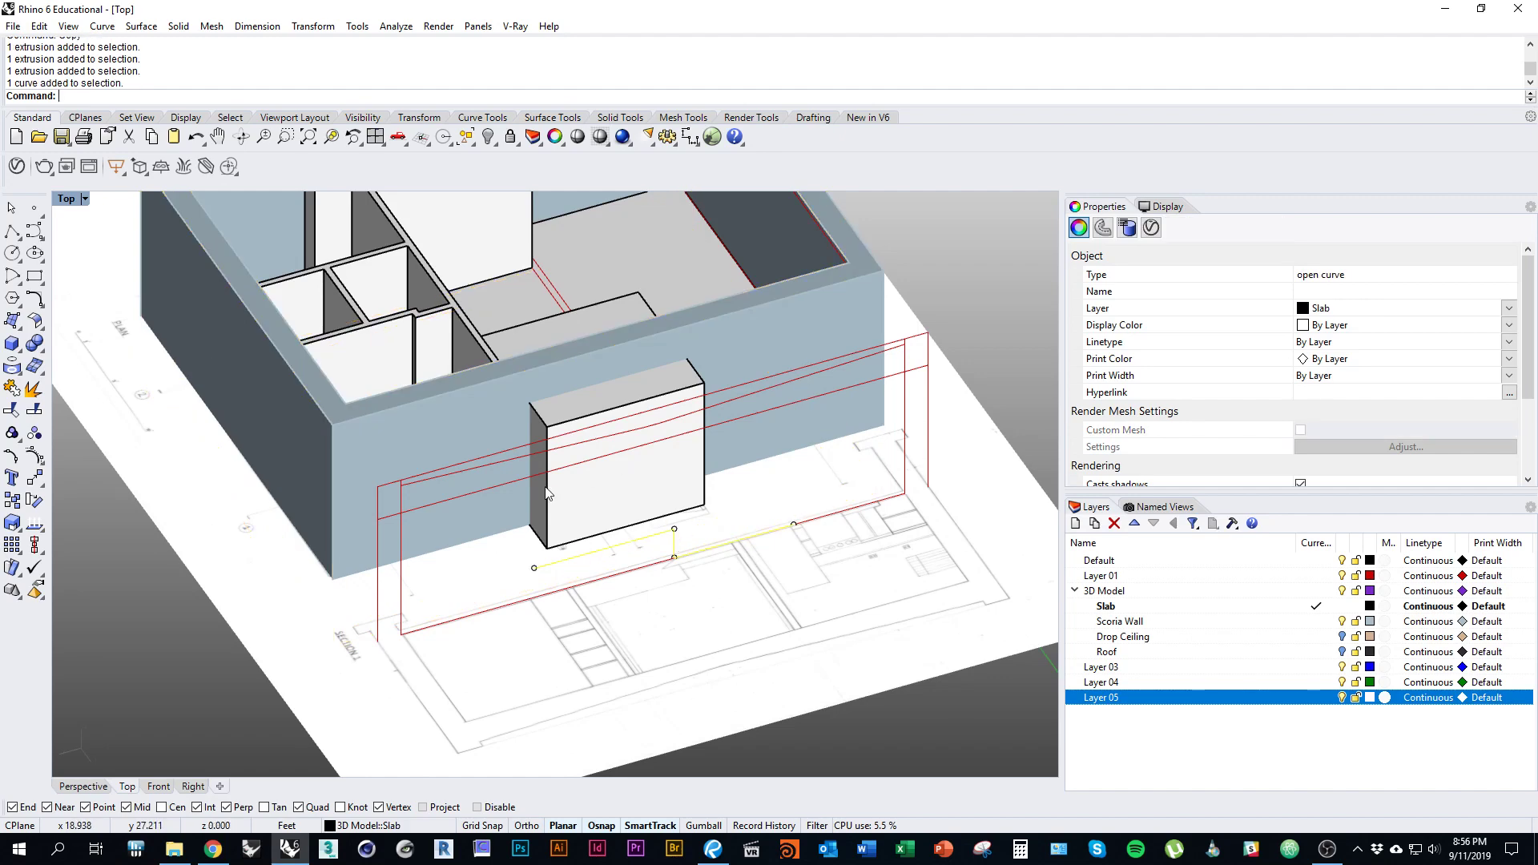
scroll(701, 584, "up", 2)
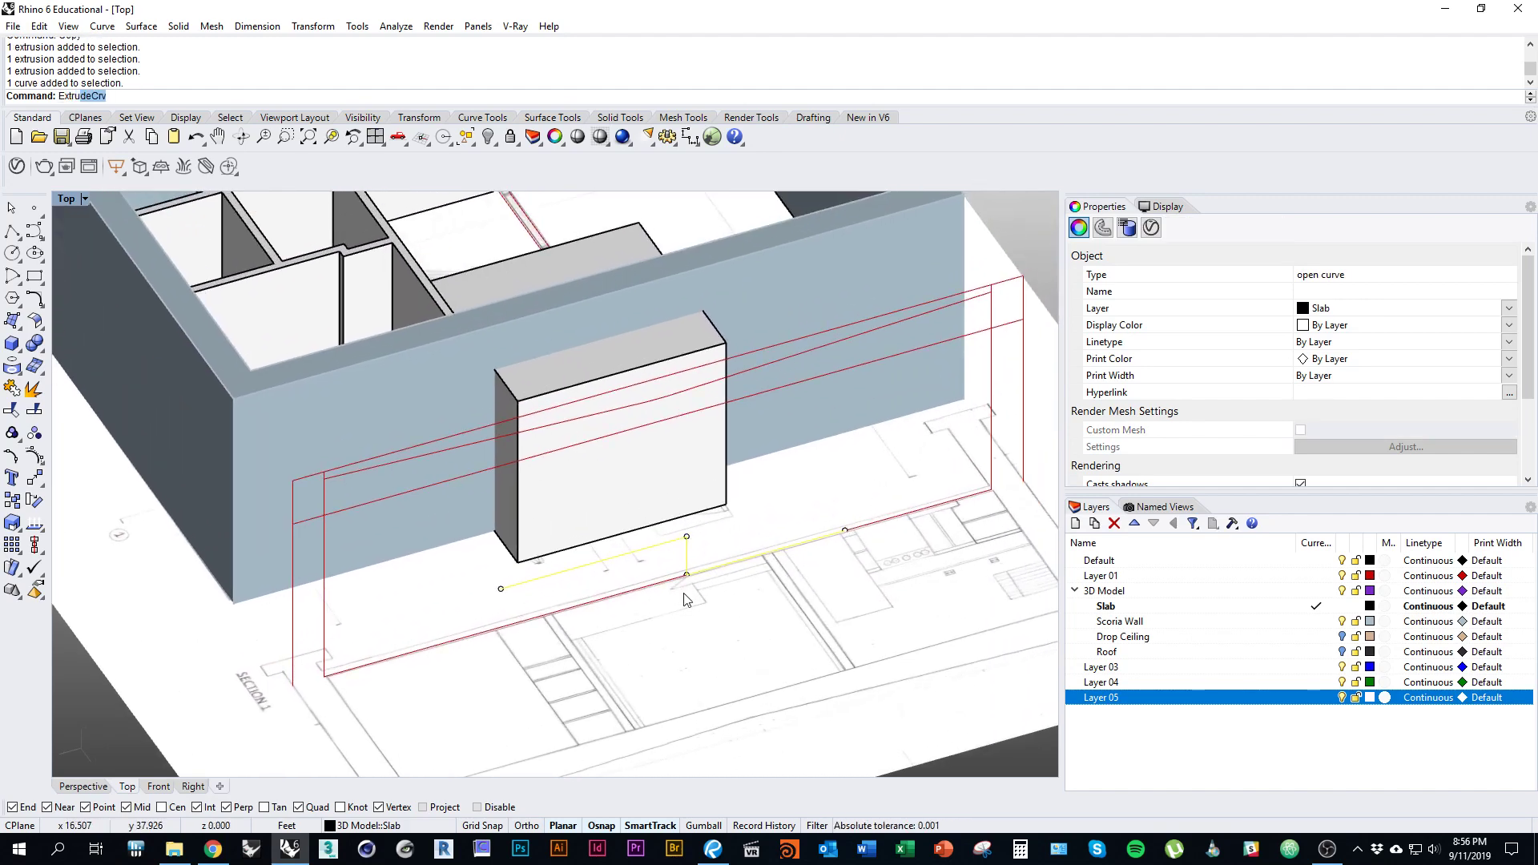
type("Extru")
key("Return")
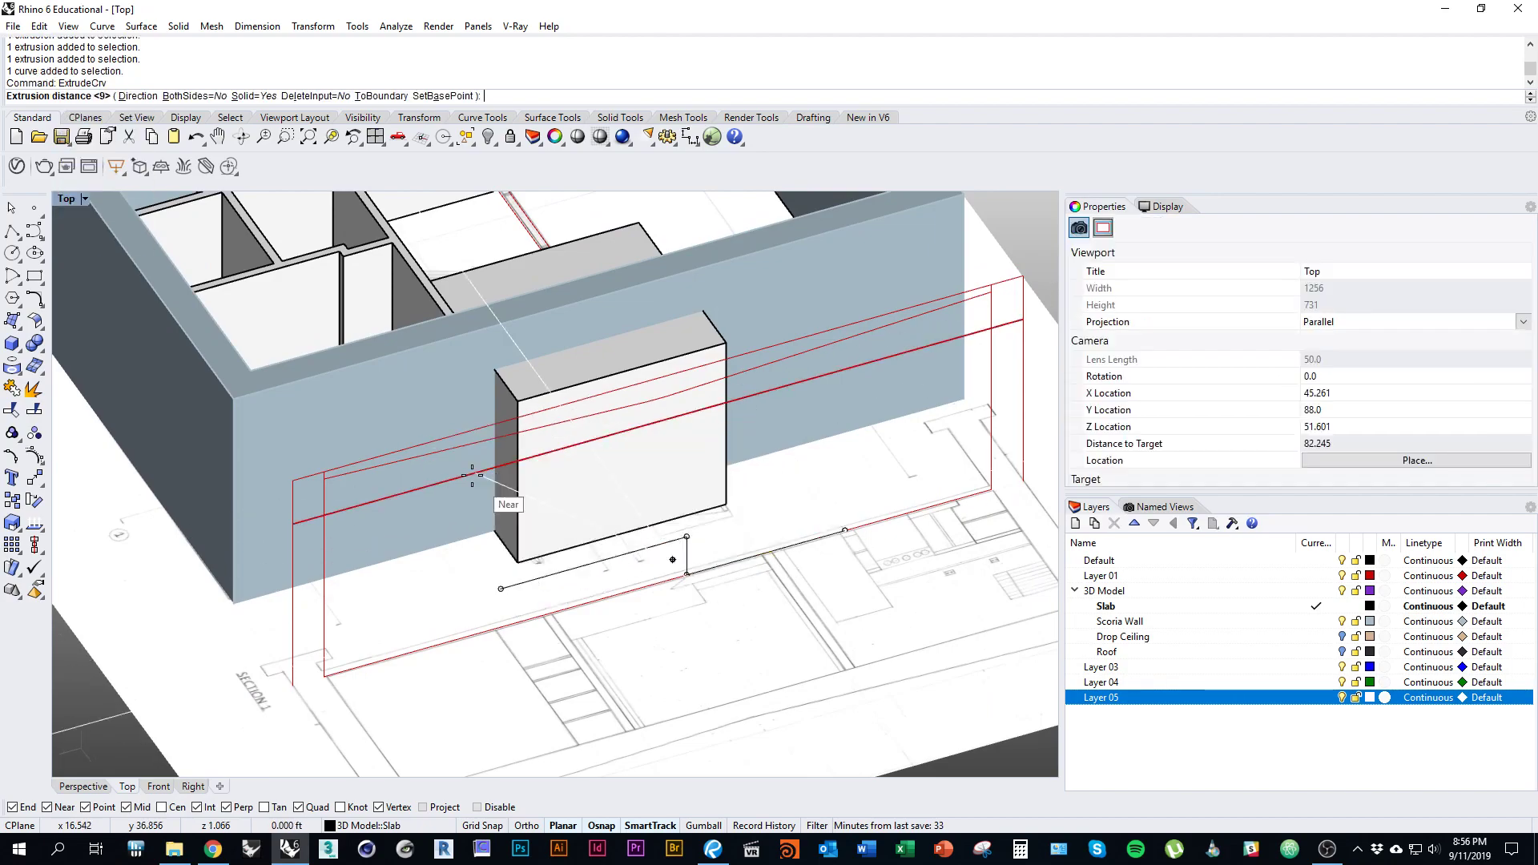
right_click_drag(472, 475, 791, 510, "ctrl+shift")
left_click(337, 522)
mouse_move(808, 400)
right_mouse_down()
mouse_move(635, 457)
mouse_move(542, 508)
mouse_move(357, 429)
mouse_move(328, 461)
right_mouse_up()
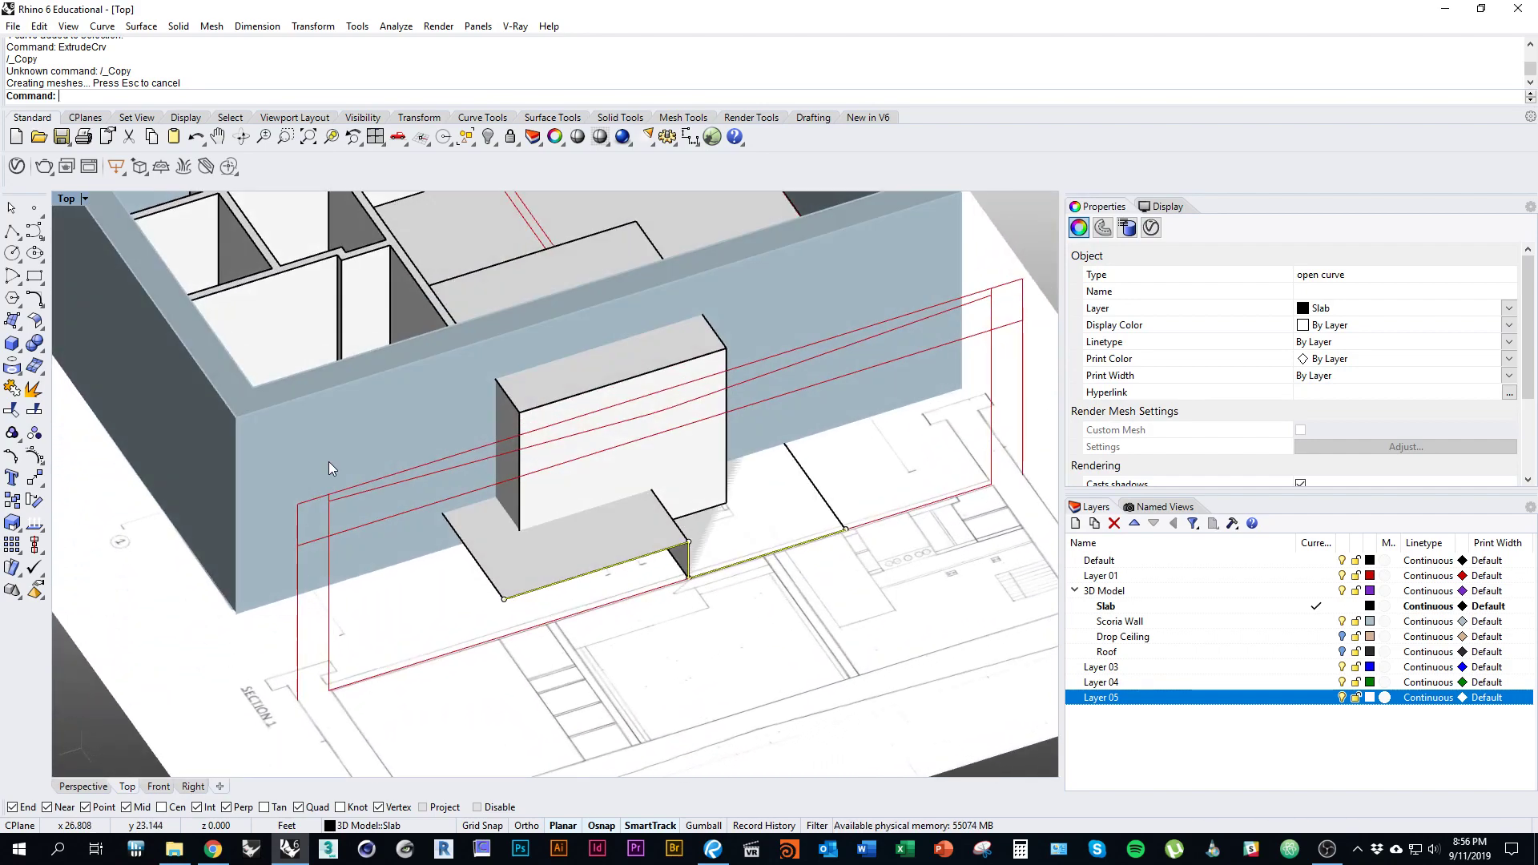
Step: Delete the polyline used for the extrusion and turn off Layer 05 with the scanned drawing
type("d")
key("Return")
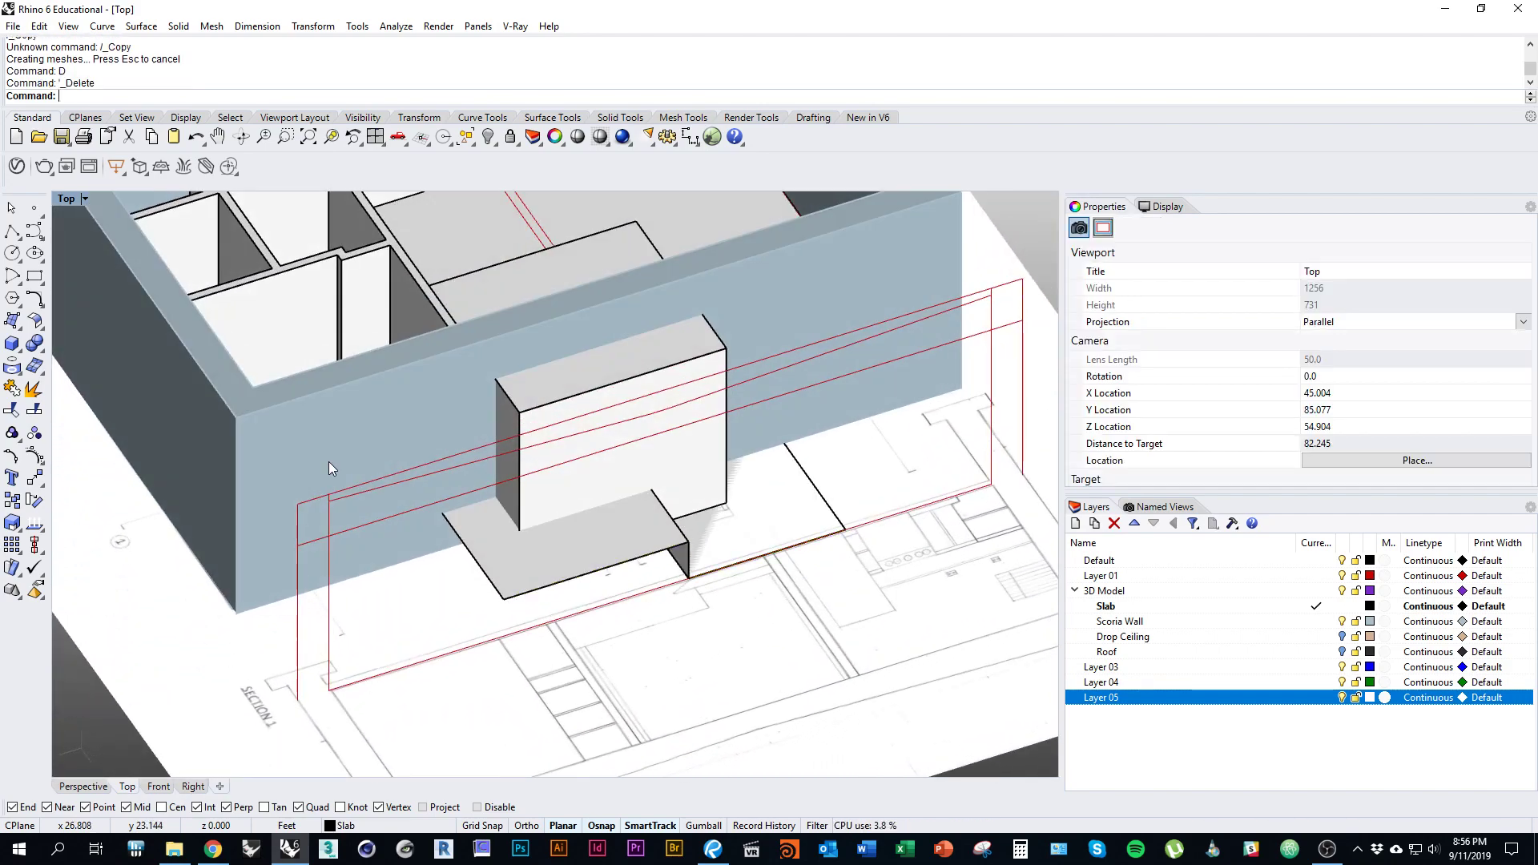
scroll(444, 561, "down", 4)
scroll(532, 527, "up", 3)
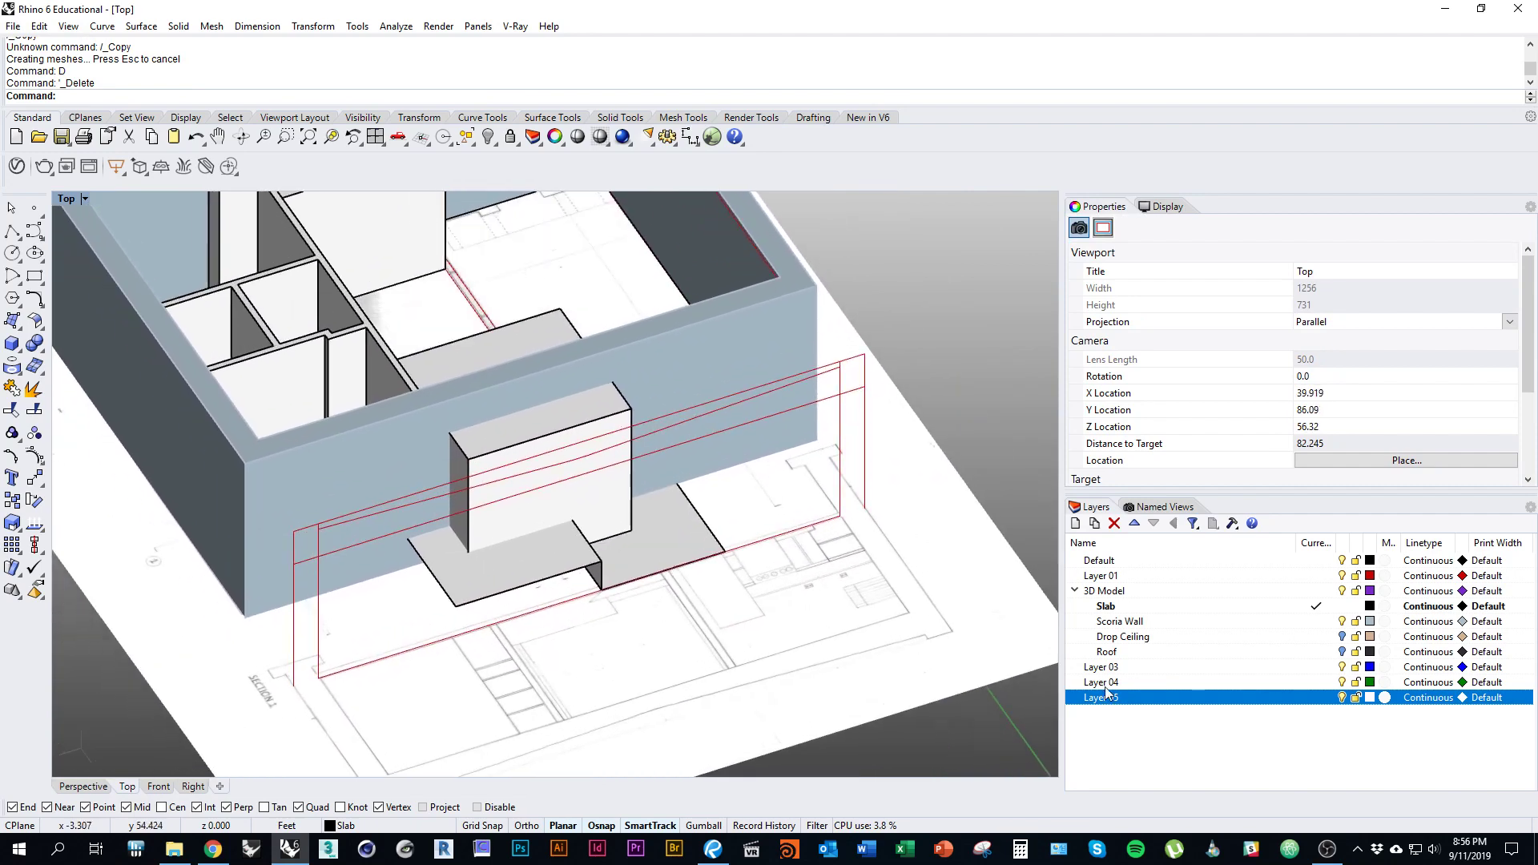
left_click(1342, 697)
scroll(938, 681, "down", 3)
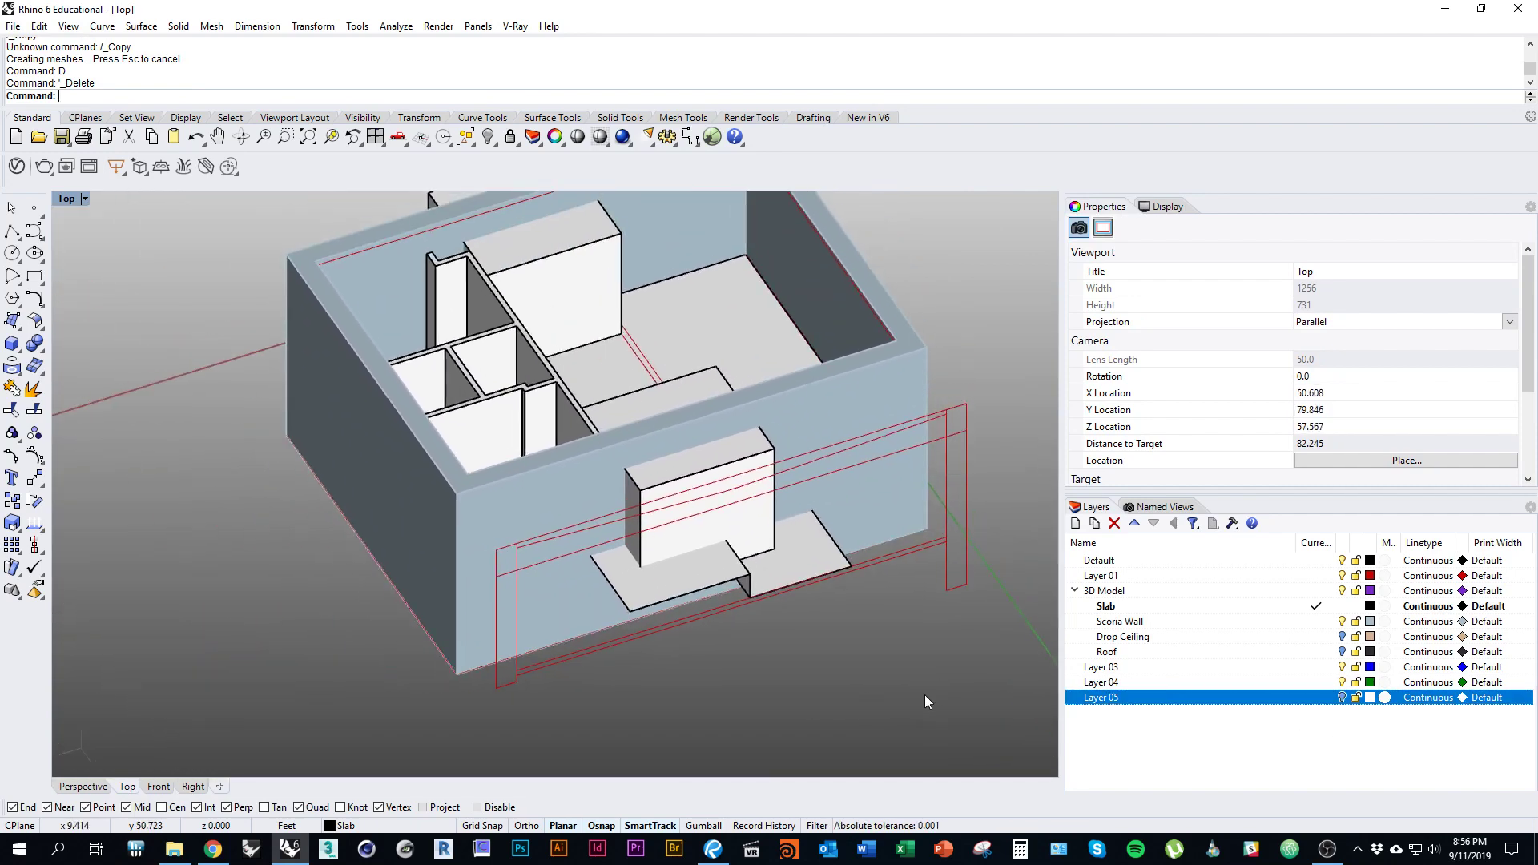
scroll(654, 623, "up", 5)
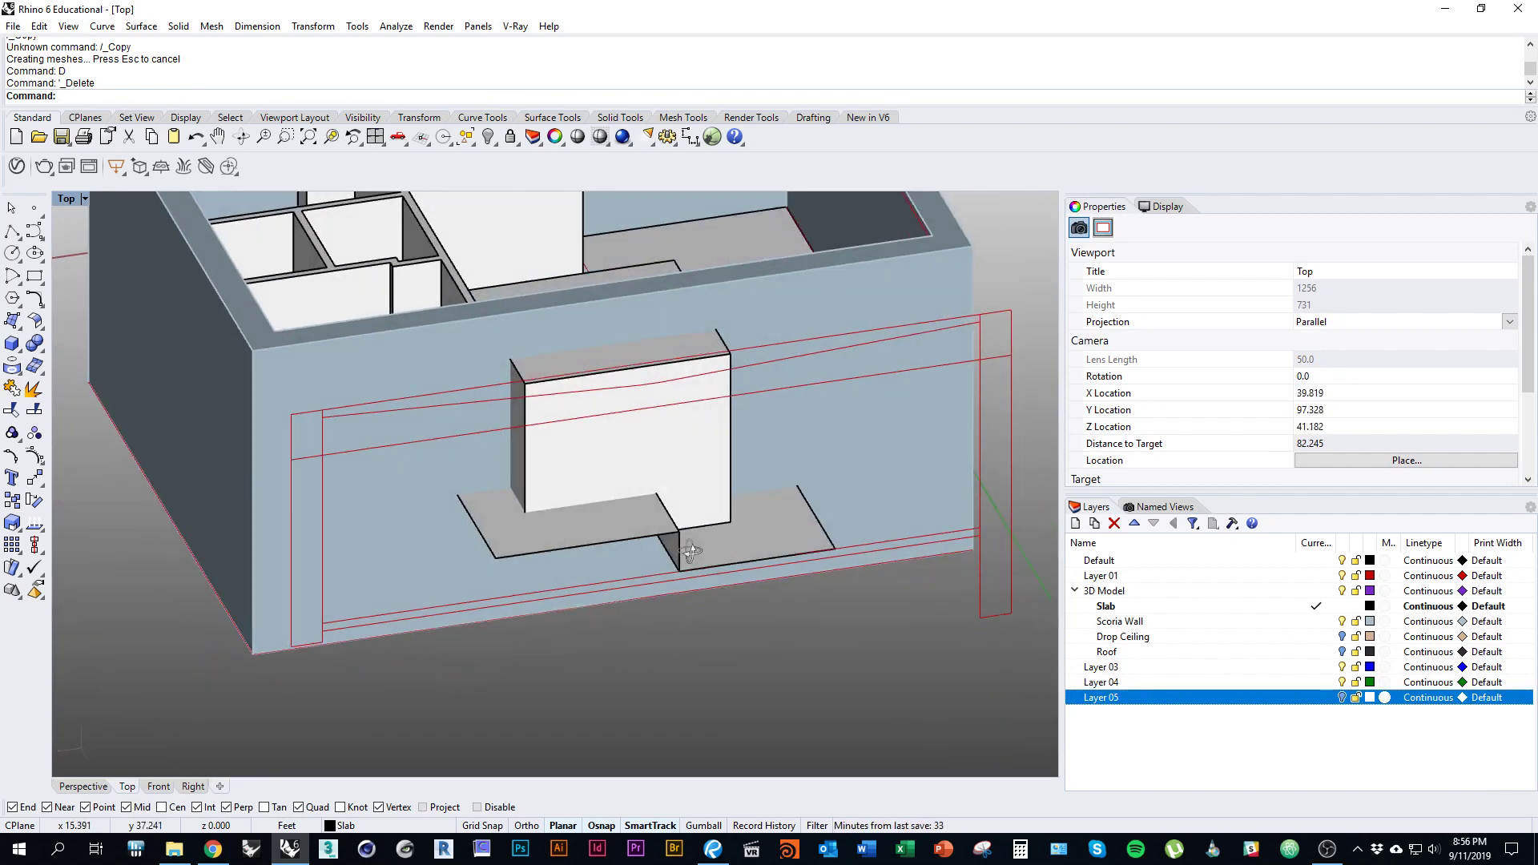
Step: Isolate the stepped surface and the copied box by inverting their selection and hiding everything else
left_click(814, 625)
scroll(811, 593, "up", 3)
right_click_drag(808, 546, 719, 479)
right_click_drag(672, 410, 646, 548, "ctrl+shift")
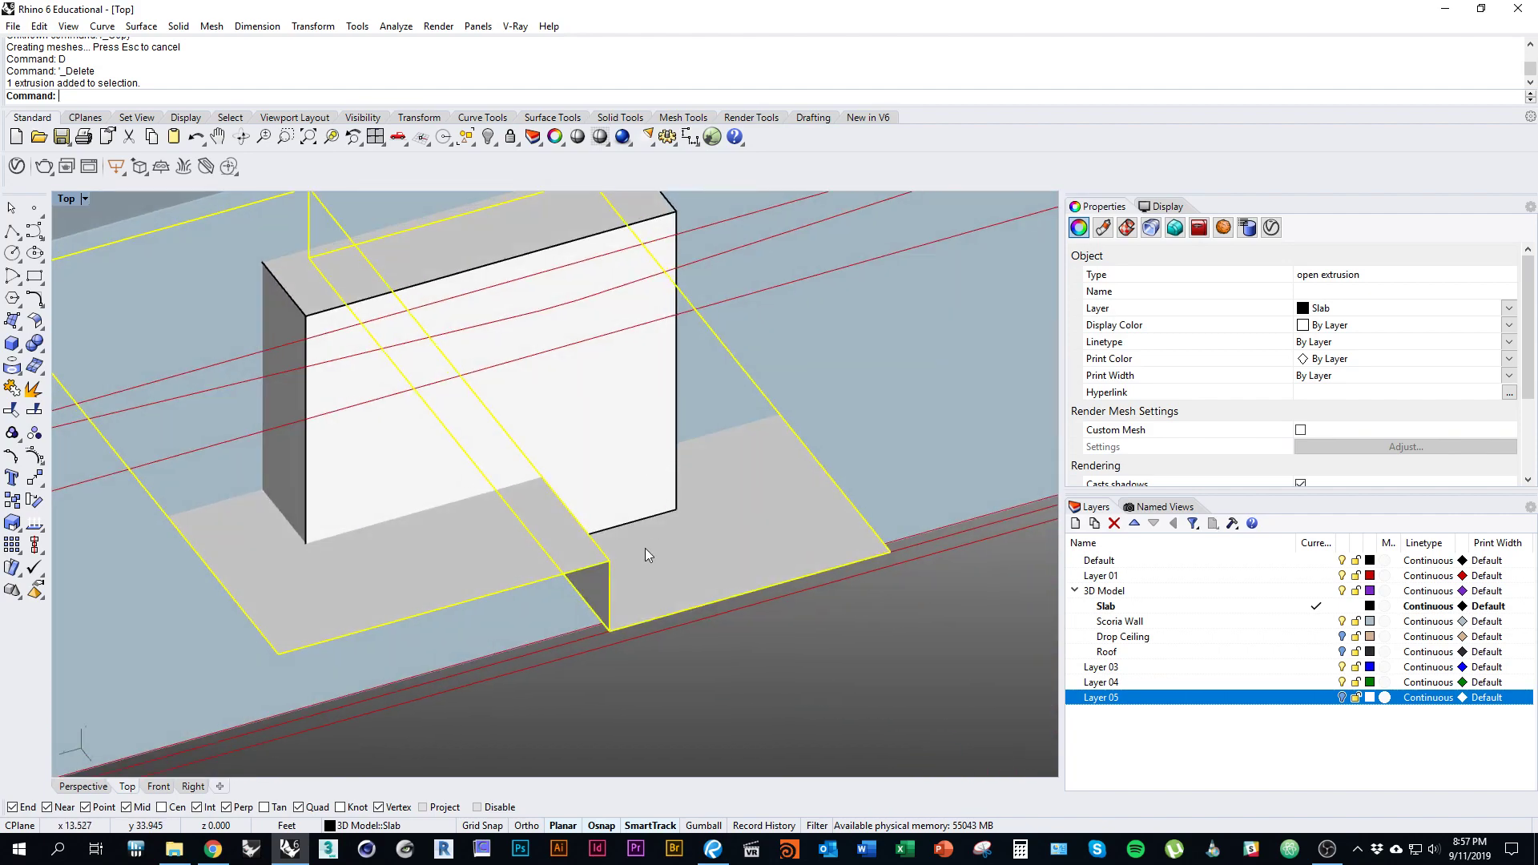
scroll(357, 544, "down", 4)
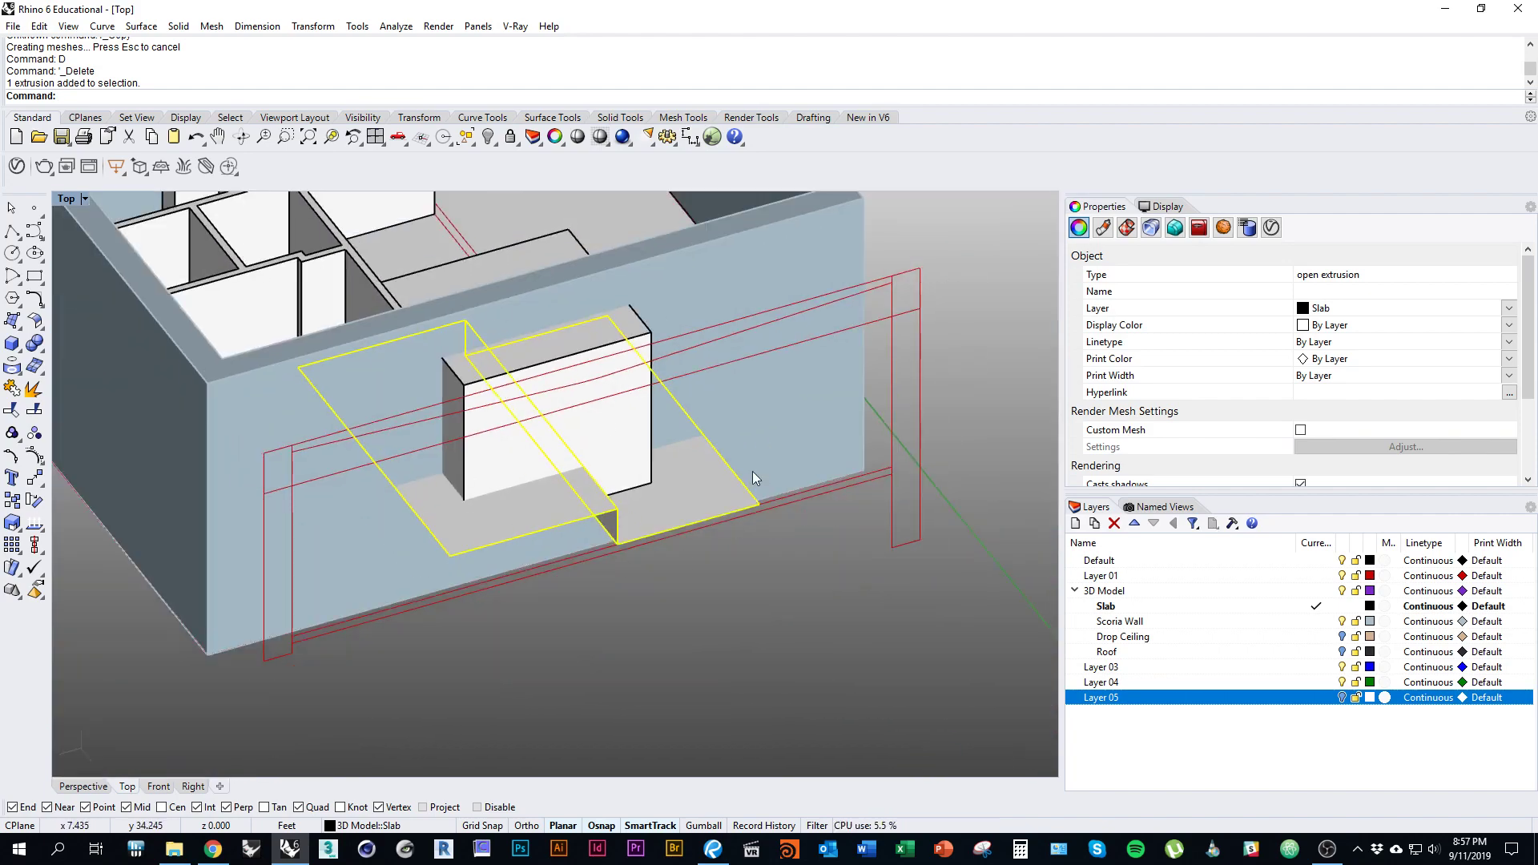
right_click_drag(504, 483, 491, 522)
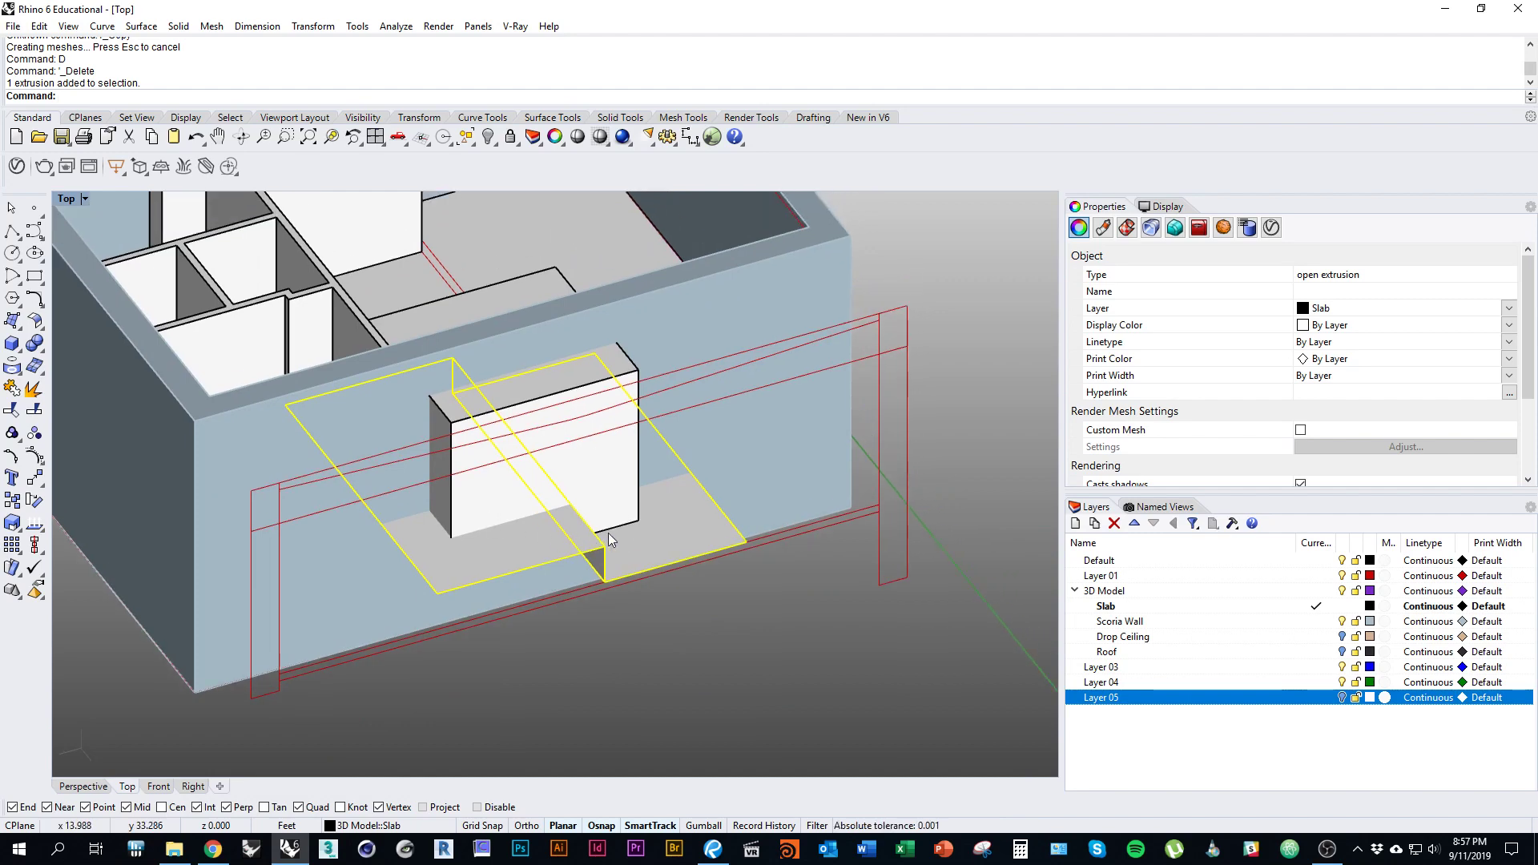
left_click(597, 466, "shift")
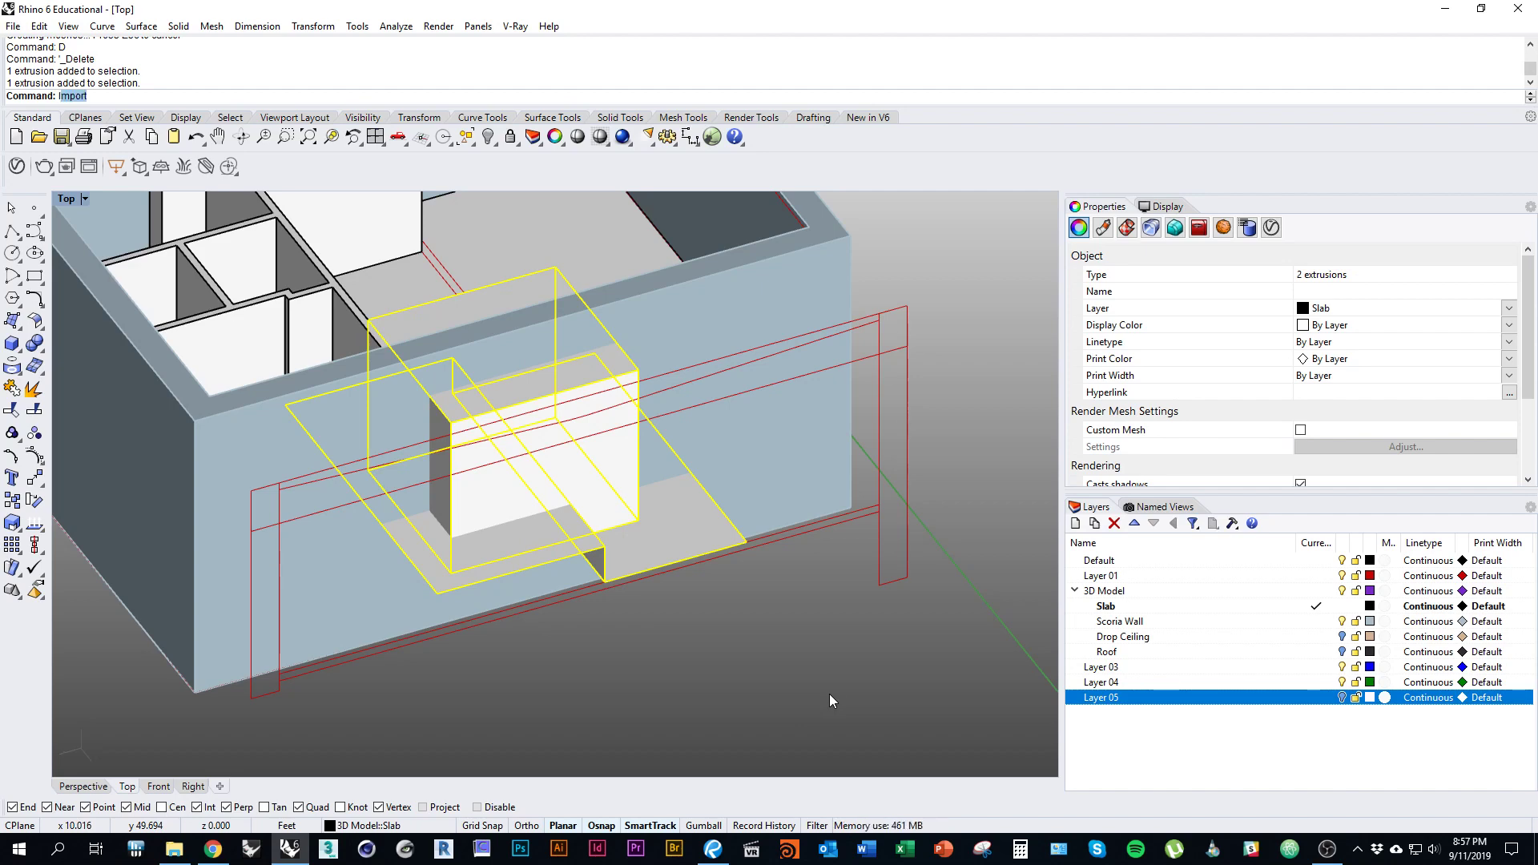
type("Invert")
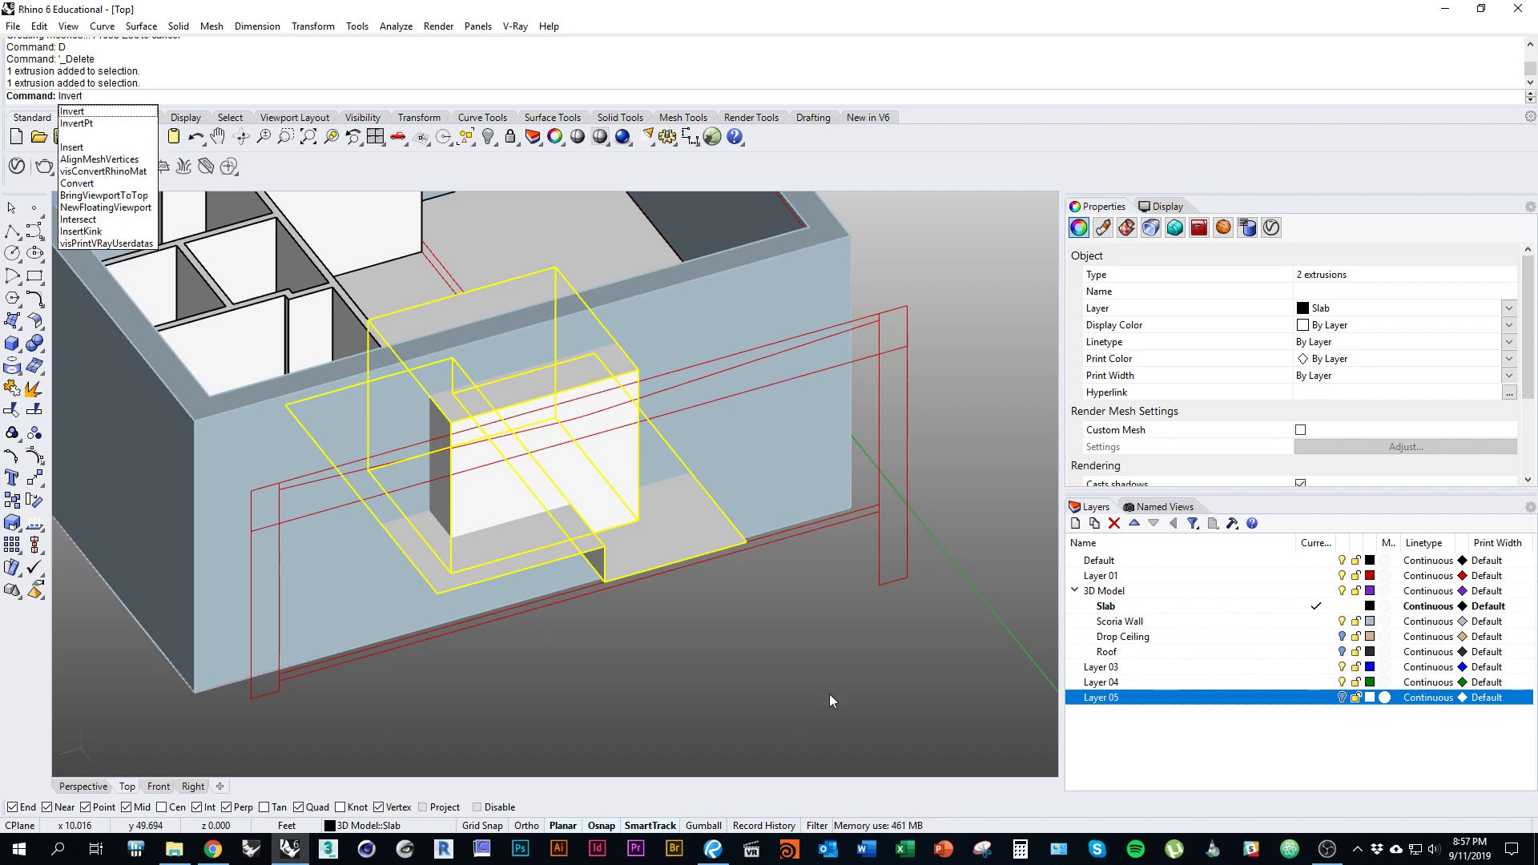
key("Return")
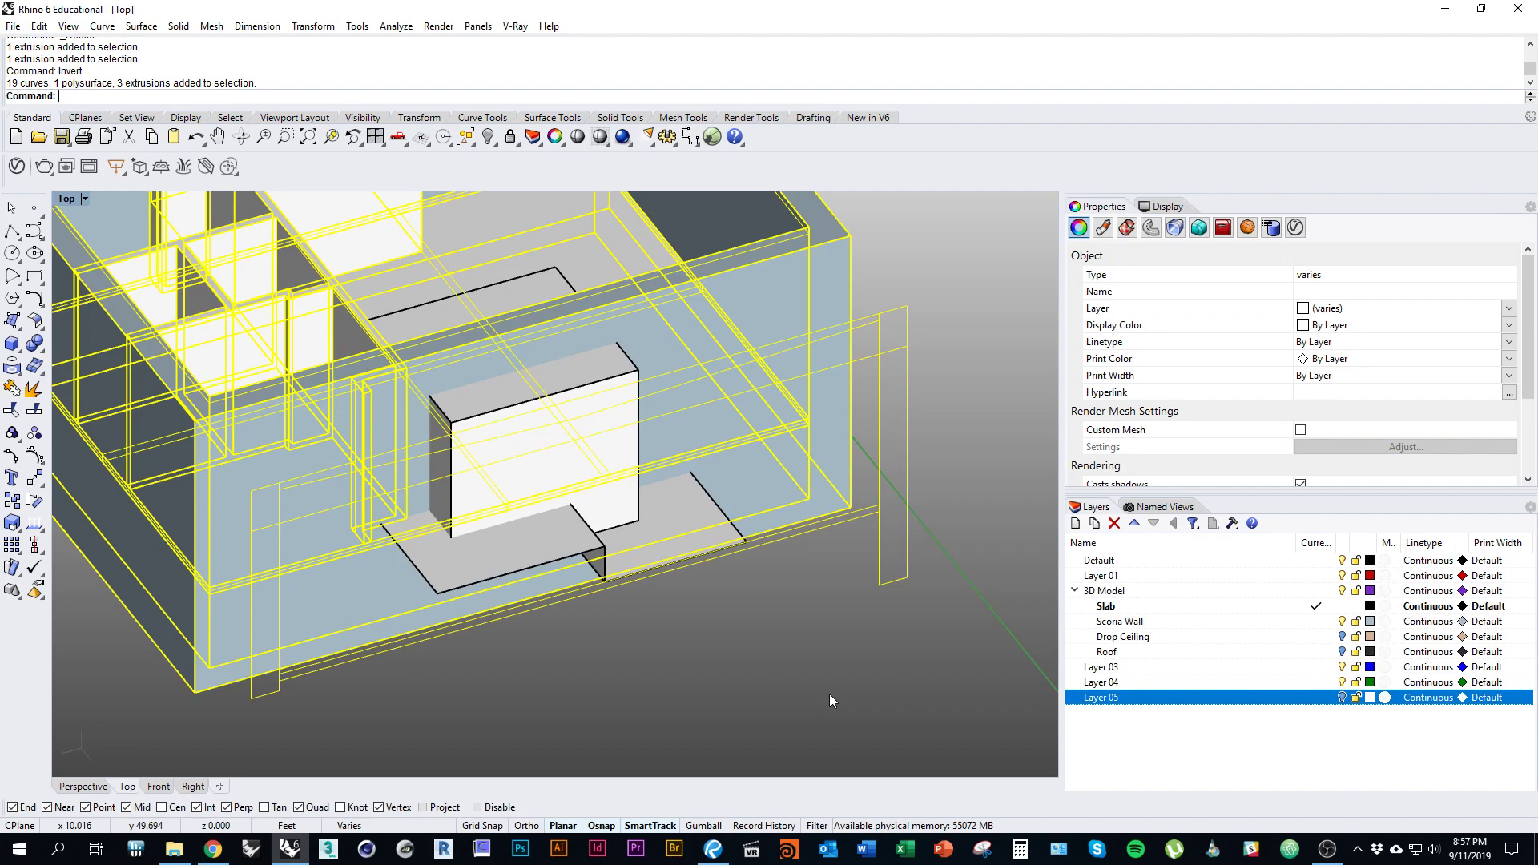
type("Hide")
key("Return")
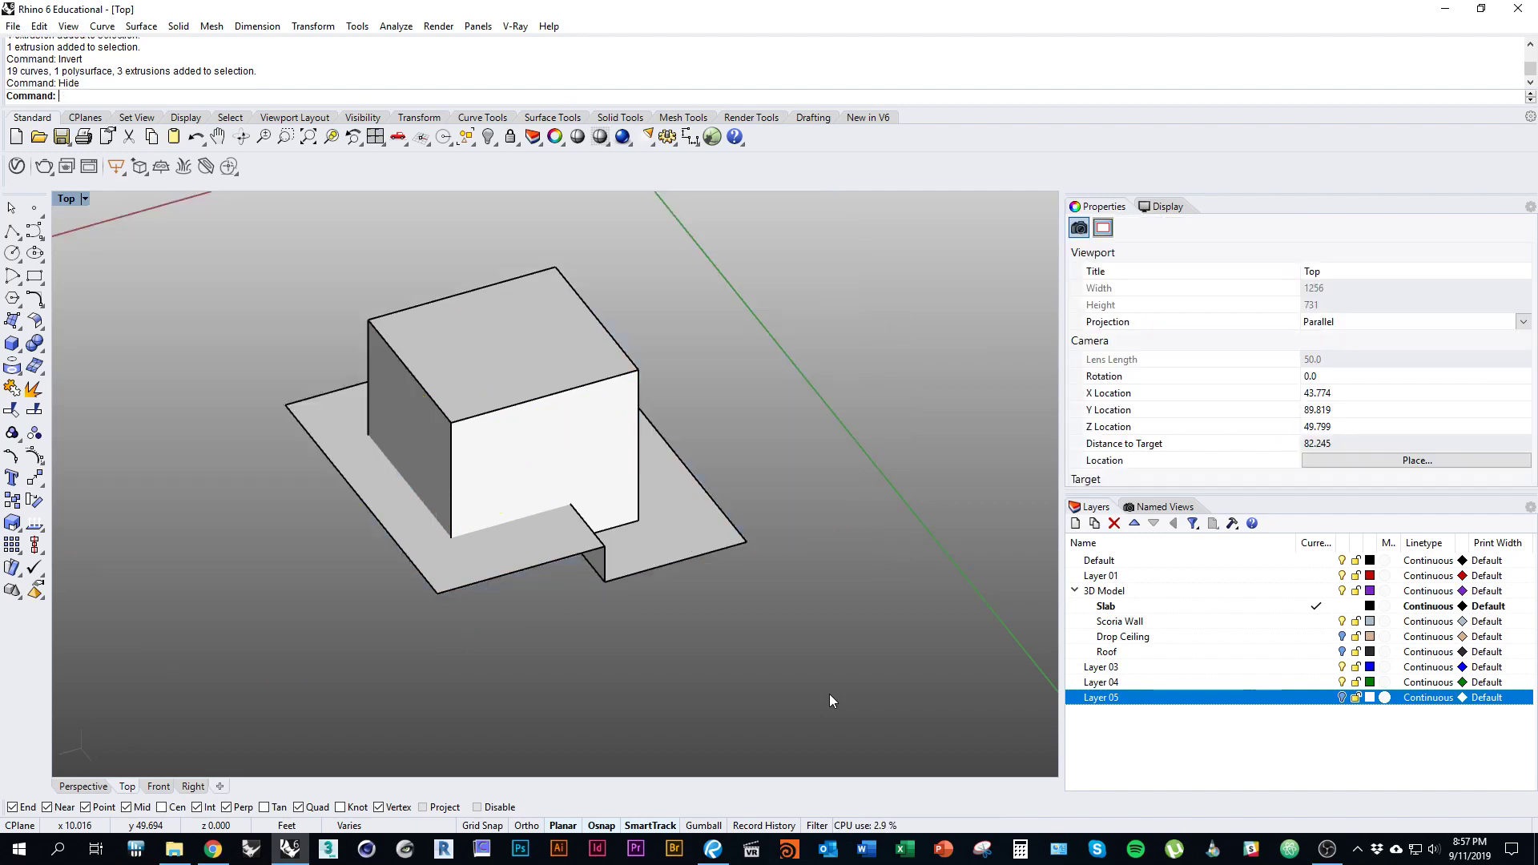
Step: Trim away the part of the box below the stepped surface, using that surface as the cutter
right_click_drag(392, 355, 745, 653, "ctrl+shift")
scroll(671, 604, "up", 11)
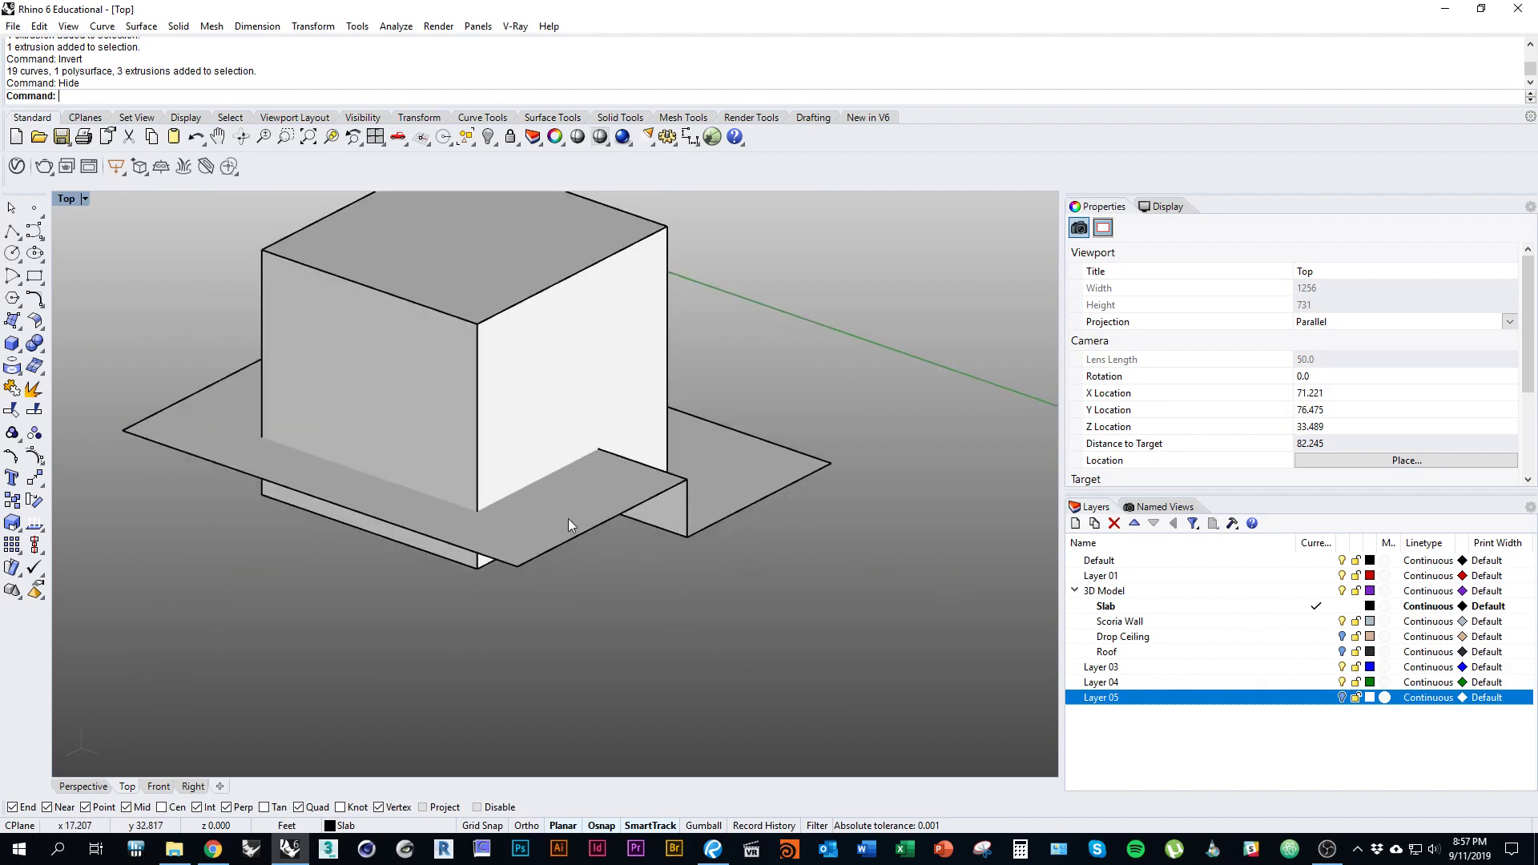
left_click(569, 522)
right_click_drag(521, 682, 680, 555, "ctrl+shift")
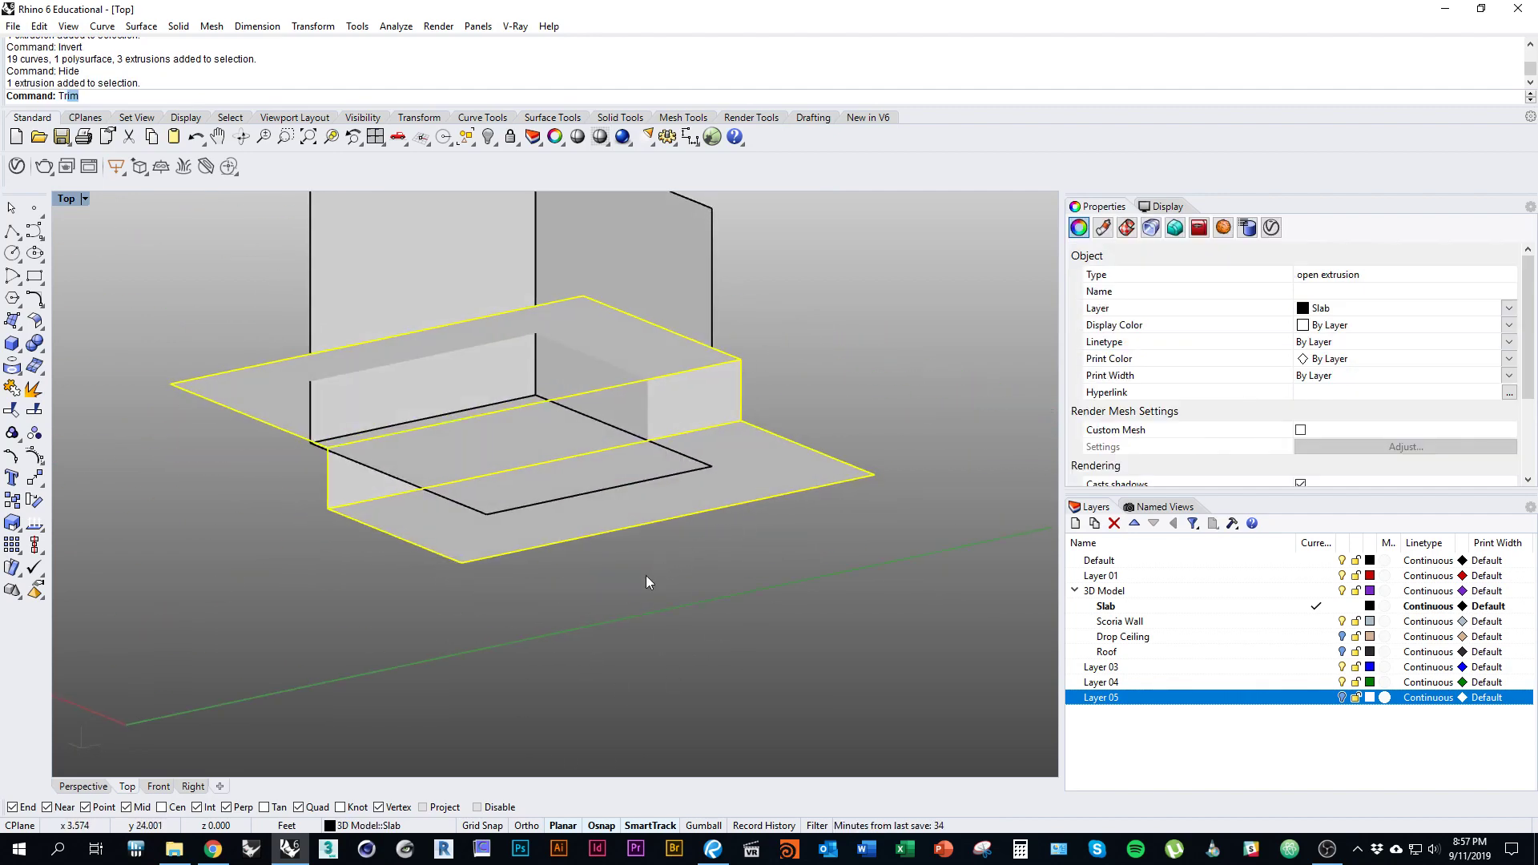
type("T")
key("Return")
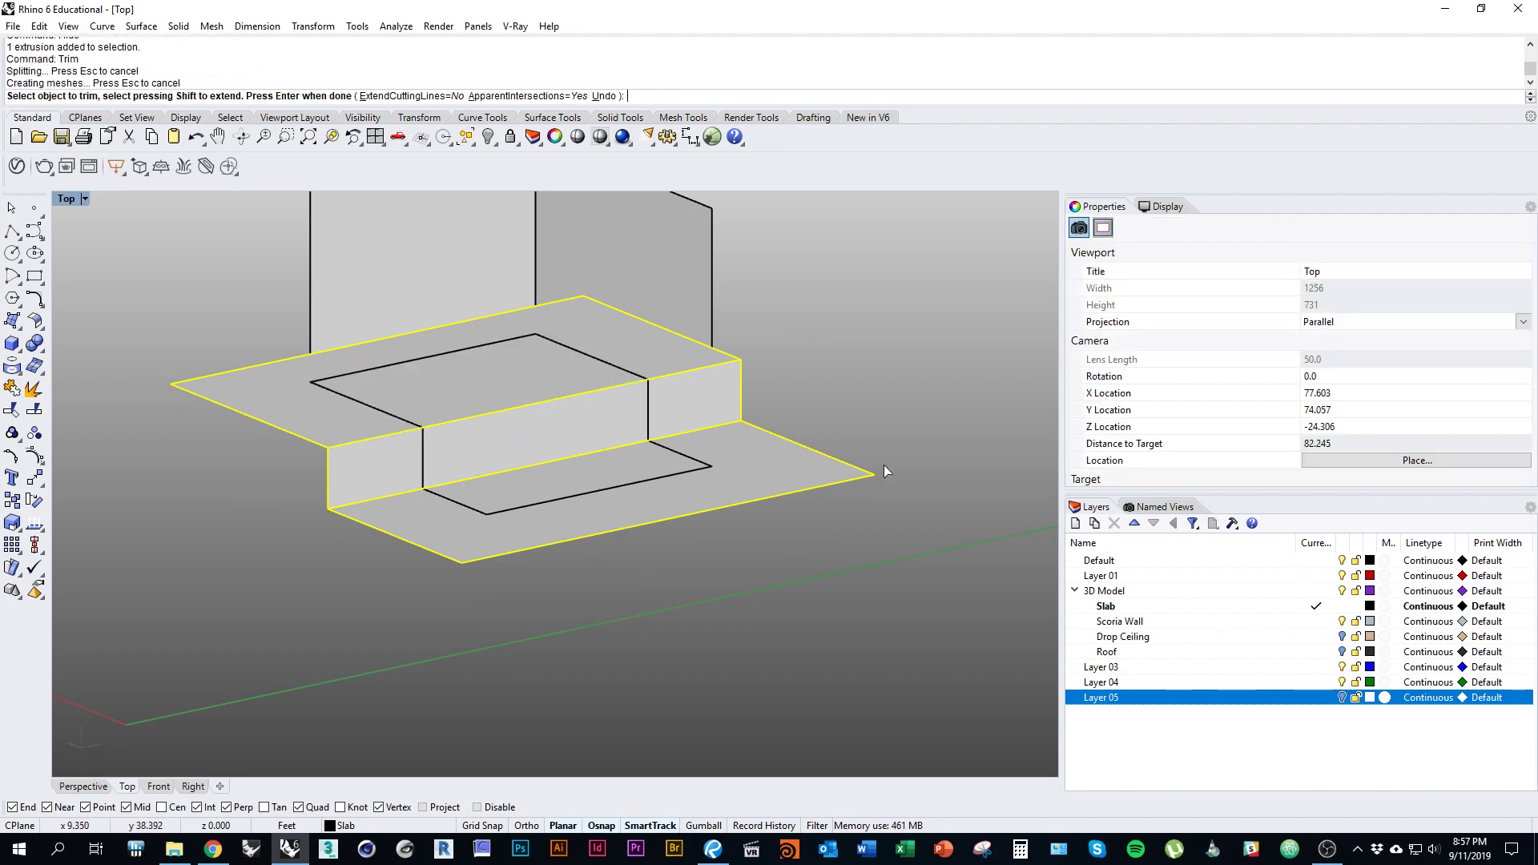
right_click_drag(885, 471, 617, 633, "ctrl+shift")
key("Return")
Step: Trim off the stepped surface's excess outside the box, using the trimmed box as the cutter
left_click(614, 350)
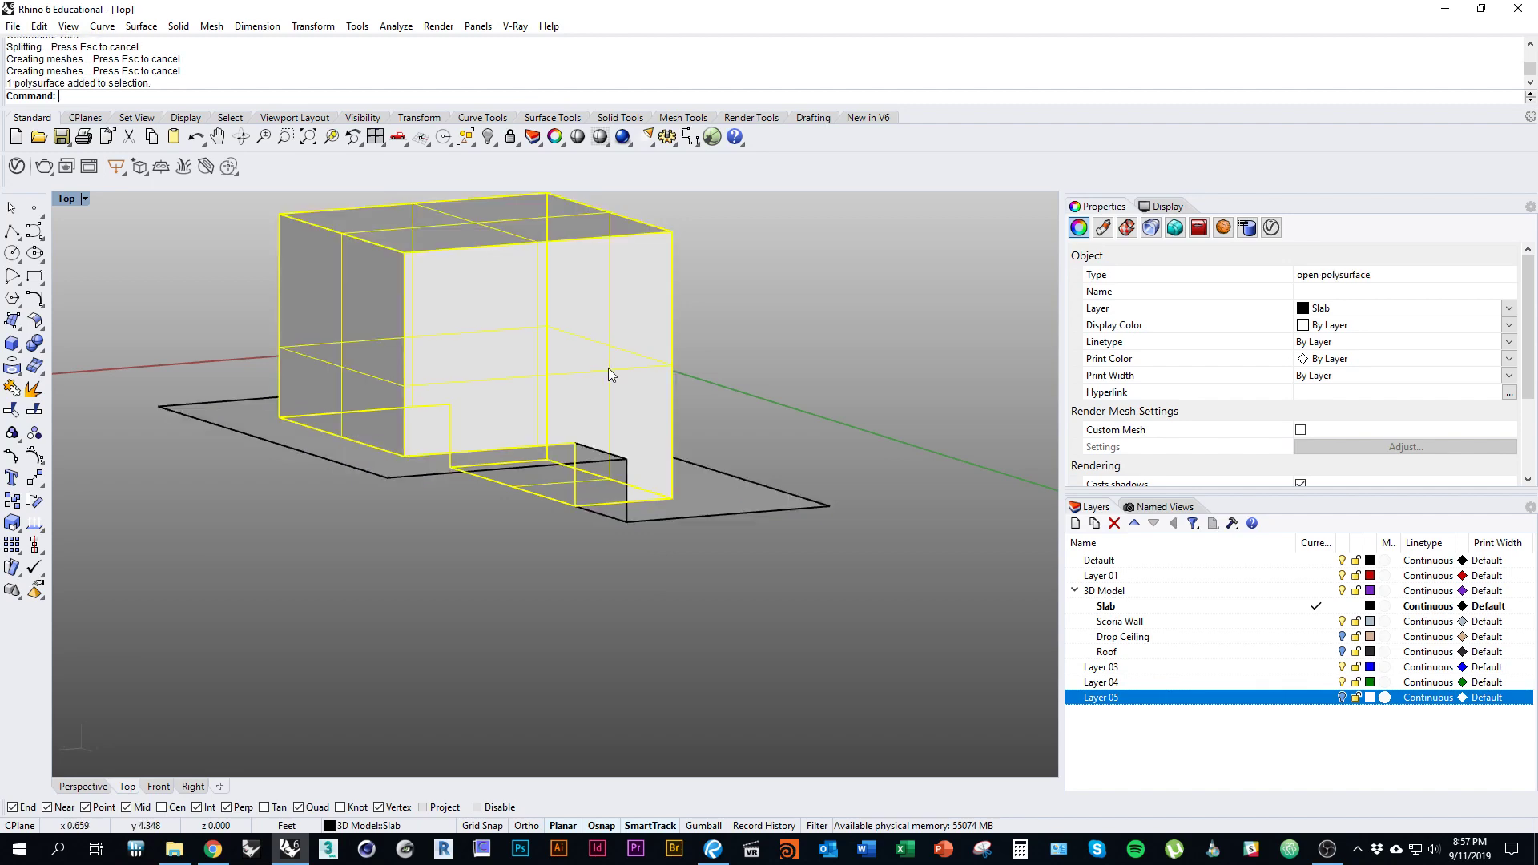
right_click_drag(611, 374, 694, 571)
key("Return")
left_click(780, 669)
key("Return")
left_click(704, 691)
Step: Check which faces of the trimmed box and stepped surface are separate objects by selecting them individually from below
left_click(661, 563)
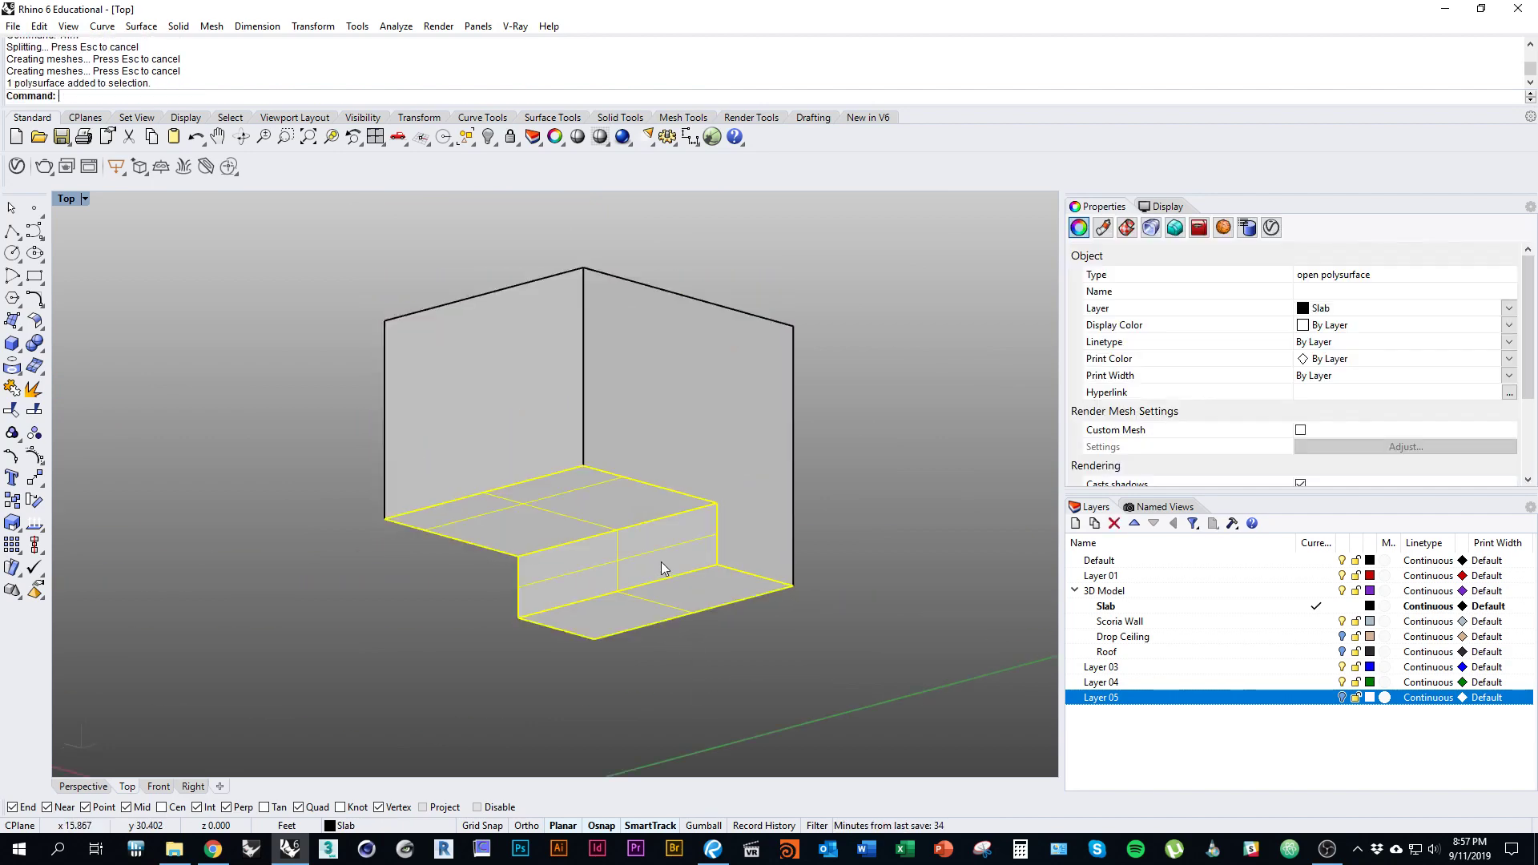
left_click(718, 478, "shift")
right_click_drag(717, 477, 743, 512, "ctrl+shift")
left_click(704, 564)
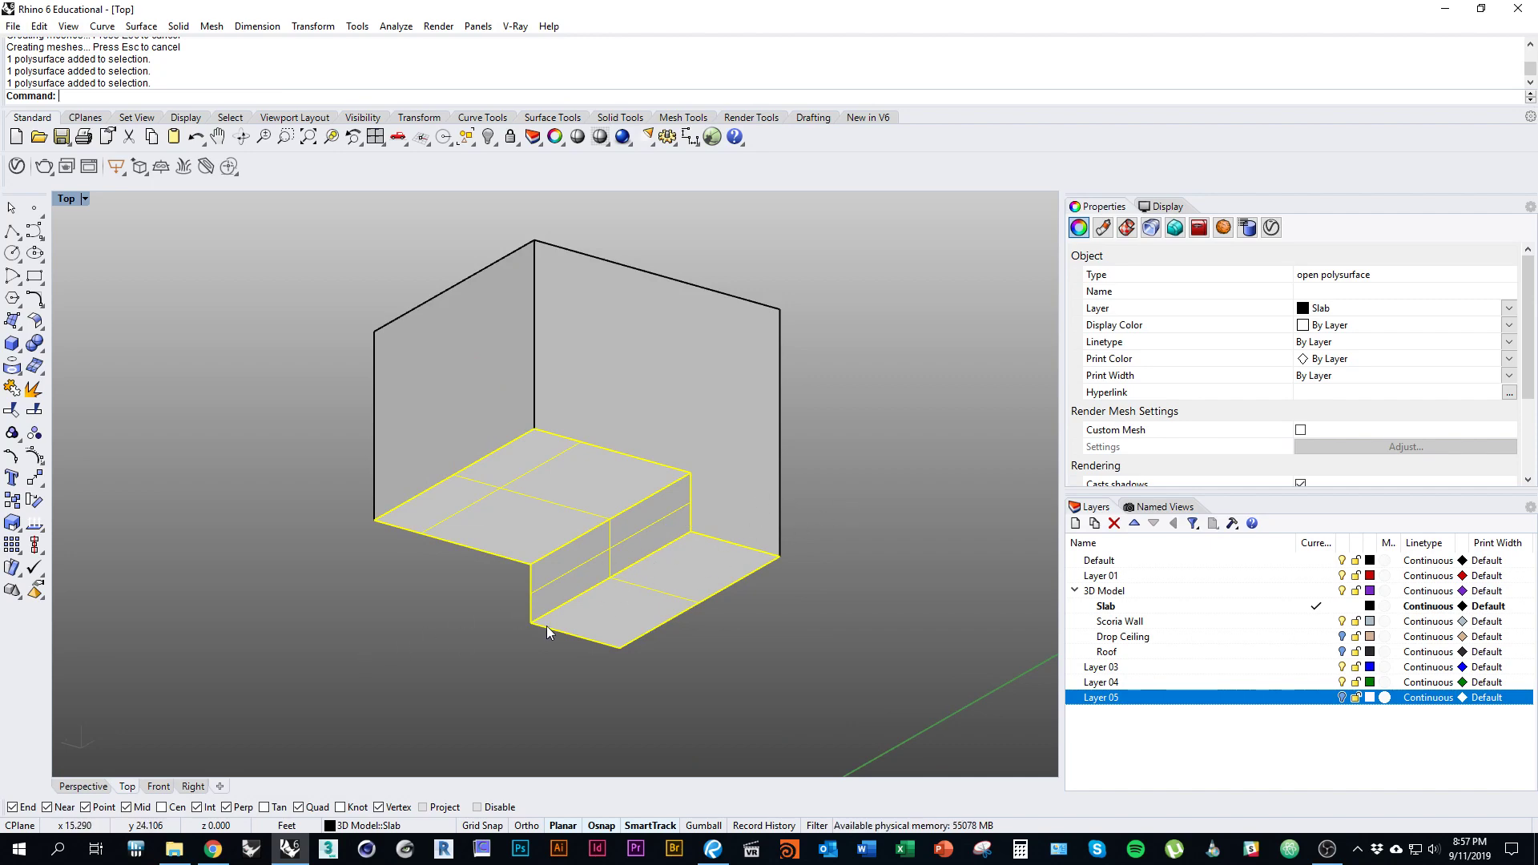
left_click(767, 454, "shift")
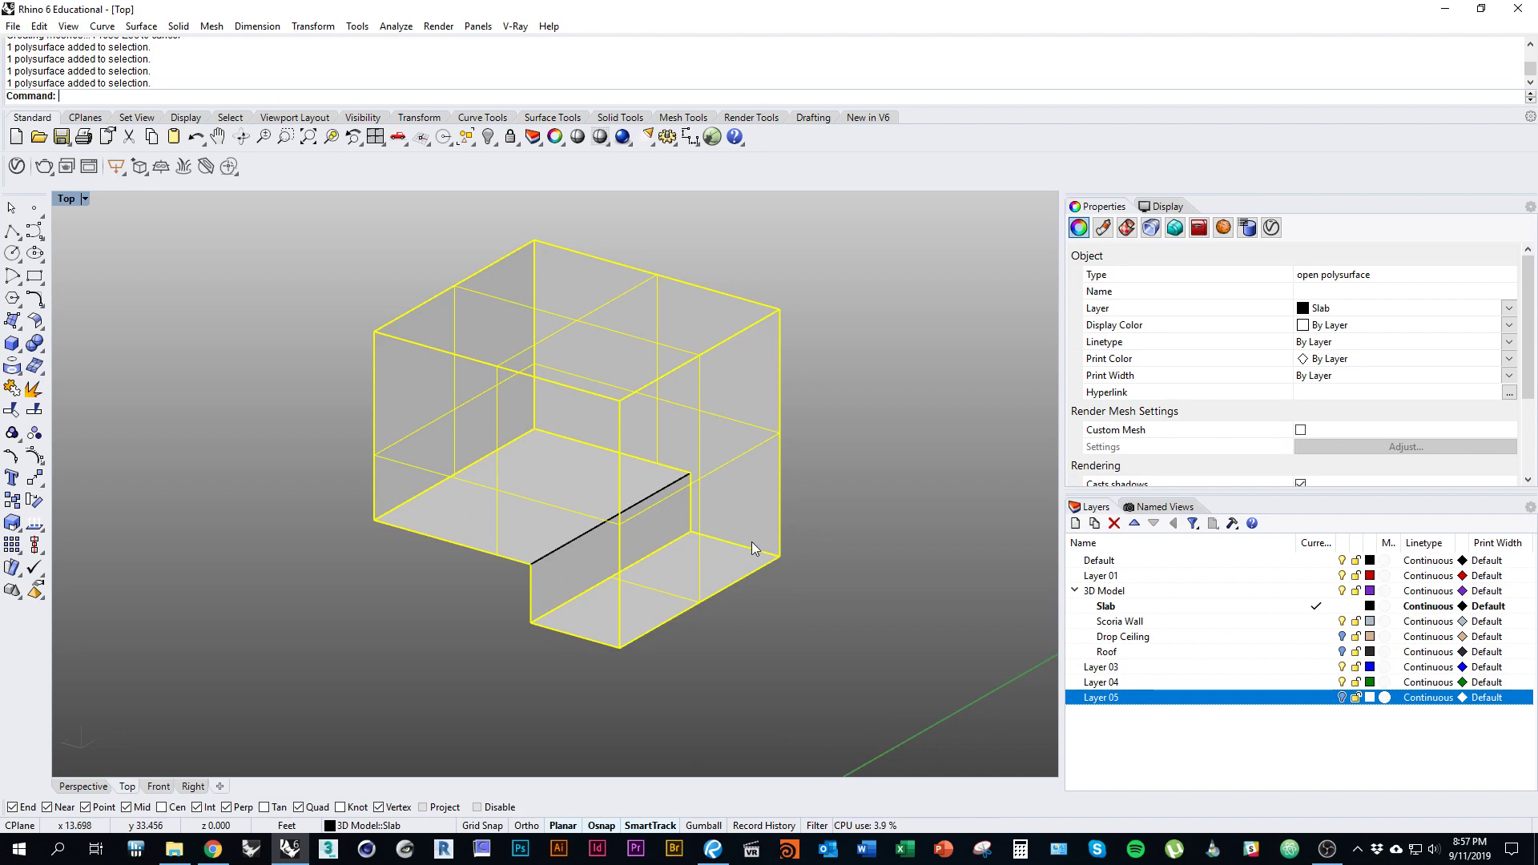
left_click(611, 505)
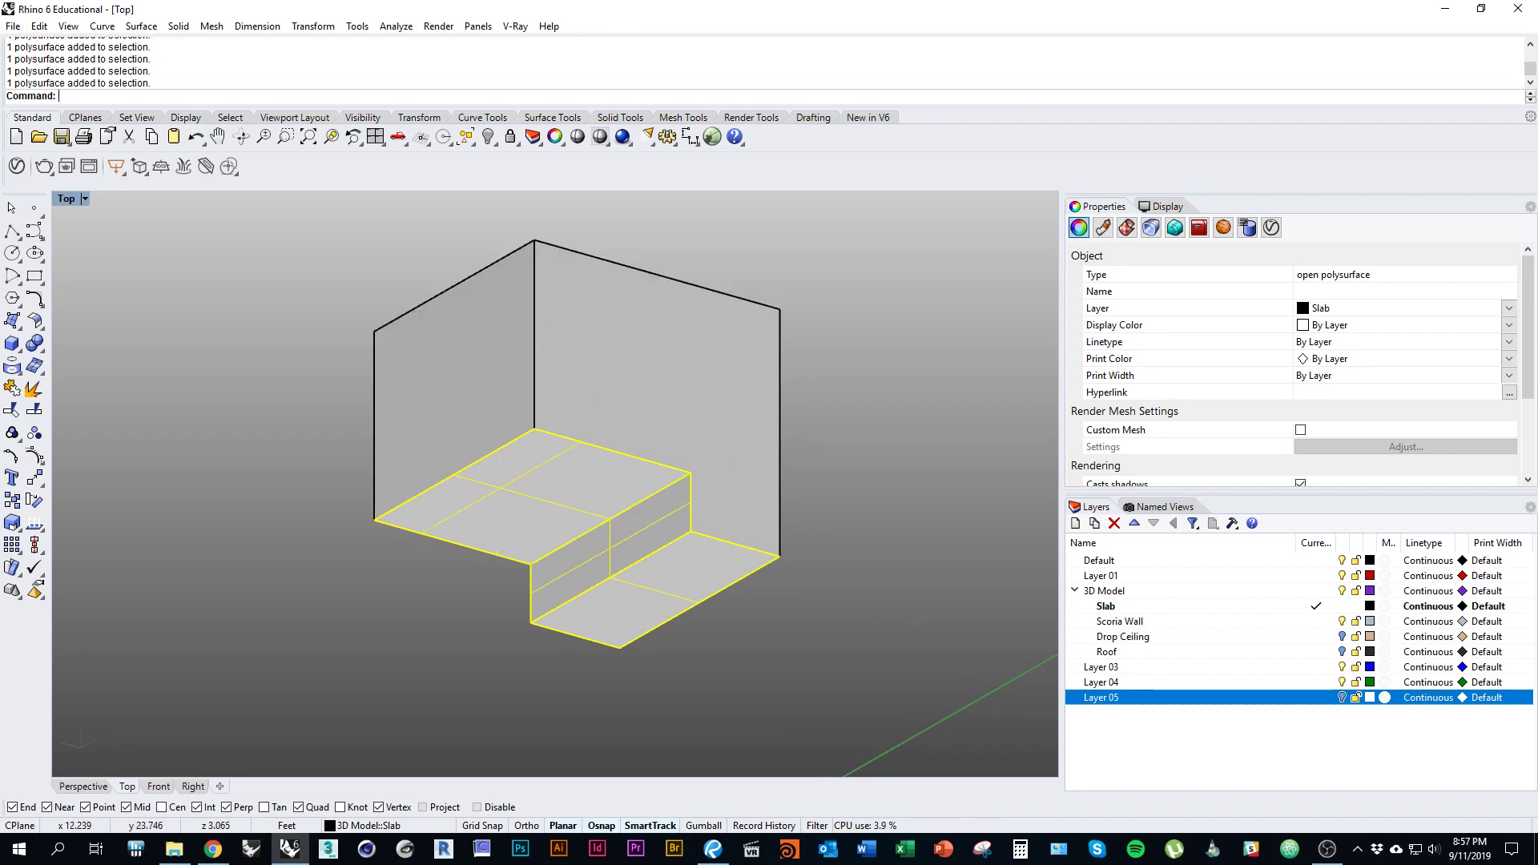
left_click(709, 462, "shift")
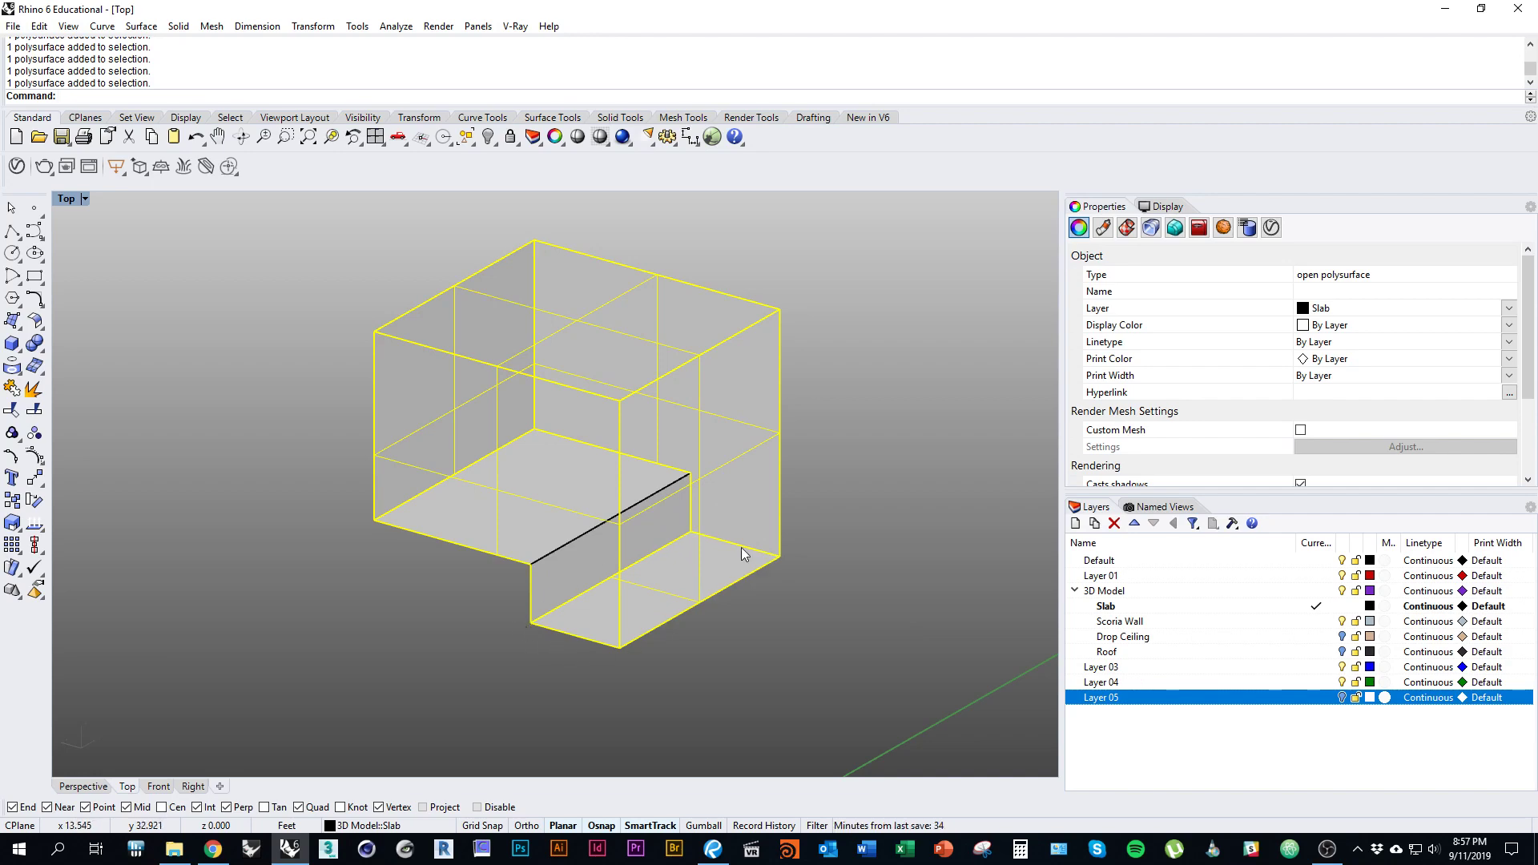
left_click(671, 531, "ctrl")
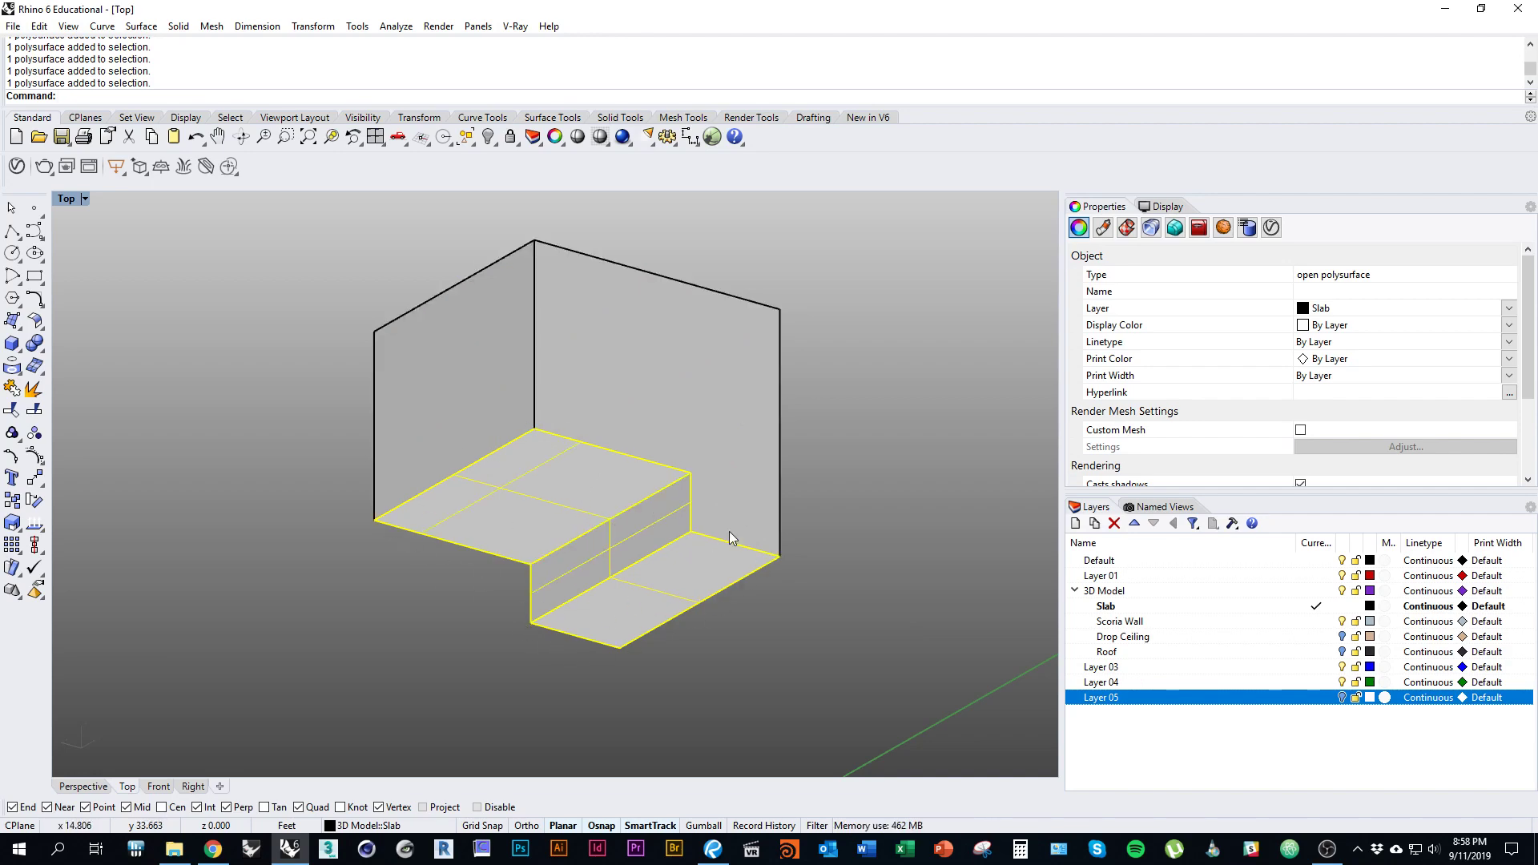
right_click_drag(868, 638, 685, 561)
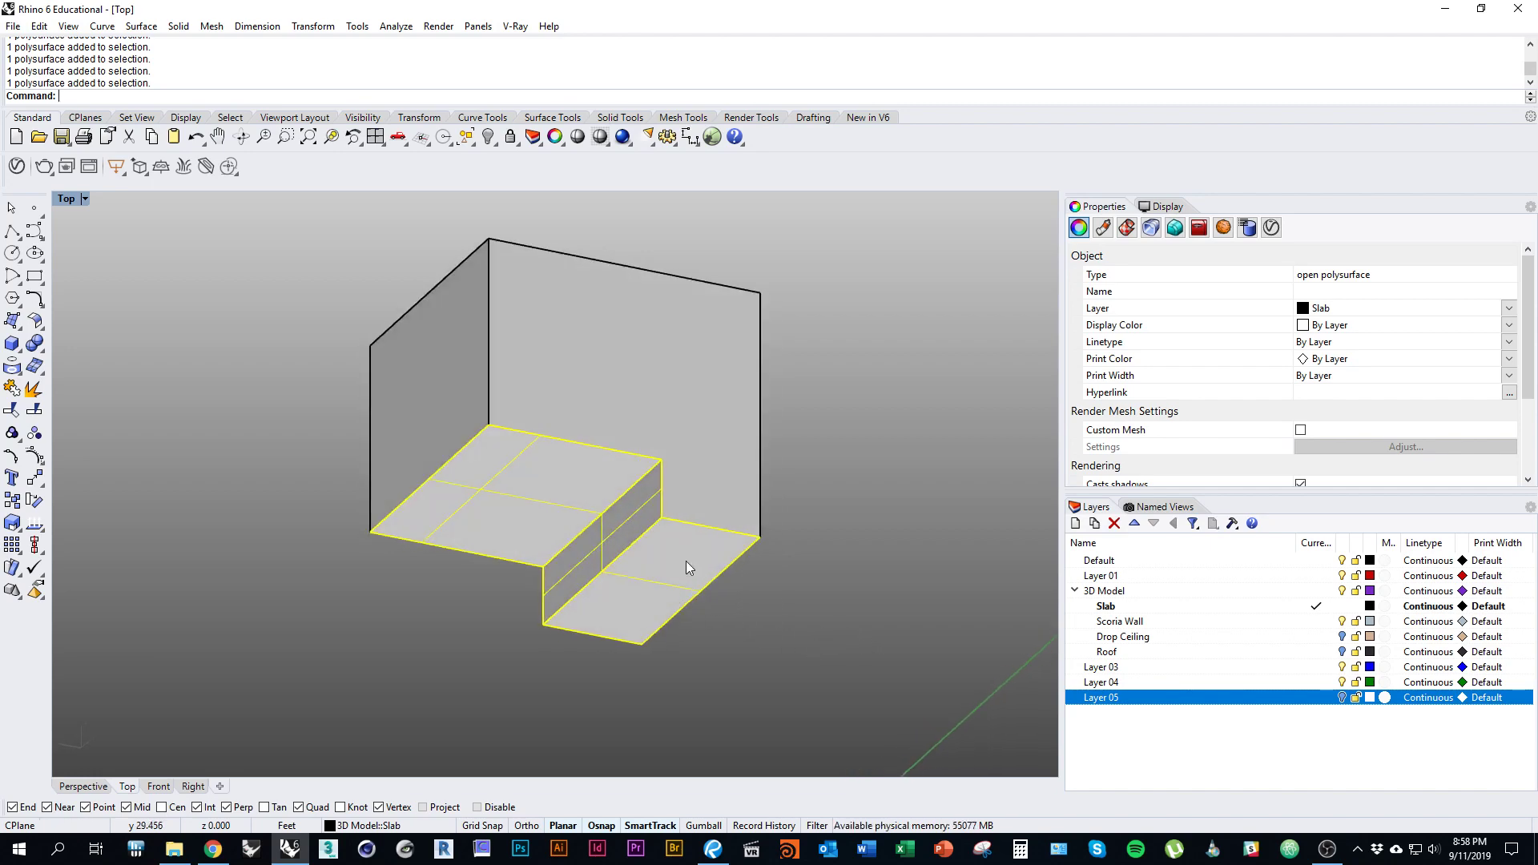
left_click(686, 544)
key("Escape")
left_click(694, 554)
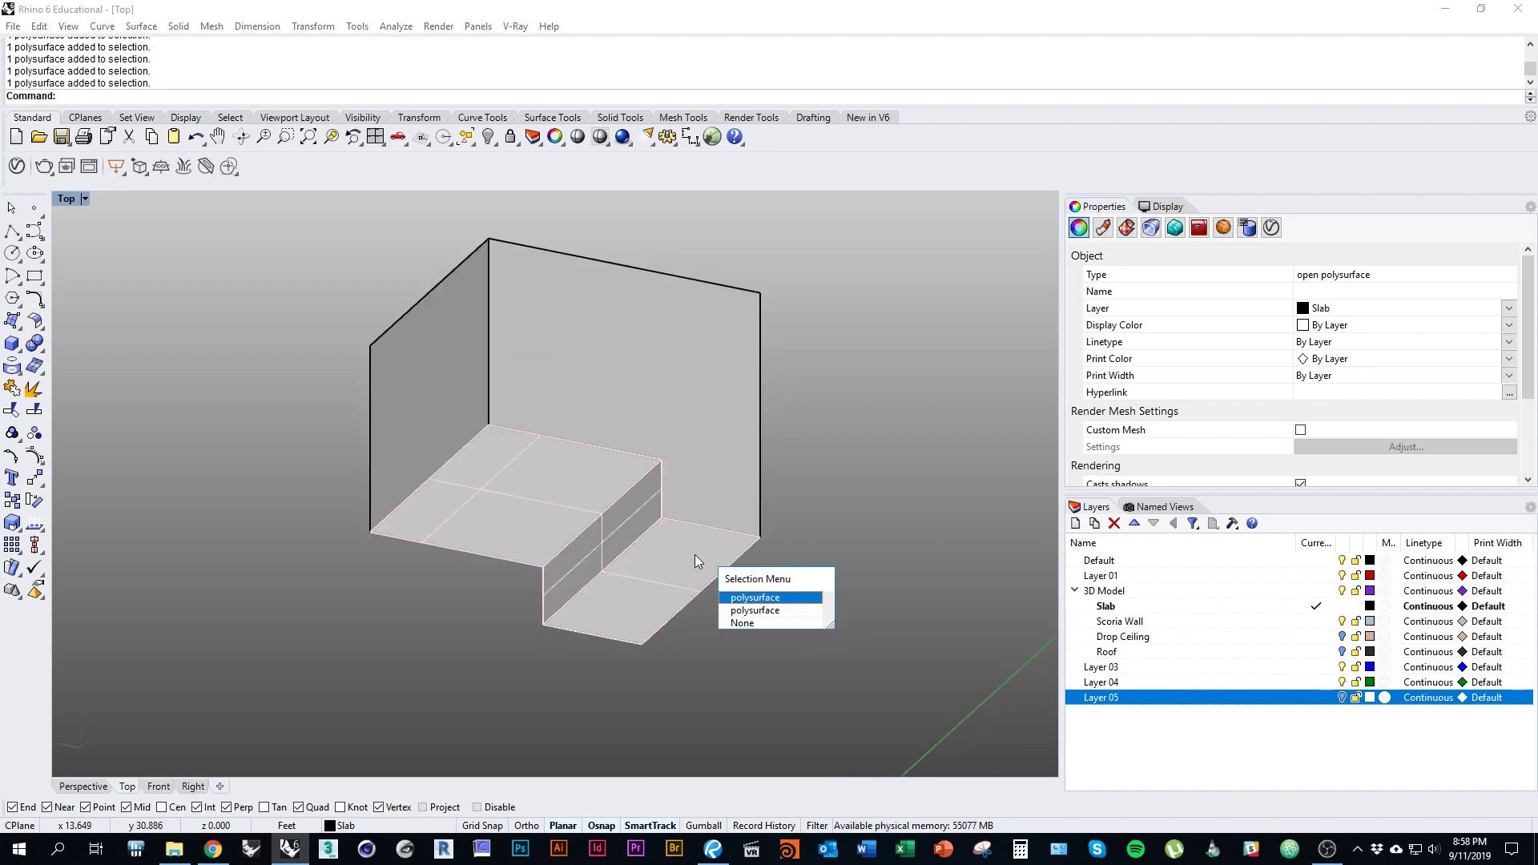
left_click(755, 597)
left_click(845, 525)
right_click_drag(746, 590, 795, 588)
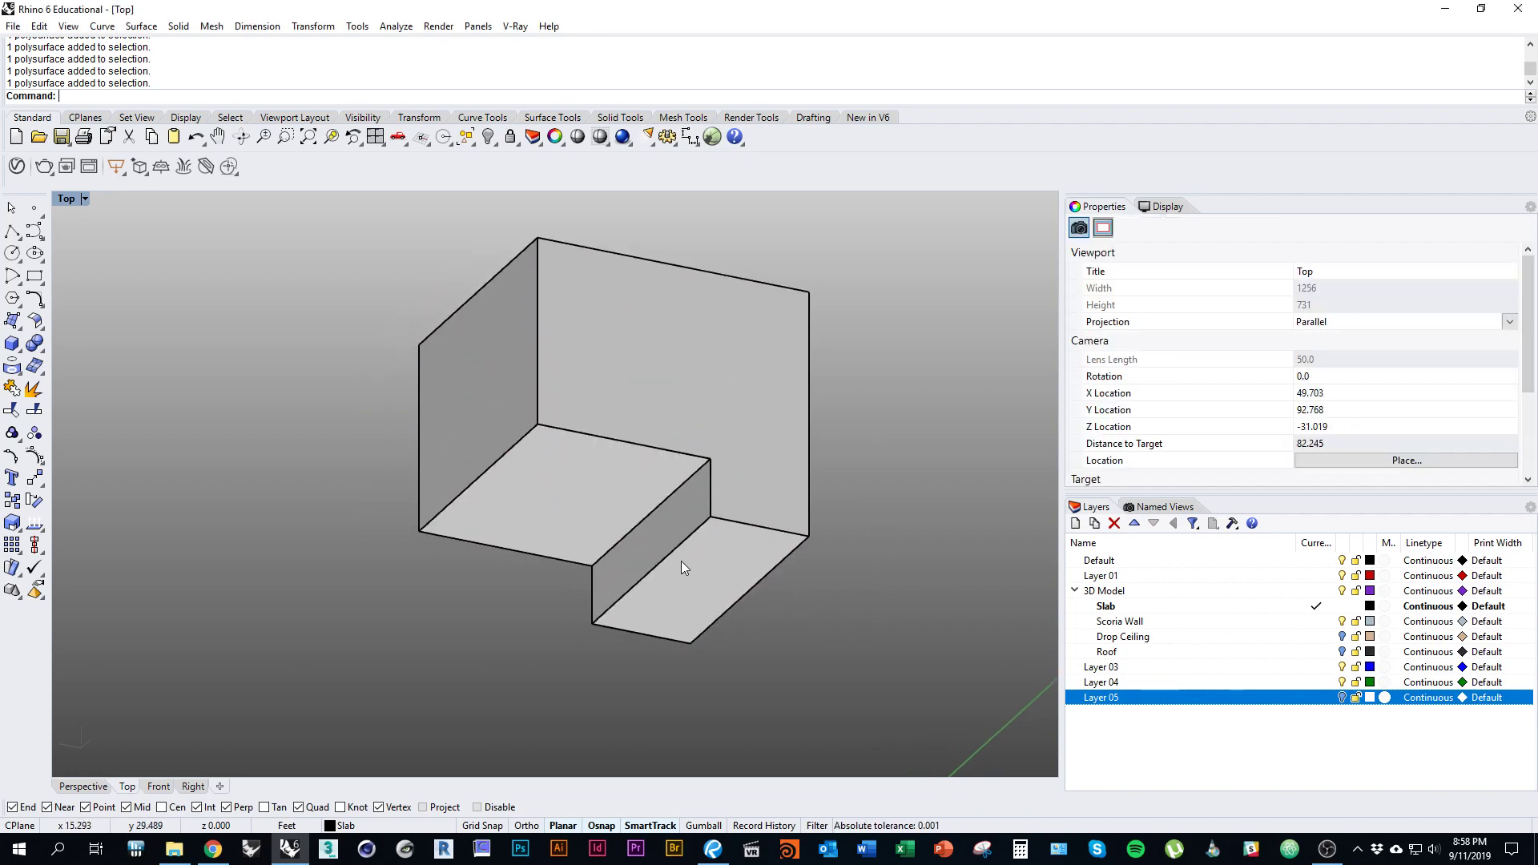
Step: Explode the stepped surface beneath the box into its individual faces
left_click(682, 562)
left_click(742, 604)
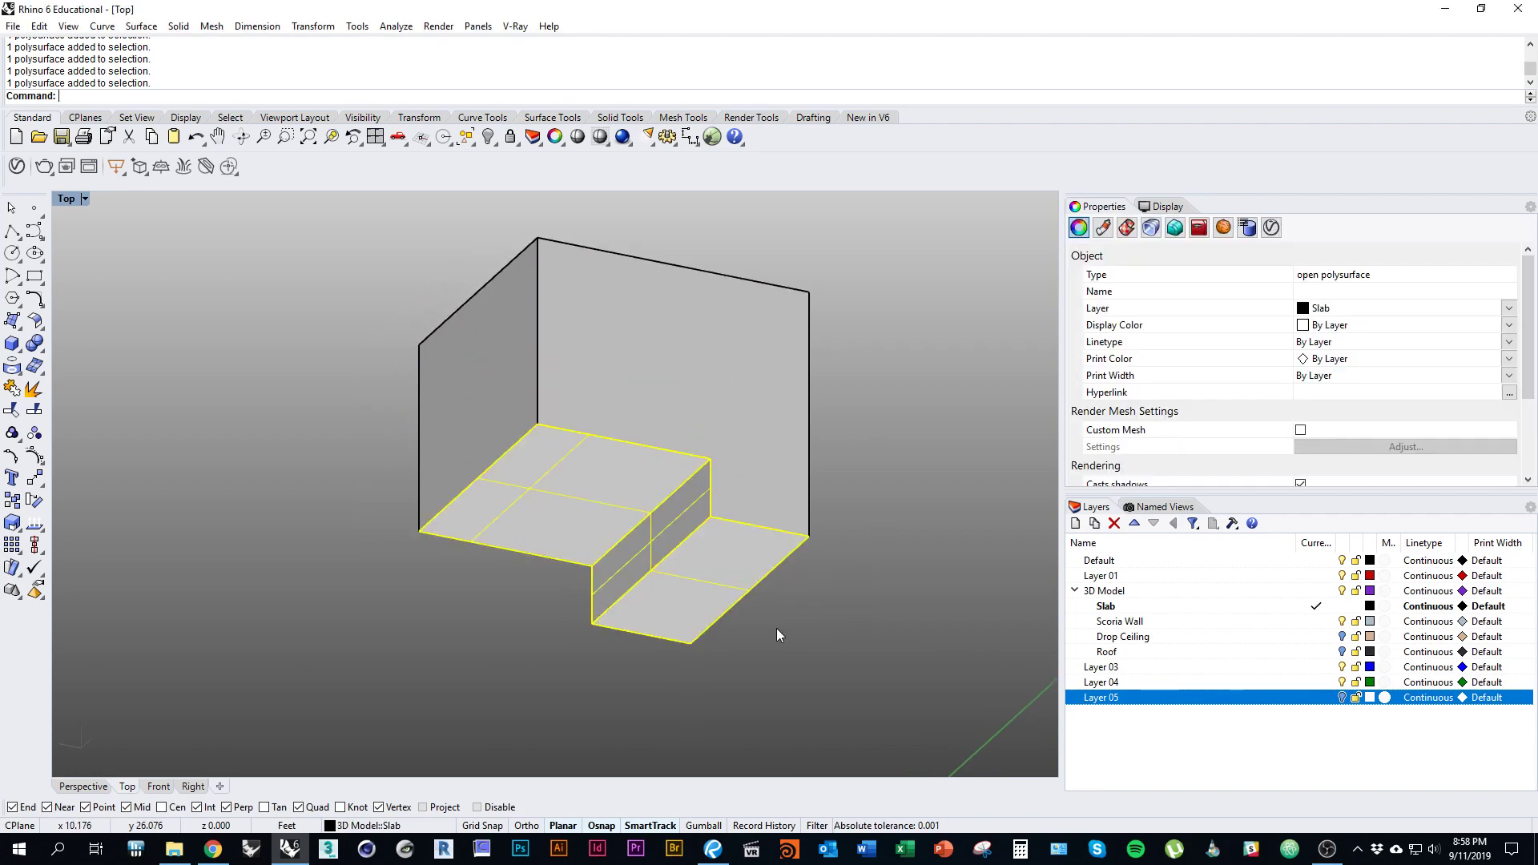
type("Explode")
key("Return")
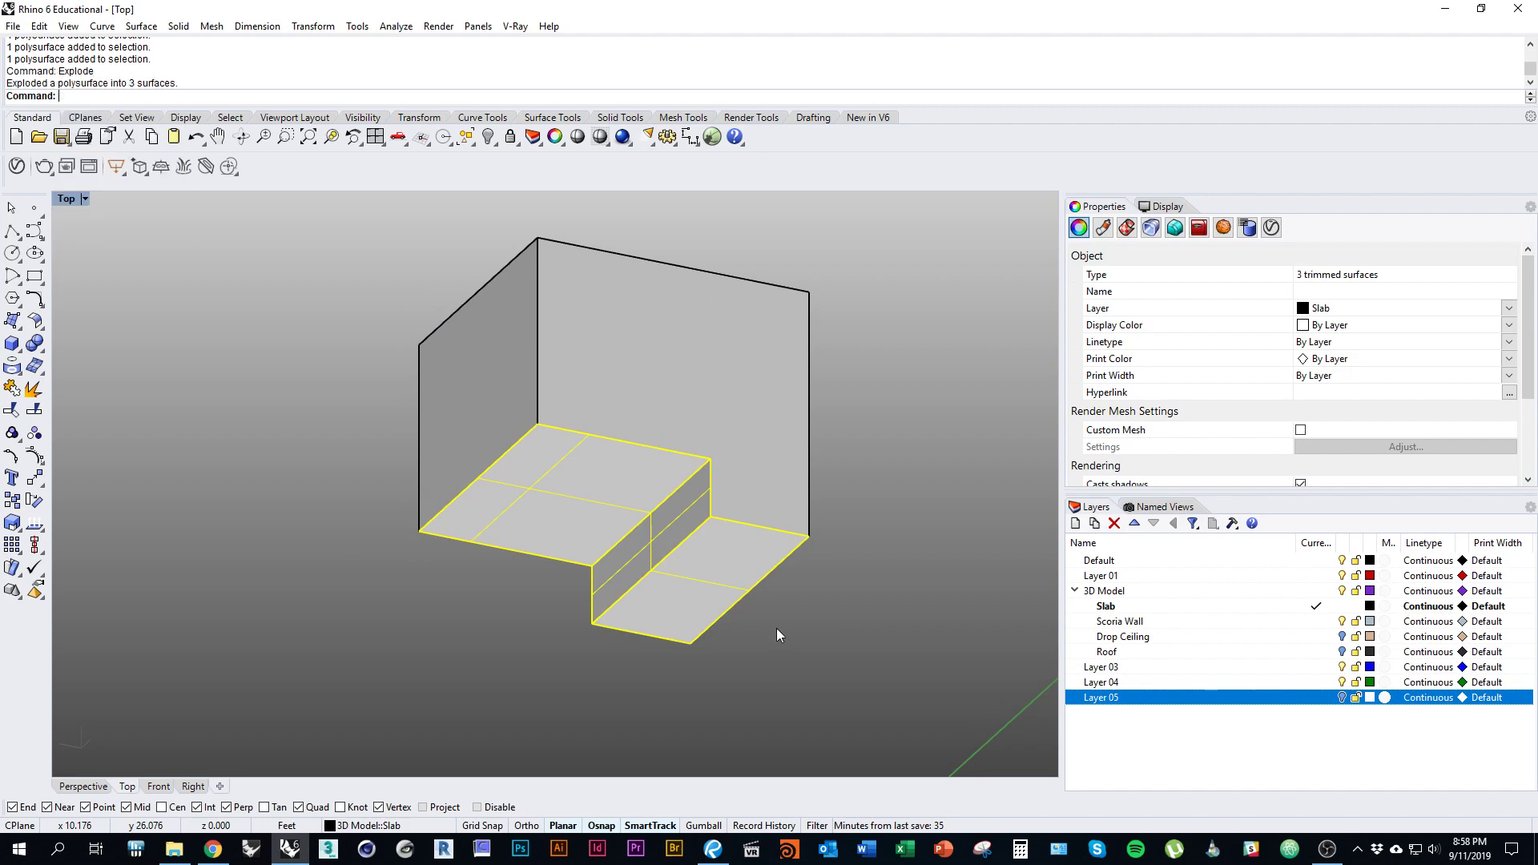
Step: Join the upper tread and riser of the exploded steps to the trimmed box, leaving out the lowest tread
left_click(706, 570, "ctrl")
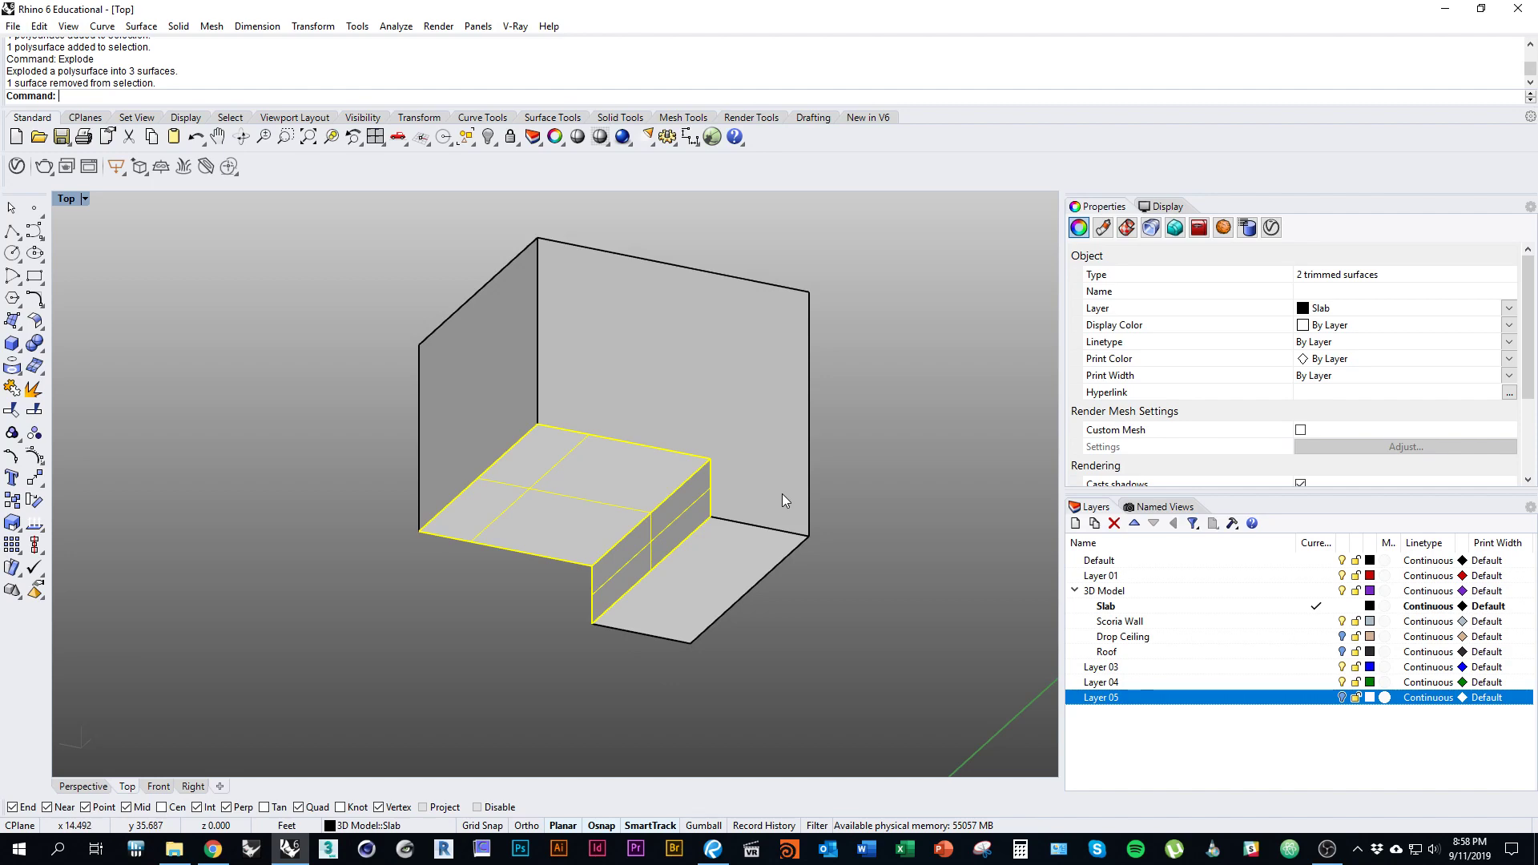
left_click(615, 332, "shift")
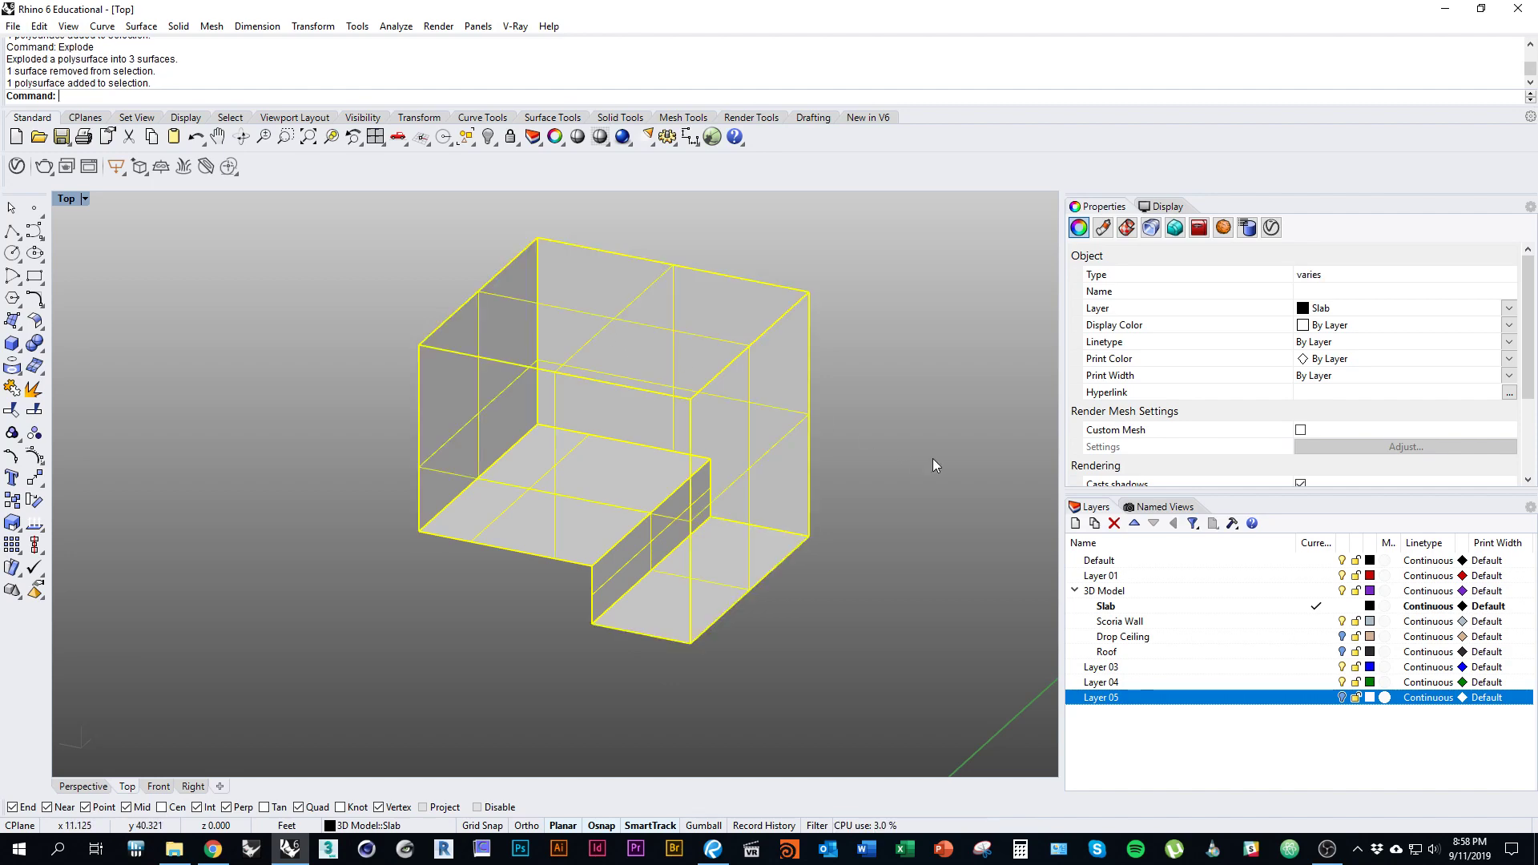
type("Join")
key("Return")
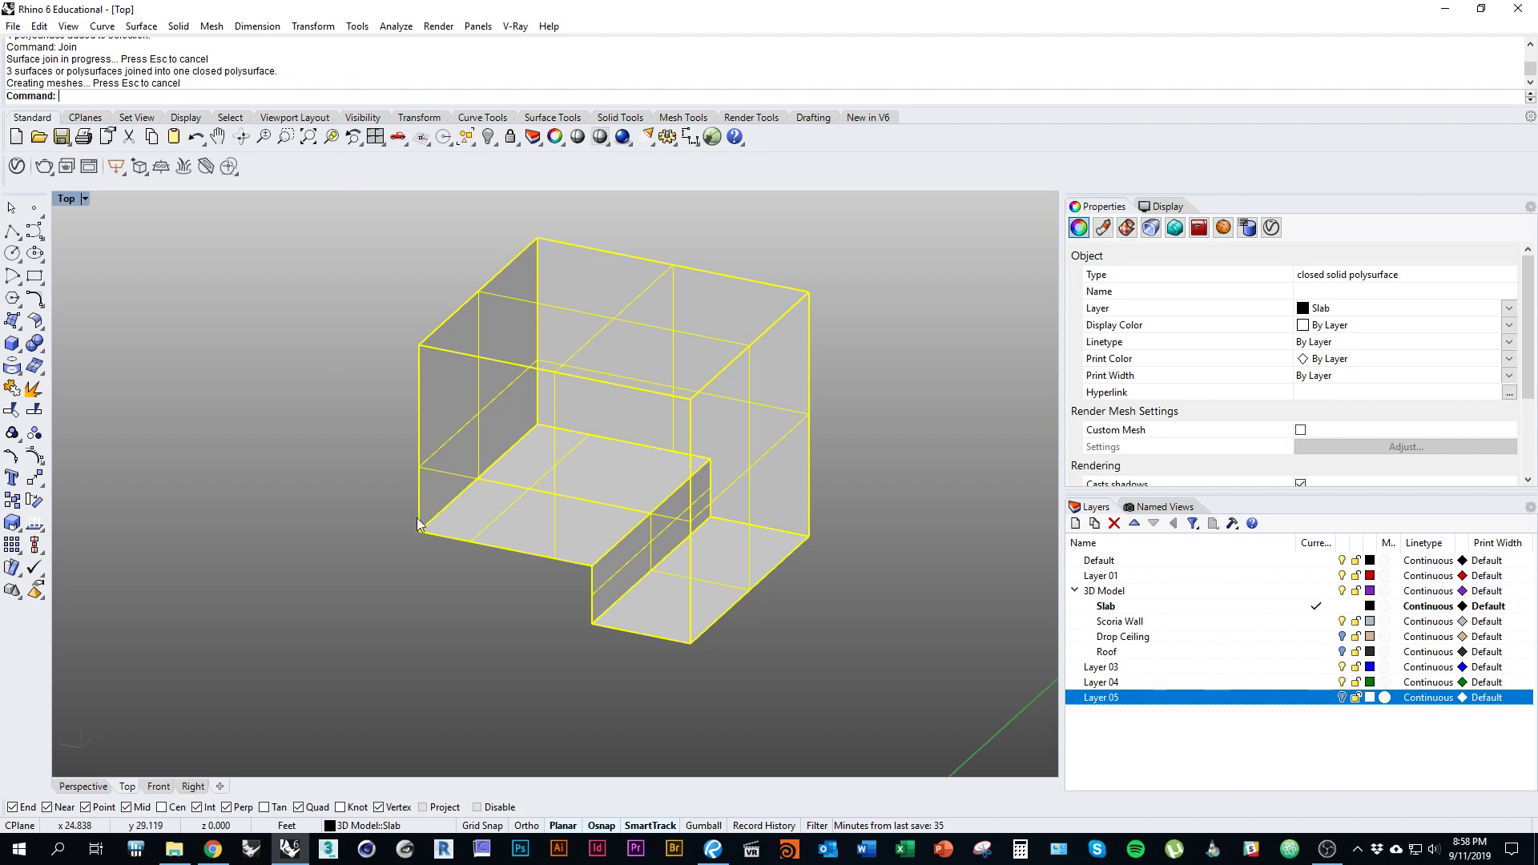
Step: Delete the leftover lowest tread surface under the joined stepped volume
left_click(454, 598)
right_click_drag(578, 535, 483, 501)
scroll(483, 502, "down", 1)
left_click_drag(395, 627, 789, 472)
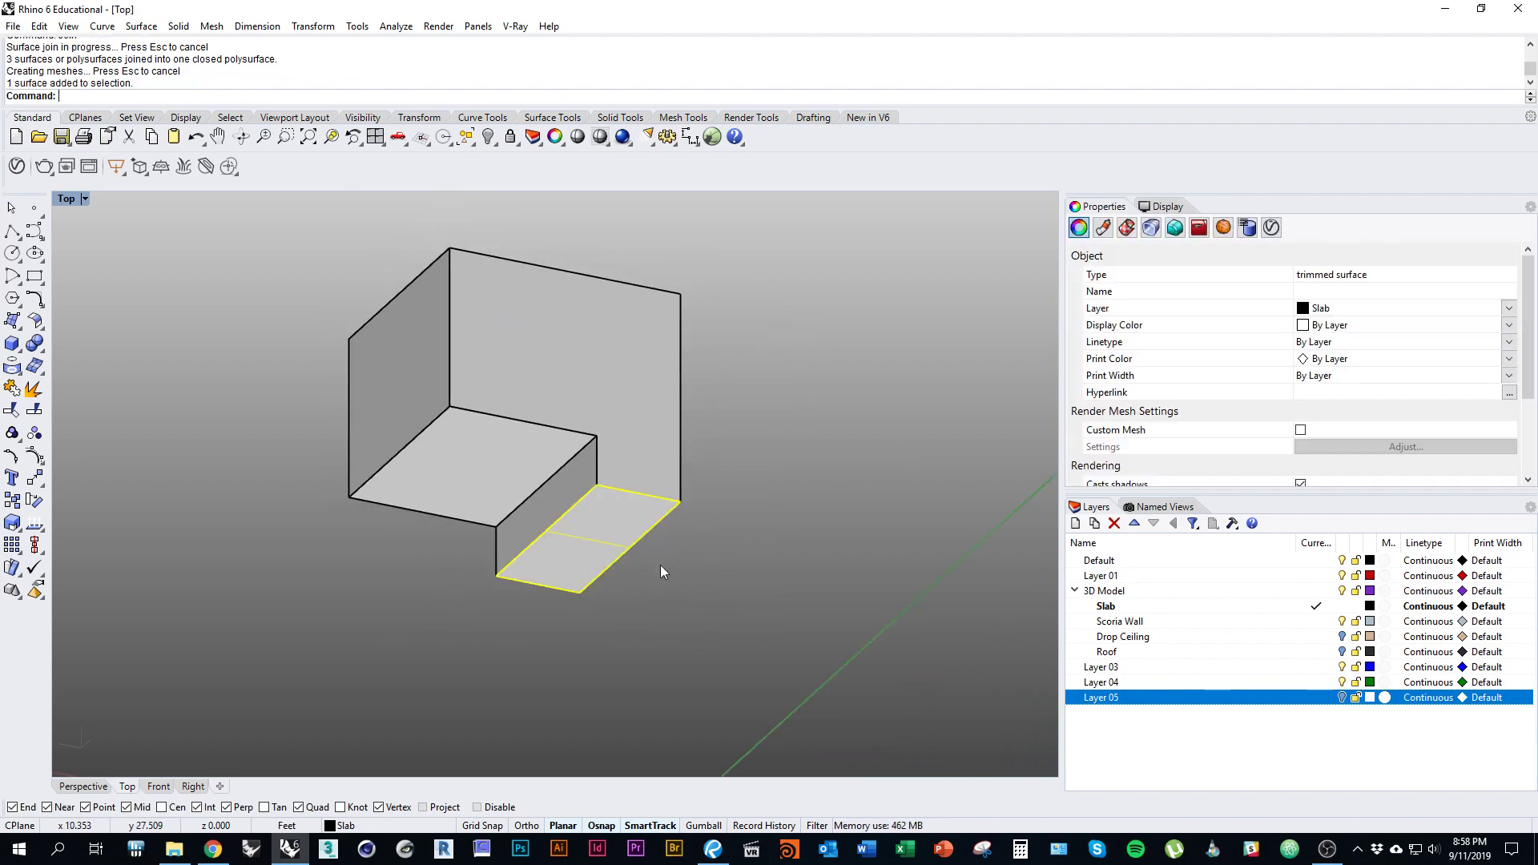
type("d")
key("Return")
Step: Show all hidden objects so the stepped volume appears with the rest of the building
scroll(541, 531, "down", 3)
right_click_drag(541, 531, 584, 519, "ctrl+shift")
left_click_drag(424, 616, 878, 436)
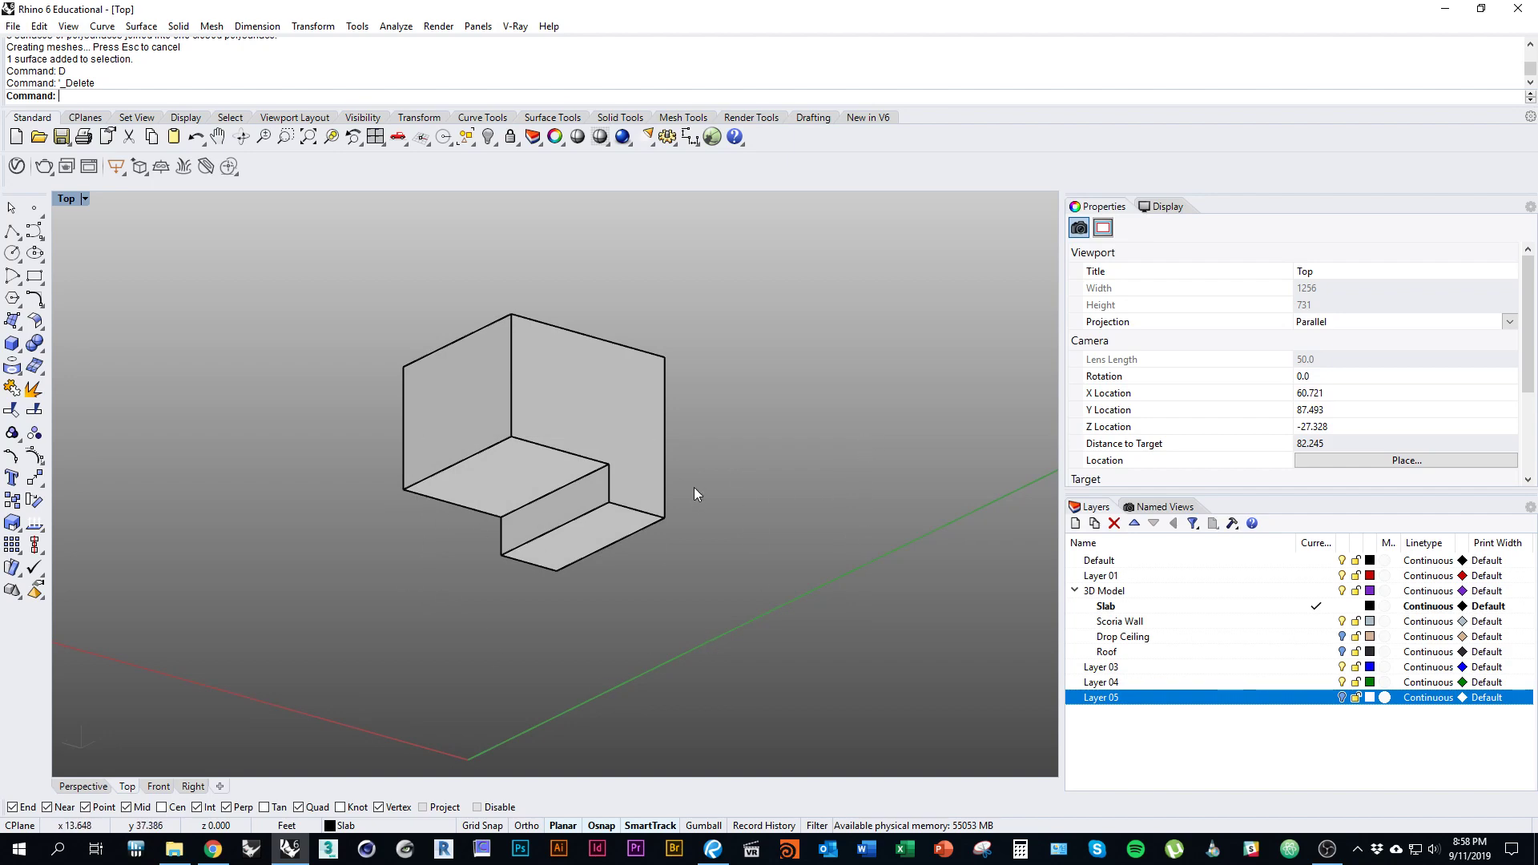
type("Show")
key("Return")
right_click_drag(694, 487, 515, 402, "ctrl+shift")
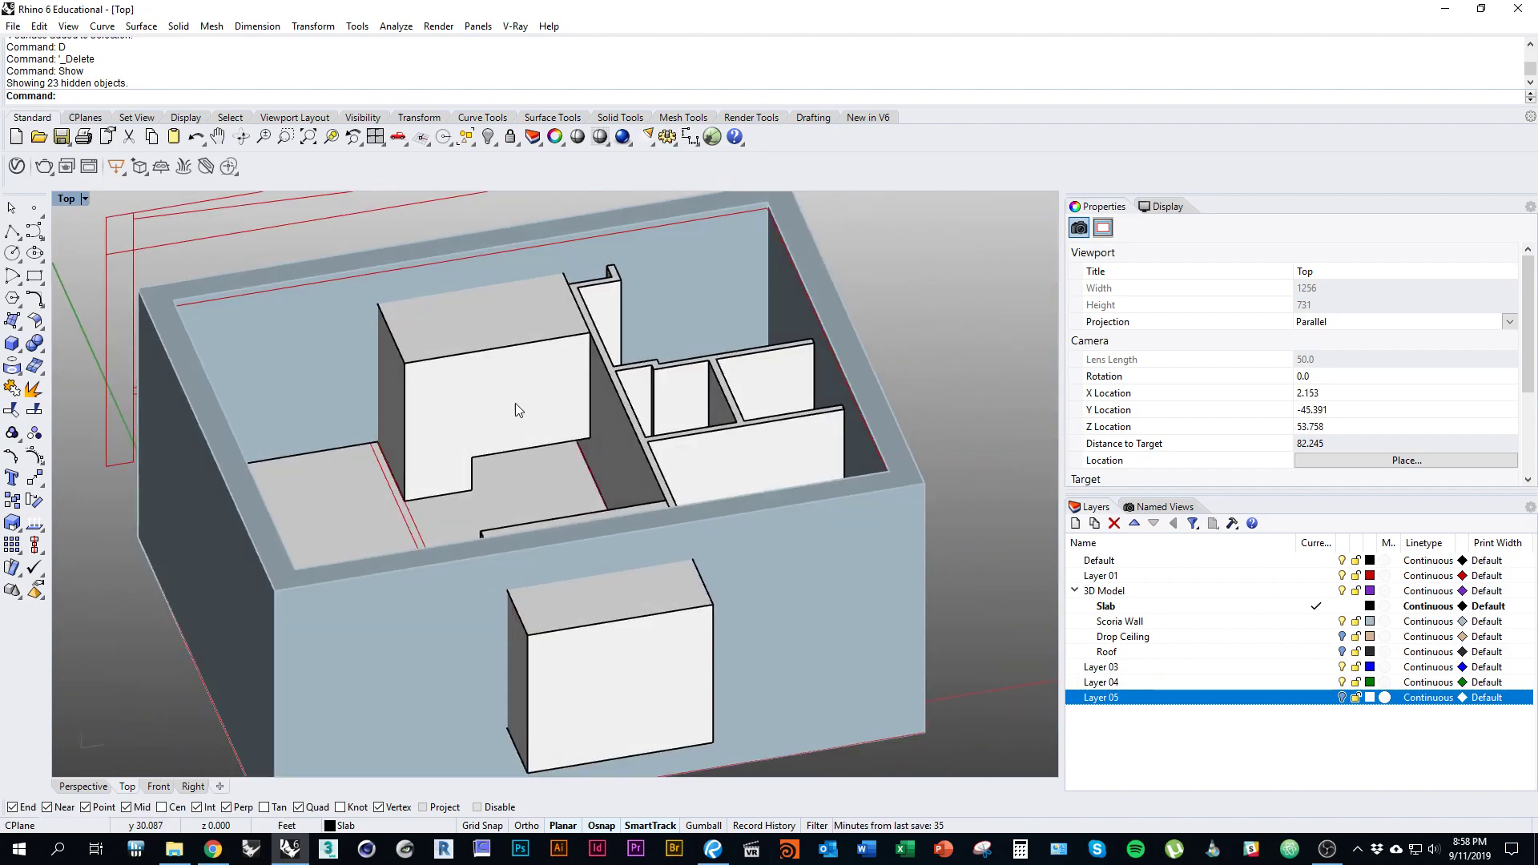
Step: Subtract the stepped volume and the opposite box from the Scoria Wall with BooleanDifference to cut the two window openings
right_click_drag(883, 583, 677, 579)
left_click(590, 579)
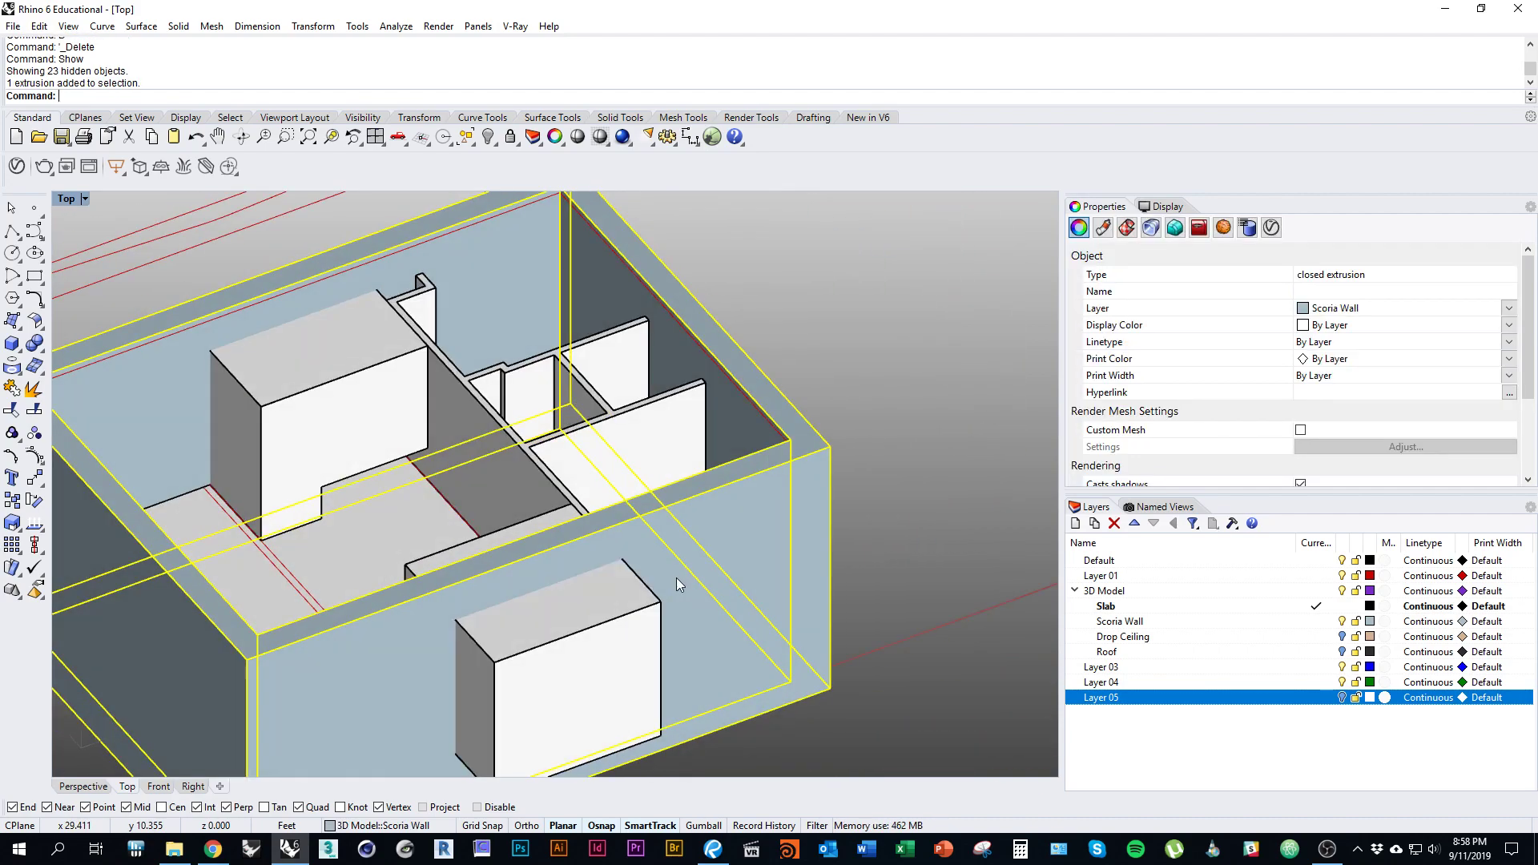
type("BooleanDifference")
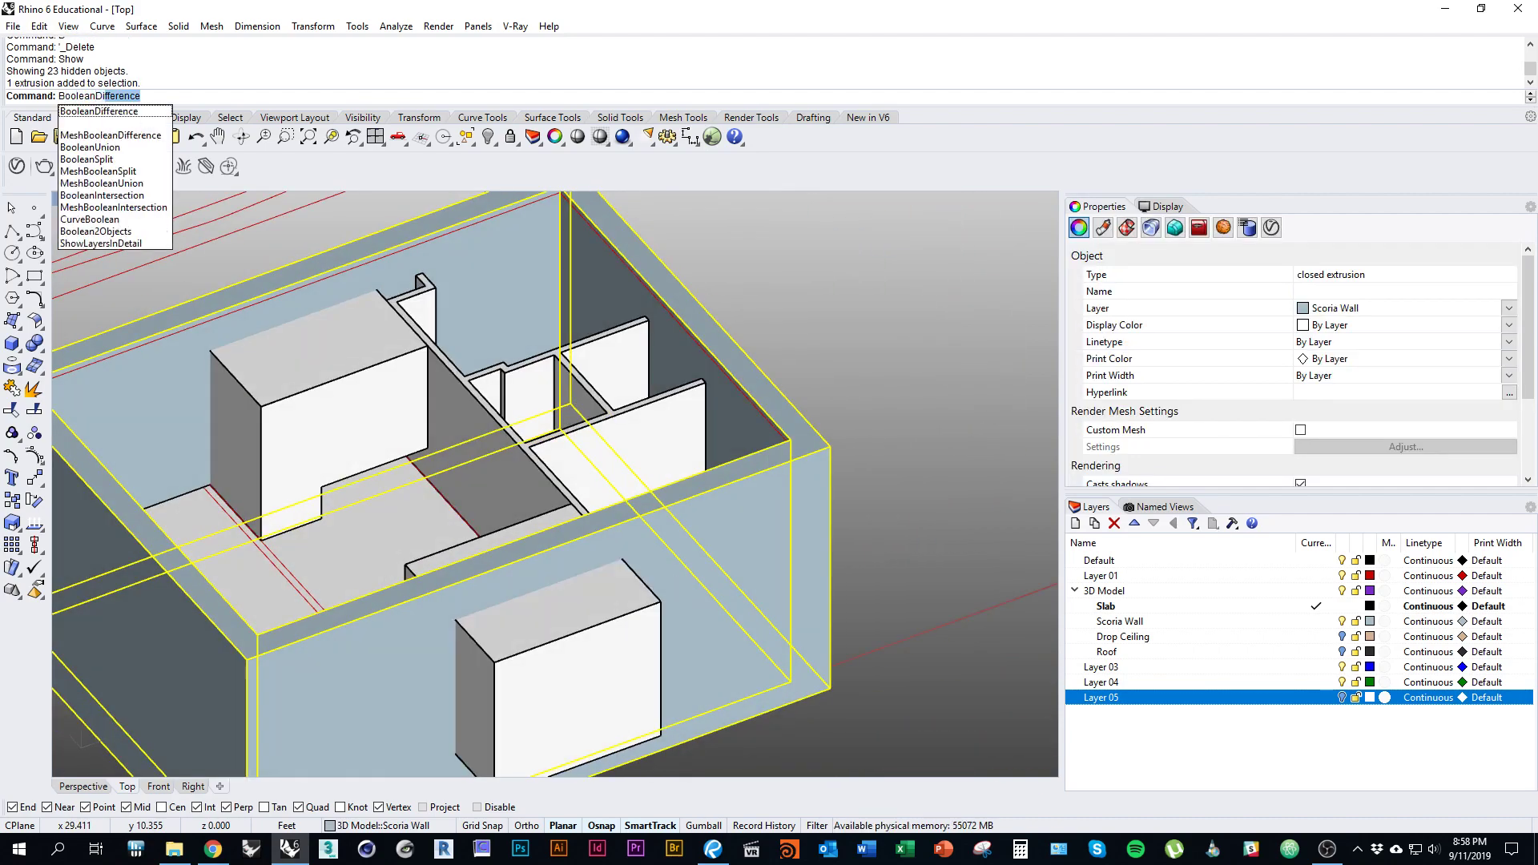
key("Return")
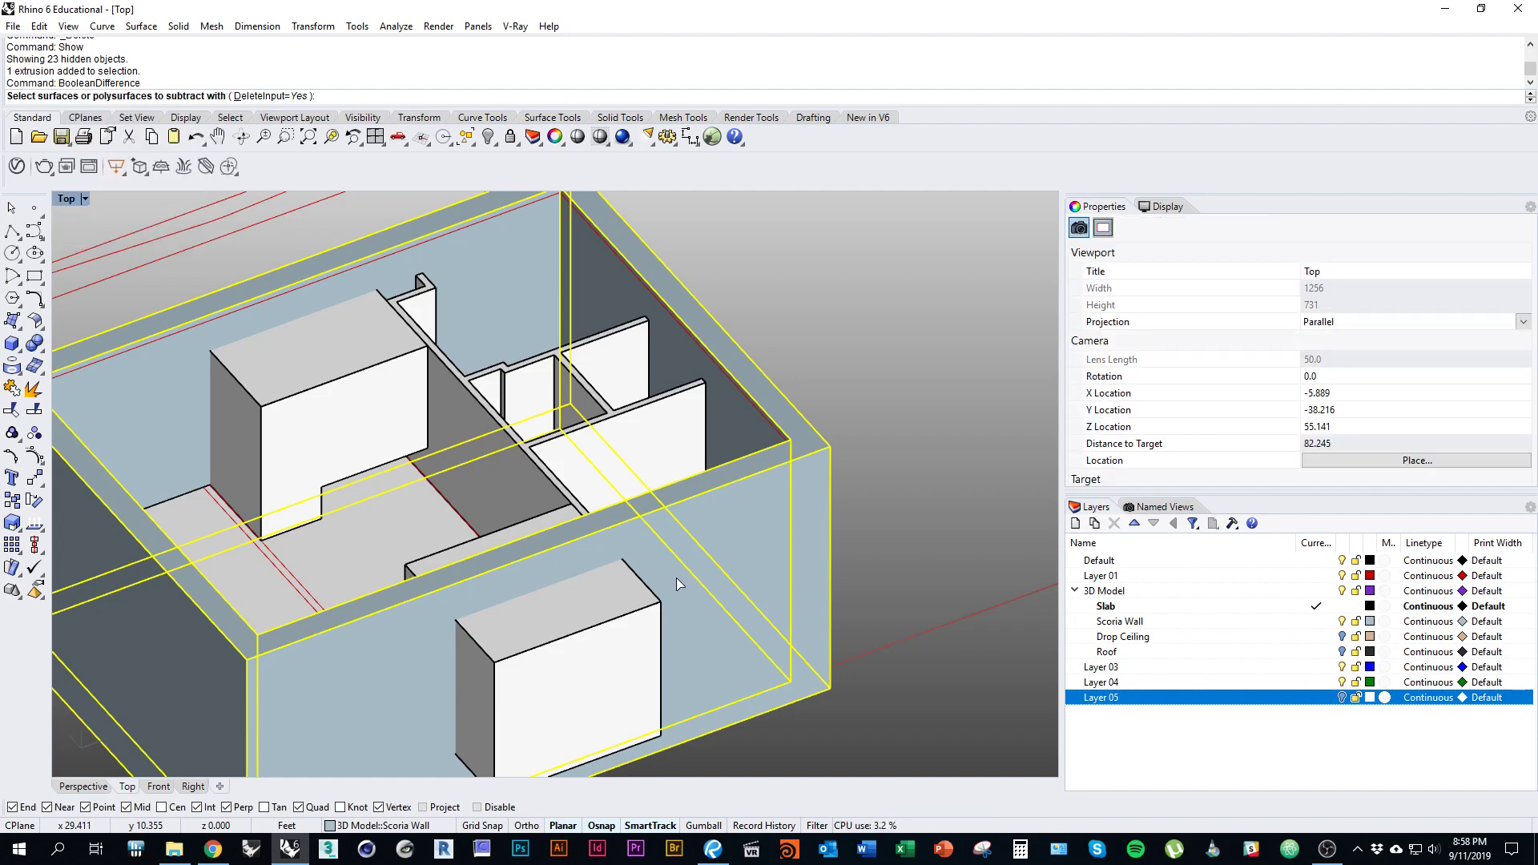
left_click(423, 517)
left_click(683, 725)
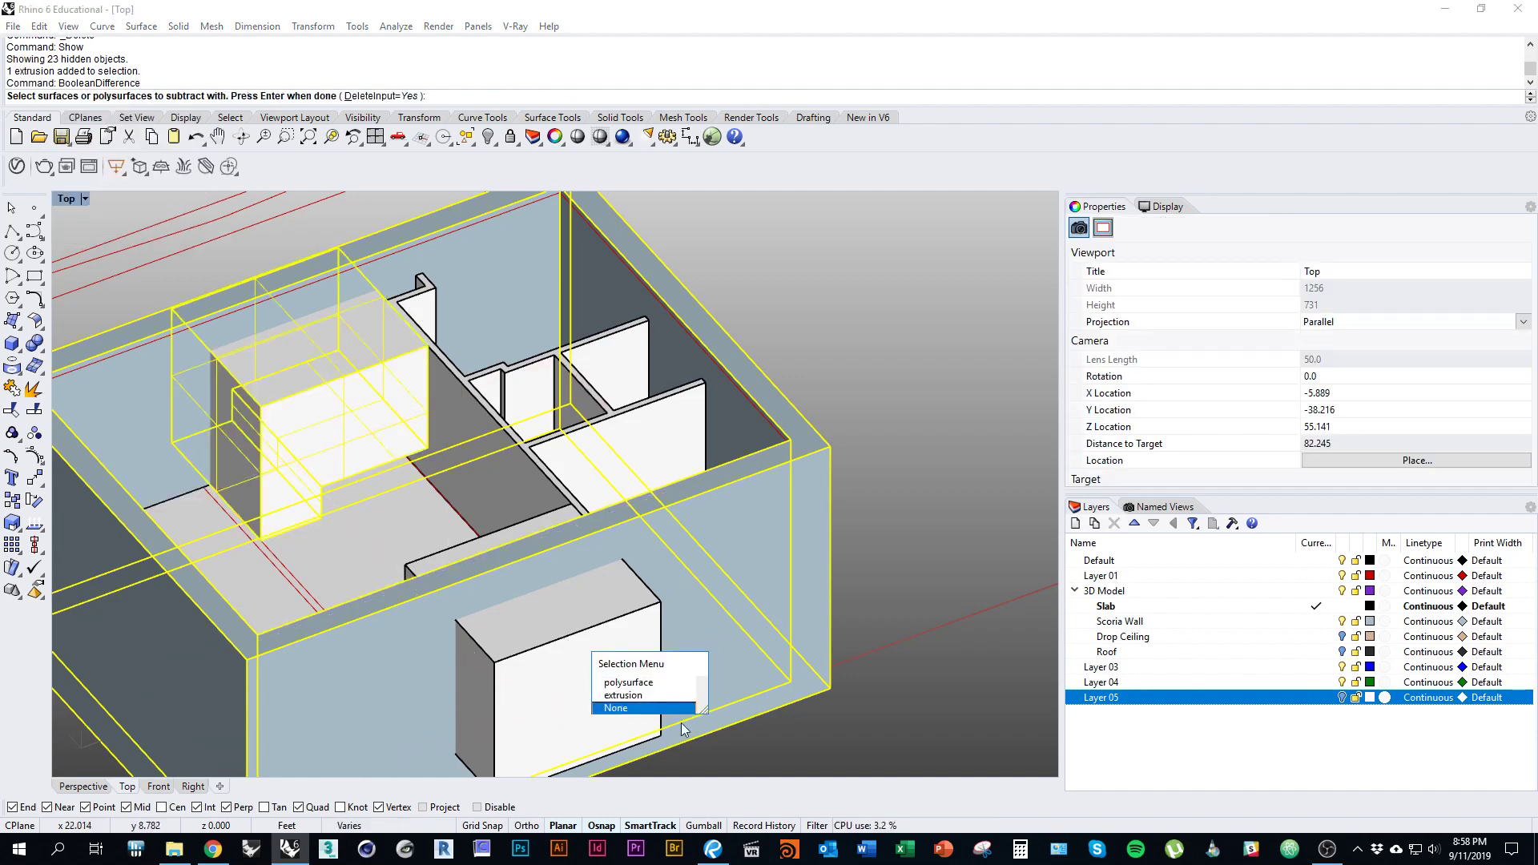
left_click(629, 695)
scroll(634, 626, "down", 3)
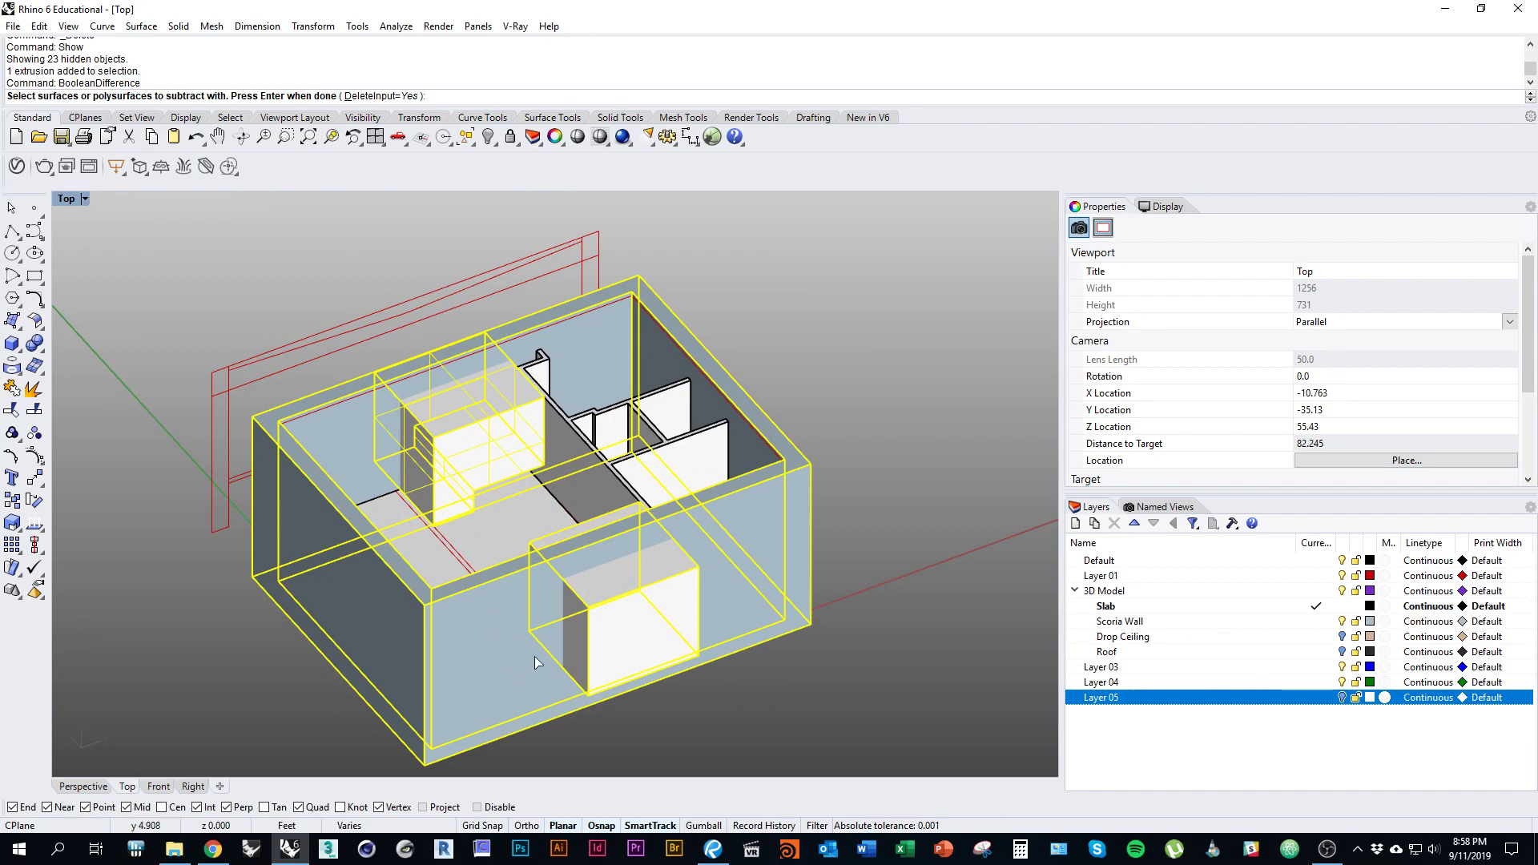
key("Return")
left_click(824, 725)
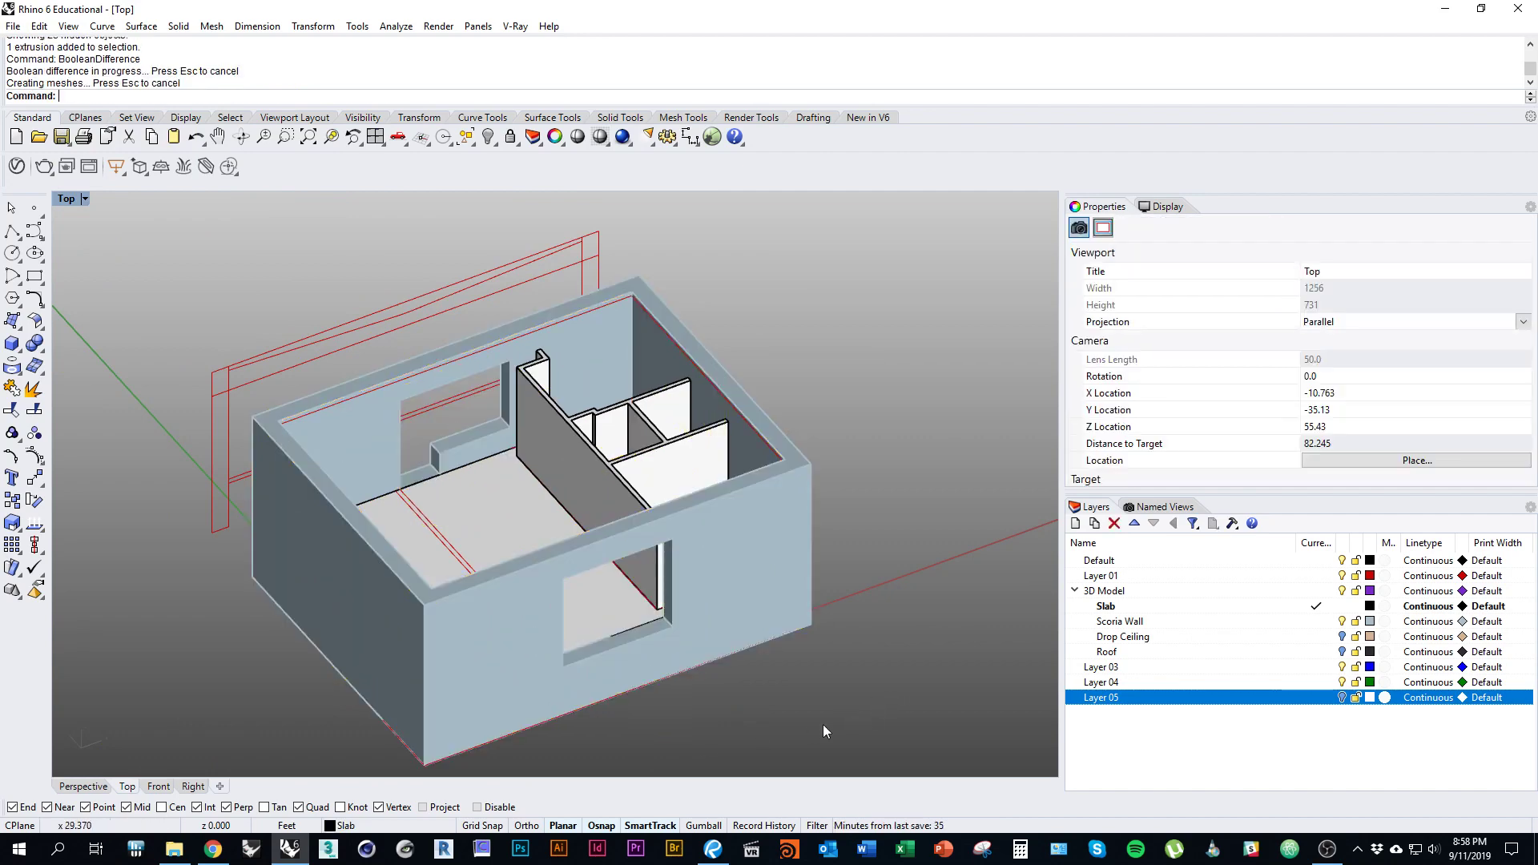
right_click_drag(824, 724, 687, 690)
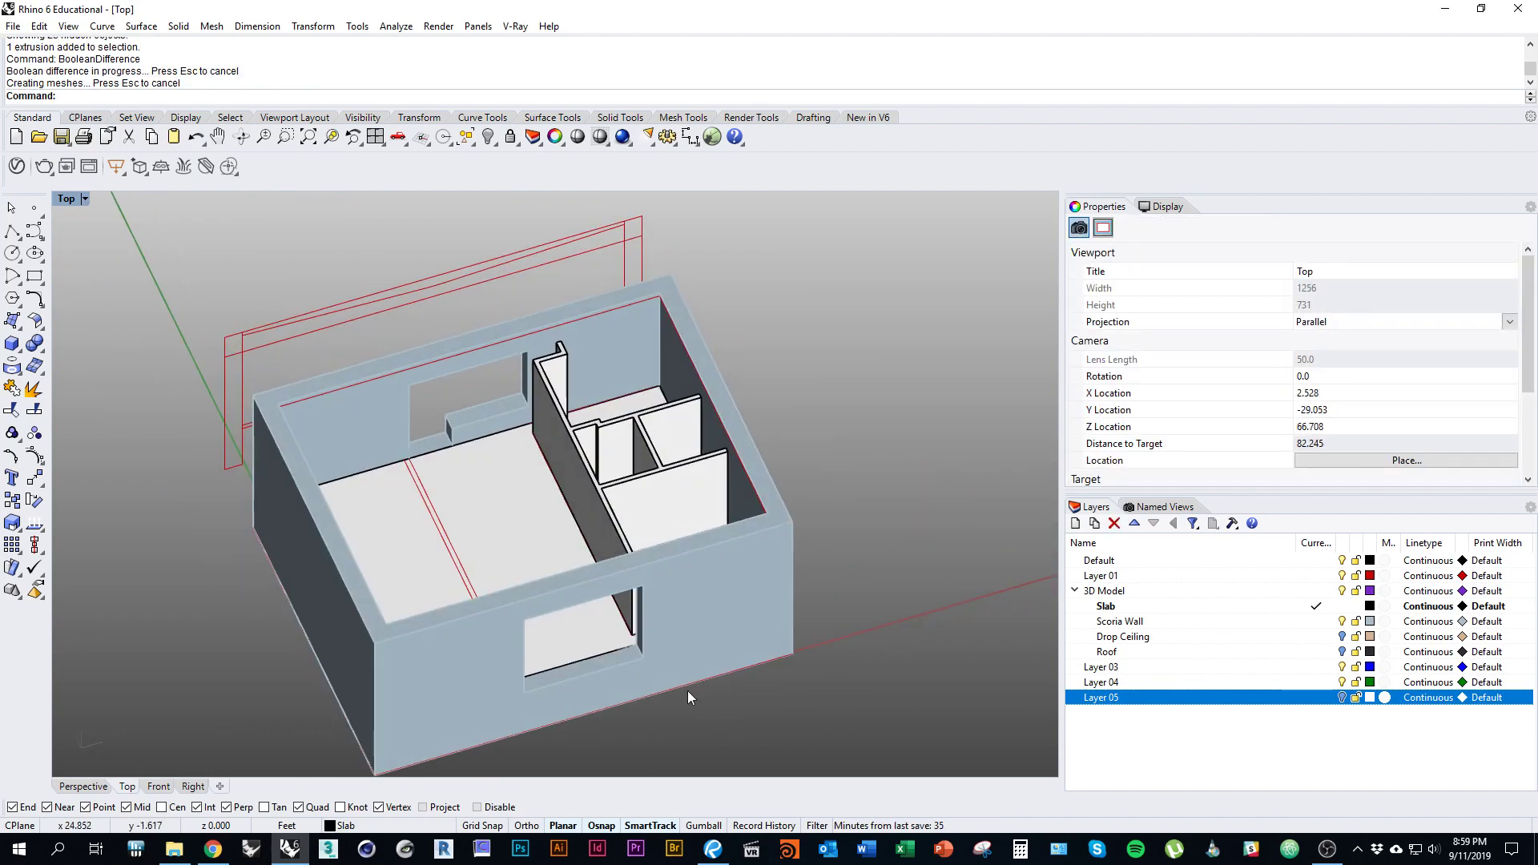
scroll(546, 396, "up", 5)
right_click_drag(434, 495, 588, 426)
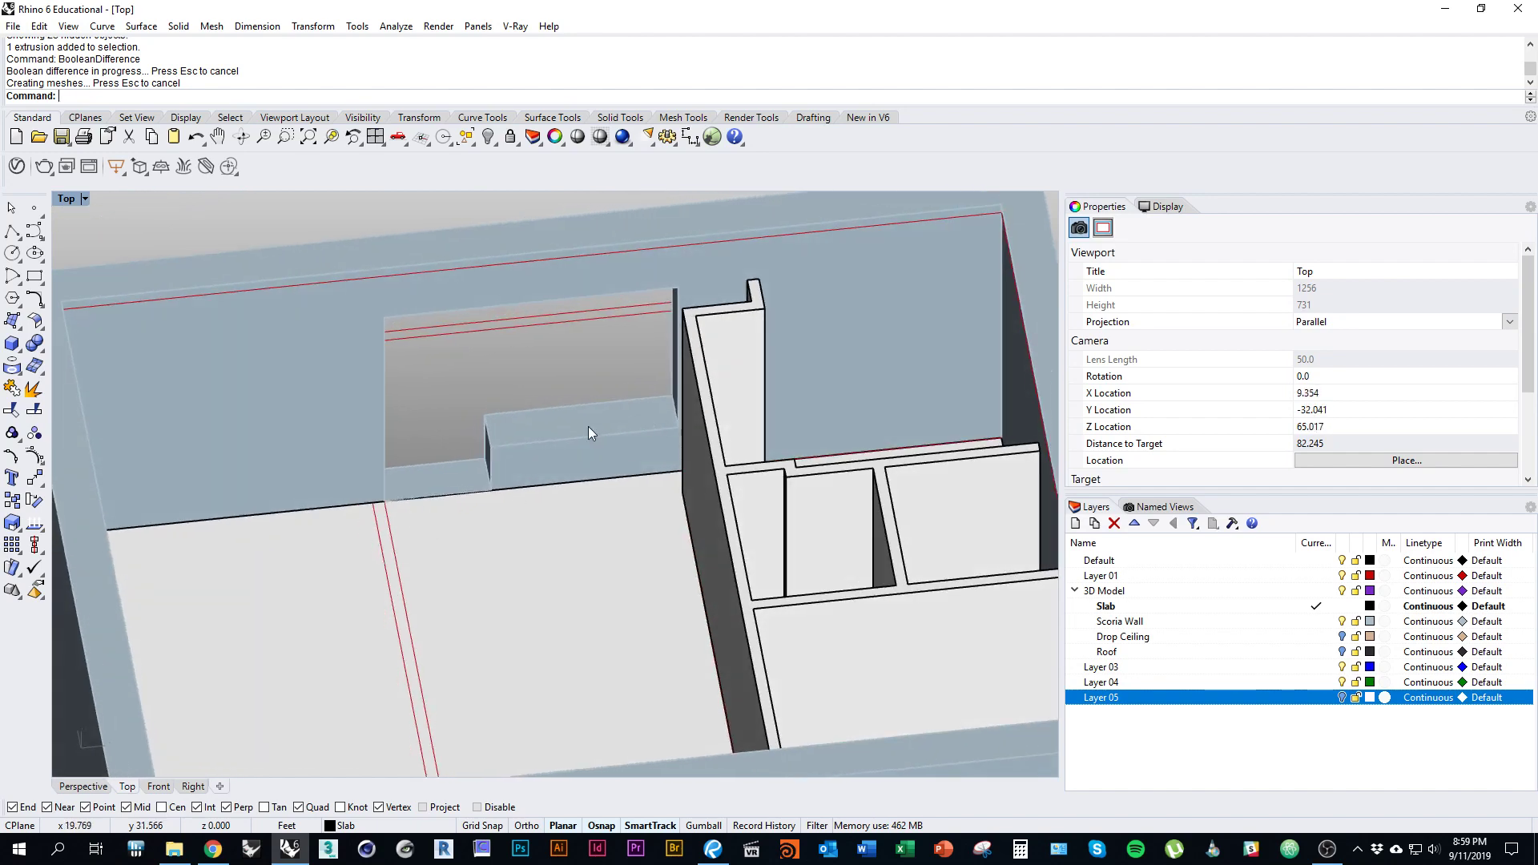
right_click_drag(420, 483, 681, 689)
Step: Switch to the BW CAD-409 PDF, examine the scanned Sections 3 to 6, and return to the Rhino model
key("alt+Tab")
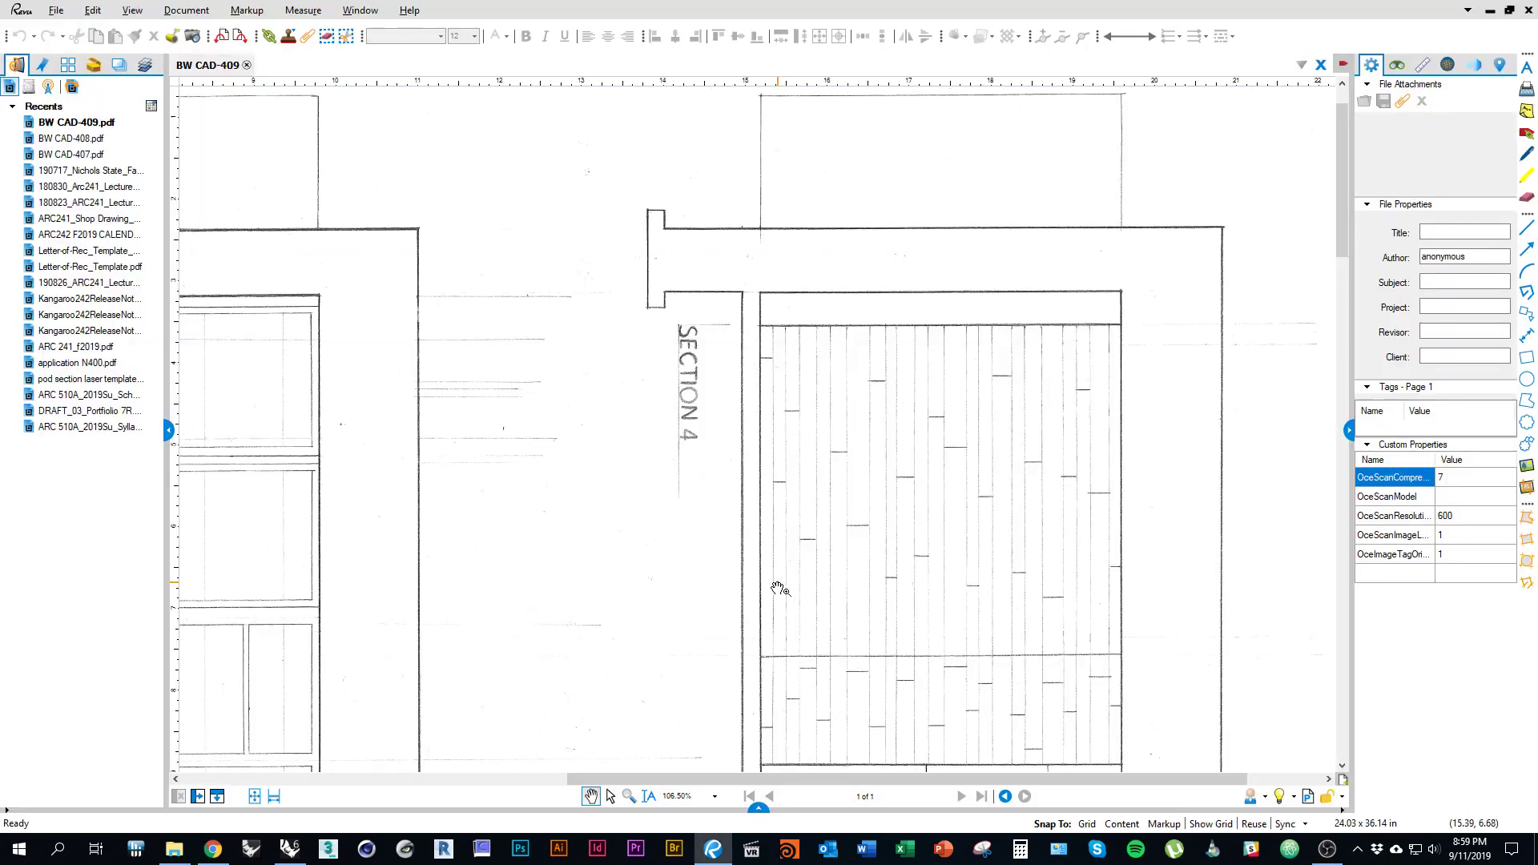
scroll(711, 567, "down", 4)
left_click_drag(738, 559, 737, 233)
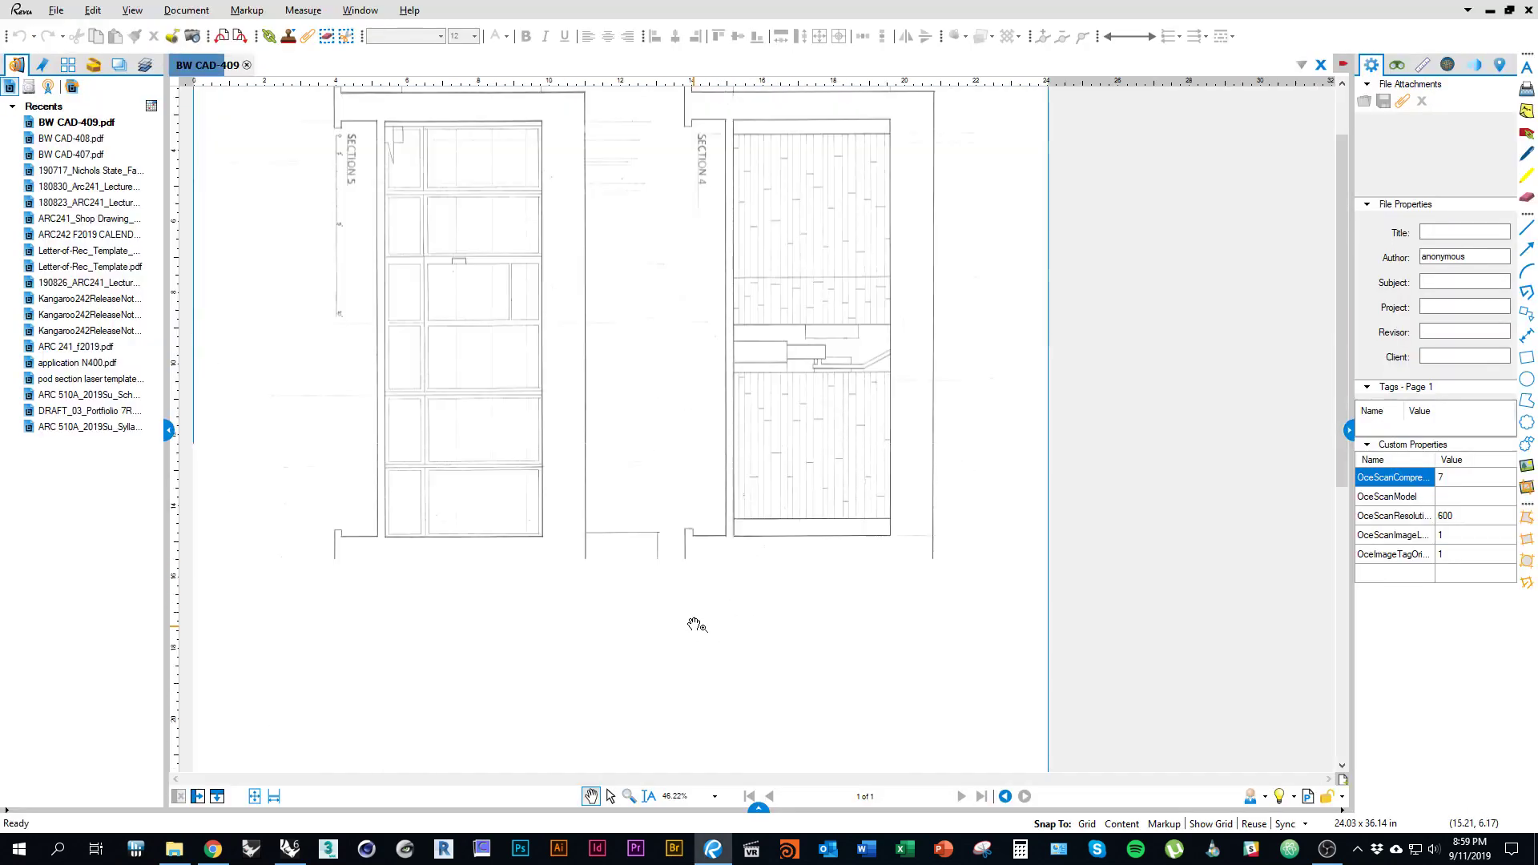
left_click_drag(685, 539, 756, 596)
left_click_drag(700, 460, 746, 496)
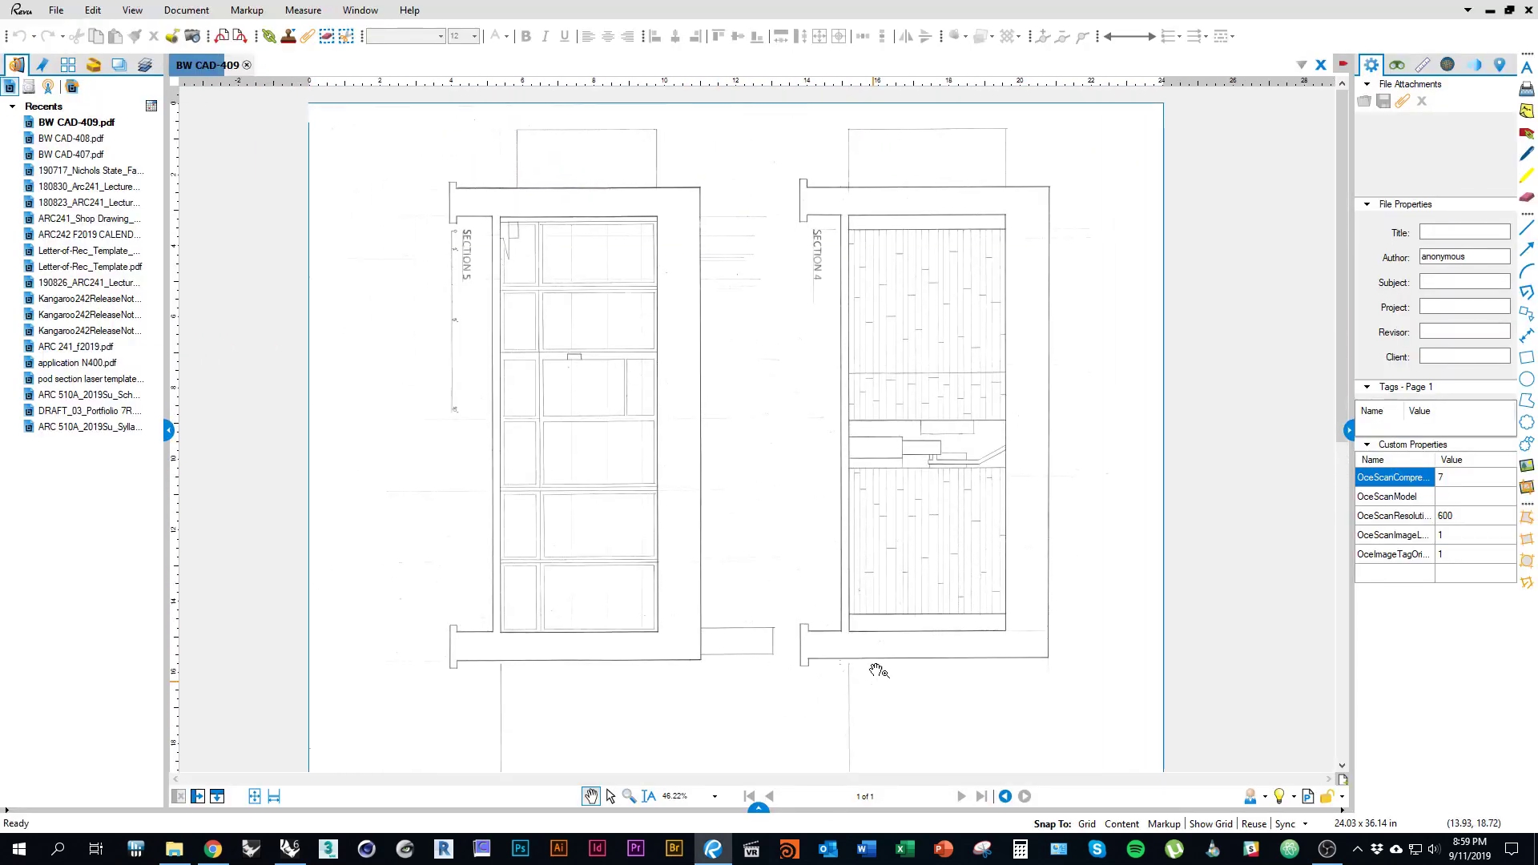
scroll(781, 551, "down", 4)
scroll(826, 724, "up", 2)
left_click_drag(823, 724, 834, 429)
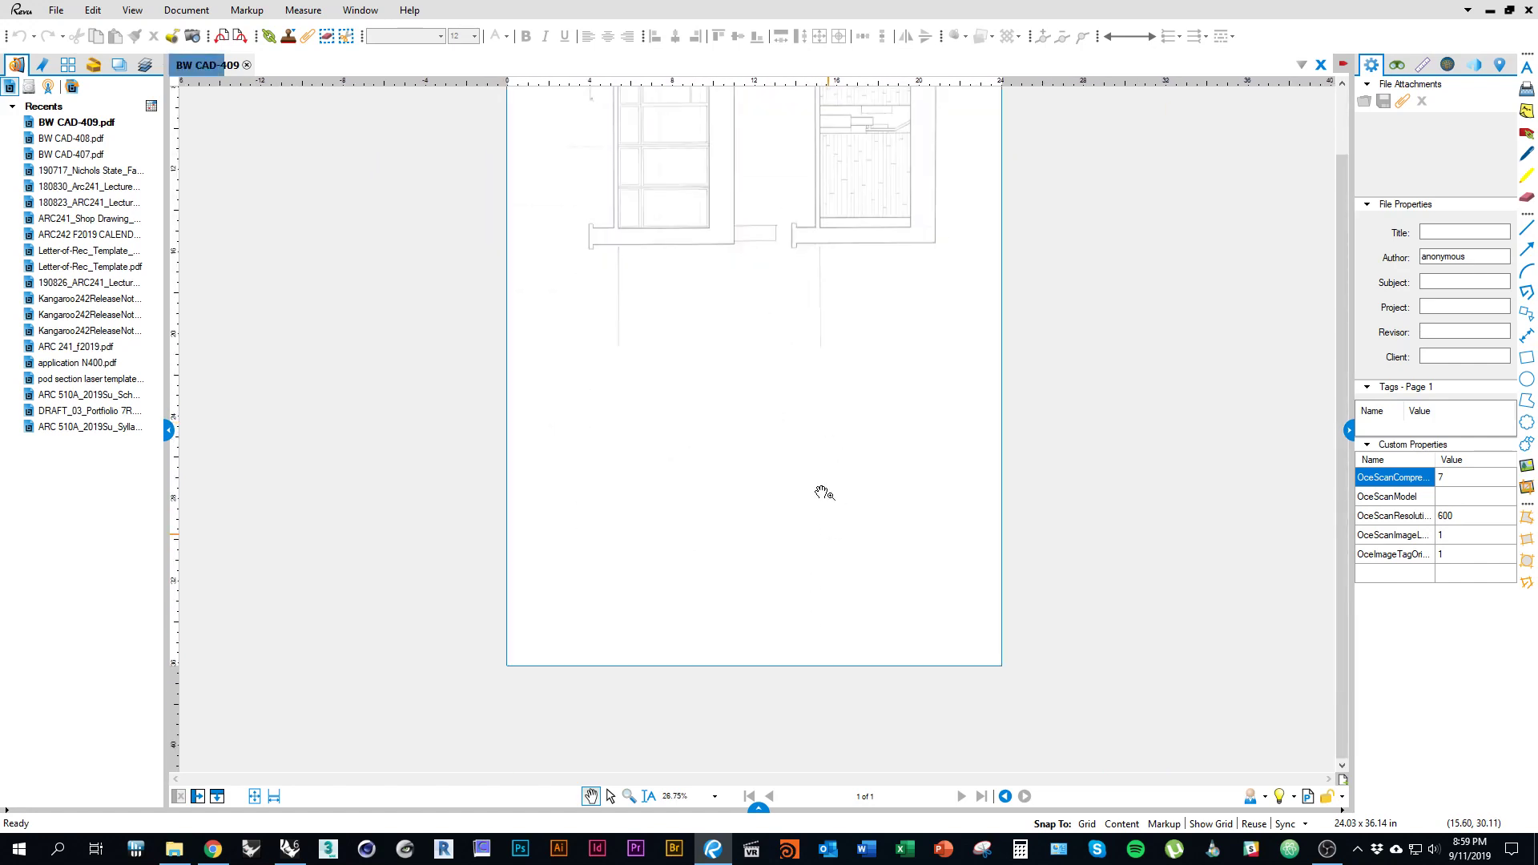
mouse_move(825, 491)
left_mouse_down()
mouse_move(813, 658)
mouse_move(693, 467)
mouse_move(778, 315)
left_mouse_up()
scroll(765, 463, "up", 3)
scroll(765, 464, "up", 1)
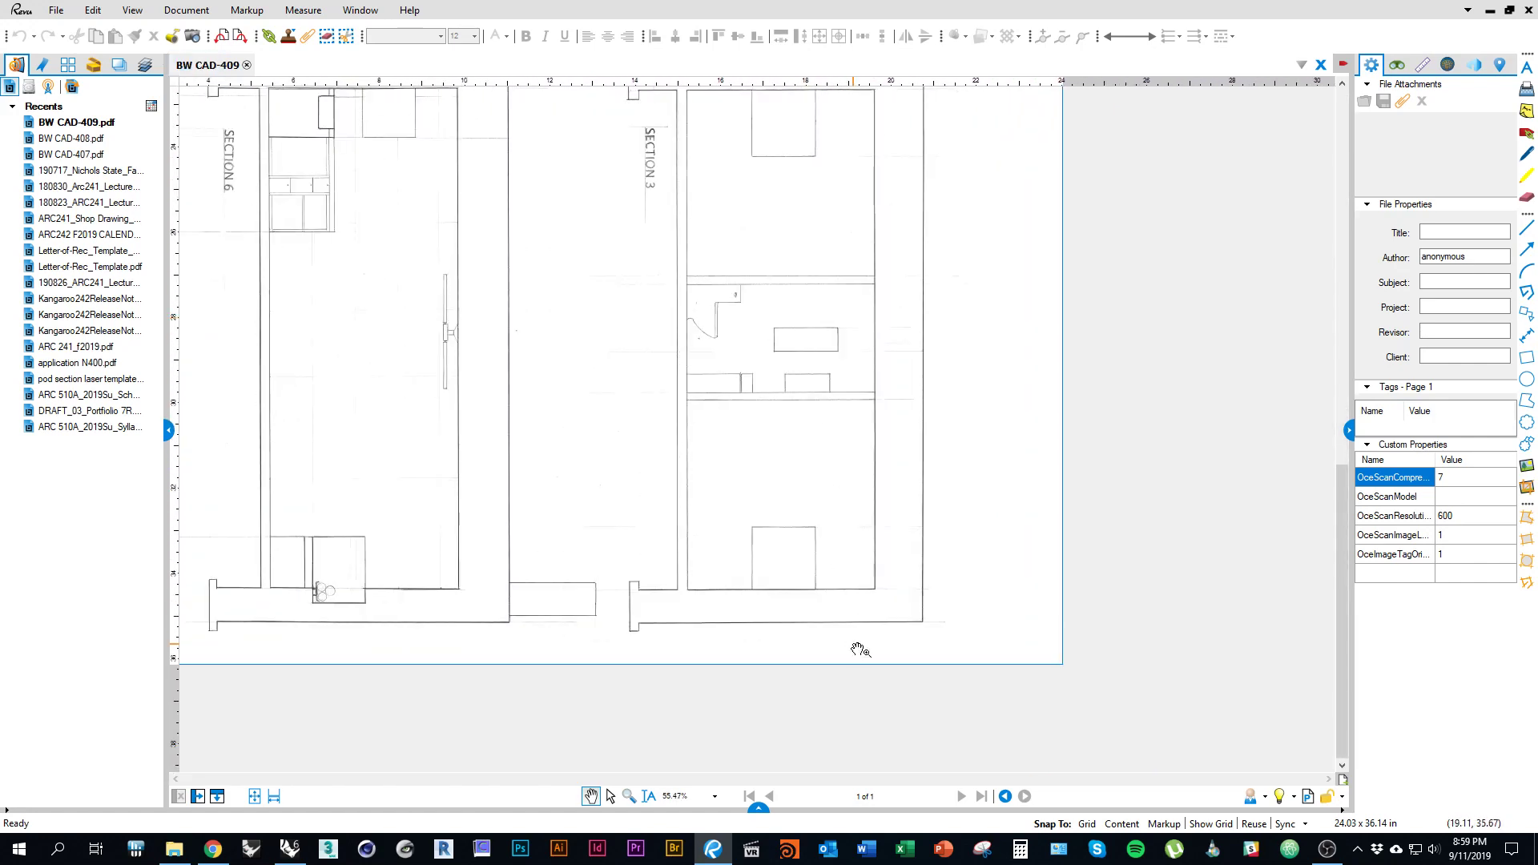
left_click_drag(764, 555, 772, 672)
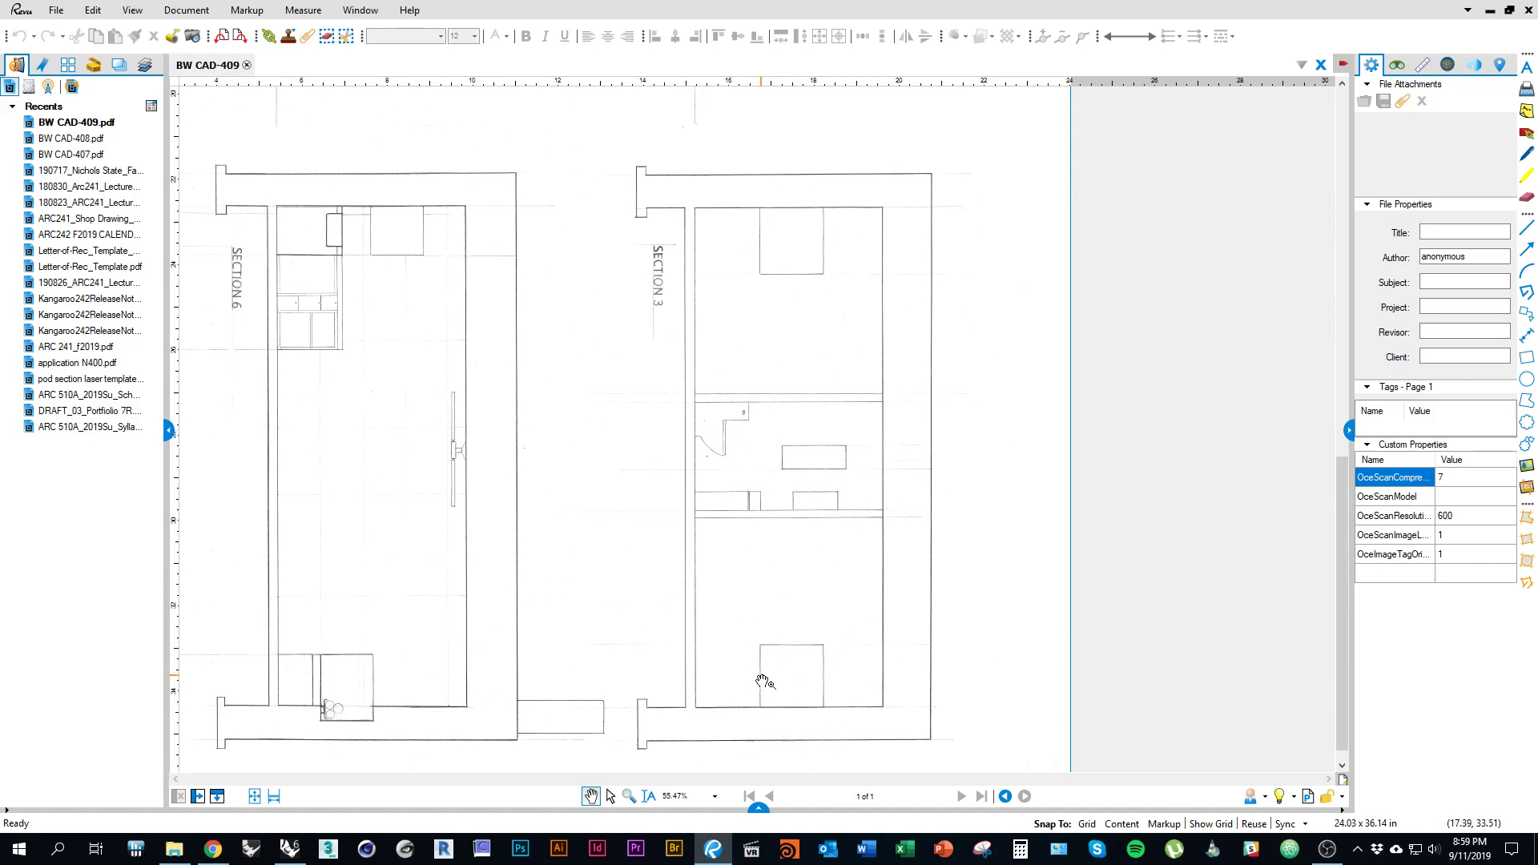
key("alt+Tab")
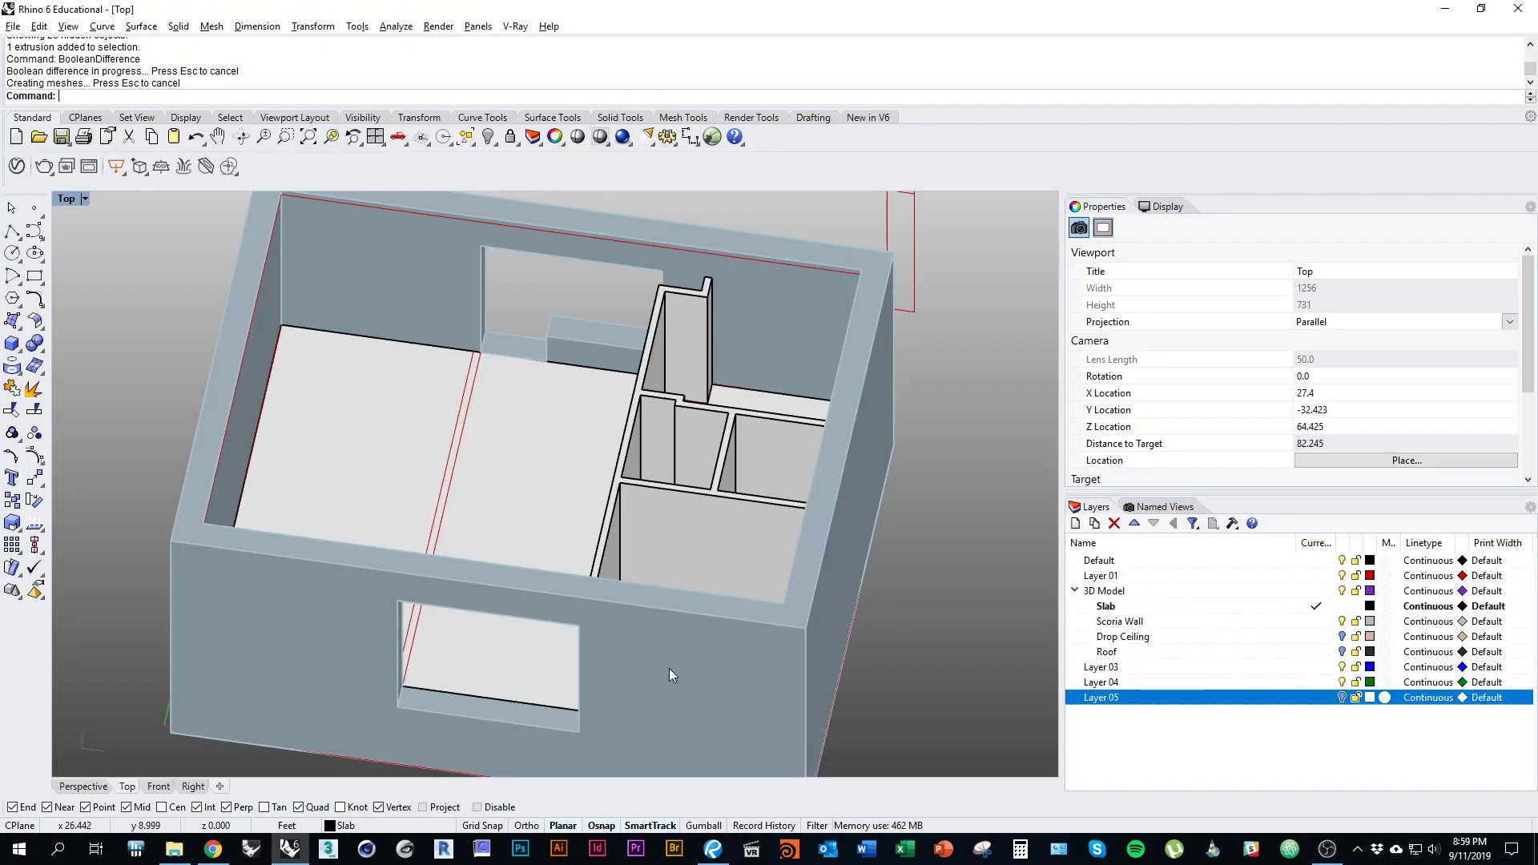
right_click_drag(705, 543, 349, 425)
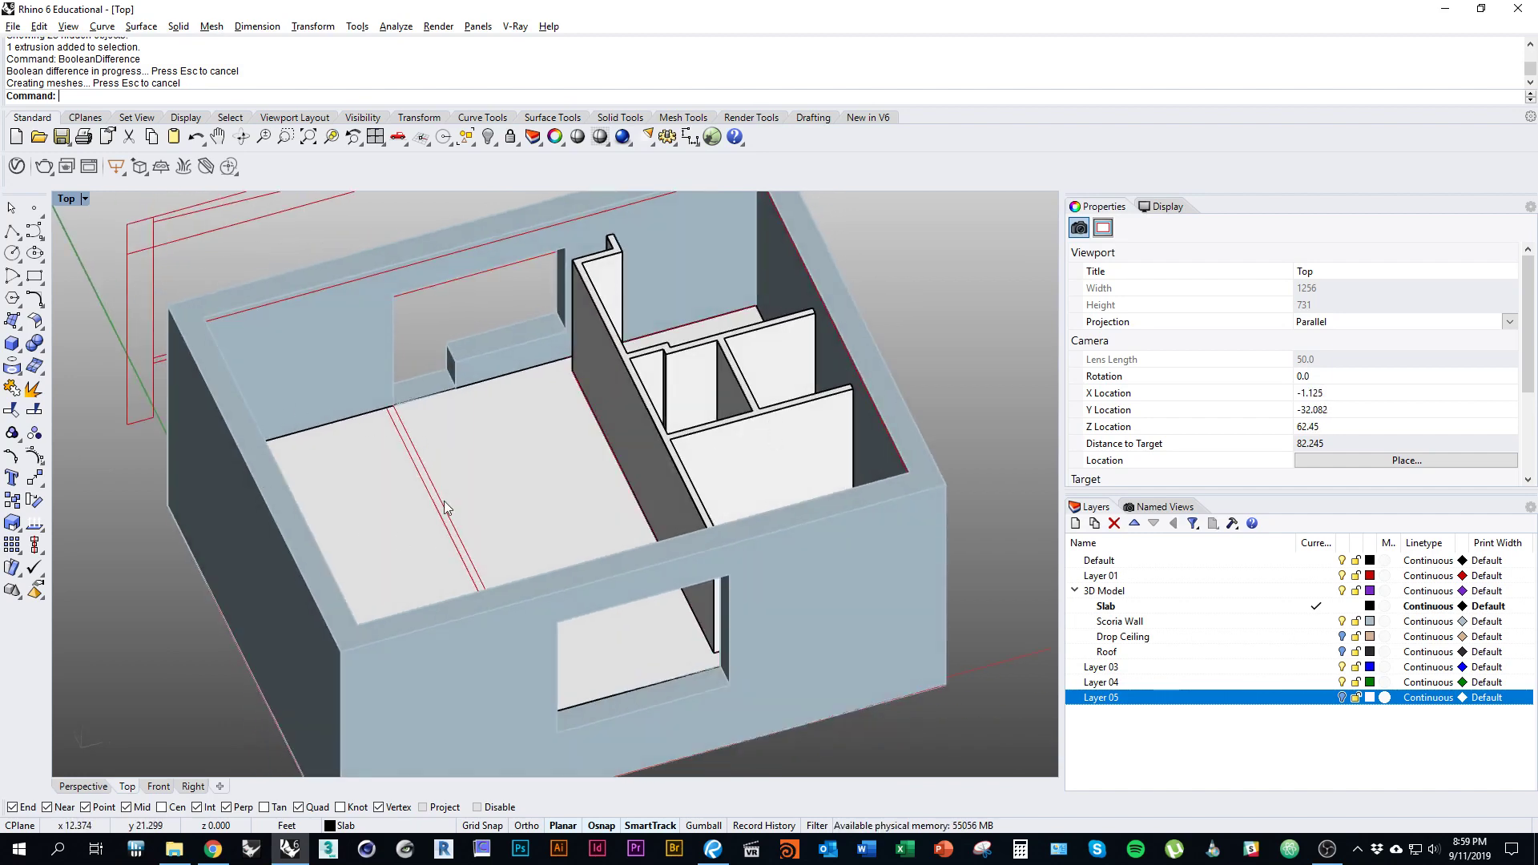
right_click_drag(378, 481, 277, 477)
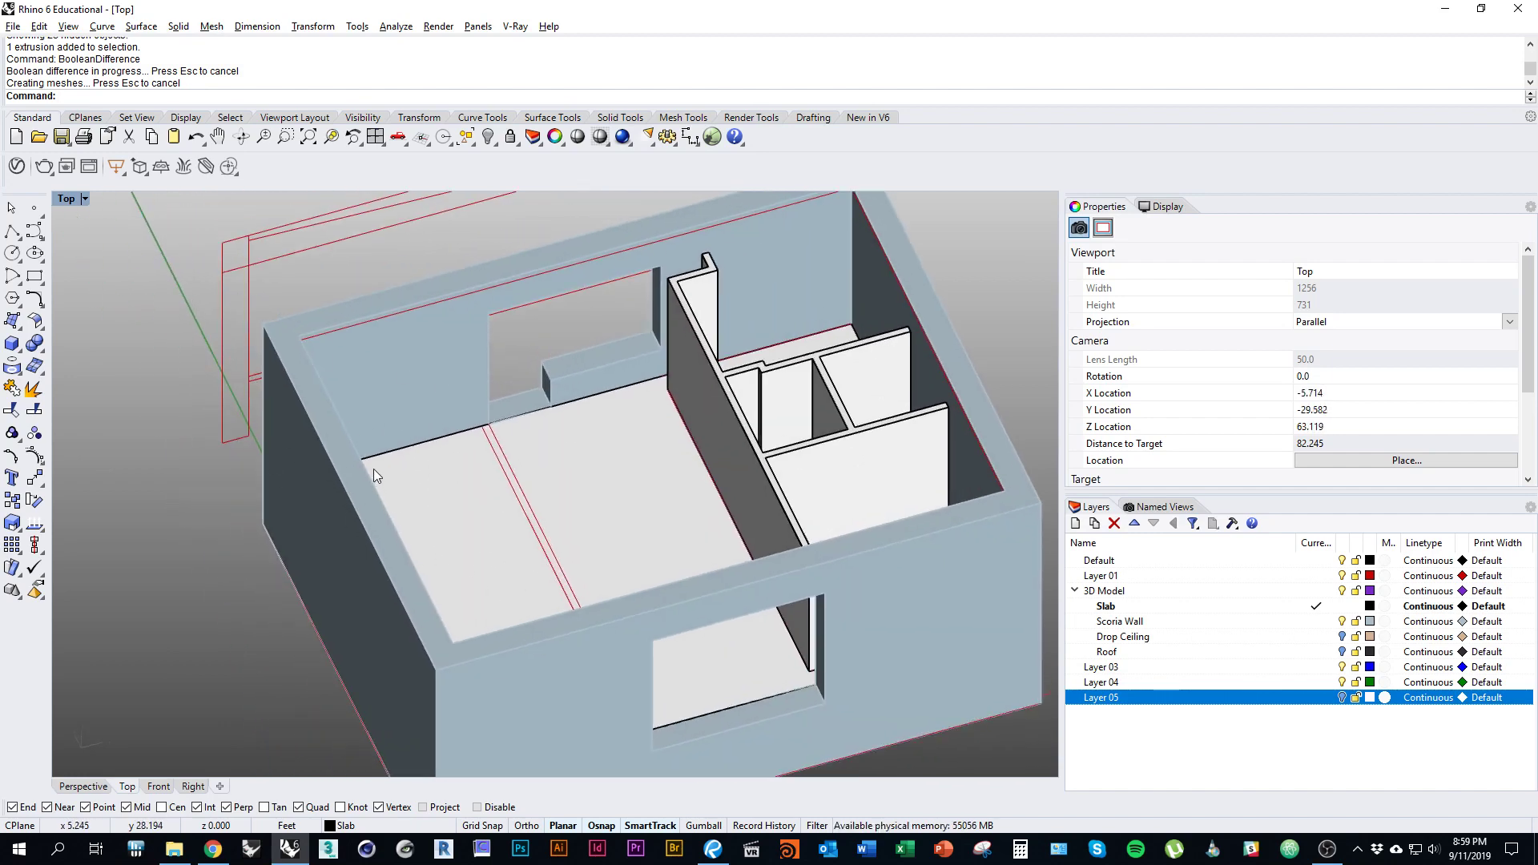
mouse_move(373, 469)
right_mouse_down()
mouse_move(512, 483)
mouse_move(369, 456)
right_mouse_up()
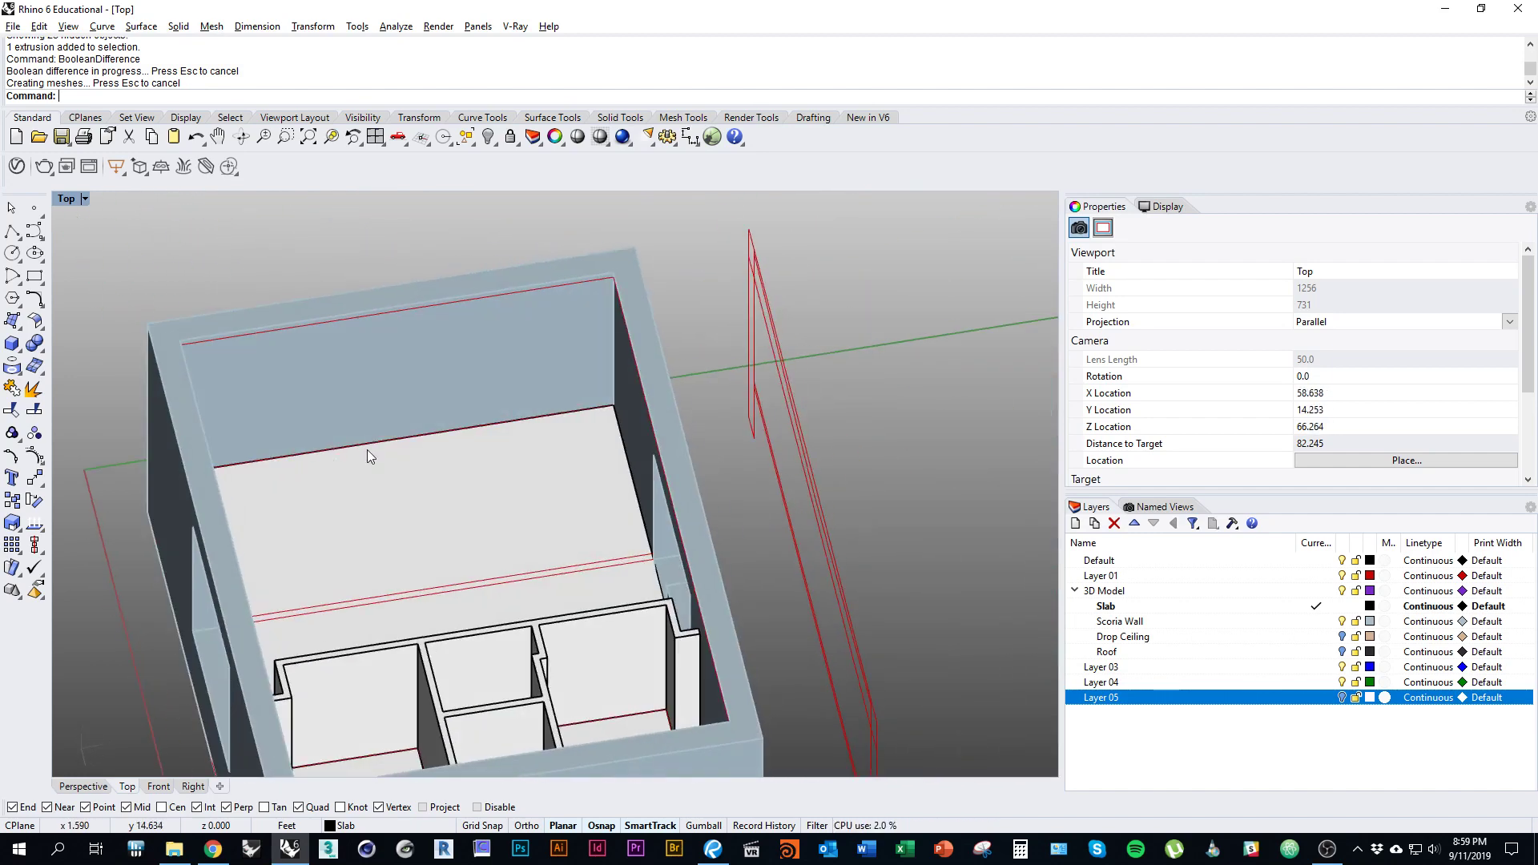
Step: Show the Roof and Drop Ceiling layers to check the building with its window openings enclosed, and hide both layers again
right_click_drag(517, 425, 584, 489)
right_click_drag(818, 425, 882, 441, "ctrl+shift")
right_click_drag(907, 531, 801, 479, "ctrl+shift")
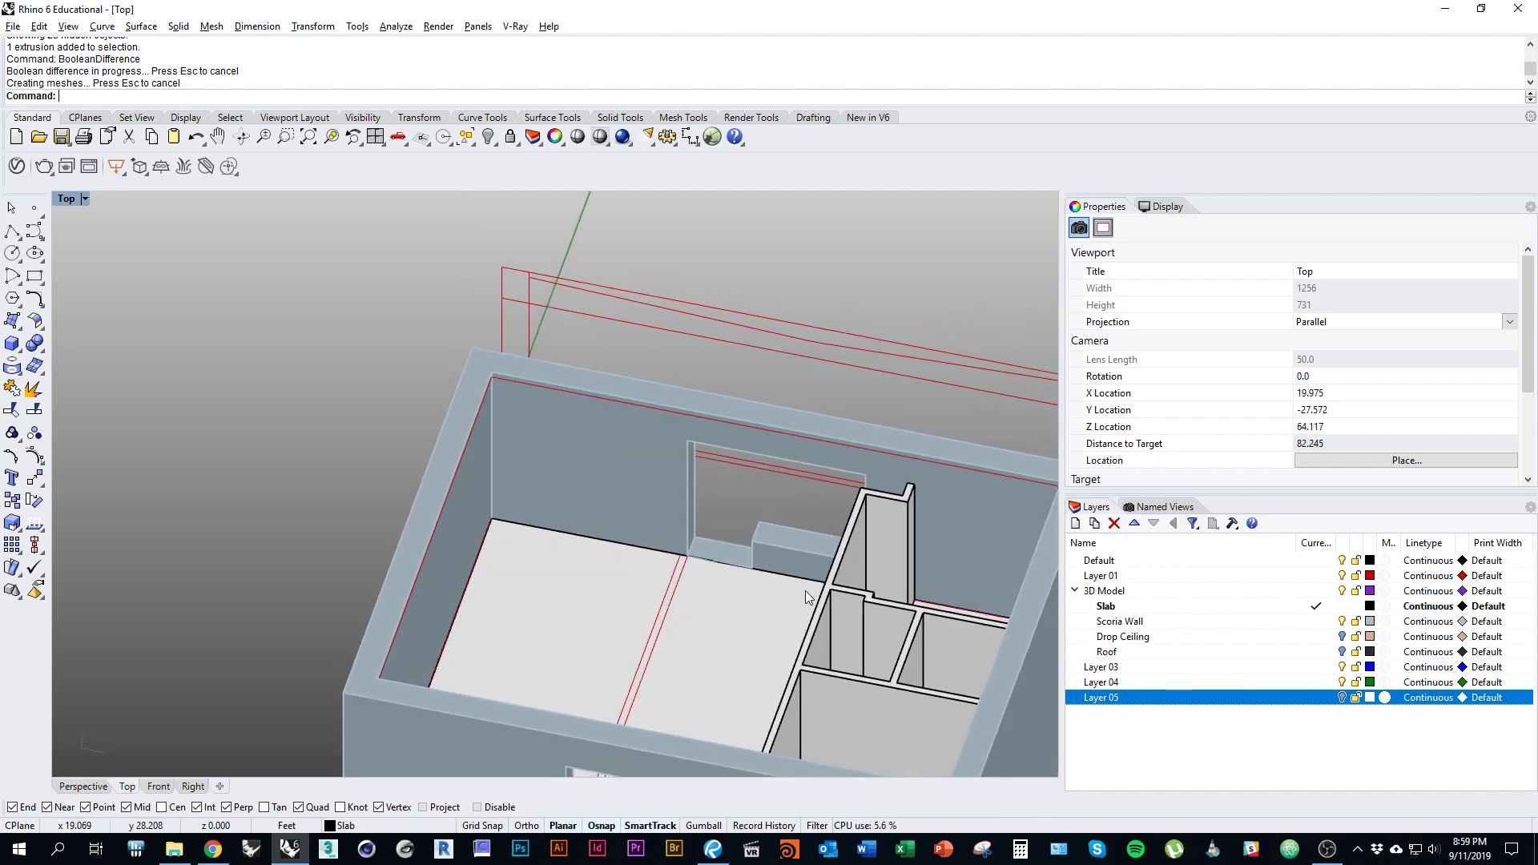
right_click_drag(641, 567, 617, 537, "ctrl+shift")
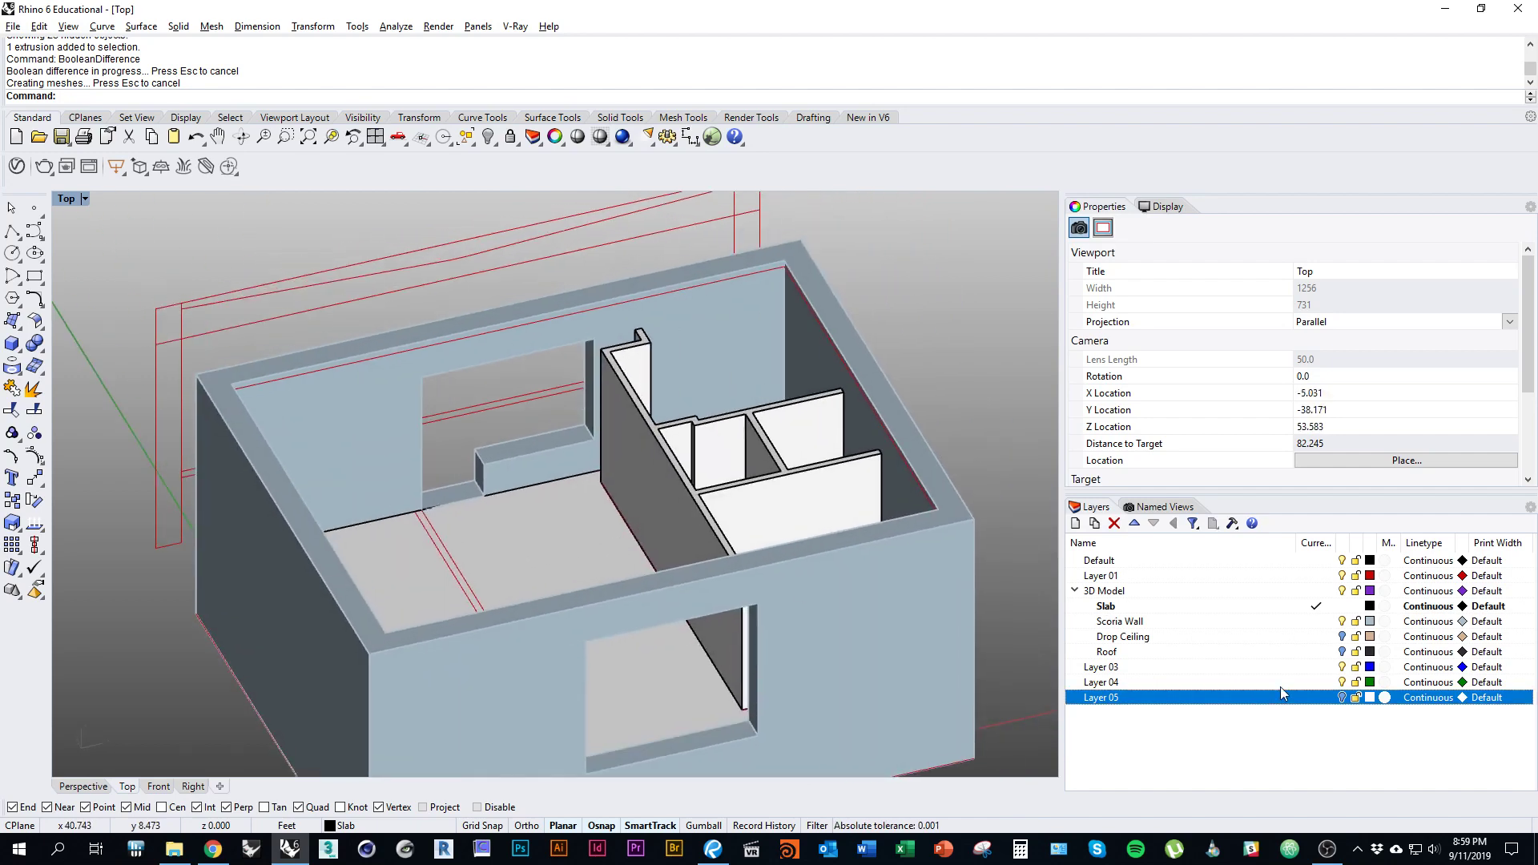
left_click(1341, 653)
left_click(1342, 637)
right_click_drag(965, 641, 923, 569)
right_click_drag(797, 615, 651, 561, "ctrl+shift")
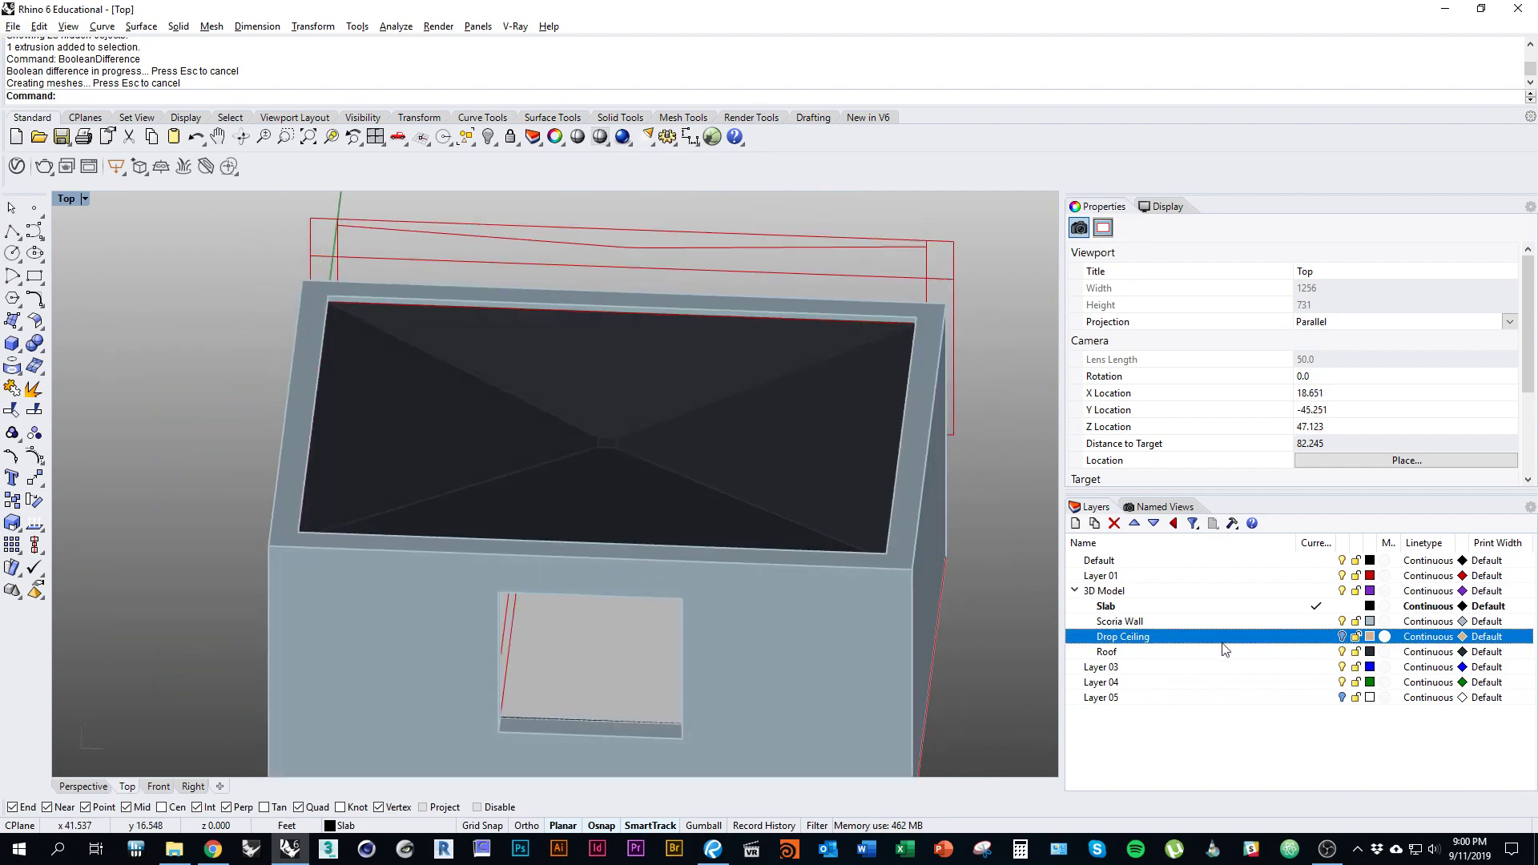
left_click(1342, 652)
Step: Examine the interior partitions, slab and both window openings of the open-topped building from several angles and up close
right_click_drag(689, 480, 395, 481, "ctrl+shift")
right_click_drag(391, 310, 446, 402)
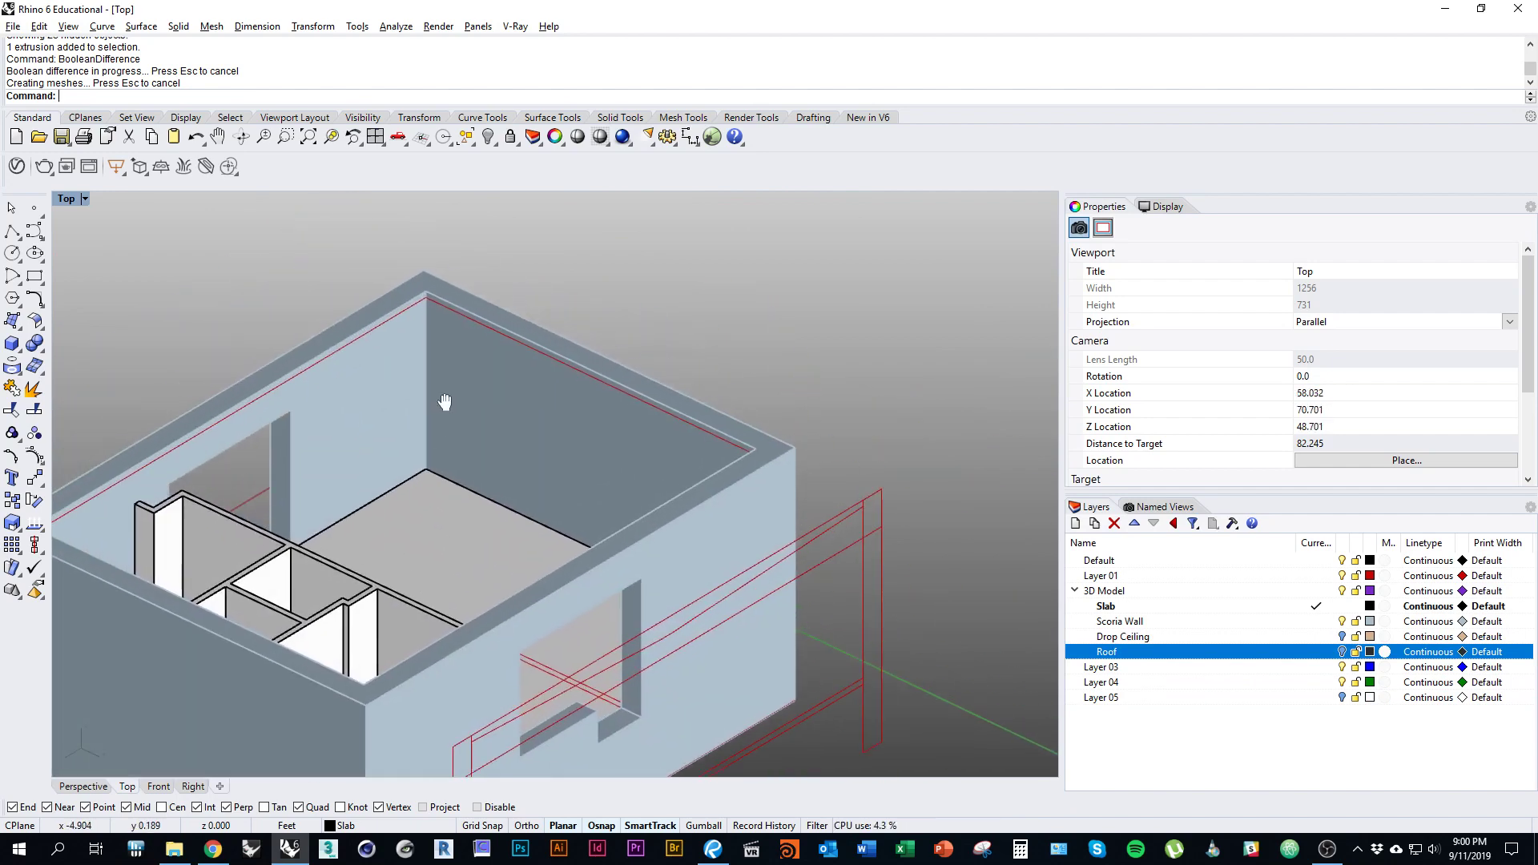
right_click_drag(681, 461, 674, 558, "ctrl+shift")
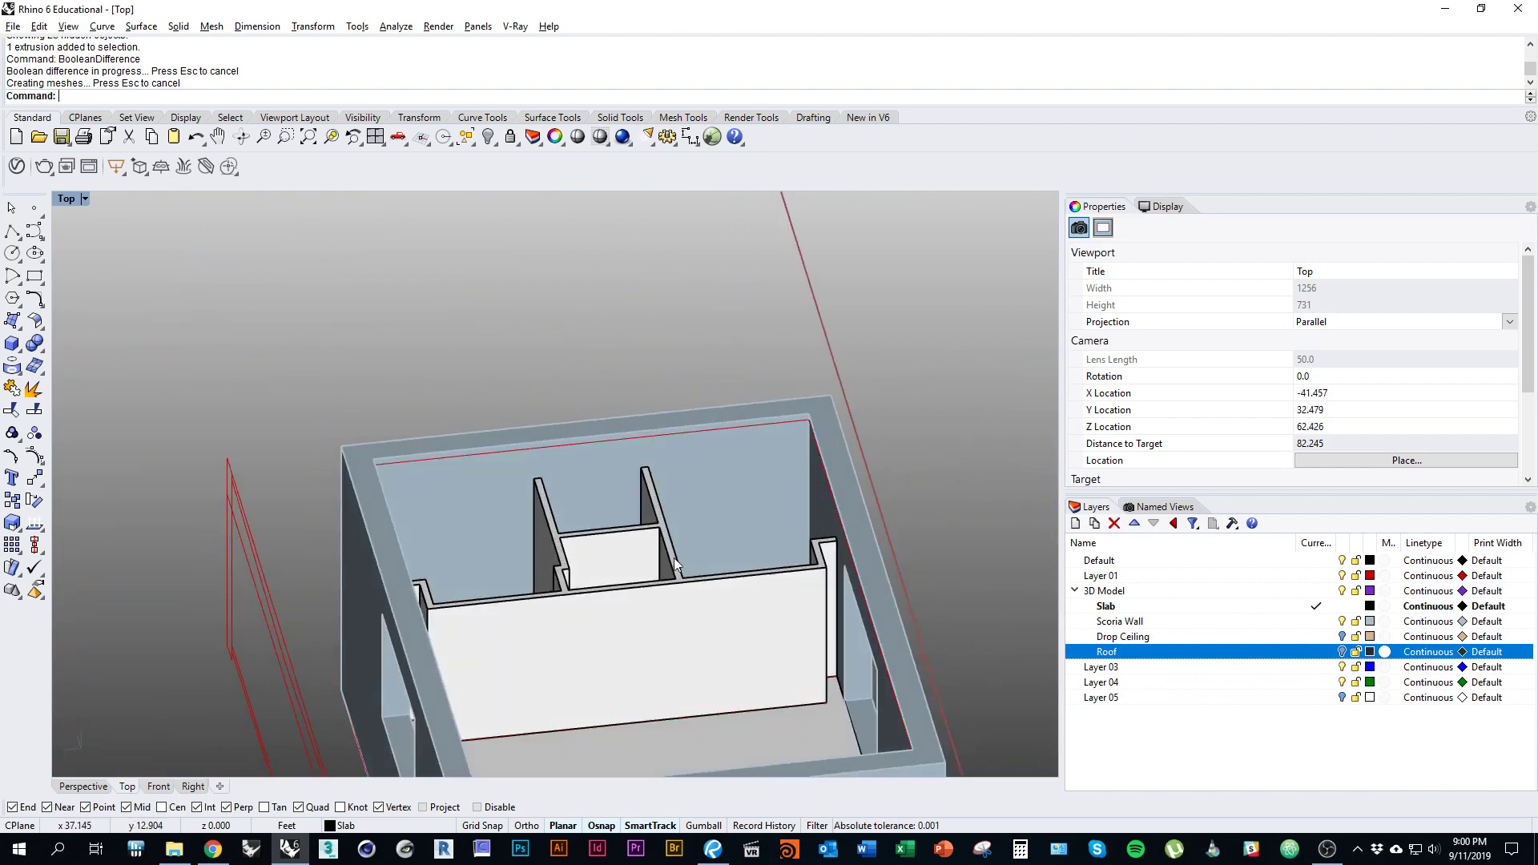
right_click_drag(396, 519, 508, 611, "ctrl+shift")
right_click_drag(599, 653, 639, 621)
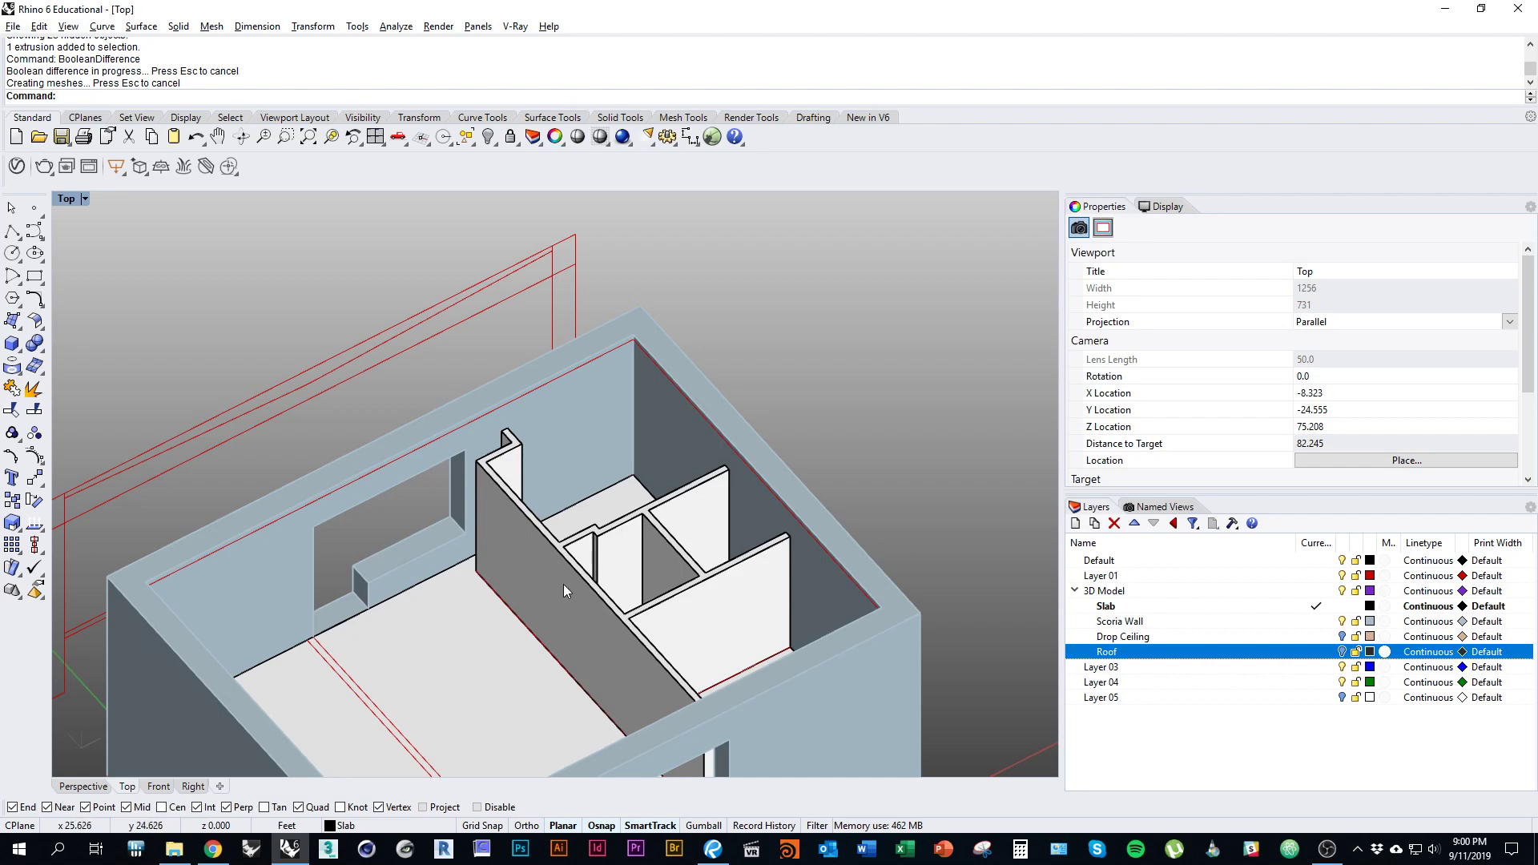
scroll(564, 584, "up", 5)
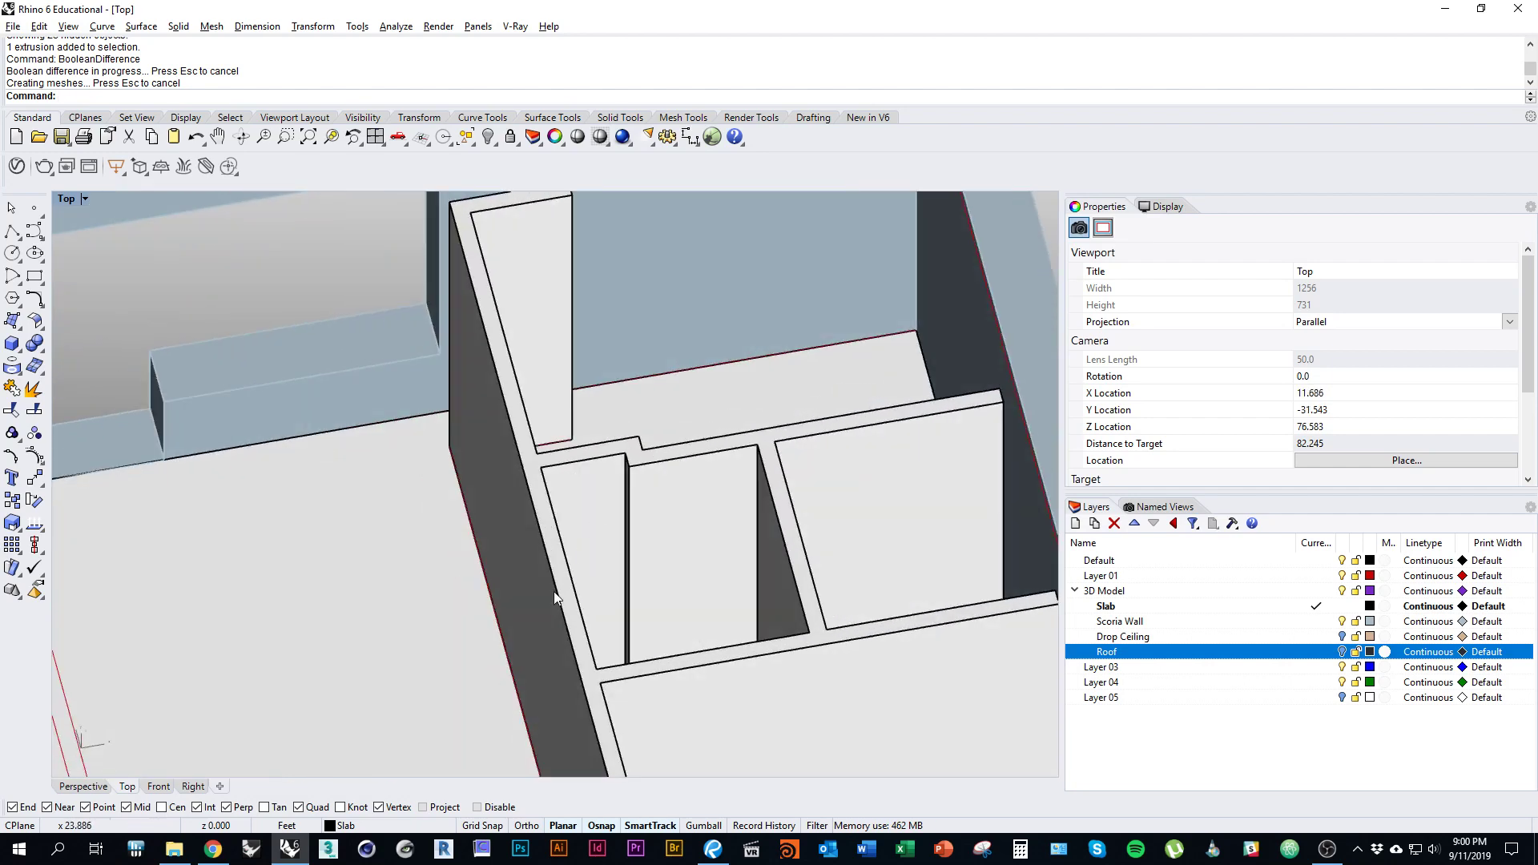
right_click_drag(586, 523, 583, 490, "ctrl+shift")
right_click_drag(631, 621, 613, 543, "ctrl+shift")
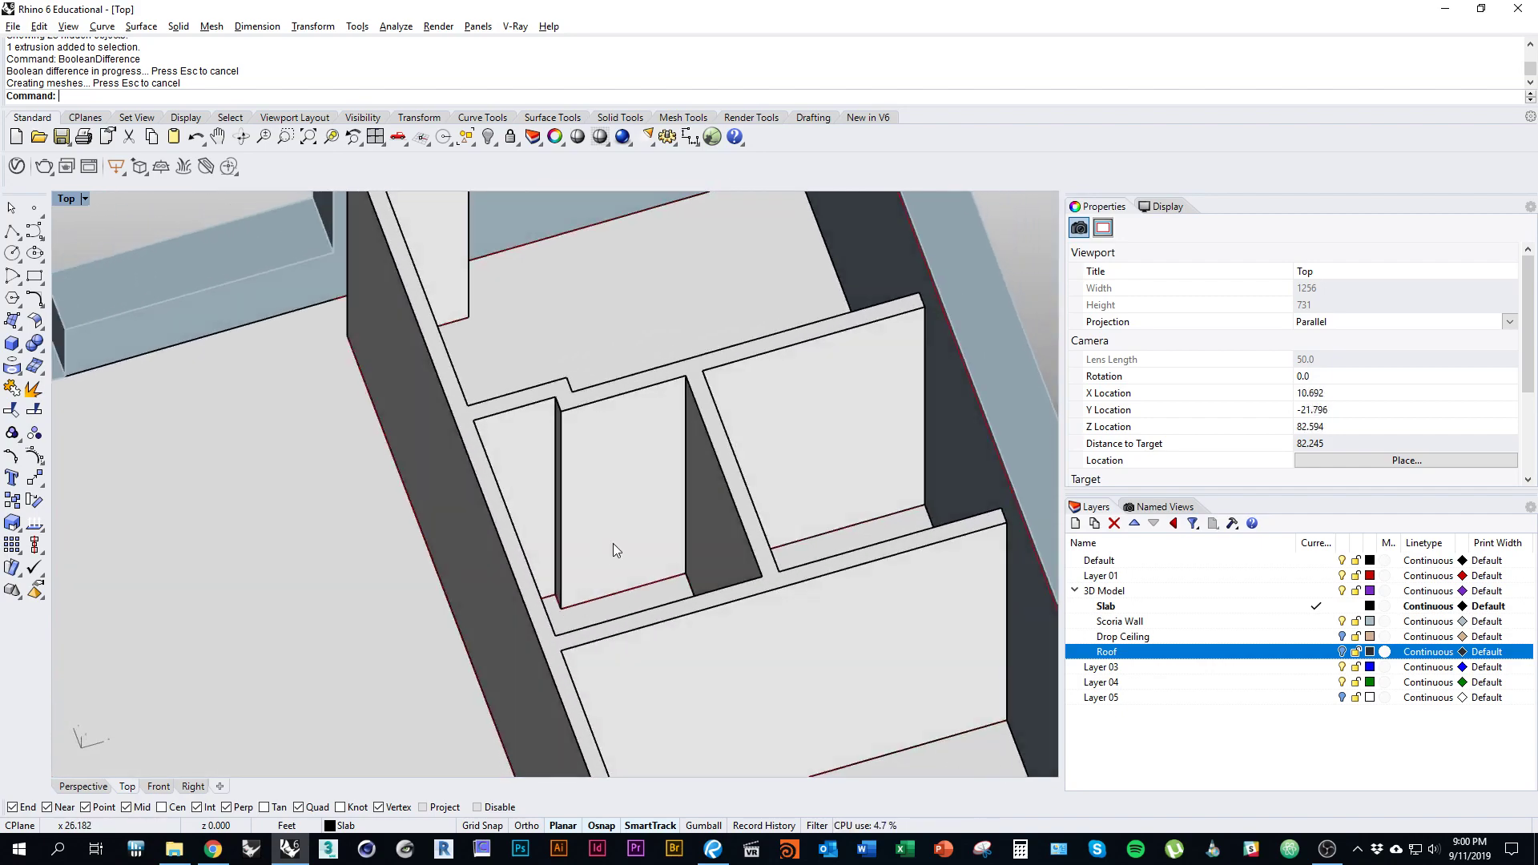
right_click_drag(626, 487, 745, 600, "ctrl+shift")
right_click_drag(387, 545, 357, 634, "ctrl+shift")
scroll(504, 464, "down", 4)
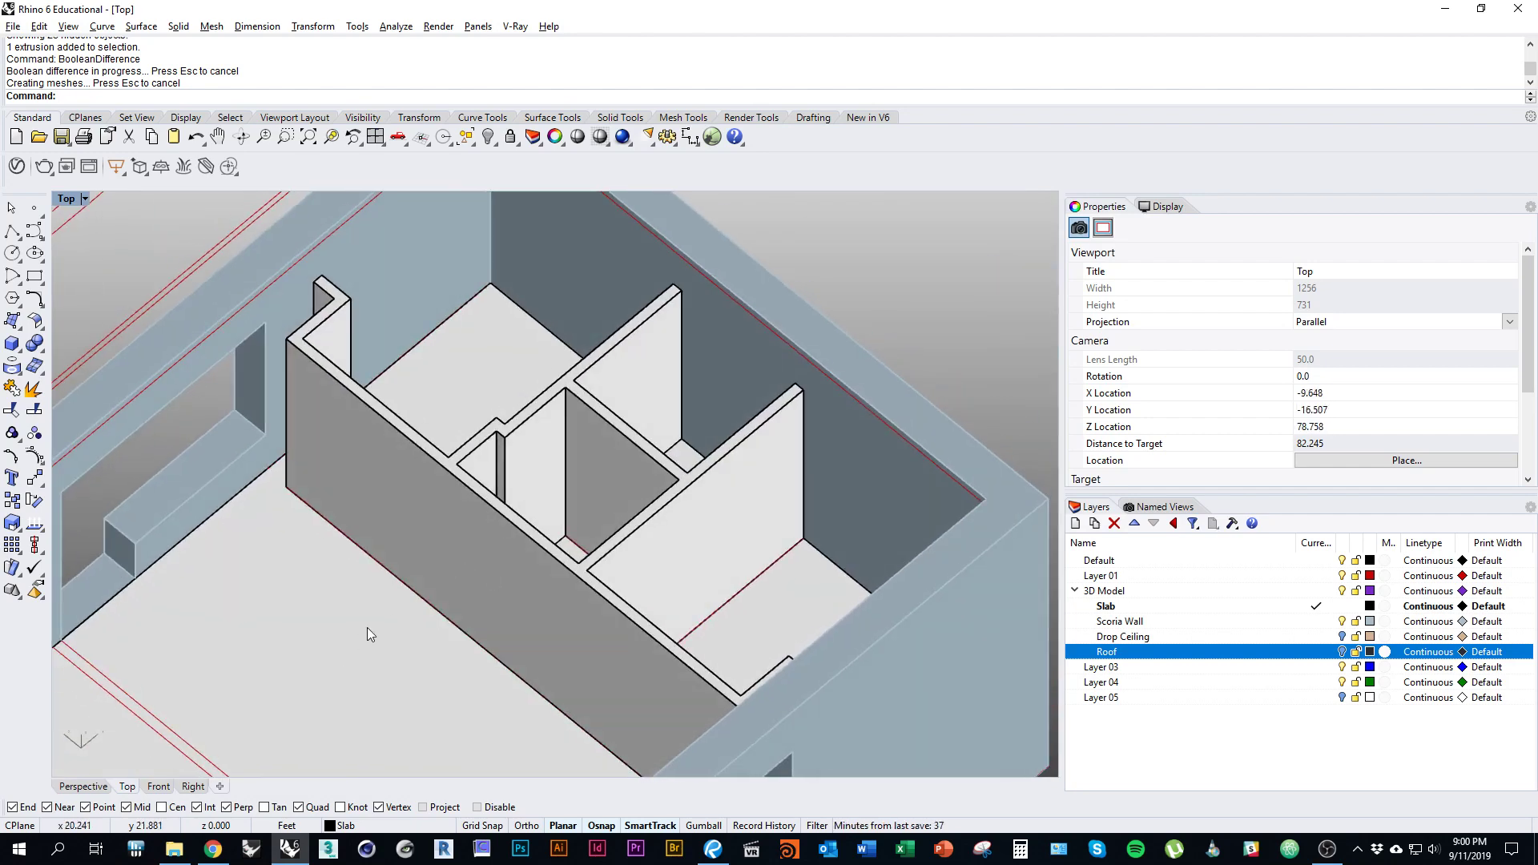
right_click_drag(481, 518, 352, 570, "ctrl+shift")
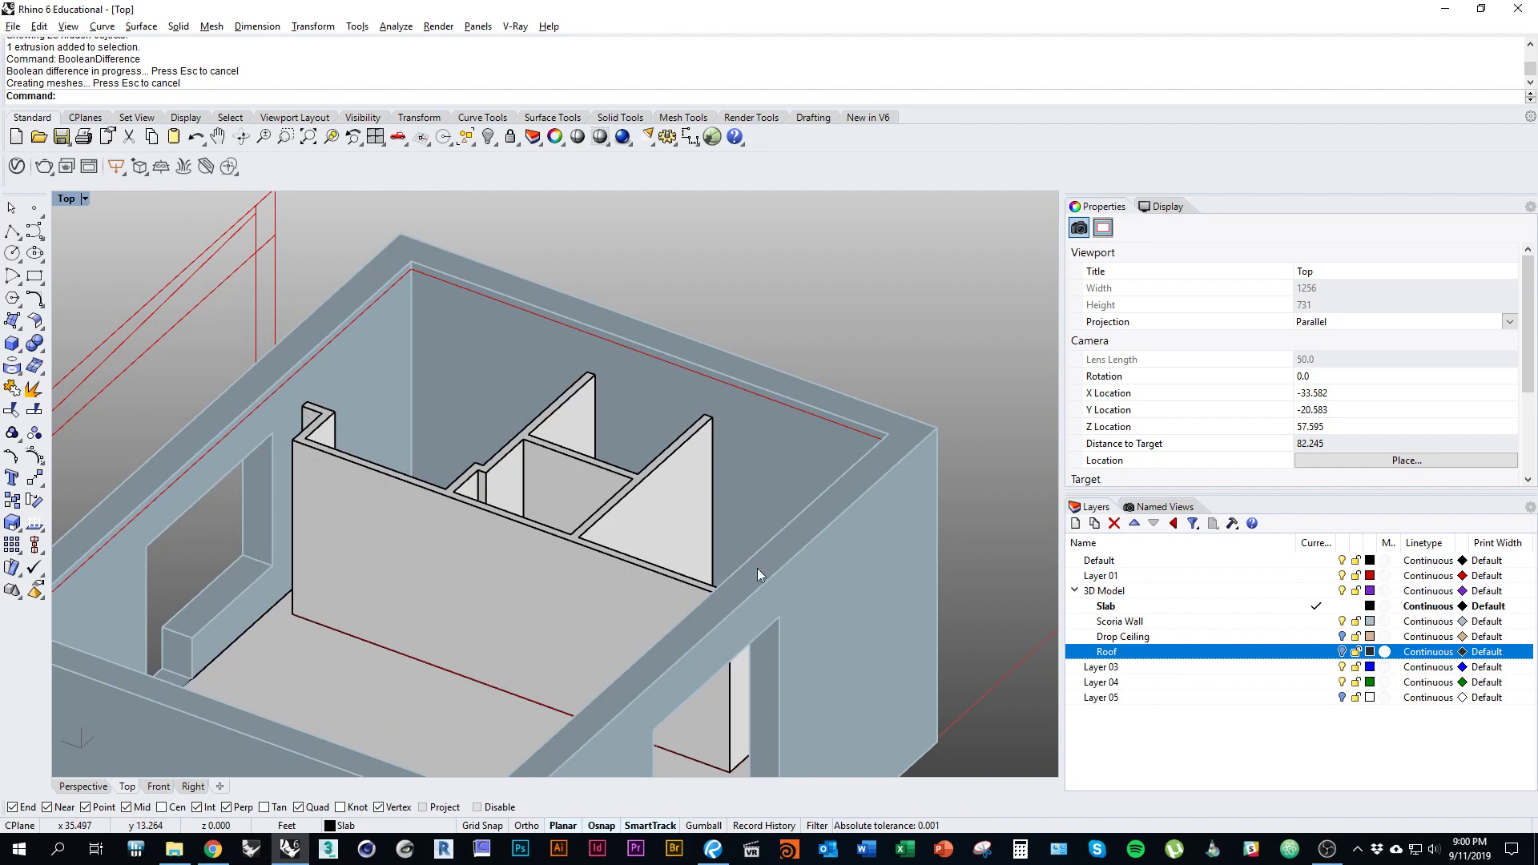
right_click_drag(758, 568, 697, 595)
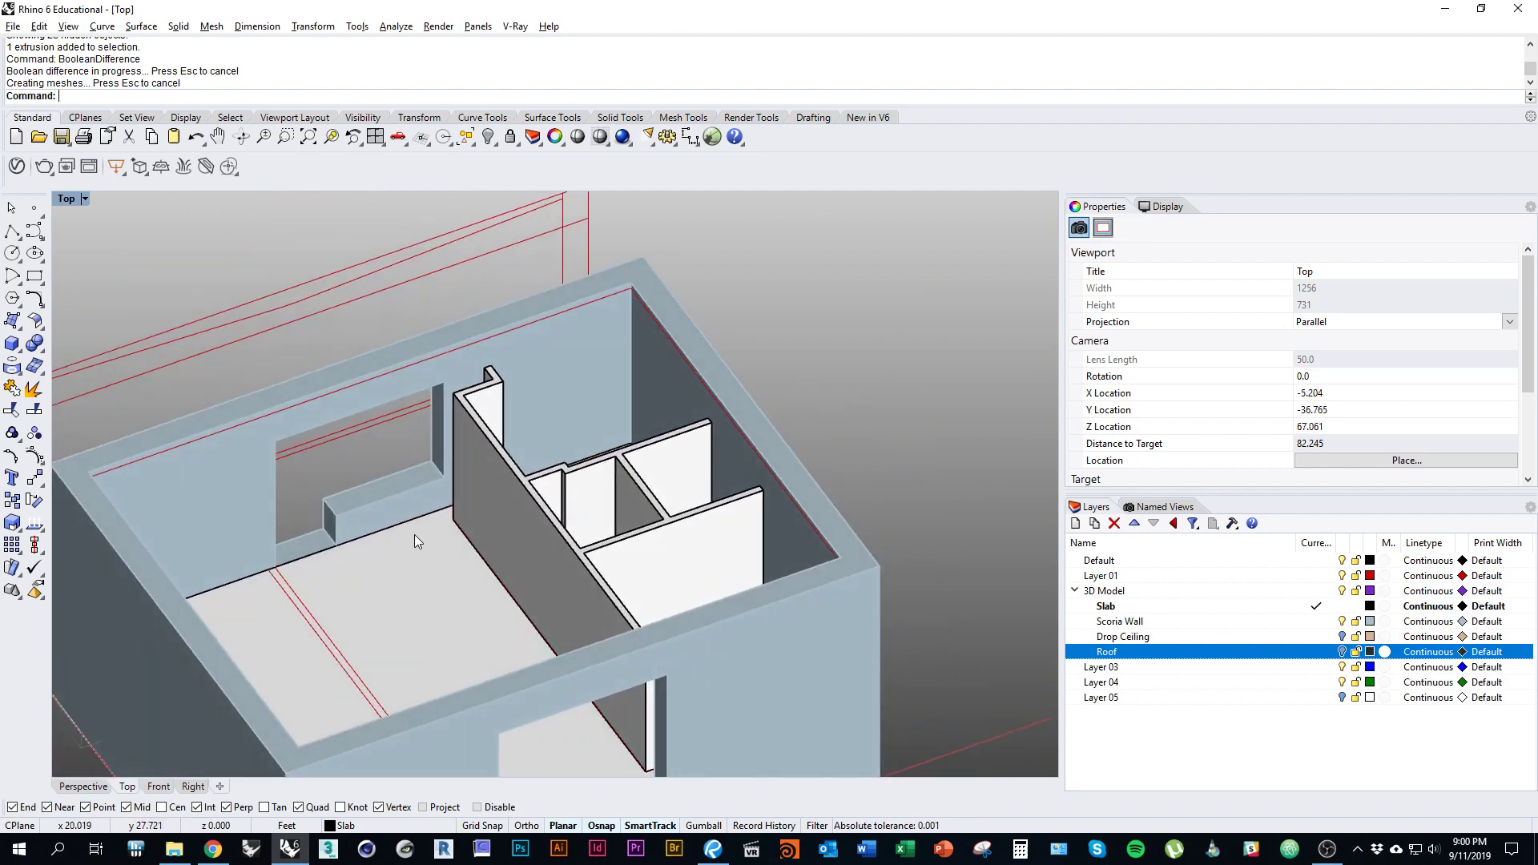
left_click(1328, 848)
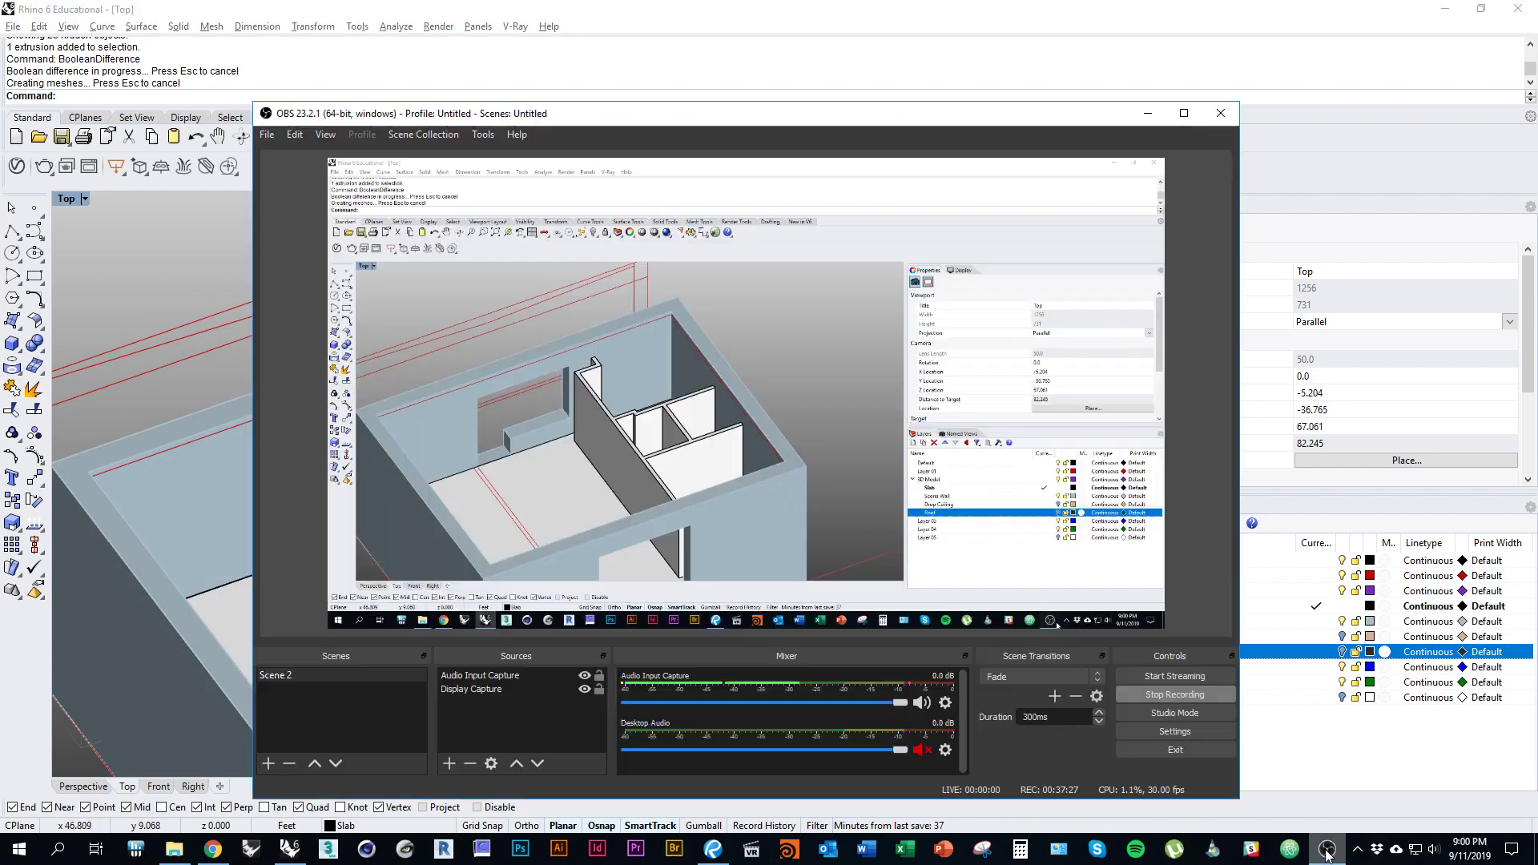